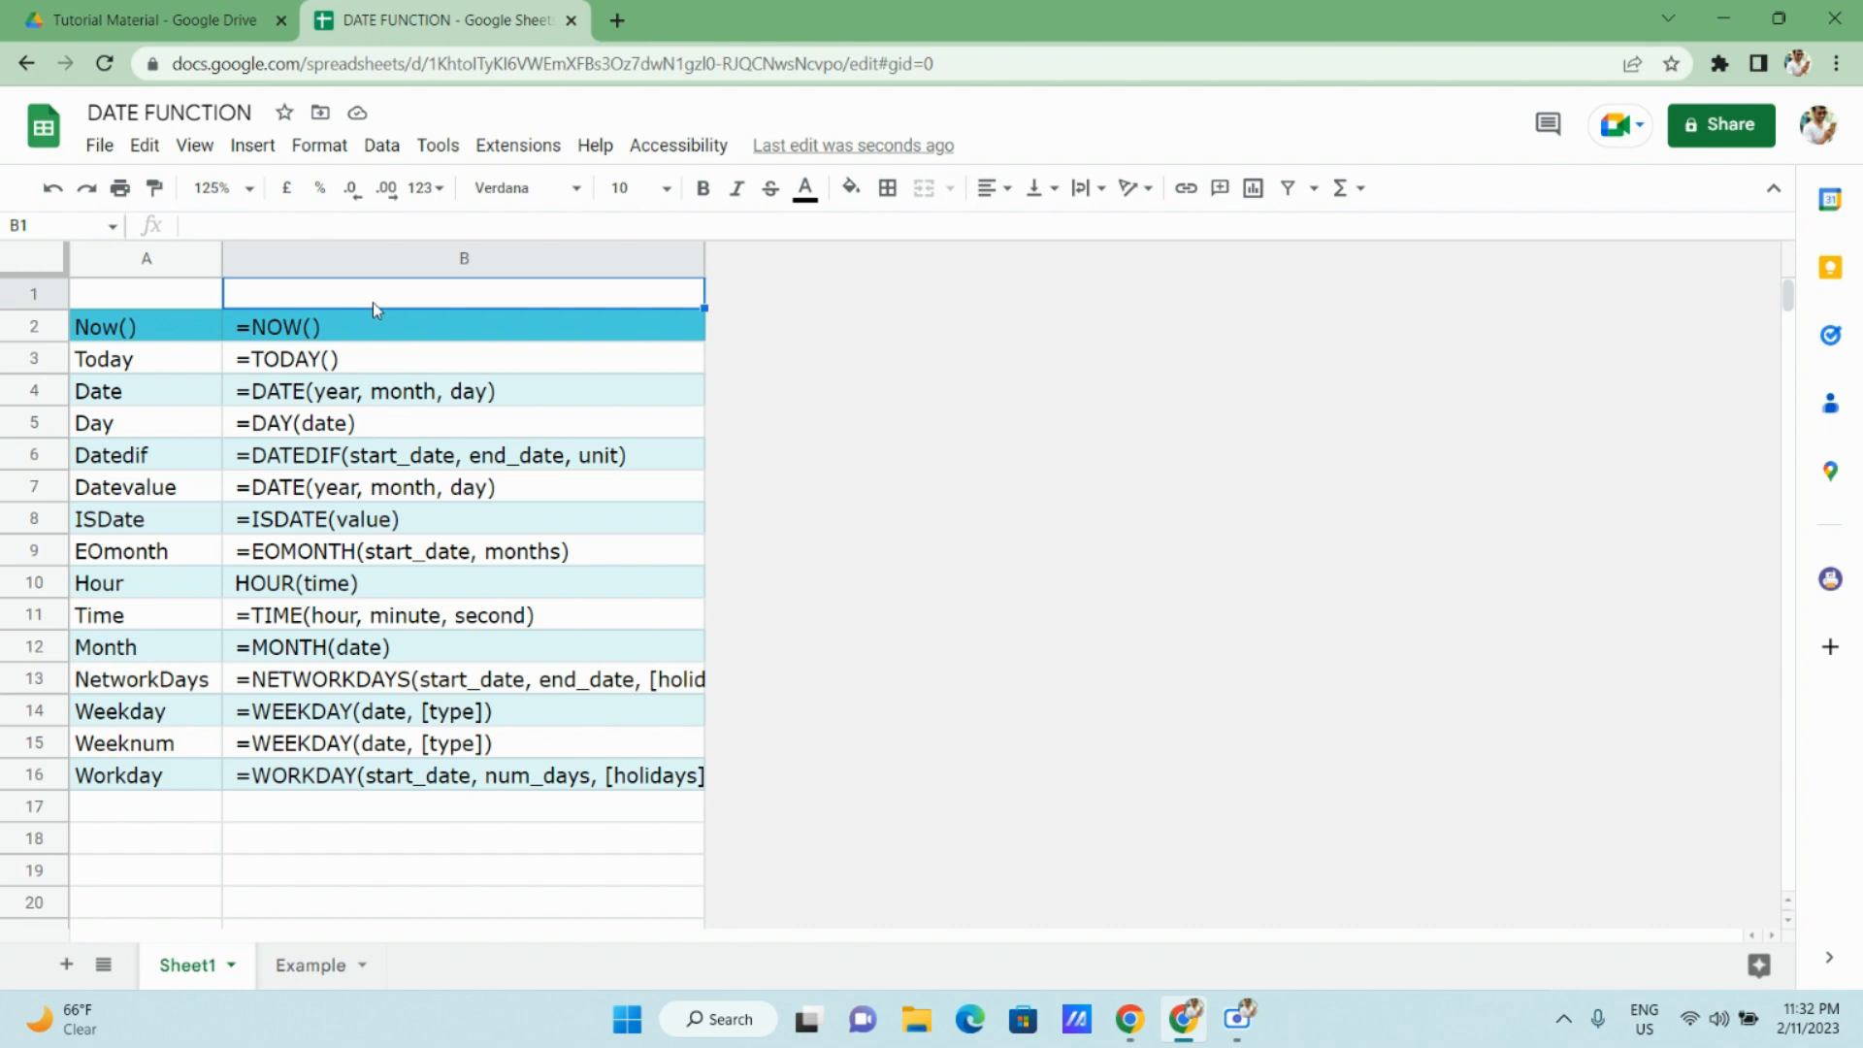
# Examine the list of date functions in cells A2 to A16 on Sheet1.
pyautogui.press('Left')
pyautogui.press('Down')
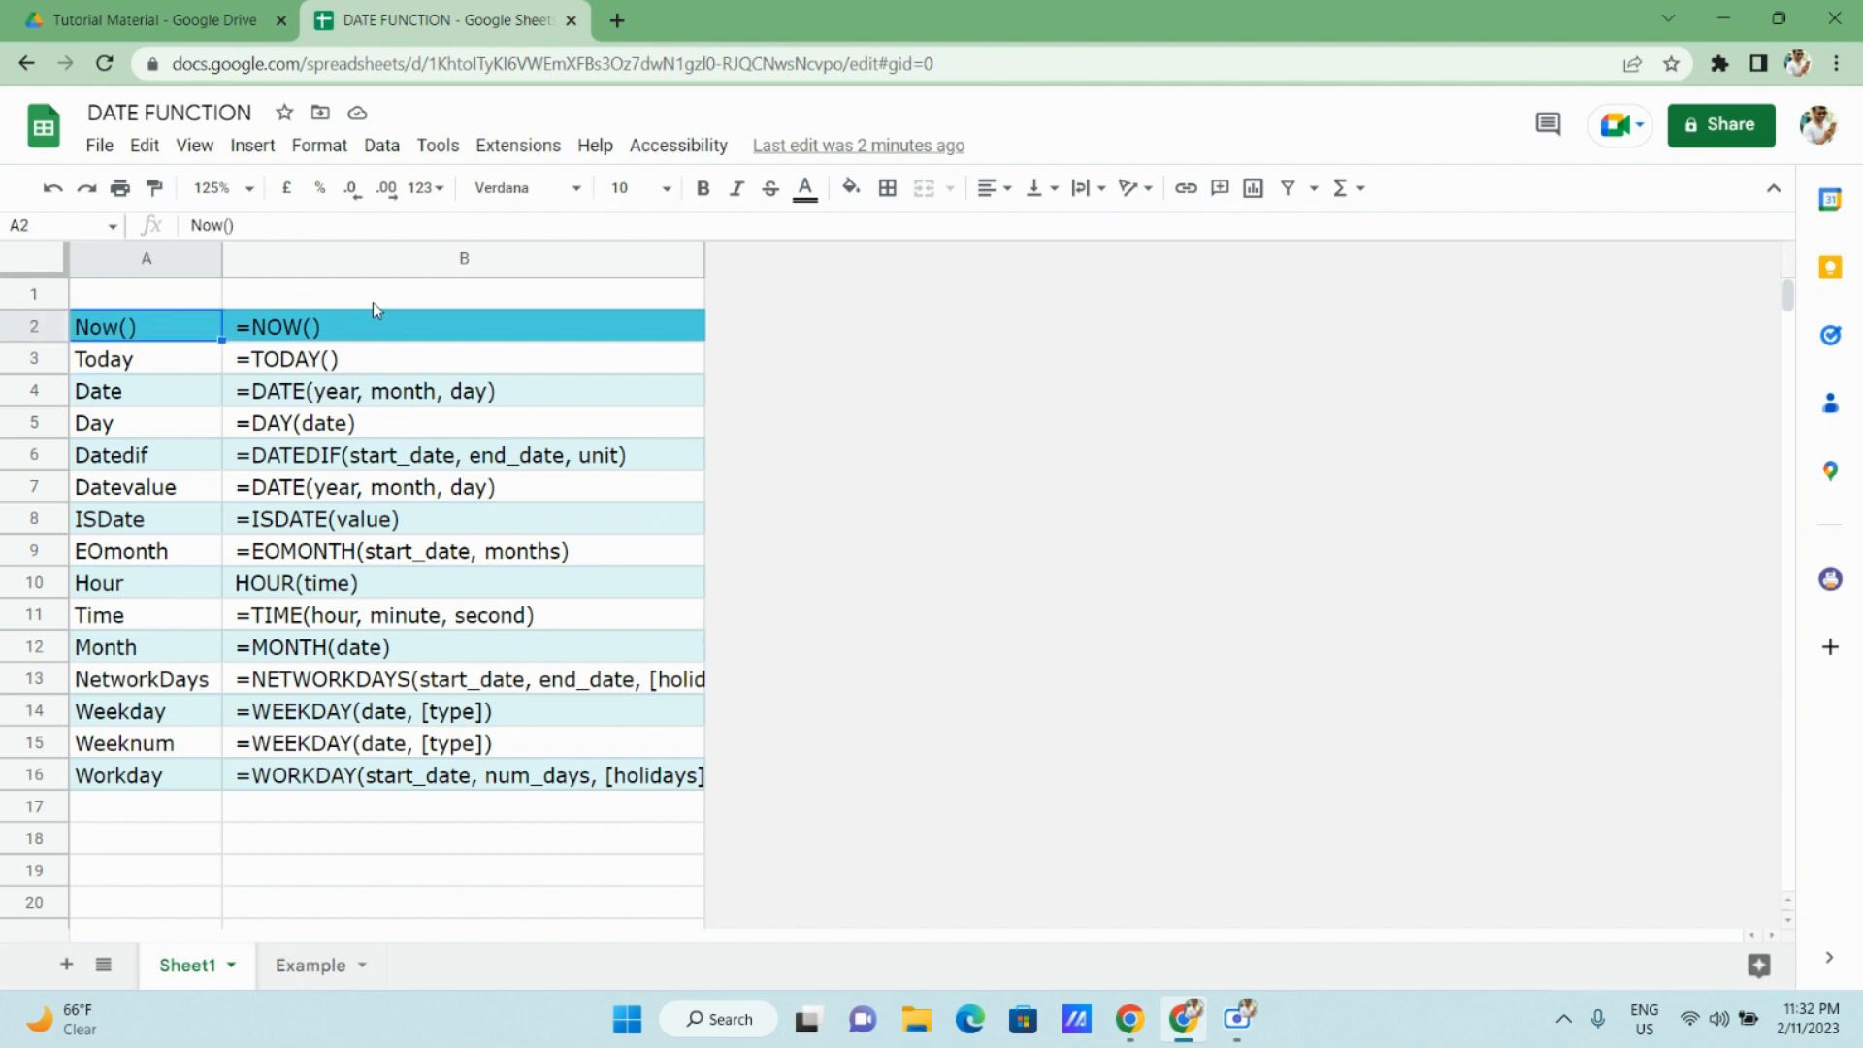
pyautogui.press('Down')
pyautogui.press('Down')
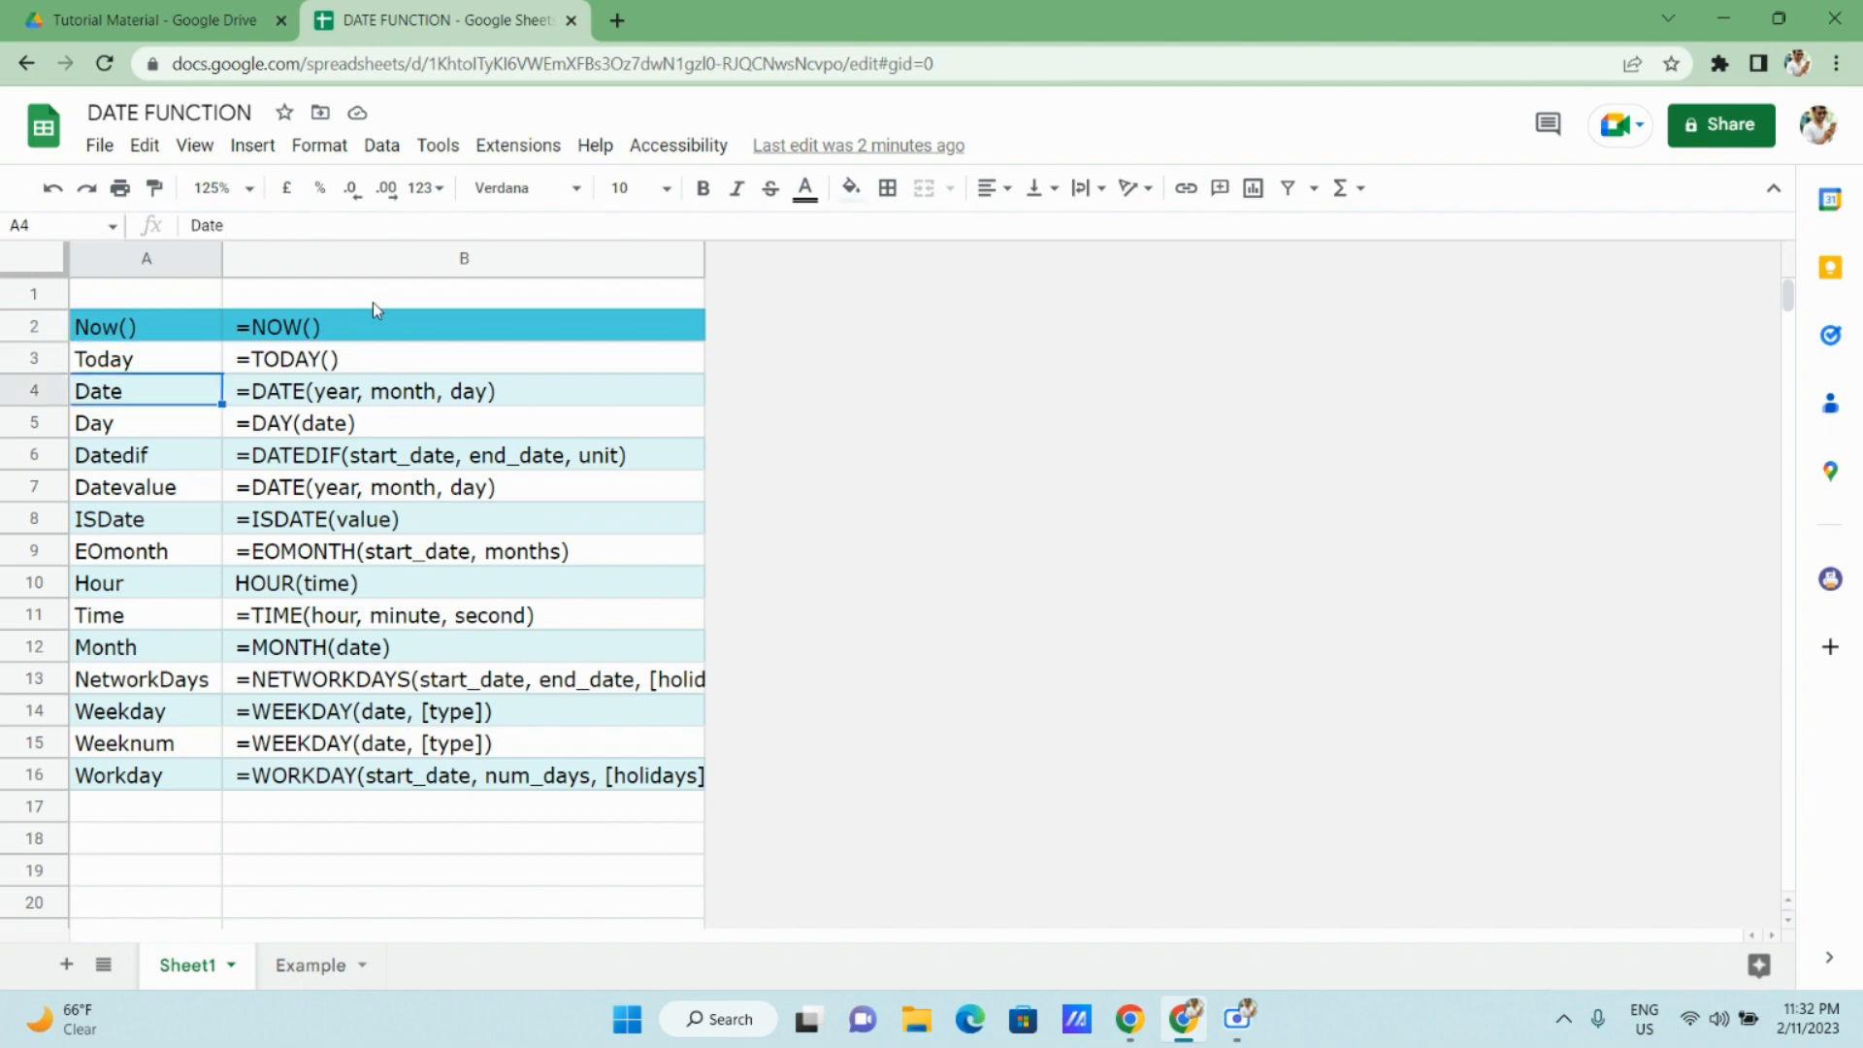
pyautogui.press('Down')
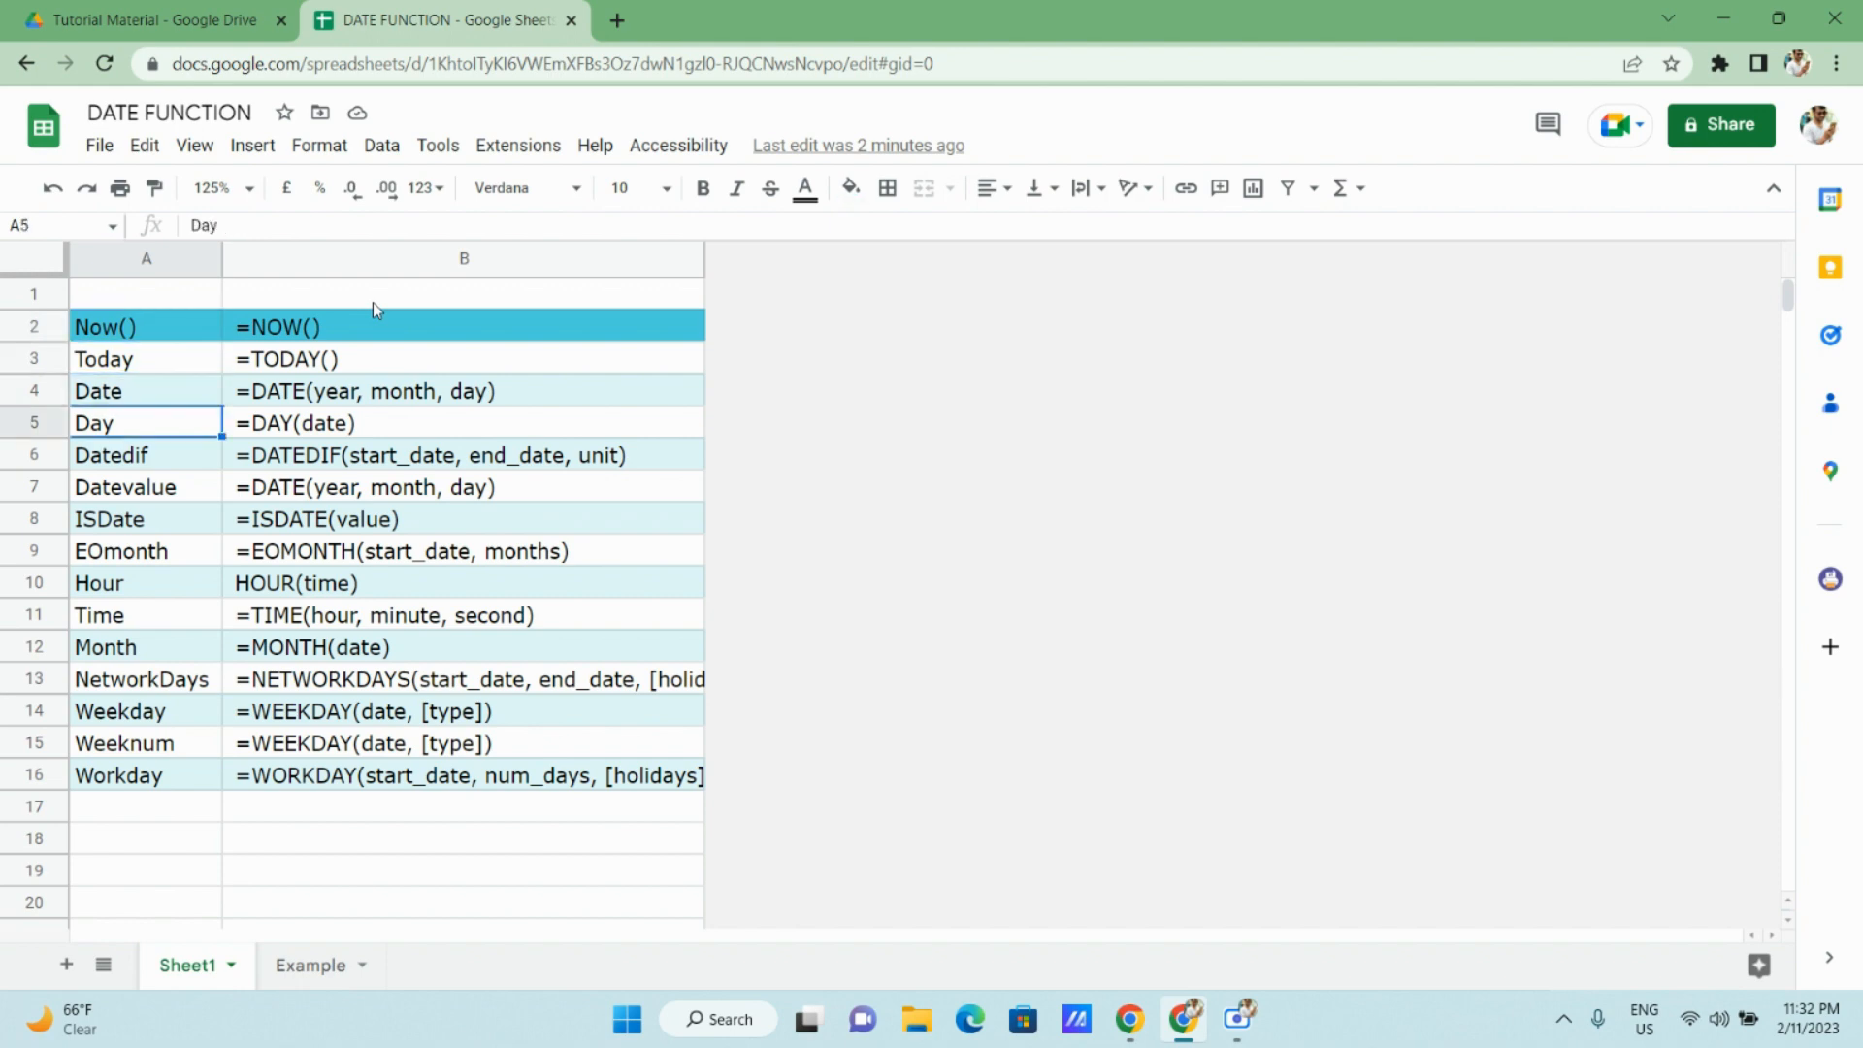
pyautogui.press('Down')
pyautogui.press('Down')
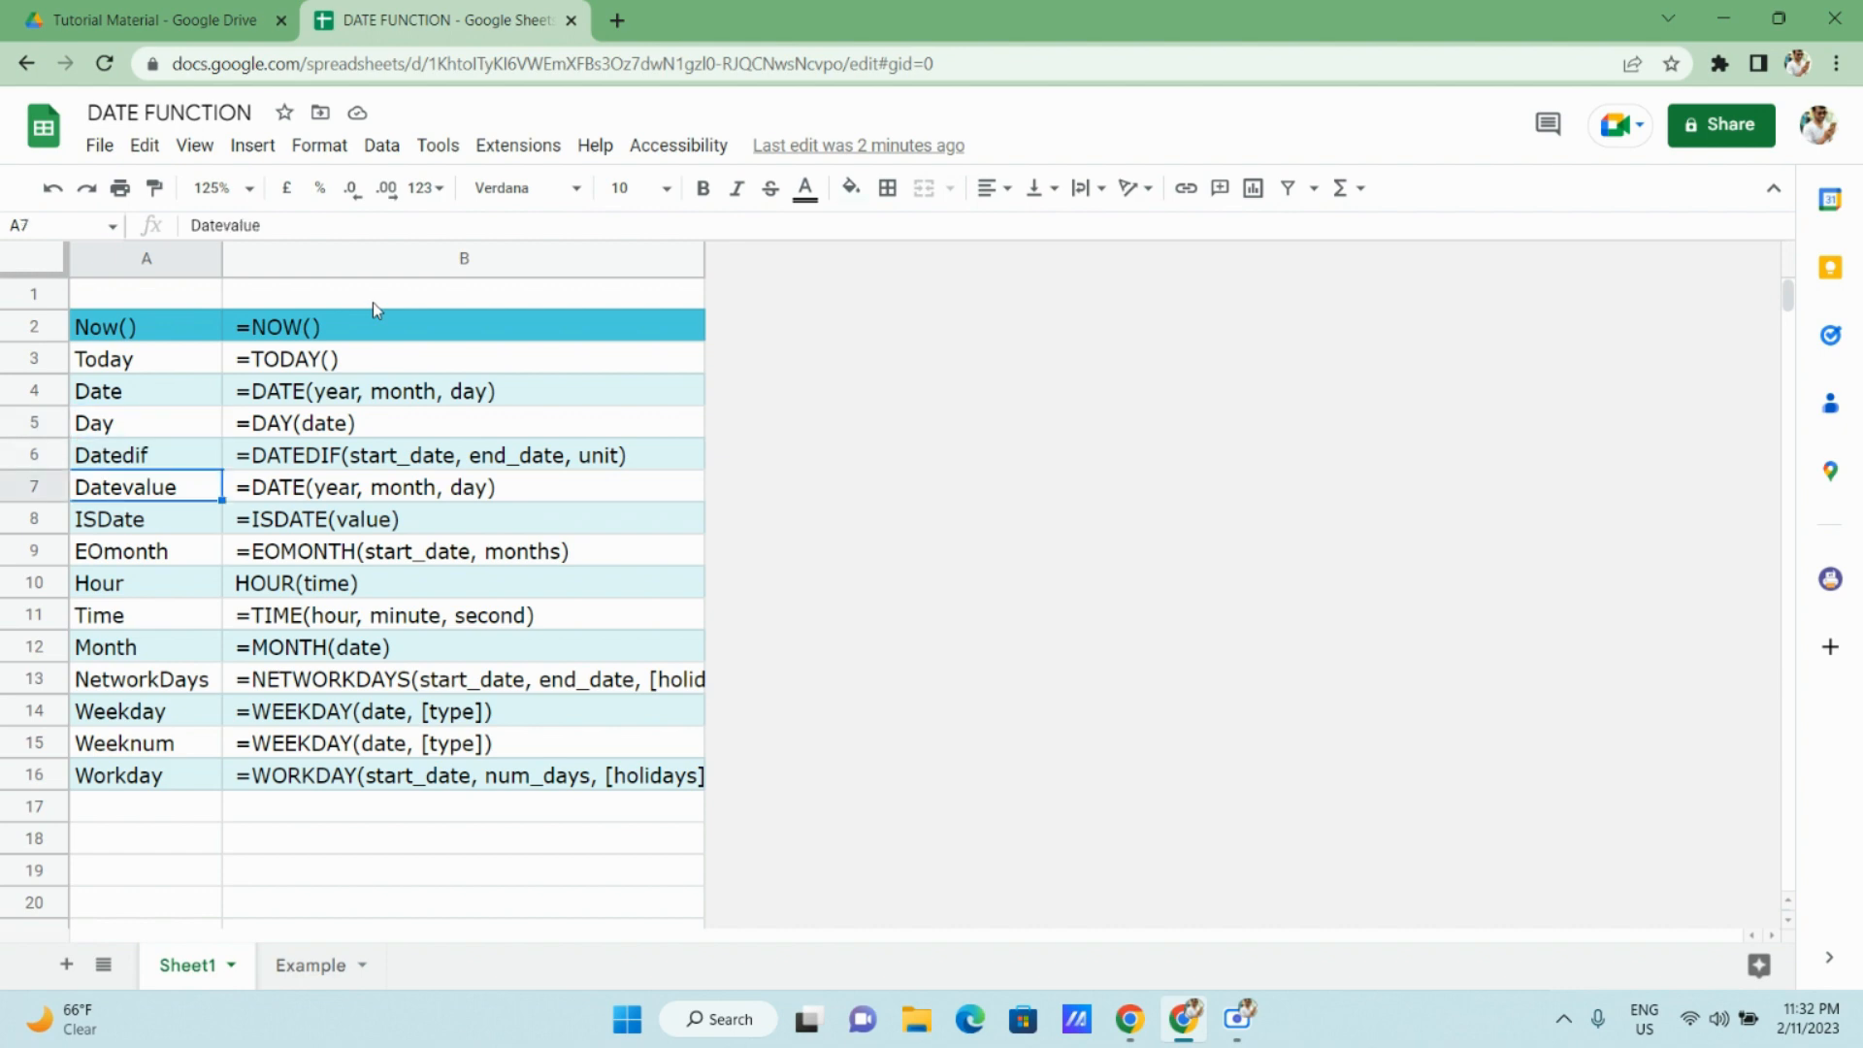
pyautogui.press('Down')
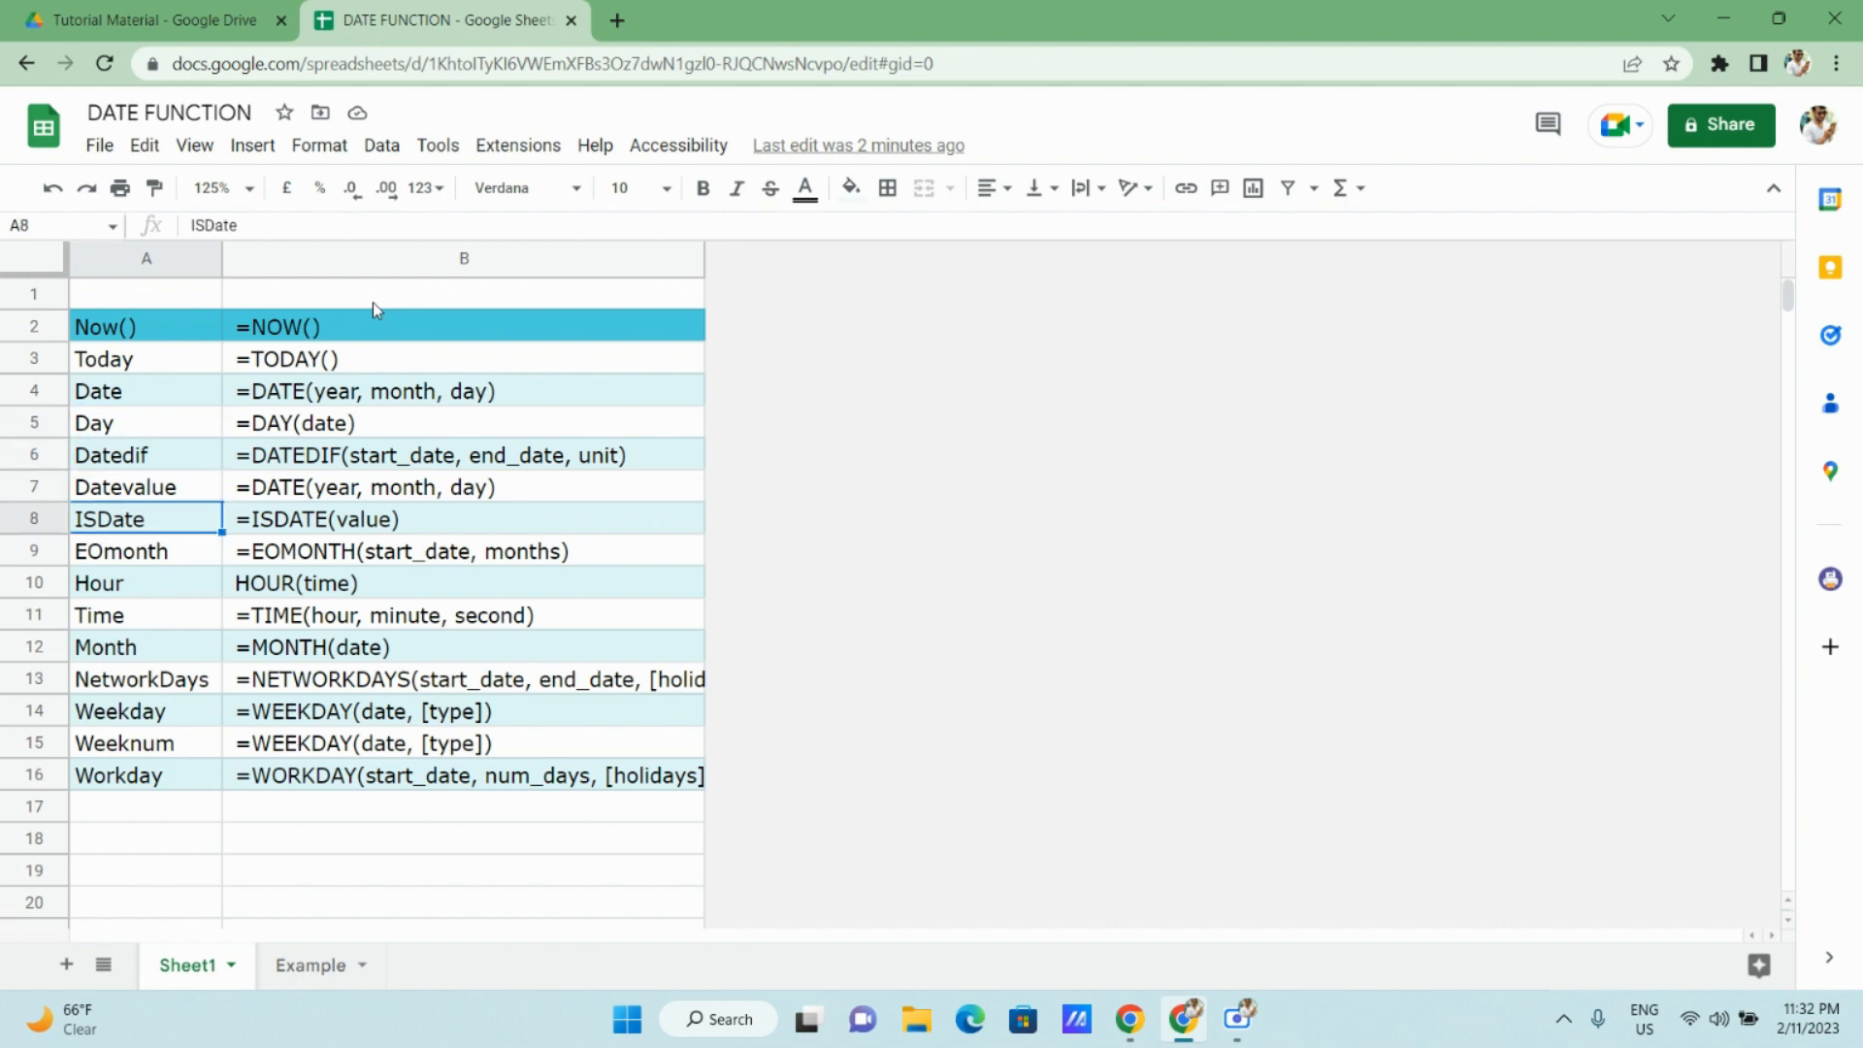
pyautogui.press('Down')
pyautogui.press('Down')
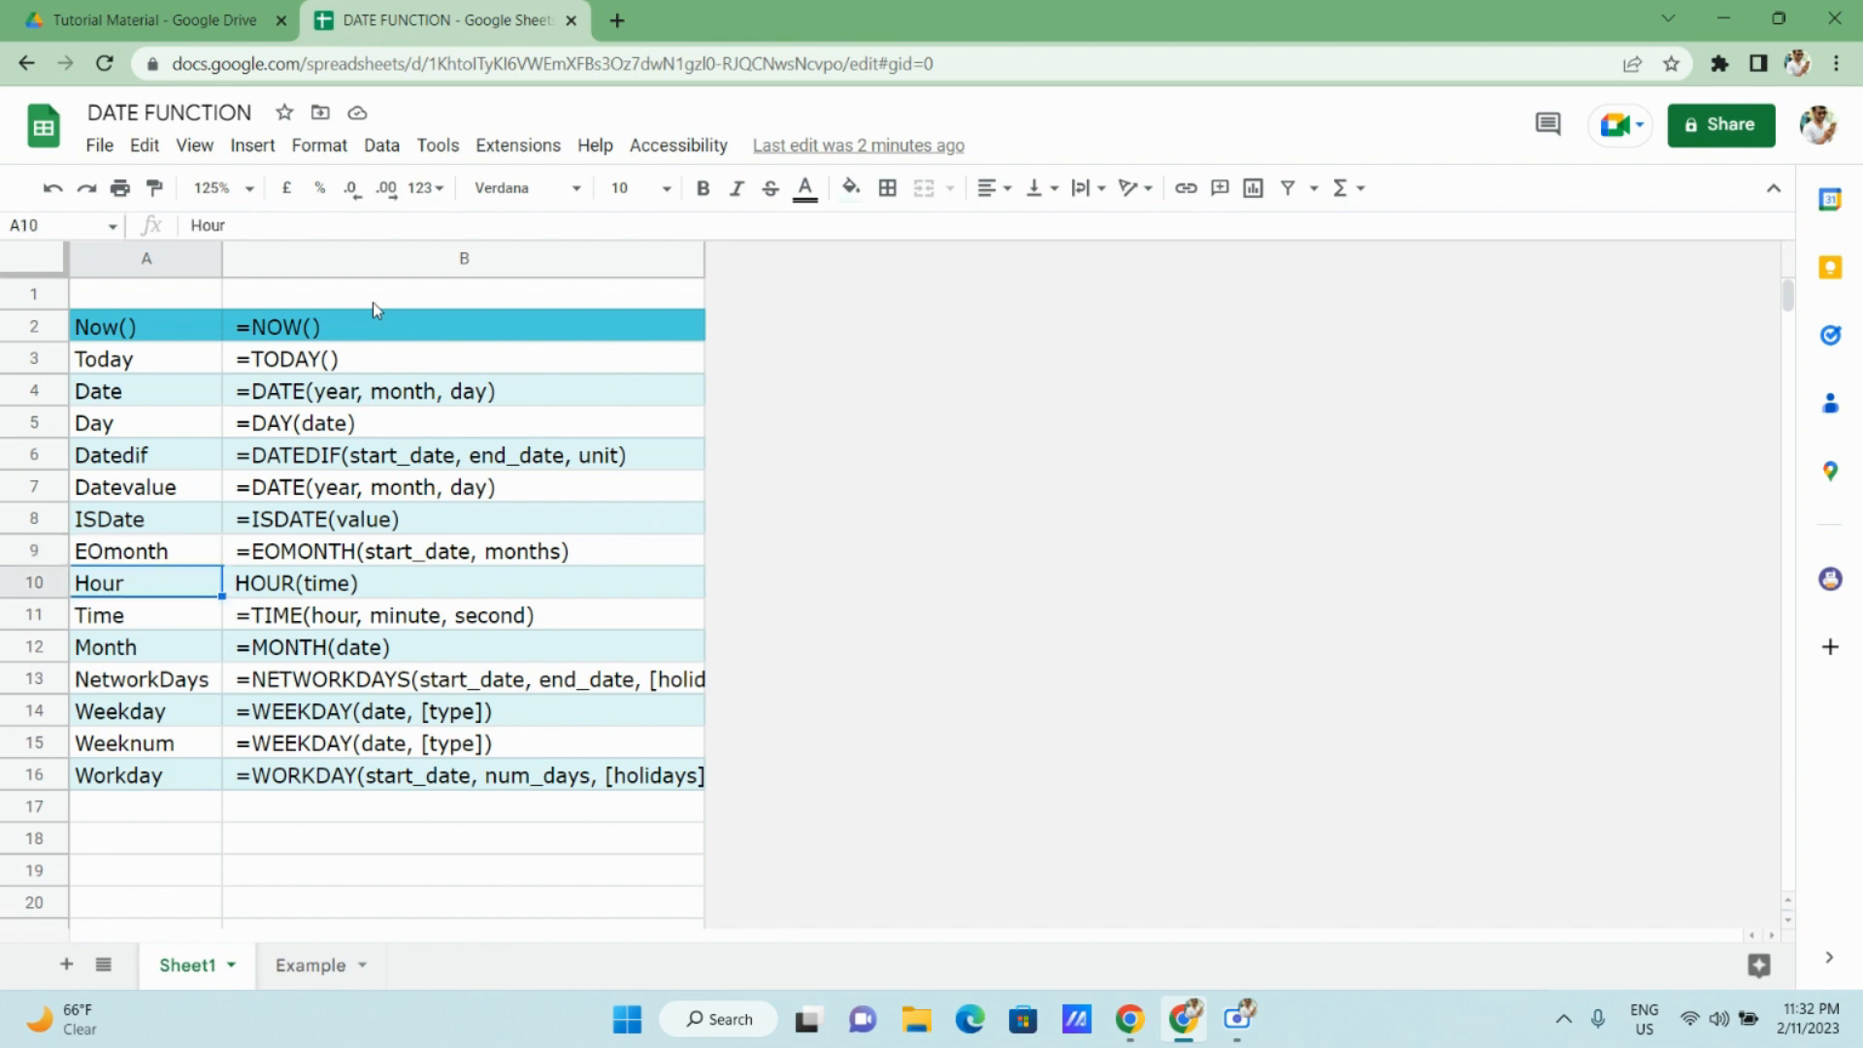
pyautogui.press('Down')
pyautogui.press('Down')
pyautogui.press('Down')
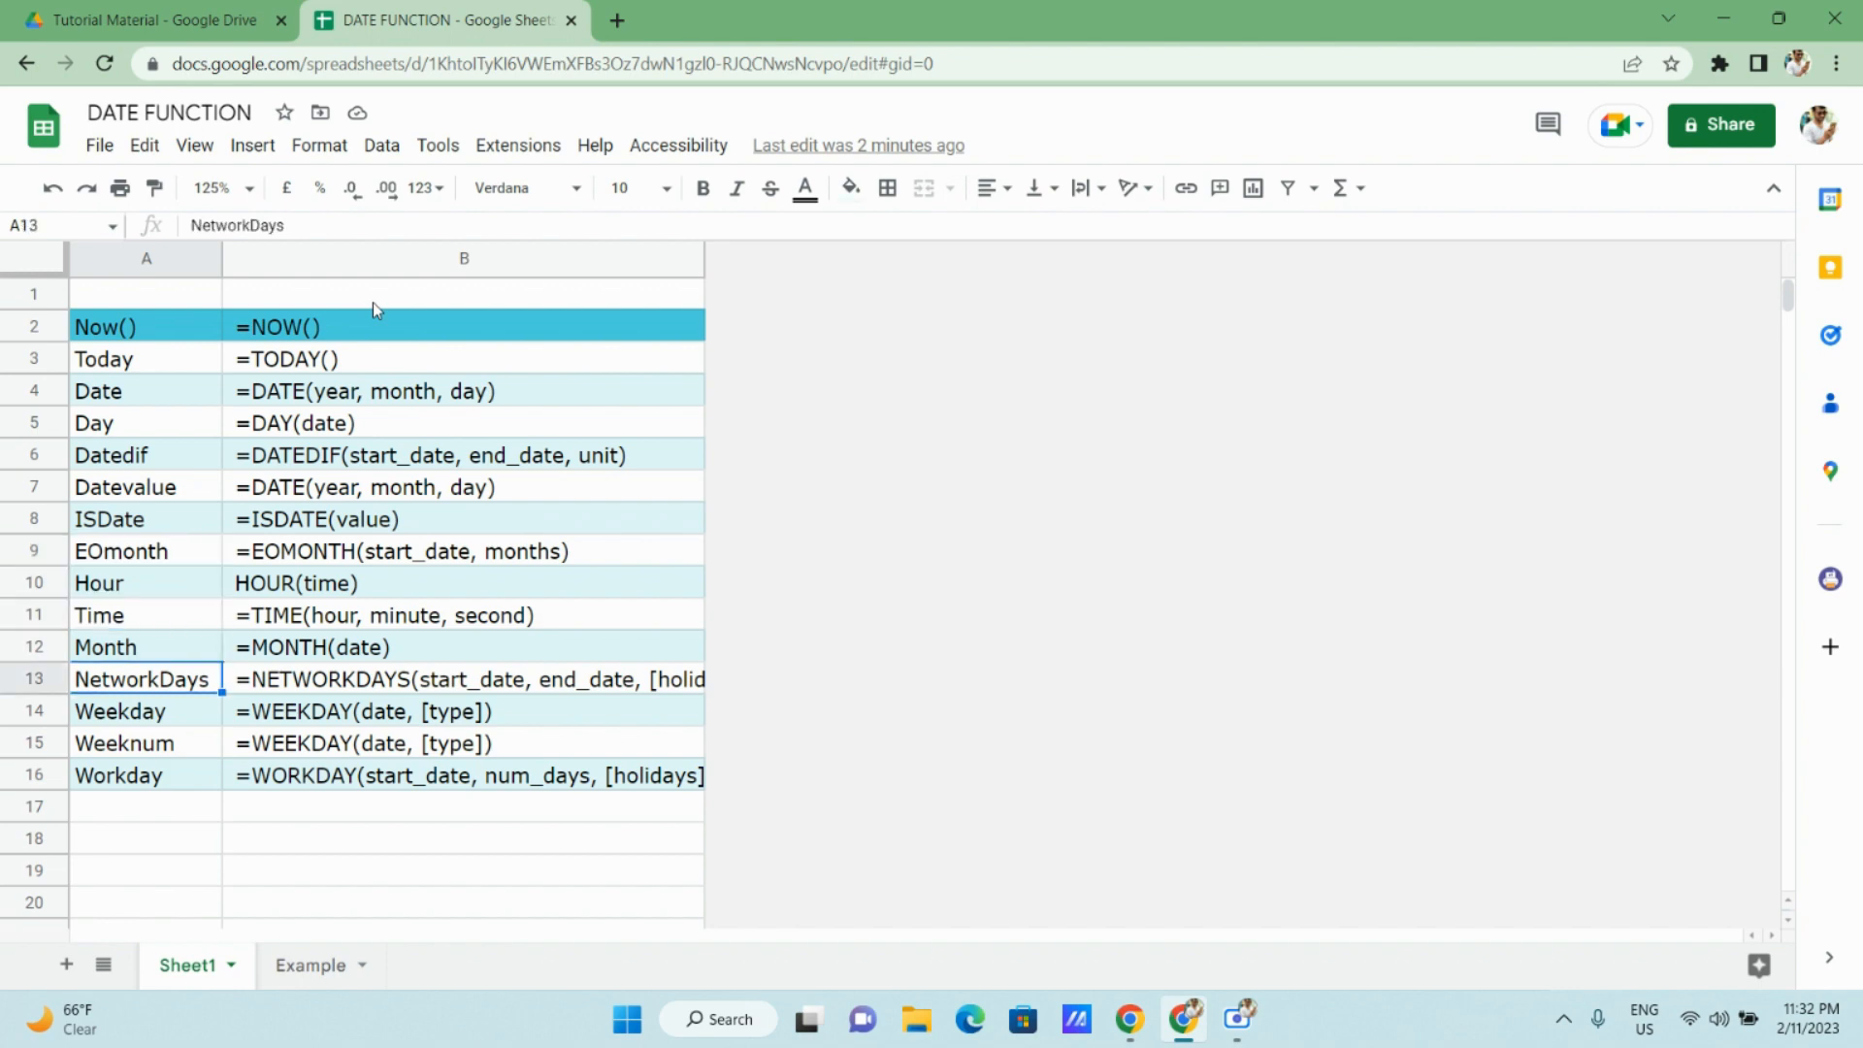
pyautogui.press('Down')
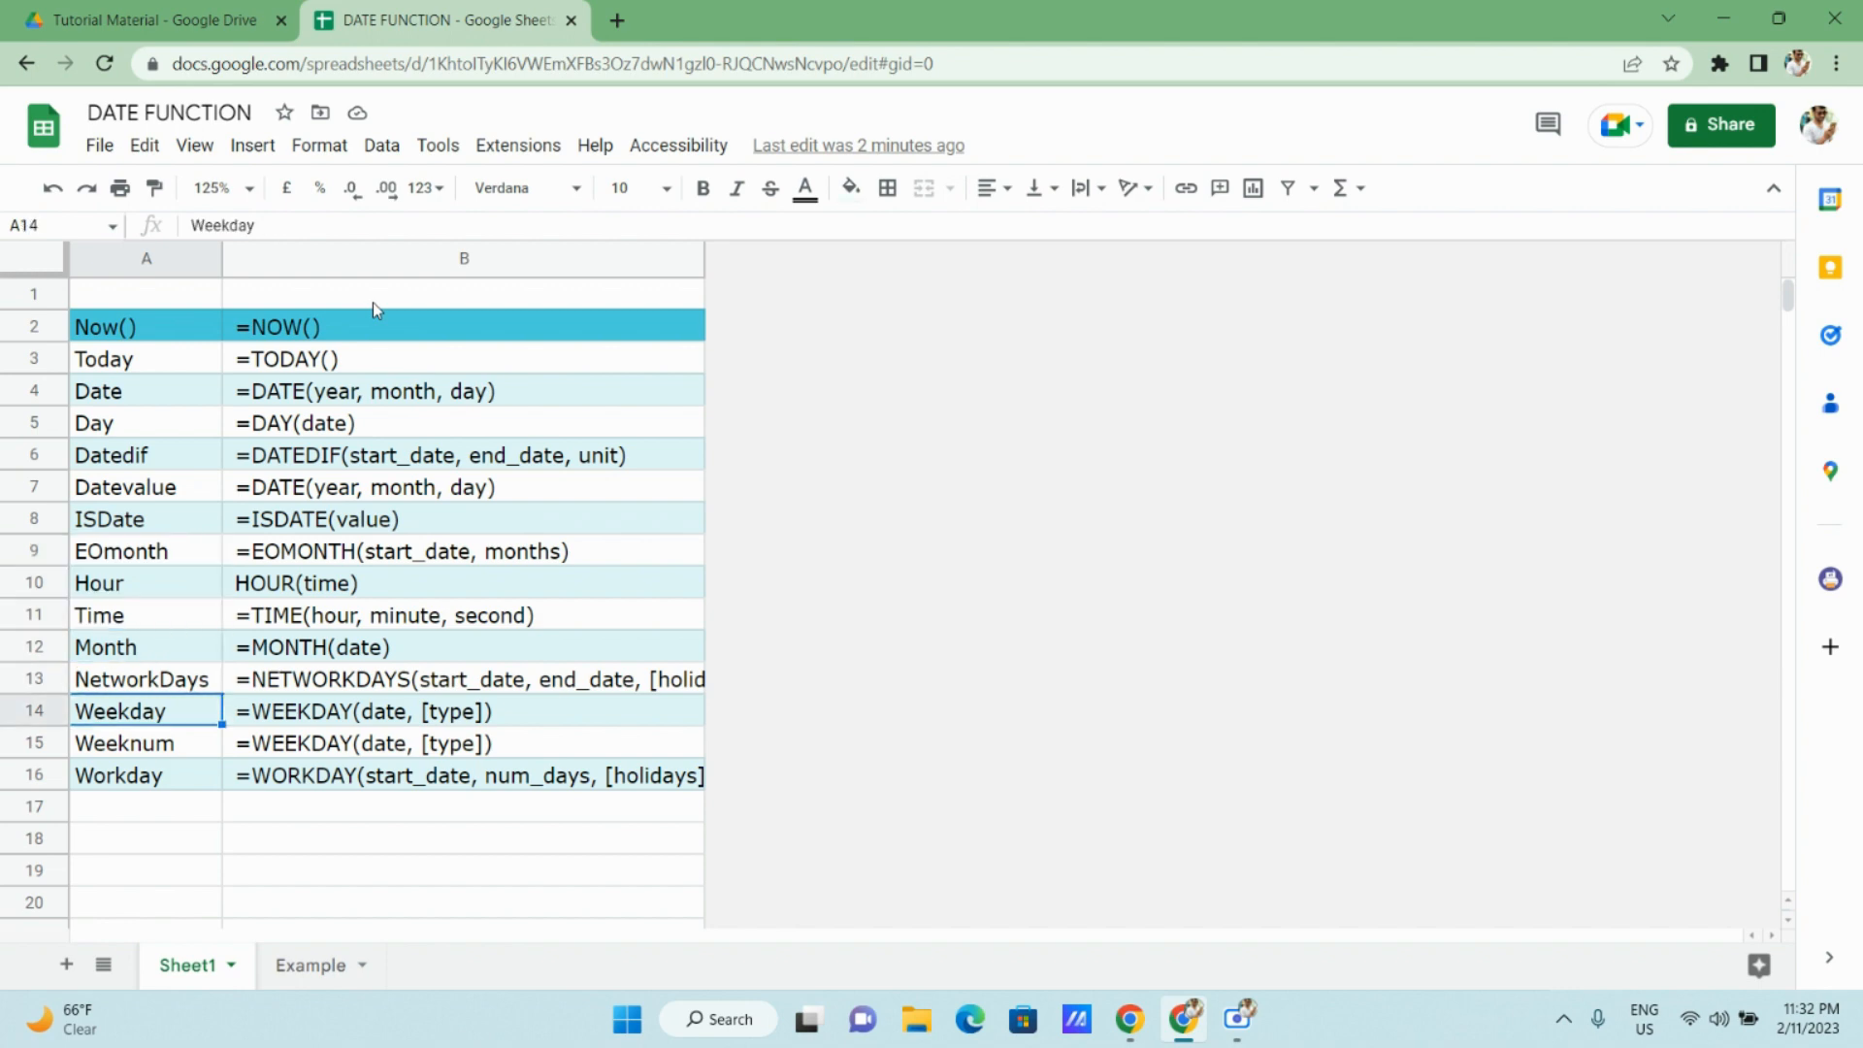
pyautogui.press('Down')
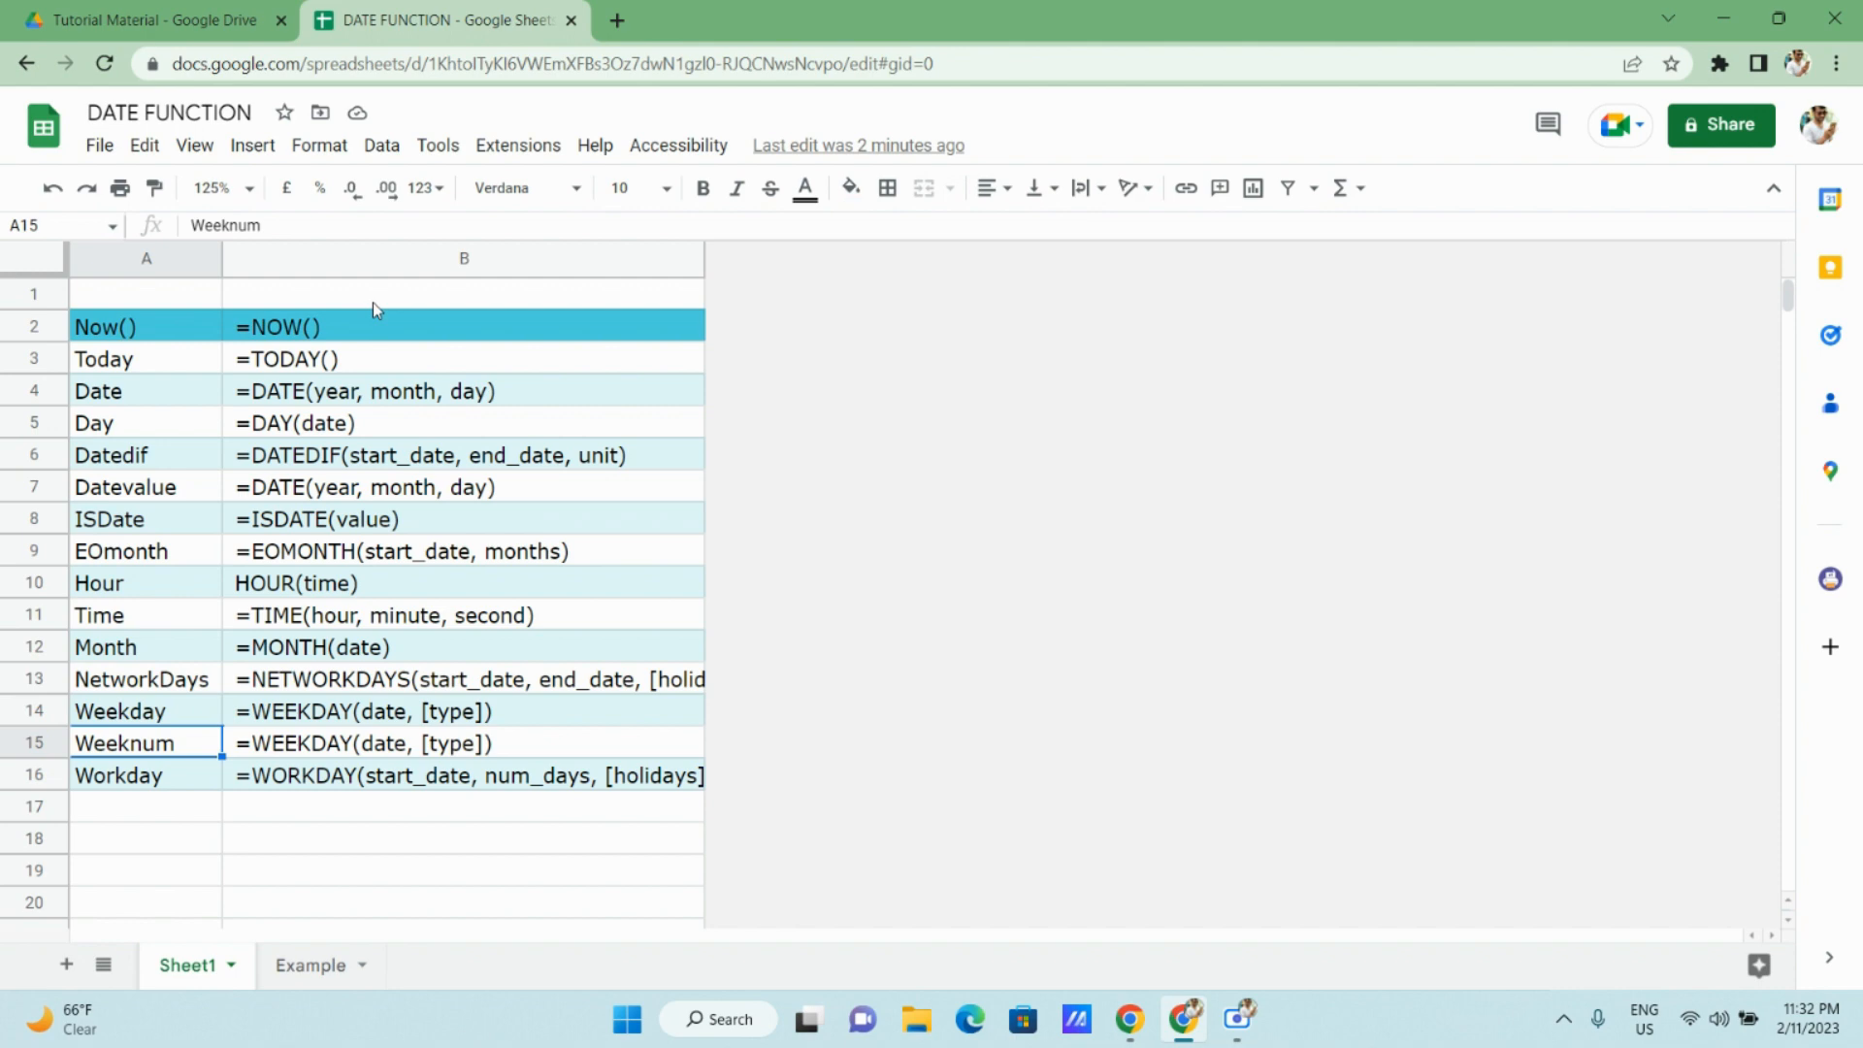
pyautogui.press('Down')
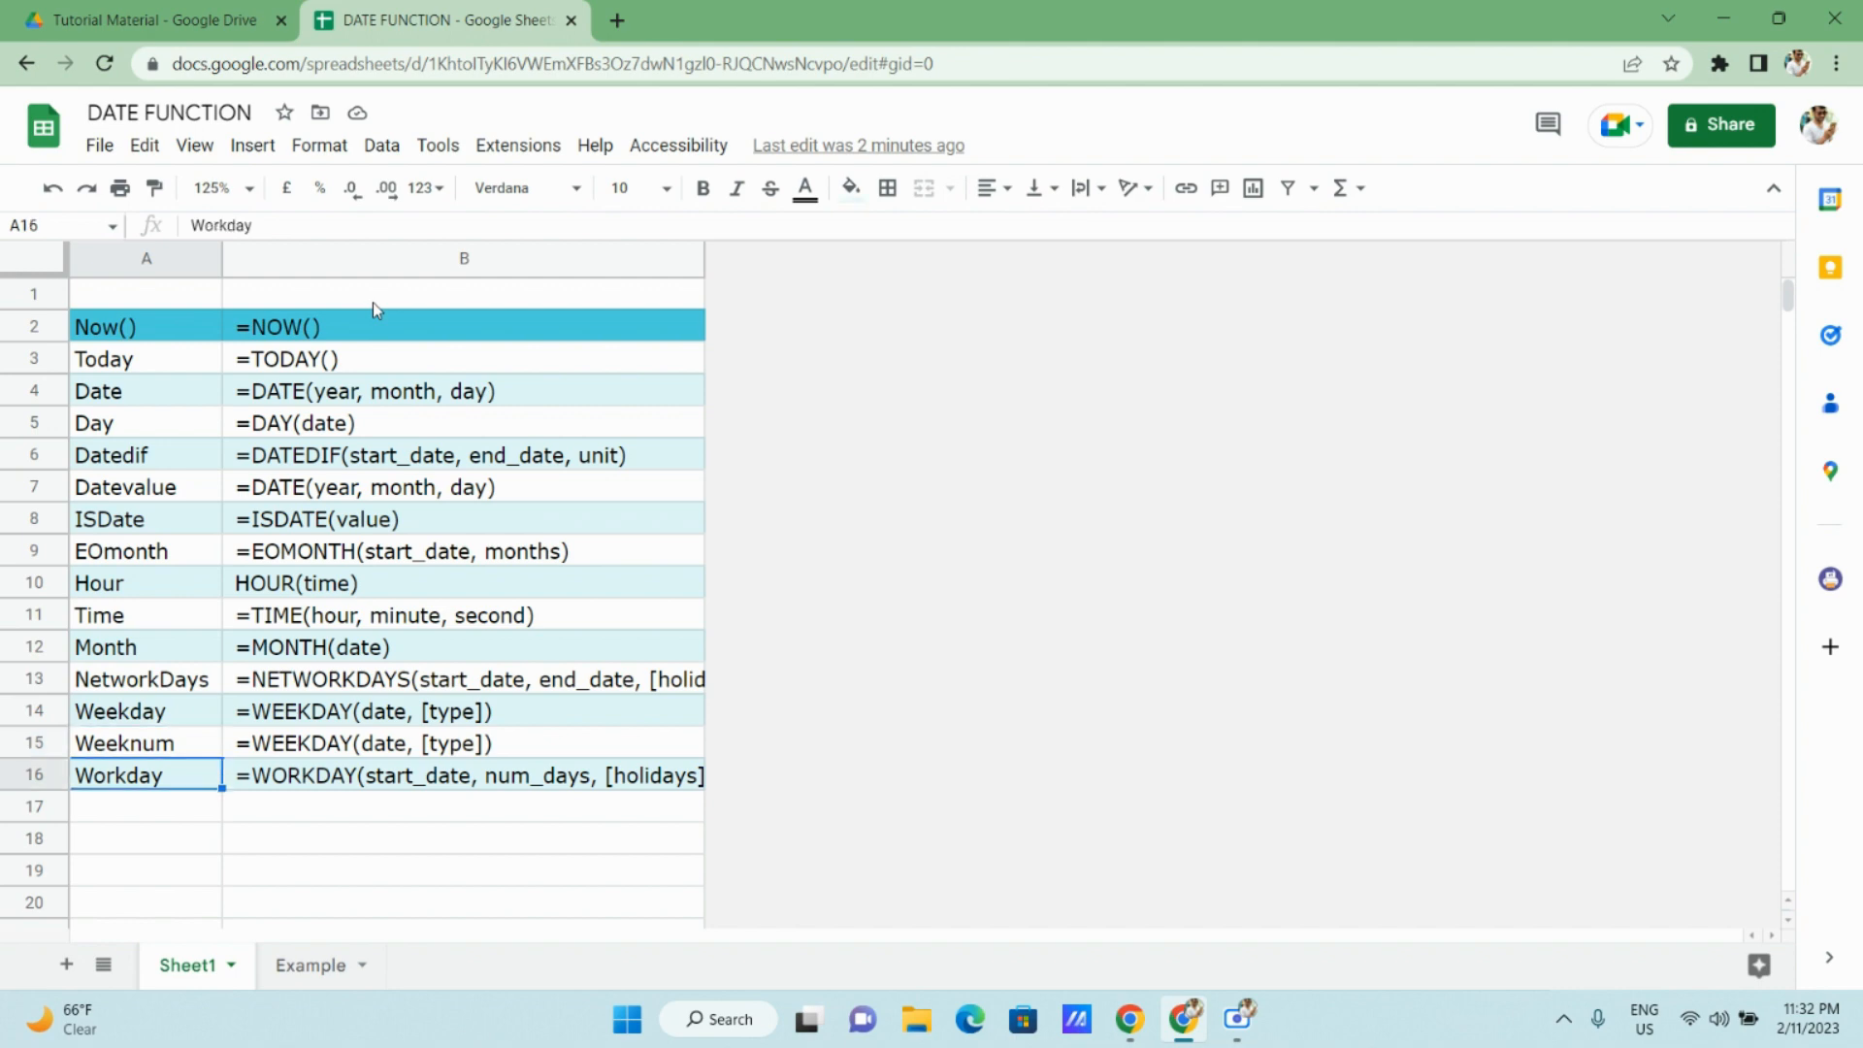
pyautogui.hotkey('ctrl', 'Up')
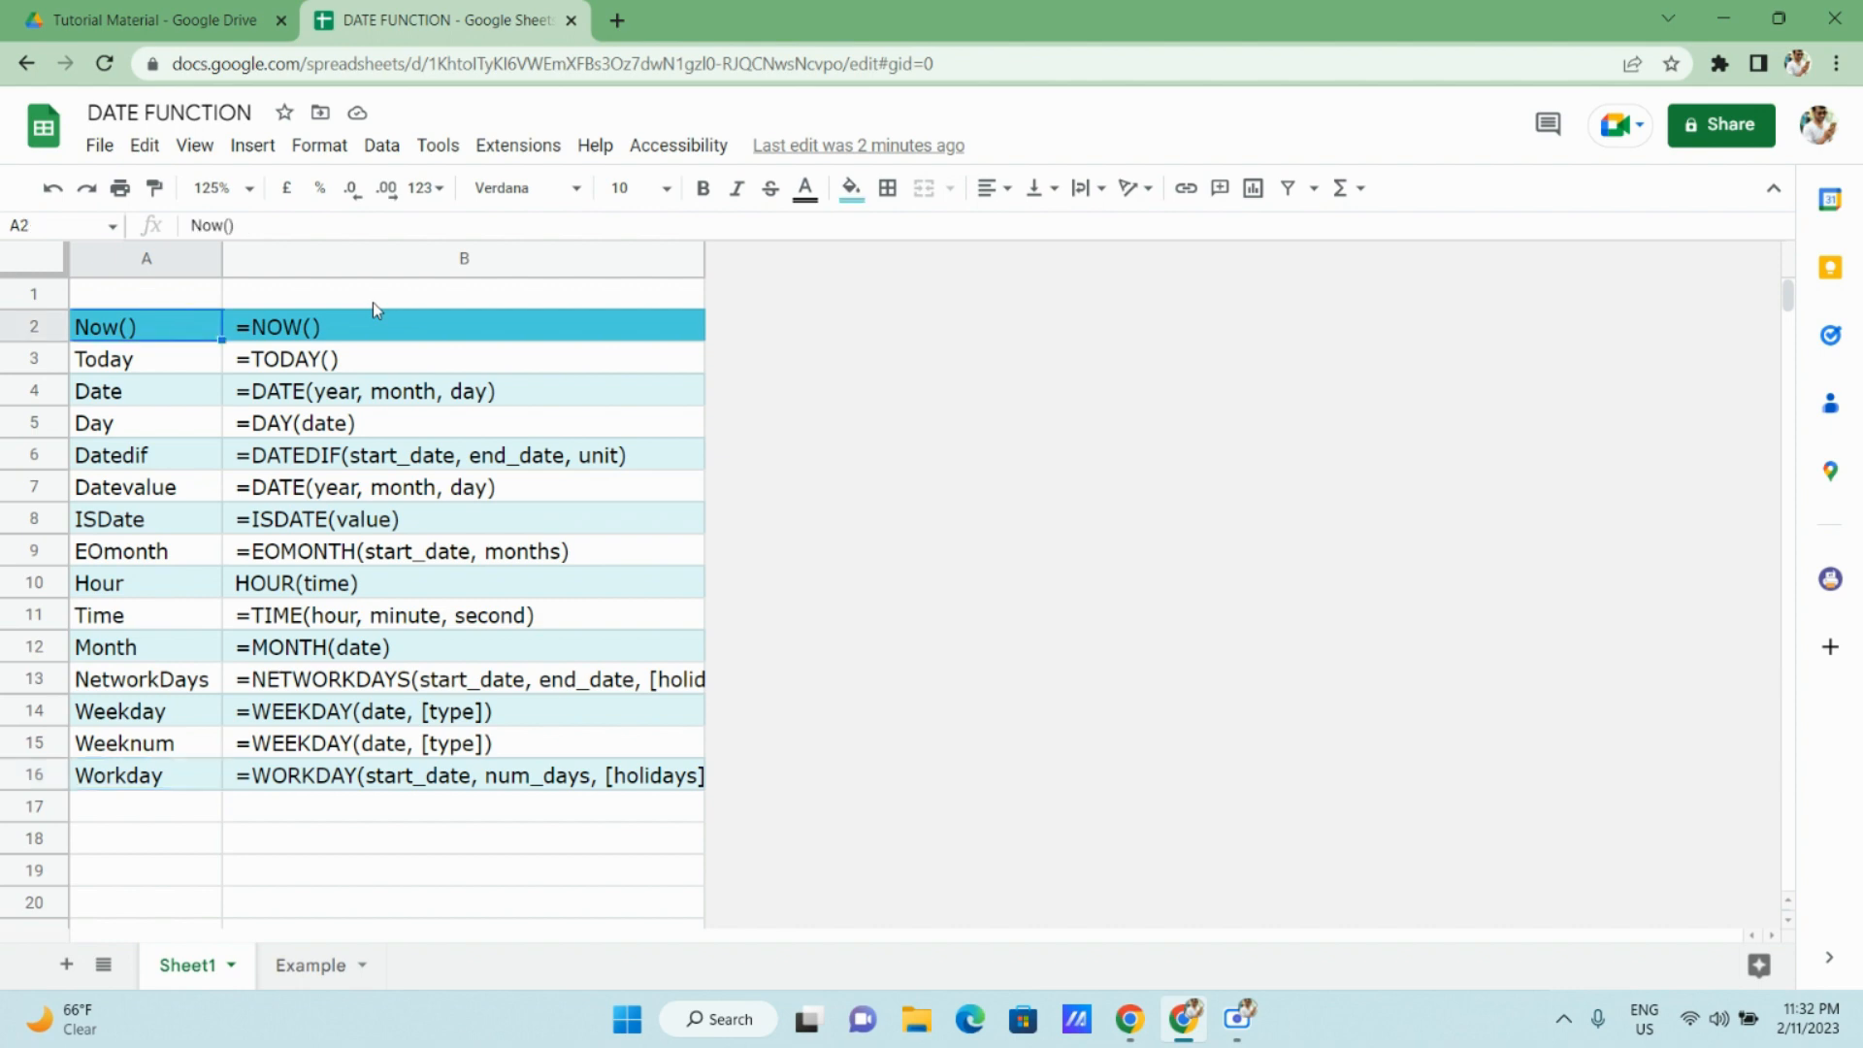
pyautogui.hotkey('ctrl', 'shift', 'Down')
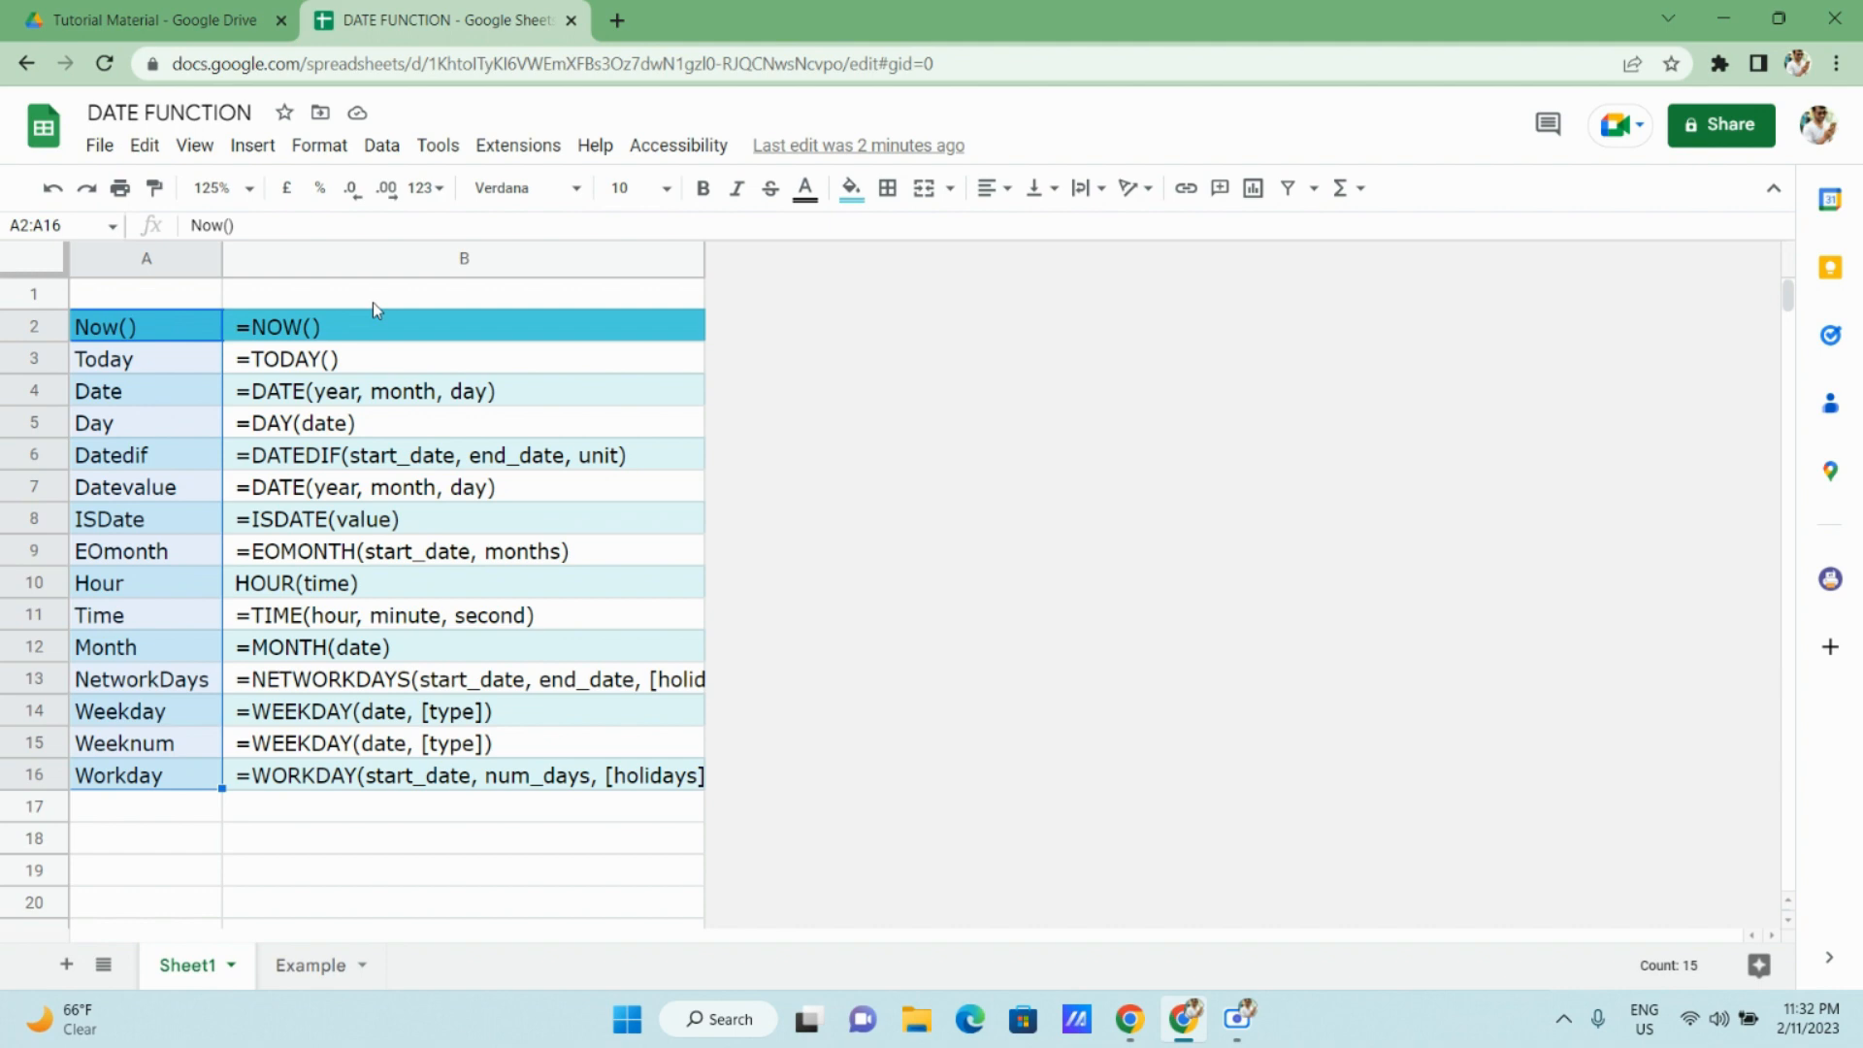
pyautogui.hotkey('ctrl', 'shift', 'Up')
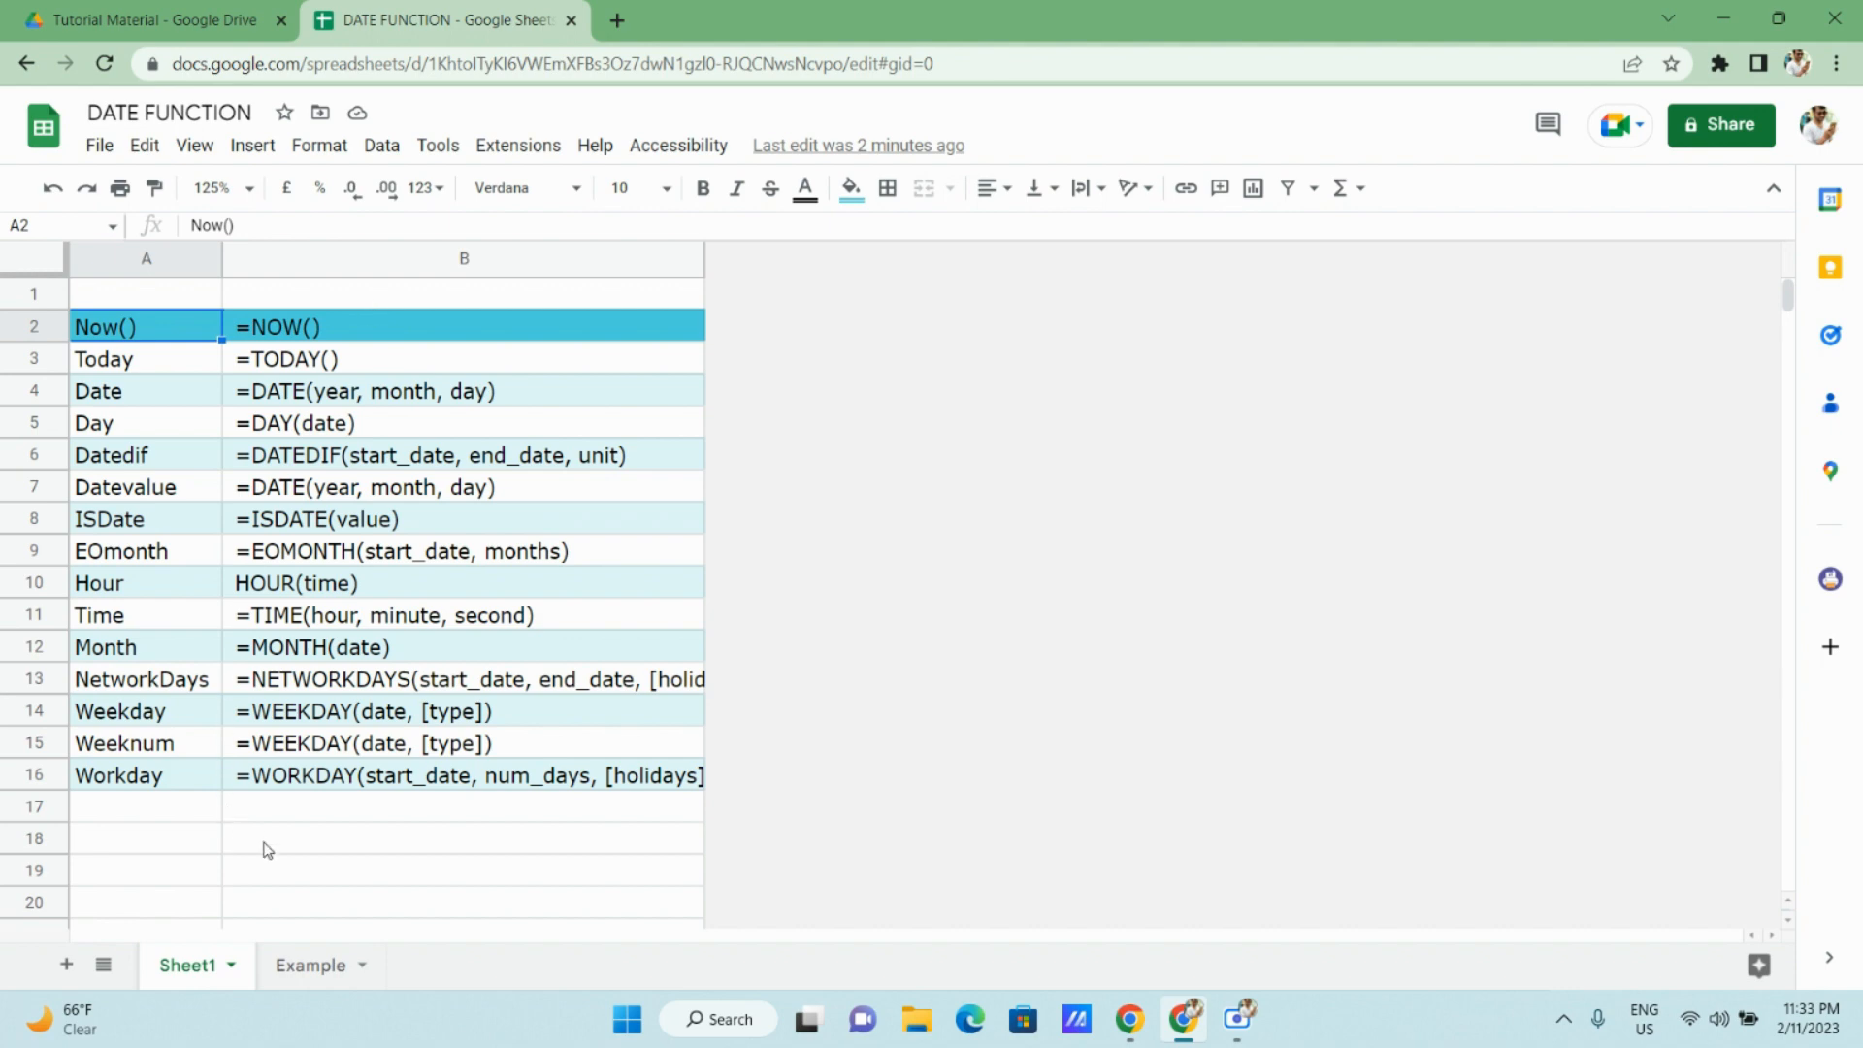
# On the Example sheet, enter the formula =TODAY() in cell D2.
pyautogui.click(330, 978)
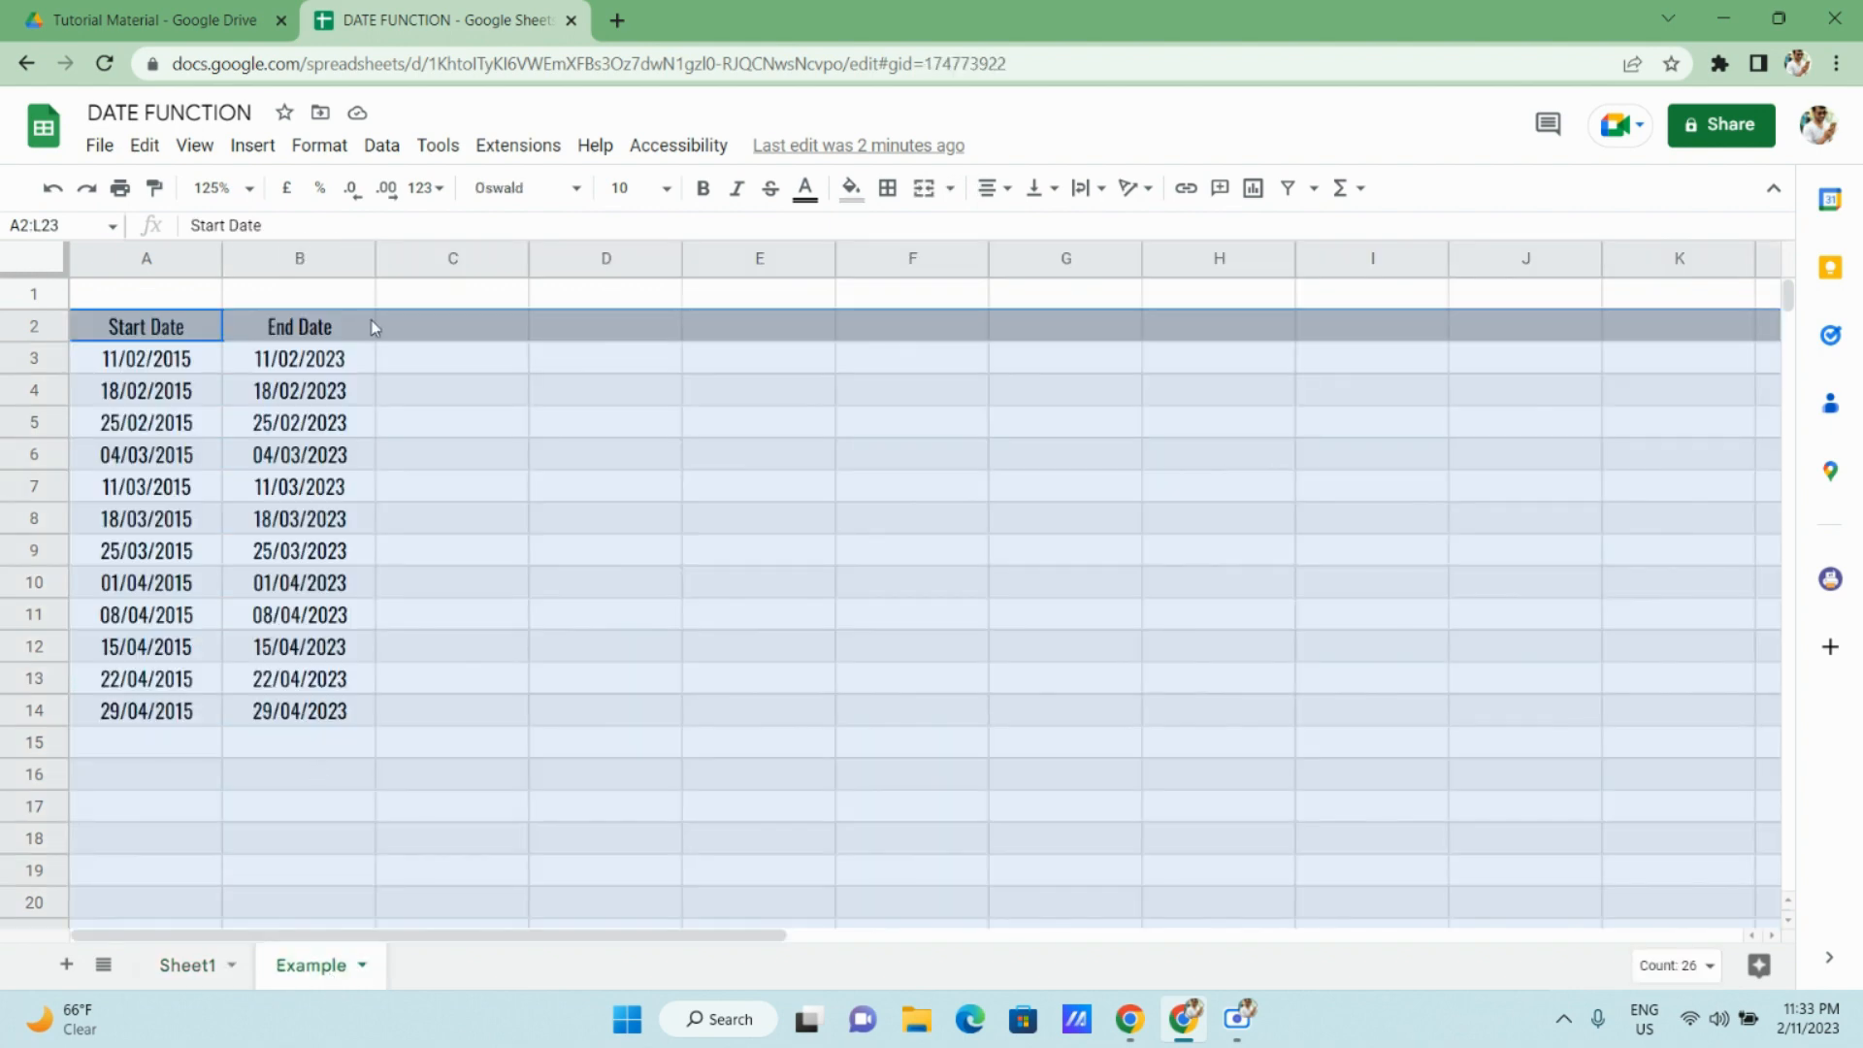
pyautogui.click(445, 336)
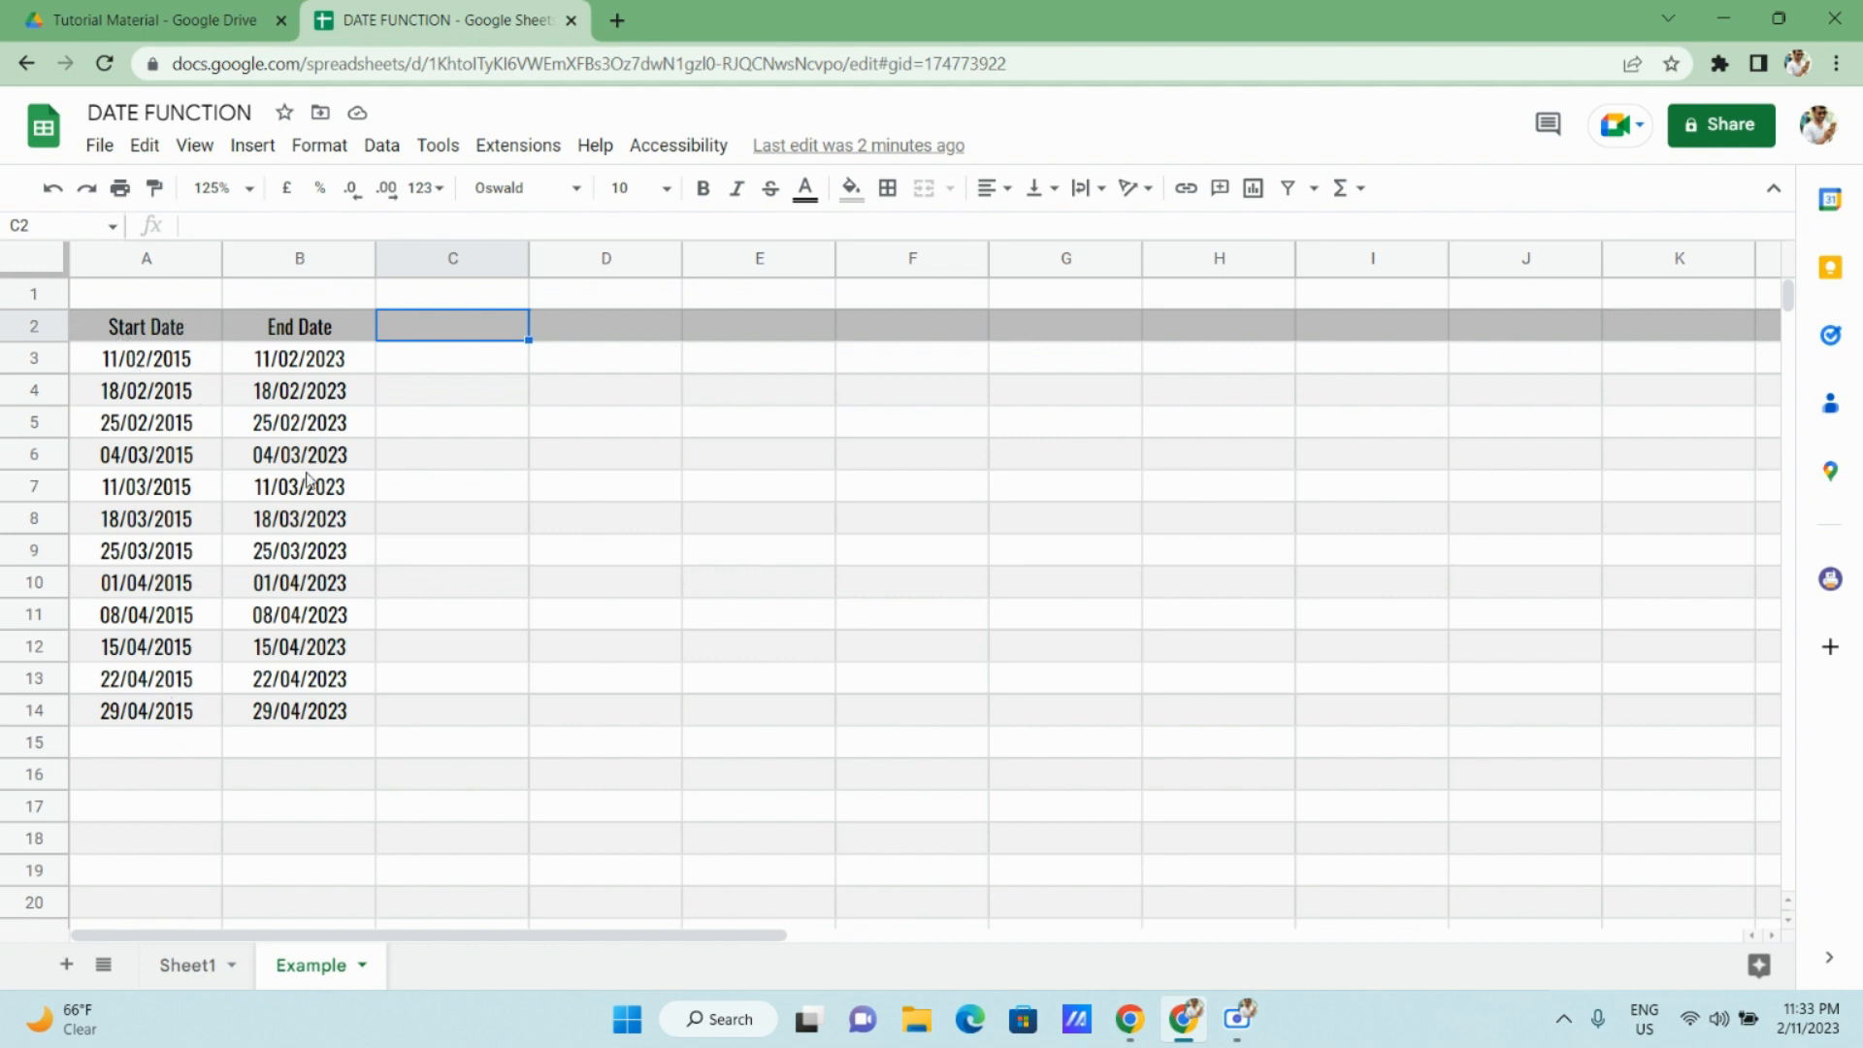
pyautogui.click(632, 335)
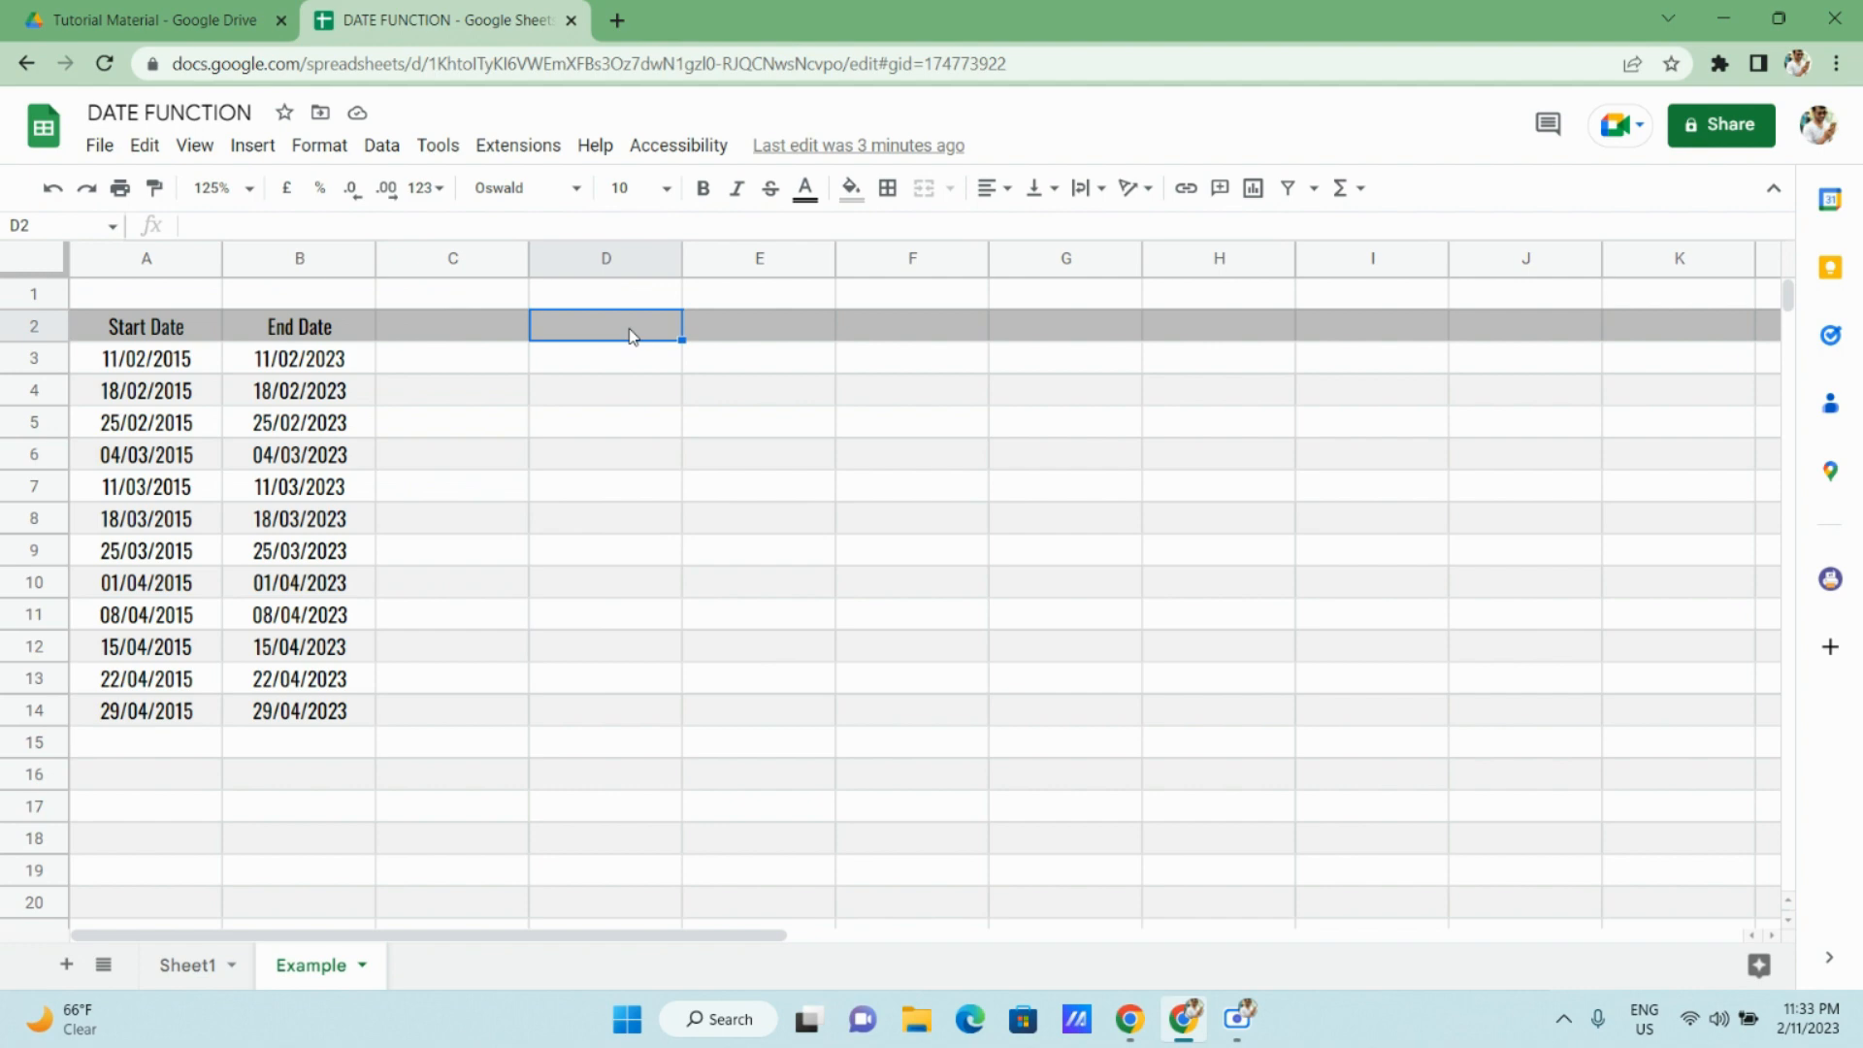
pyautogui.write('=to')
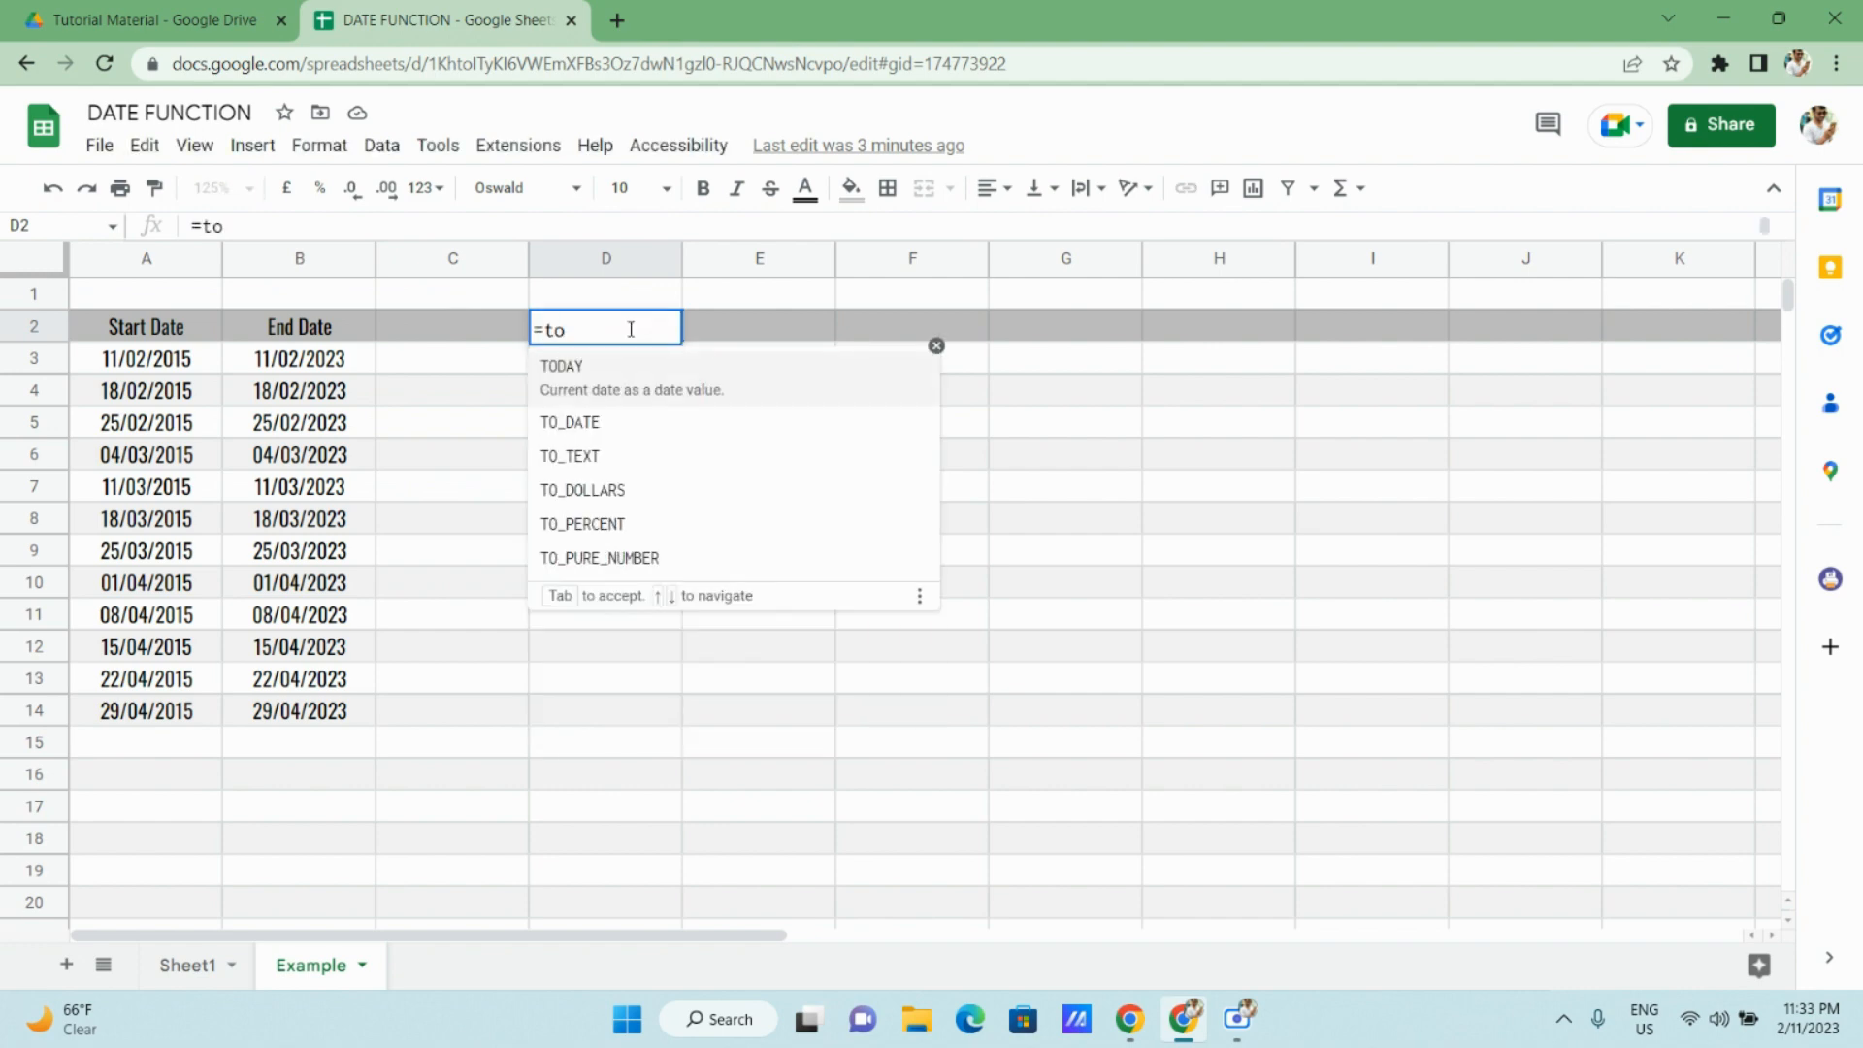
pyautogui.press('Tab')
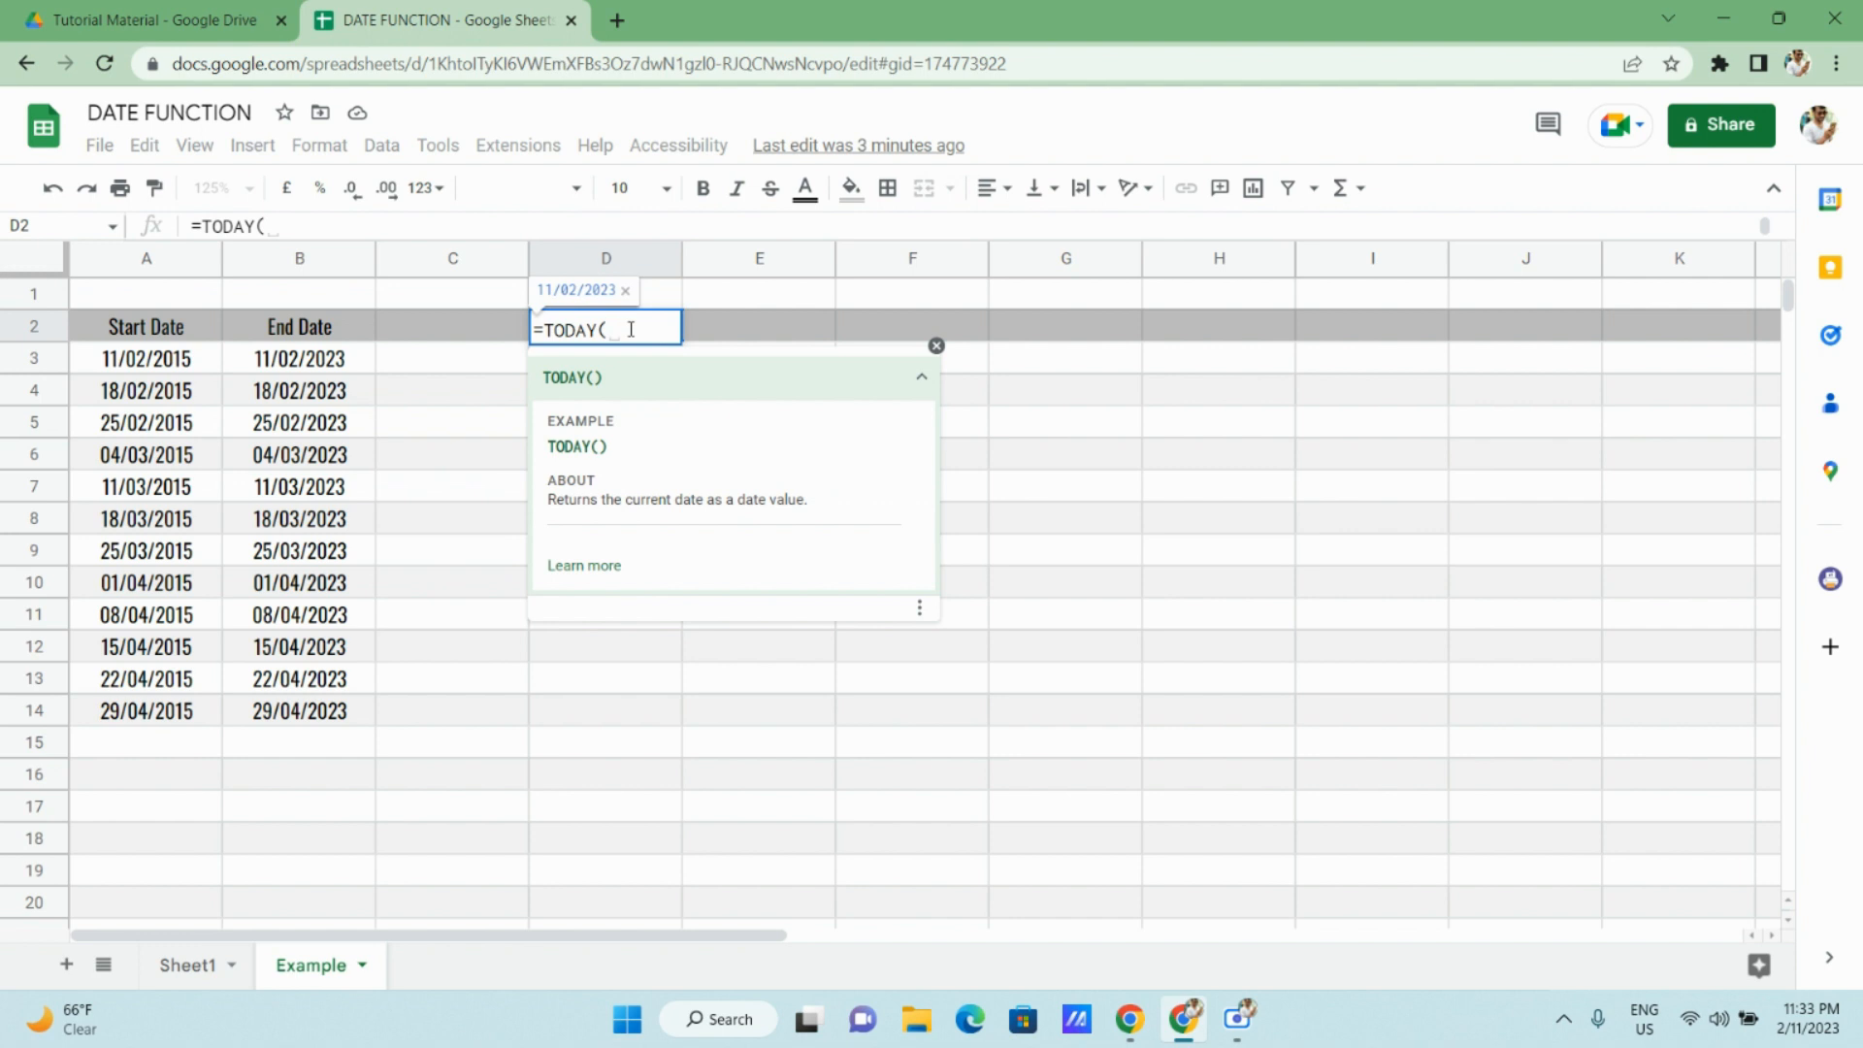
pyautogui.write(')')
pyautogui.press('Return')
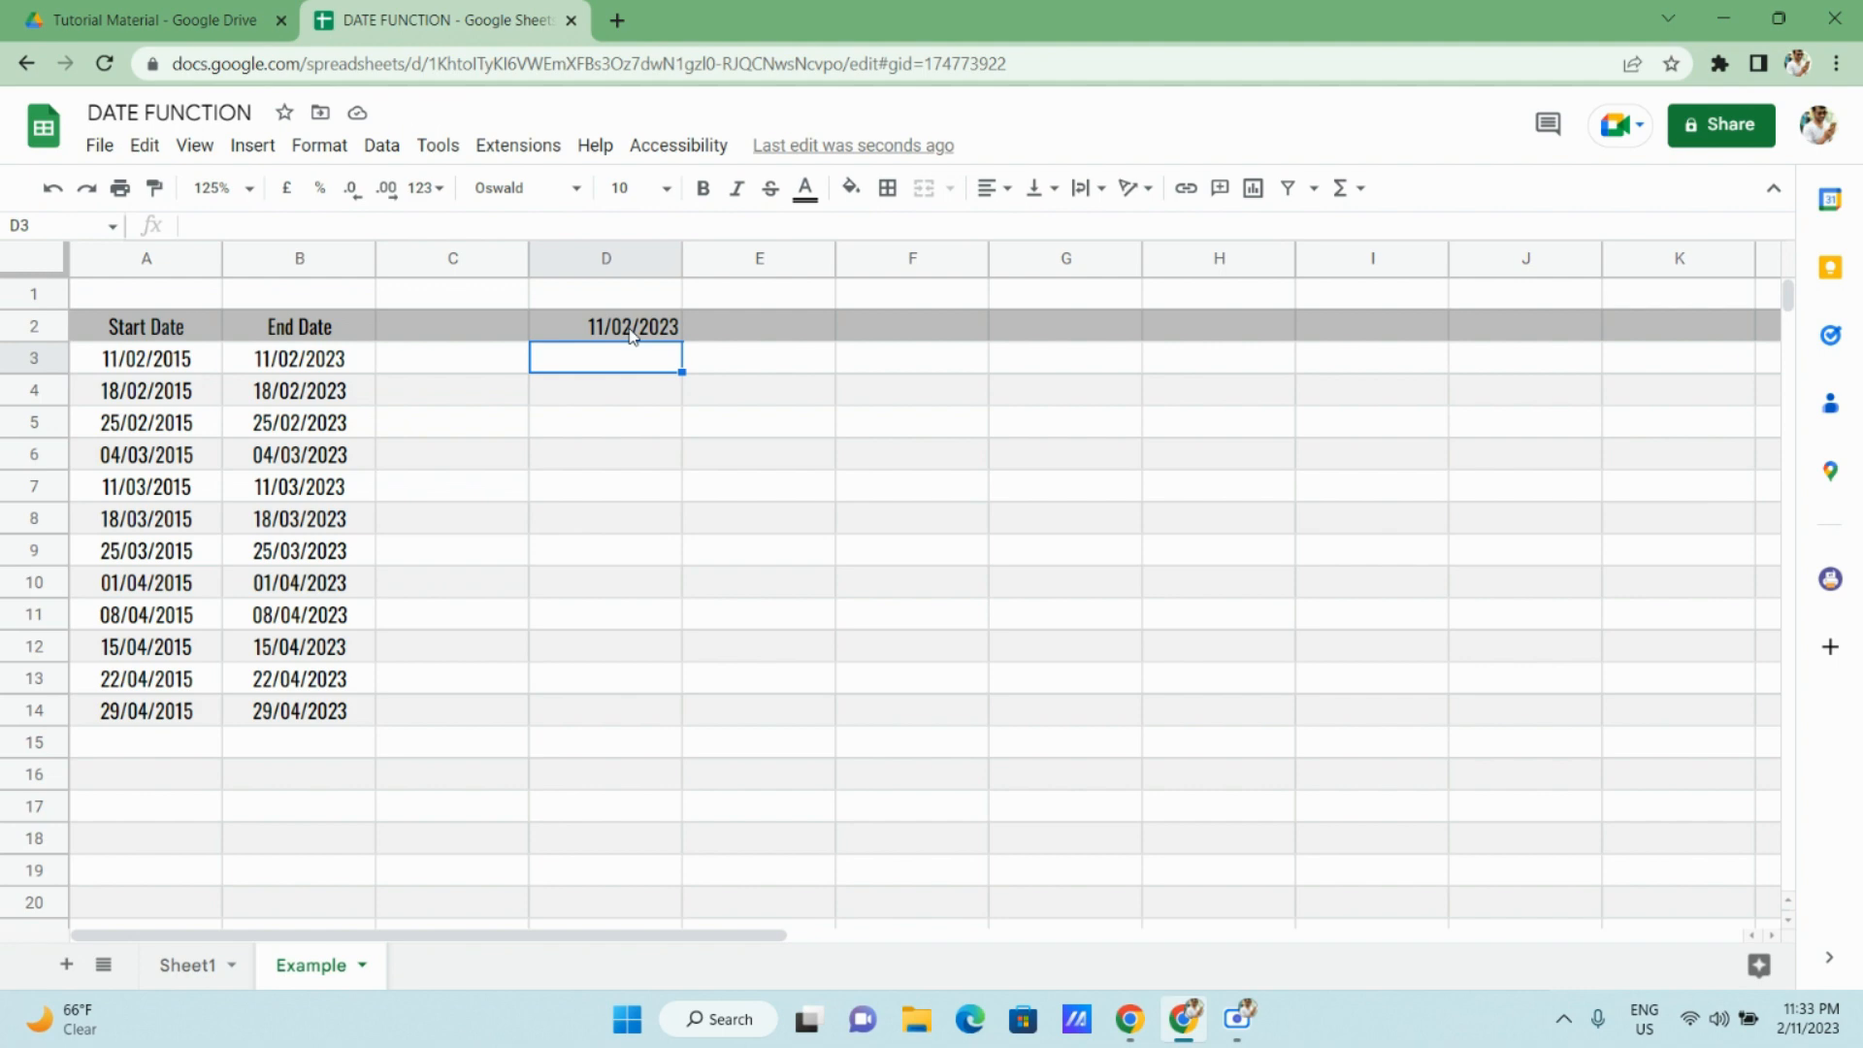
# Try inserting the current time and the current date as static values in cell D3.
pyautogui.hotkey('ctrl', 'shift', ';')
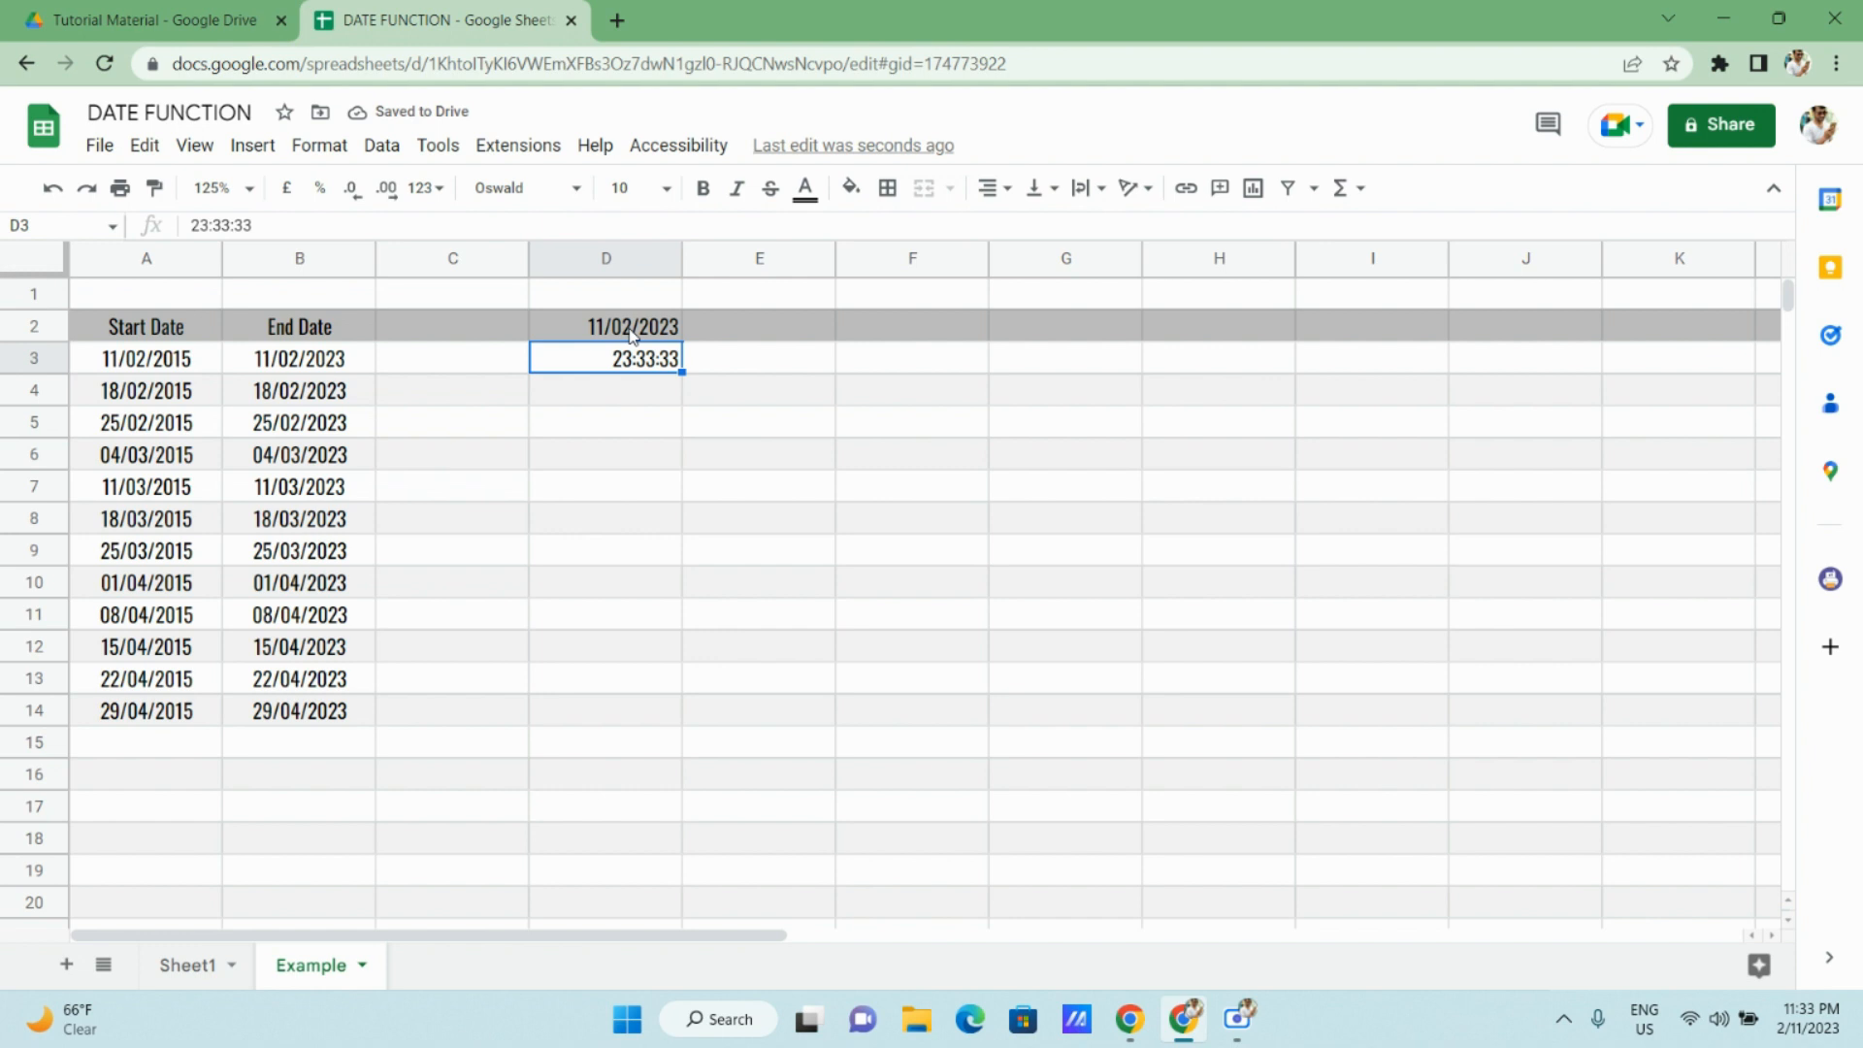
pyautogui.hotkey('ctrl', ';')
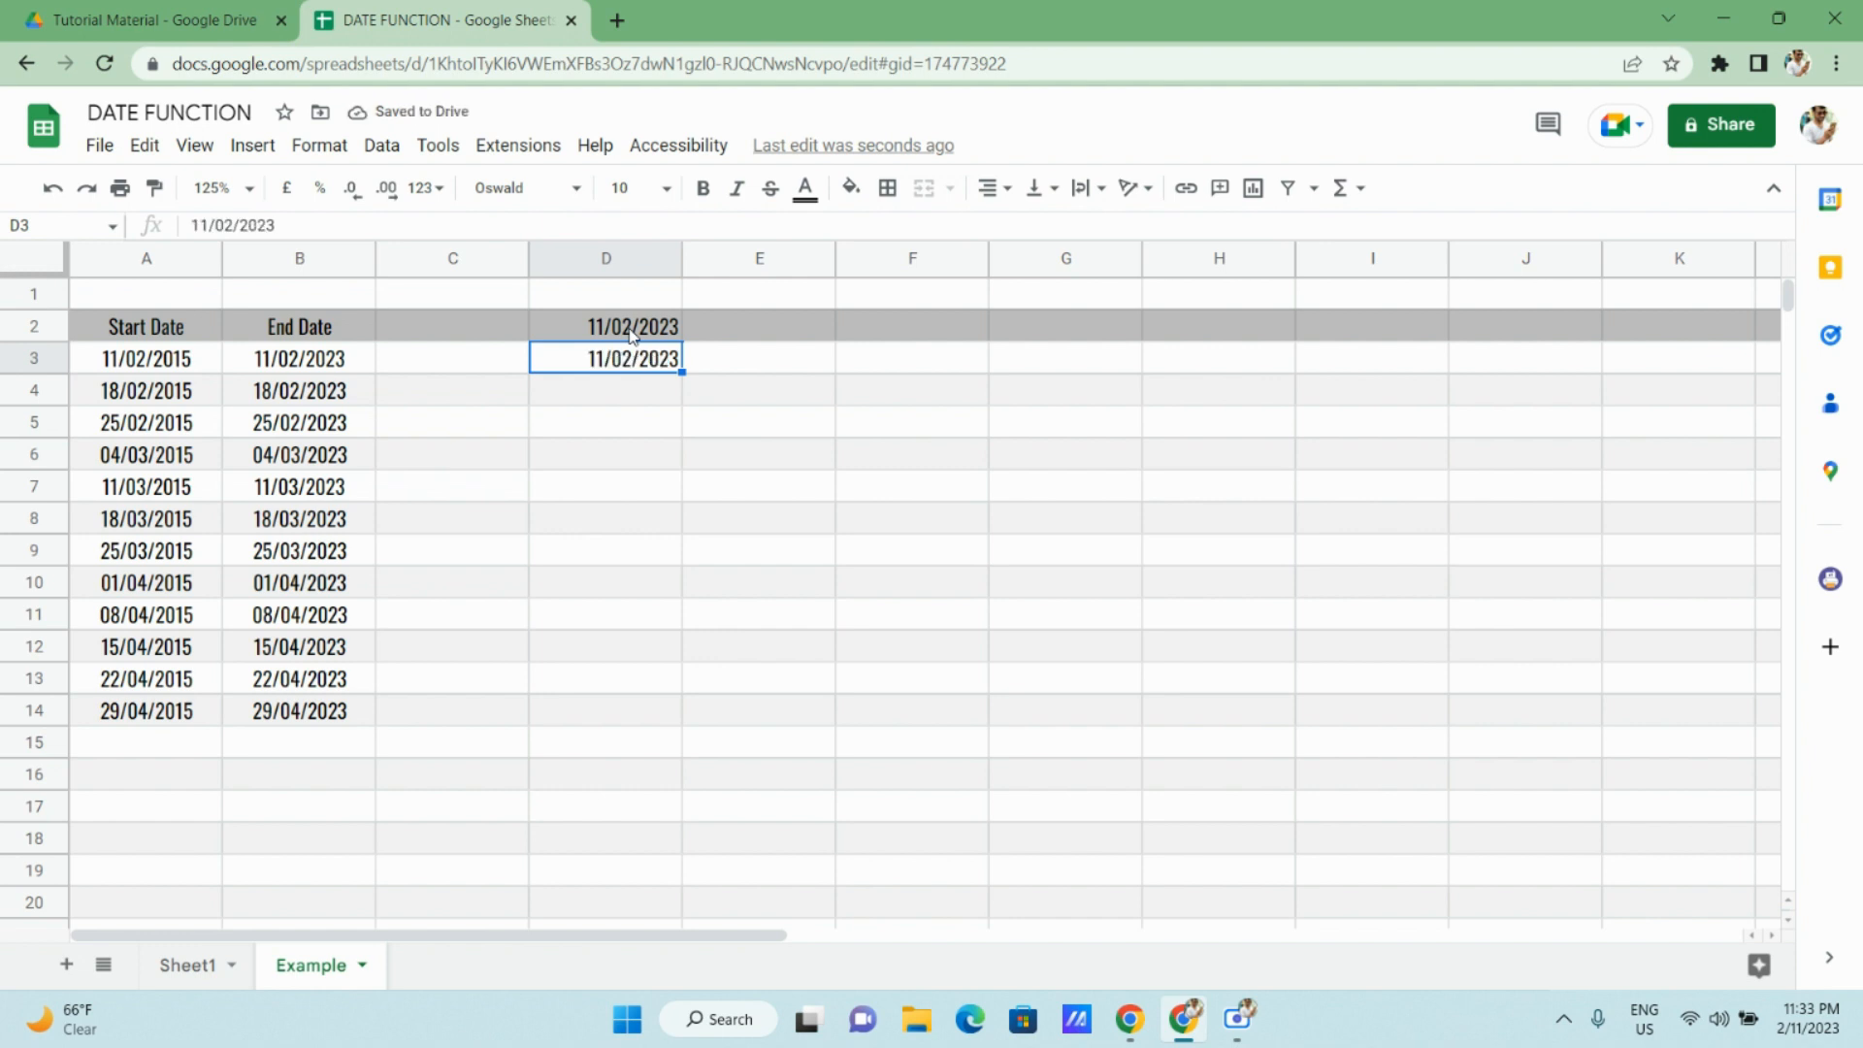
pyautogui.press('Delete')
# Enter the formula =NOW() in cell D3.
pyautogui.write('=')
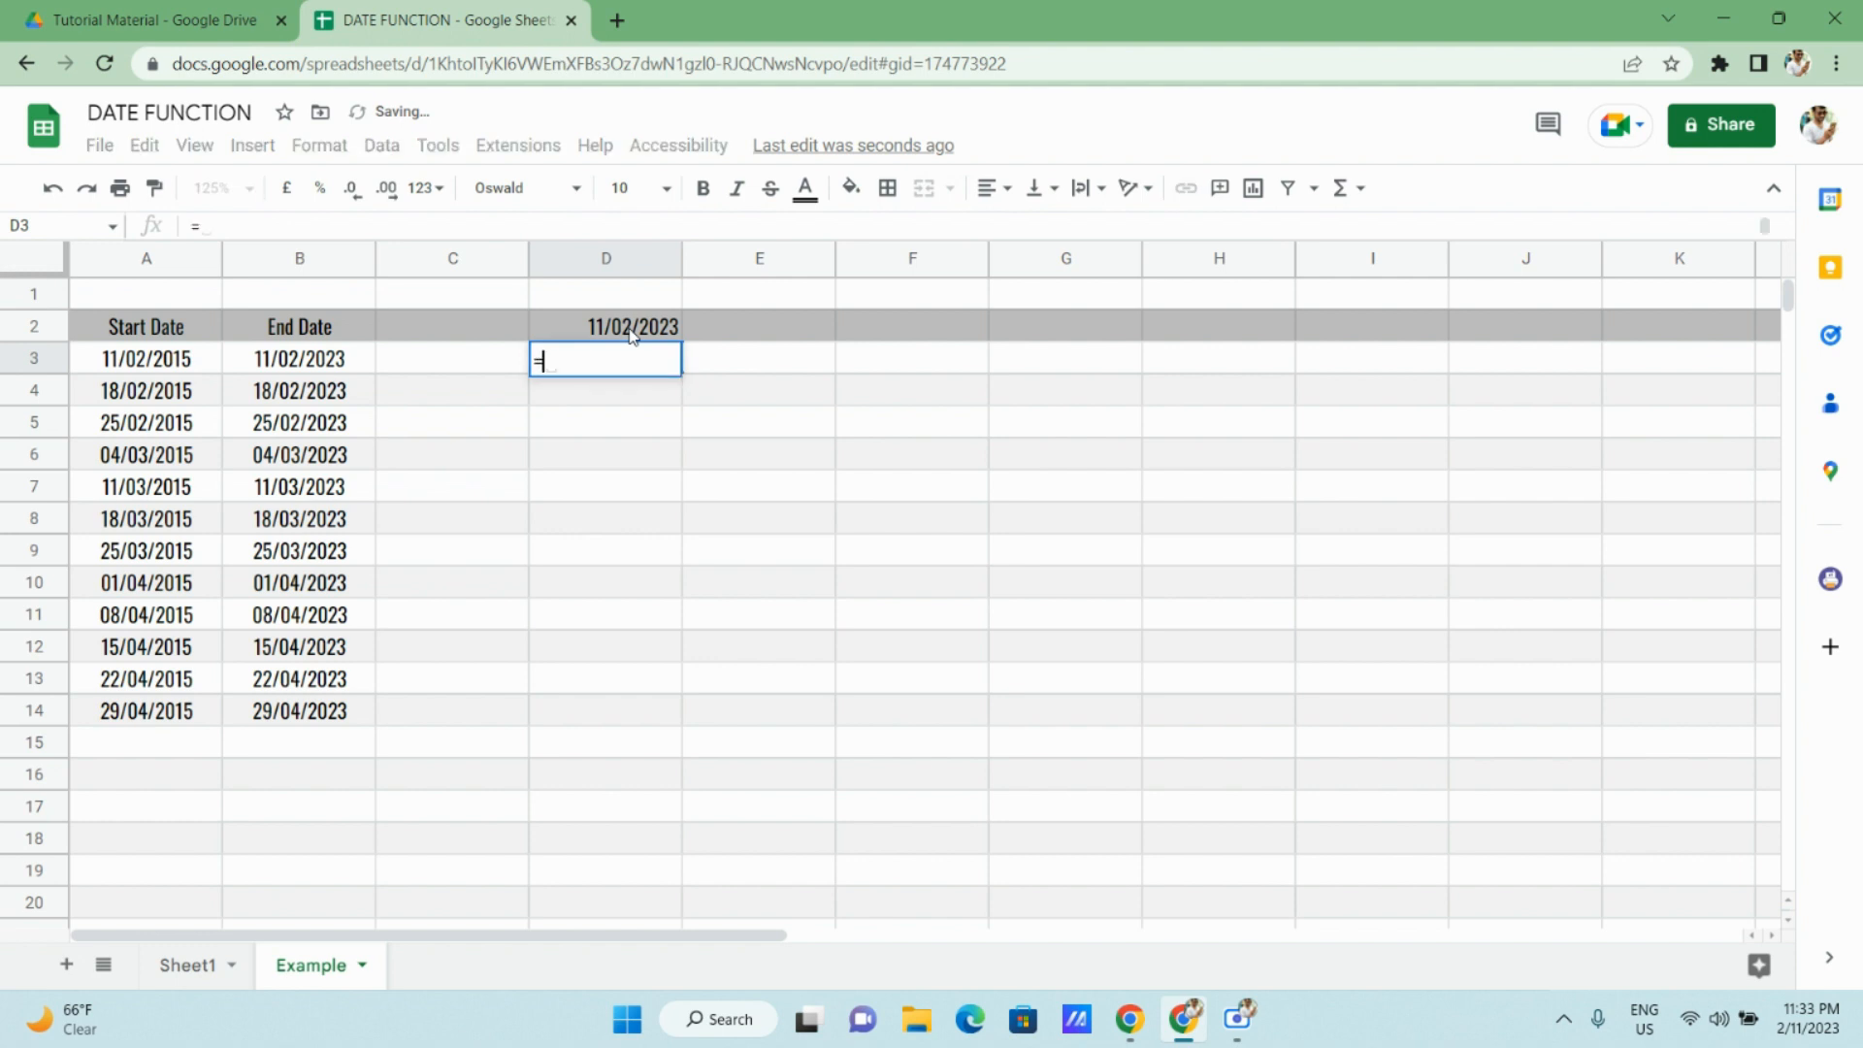
pyautogui.write('now')
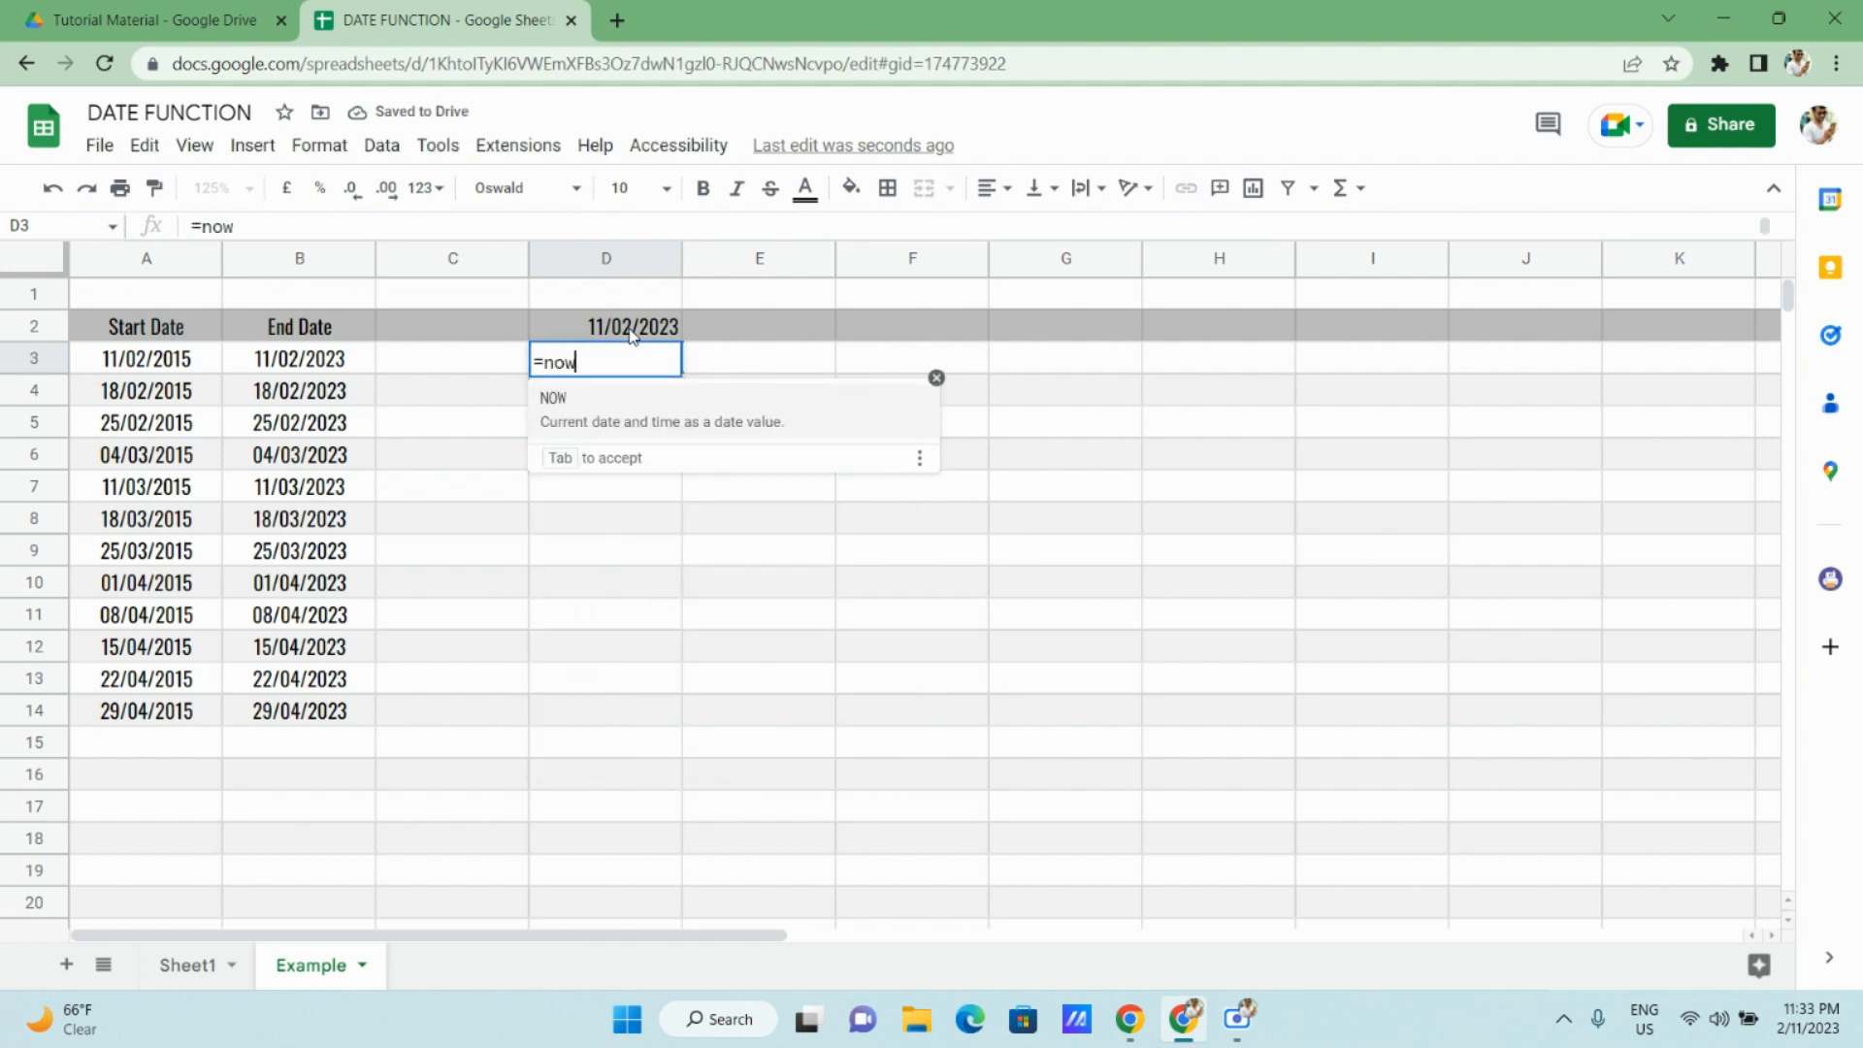
pyautogui.press('Tab')
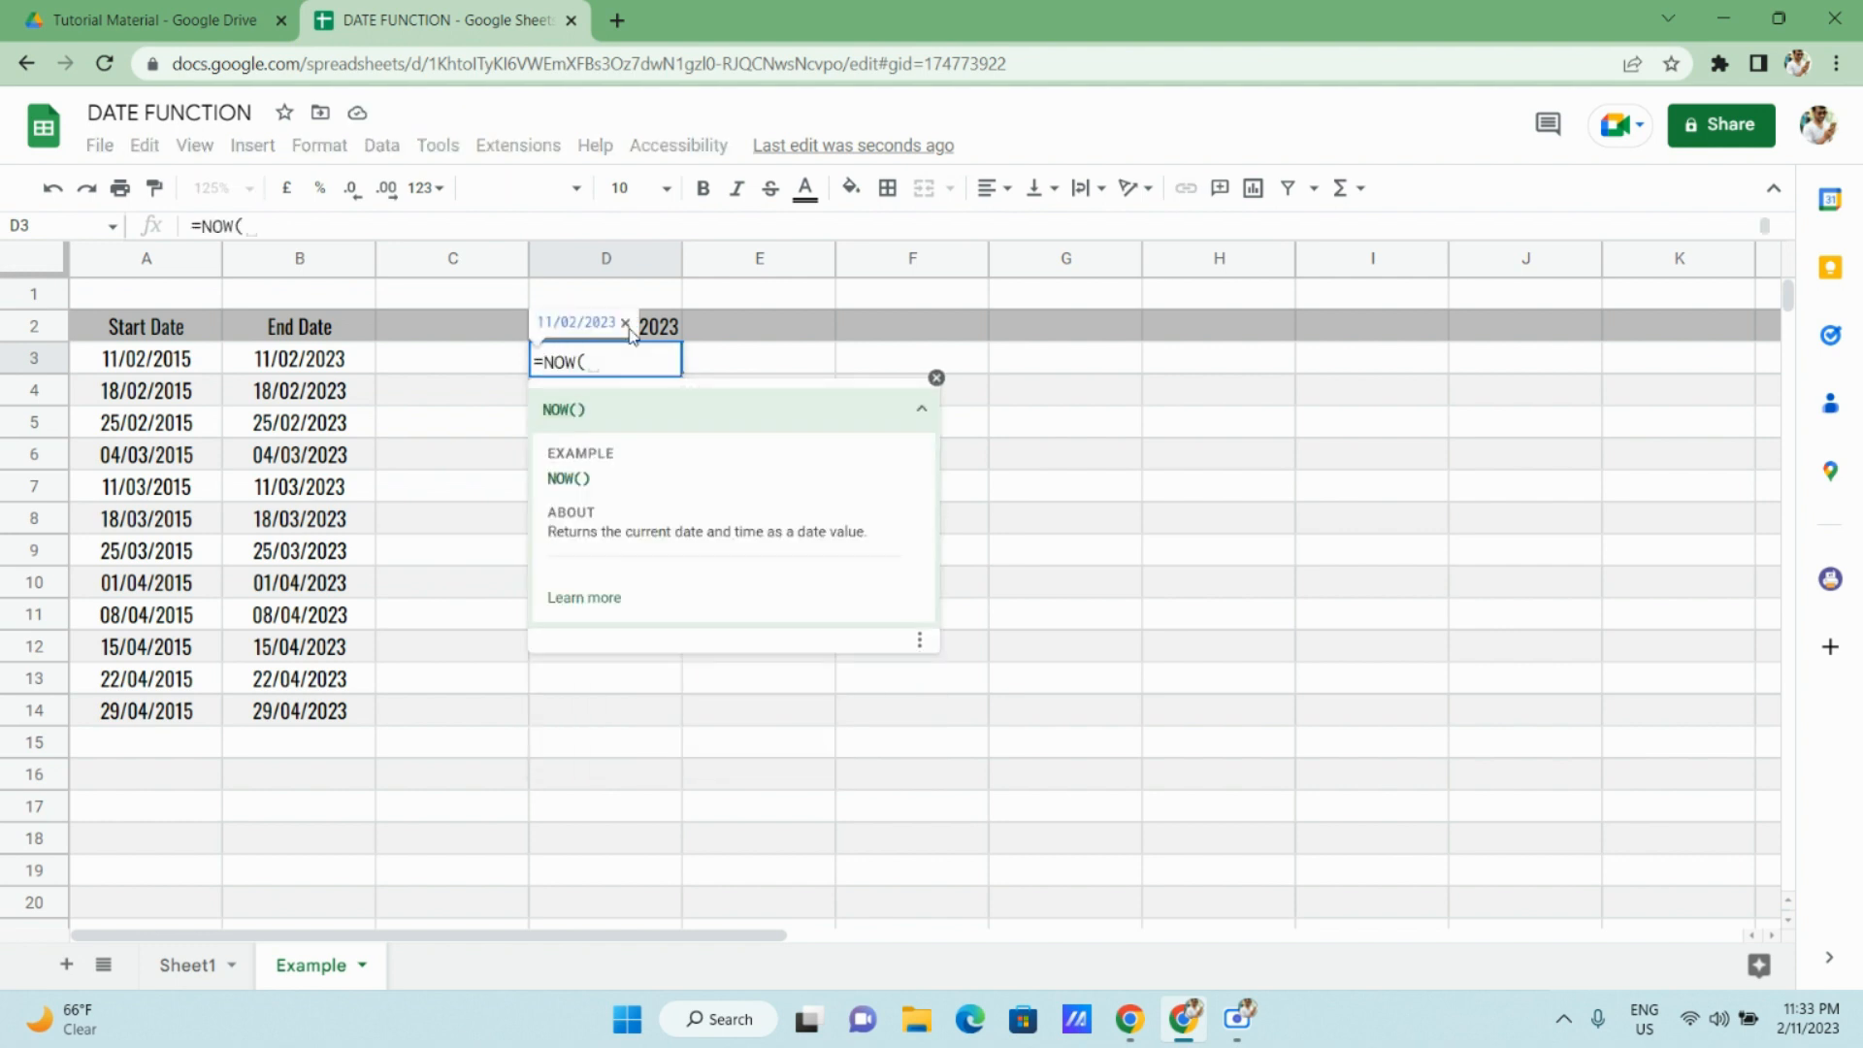
pyautogui.write(')')
pyautogui.press('Return')
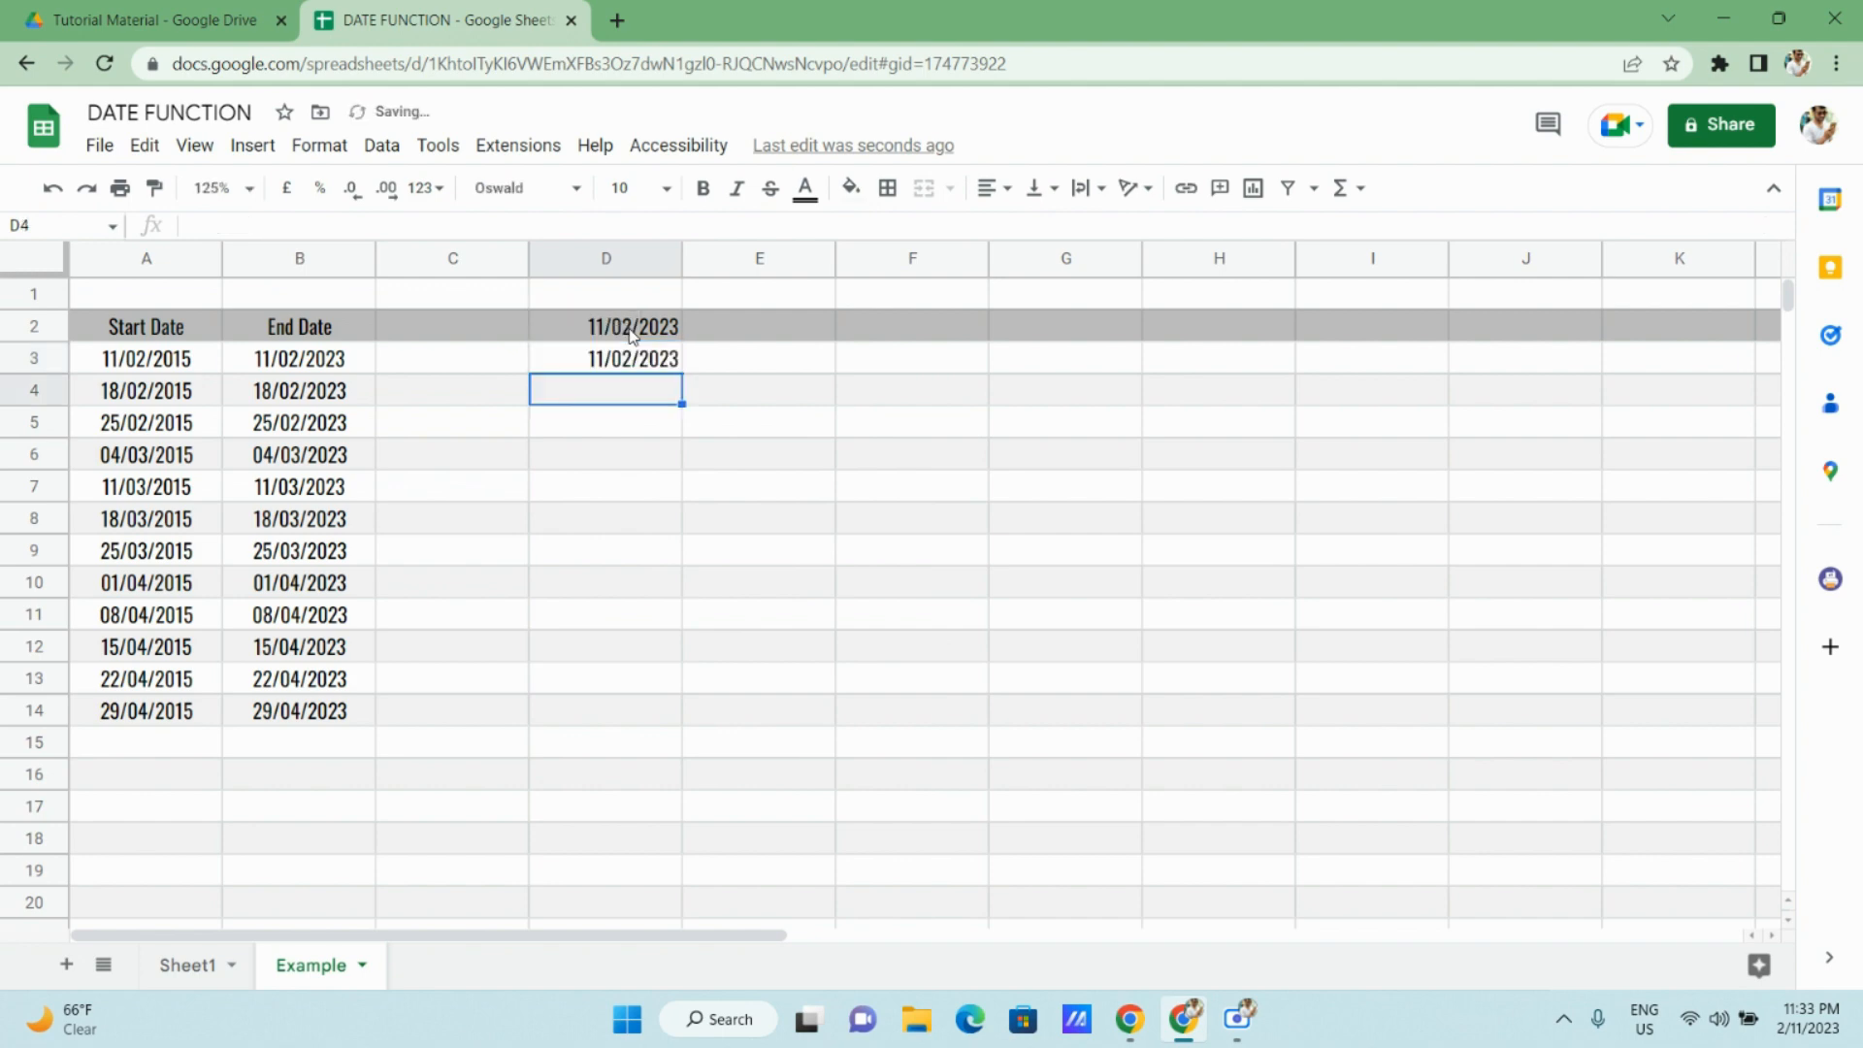
# Format cell D3 as Date time and widen column D to fit the full date and time.
pyautogui.click(631, 357)
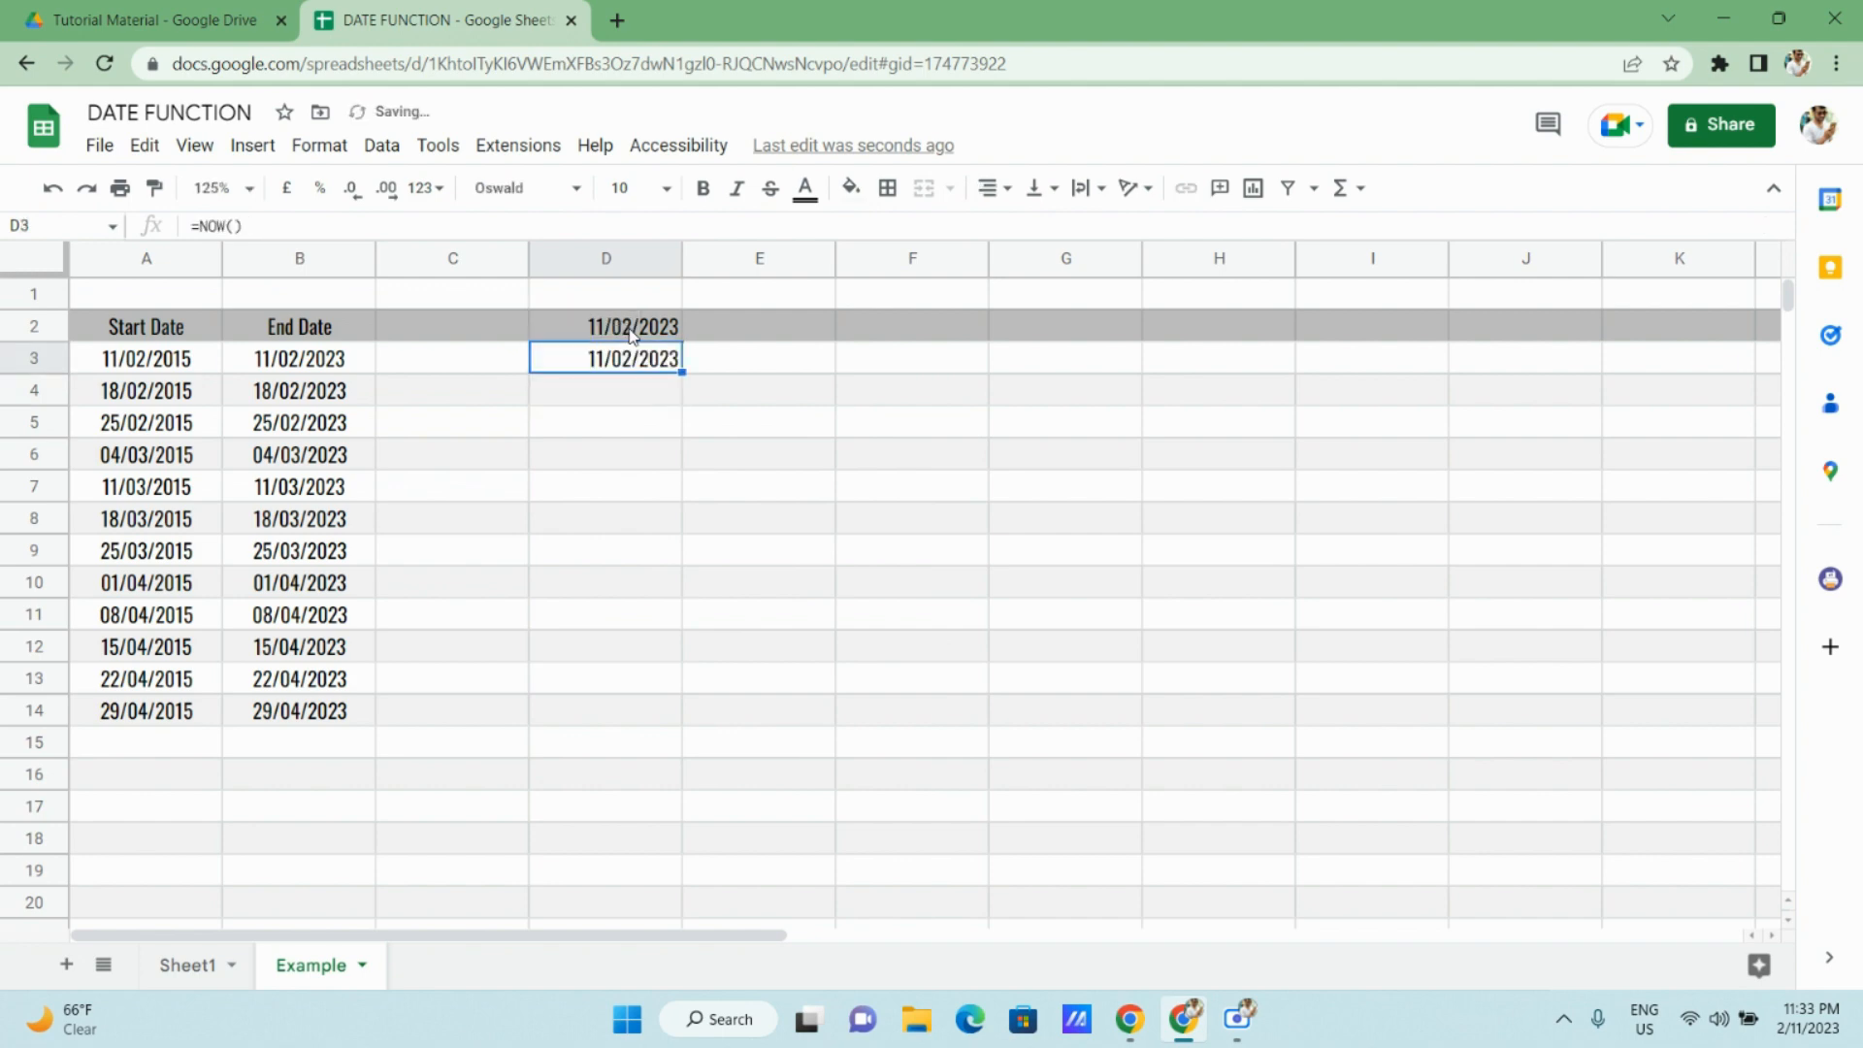
pyautogui.click(447, 190)
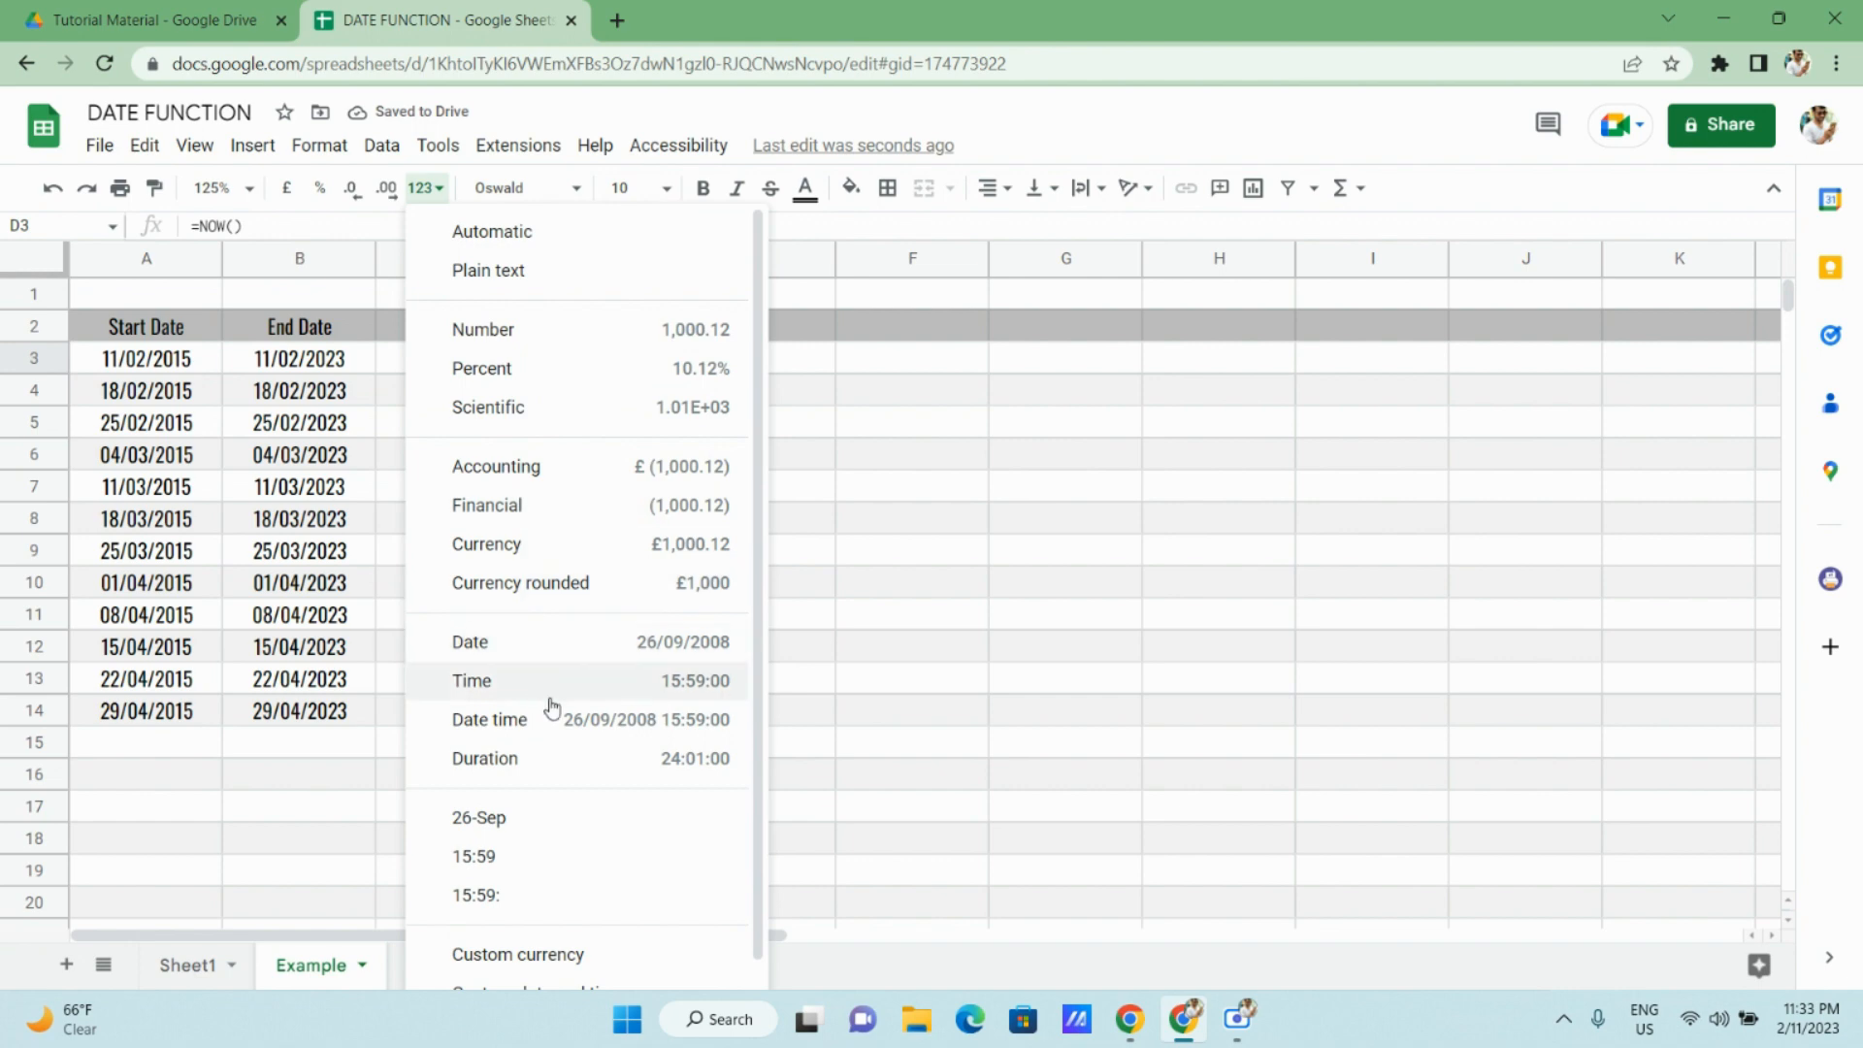
pyautogui.click(586, 721)
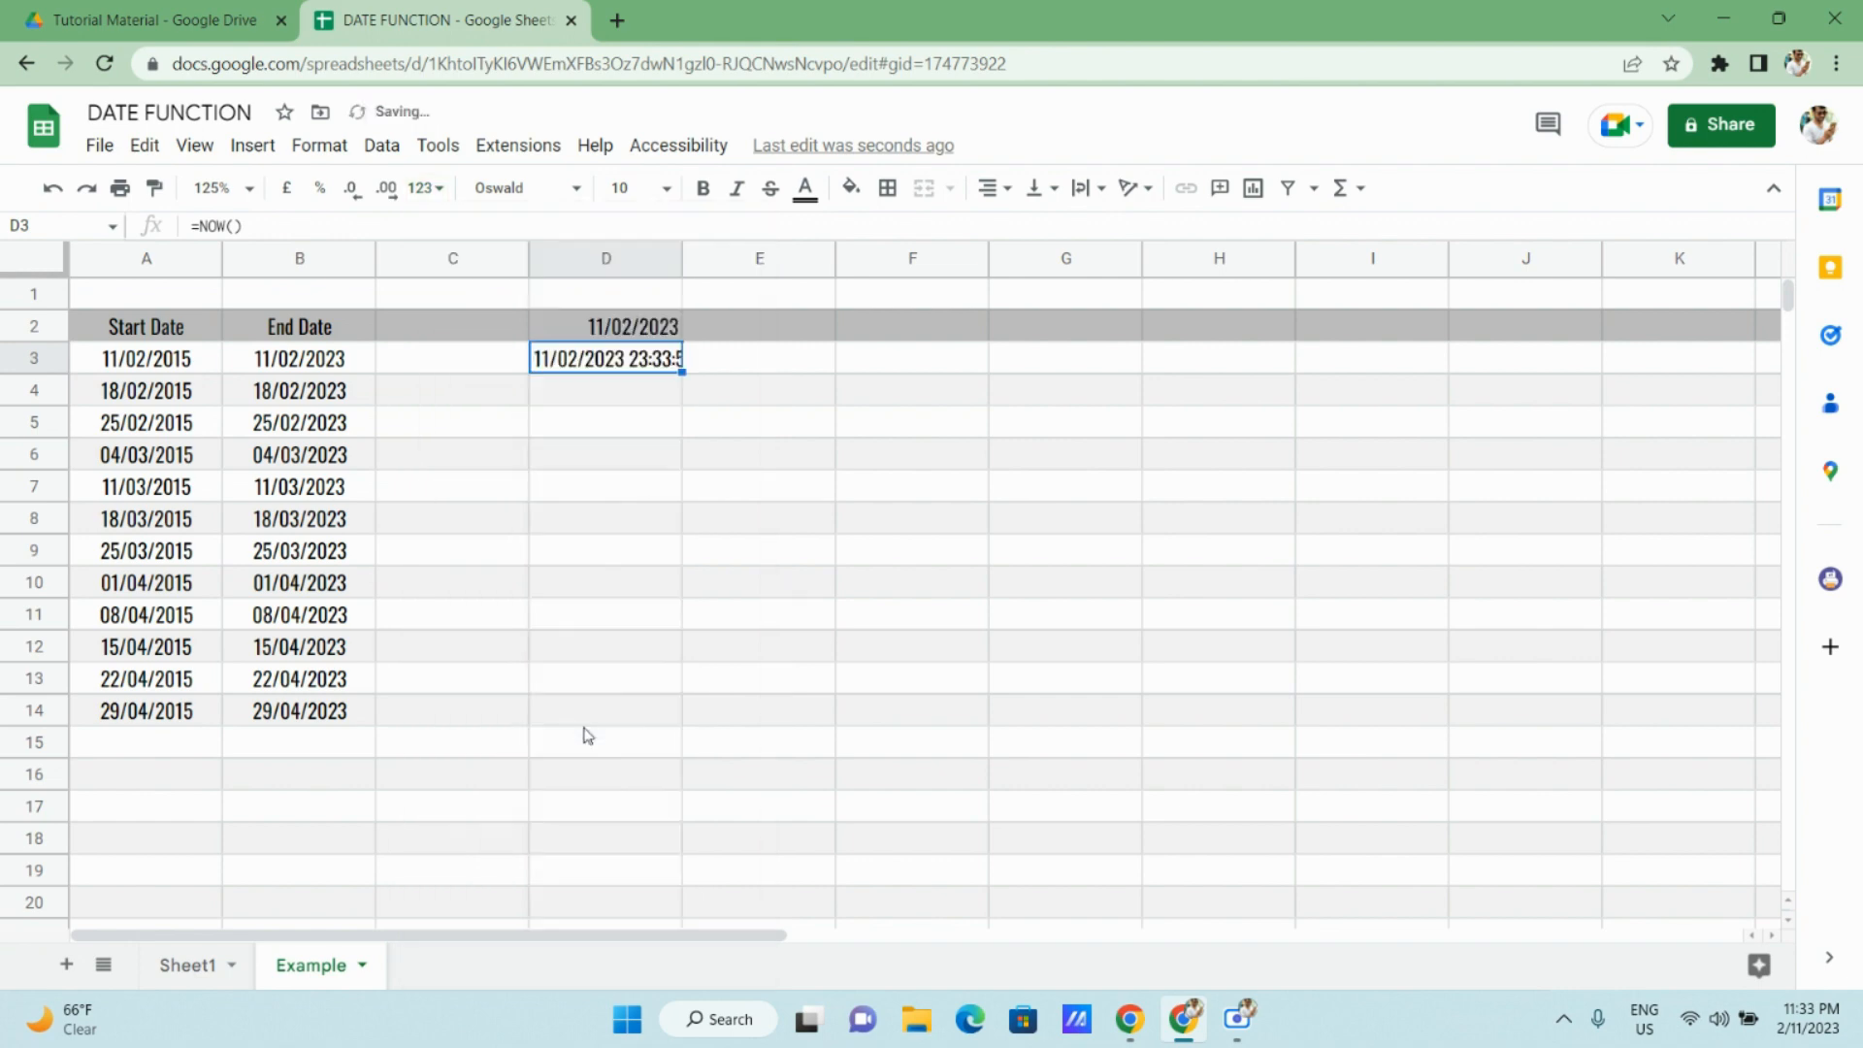
pyautogui.moveTo(682, 260); pyautogui.dragTo(701, 260)
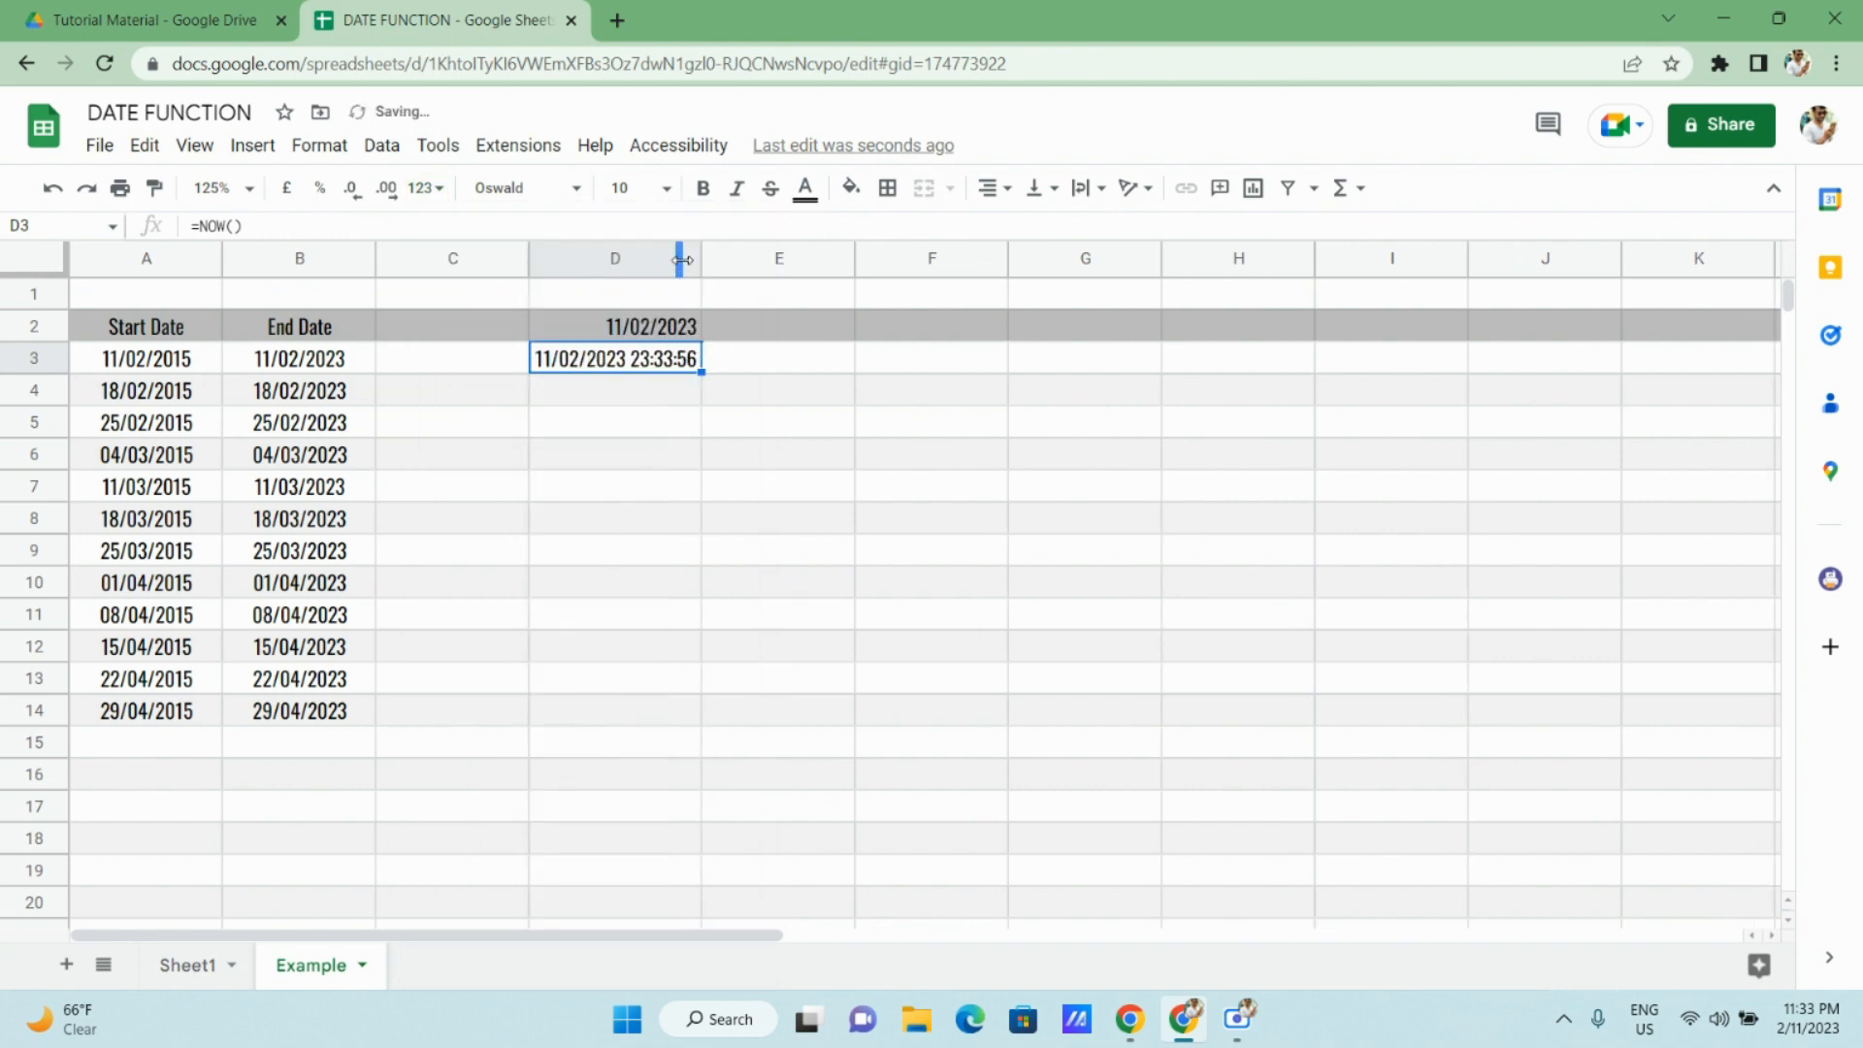
# Clear the TODAY and NOW formulas from cells D2:D3.
pyautogui.click(651, 328)
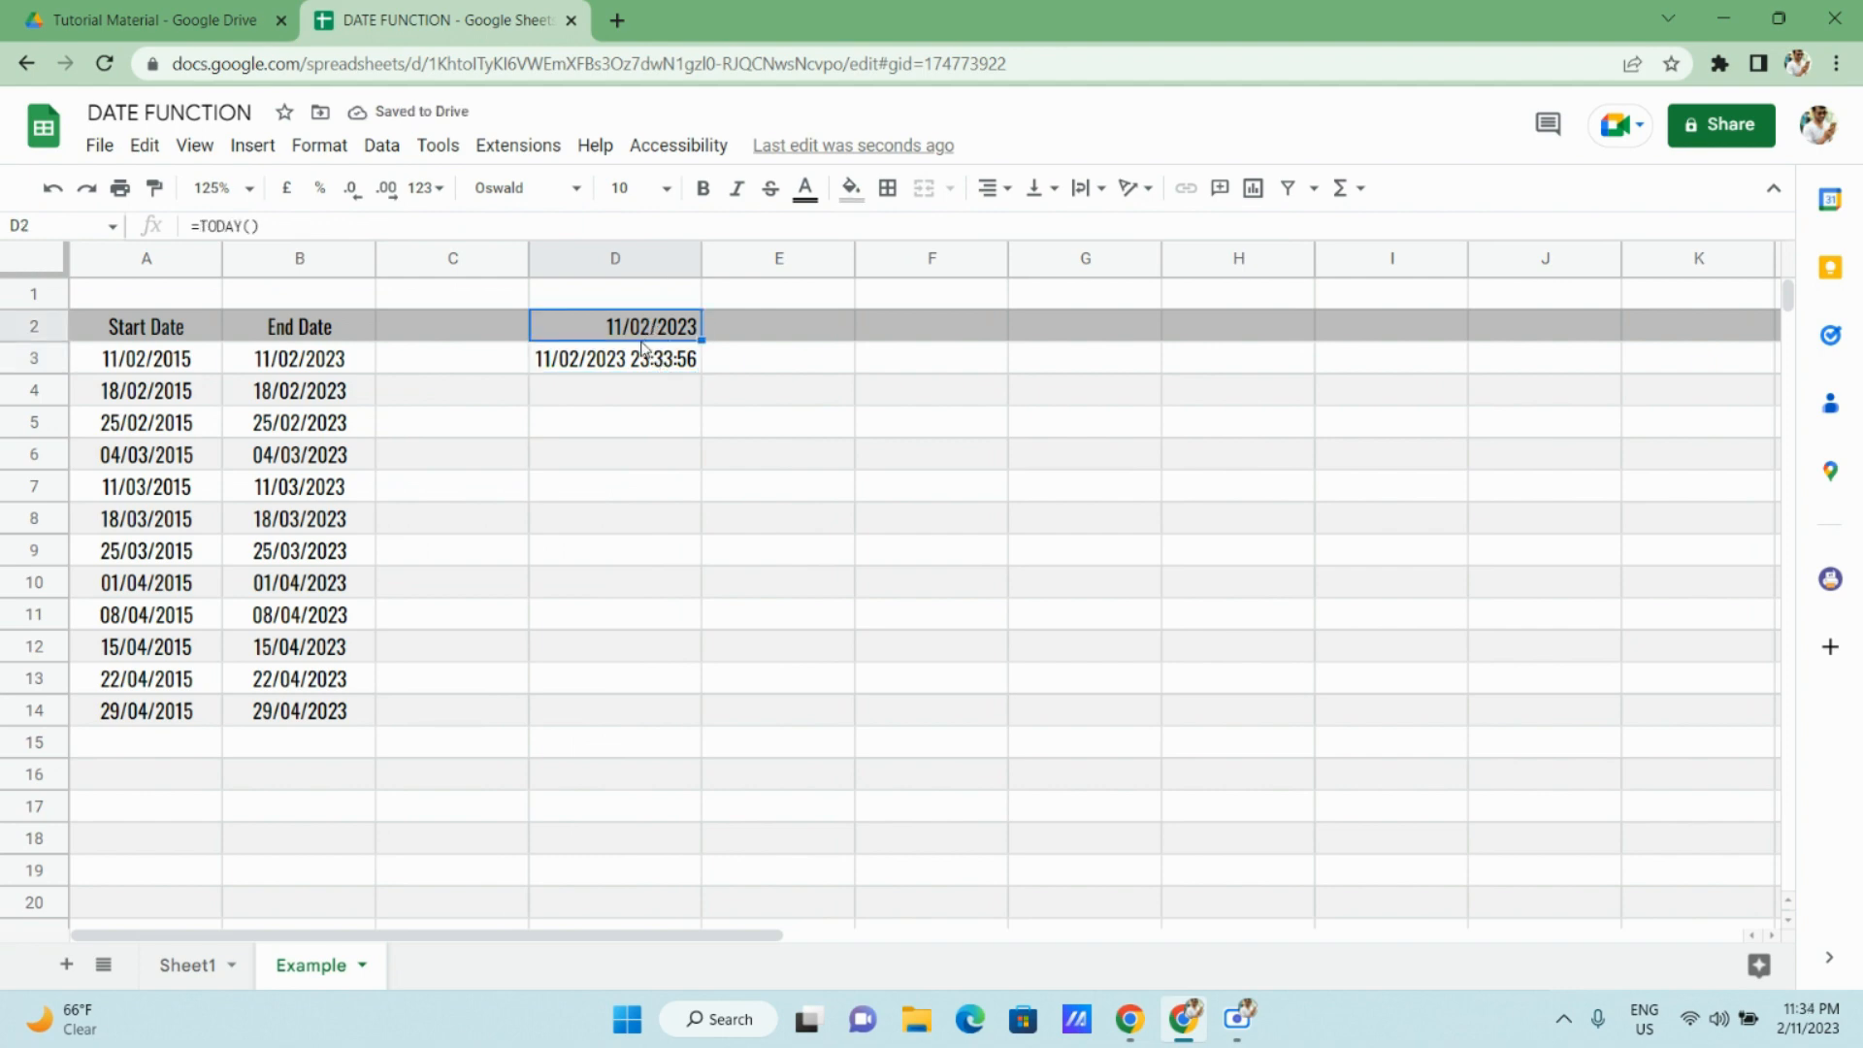
pyautogui.click(627, 368)
pyautogui.hotkey('shift', 'Up')
pyautogui.press('Delete')
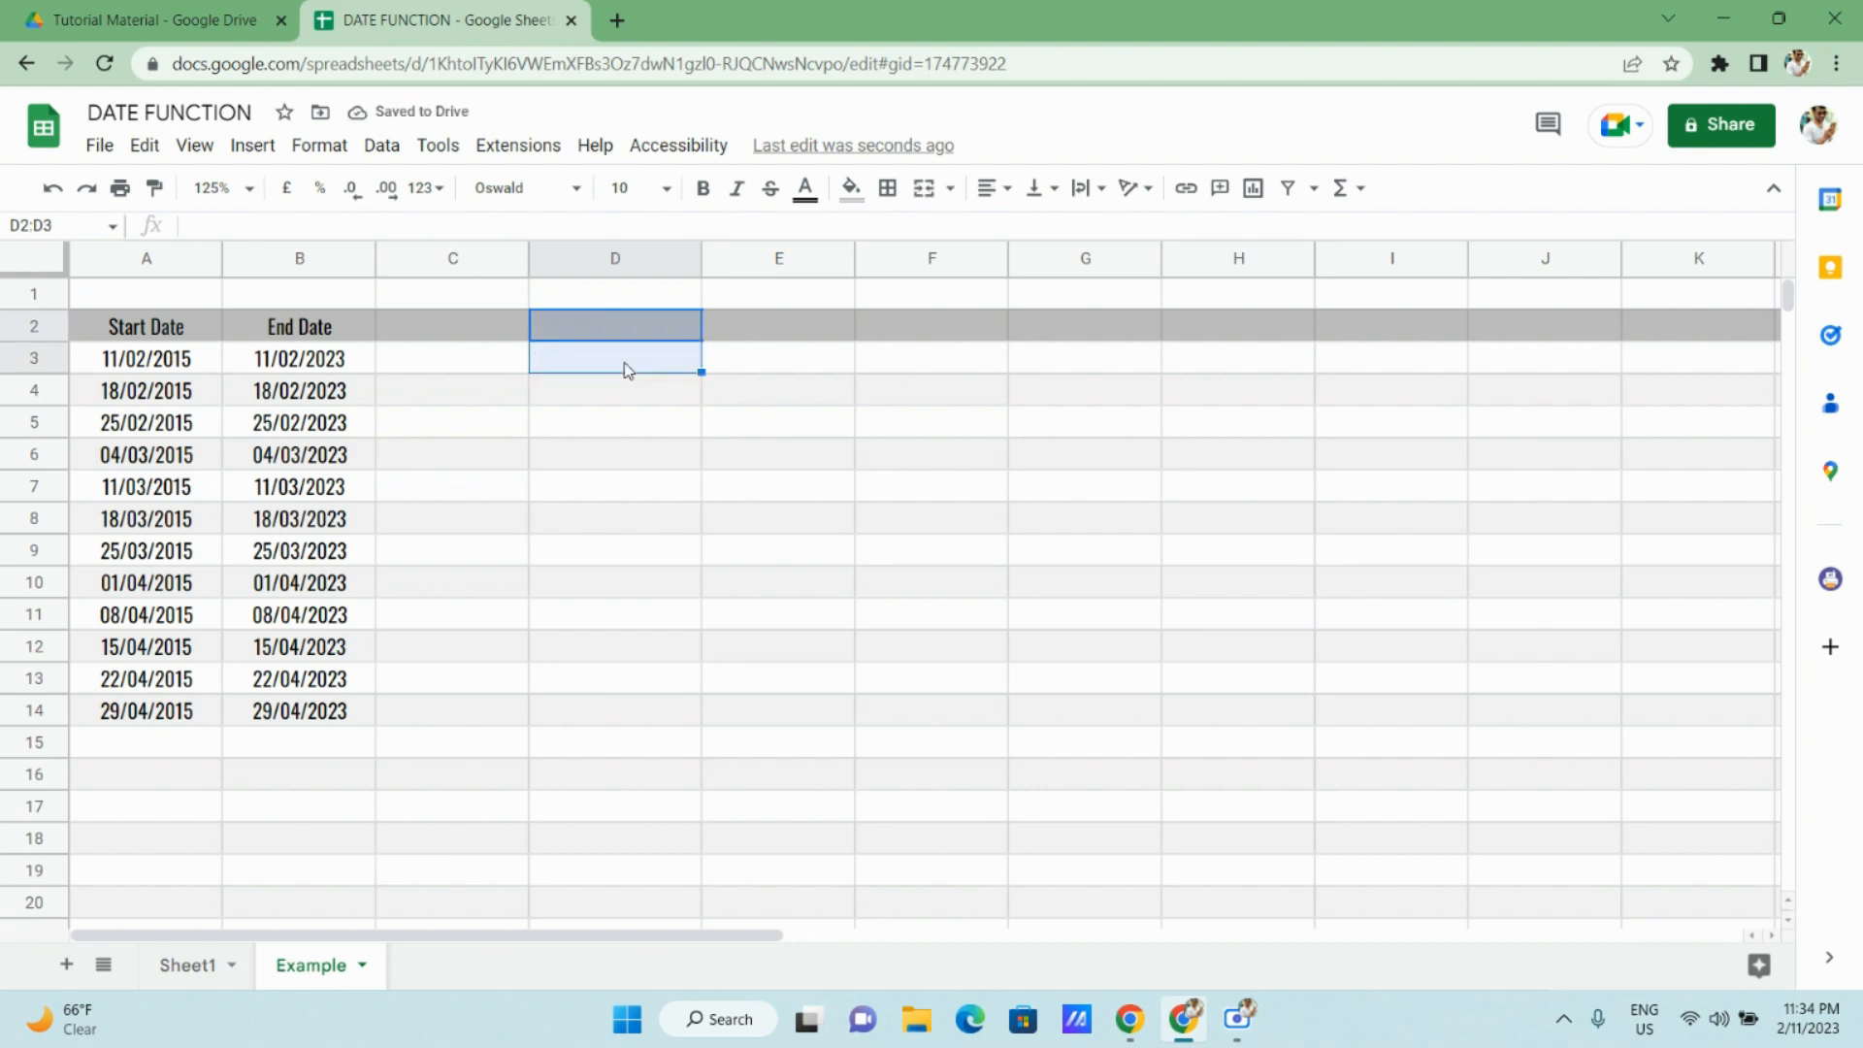
# Insert the current date as a static value in cell D3.
pyautogui.press('Left')
pyautogui.press('Left')
pyautogui.press('Left')
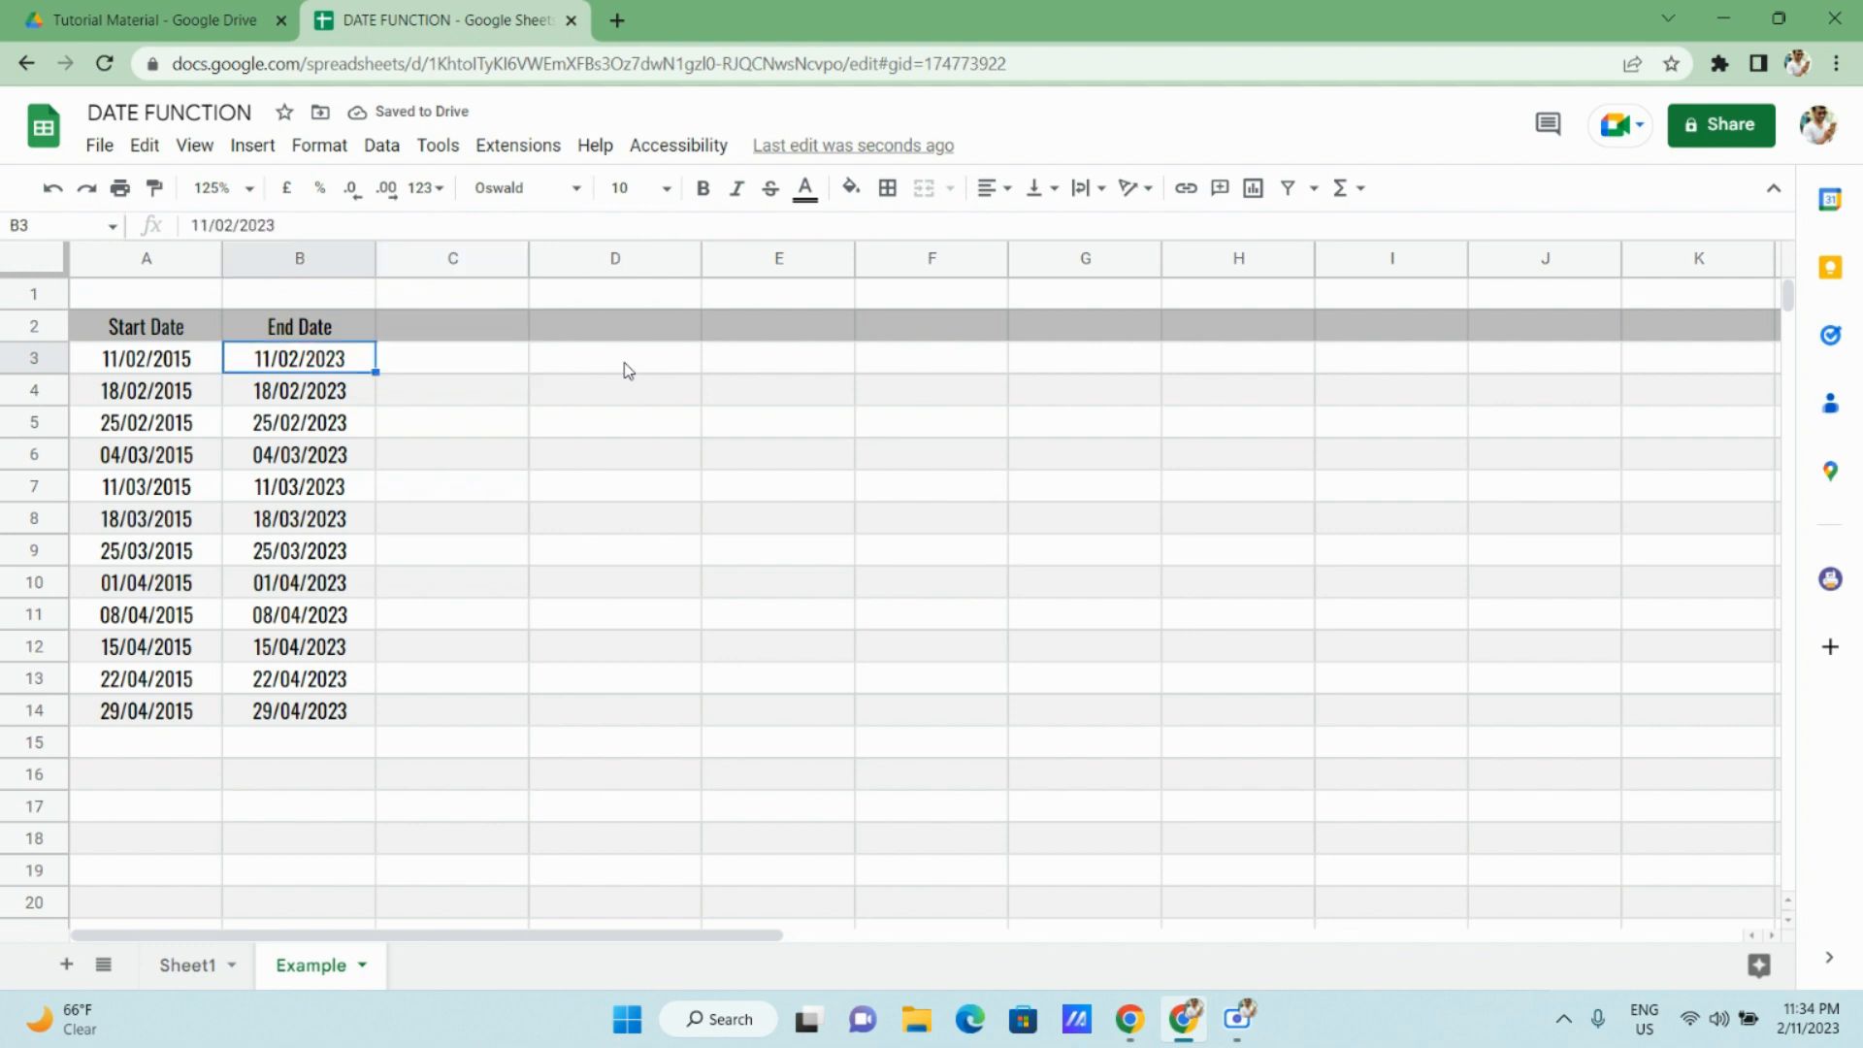
pyautogui.press('Right')
pyautogui.press('Right')
pyautogui.press('Right')
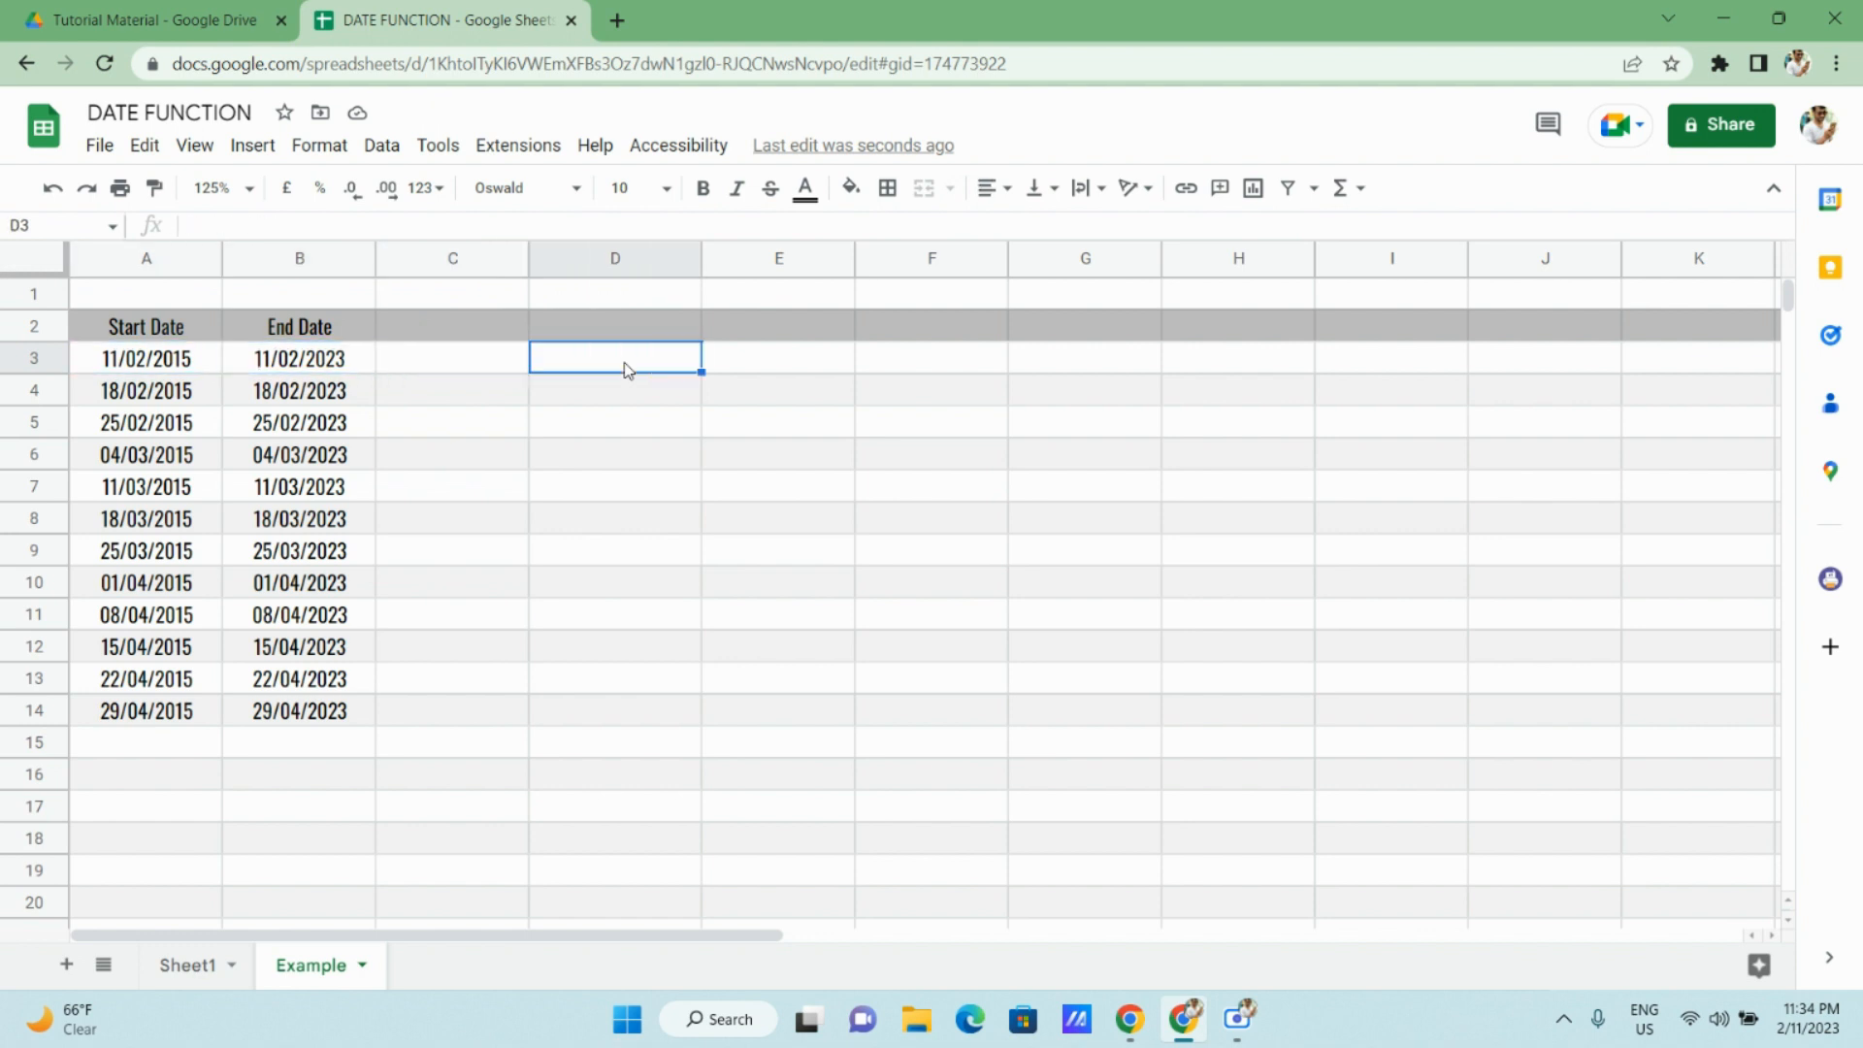
pyautogui.hotkey('ctrl', ';')
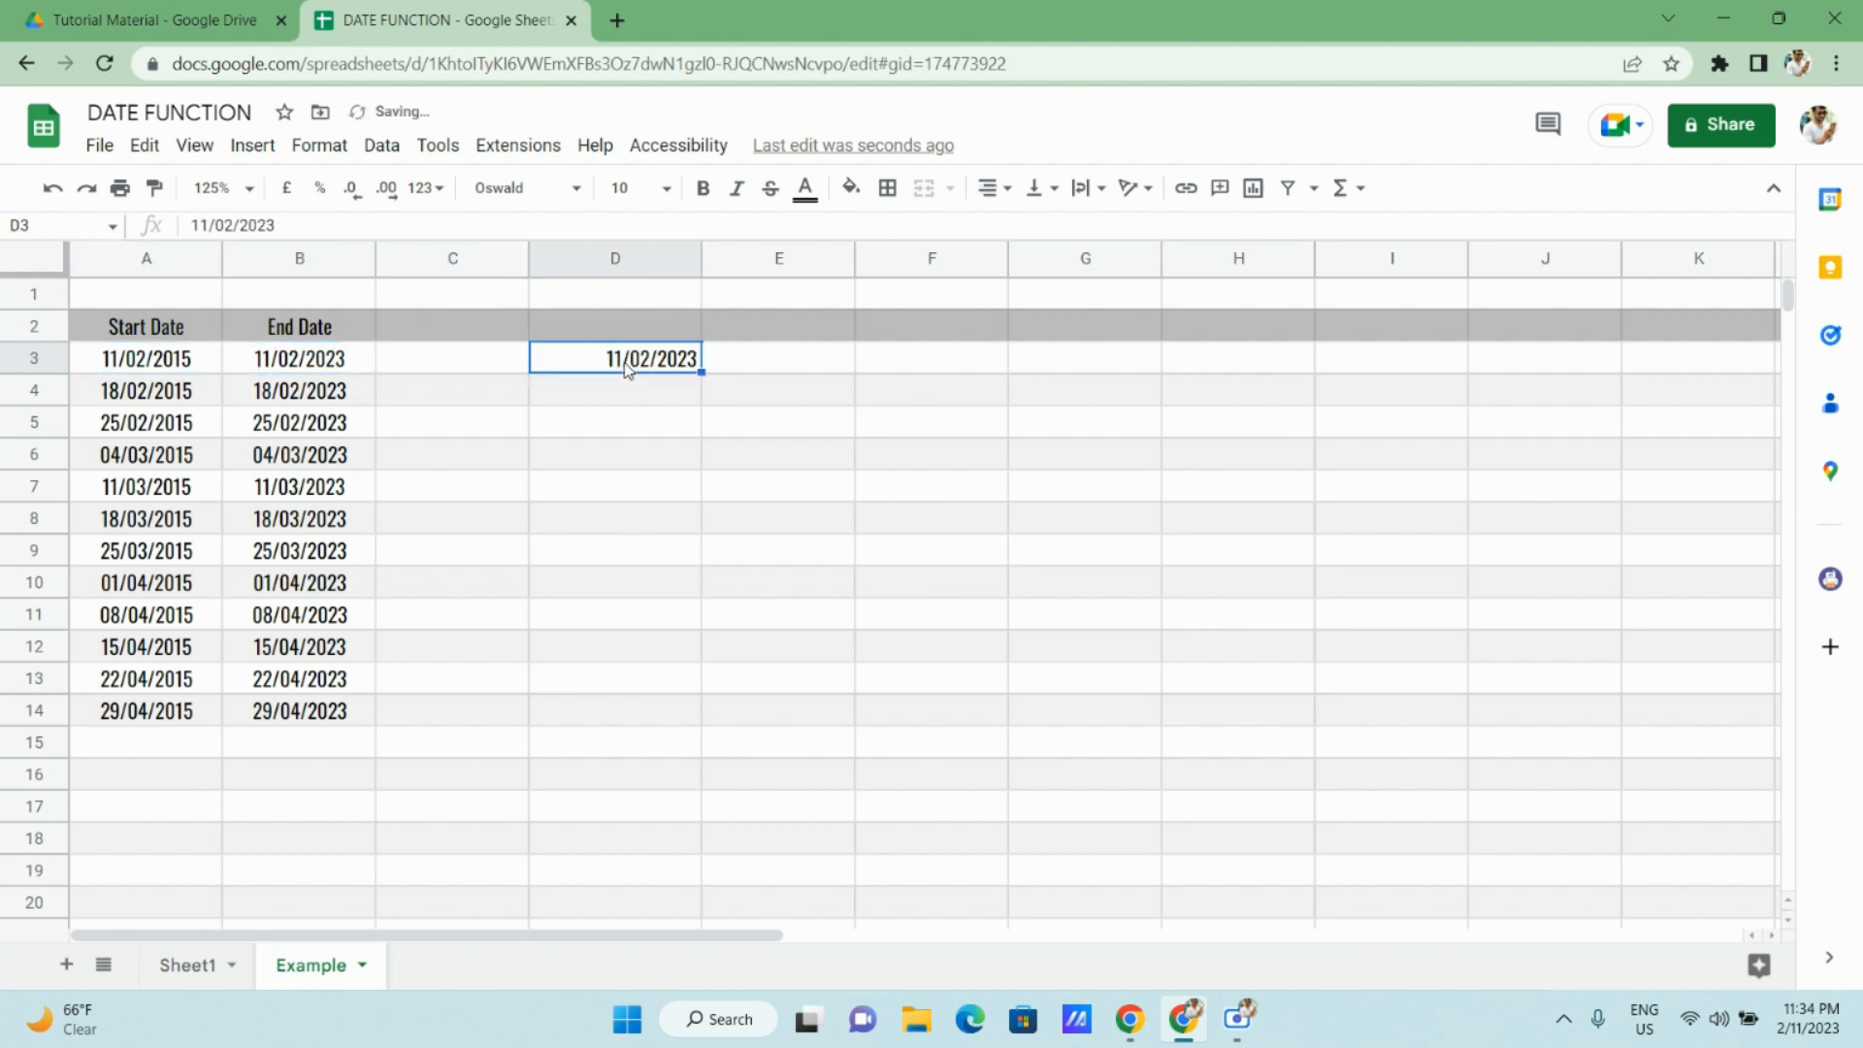
# Append the time 8:10 am to the static date in cell D3.
pyautogui.doubleClick(626, 368)
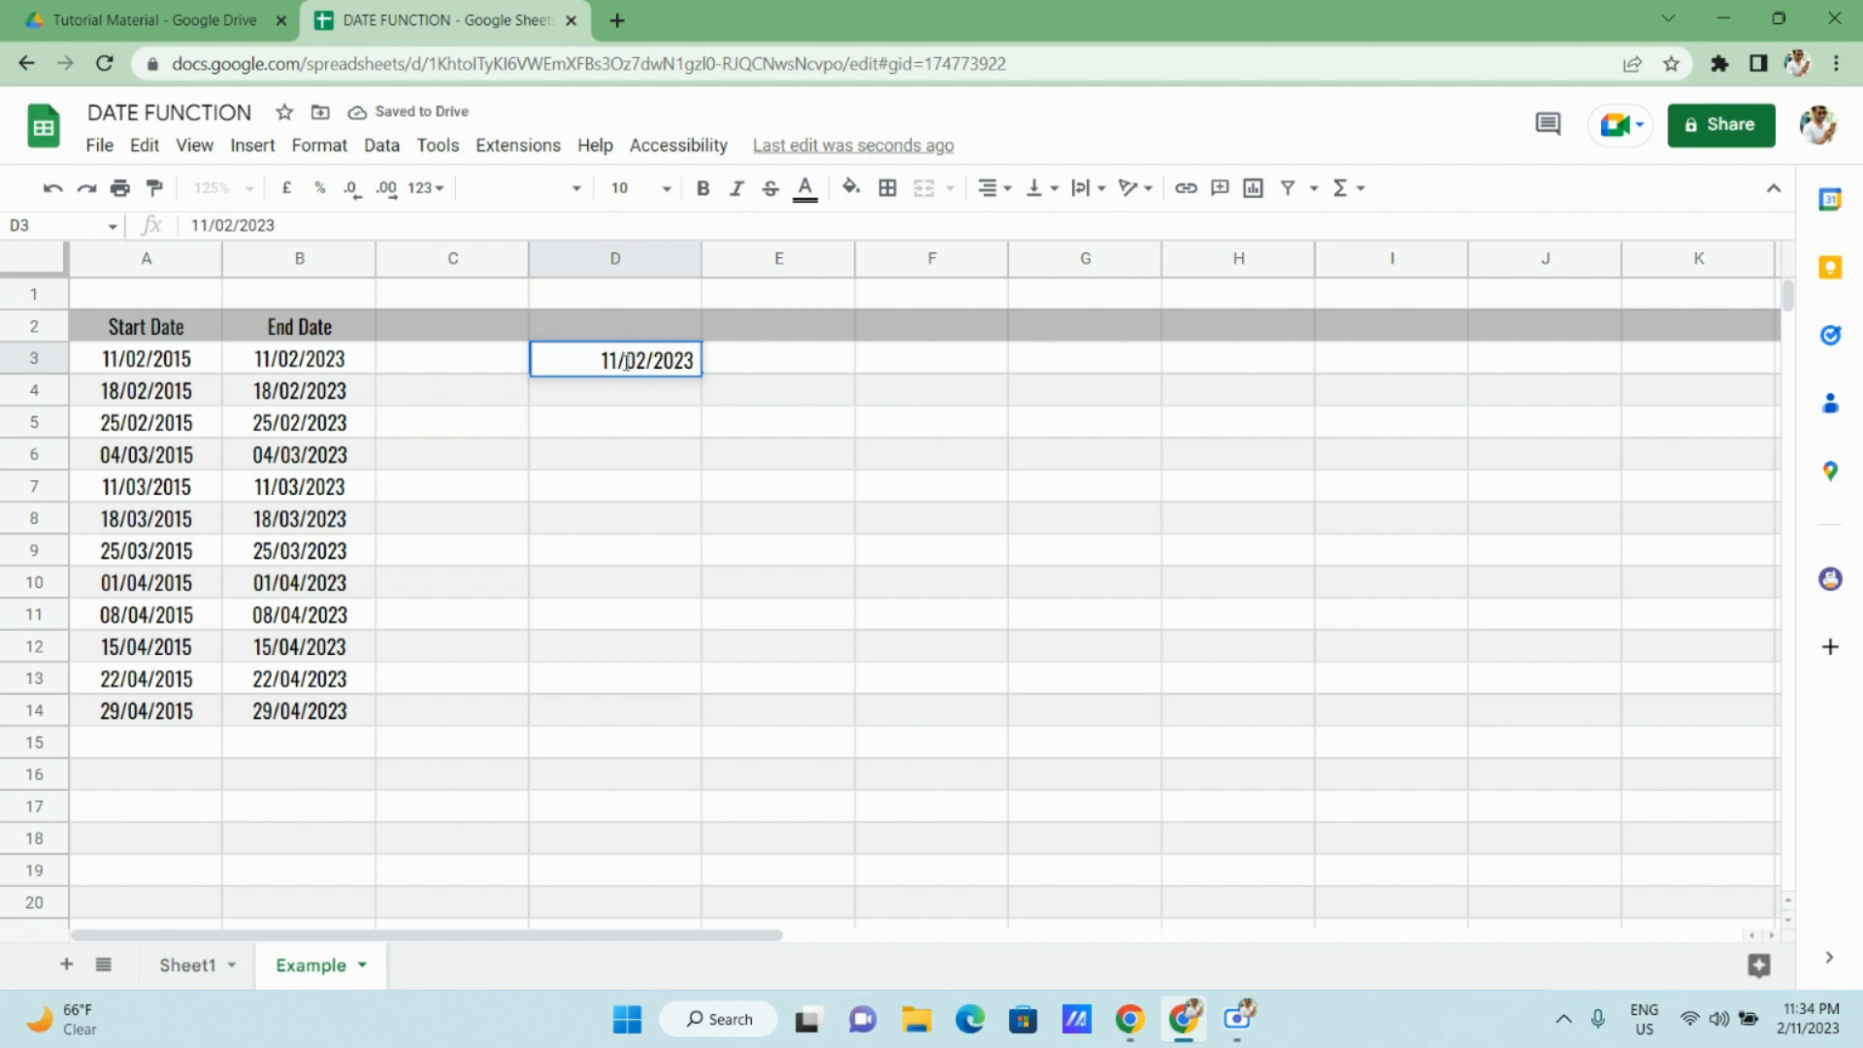
pyautogui.write('8')
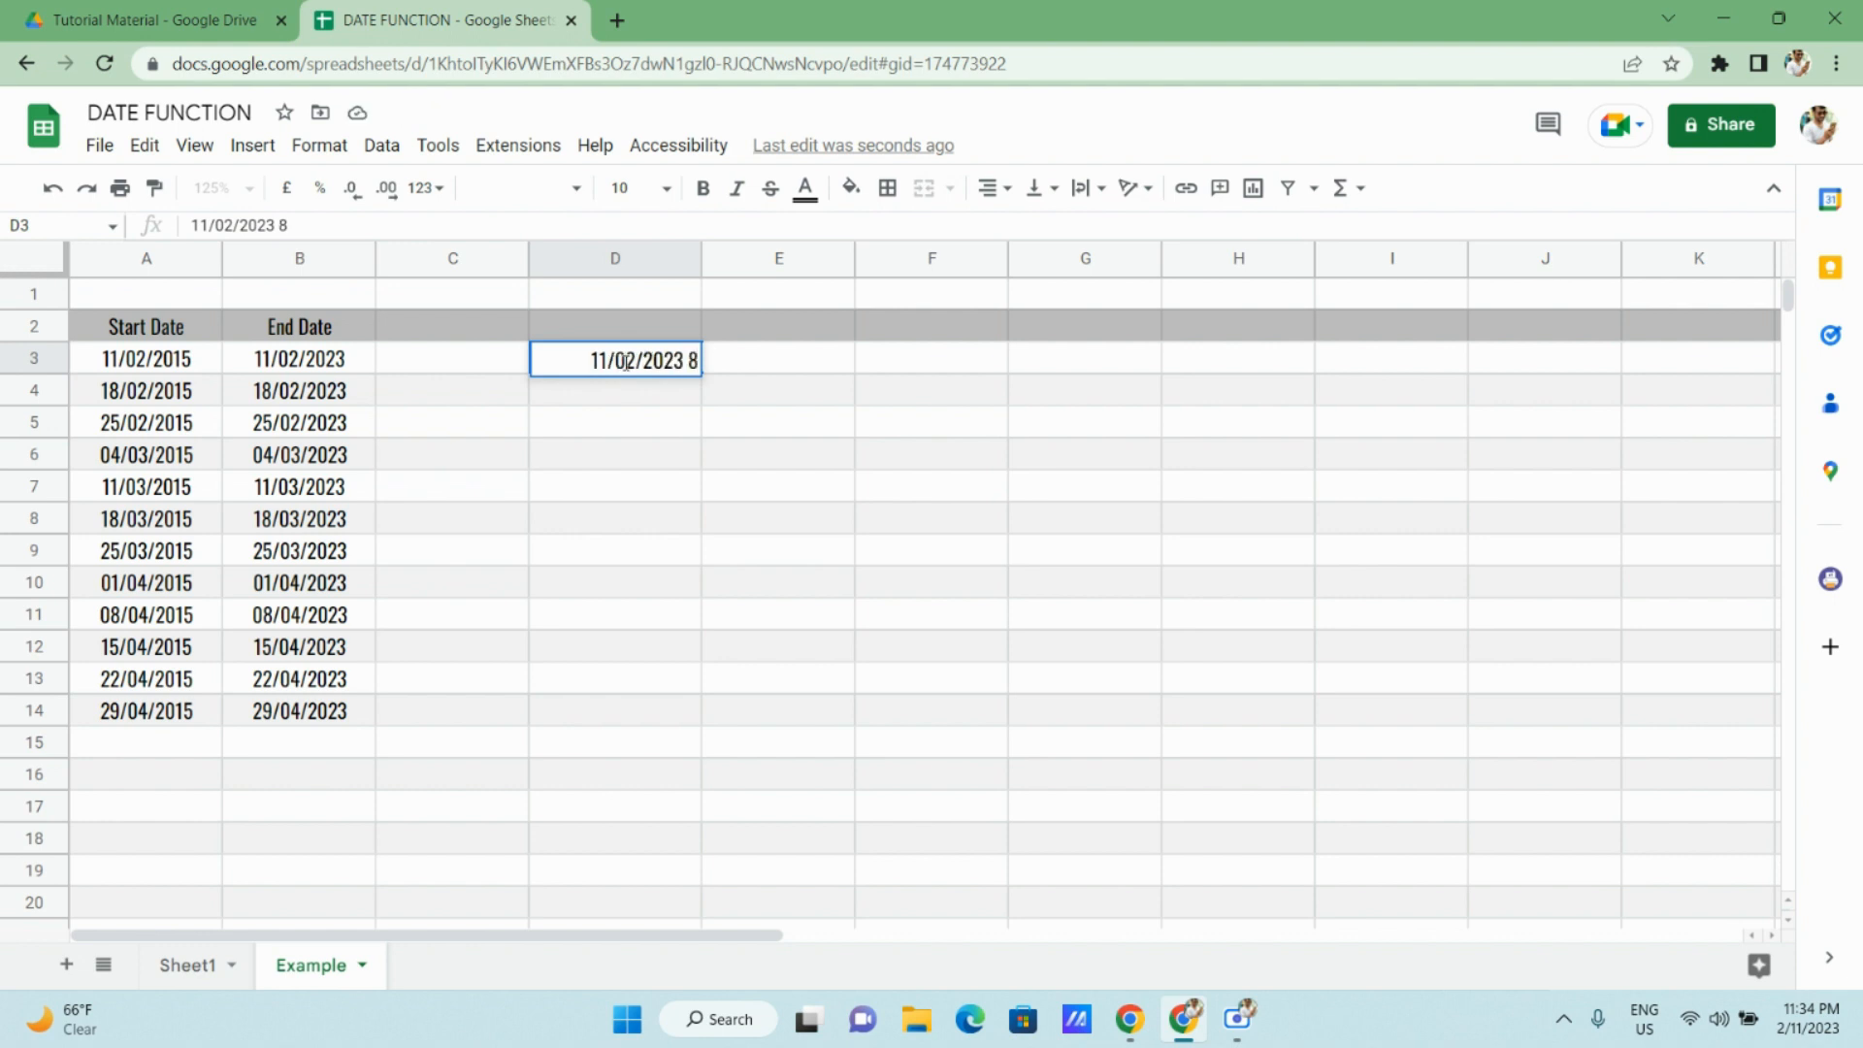
pyautogui.write(':10')
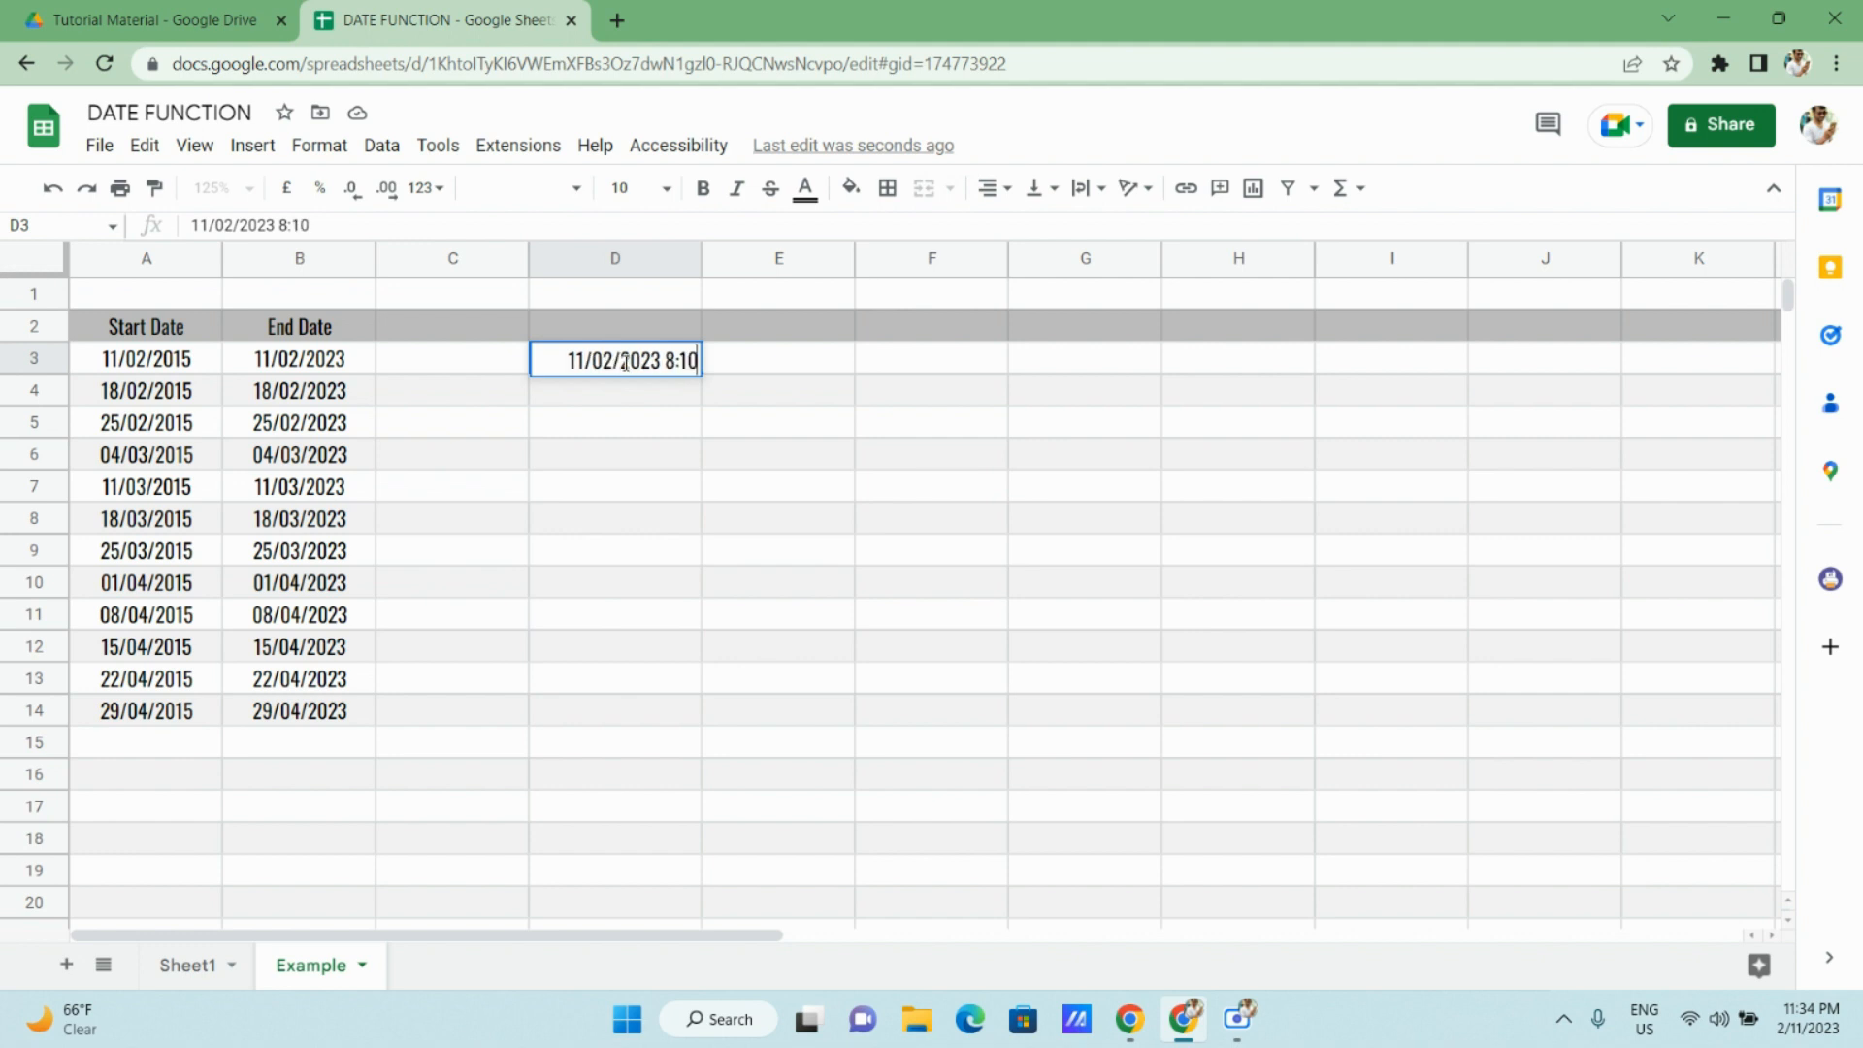
pyautogui.write(' am')
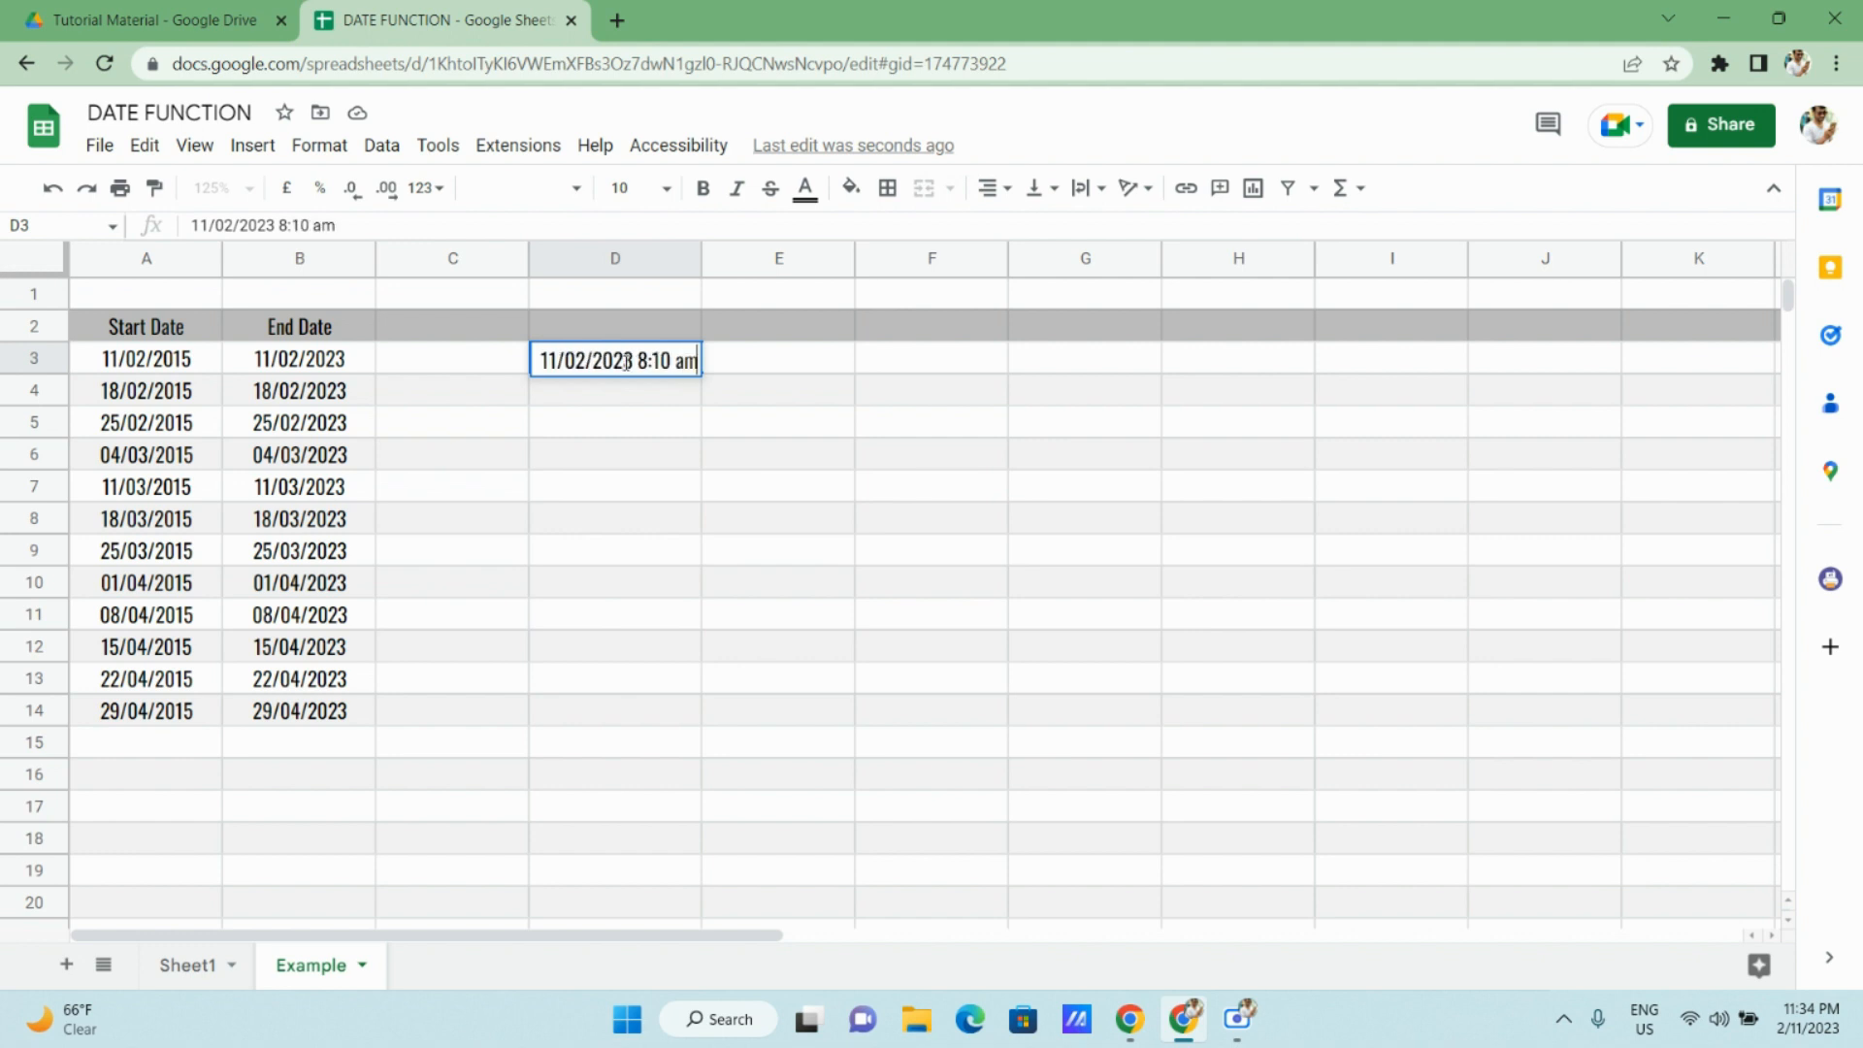
pyautogui.press('Return')
pyautogui.click(626, 367)
# Start a formula with the DATE function in cell E3.
pyautogui.press('Right')
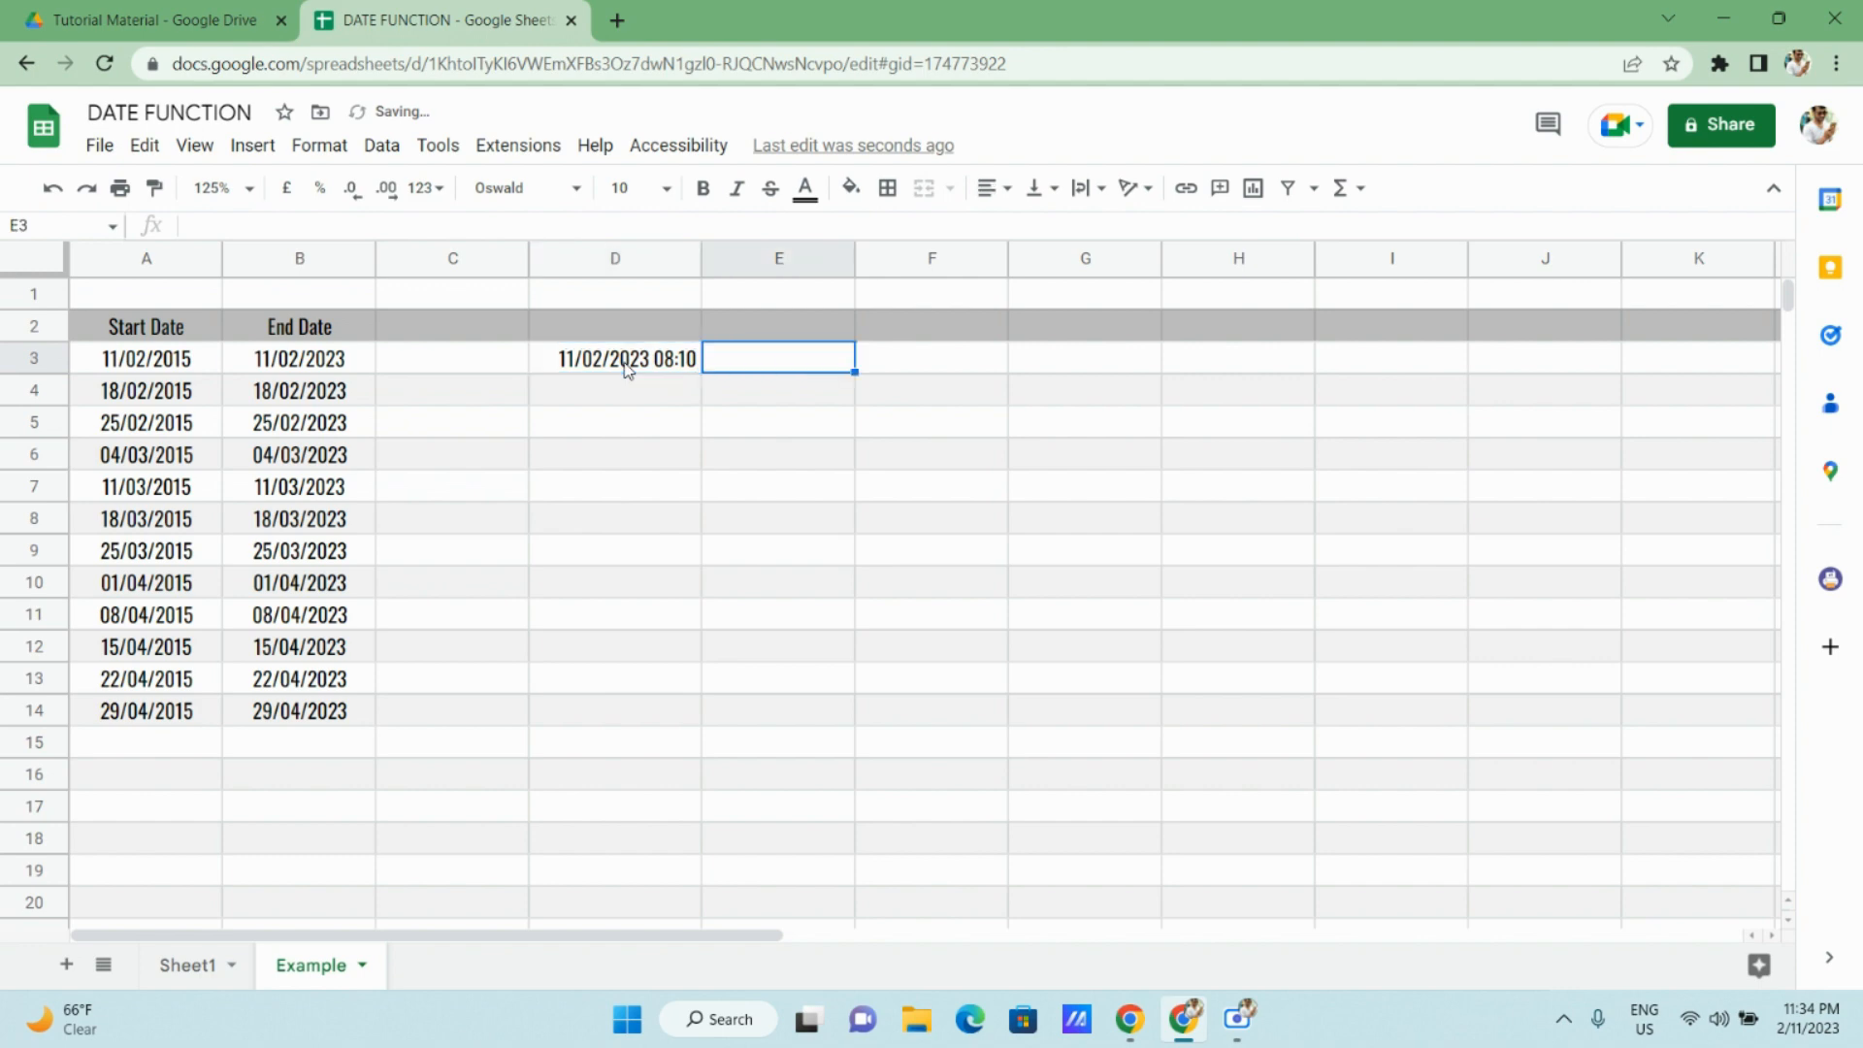
pyautogui.write('=')
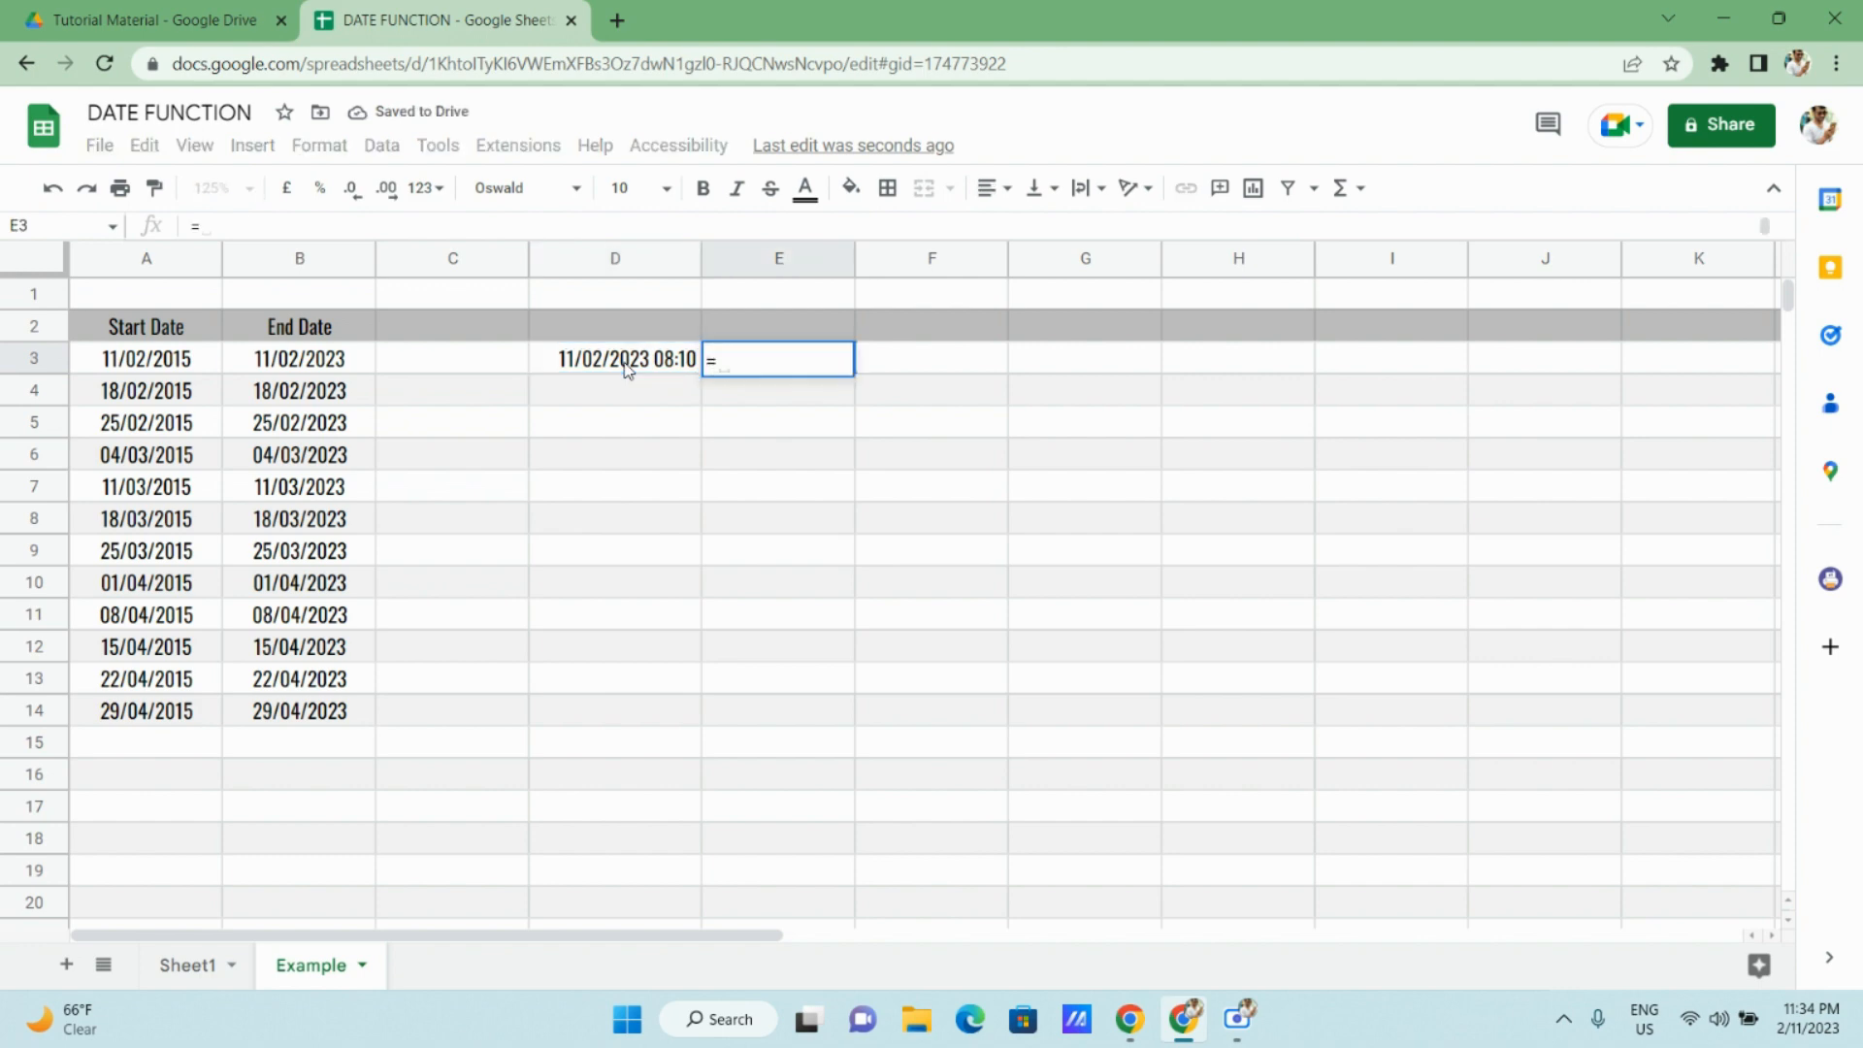
pyautogui.write('dat')
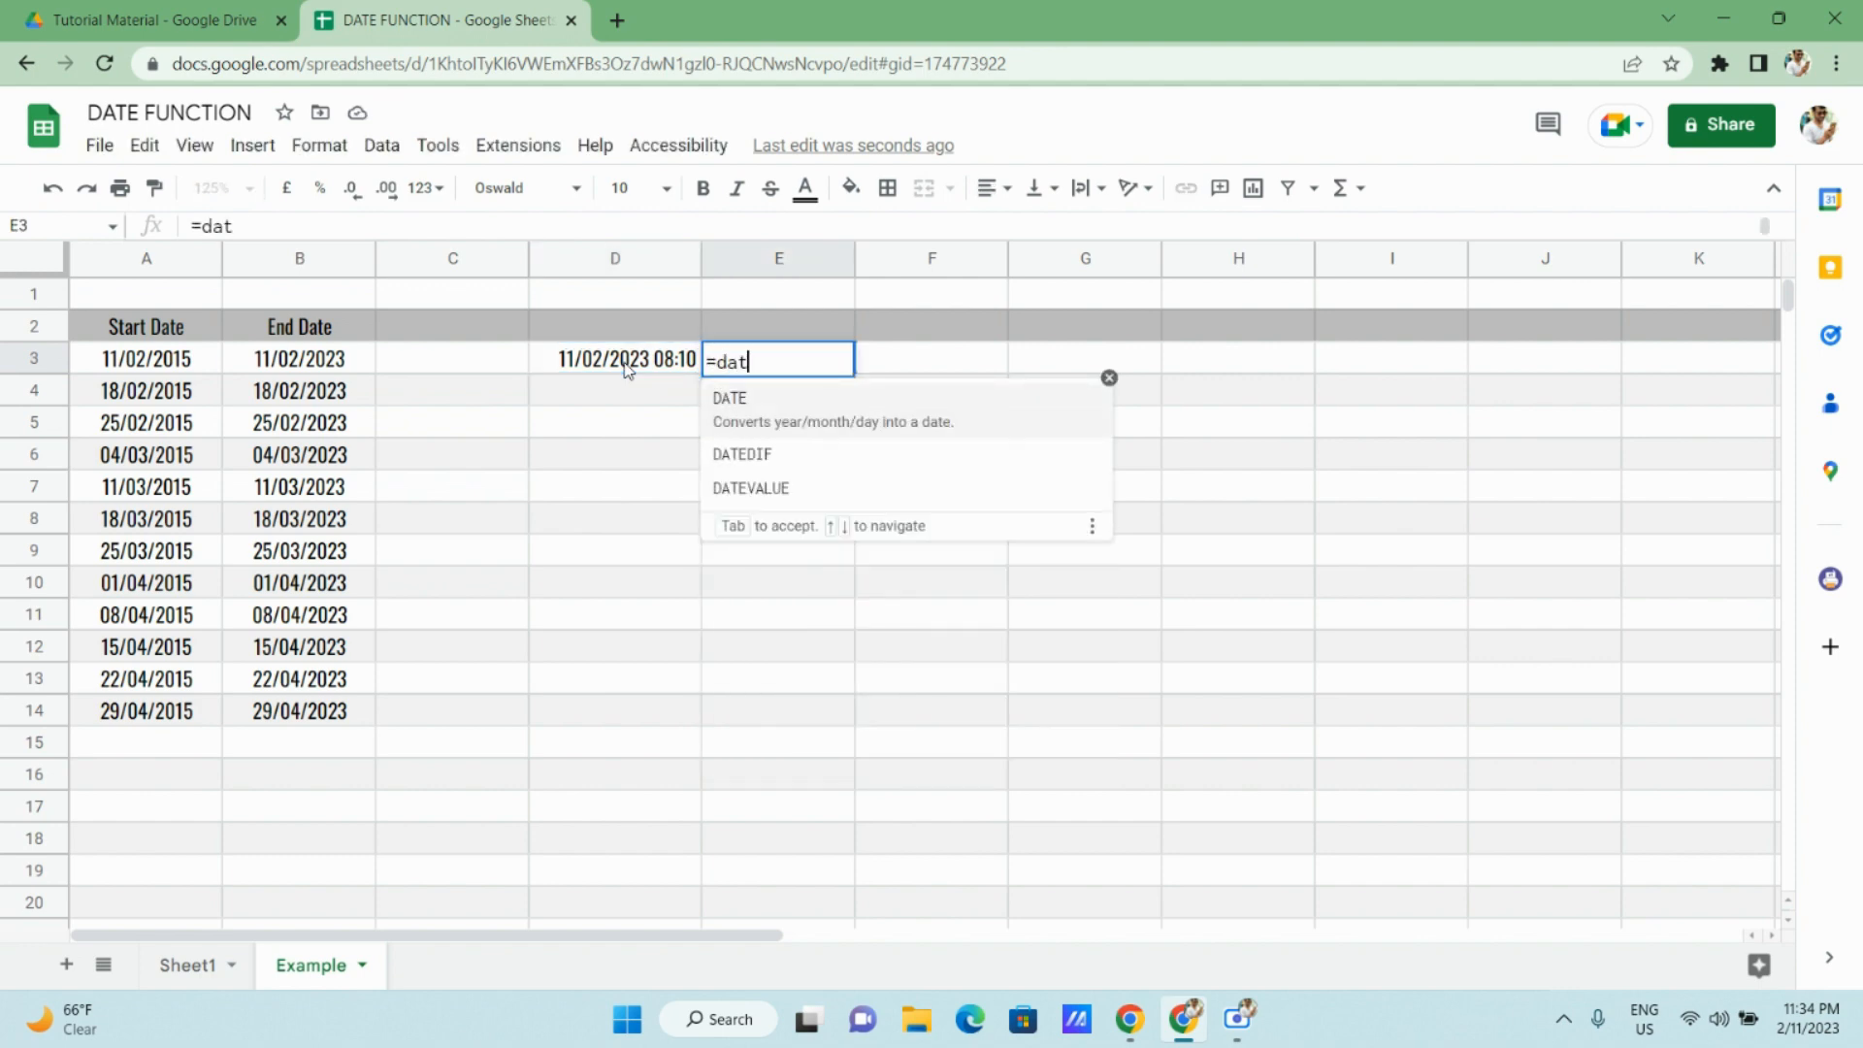
pyautogui.press('Tab')
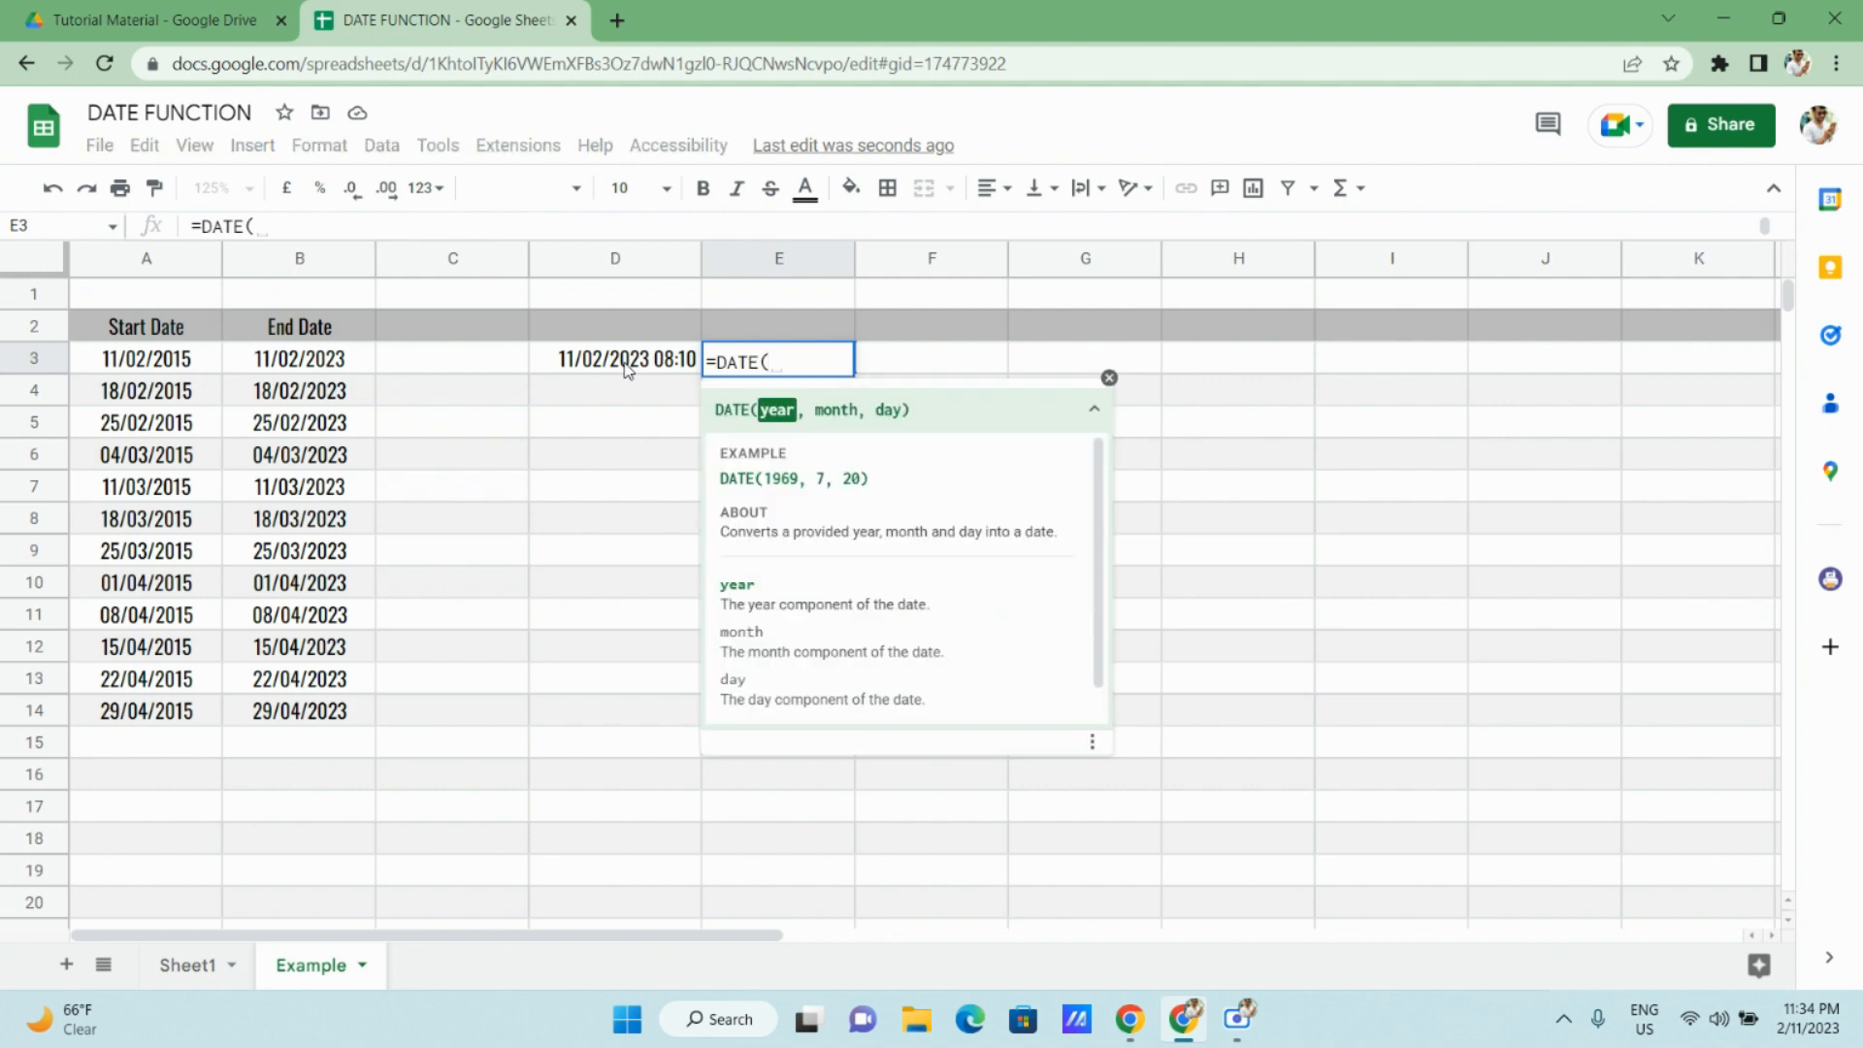
pyautogui.write('year')
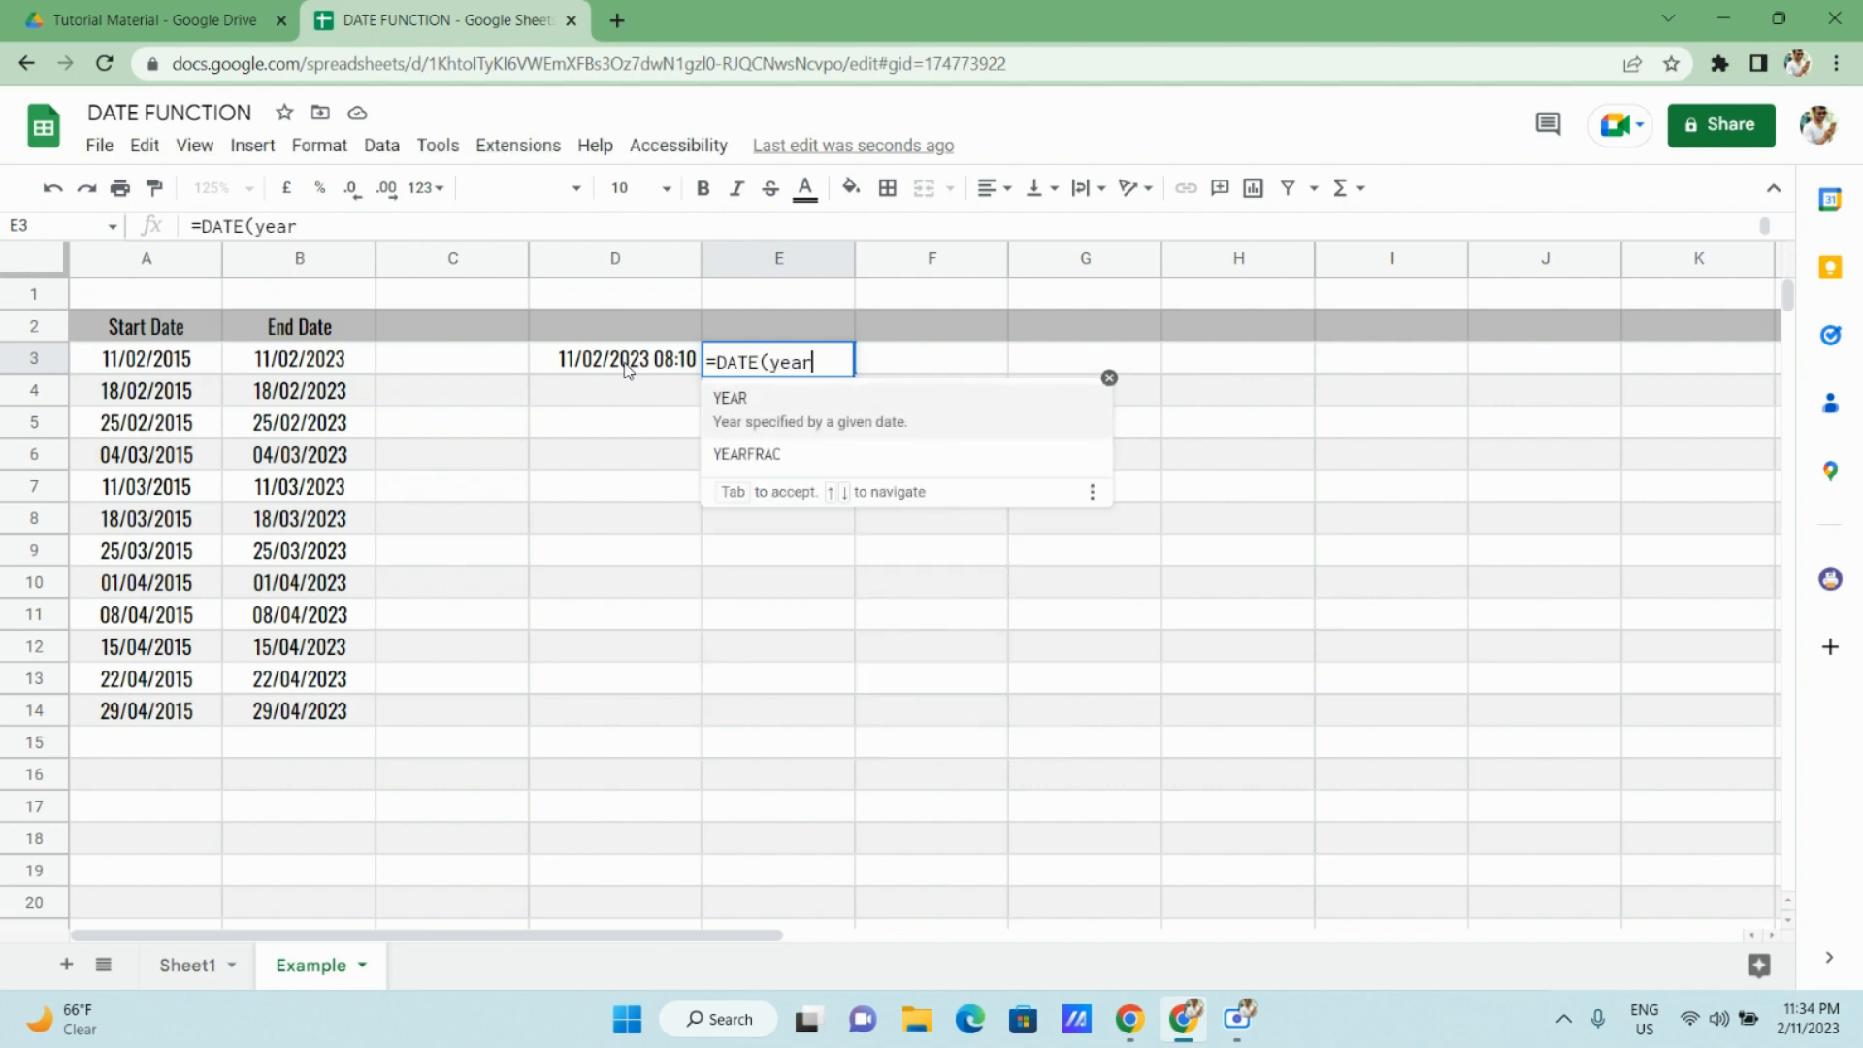
pyautogui.press('BackSpace')
pyautogui.press('BackSpace')
pyautogui.press('BackSpace')
pyautogui.press('BackSpace')
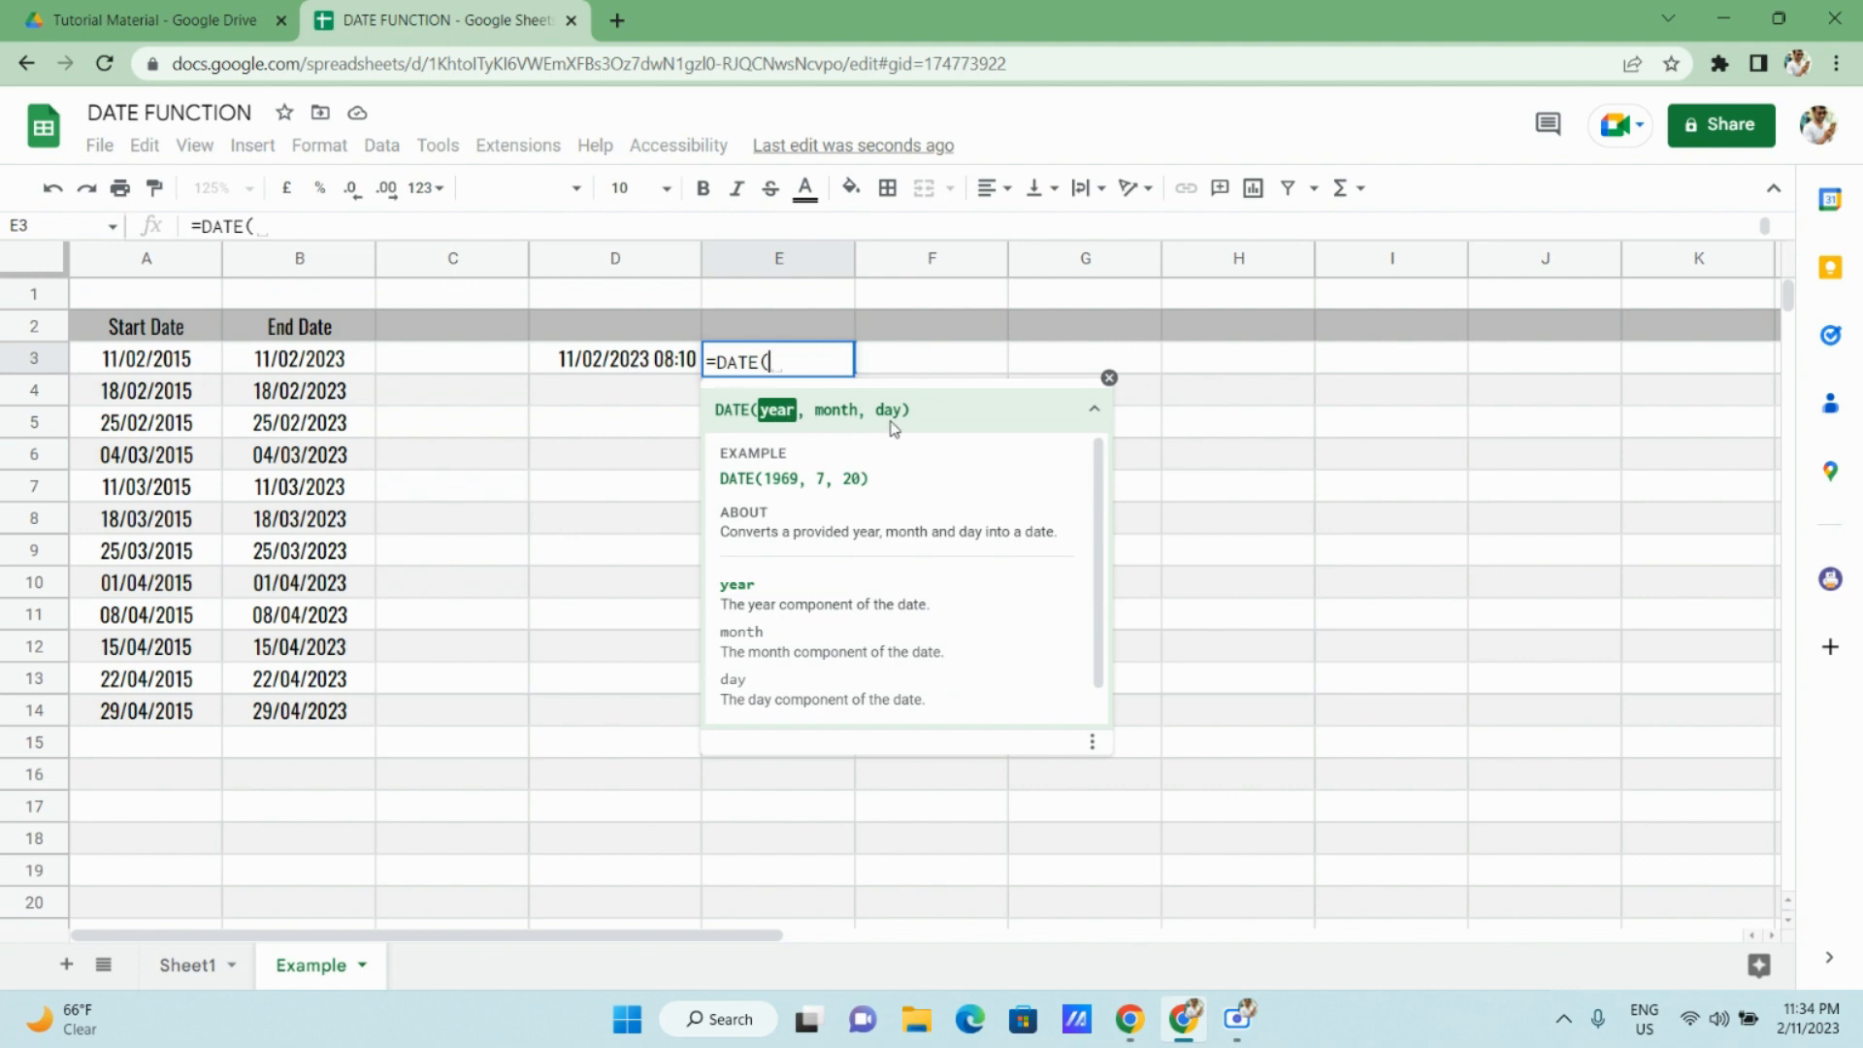
# Fill the year and month arguments of the DATE formula with YEAR(D3) and MONTH(D3).
pyautogui.write('ye')
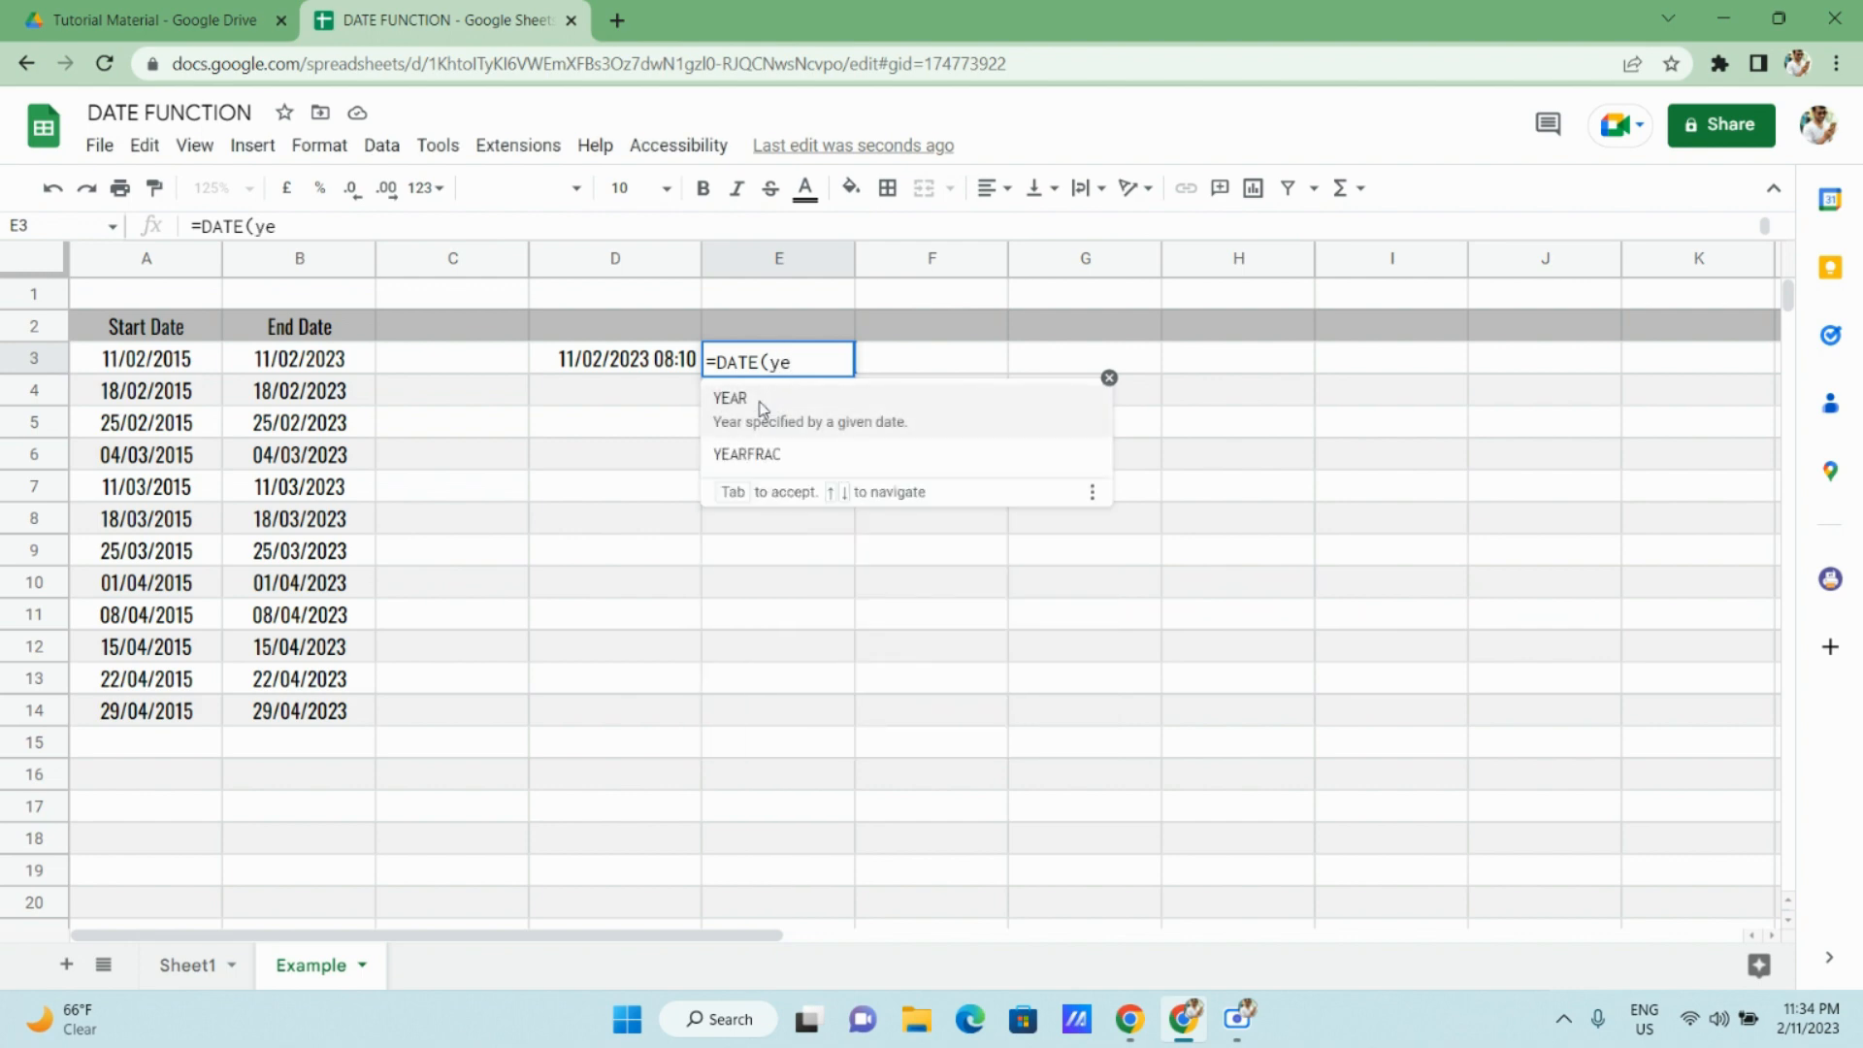
pyautogui.click(763, 406)
pyautogui.click(606, 359)
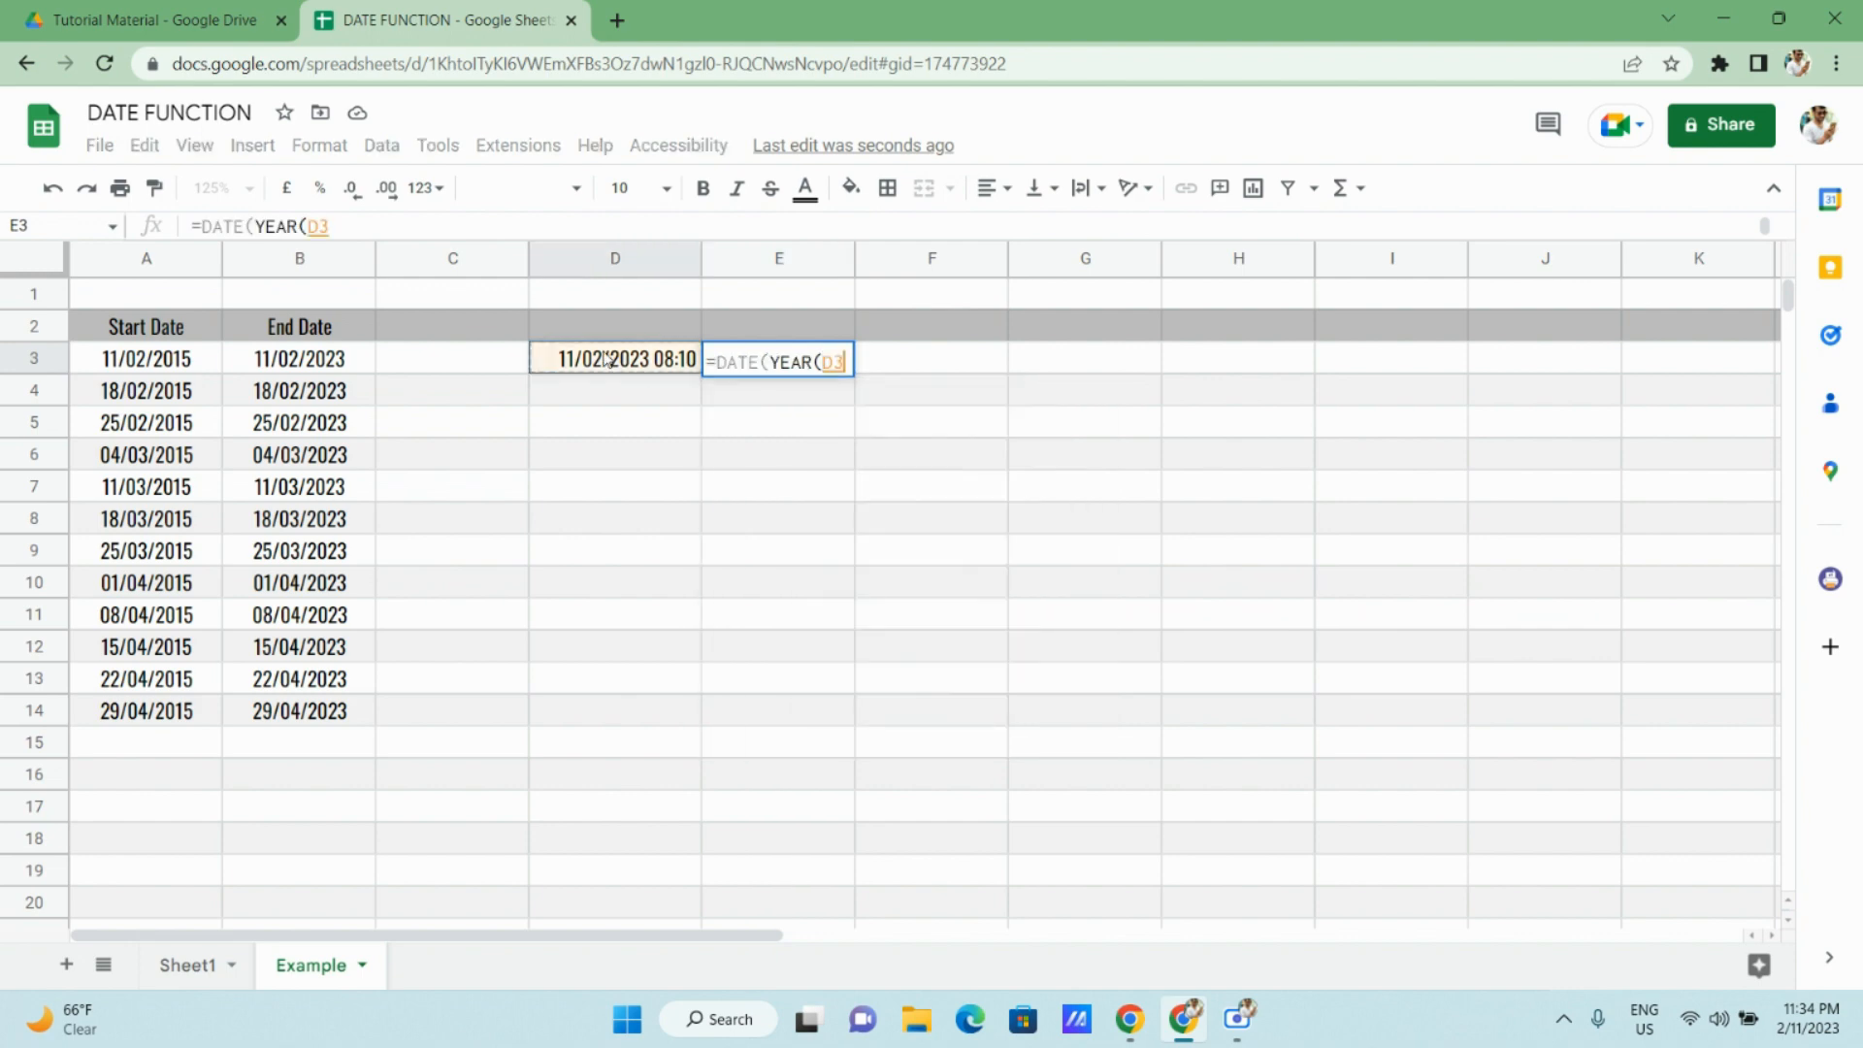
pyautogui.write('),')
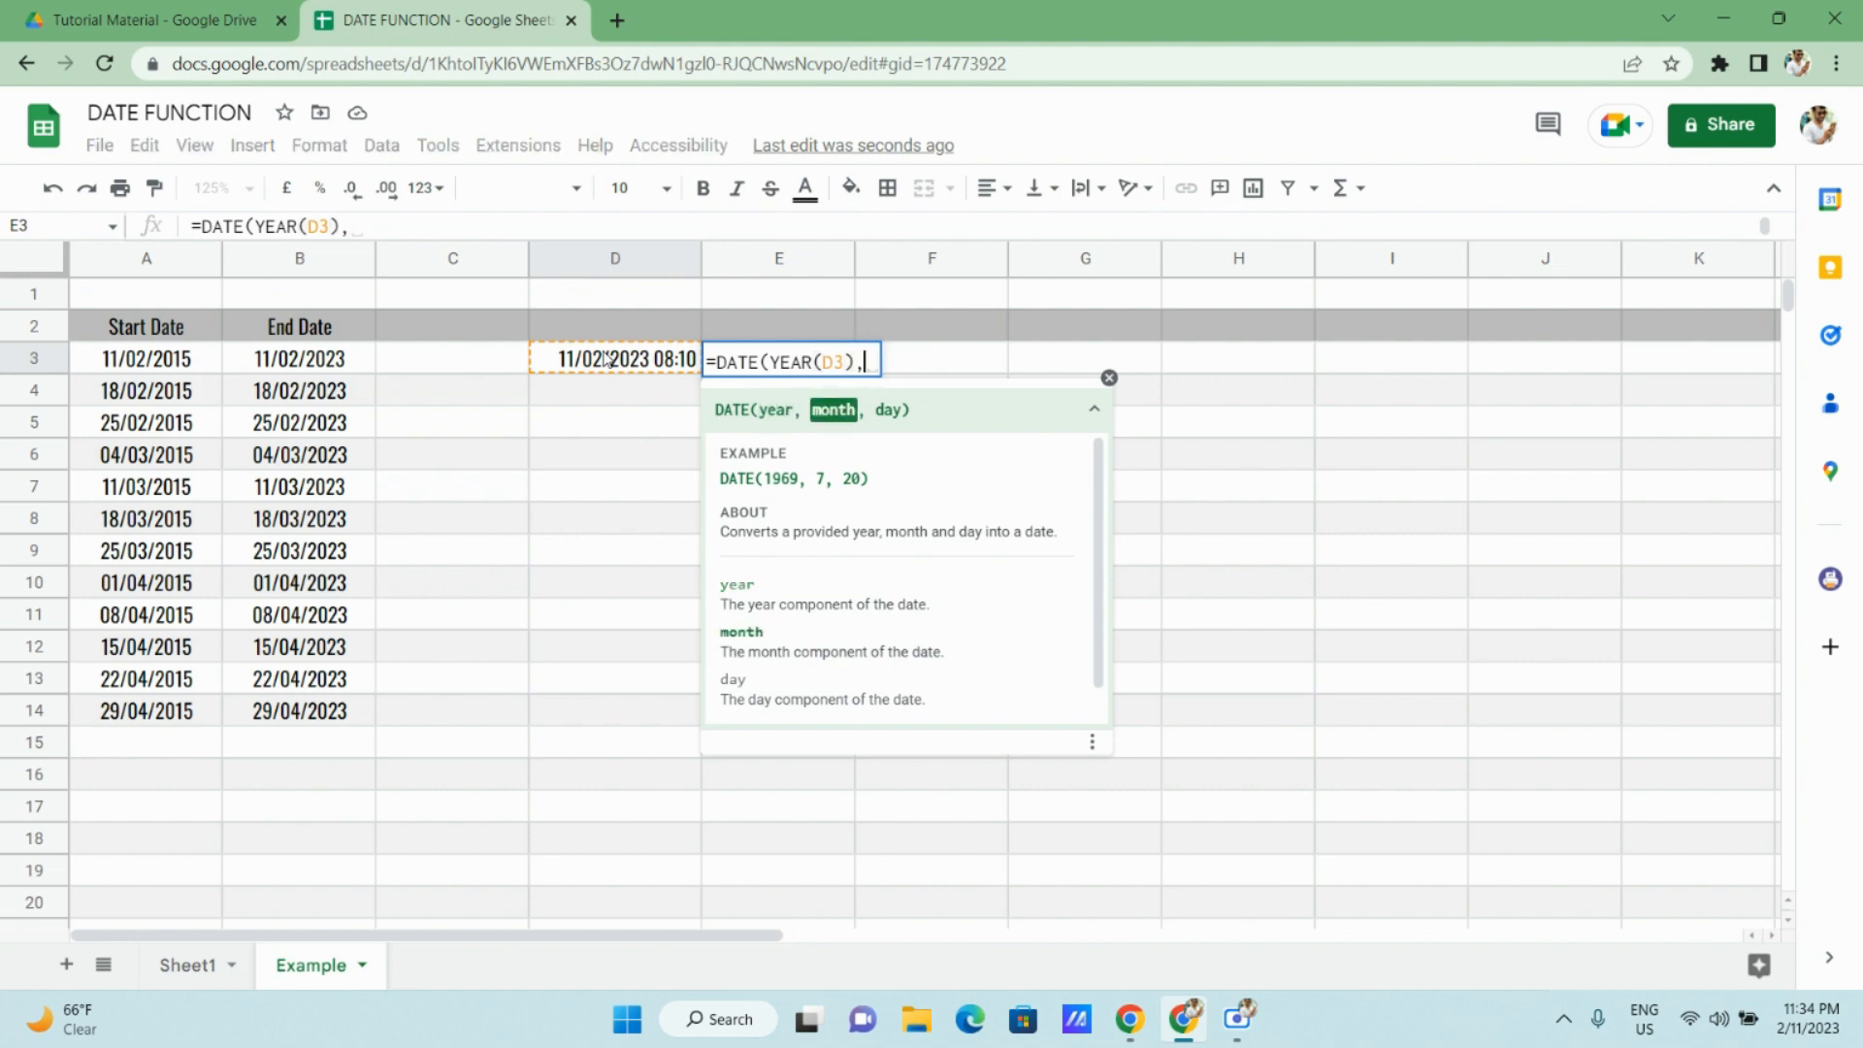
pyautogui.write('mo')
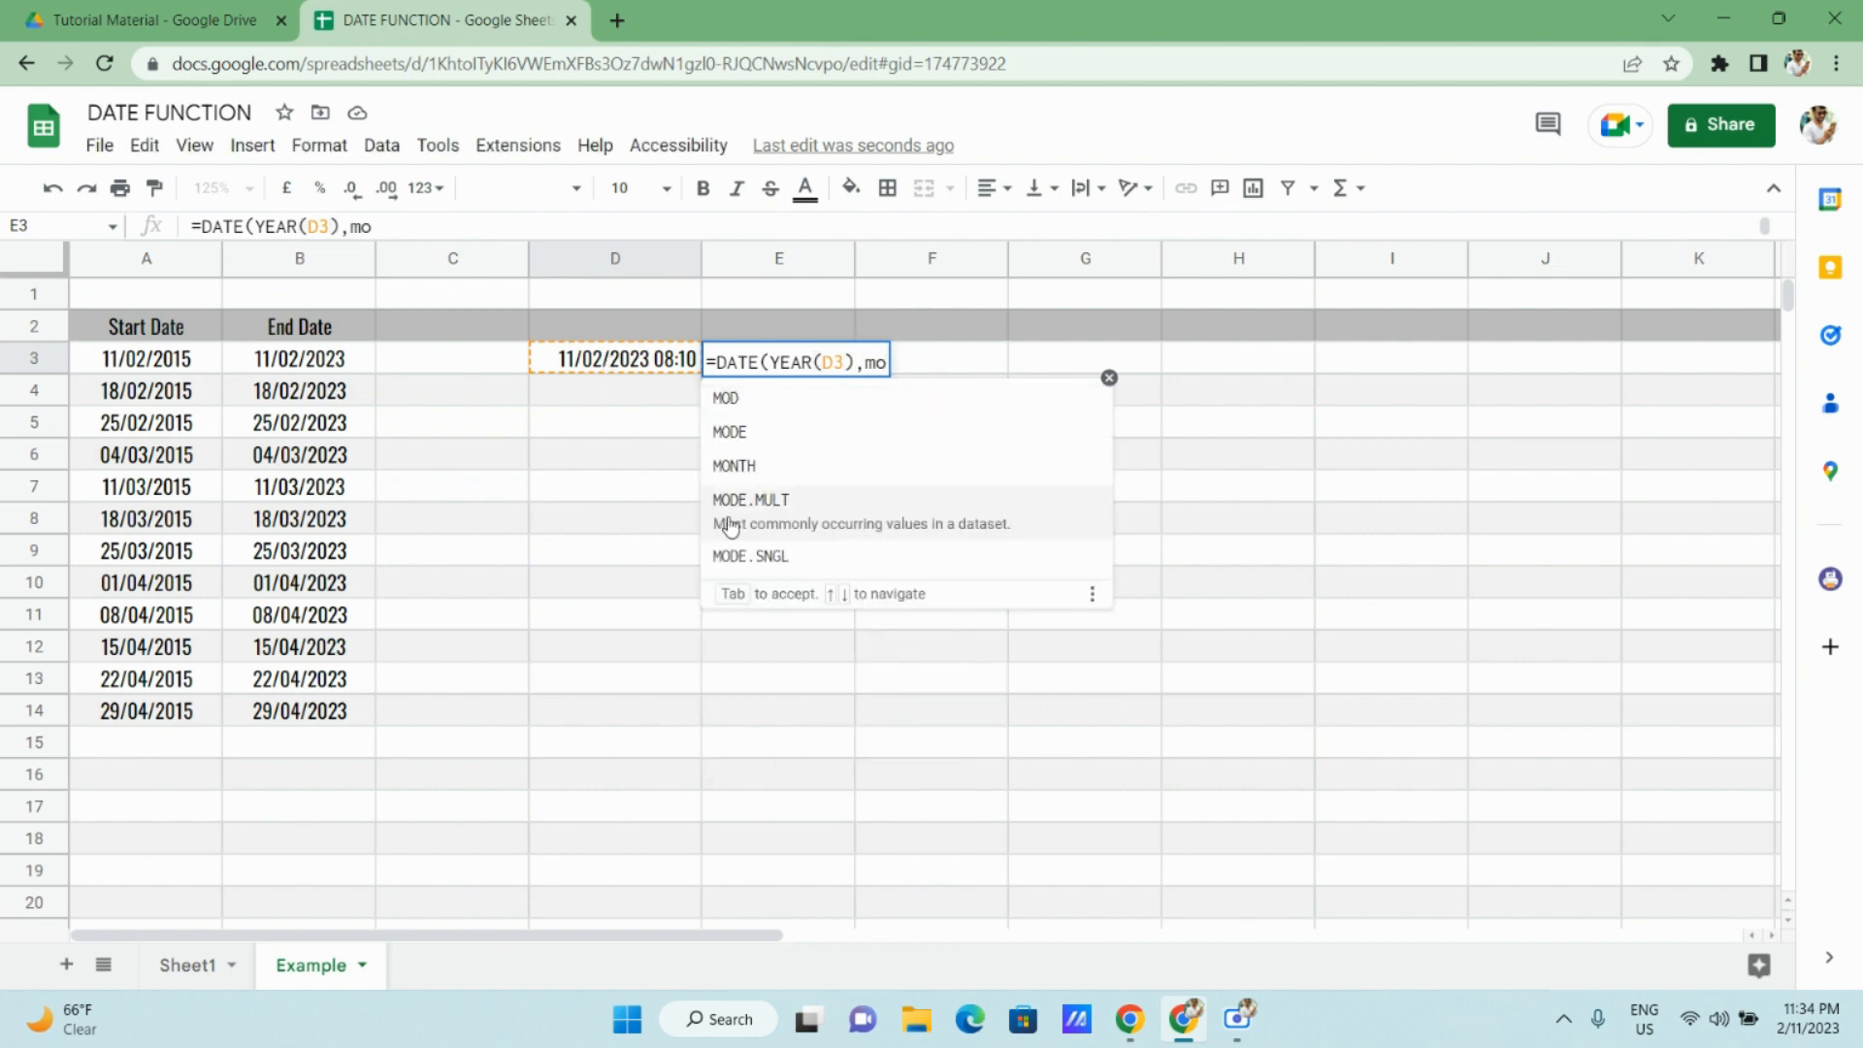
pyautogui.click(766, 483)
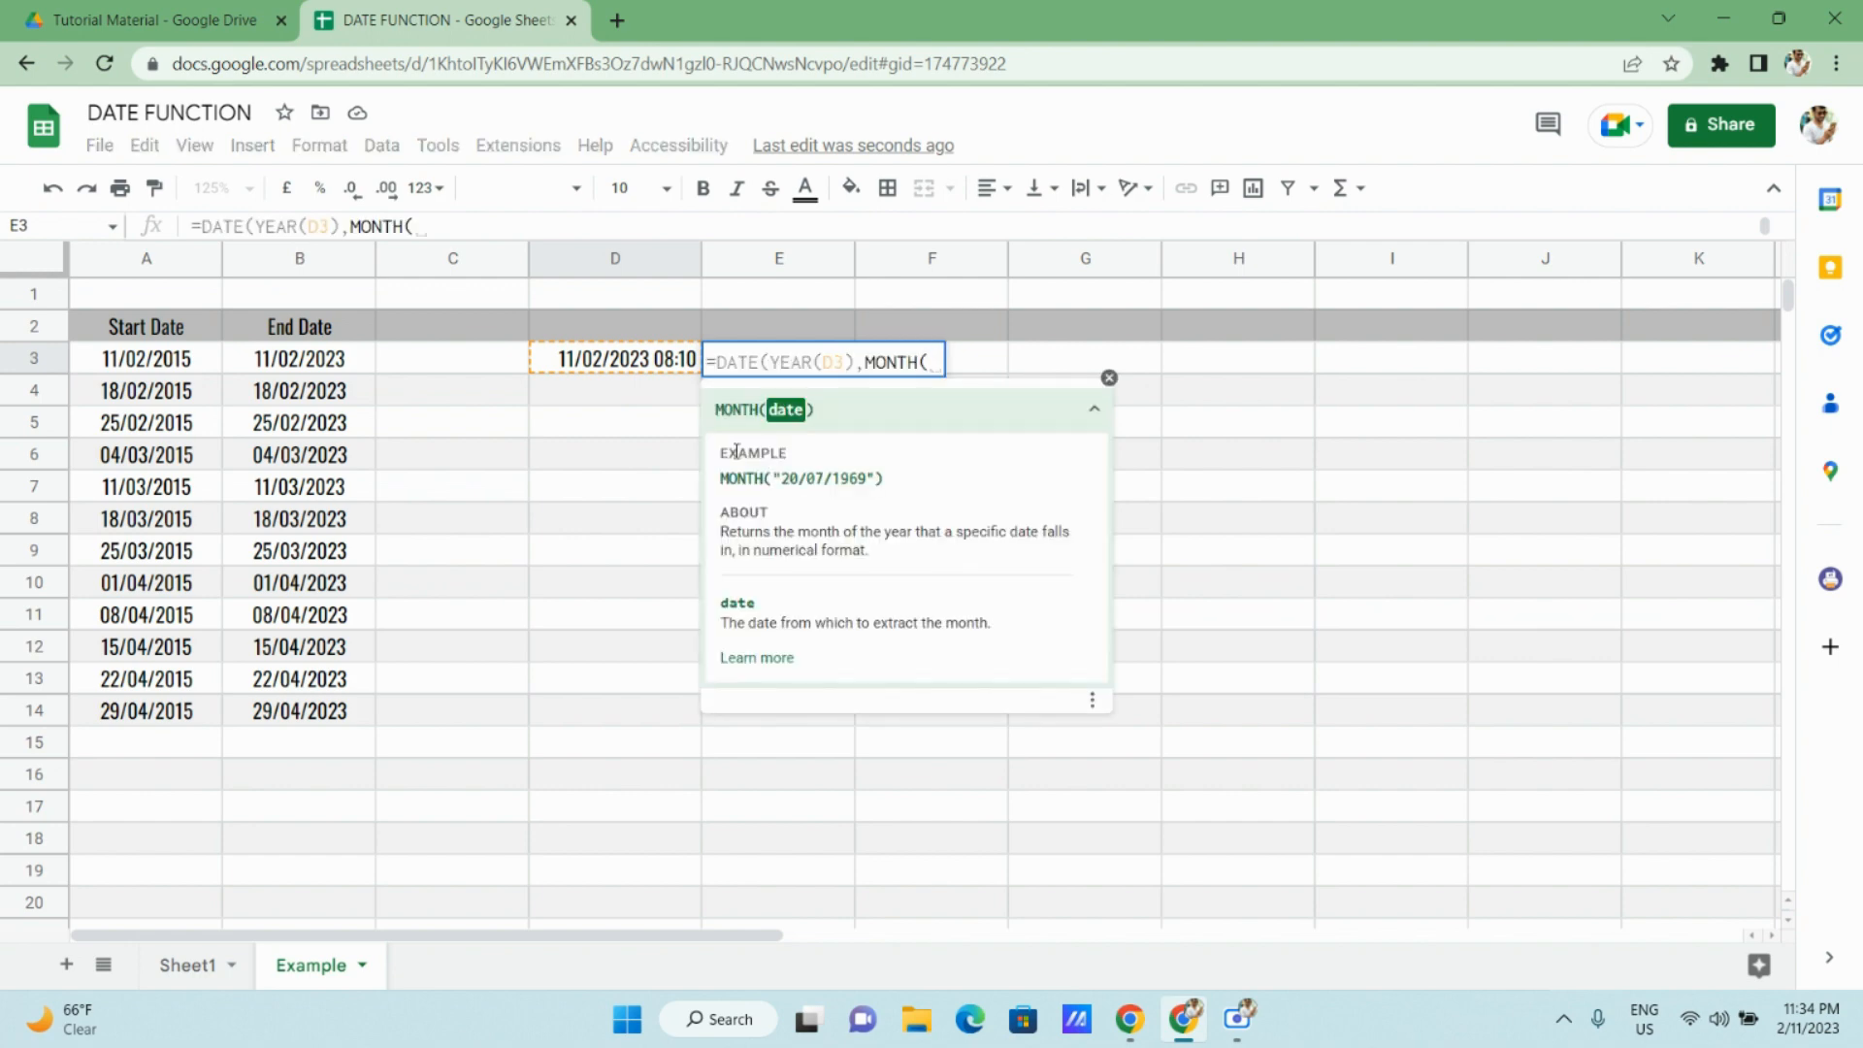
pyautogui.click(624, 361)
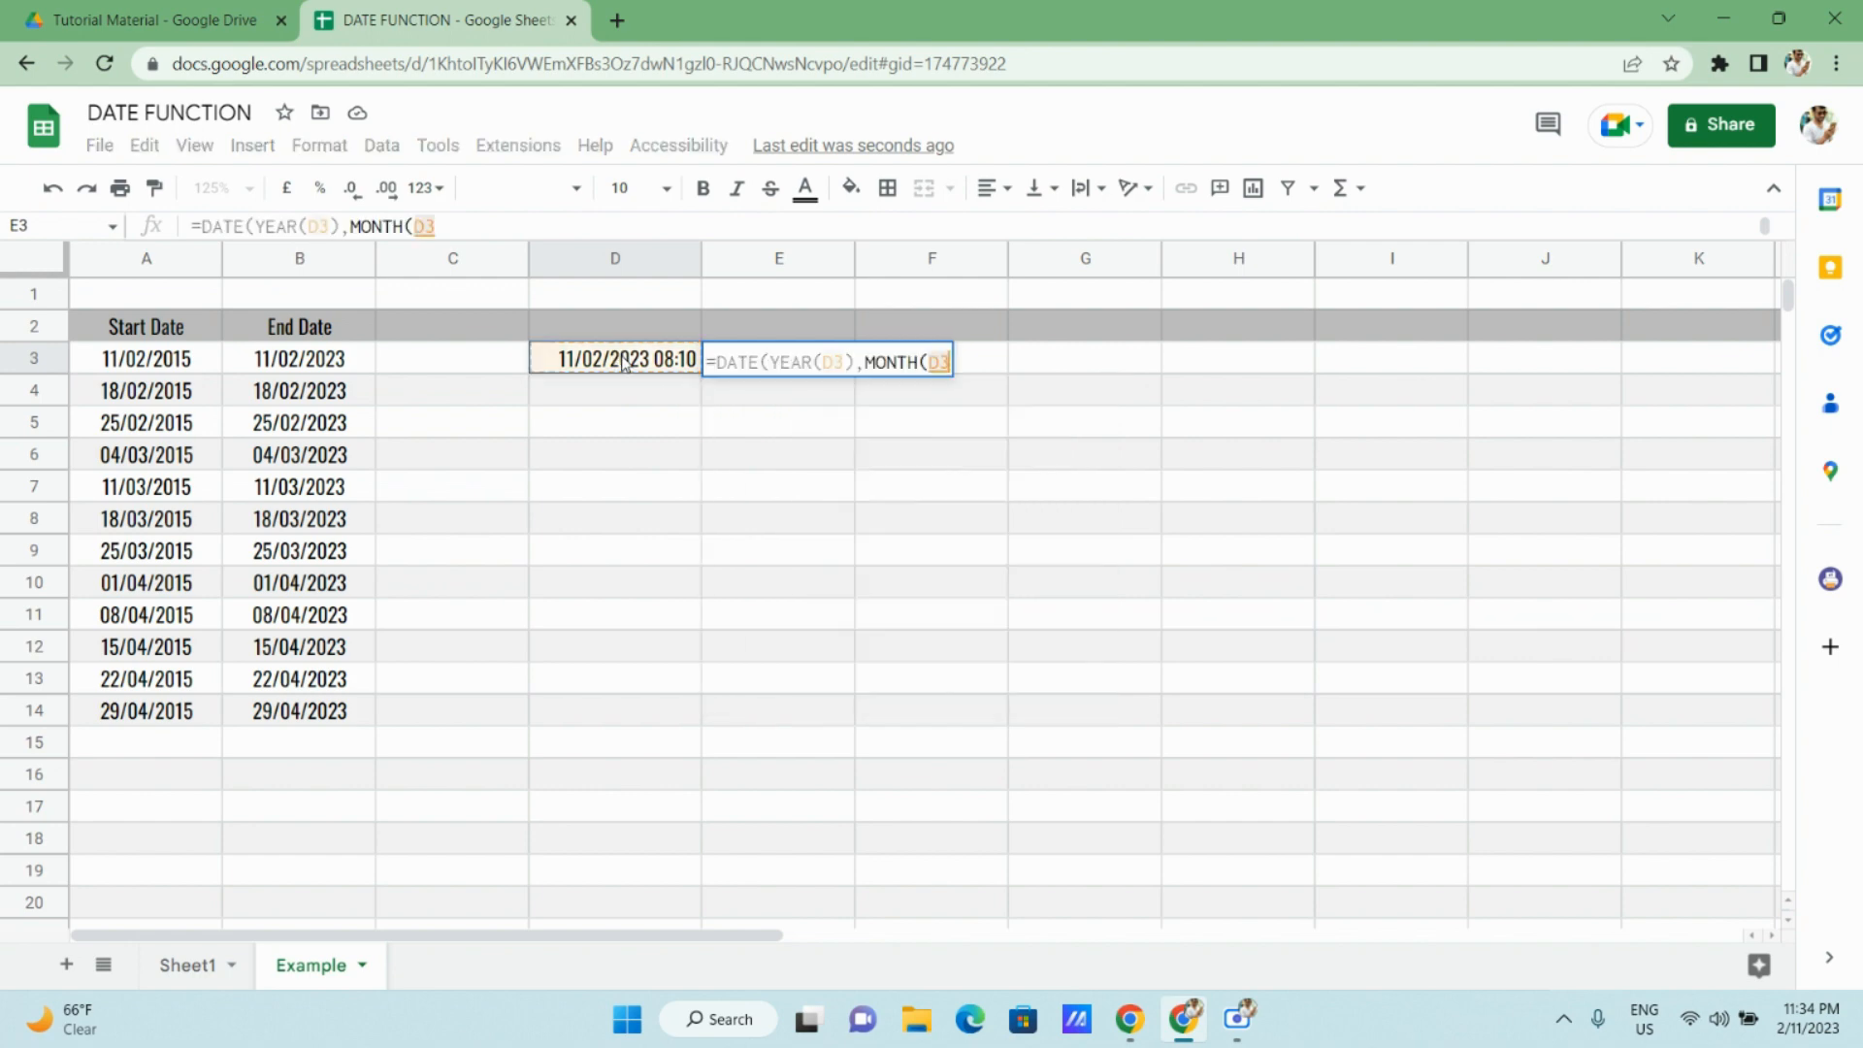
# Add DAY(D3) as the day argument and complete the DATE formula in cell E3.
pyautogui.write('),day')
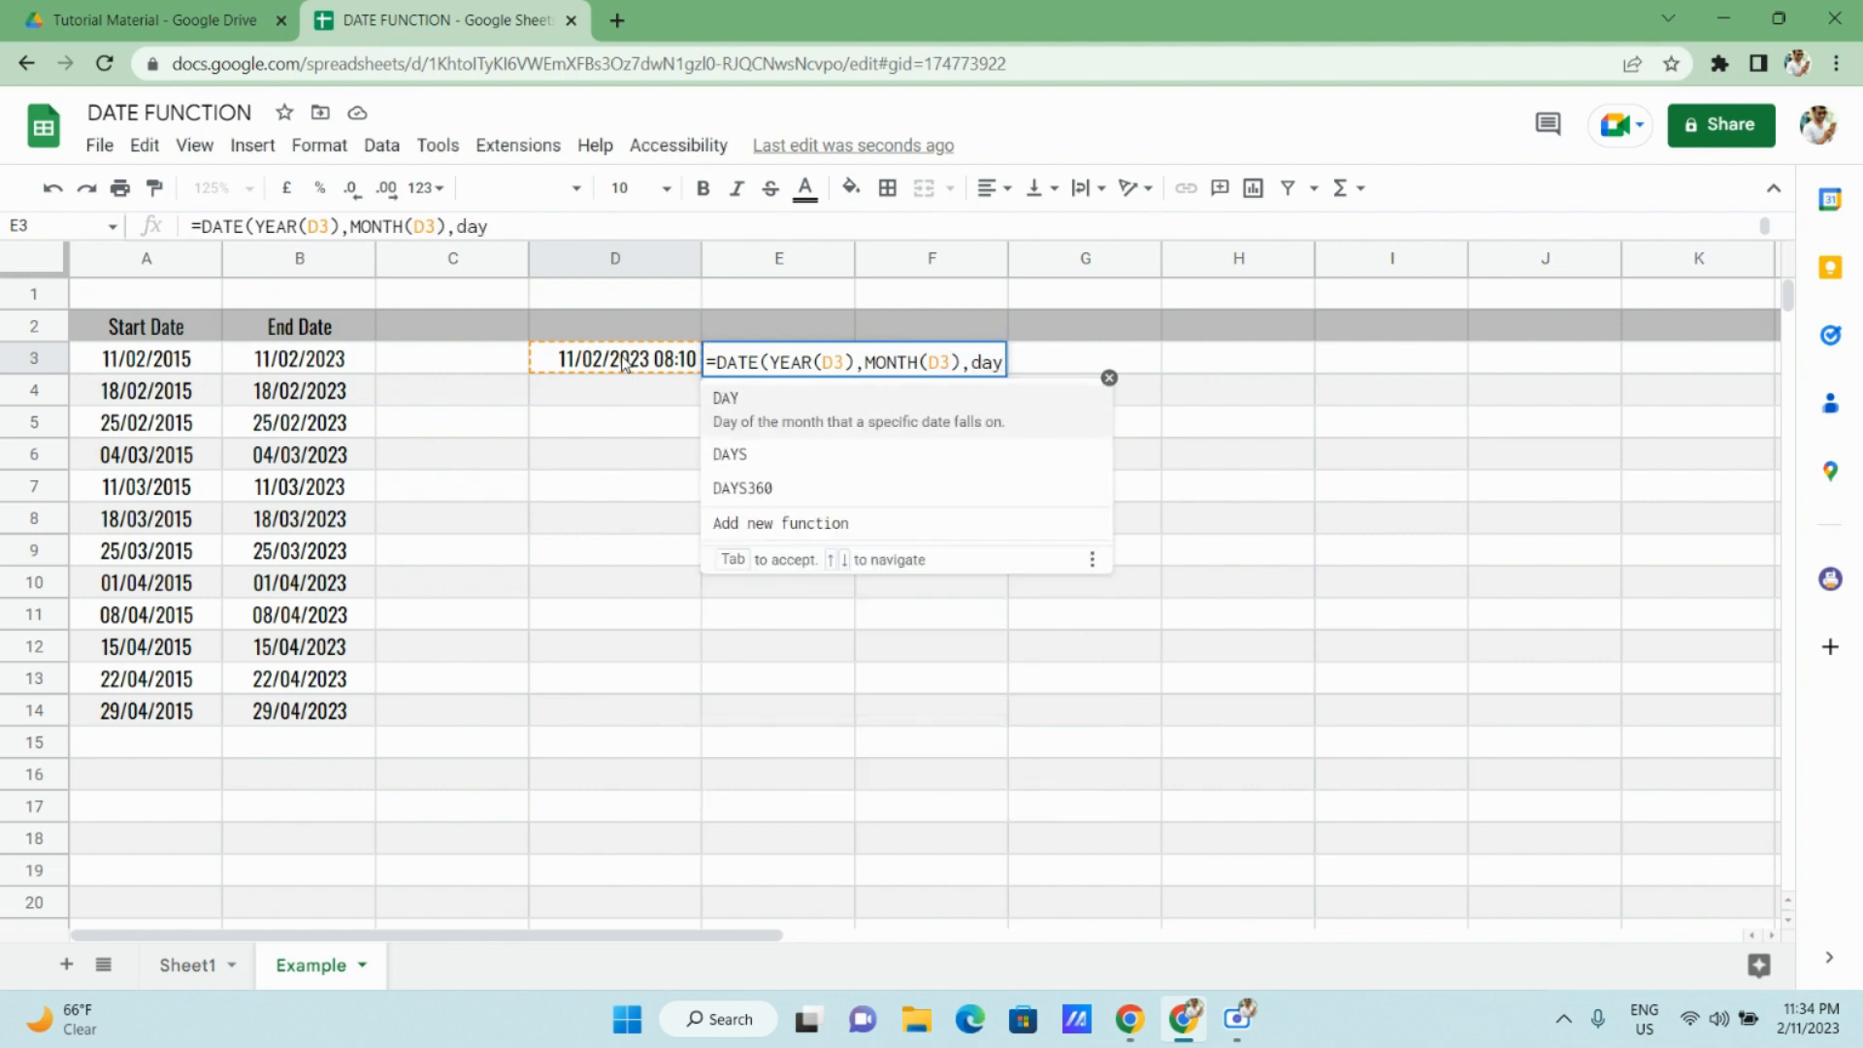
pyautogui.write('(')
pyautogui.click(615, 365)
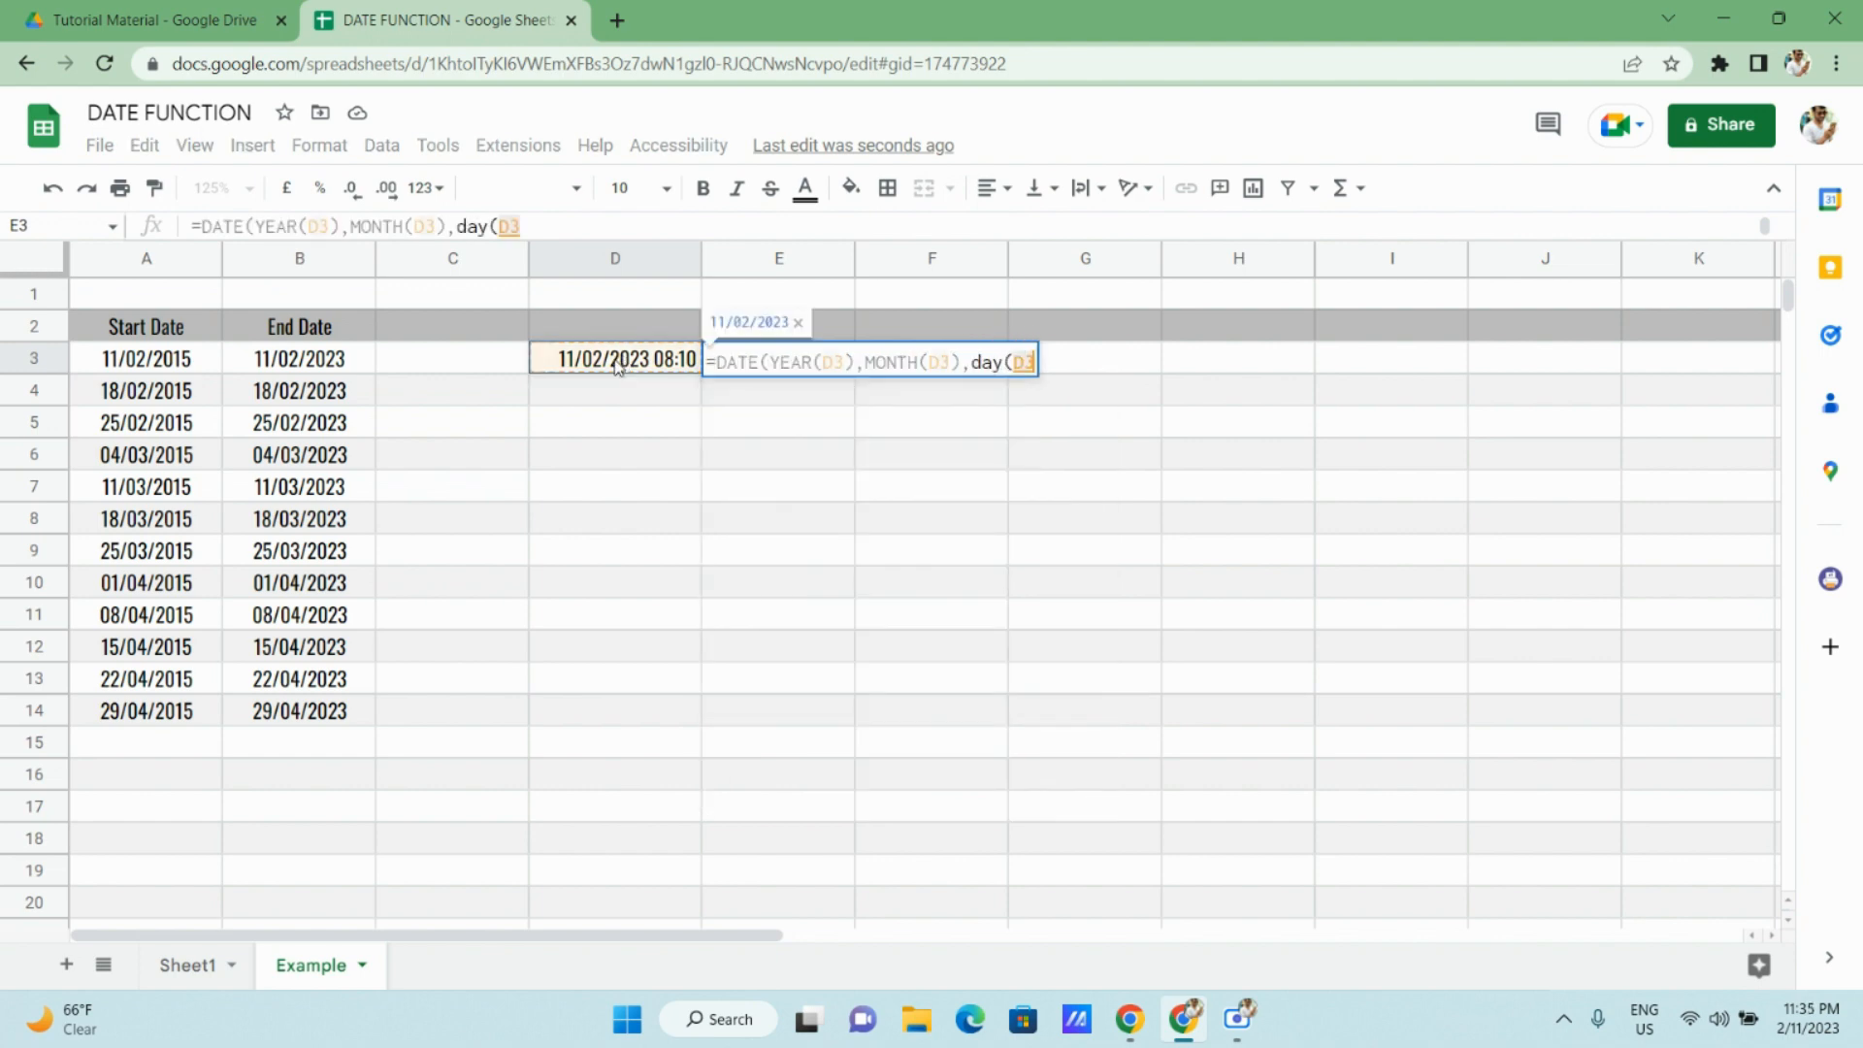
pyautogui.write(')')
pyautogui.press('Return')
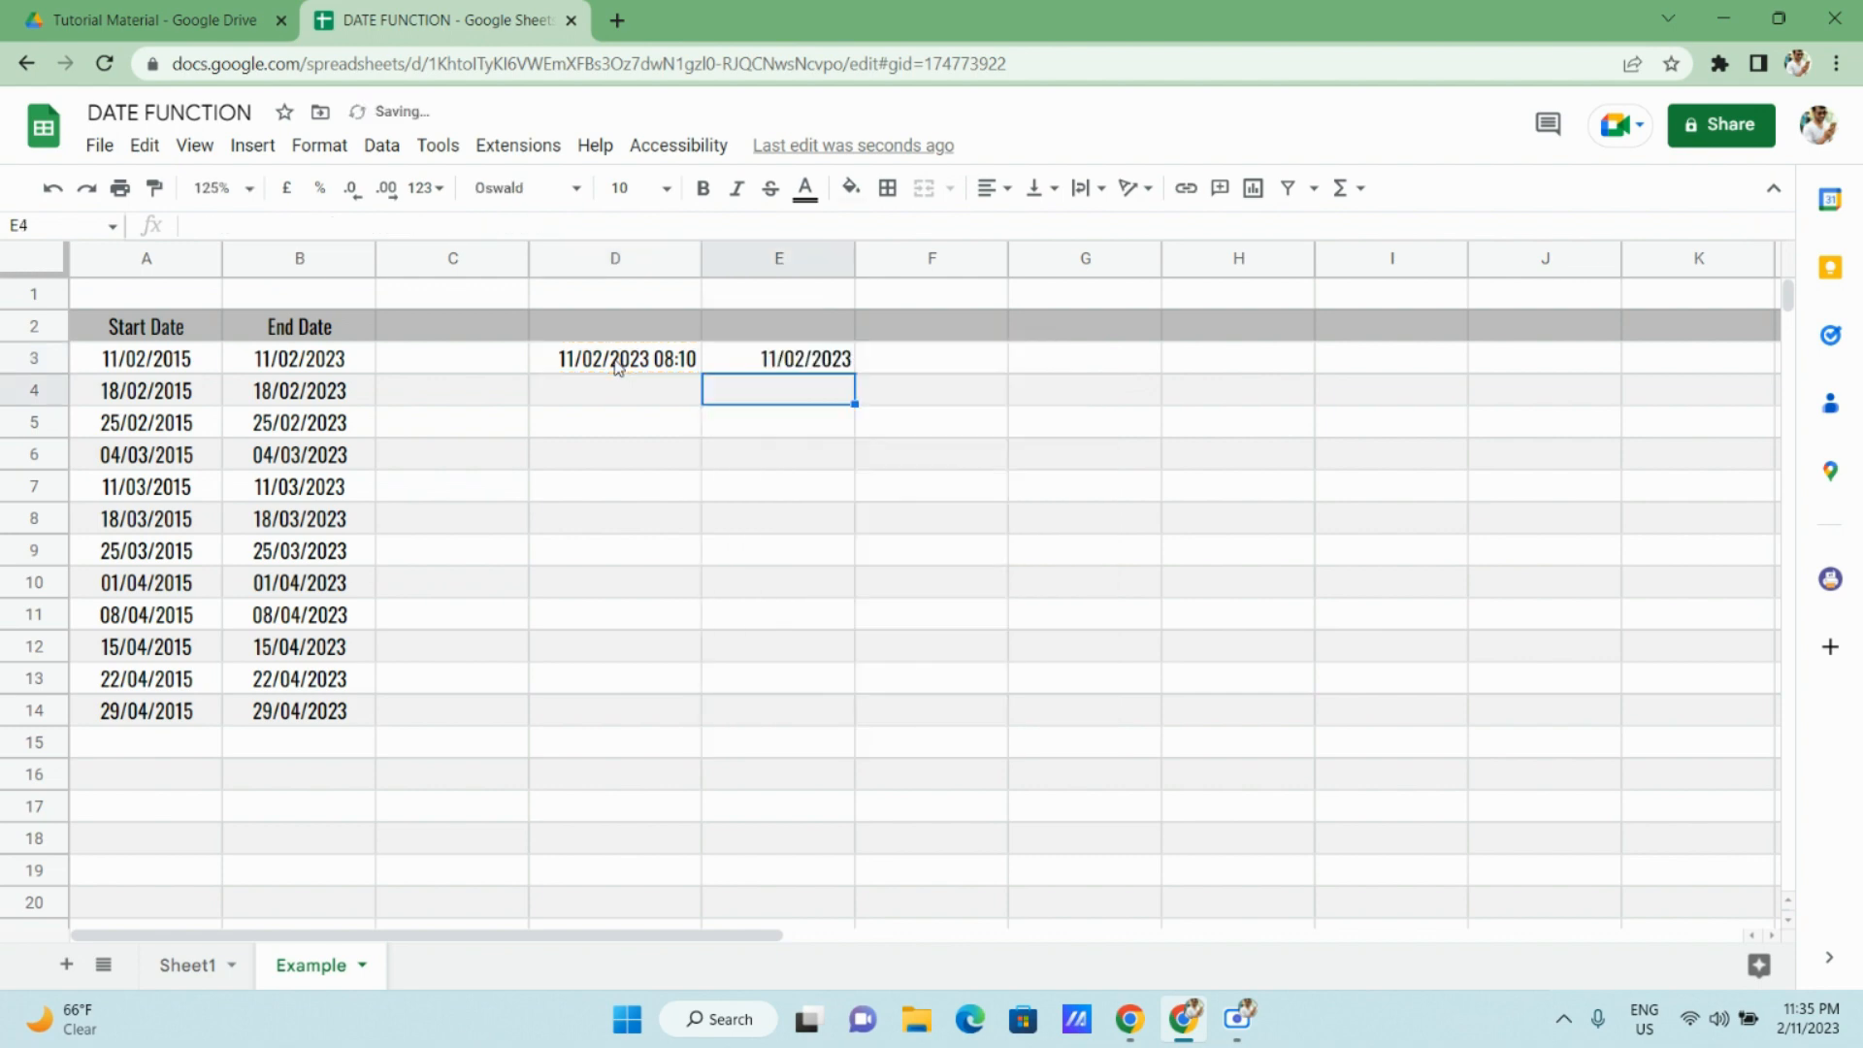
pyautogui.press('Up')
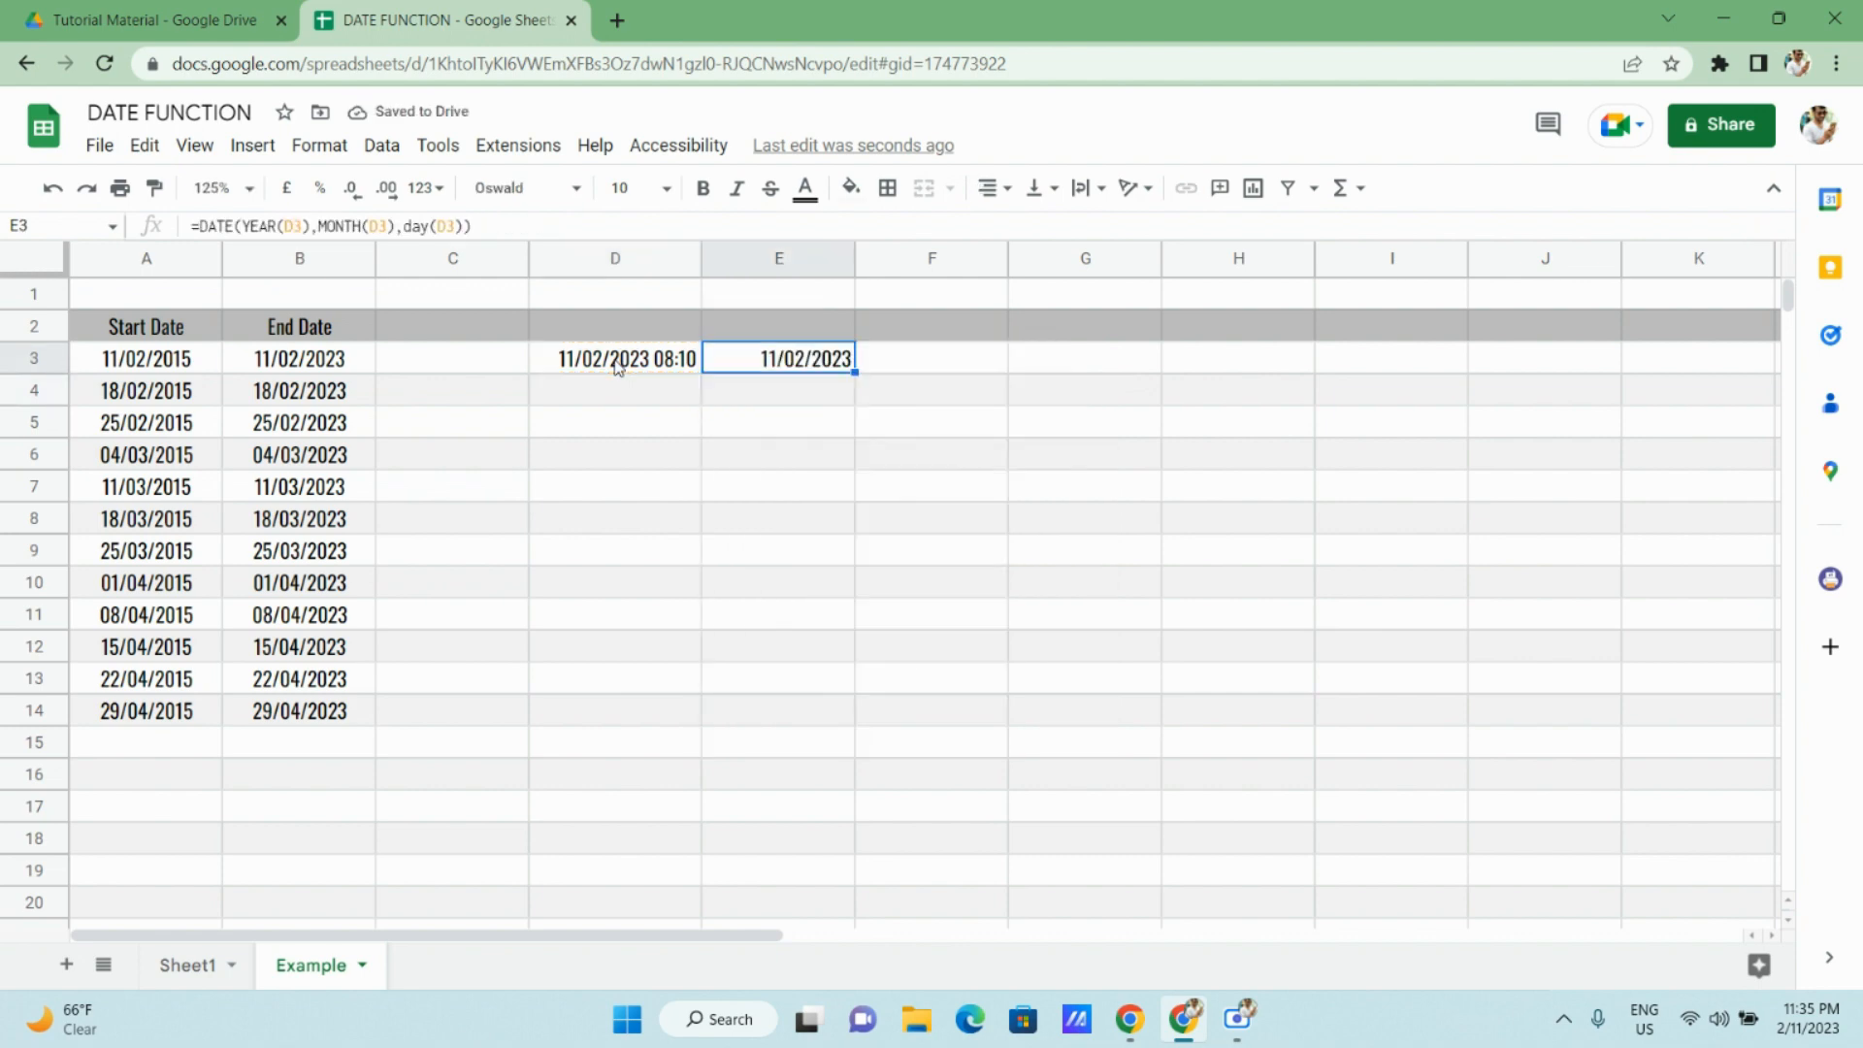
pyautogui.click(616, 366)
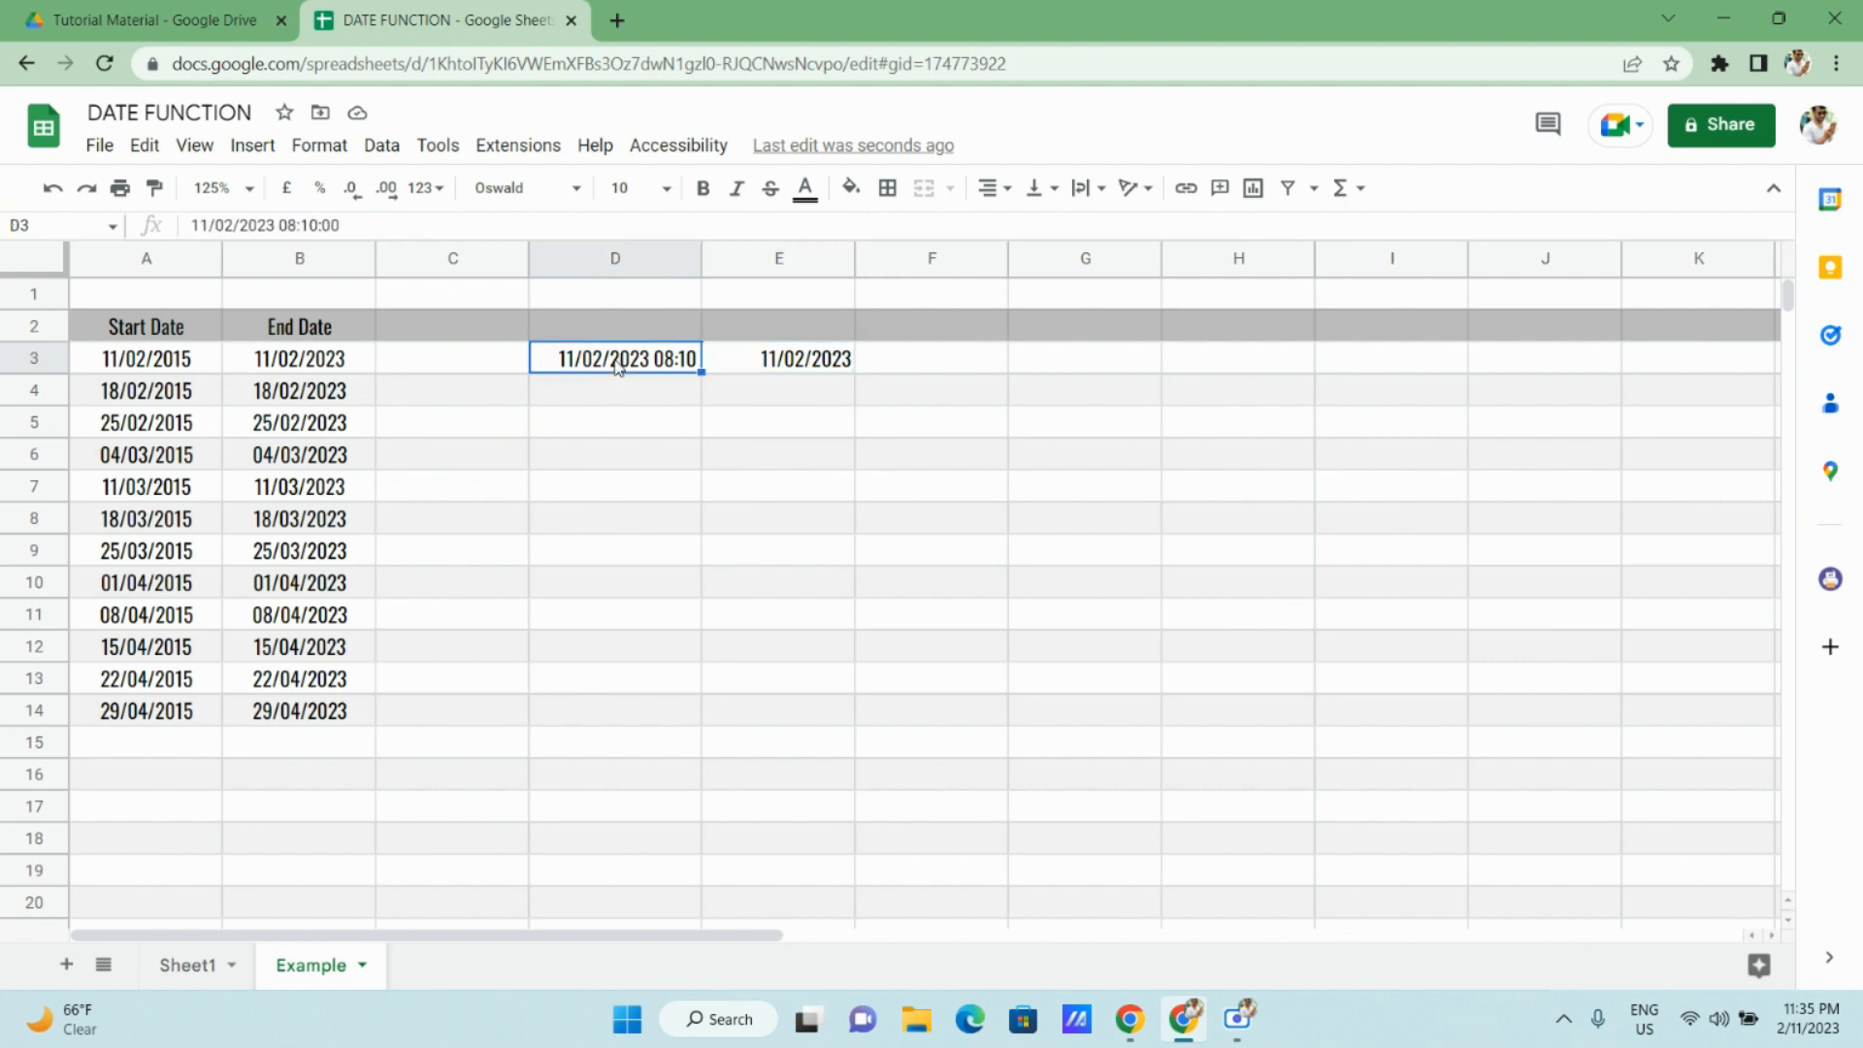
pyautogui.press('Down')
pyautogui.press('Up')
pyautogui.press('Up')
pyautogui.write('=now')
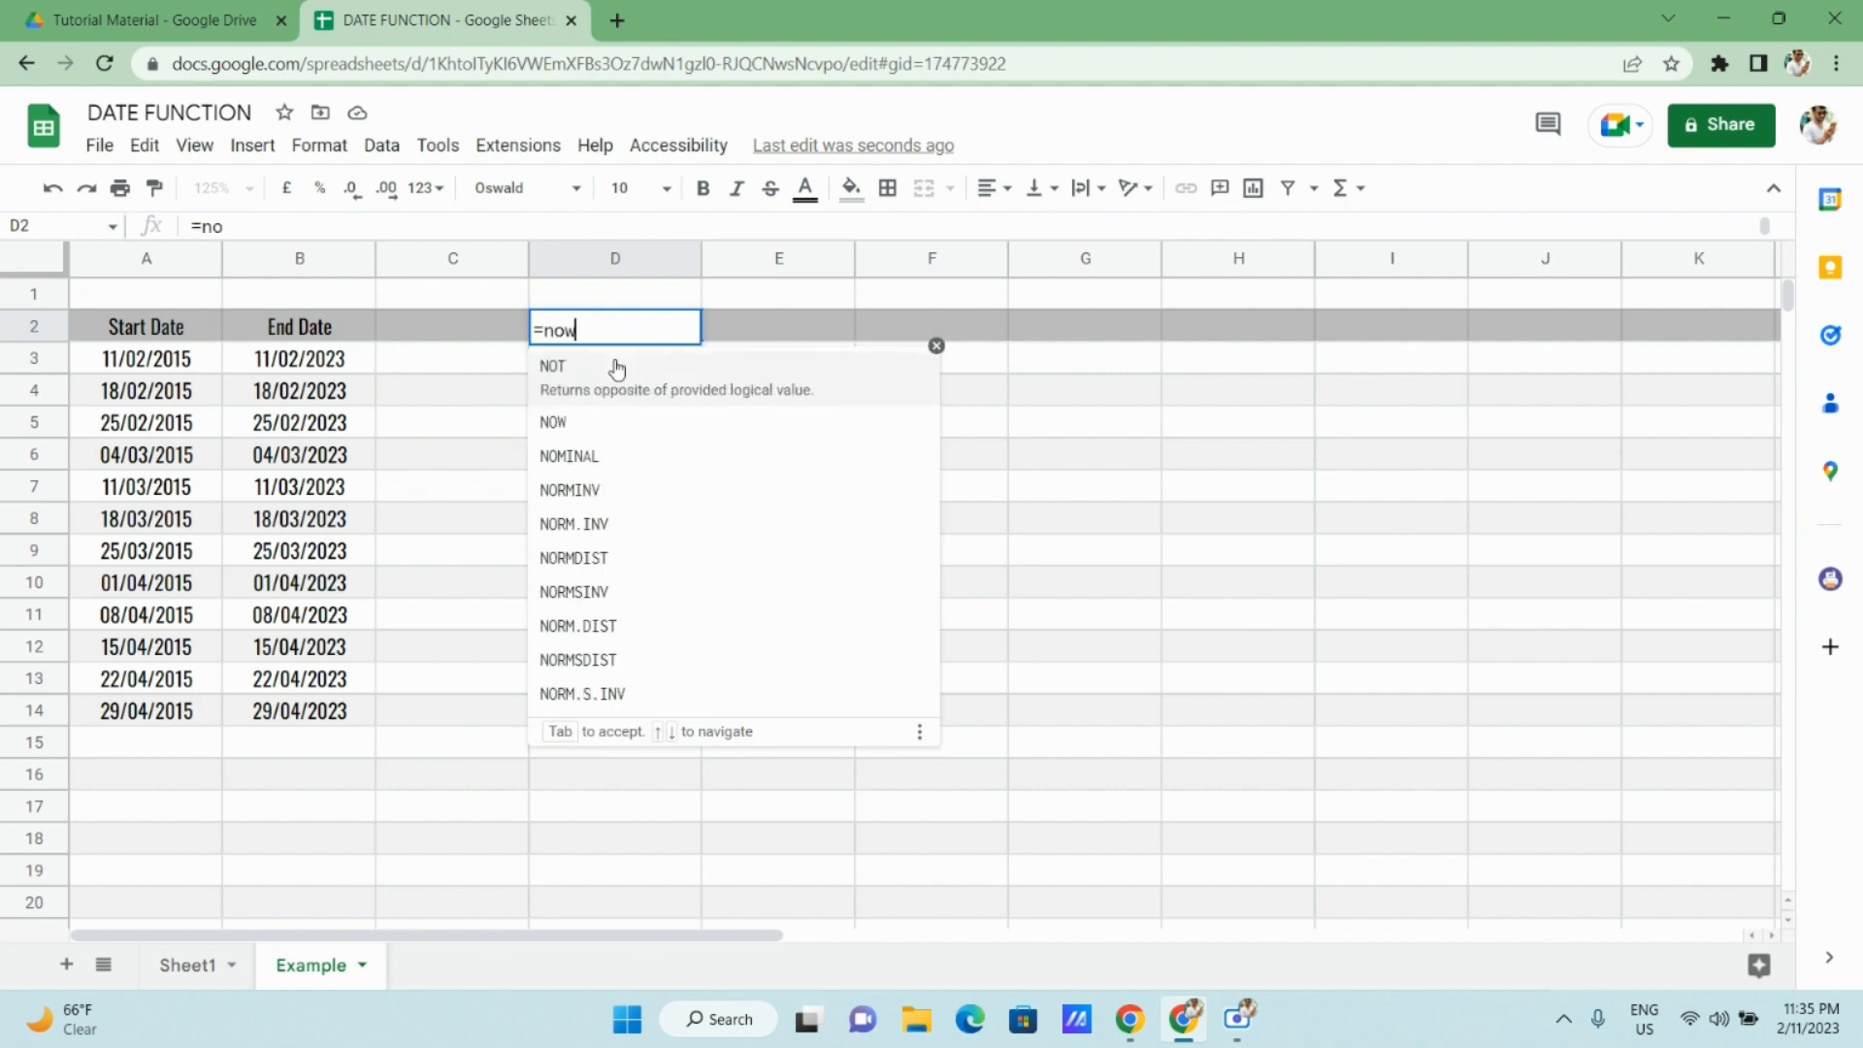
pyautogui.press('Tab')
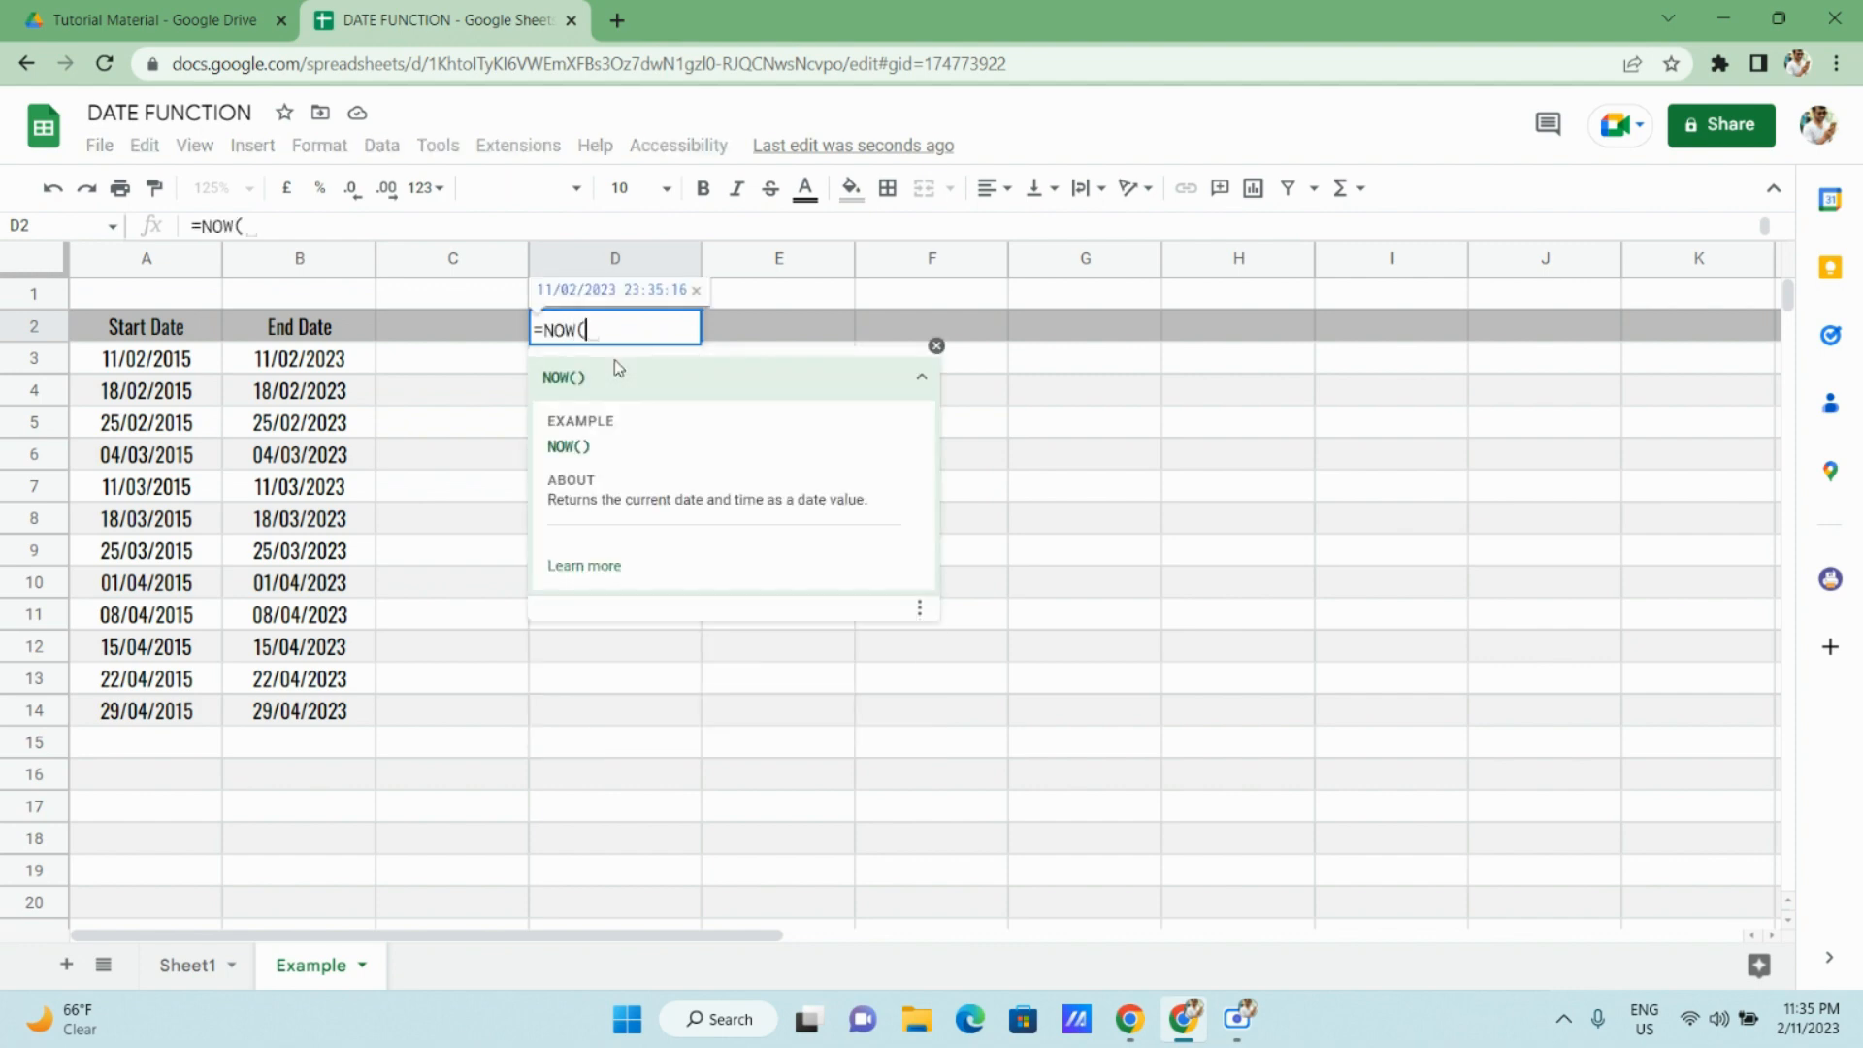
pyautogui.press('BackSpace')
pyautogui.press('BackSpace')
pyautogui.press('BackSpace')
pyautogui.press('BackSpace')
# Enter the formula =TODAY() in cell D2 and select the range D2:E3.
pyautogui.write('toda')
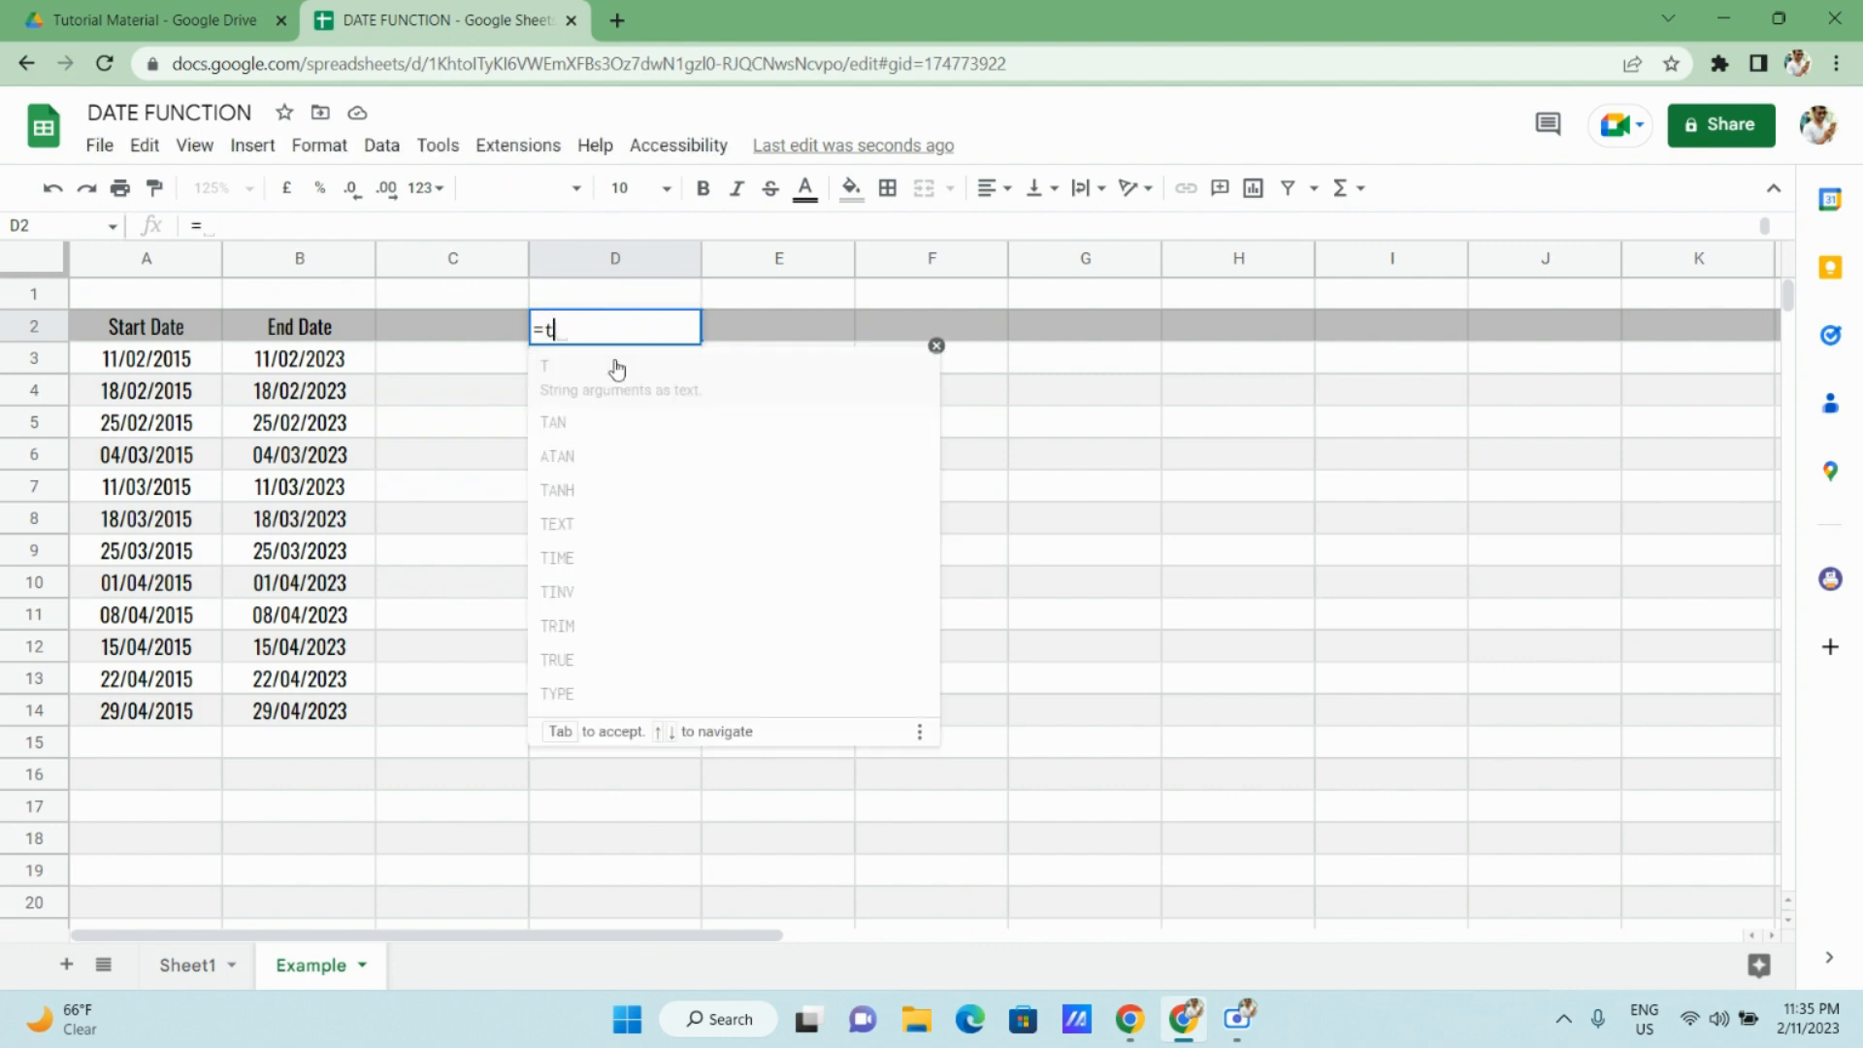
pyautogui.press('Tab')
pyautogui.write(')')
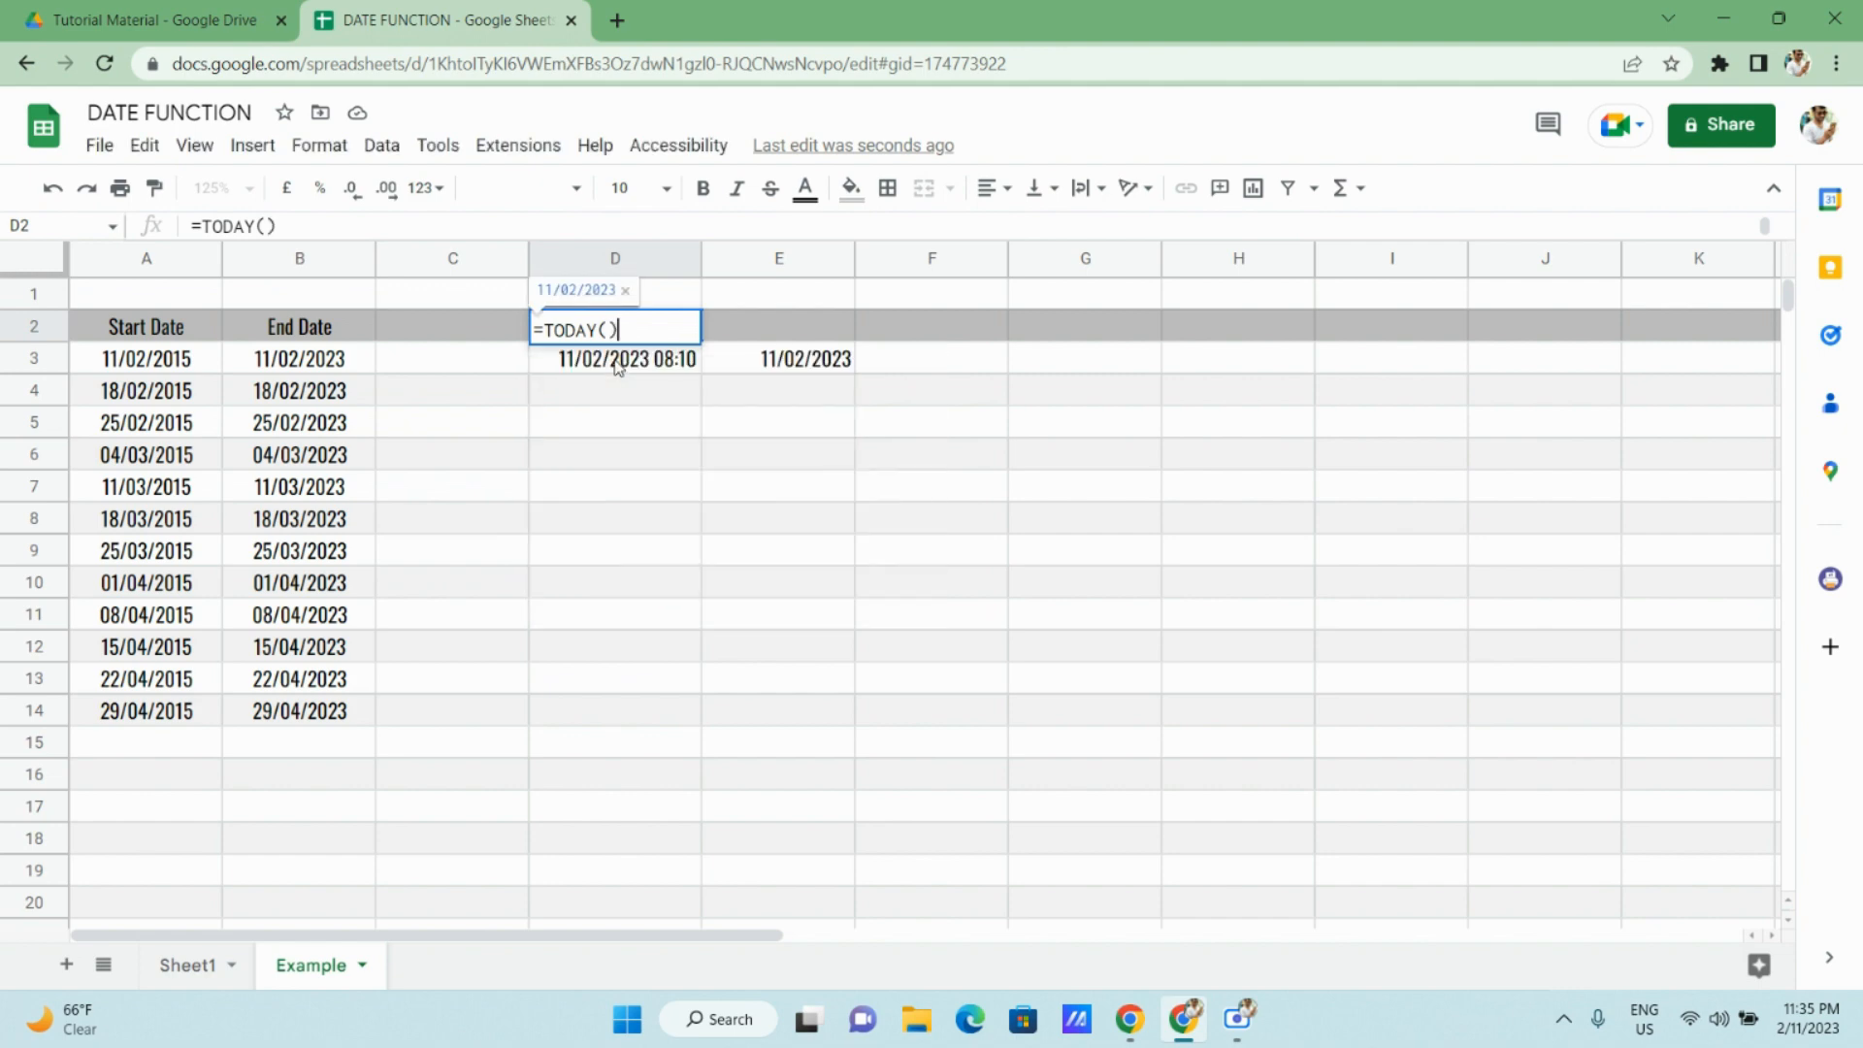
pyautogui.press('Return')
pyautogui.hotkey('shift', 'Down')
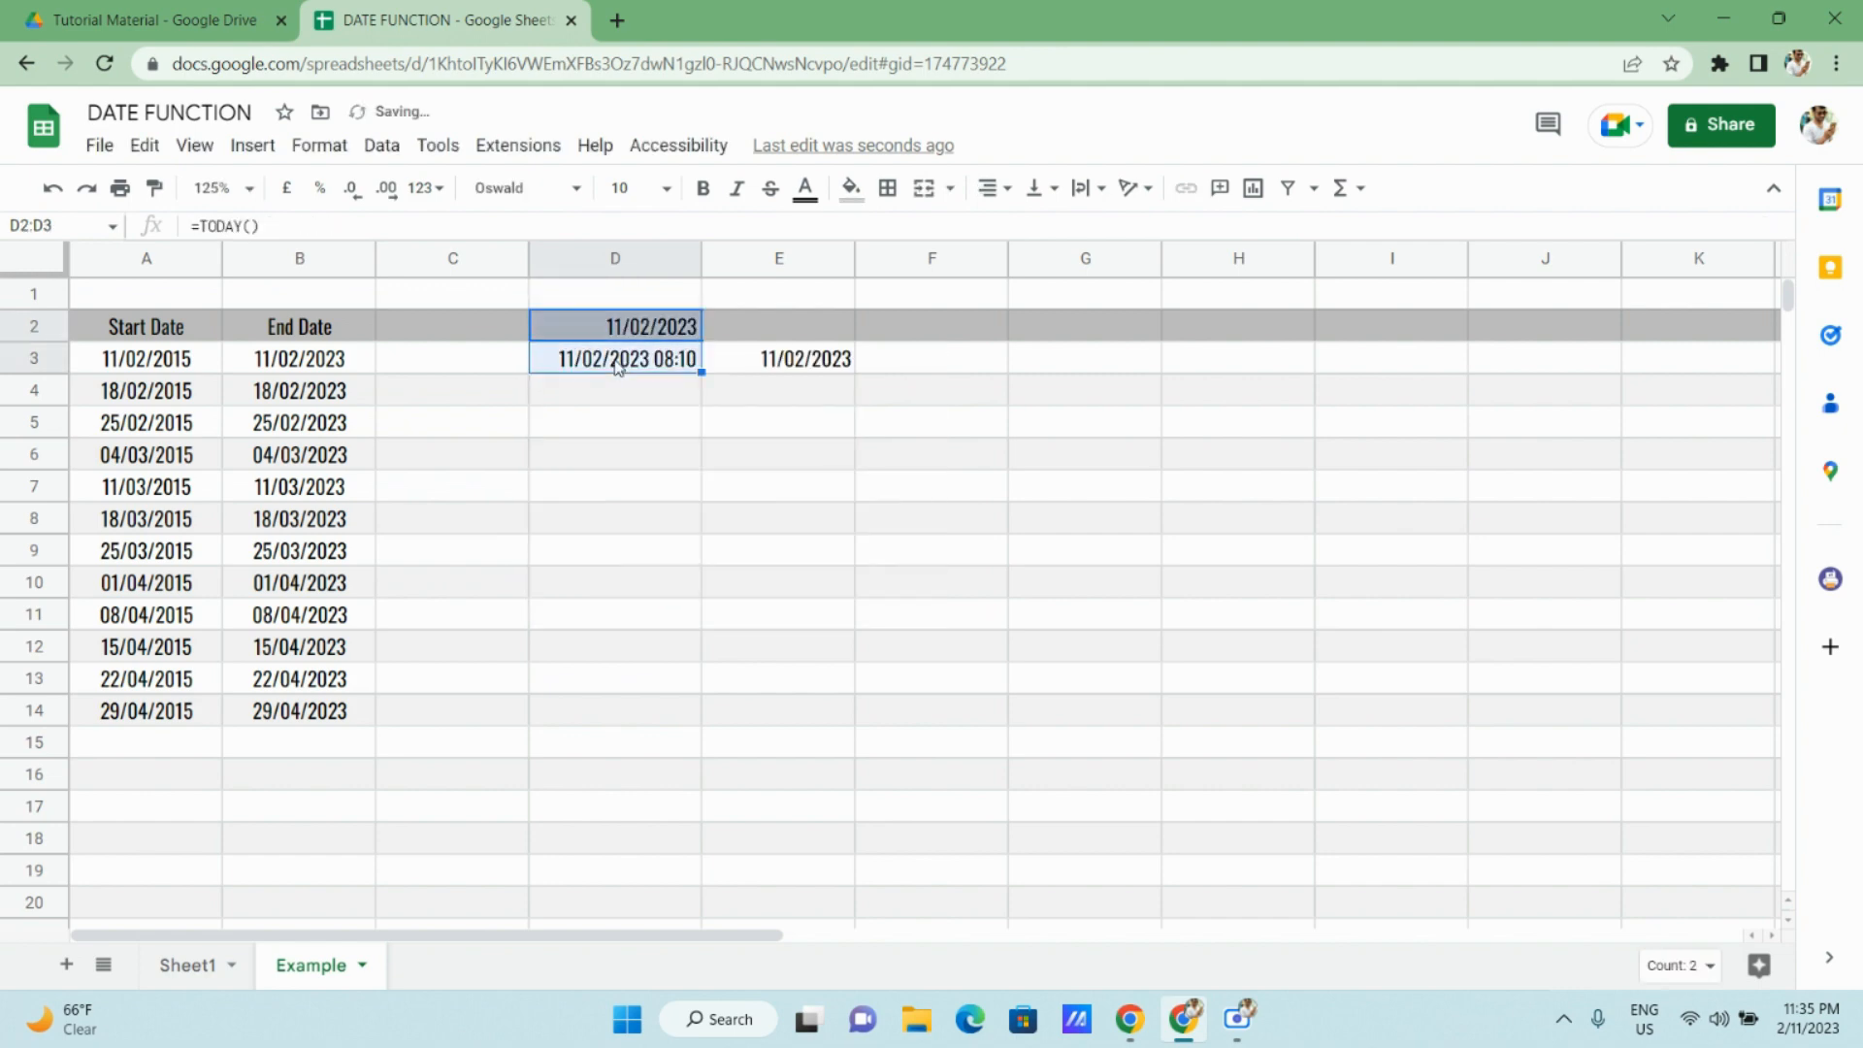
pyautogui.hotkey('shift', 'Right')
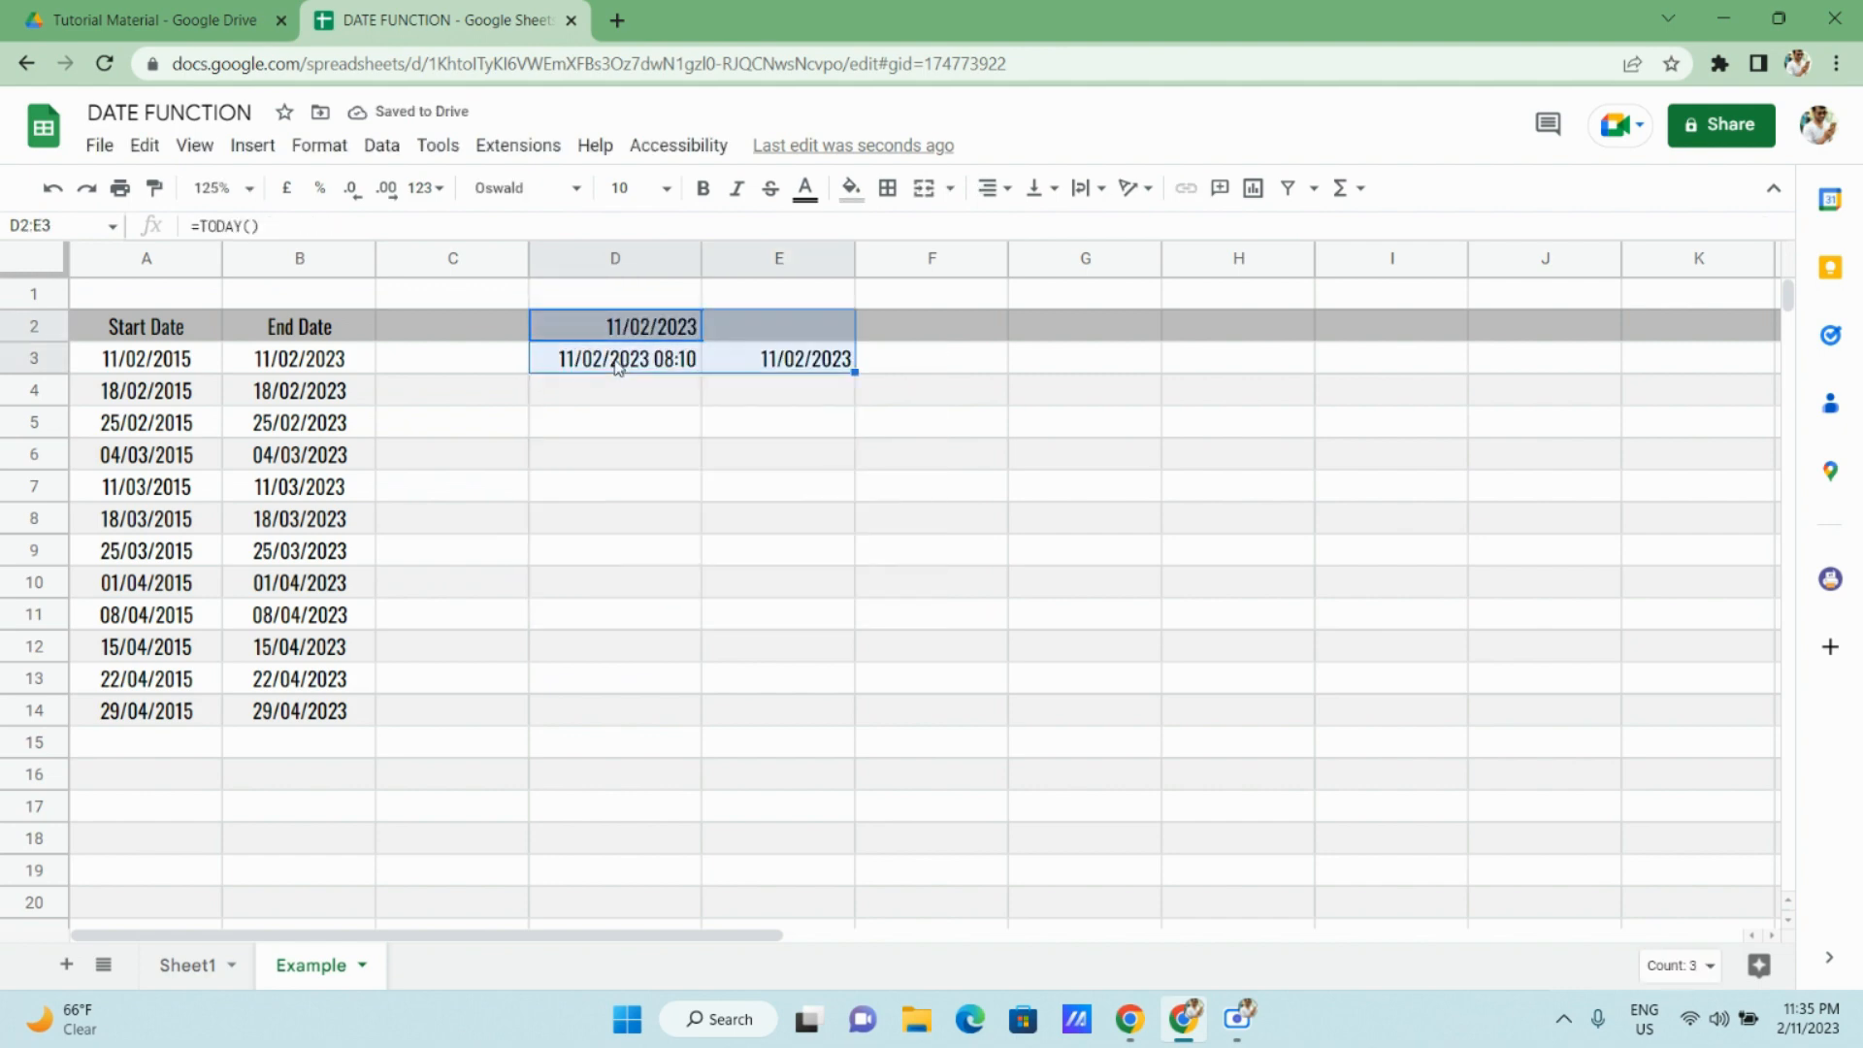
# Make the function names Now(), Today and Date in A2:A4 of Sheet1 bold.
pyautogui.click(195, 967)
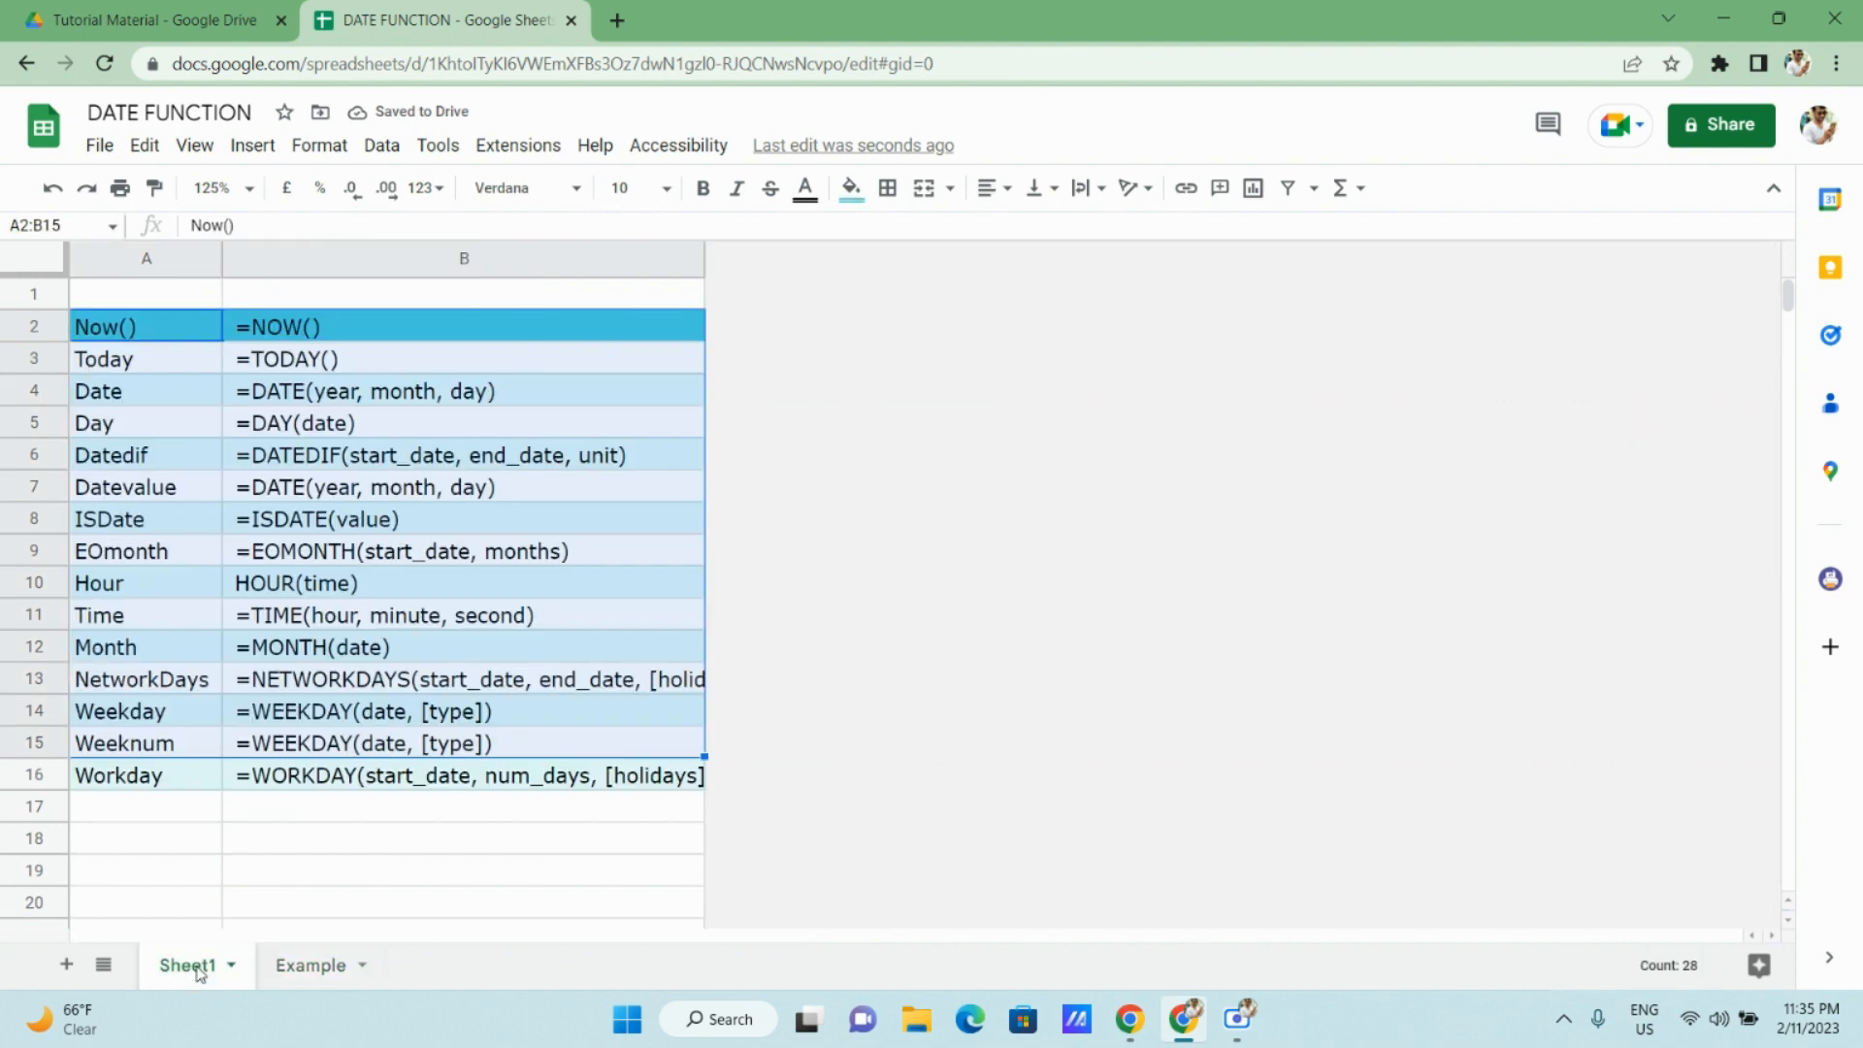
pyautogui.click(108, 339)
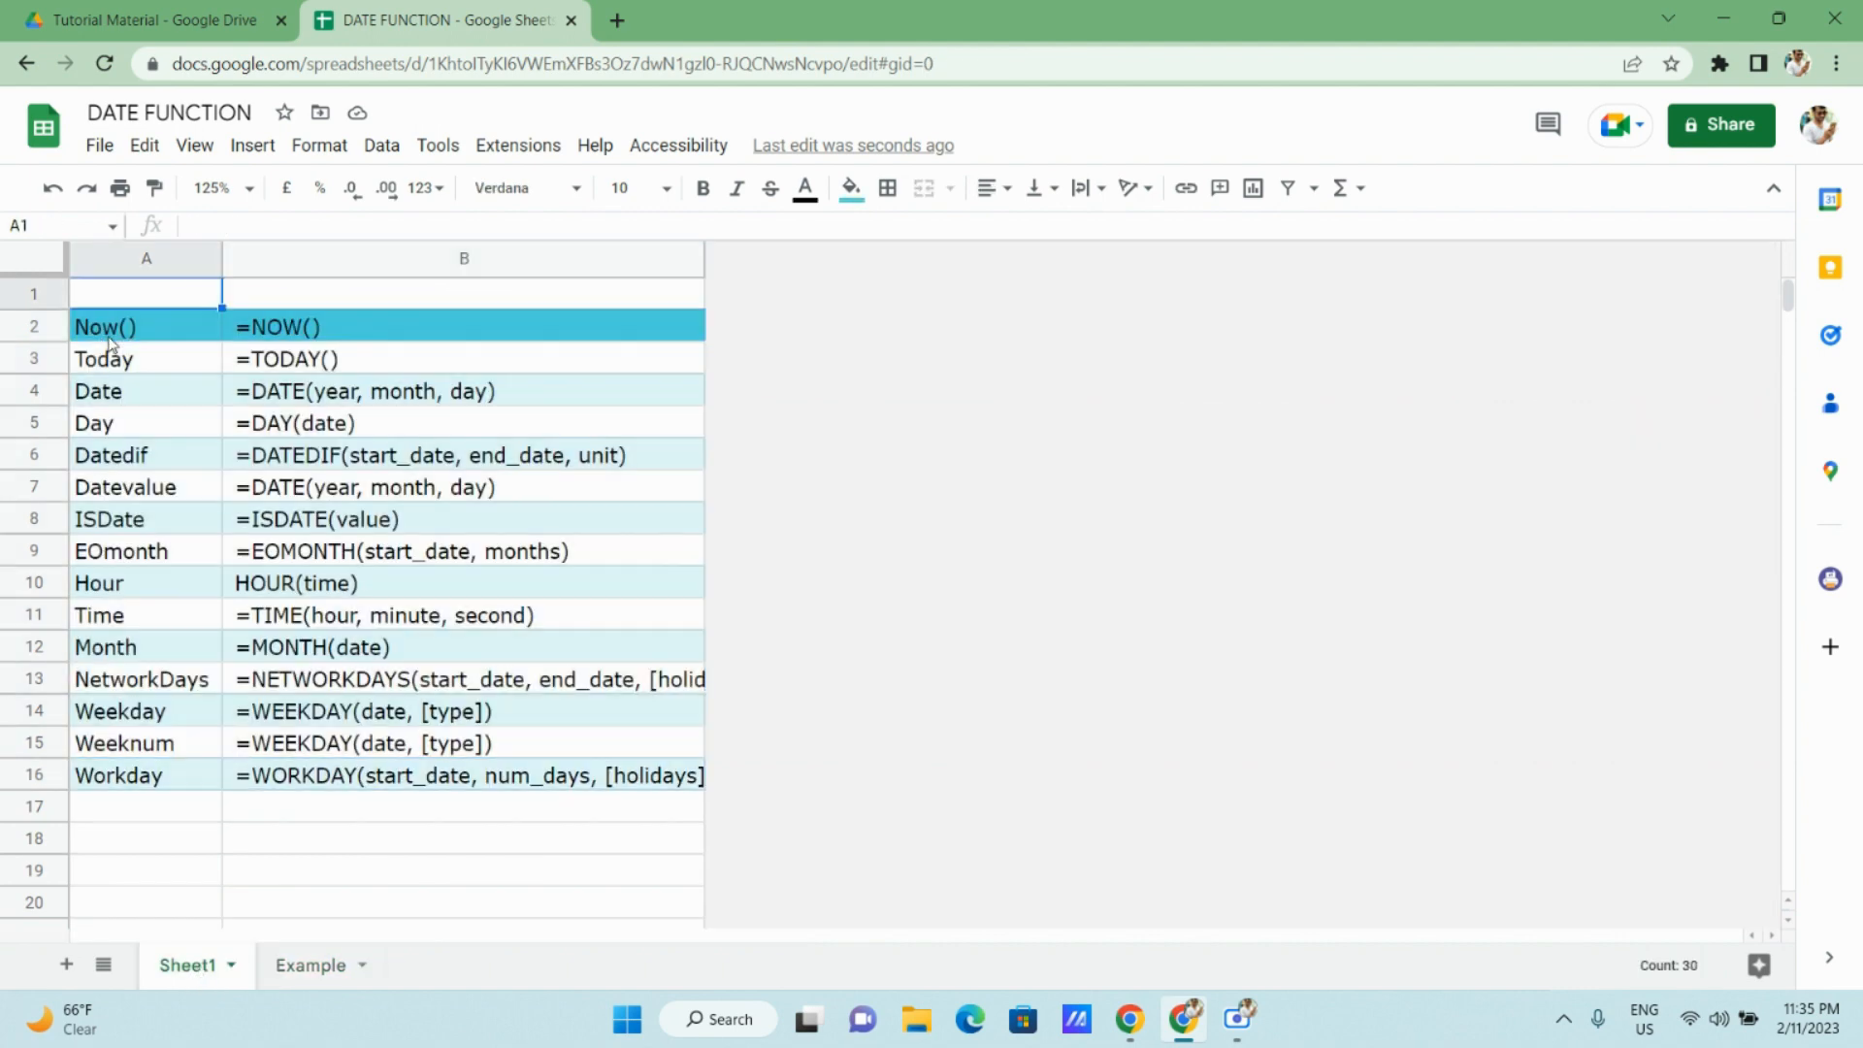
pyautogui.hotkey('shift', 'Down')
pyautogui.hotkey('shift', 'Down')
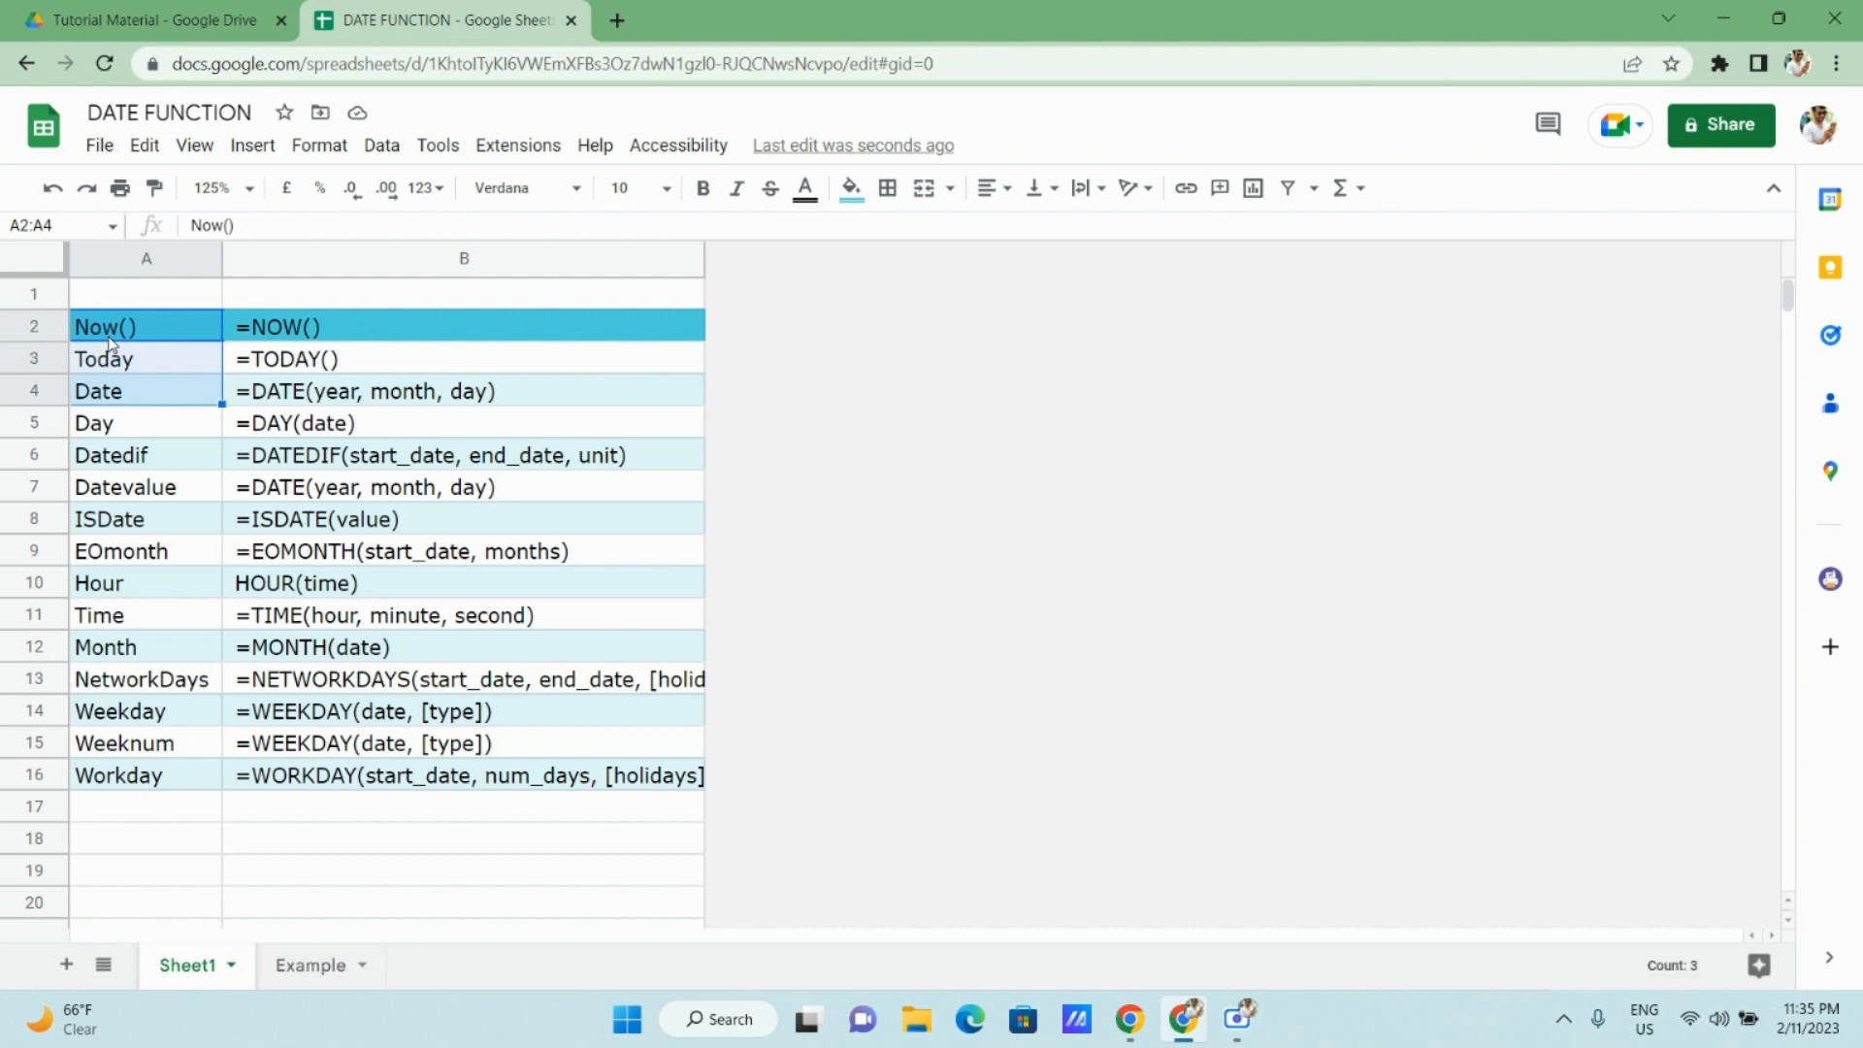
pyautogui.hotkey('ctrl', 'b')
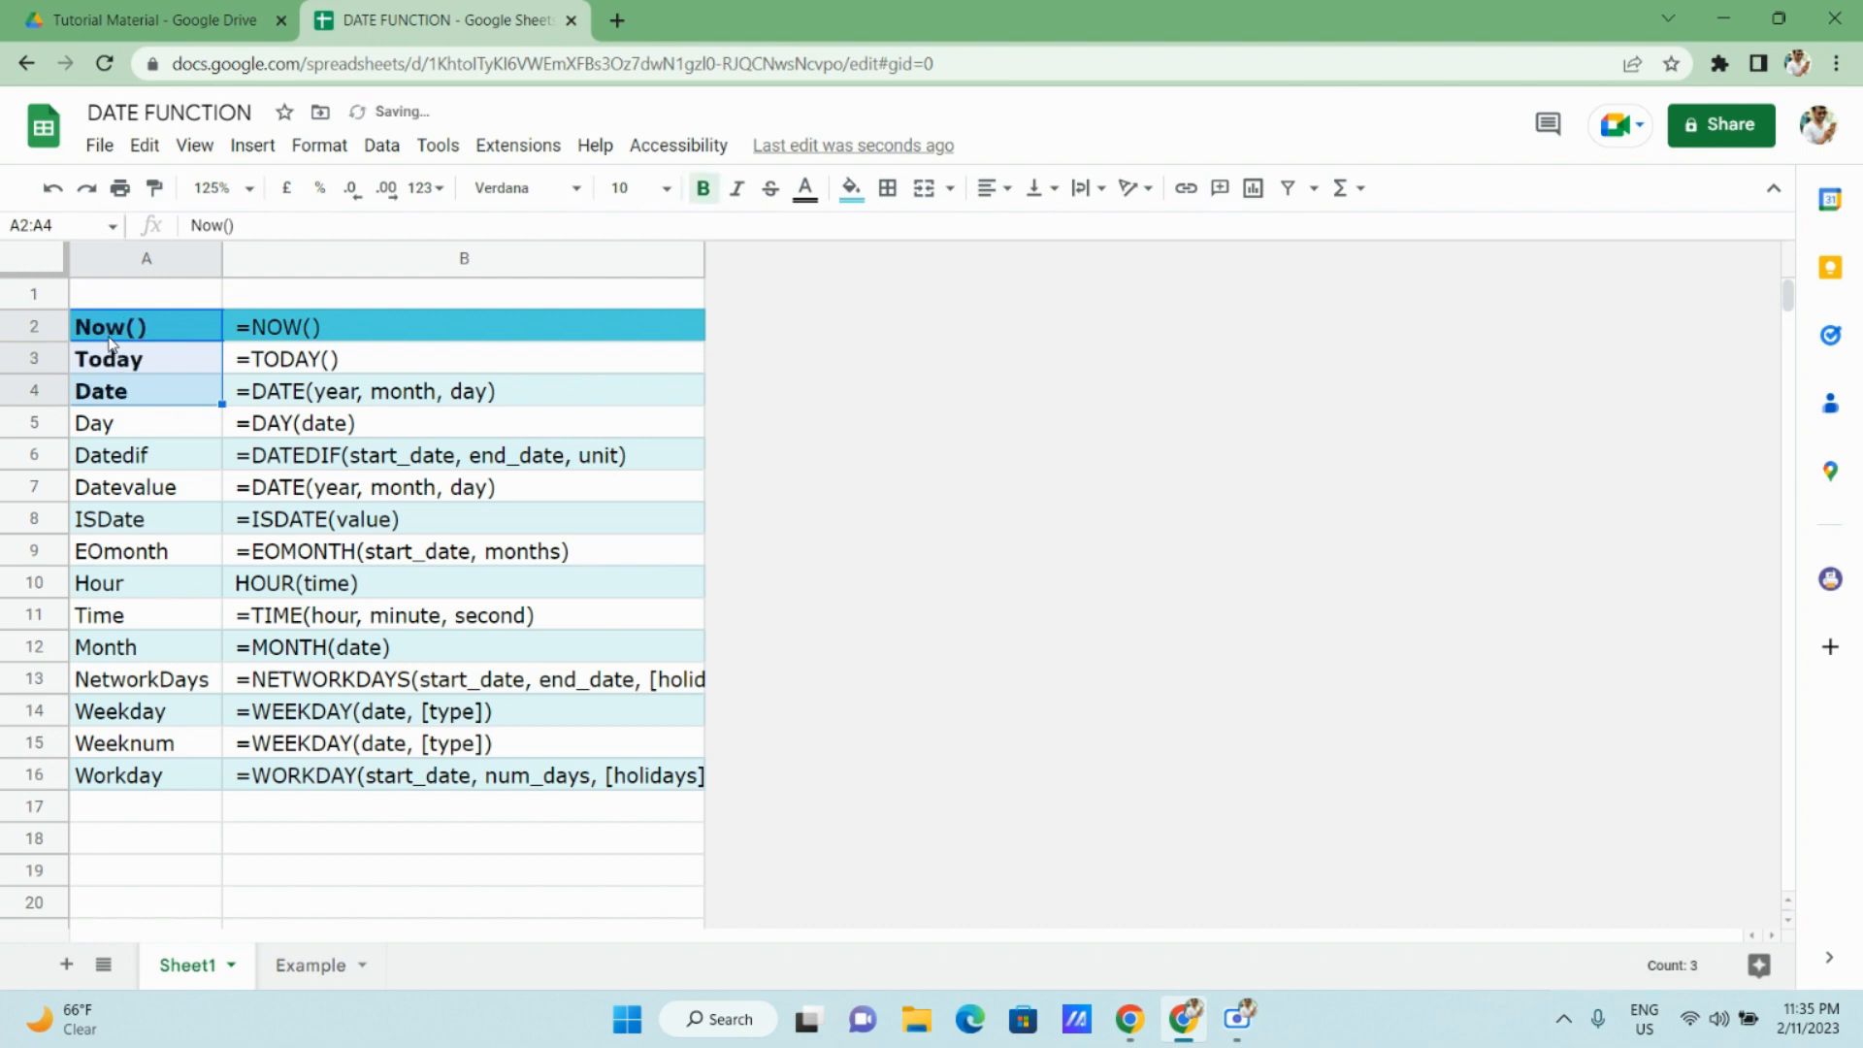
pyautogui.click(122, 431)
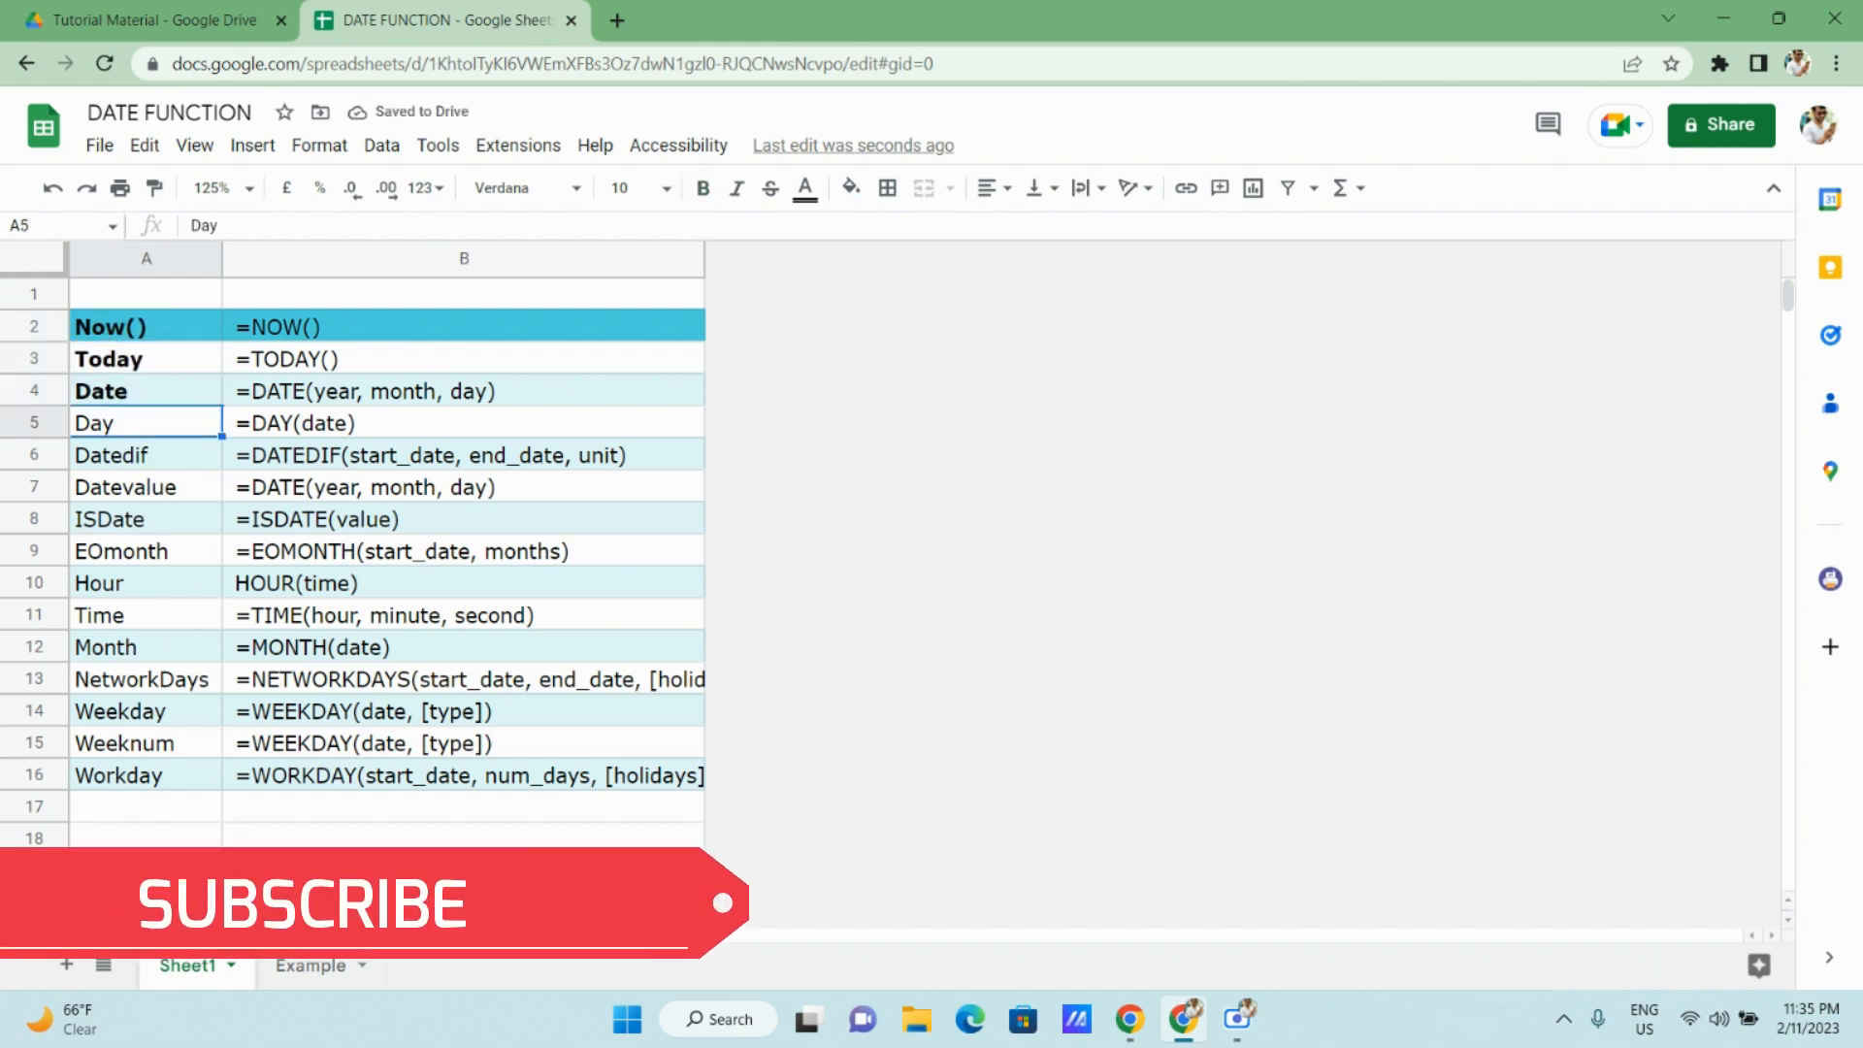
# Clear the sample date formulas from the range D2:E4 on the Example sheet.
pyautogui.click(323, 966)
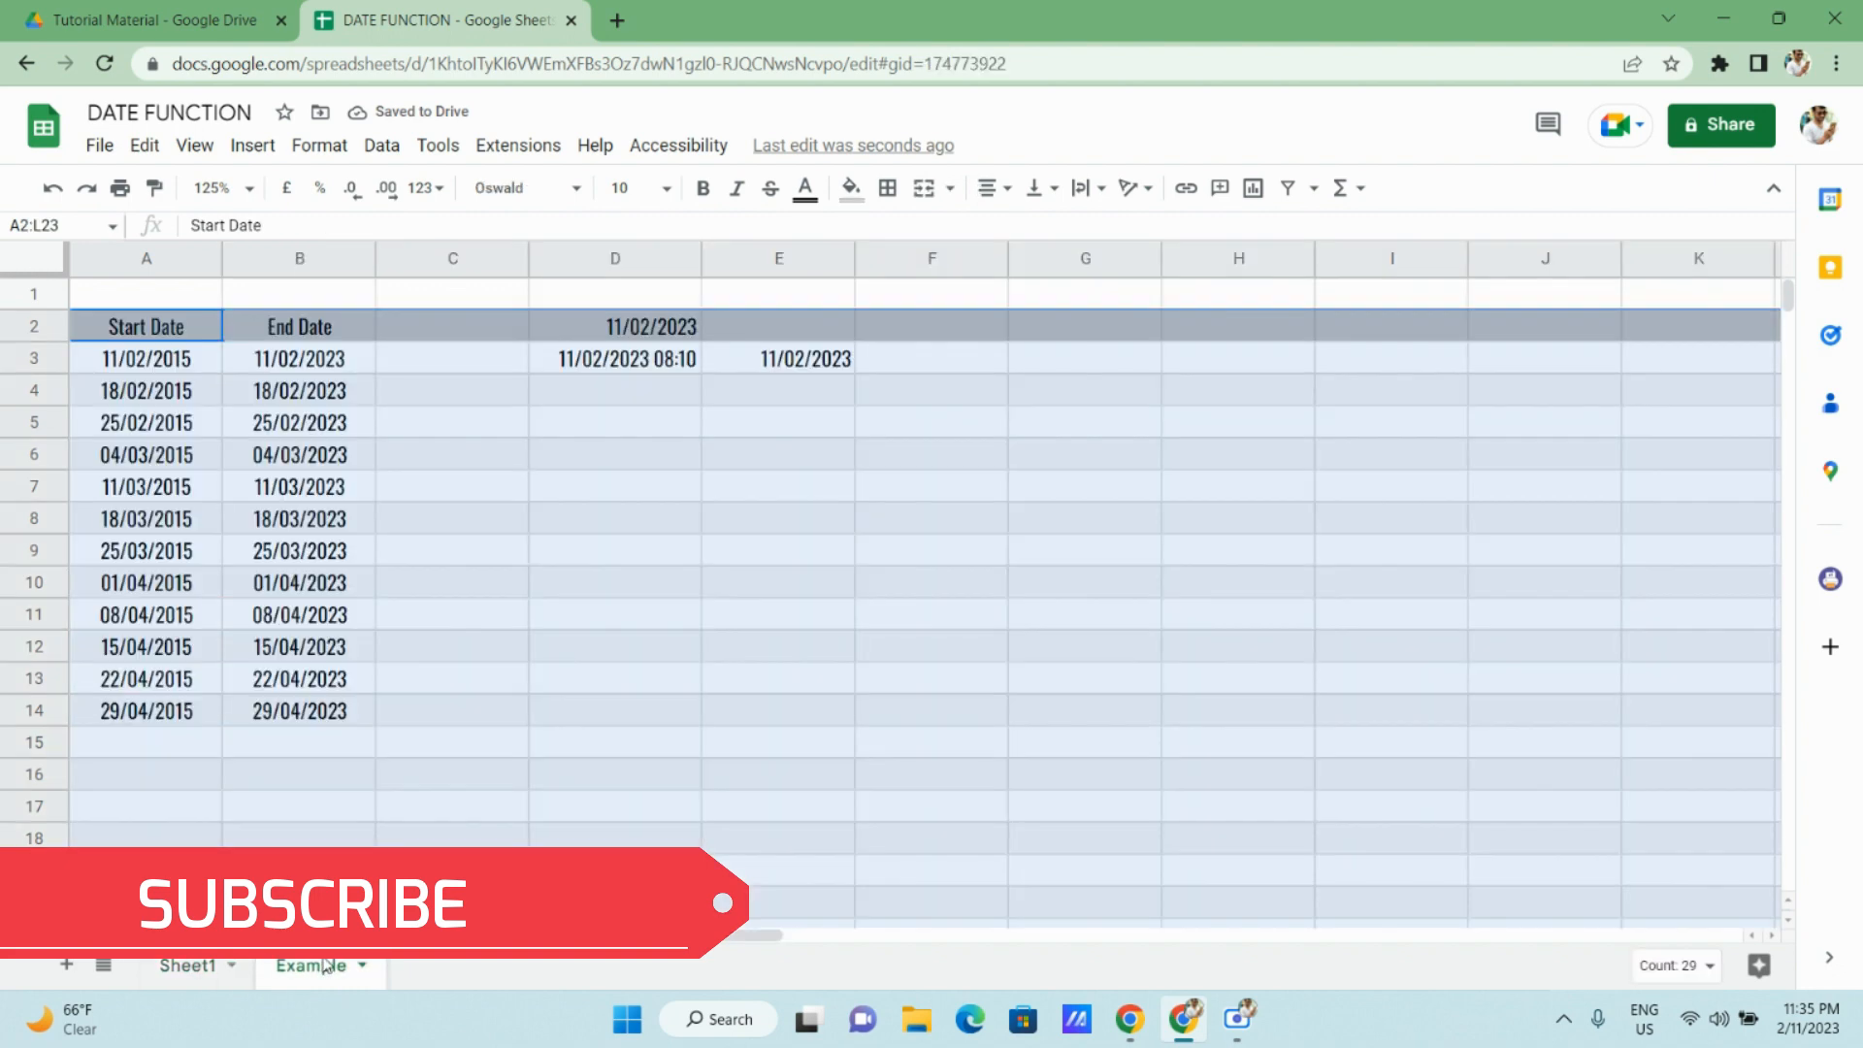
pyautogui.moveTo(641, 326); pyautogui.dragTo(797, 414)
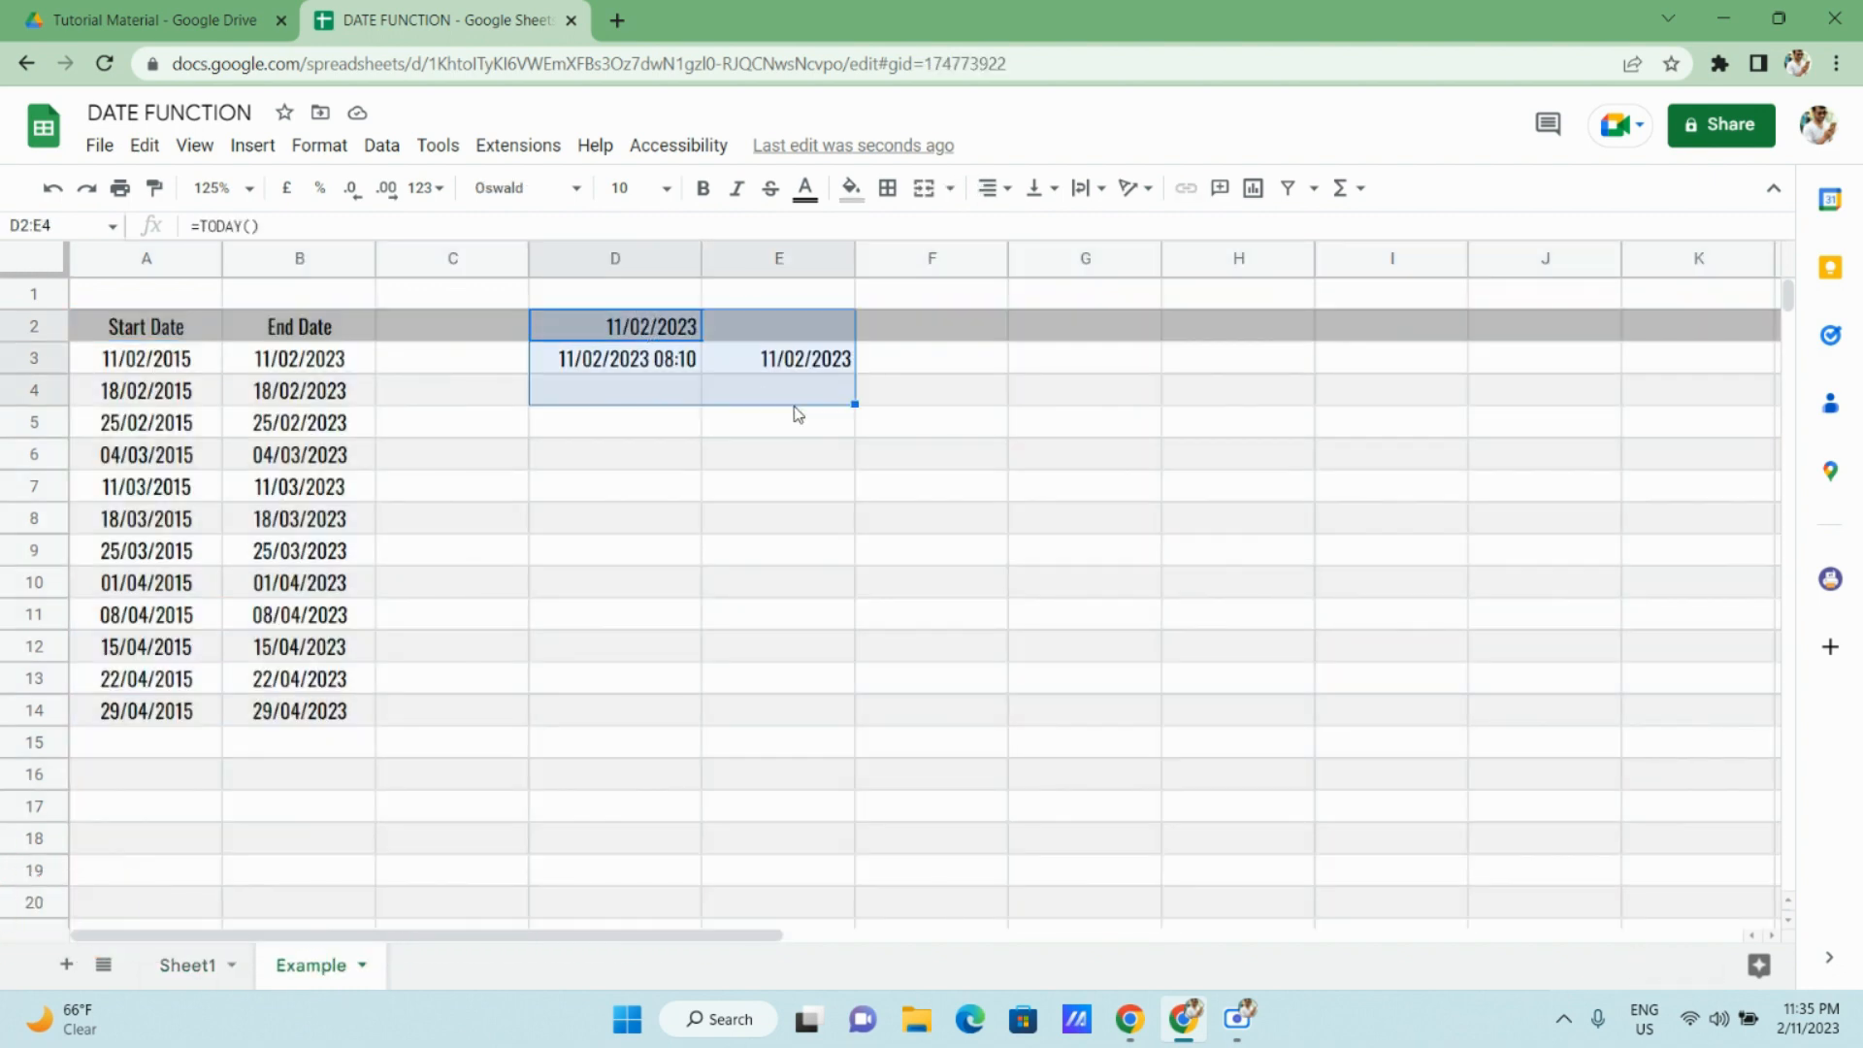
pyautogui.press('Delete')
# Enter the column heading DAY in cell C2.
pyautogui.press('Left')
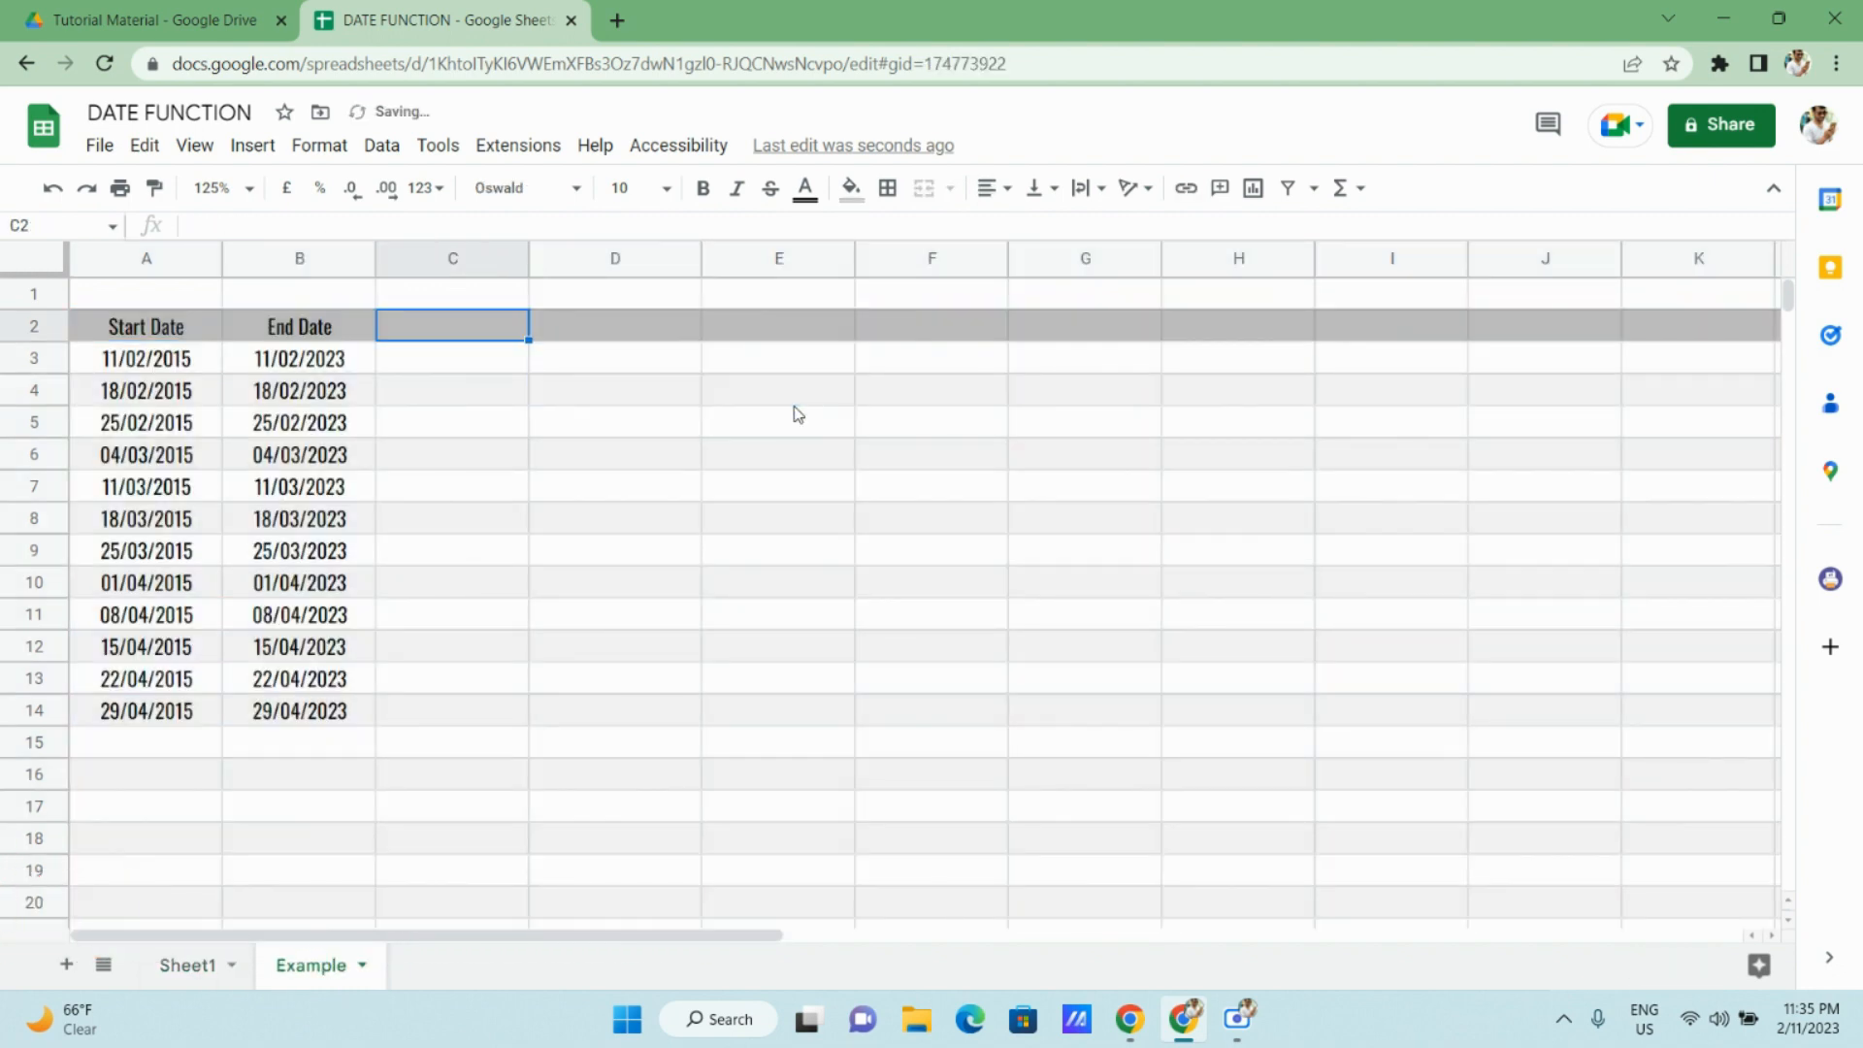
pyautogui.write('day')
pyautogui.press('BackSpace')
pyautogui.press('BackSpace')
pyautogui.press('BackSpace')
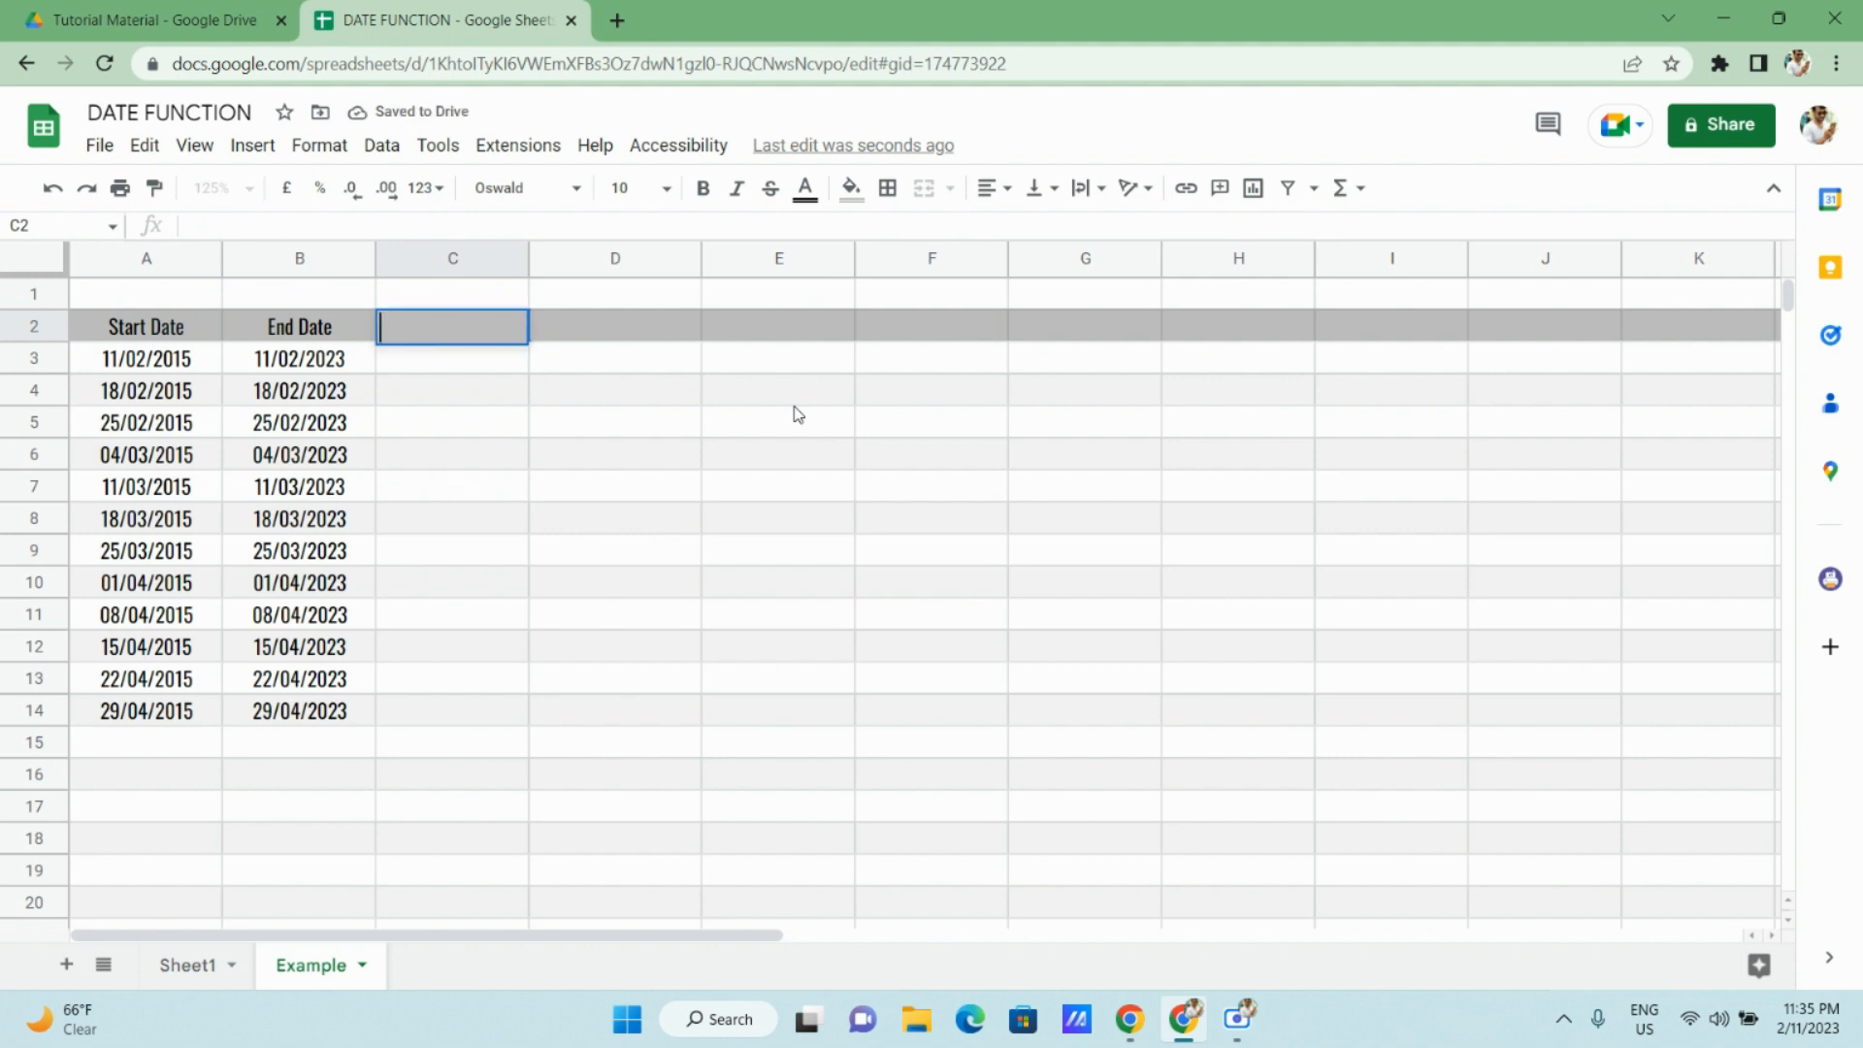
pyautogui.write('DAY')
pyautogui.press('Return')
# Enter the formula =DAY(B3) in cell C3.
pyautogui.write('=DA')
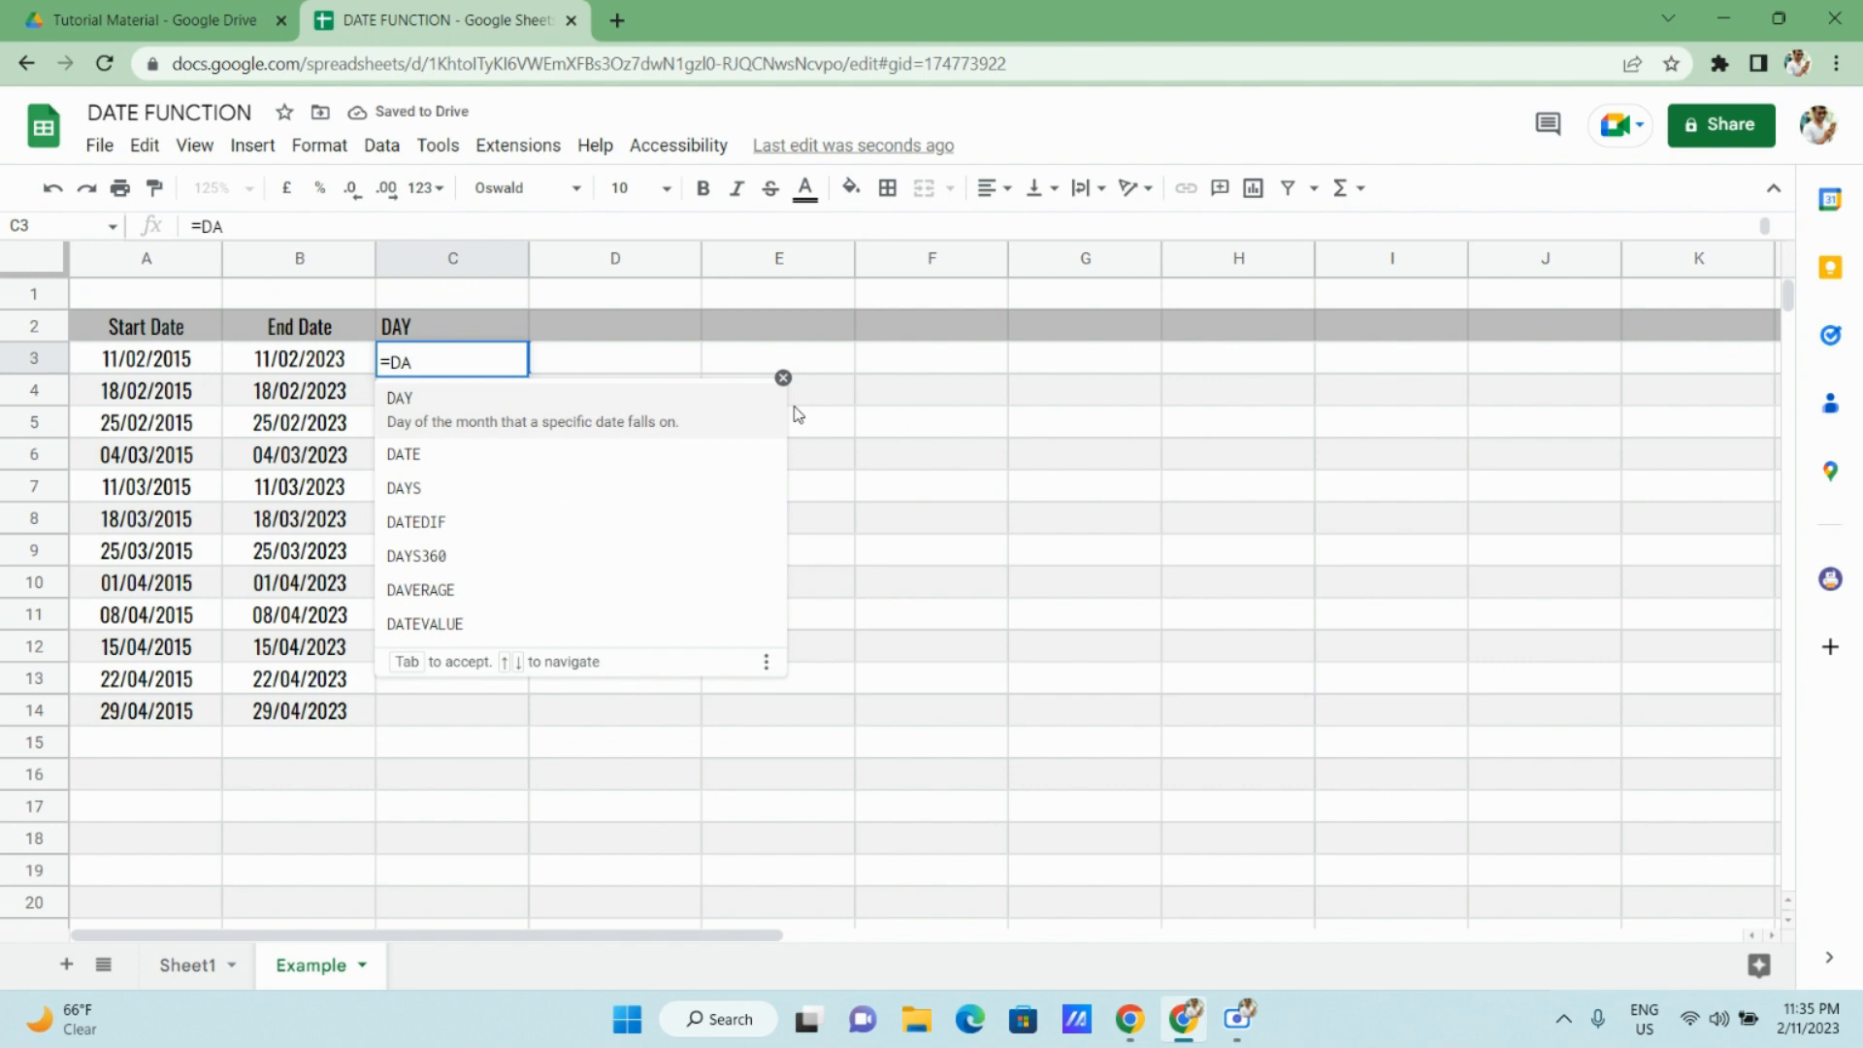
pyautogui.press('Tab')
pyautogui.write('B3')
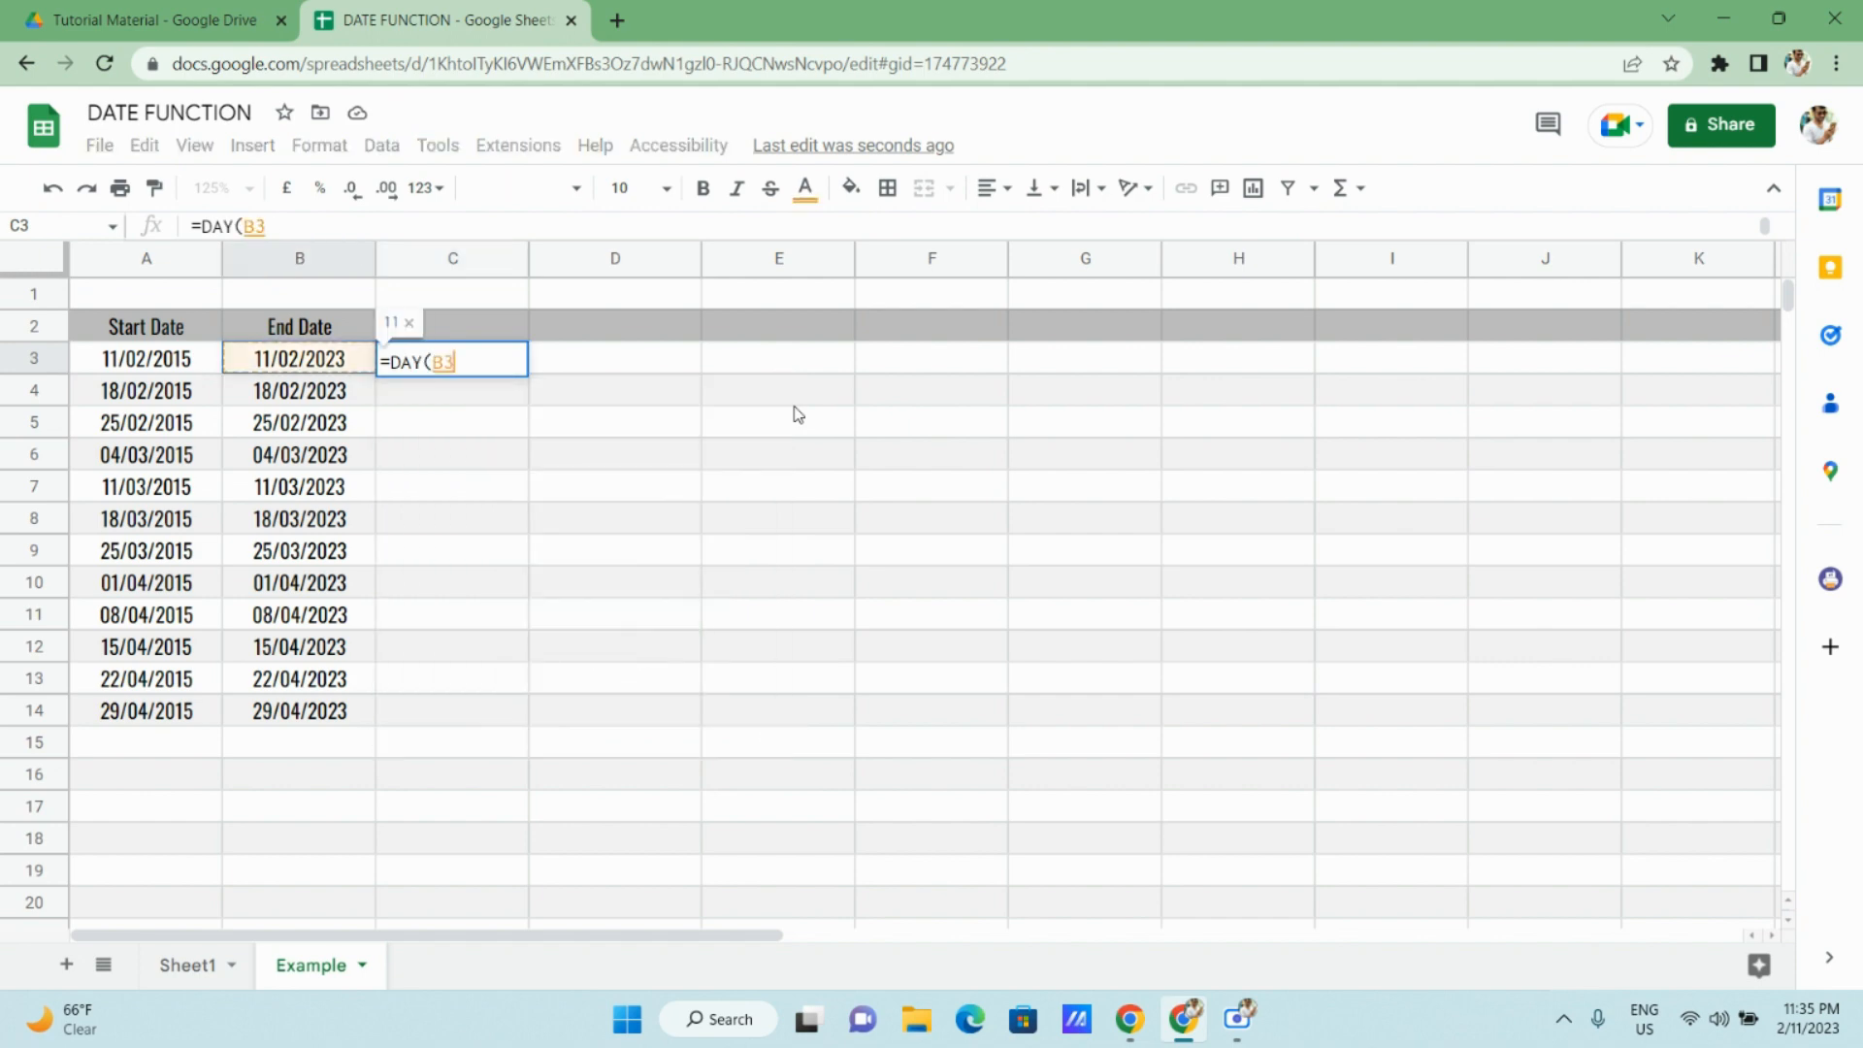
pyautogui.press('Return')
# Fill the DAY formula from C3 down through C14.
pyautogui.press('Up')
pyautogui.hotkey('shift', 'Down')
pyautogui.hotkey('shift', 'Down')
pyautogui.hotkey('shift', 'Down')
pyautogui.hotkey('shift', 'Down')
pyautogui.hotkey('shift', 'Down')
pyautogui.hotkey('shift', 'Down')
pyautogui.hotkey('shift', 'Down')
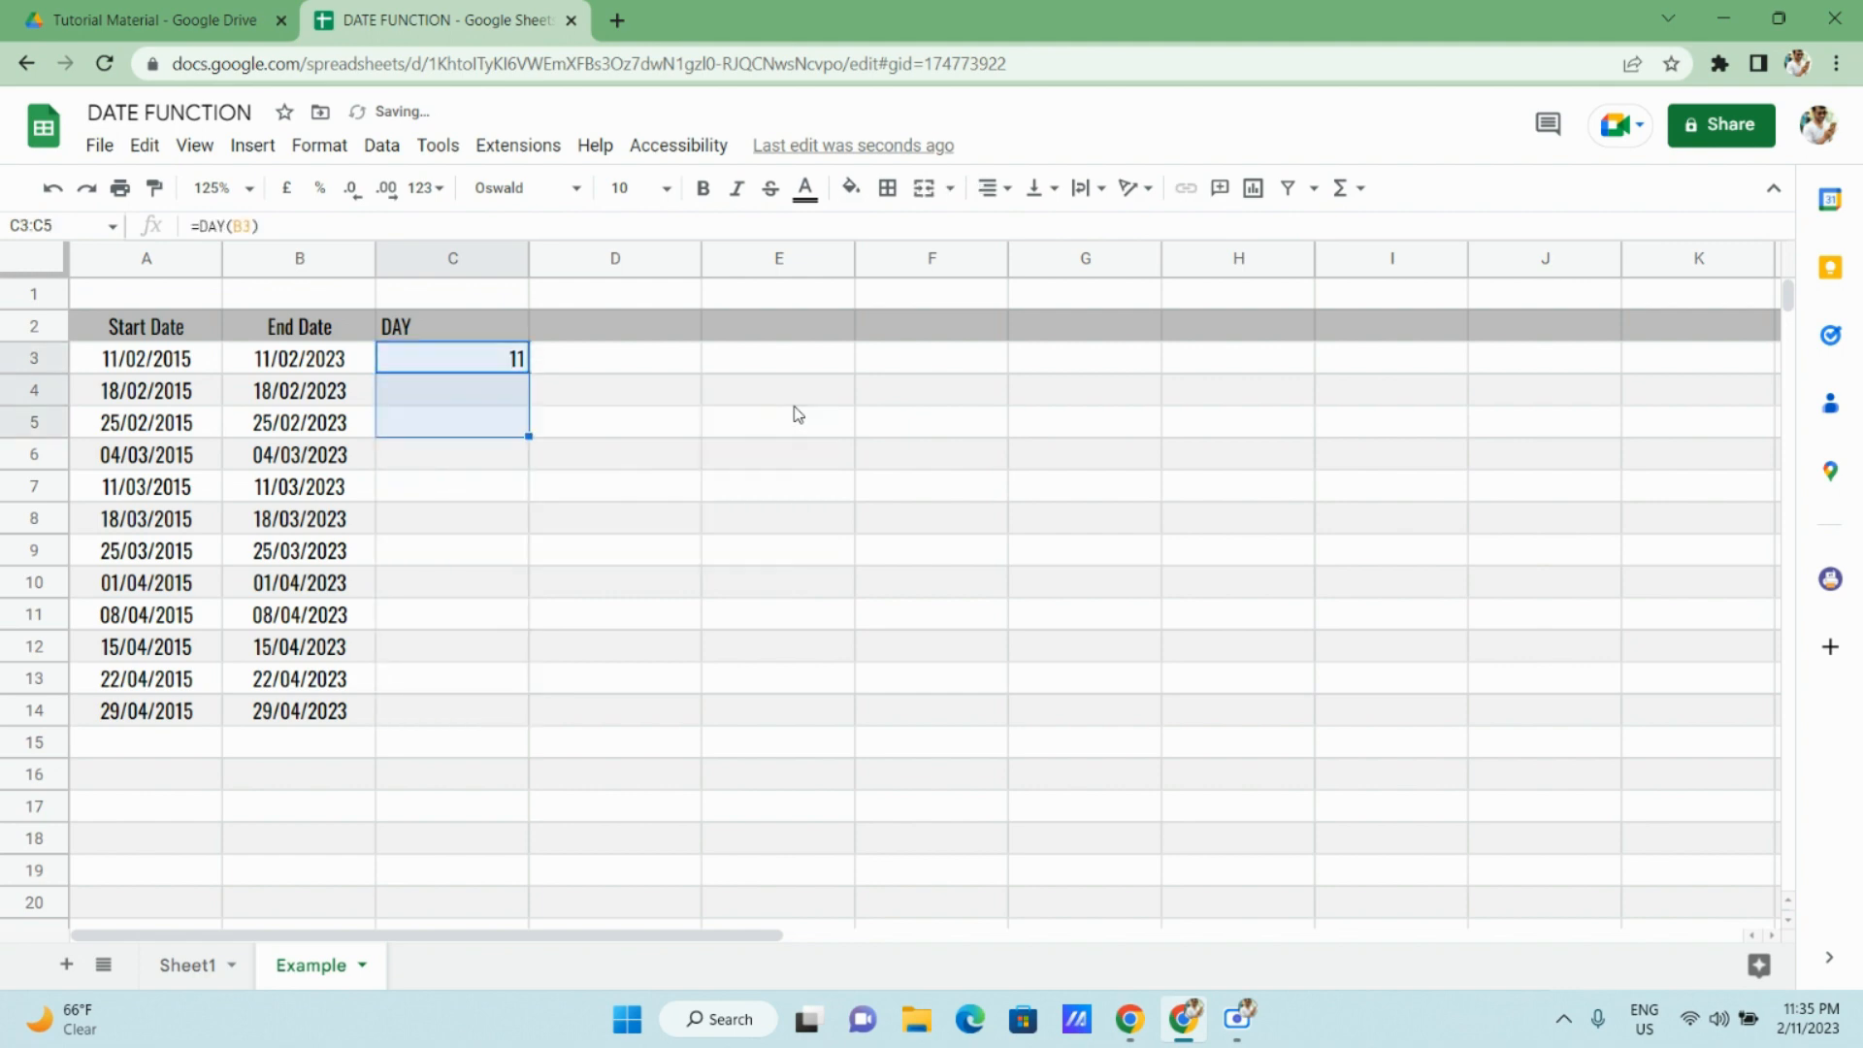
pyautogui.hotkey('shift', 'Down')
pyautogui.hotkey('shift', 'Down')
pyautogui.hotkey('shift', 'Down')
pyautogui.hotkey('shift', 'Down')
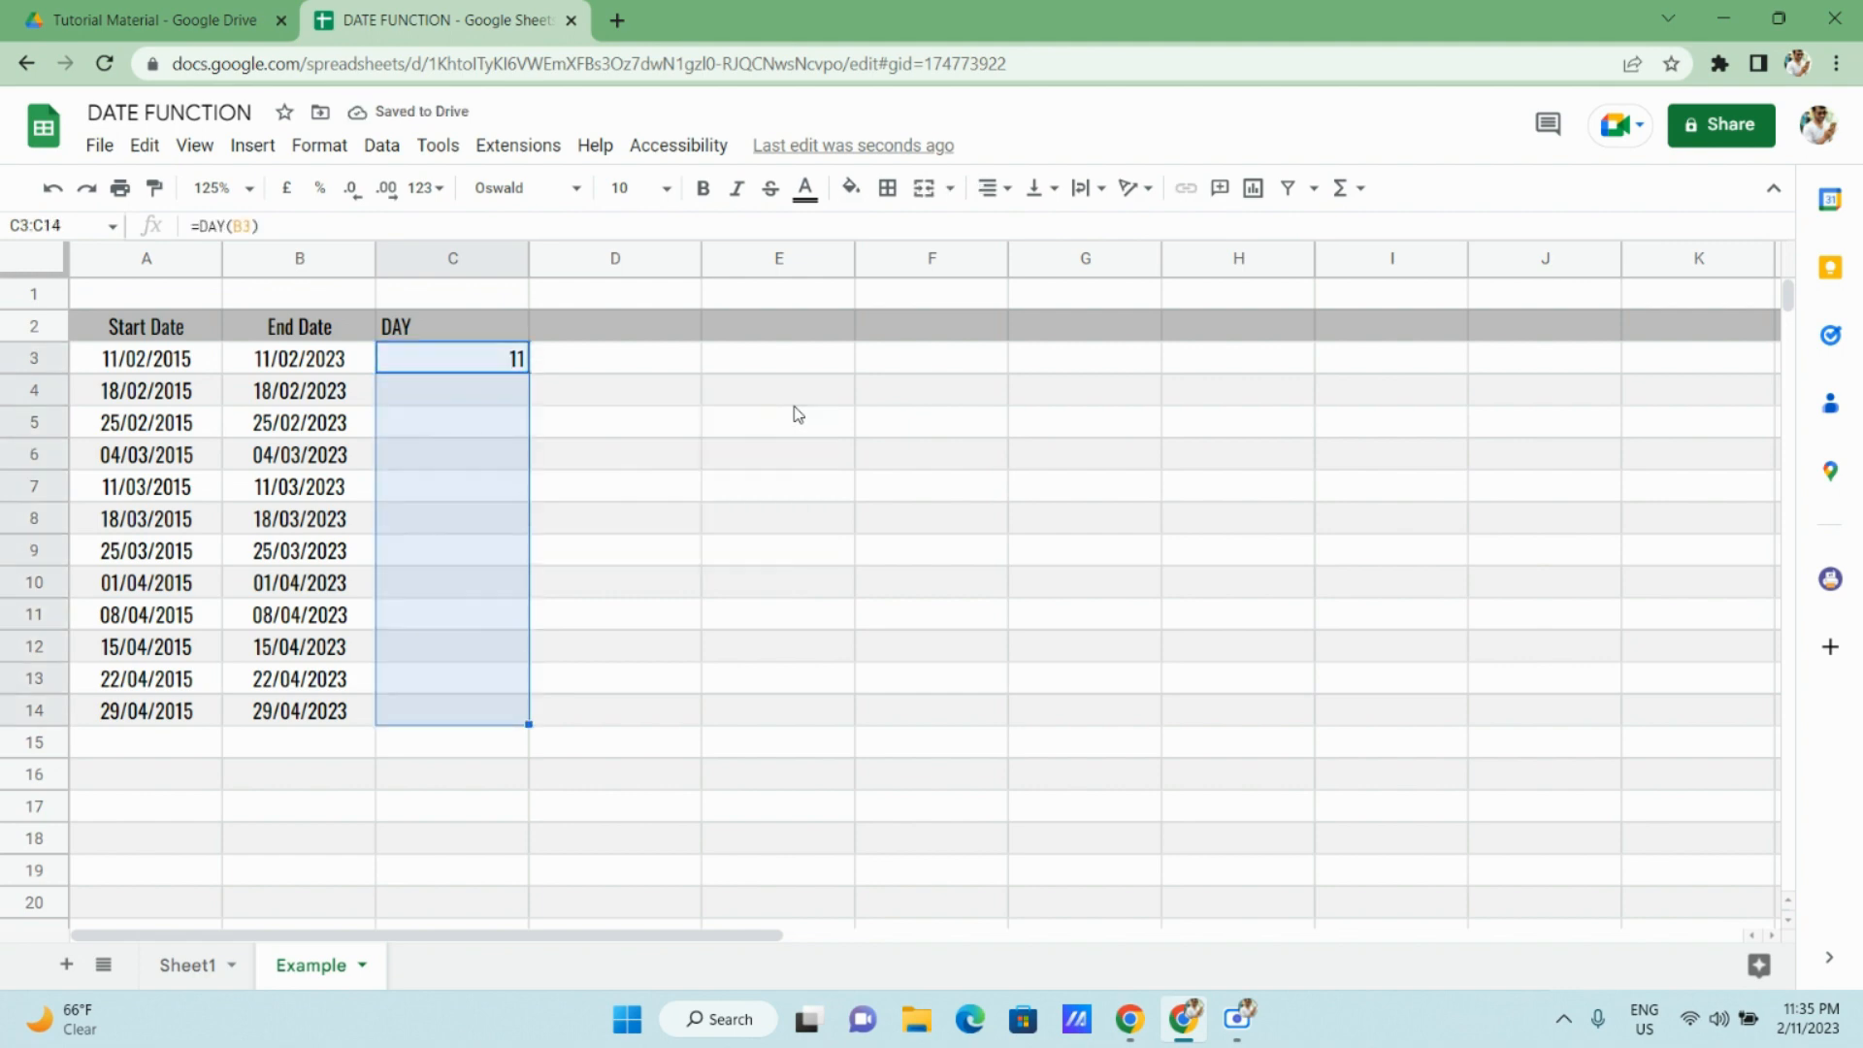
pyautogui.hotkey('ctrl', 'd')
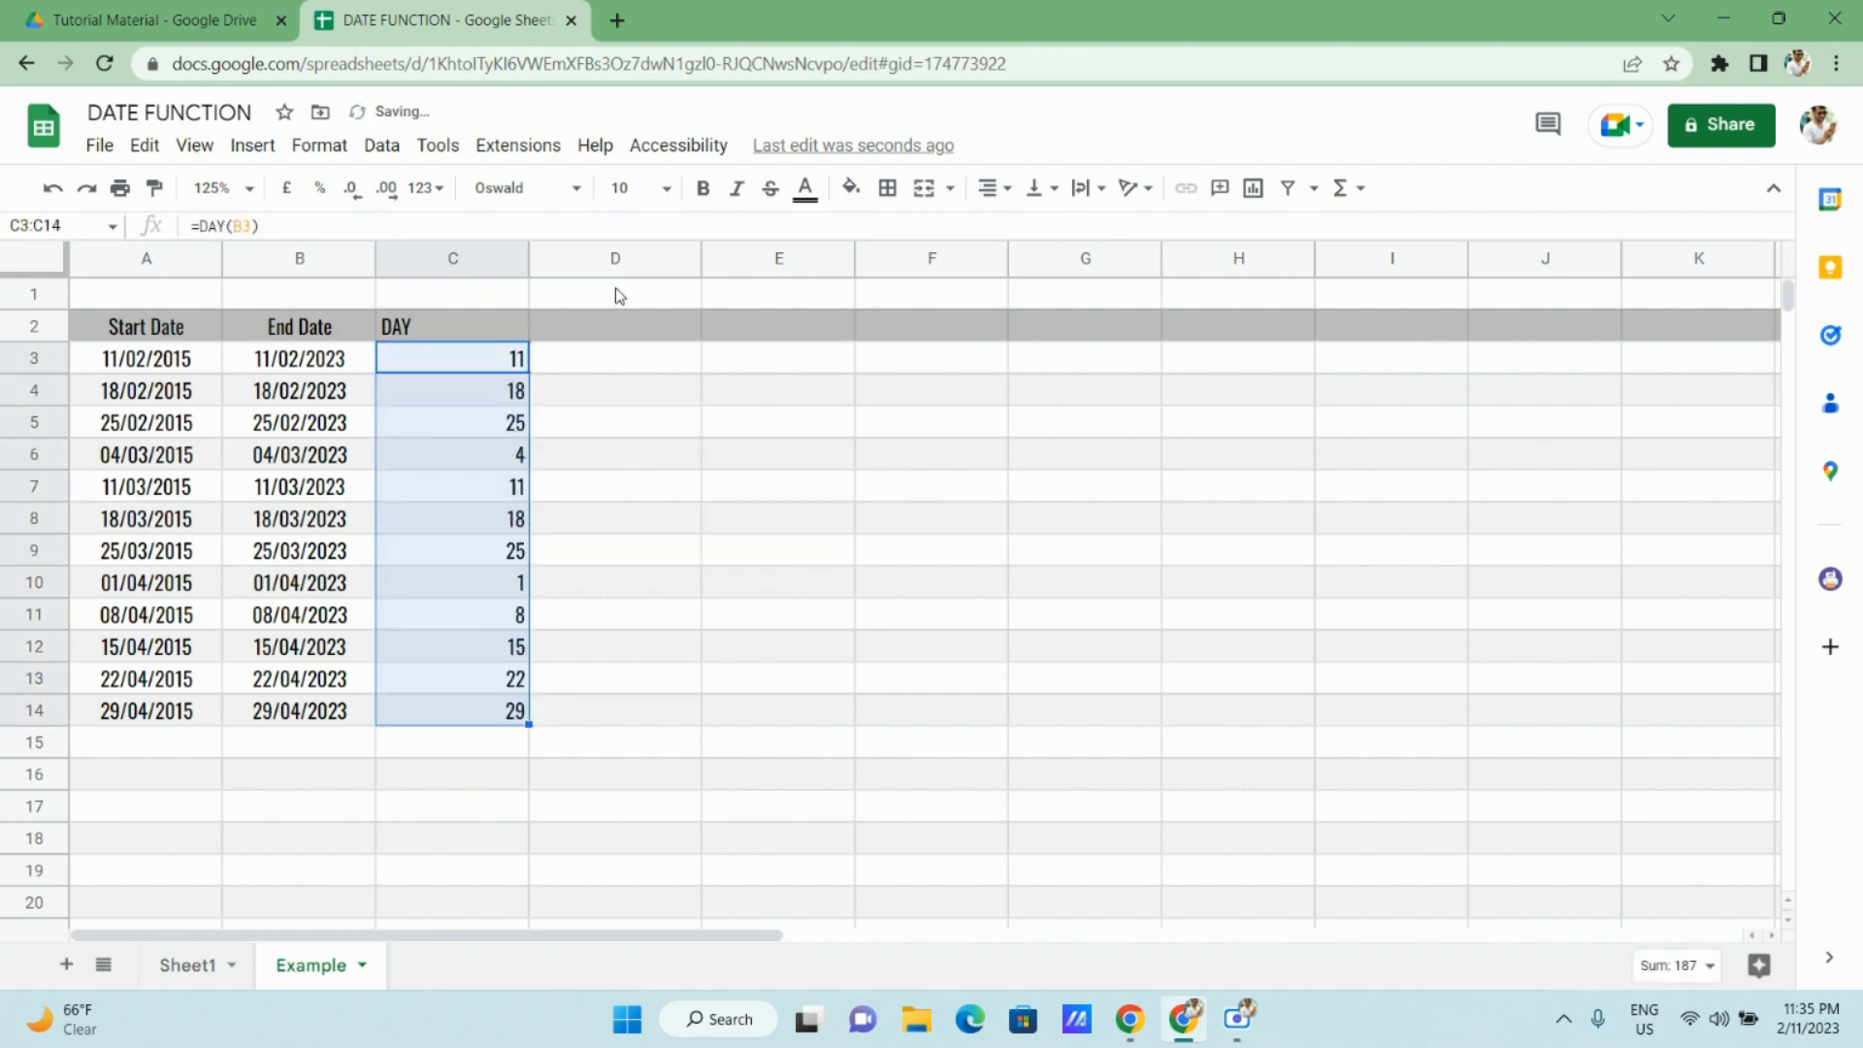
# Center the contents of the entire Example sheet horizontally and select cell C3.
pyautogui.click(34, 263)
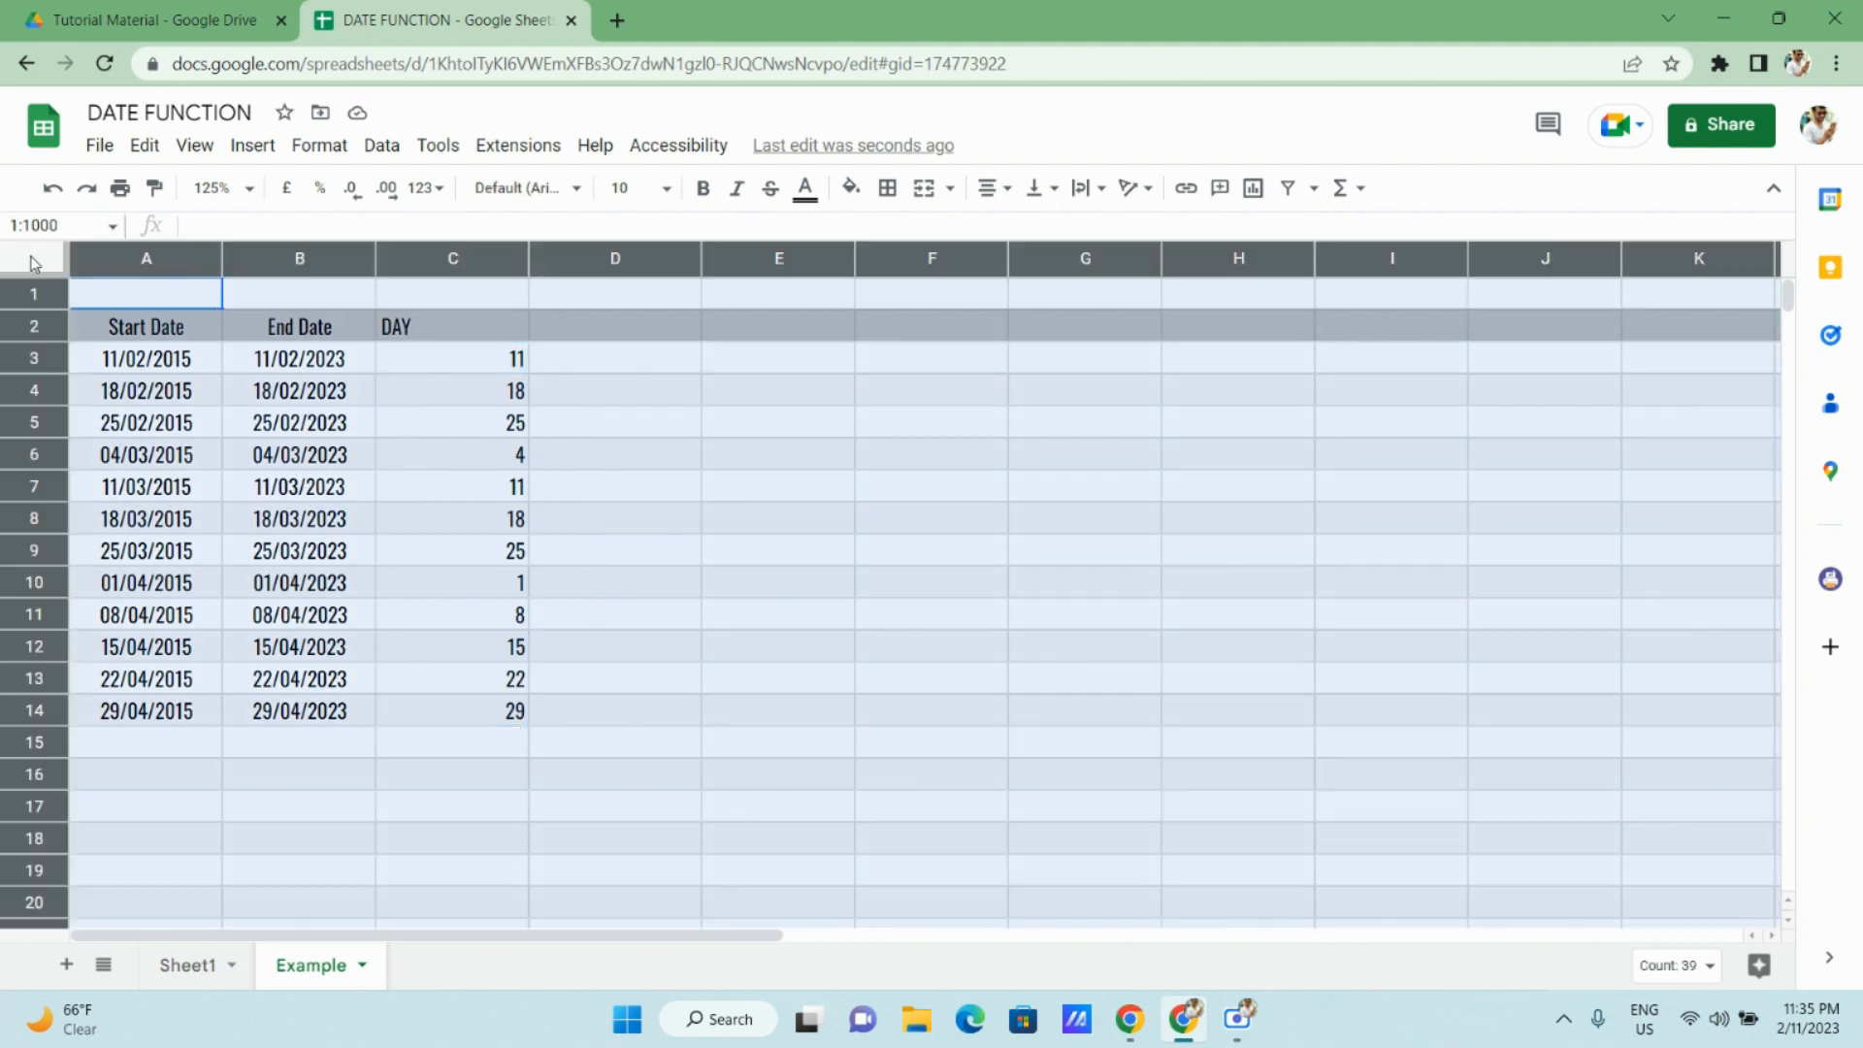
pyautogui.click(997, 191)
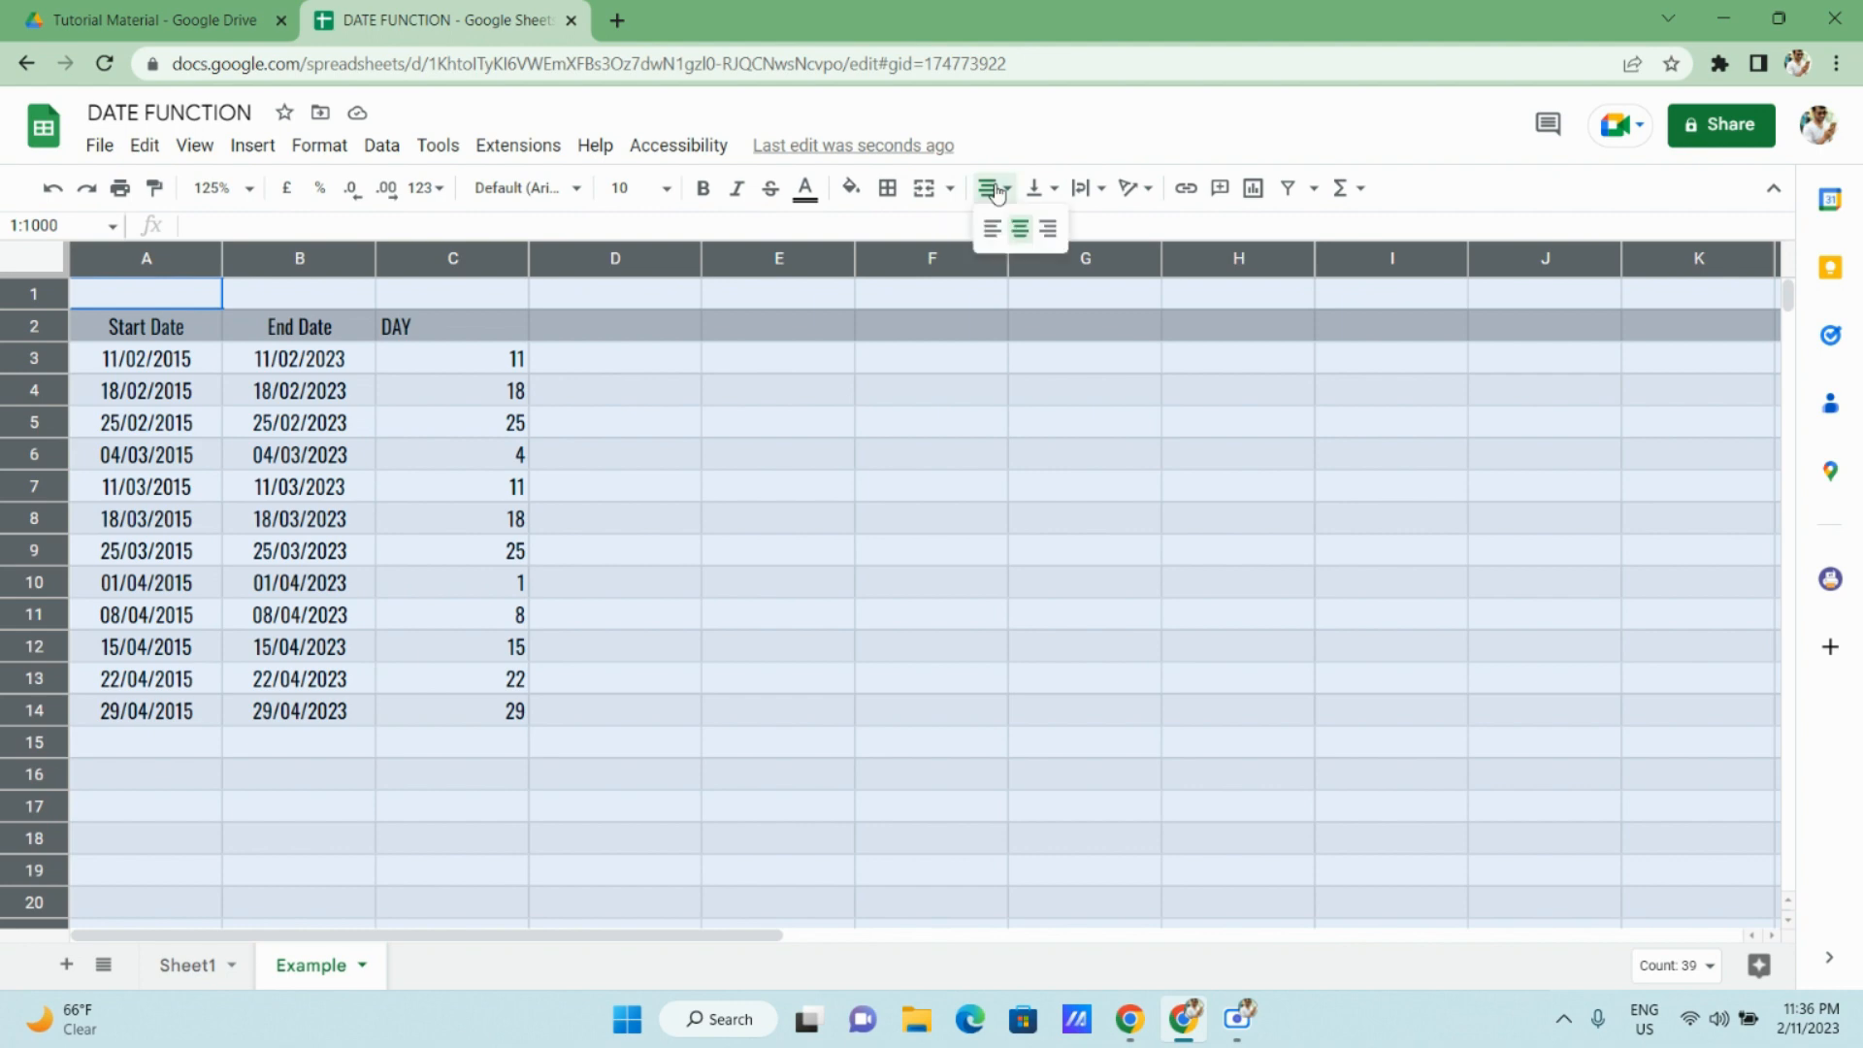
pyautogui.click(1018, 231)
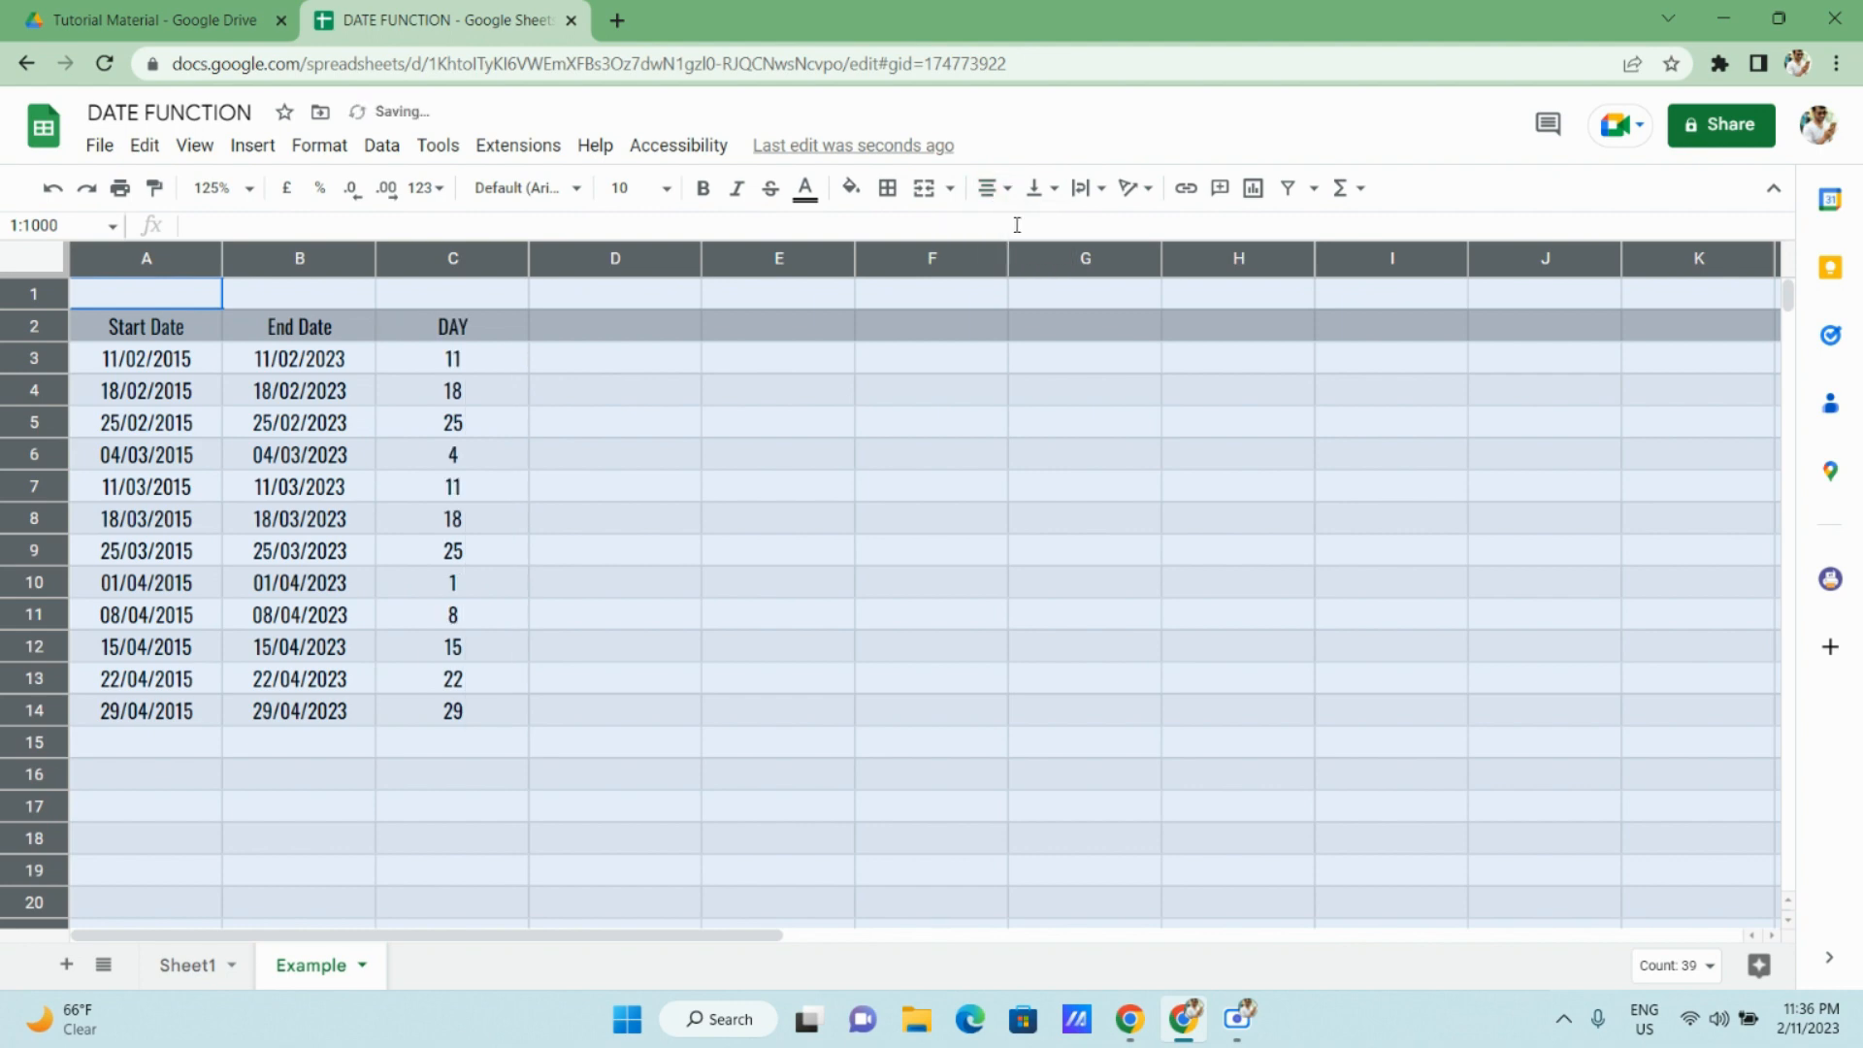
pyautogui.click(456, 522)
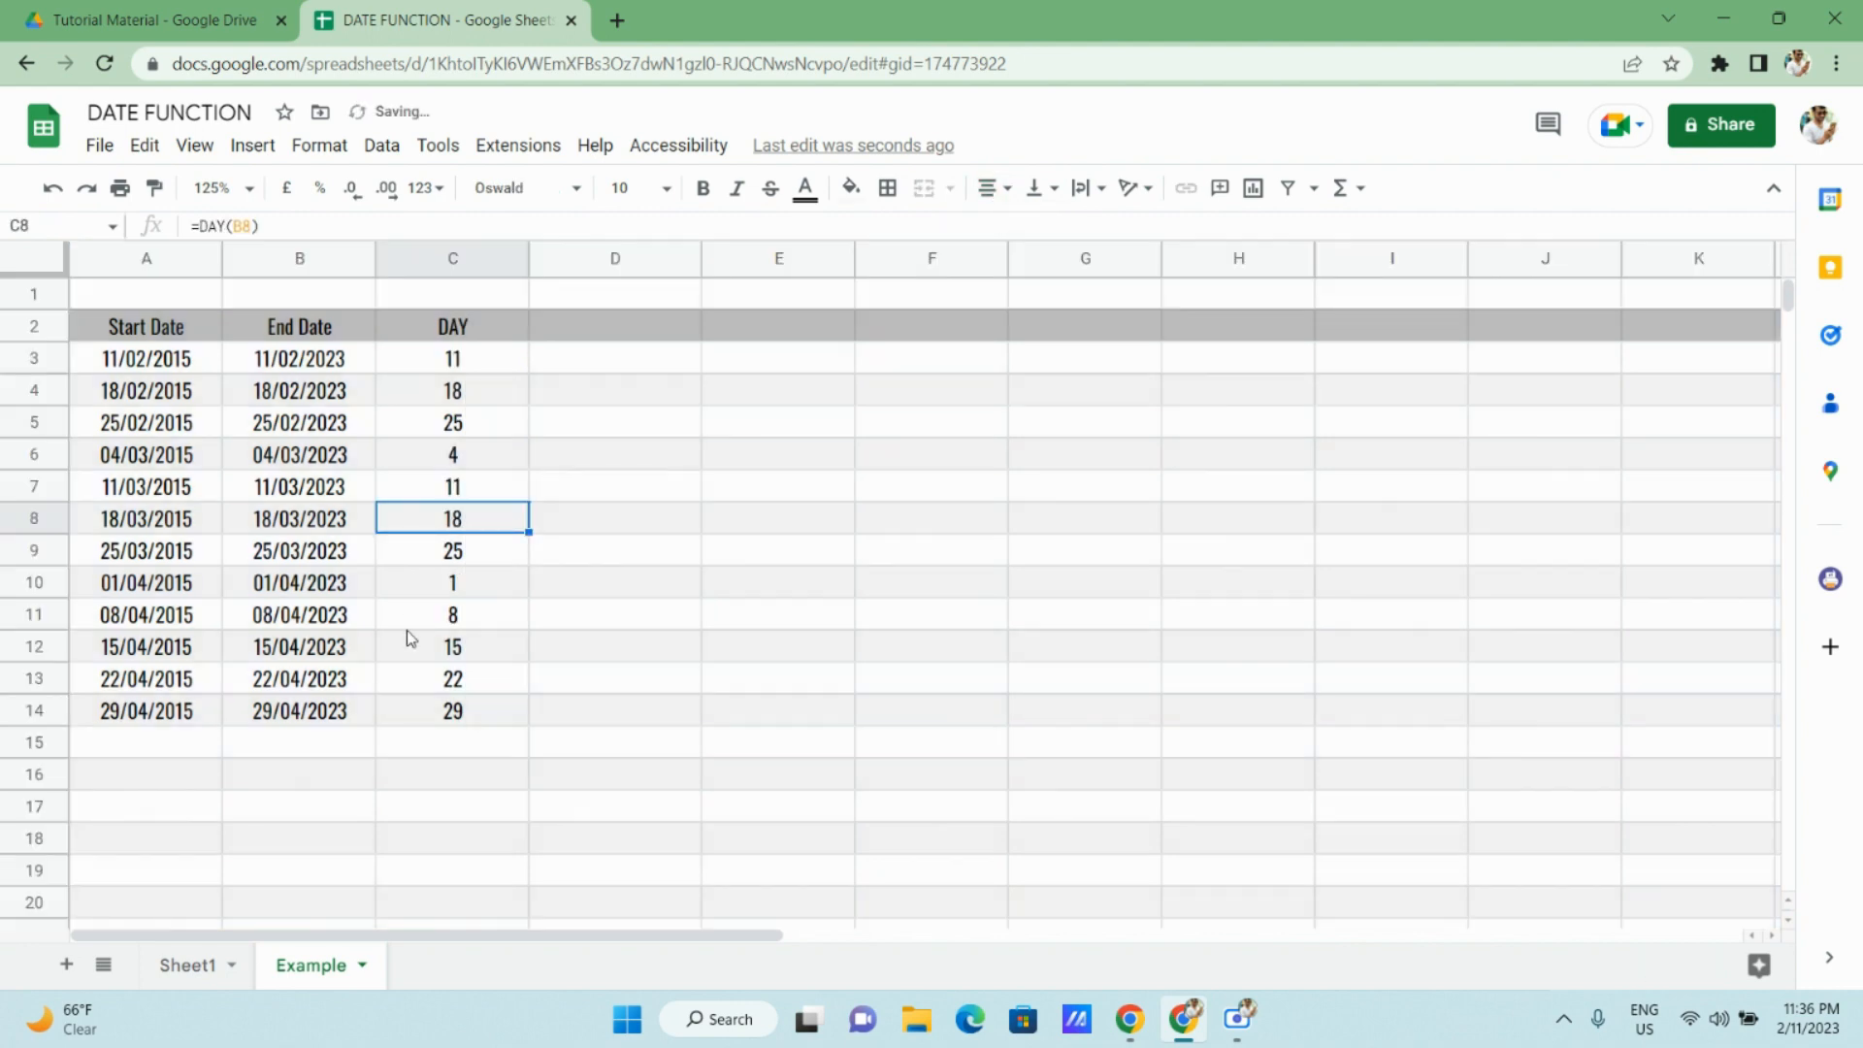
pyautogui.click(452, 361)
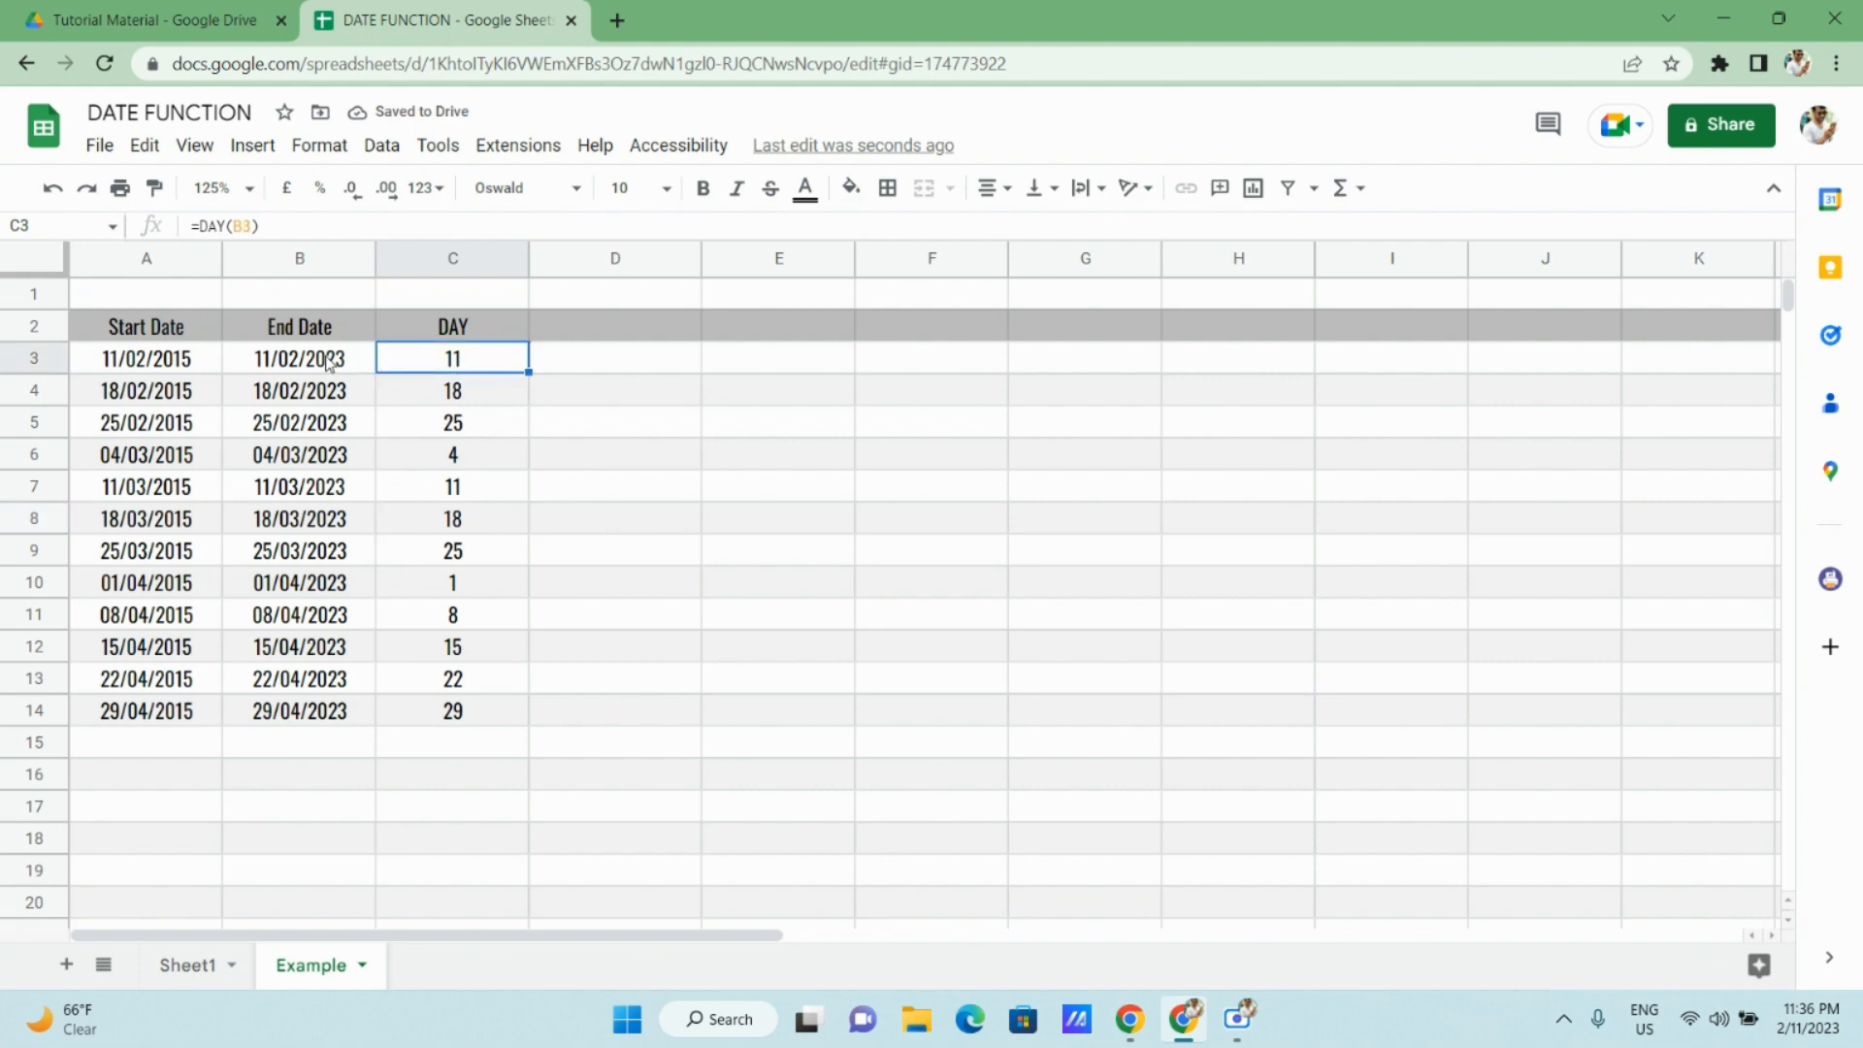
# Make the function name Day in cell A5 of Sheet1 bold and move to the Datedif entry in A6.
pyautogui.click(194, 970)
pyautogui.press('Down')
pyautogui.press('Down')
pyautogui.press('Down')
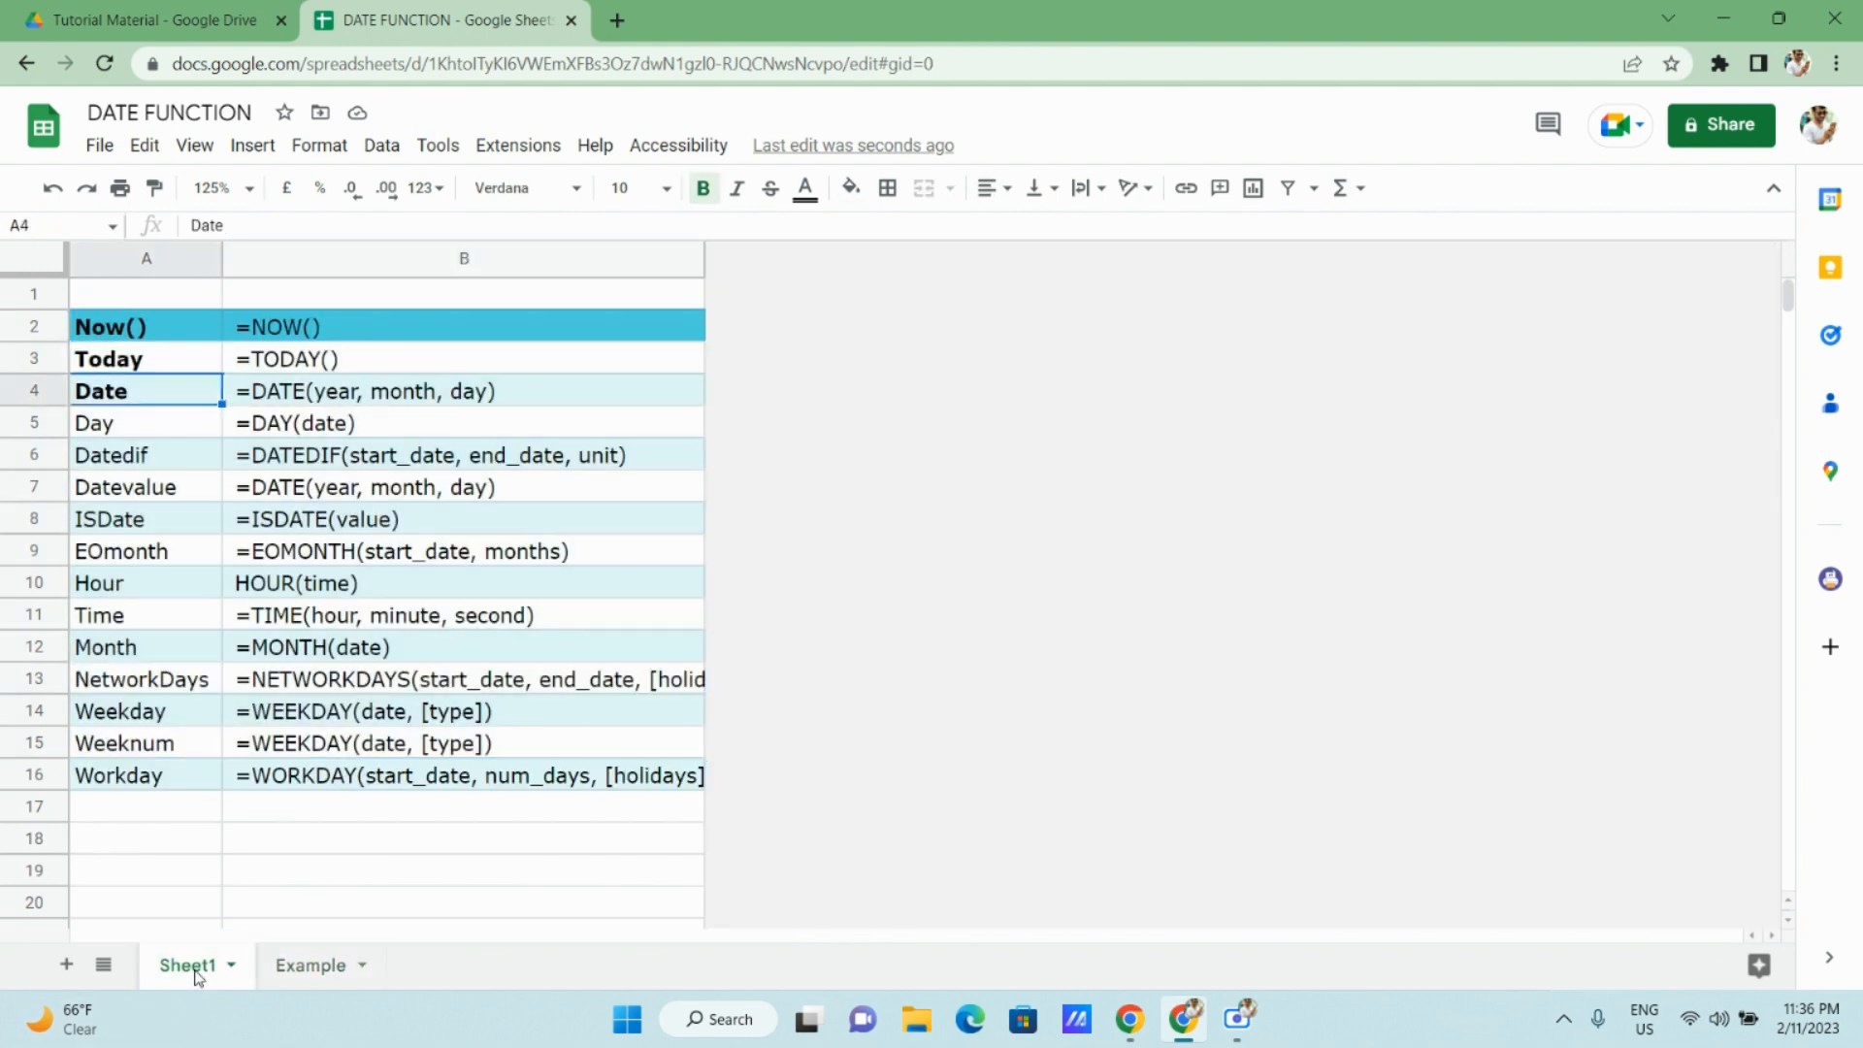
pyautogui.hotkey('ctrl', 'b')
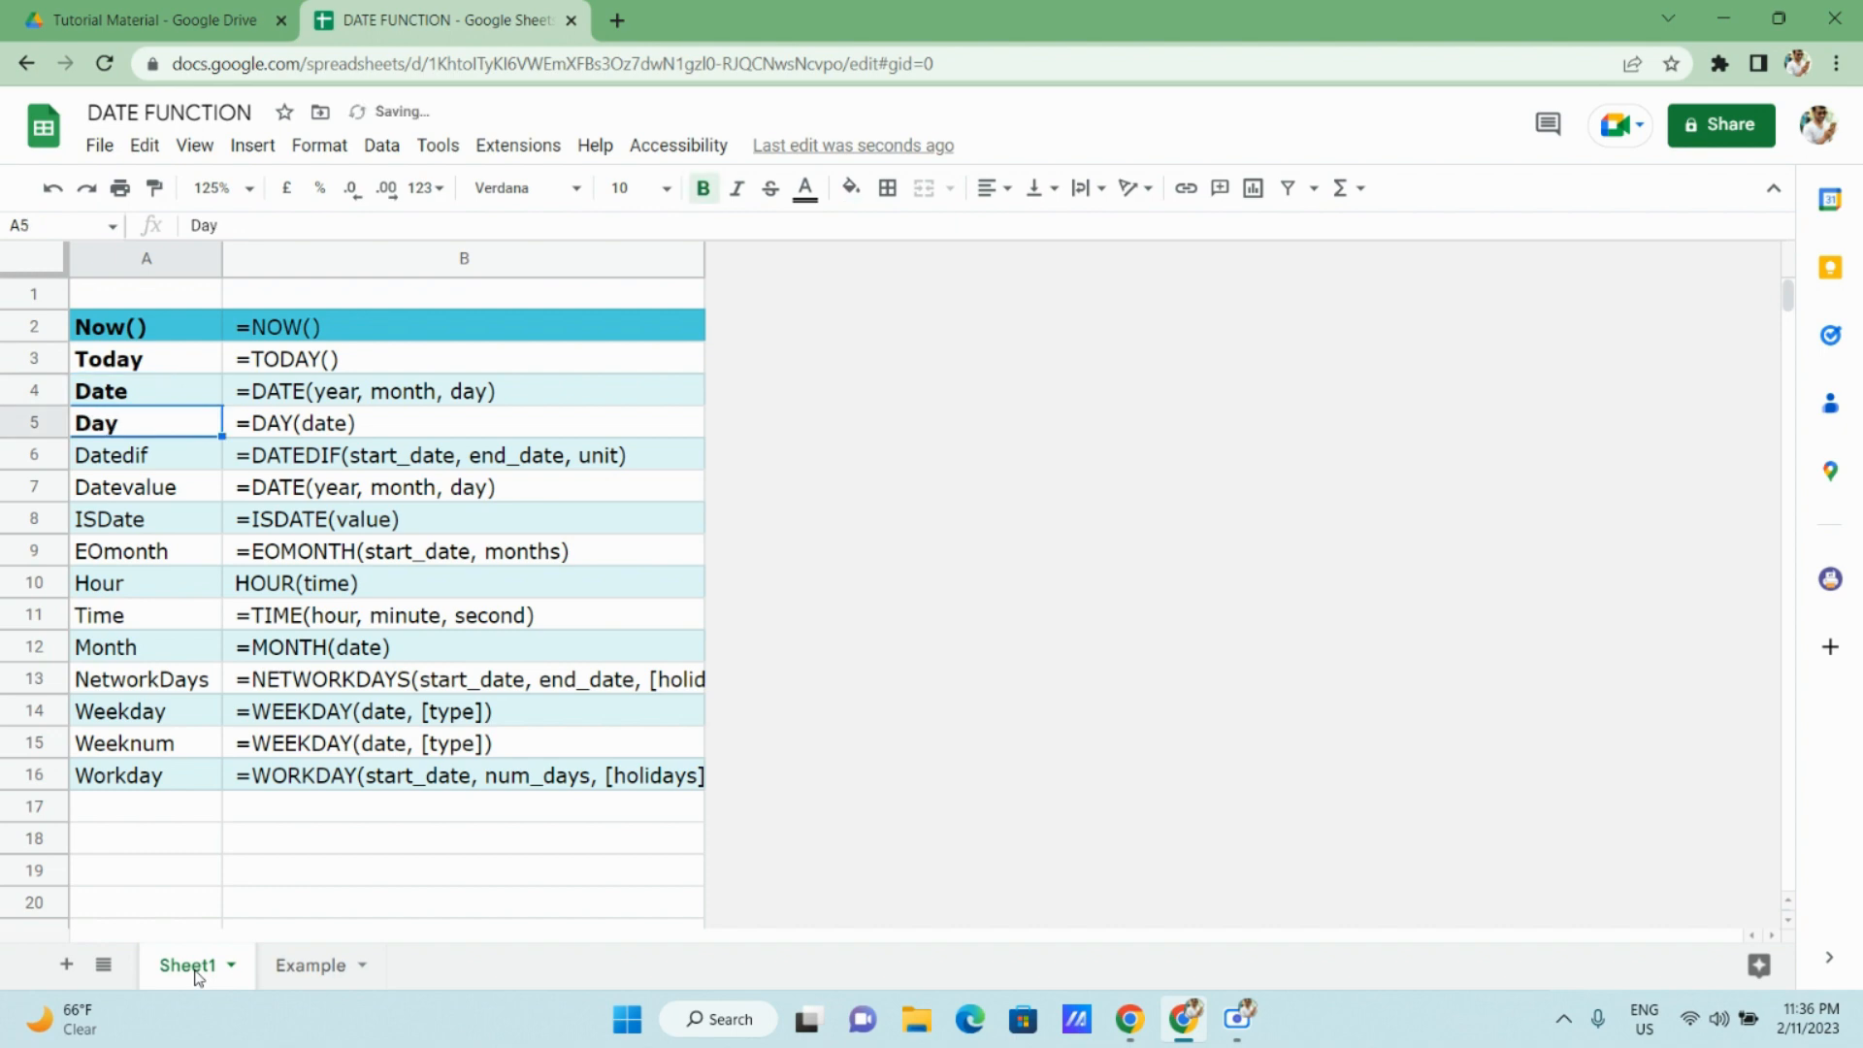
pyautogui.press('Down')
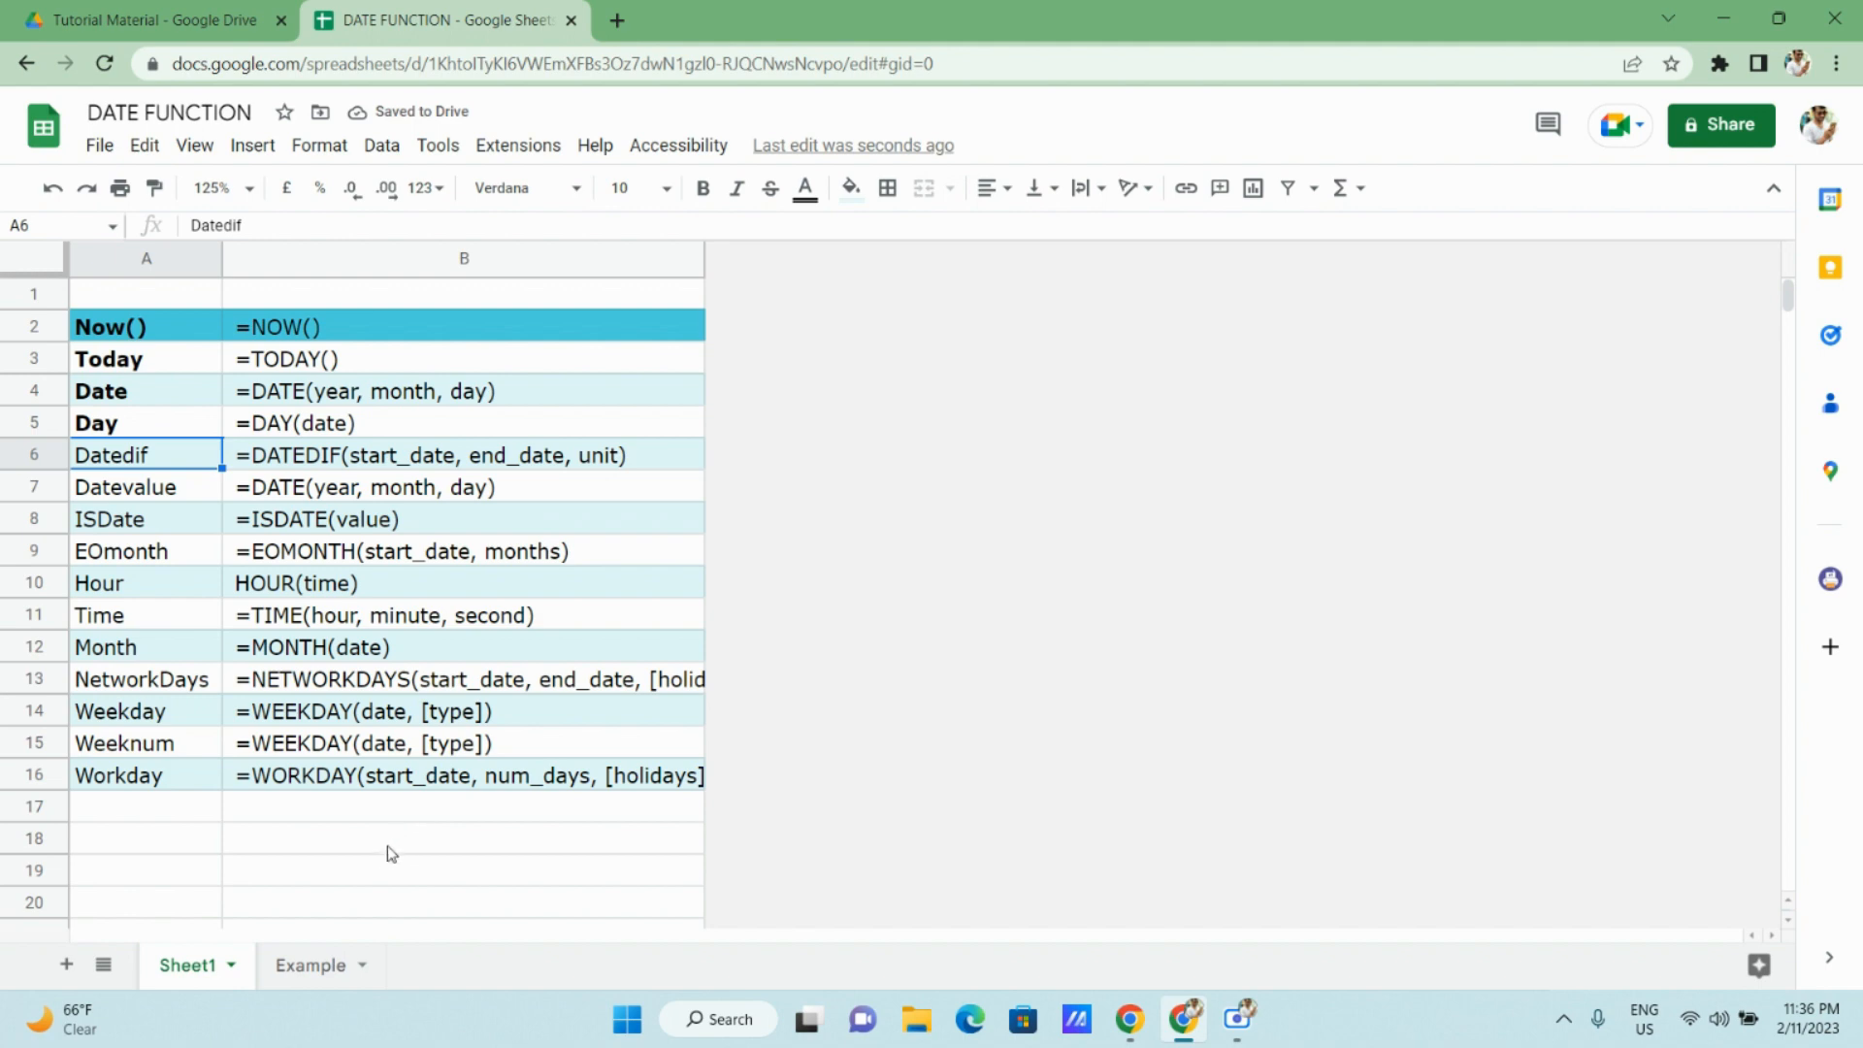
# Enter the column heading DATEDIF in cell D2 of the Example sheet.
pyautogui.click(318, 963)
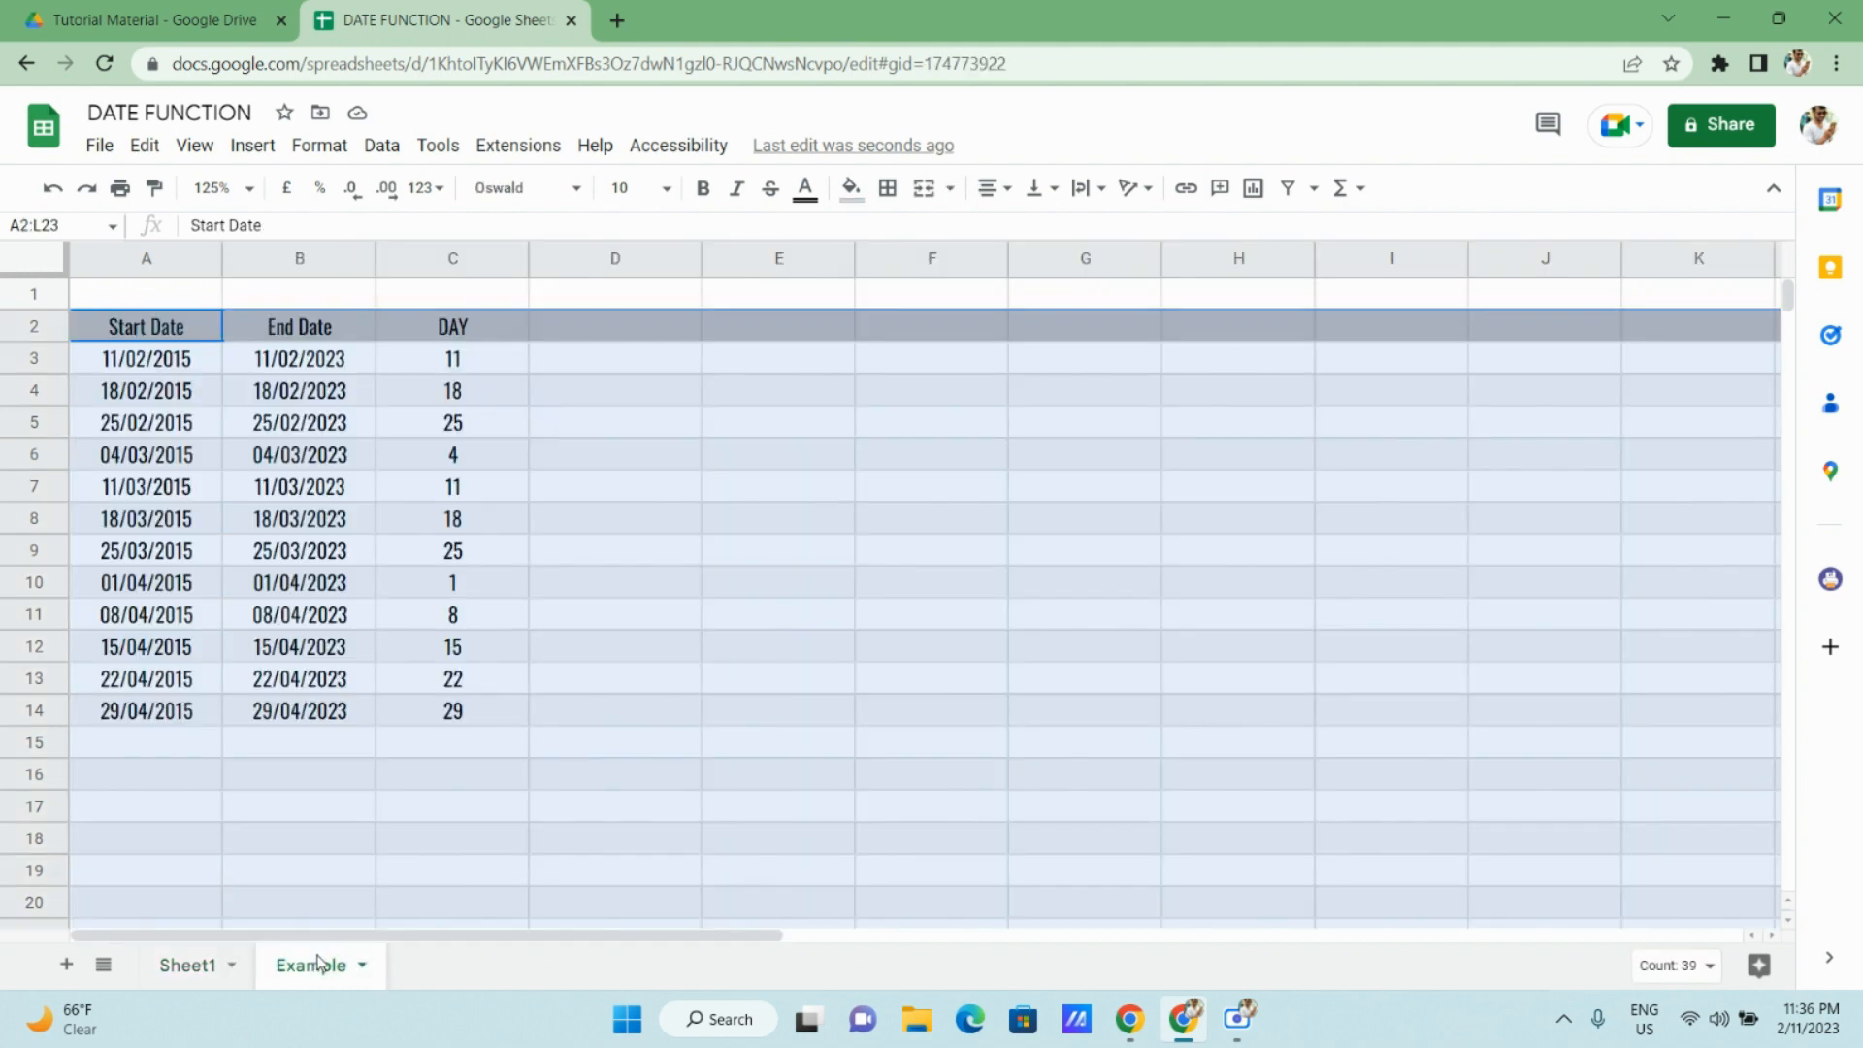
pyautogui.click(586, 328)
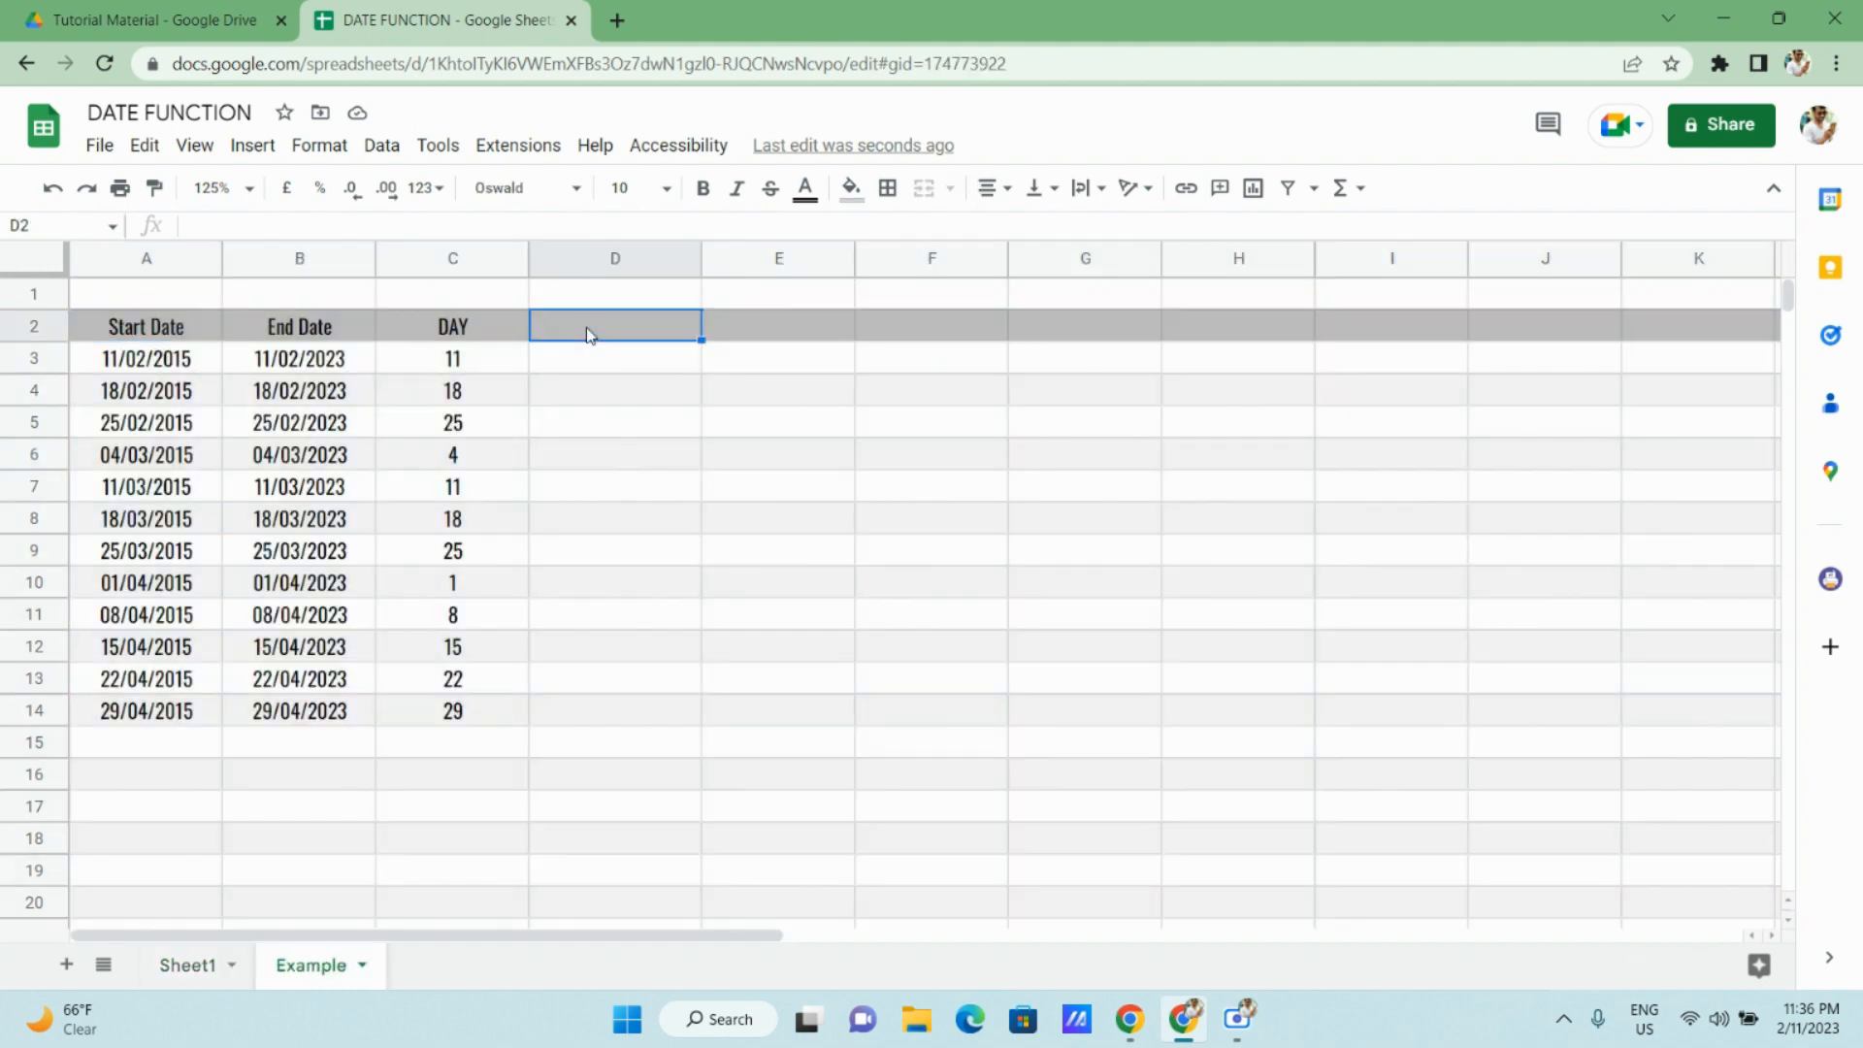
pyautogui.write('DATEDIF')
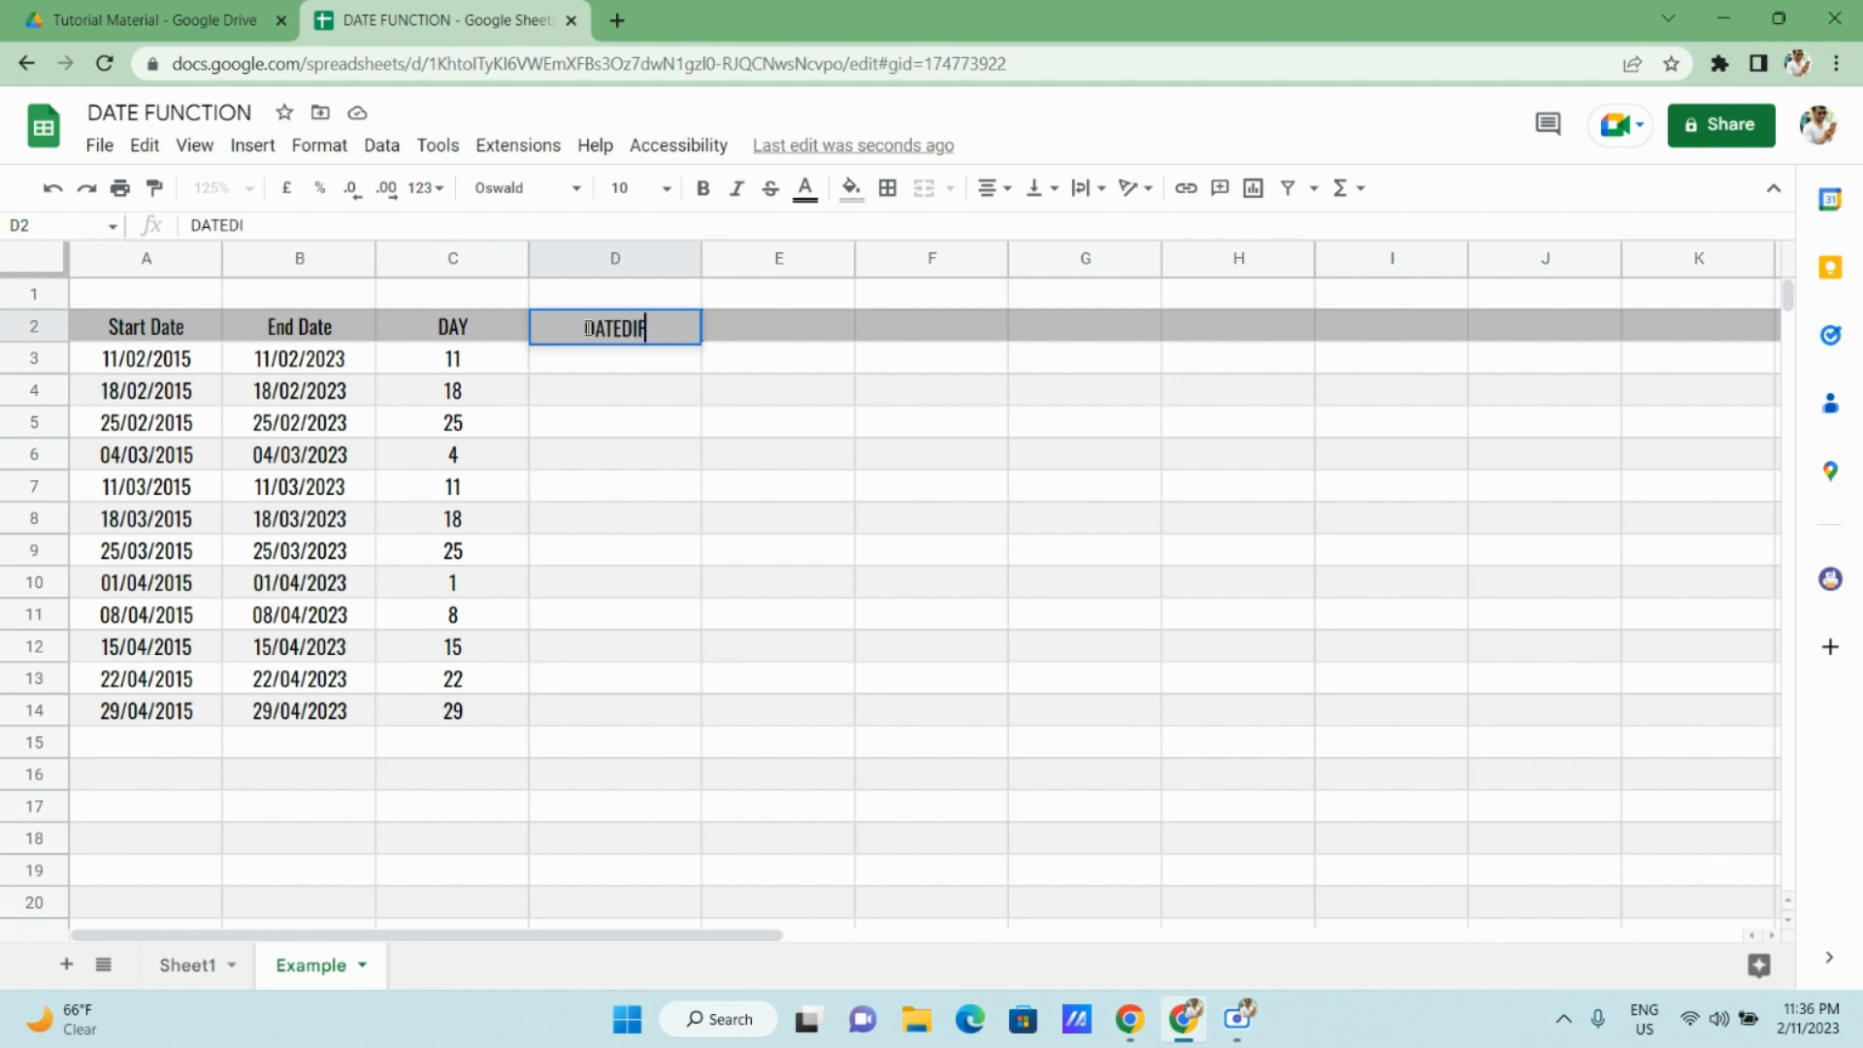
pyautogui.press('Return')
# Start a DATEDIF formula in cell D3 with A3 as the start date and B3 as the end date.
pyautogui.write('=')
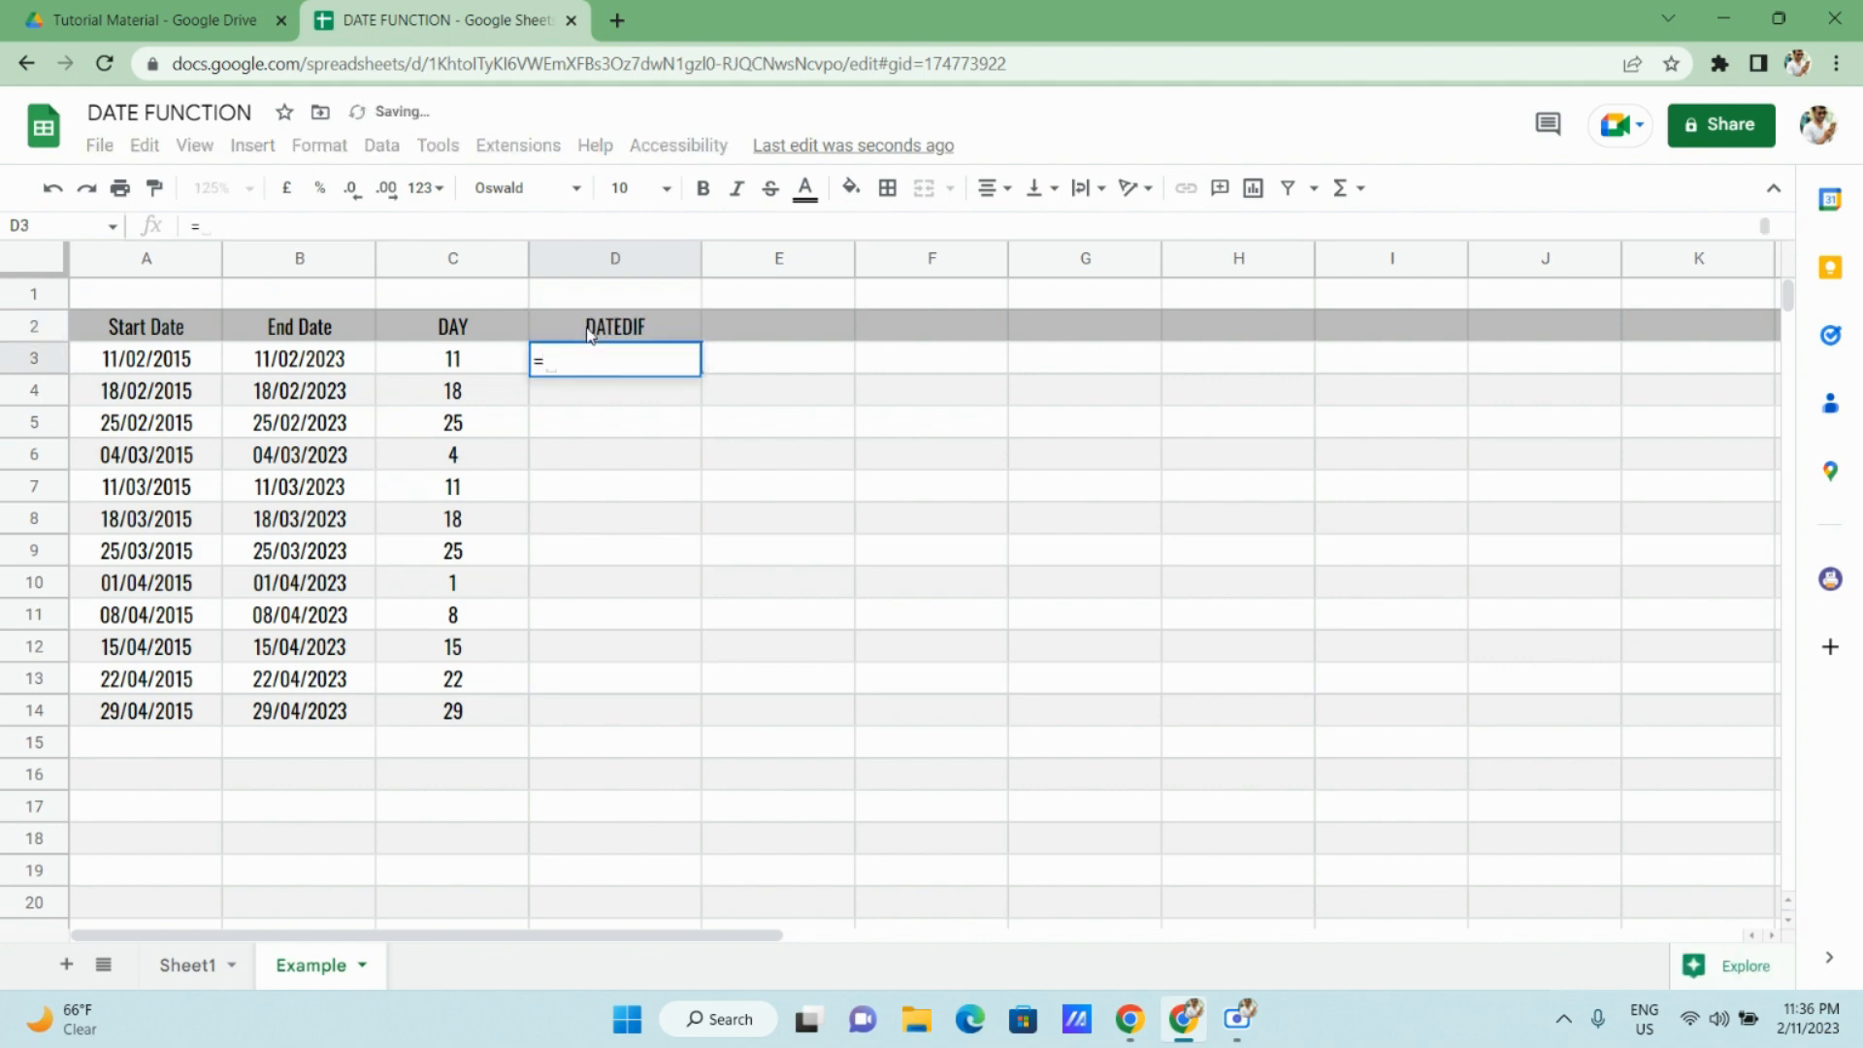
pyautogui.write('DATE')
pyautogui.press('Down')
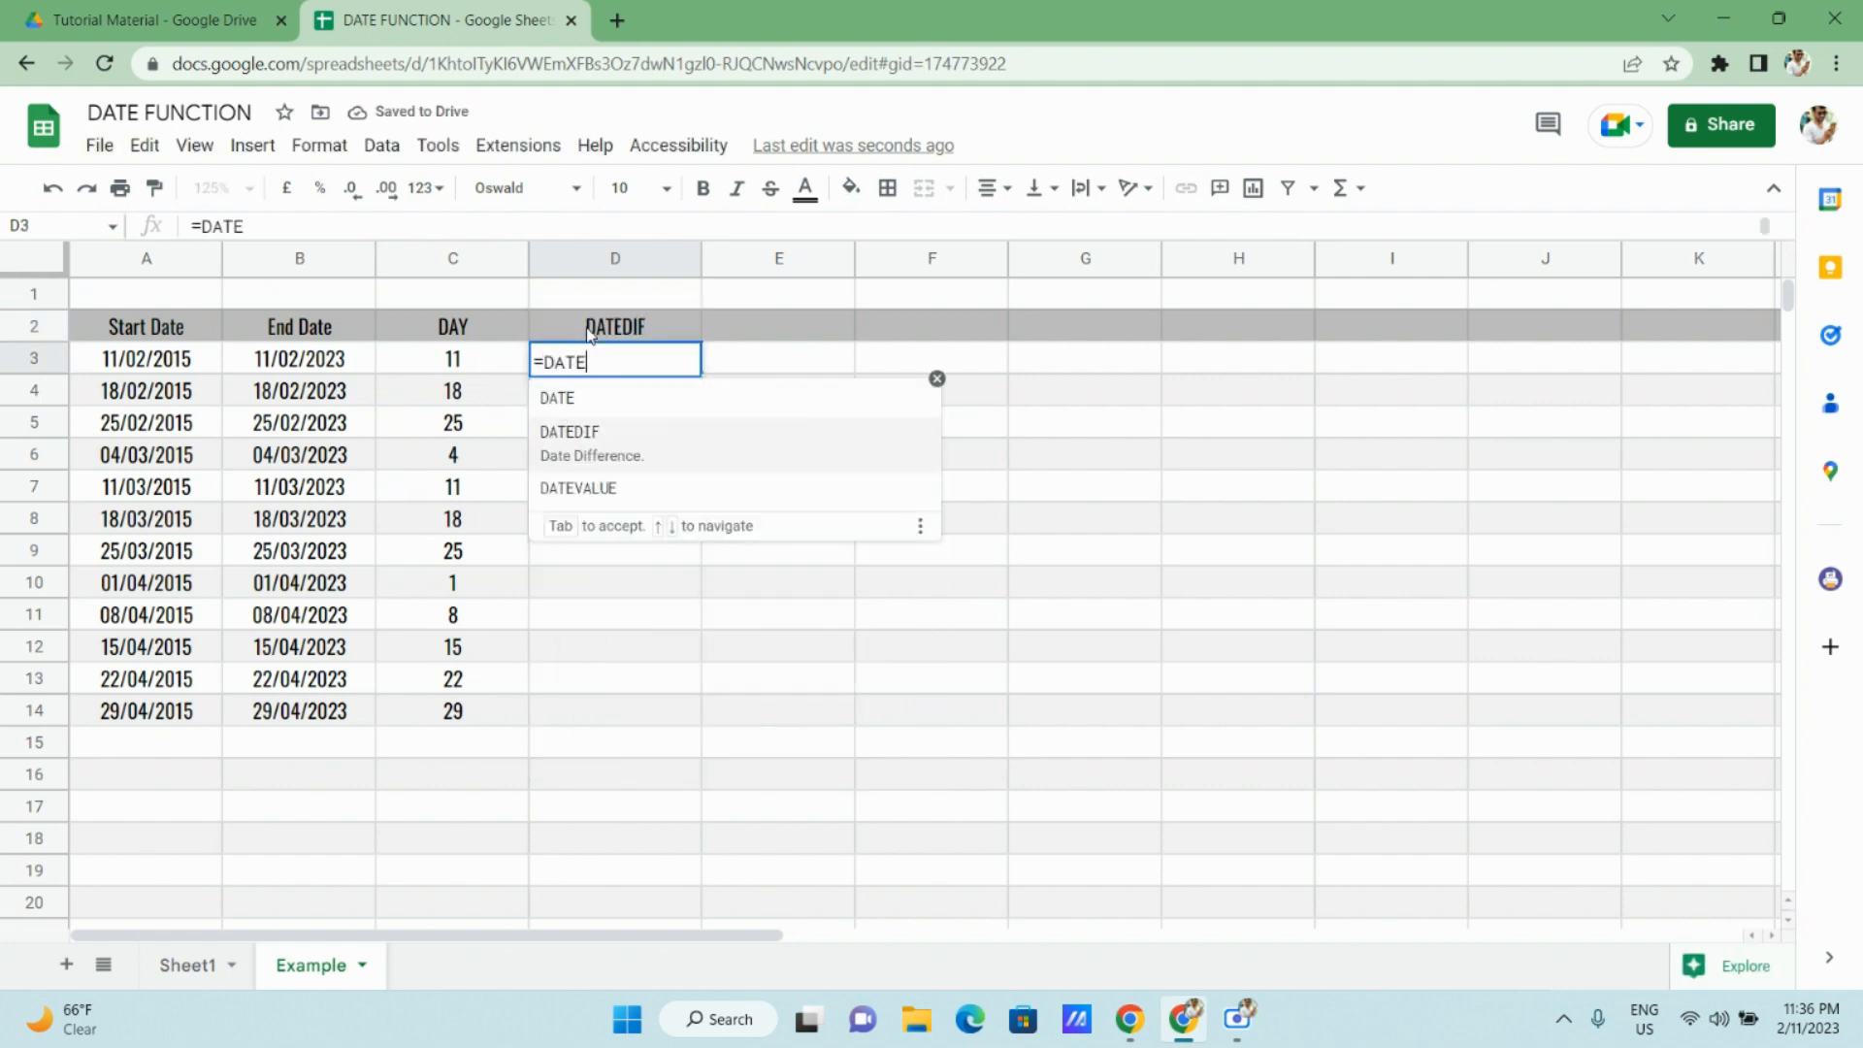
pyautogui.press('Tab')
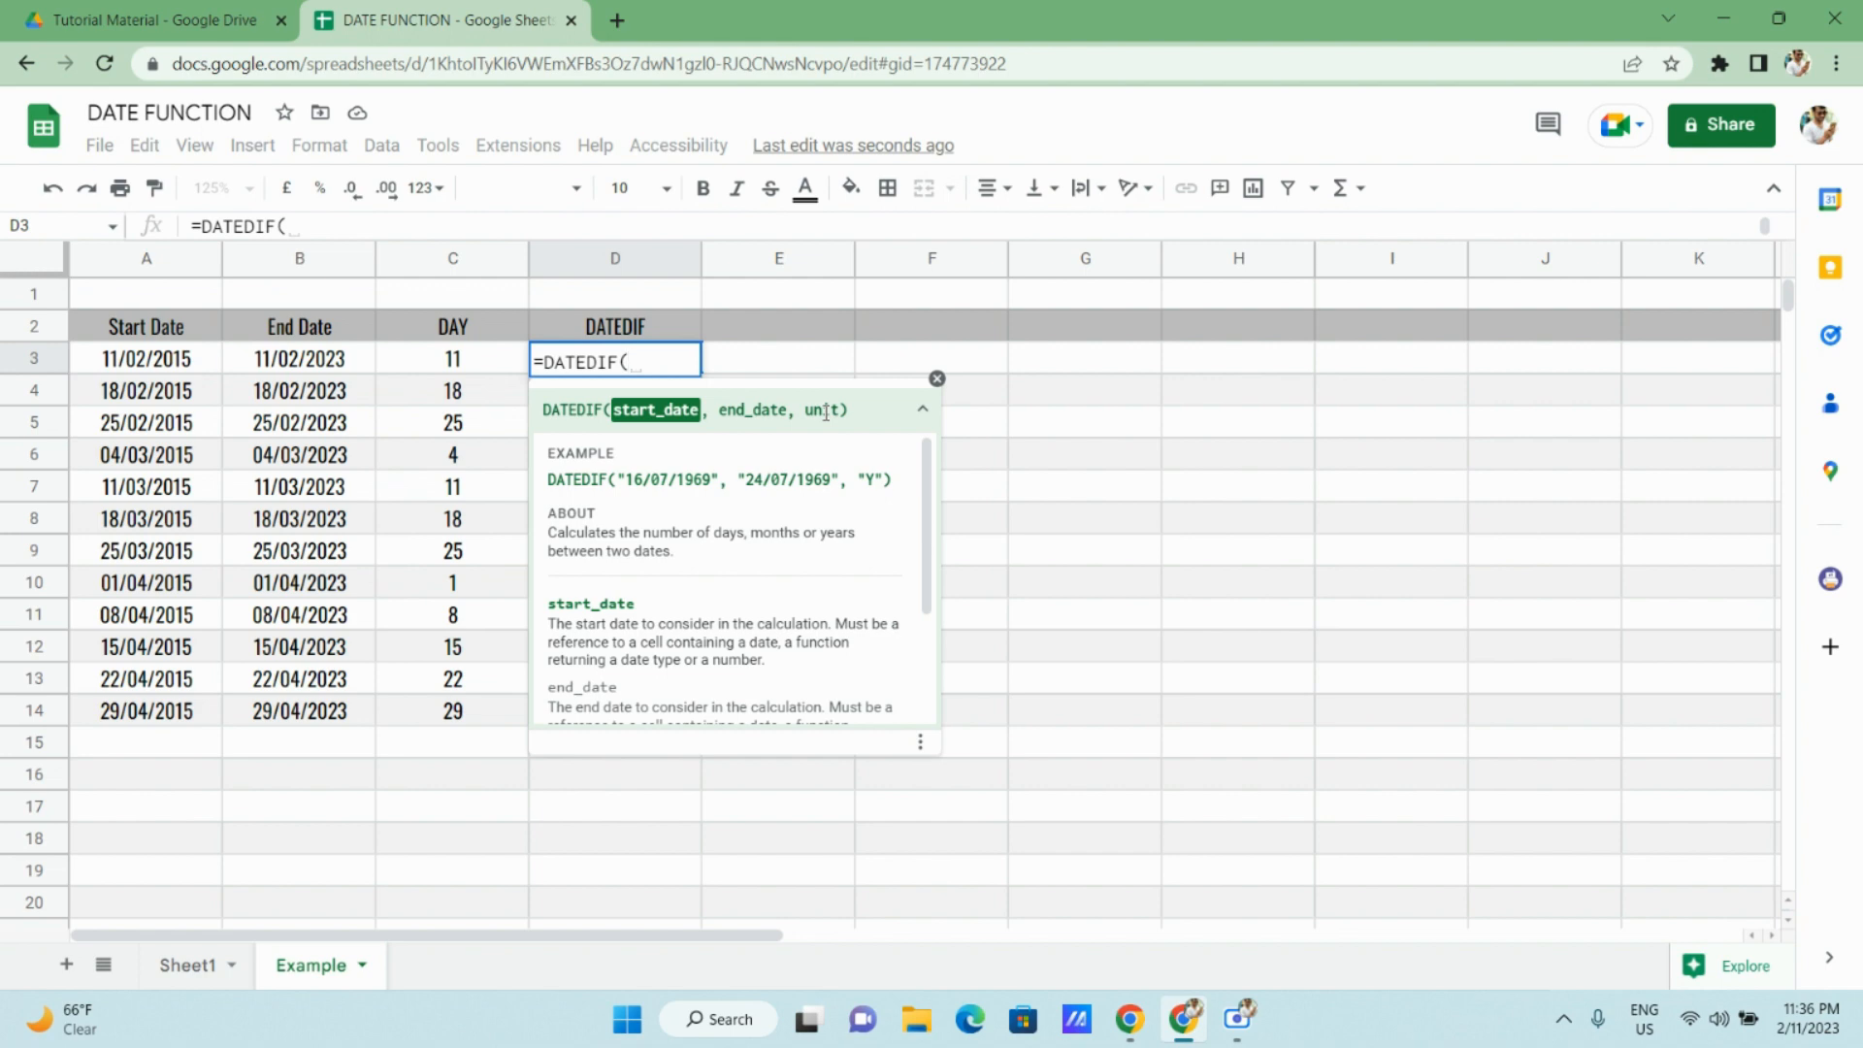
pyautogui.press('Left')
pyautogui.press('Left')
pyautogui.press('Left')
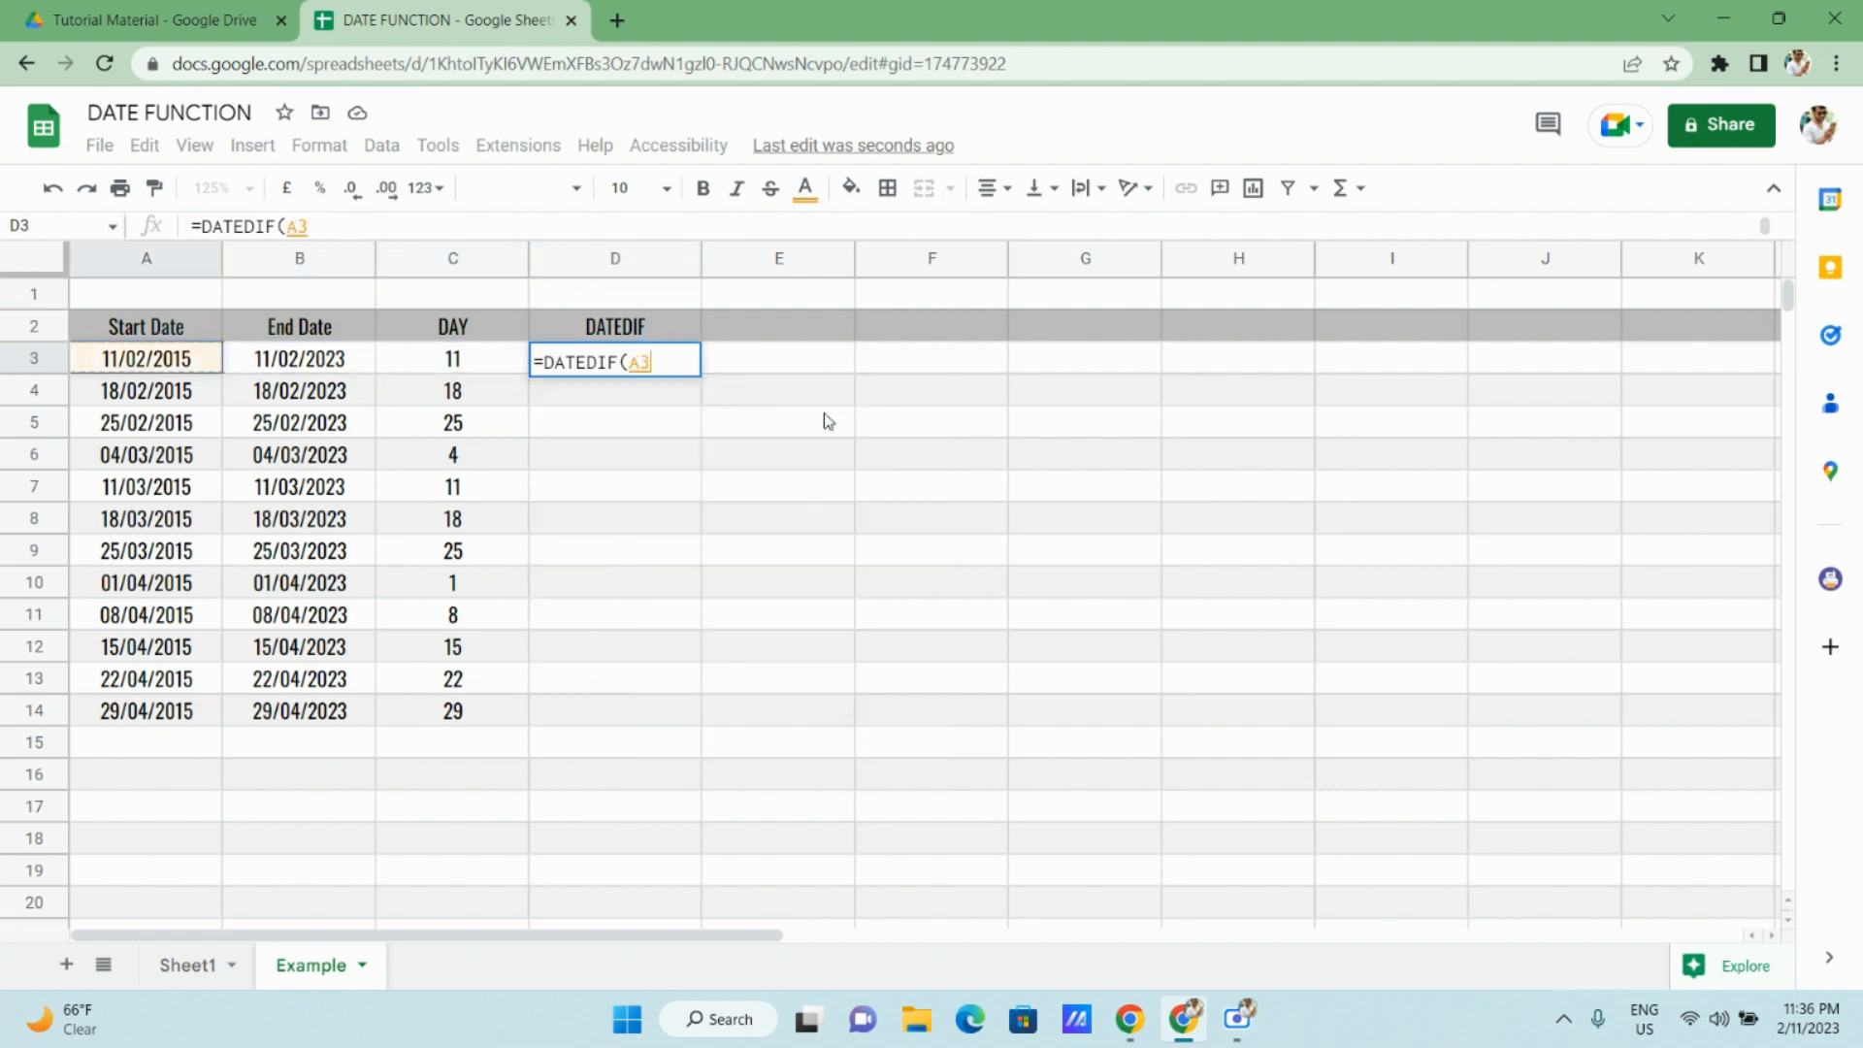
pyautogui.write(',')
pyautogui.press('Left')
pyautogui.press('Left')
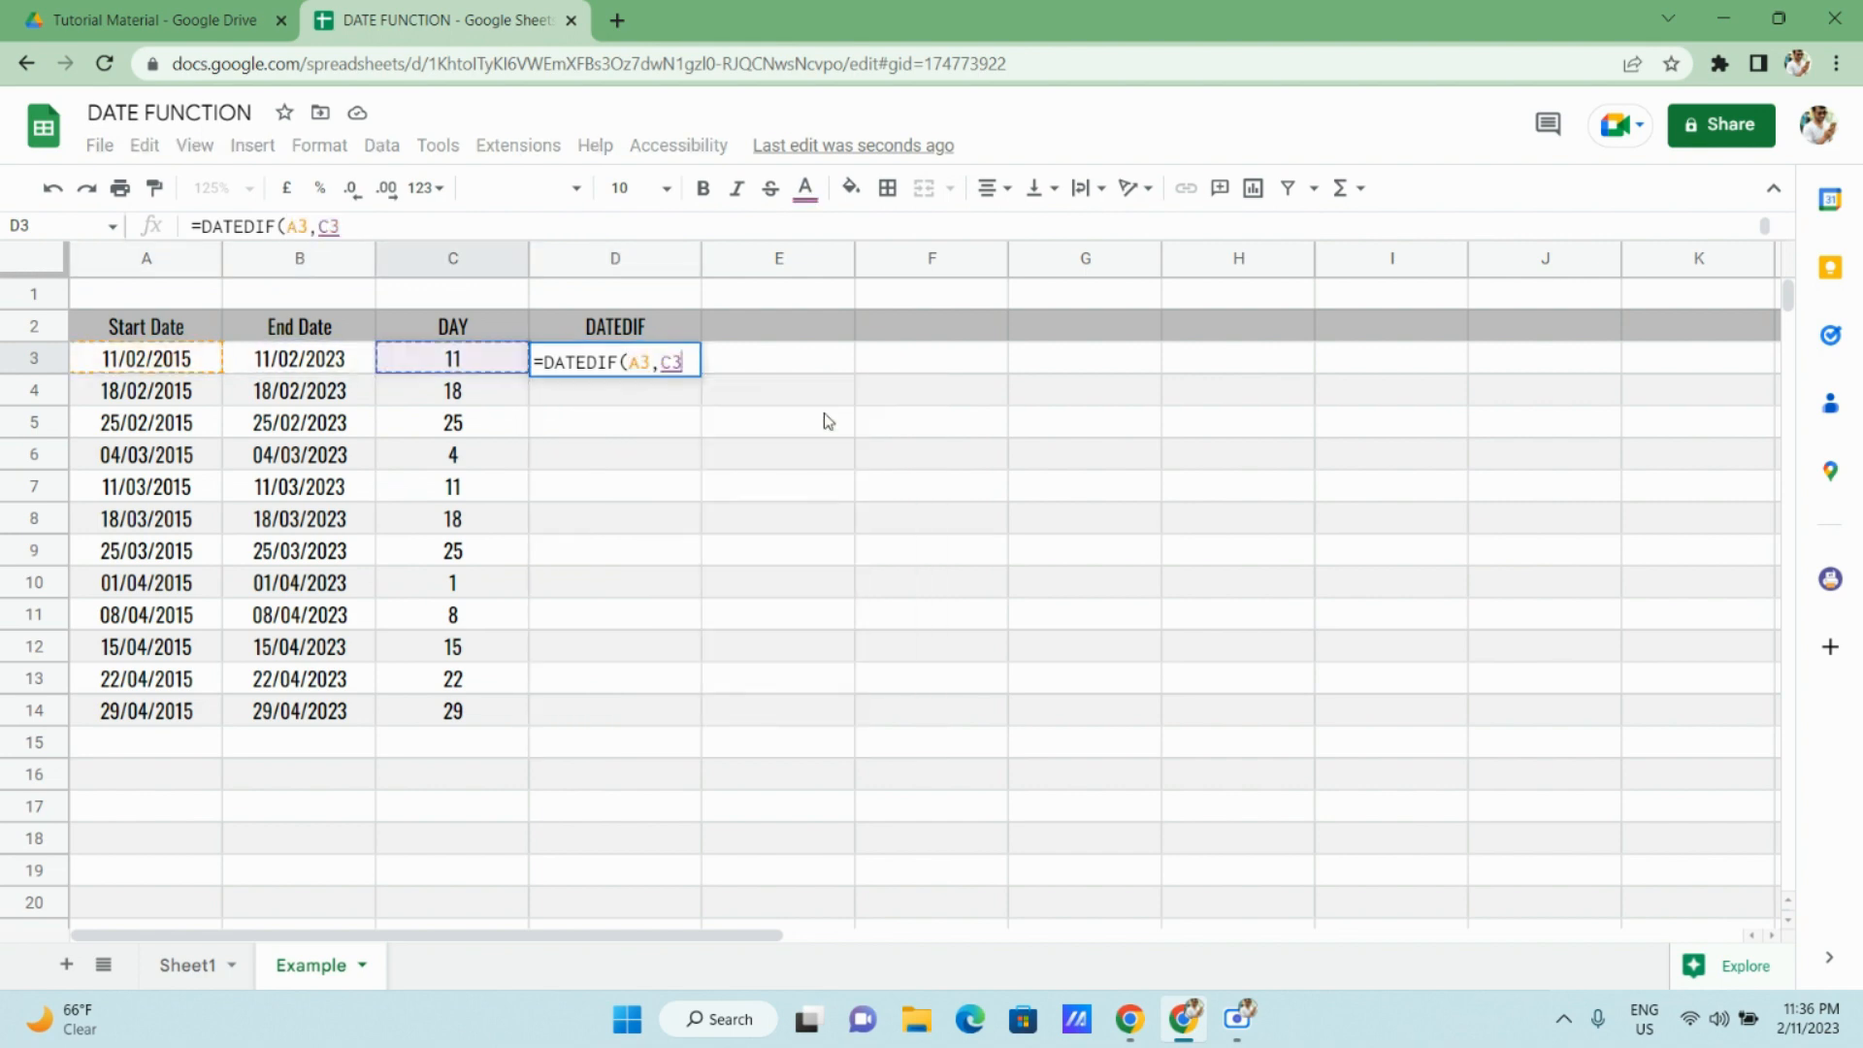
# Add "Y" as the unit argument and complete the DATEDIF formula in cell D3.
pyautogui.write(',"')
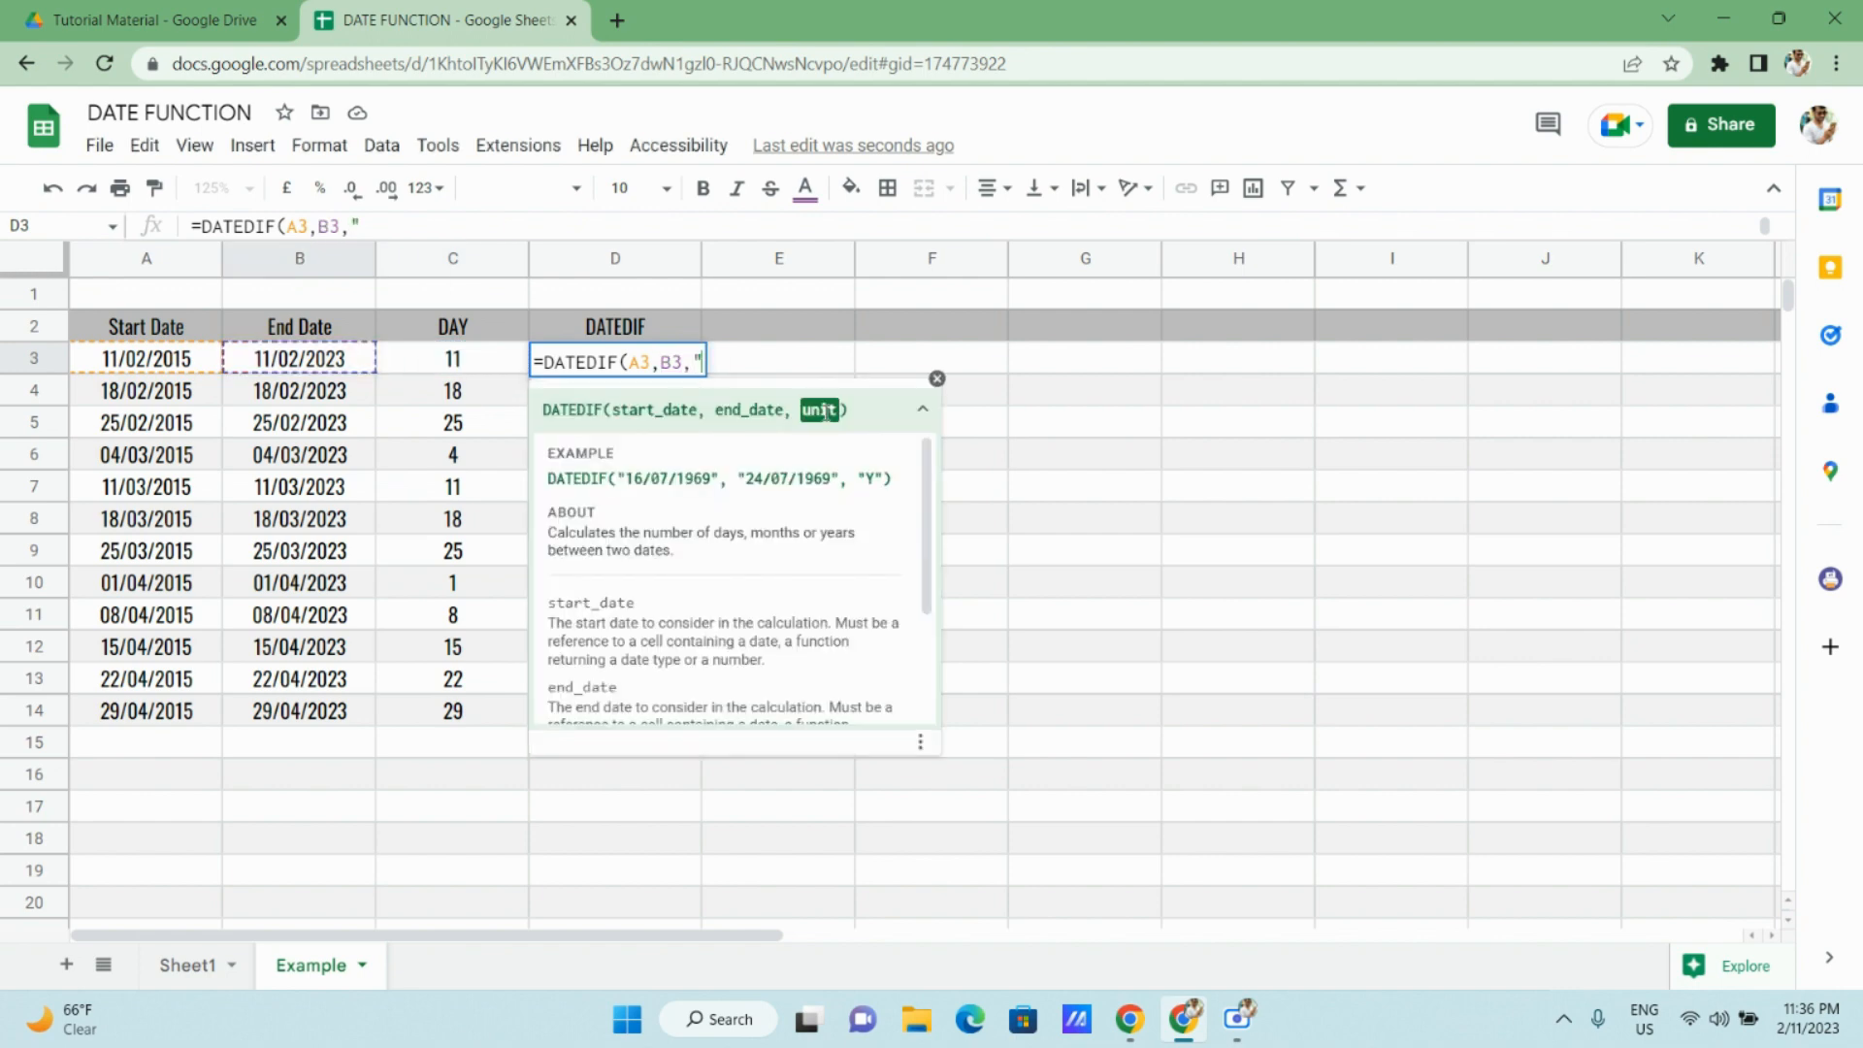
pyautogui.write('y')
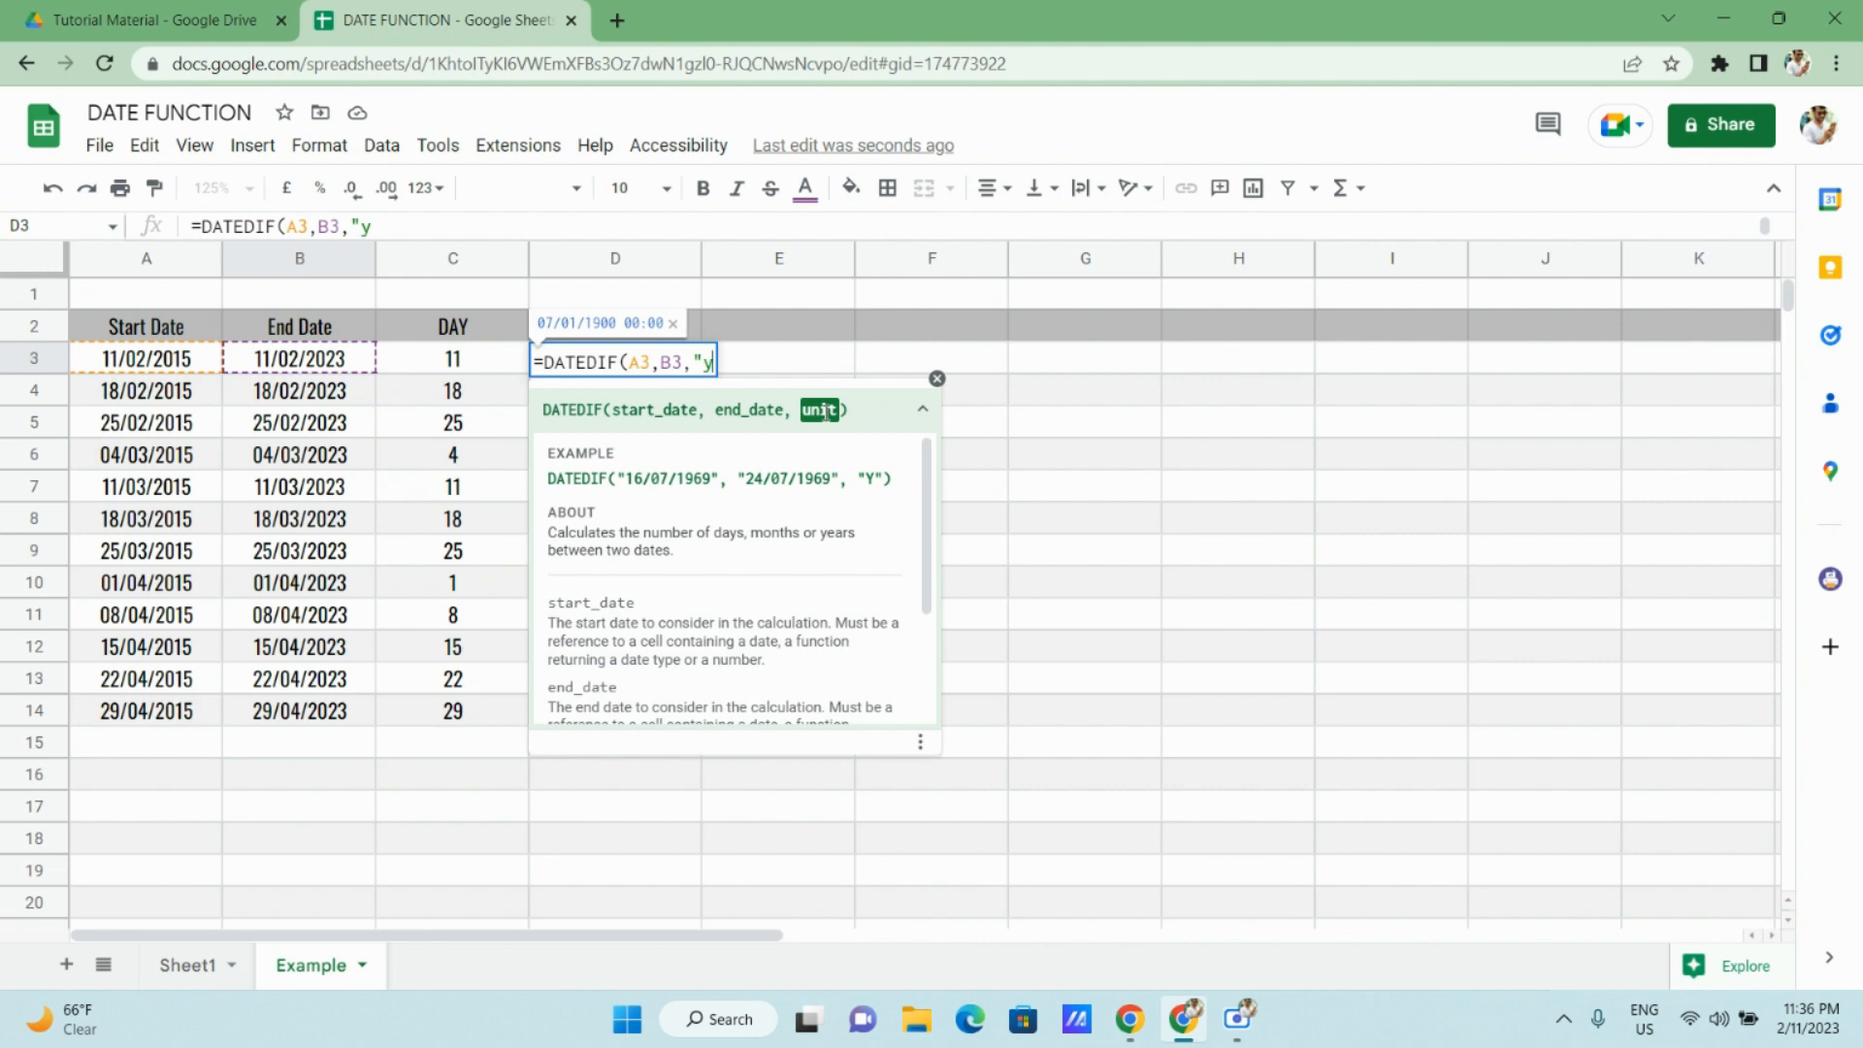
pyautogui.write('"')
pyautogui.press('BackSpace')
pyautogui.press('BackSpace')
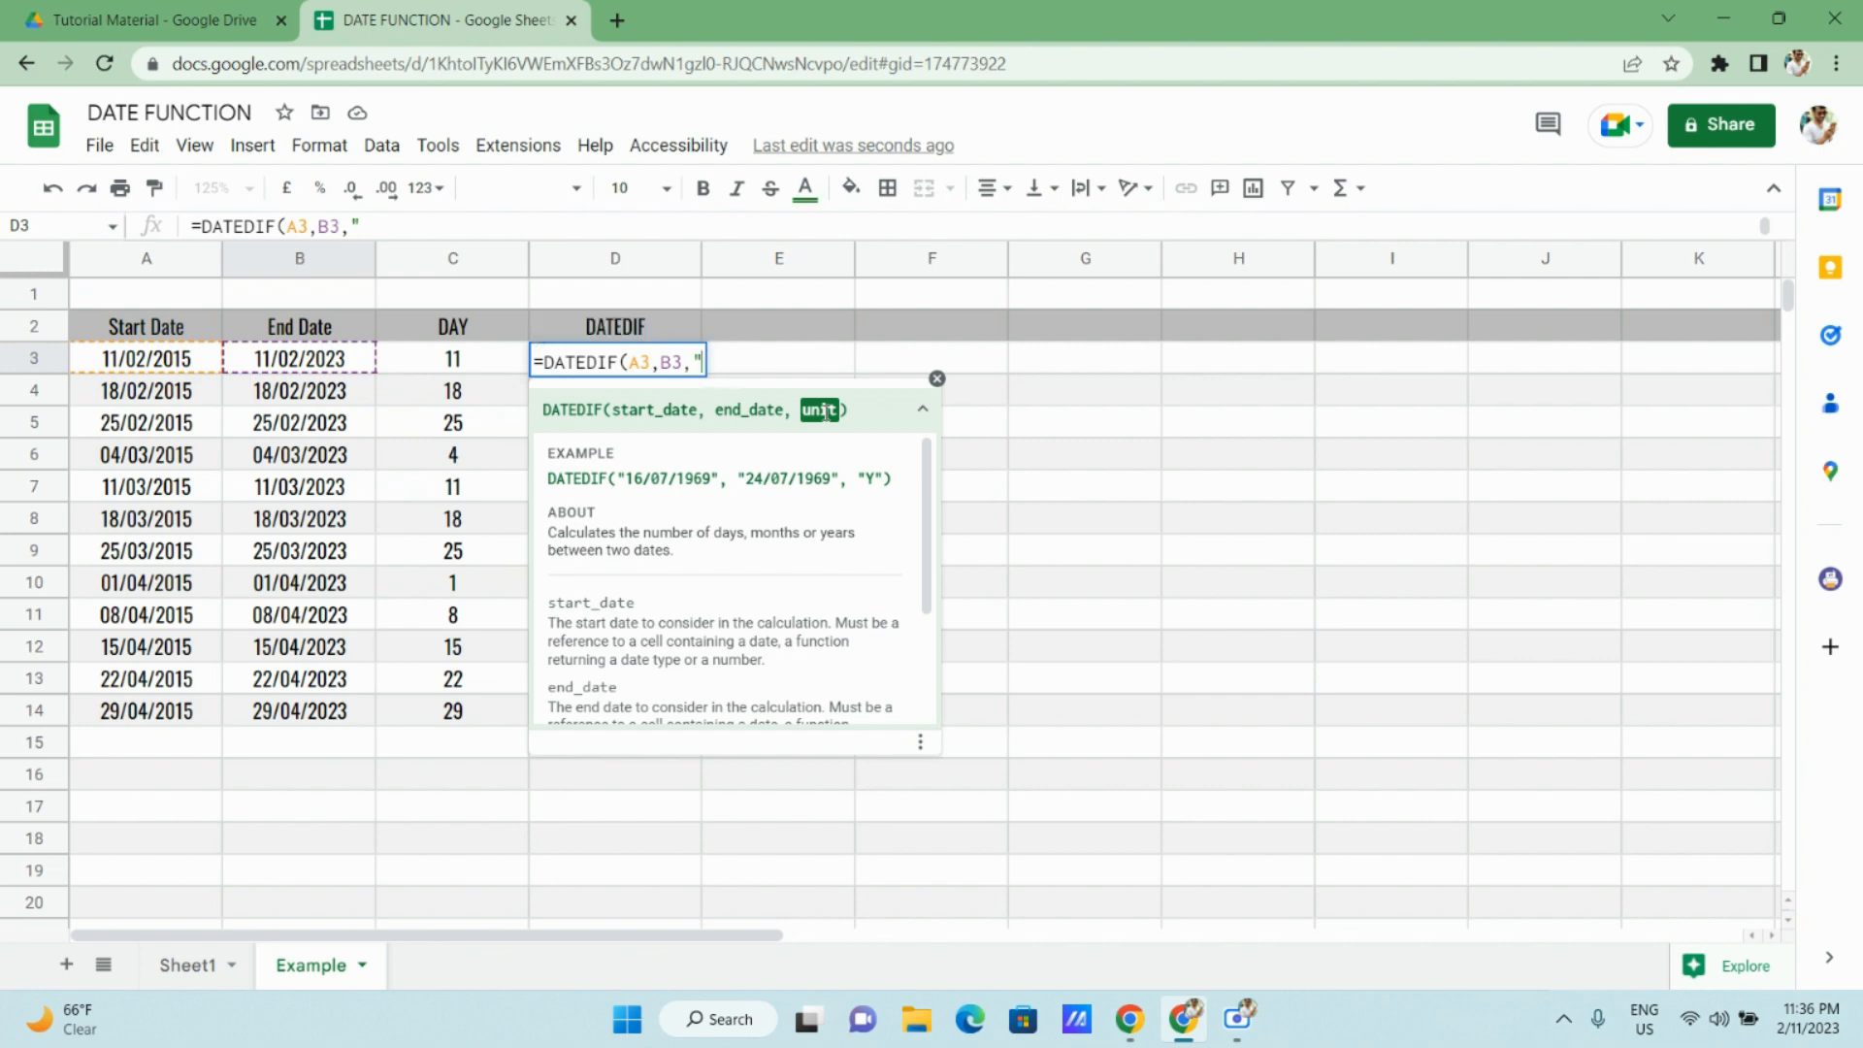
pyautogui.write('Y"')
pyautogui.press('Return')
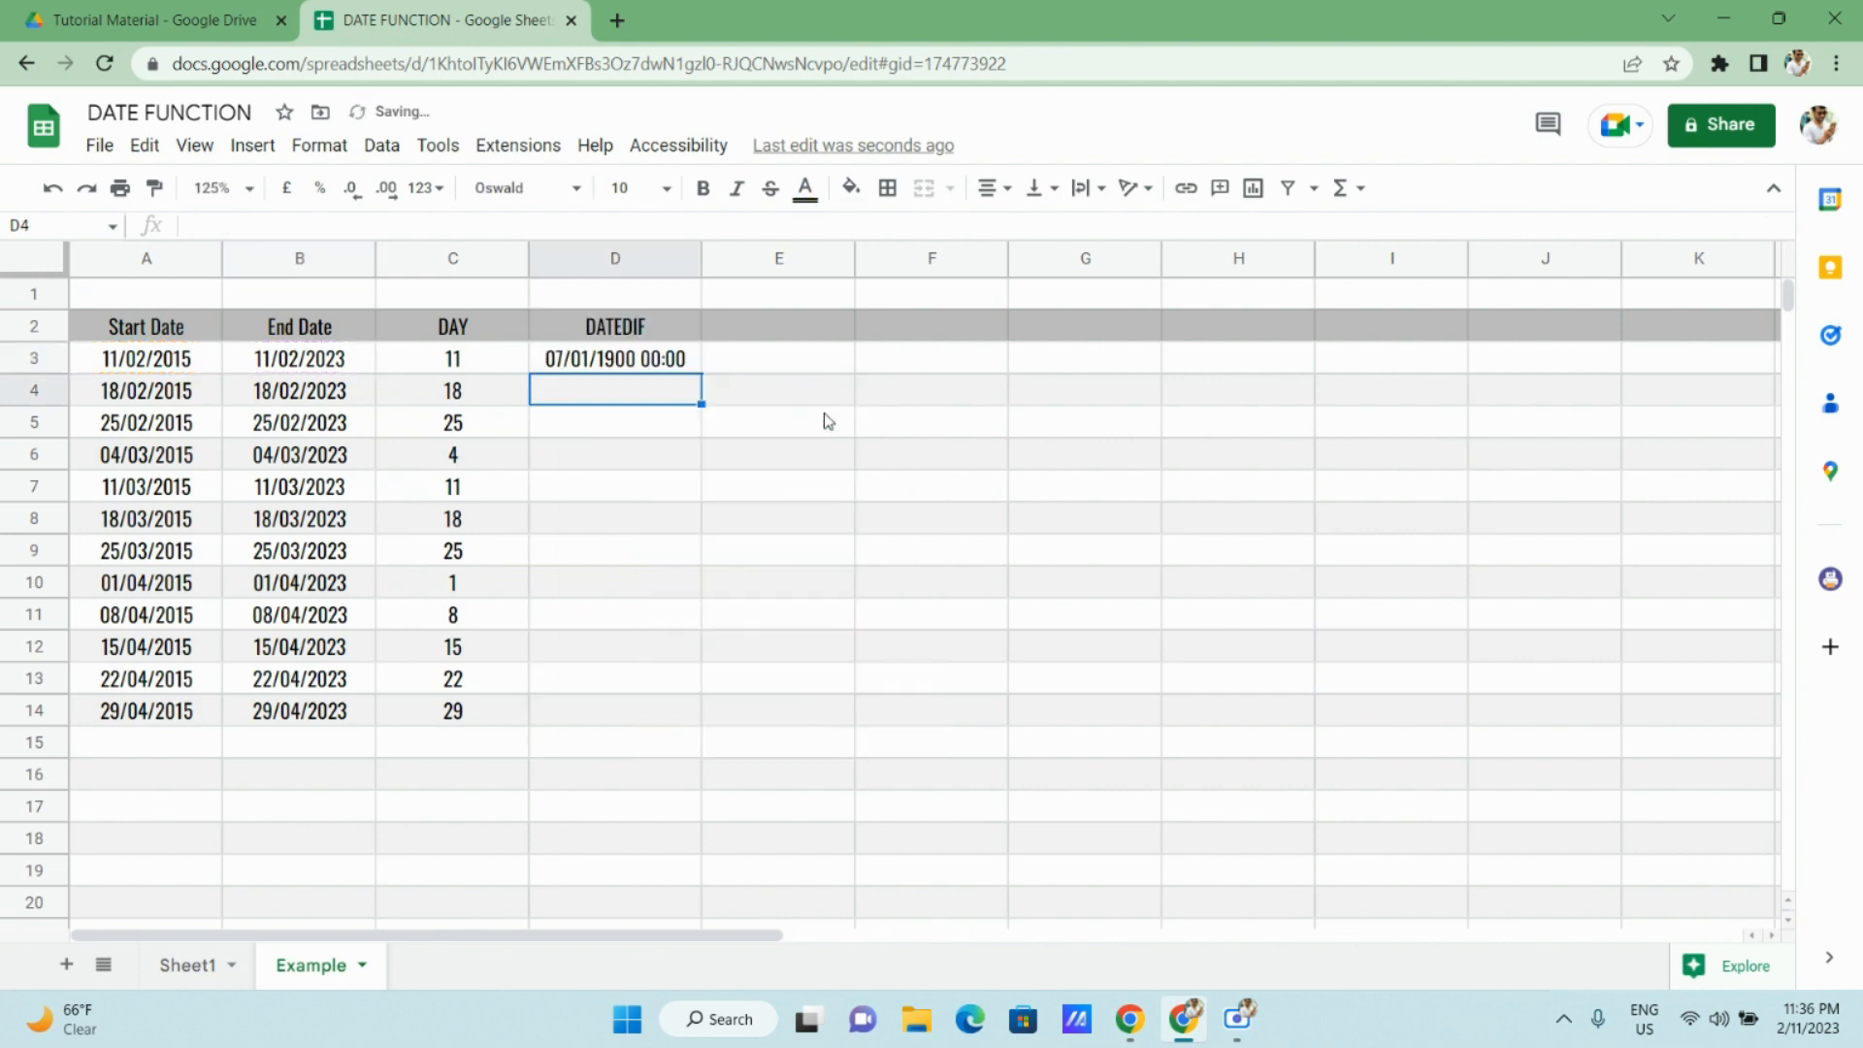
# Set the number format of the DATEDIF cells D3:D14 to Automatic and select cell D3 alone.
pyautogui.click(681, 365)
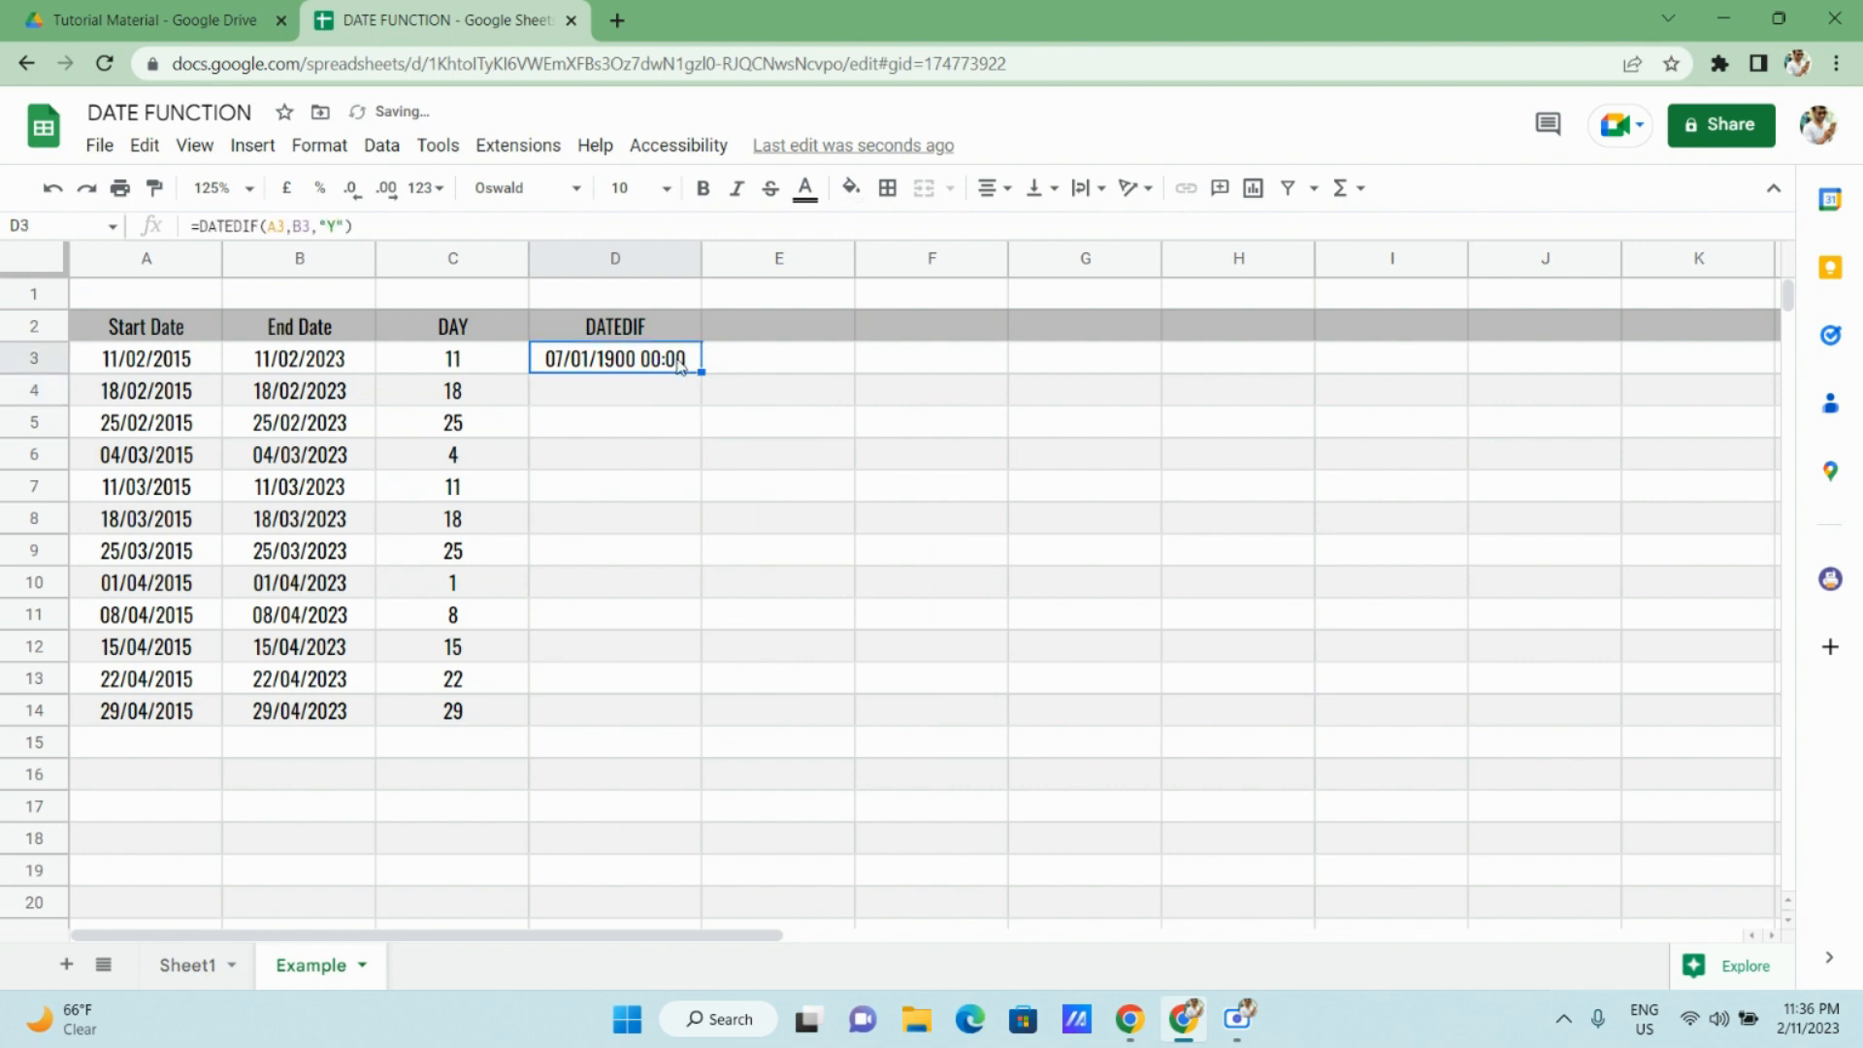
pyautogui.hotkey('shift', 'Down')
pyautogui.hotkey('shift', 'Down')
pyautogui.hotkey('shift', 'Down')
pyautogui.hotkey('shift', 'Down')
pyautogui.hotkey('shift', 'Down')
pyautogui.hotkey('shift', 'Down')
pyautogui.hotkey('shift', 'Down')
pyautogui.hotkey('shift', 'Down')
pyautogui.hotkey('shift', 'Down')
pyautogui.hotkey('shift', 'Down')
pyautogui.hotkey('shift', 'Down')
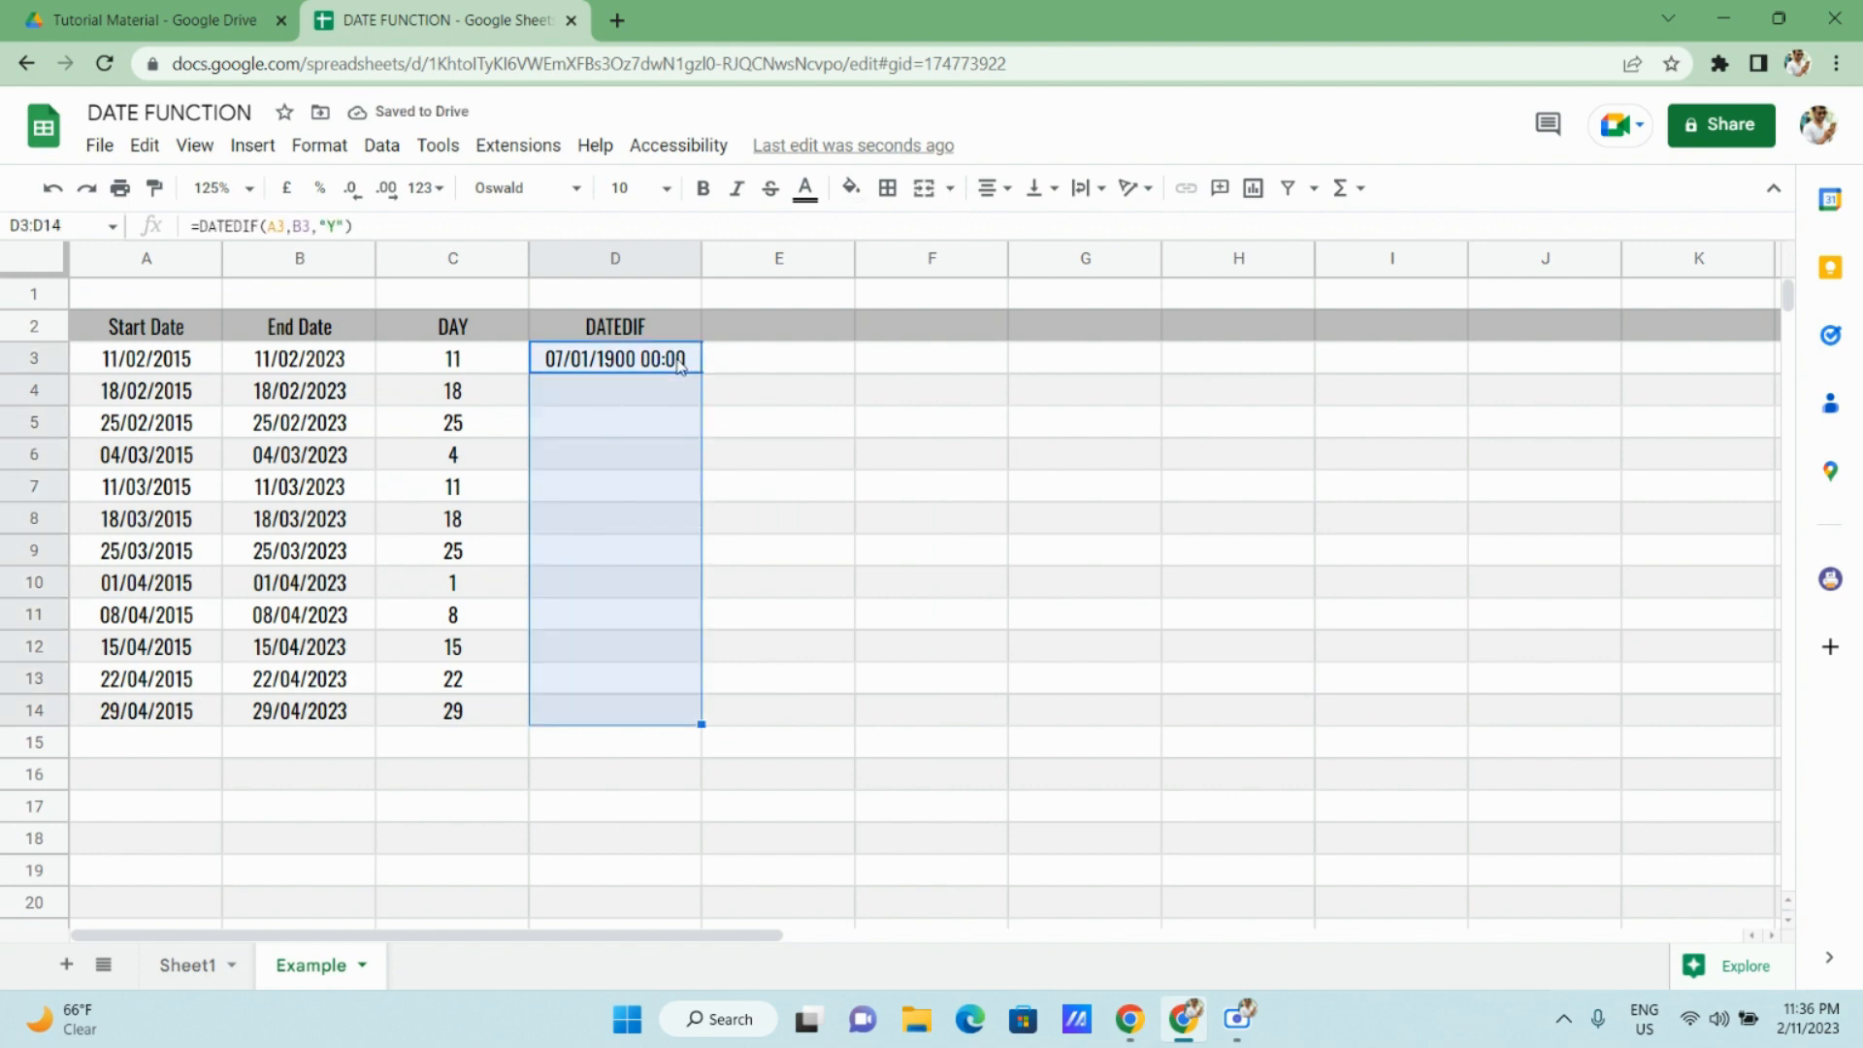
pyautogui.click(426, 188)
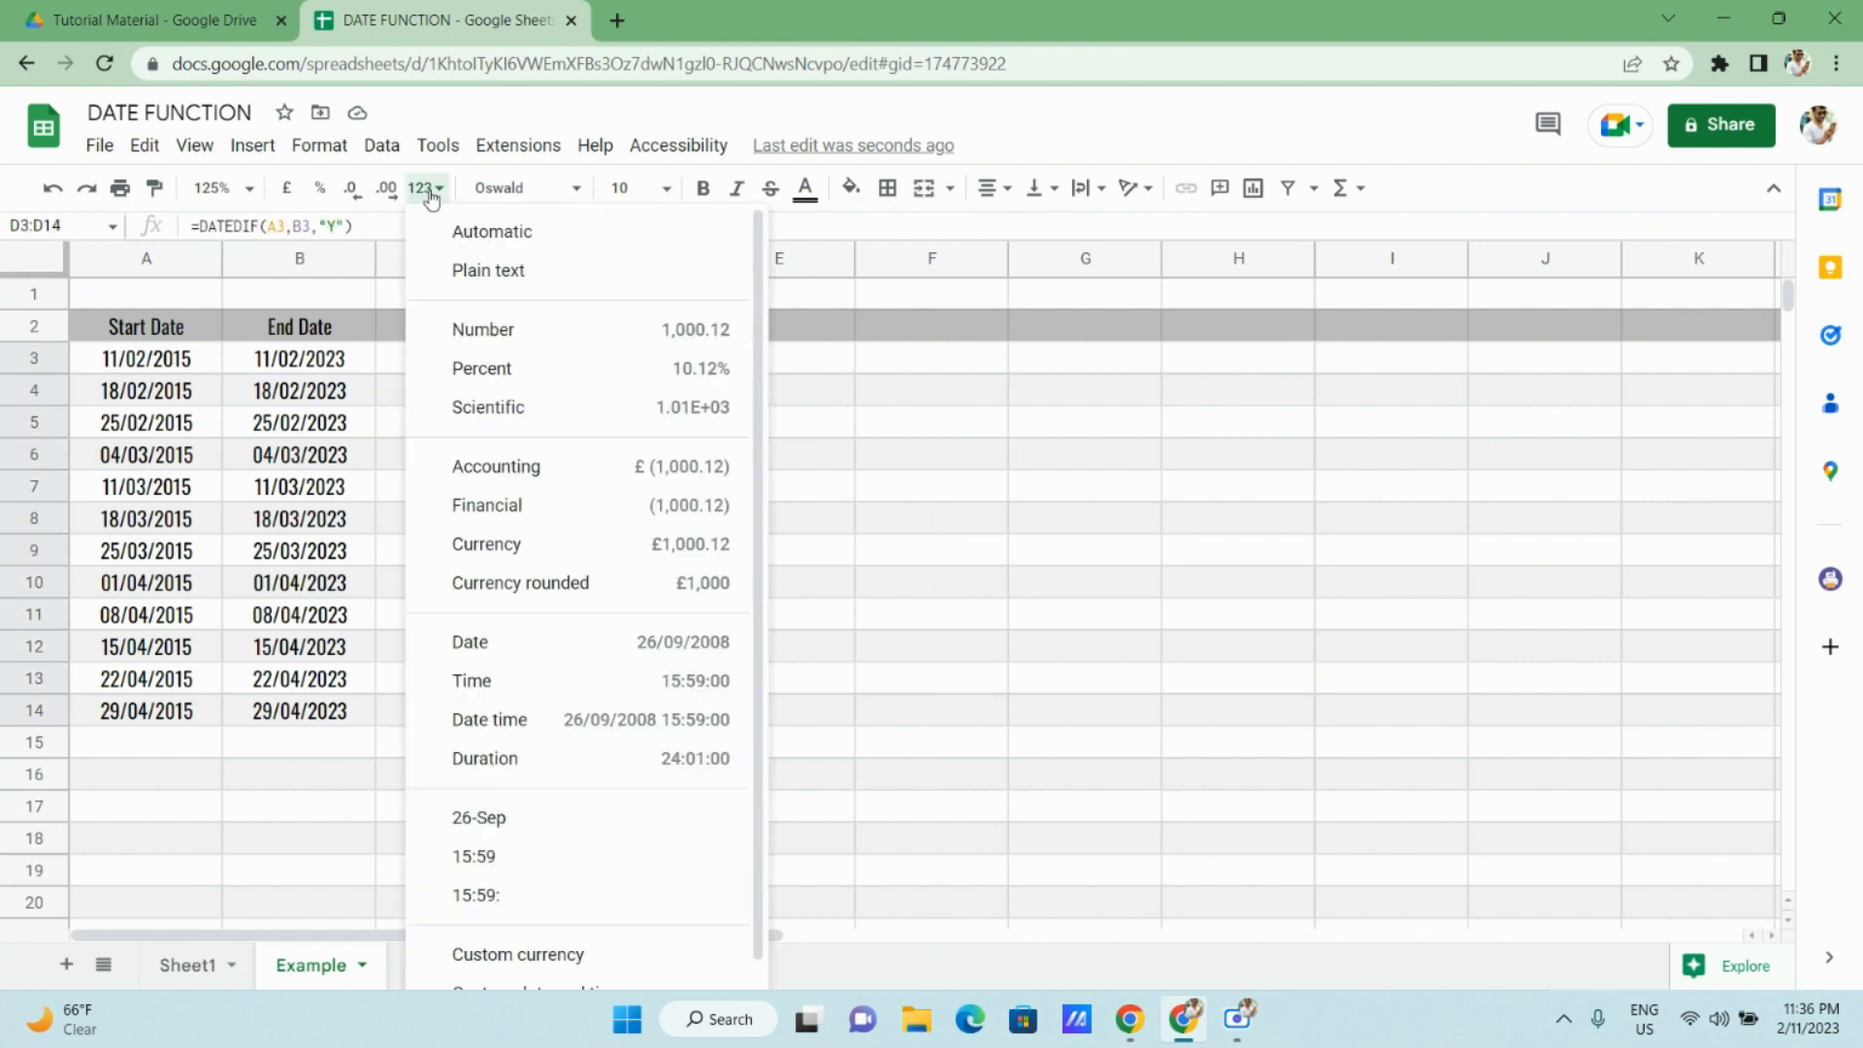
pyautogui.click(482, 236)
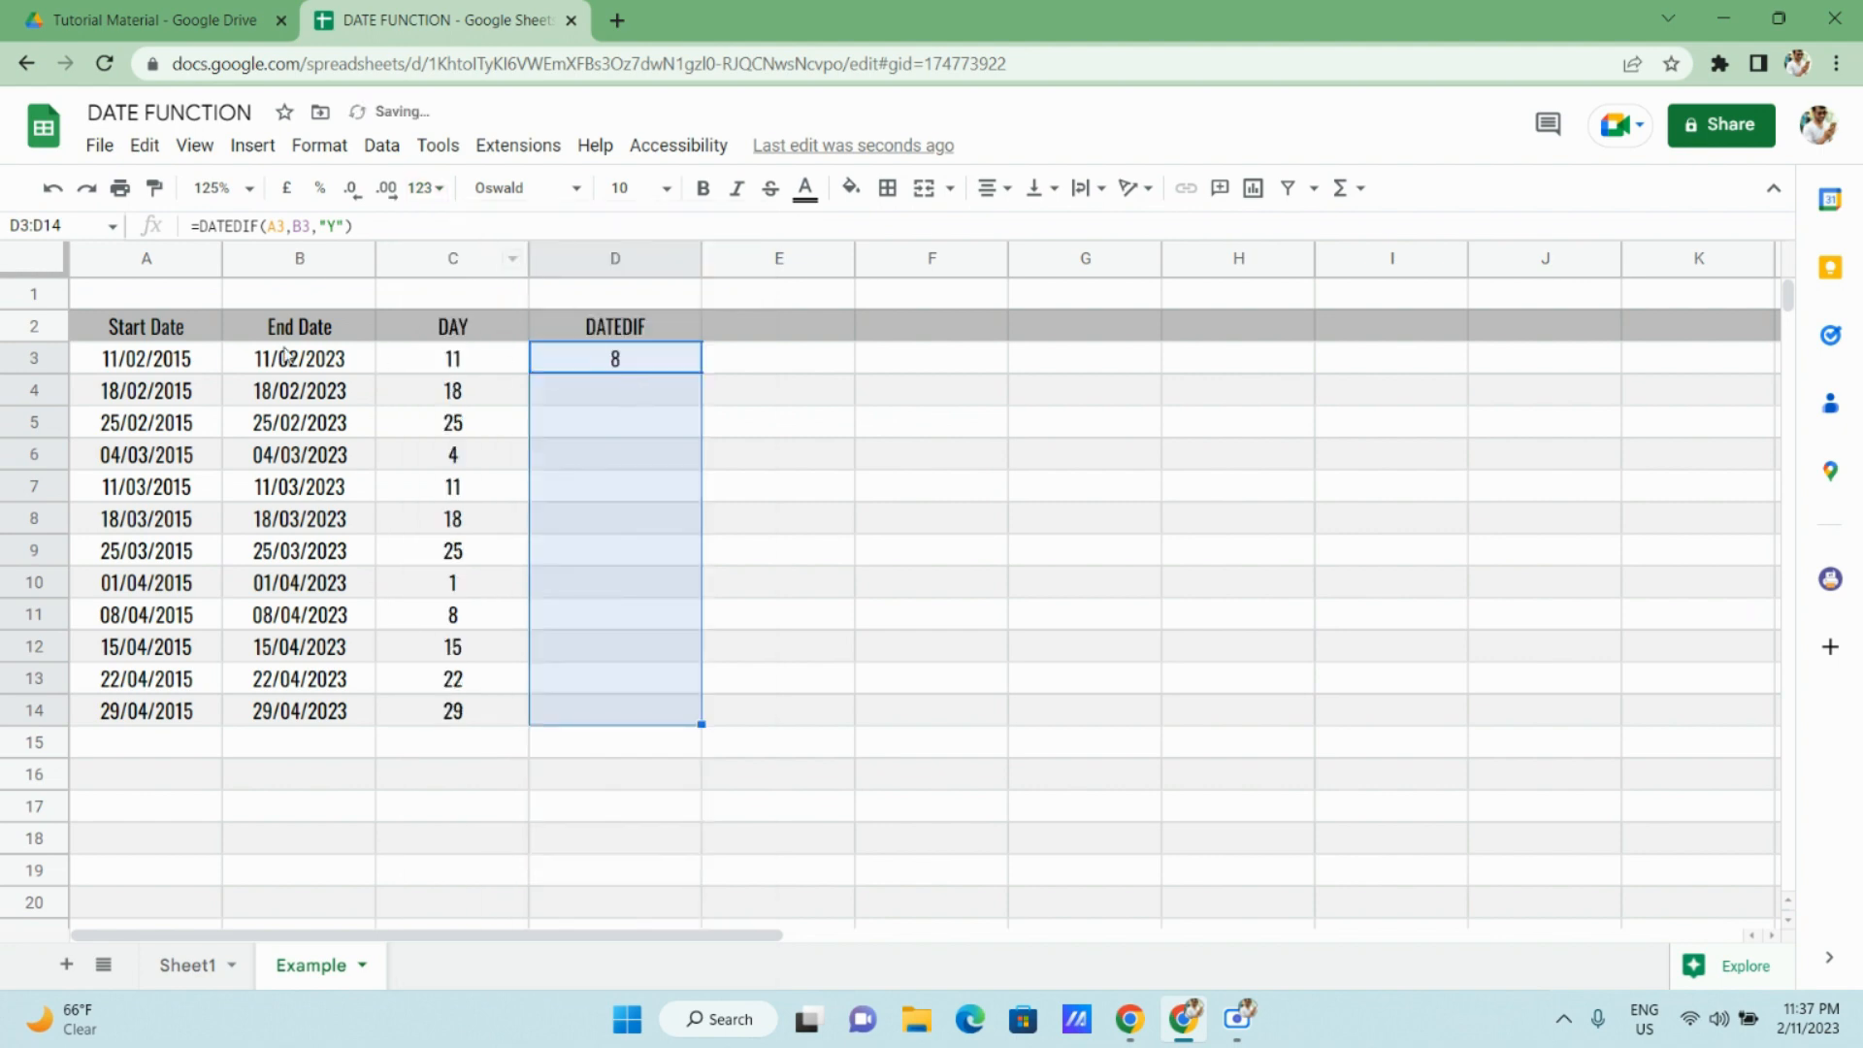
pyautogui.click(632, 402)
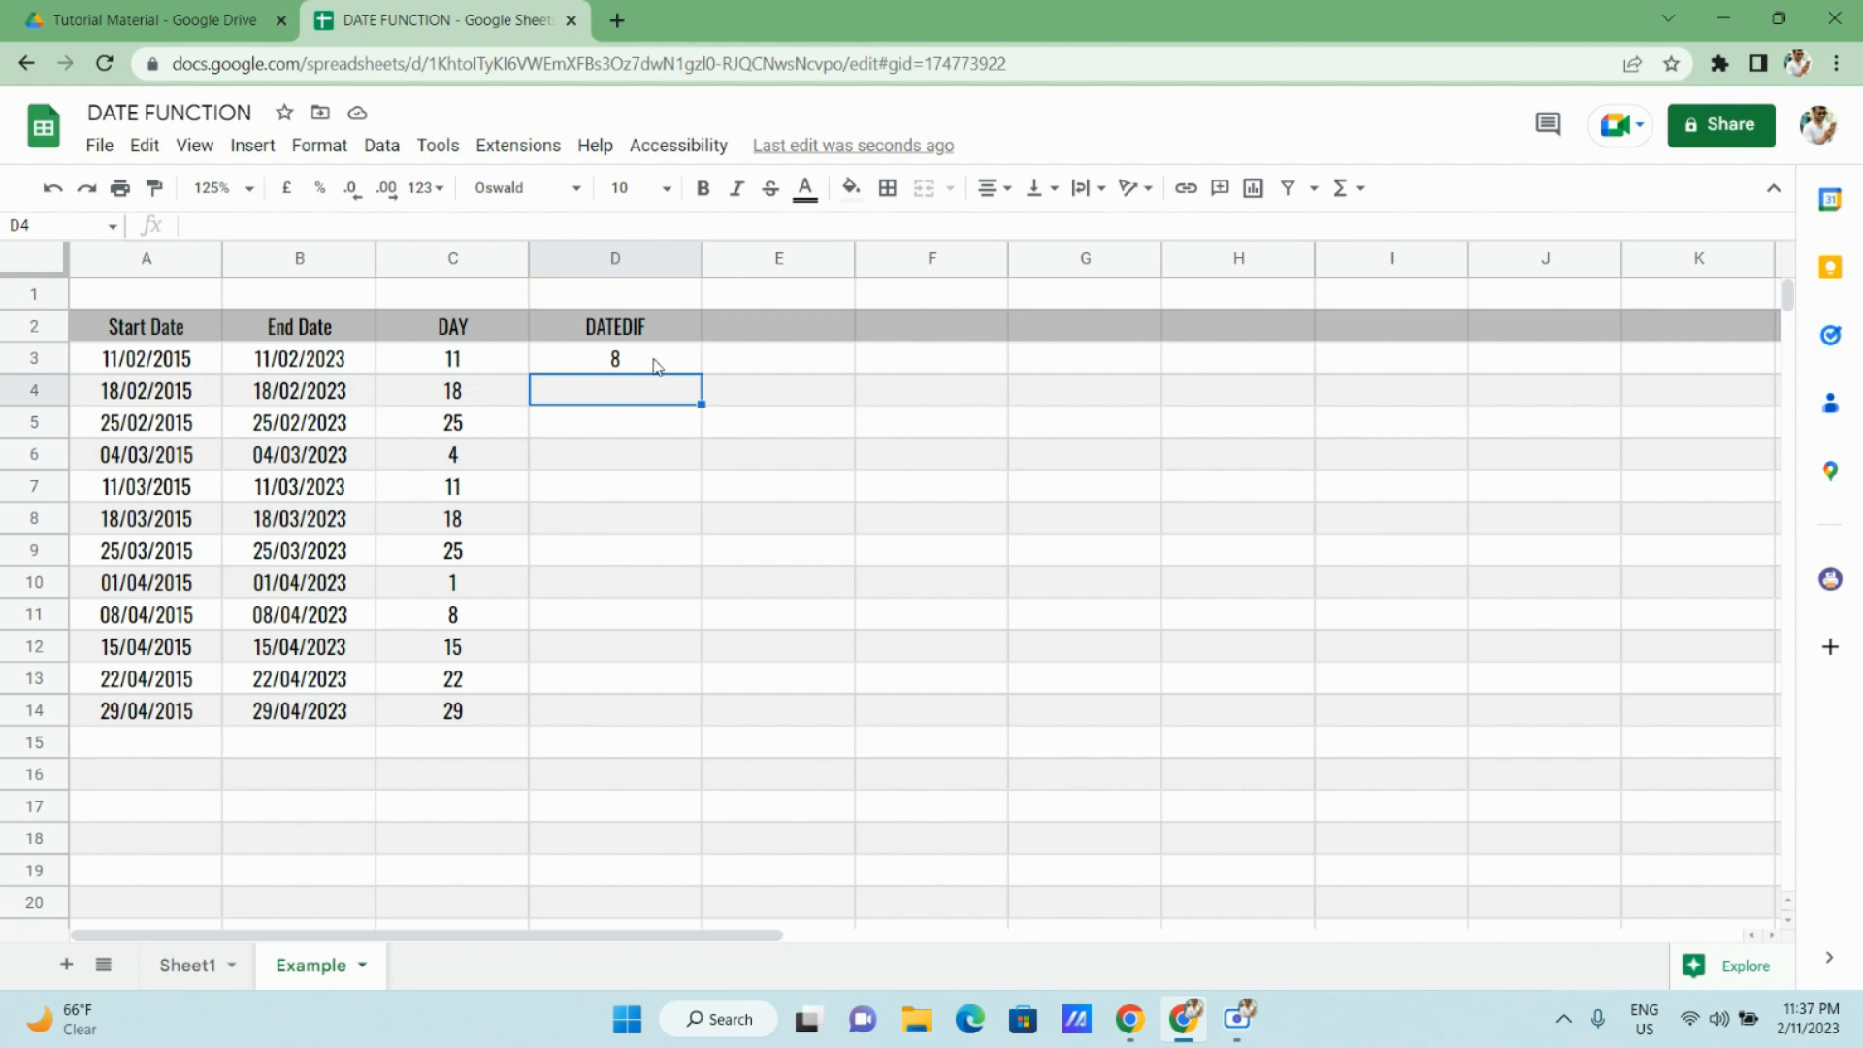
pyautogui.click(658, 363)
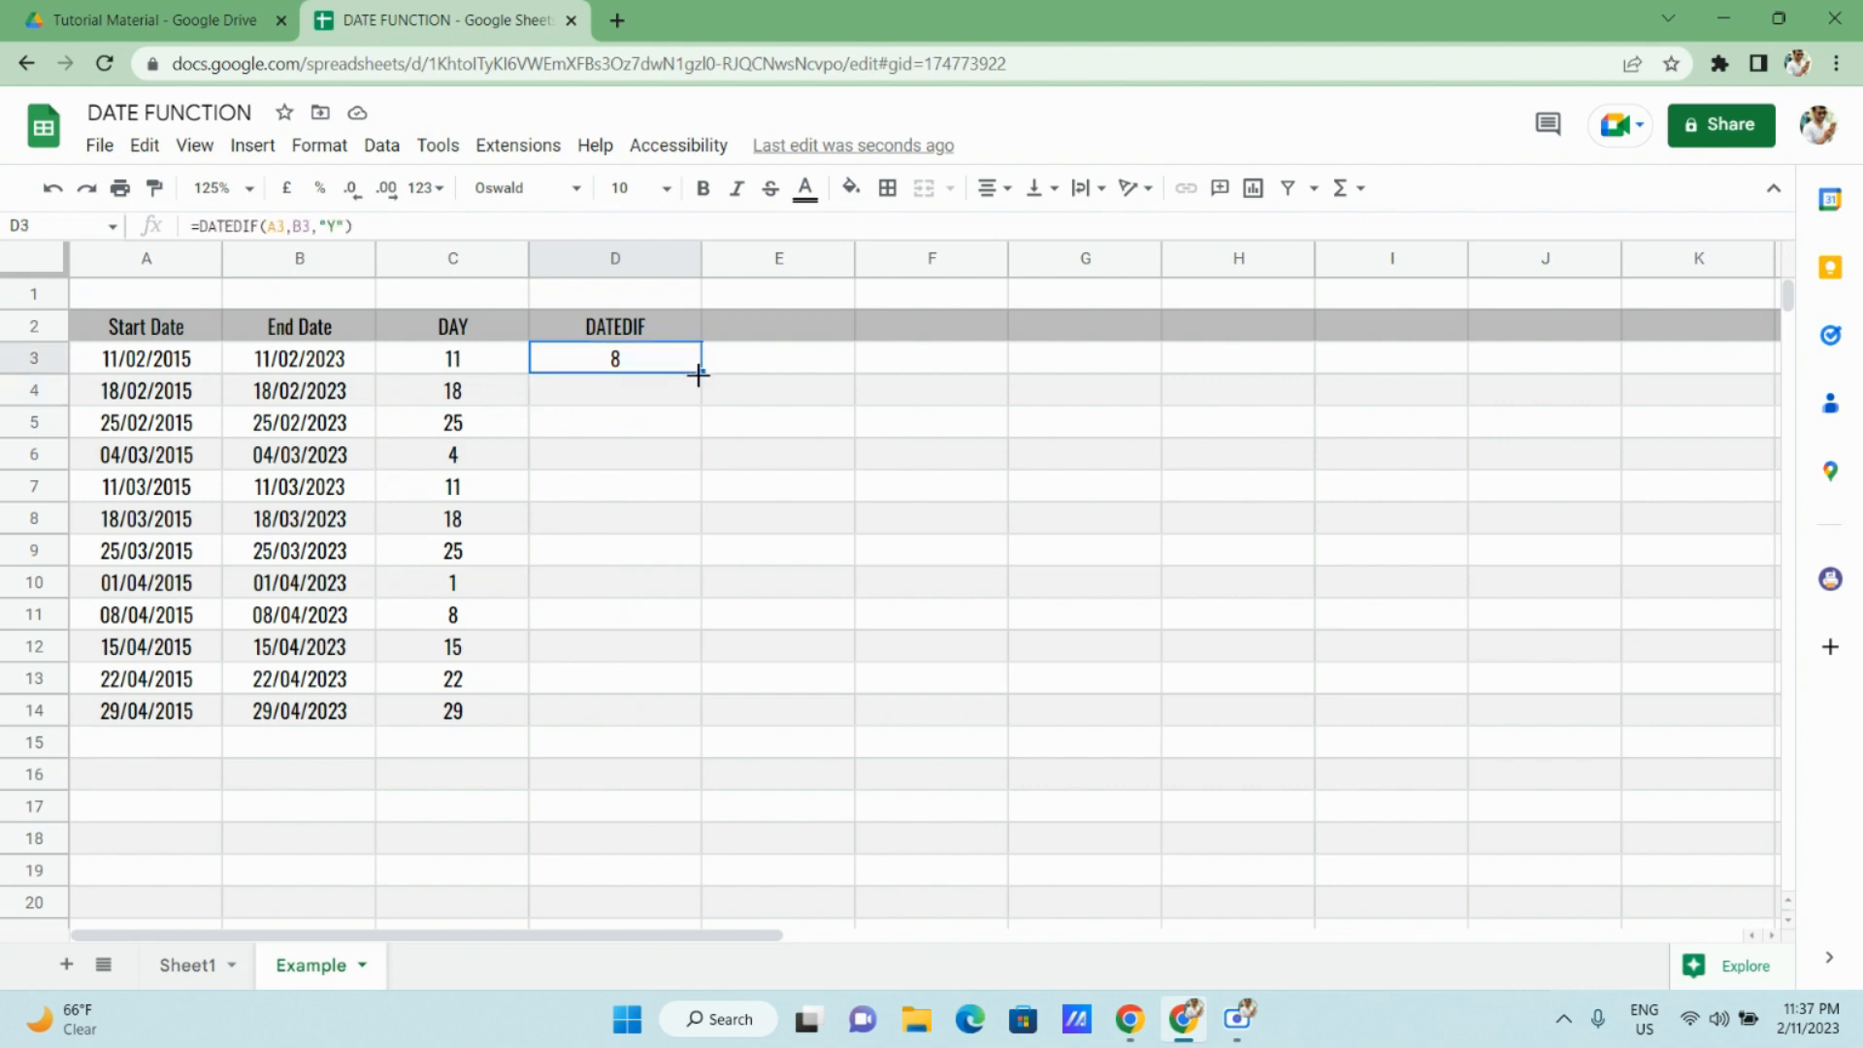
# Fill the DATEDIF formula from D3 down to D14 and change the unit in cell D4 to "M".
pyautogui.doubleClick(698, 375)
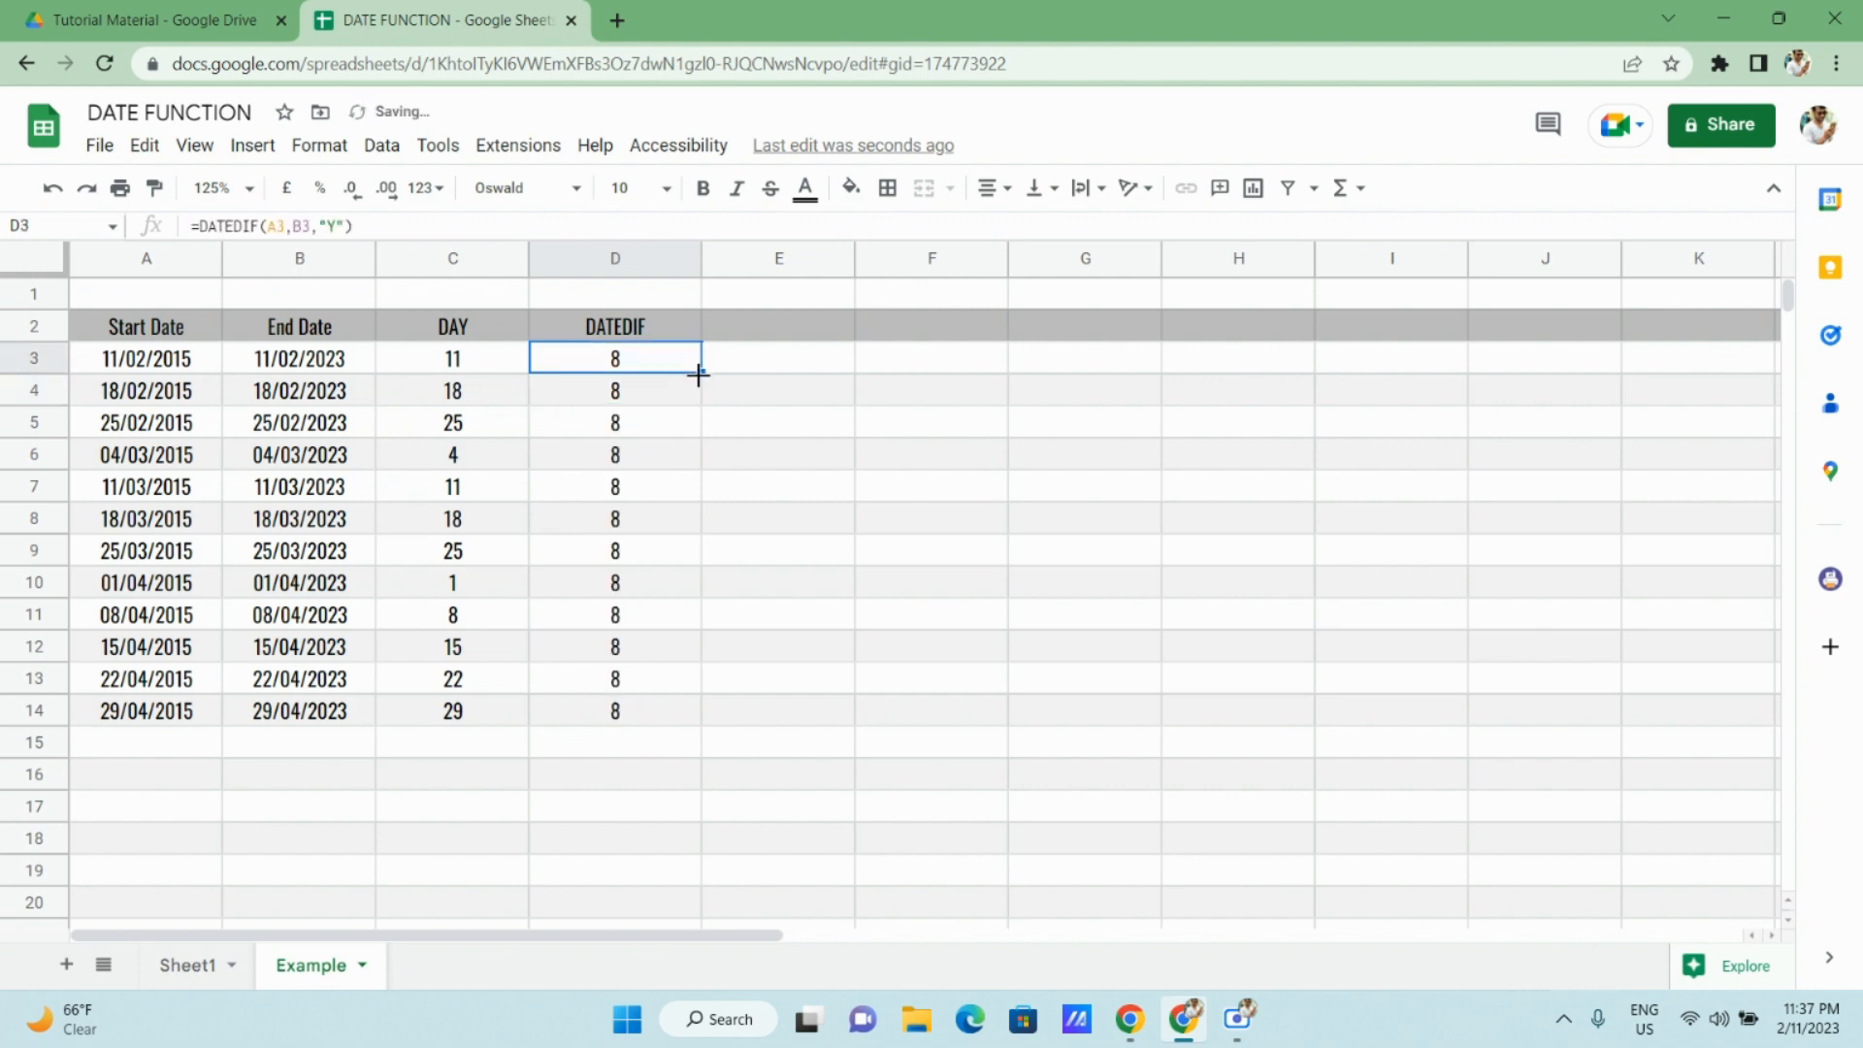
pyautogui.click(622, 407)
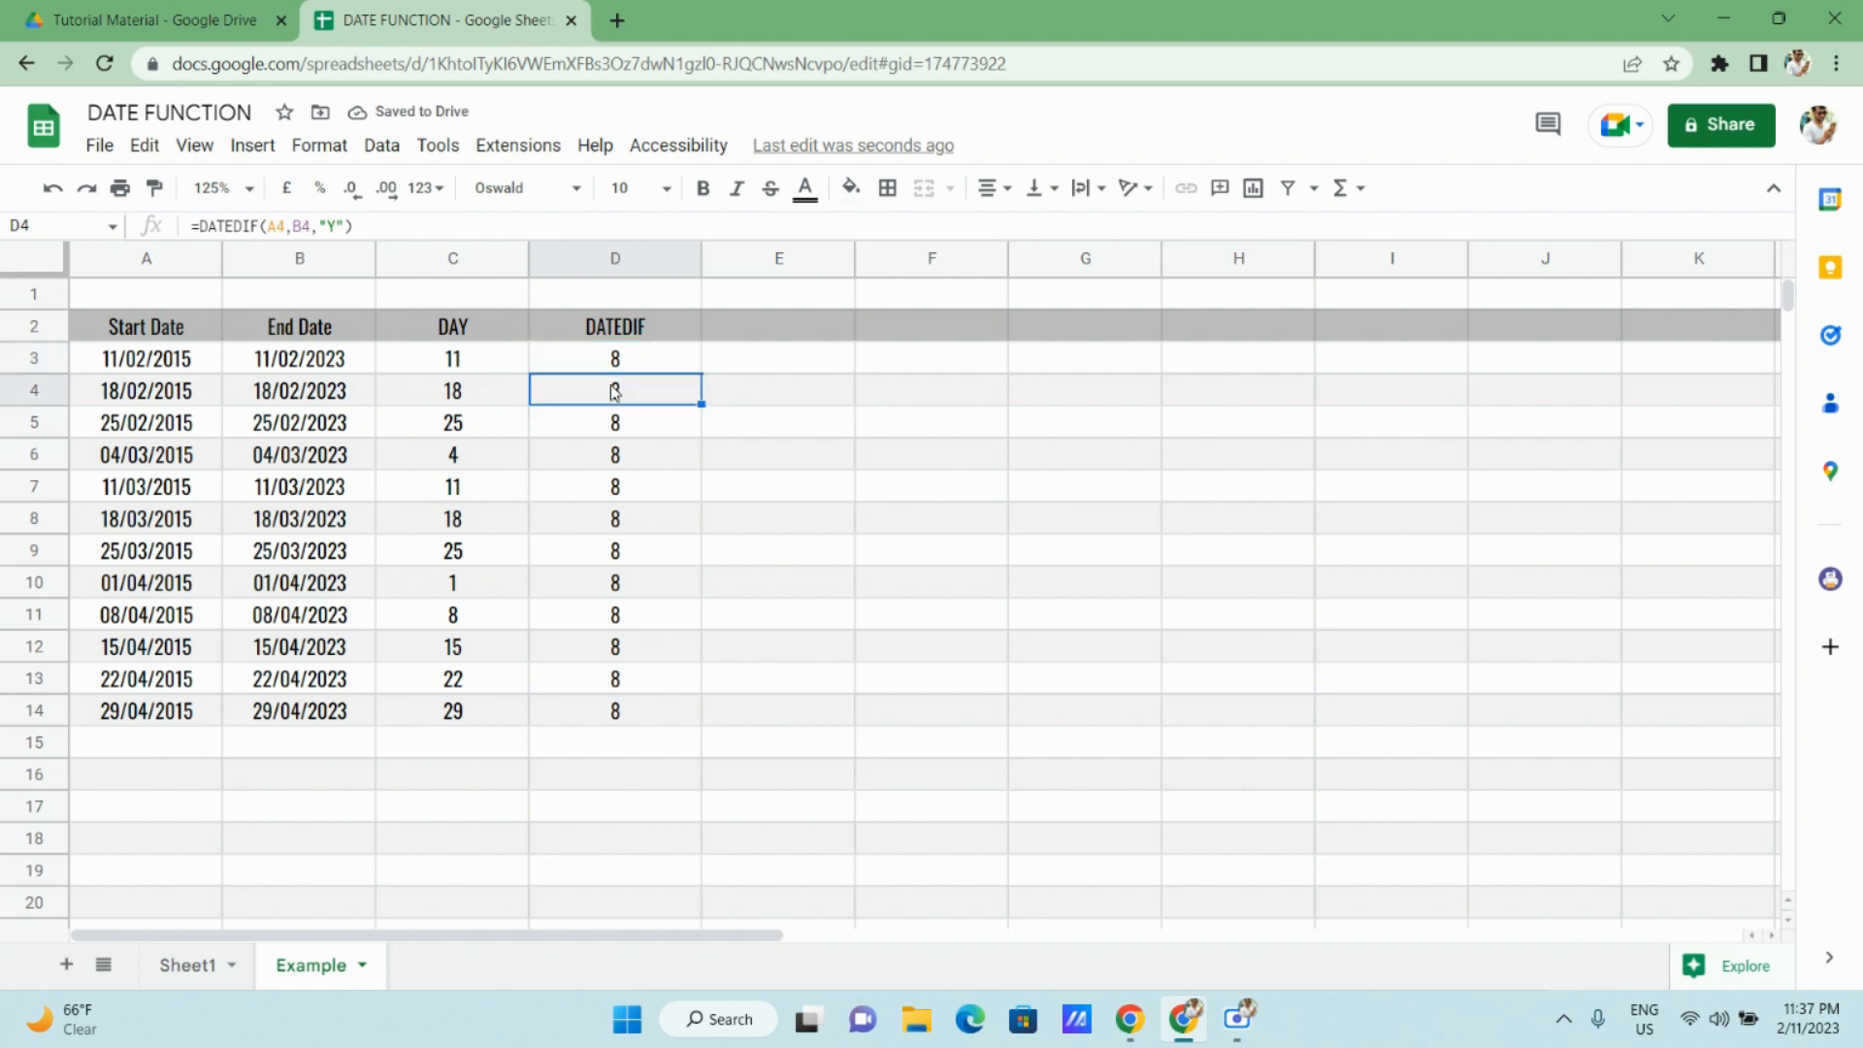
pyautogui.click(339, 225)
pyautogui.press('BackSpace')
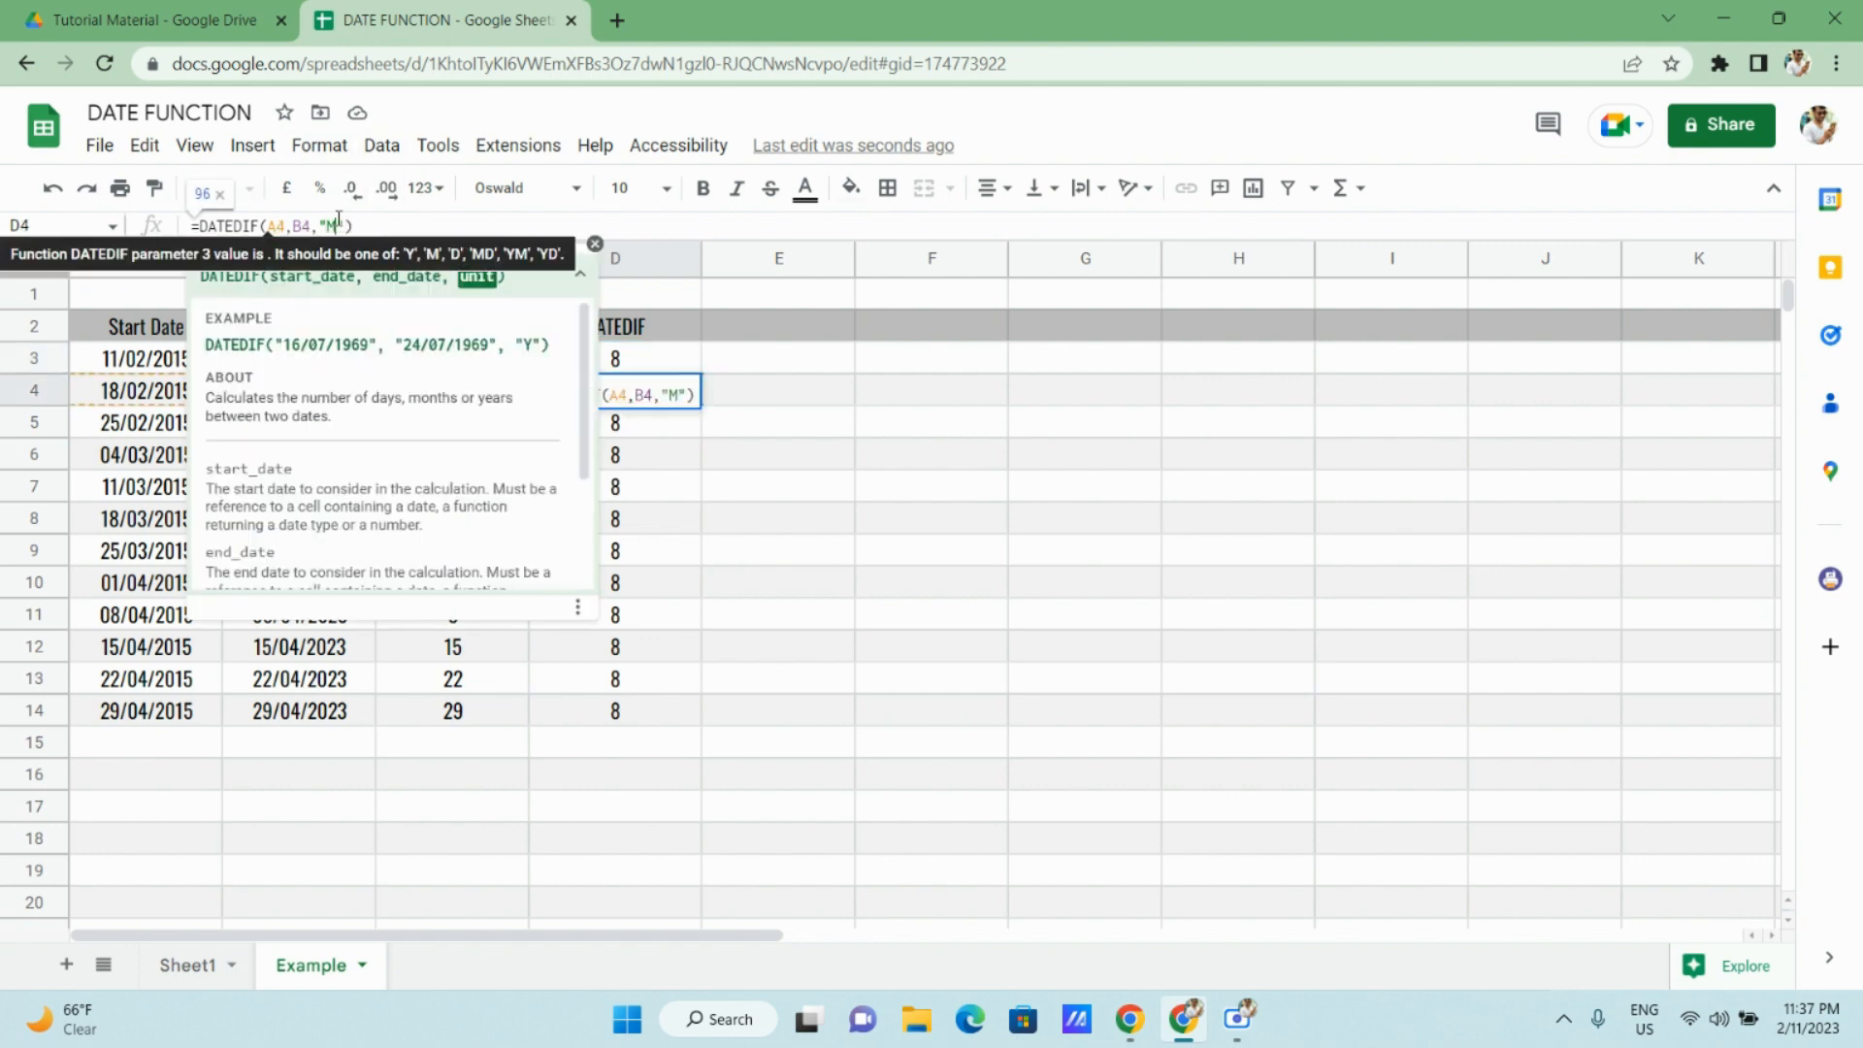
pyautogui.write('M')
pyautogui.press('Return')
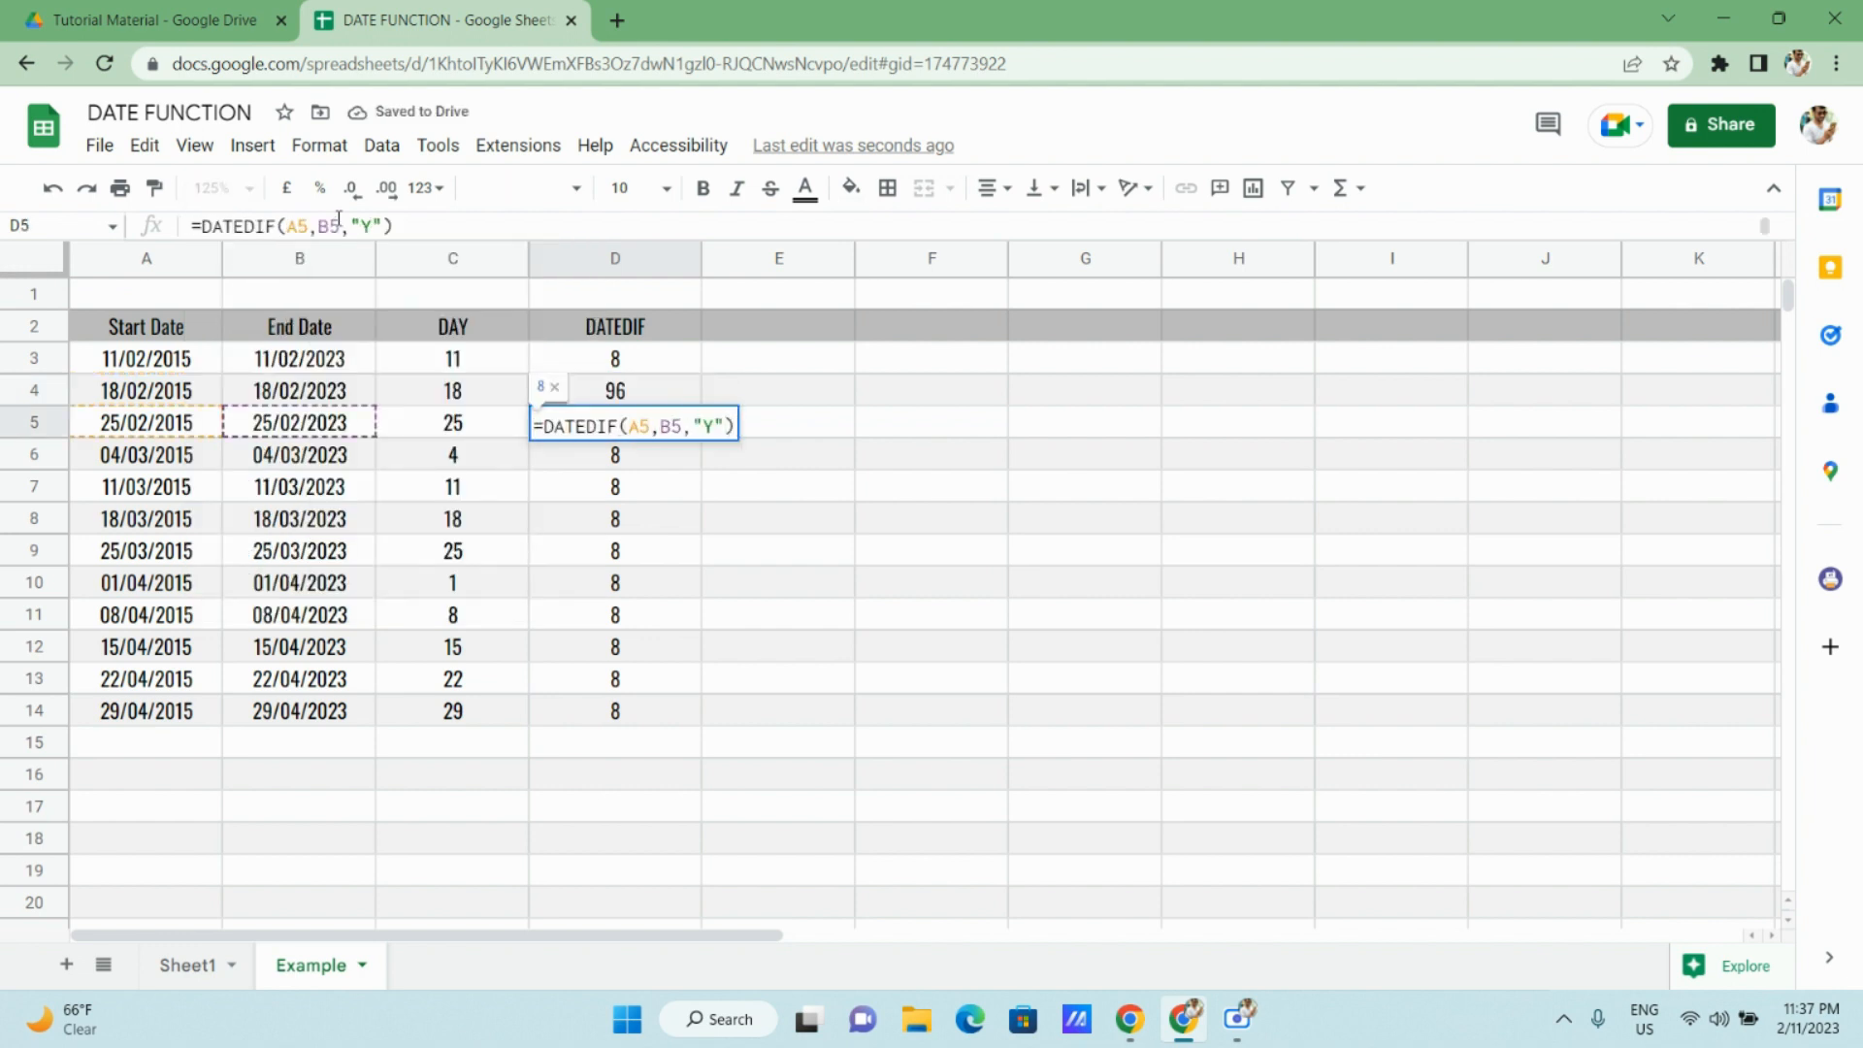
# Leave cell D5's formula unedited and fill the month-based DATEDIF formula from D4 down to D6.
pyautogui.press('Escape')
pyautogui.press('Up')
pyautogui.hotkey('shift', 'Down')
pyautogui.hotkey('shift', 'Down')
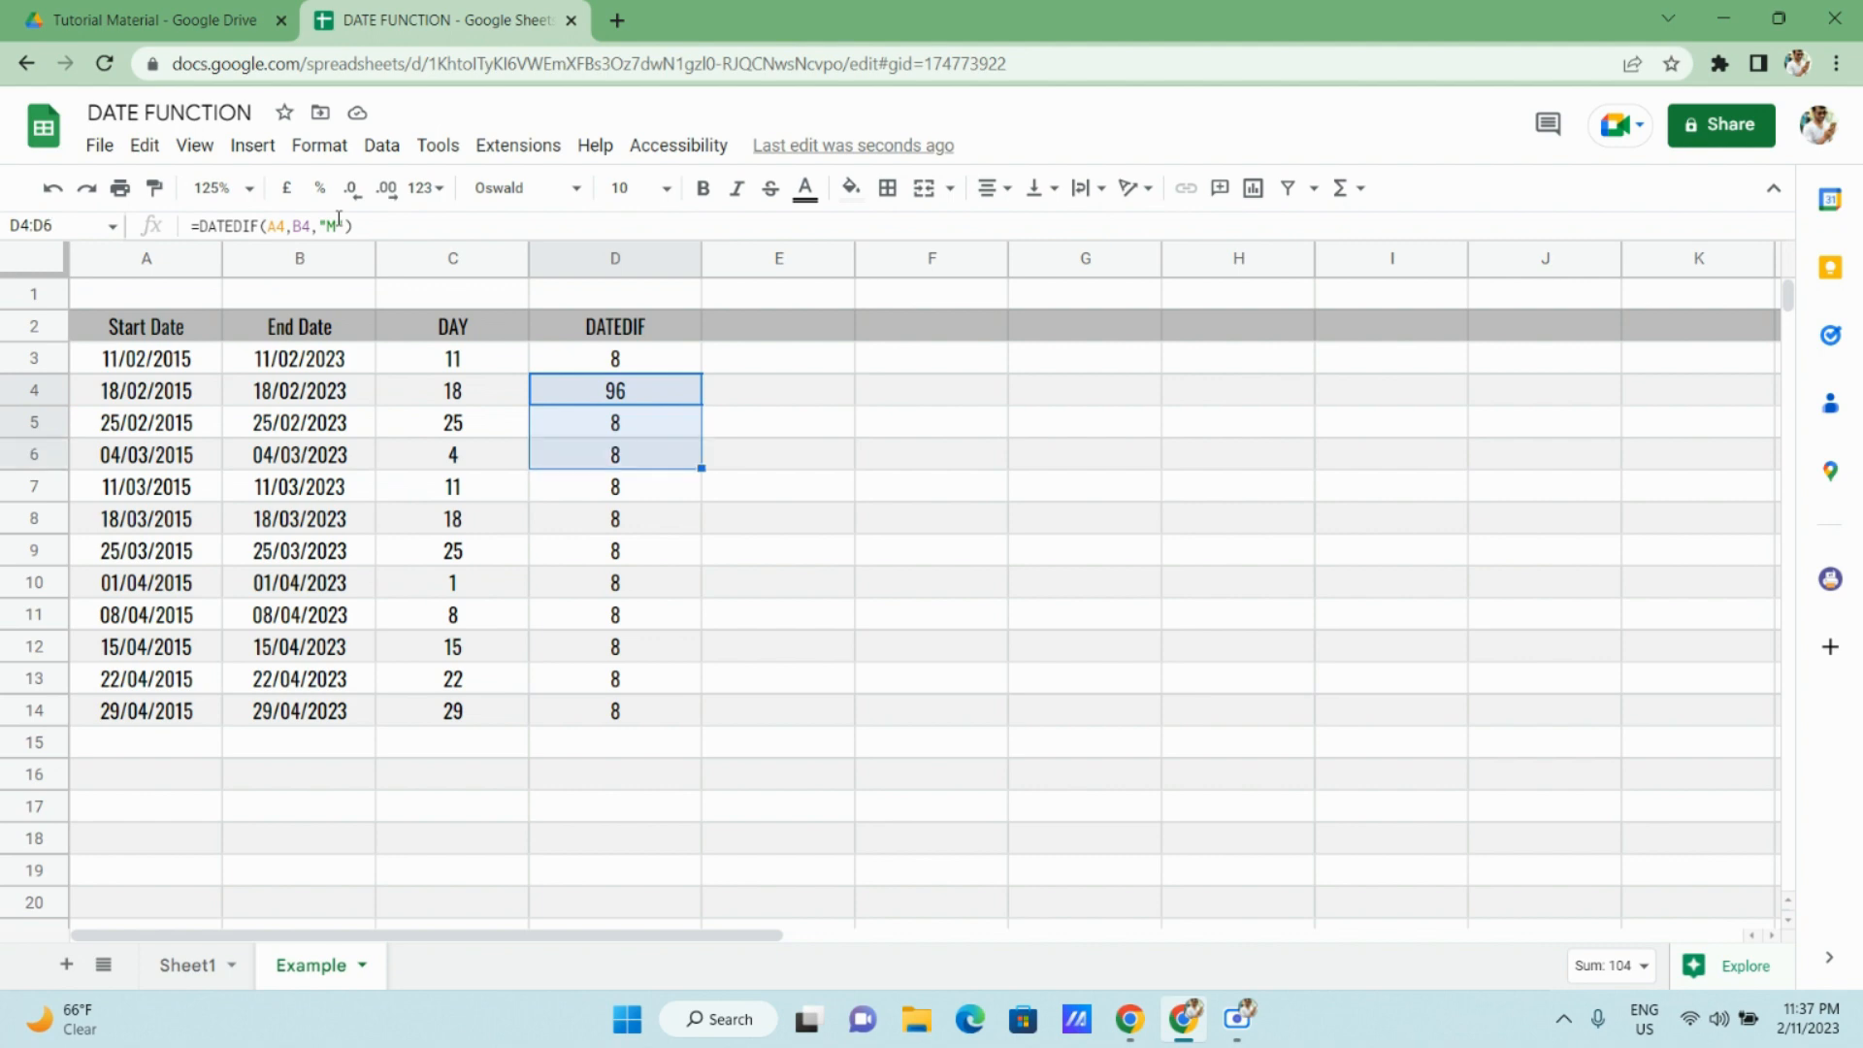
pyautogui.press('super+space')
pyautogui.hotkey('ctrl', 'd')
# Change the unit argument of the DATEDIF formula in cell D7 to "D".
pyautogui.press('Down')
pyautogui.press('Down')
pyautogui.press('Down')
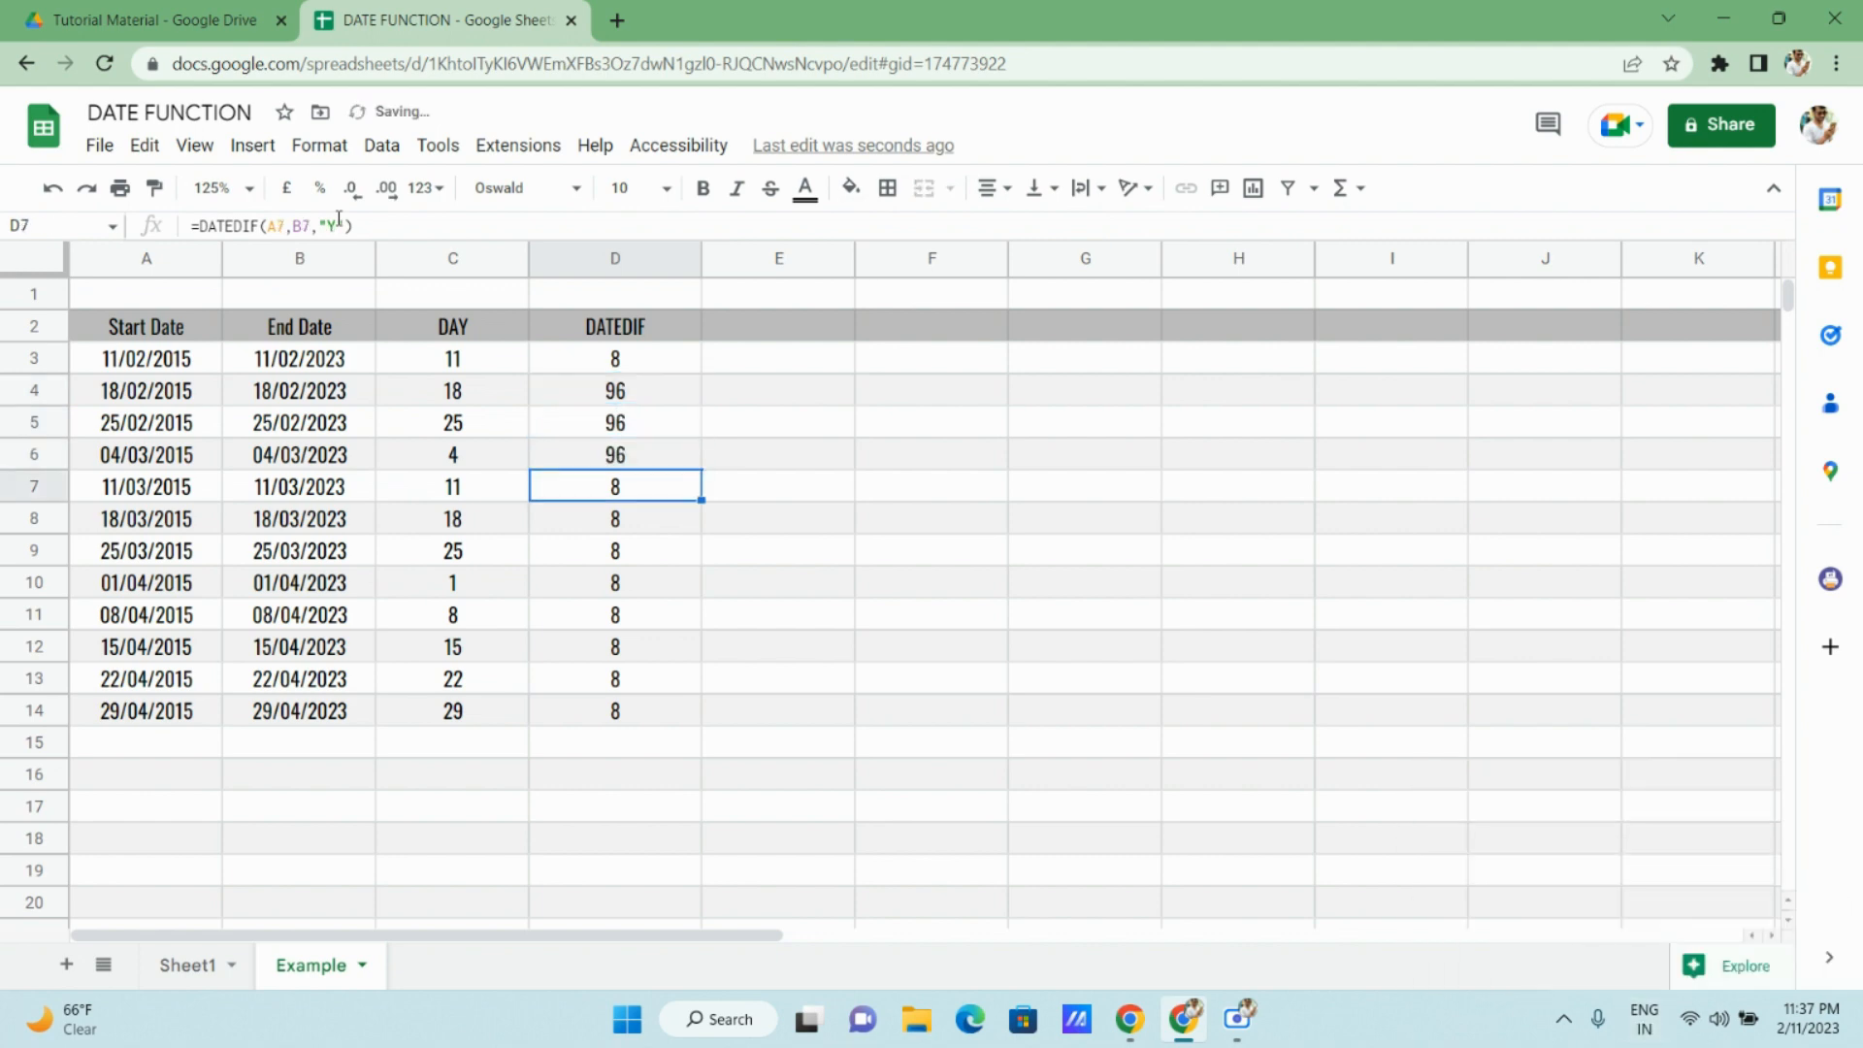
pyautogui.press('F2')
pyautogui.press('Left')
pyautogui.press('Left')
pyautogui.hotkey('shift', 'Left')
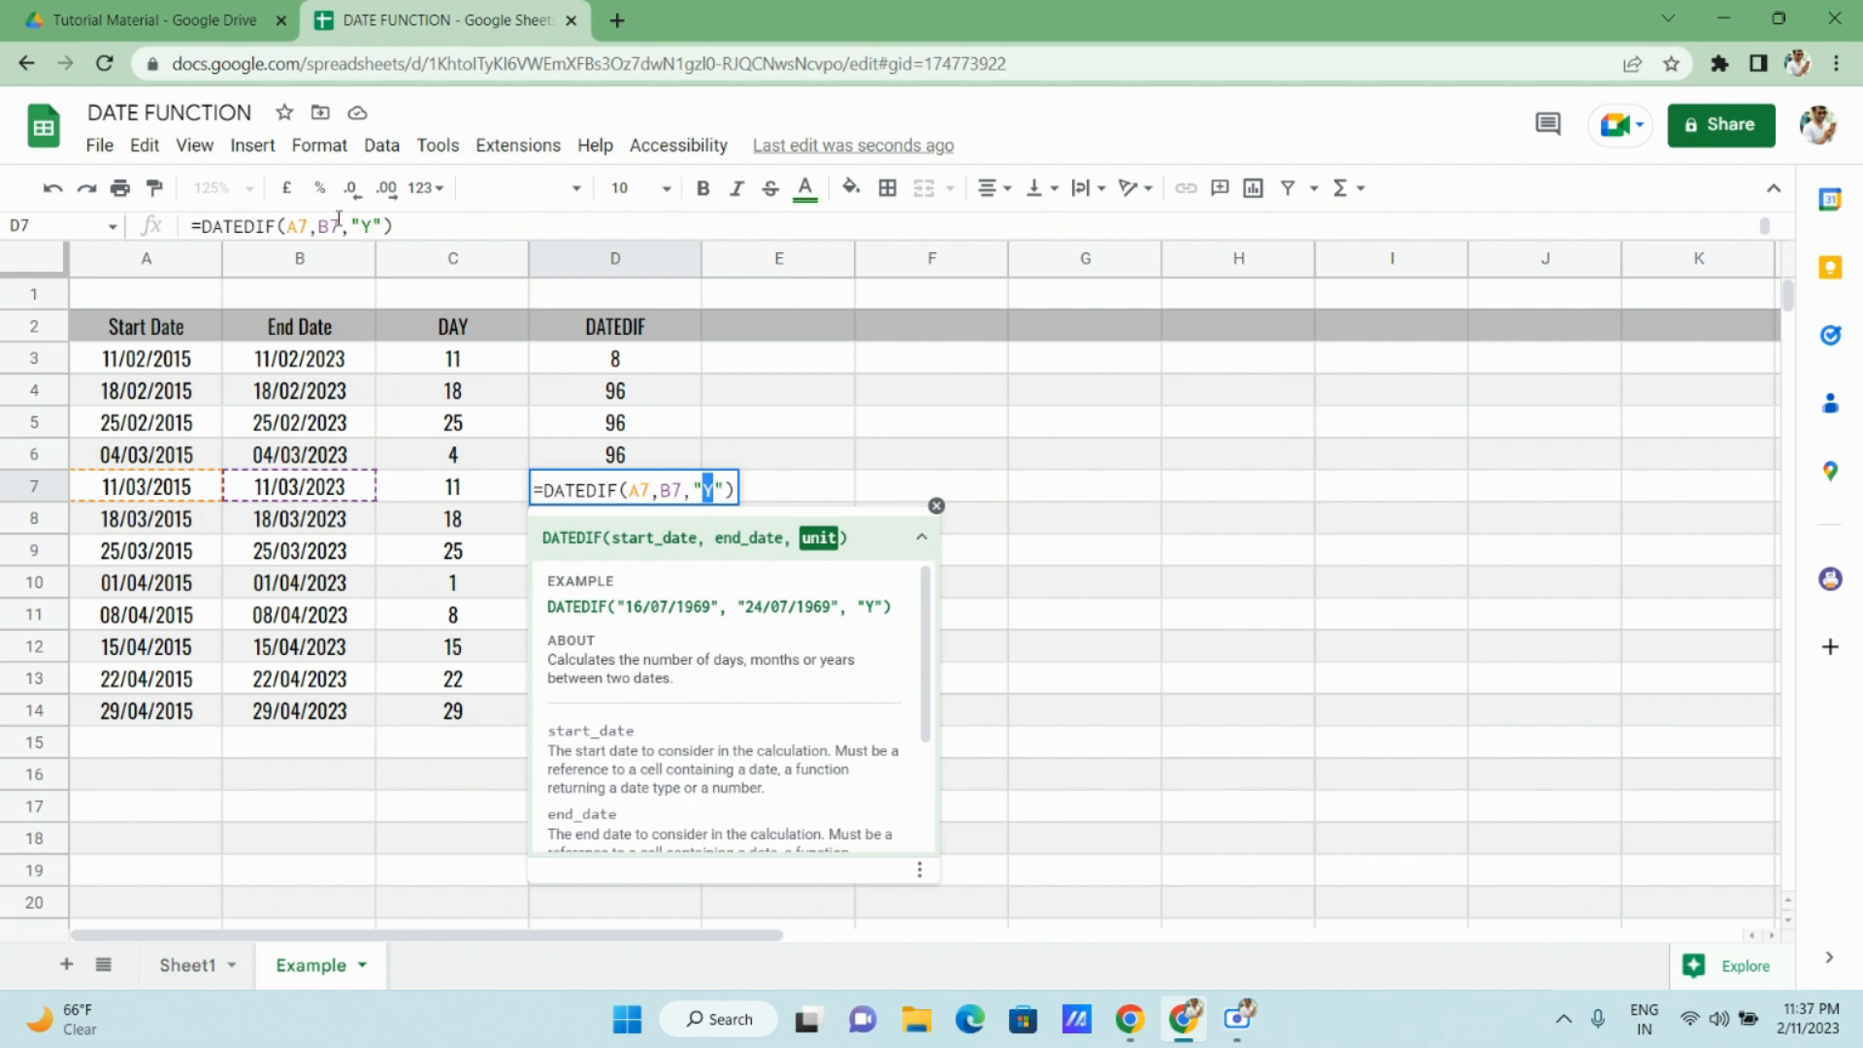
pyautogui.write('D')
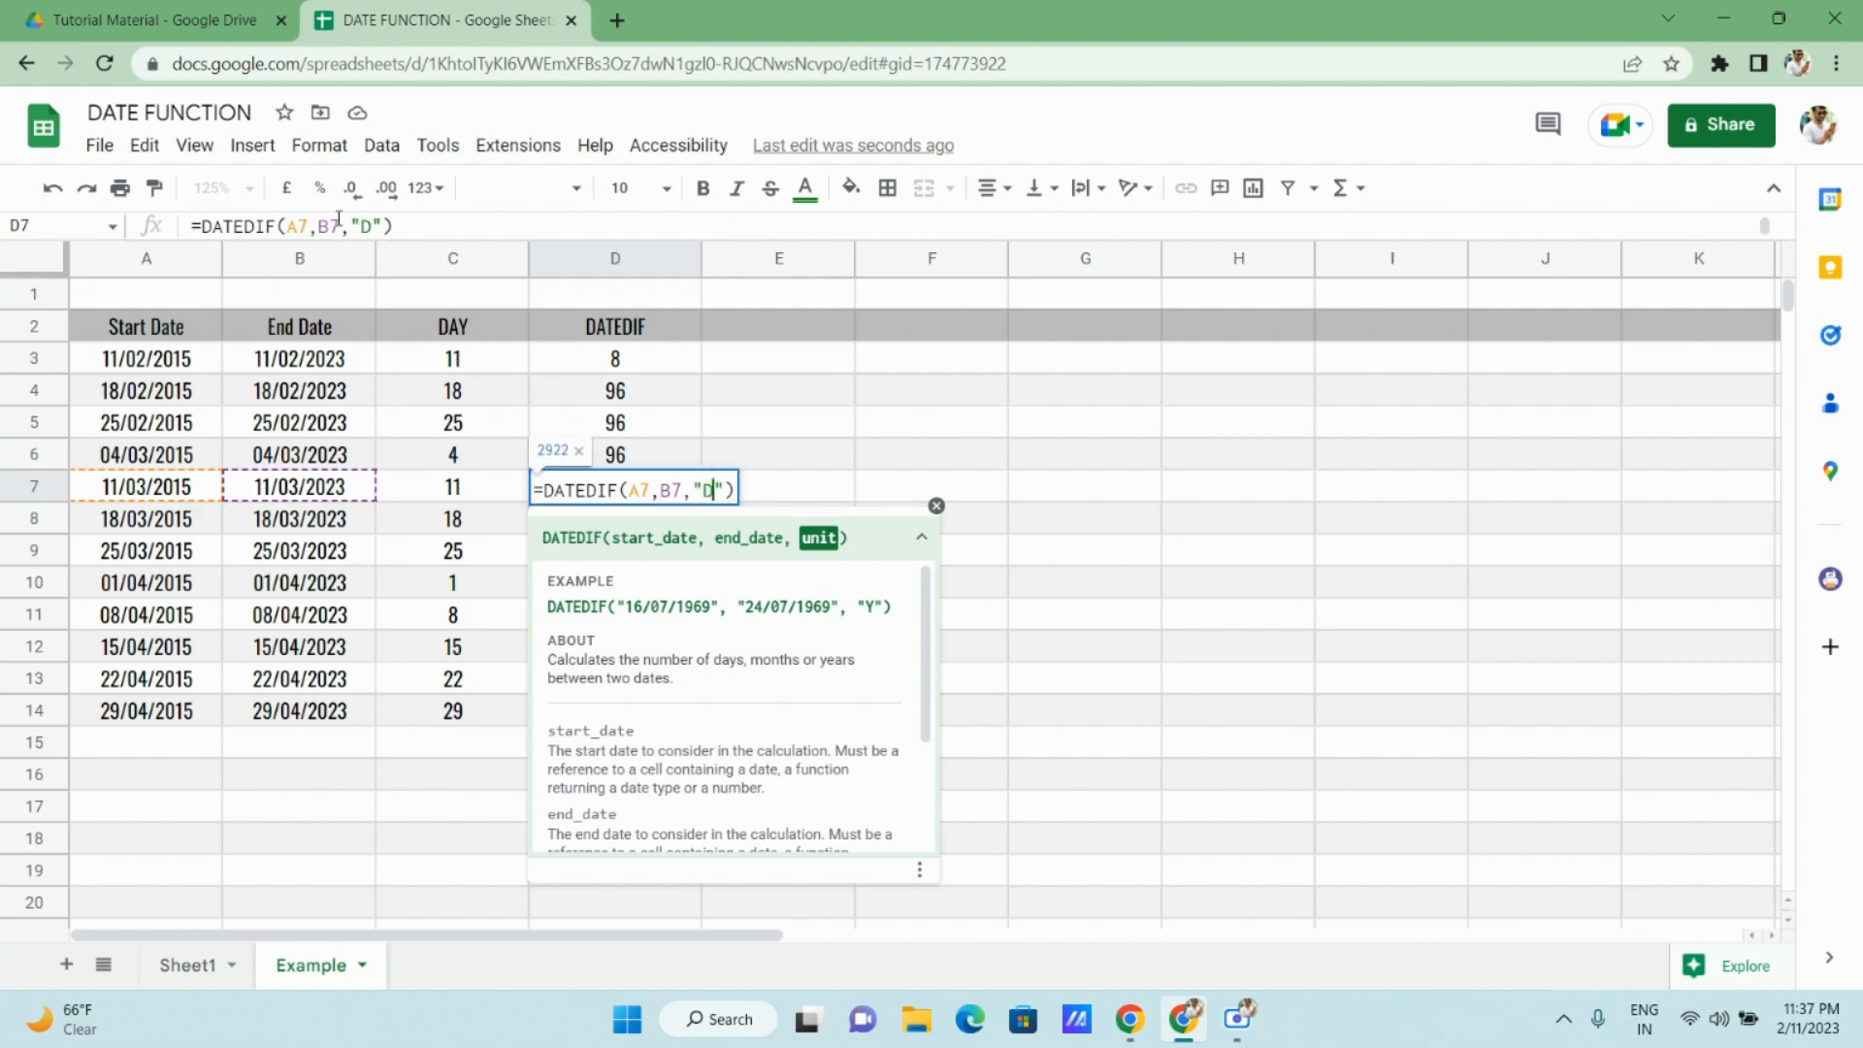
pyautogui.press('Return')
# Fill the day-based DATEDIF formula from D7 down to D14.
pyautogui.press('Up')
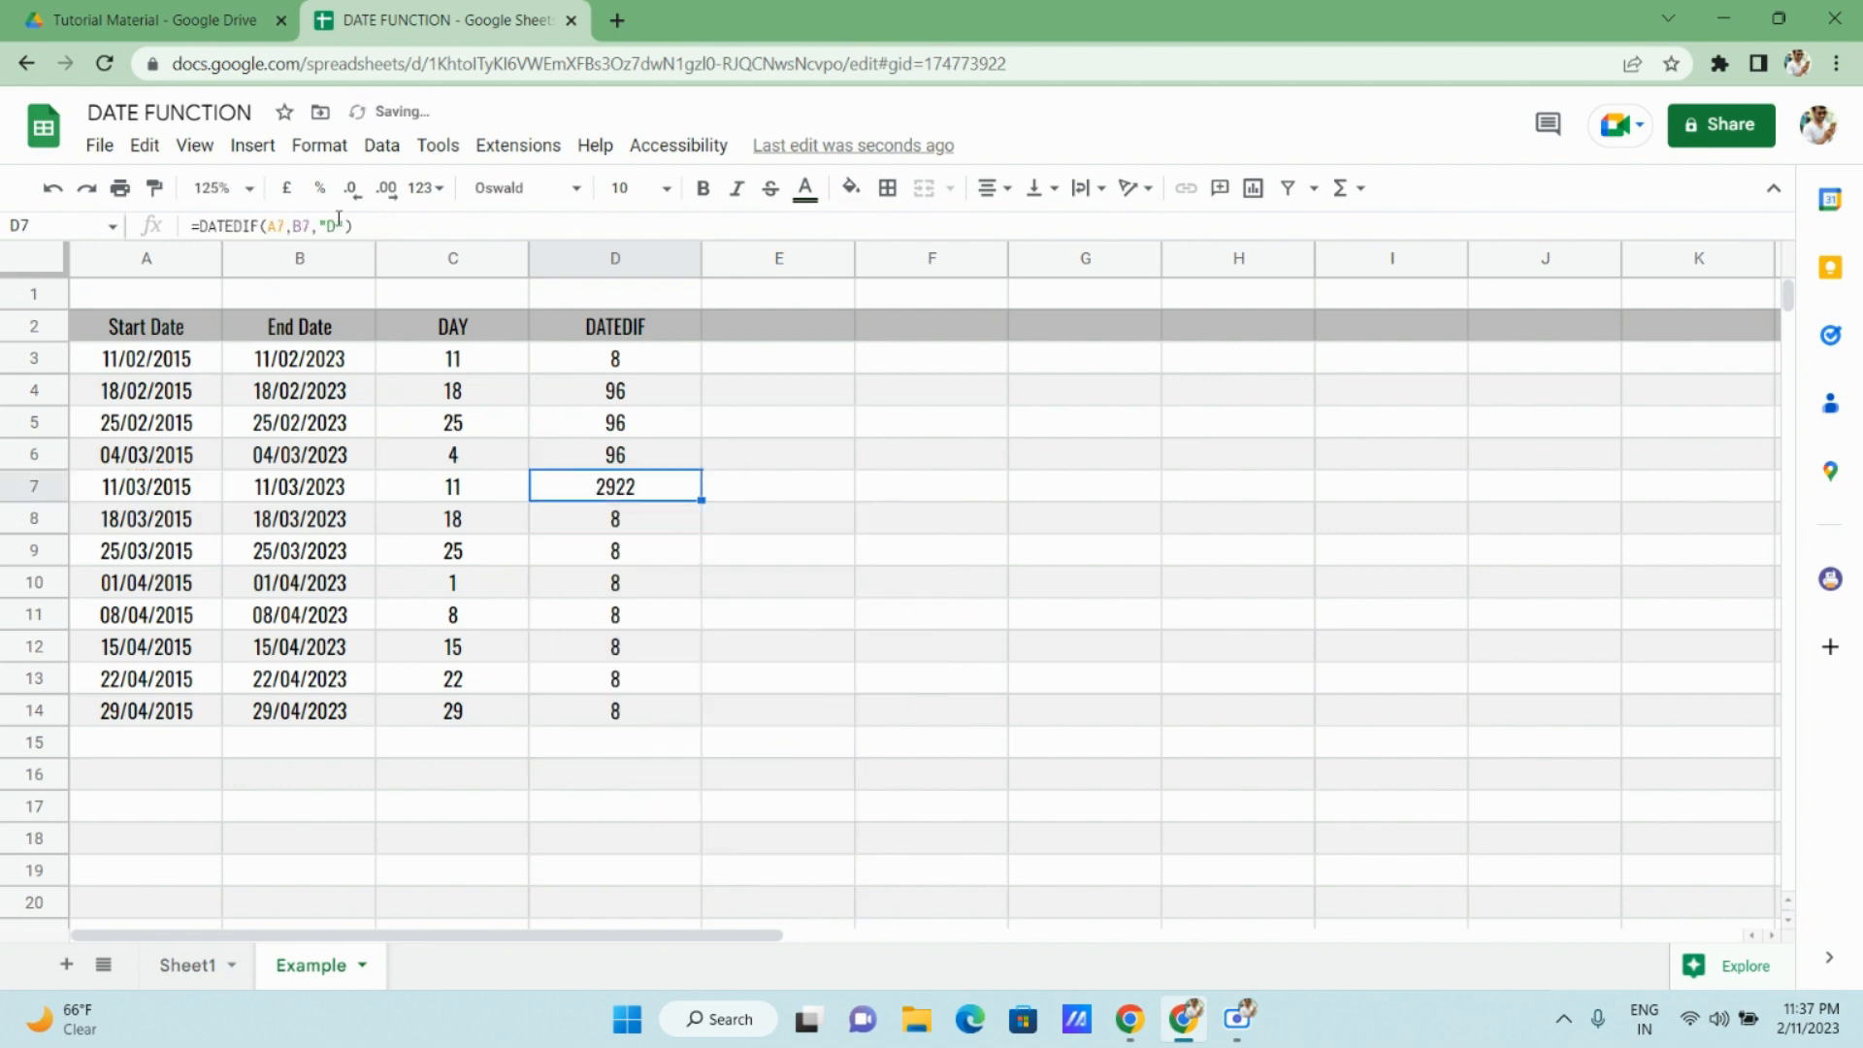
pyautogui.hotkey('shift', 'Down')
pyautogui.hotkey('shift', 'Down')
pyautogui.hotkey('shift', 'Down')
pyautogui.hotkey('shift', 'Down')
pyautogui.hotkey('shift', 'Down')
pyautogui.hotkey('shift', 'Down')
pyautogui.hotkey('shift', 'Down')
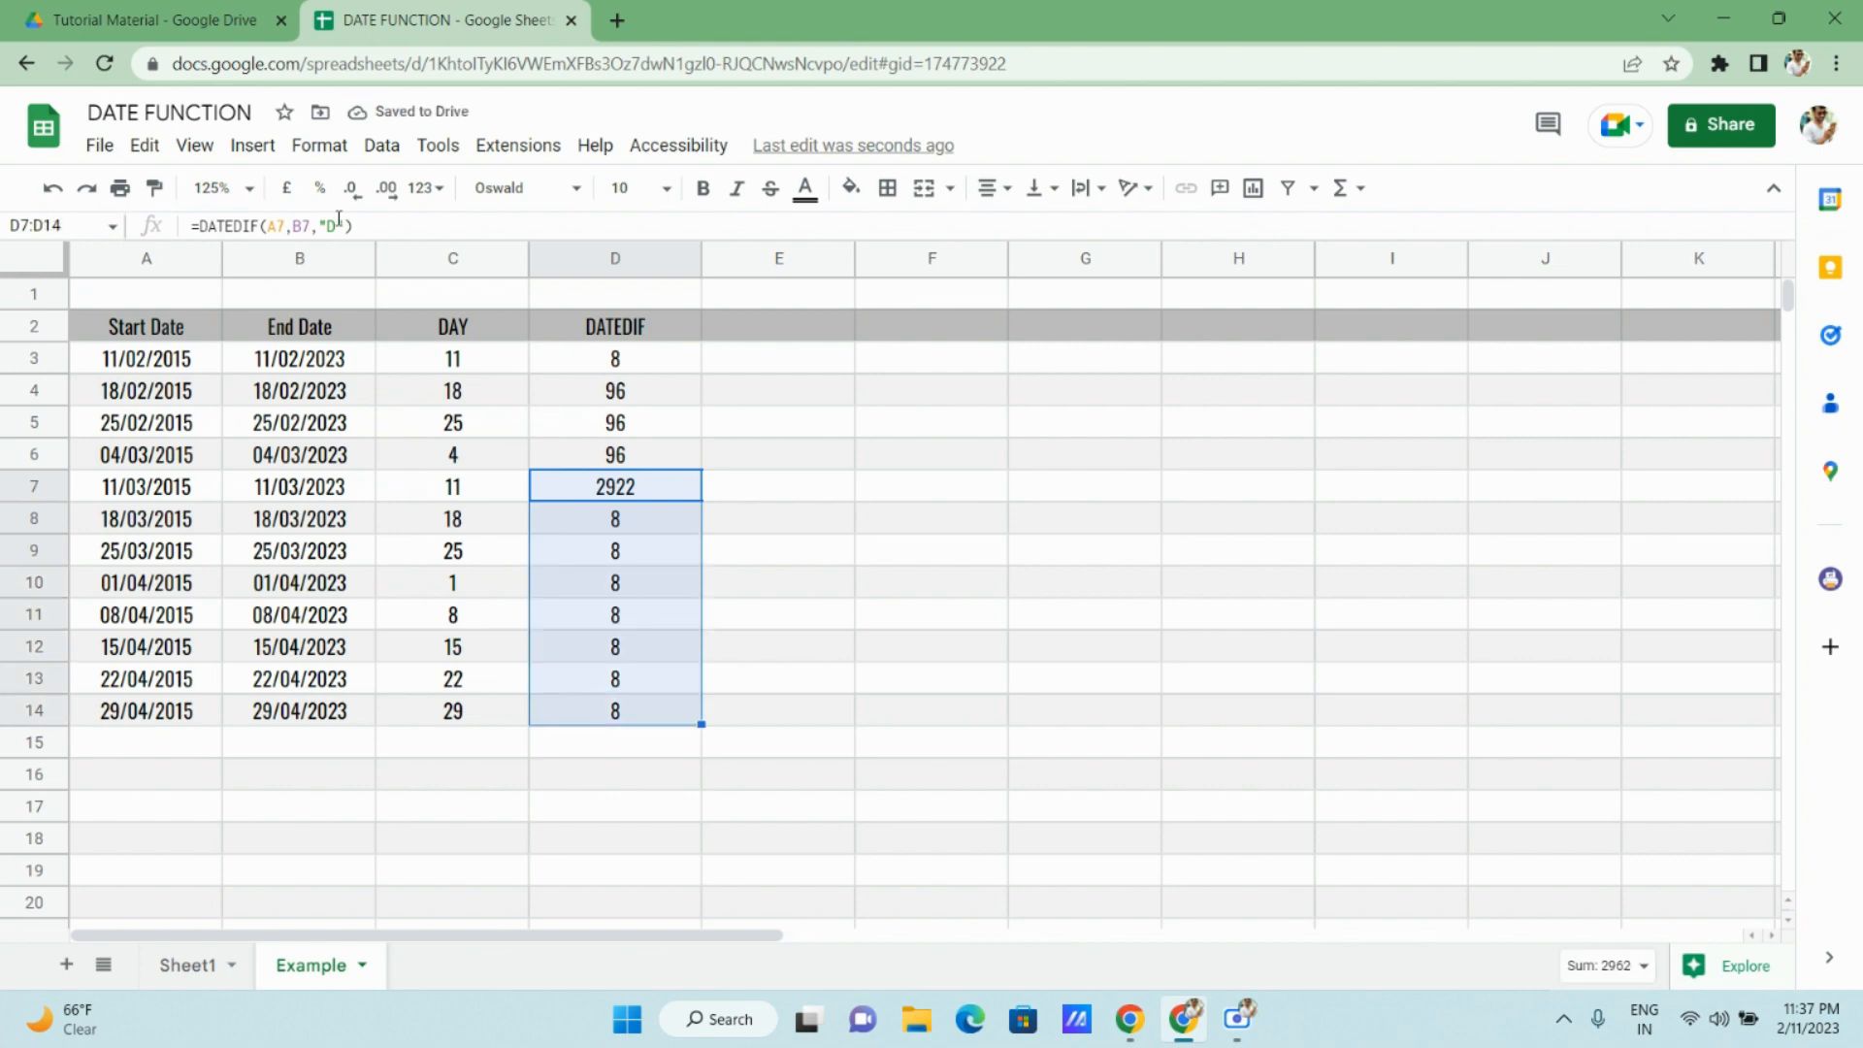
pyautogui.hotkey('ctrl', 'd')
# Fill the "M" DATEDIF formula from D6 down to D9.
pyautogui.press('Up')
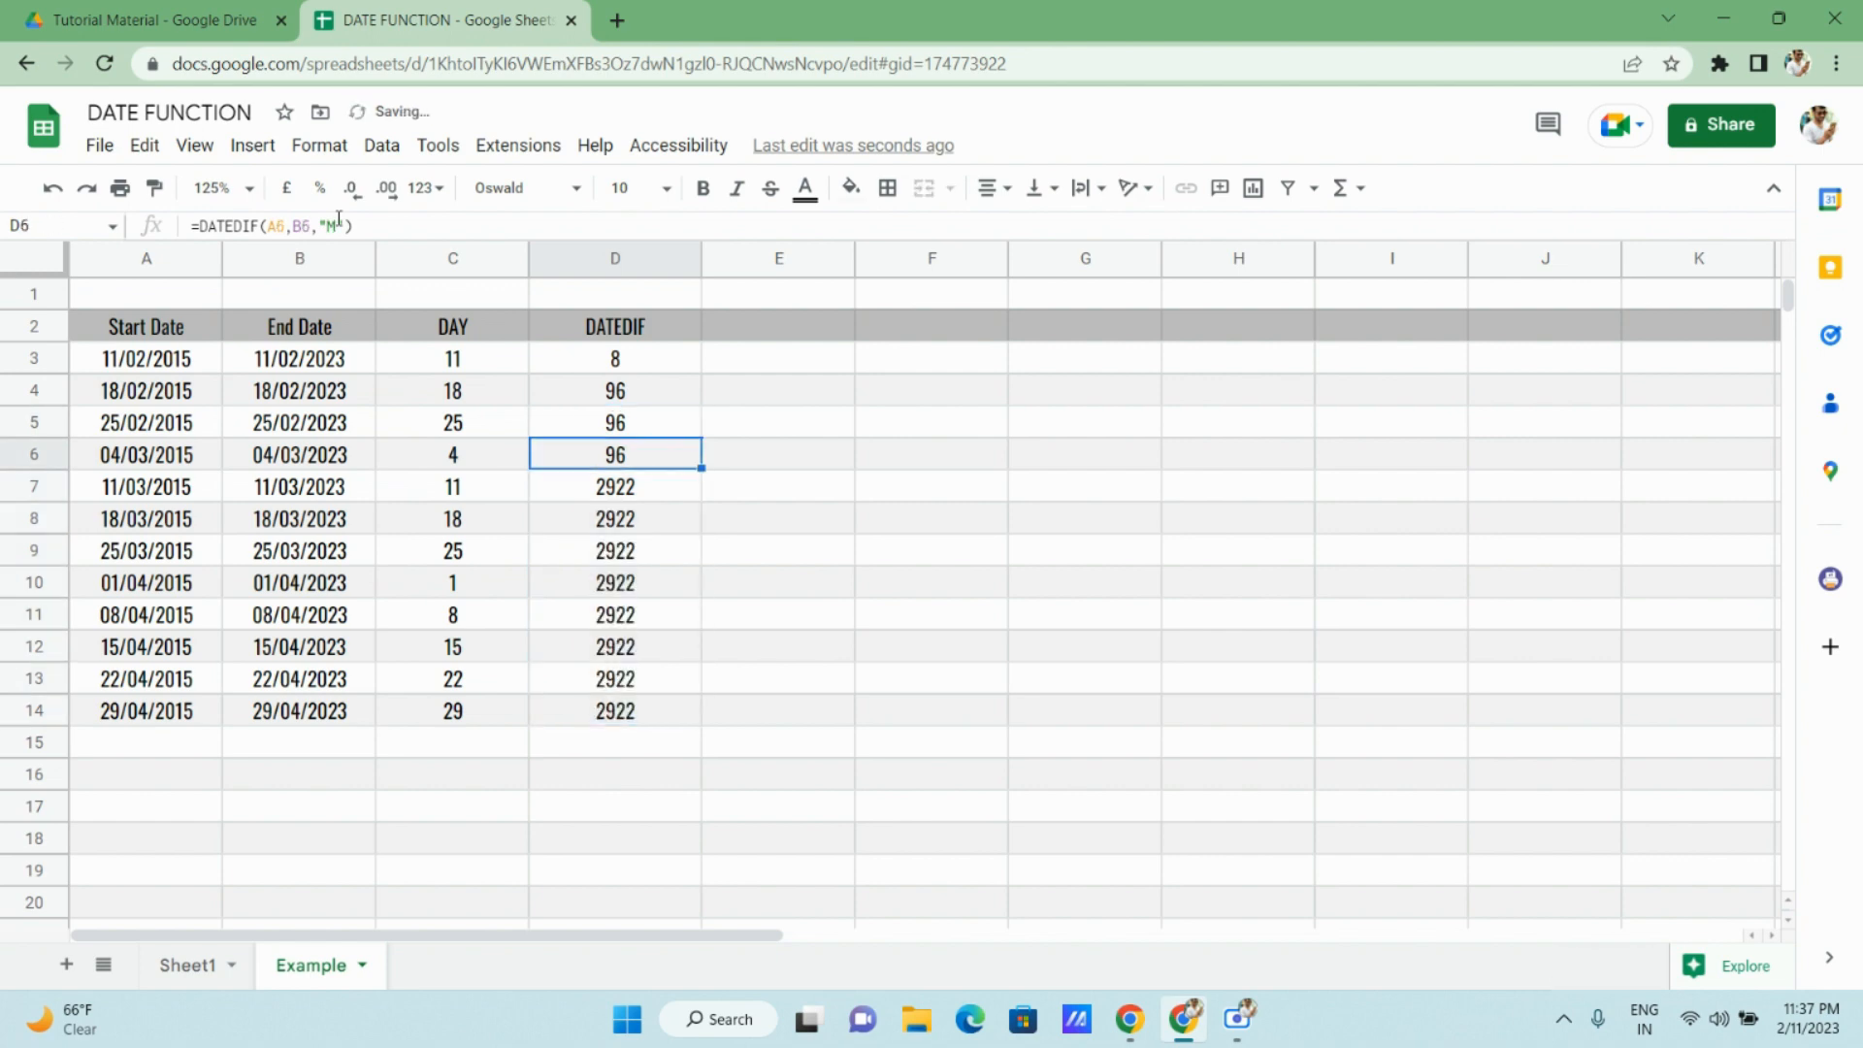
pyautogui.hotkey('shift', 'Down')
pyautogui.hotkey('shift', 'Down')
pyautogui.hotkey('shift', 'Down')
pyautogui.hotkey('alt', 'shift')
pyautogui.hotkey('ctrl', 'd')
# Fill the "Y" DATEDIF formula from D3 down to D6.
pyautogui.press('Up')
pyautogui.press('Up')
pyautogui.press('Up')
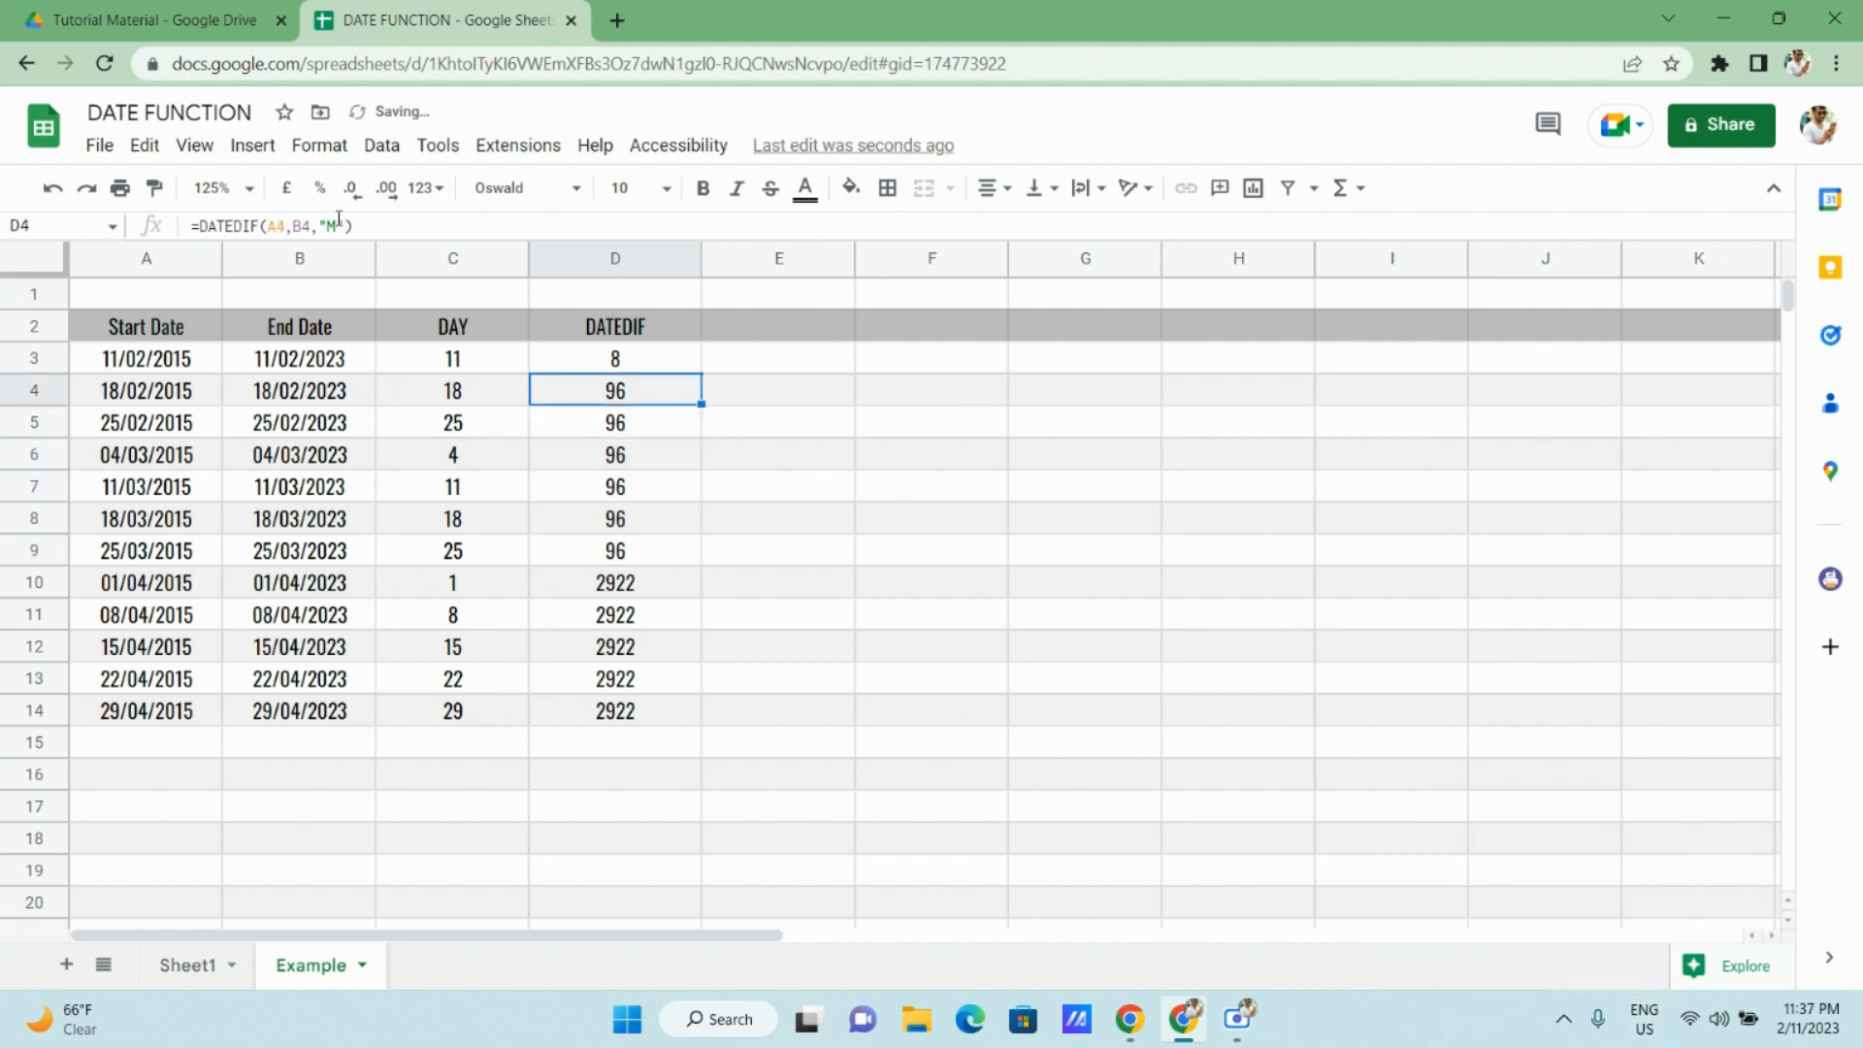
pyautogui.hotkey('shift', 'Down')
pyautogui.hotkey('shift', 'Down')
pyautogui.hotkey('shift', 'Down')
pyautogui.hotkey('ctrl', 'd')
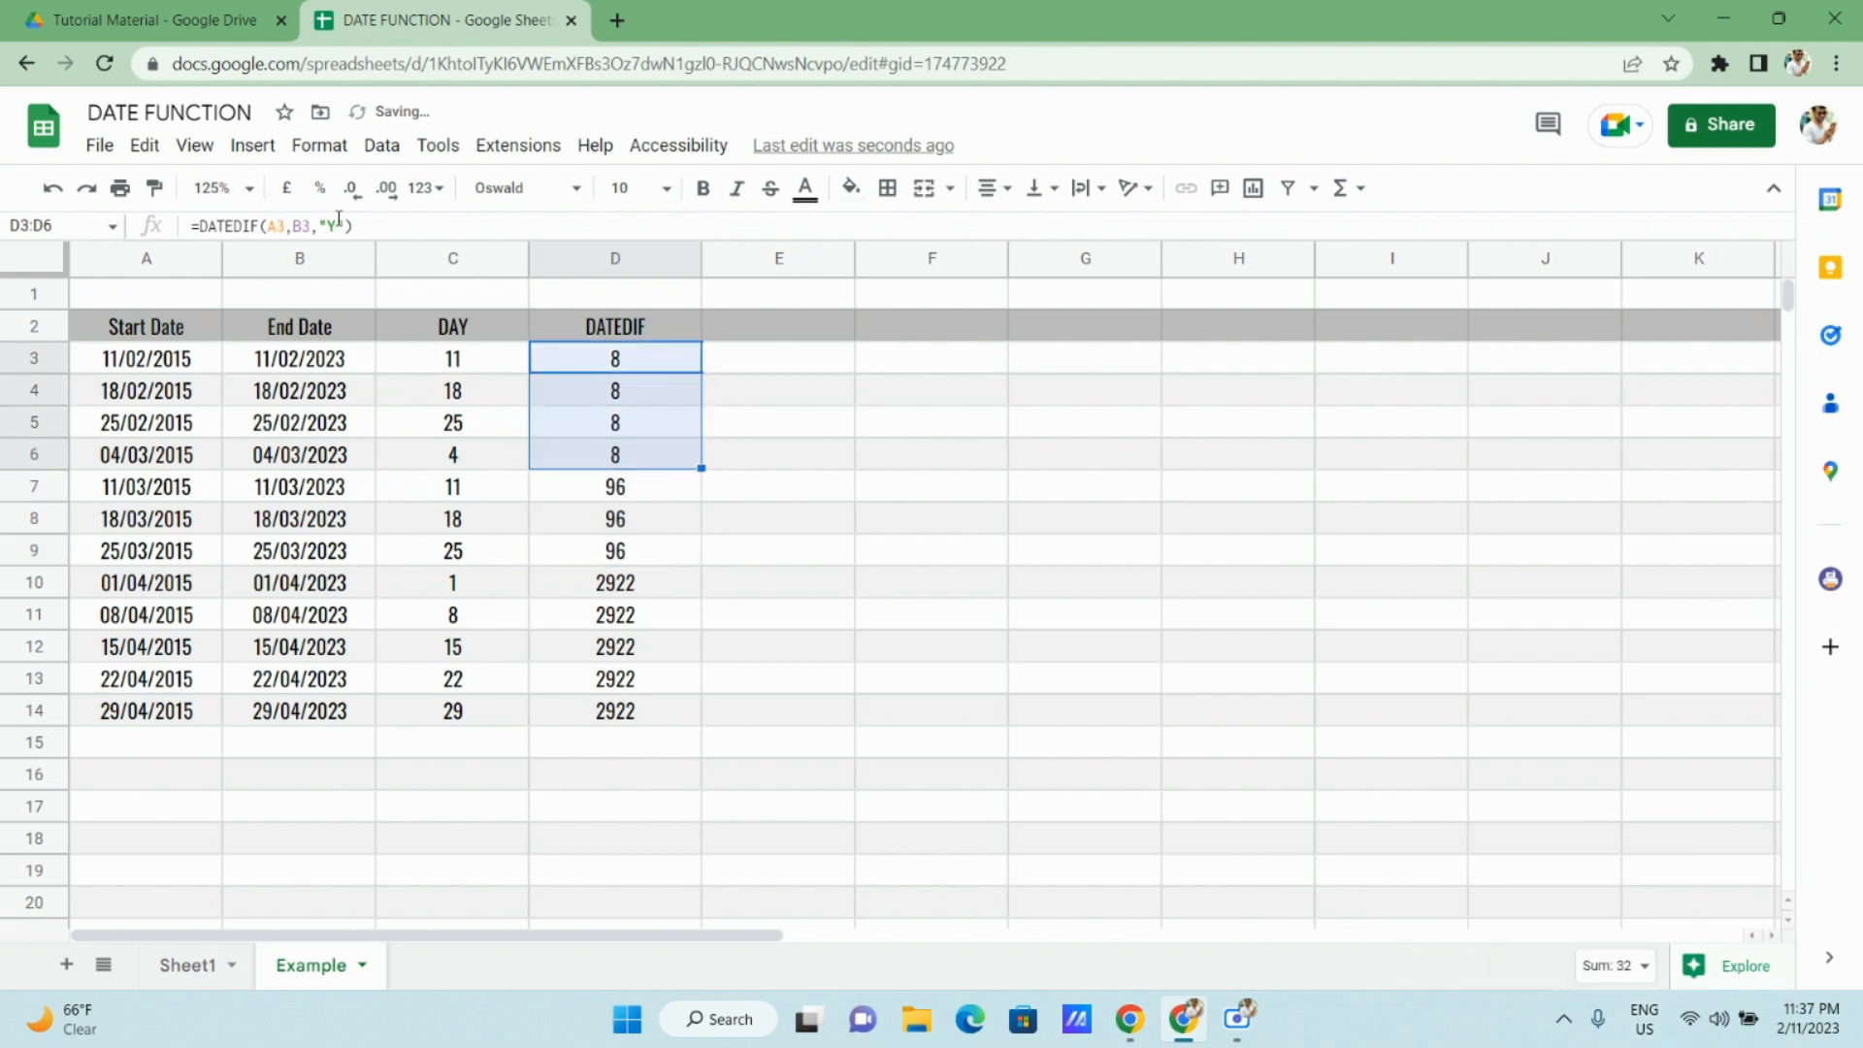
# Review the DATEDIF formulas in column D, comparing the units used for years, months and days.
pyautogui.press('Down')
pyautogui.press('Down')
pyautogui.press('Down')
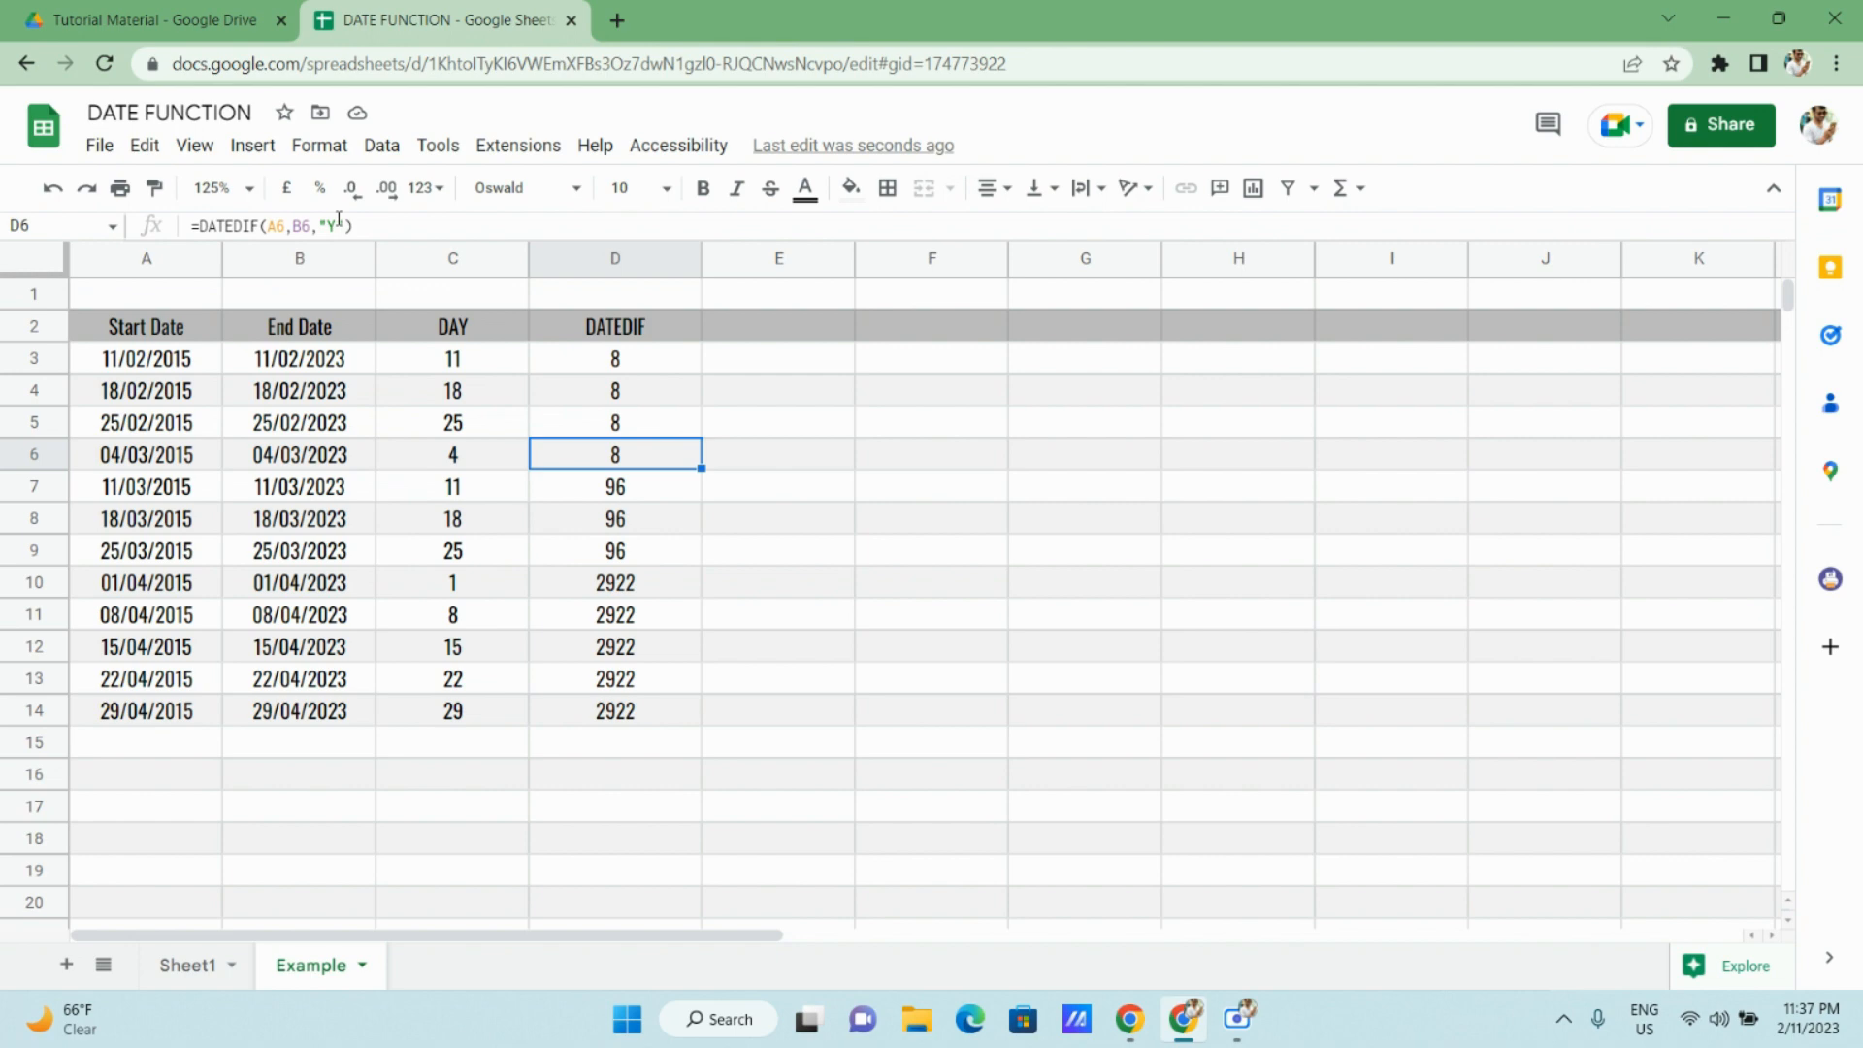
pyautogui.press('Down')
pyautogui.press('Down')
pyautogui.press('Down')
pyautogui.press('Down')
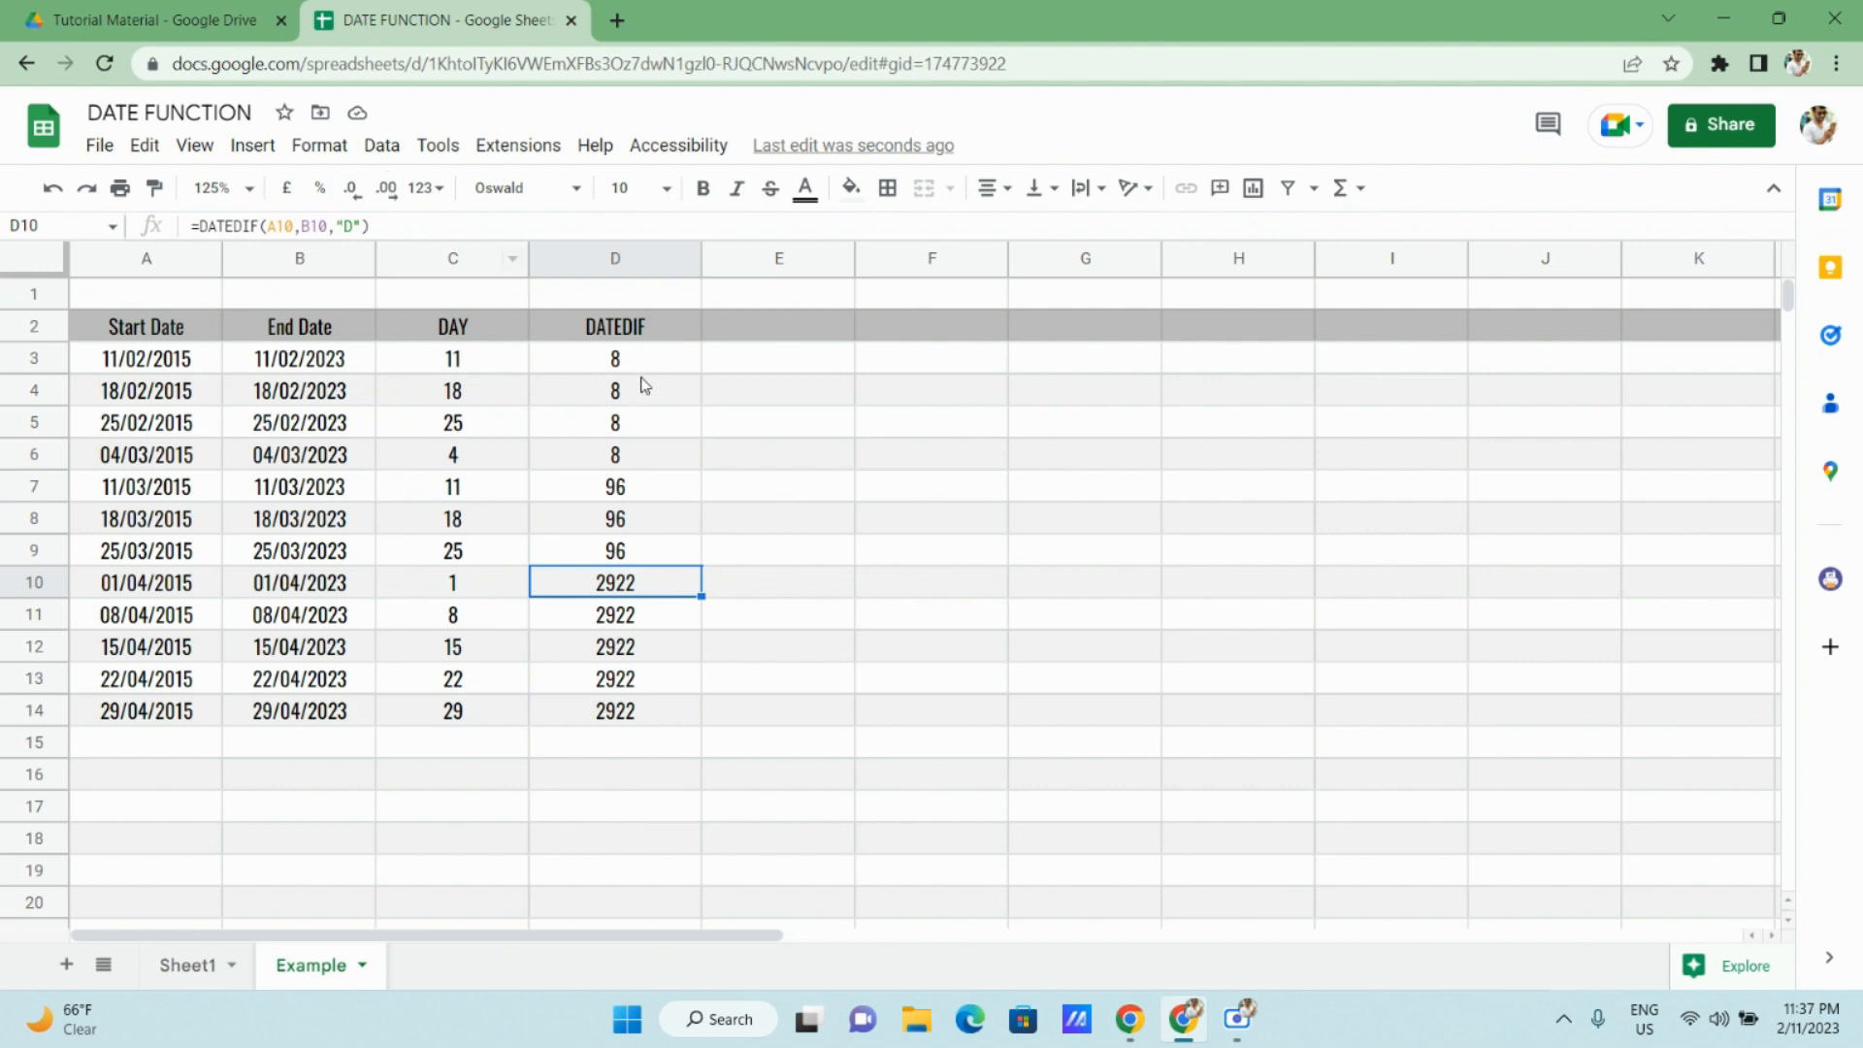
pyautogui.click(640, 370)
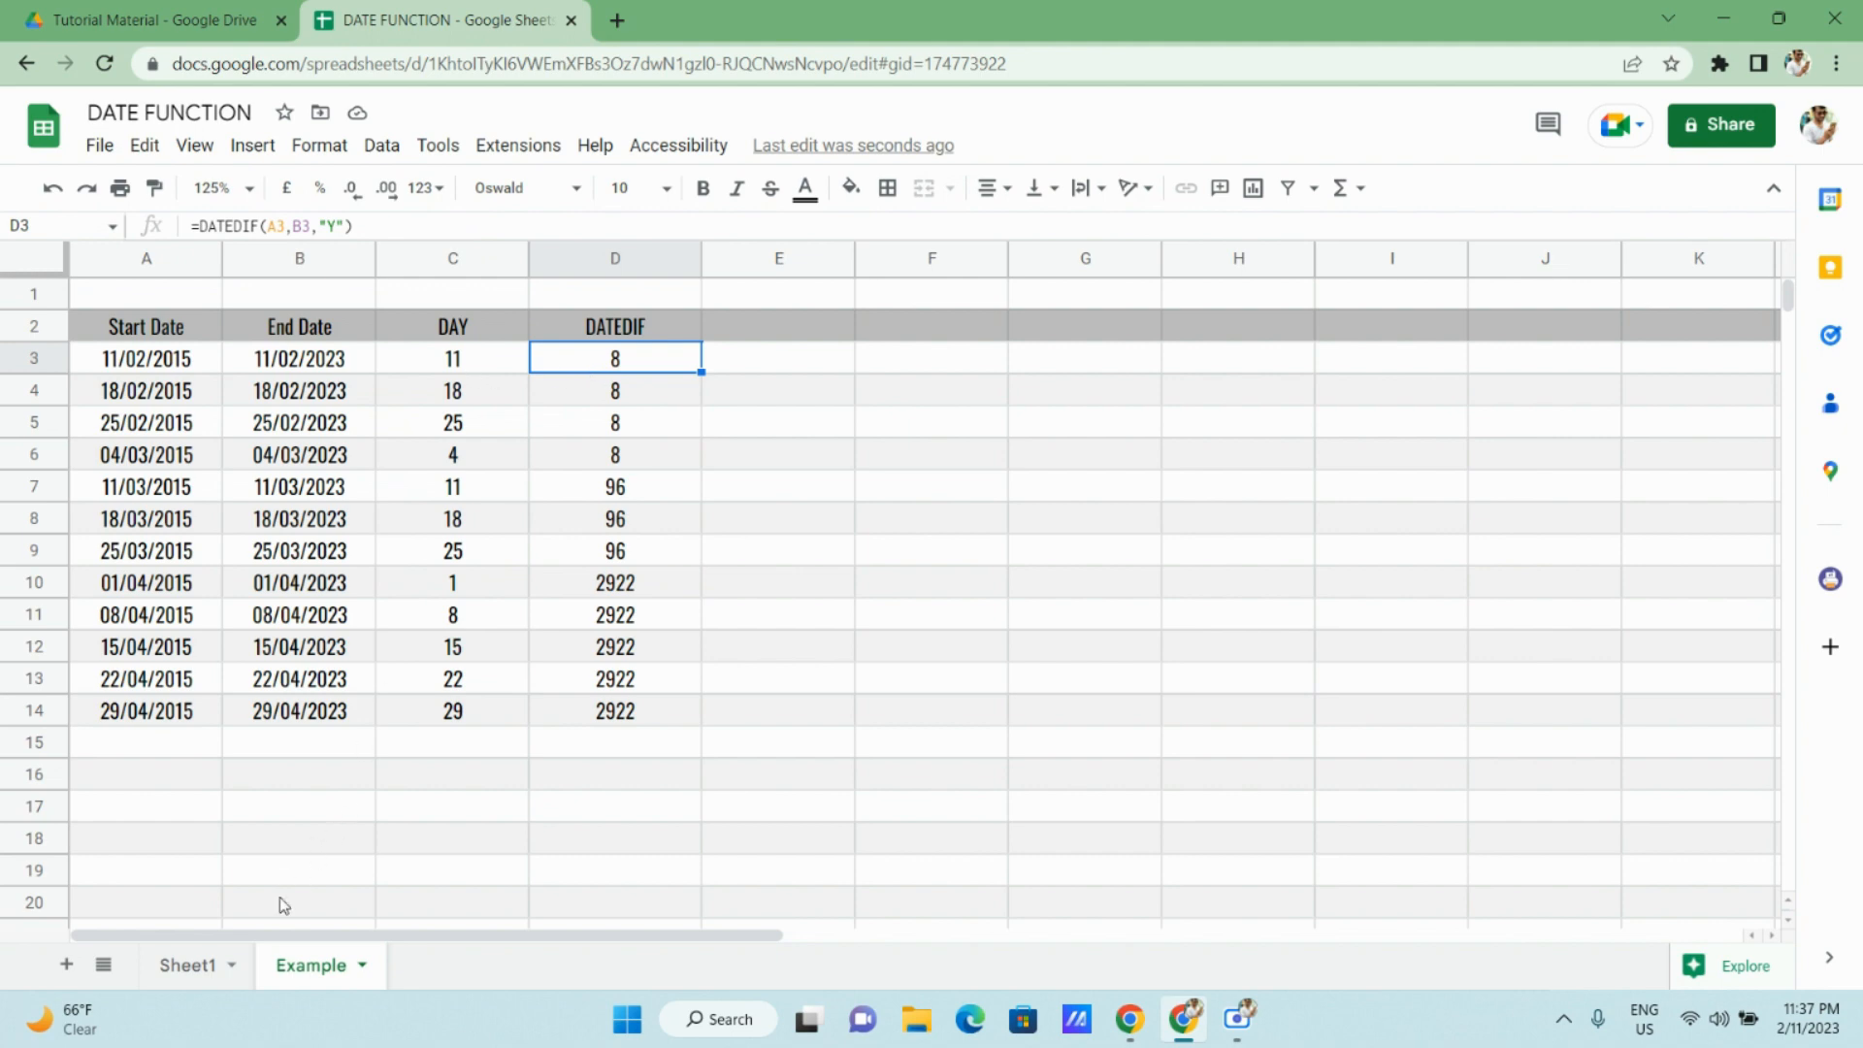
# Mark the Datedif entry in cell A6 of Sheet1 in bold and select the Datevalue entry below it.
pyautogui.click(189, 981)
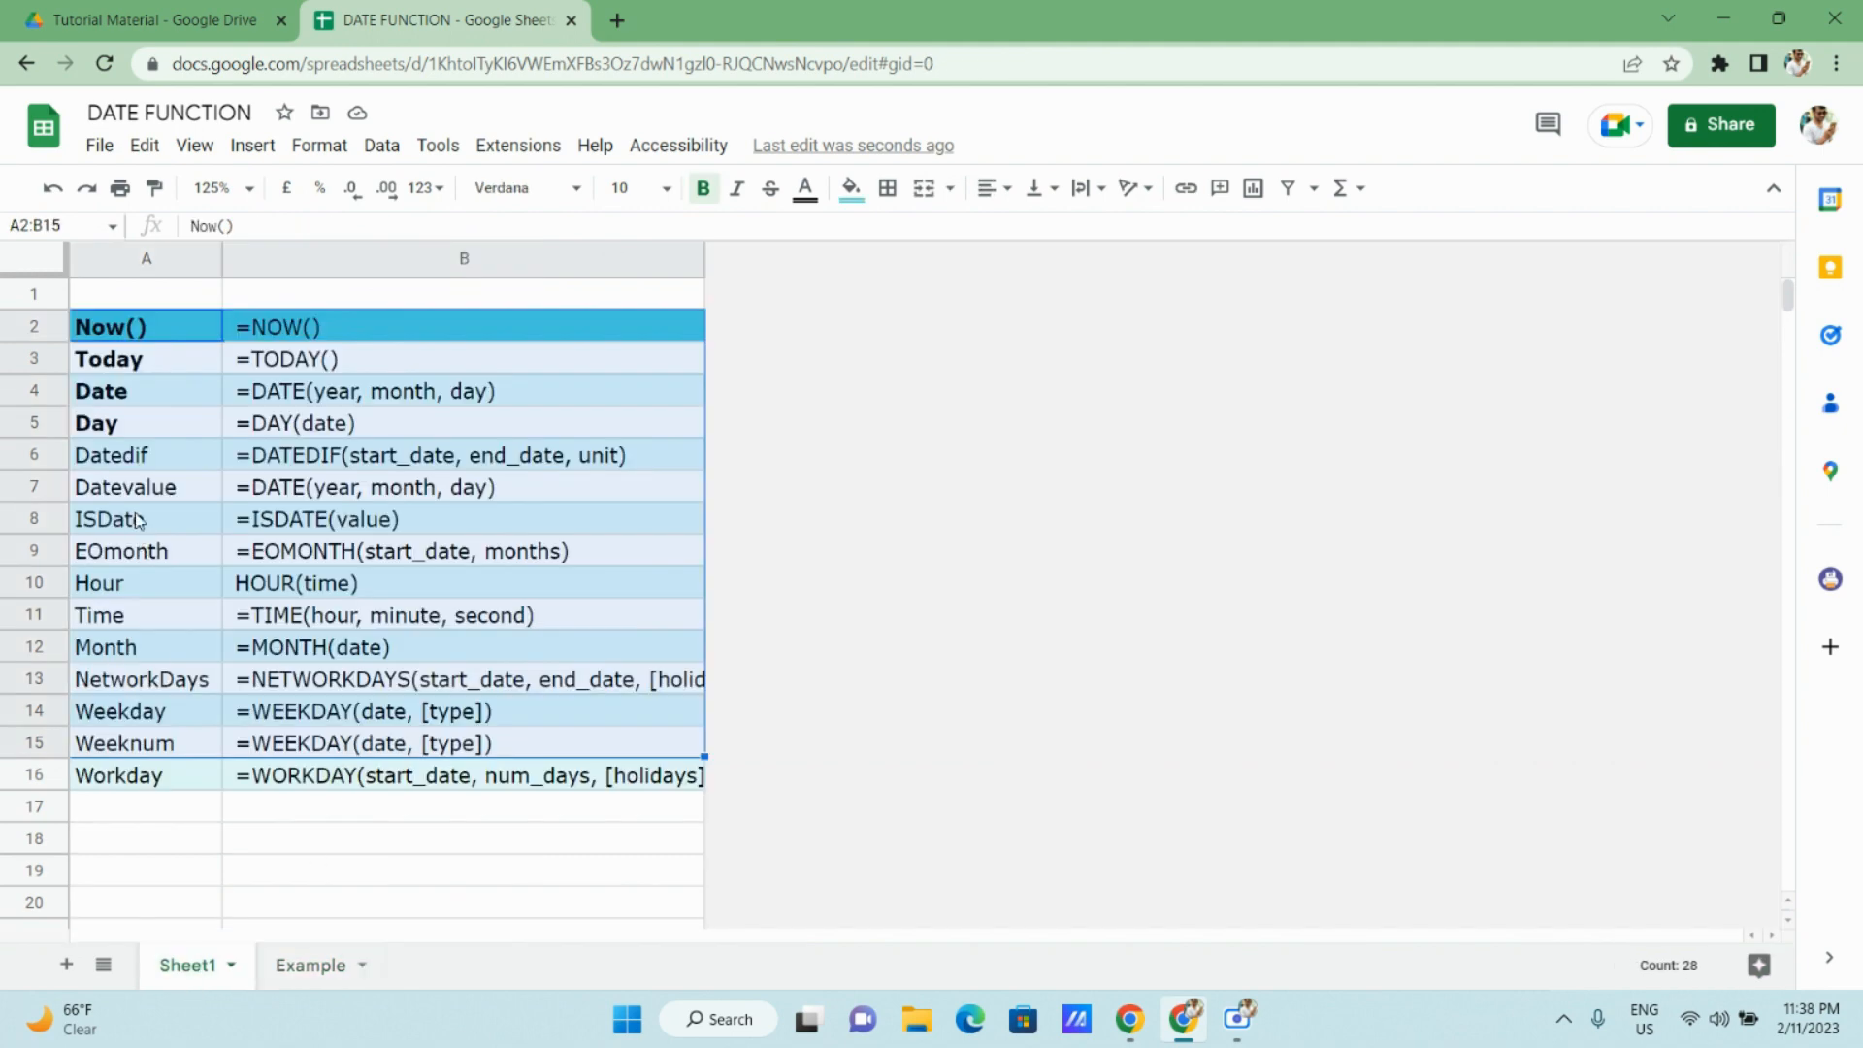
pyautogui.click(122, 461)
pyautogui.hotkey('ctrl', 'b')
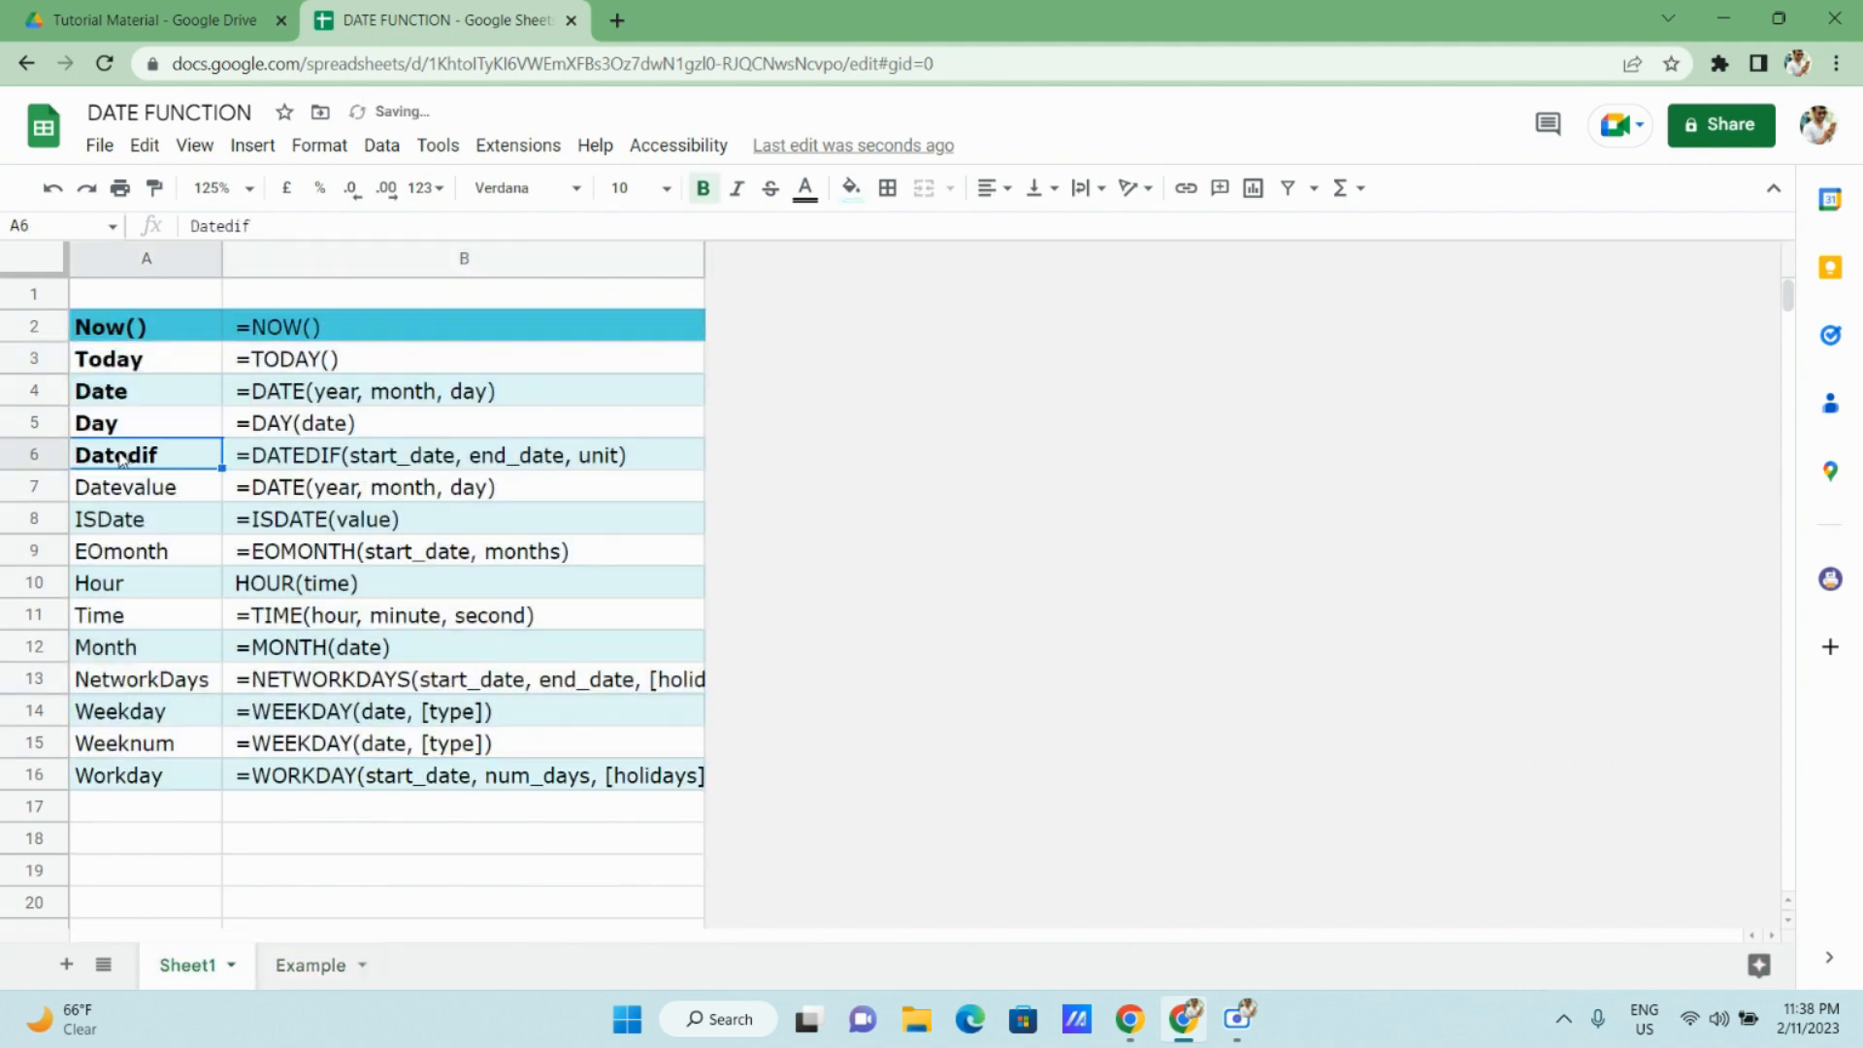
pyautogui.press('Down')
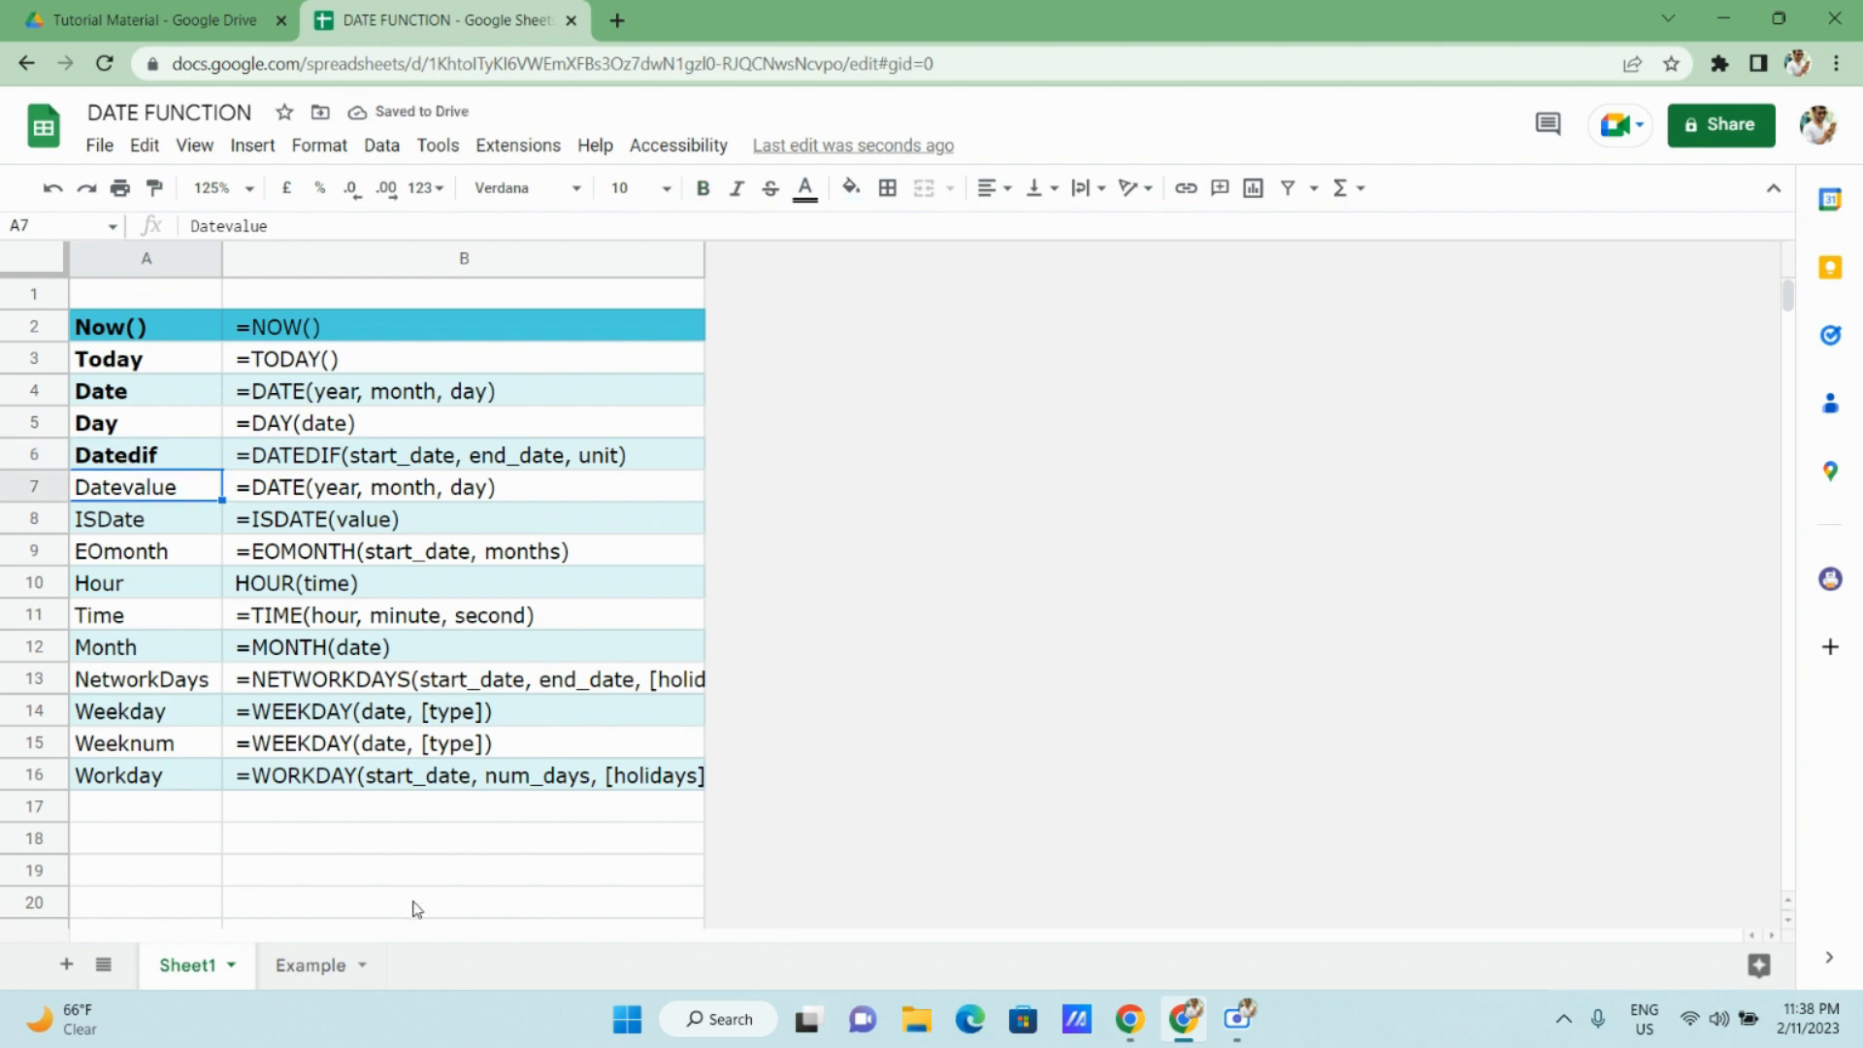
# Enter the column heading DATEVALUE in cell E2 of the Example sheet.
pyautogui.click(335, 975)
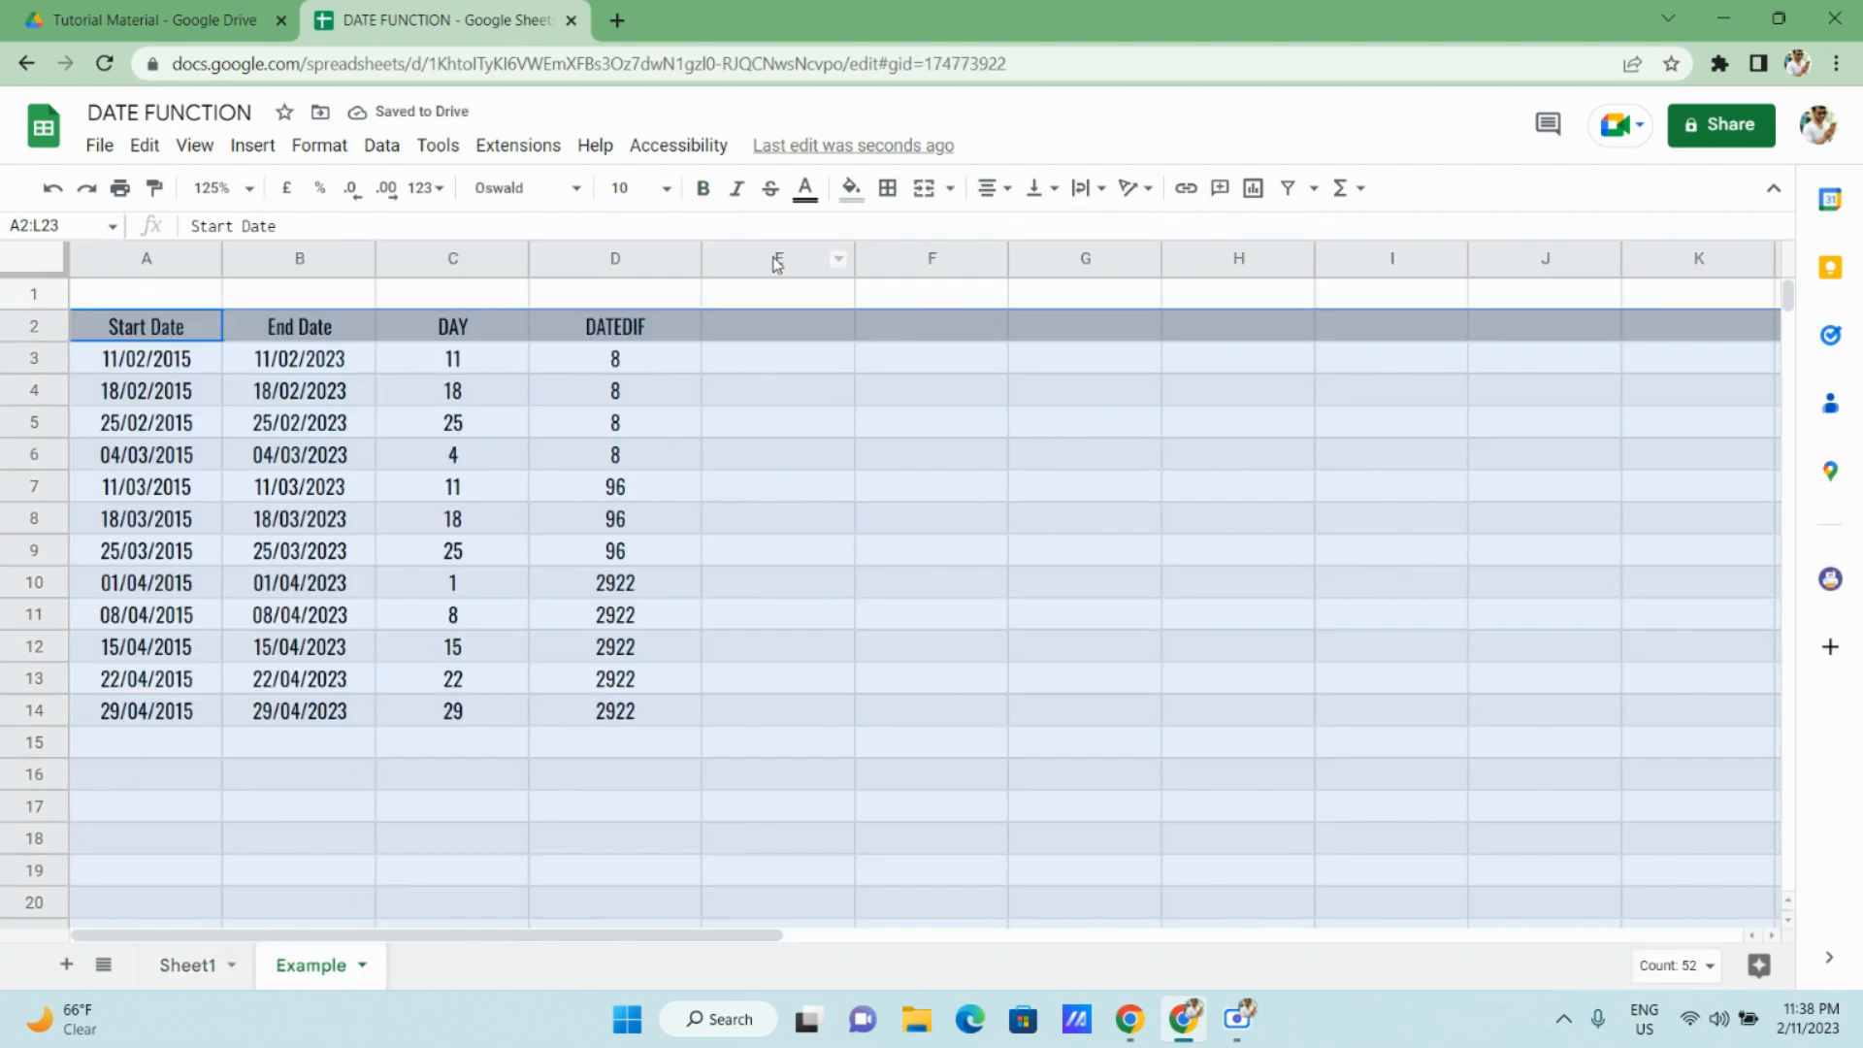
pyautogui.write('DA')
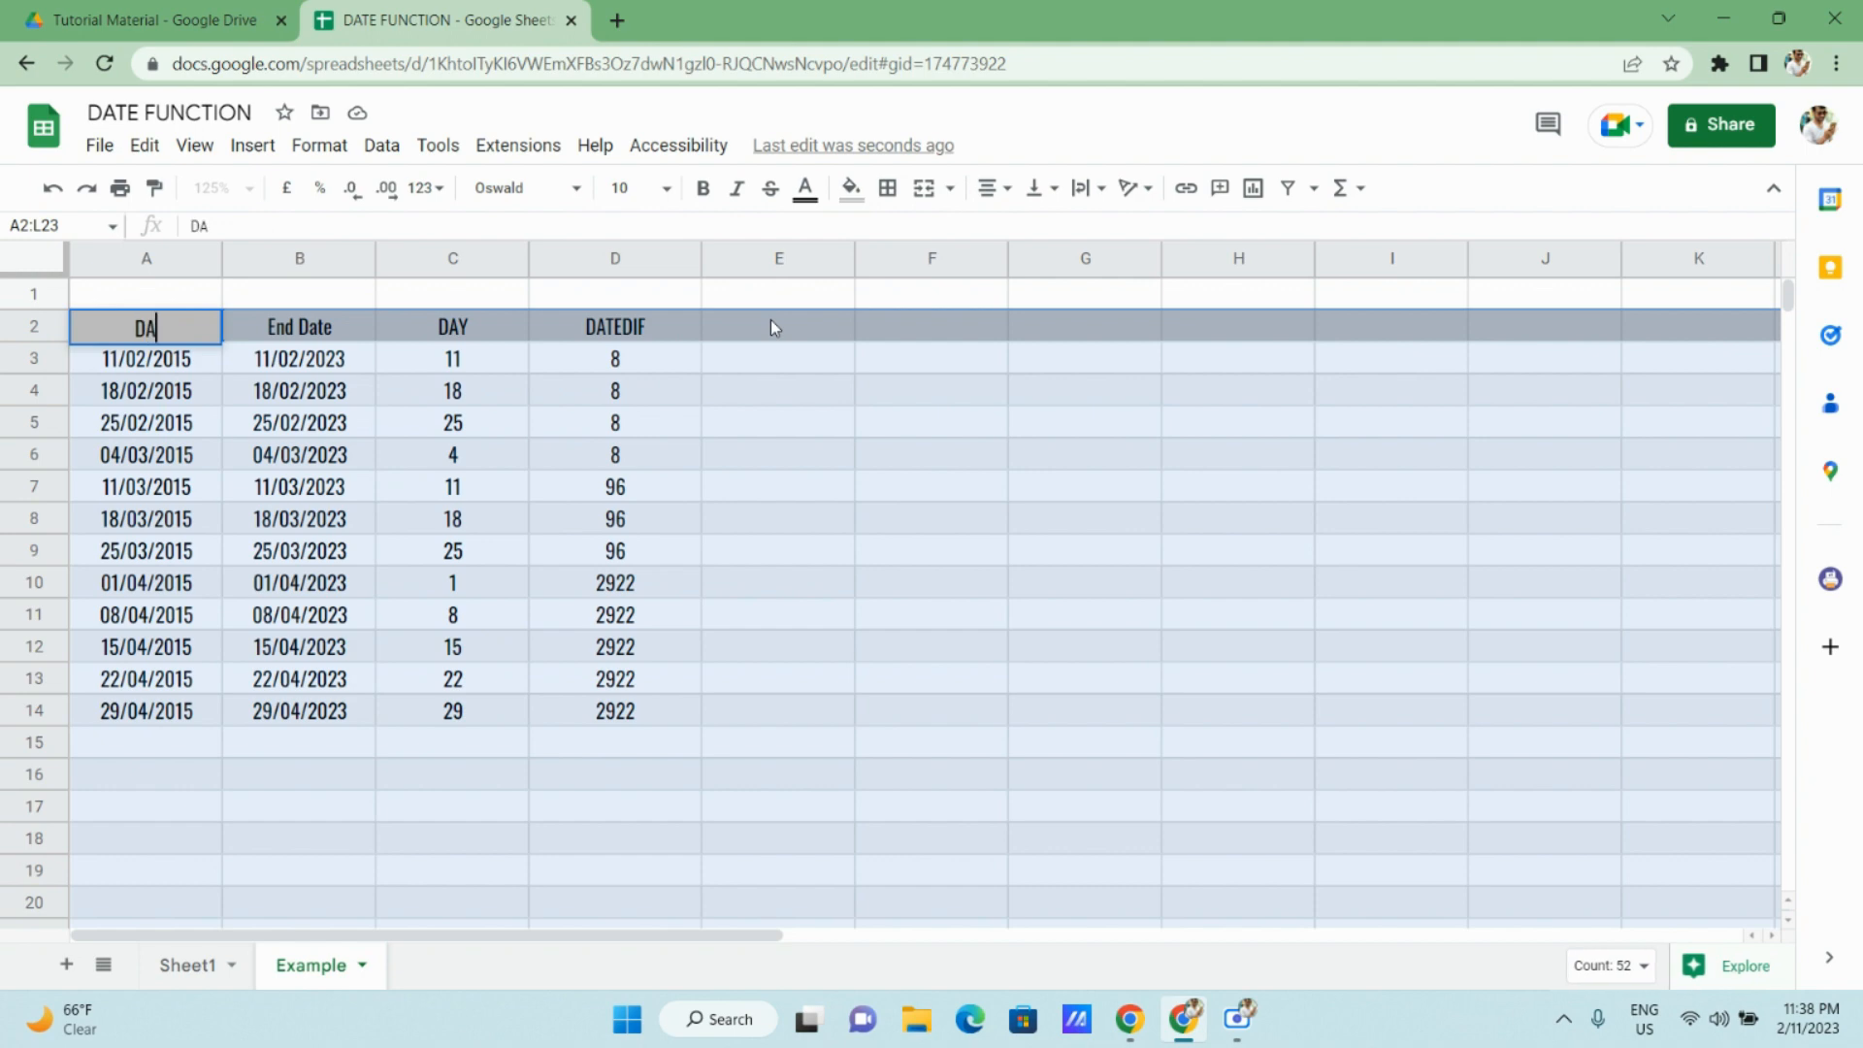
pyautogui.press('Escape')
pyautogui.press('Right')
pyautogui.press('Right')
pyautogui.press('Right')
pyautogui.press('Right')
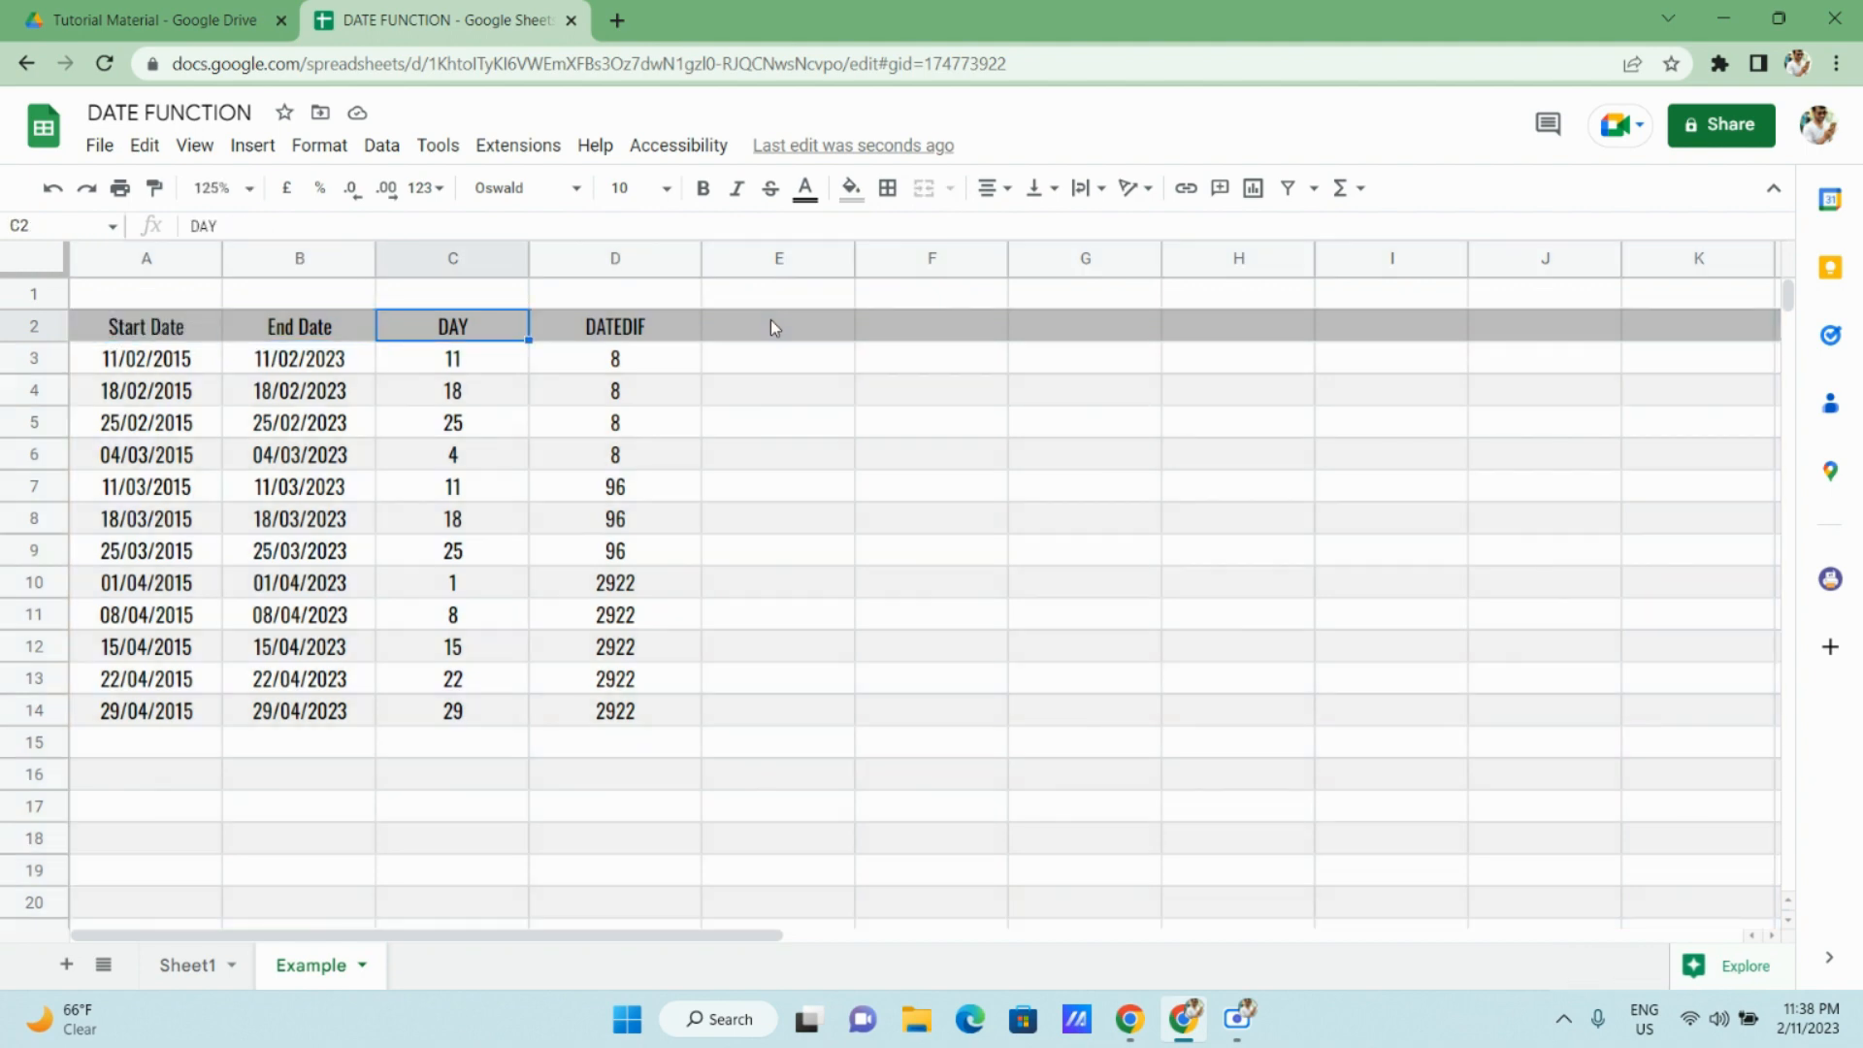
pyautogui.write('DATE')
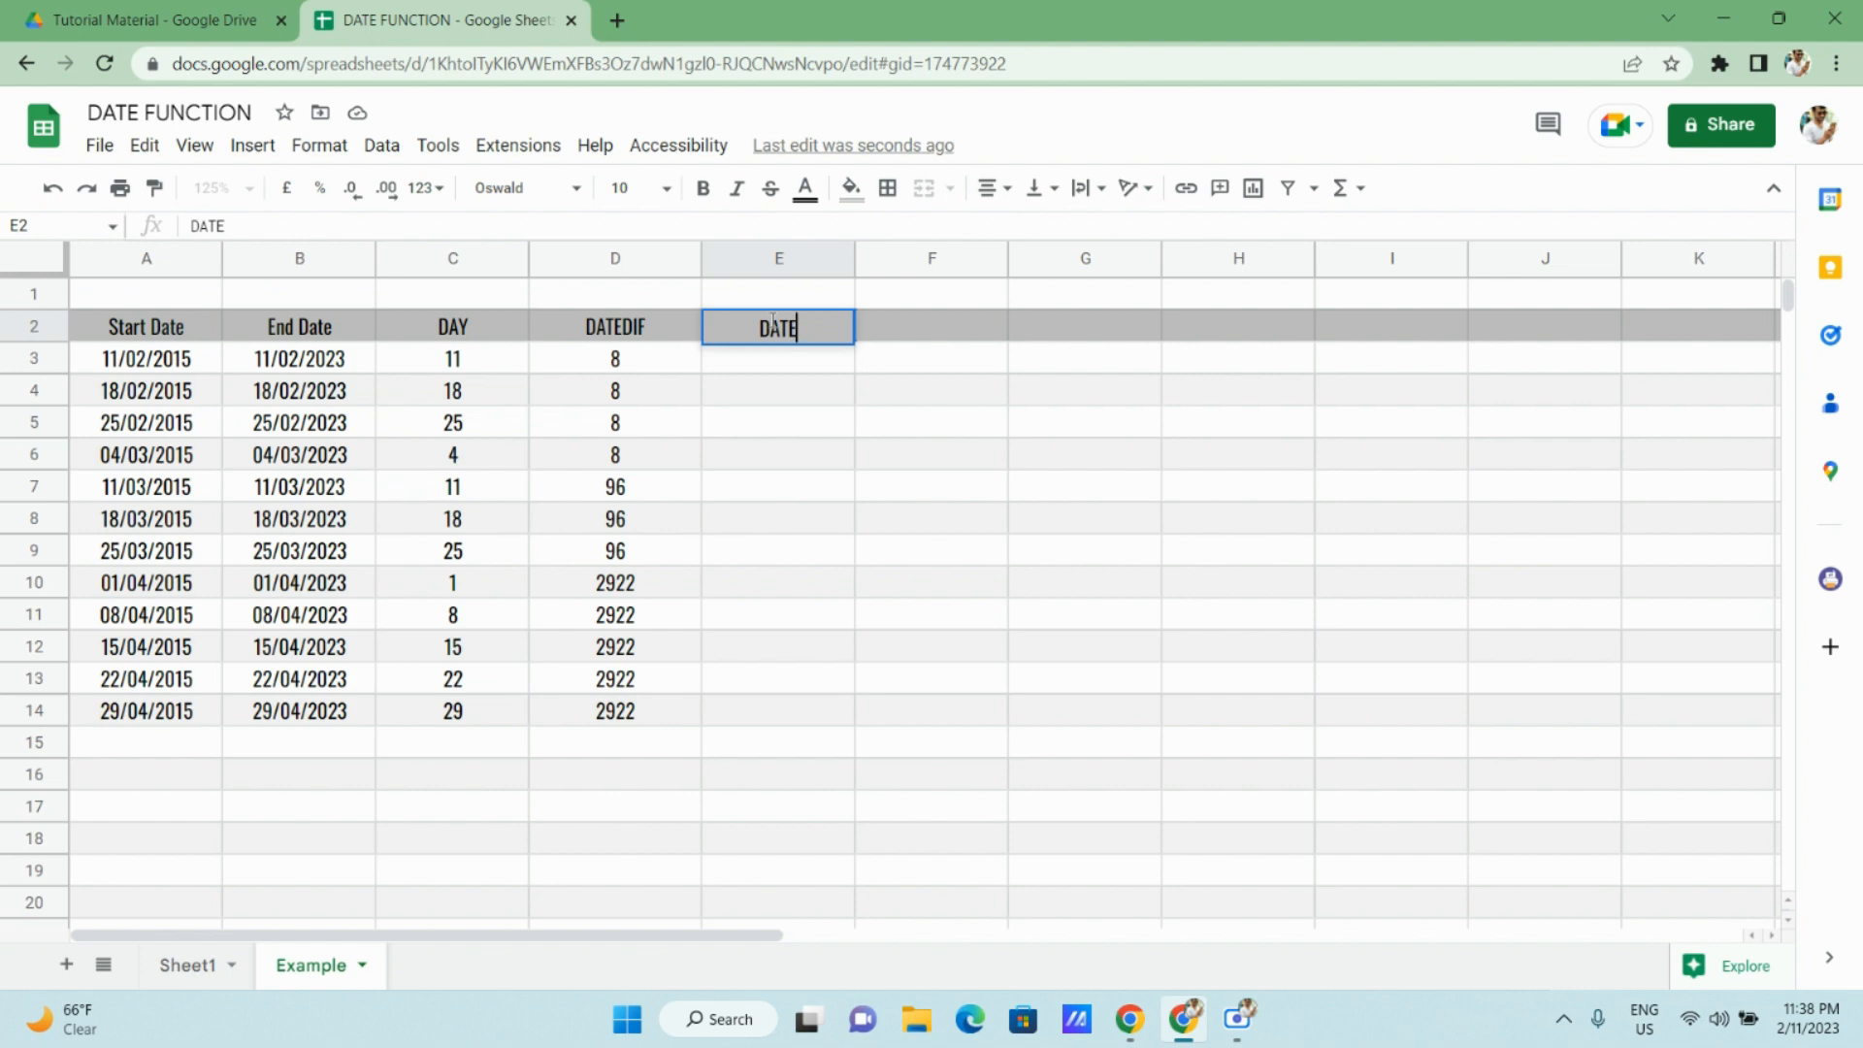
pyautogui.write('VALUE')
pyautogui.press('Return')
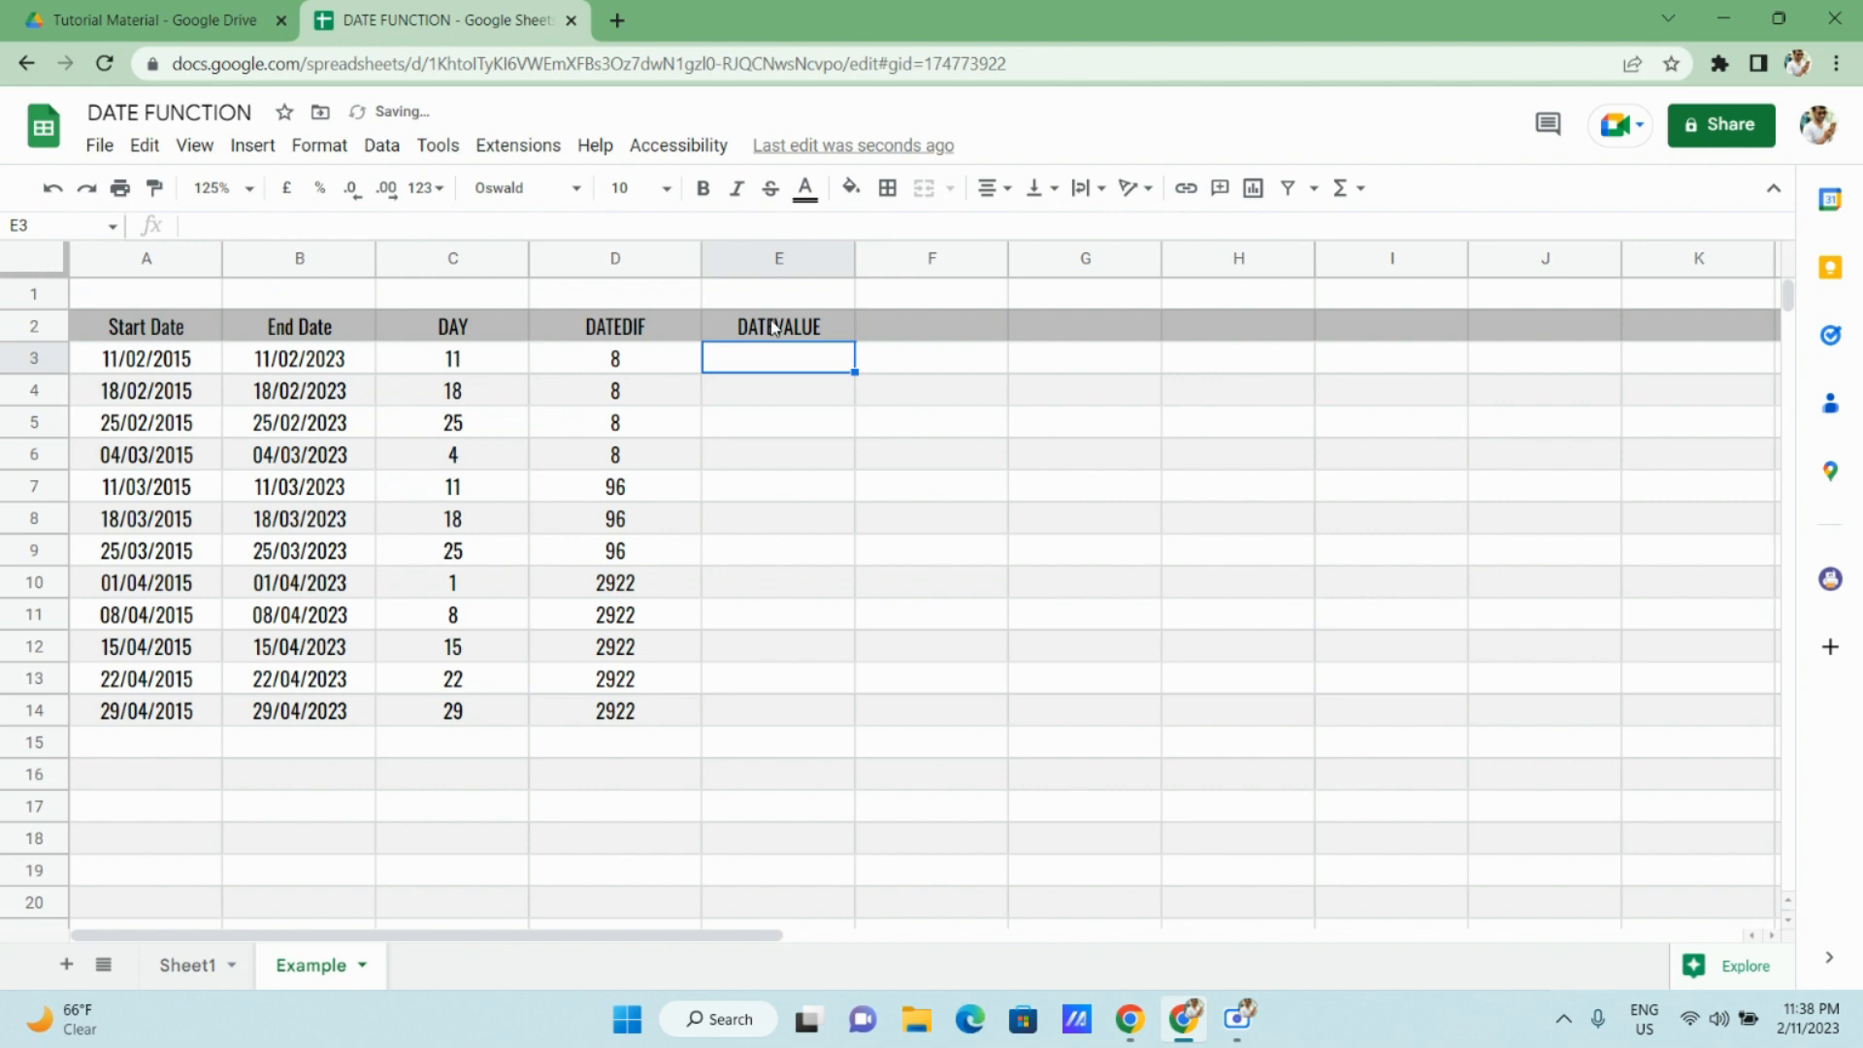
# Examine the formula behind the start date in cell A4 without changing it.
pyautogui.press('Left')
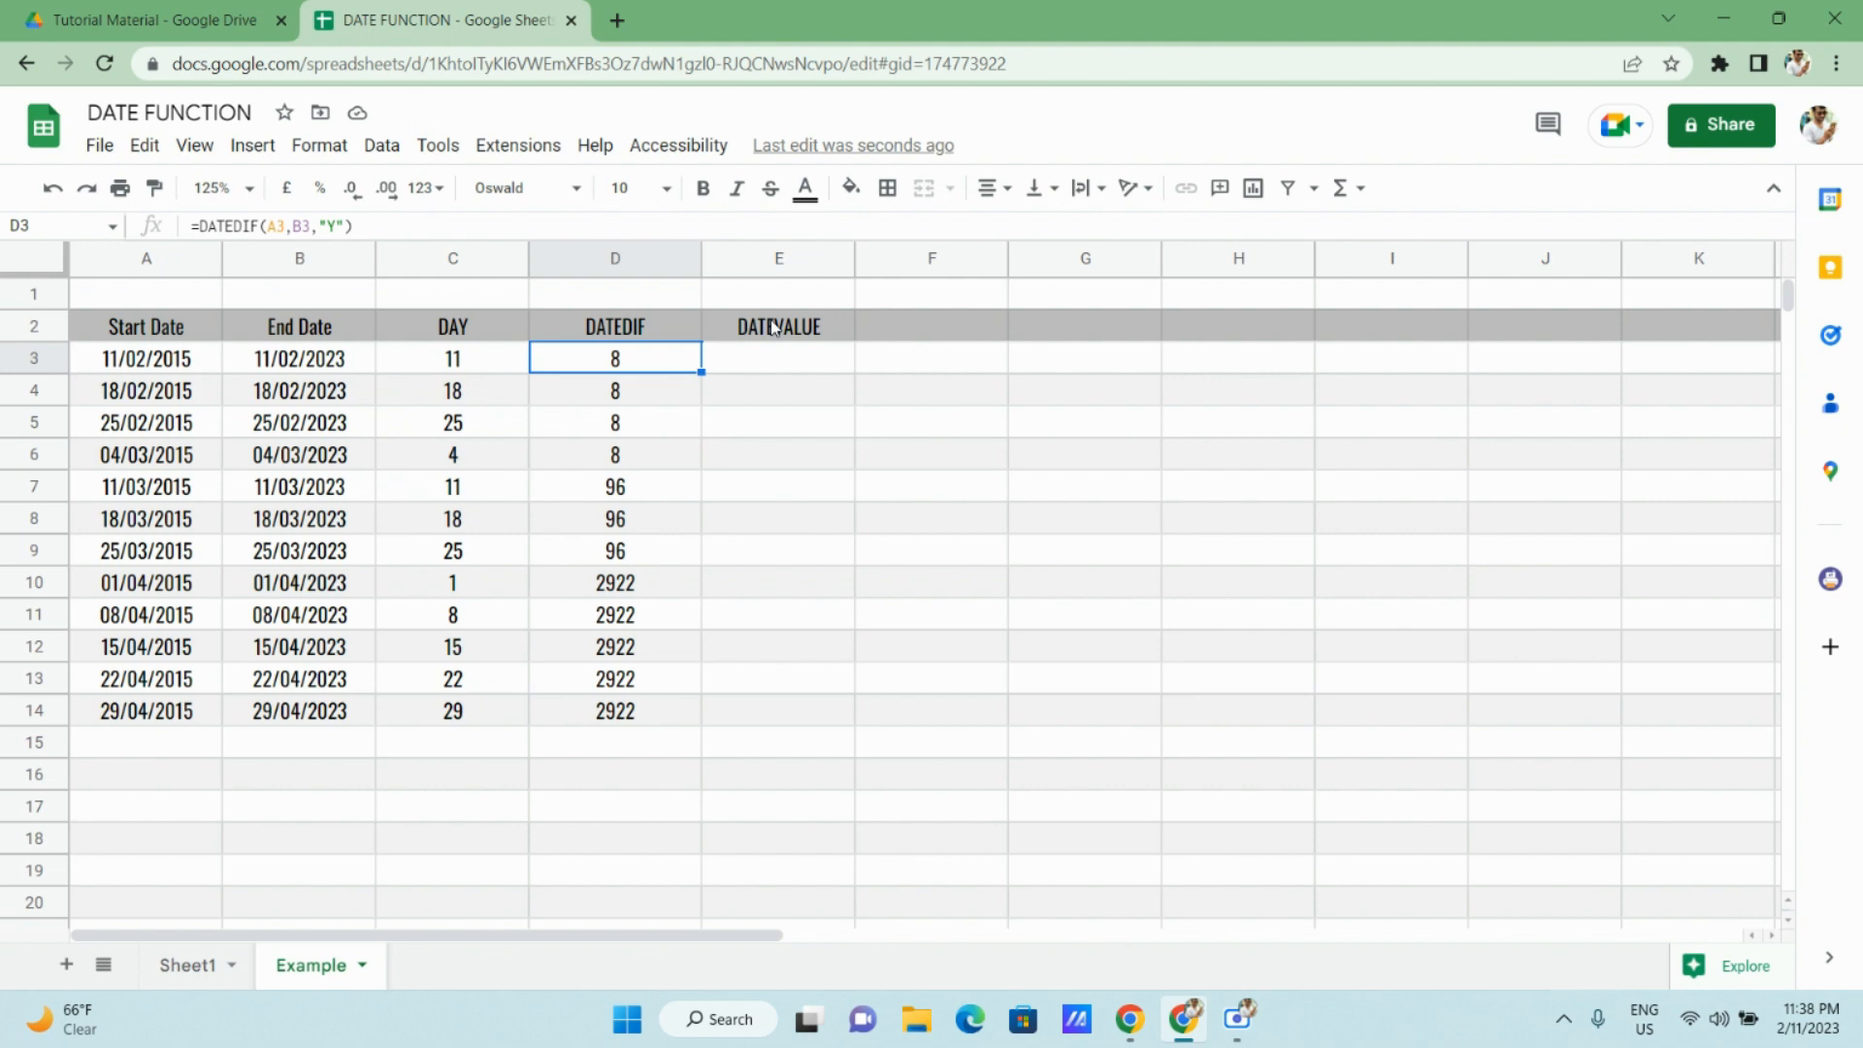
pyautogui.press('Left')
pyautogui.press('Left')
pyautogui.press('Left')
pyautogui.press('Down')
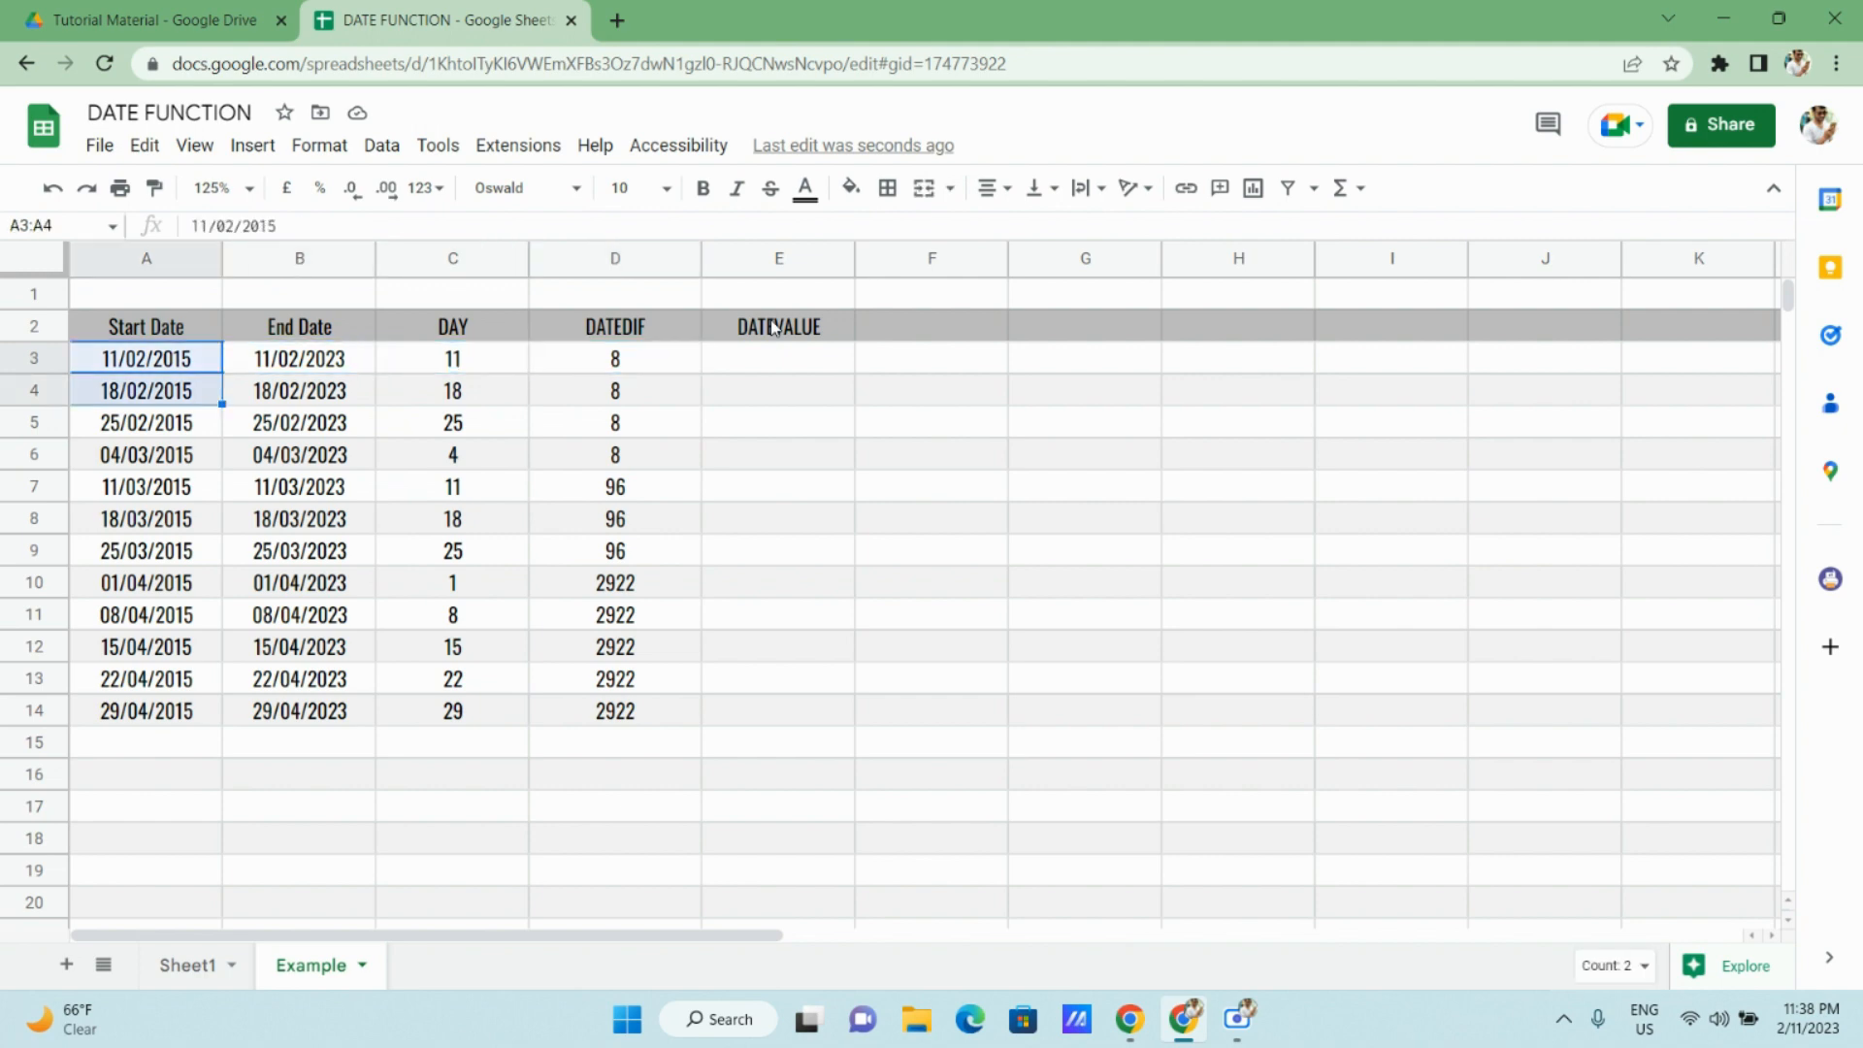
pyautogui.press('Down')
pyautogui.press('Up')
pyautogui.press('F2')
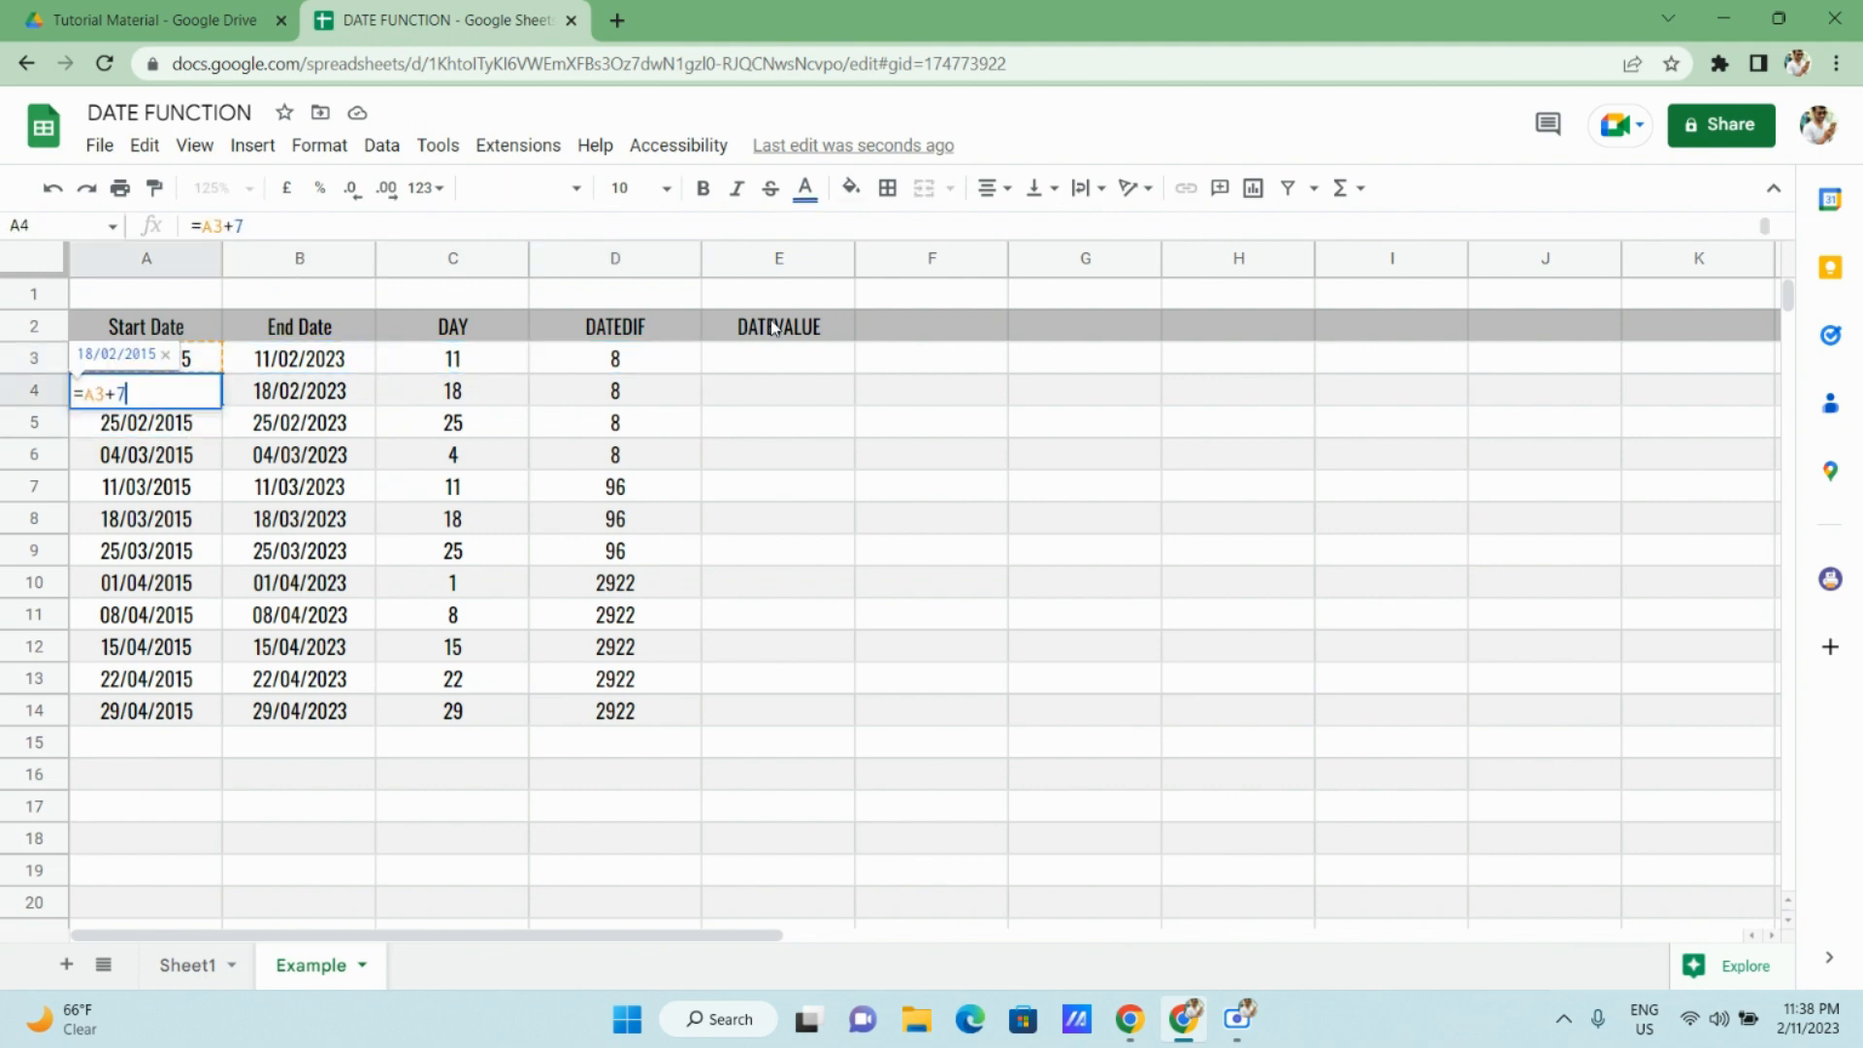
pyautogui.press('Escape')
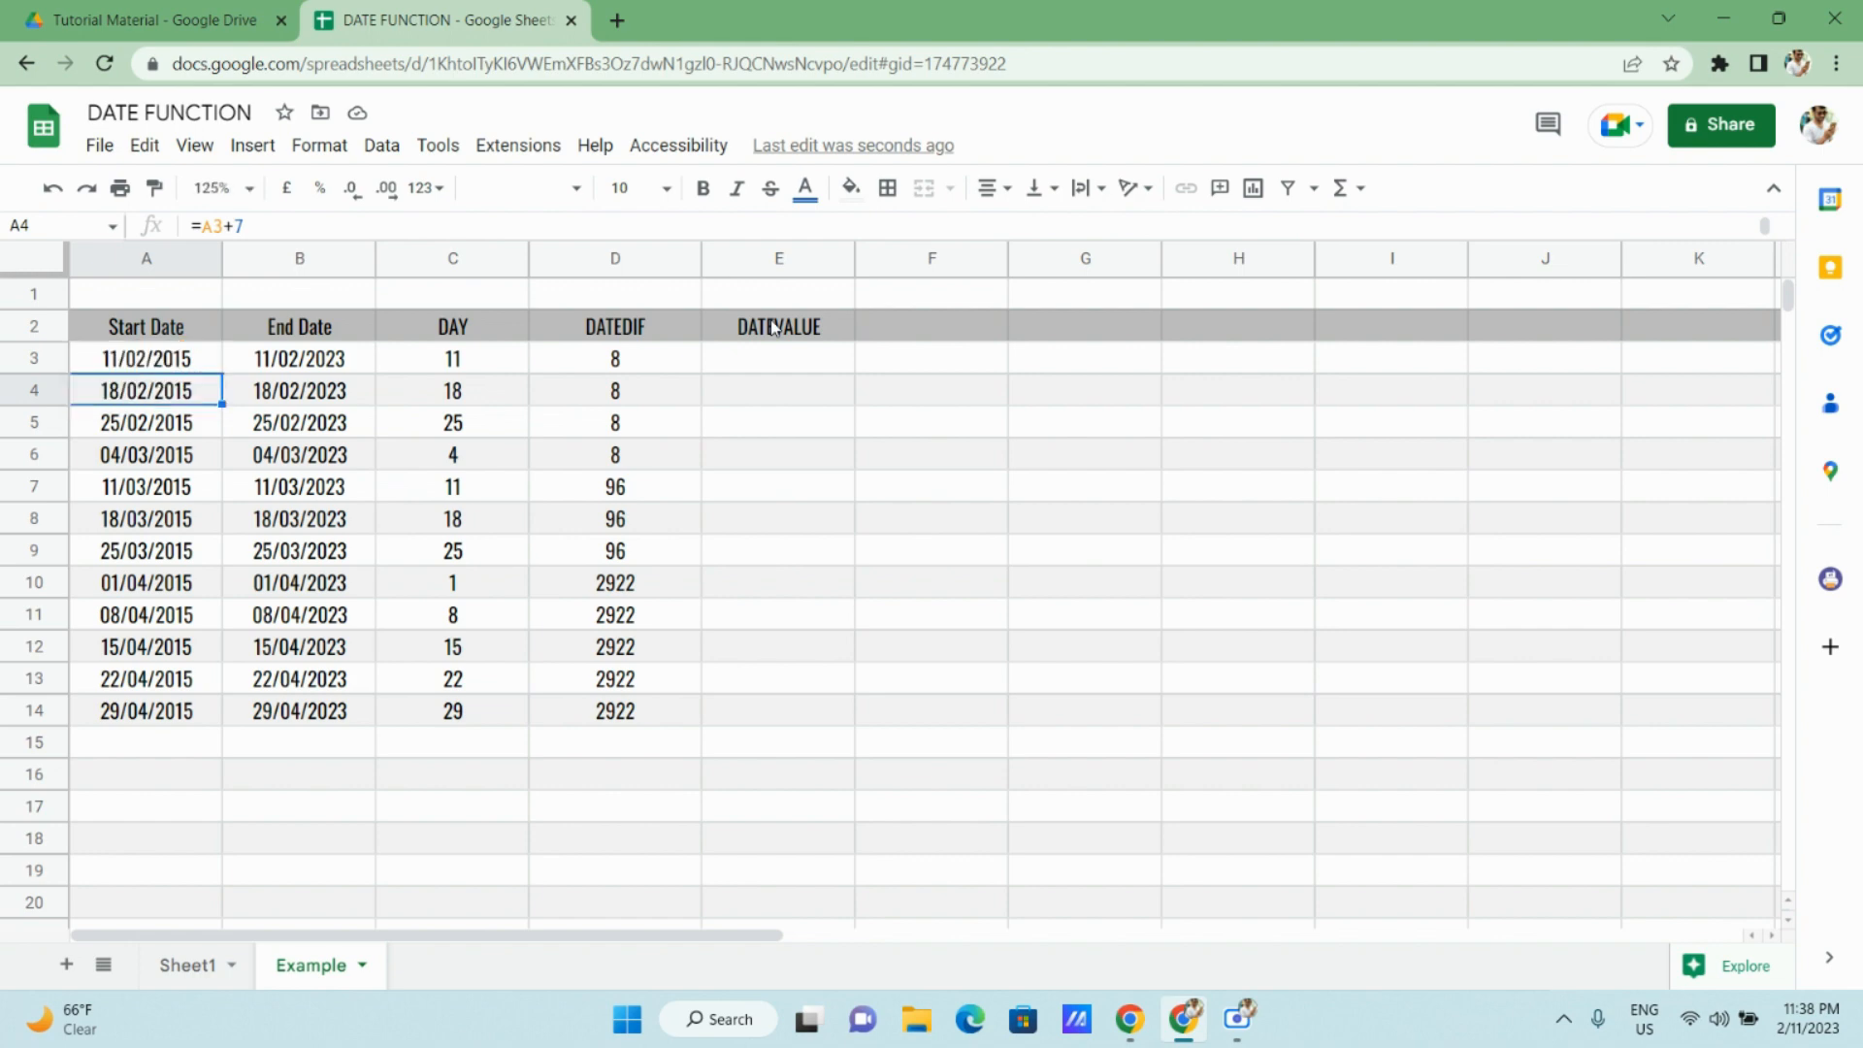
# Replace the formulas in A4:B14 with their plain values and format the range as Date.
pyautogui.hotkey('ctrl', 'shift', 'Down')
pyautogui.hotkey('shift', 'Right')
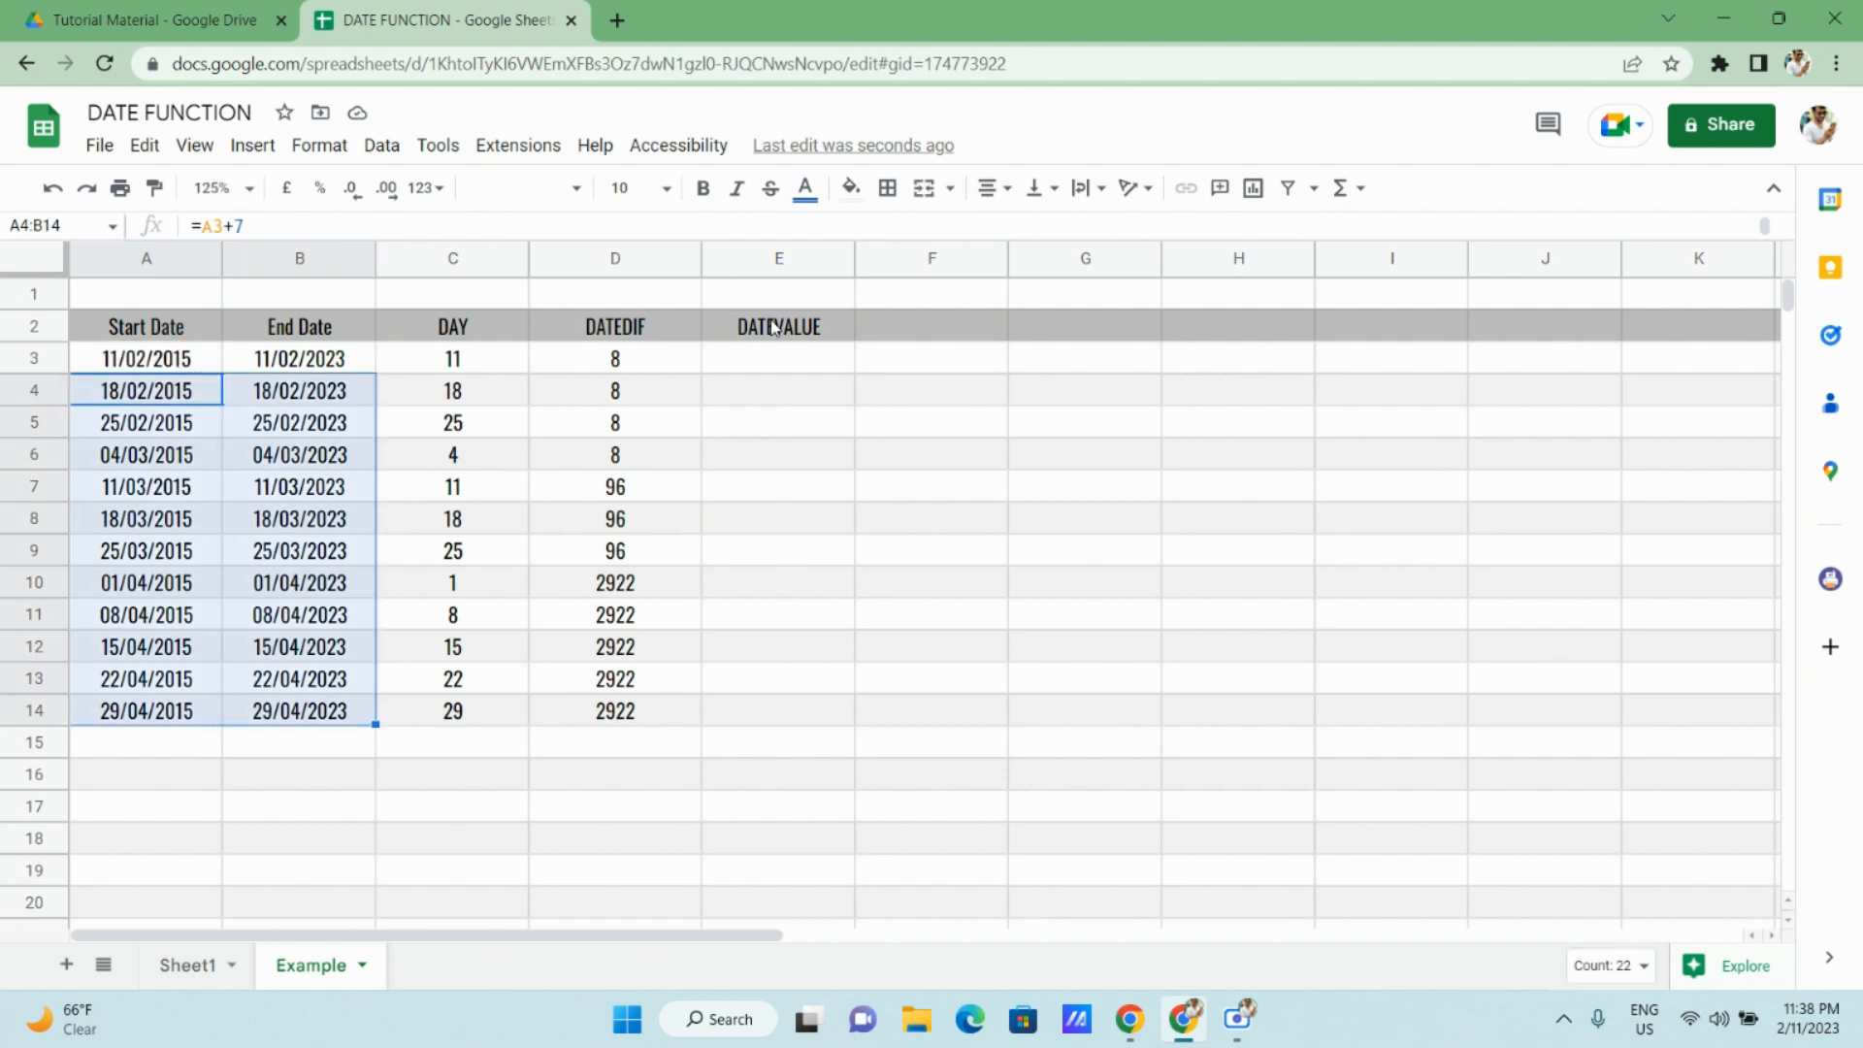
pyautogui.hotkey('ctrl', 'c')
pyautogui.hotkey('ctrl', 'shift', 'v')
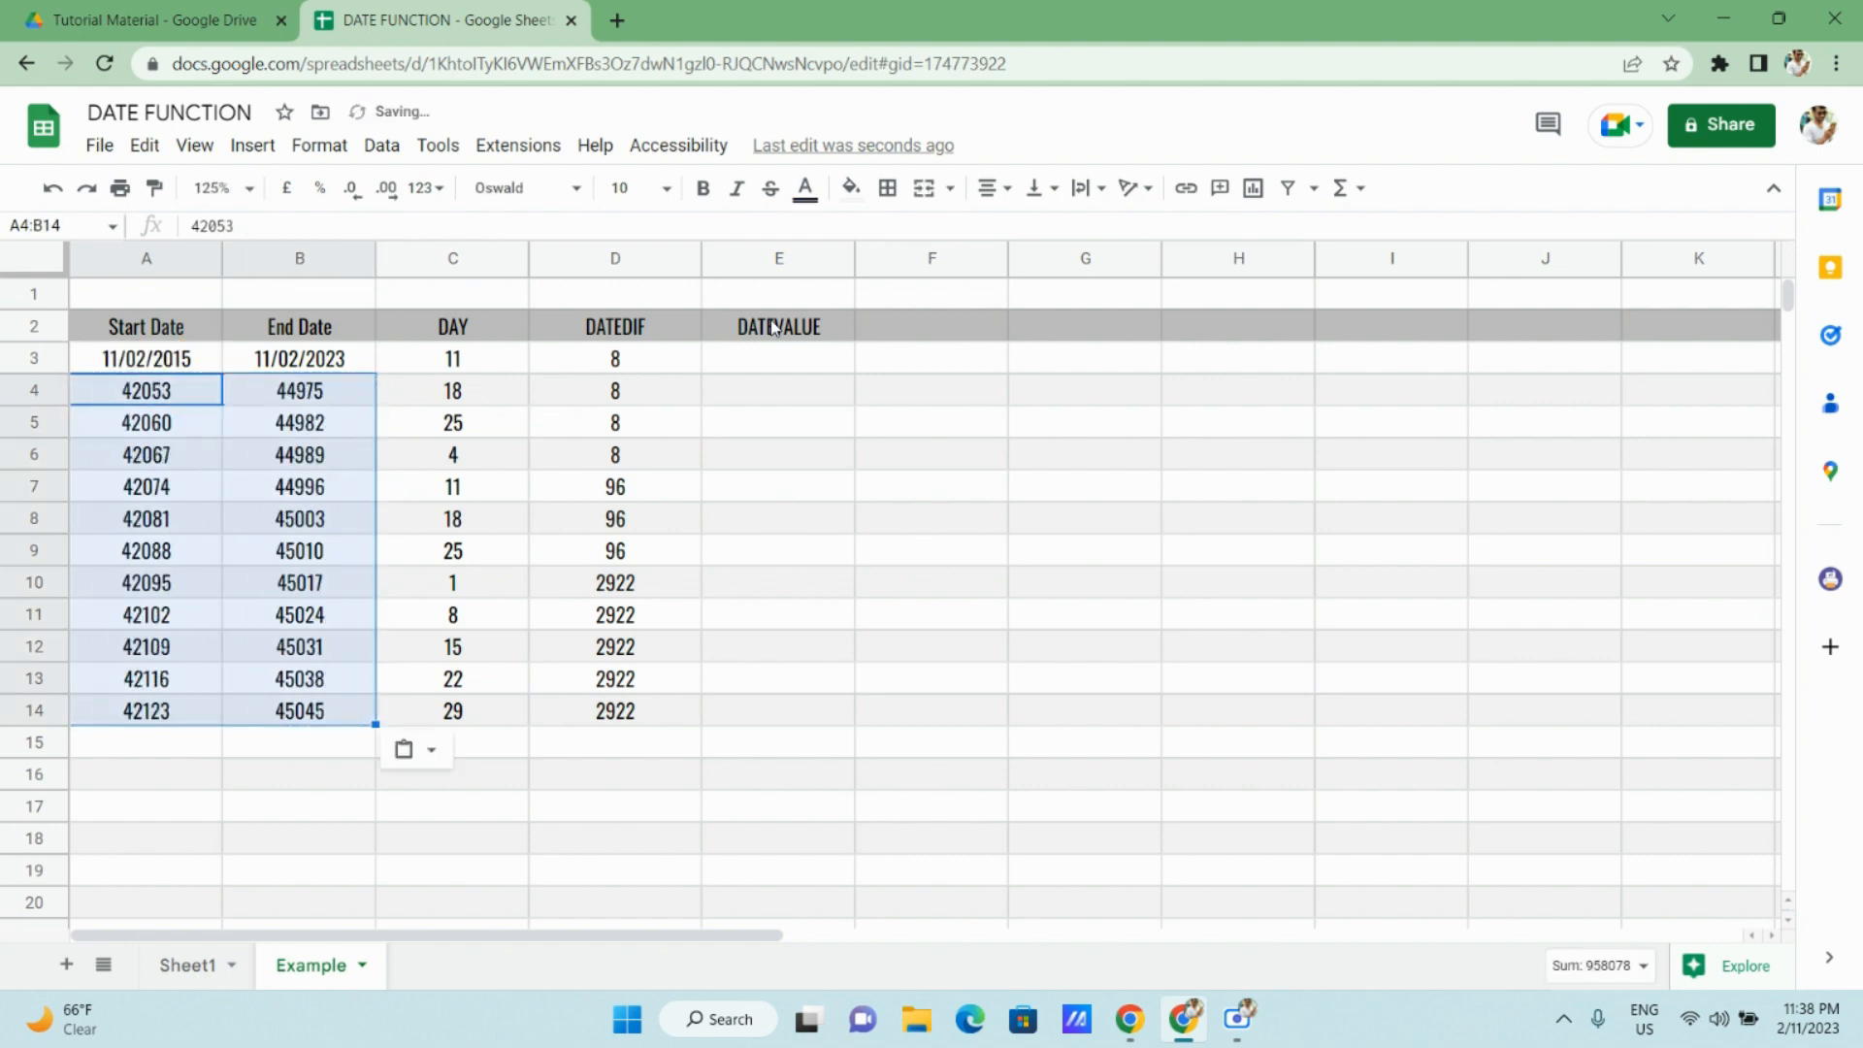
pyautogui.click(433, 191)
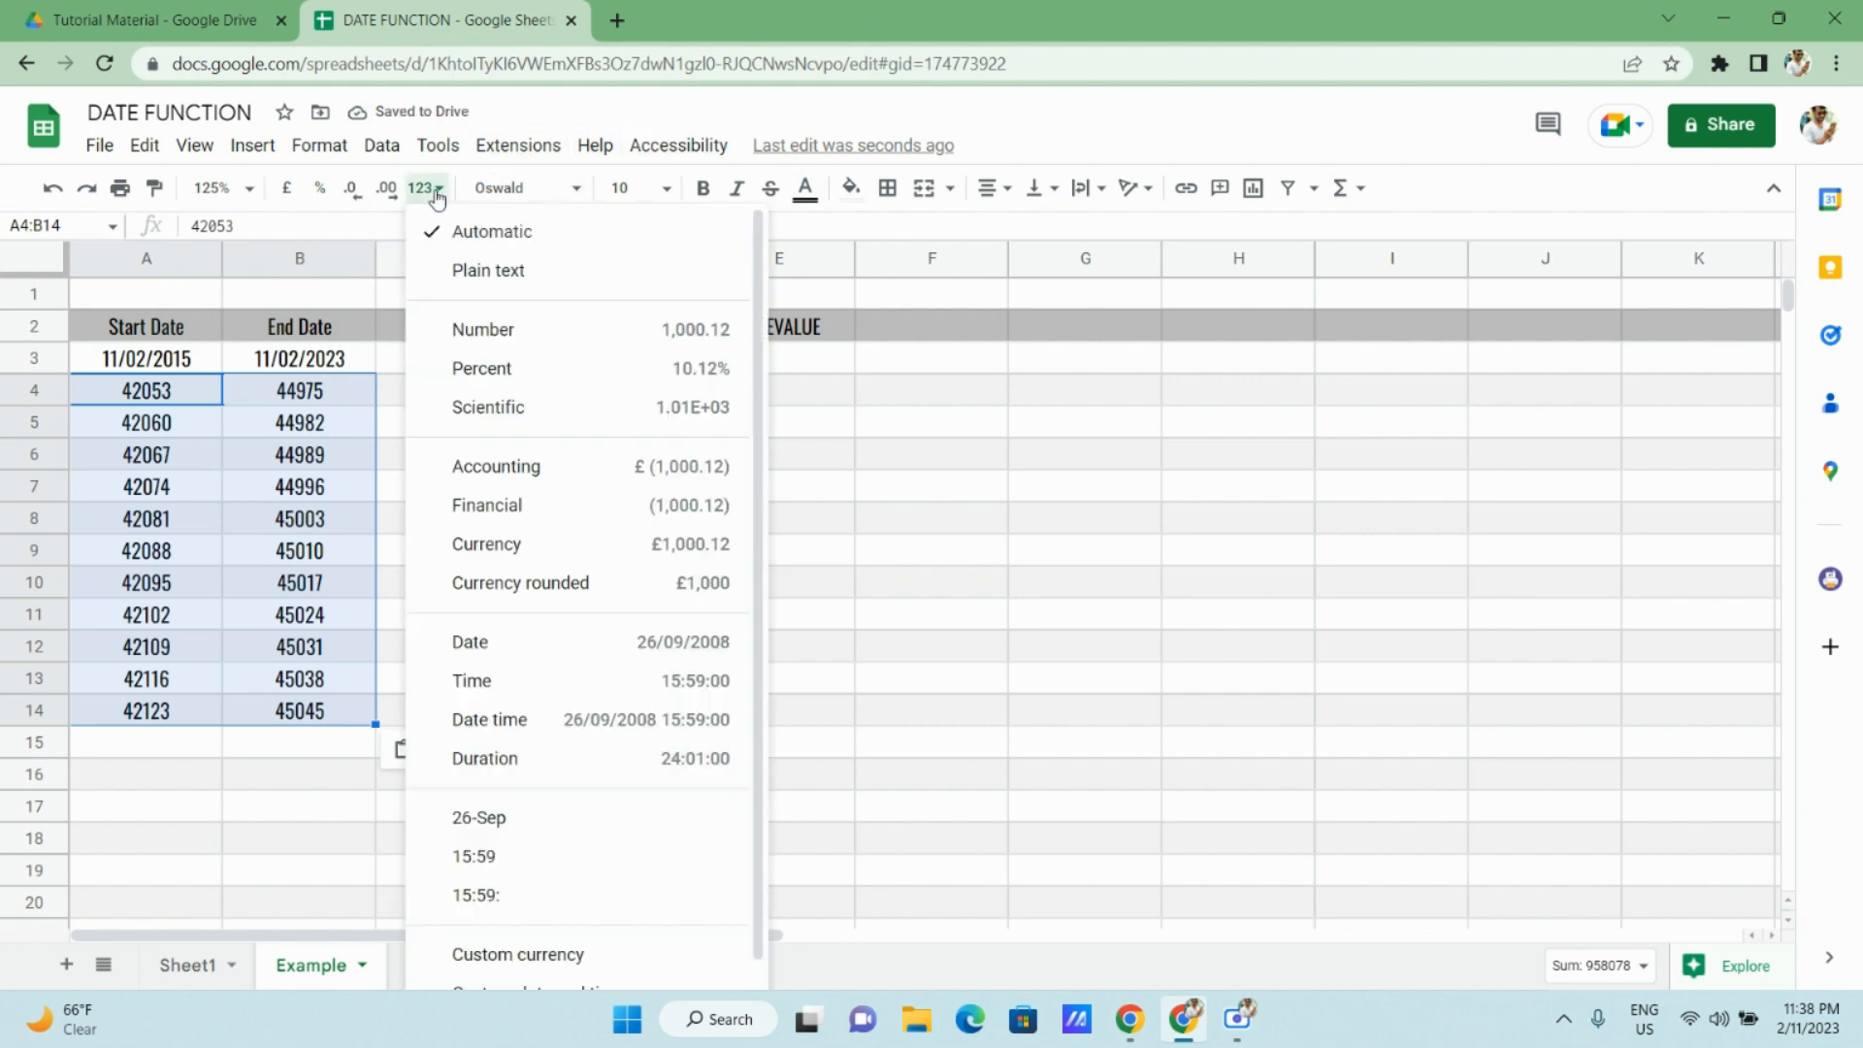
pyautogui.click(637, 641)
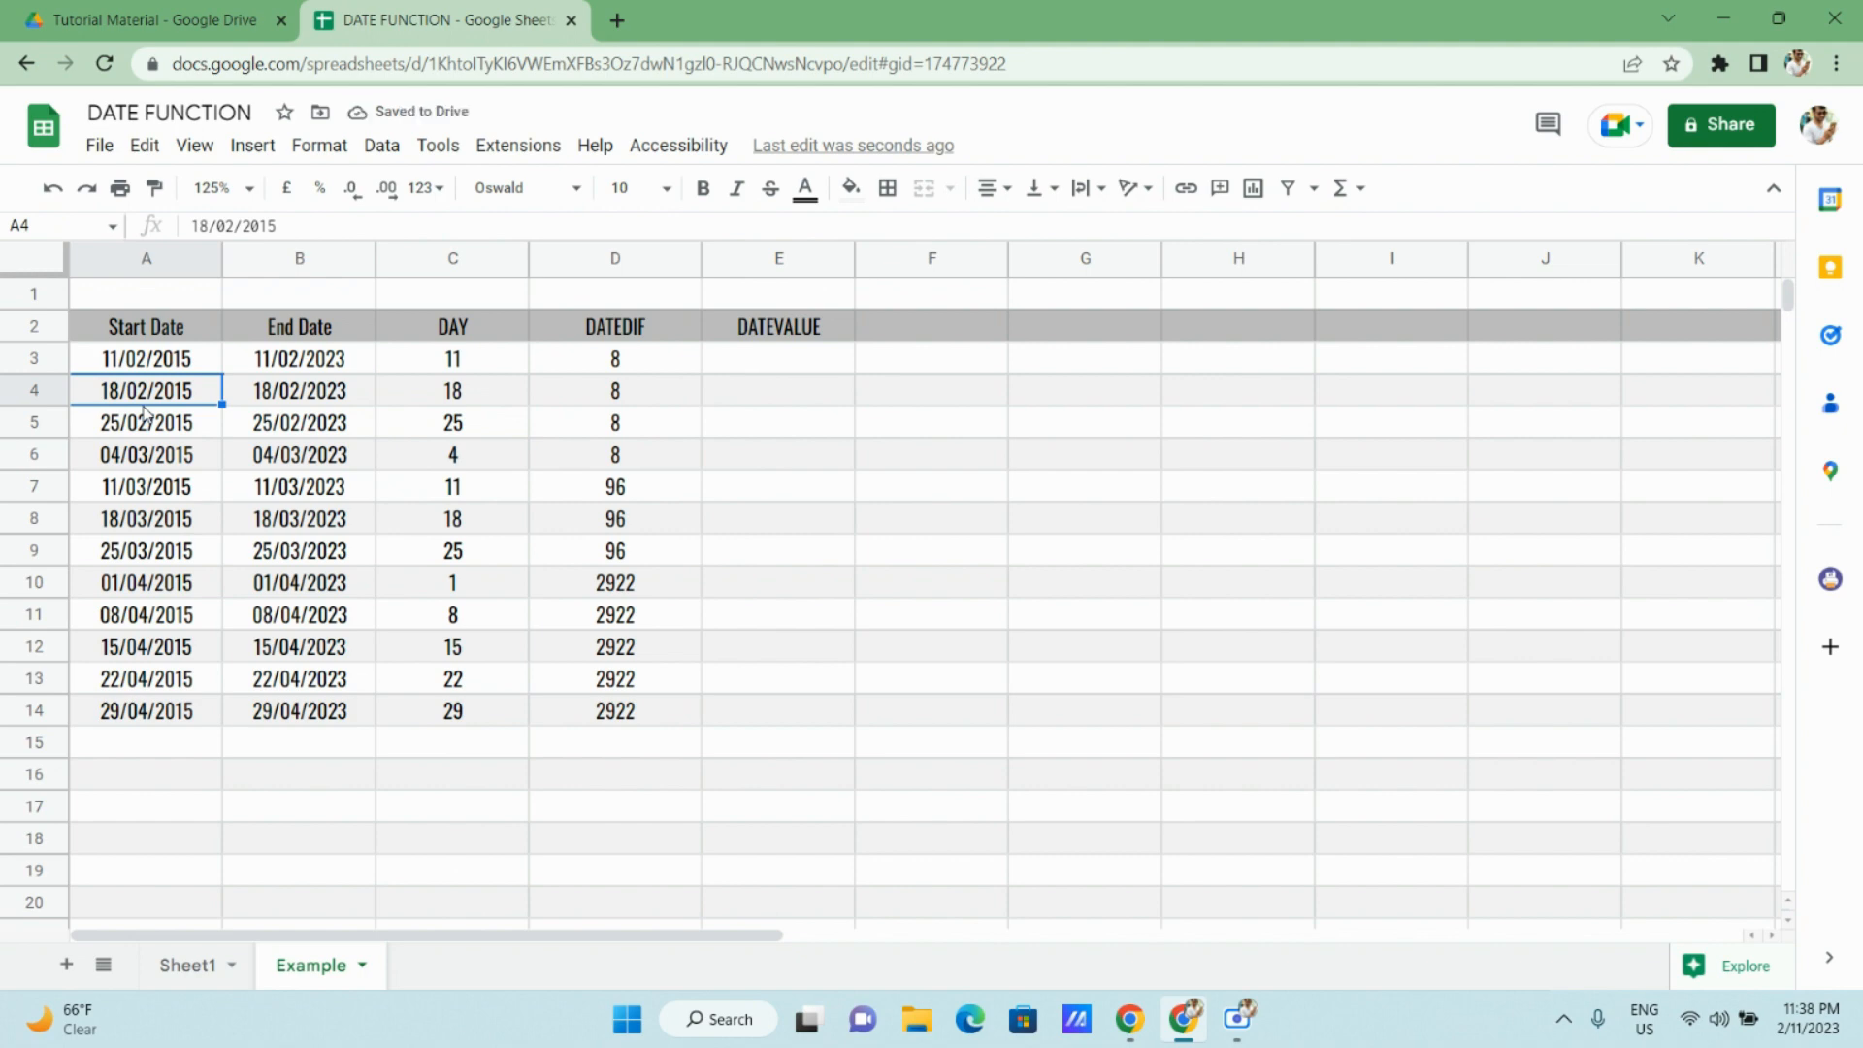
pyautogui.click(427, 189)
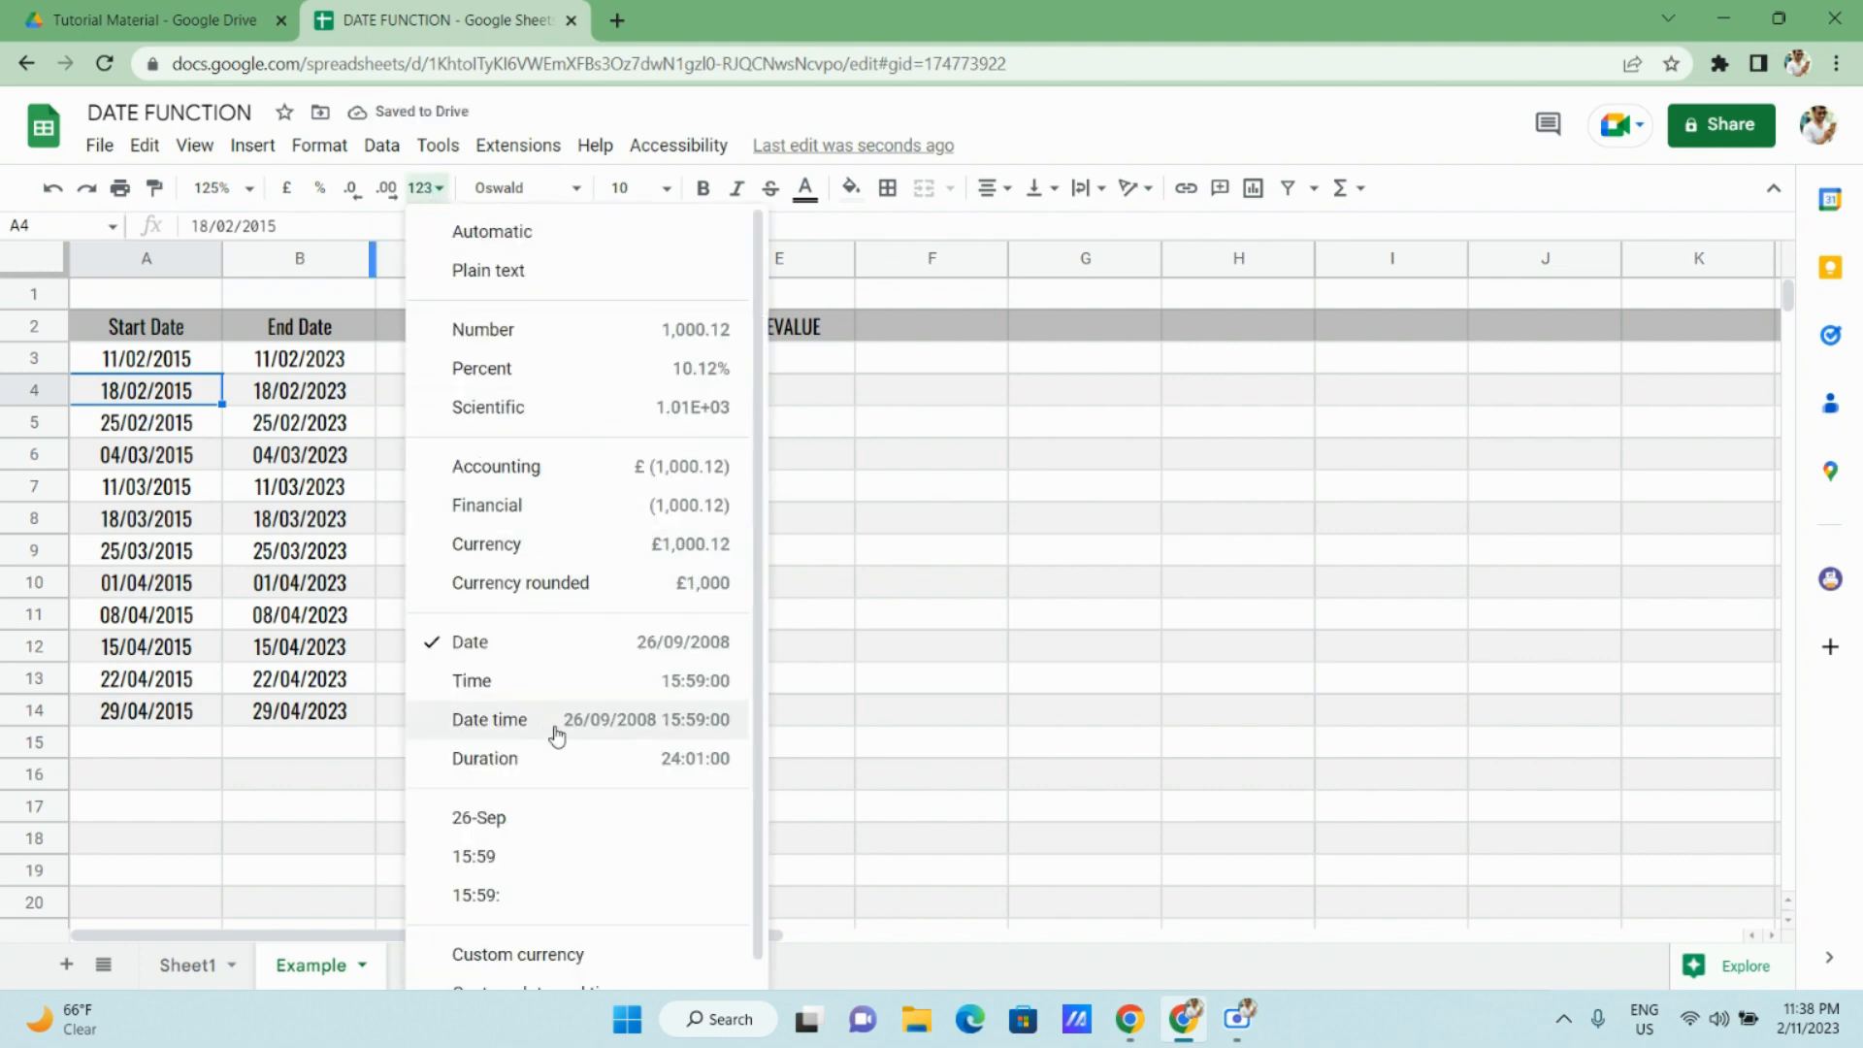
pyautogui.scroll(-1, 544, 946)
pyautogui.click(544, 980)
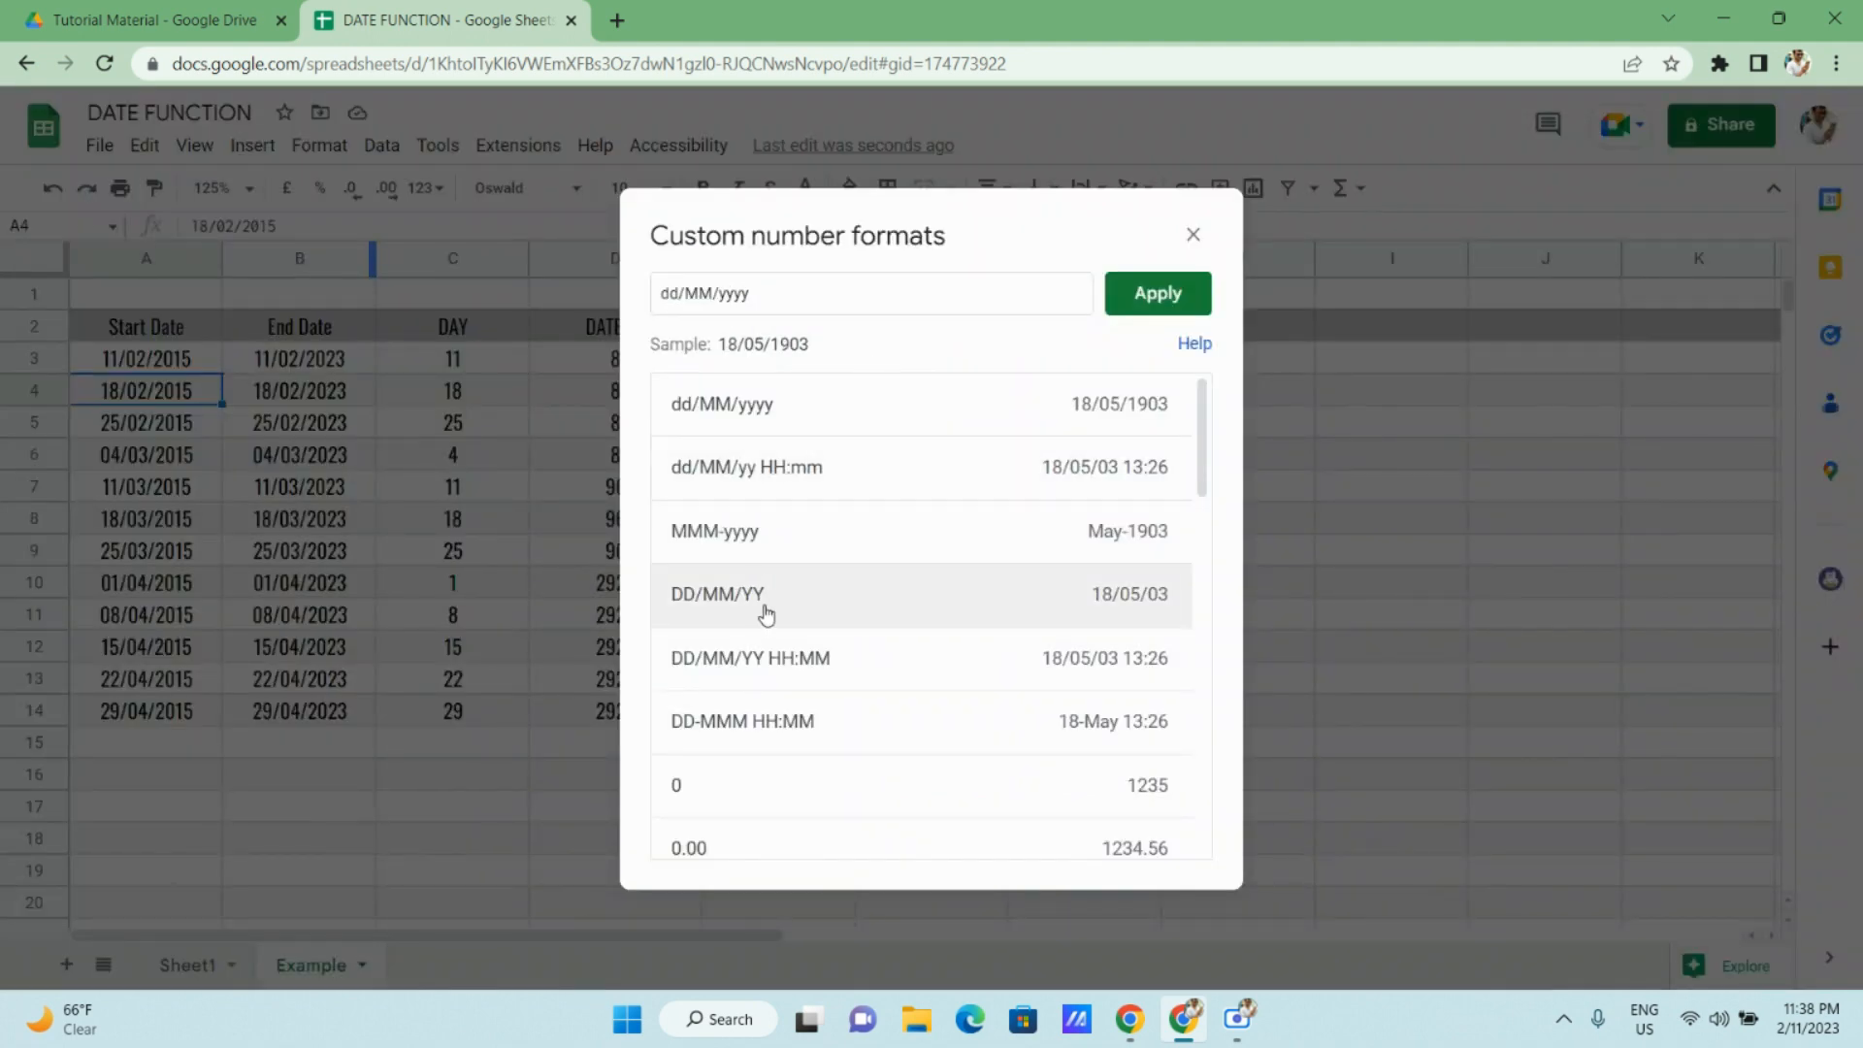
pyautogui.tripleClick(761, 288)
pyautogui.scroll(-10, 798, 603)
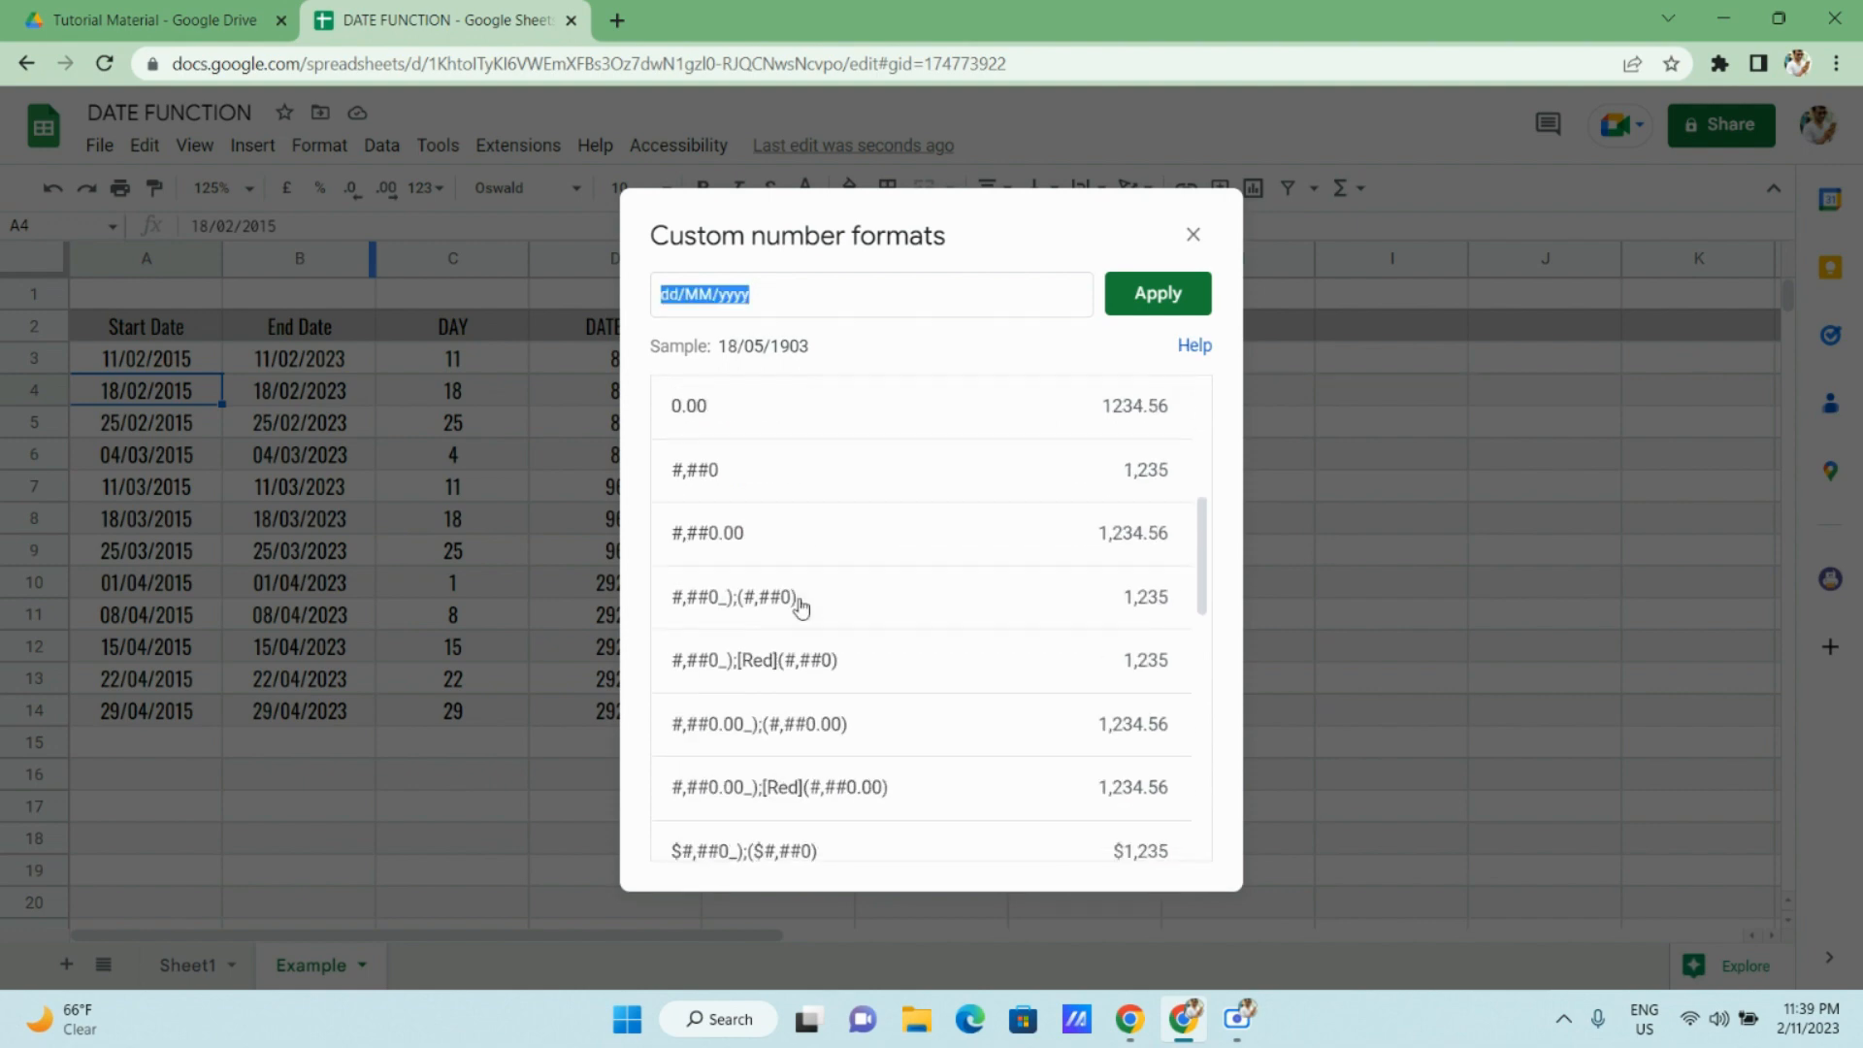
pyautogui.click(1193, 234)
# Apply the custom date format 5-Aug-1930 to the start date in cell A4.
pyautogui.click(427, 187)
pyautogui.click(543, 947)
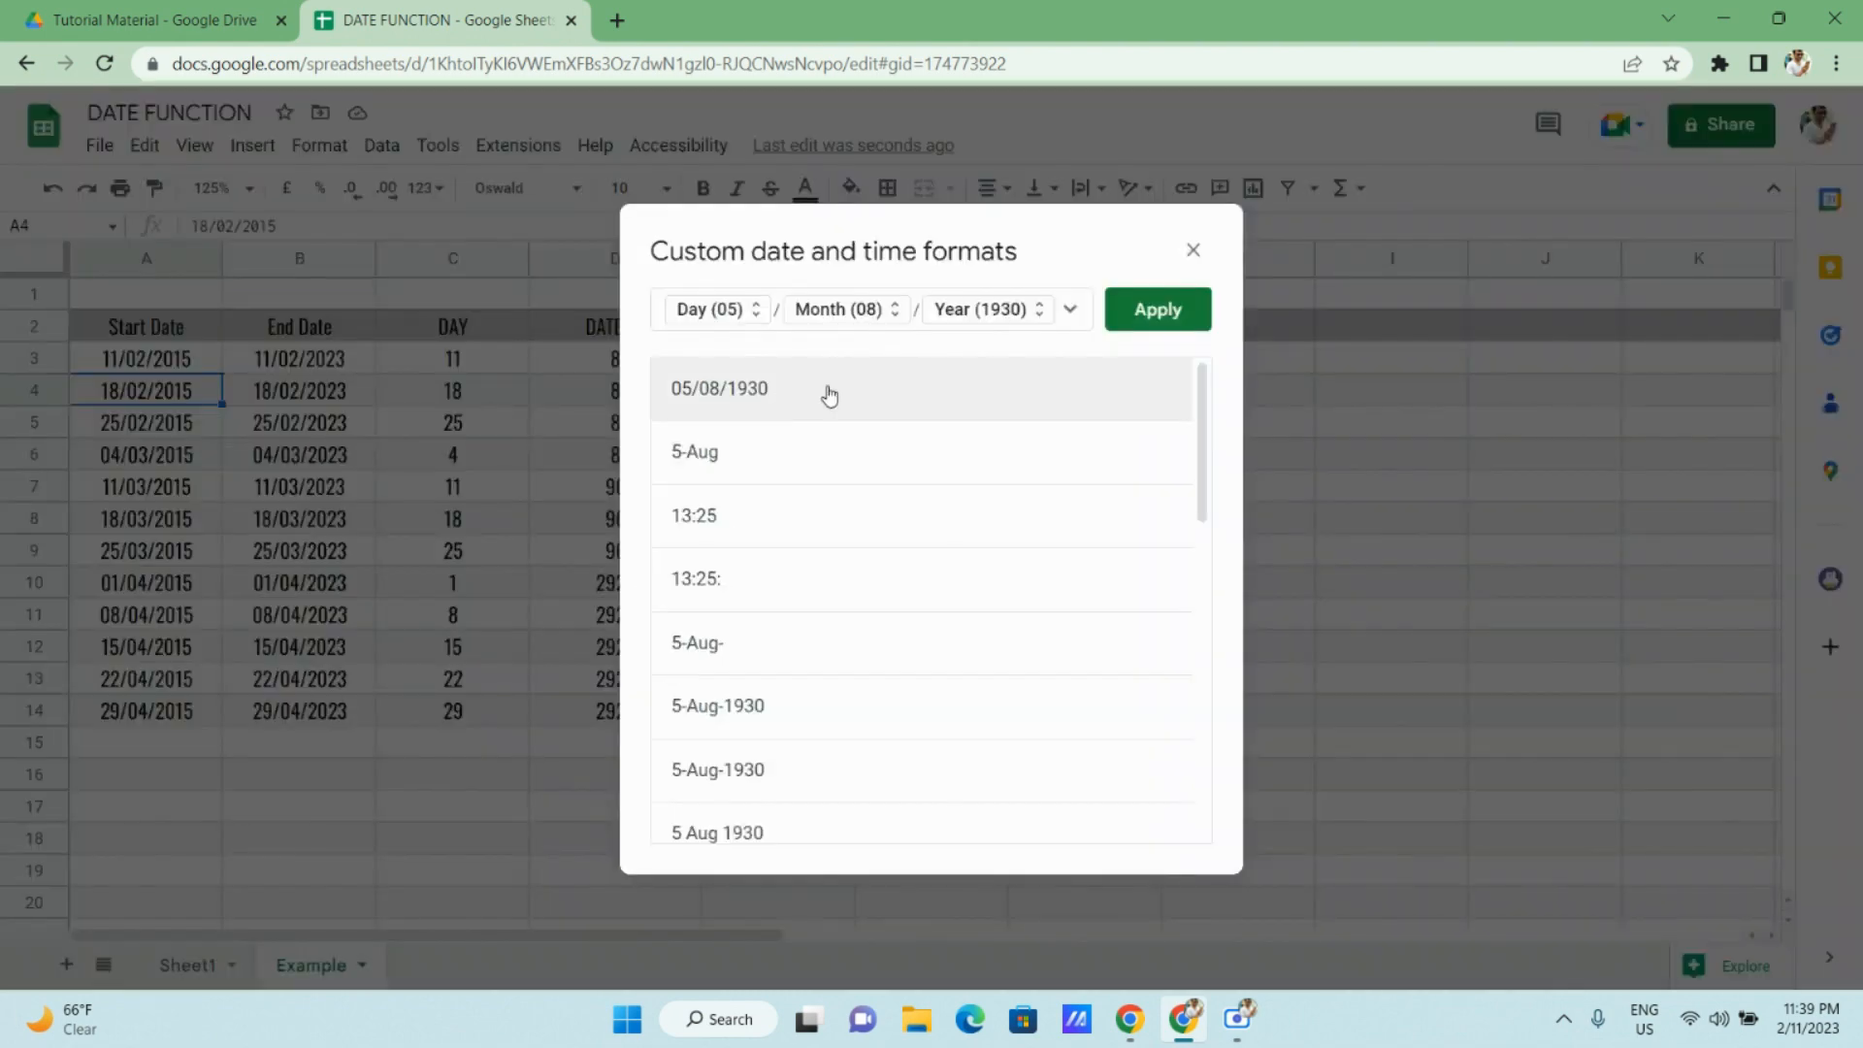
pyautogui.click(861, 705)
pyautogui.click(1158, 309)
# Format the start date in cell A10 as 26-Sep and switch it to the 26-Sep-2008 style.
pyautogui.click(185, 584)
pyautogui.click(427, 187)
pyautogui.click(524, 801)
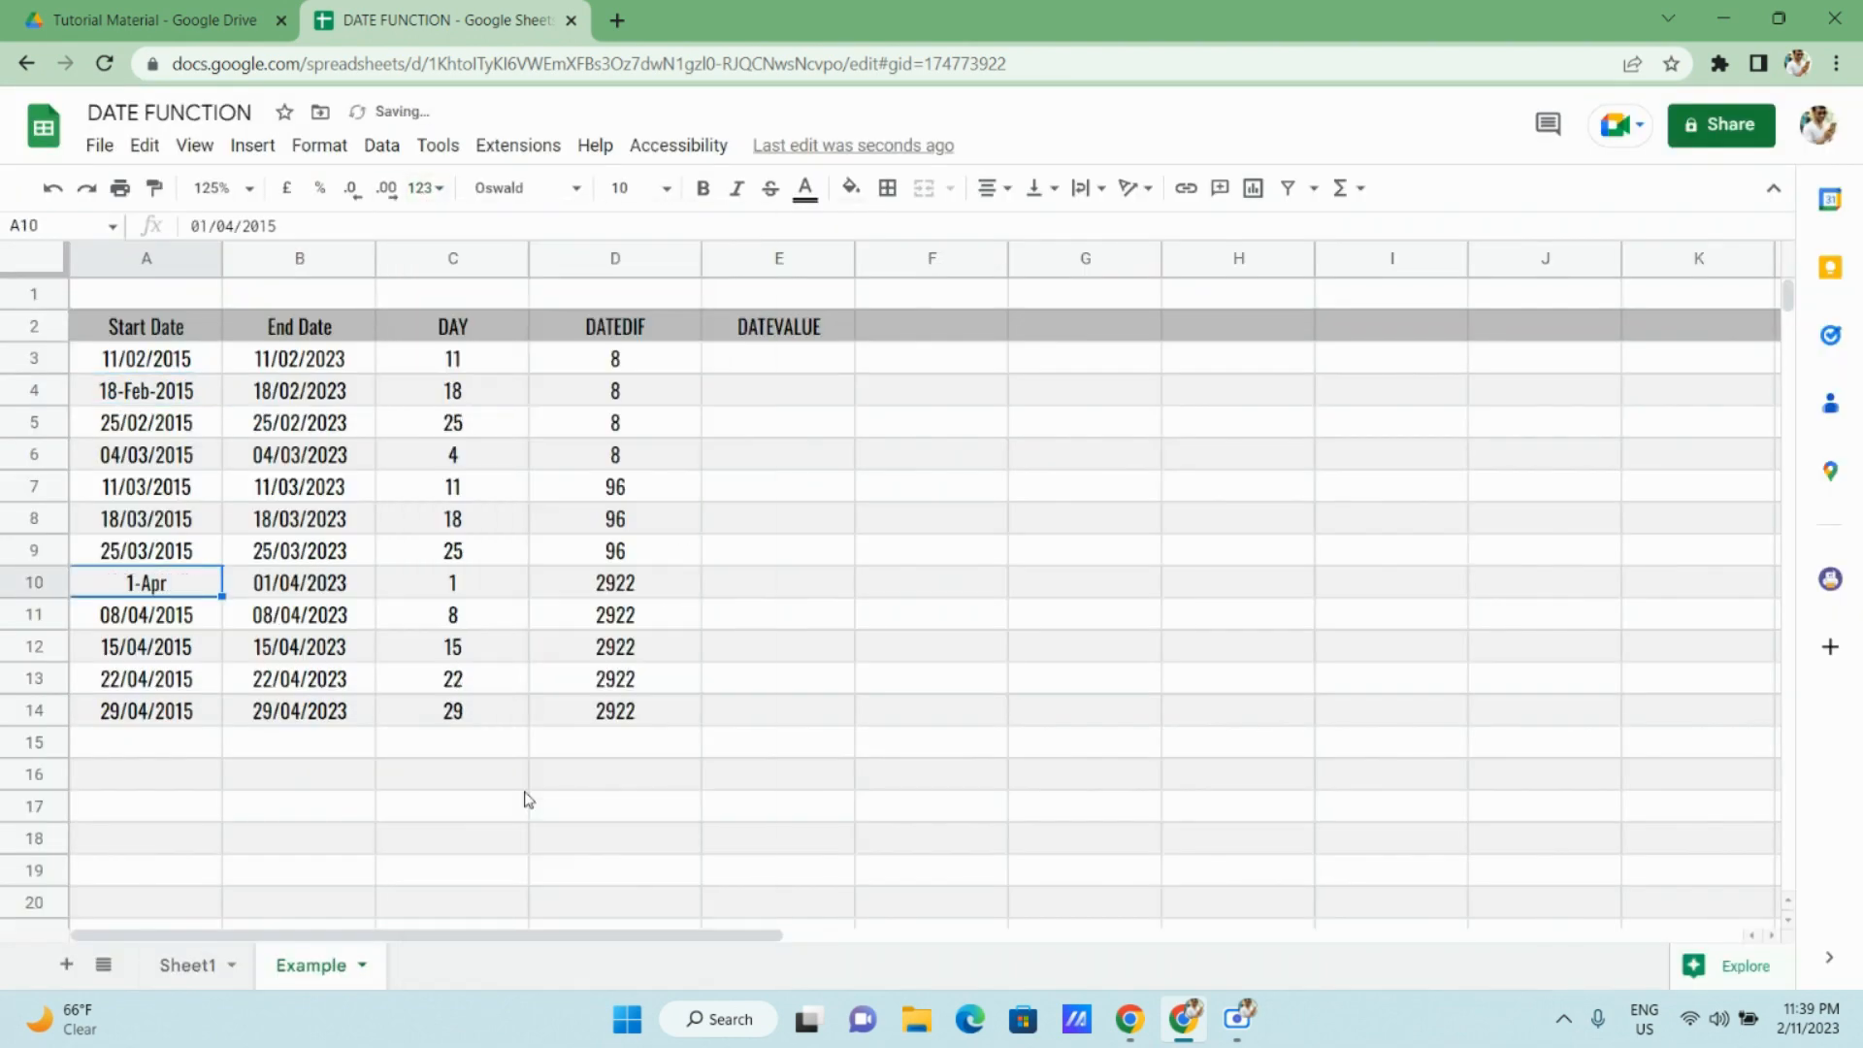
pyautogui.click(427, 187)
pyautogui.click(505, 768)
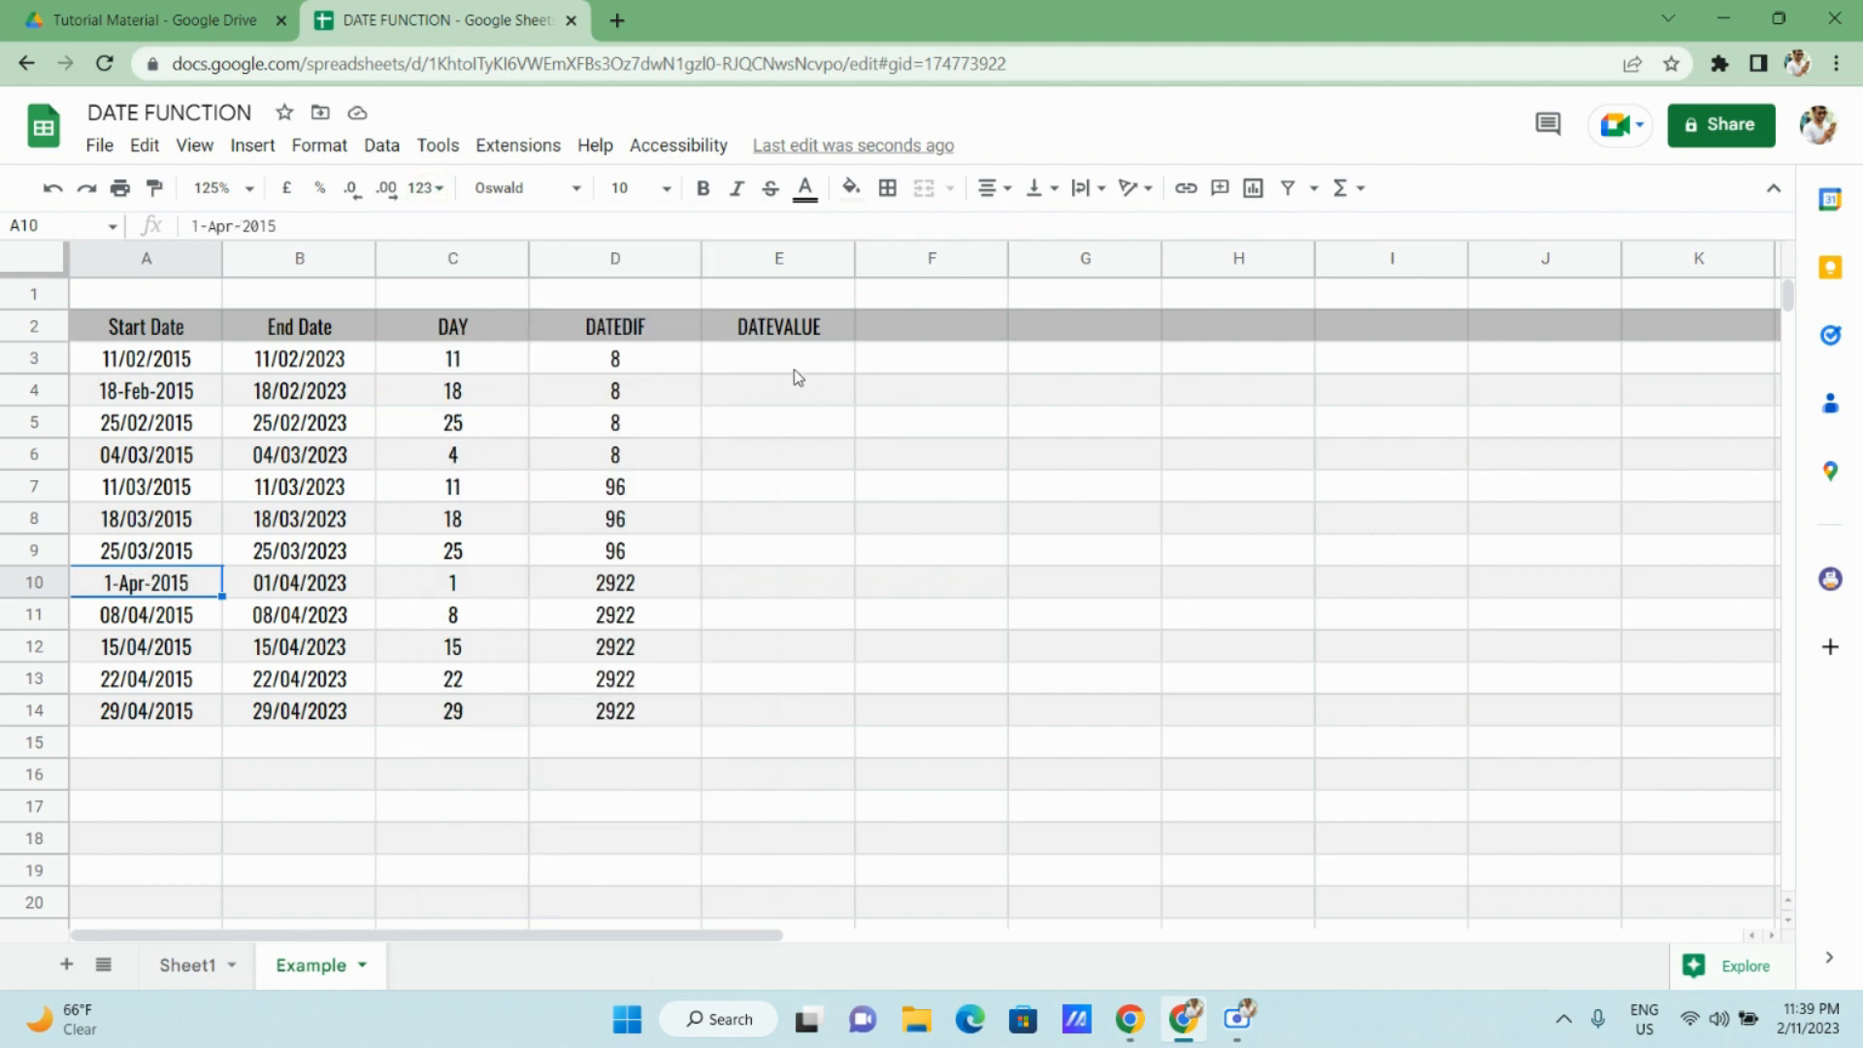
# Enter =DATEVALUE(A3) in cell E3 and fill the formula down to E14.
pyautogui.click(795, 369)
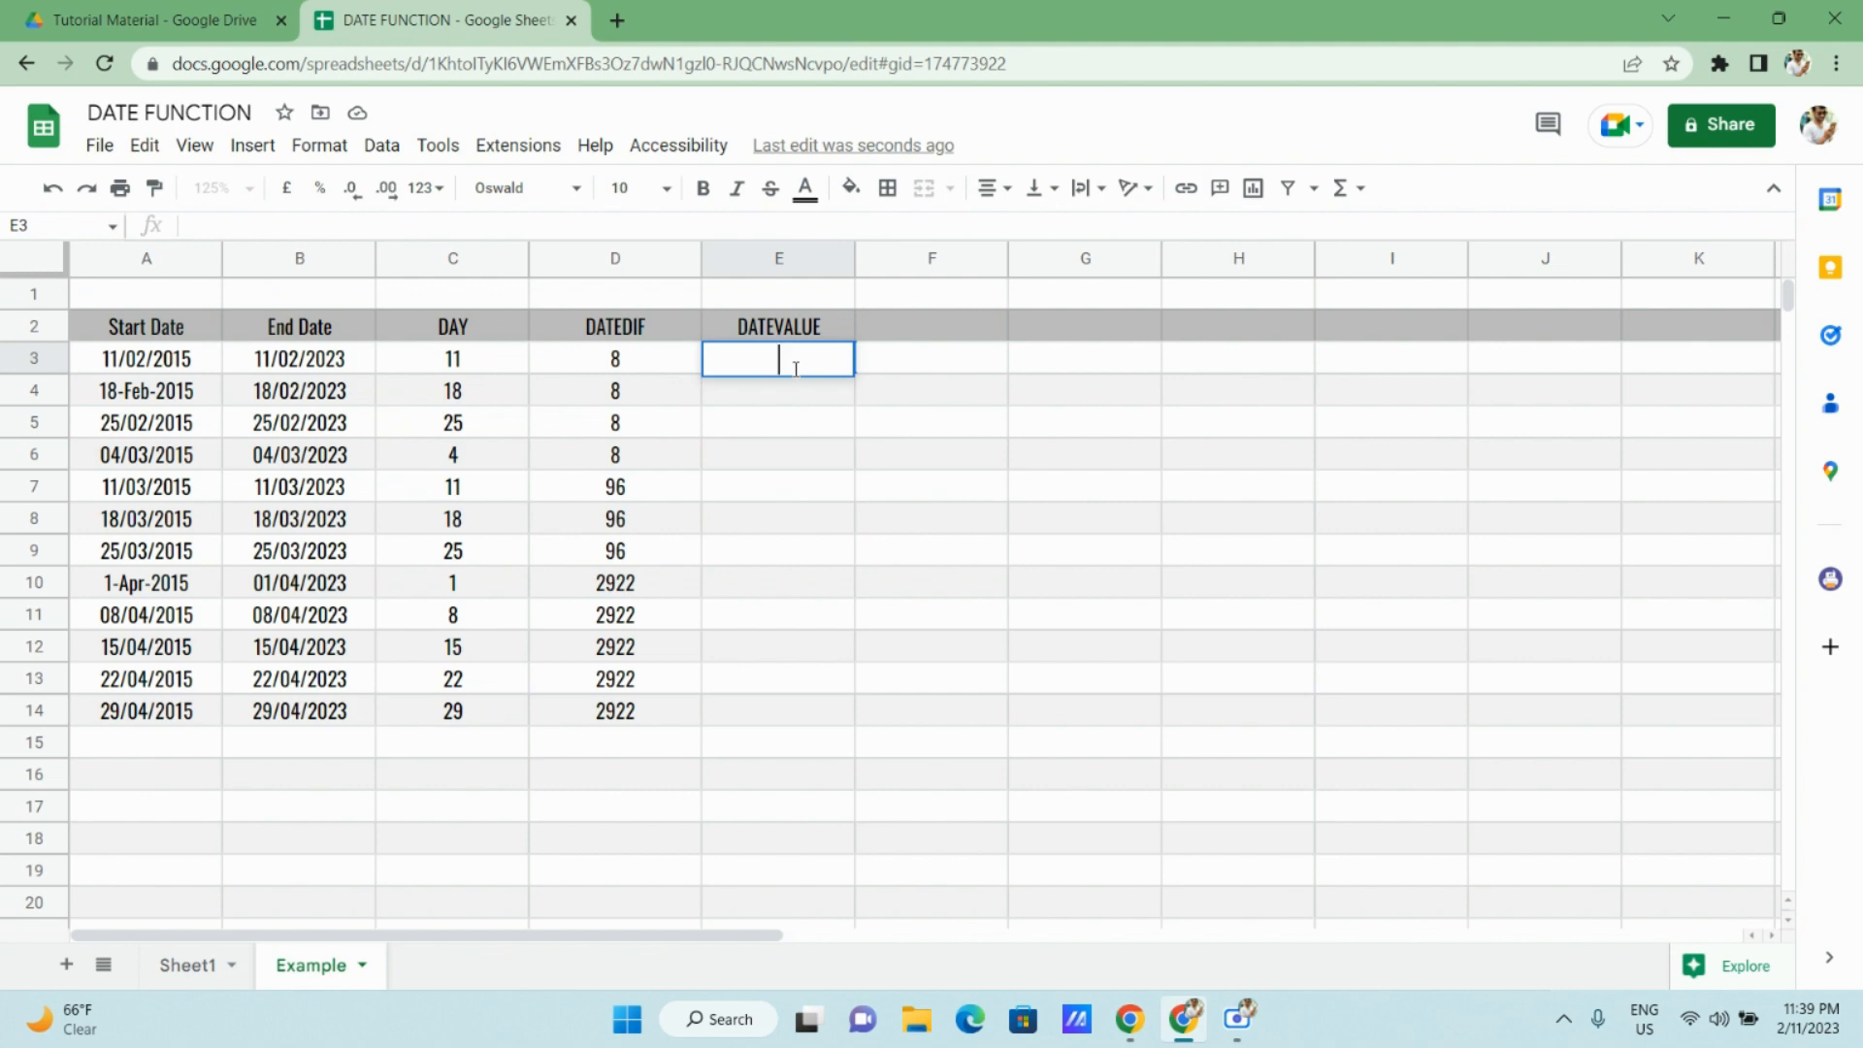
pyautogui.write('=DATE')
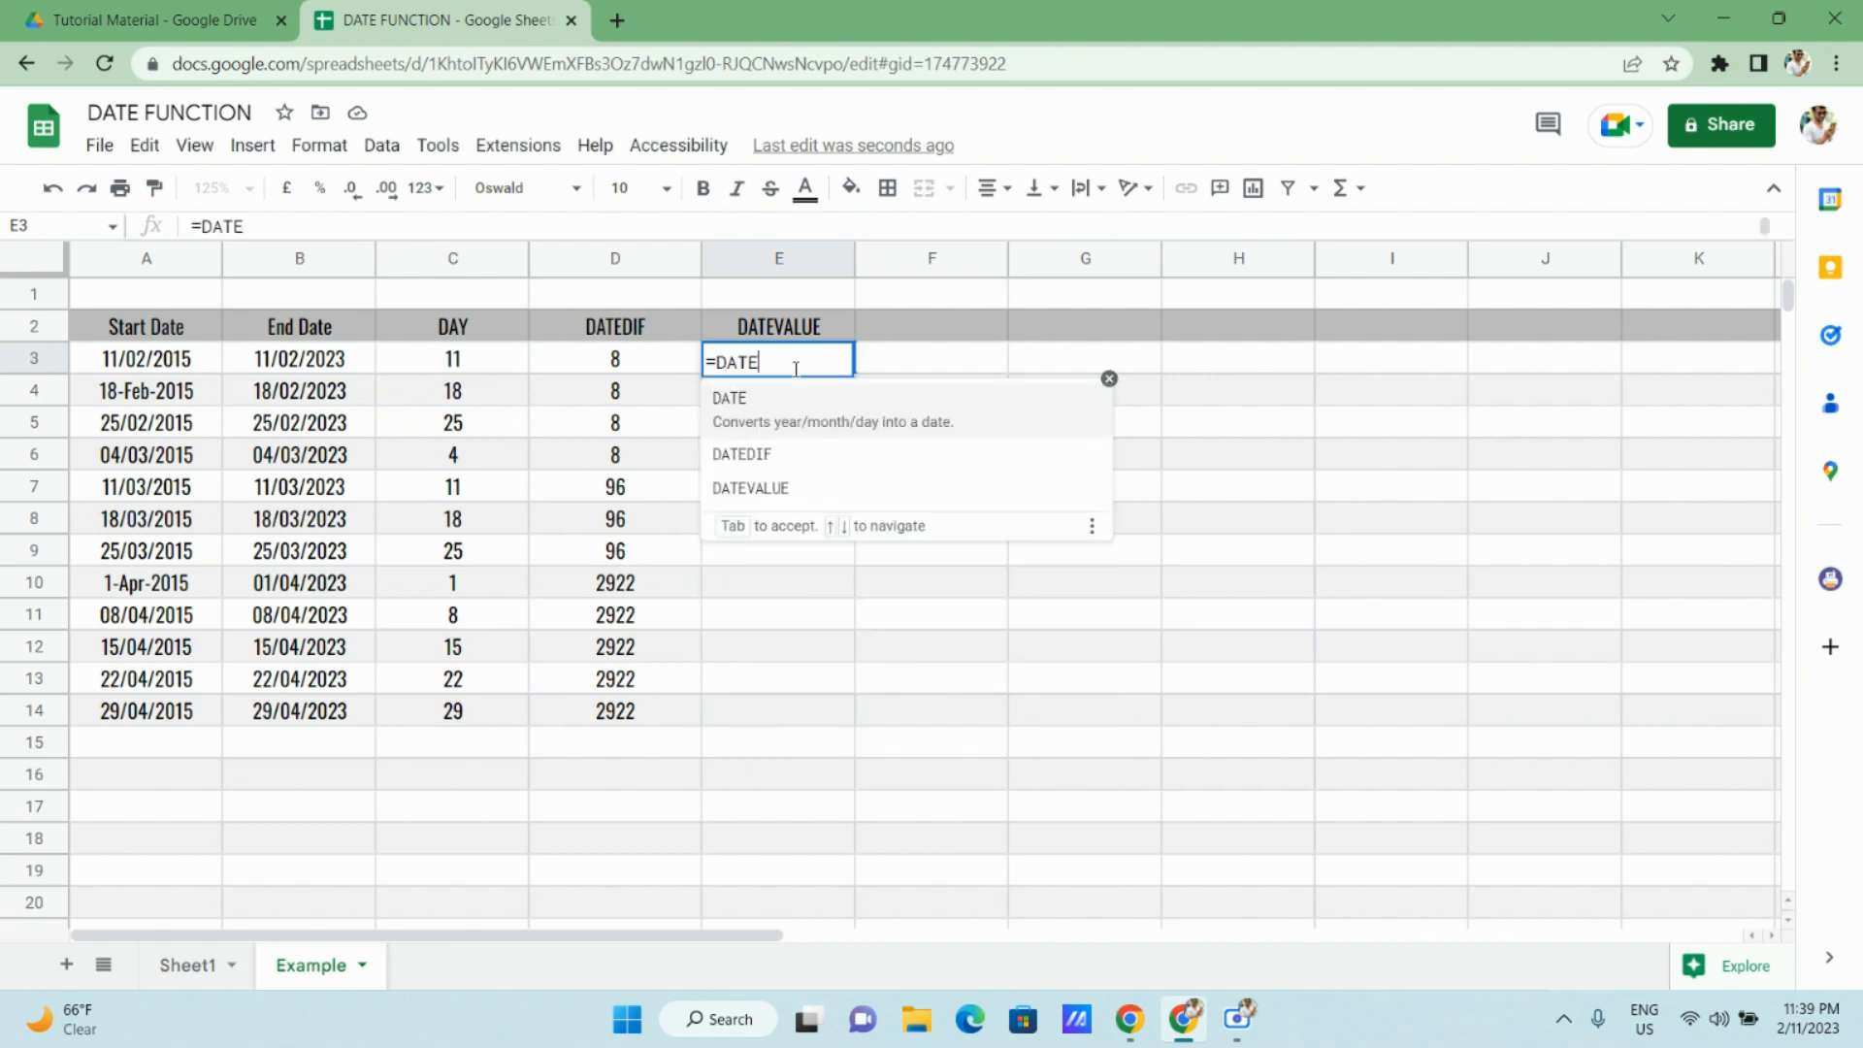
pyautogui.write('VALUE(')
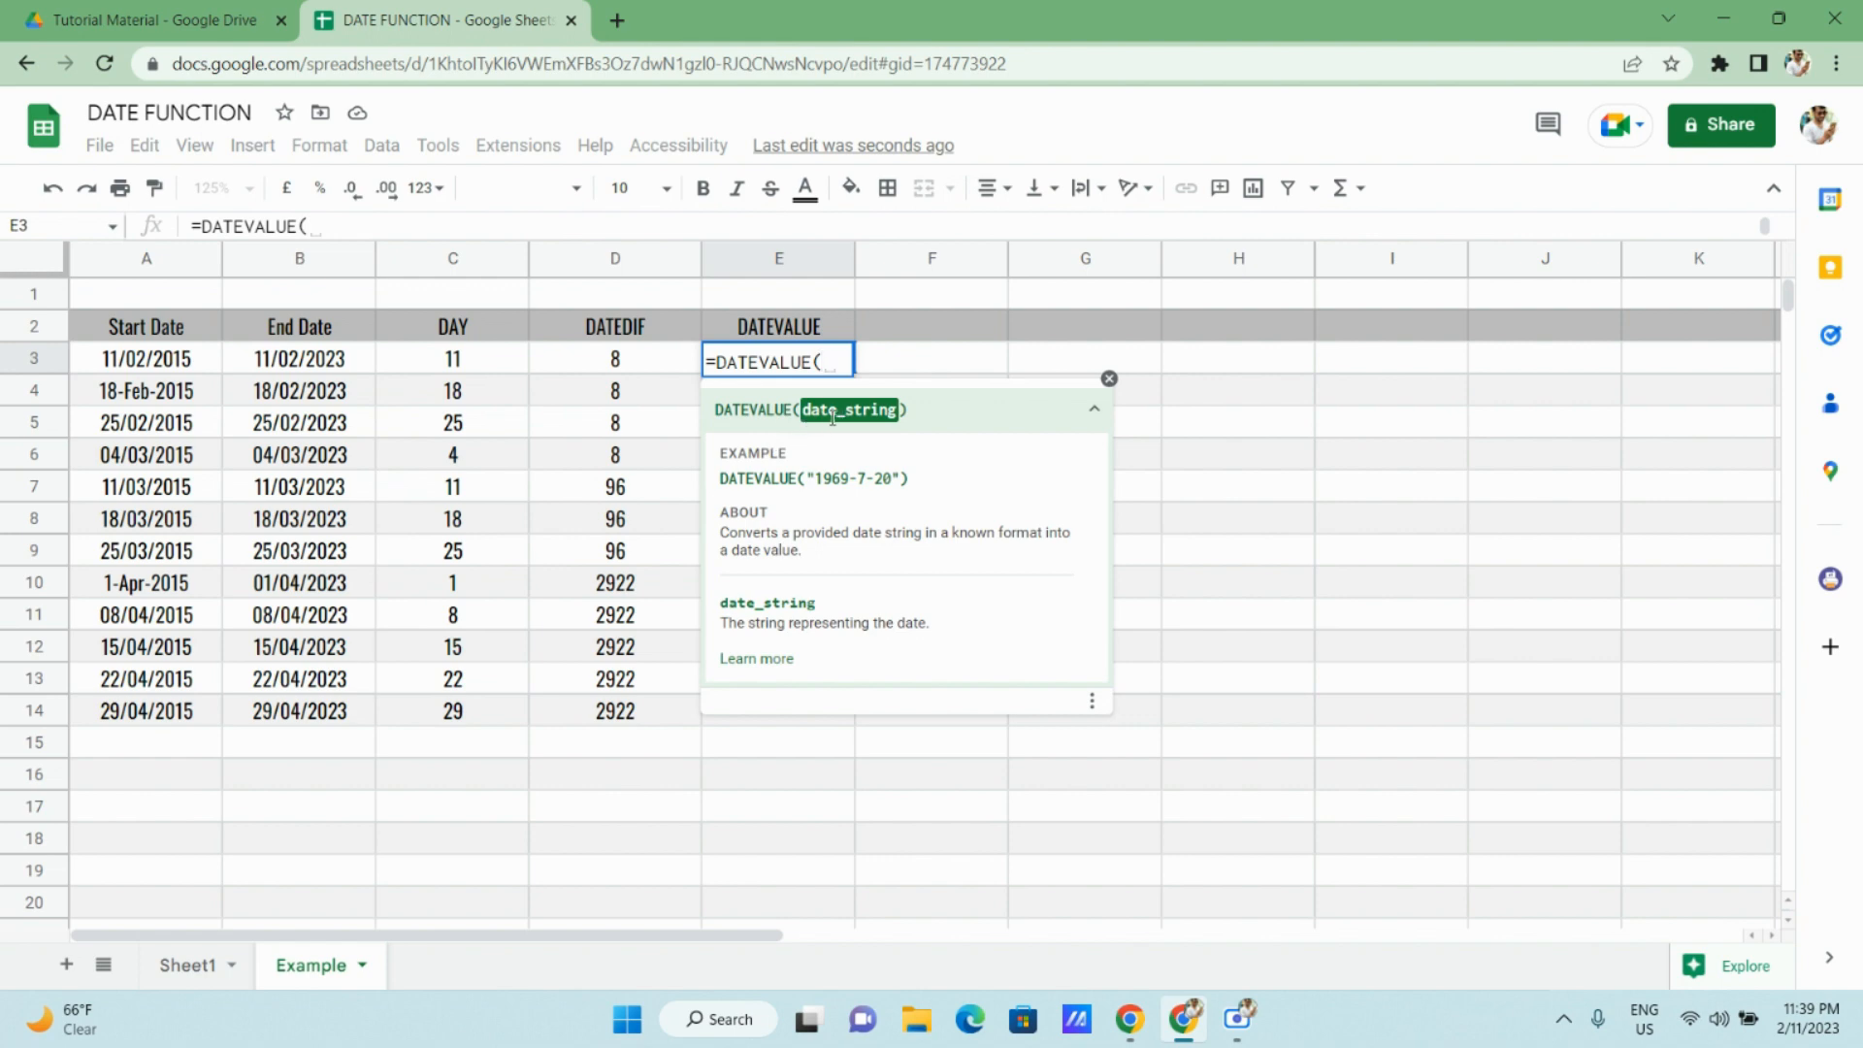
pyautogui.click(151, 364)
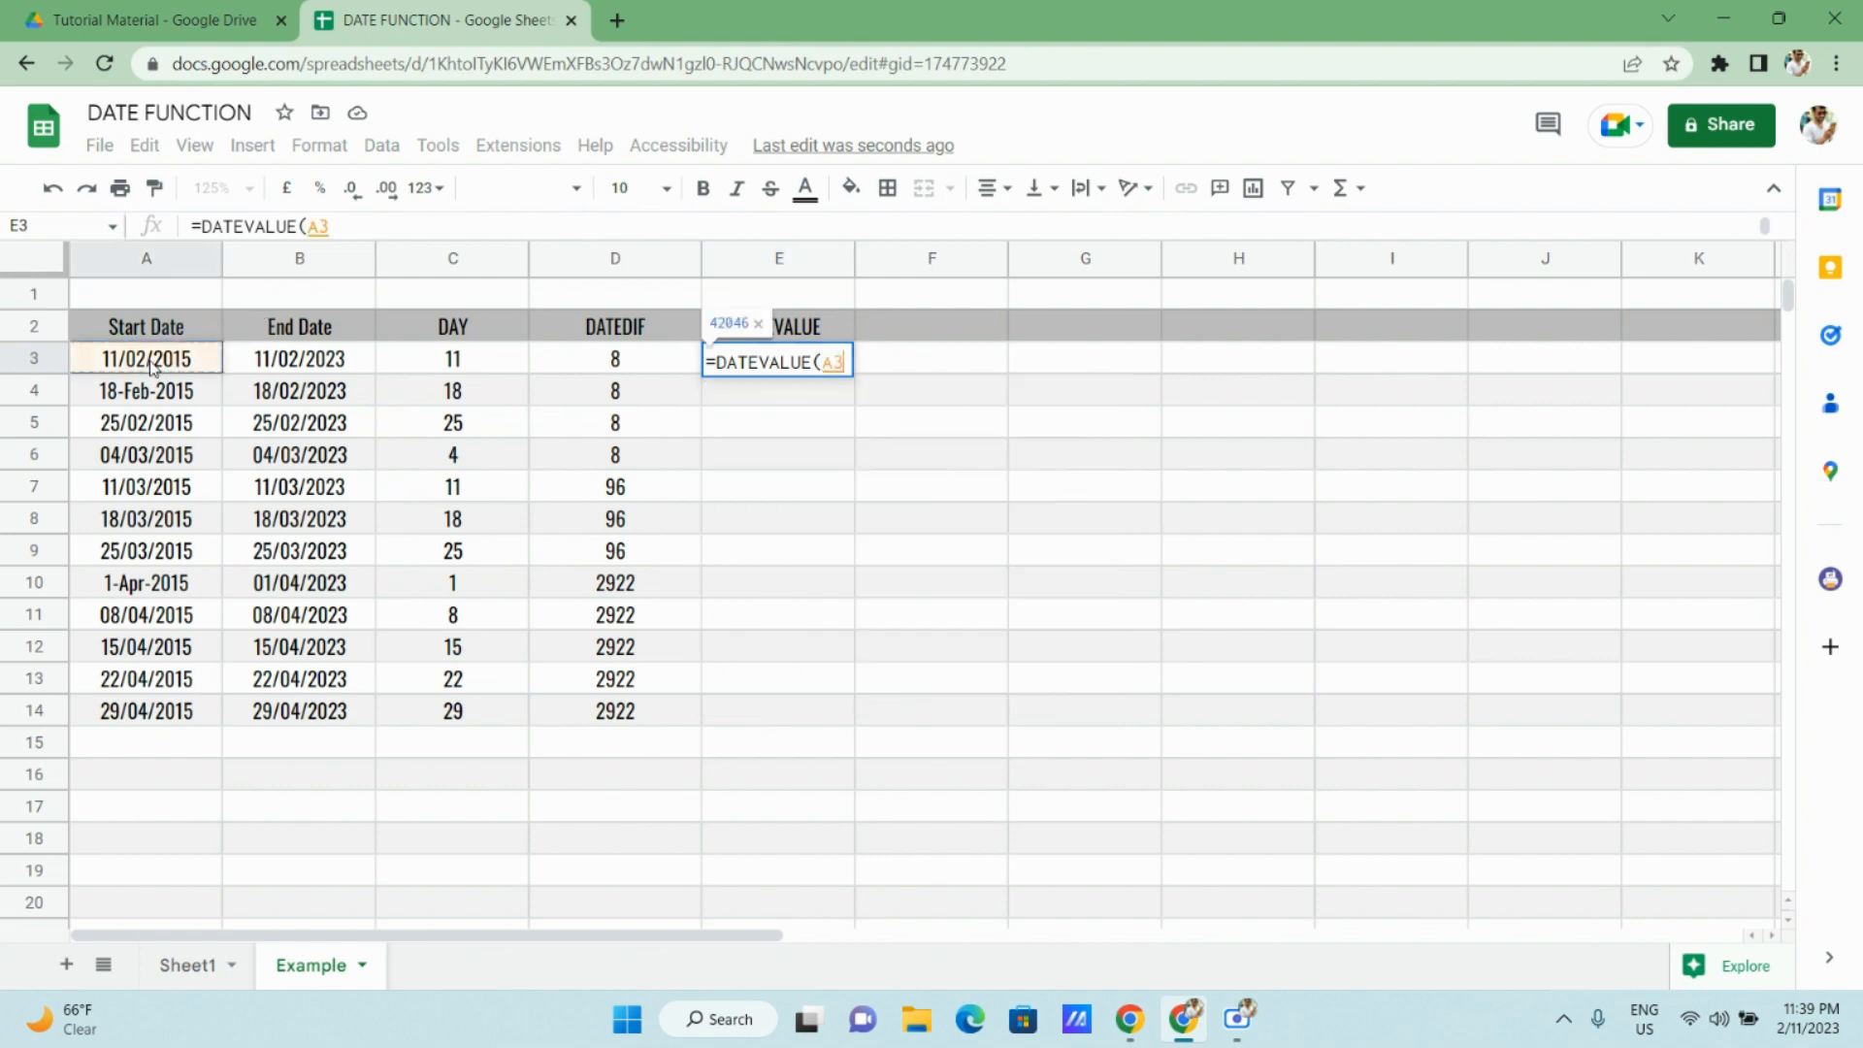
pyautogui.write(')')
pyautogui.press('Return')
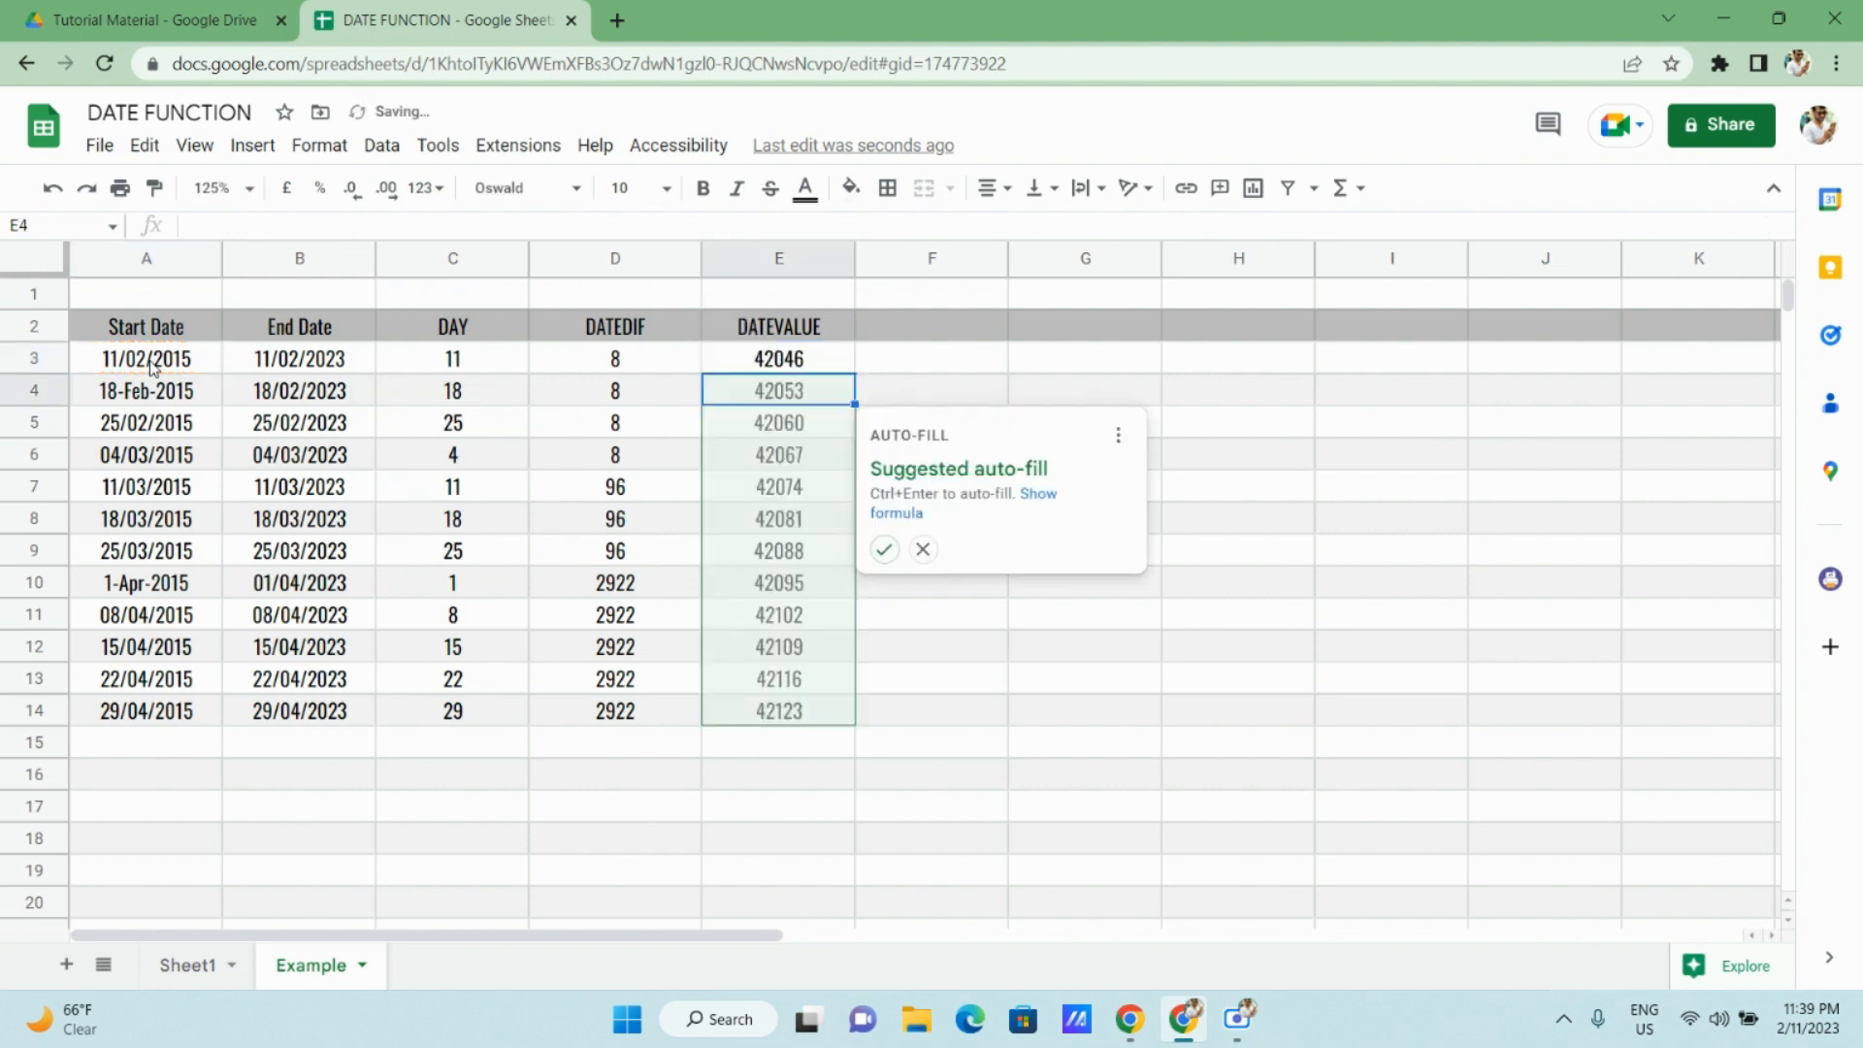
pyautogui.press('Up')
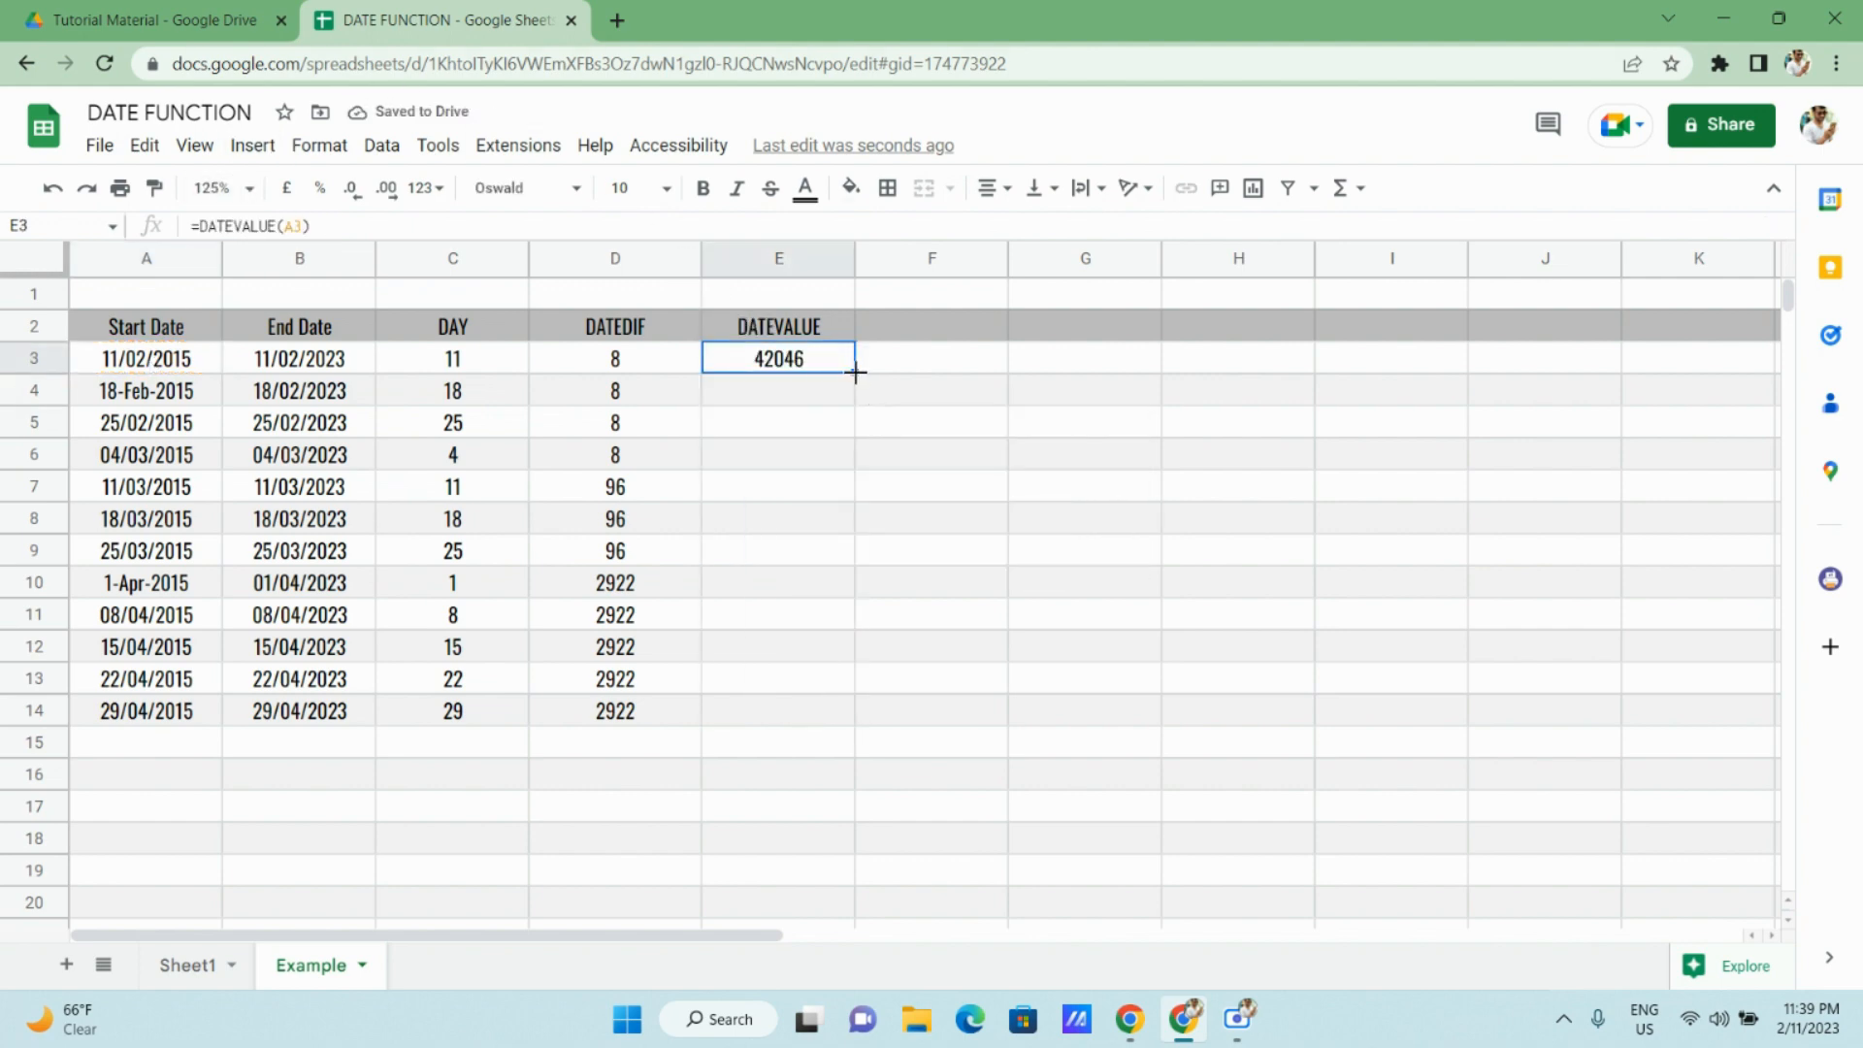
pyautogui.doubleClick(855, 373)
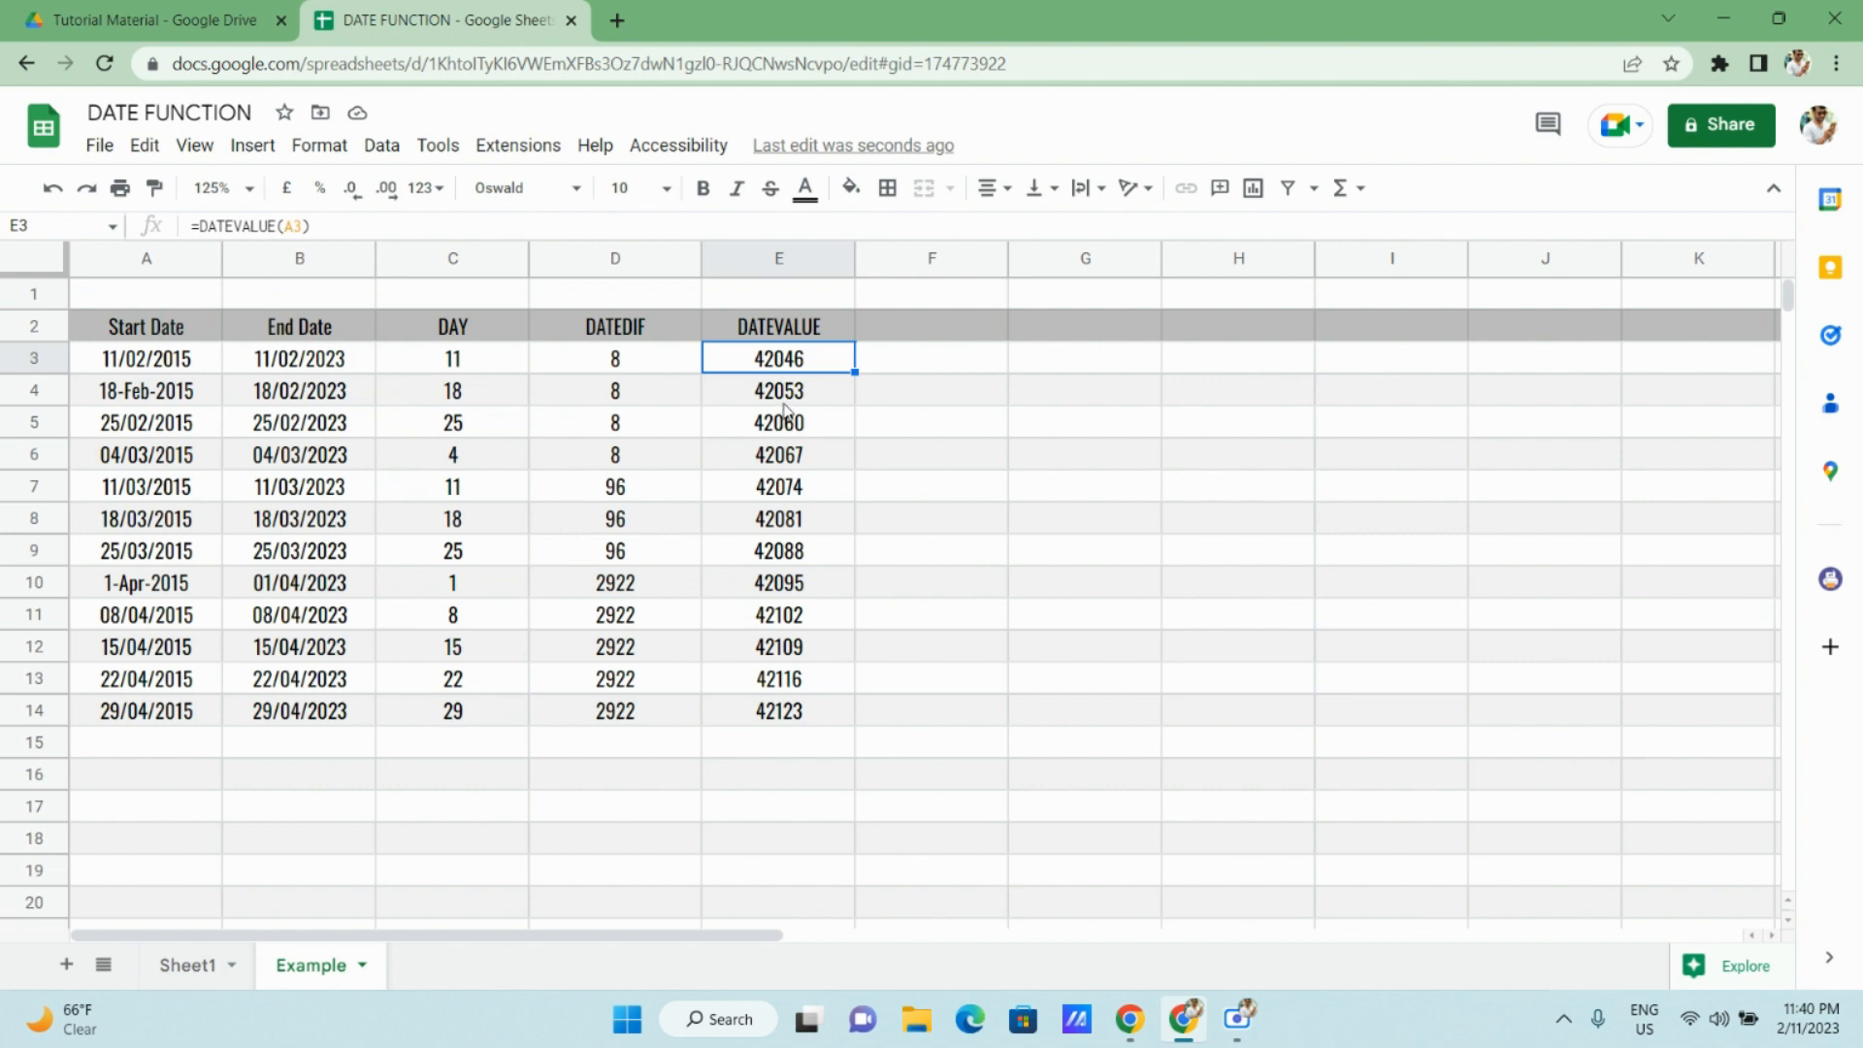
# Set the start date in cell A10 back to the standard Date format.
pyautogui.click(129, 594)
pyautogui.click(776, 567)
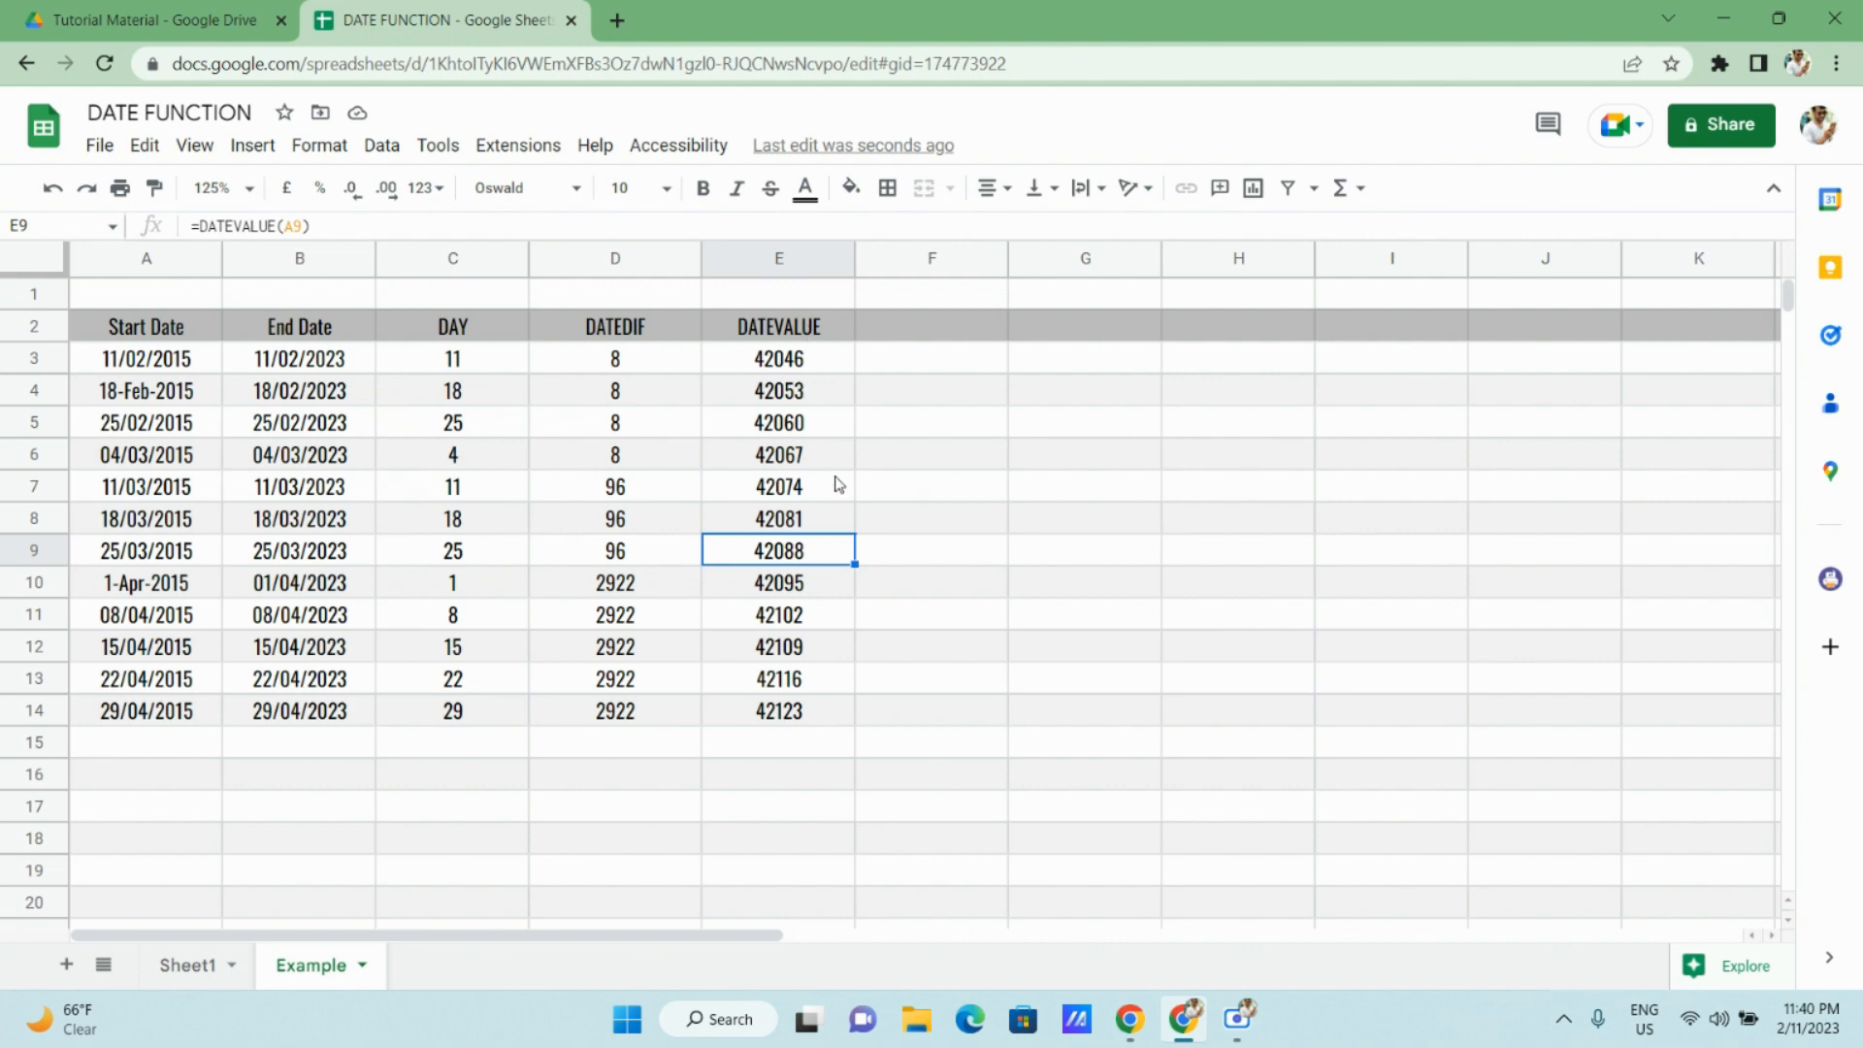
pyautogui.click(126, 590)
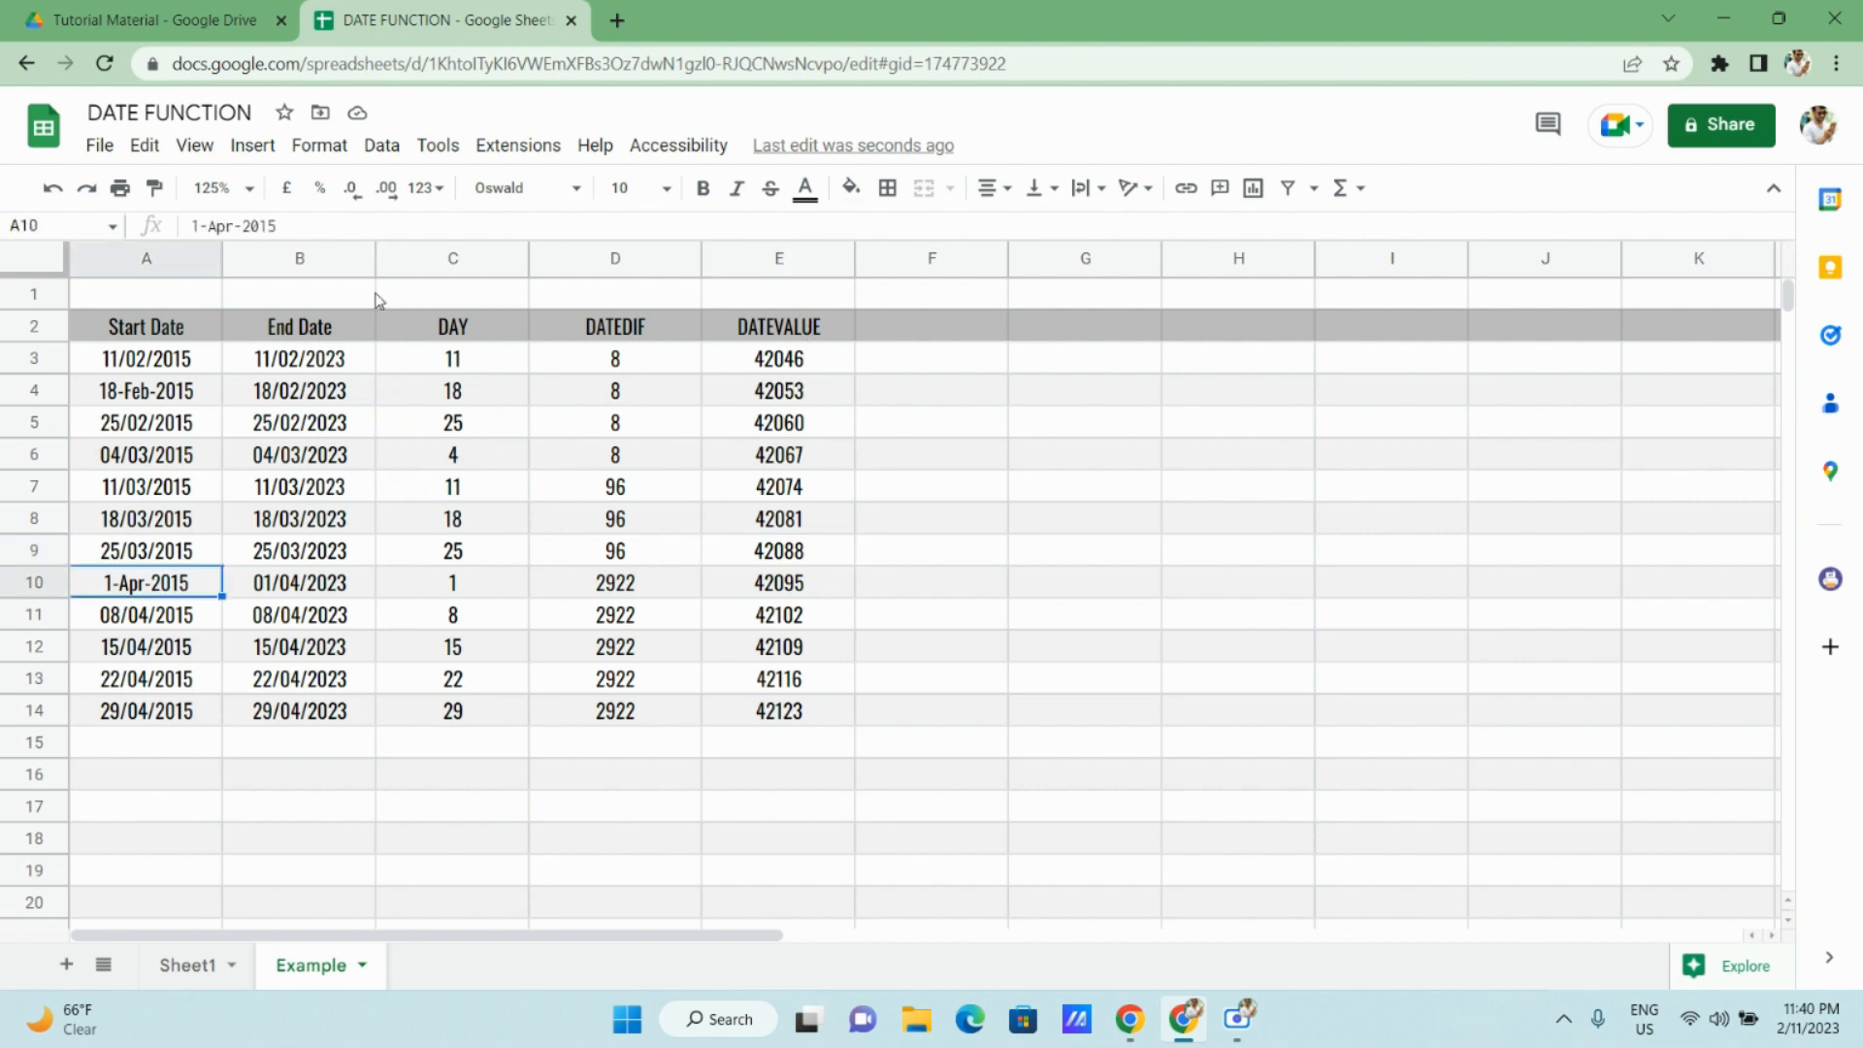
pyautogui.click(424, 188)
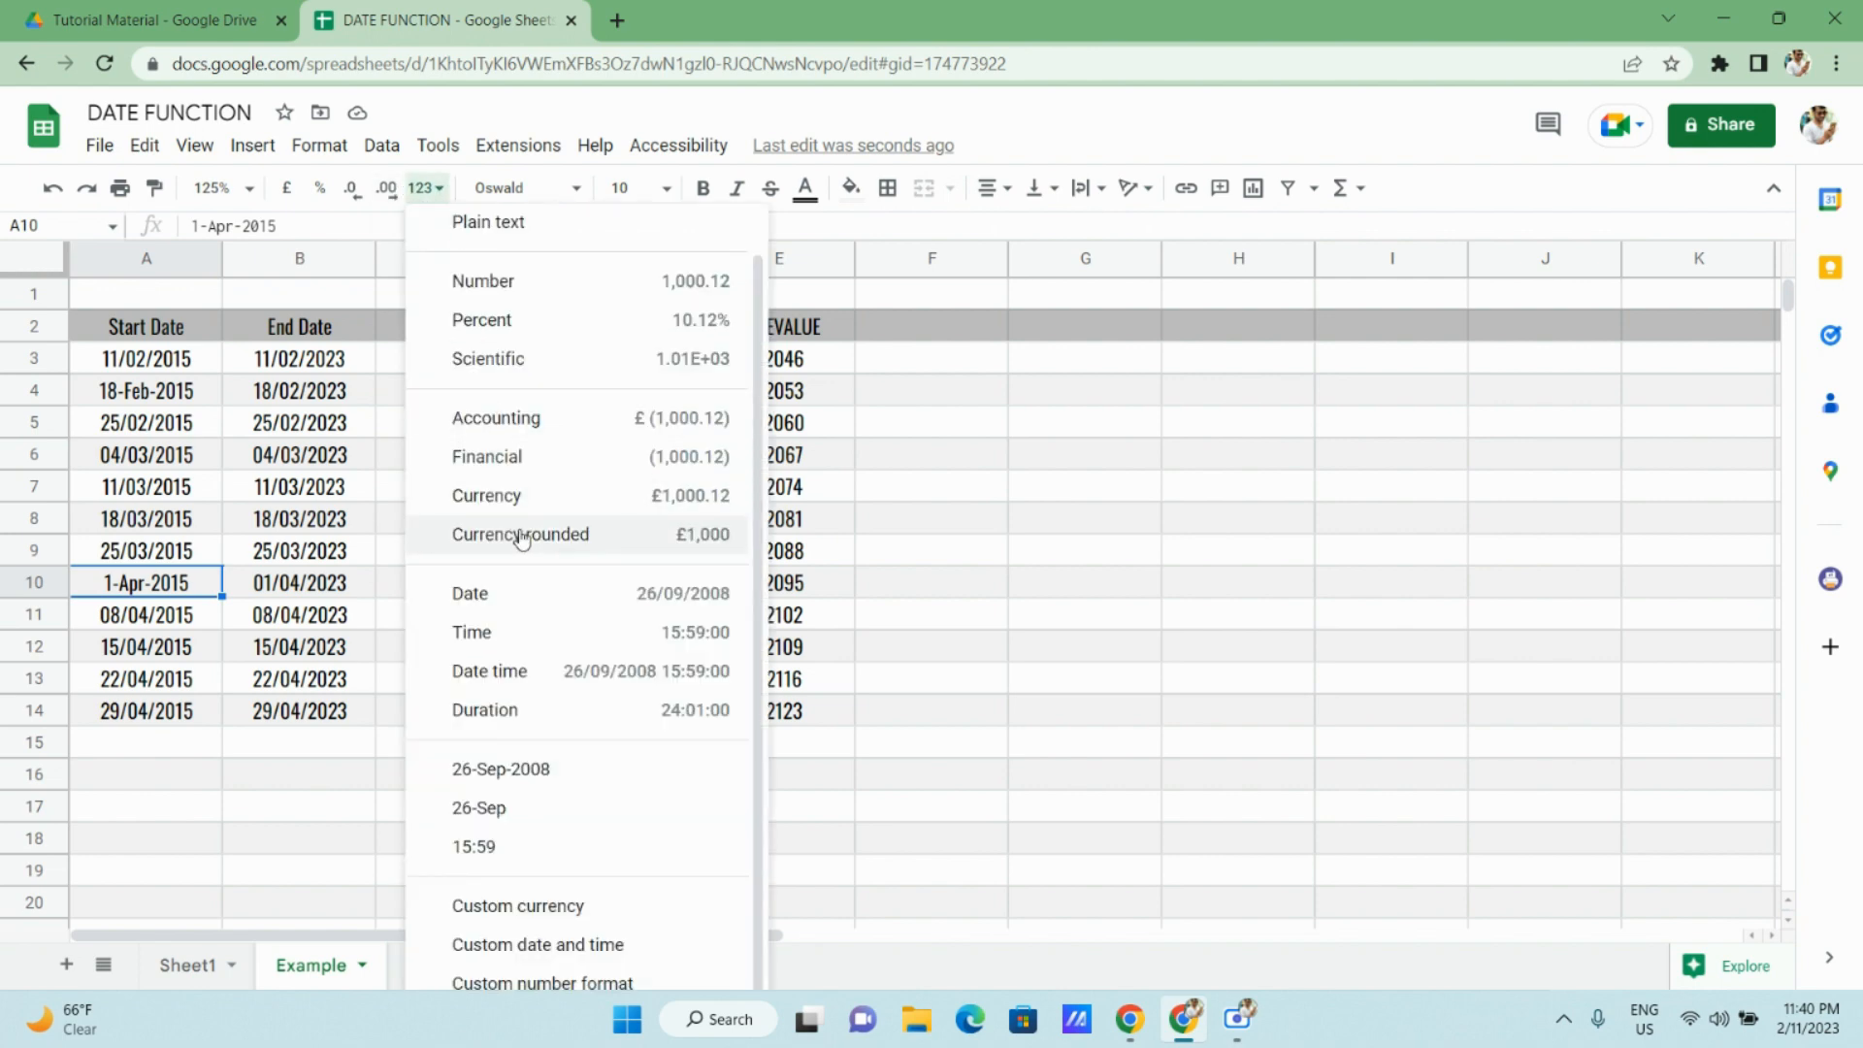
pyautogui.click(558, 592)
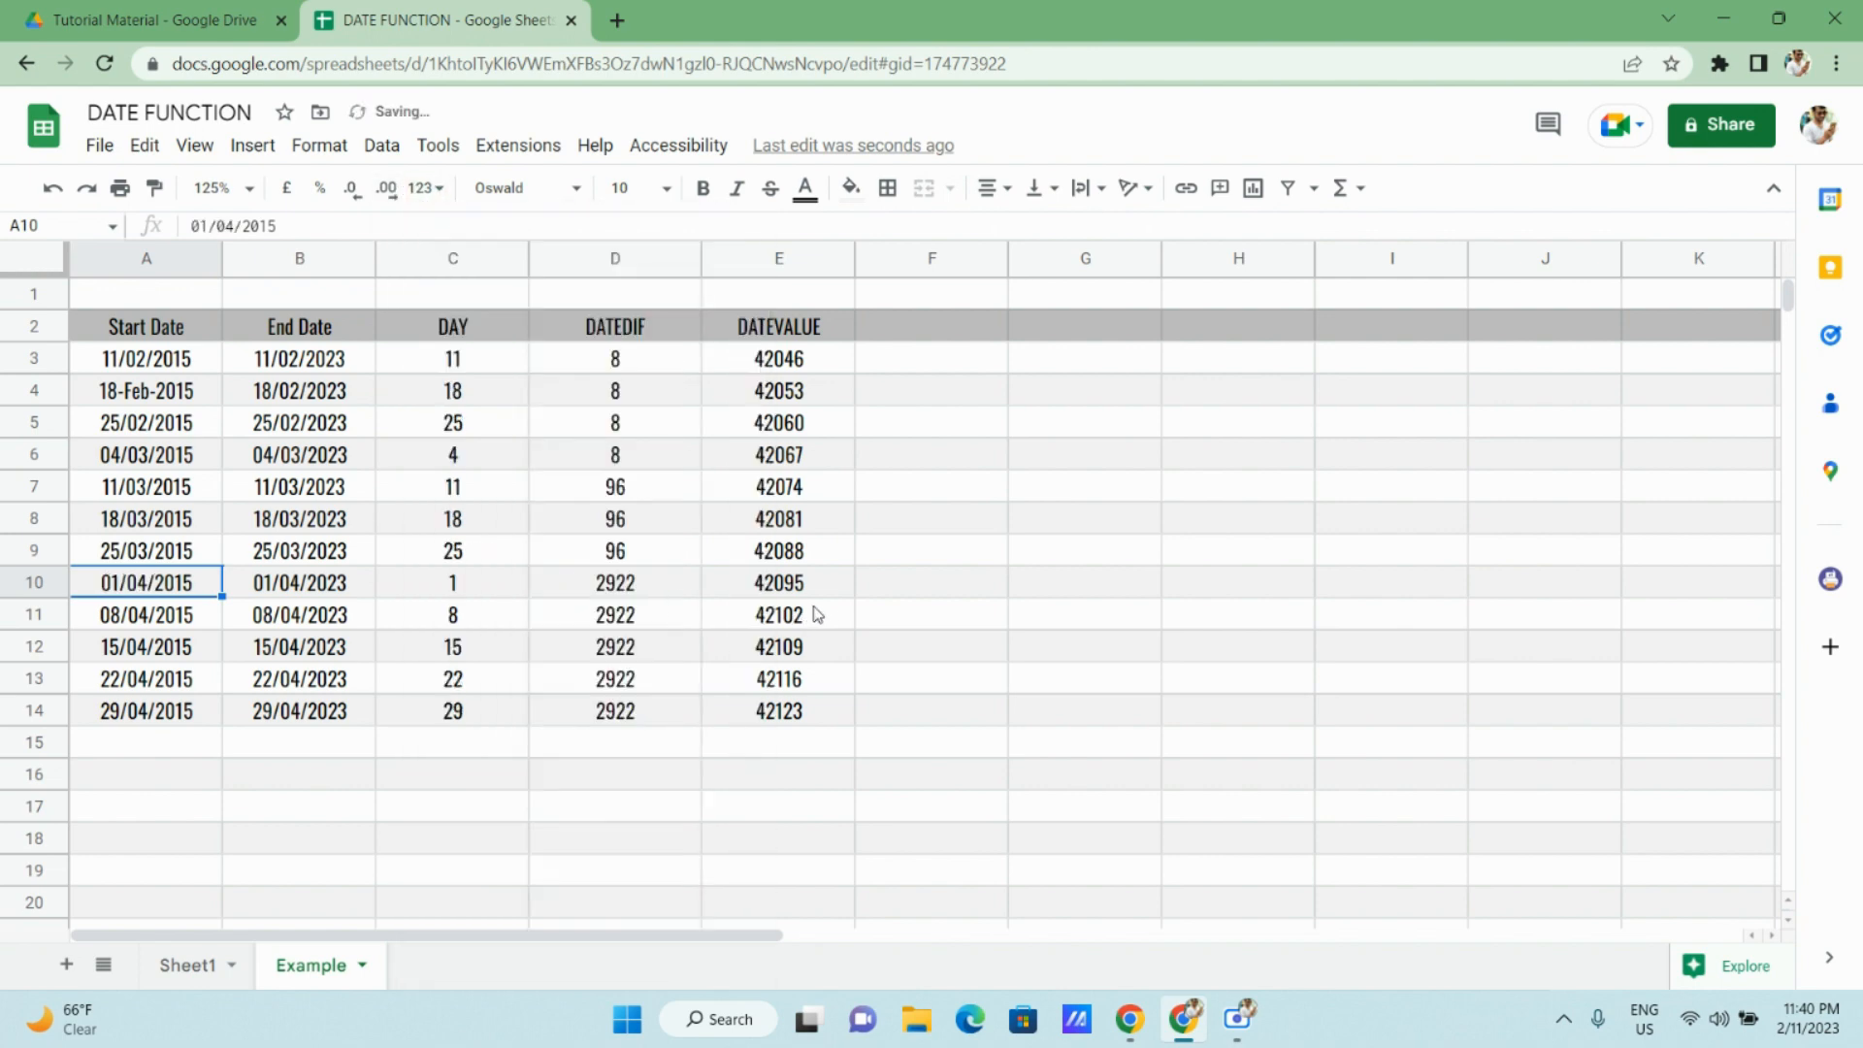
# Mark the Datevalue entry in cell A7 of Sheet1 in bold and select the ISDate entry below it.
pyautogui.click(178, 974)
pyautogui.press('Down')
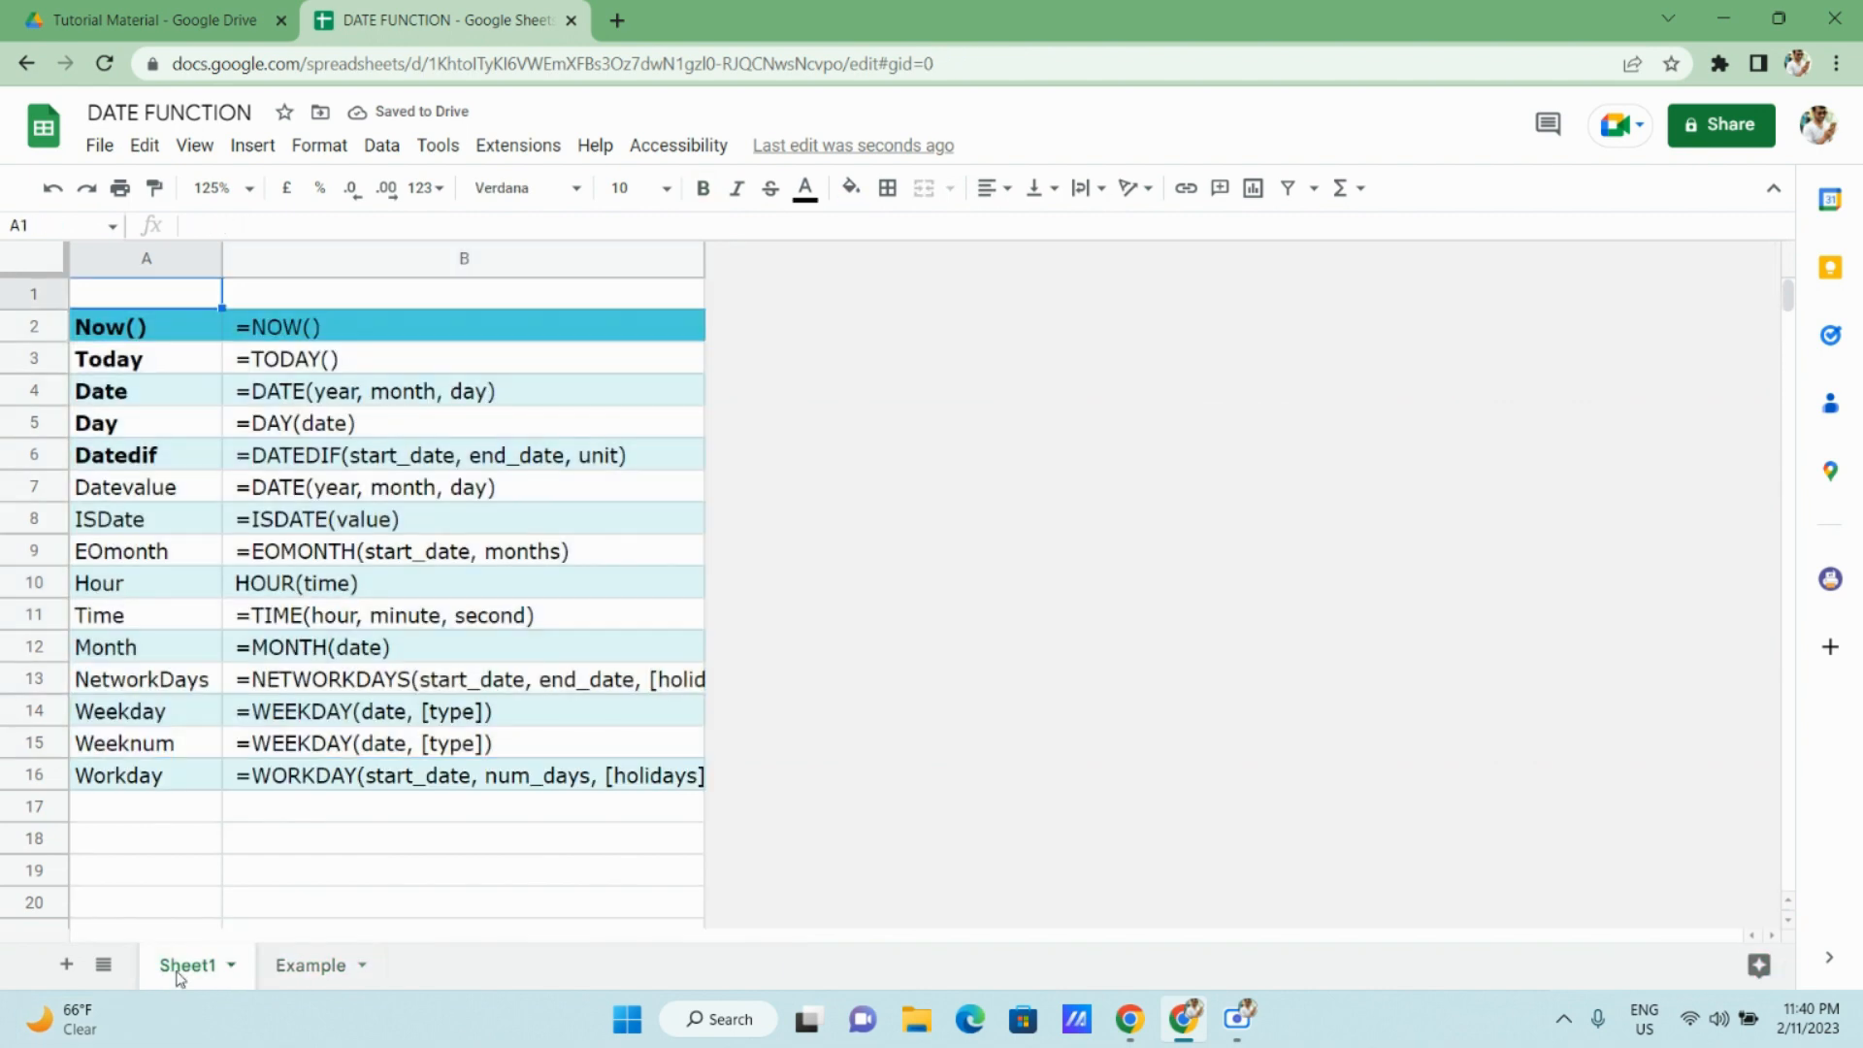
pyautogui.press('Down')
pyautogui.press('Down')
pyautogui.press('Down')
pyautogui.press('Down')
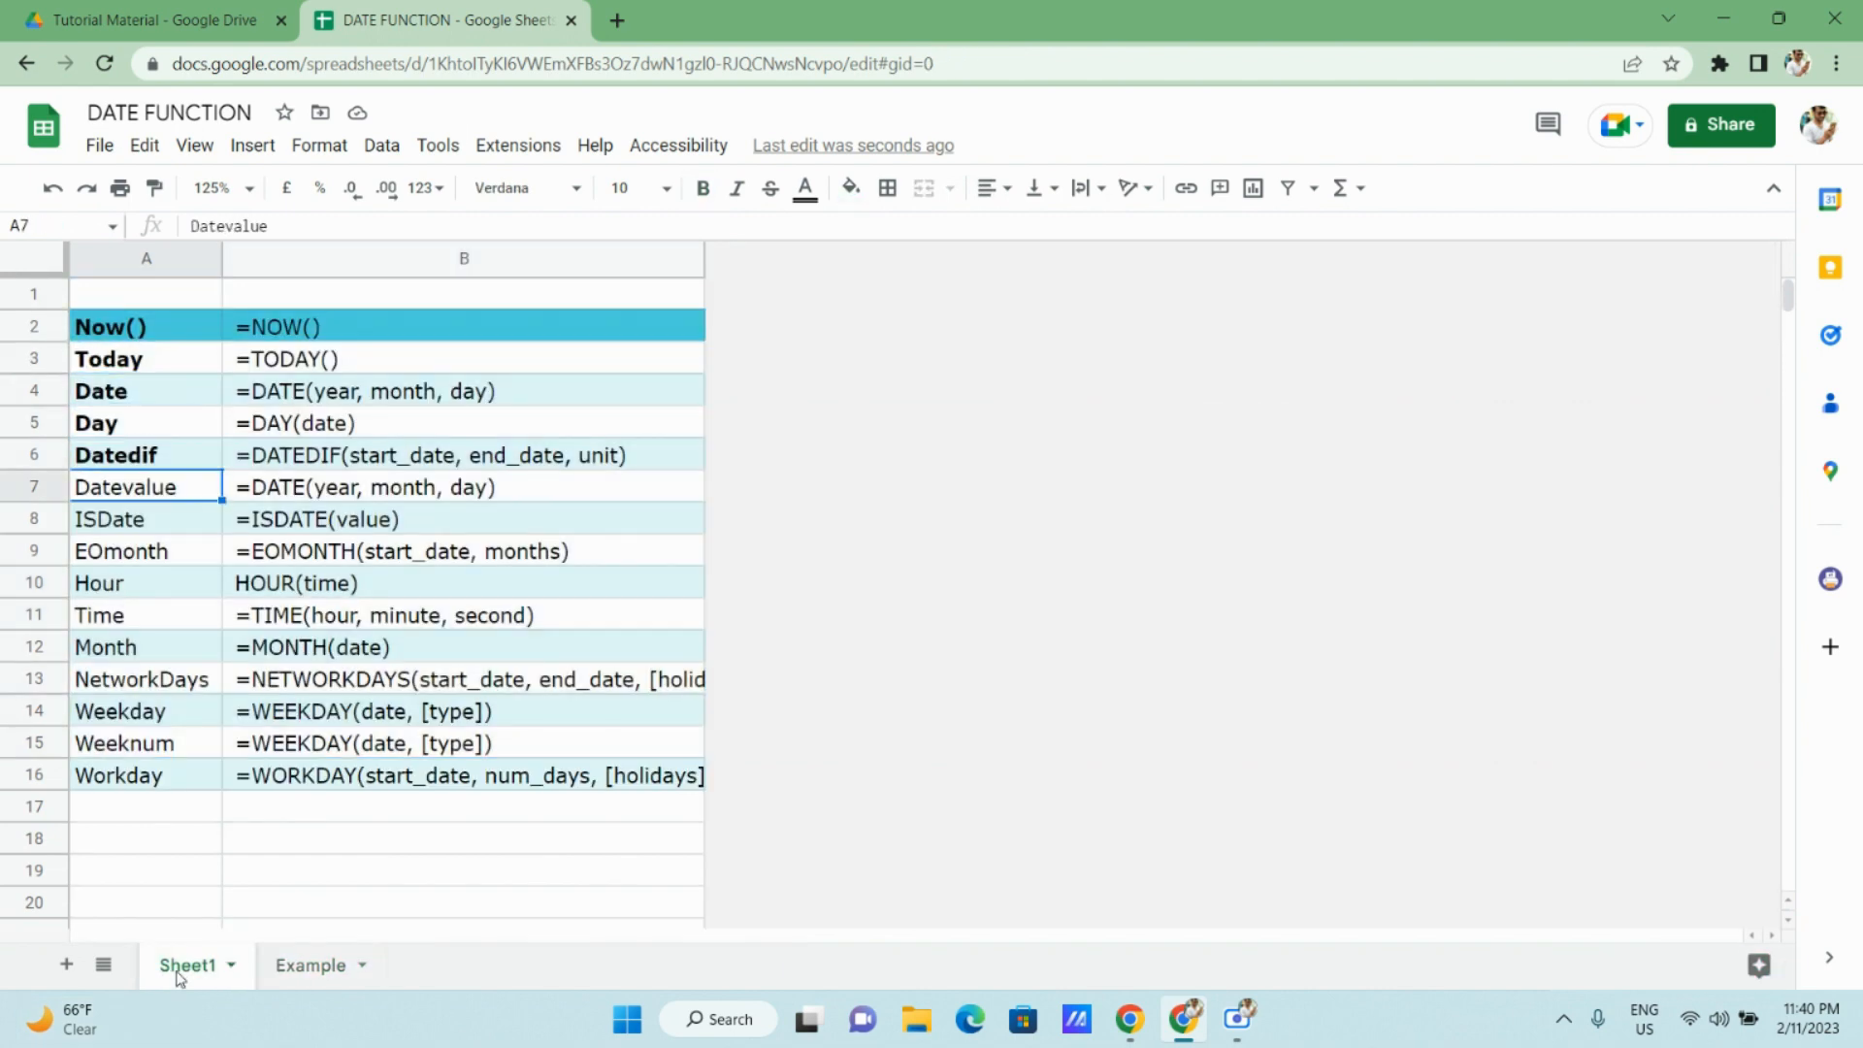
pyautogui.hotkey('ctrl', 'b')
pyautogui.press('Down')
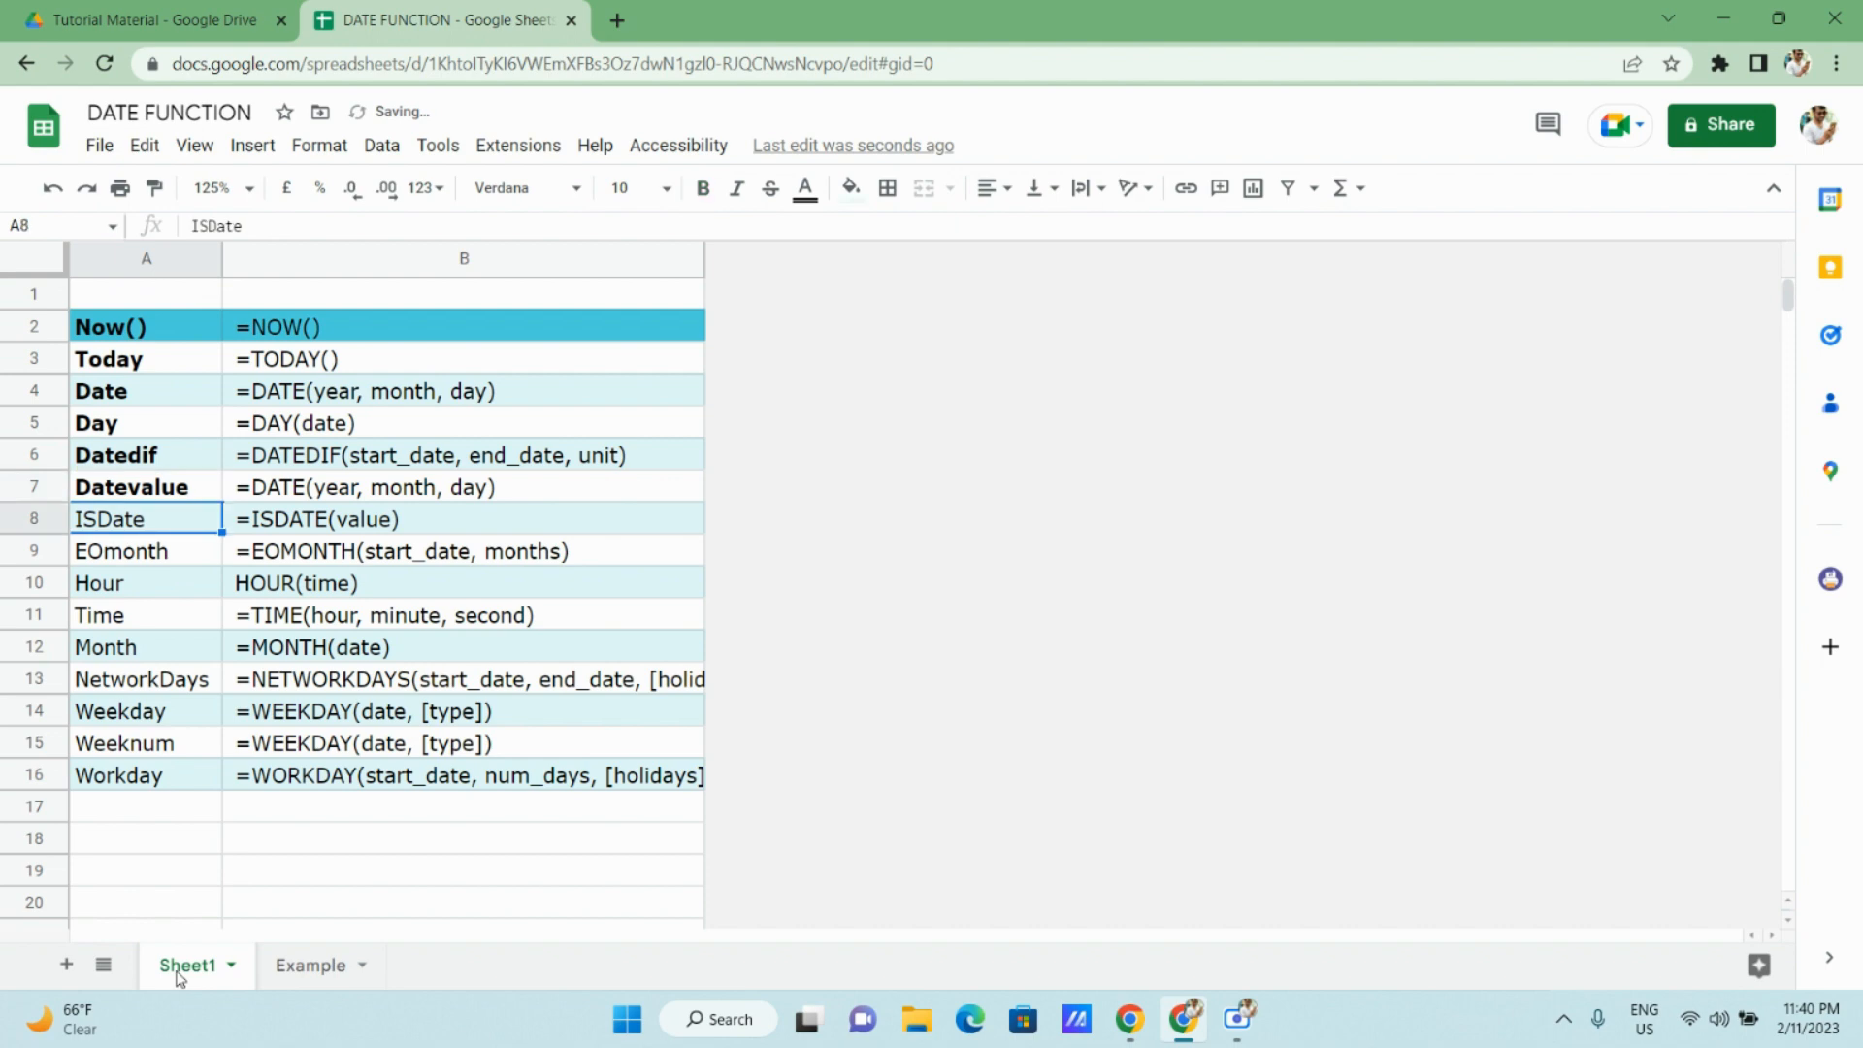
# Enter the column heading ISDATE in cell F2 of the Example sheet.
pyautogui.click(307, 966)
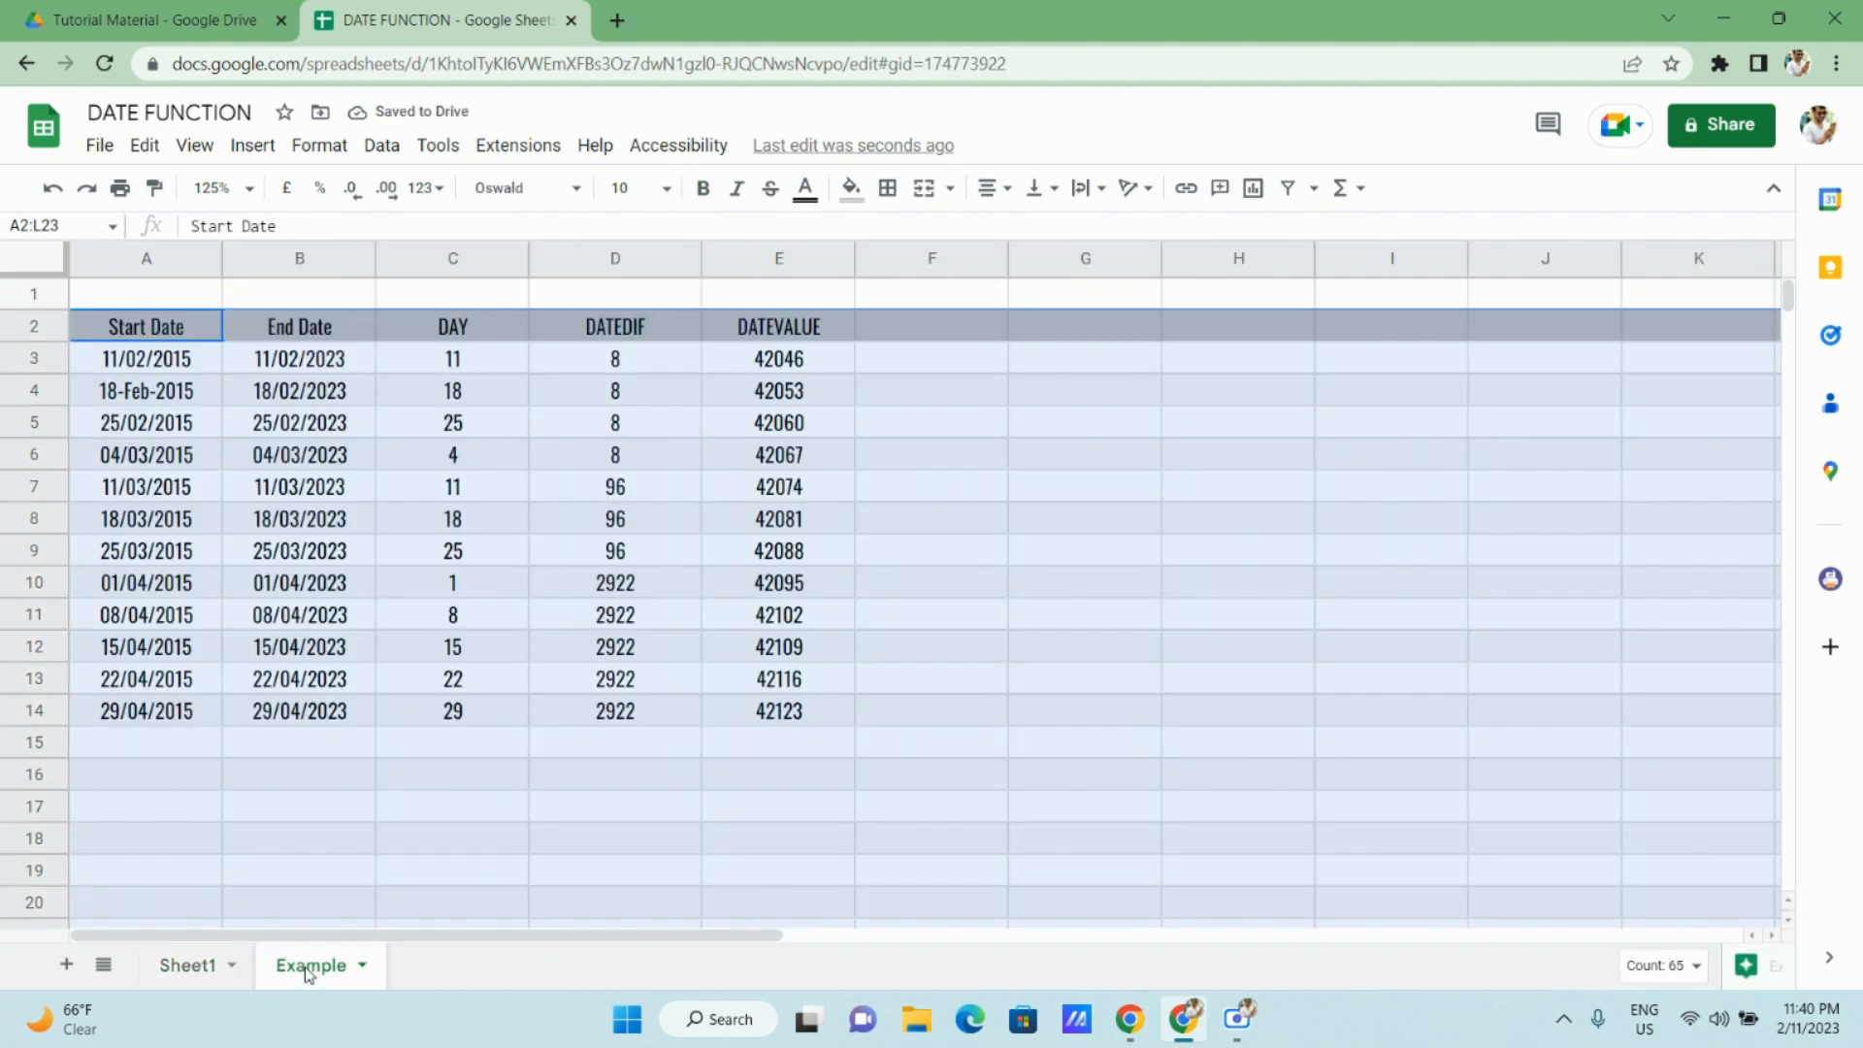
pyautogui.click(903, 335)
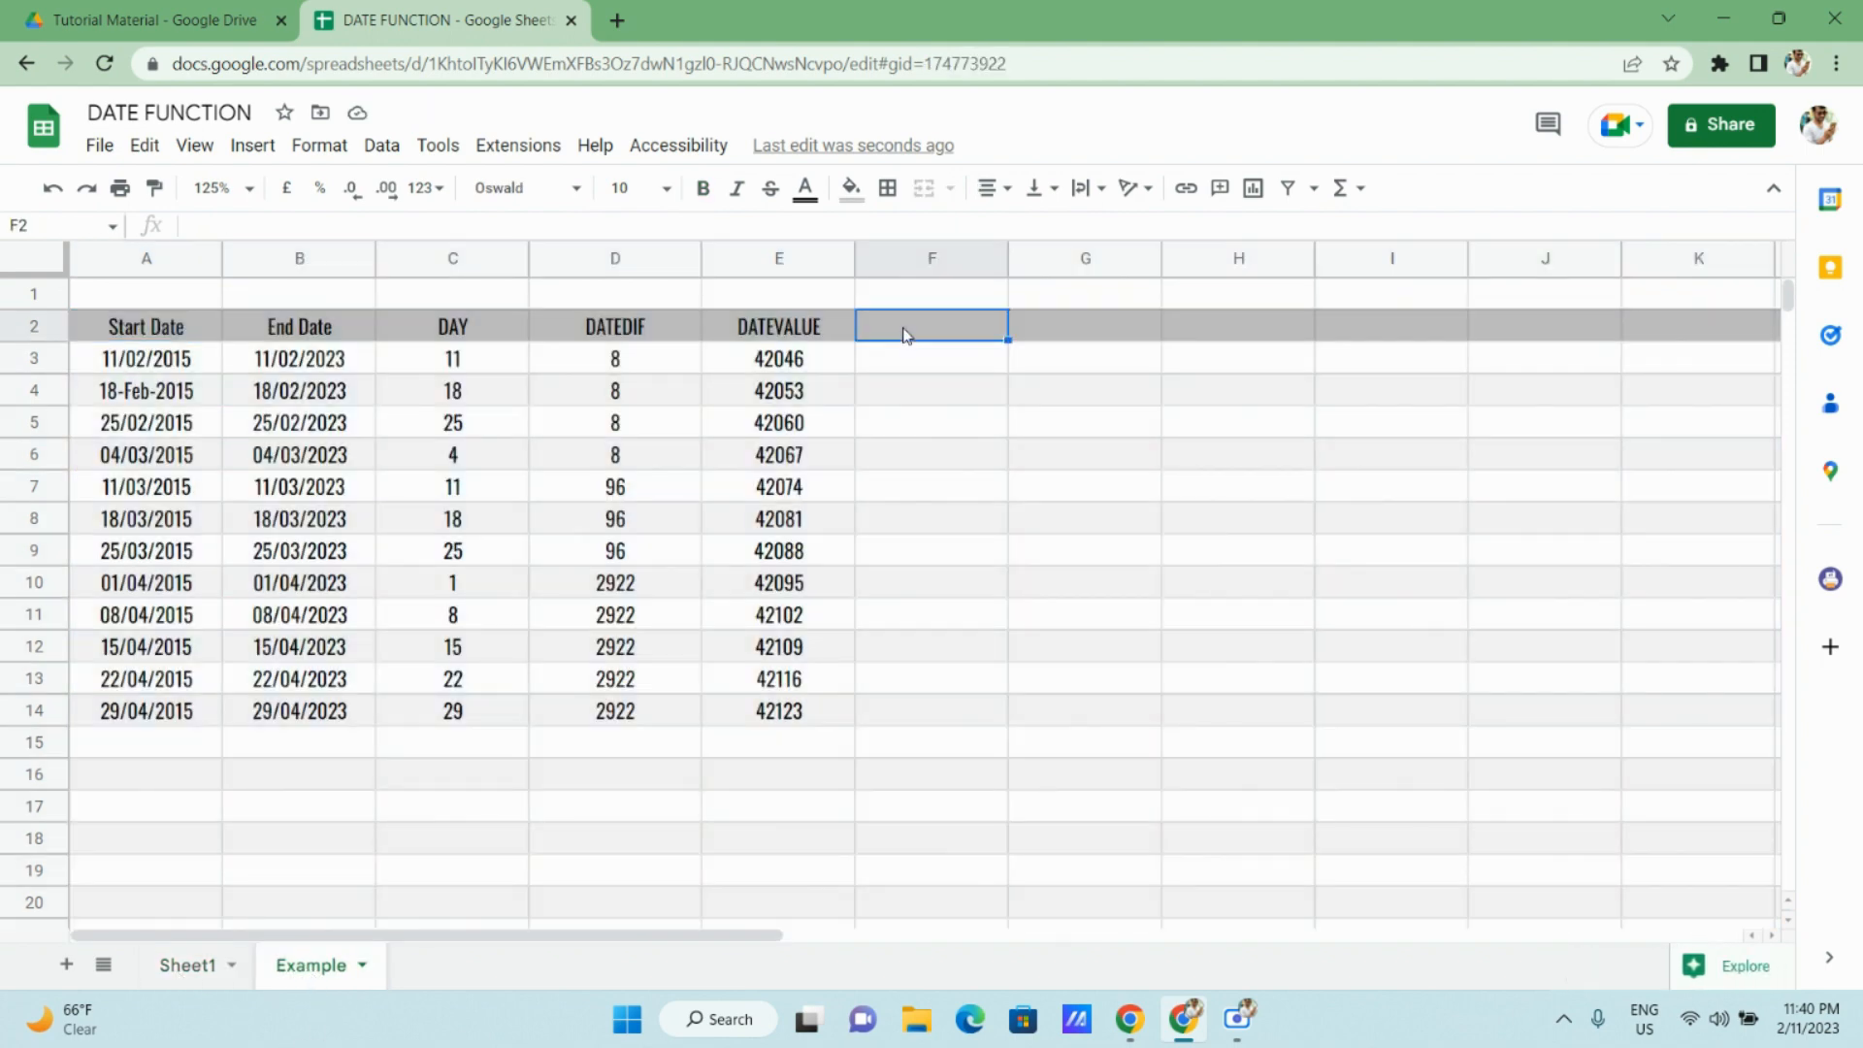
pyautogui.write('ISDATE')
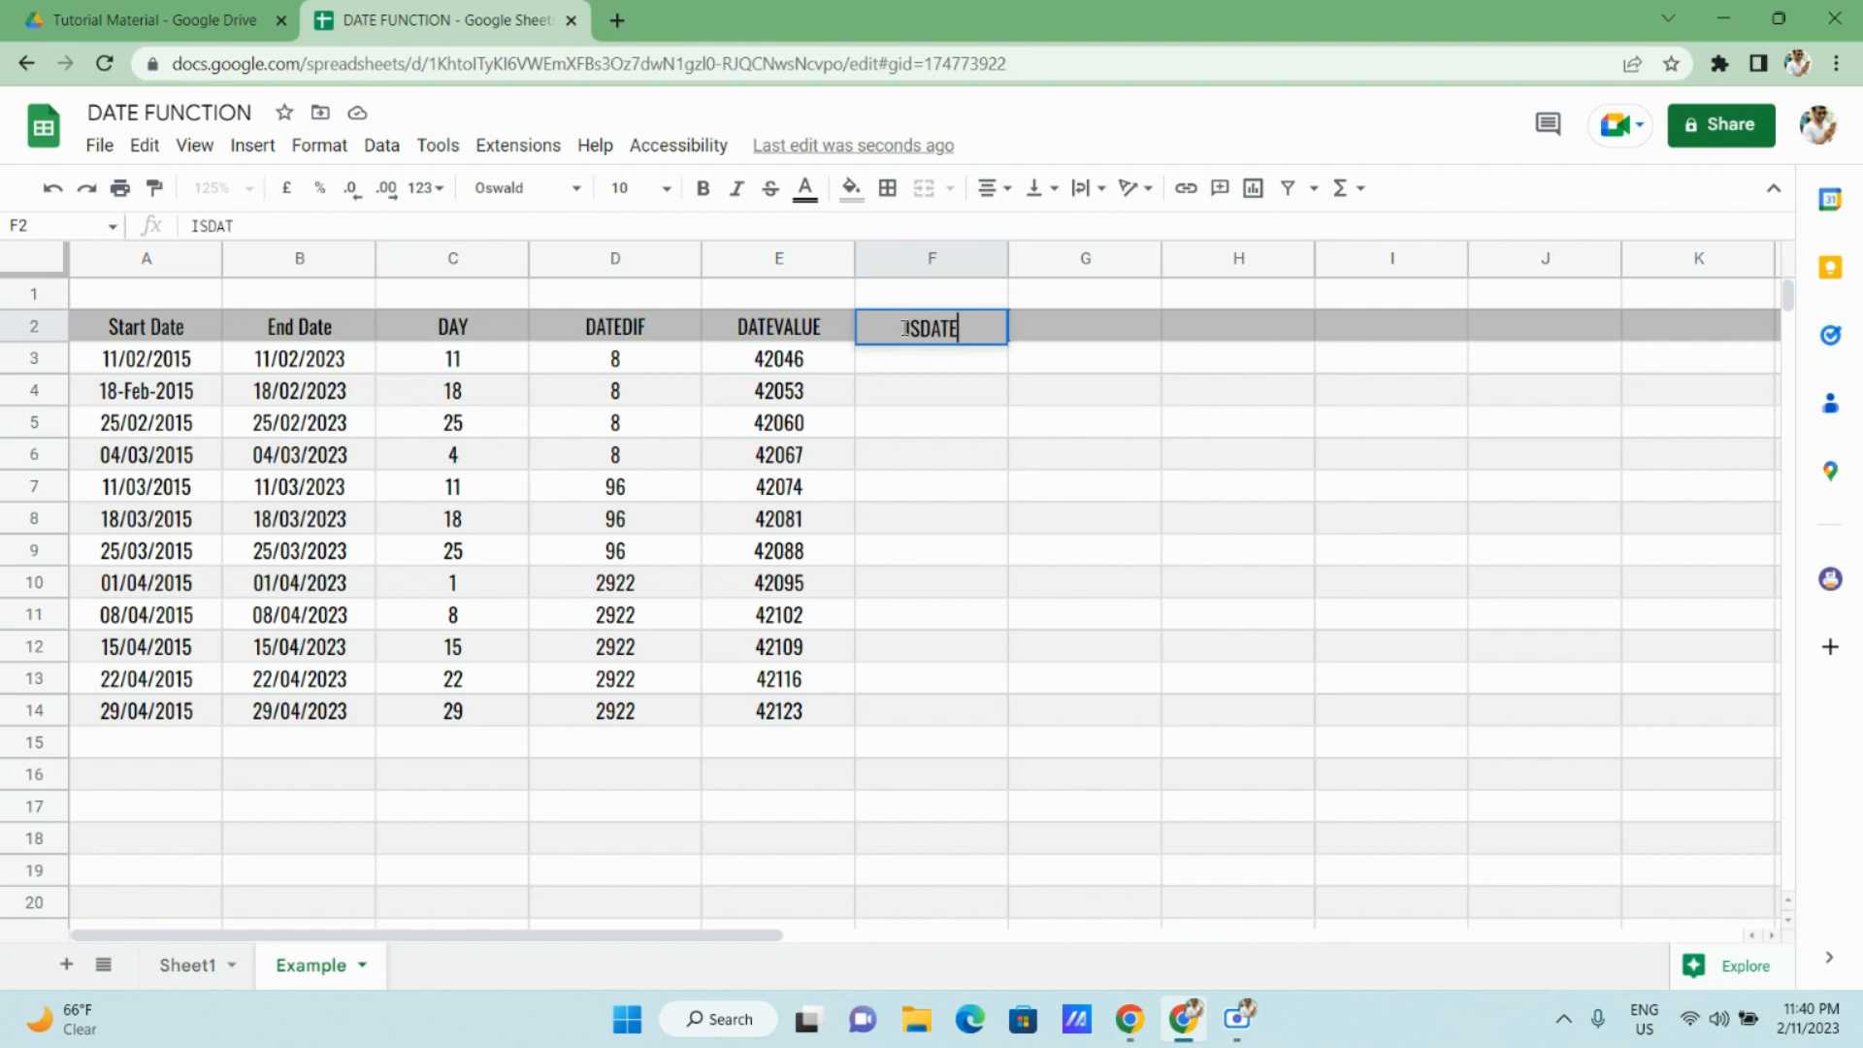
pyautogui.press('Return')
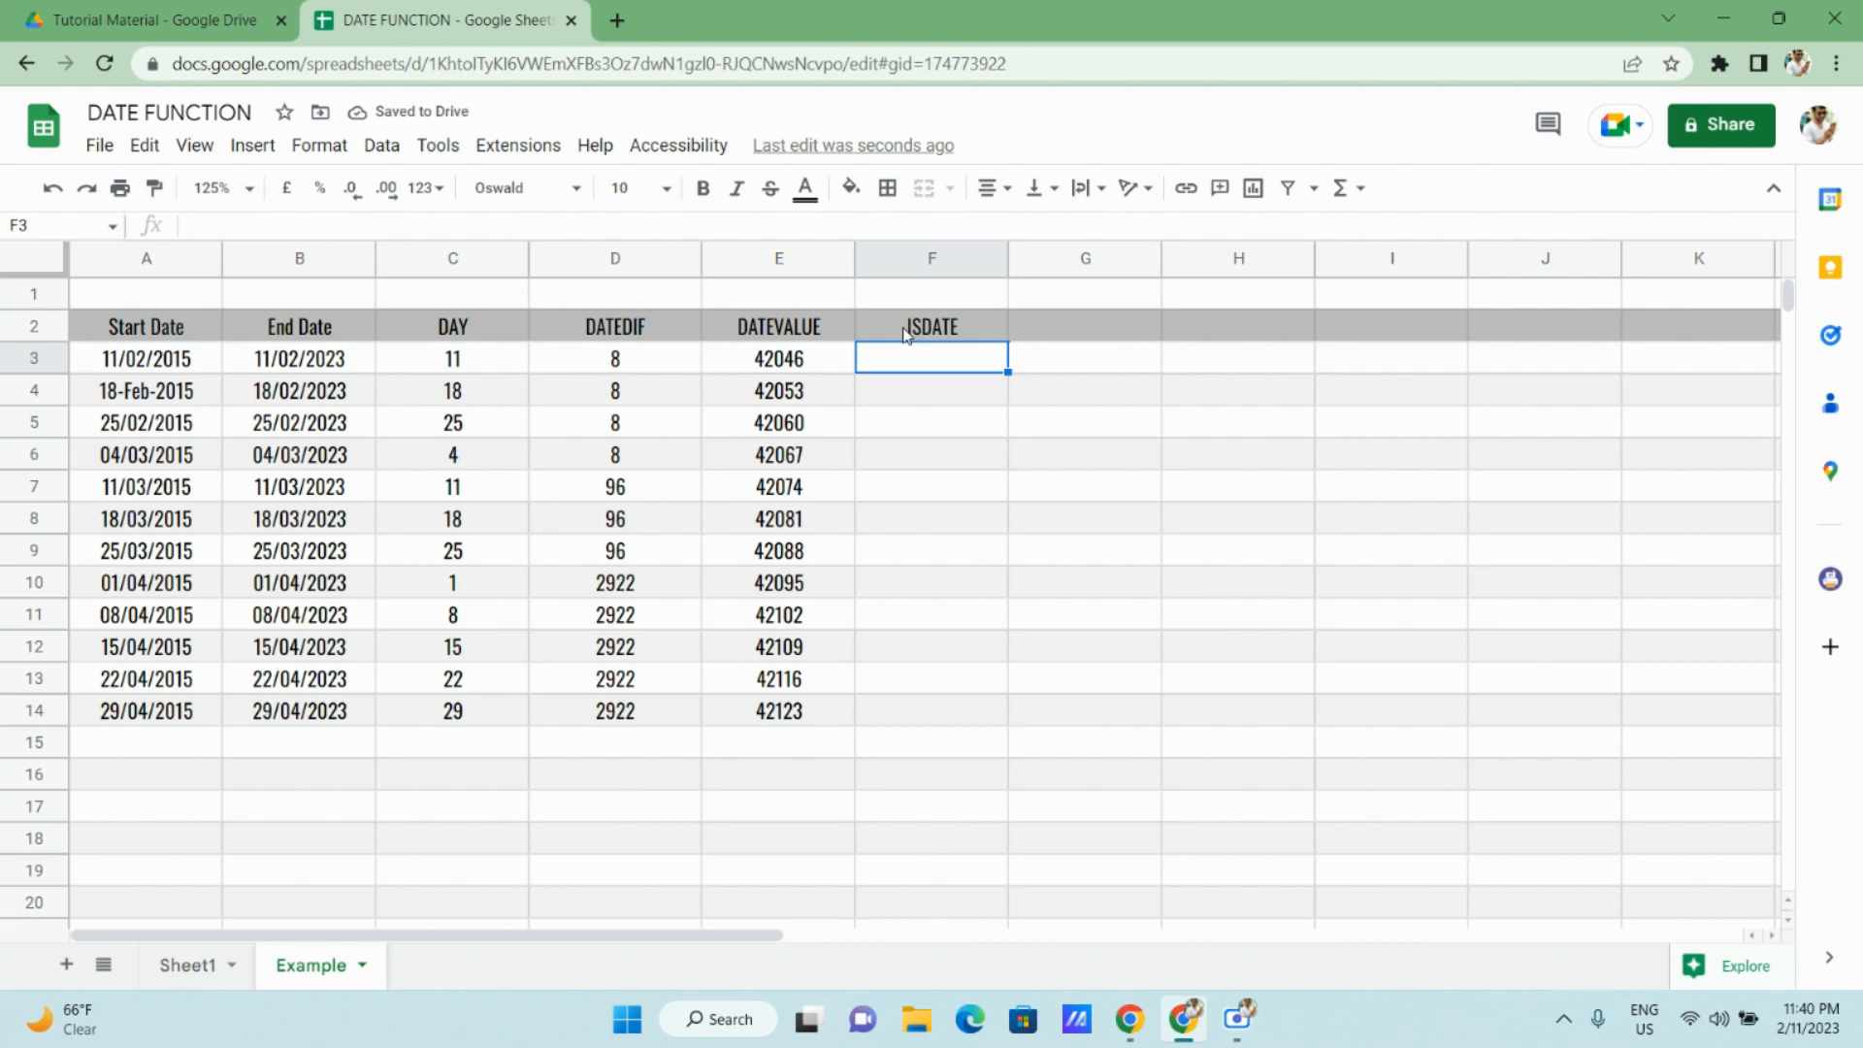
# Enter =ISDATE(A3) in cell F3 and fill the formula down to row 14.
pyautogui.write('=')
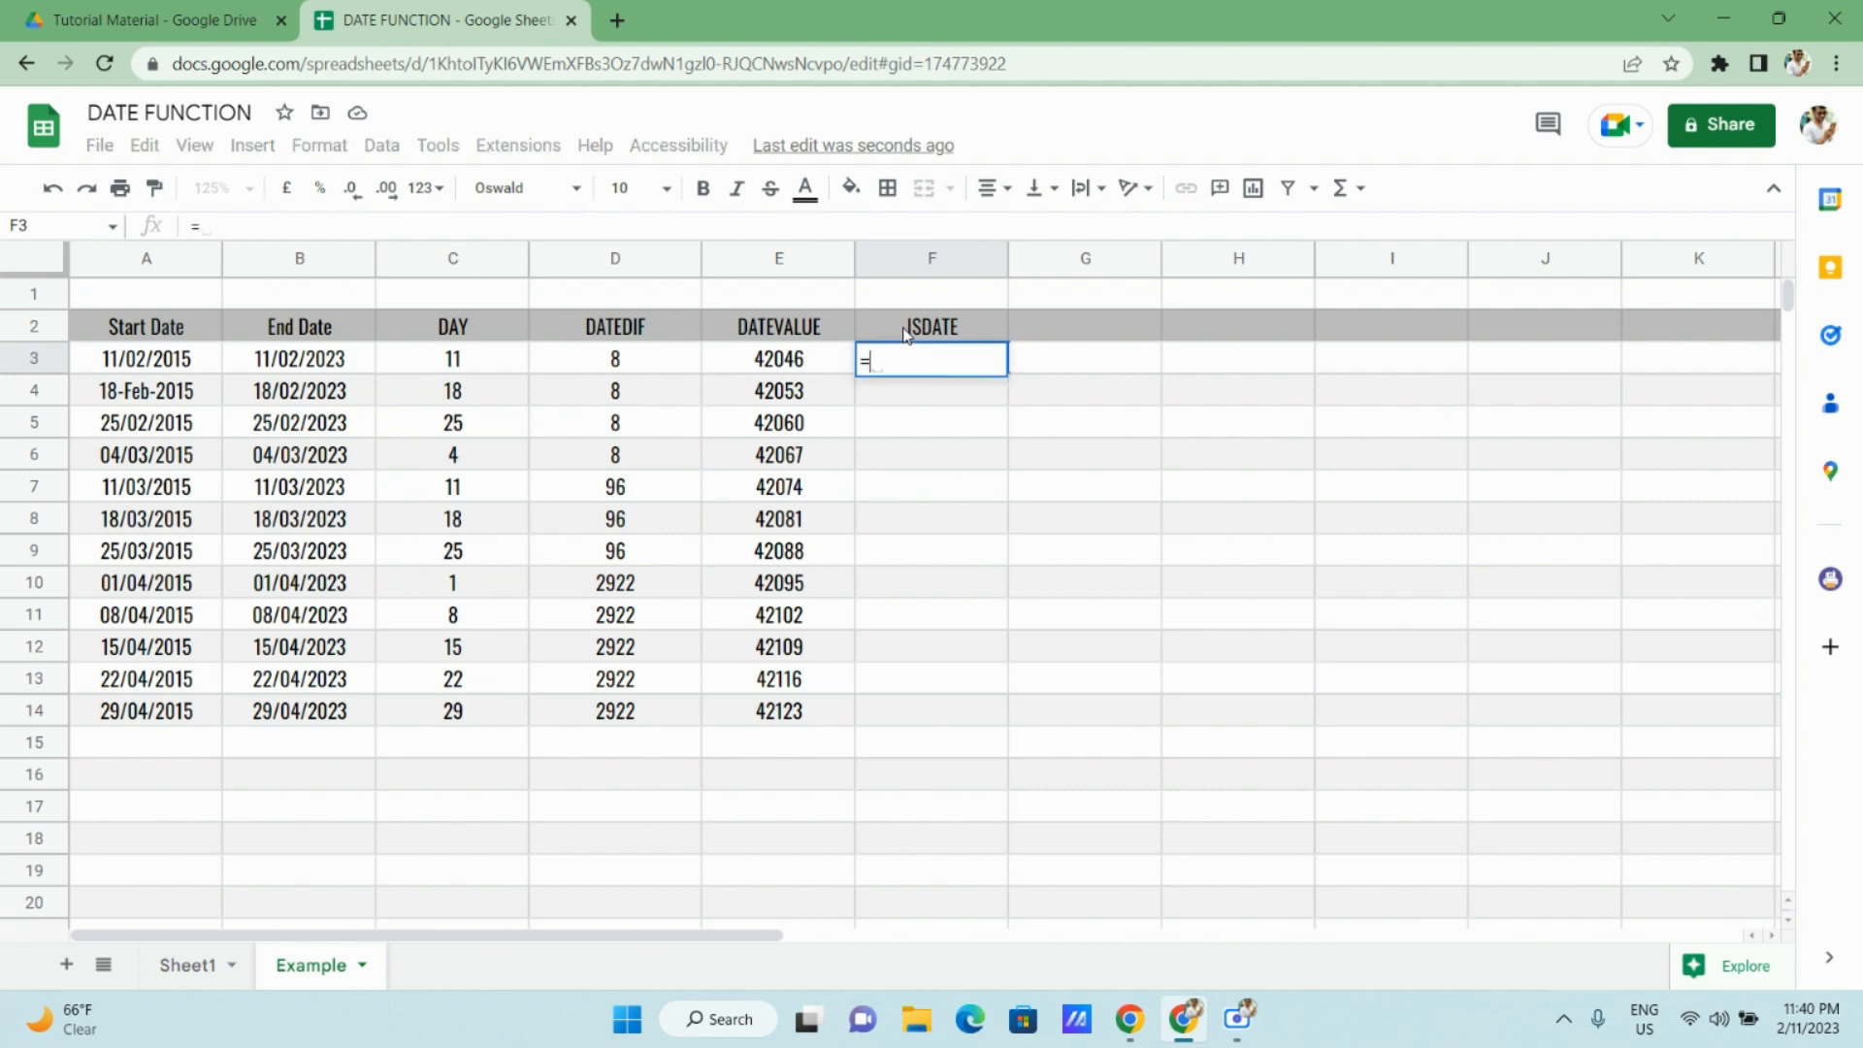
pyautogui.write('ISNA(')
pyautogui.press('BackSpace')
pyautogui.press('BackSpace')
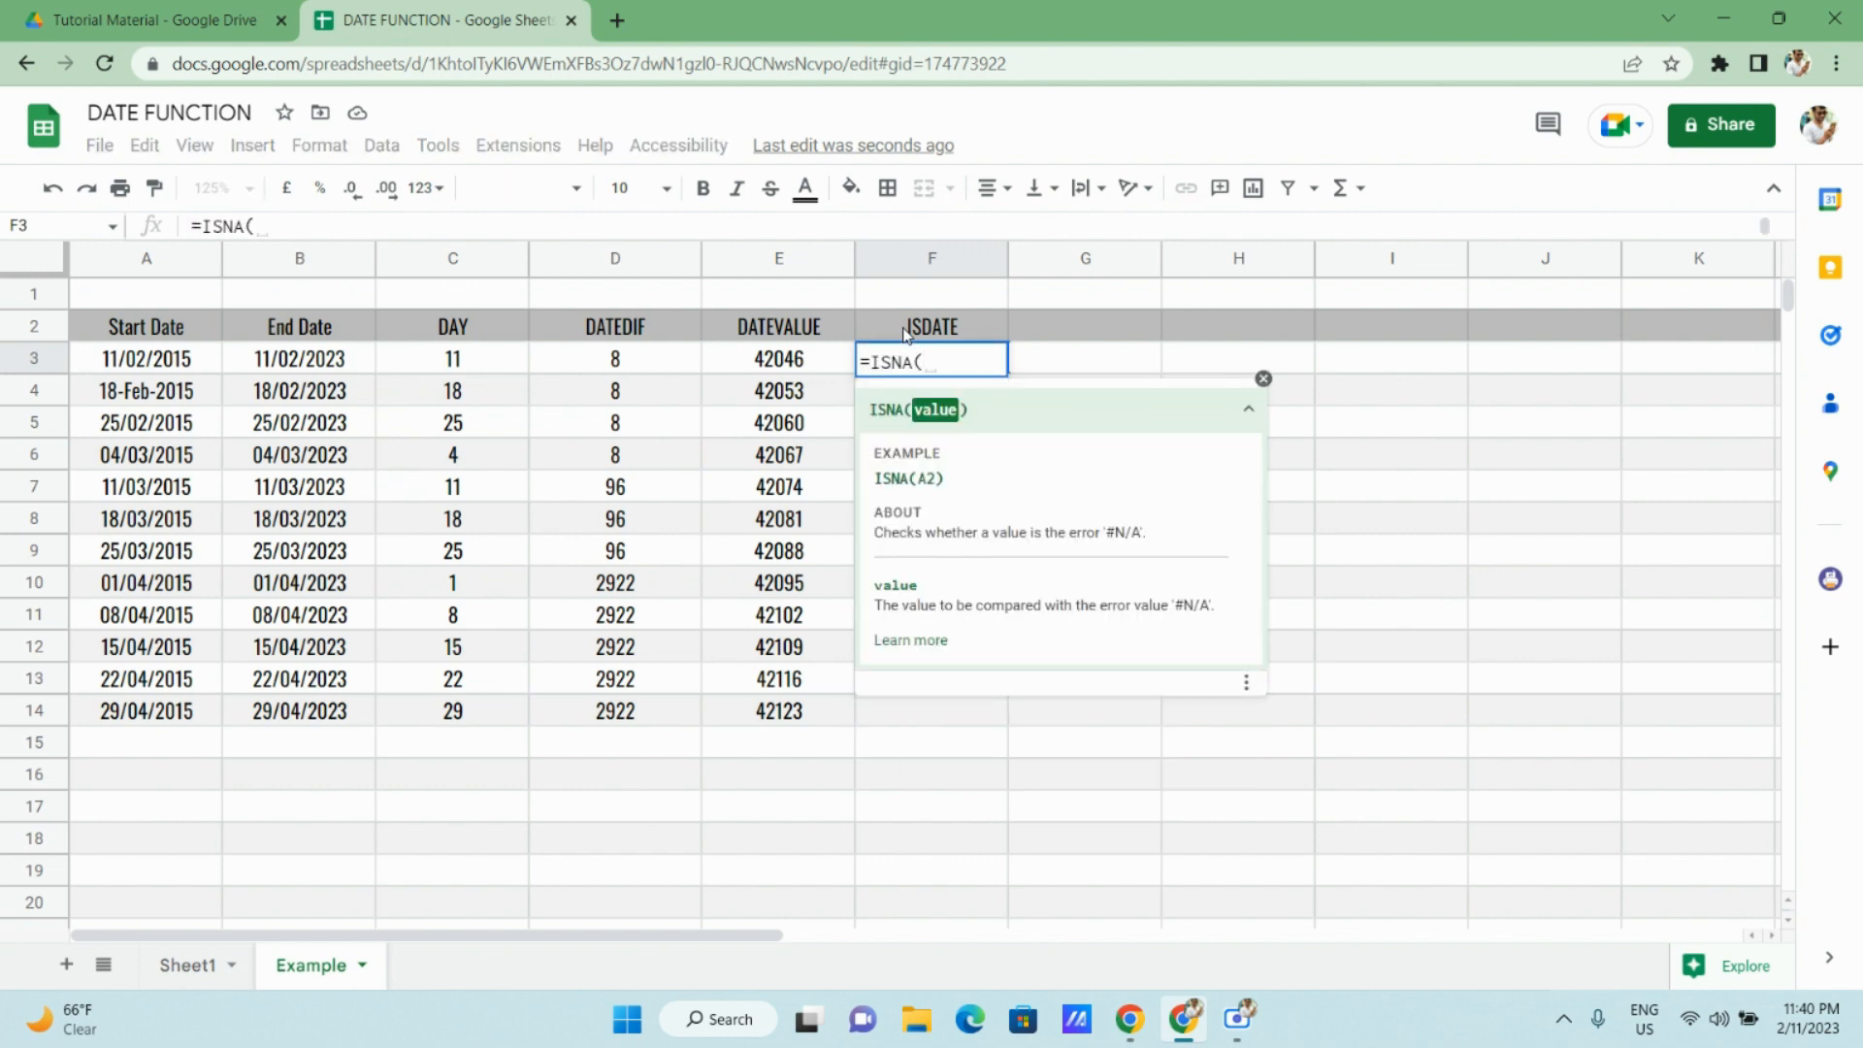
pyautogui.press('Down')
pyautogui.press('Down')
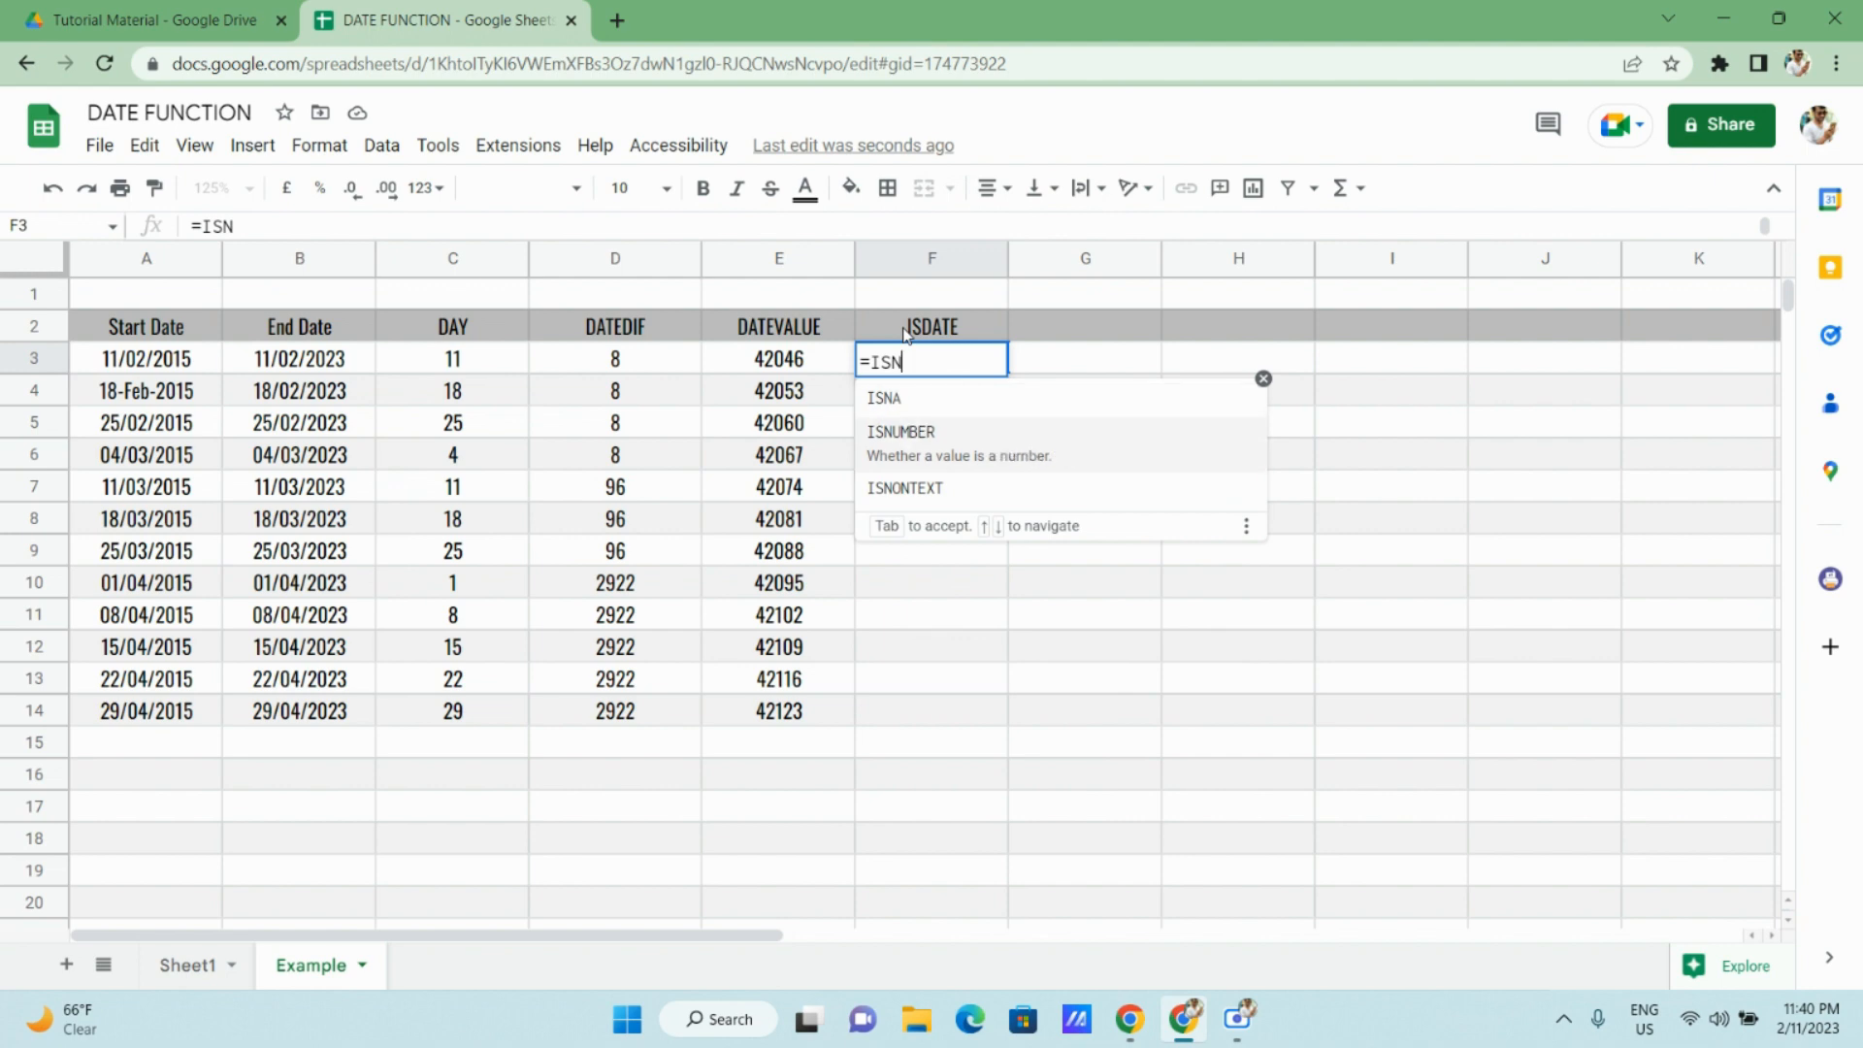
pyautogui.press('BackSpace')
pyautogui.write('DA')
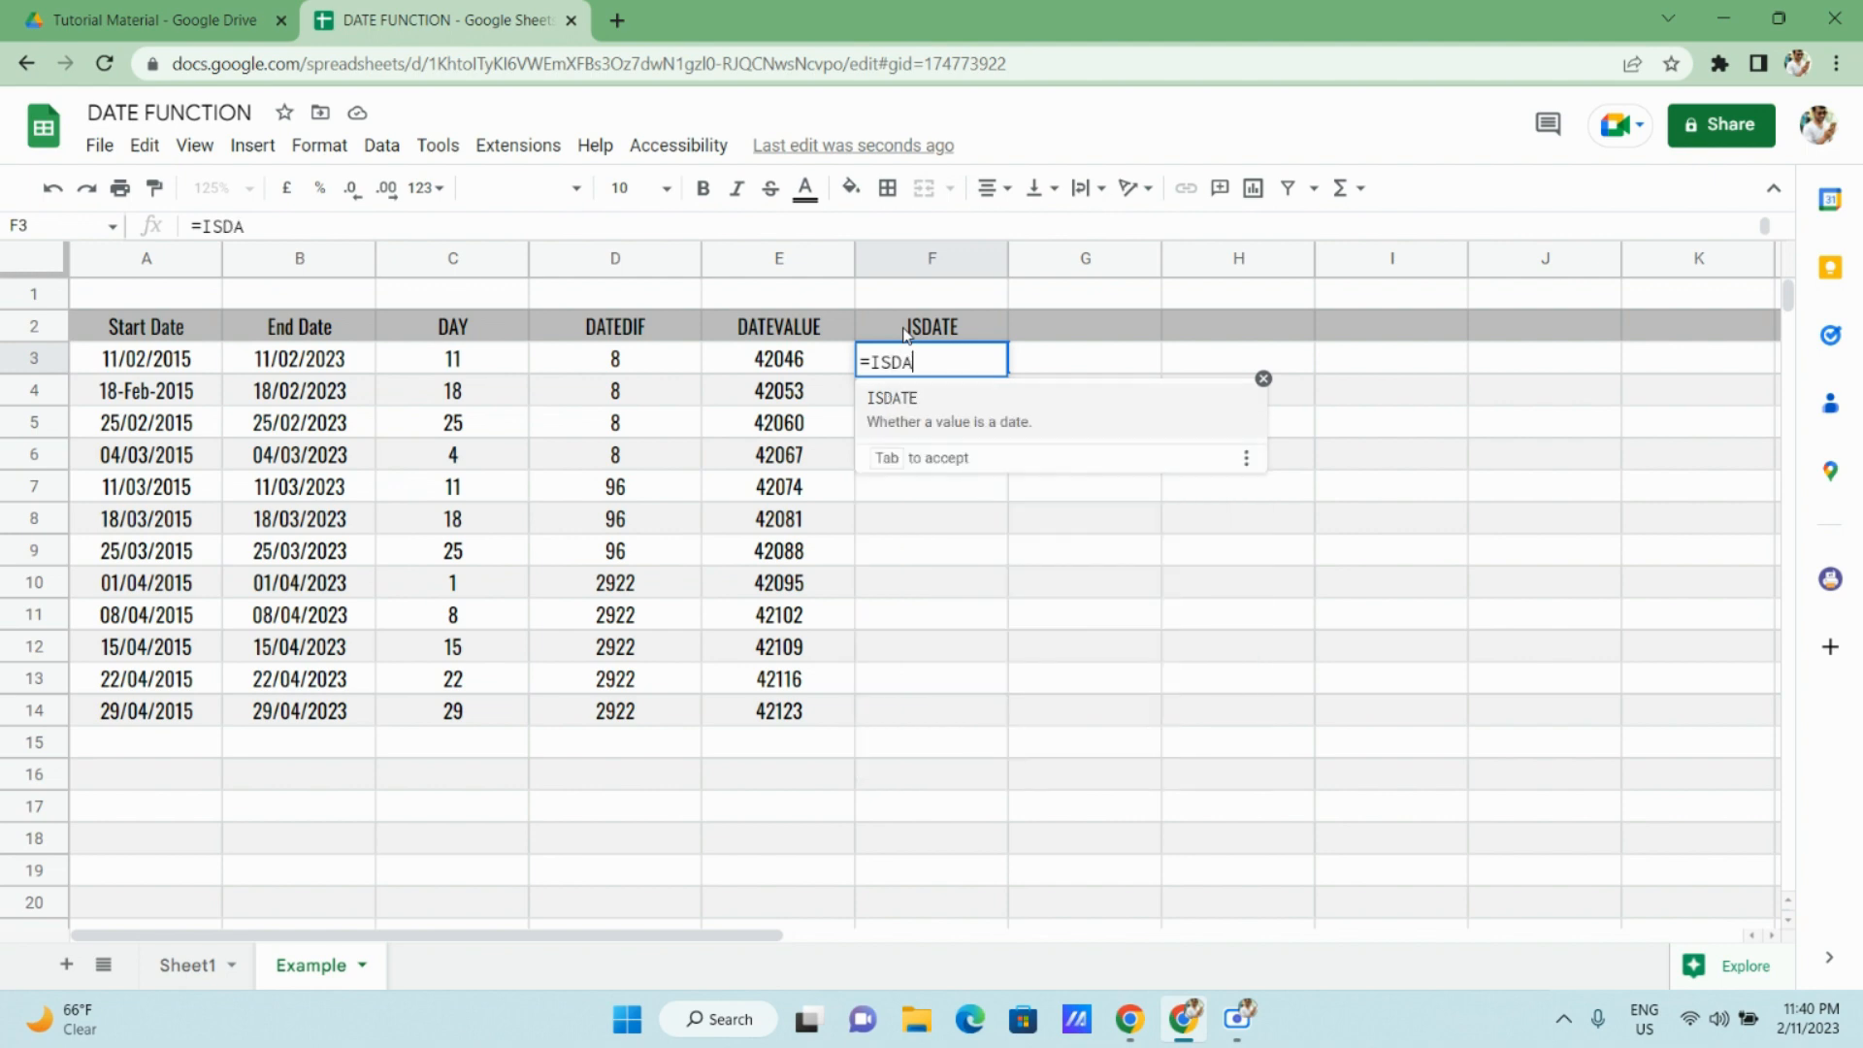
pyautogui.press('Tab')
pyautogui.press('Left')
pyautogui.press('Left')
pyautogui.press('Left')
pyautogui.press('Left')
pyautogui.press('Left')
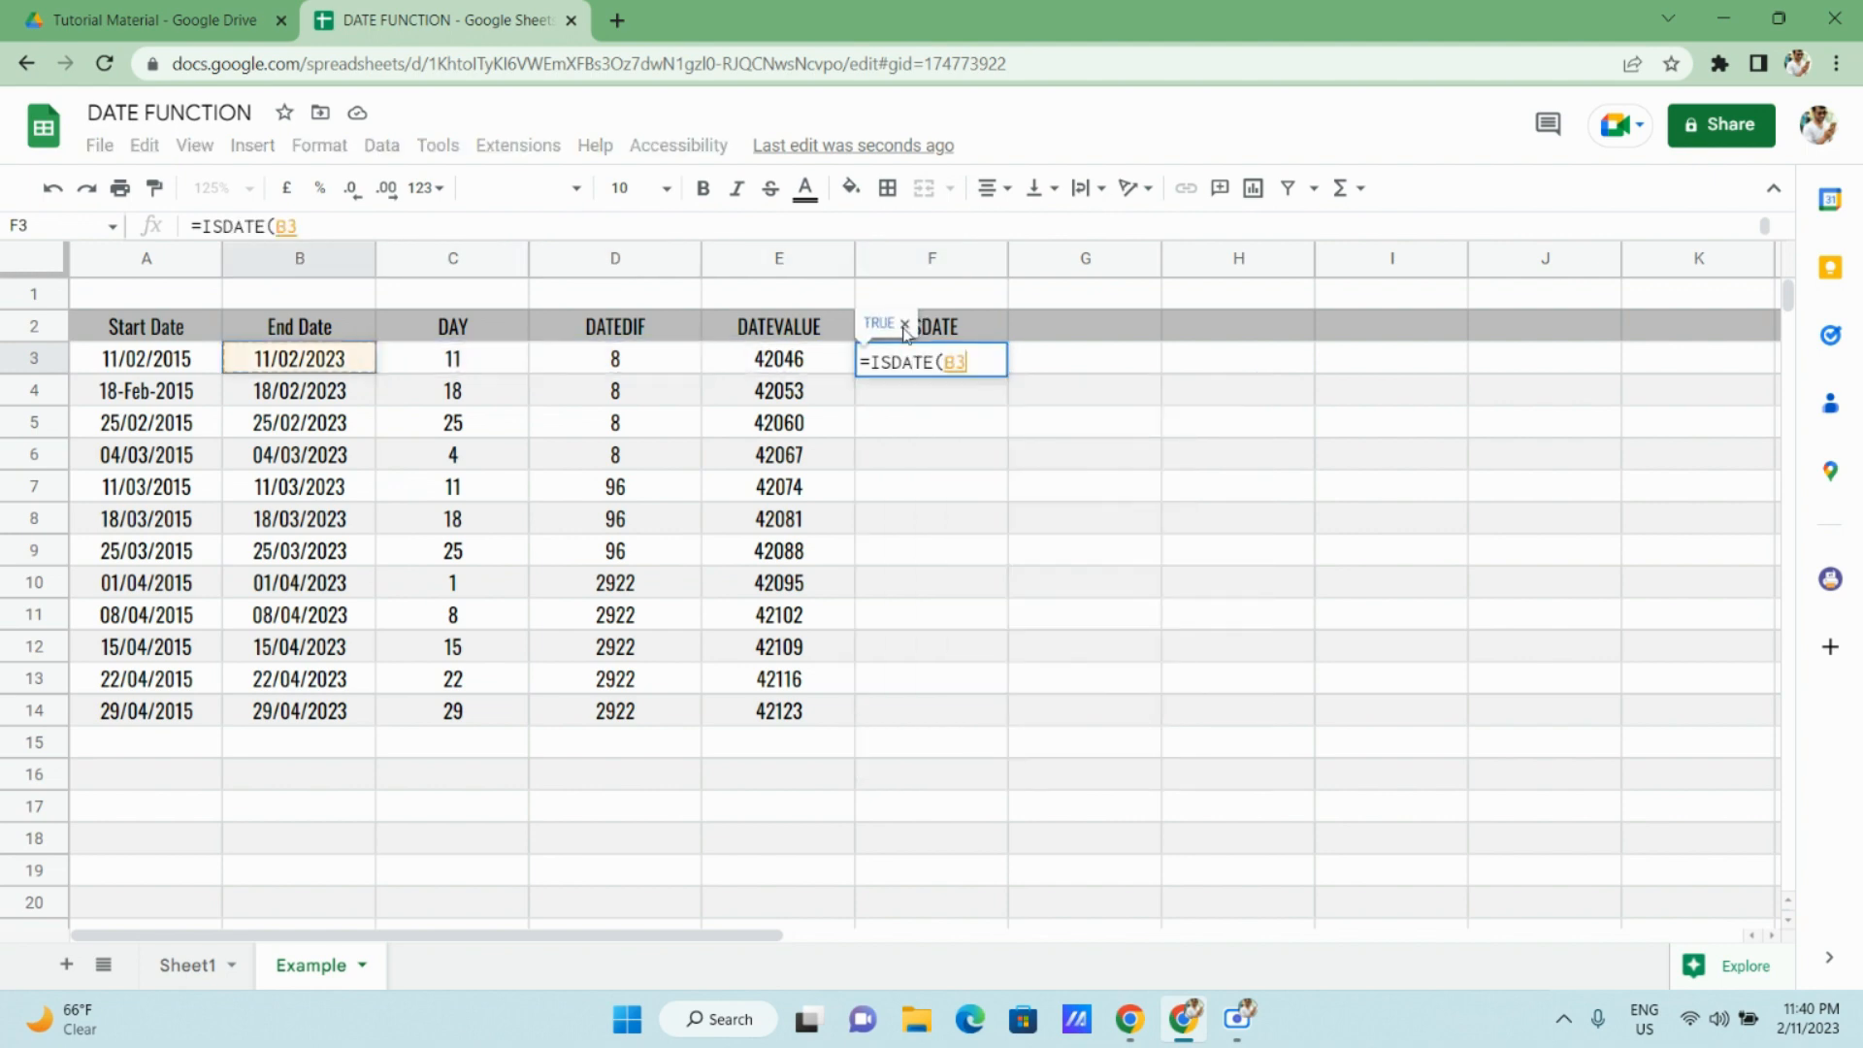
pyautogui.hotkey('ctrl', 'Return')
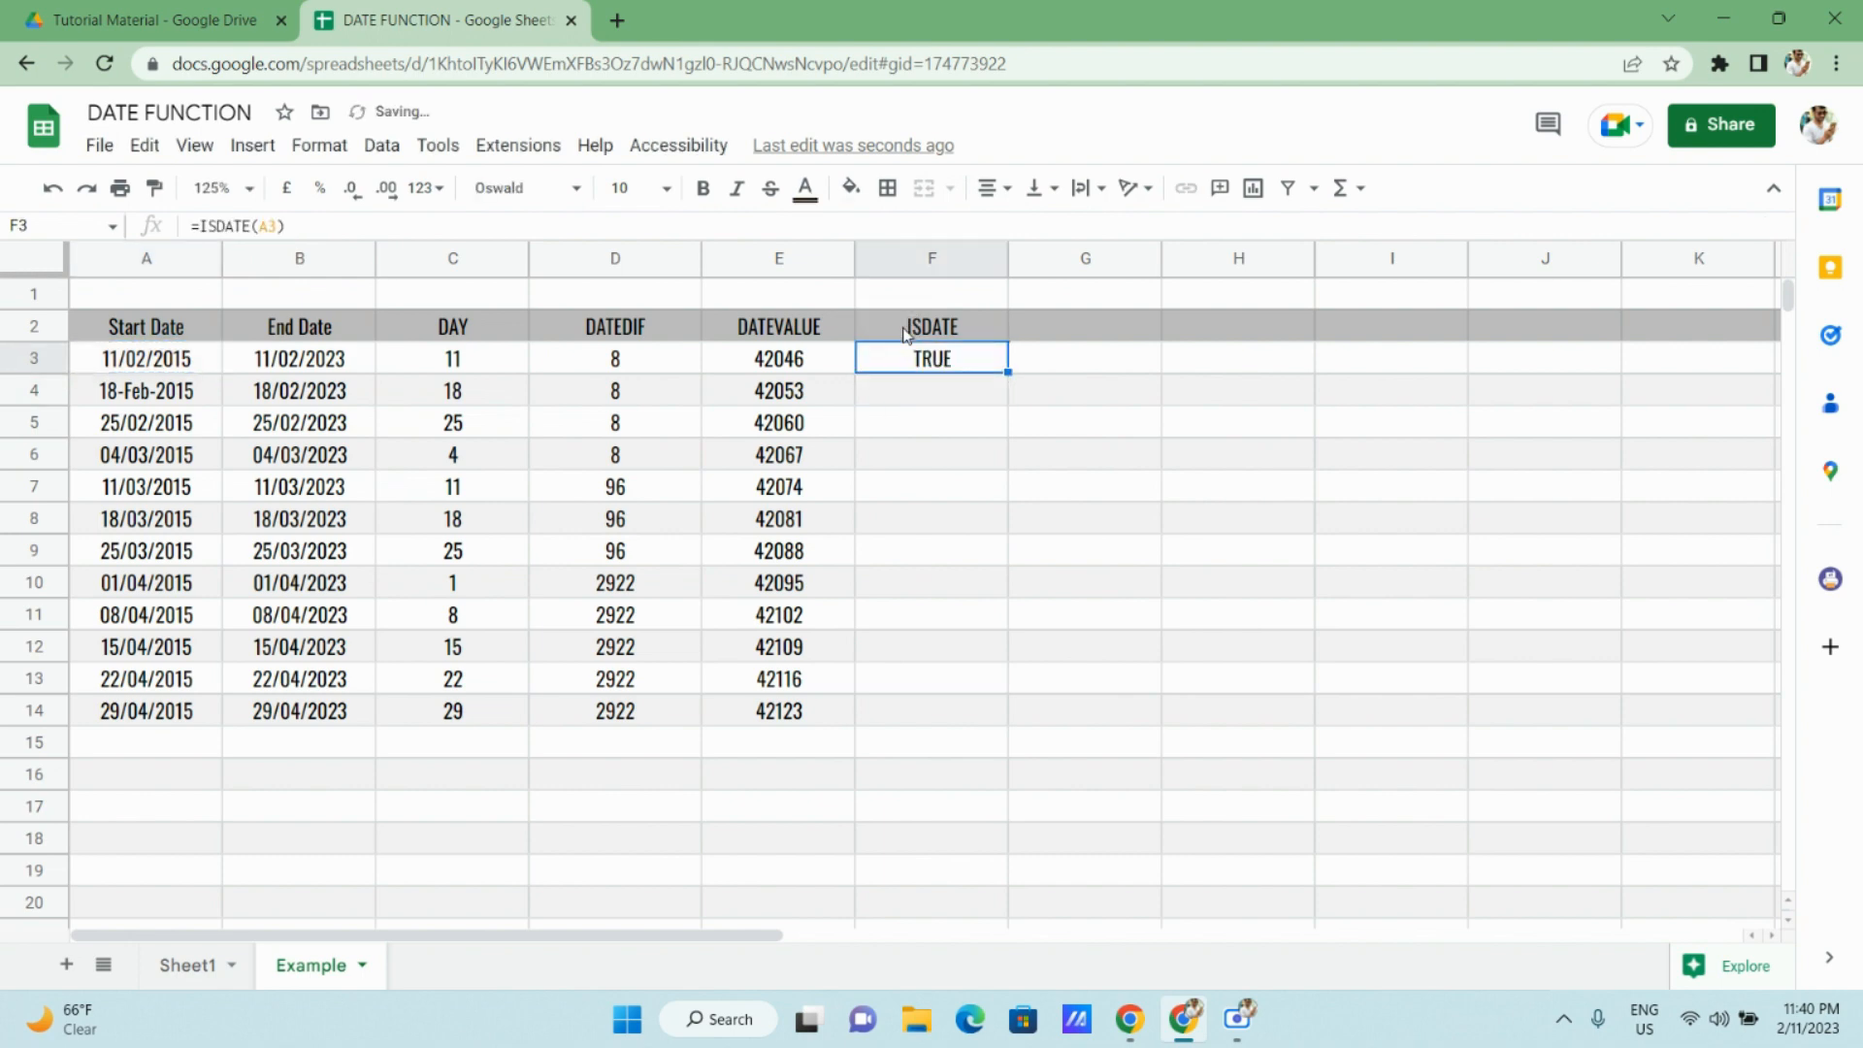
pyautogui.moveTo(1009, 373); pyautogui.dragTo(1010, 369)
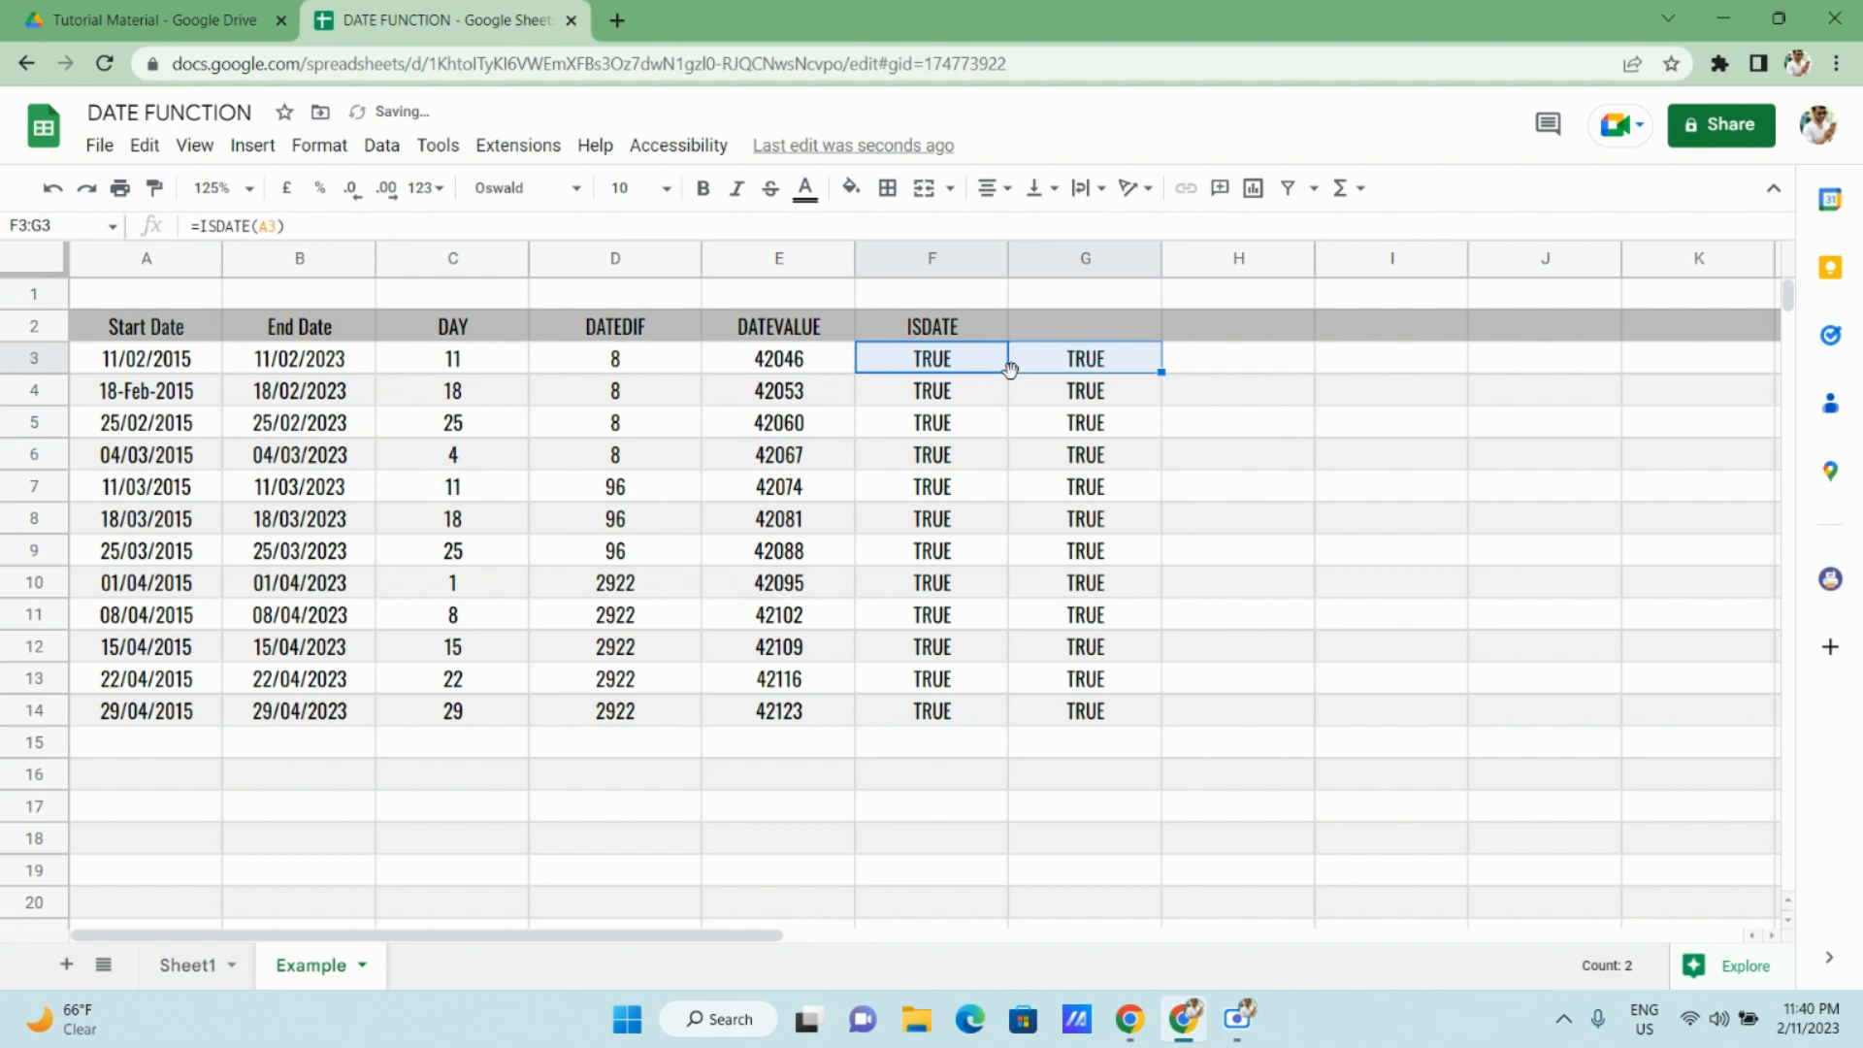
# Clear the surplus ISDATE formulas from G3:G14.
pyautogui.click(1063, 373)
pyautogui.hotkey('ctrl', 'shift', 'Down')
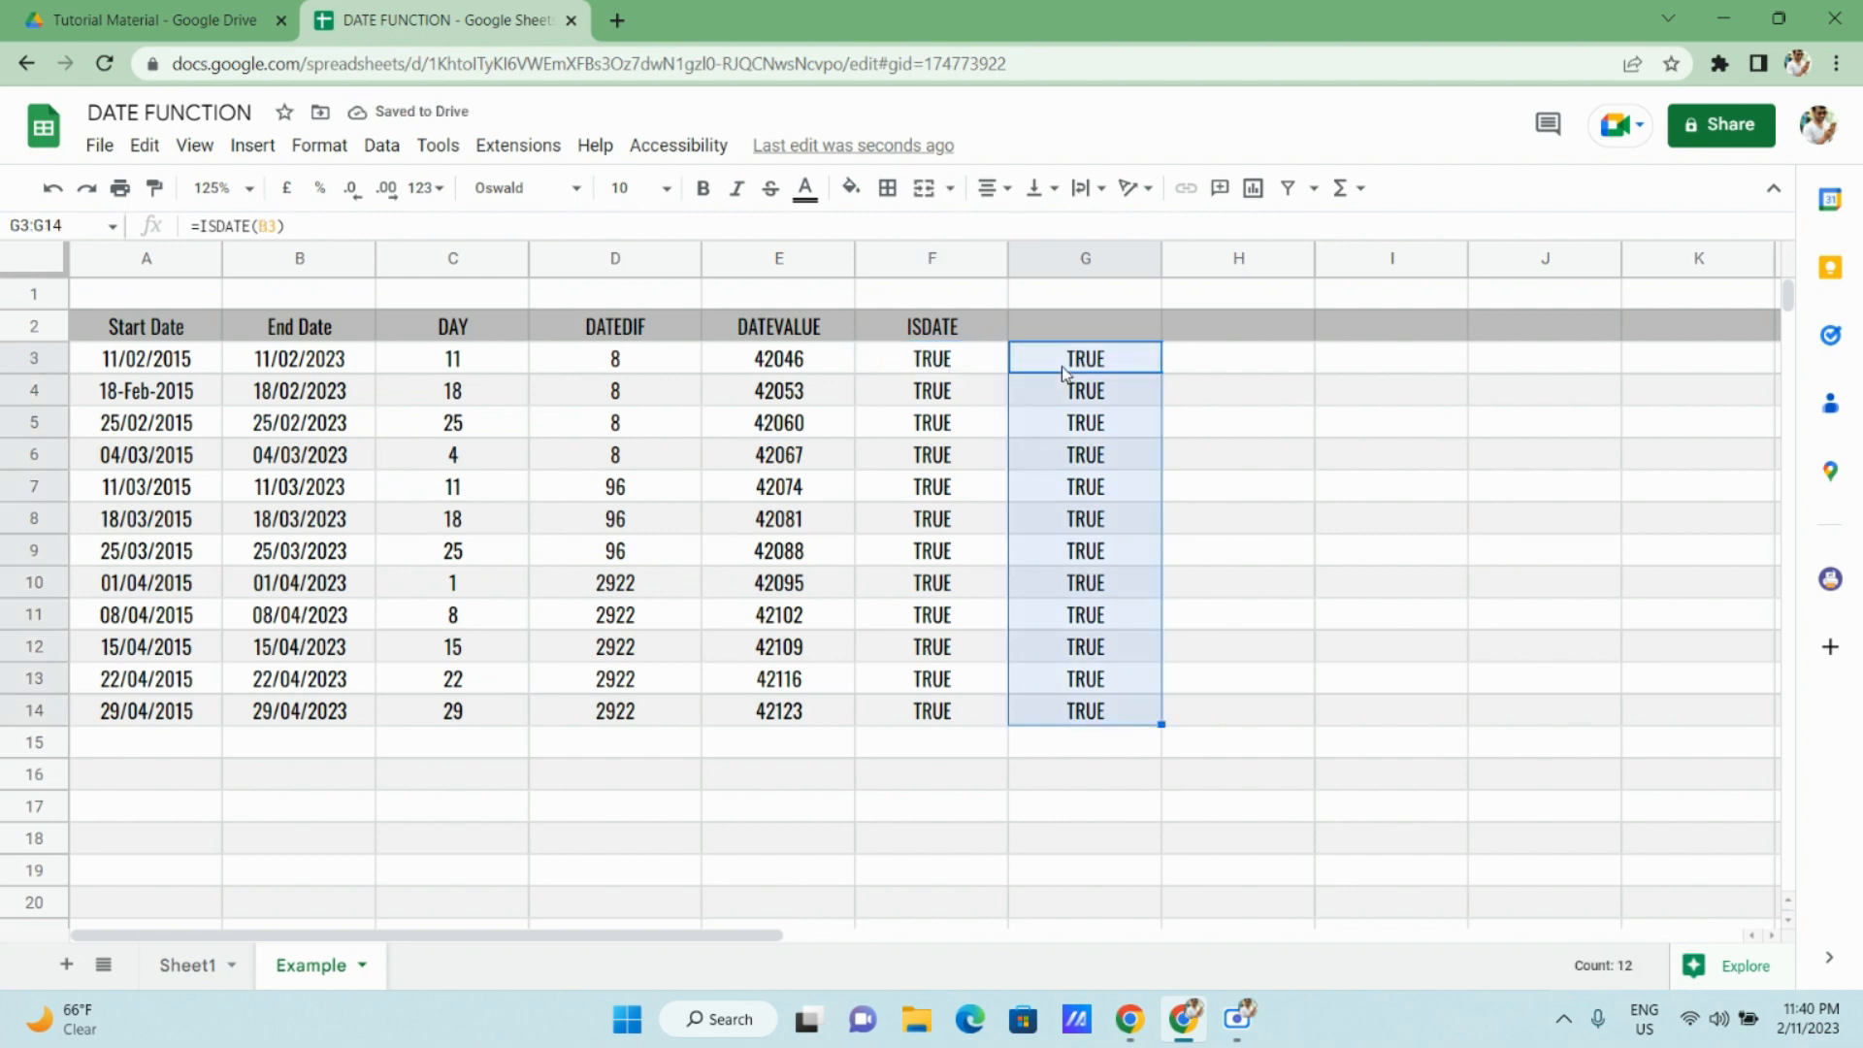
pyautogui.press('Delete')
# Change the start date in cell A3 to 11/22/2015 to test ISDATE with an invalid date.
pyautogui.press('Left')
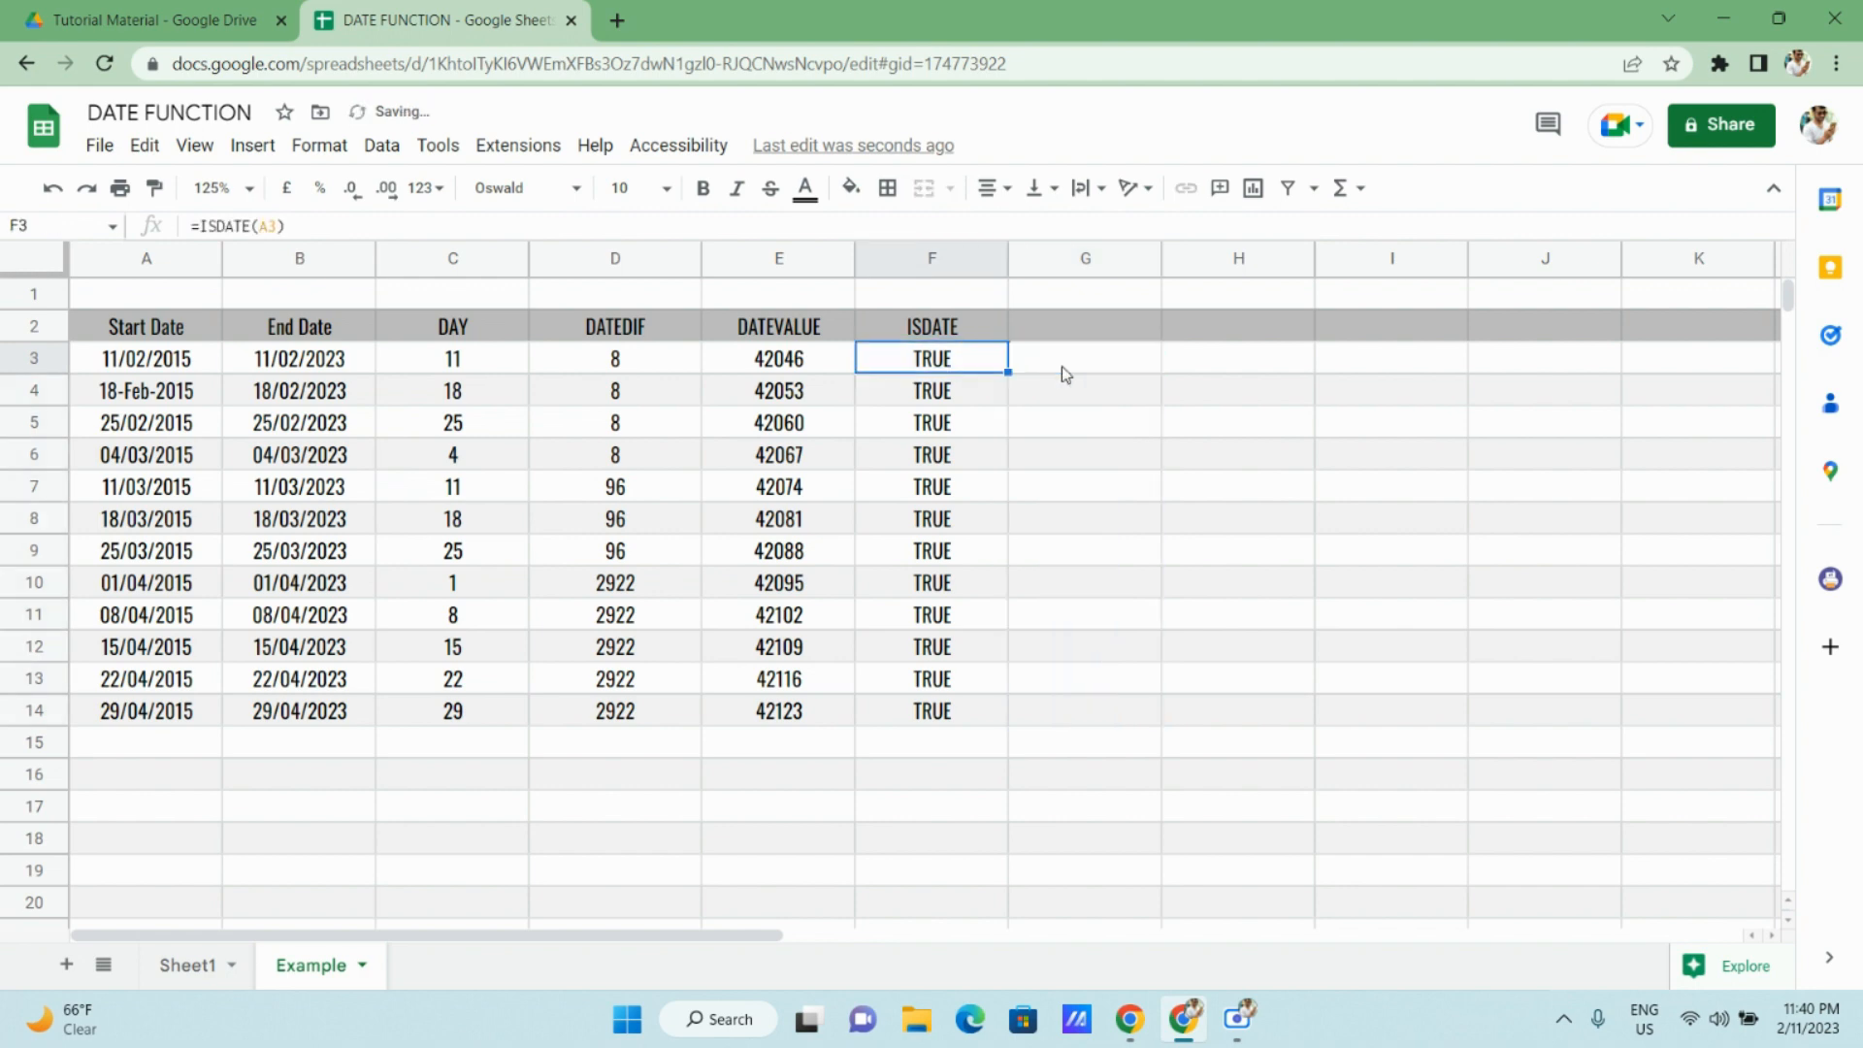
pyautogui.press('Left')
pyautogui.press('Home')
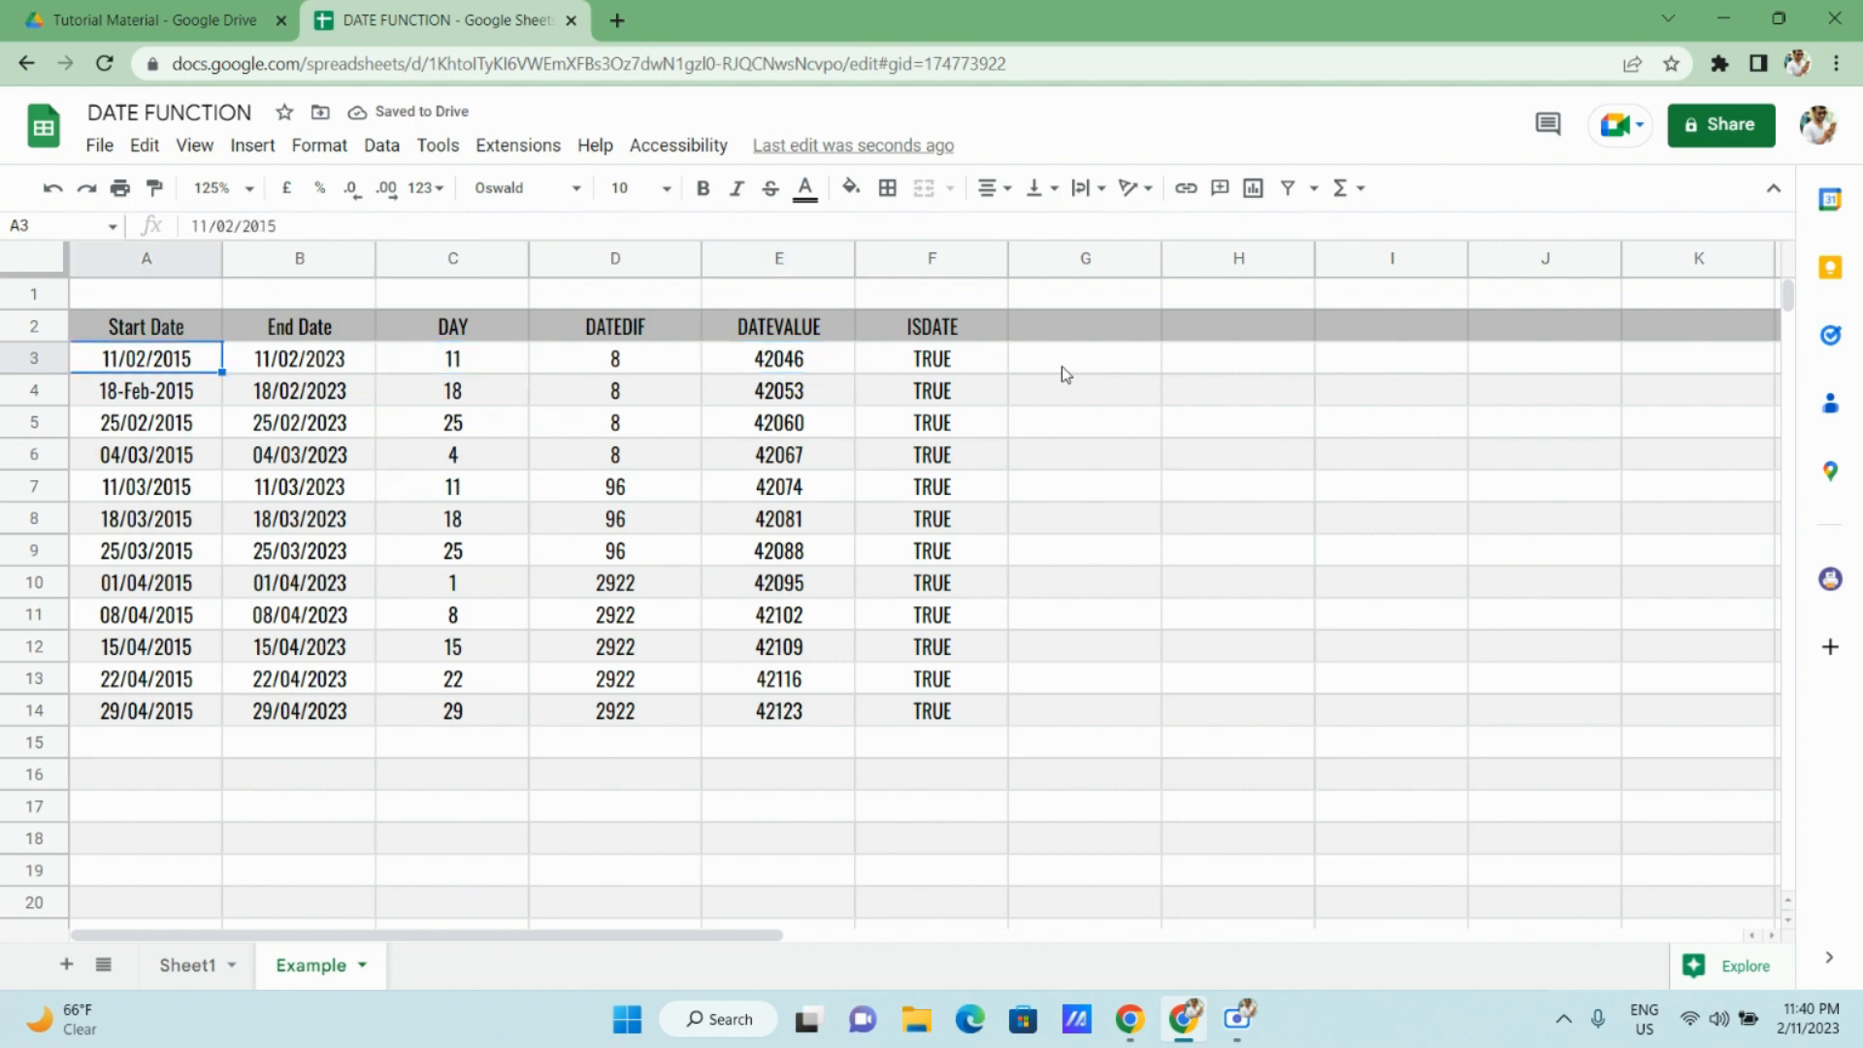
pyautogui.press('F2')
pyautogui.hotkey('ctrl', 'Left')
pyautogui.press('Left')
pyautogui.press('Left')
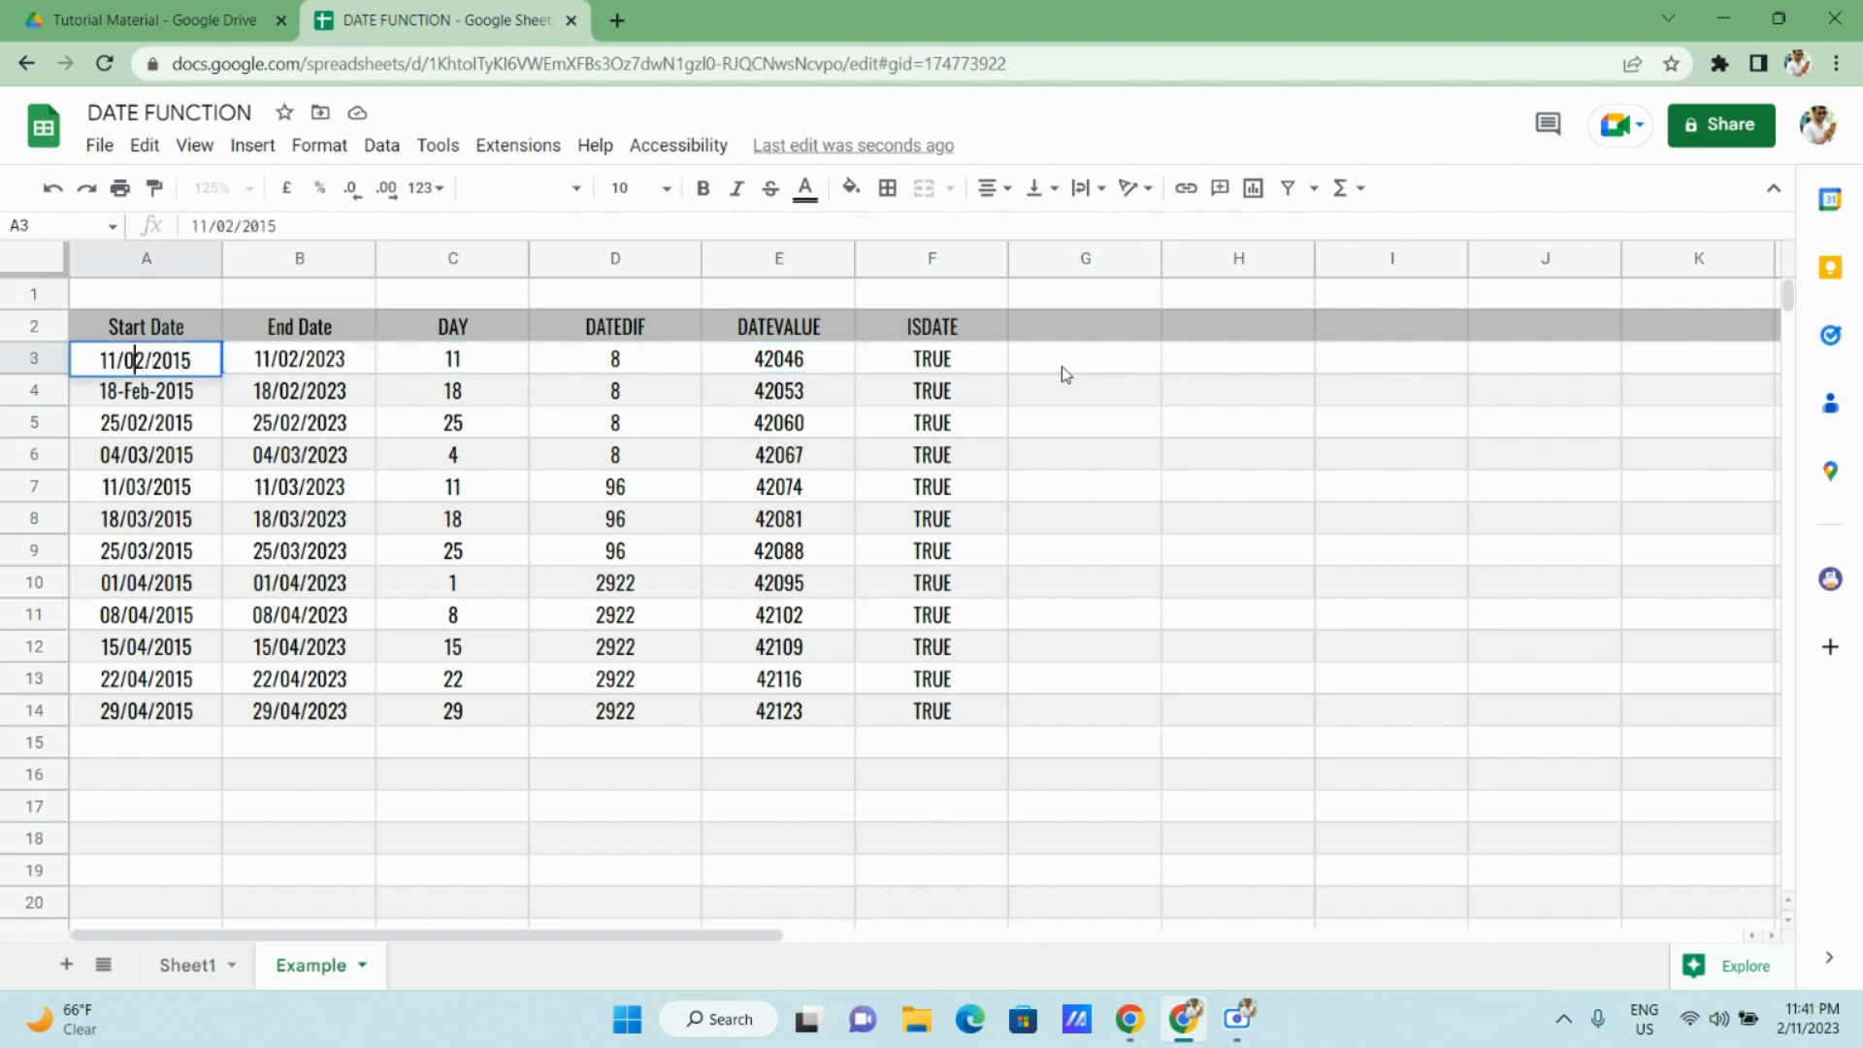
pyautogui.hotkey('shift', 'Left')
pyautogui.write('2')
pyautogui.press('Return')
pyautogui.press('Up')
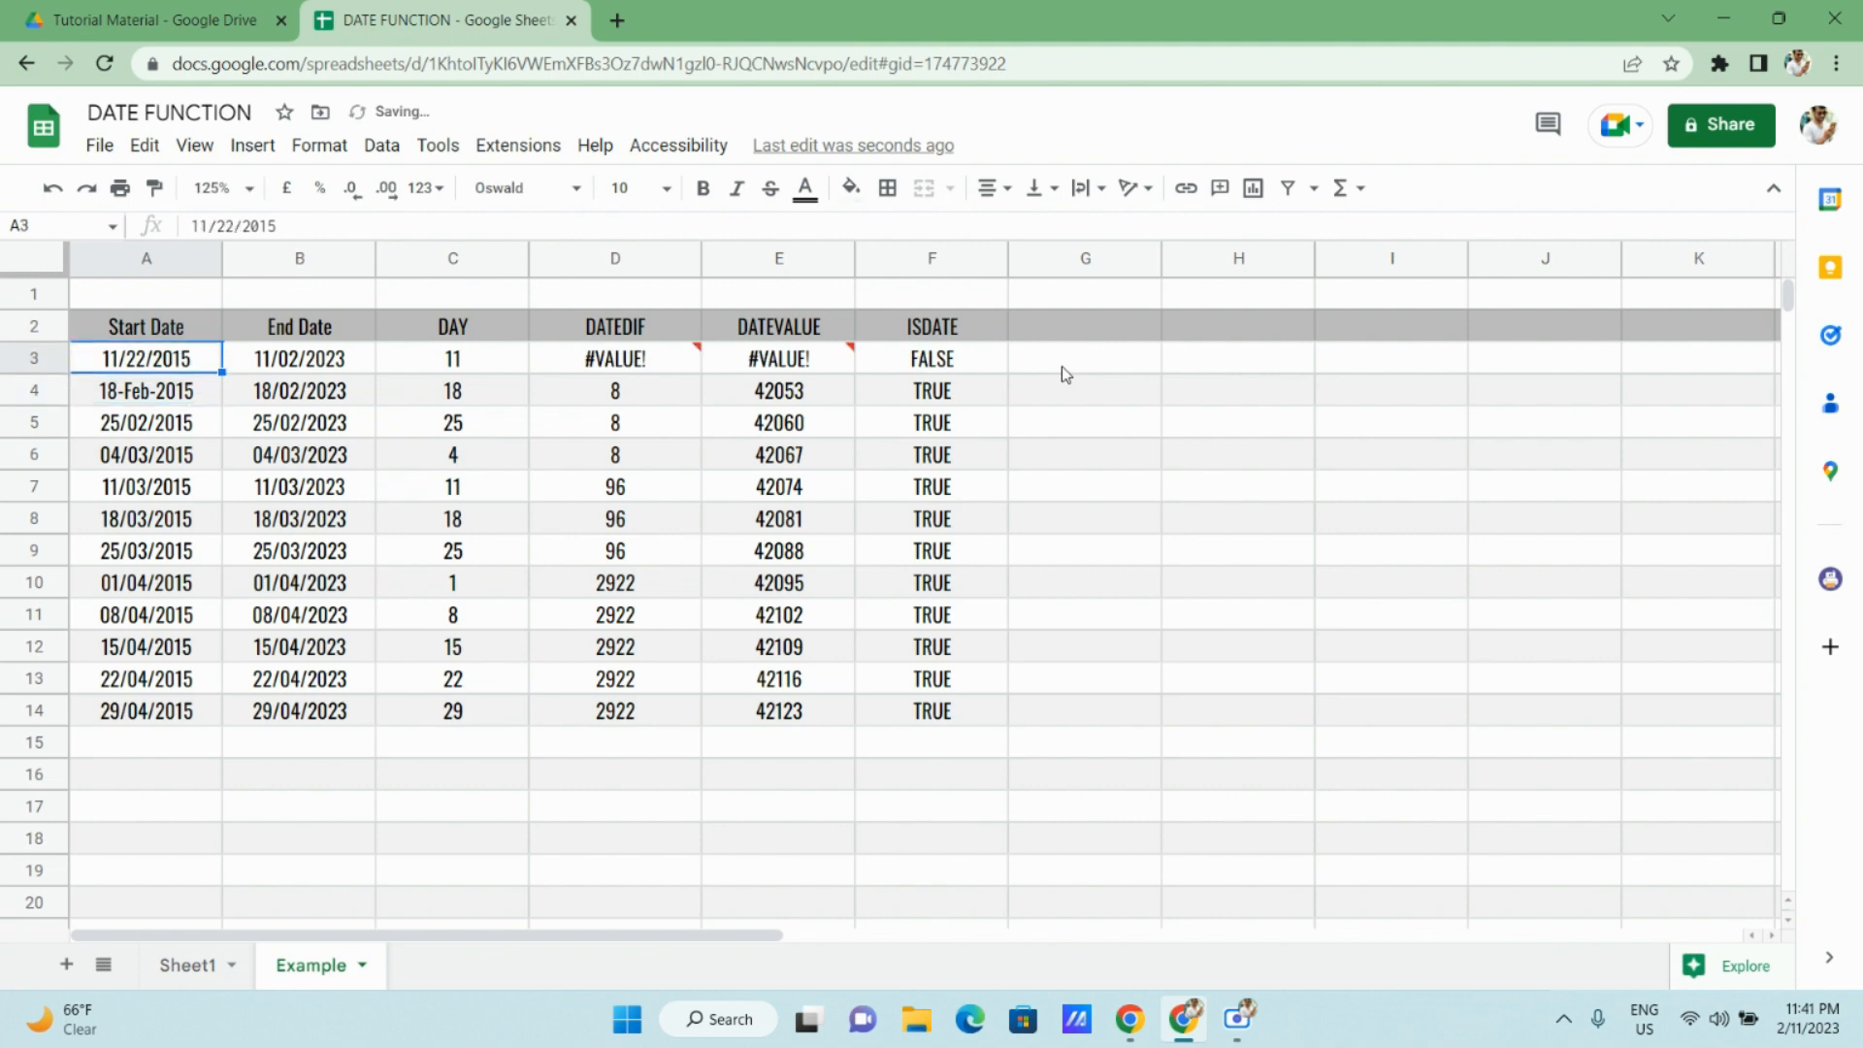
# Check the DATEDIF, DATEVALUE and ISDATE results in row 3, and undo the date change in A3.
pyautogui.press('Right')
pyautogui.press('Right')
pyautogui.press('Right')
pyautogui.press('Right')
pyautogui.press('Right')
pyautogui.press('Left')
pyautogui.press('Left')
pyautogui.hotkey('shift', 'Right')
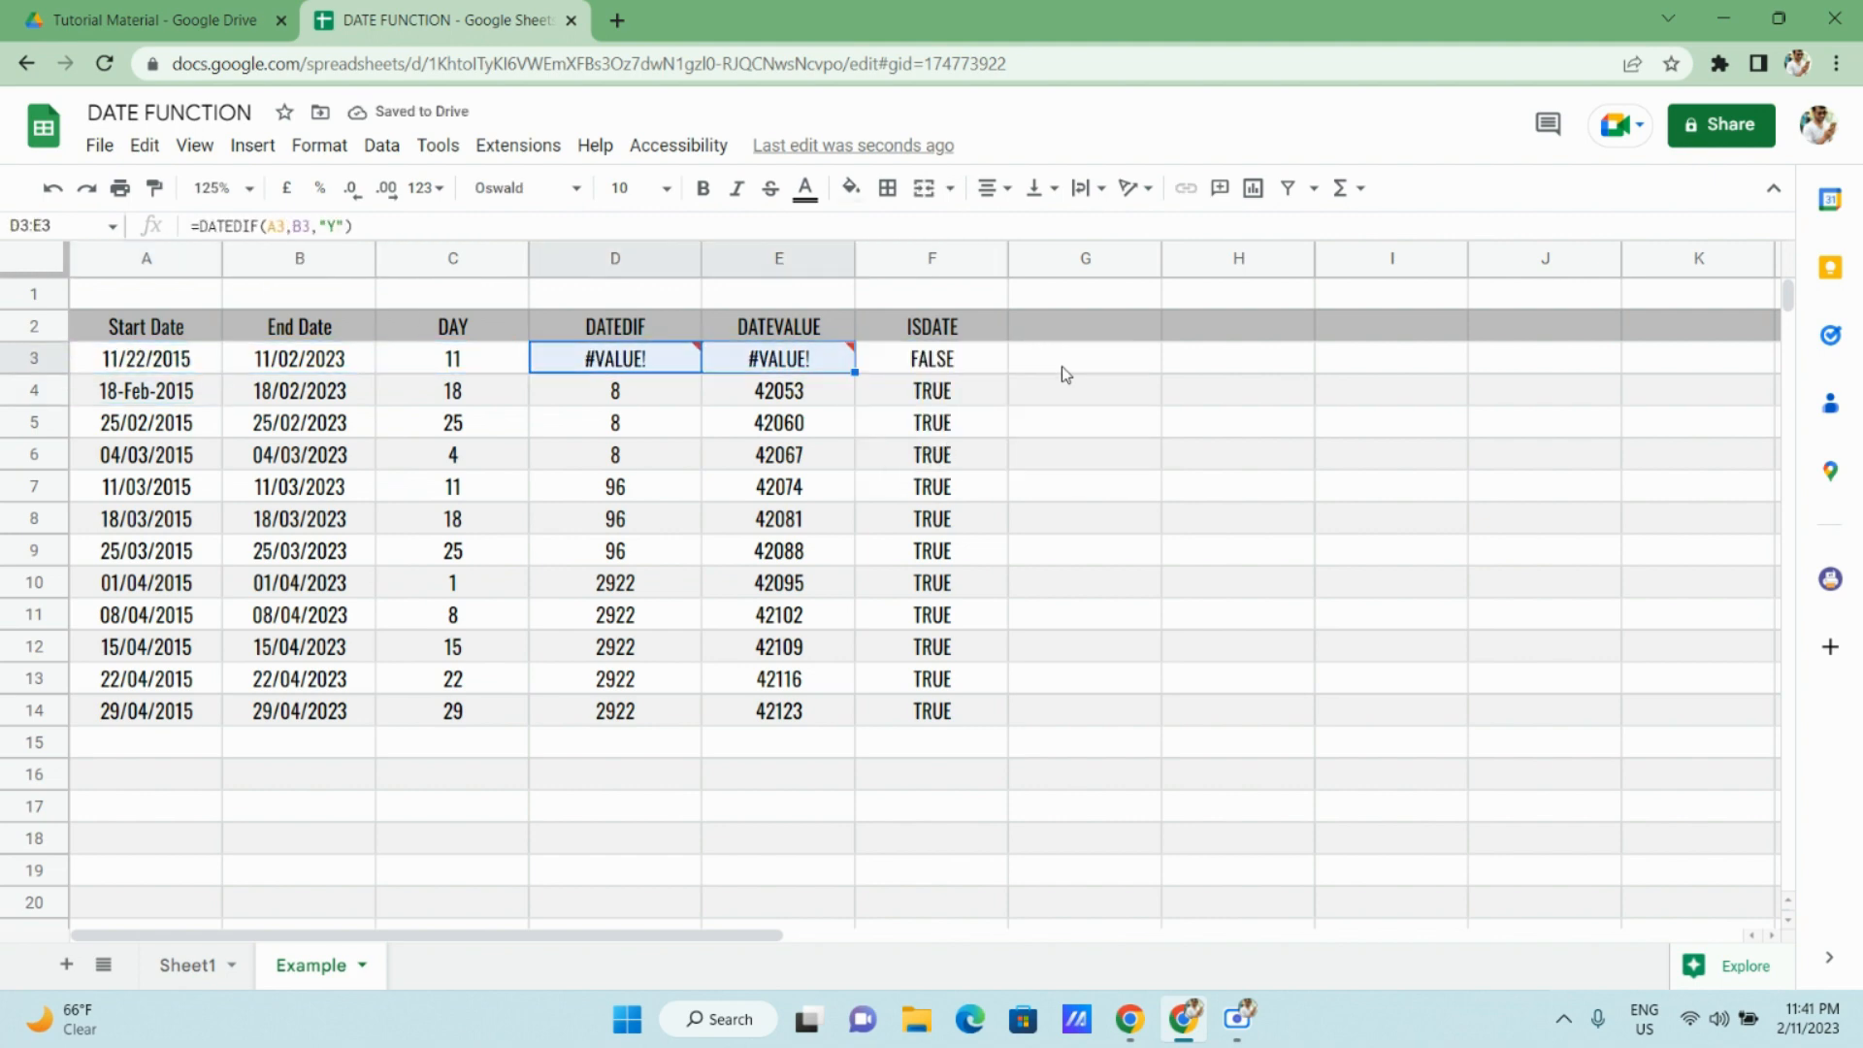
pyautogui.press('Right')
pyautogui.press('Right')
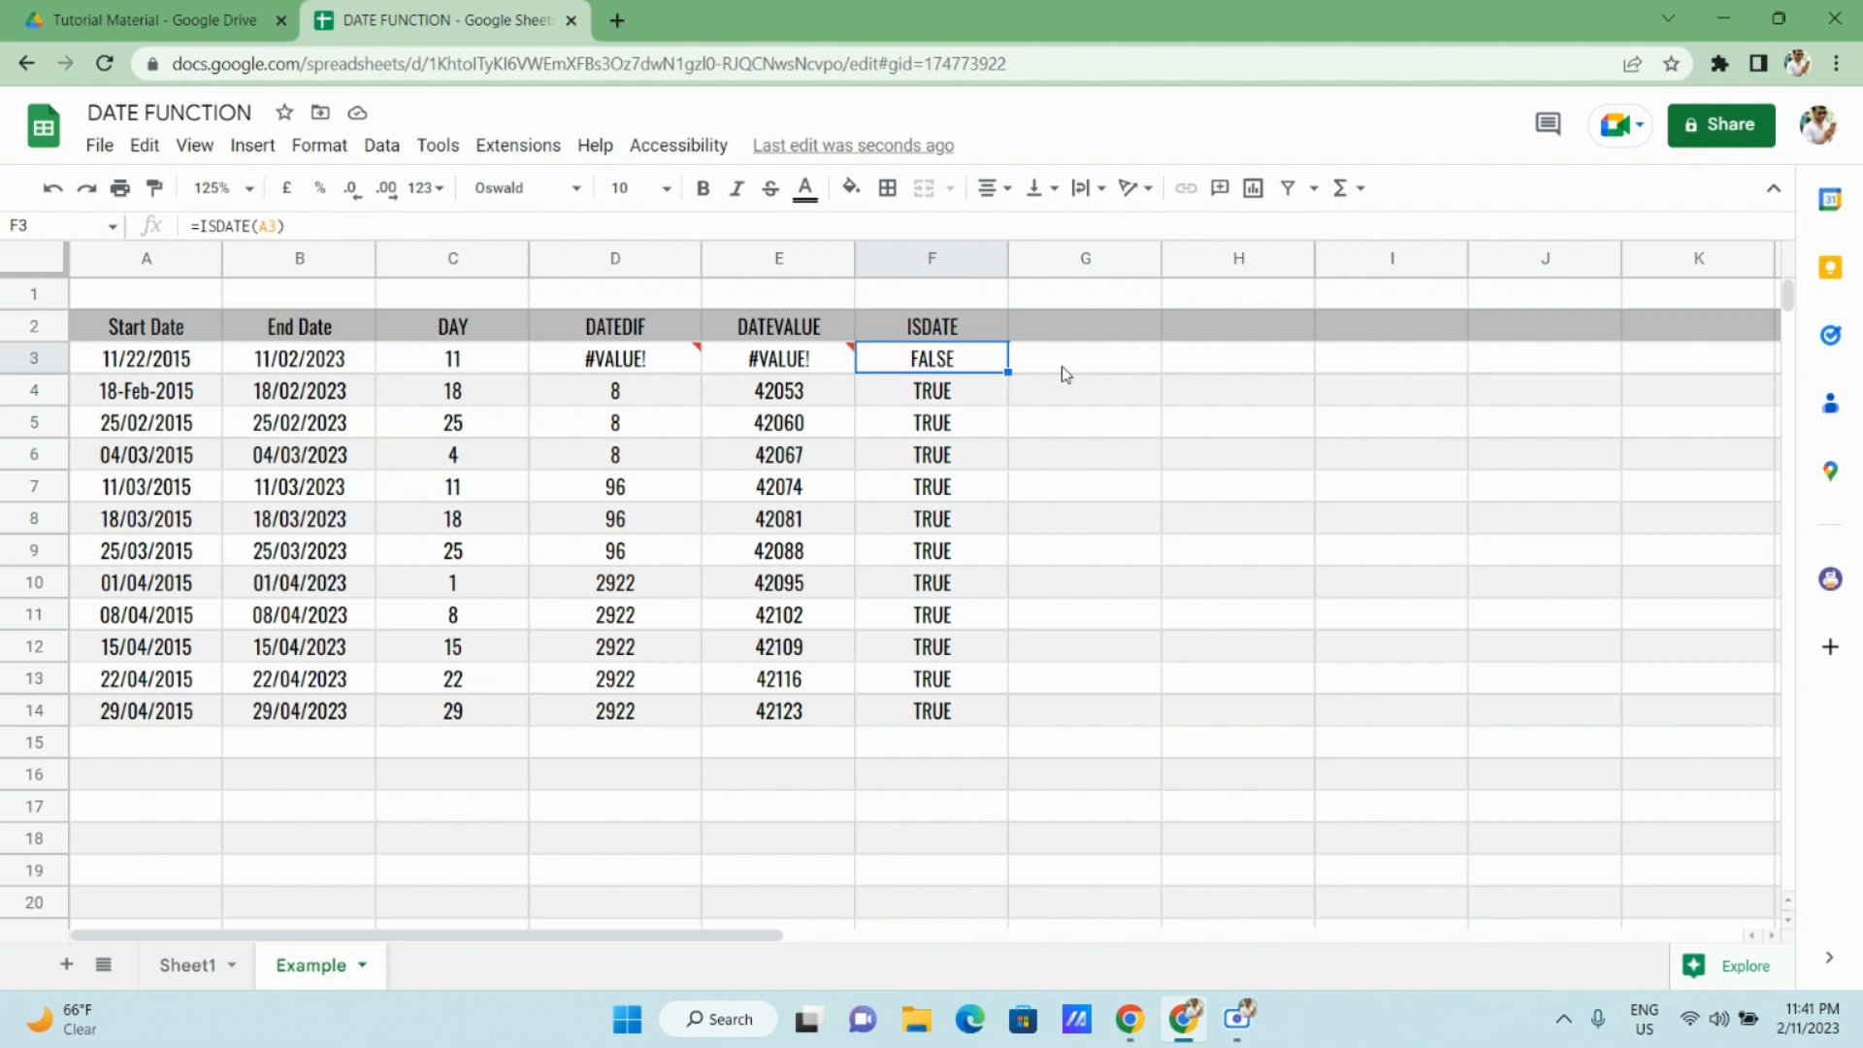
pyautogui.press('Left')
pyautogui.press('Left')
pyautogui.press('Left')
pyautogui.press('Left')
pyautogui.press('Left')
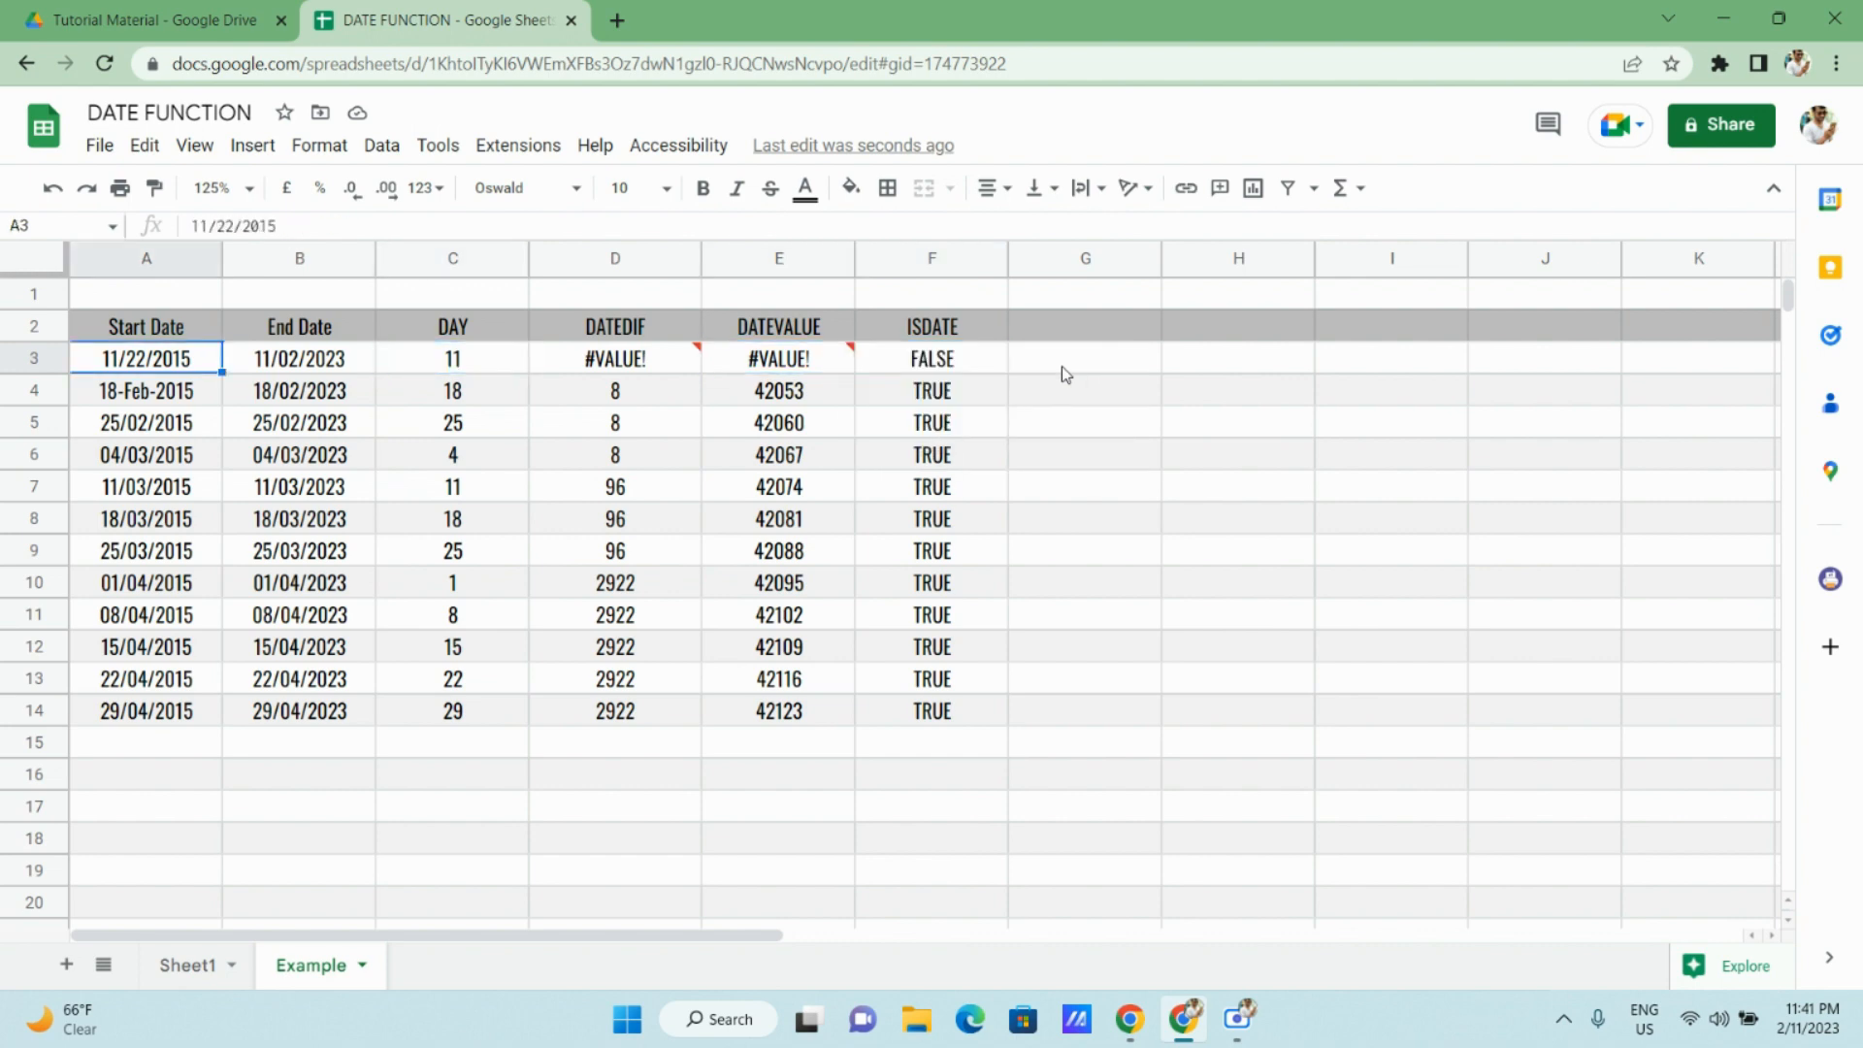
pyautogui.hotkey('ctrl', 'z')
# Change the start date in cell A14 to 29/14/2015 as a second invalid-date test.
pyautogui.press('Down')
pyautogui.press('Down')
pyautogui.press('Down')
pyautogui.press('Down')
pyautogui.press('Down')
pyautogui.press('Down')
pyautogui.press('Down')
pyautogui.press('Down')
pyautogui.press('Down')
pyautogui.press('Down')
pyautogui.press('Down')
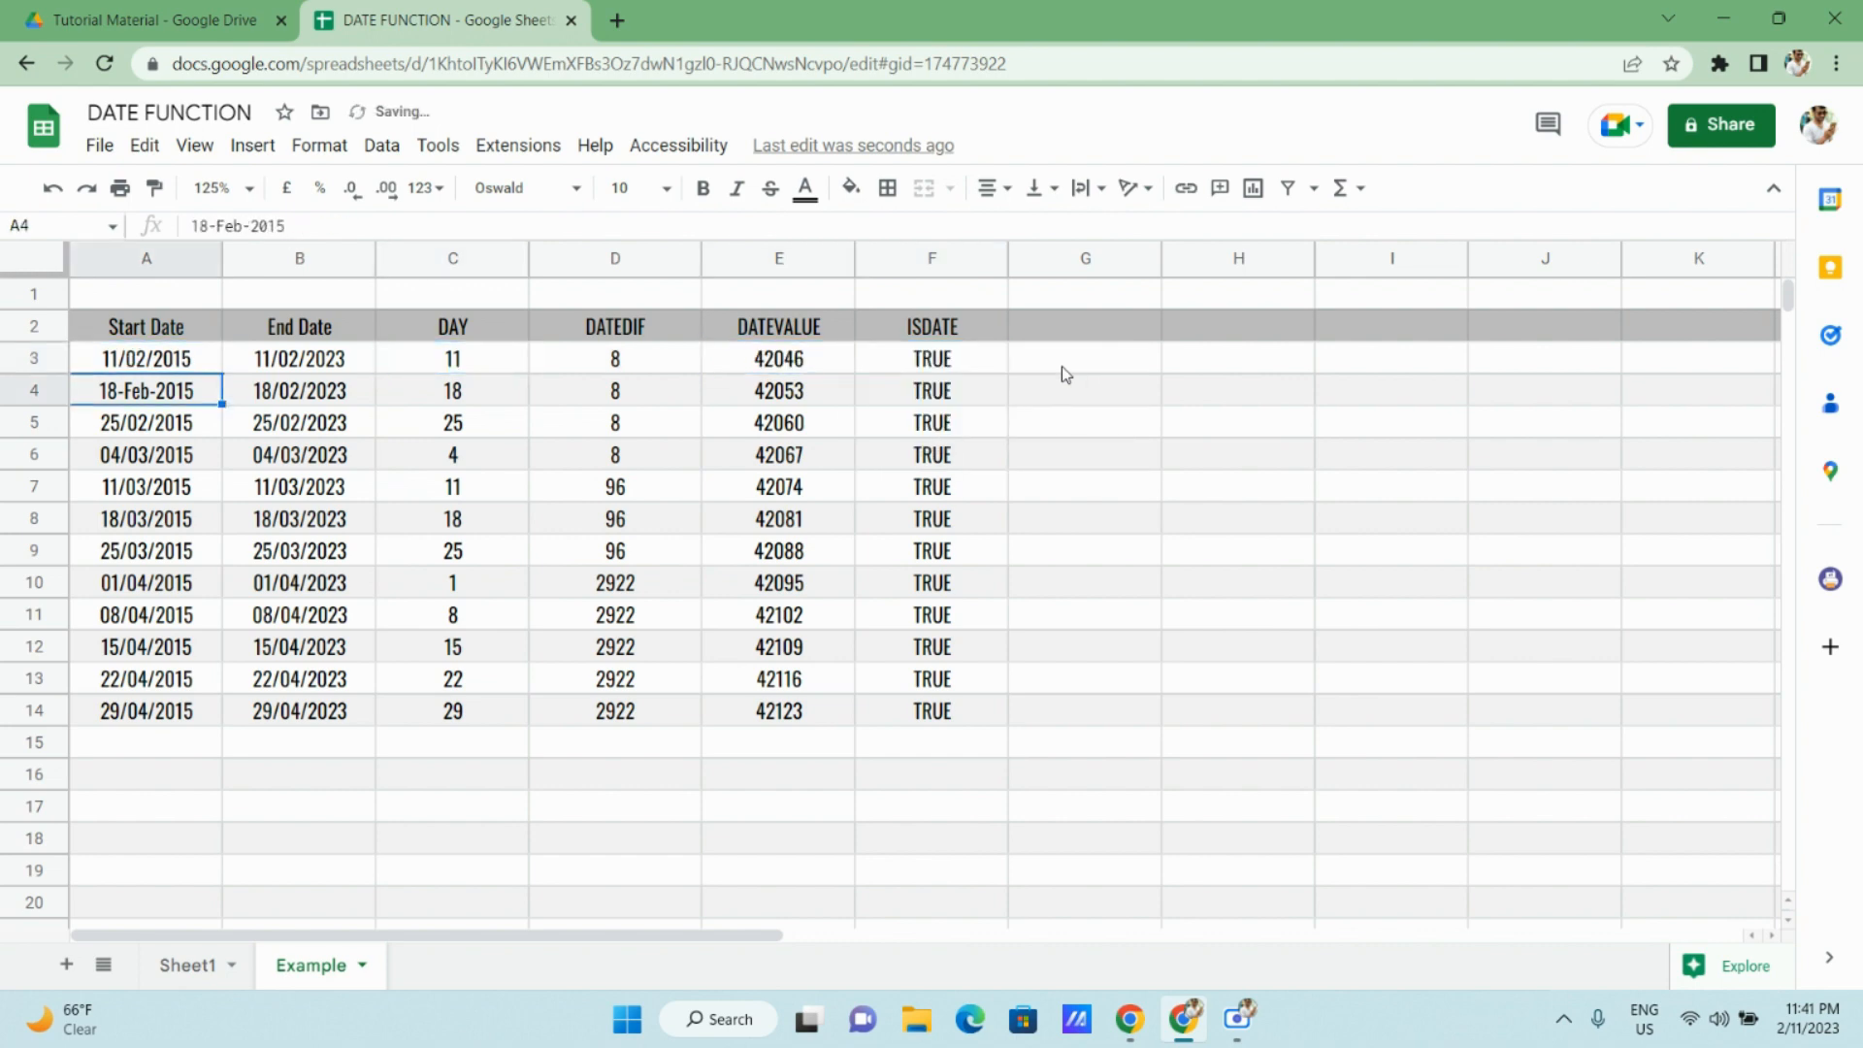
pyautogui.press('F2')
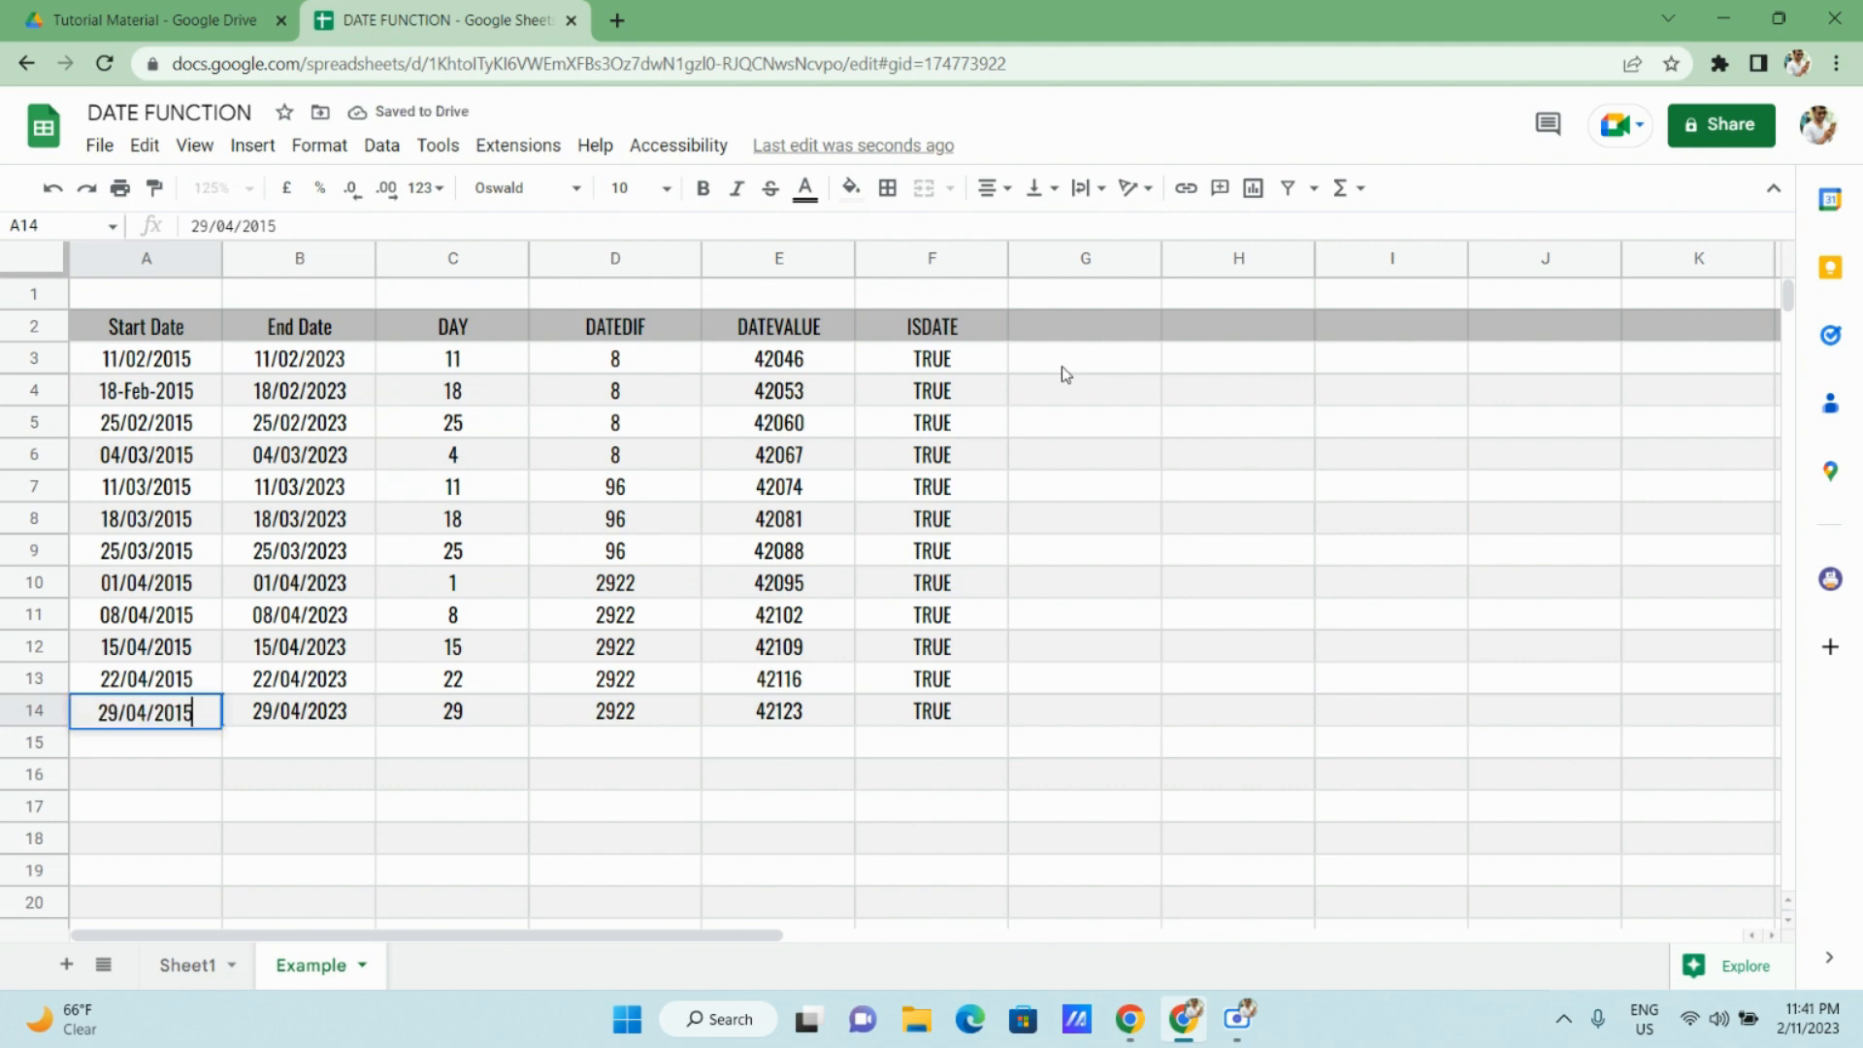
pyautogui.press('Left')
pyautogui.press('Left')
pyautogui.press('Left')
pyautogui.press('Left')
pyautogui.press('Left')
pyautogui.press('Left')
pyautogui.hotkey('shift', 'Left')
pyautogui.write('1')
pyautogui.press('Return')
pyautogui.press('Up')
# Check the formula results across row 14 and undo the date change in A14.
pyautogui.press('Right')
pyautogui.press('Right')
pyautogui.press('Right')
pyautogui.press('Right')
pyautogui.press('Right')
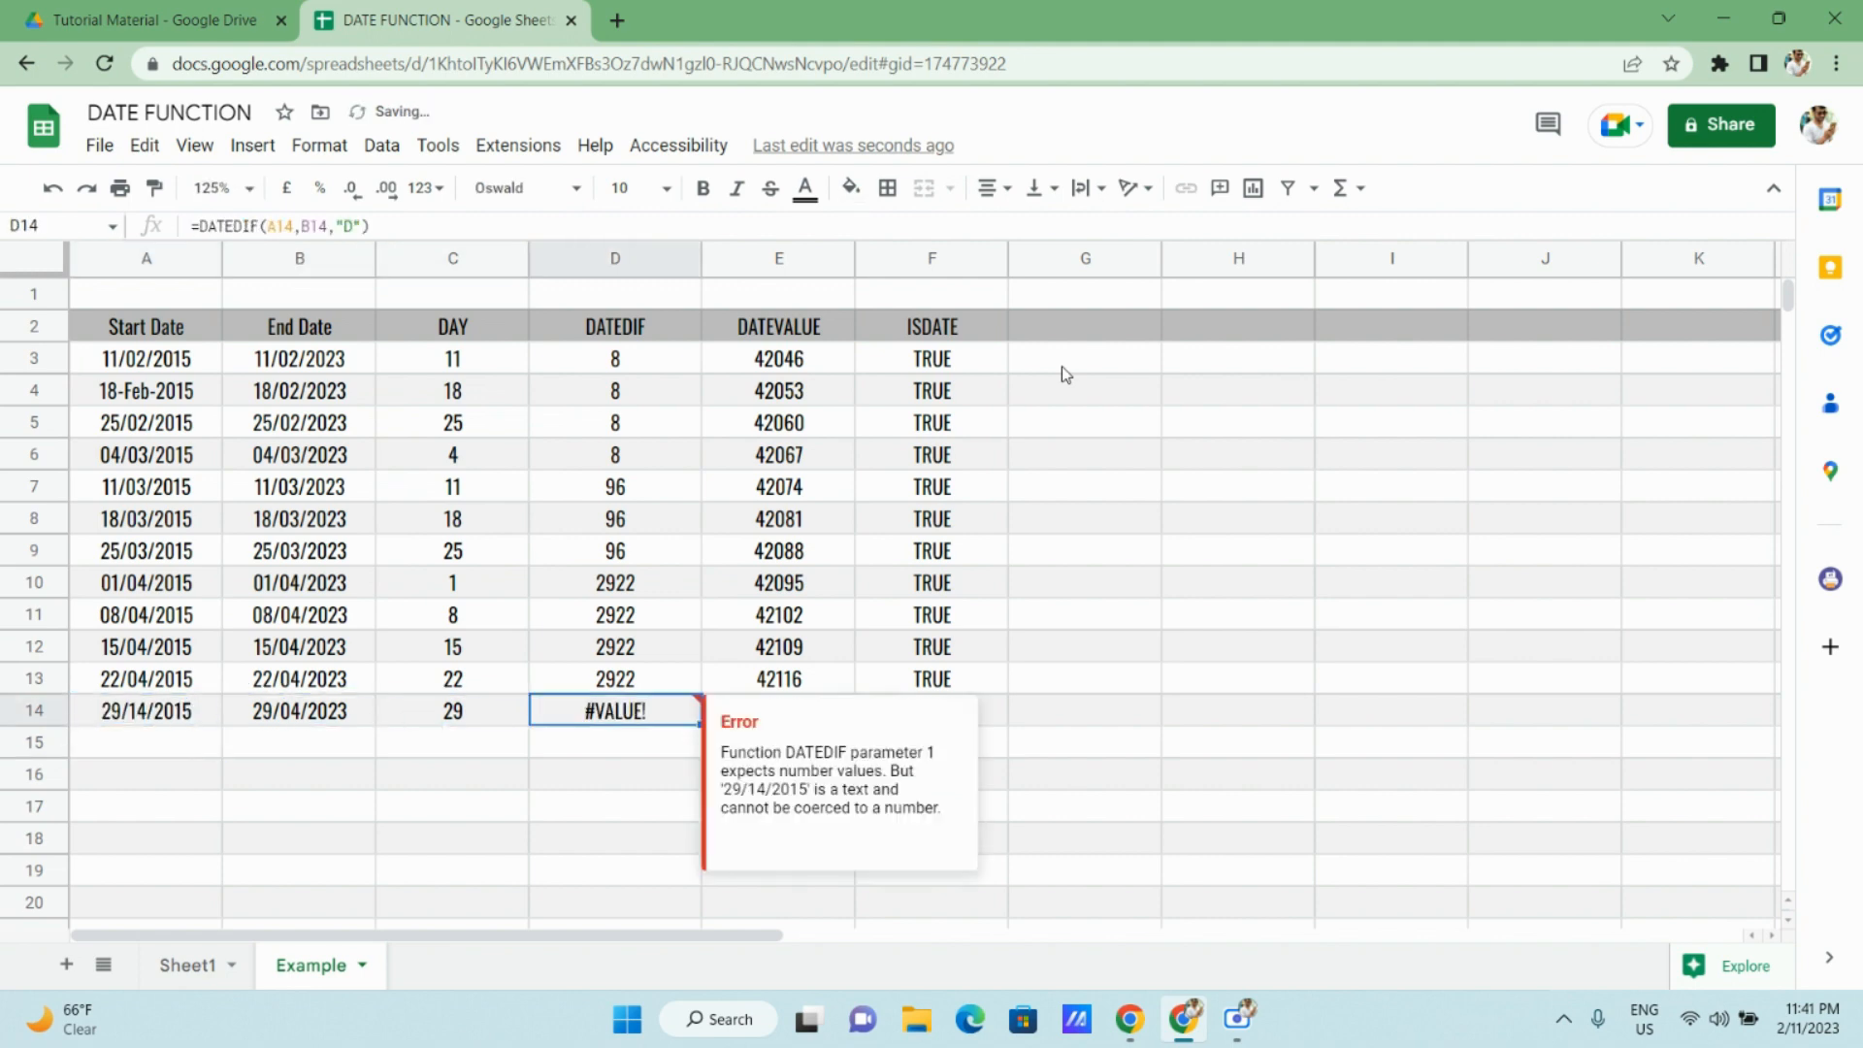
pyautogui.press('Left')
pyautogui.press('Left')
pyautogui.press('Left')
pyautogui.press('Left')
pyautogui.press('Left')
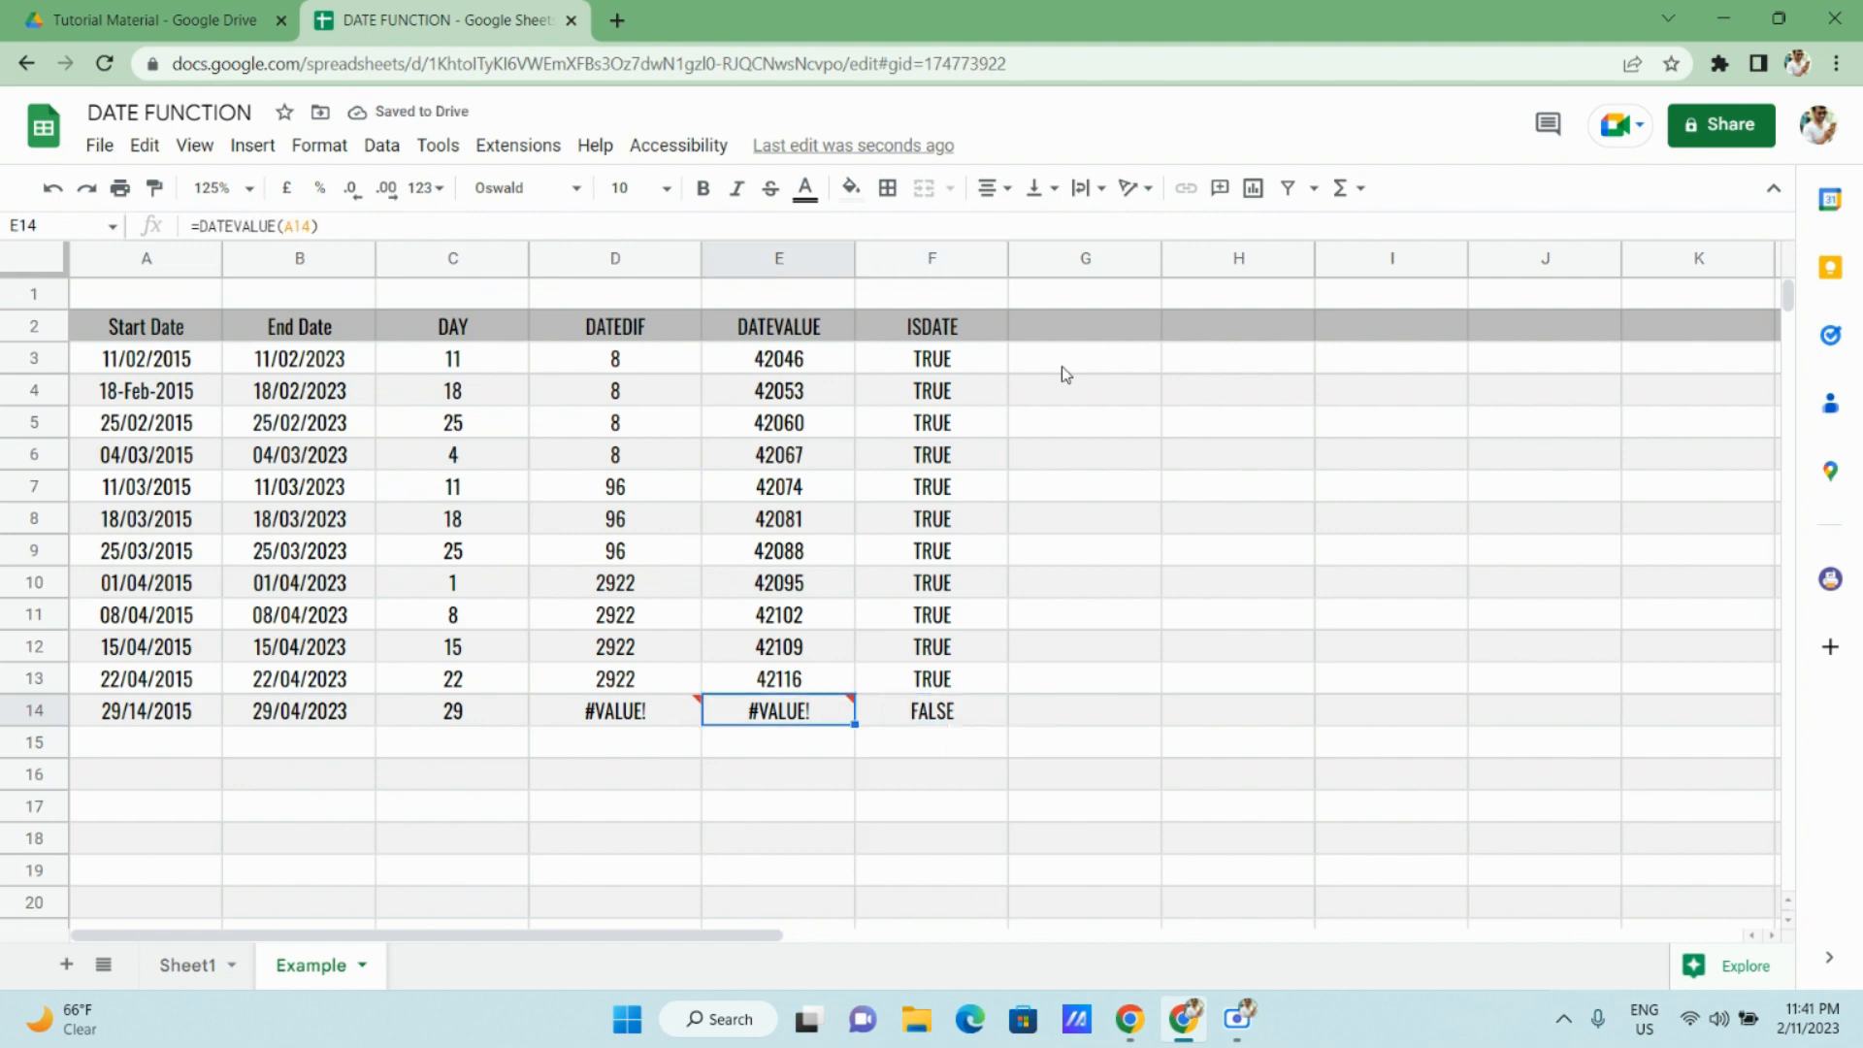
pyautogui.hotkey('ctrl', 'z')
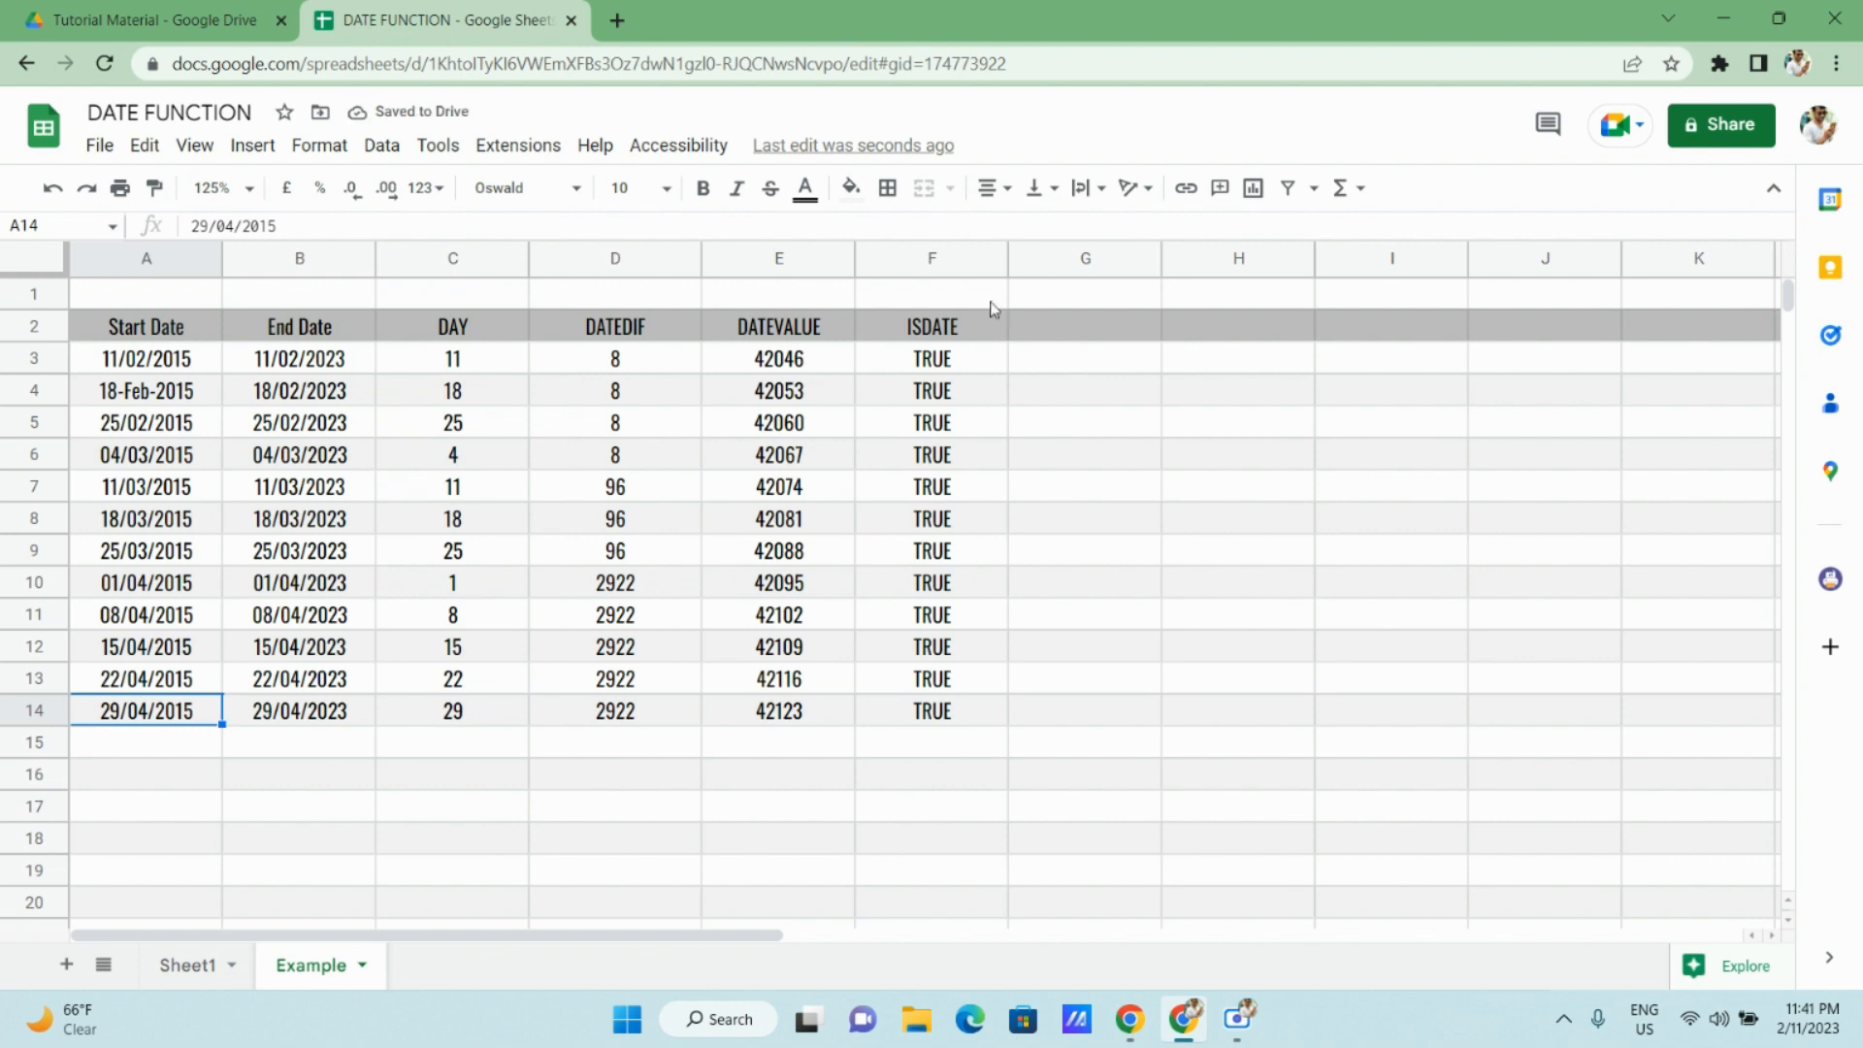
# Mark the ISDate entry in cell A8 of Sheet1 in bold.
pyautogui.click(947, 364)
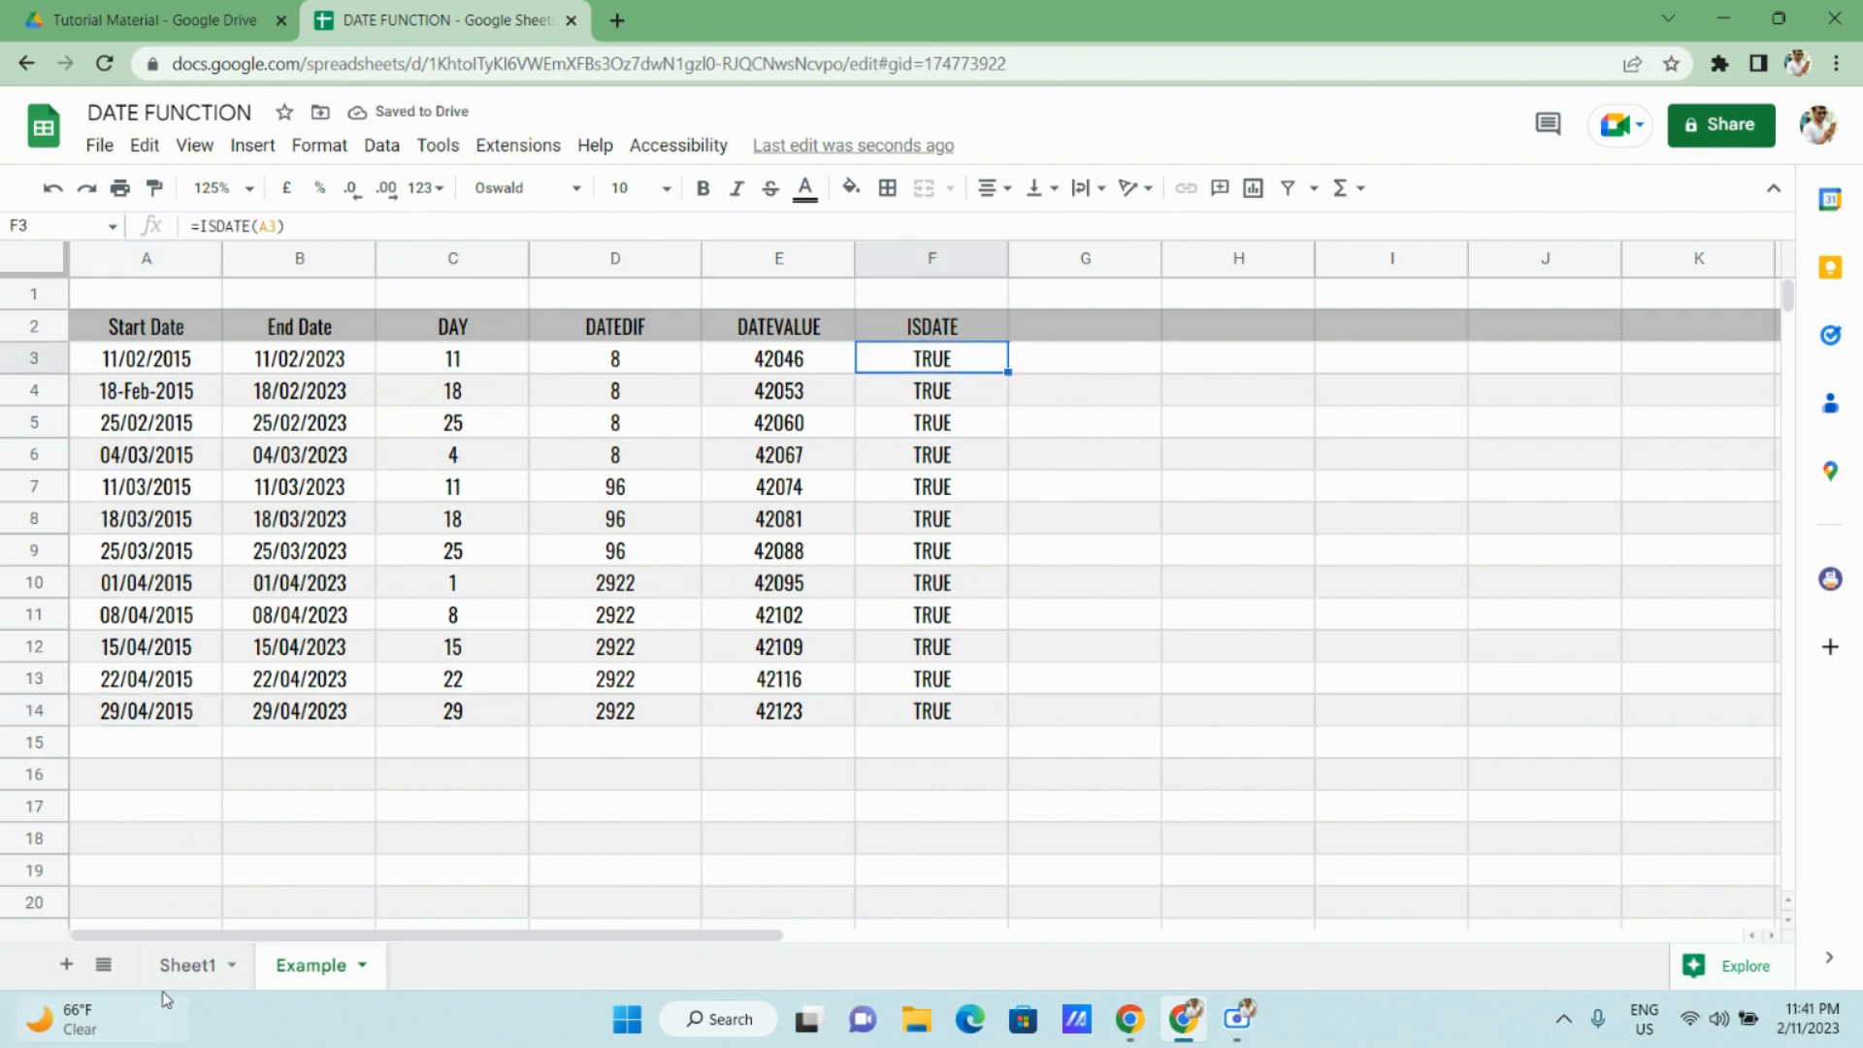
pyautogui.click(189, 967)
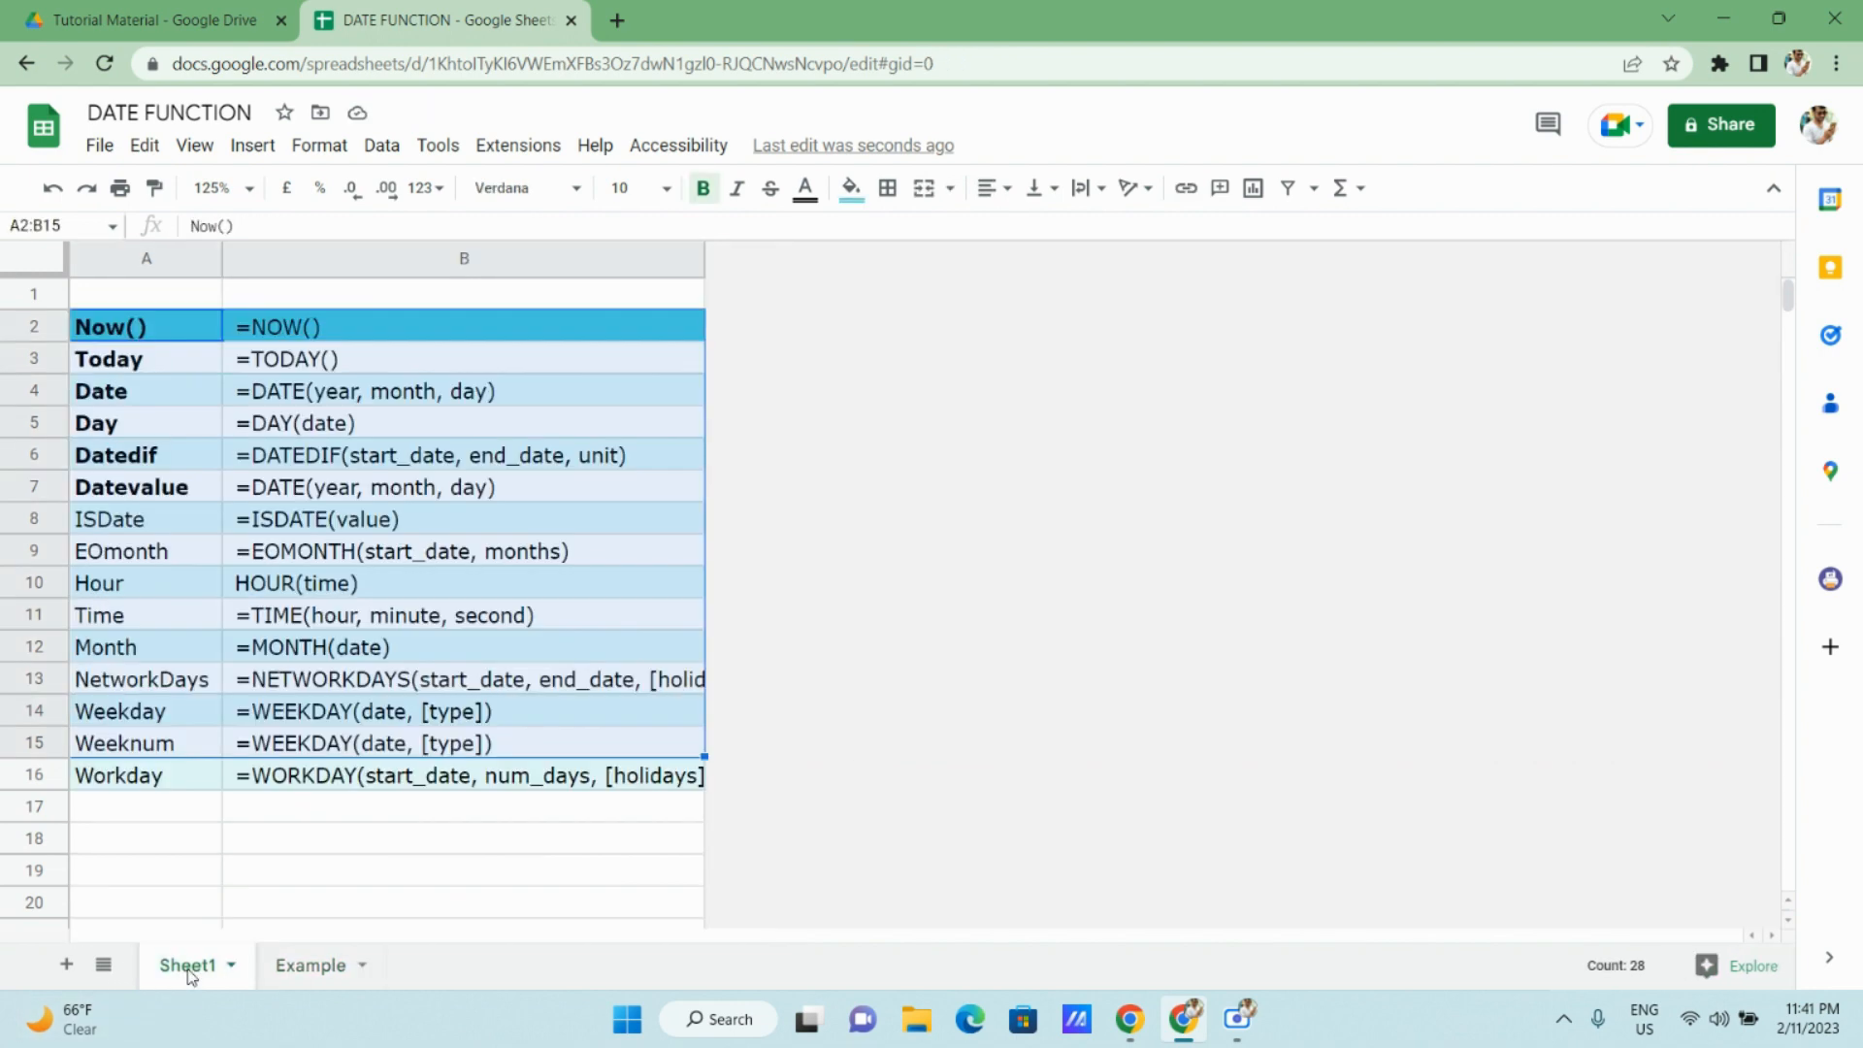
pyautogui.click(169, 538)
pyautogui.hotkey('ctrl', 'b')
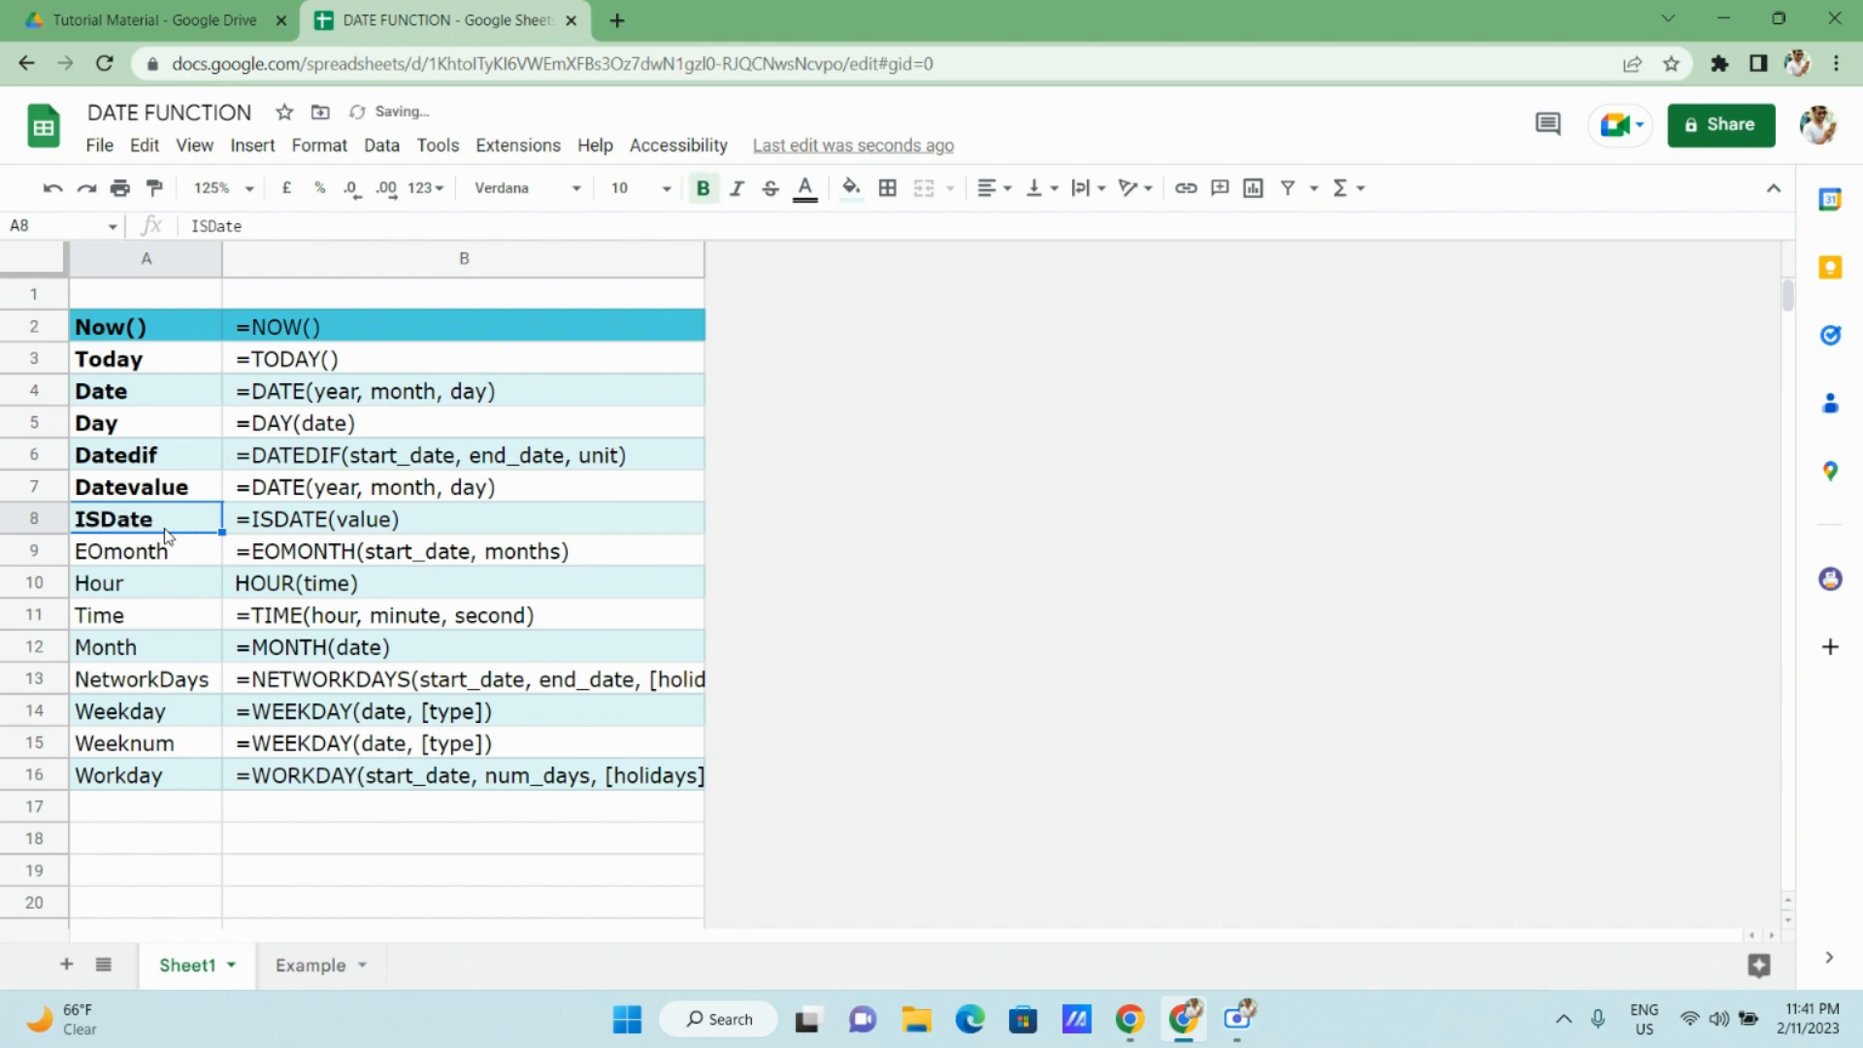
# Enter the column heading EOMONTH in cell G2 of the Example sheet.
pyautogui.click(313, 965)
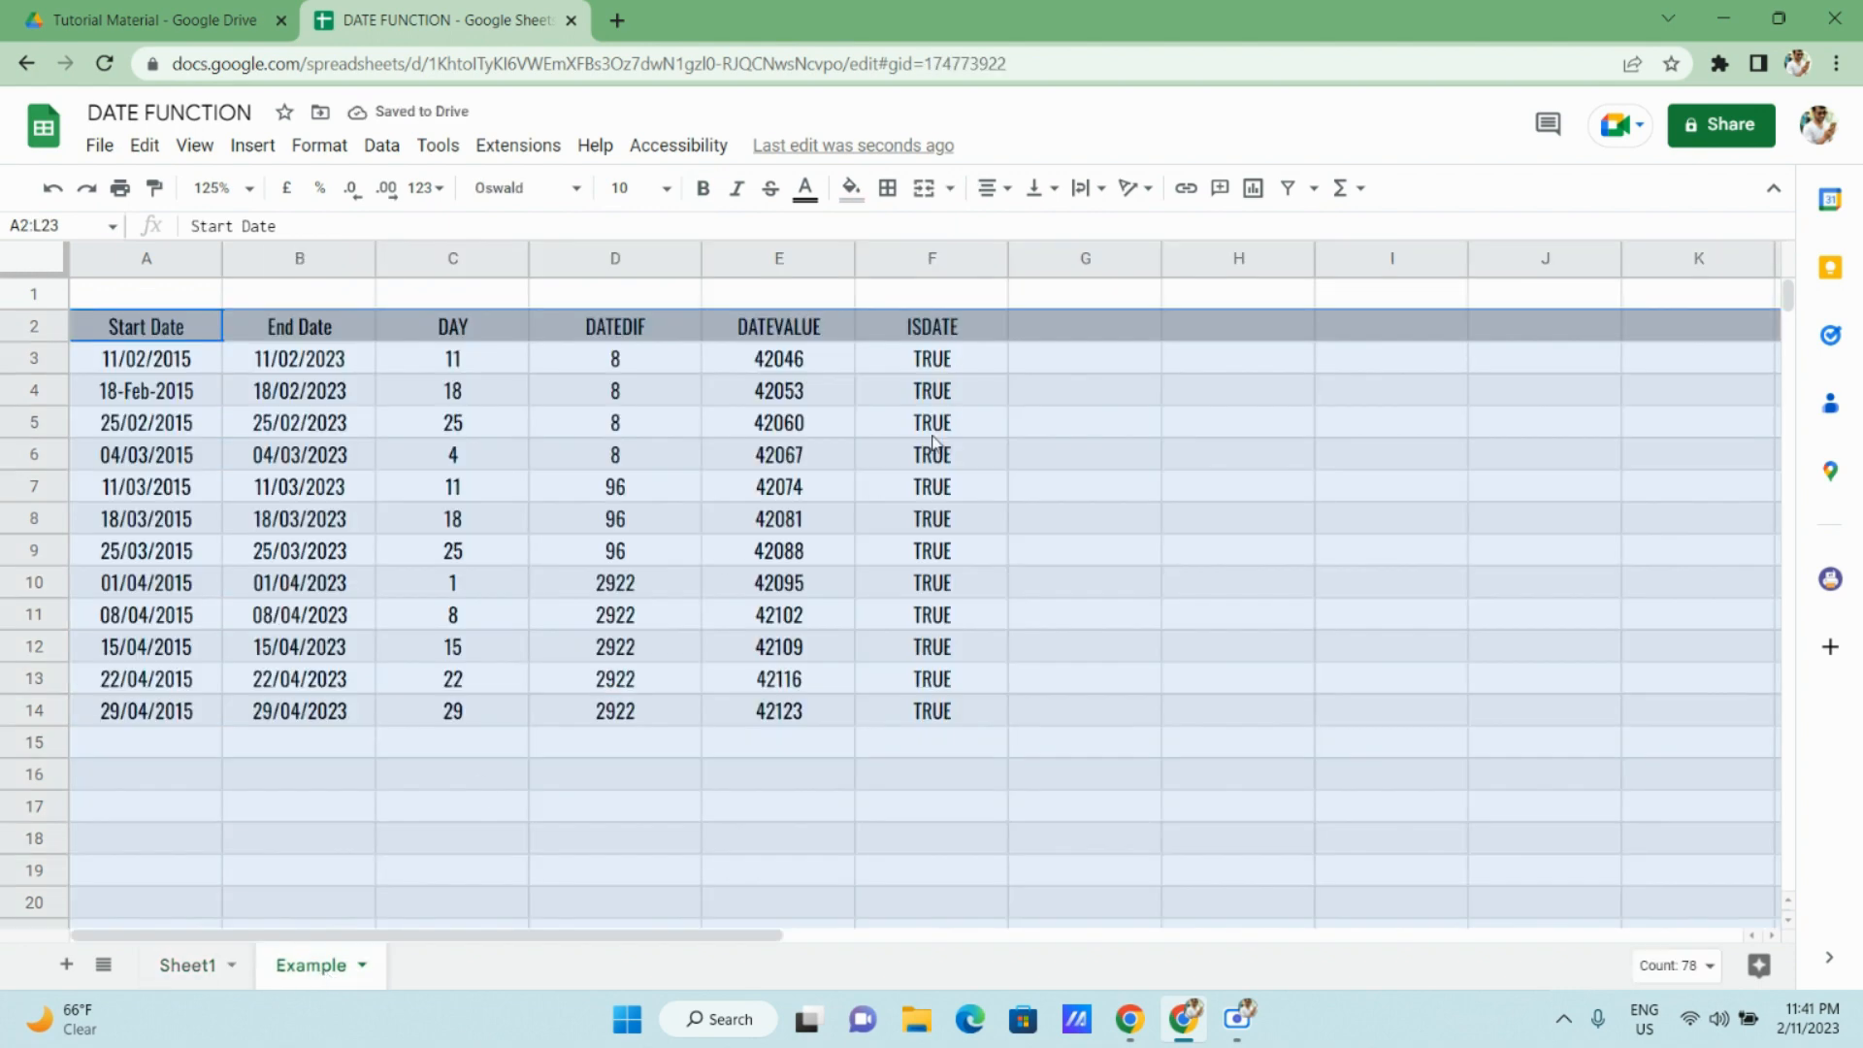
pyautogui.click(1066, 320)
pyautogui.write('EO')
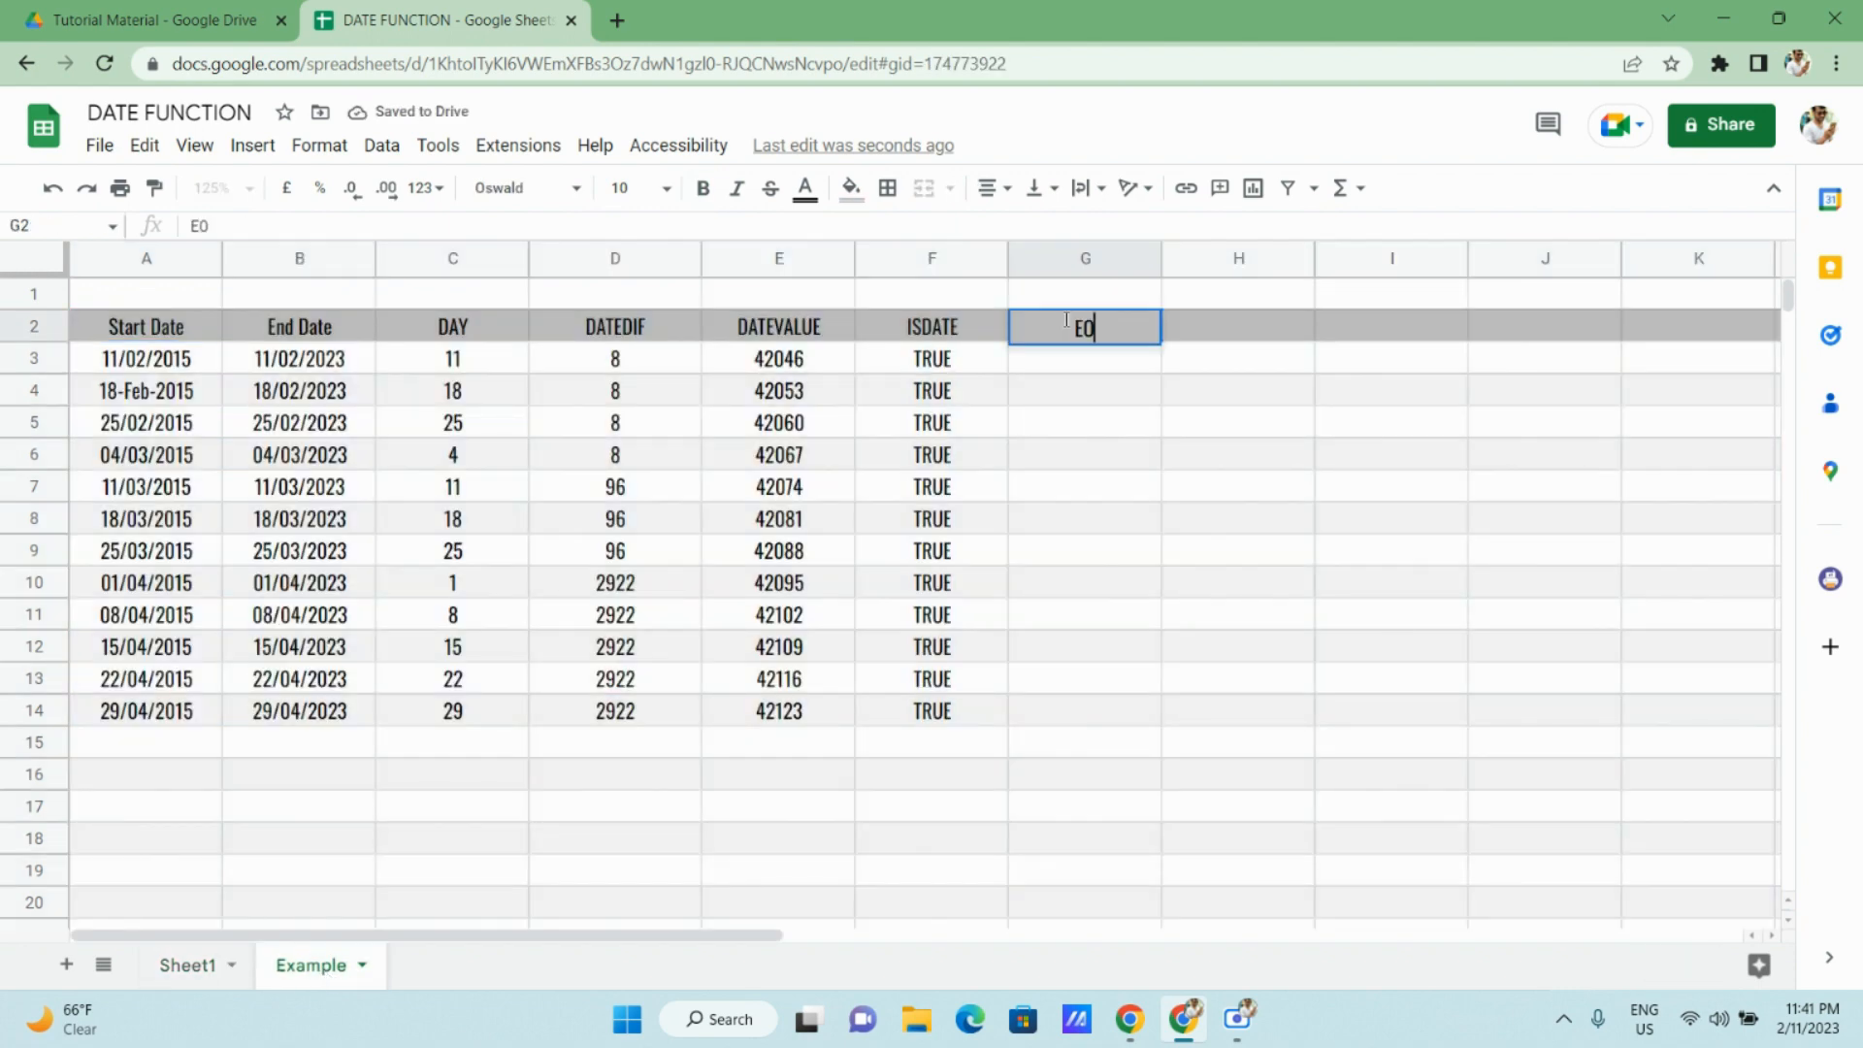
pyautogui.write('MONTH')
pyautogui.press('Return')
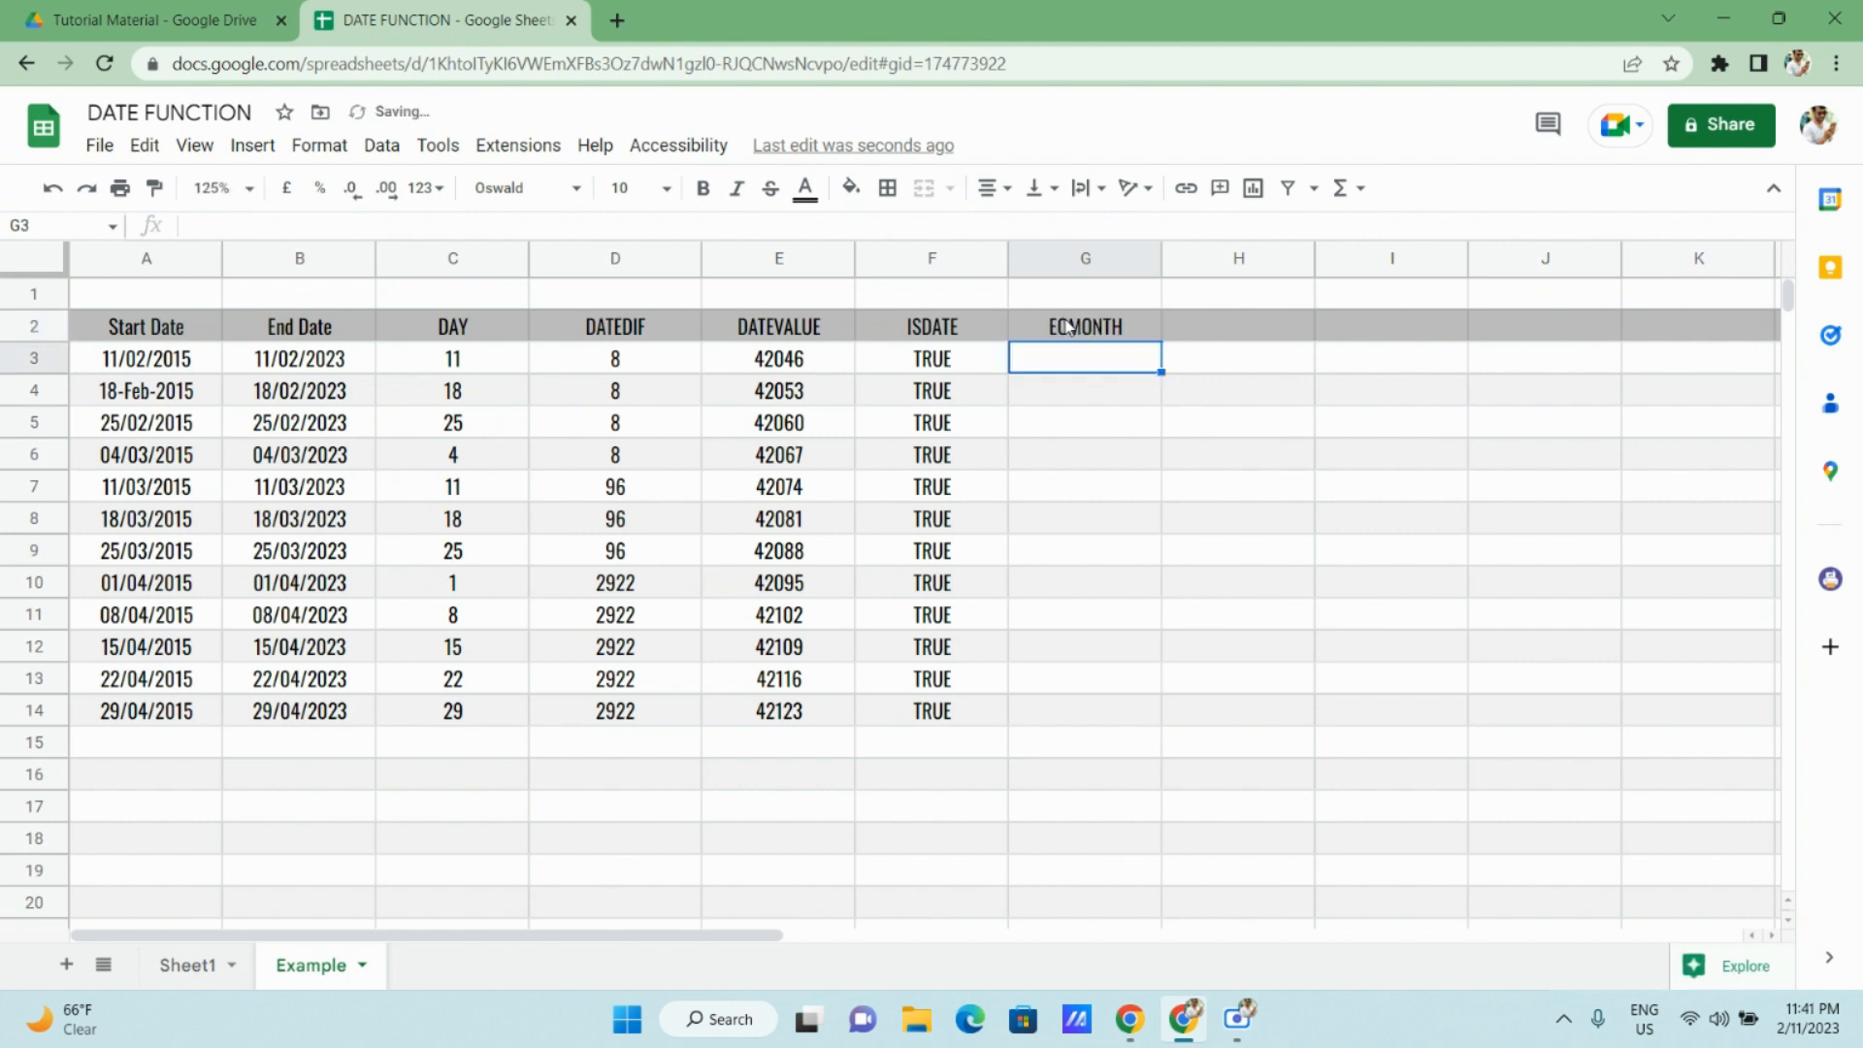
# Enter =EOMONTH(A3,0) in cell G3 and fill the formula down to row 14.
pyautogui.write('=EO')
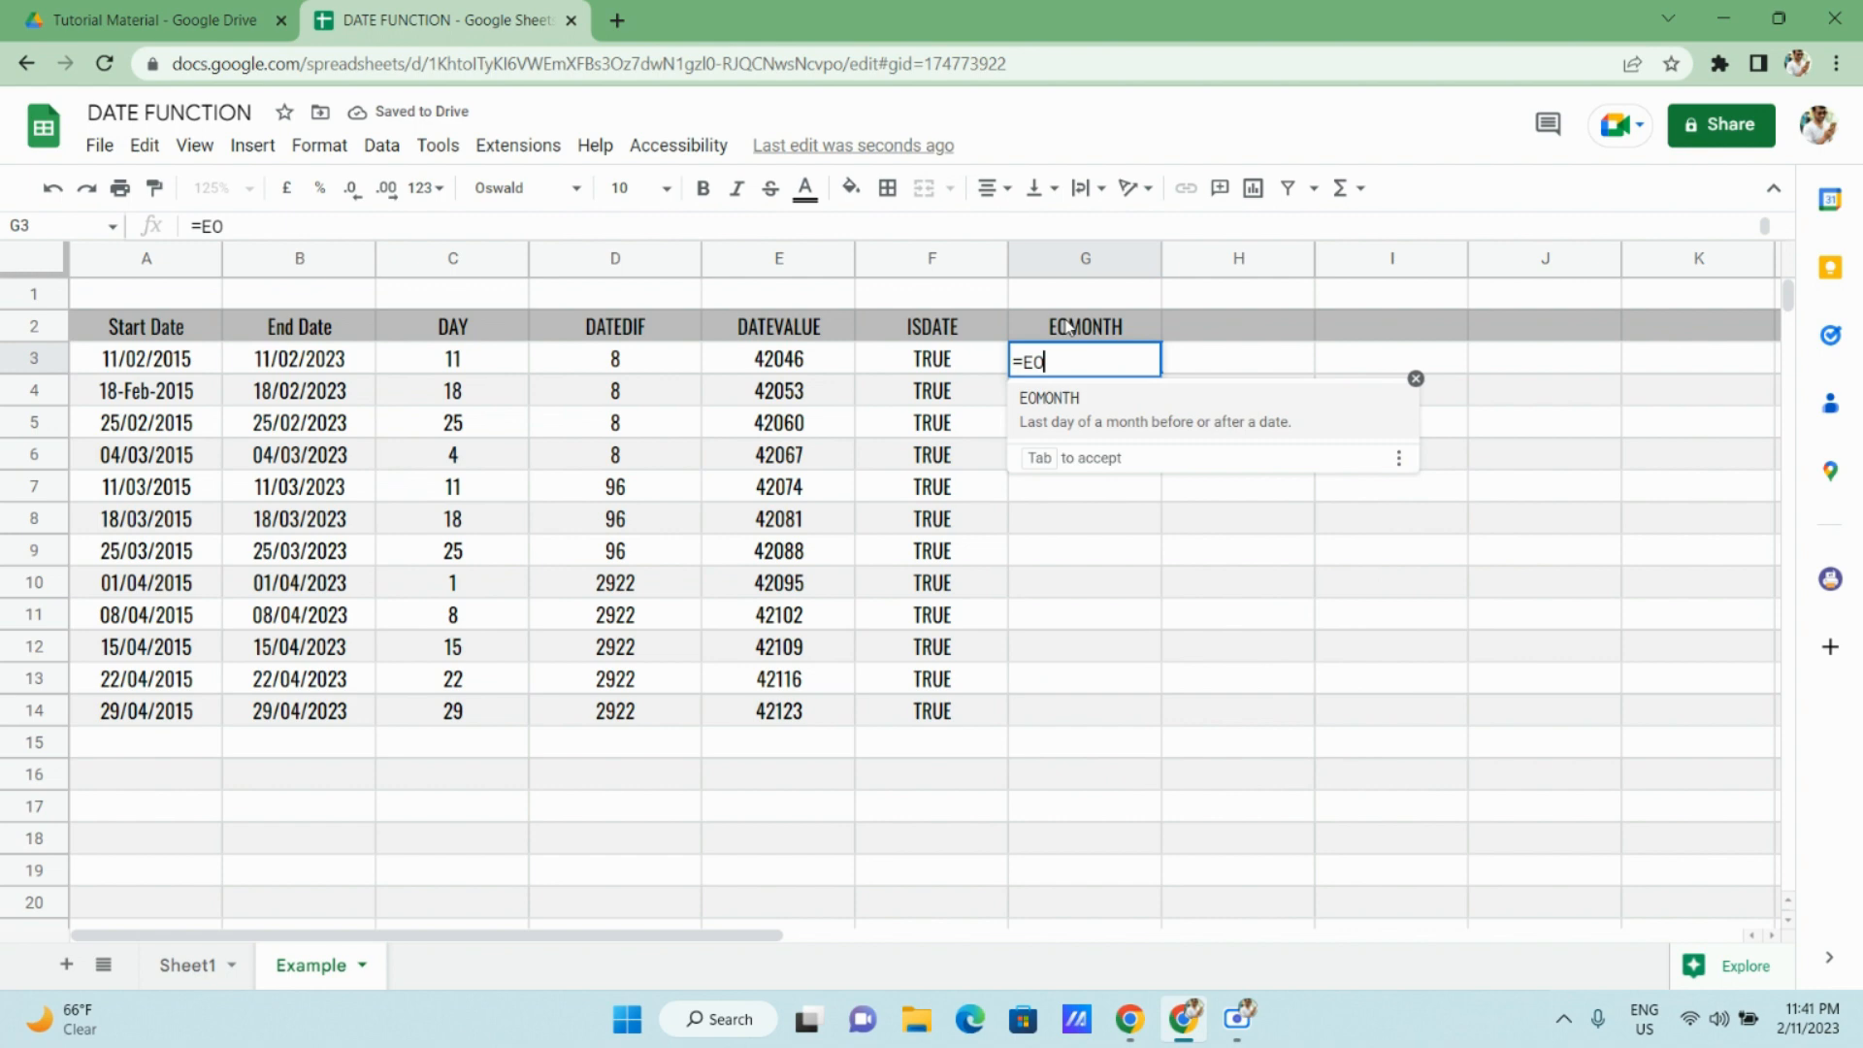
pyautogui.press('Tab')
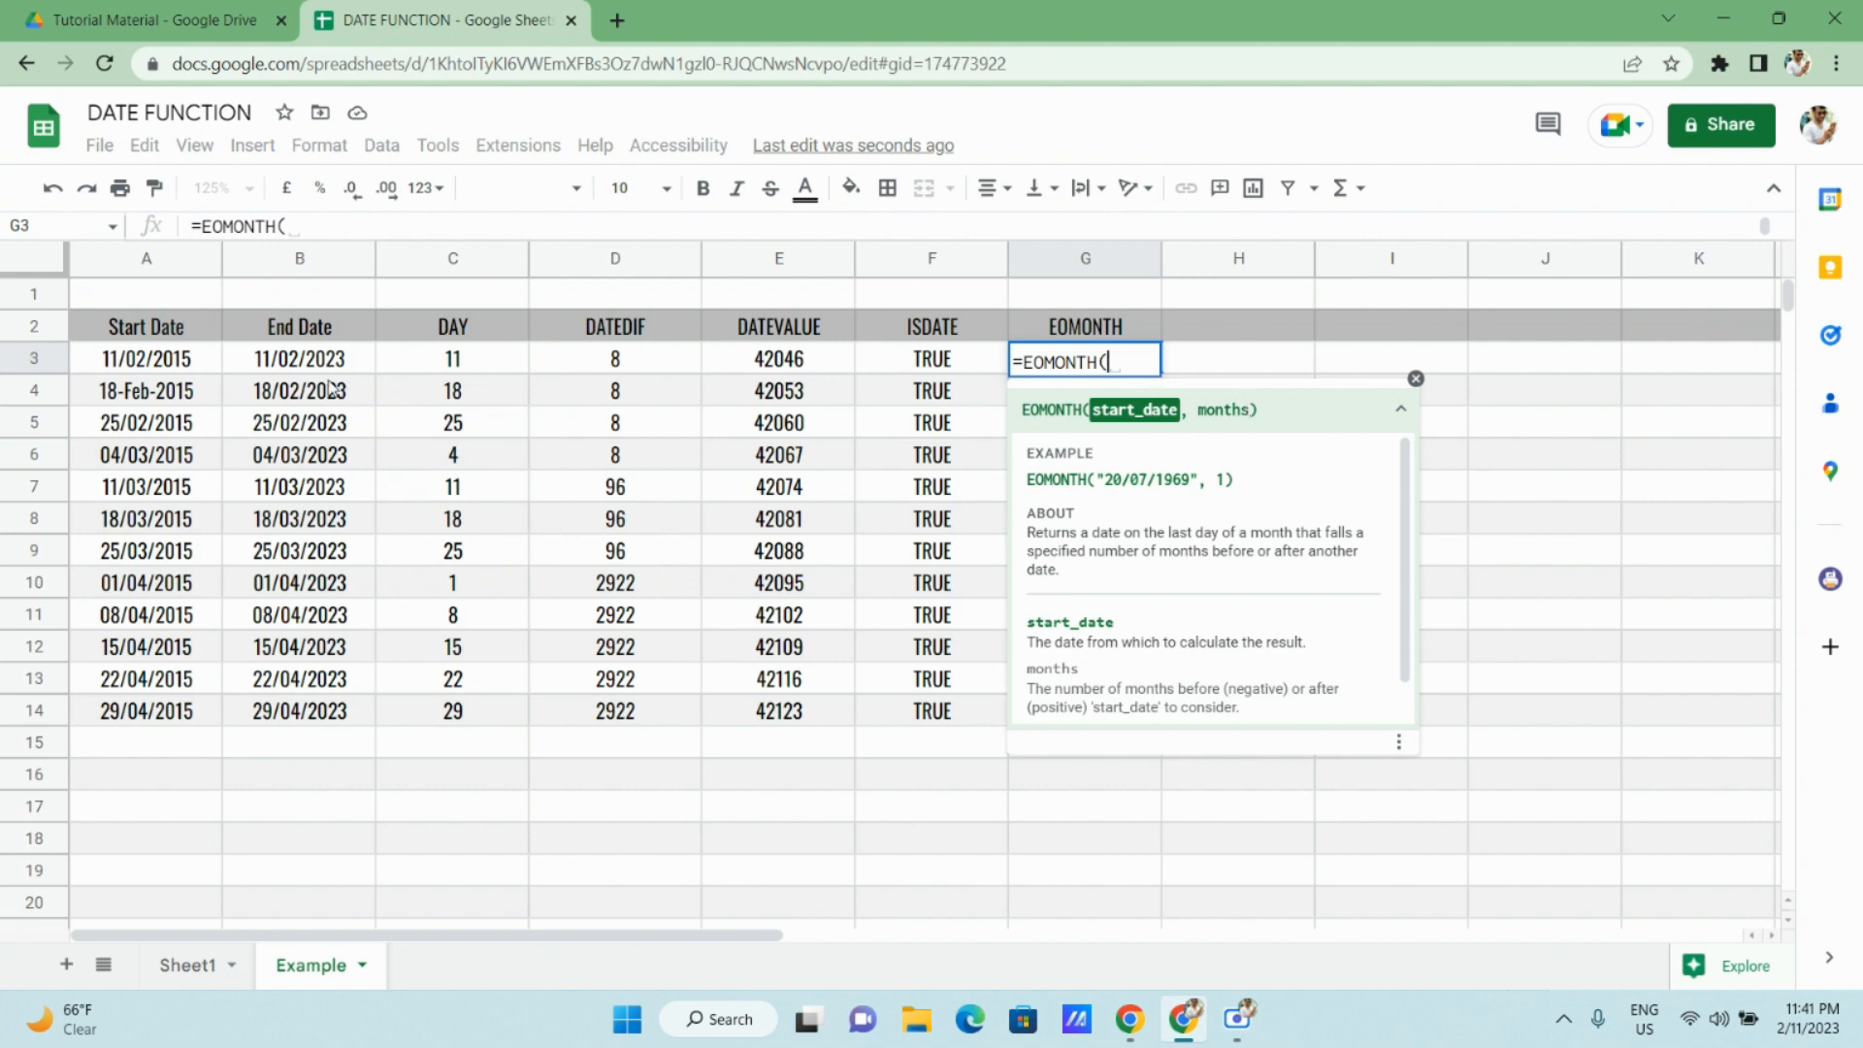
pyautogui.click(170, 364)
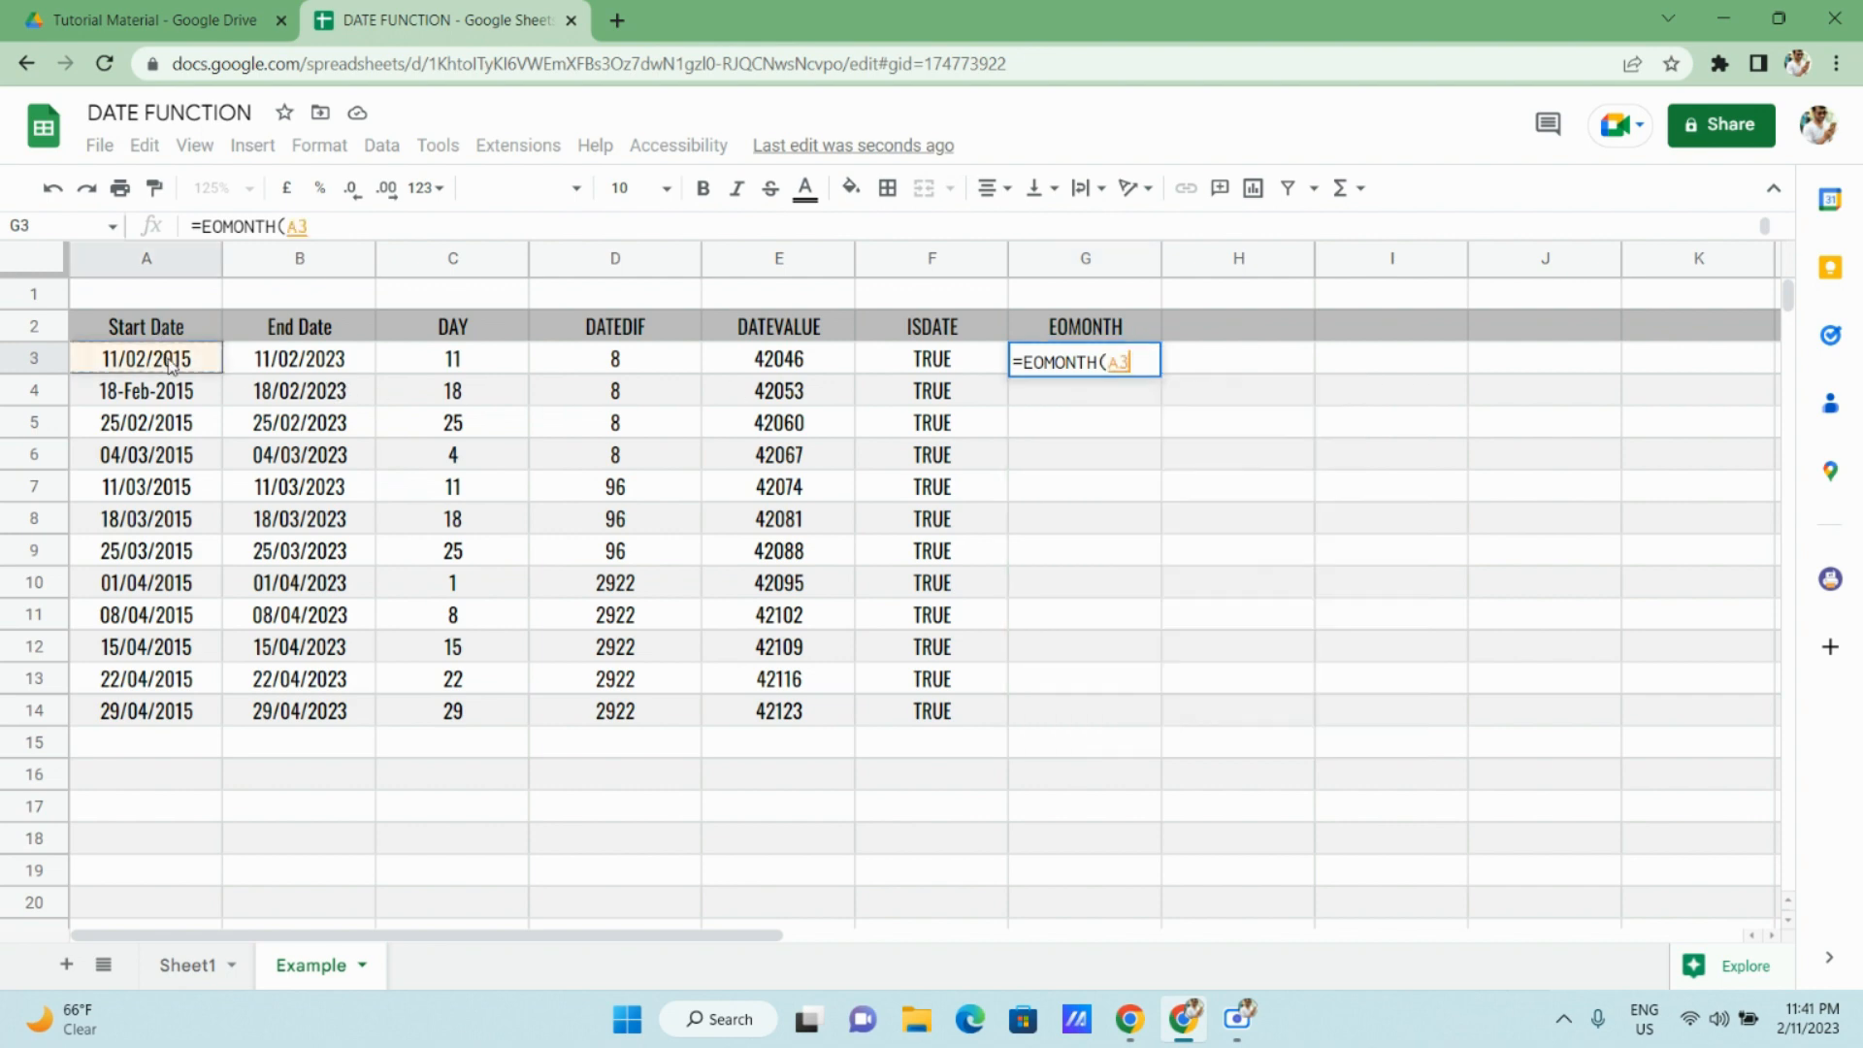
pyautogui.write(',')
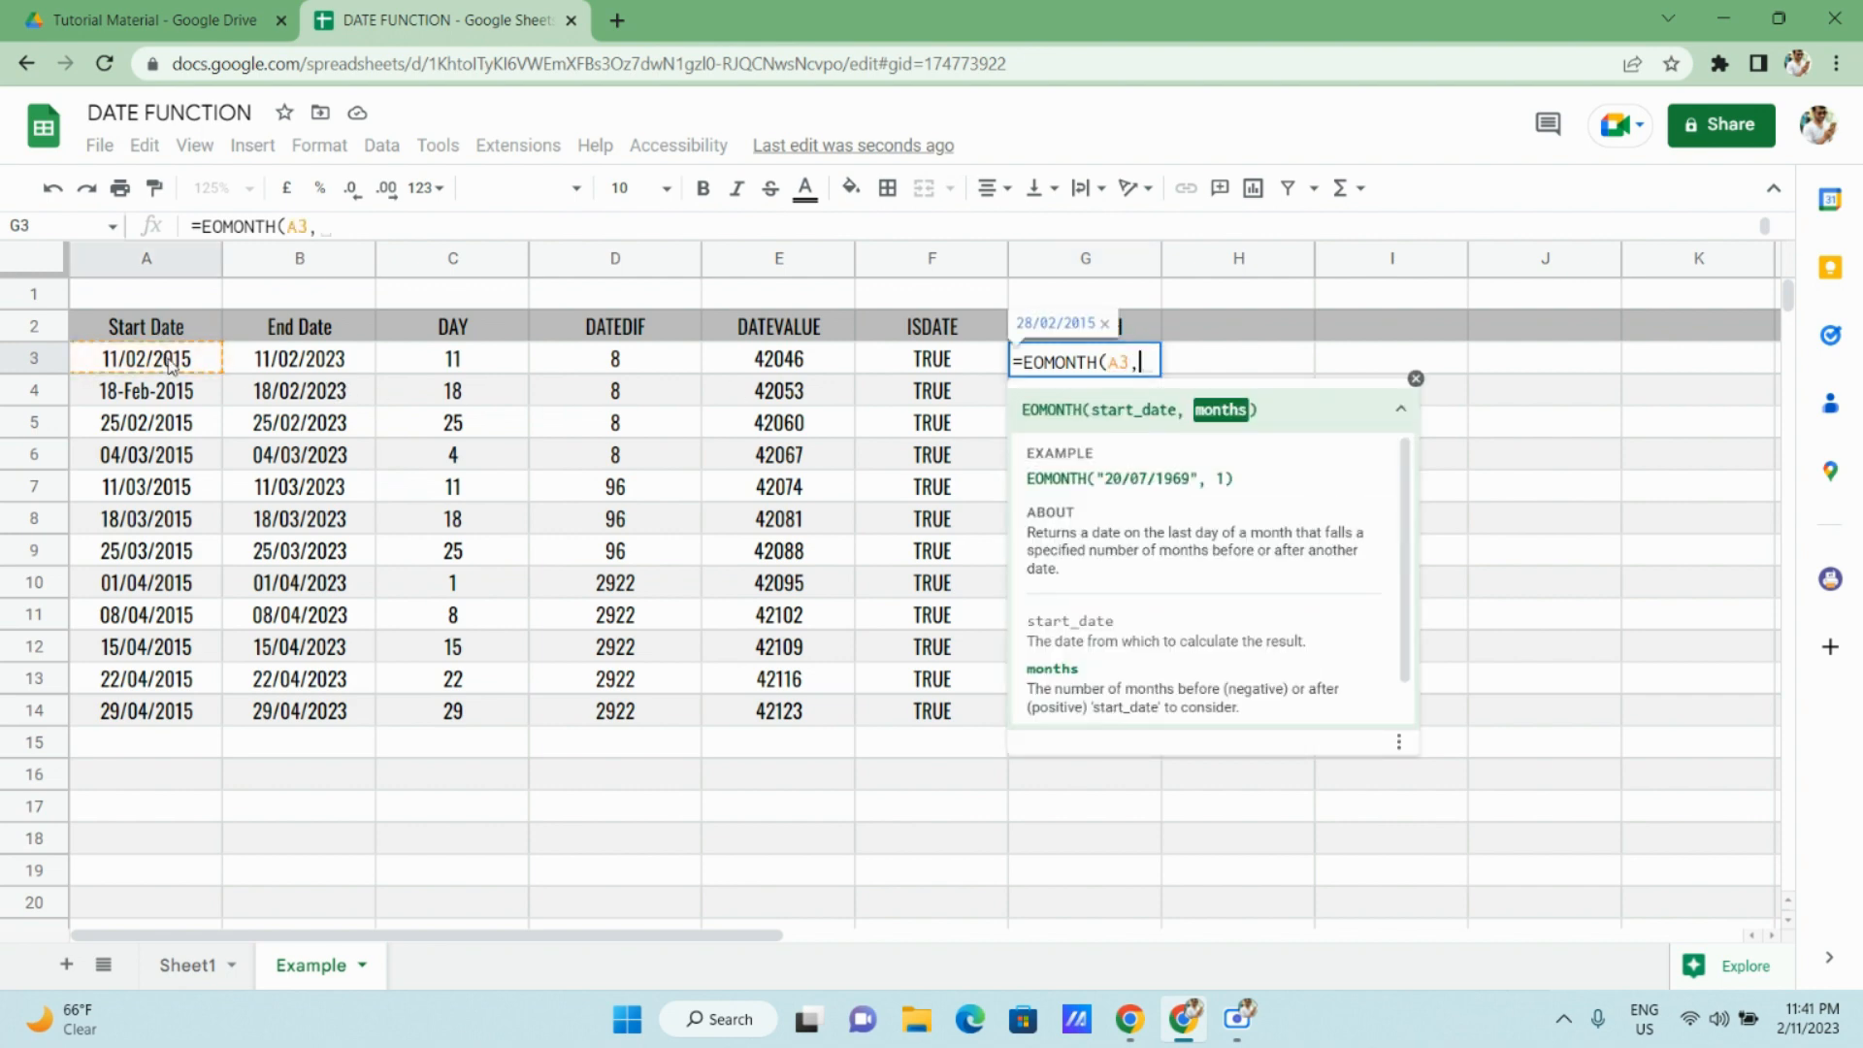
pyautogui.write('0')
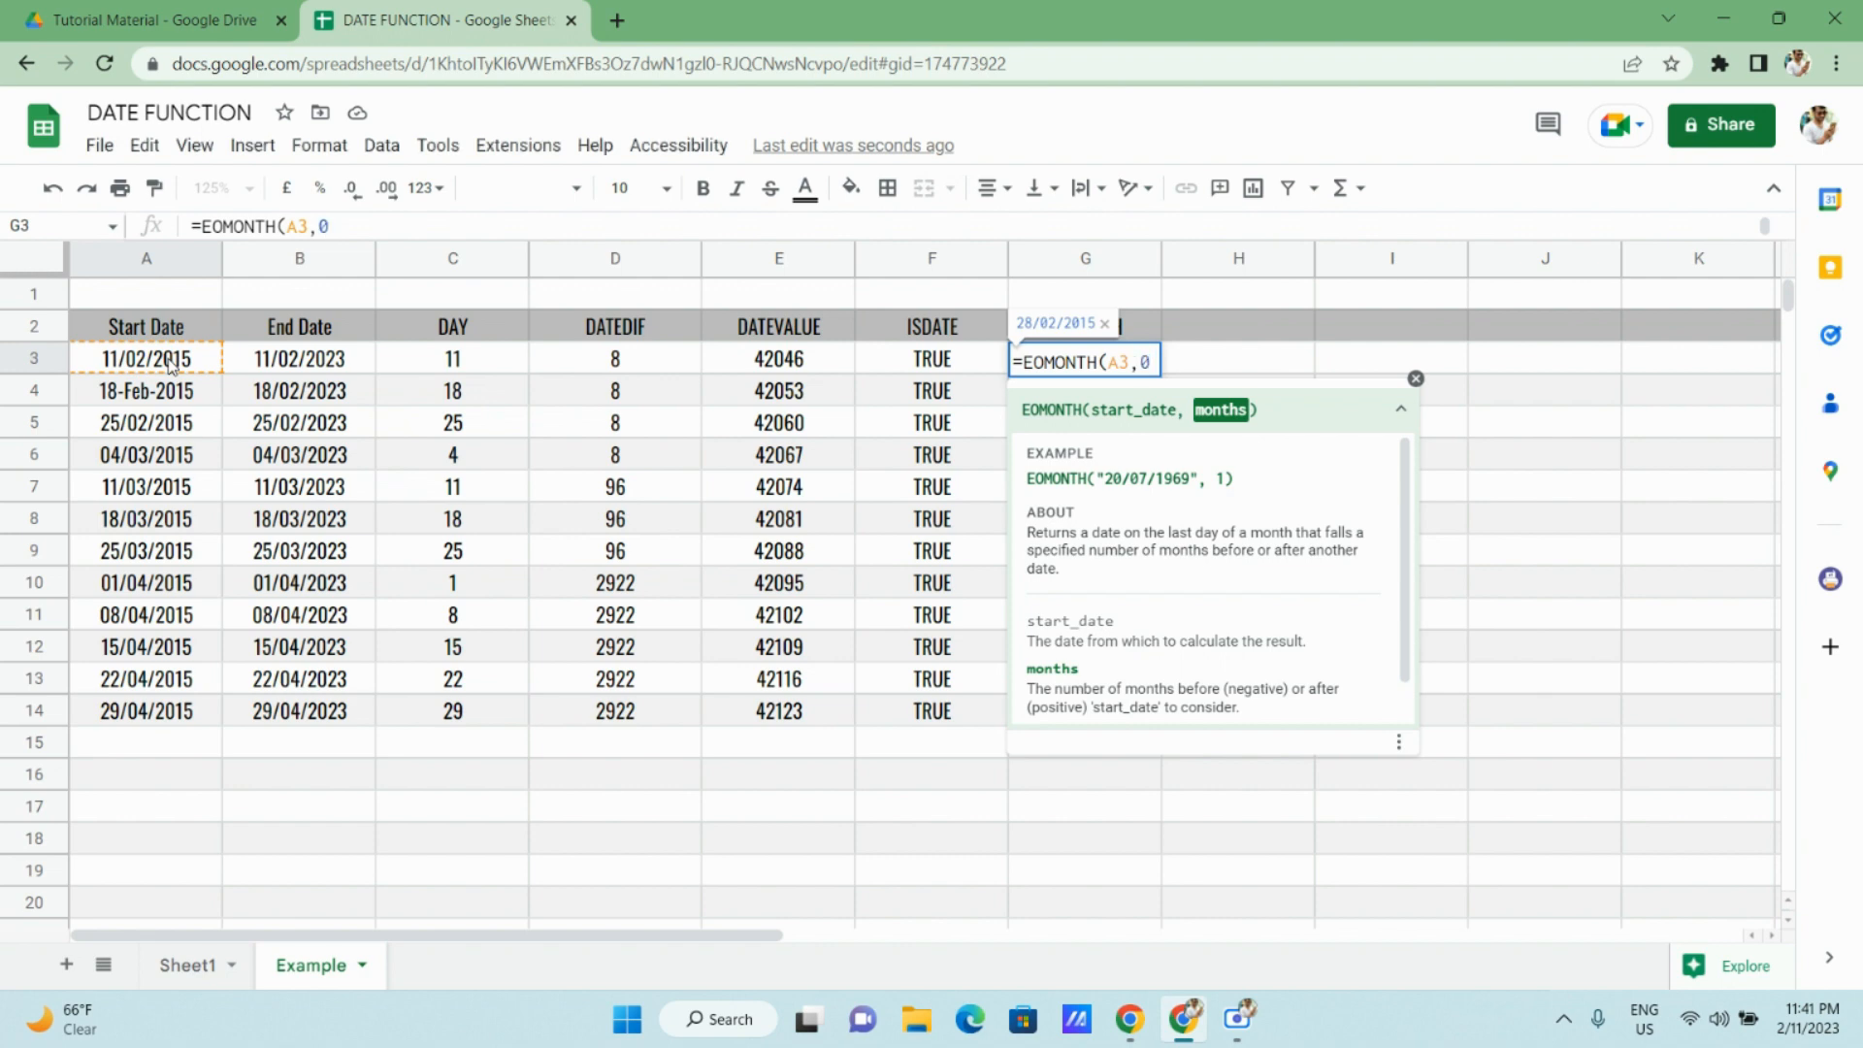
pyautogui.write(')')
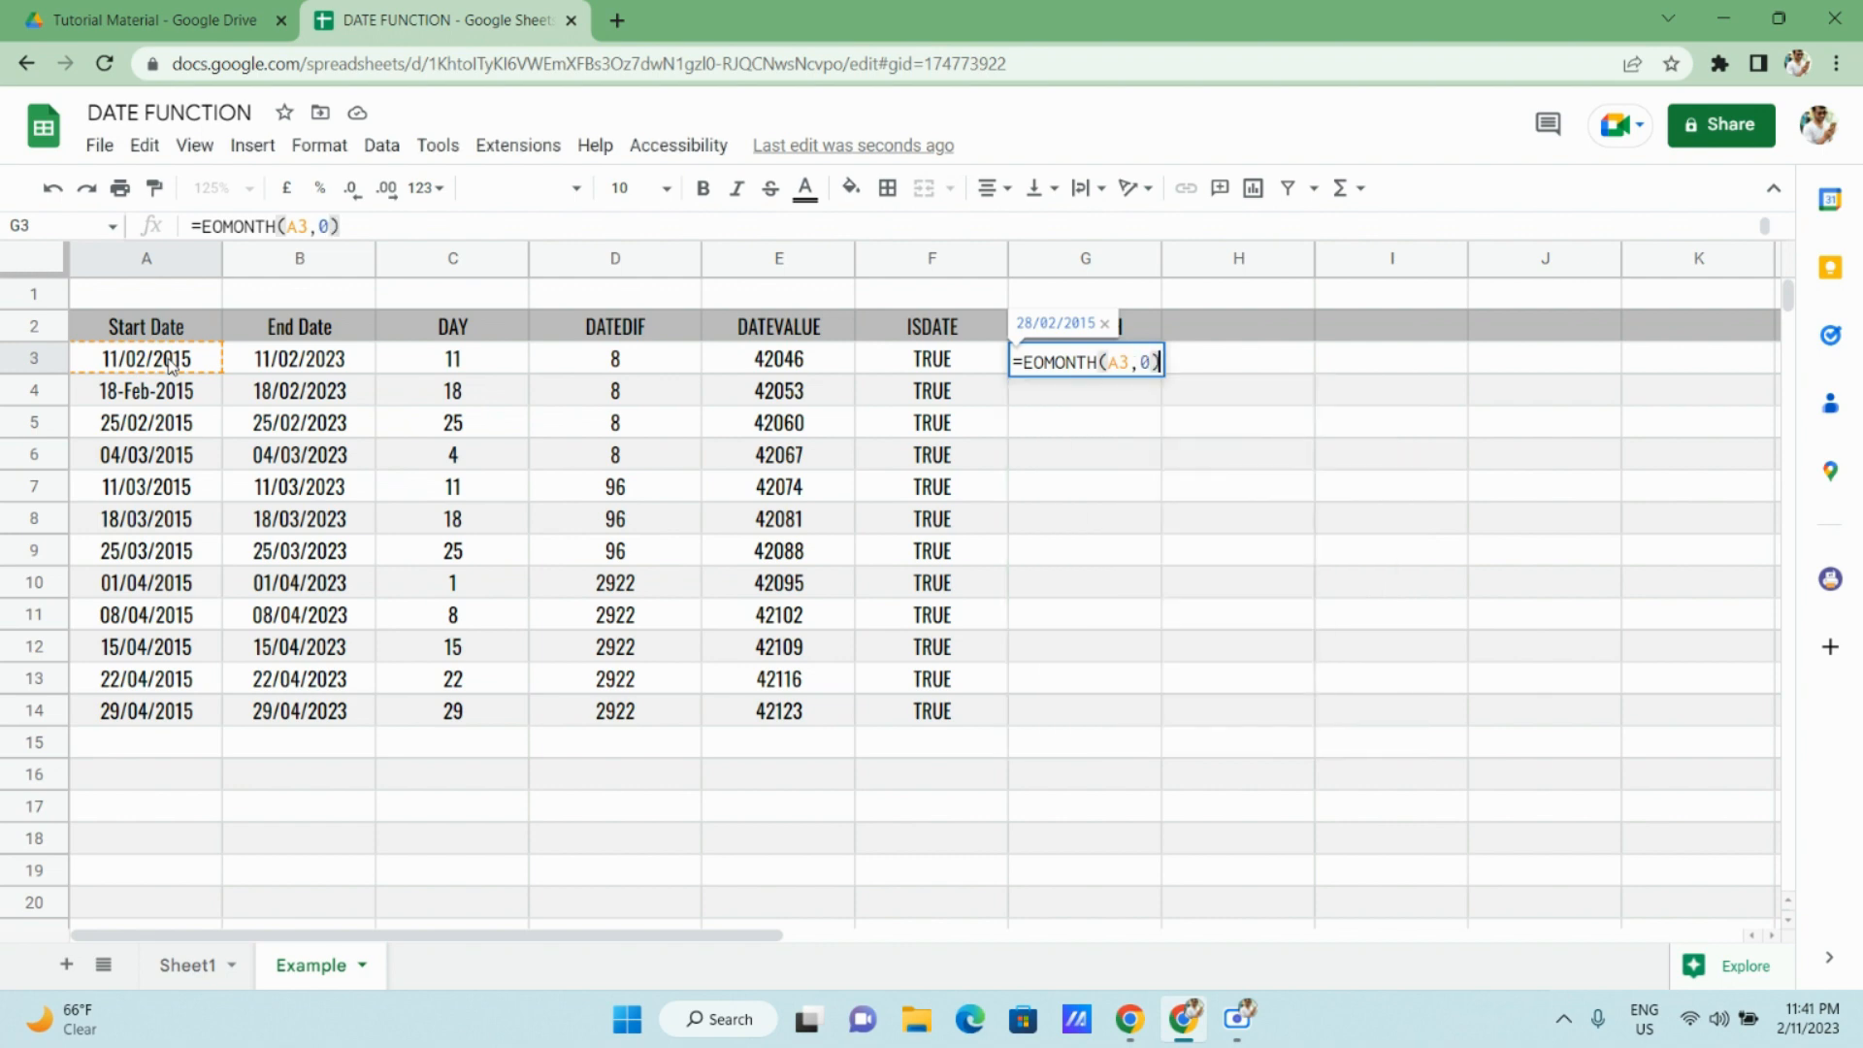
pyautogui.press('Return')
pyautogui.press('Up')
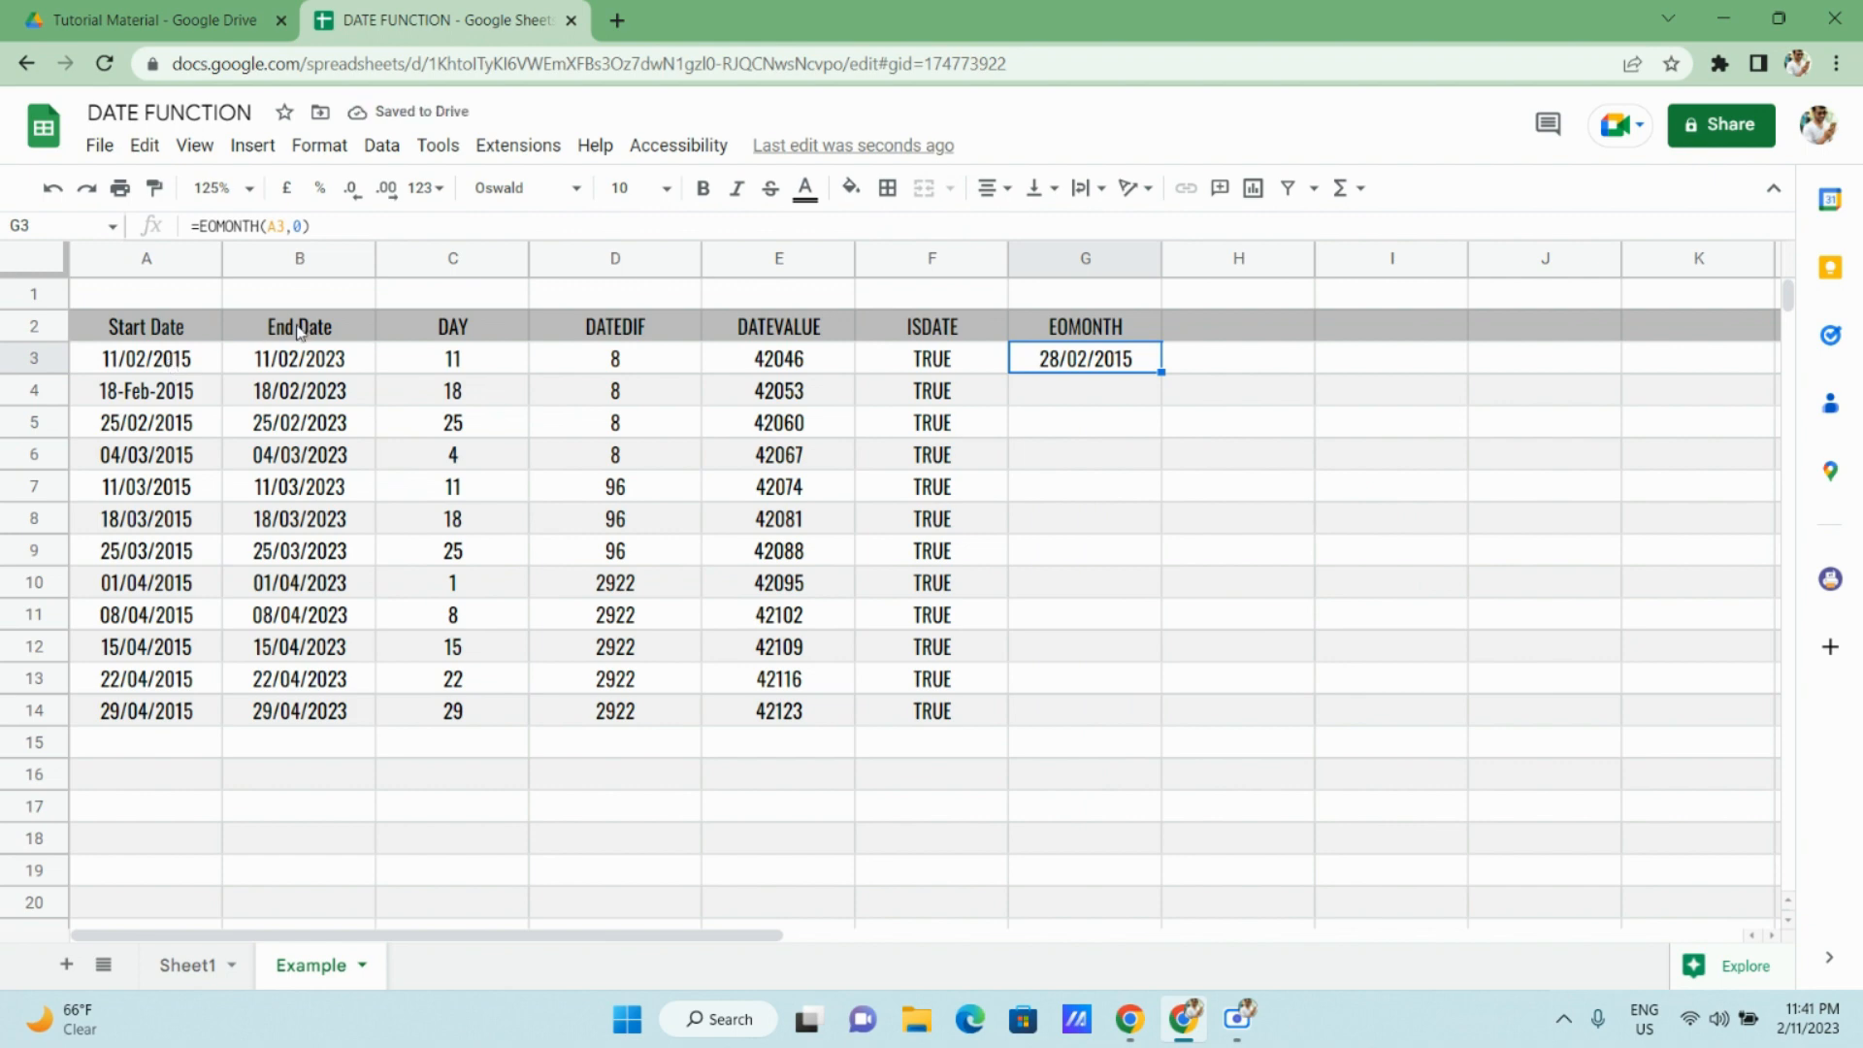
pyautogui.doubleClick(1160, 368)
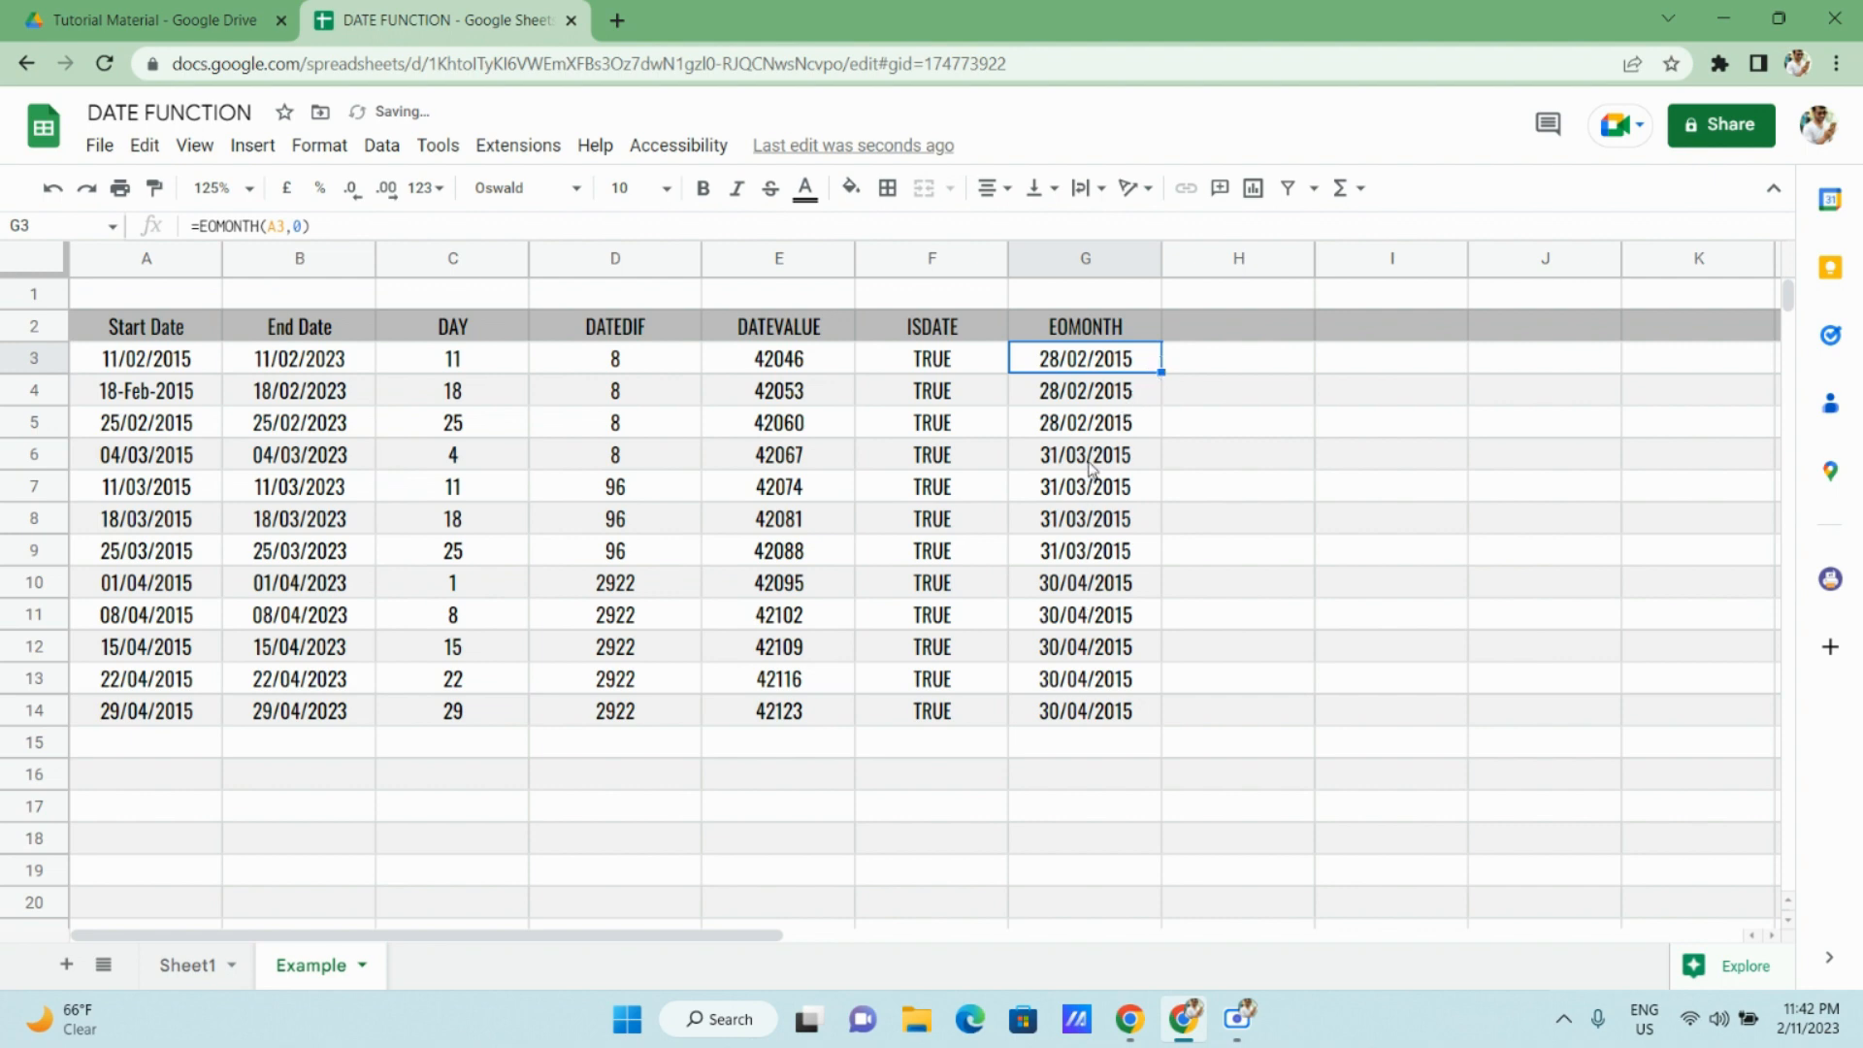
# Change the months argument in G5 to 1, giving =EOMONTH(A5,1), and fill it down to G9.
pyautogui.click(1085, 429)
pyautogui.doubleClick(1085, 432)
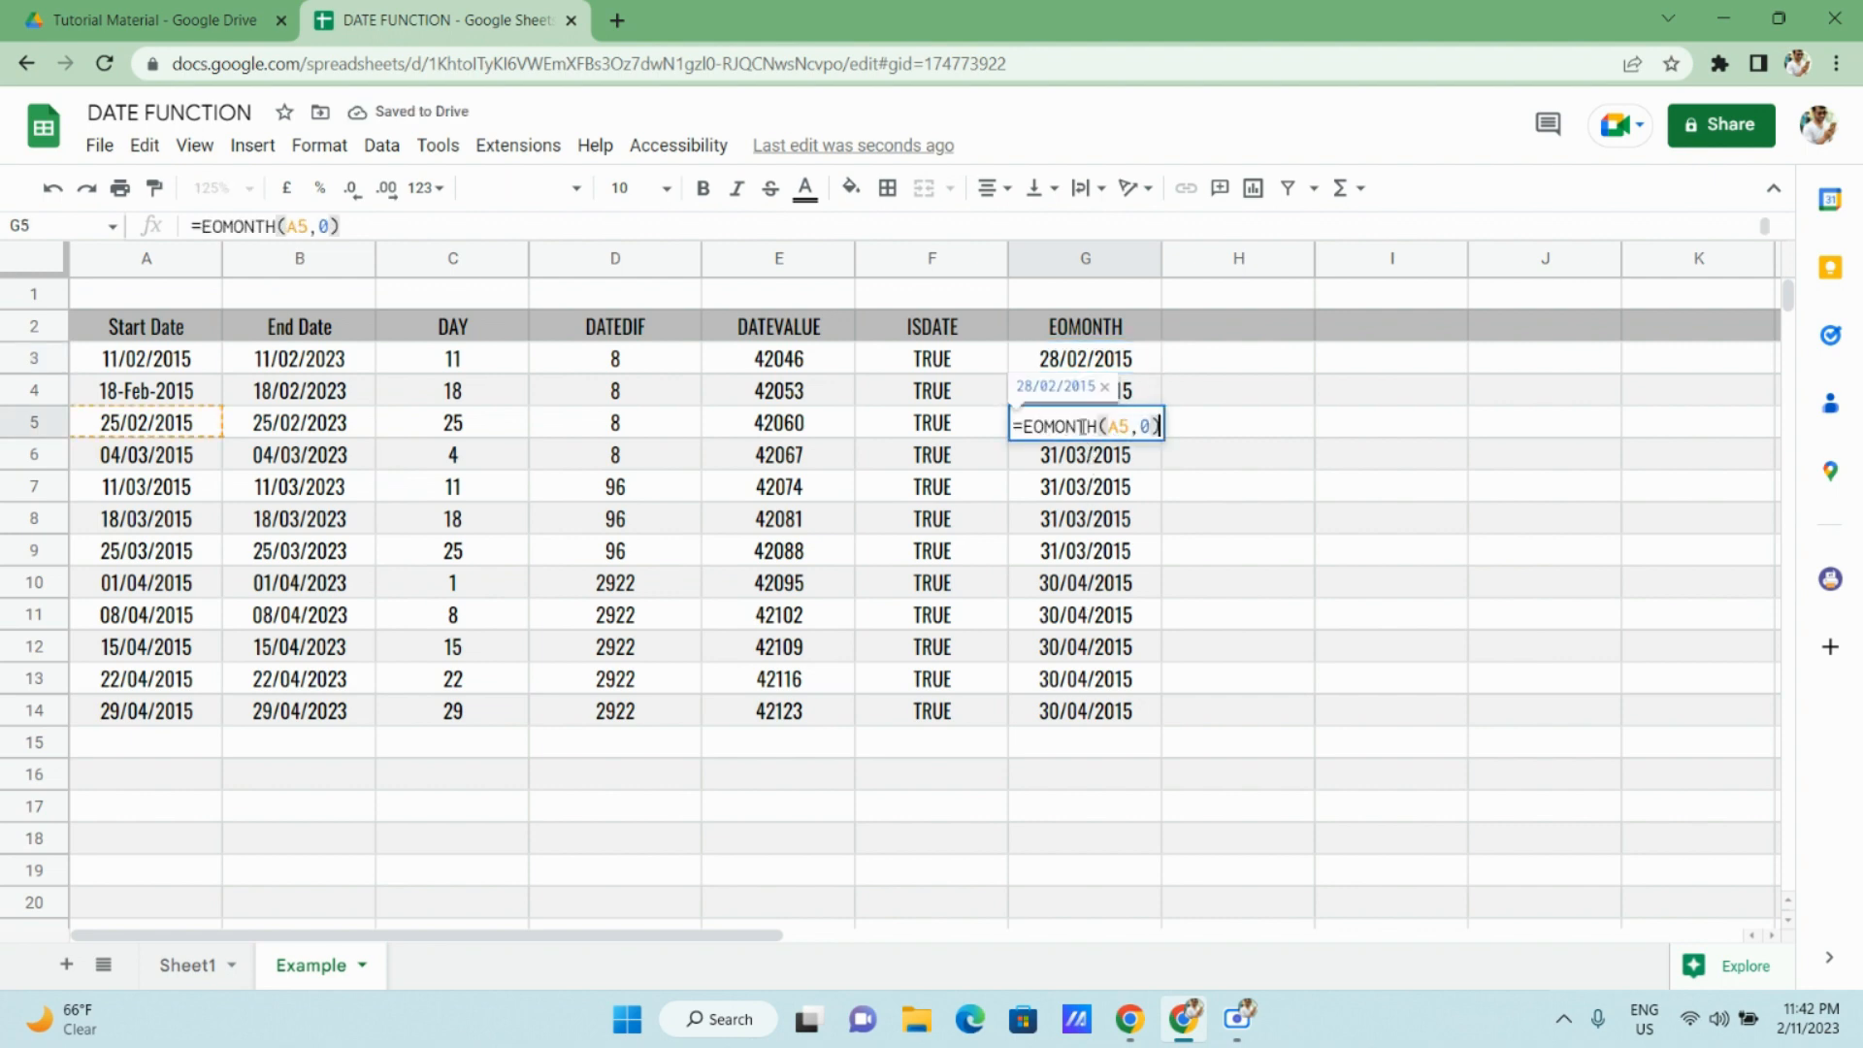
pyautogui.press('BackSpace')
pyautogui.write('1')
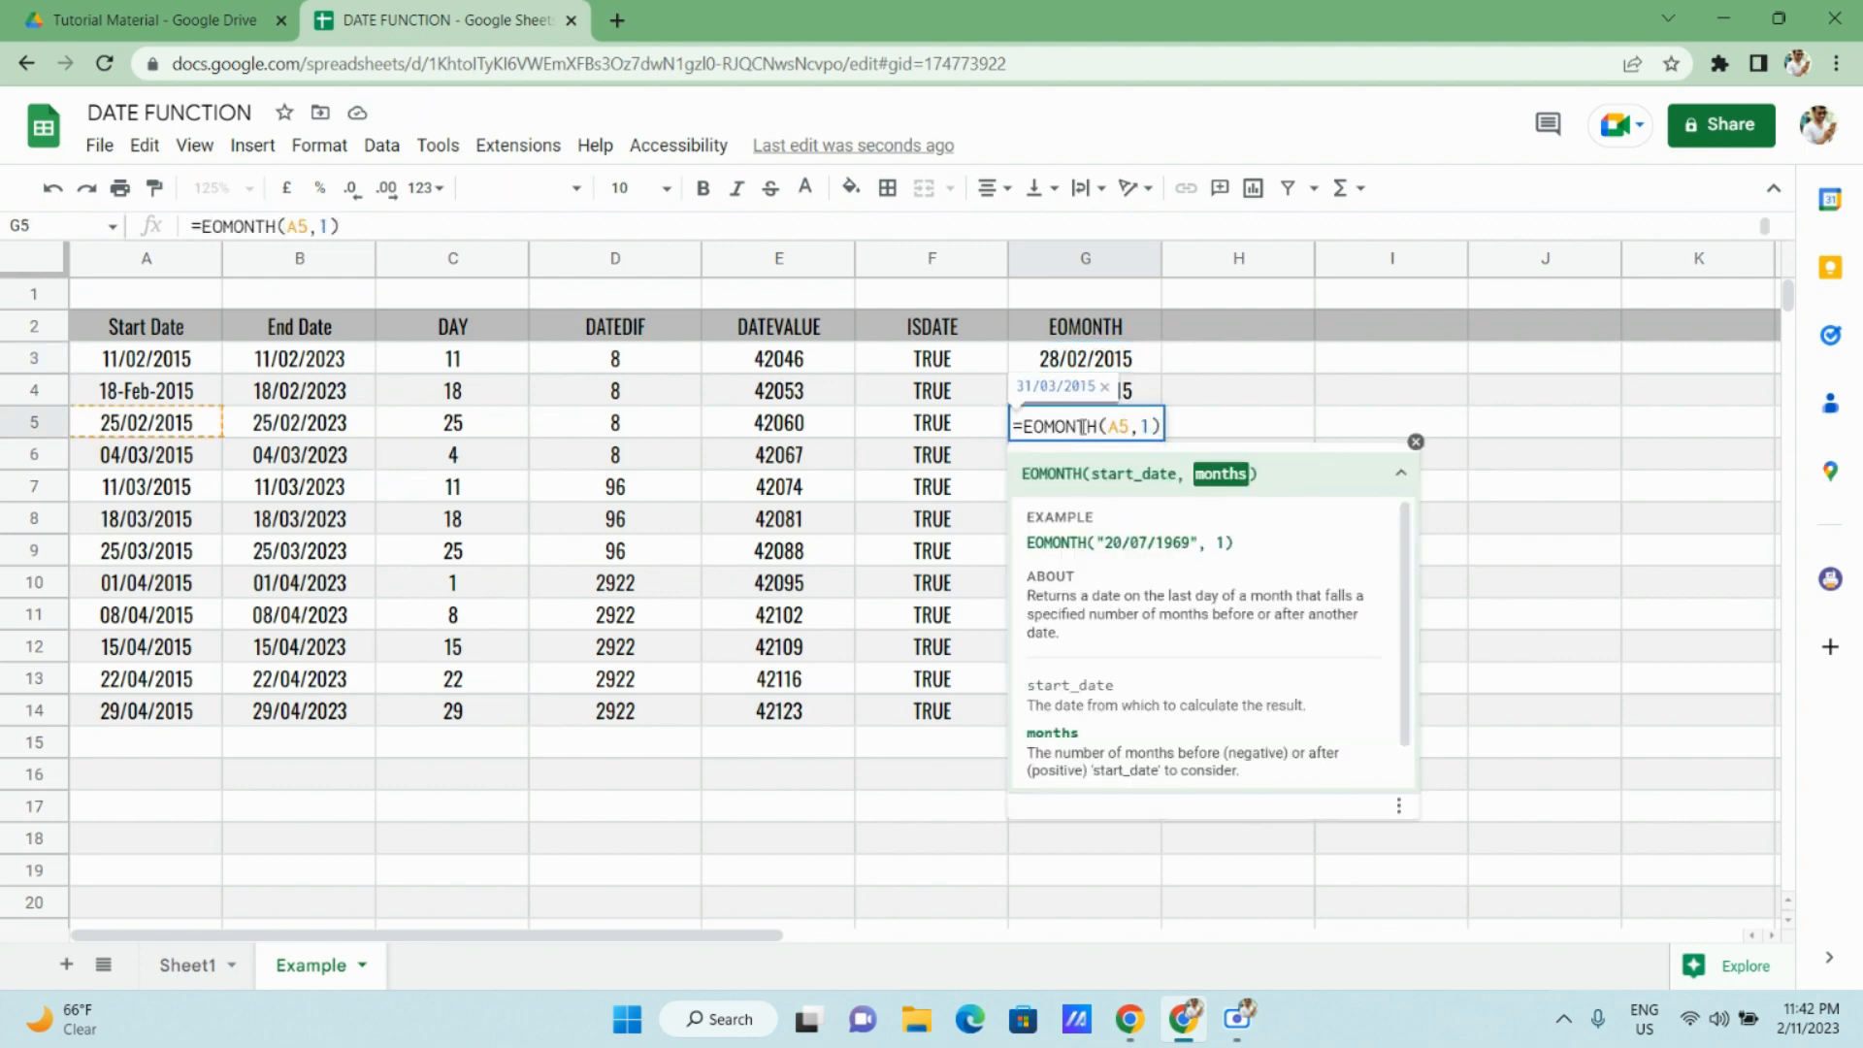
pyautogui.press('Return')
pyautogui.click(1085, 431)
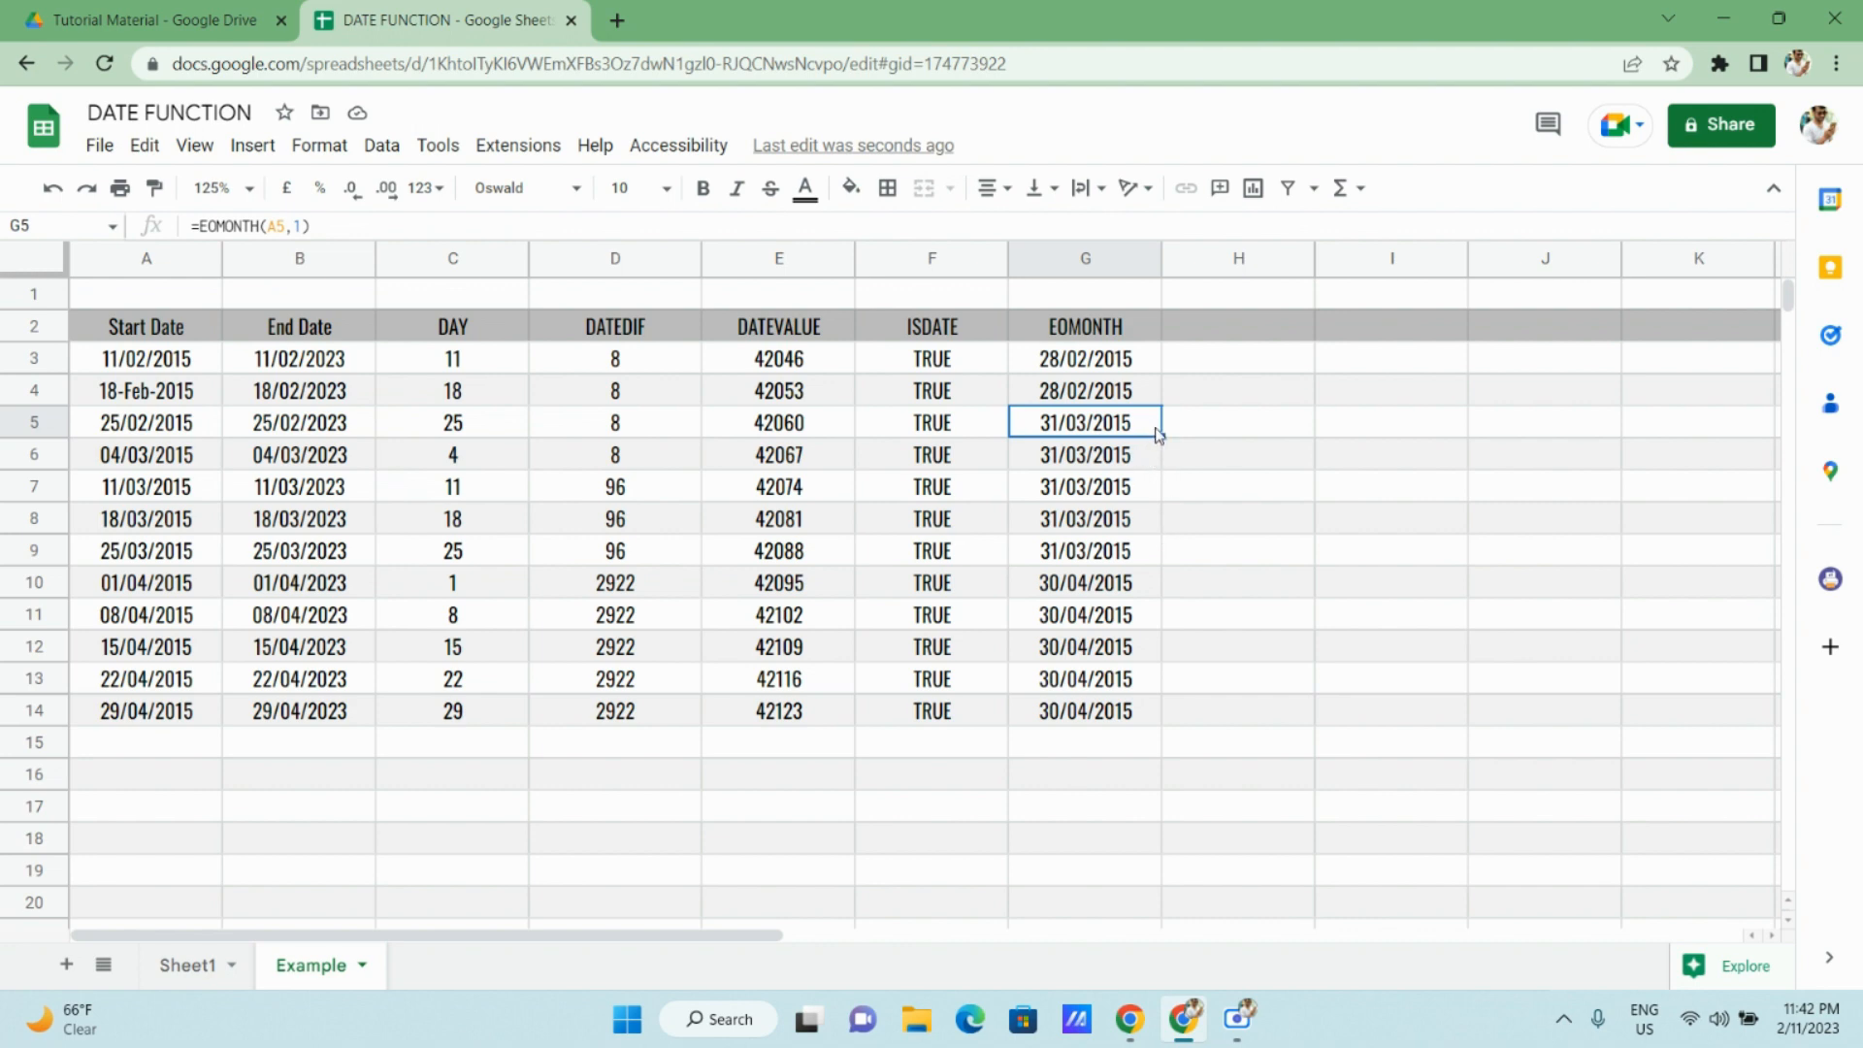
pyautogui.moveTo(1162, 436); pyautogui.dragTo(1148, 572)
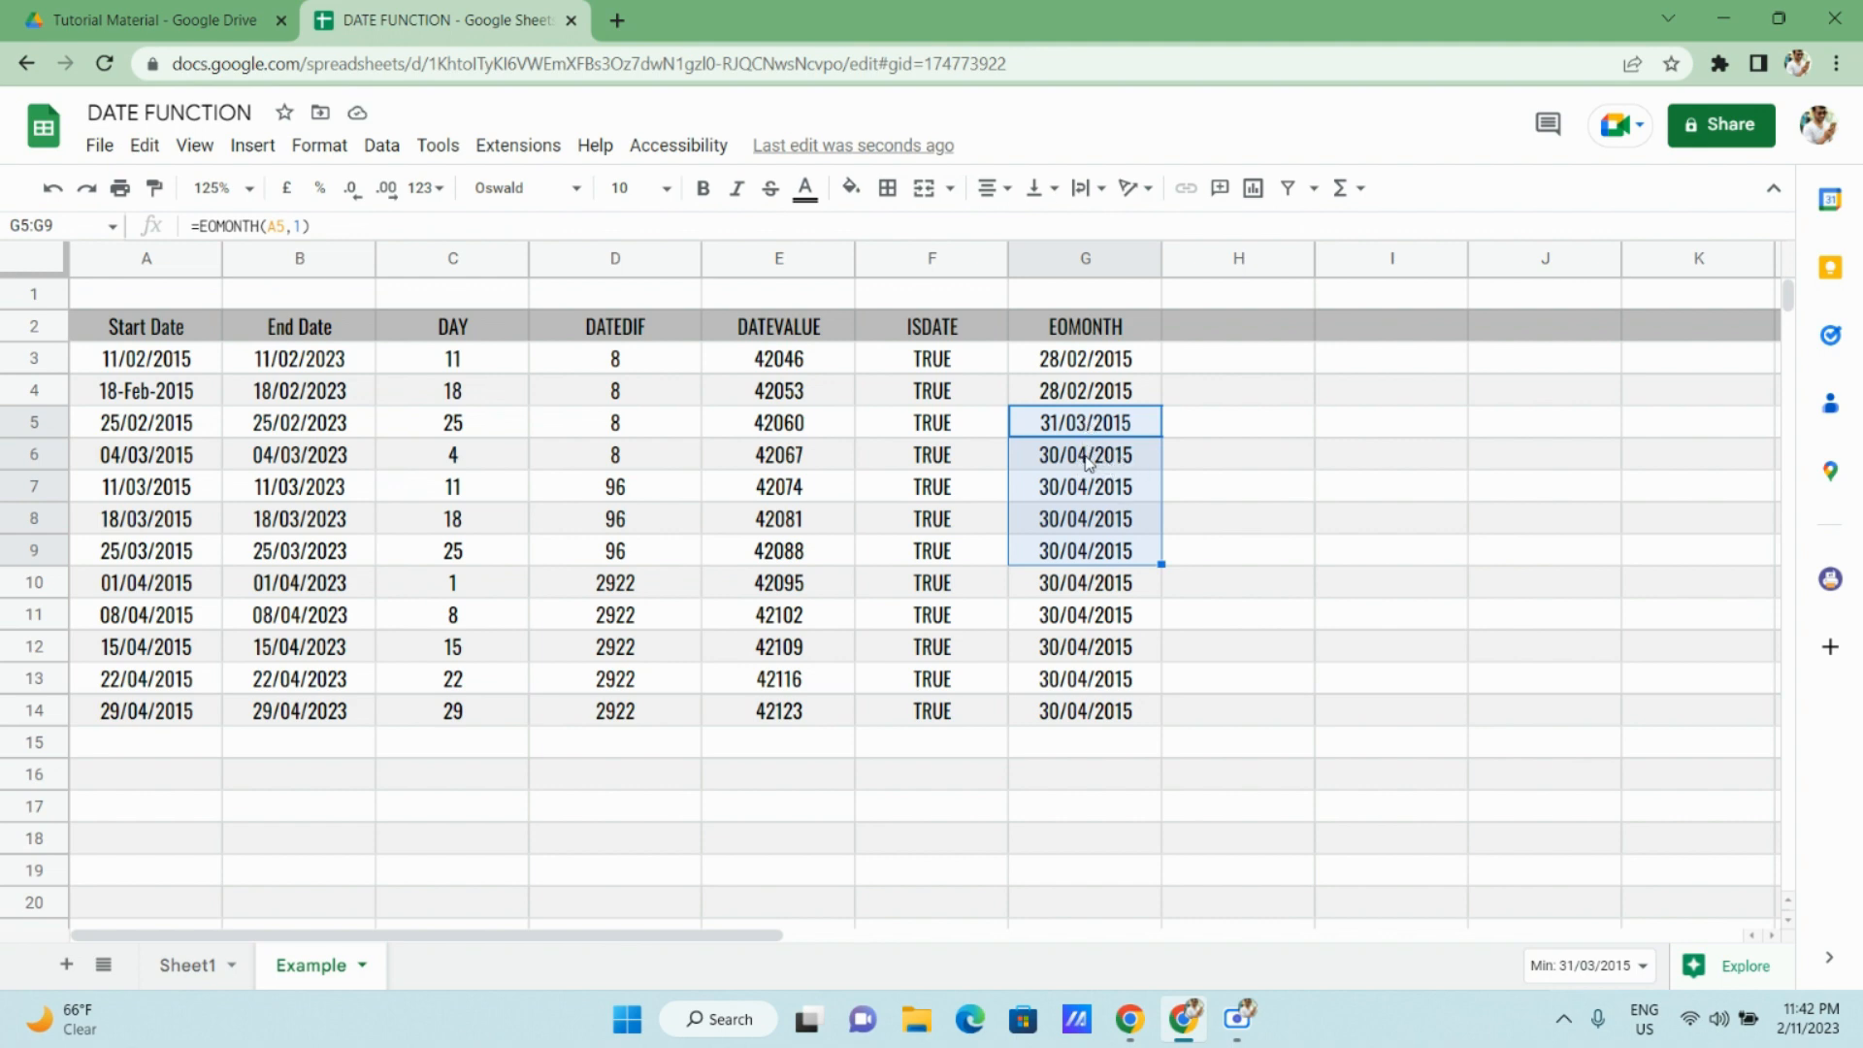
# Change the months argument in G10 to 2, giving =EOMONTH(A10,2), and fill it down to G14.
pyautogui.click(1107, 585)
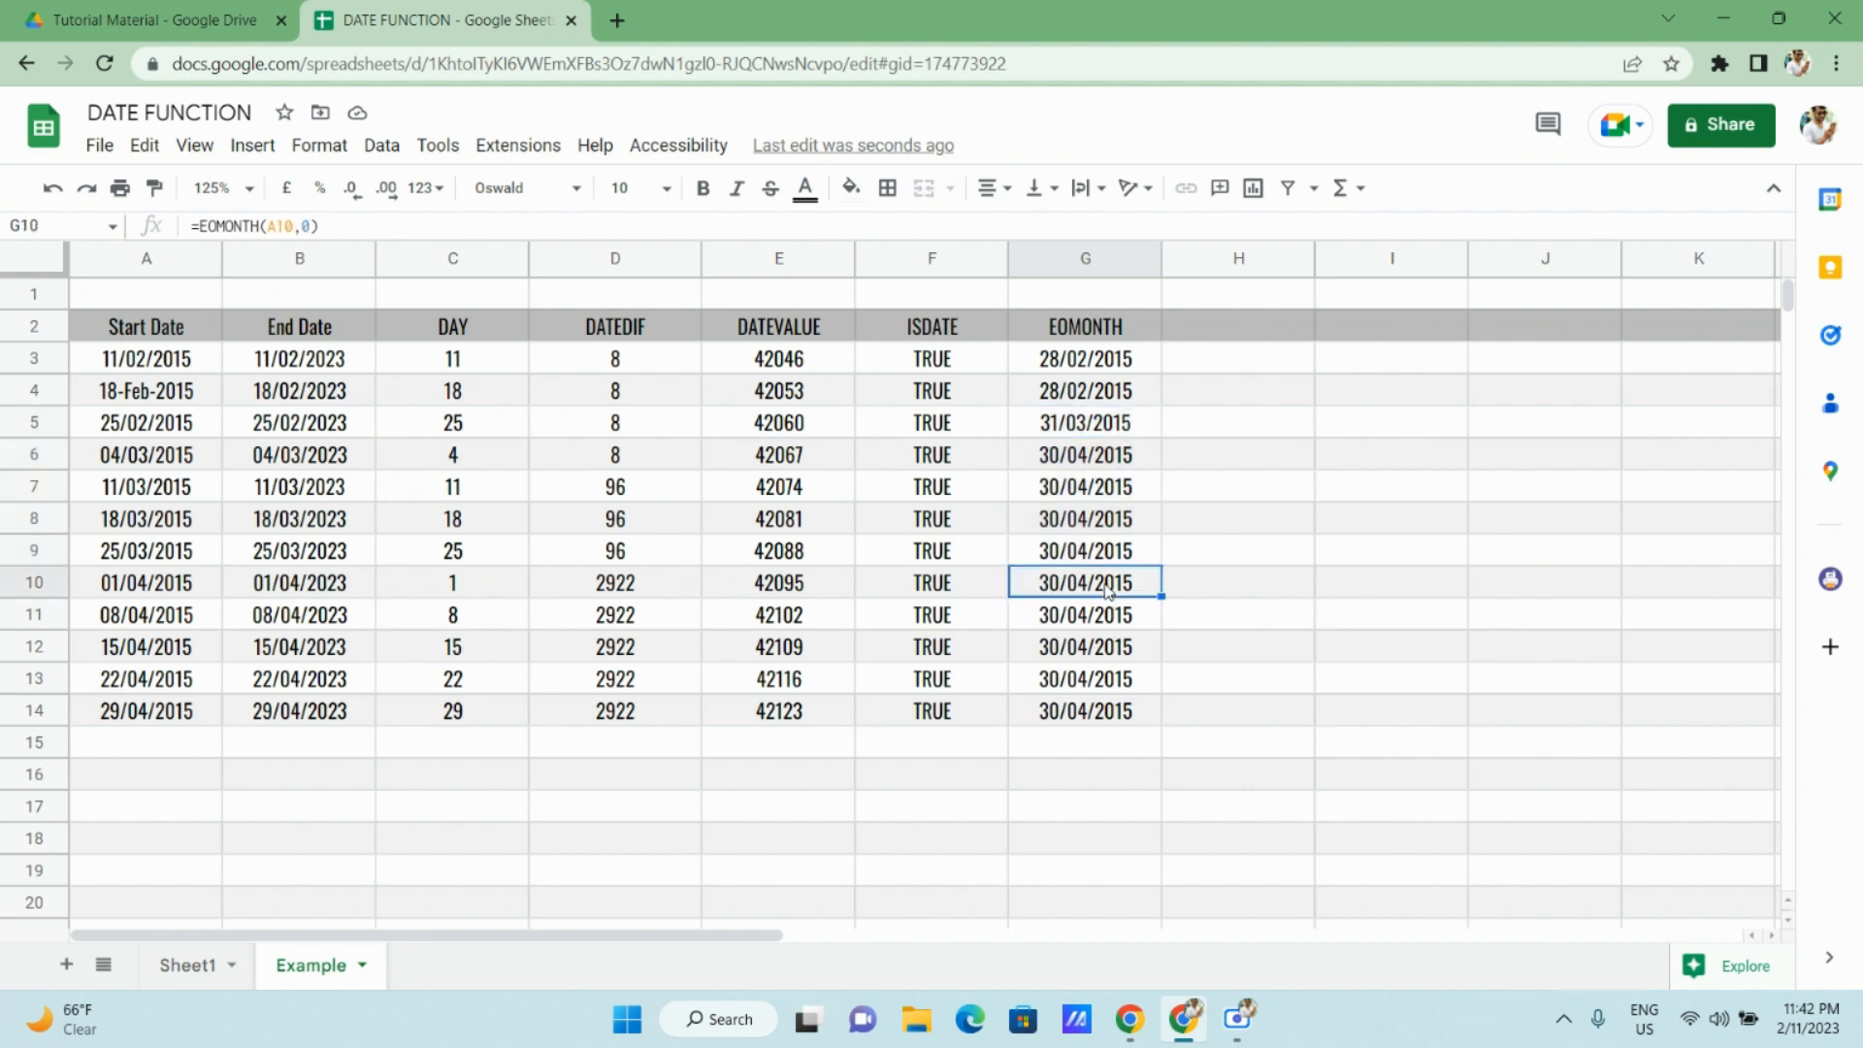
pyautogui.doubleClick(1106, 585)
pyautogui.press('Left')
pyautogui.press('BackSpace')
pyautogui.write('2')
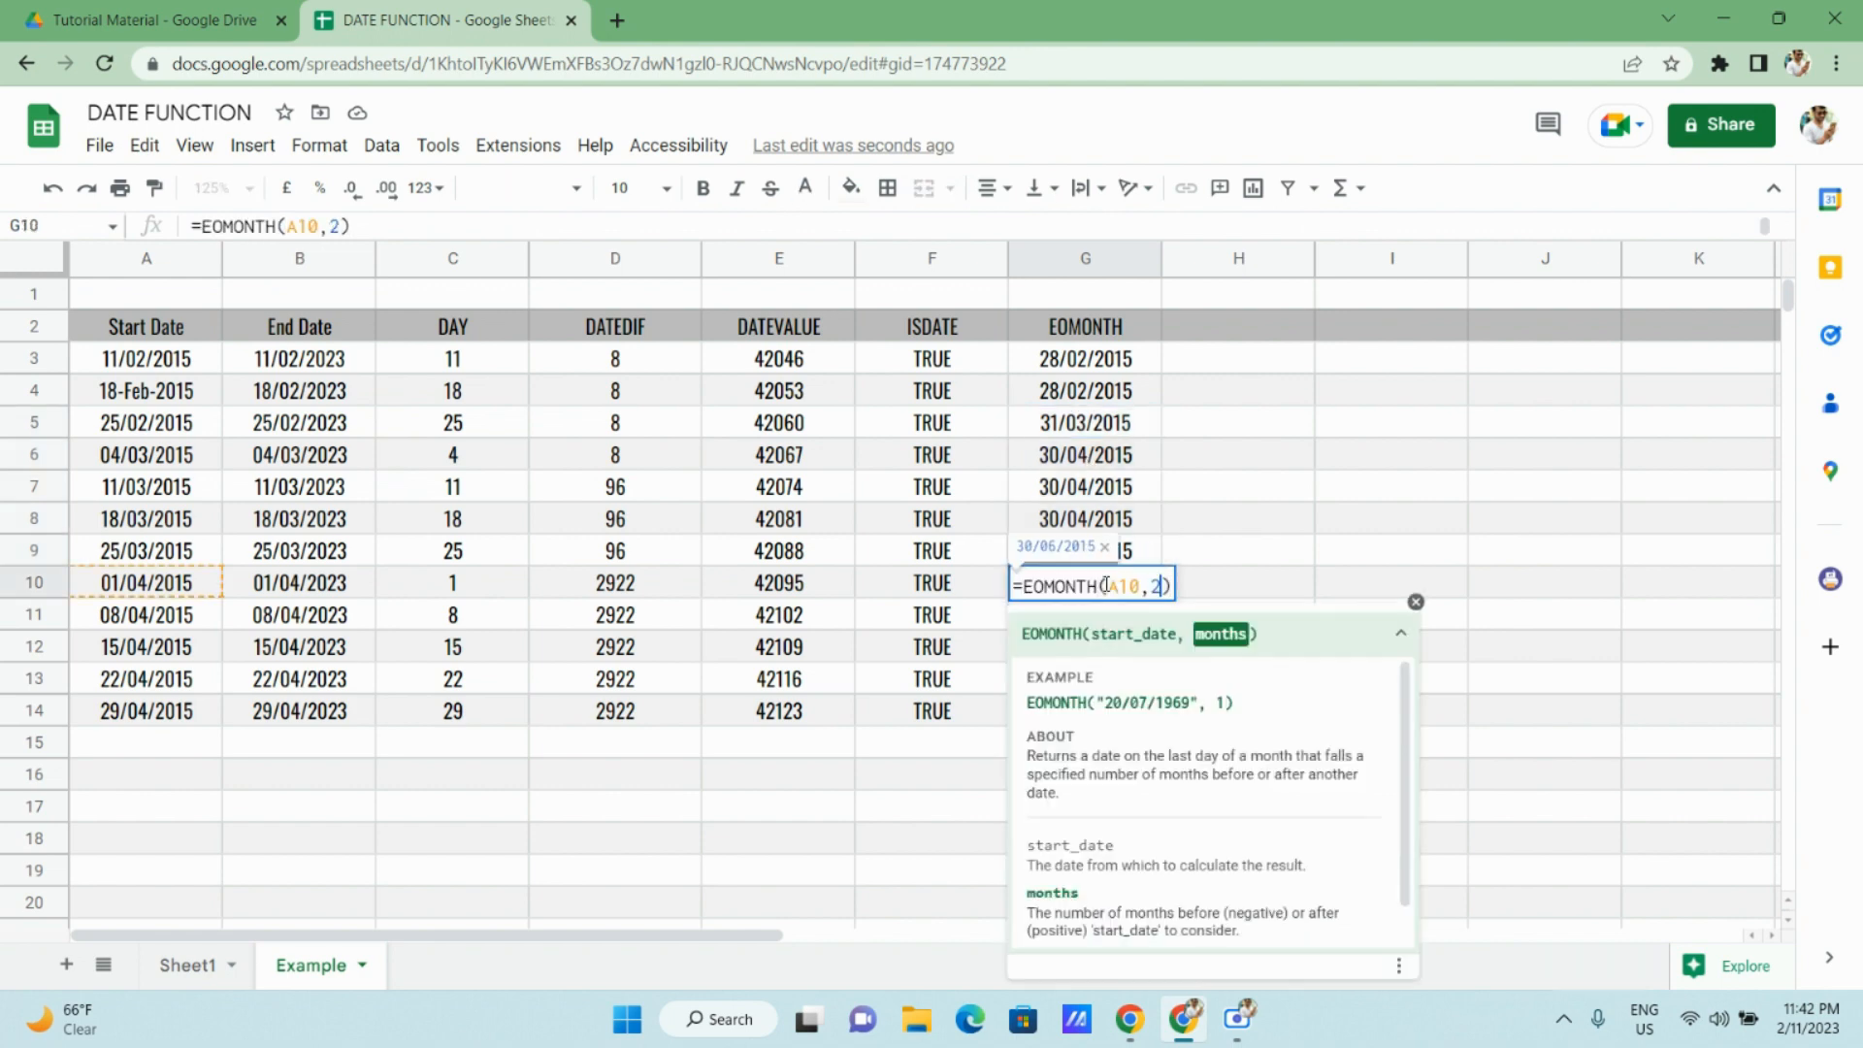
pyautogui.press('Return')
pyautogui.click(1113, 586)
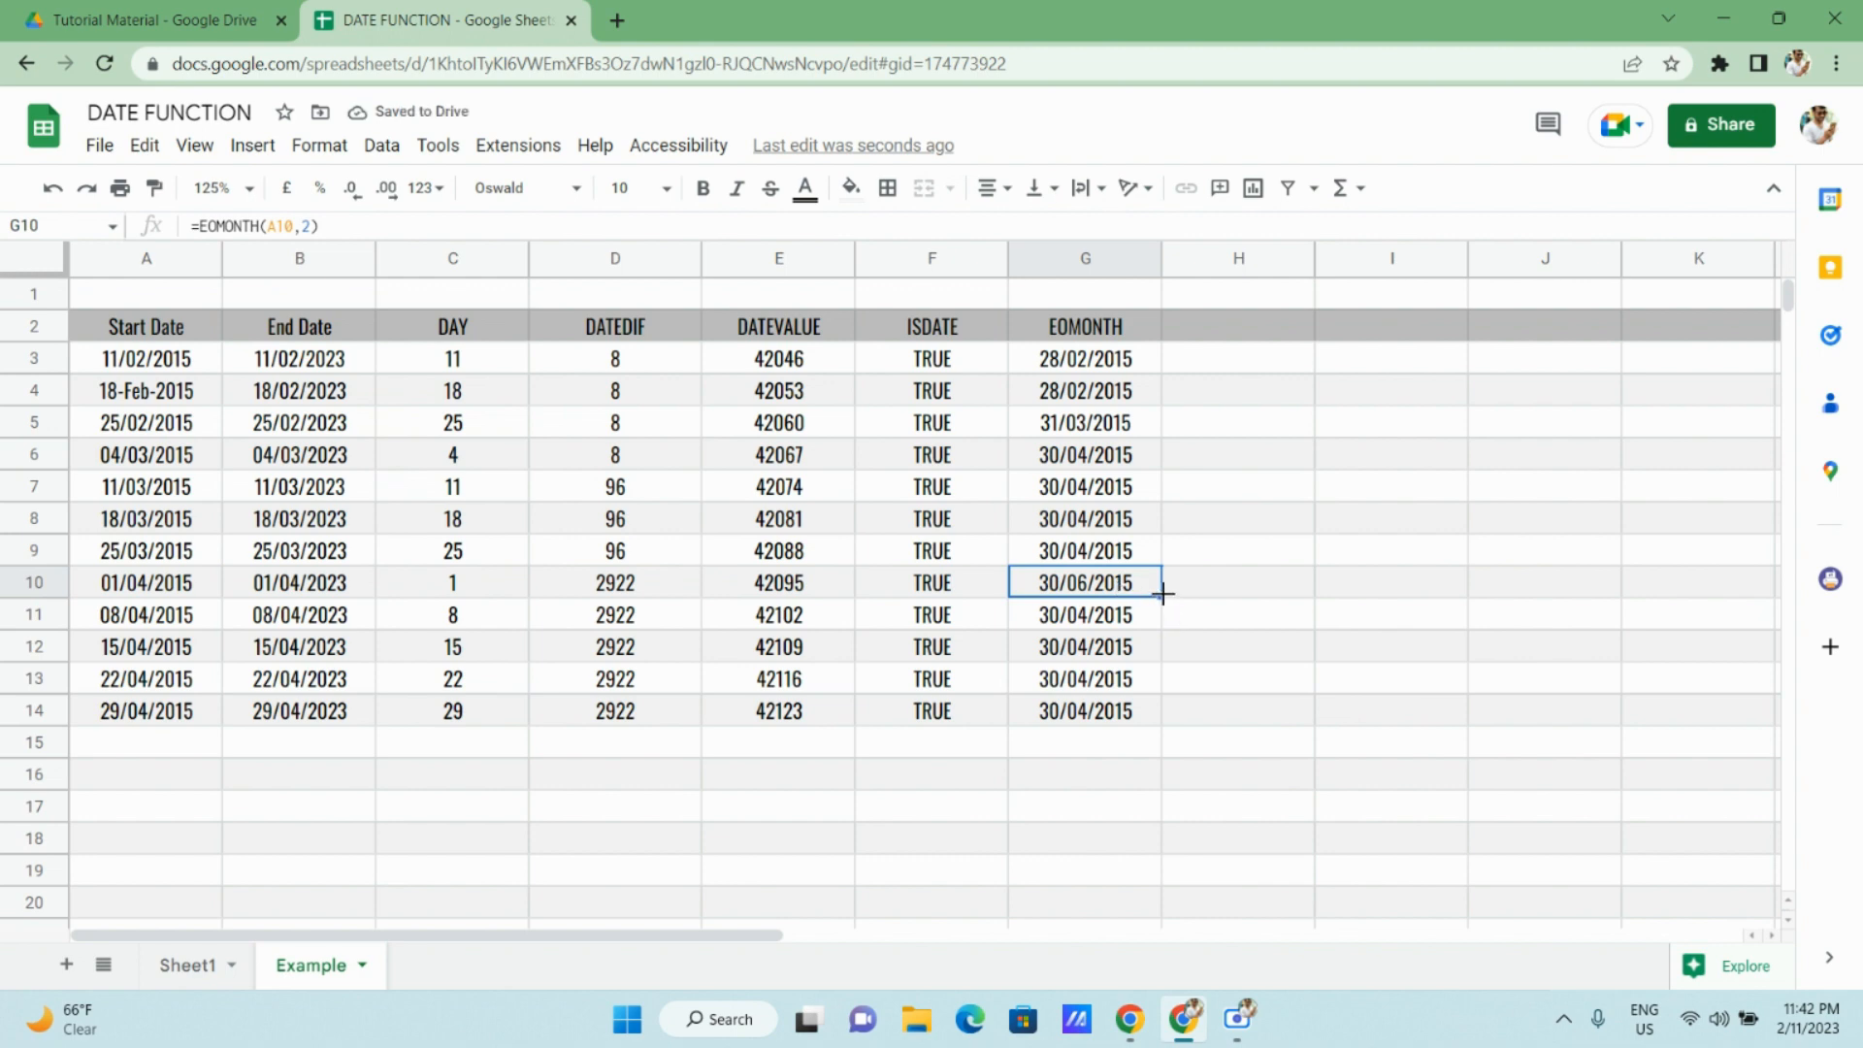
pyautogui.moveTo(1162, 593); pyautogui.dragTo(1153, 718)
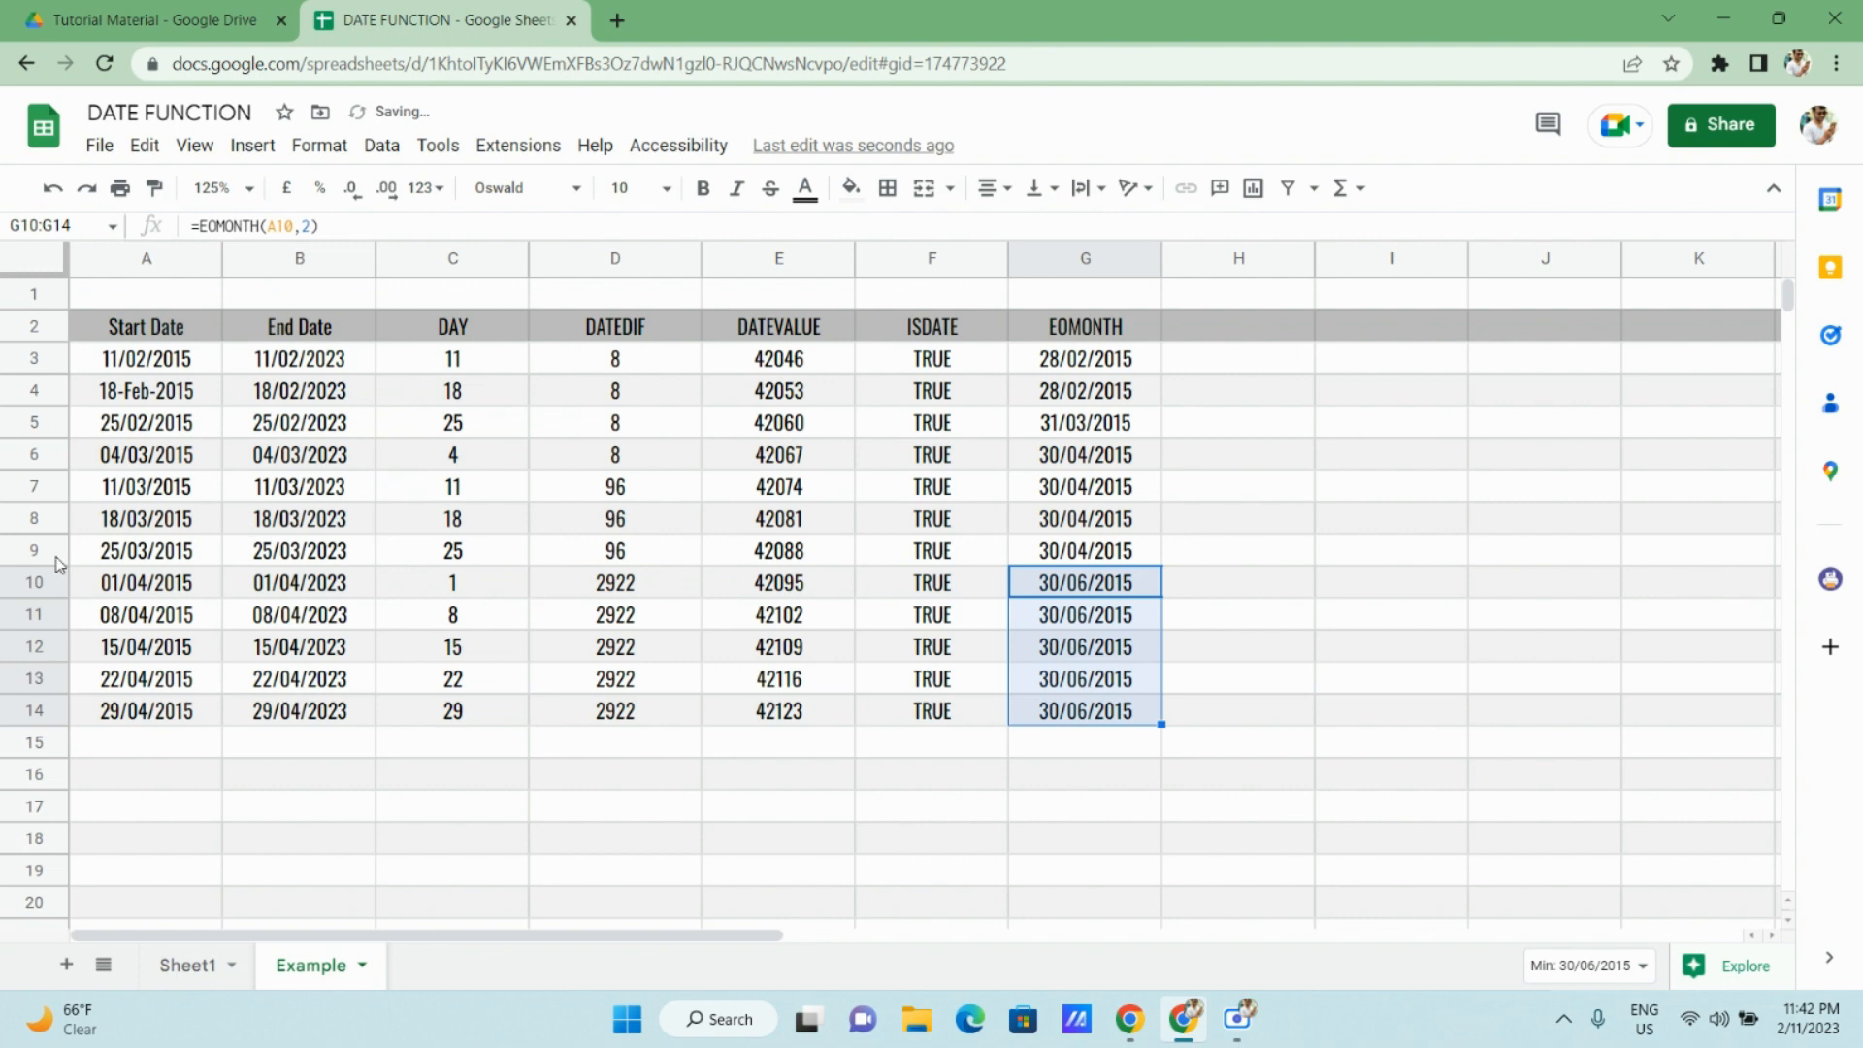
pyautogui.click(161, 595)
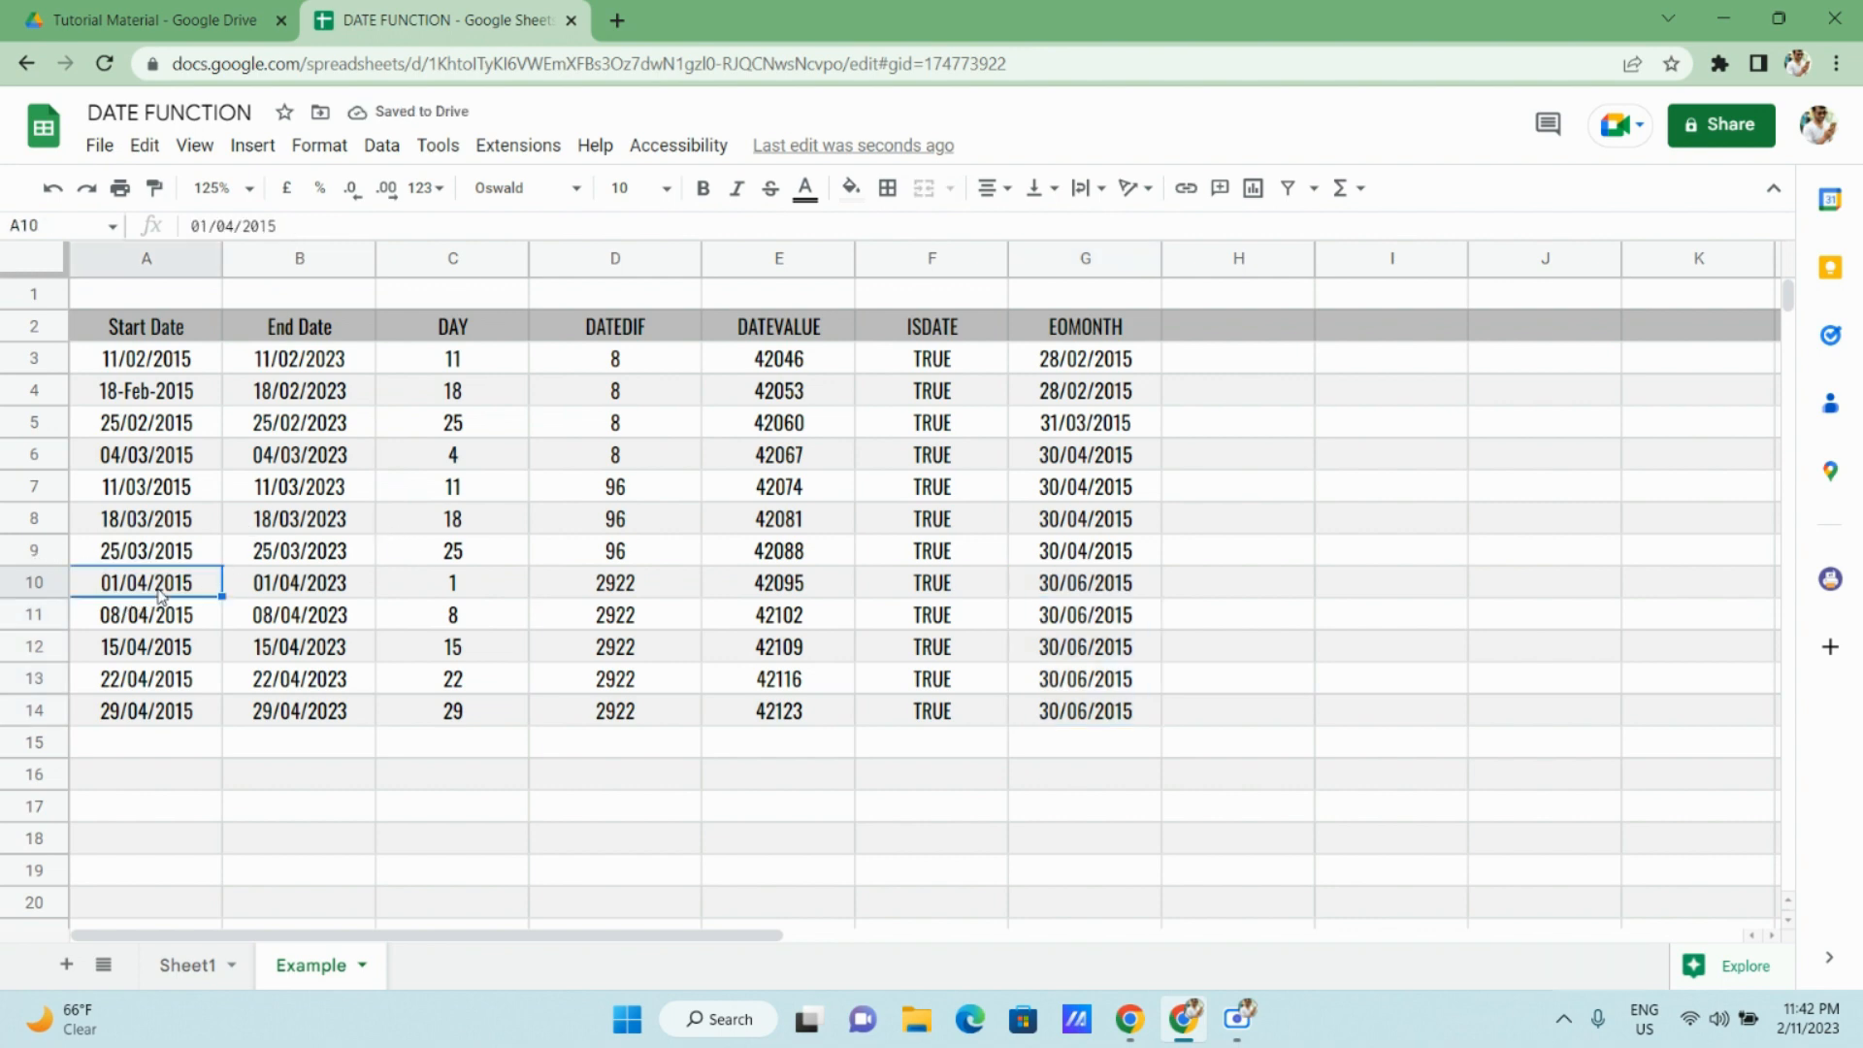
# Review the EOMONTH formulas in G10, G3 and G5, examining the months argument in G5 without changing it.
pyautogui.click(1094, 586)
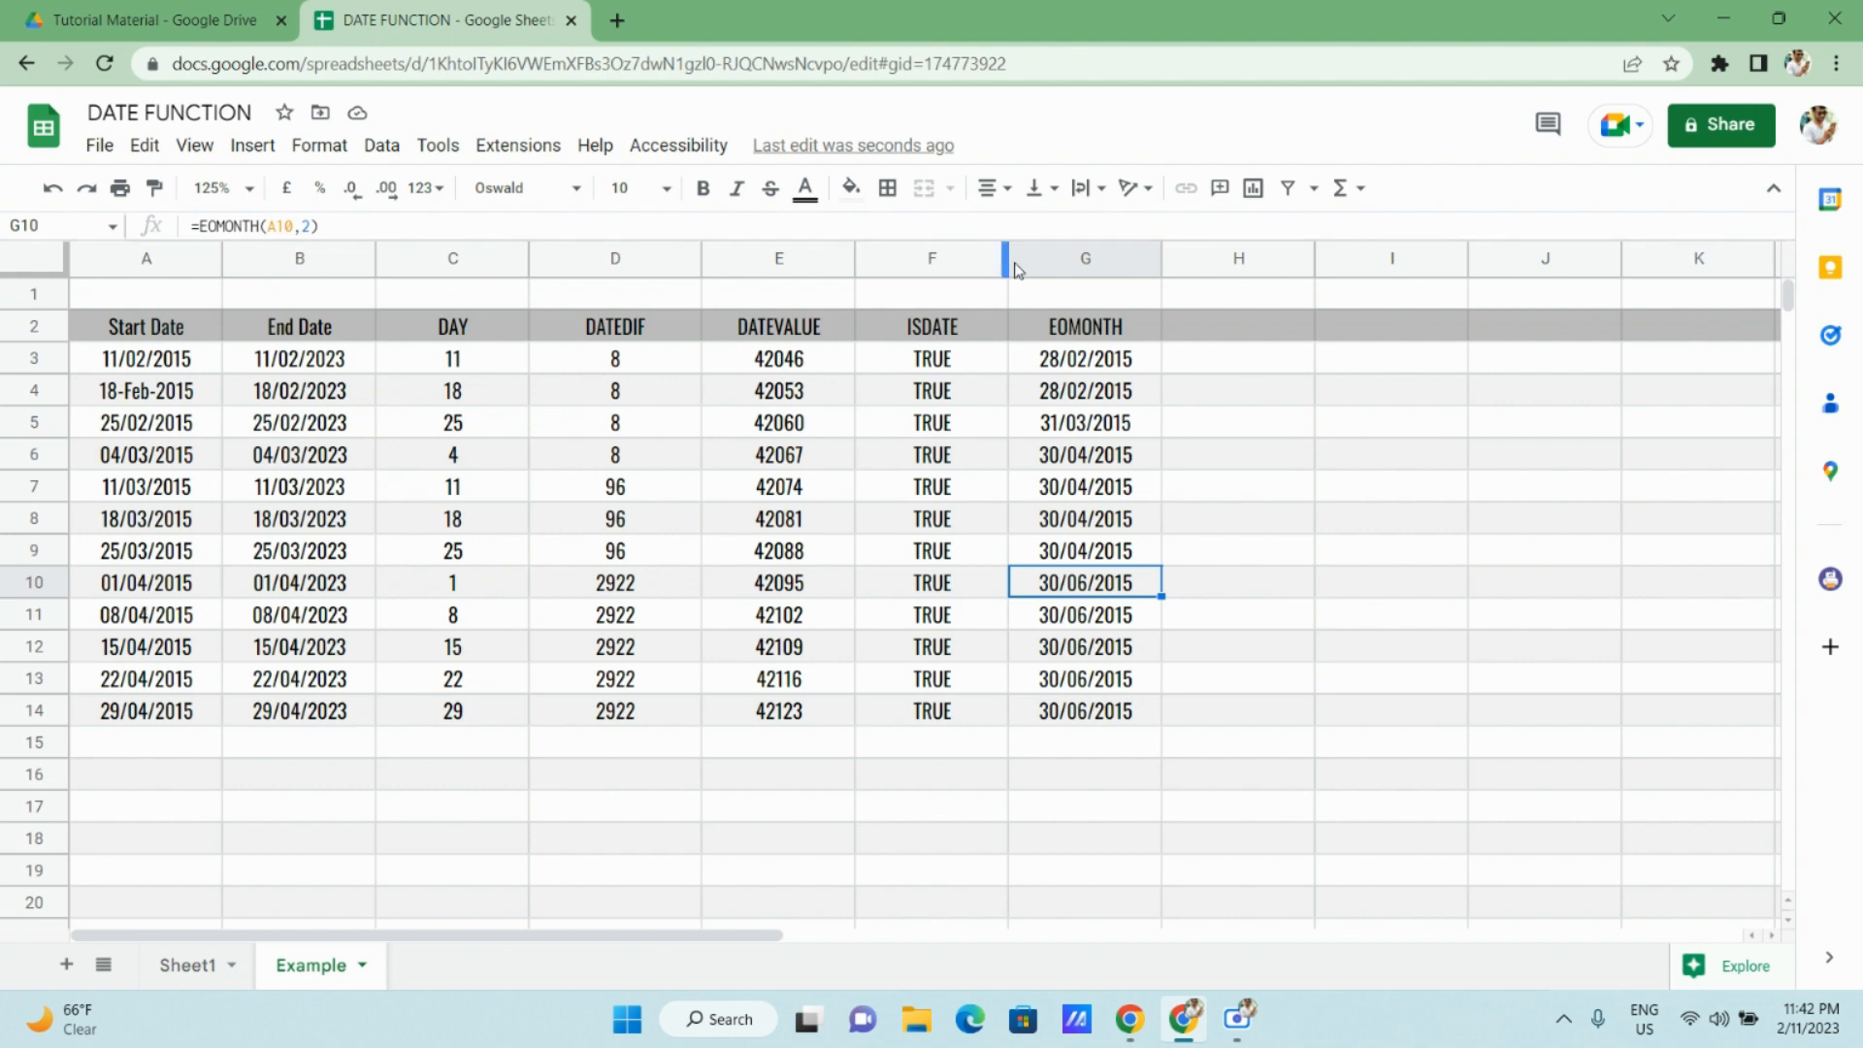
pyautogui.click(1084, 364)
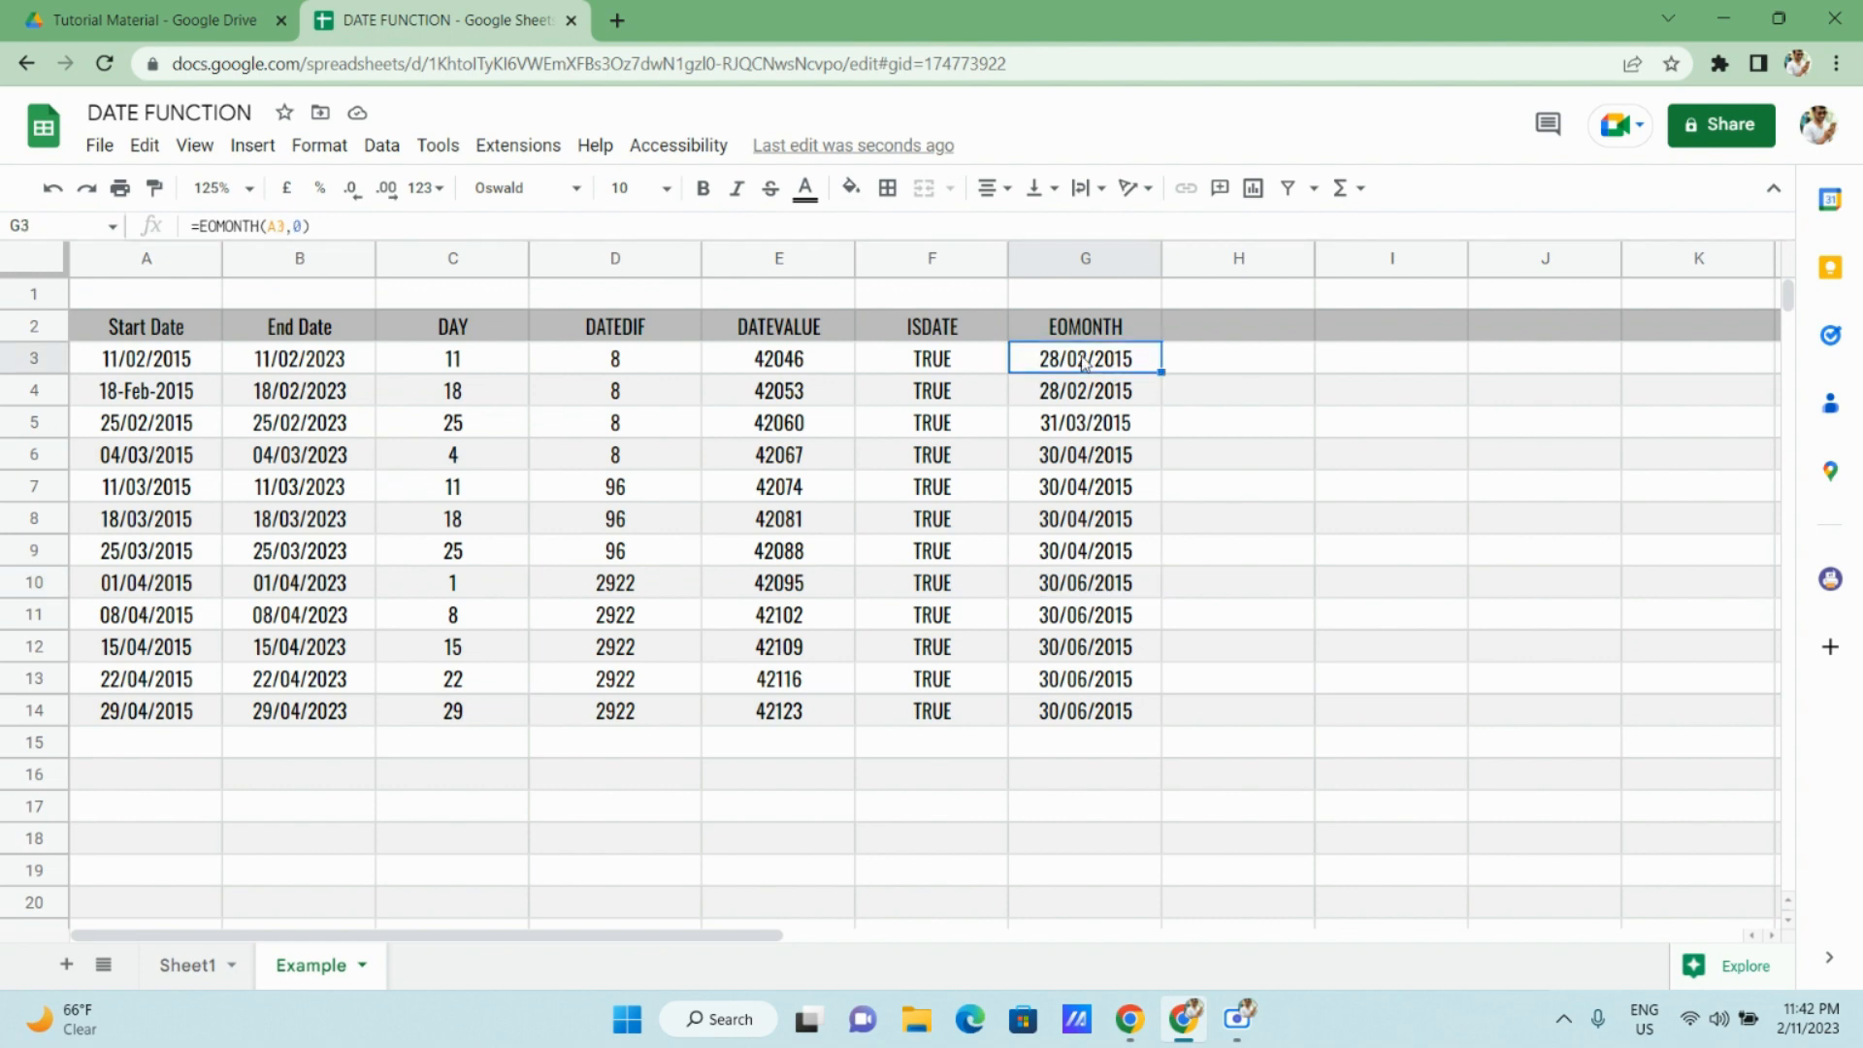
pyautogui.press('Down')
pyautogui.press('Down')
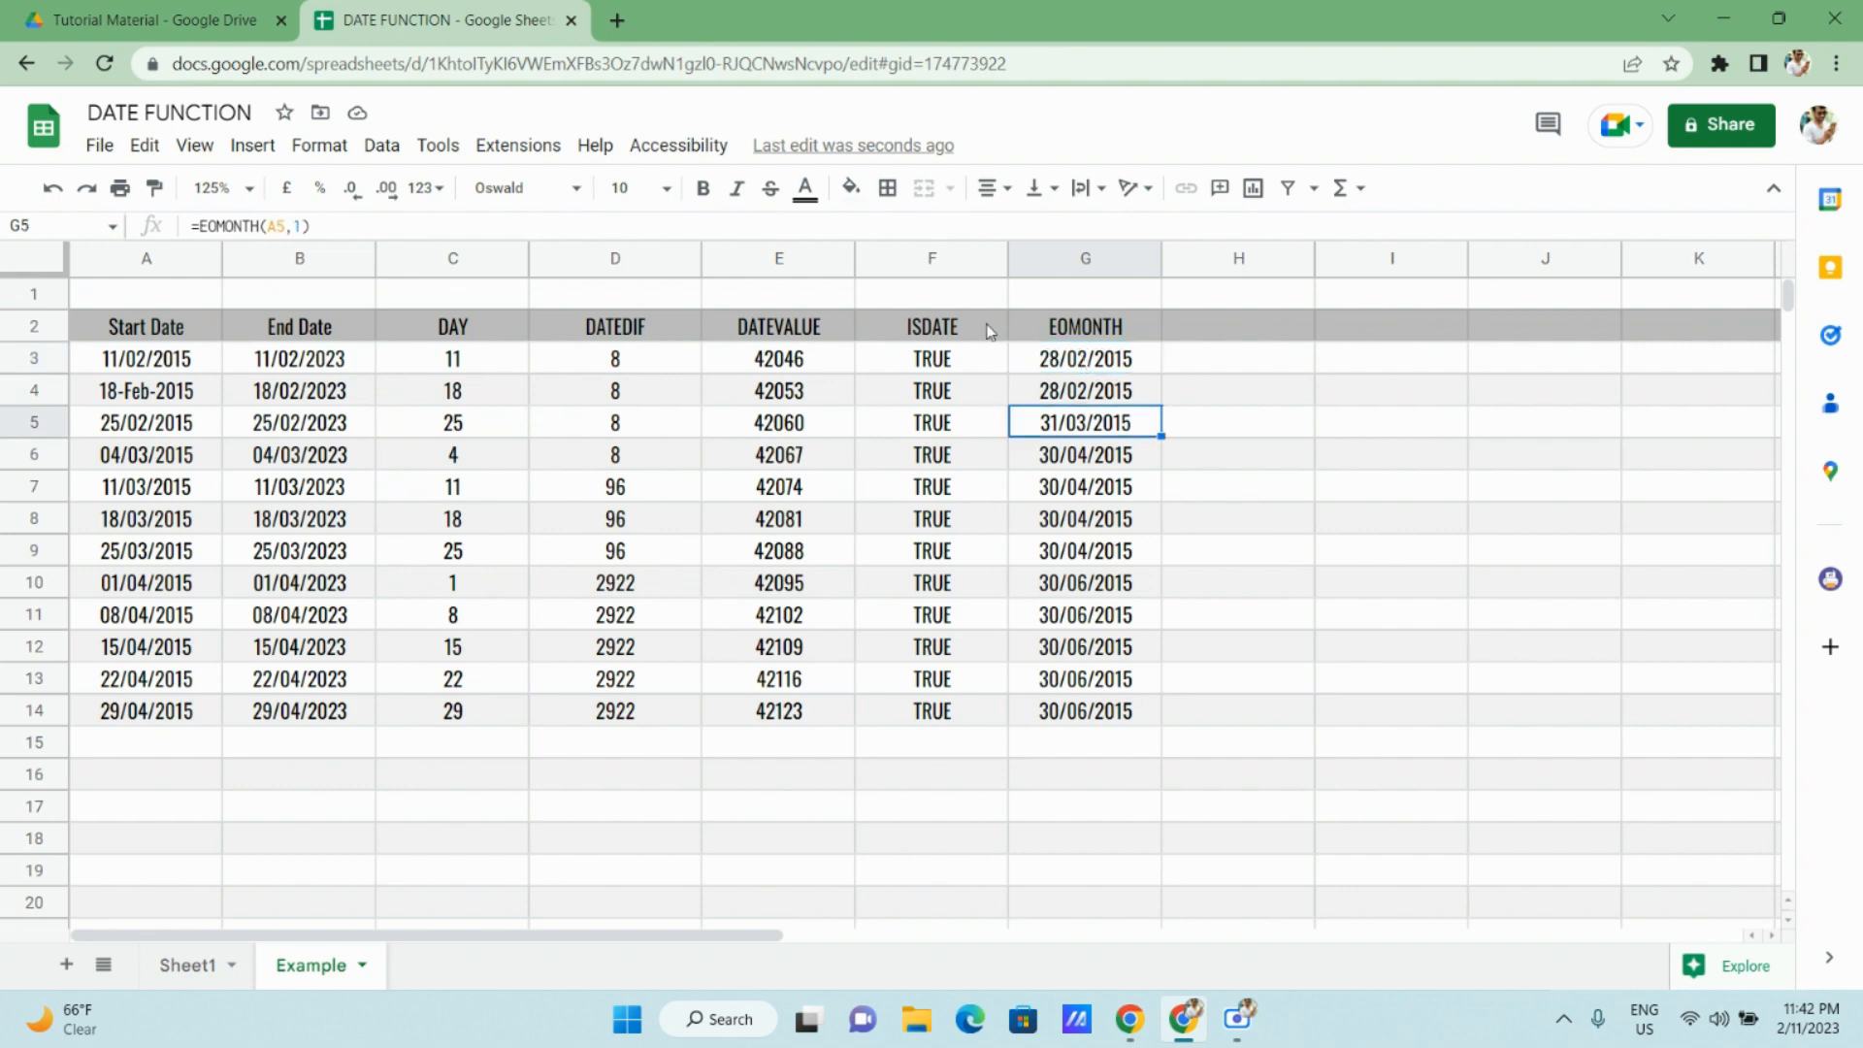
pyautogui.press('F2')
pyautogui.press('Left')
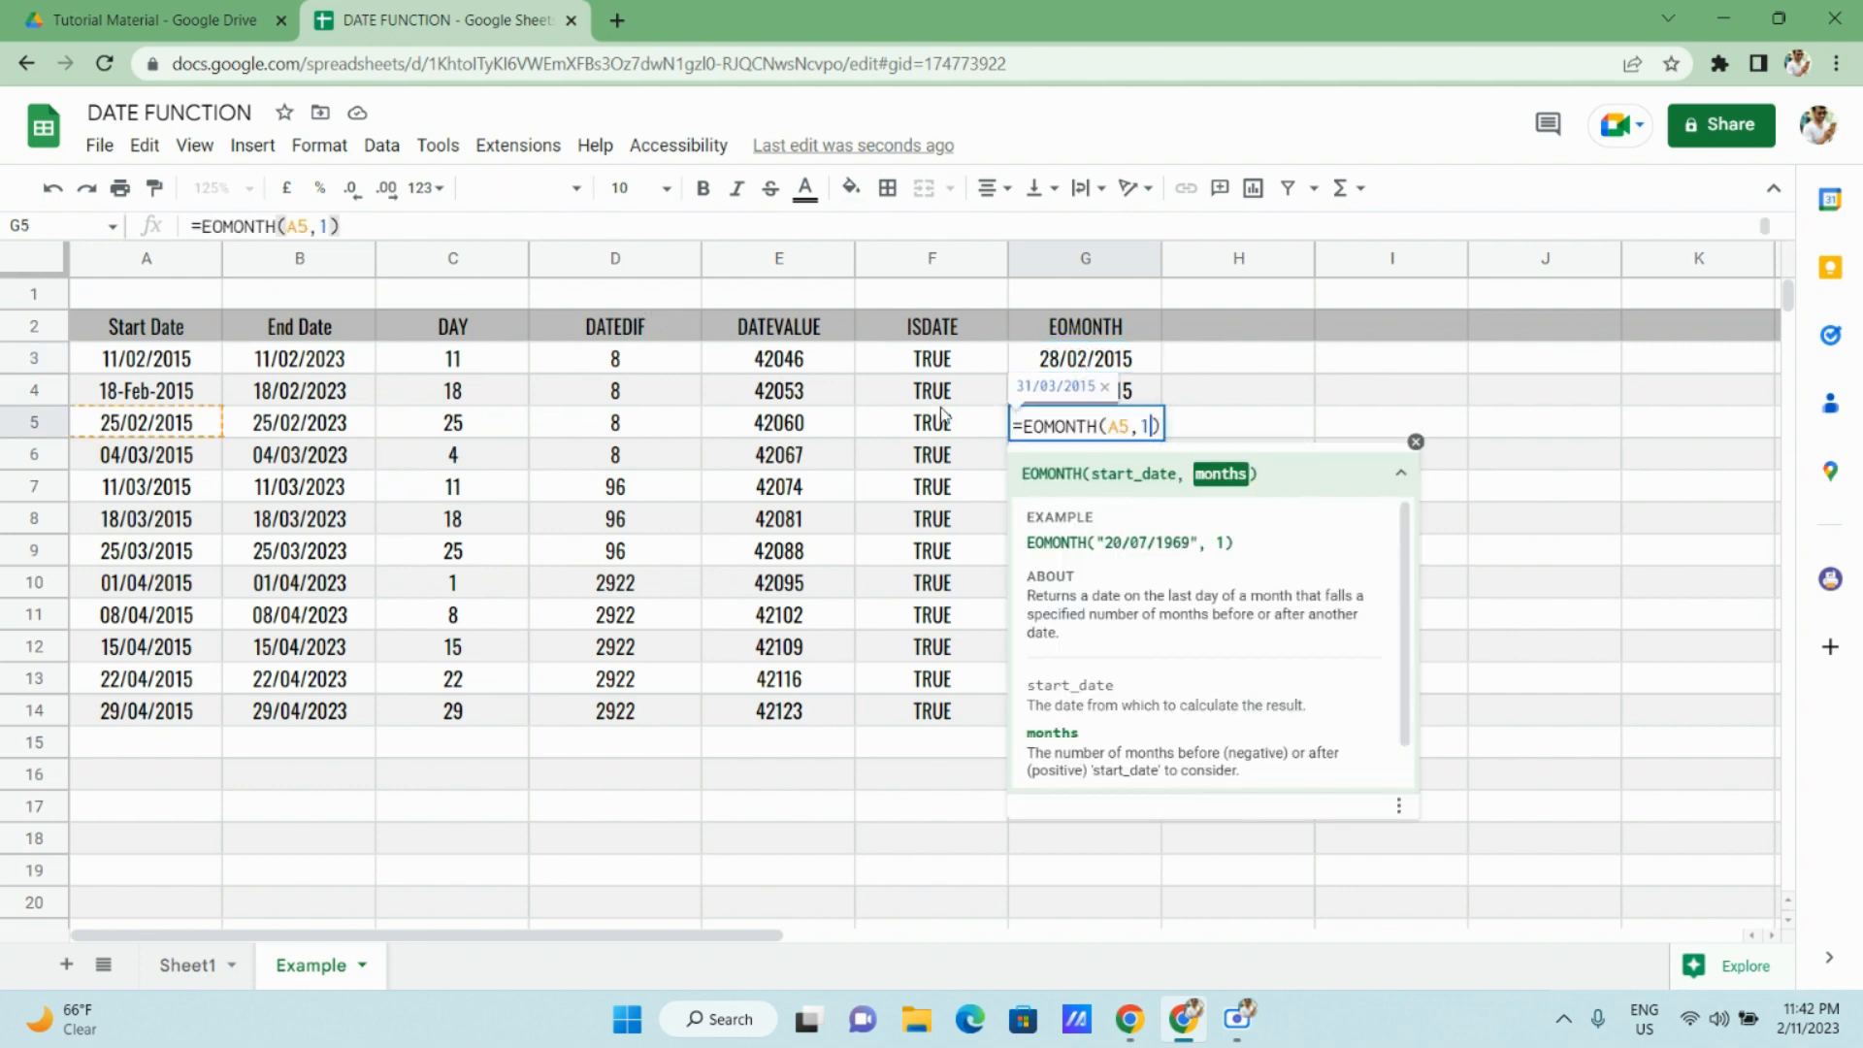
pyautogui.hotkey('shift', 'Left')
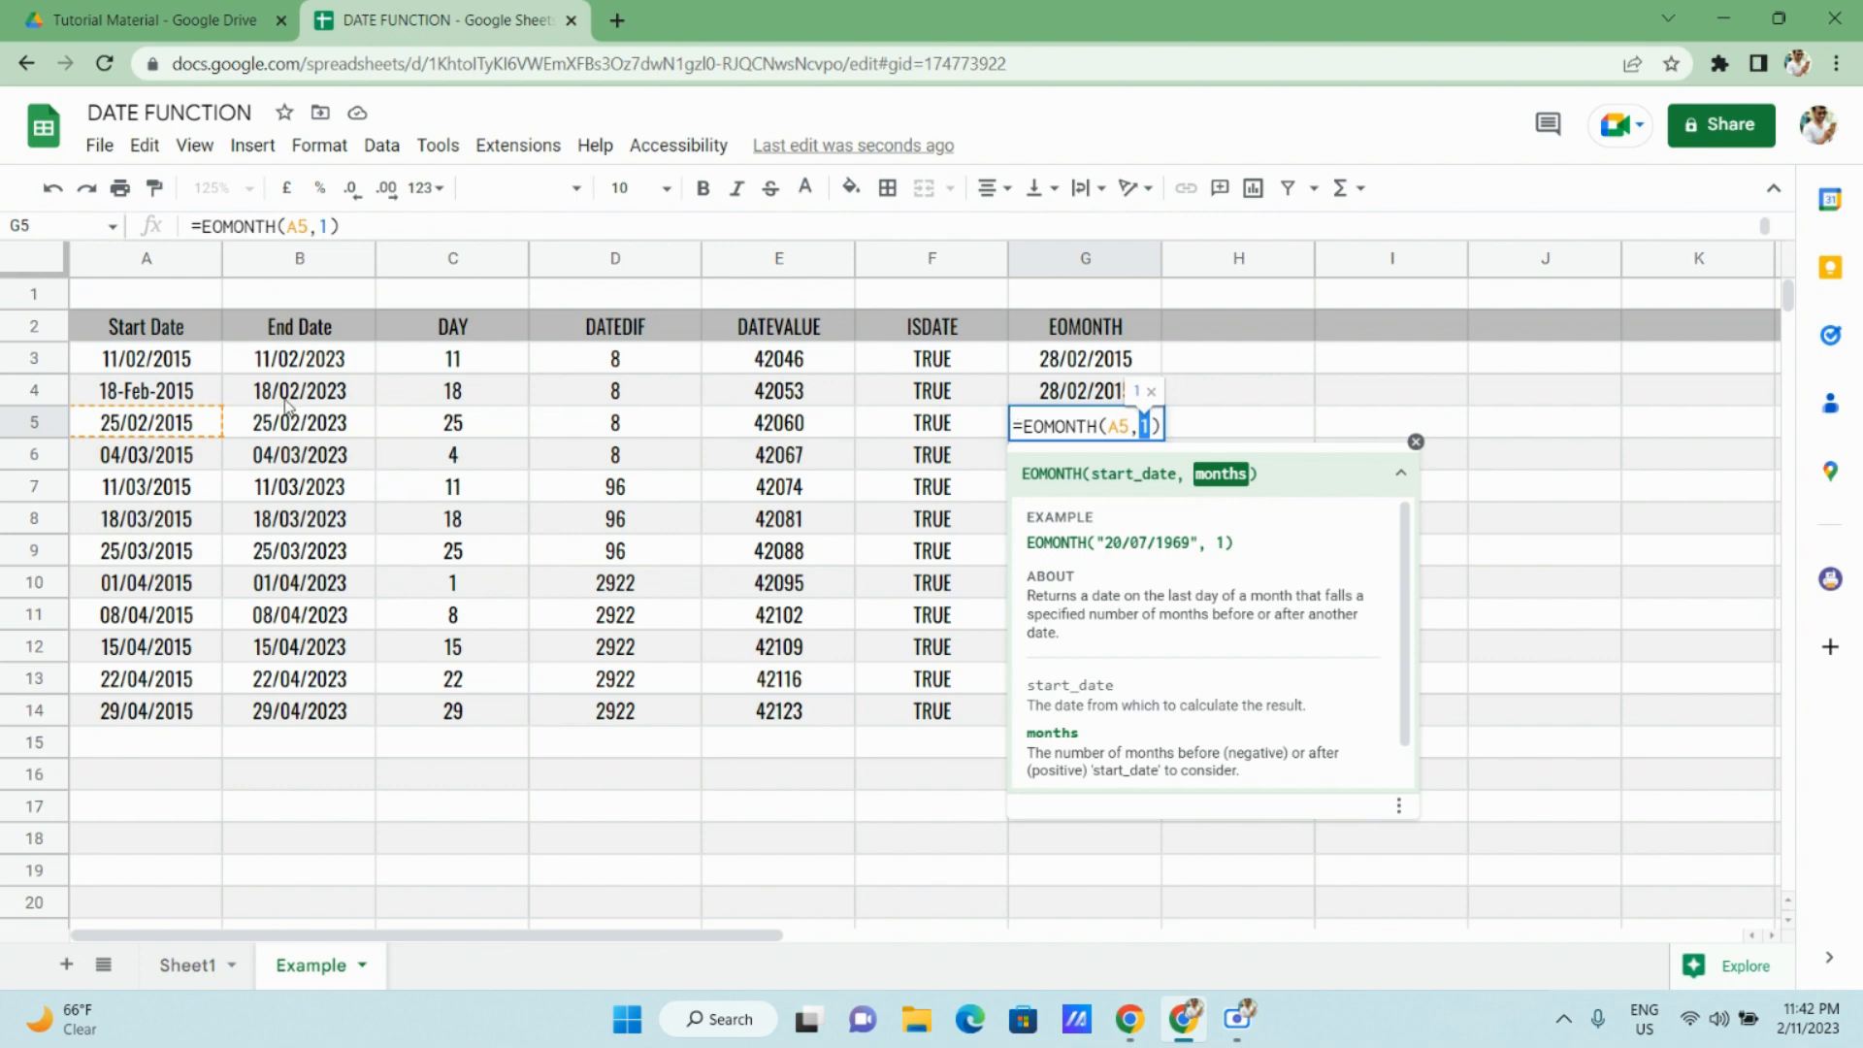
pyautogui.press('Escape')
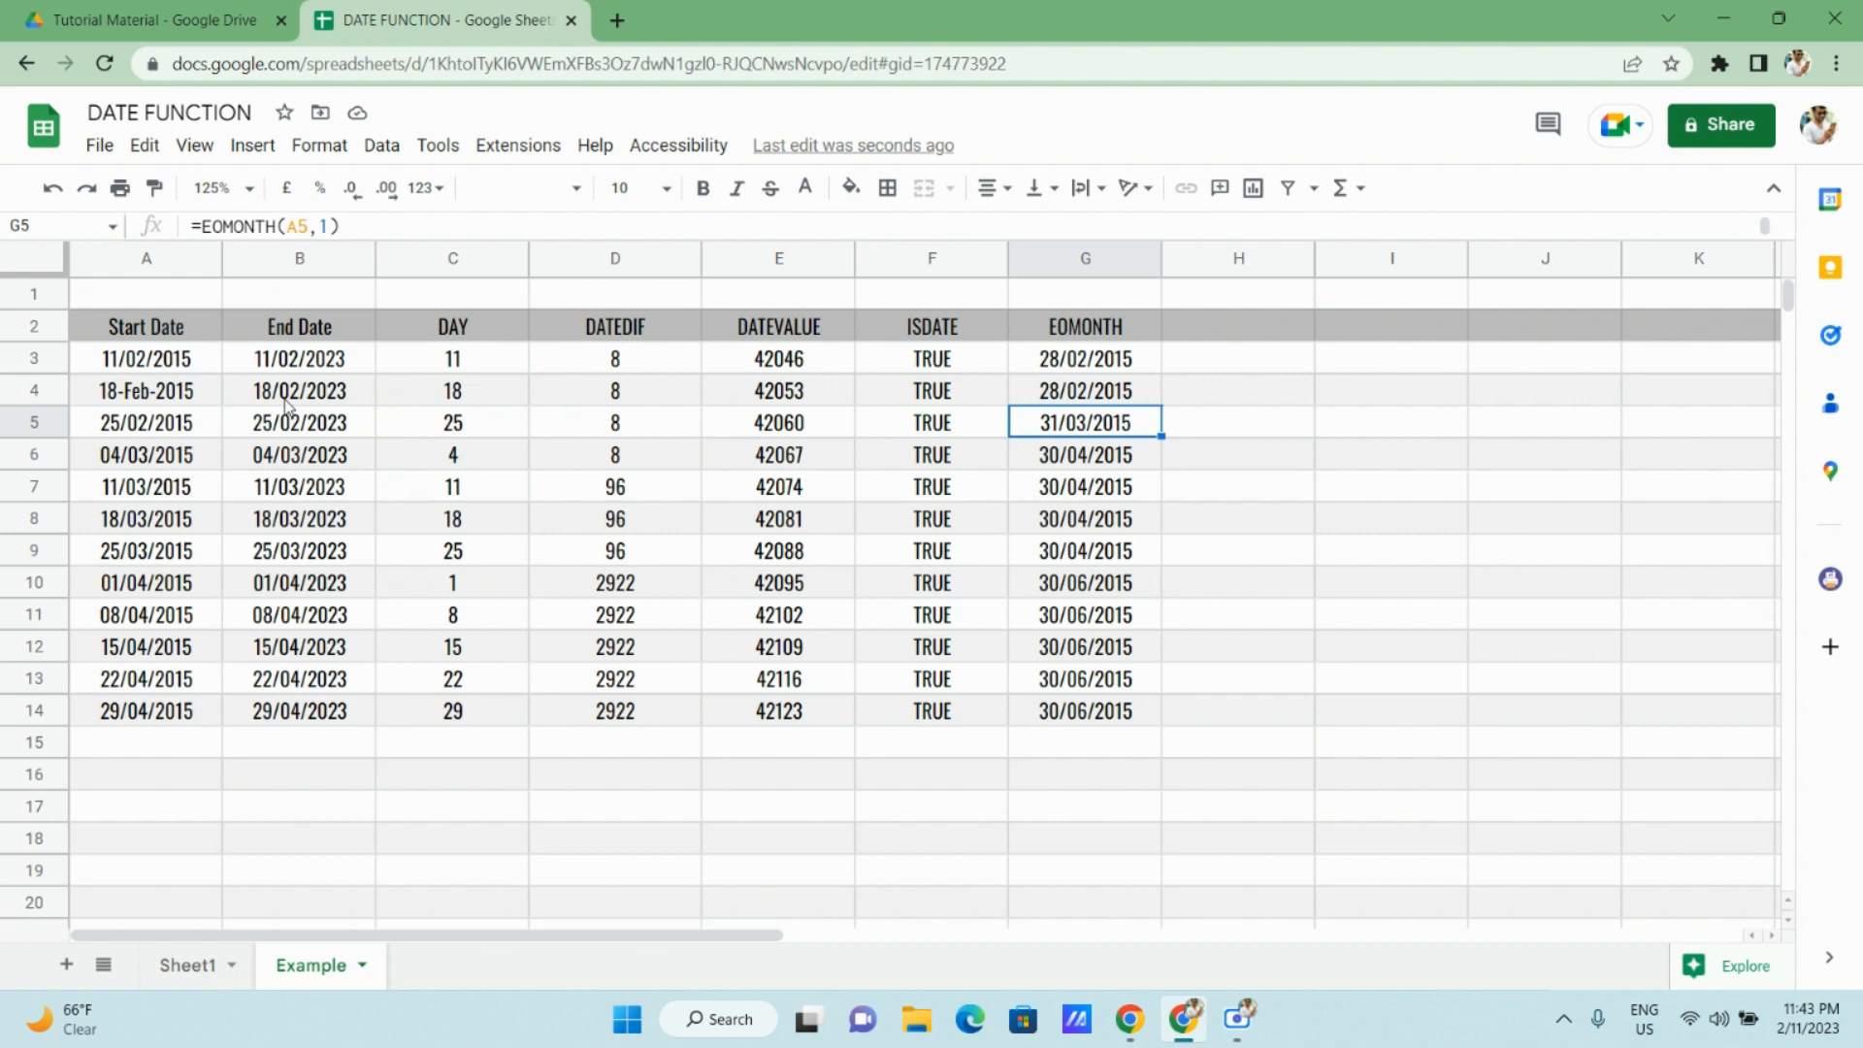
# Examine the EOMONTH formulas in G5 and G3, including the start date and months arguments.
pyautogui.hotkey('ctrl', 'shift', 'Left')
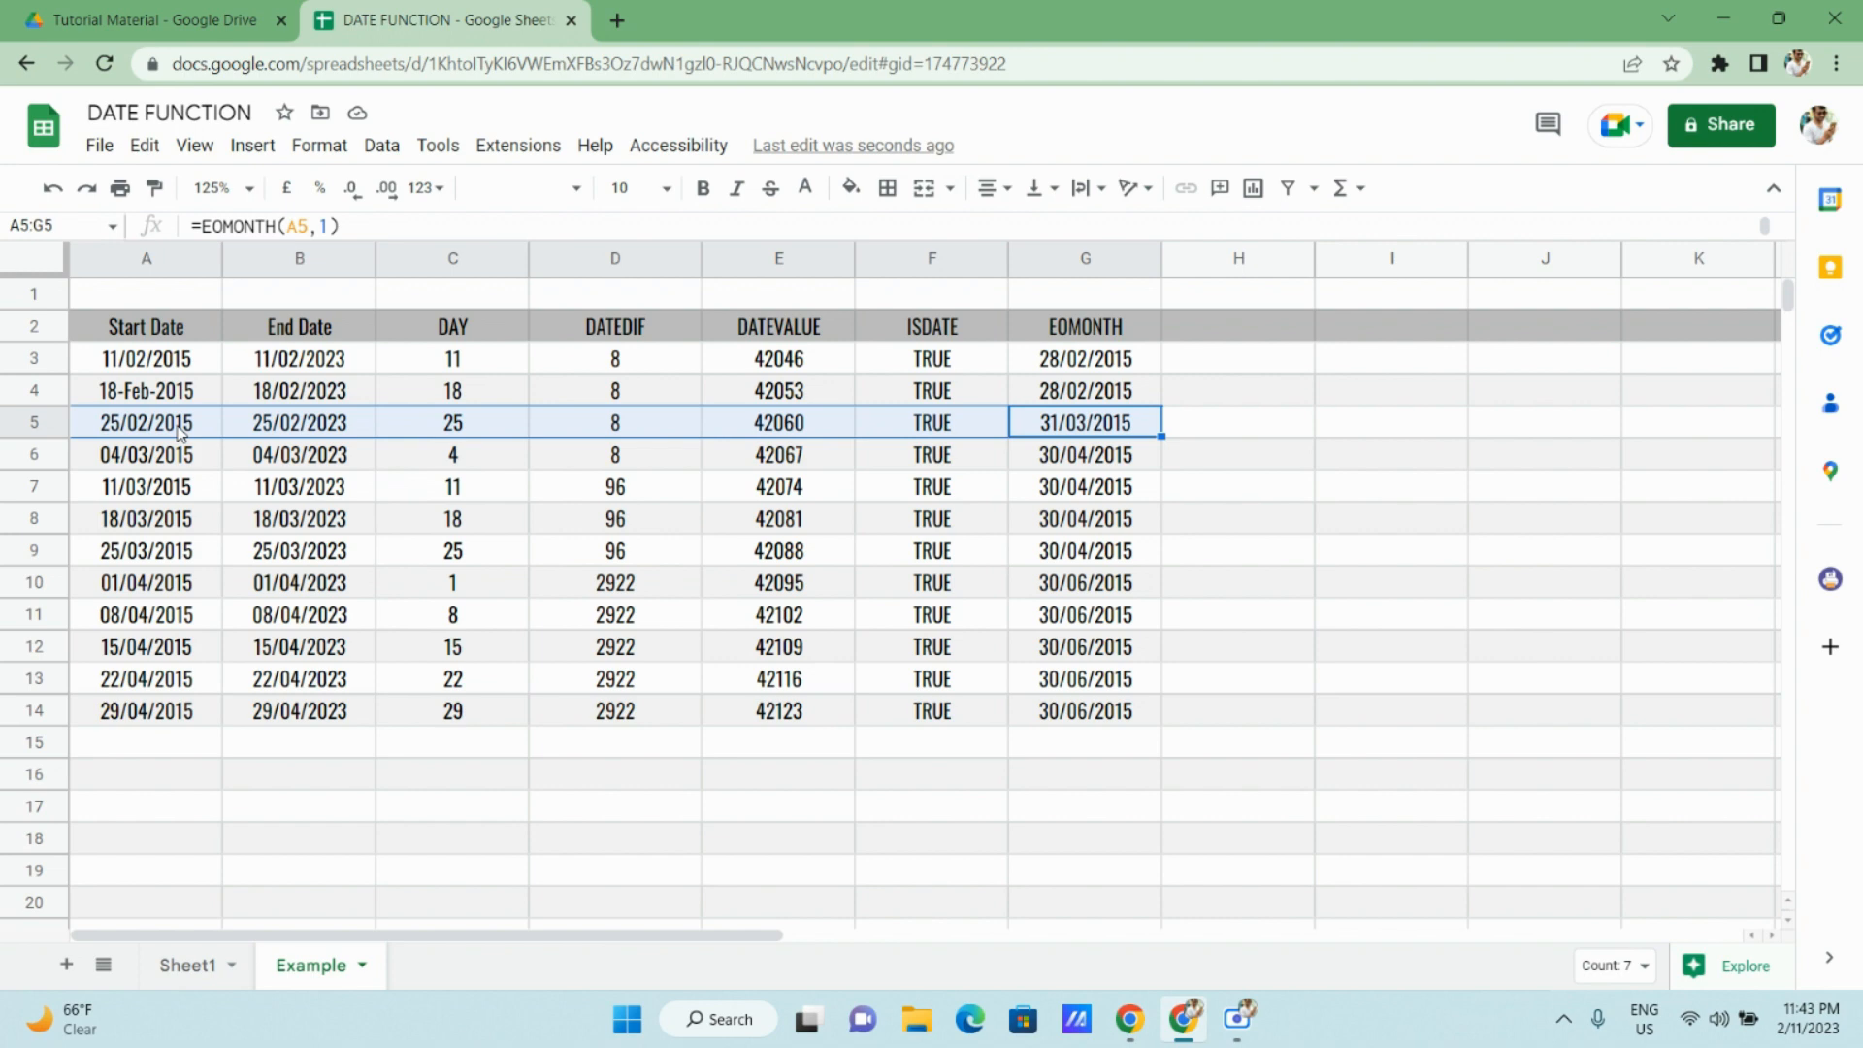
pyautogui.click(1123, 427)
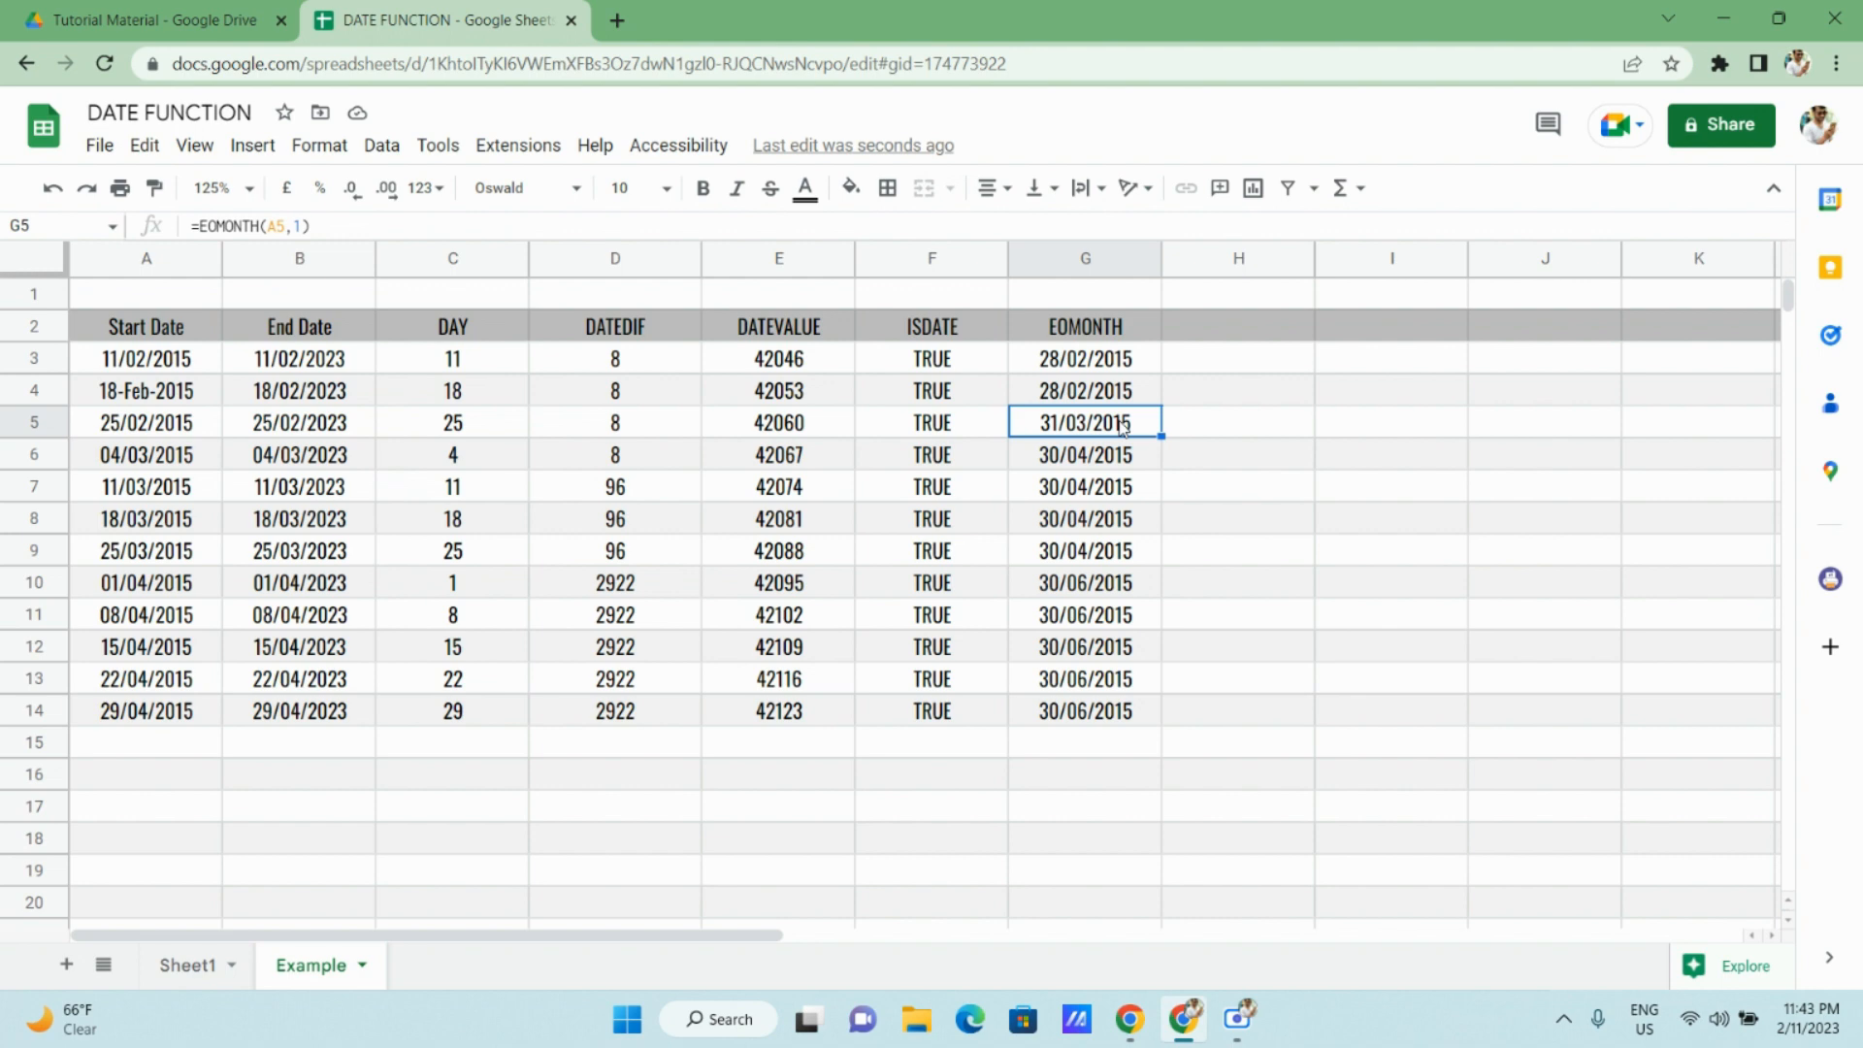
pyautogui.click(1113, 367)
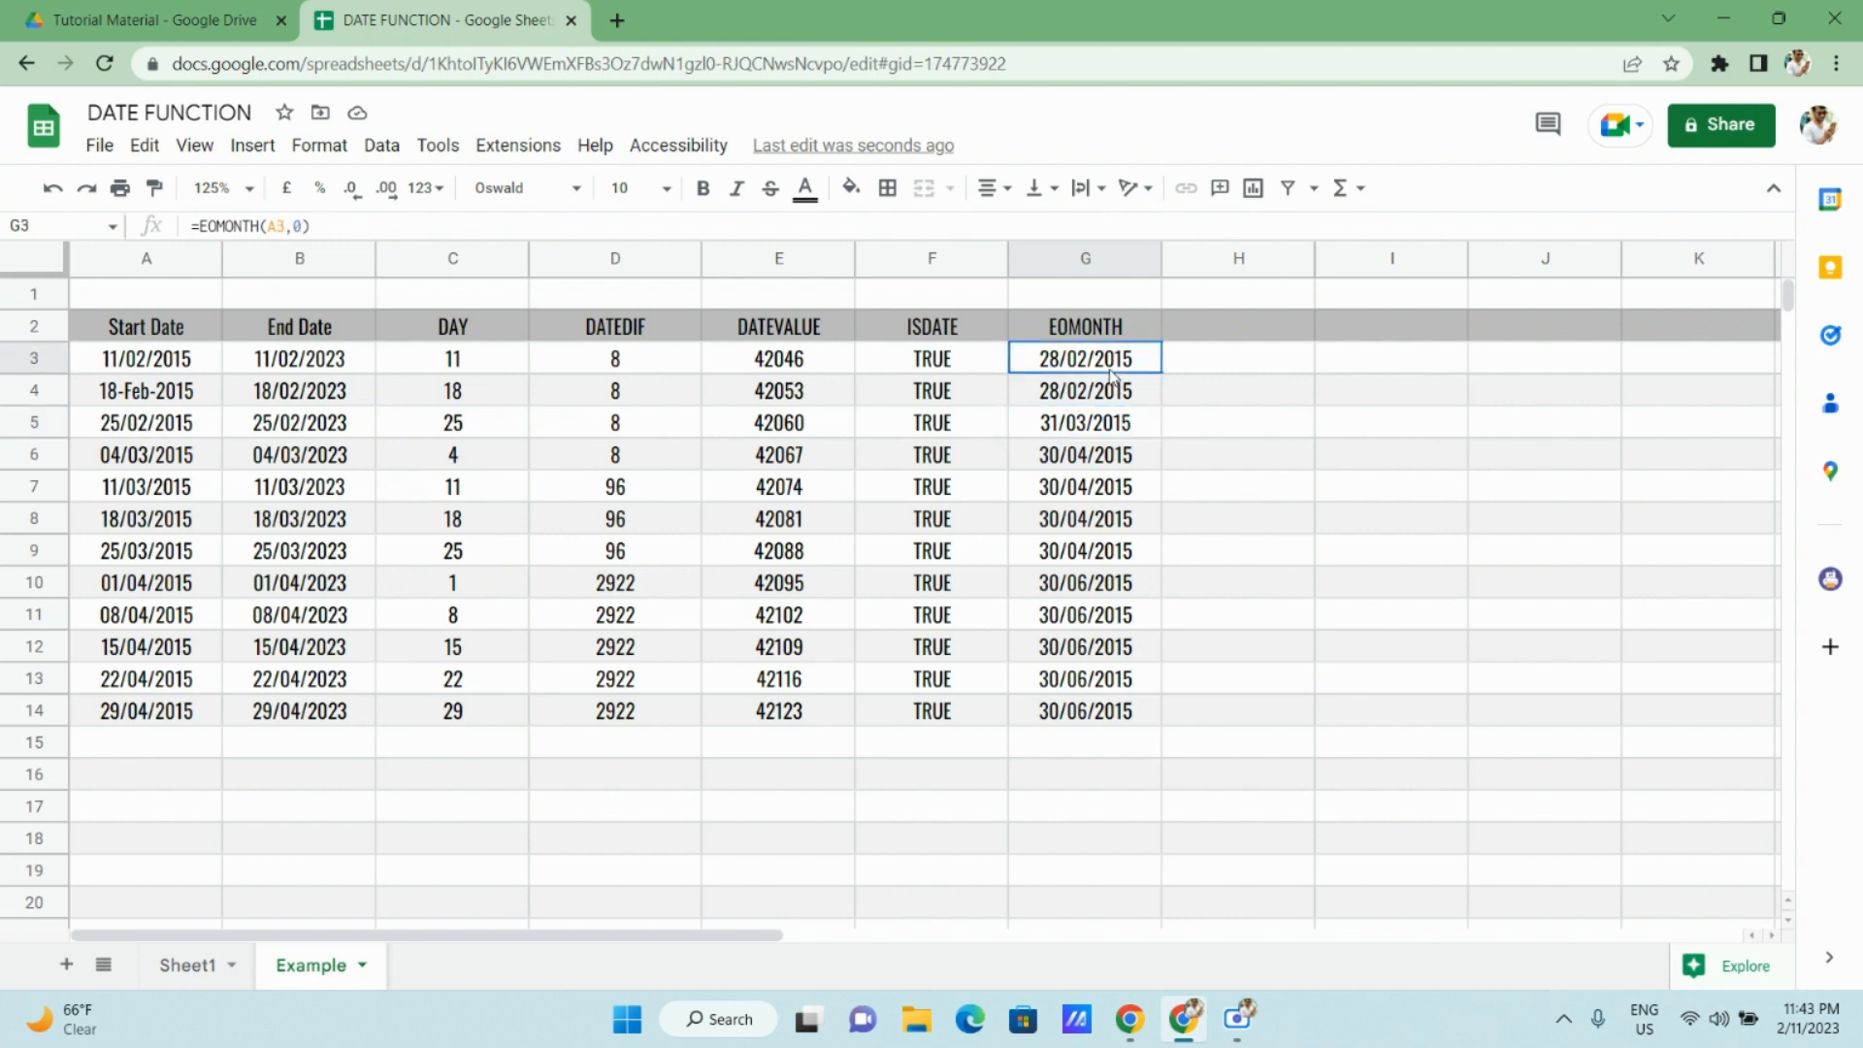
pyautogui.doubleClick(1112, 367)
pyautogui.press('Return')
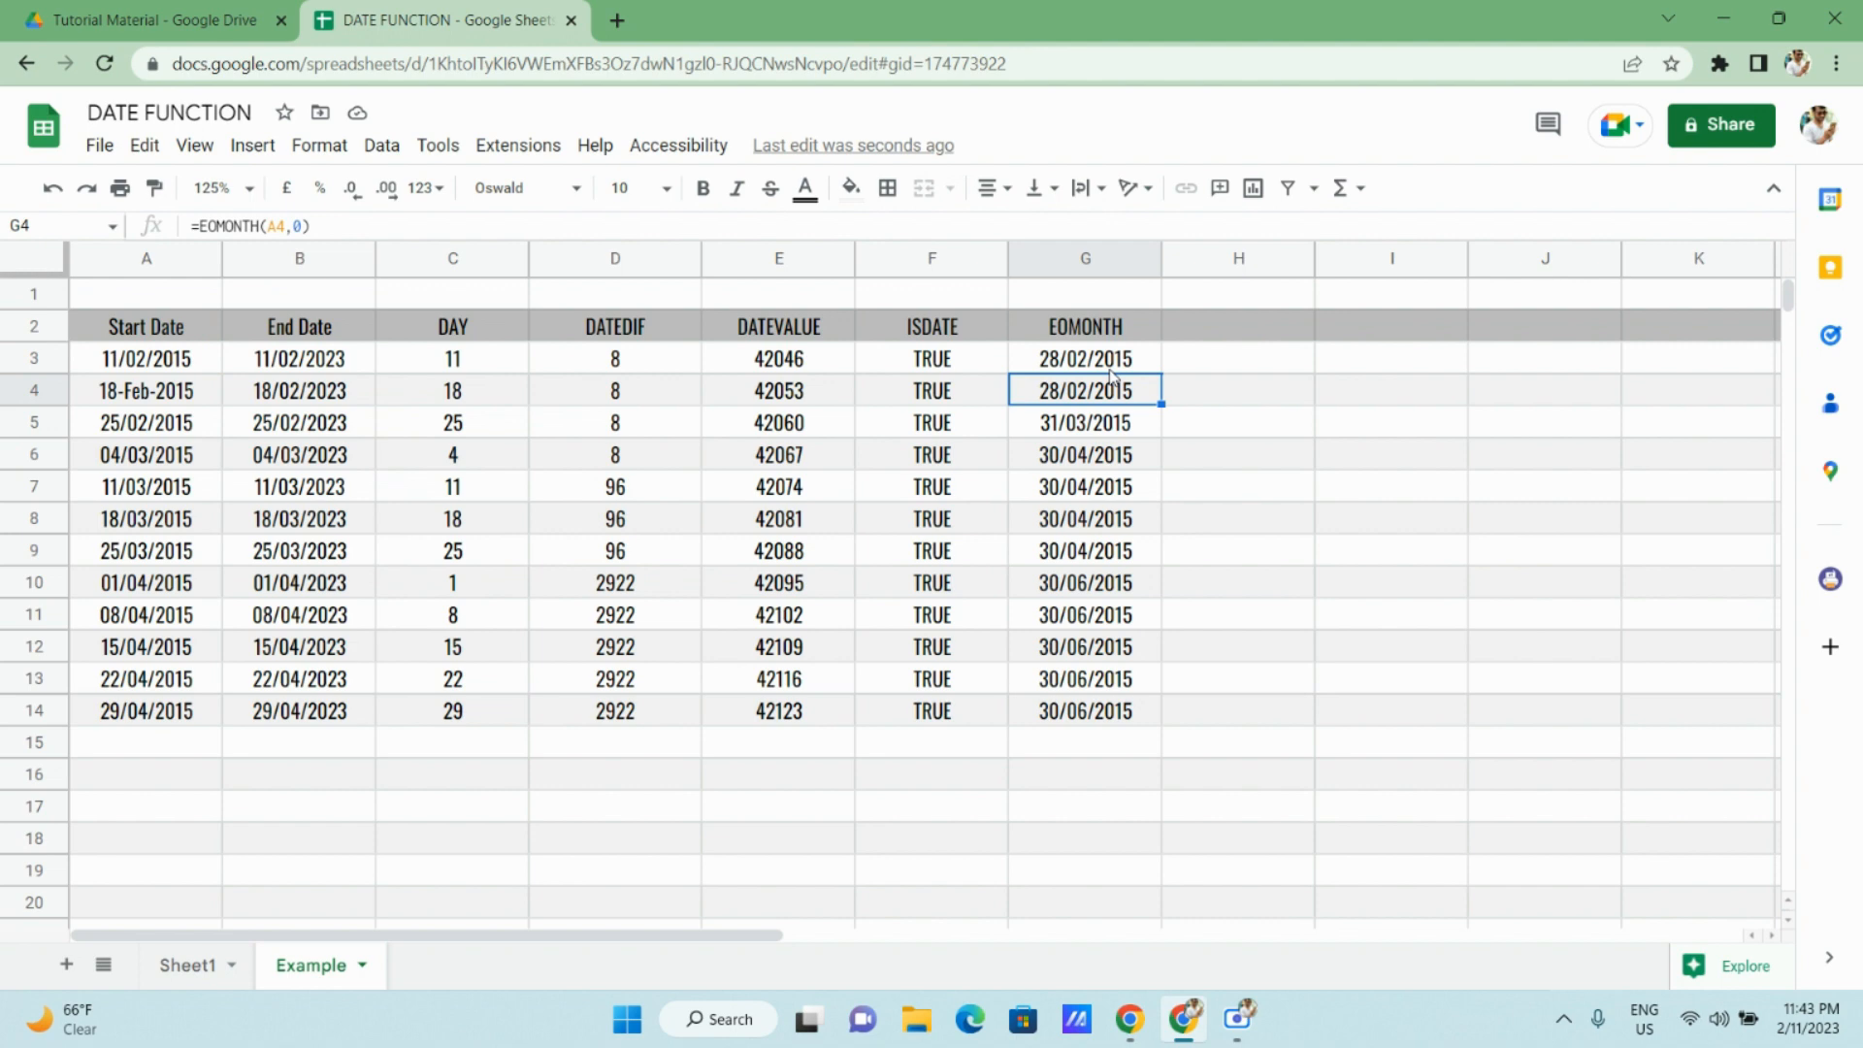
pyautogui.click(1112, 366)
pyautogui.doubleClick(1112, 366)
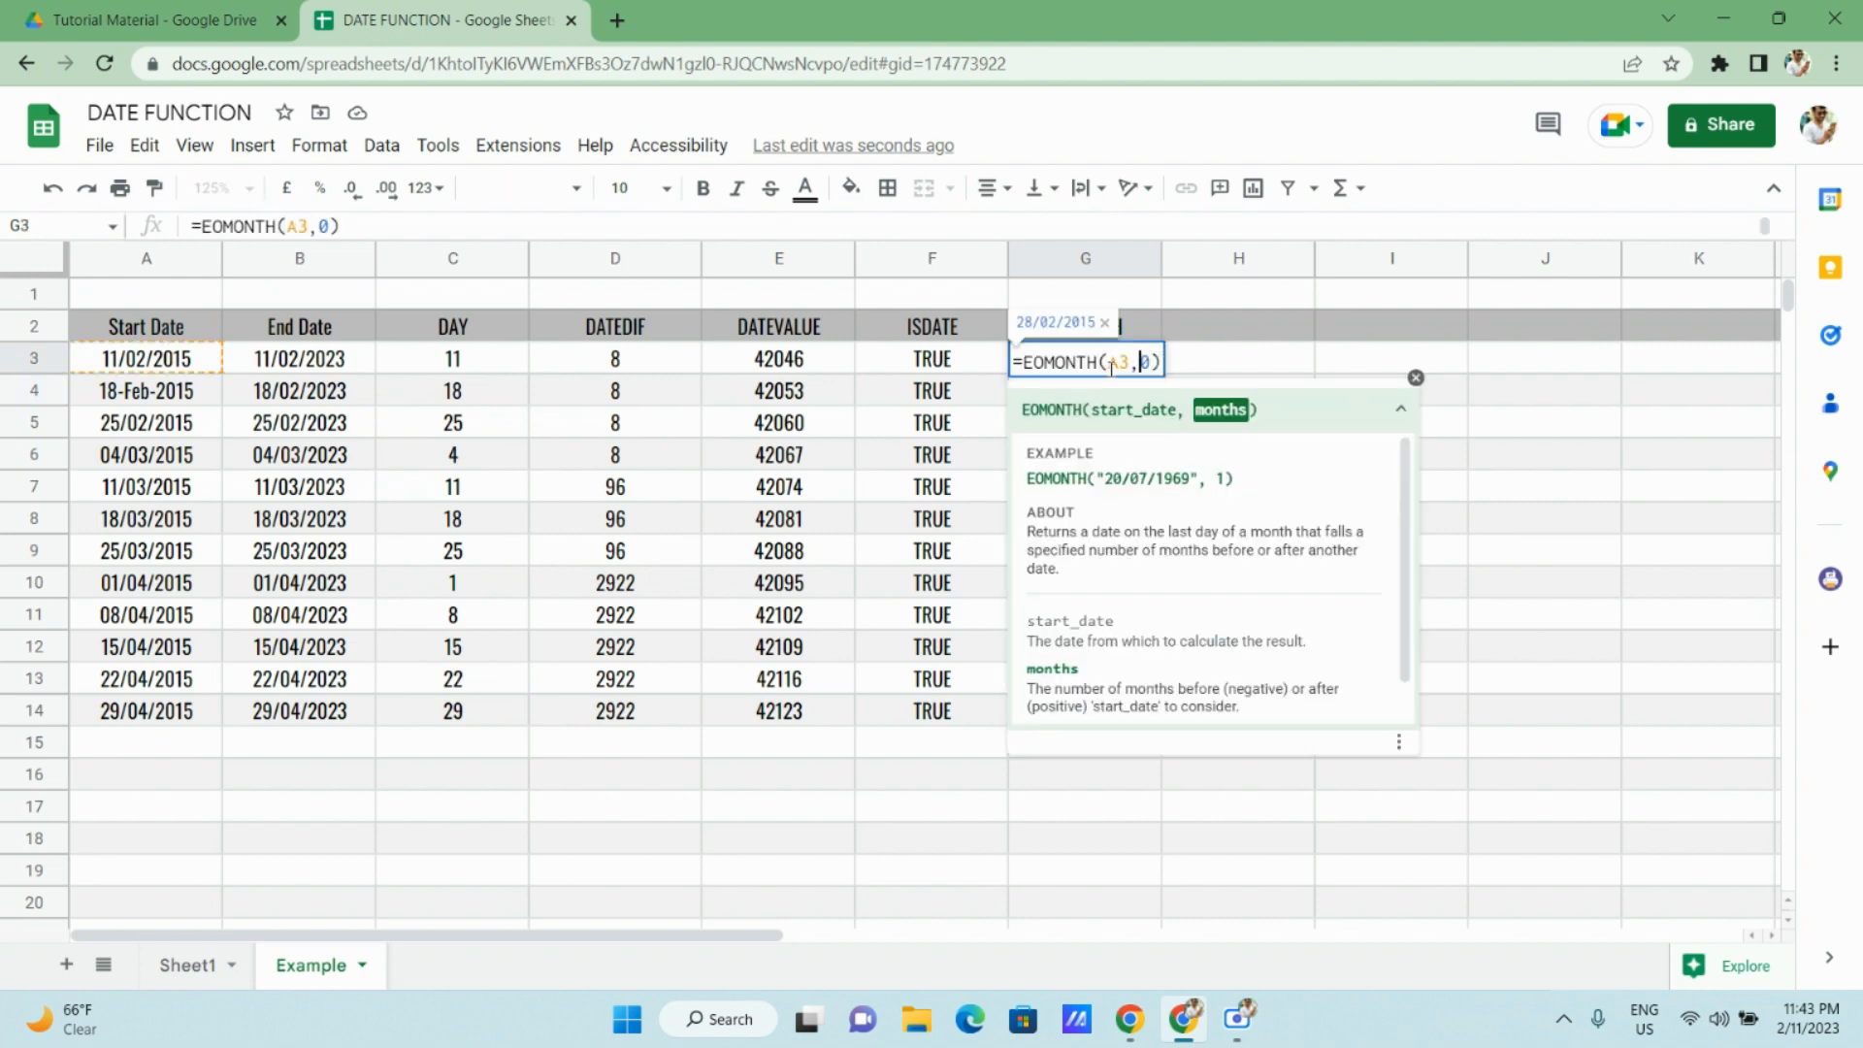
pyautogui.click(1112, 364)
pyautogui.hotkey('shift', 'Right')
pyautogui.hotkey('shift', 'Right')
pyautogui.hotkey('shift', 'Right')
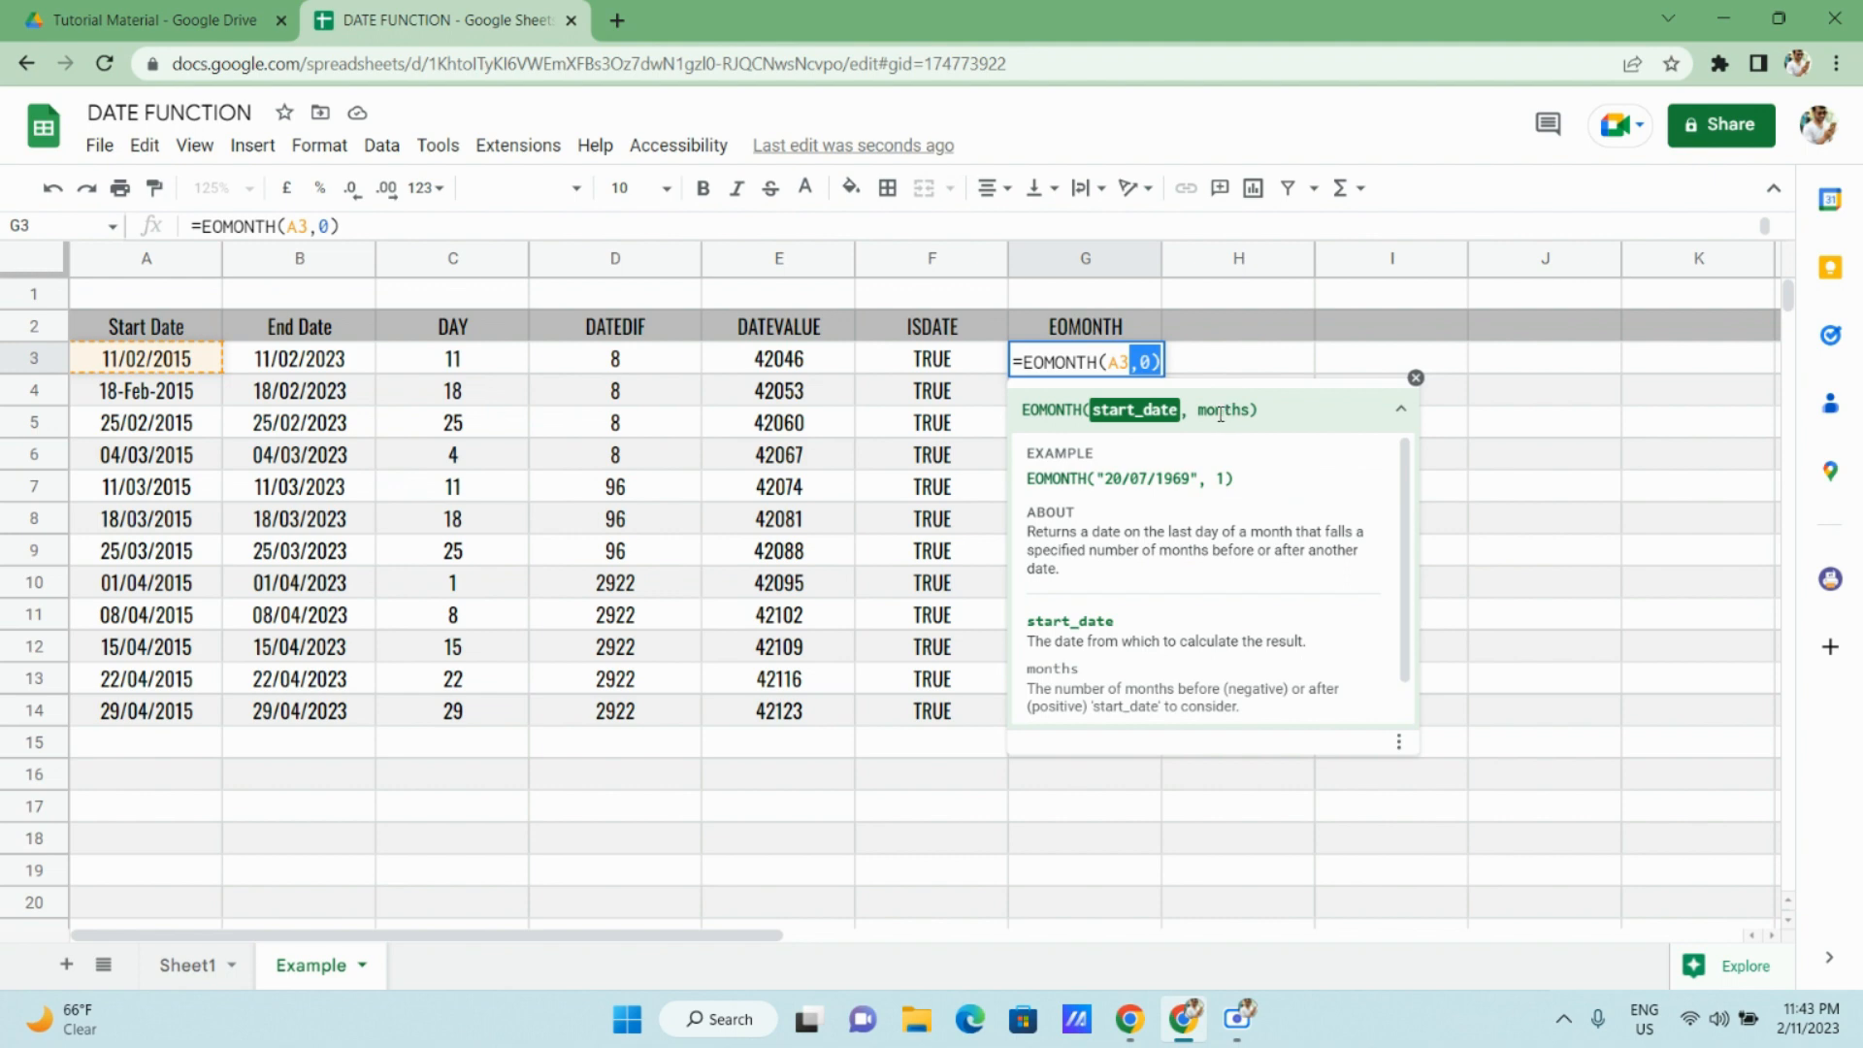
pyautogui.press('Escape')
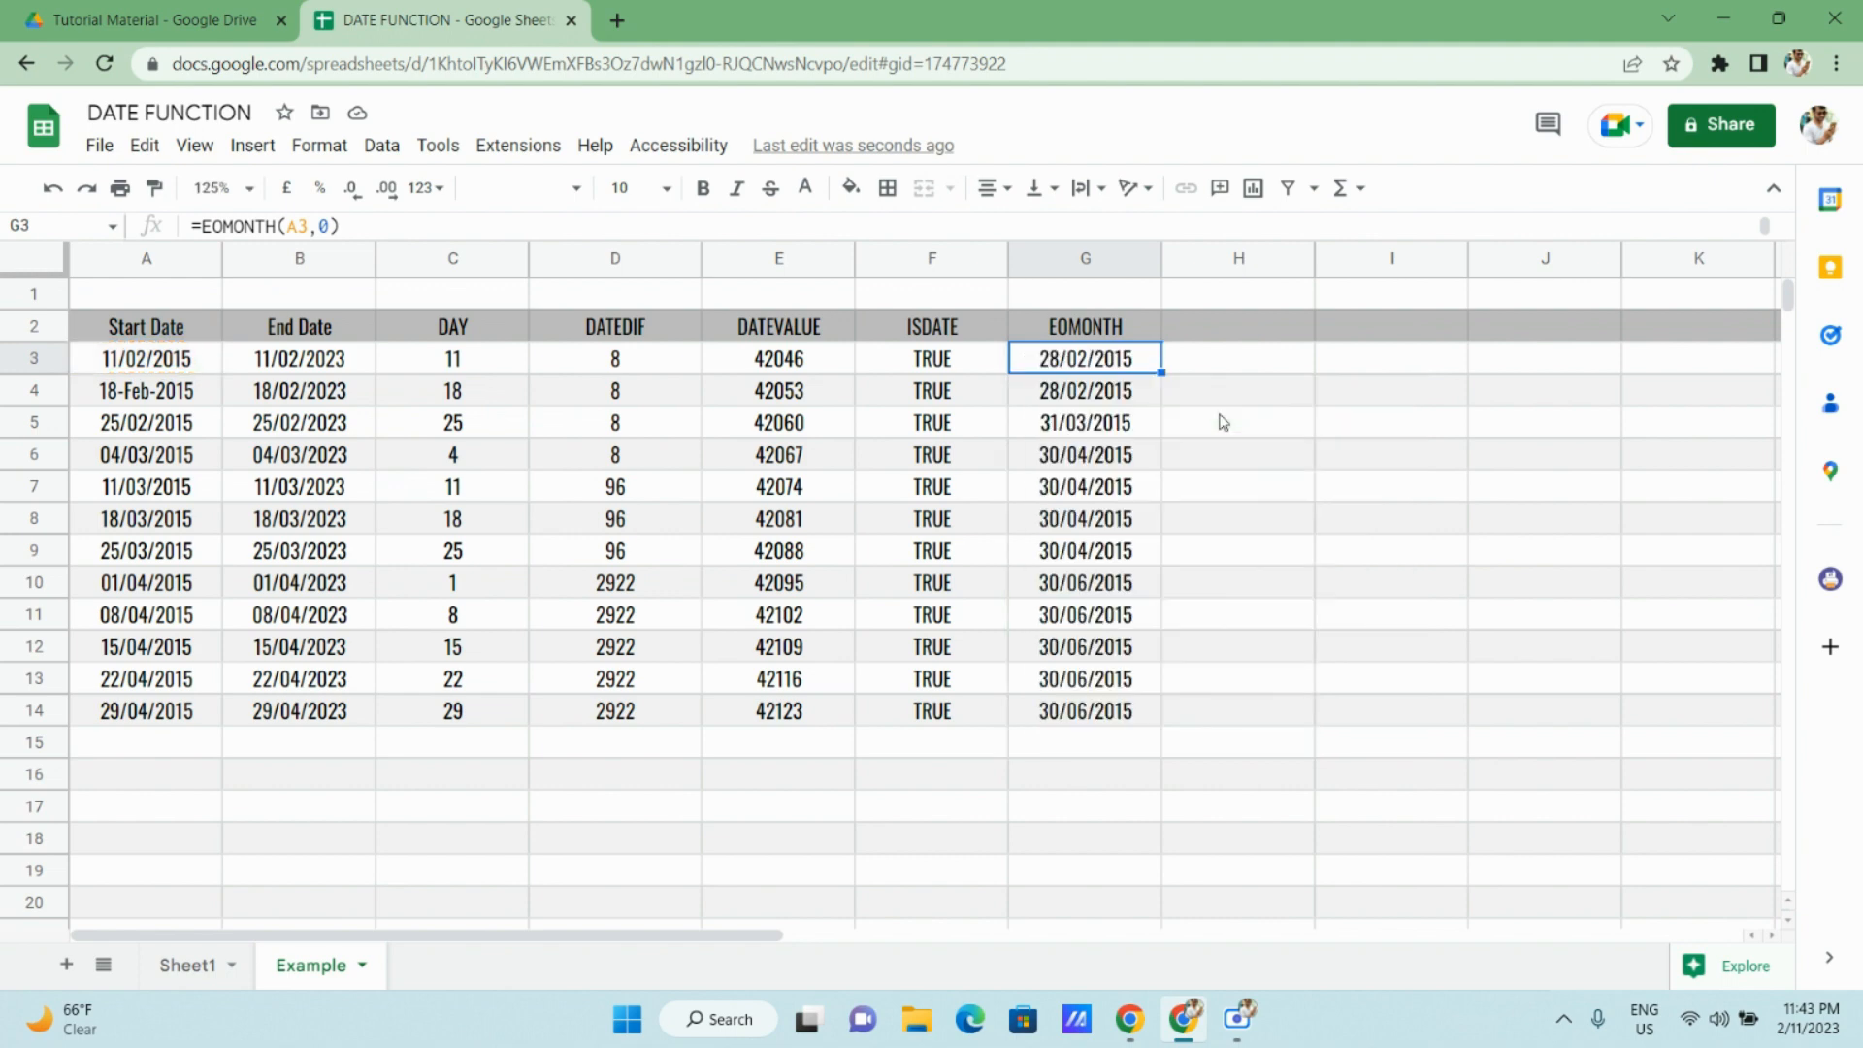
# Make the EOmonth entry in A9 of Sheet1 bold.
pyautogui.click(207, 966)
pyautogui.press('Down')
pyautogui.press('Down')
pyautogui.press('Down')
pyautogui.press('Down')
pyautogui.press('Down')
pyautogui.press('Down')
pyautogui.press('Down')
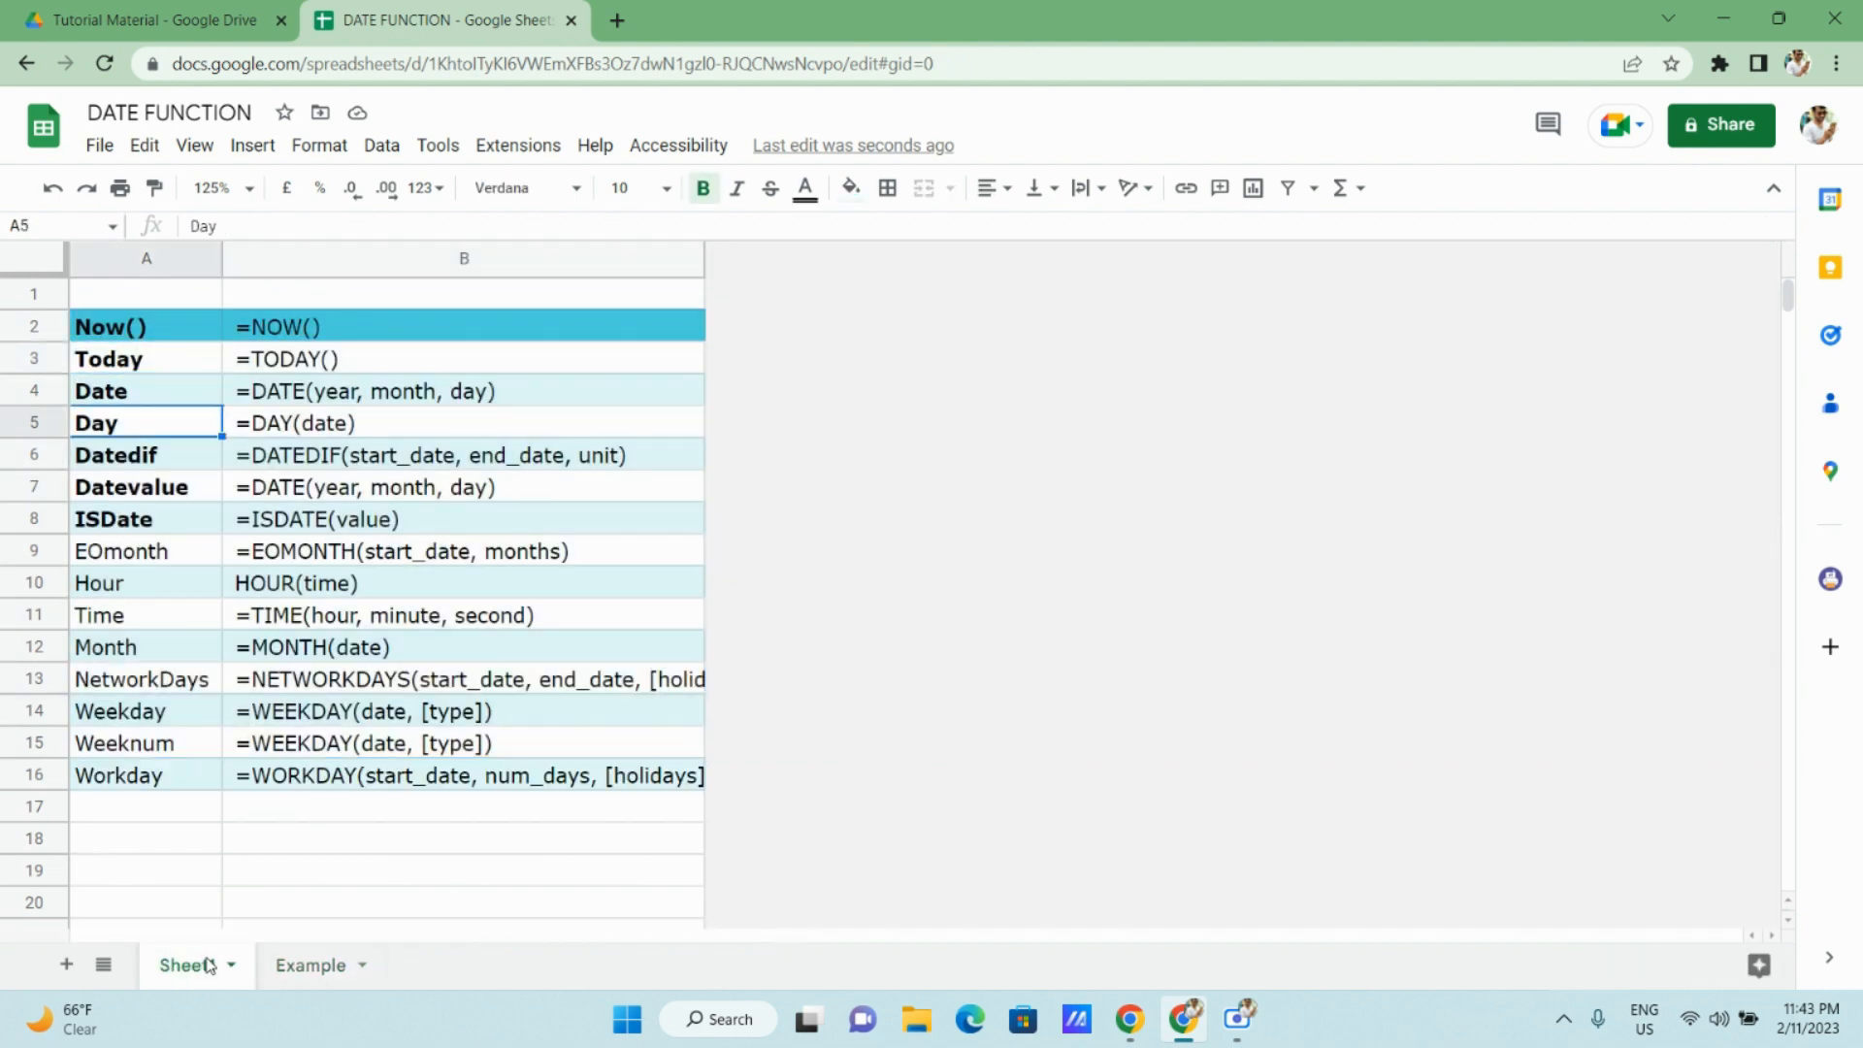
pyautogui.hotkey('ctrl', 'b')
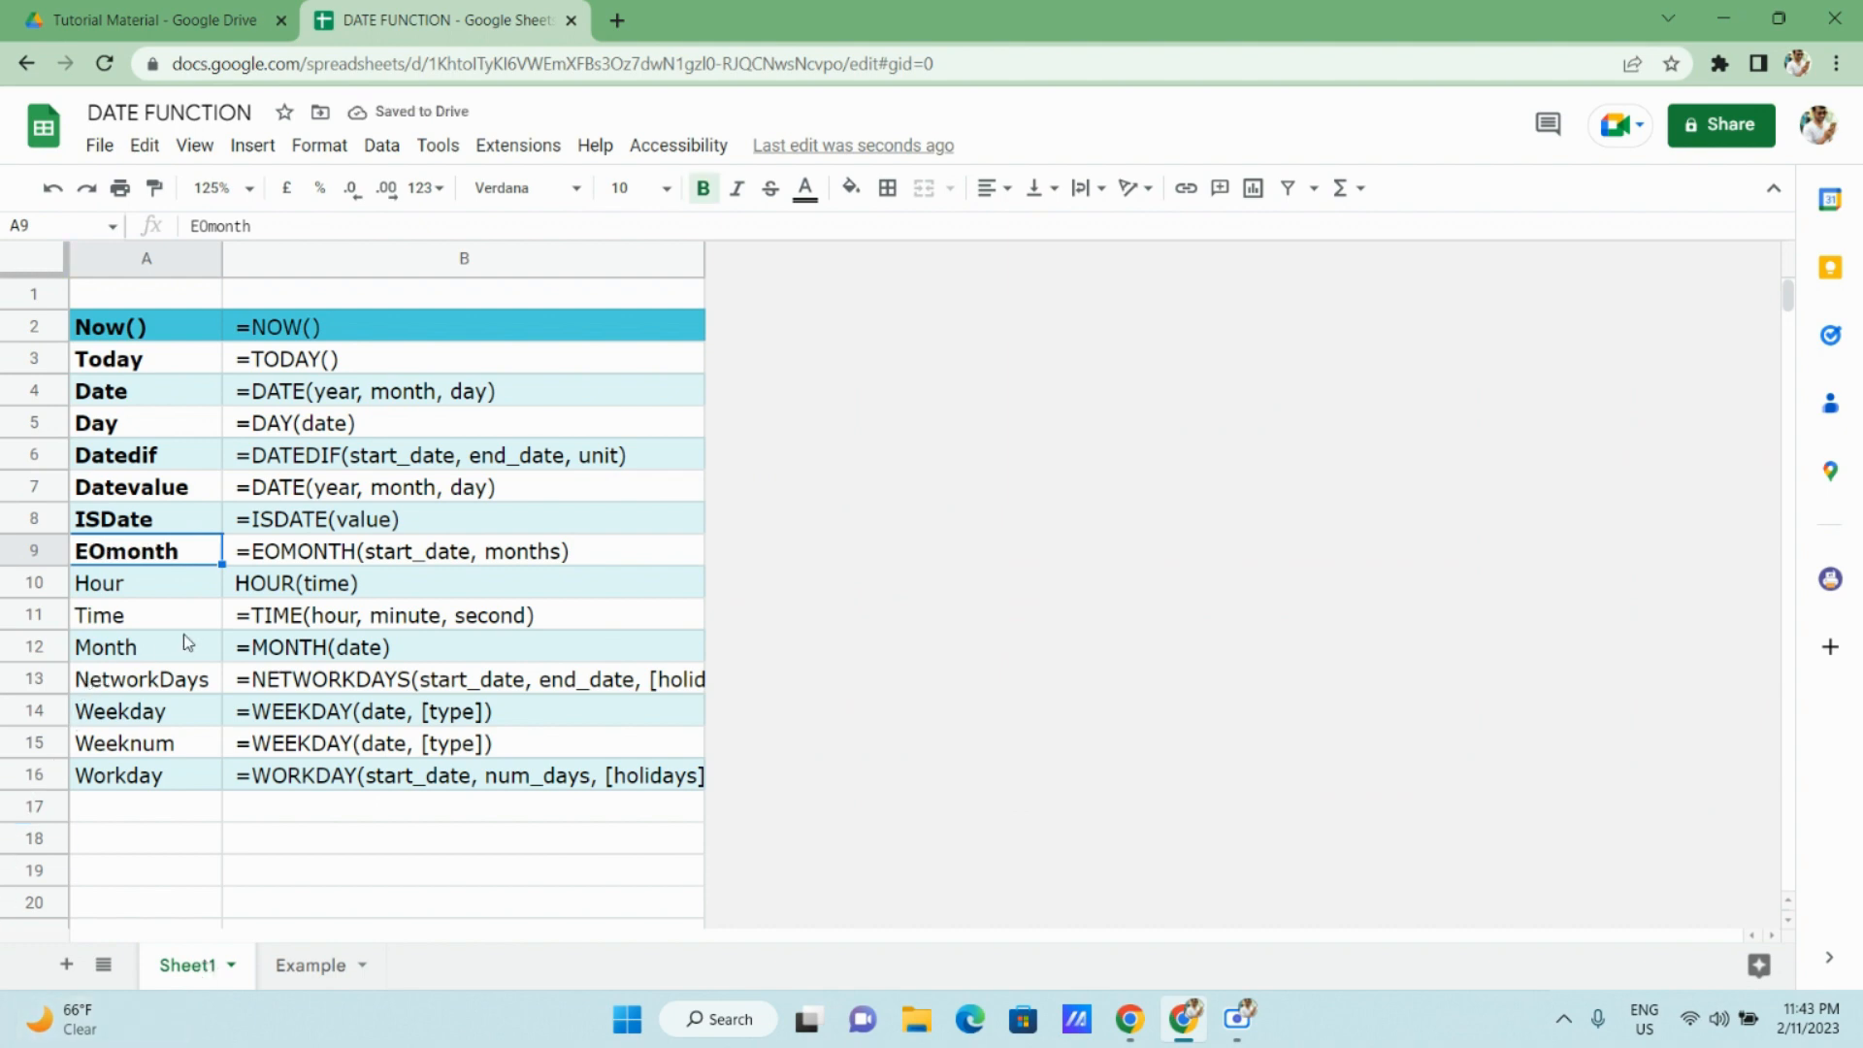
# Add the column header HOUR in H2 of the Example sheet.
pyautogui.click(311, 966)
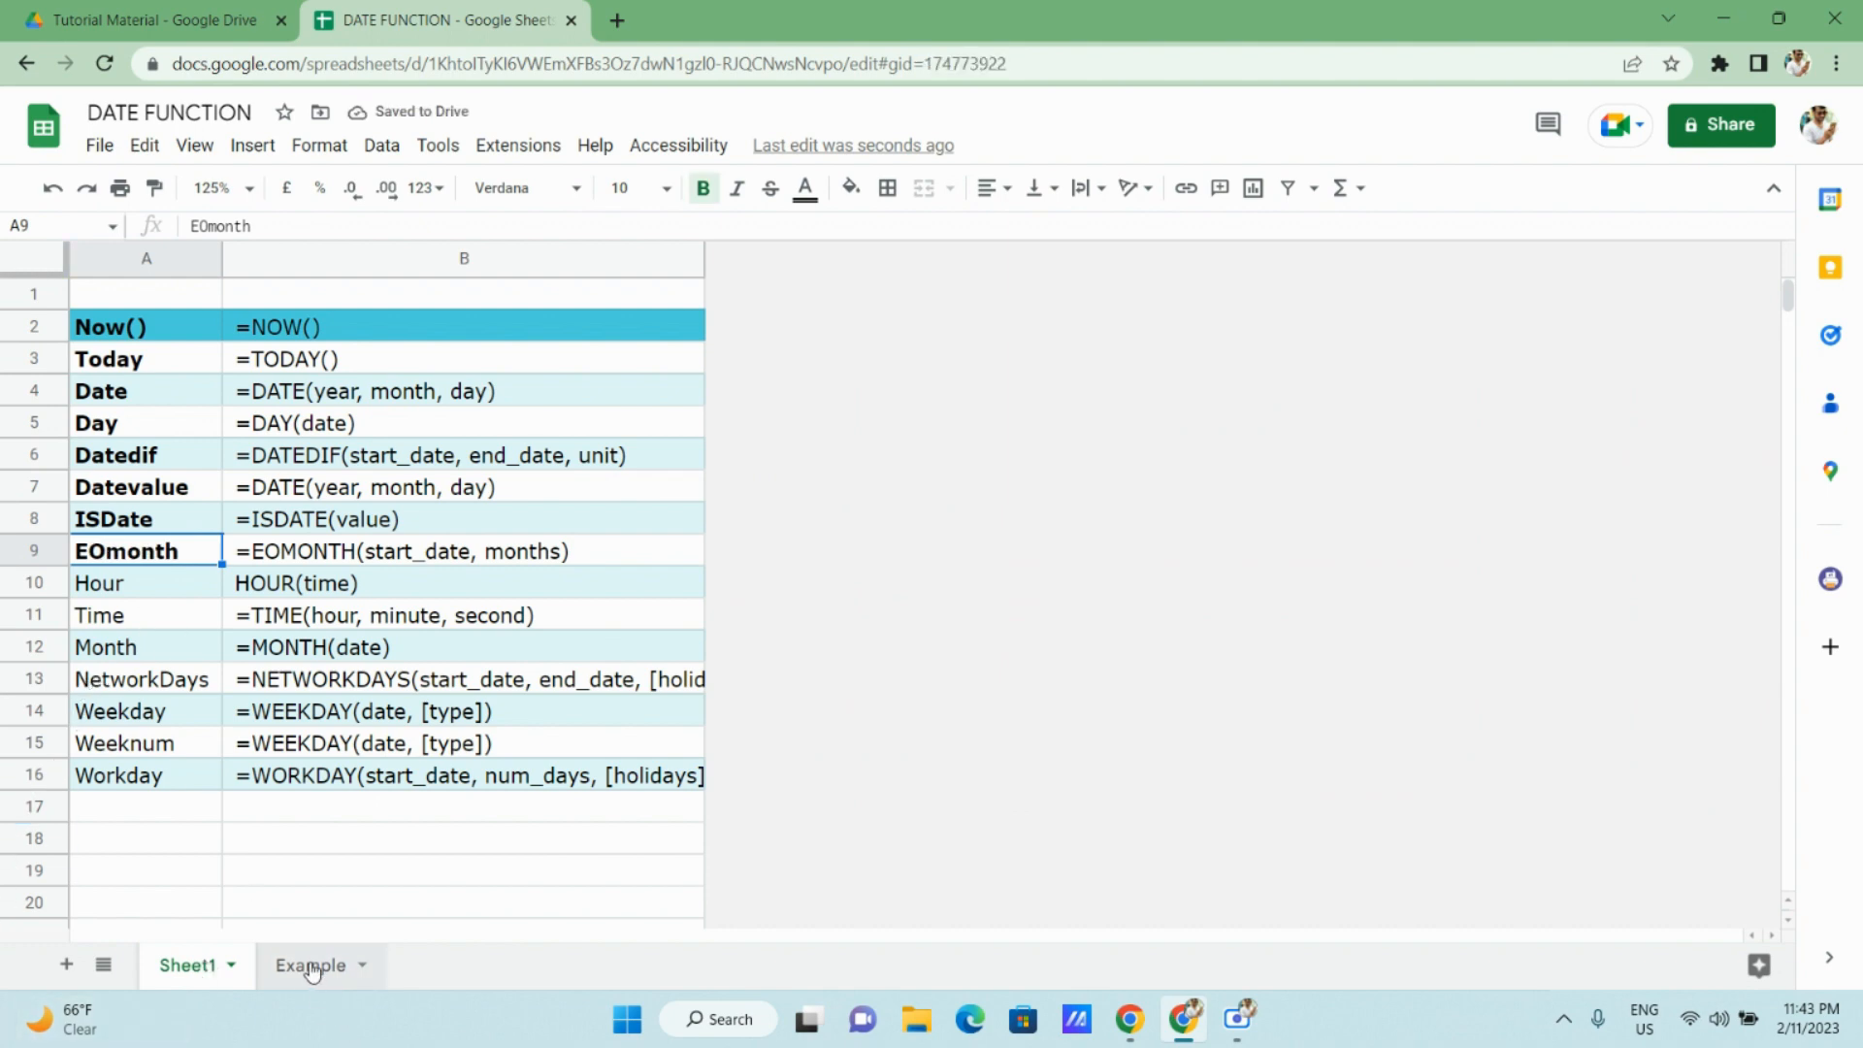
pyautogui.click(1216, 330)
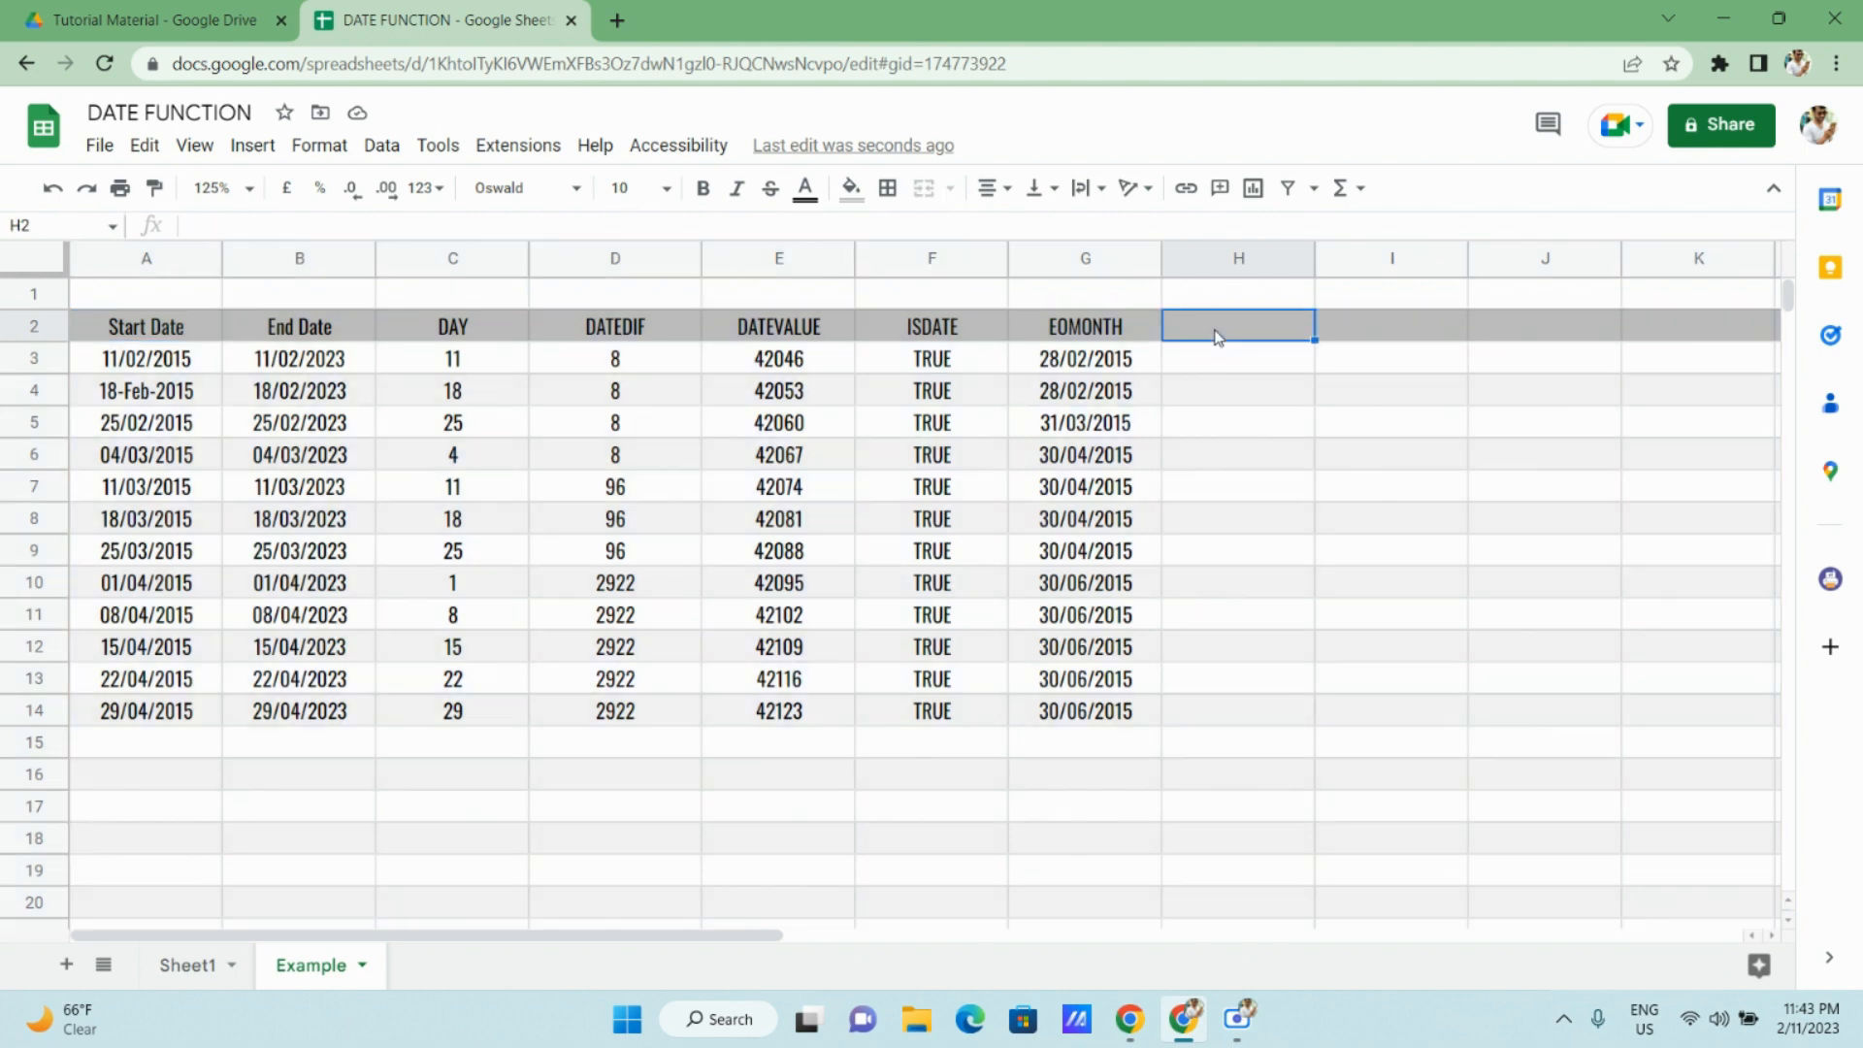
pyautogui.write('HOURS')
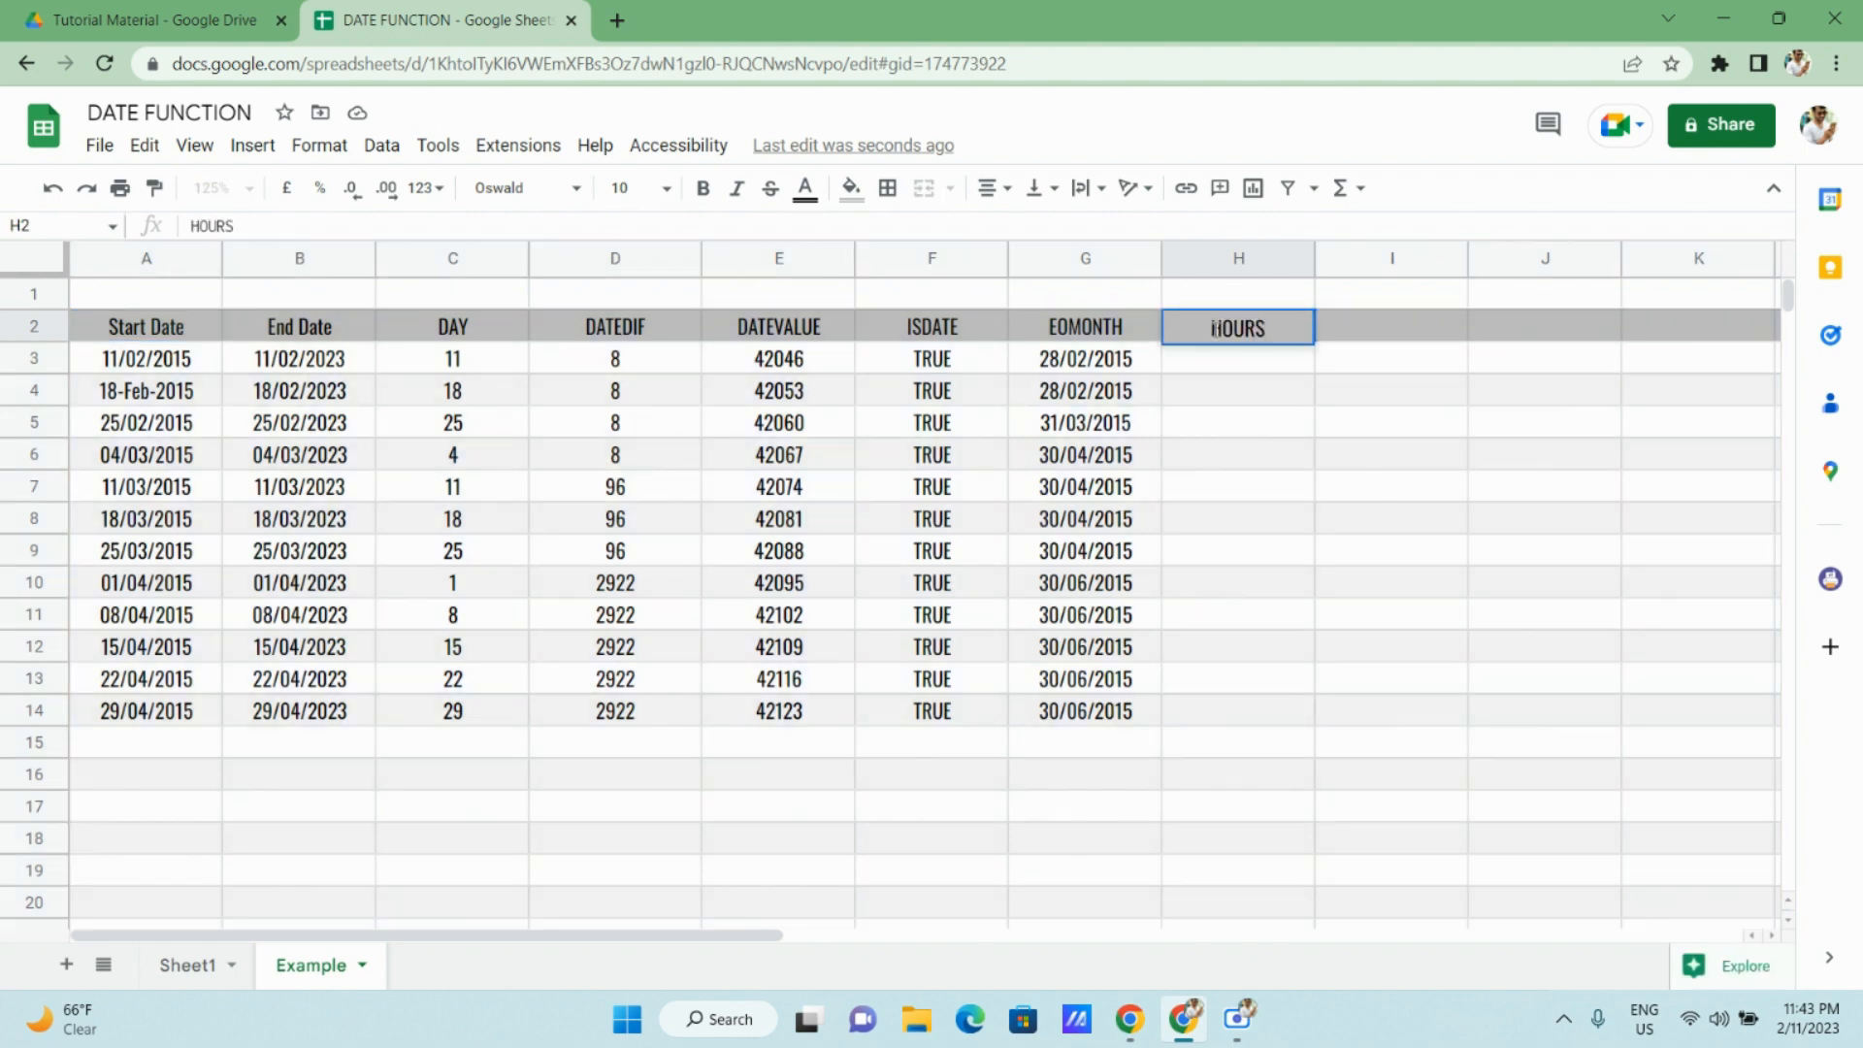
pyautogui.press('BackSpace')
pyautogui.press('Return')
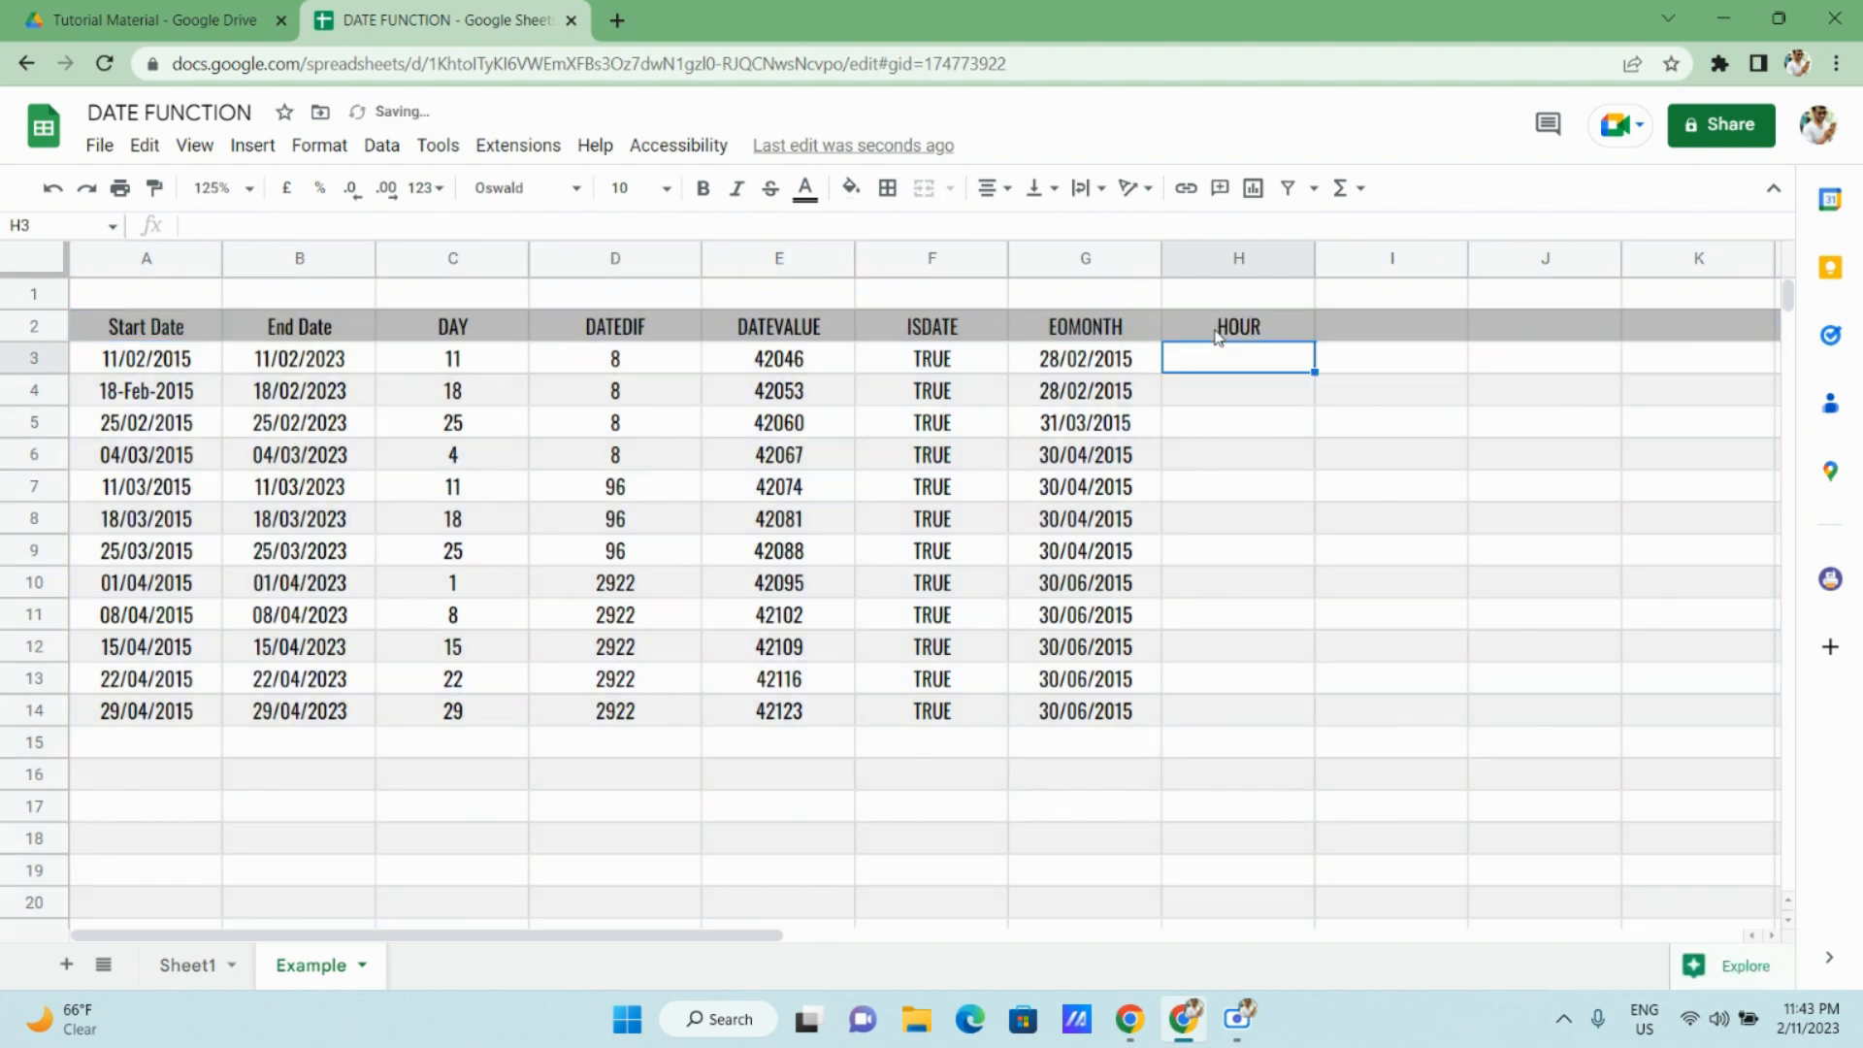
# Insert the current time in H1, above the HOUR header.
pyautogui.write('=')
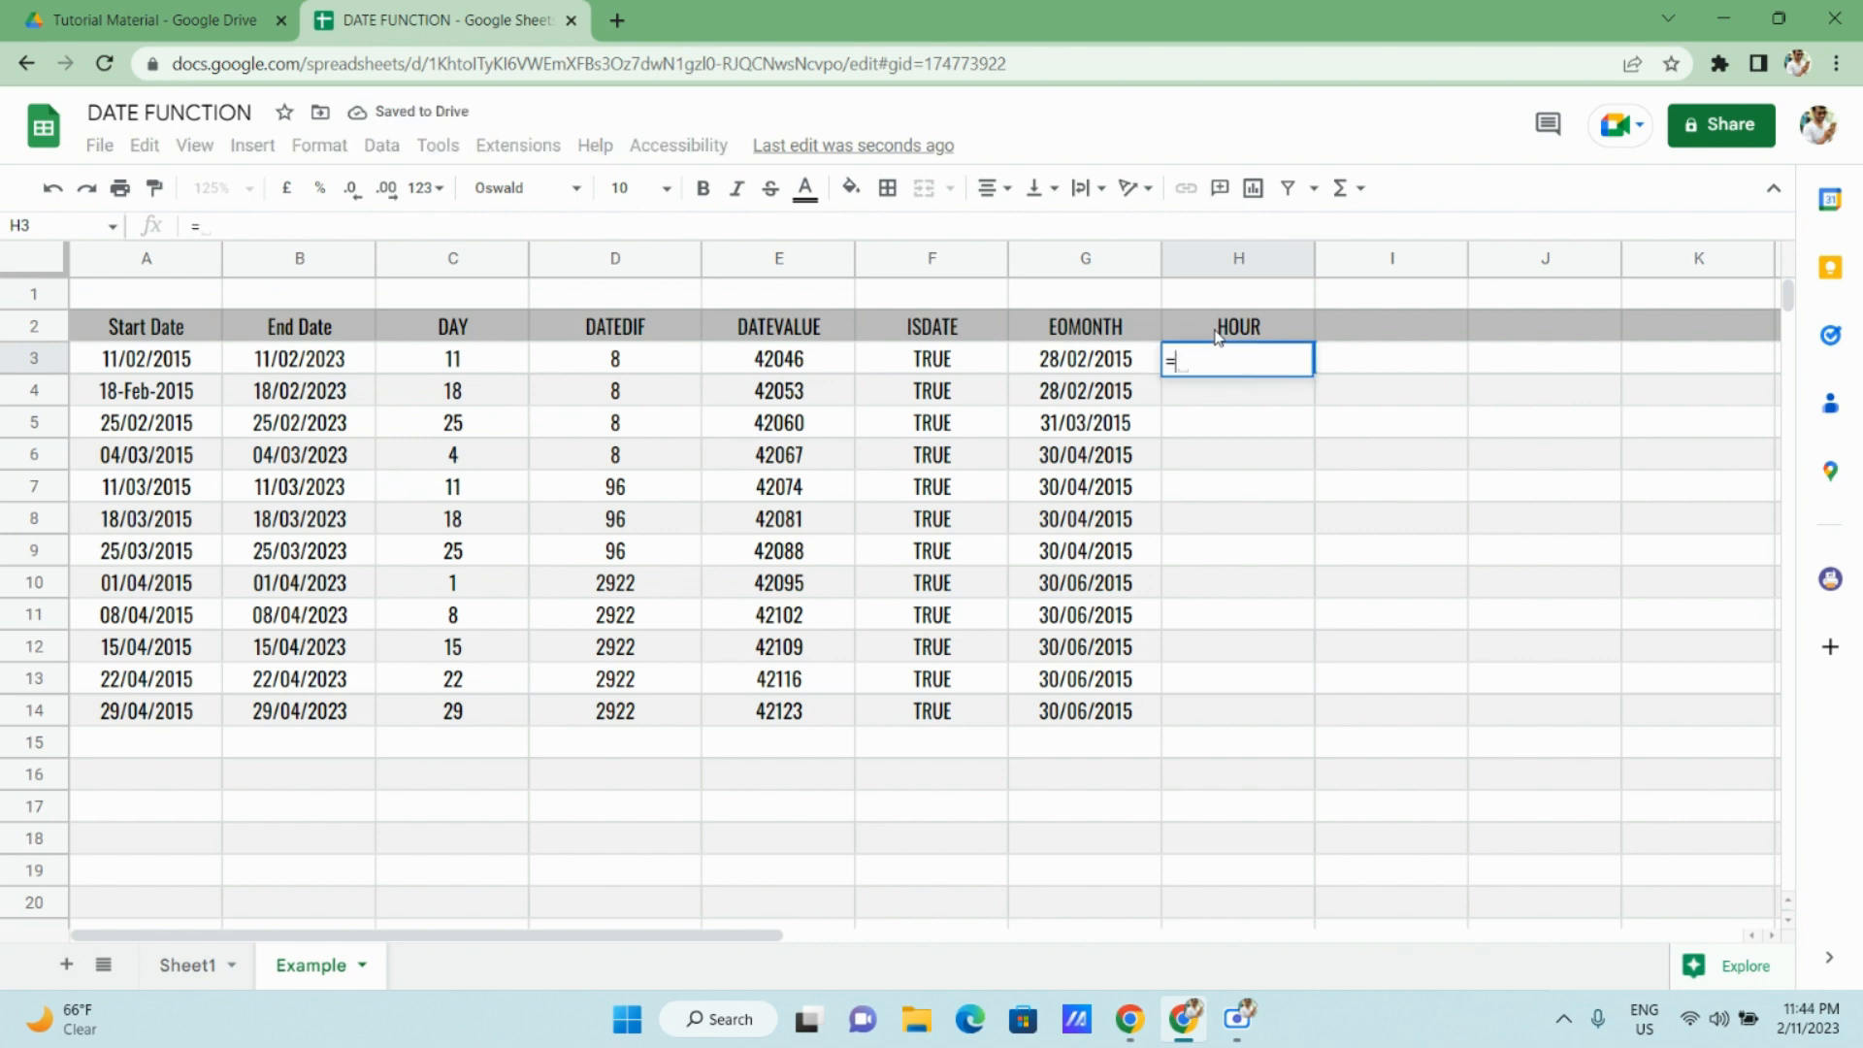
pyautogui.press('Escape')
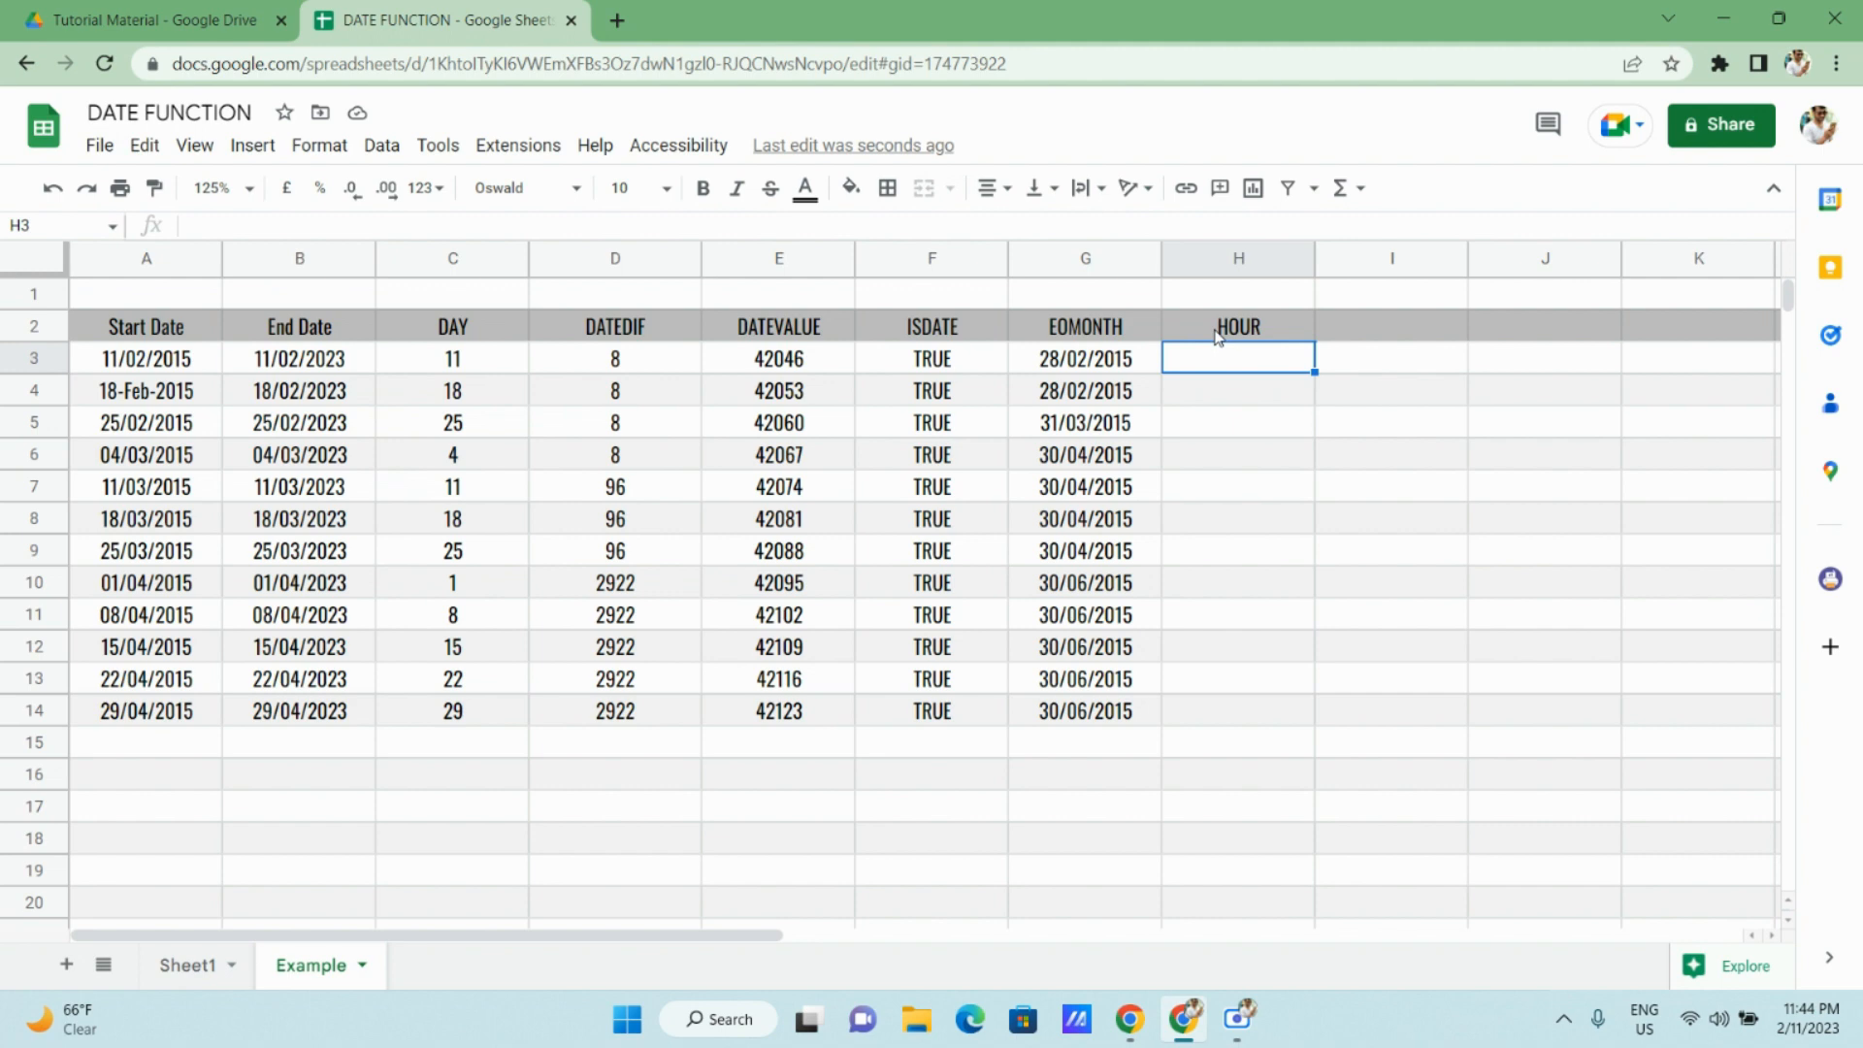
pyautogui.press('Up')
pyautogui.press('Up')
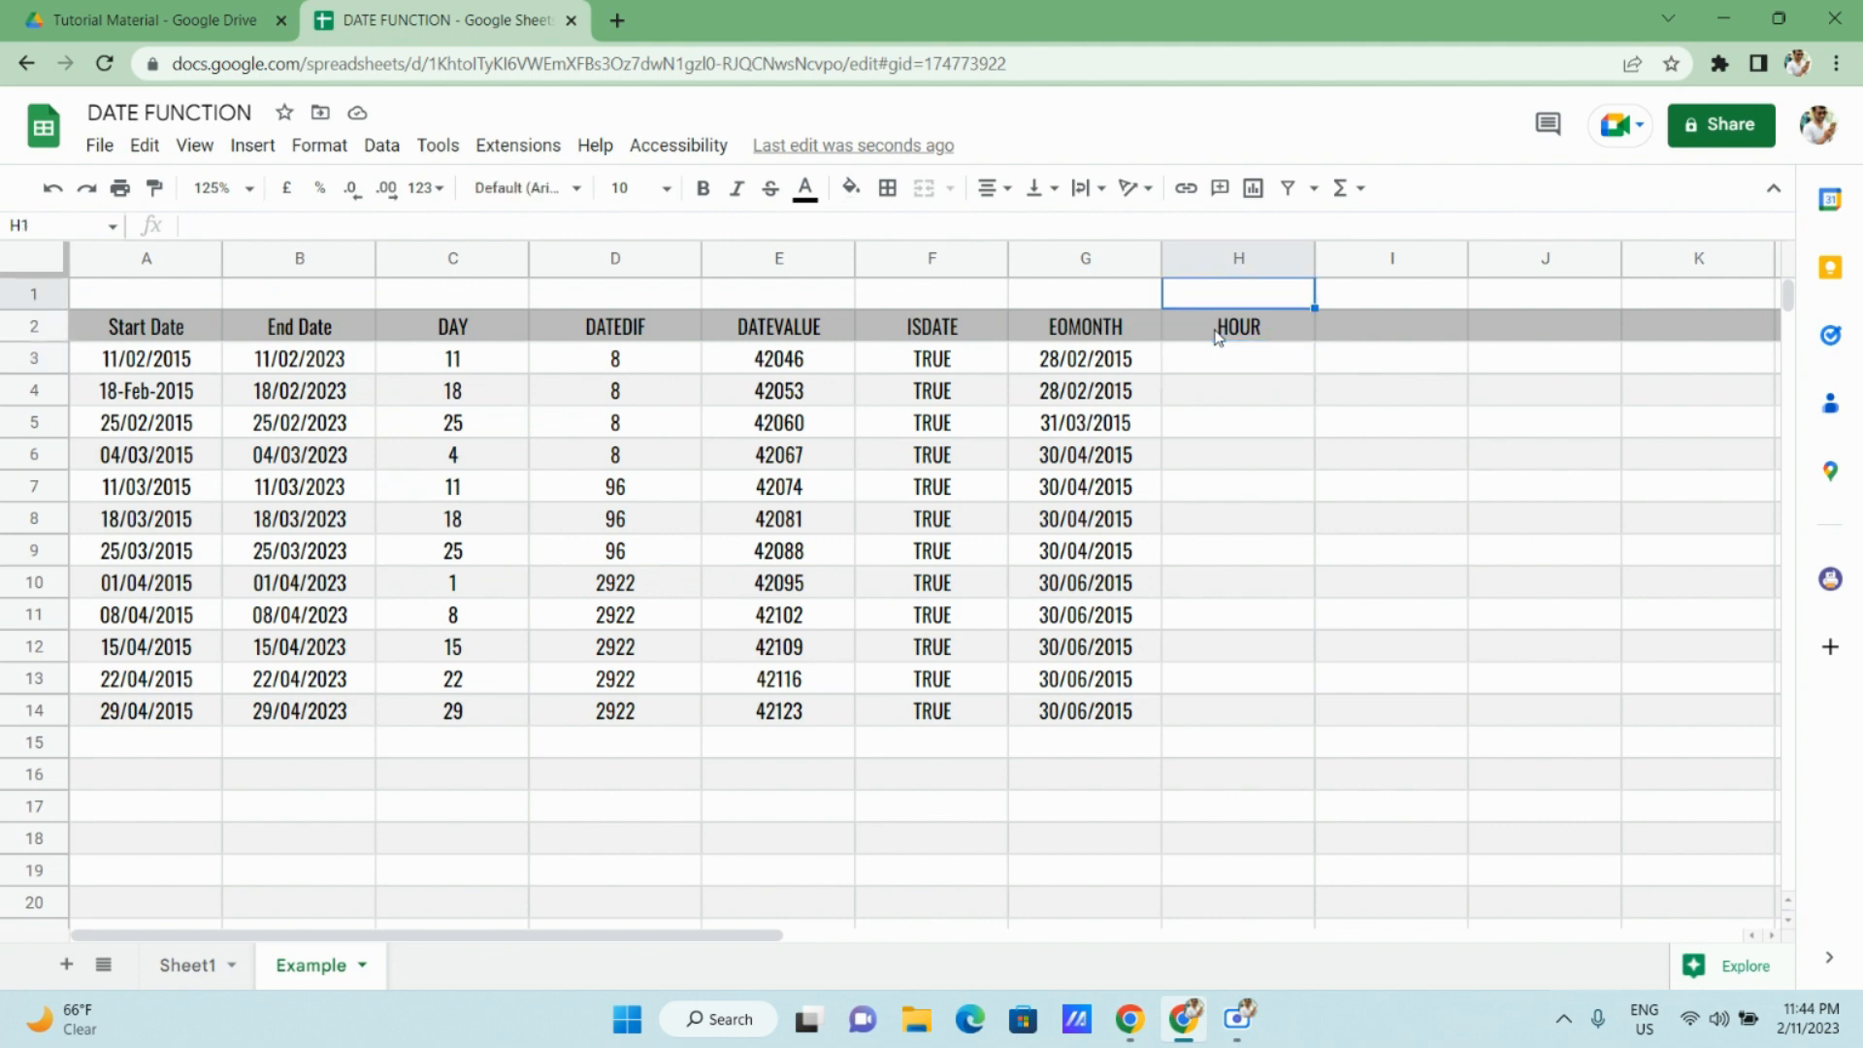
pyautogui.hotkey('ctrl', 'shift', ';')
pyautogui.click(1217, 335)
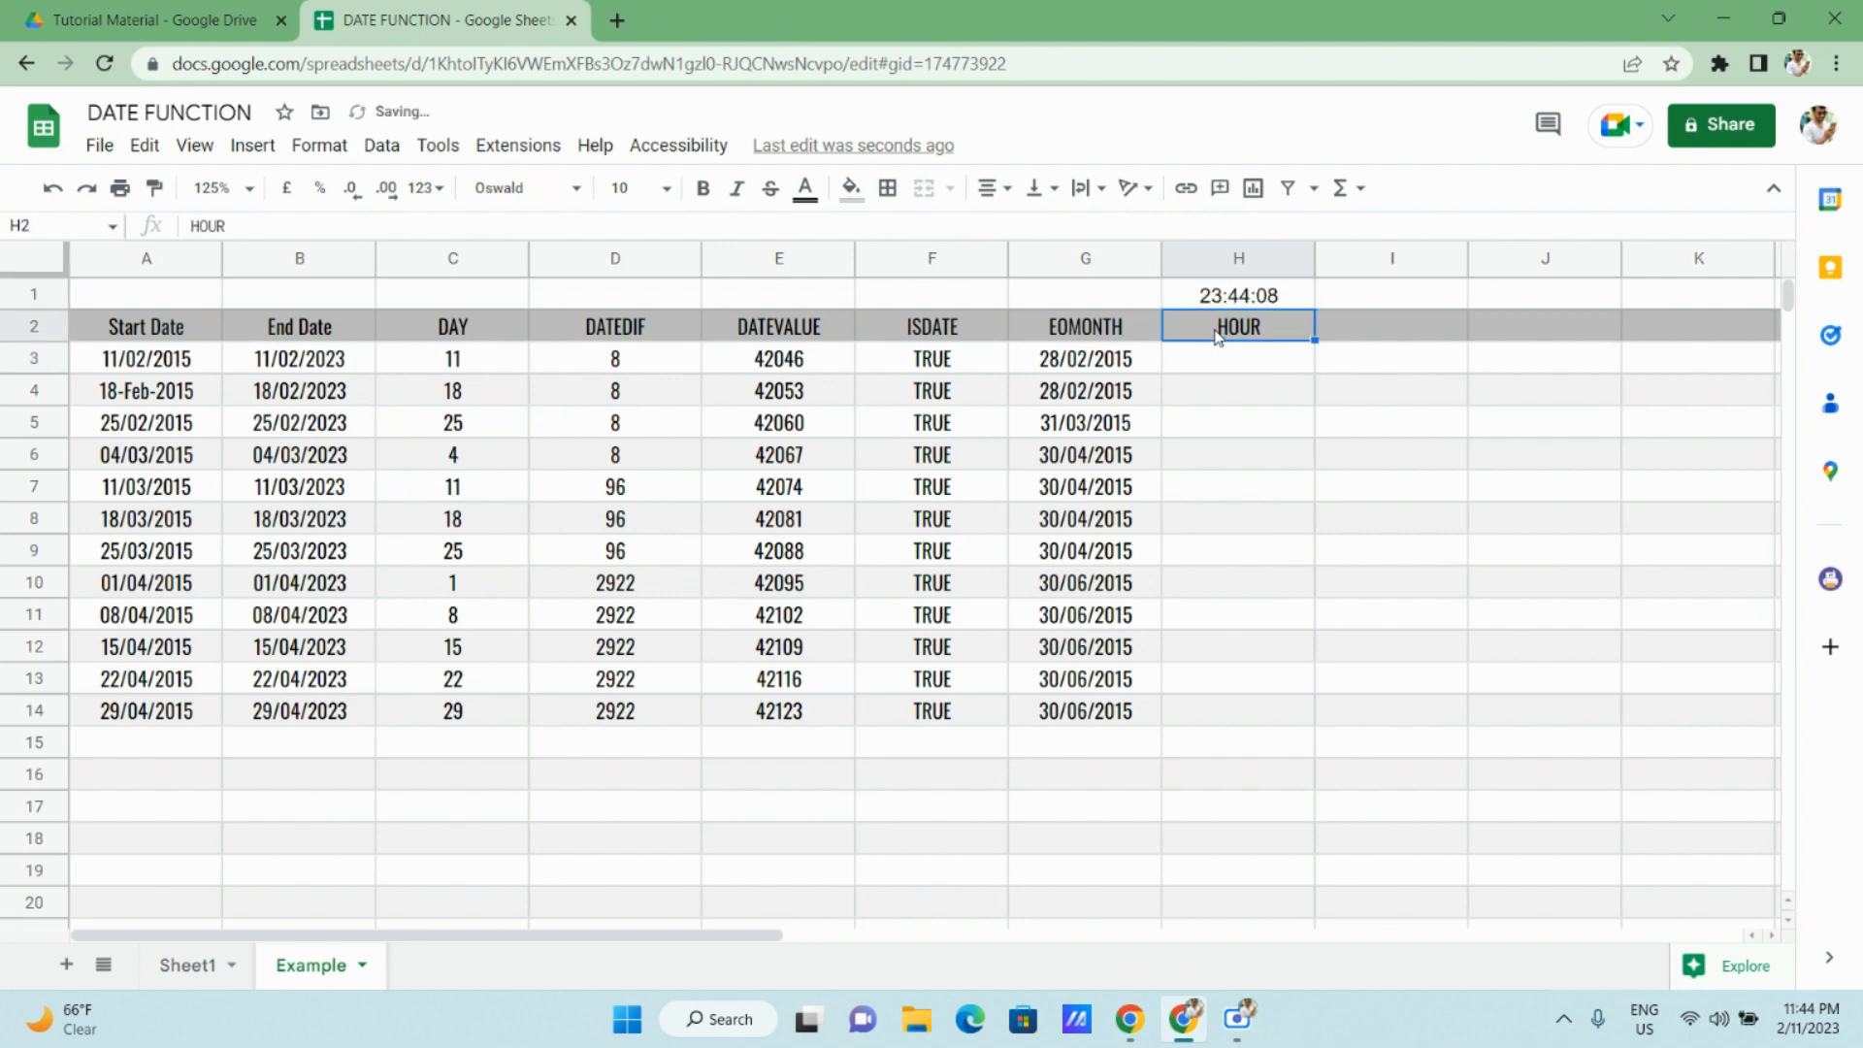
# Enter =HOUR(H1) in H3 to extract the hour from the time.
pyautogui.press('Down')
pyautogui.write('=H')
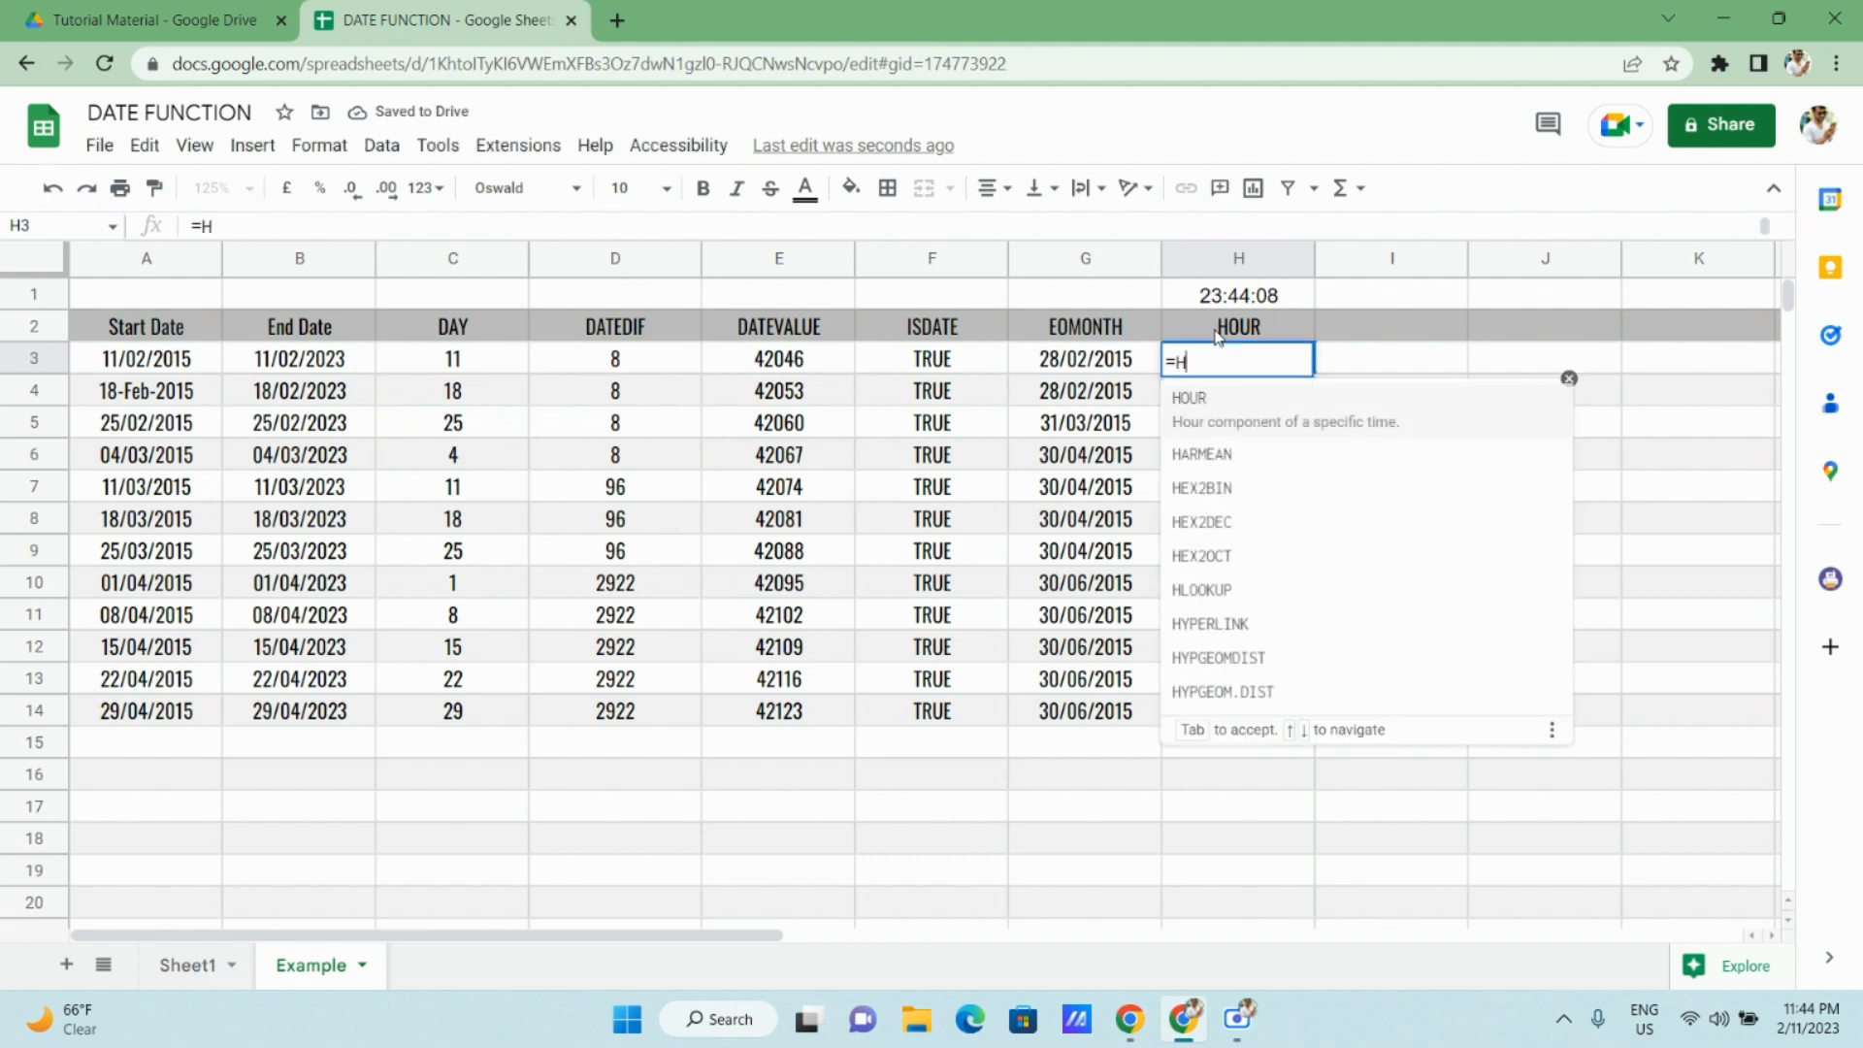
pyautogui.write('OUR(')
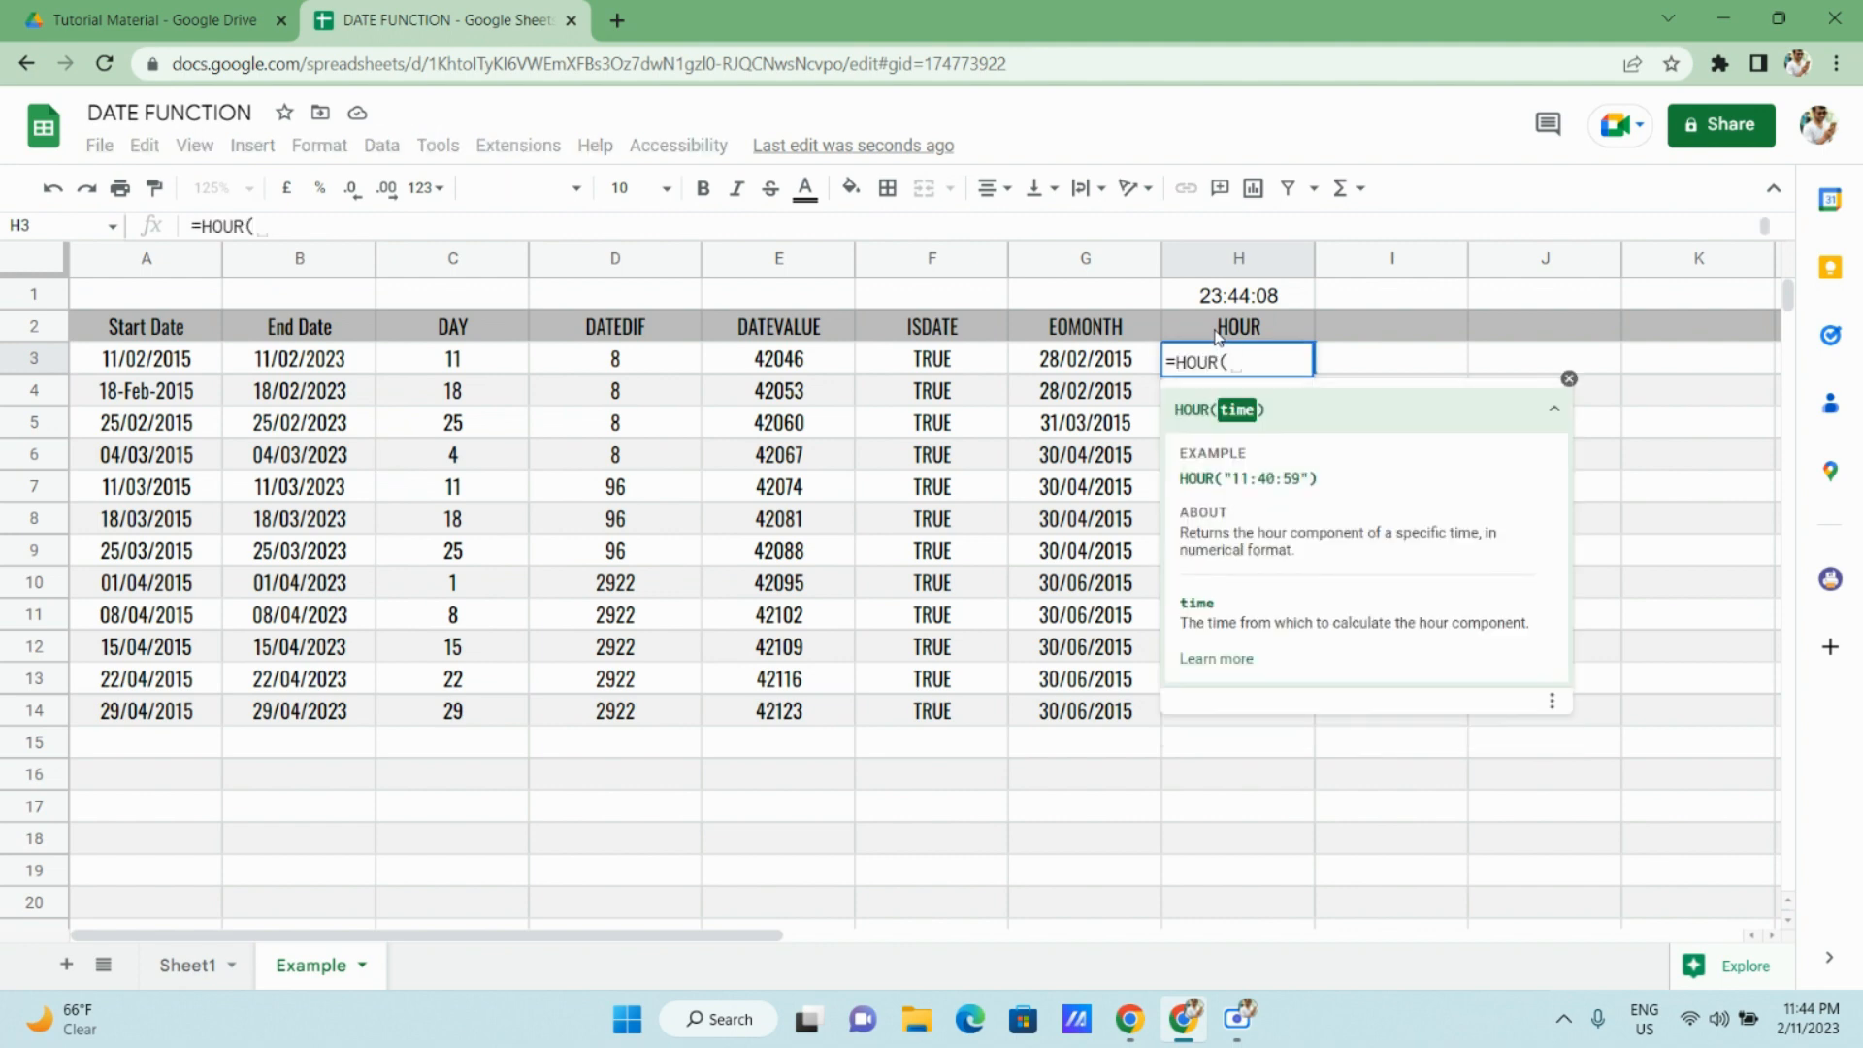
pyautogui.write('H1)')
pyautogui.hotkey('ctrl', 'Return')
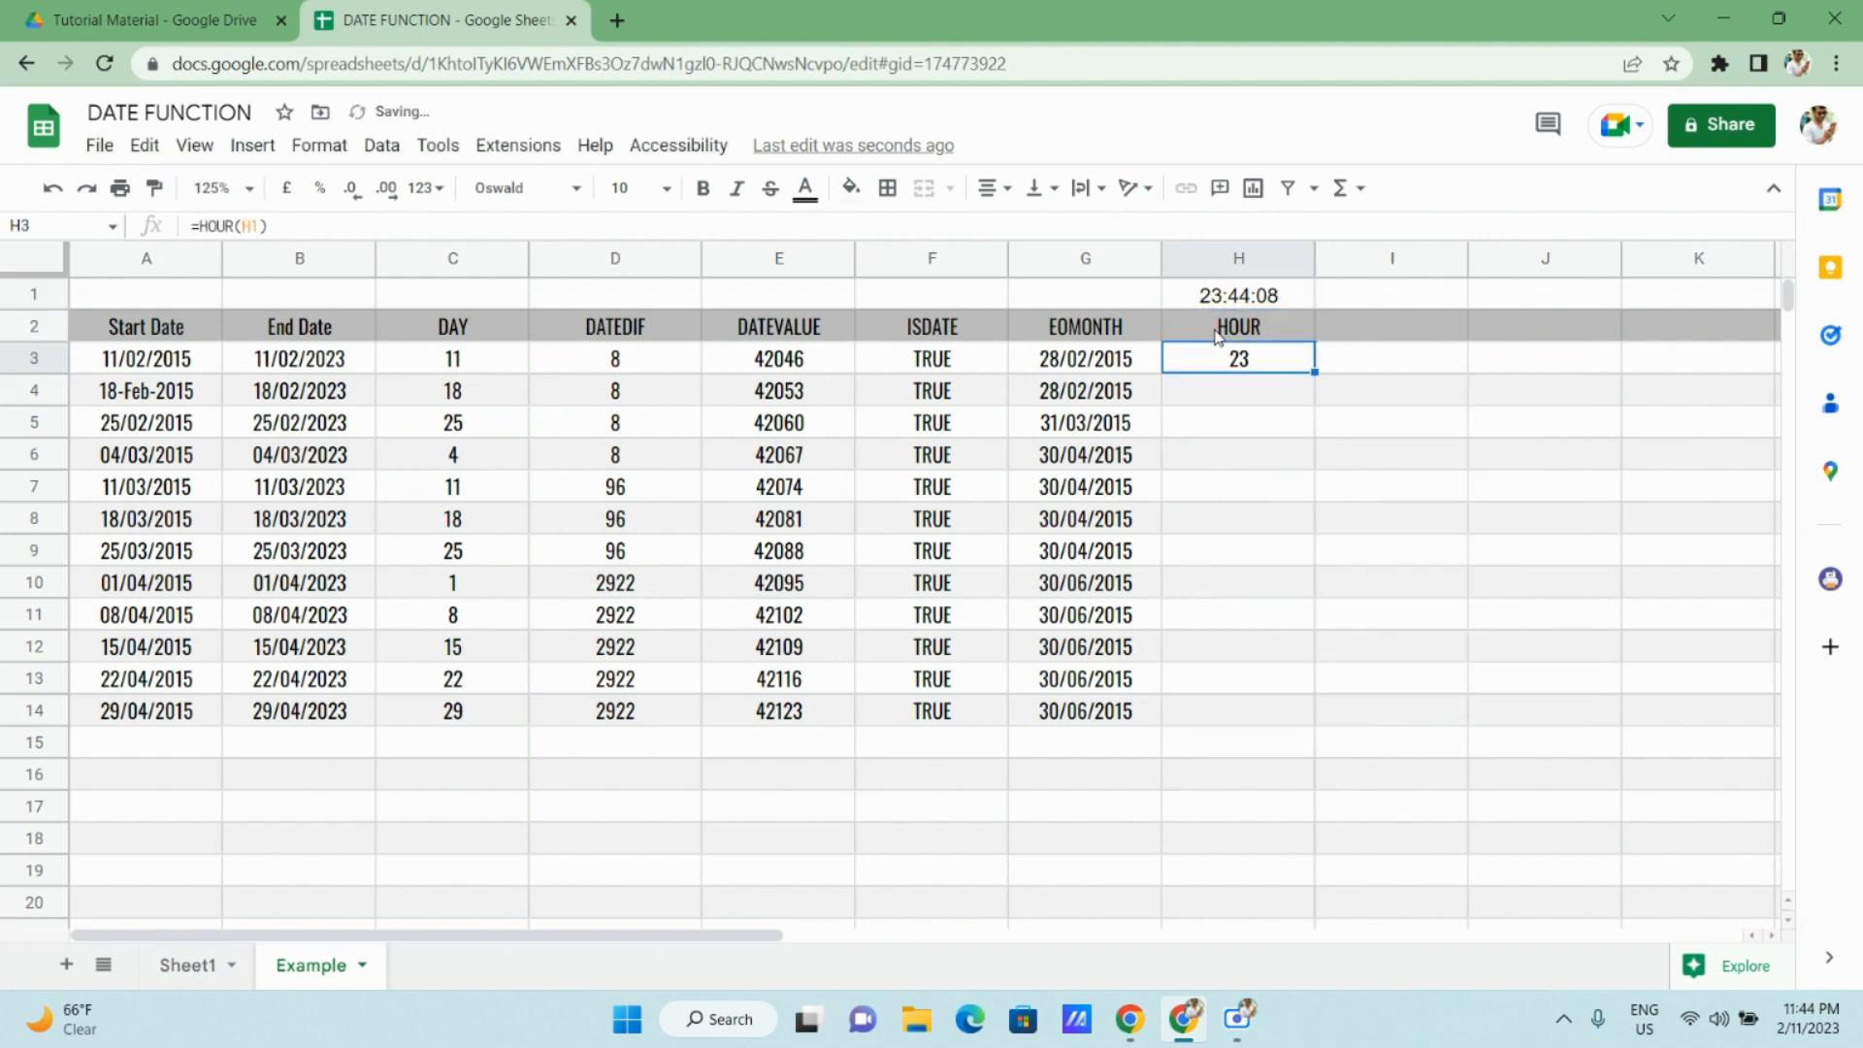
# Enter a MINUTE formula in H4 that refers to the time in H1.
pyautogui.press('Down')
pyautogui.write('=')
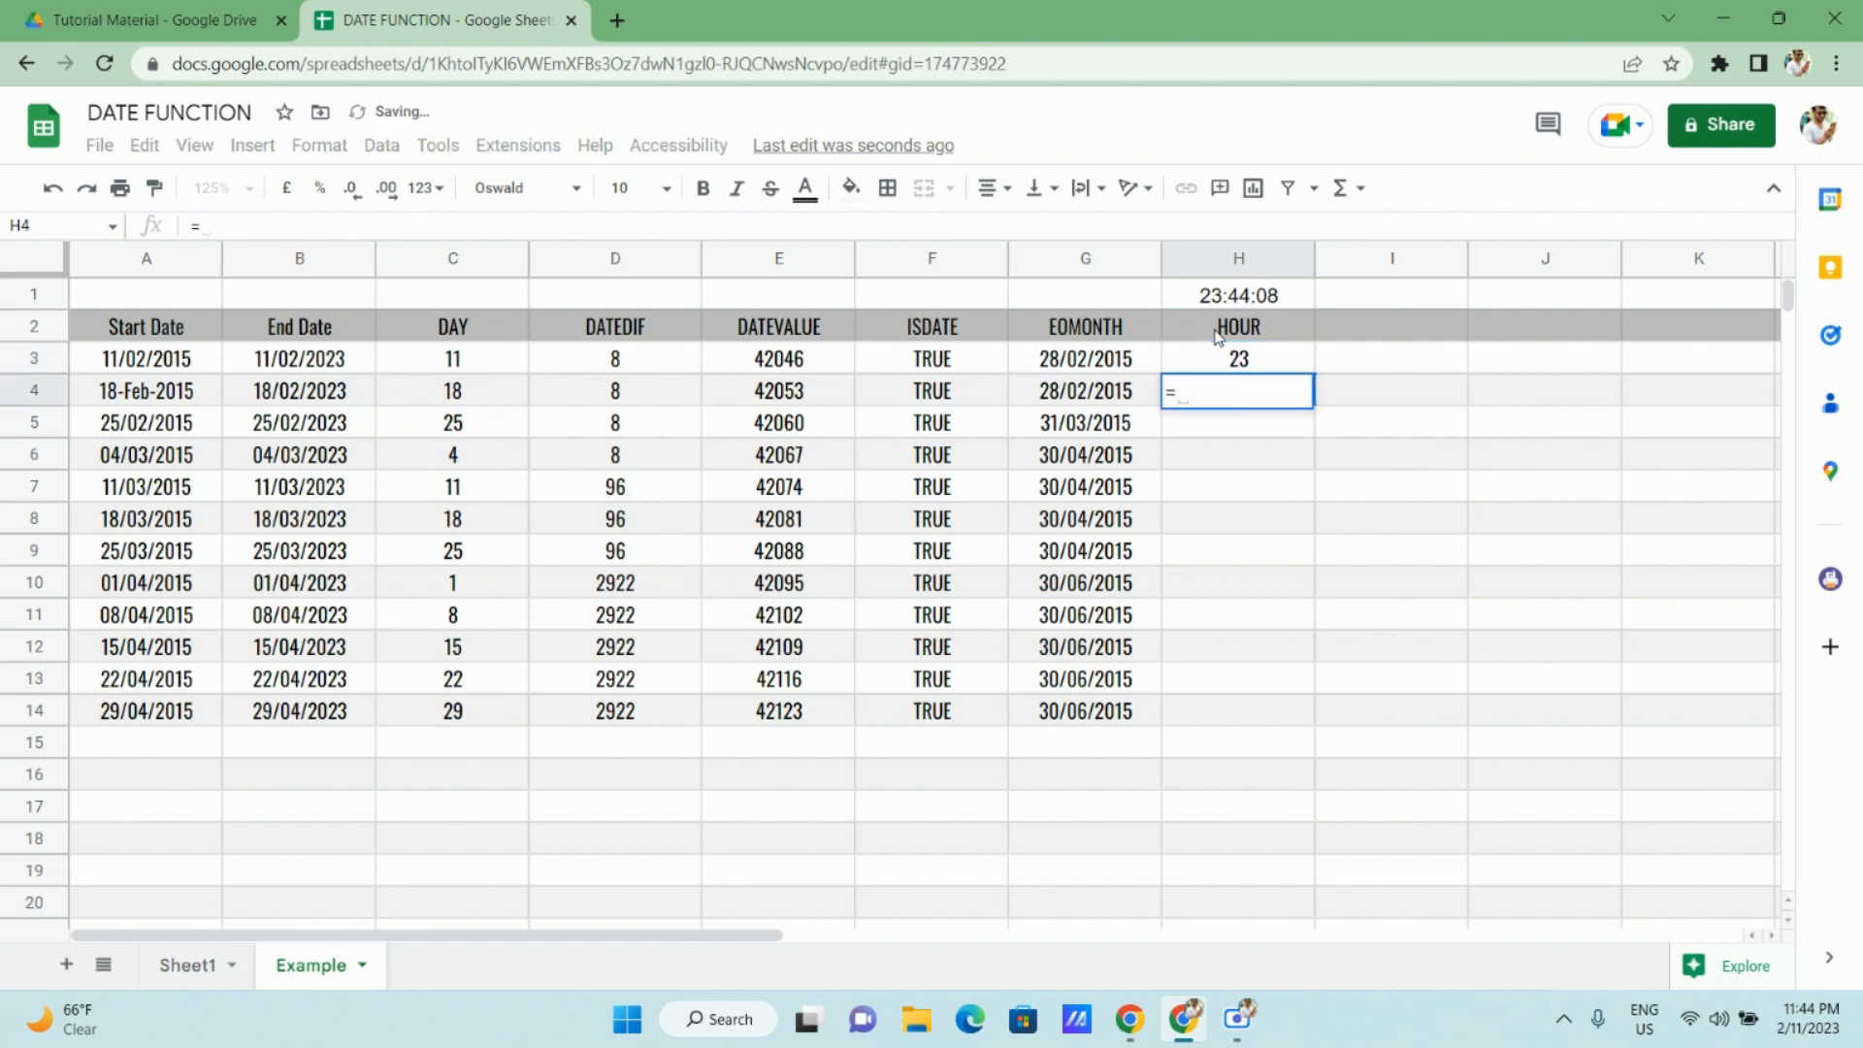
pyautogui.write('M')
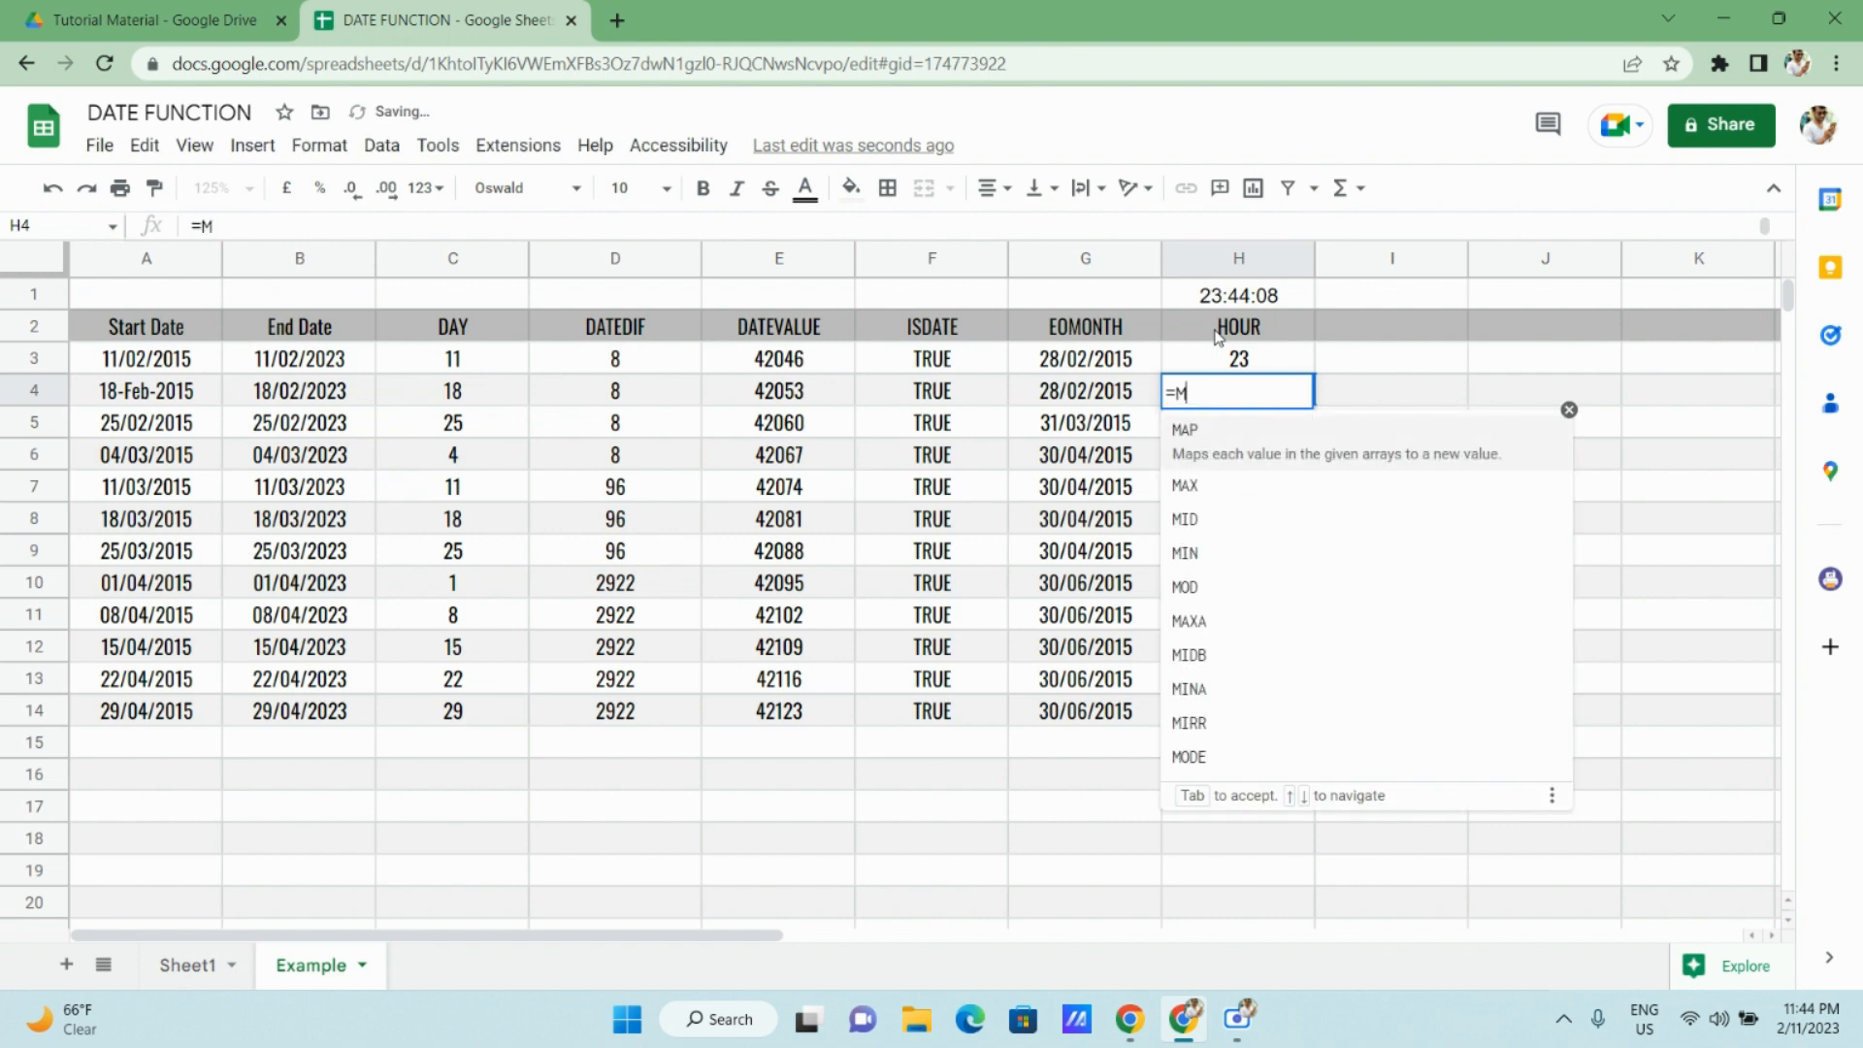
pyautogui.write('INU')
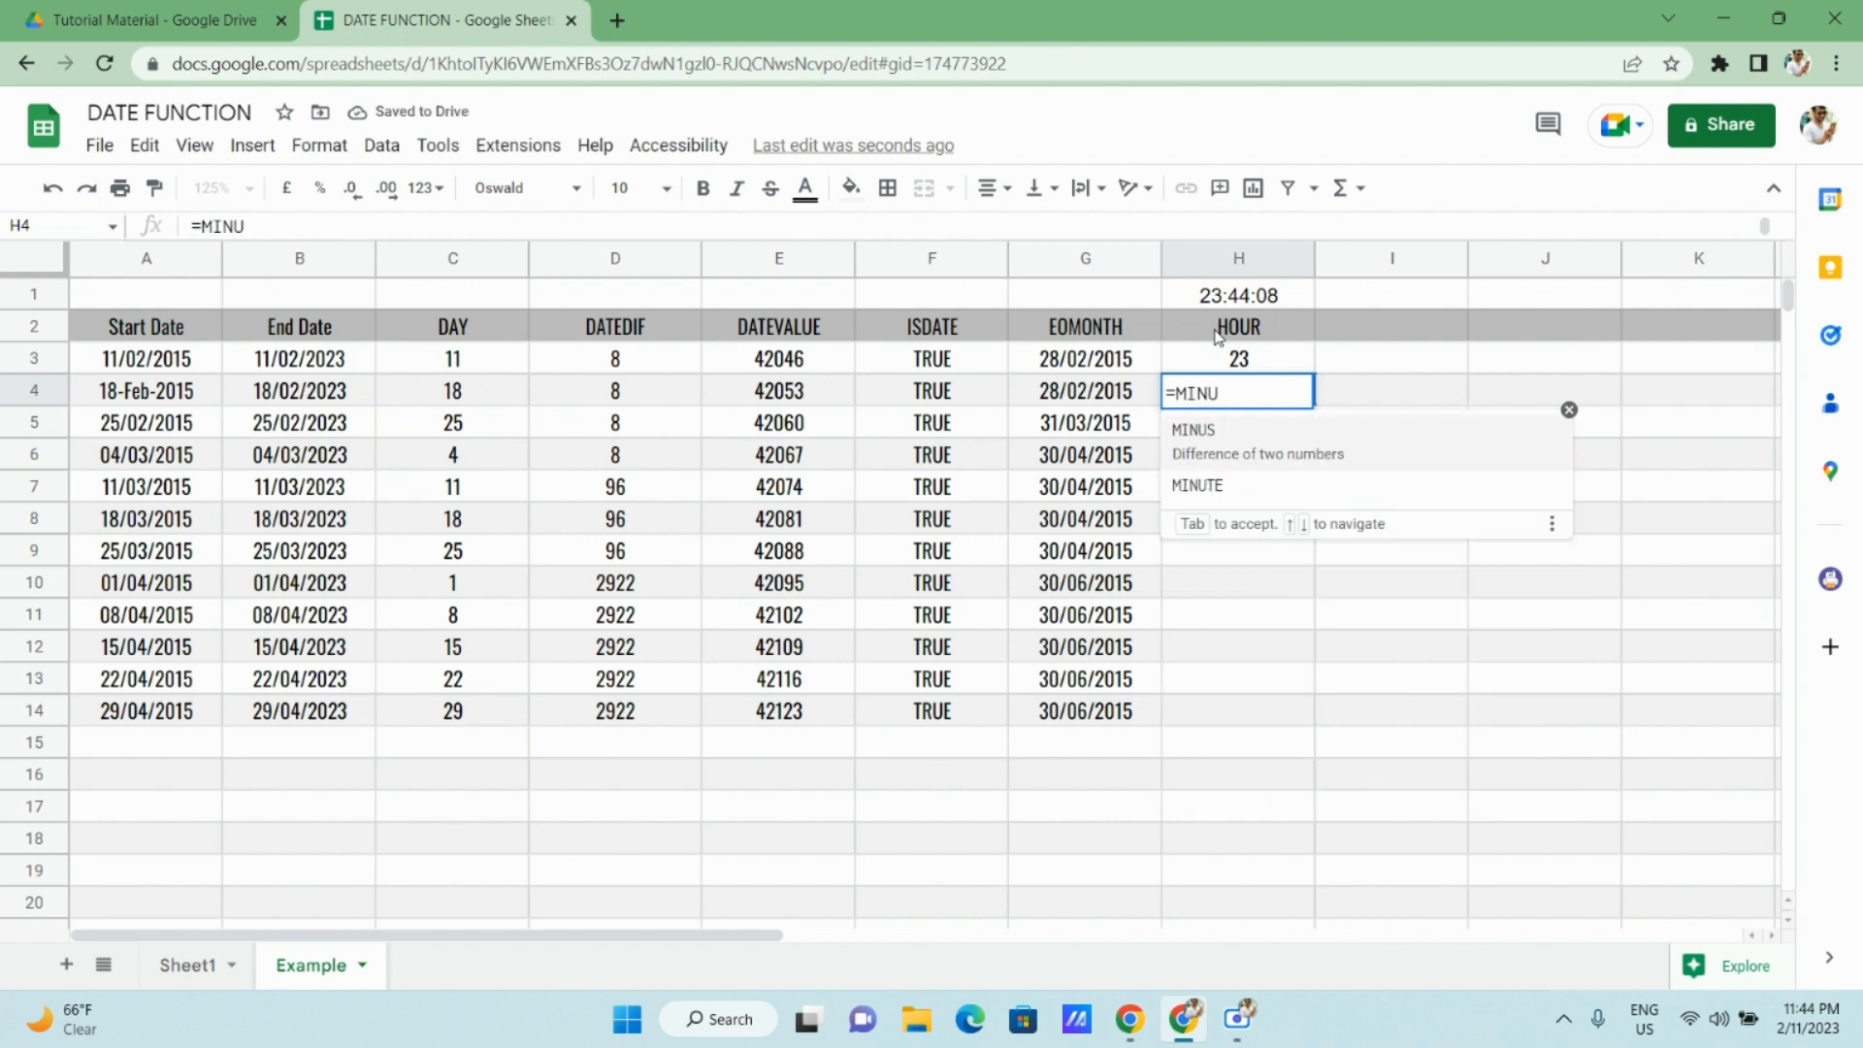
pyautogui.press('Tab')
pyautogui.press('BackSpace')
pyautogui.press('BackSpace')
pyautogui.press('BackSpace')
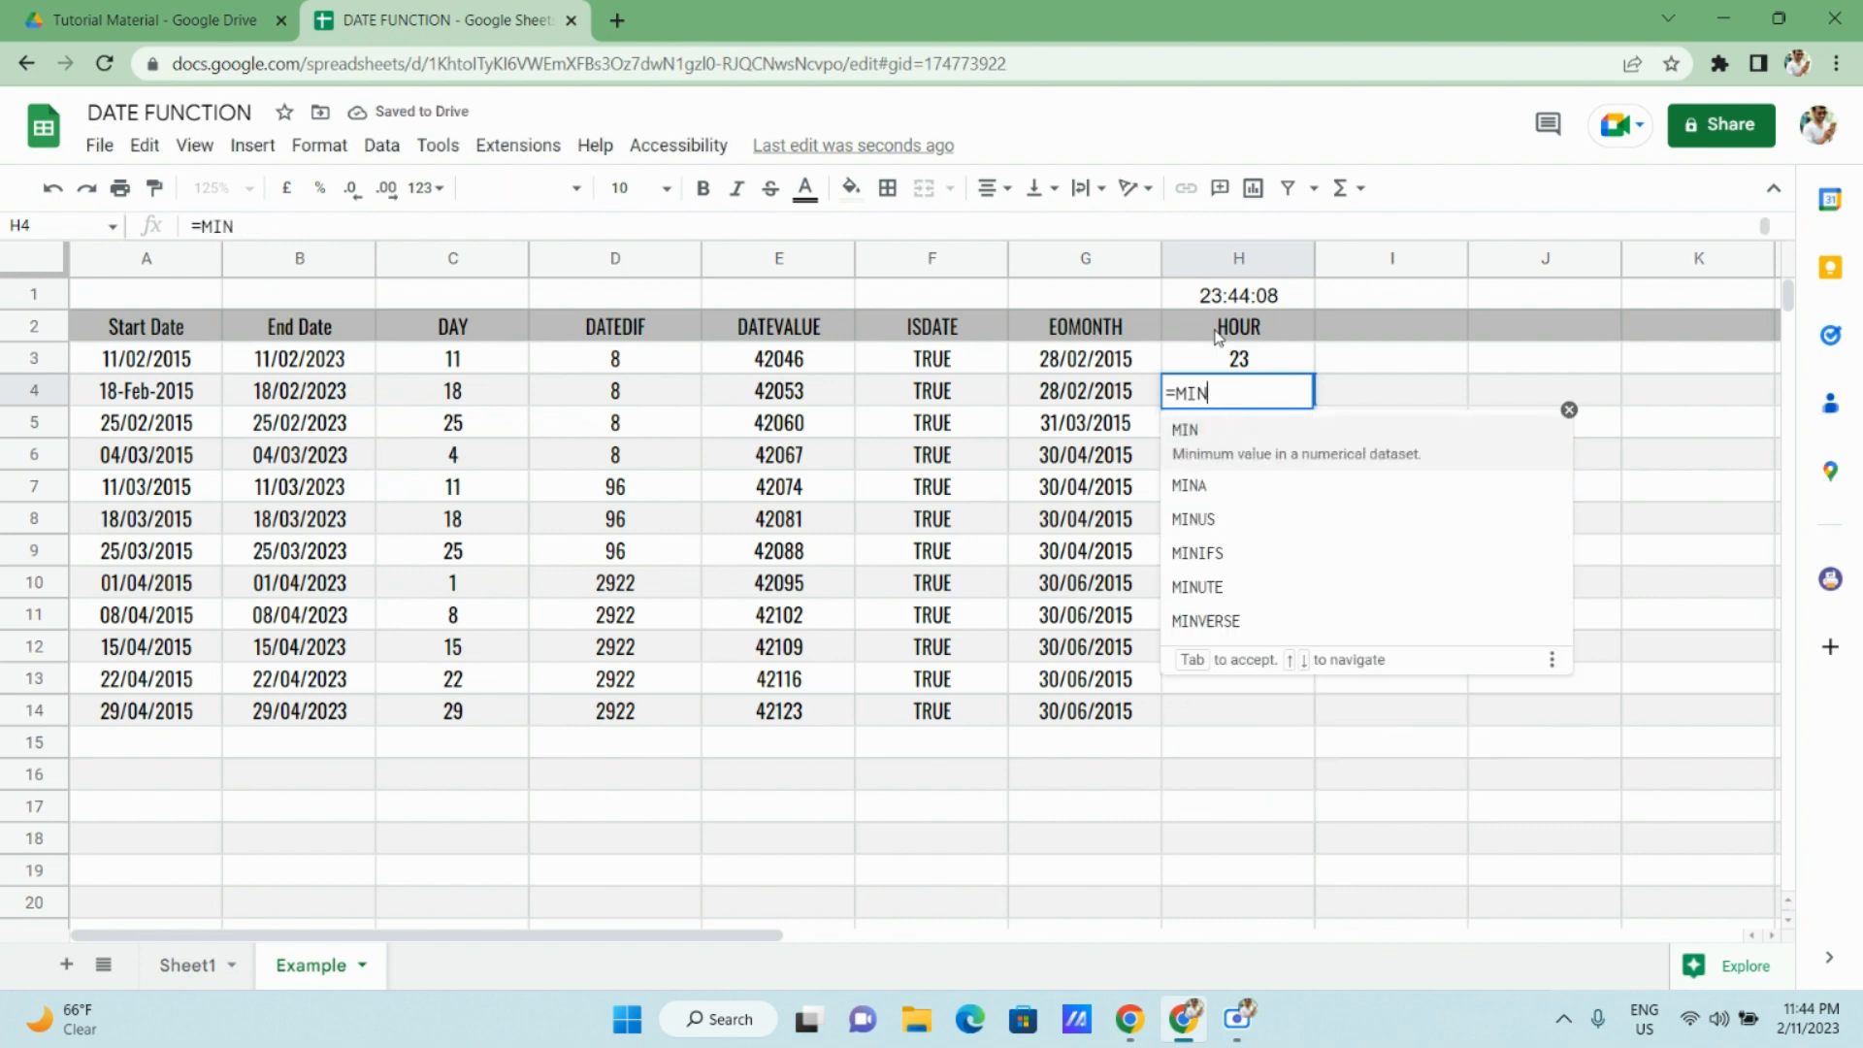
pyautogui.write('UTE')
pyautogui.press('Tab')
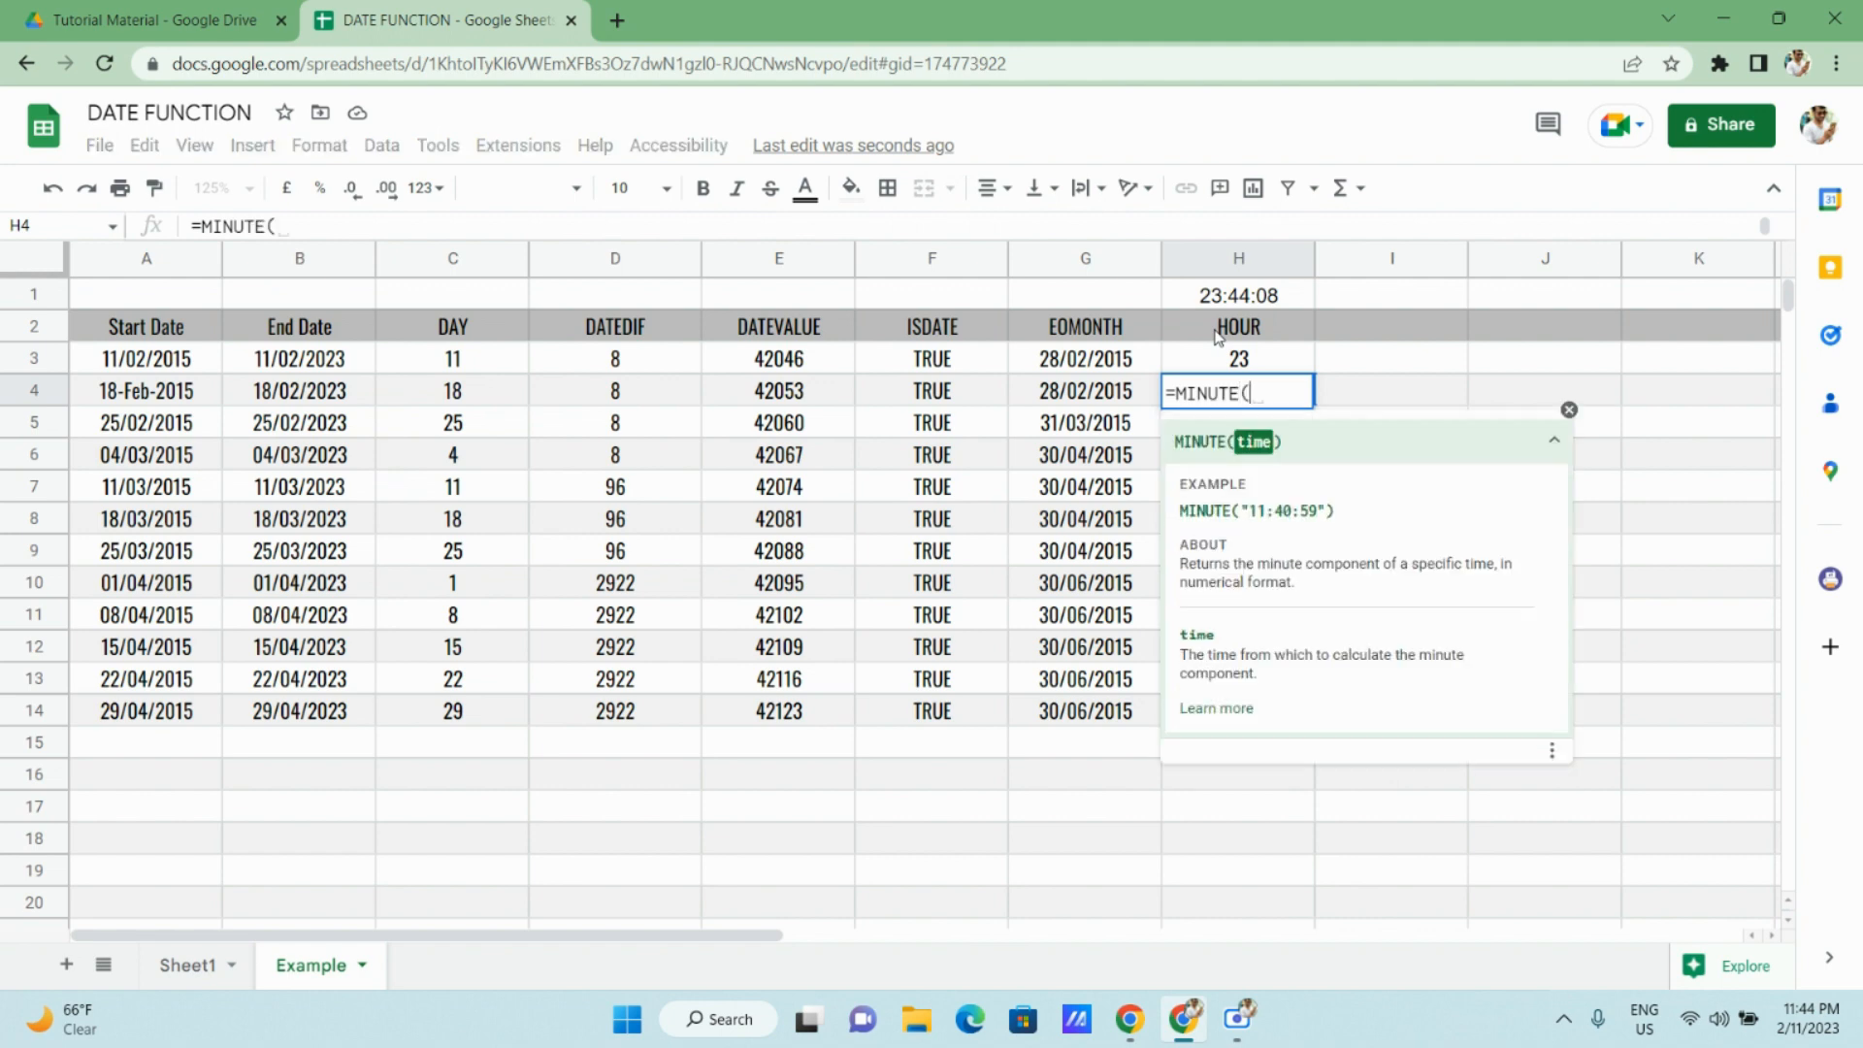
pyautogui.write('H1')
pyautogui.press('Return')
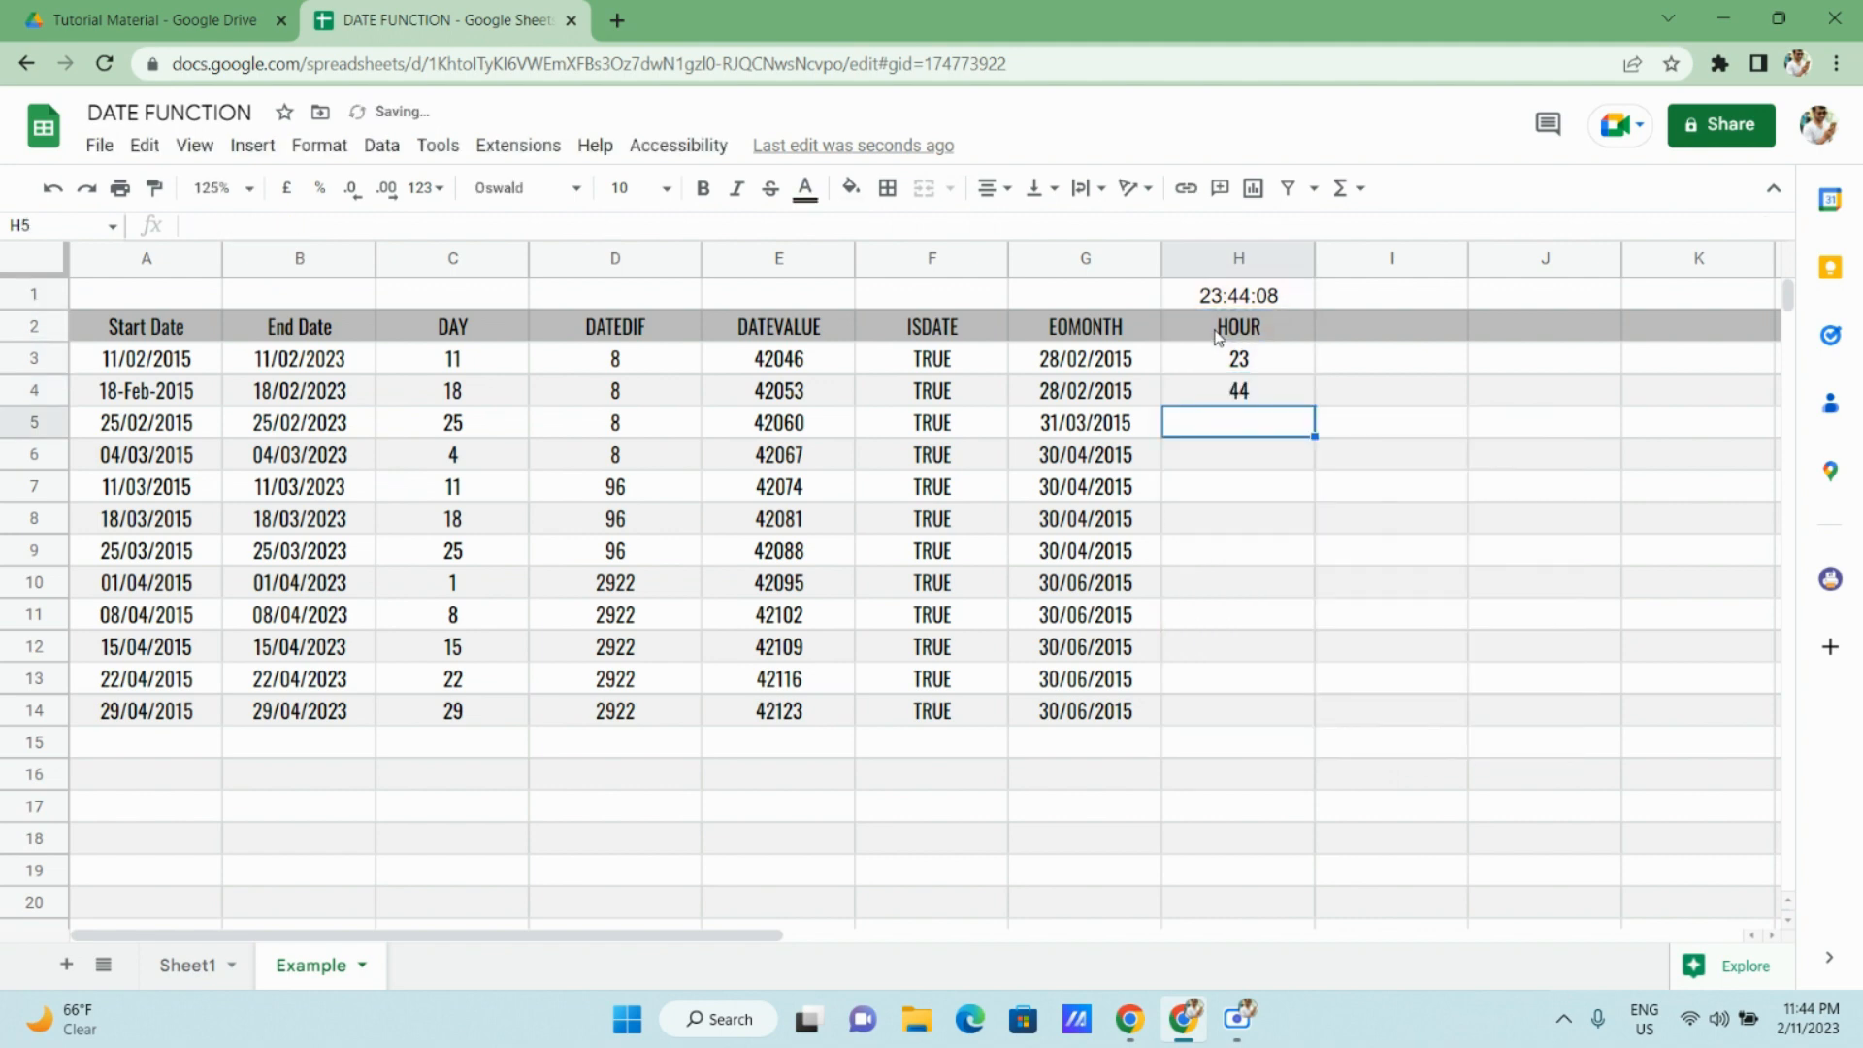
# Enter =SECOND(H1) in H5 and review the three time formulas in H3:H5.
pyautogui.write('=SECON')
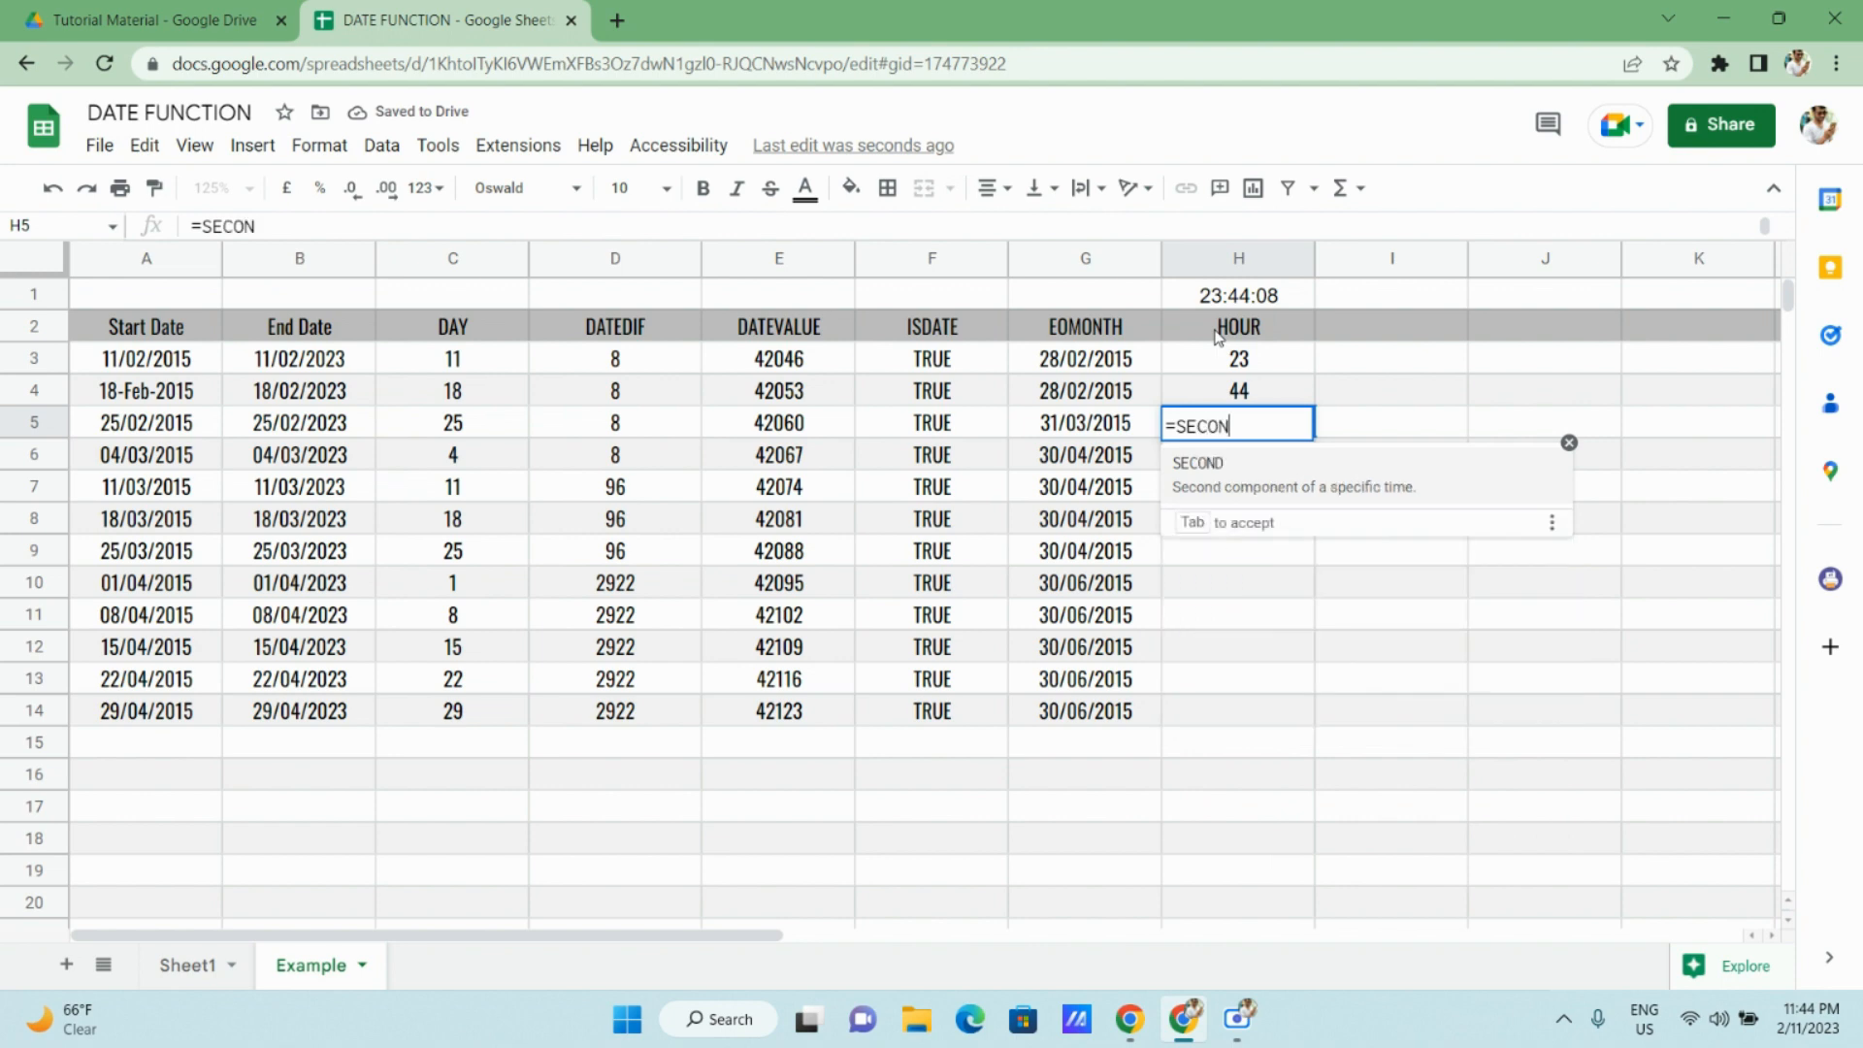
pyautogui.press('Tab')
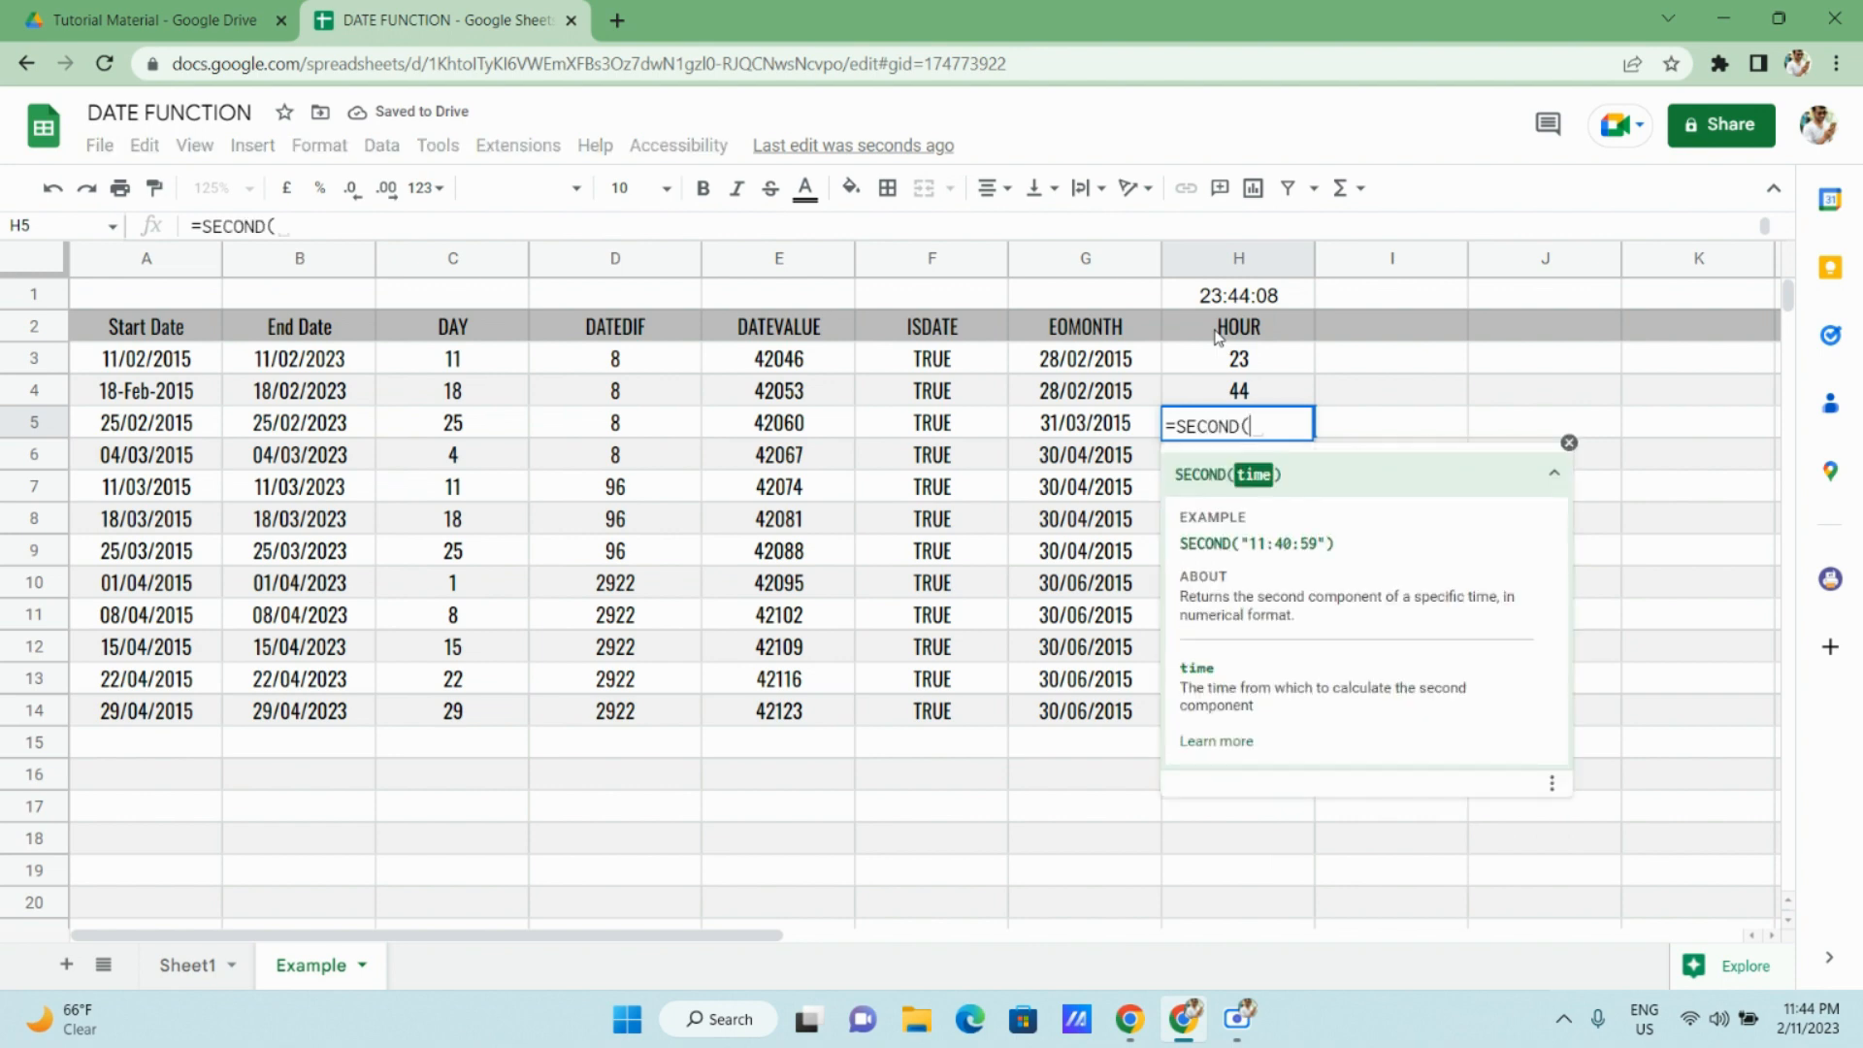
pyautogui.write('H1')
pyautogui.press('Return')
pyautogui.press('Up')
pyautogui.press('Up')
pyautogui.press('Up')
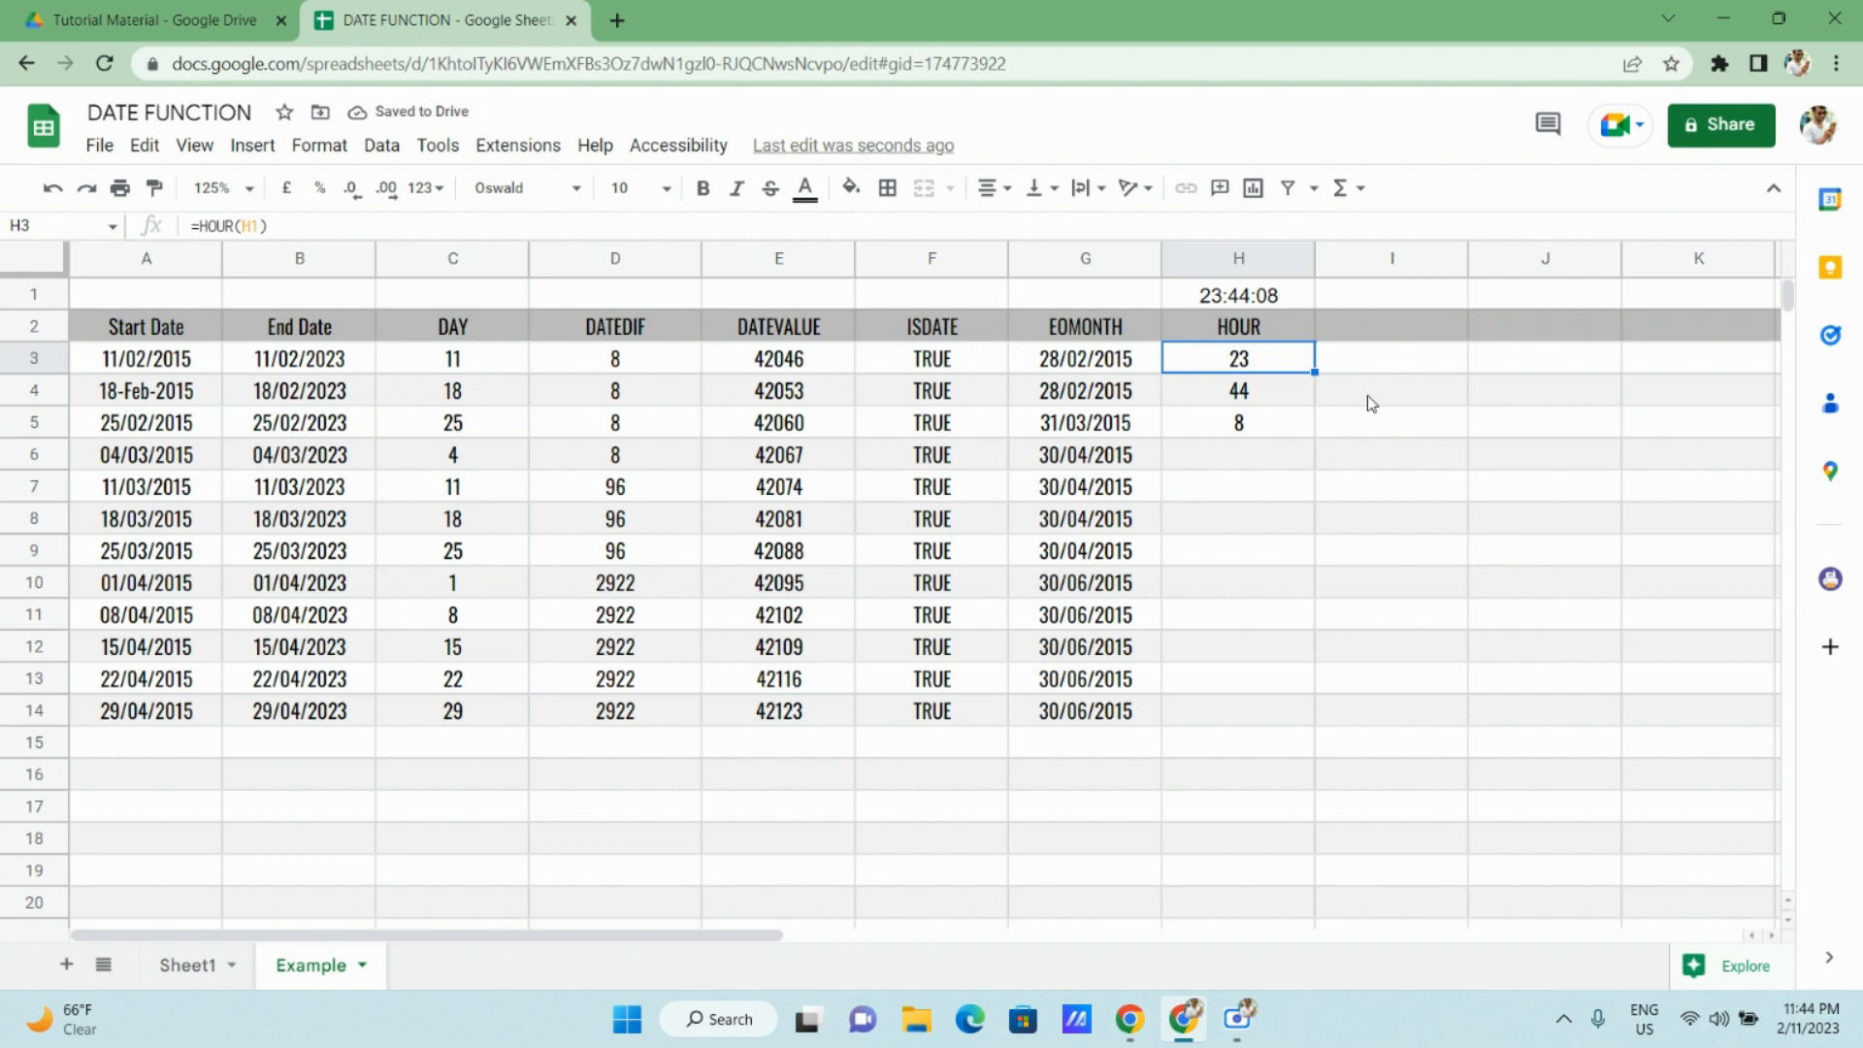
pyautogui.press('Down')
pyautogui.press('Down')
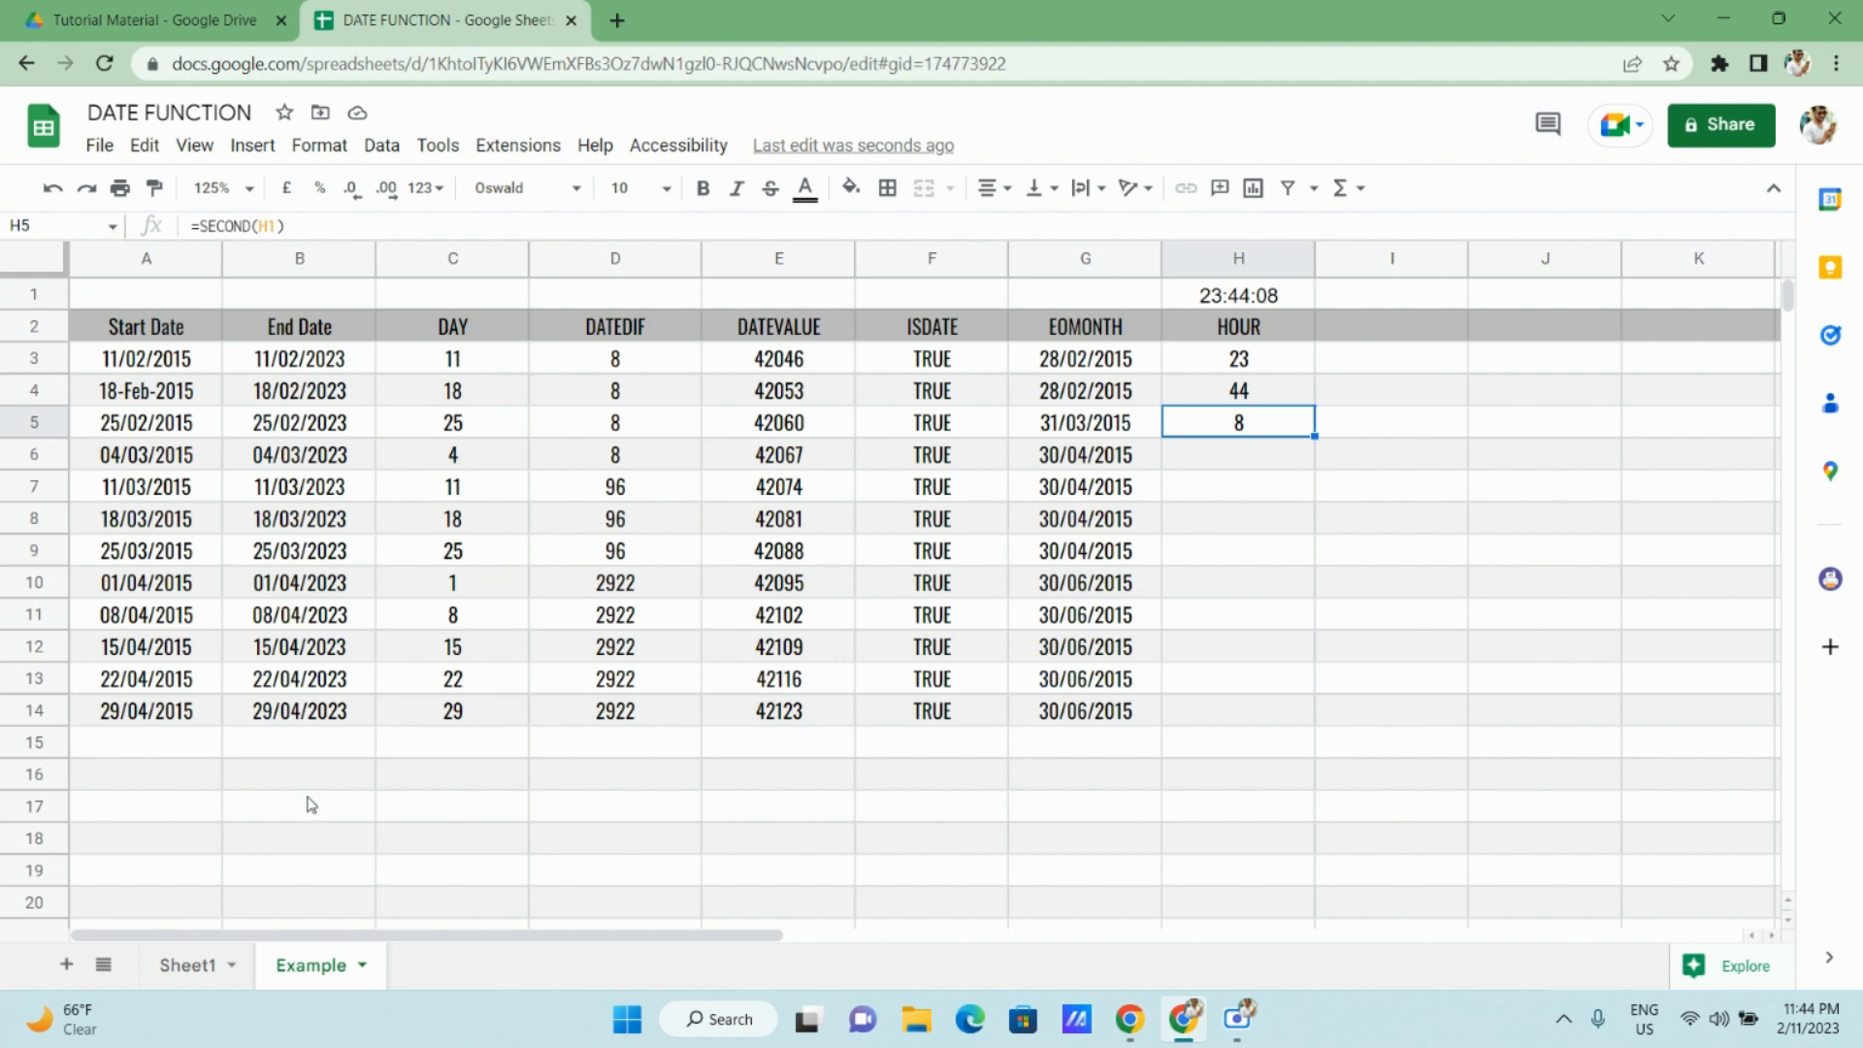
# Make the Hour and Time entries in A10:A11 of Sheet1 bold.
pyautogui.click(199, 967)
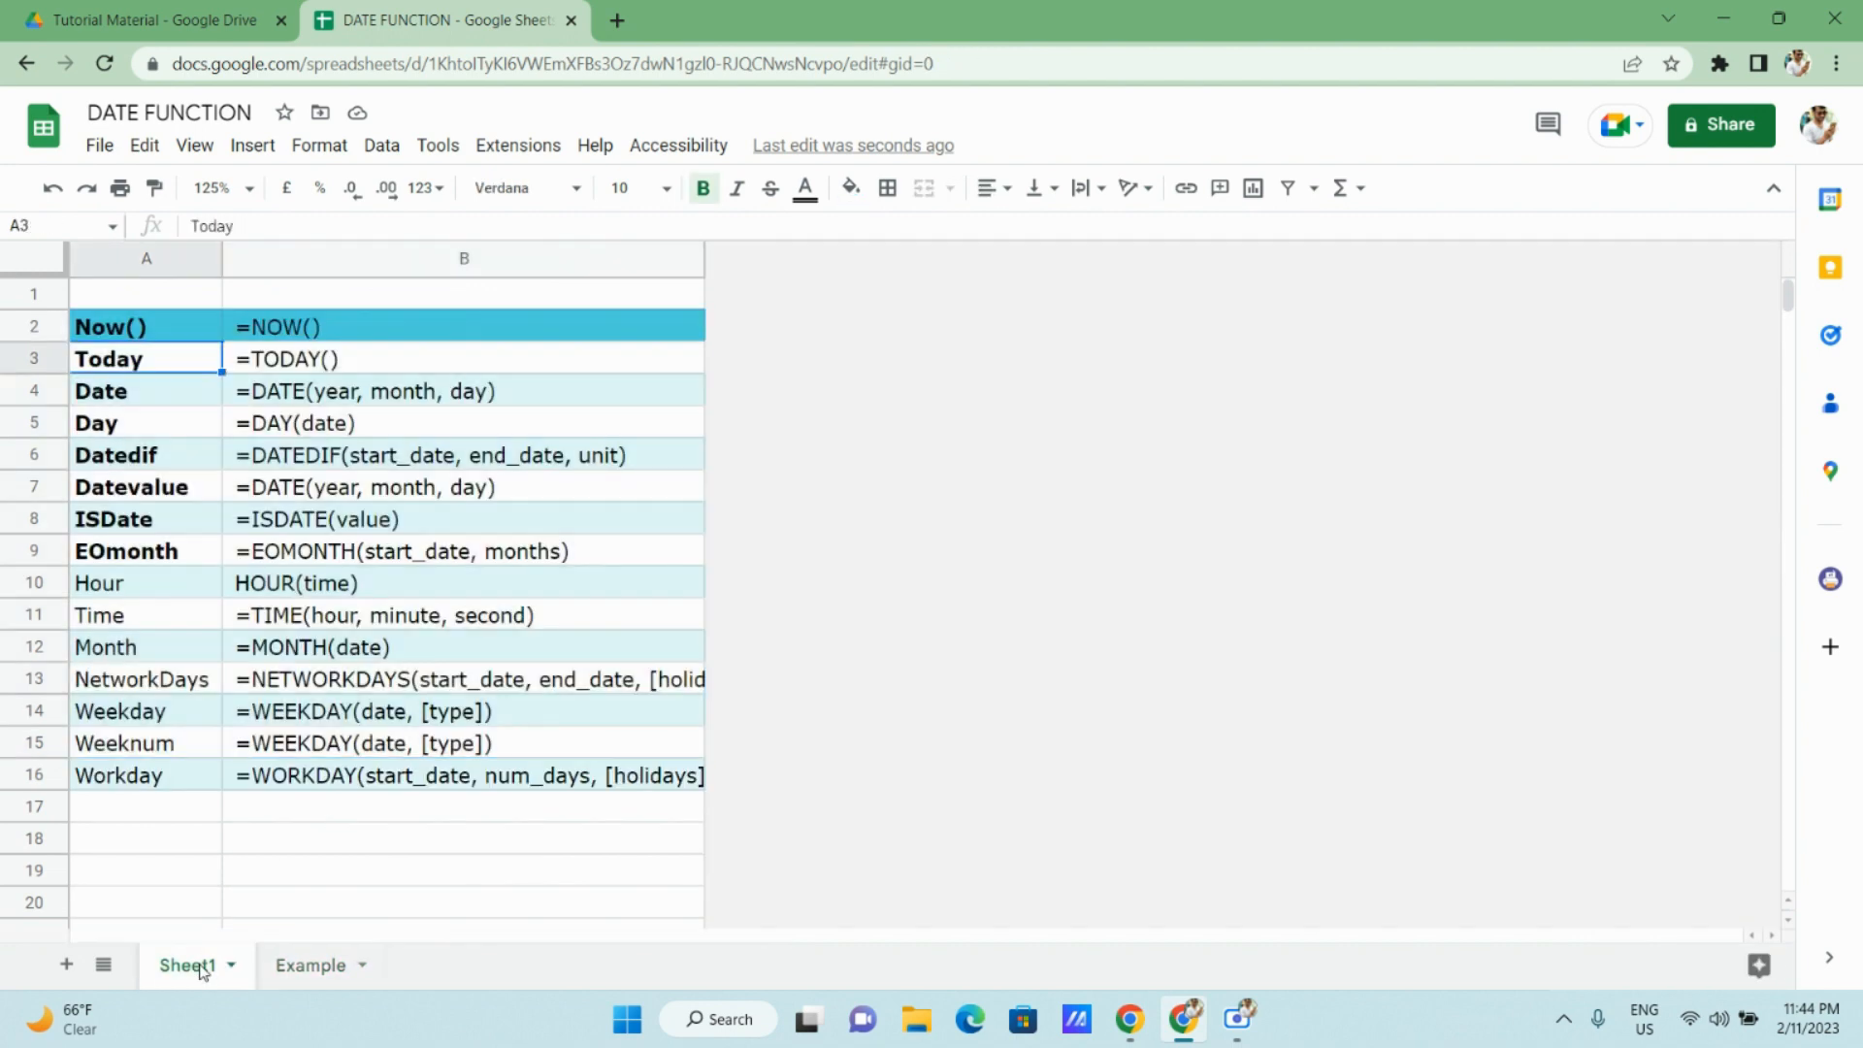
pyautogui.press('Down')
pyautogui.press('Down')
pyautogui.press('Down')
pyautogui.press('Down')
pyautogui.press('Down')
pyautogui.press('Down')
pyautogui.press('Down')
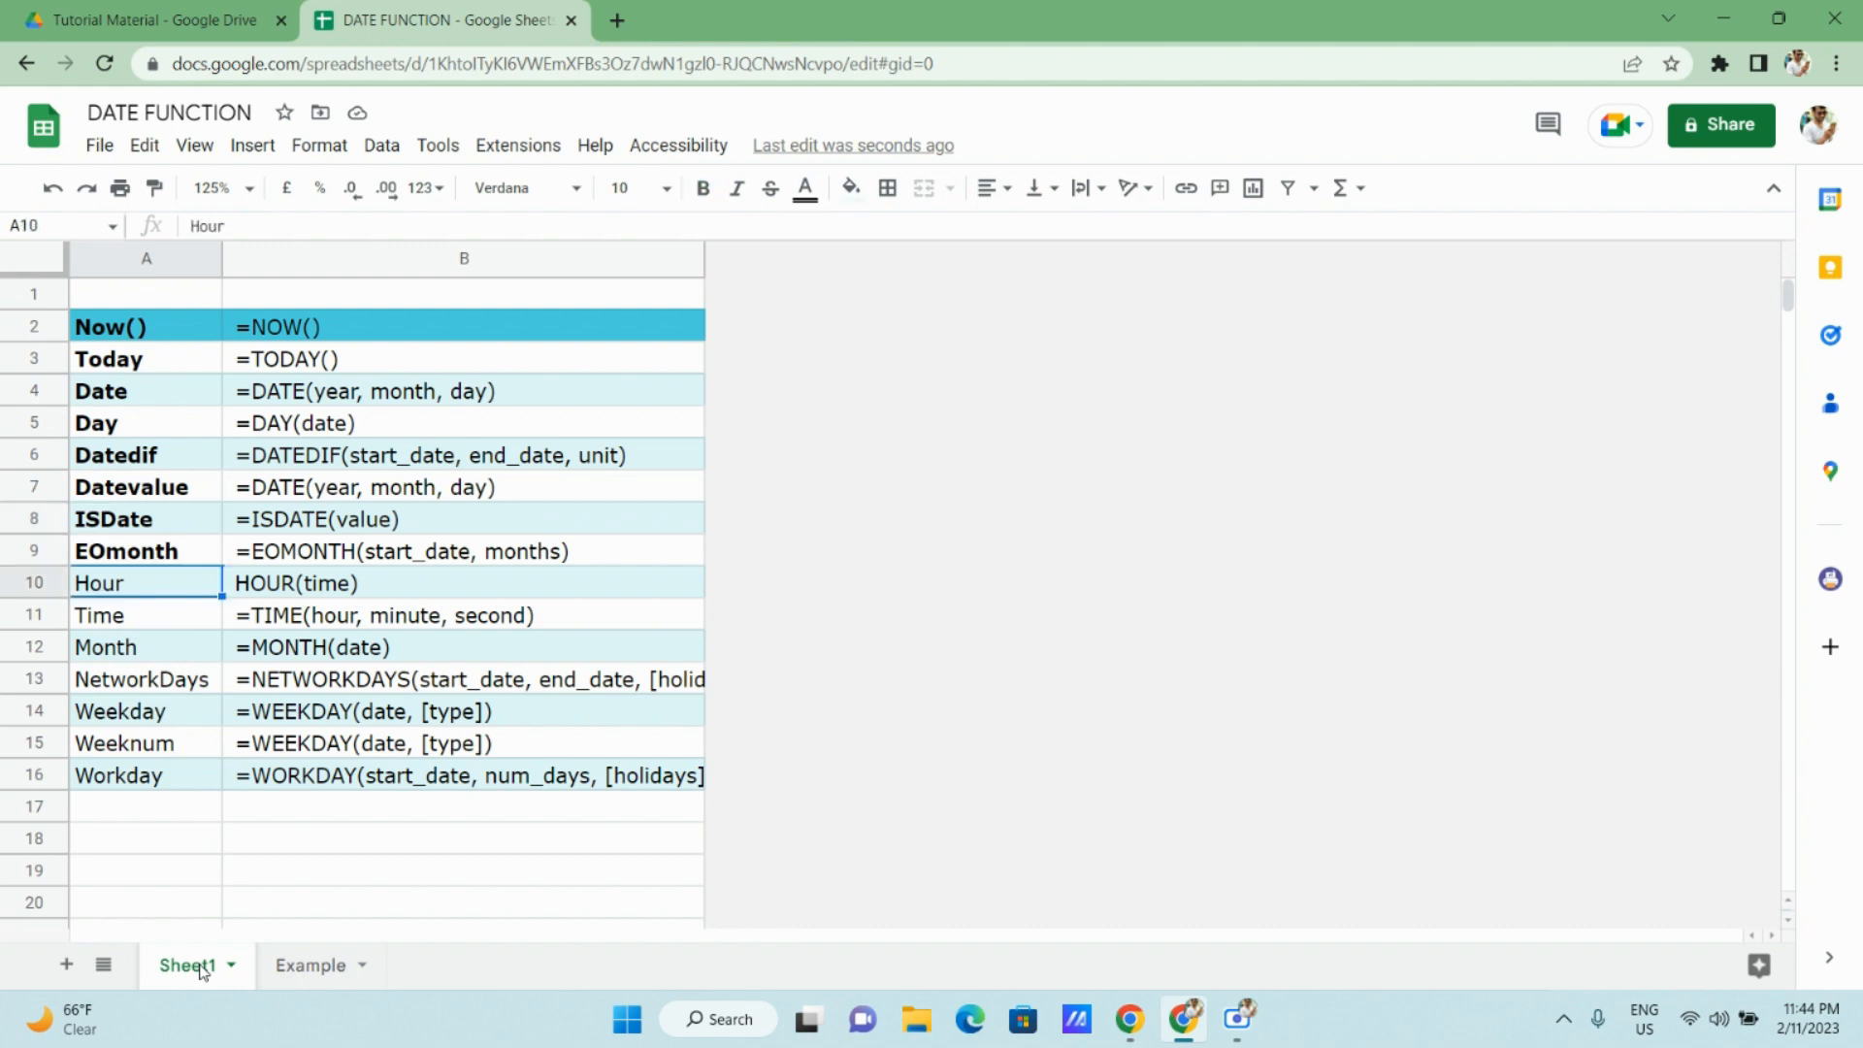
pyautogui.hotkey('shift', 'Down')
pyautogui.hotkey('ctrl', 'b')
pyautogui.press('Down')
pyautogui.press('Down')
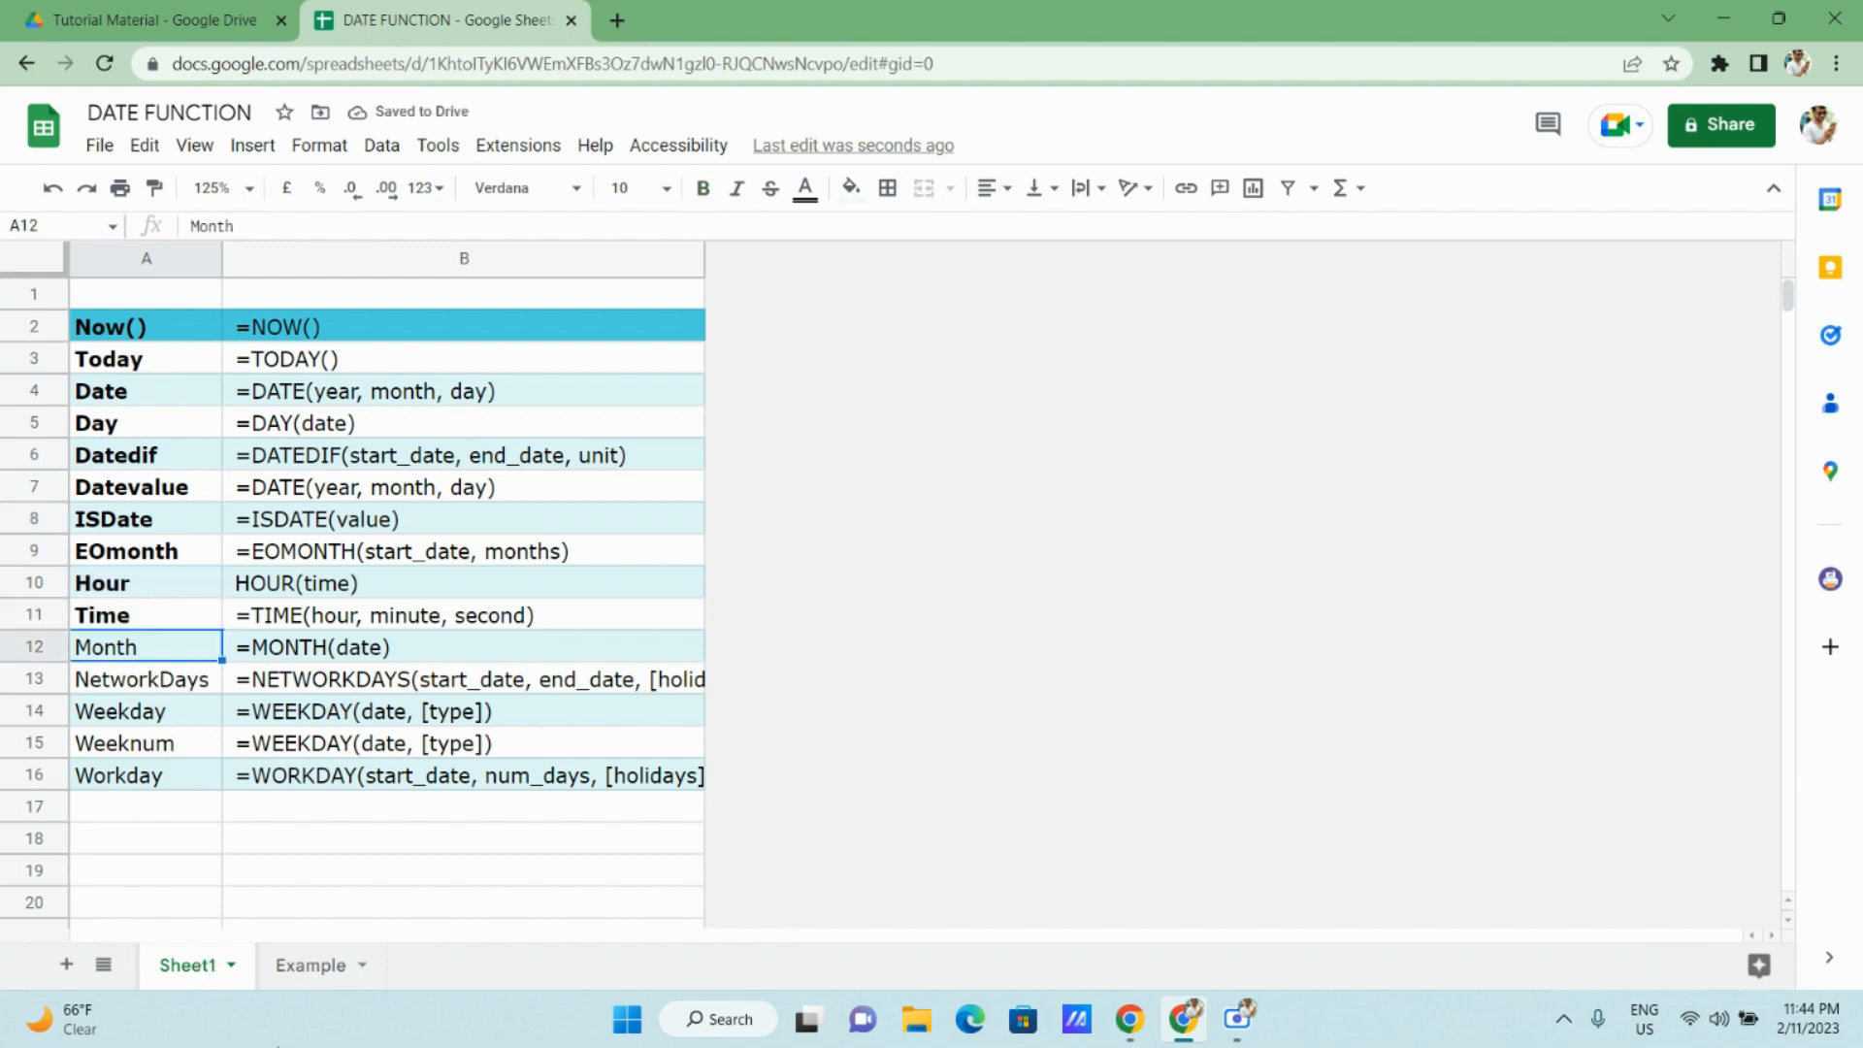
# Add a MONTH header in I2 of the Example sheet, beside the HOUR column.
pyautogui.click(319, 968)
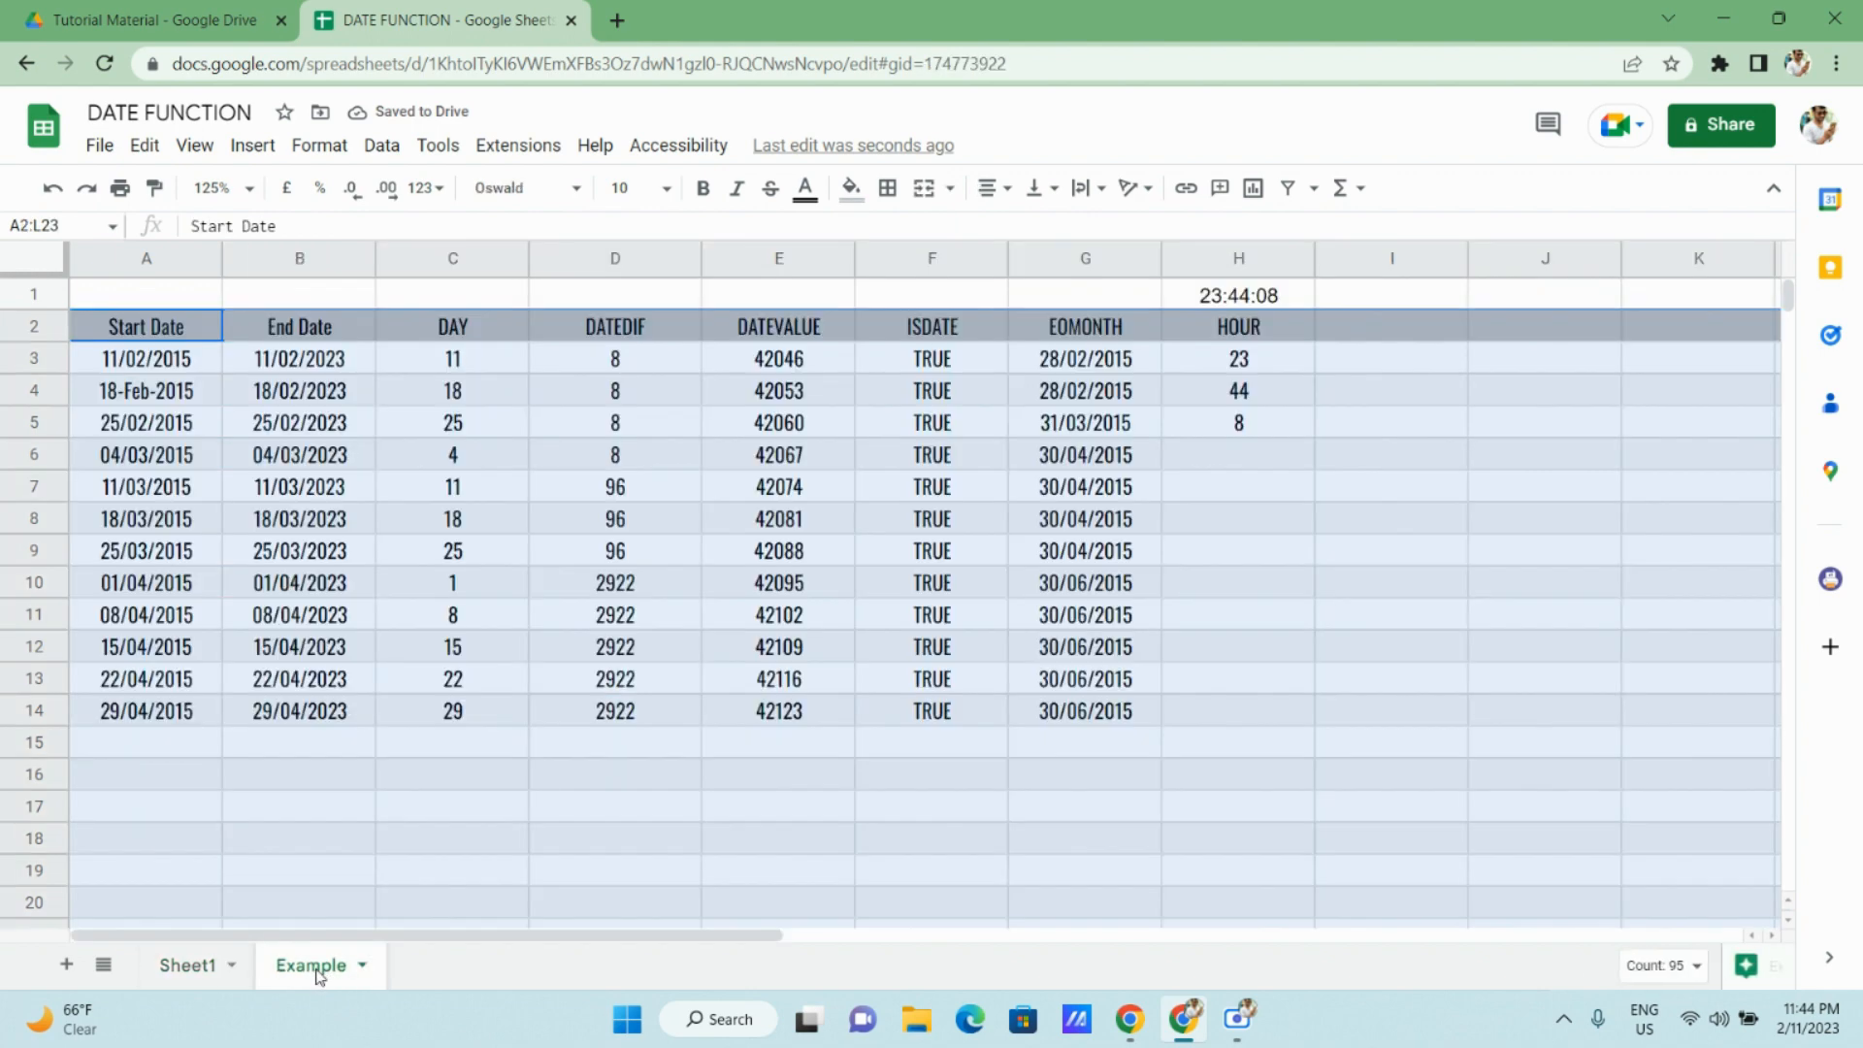
pyautogui.press('Right')
pyautogui.press('Right')
pyautogui.press('Right')
pyautogui.press('Right')
pyautogui.press('Right')
pyautogui.press('Right')
pyautogui.press('Right')
pyautogui.press('Right')
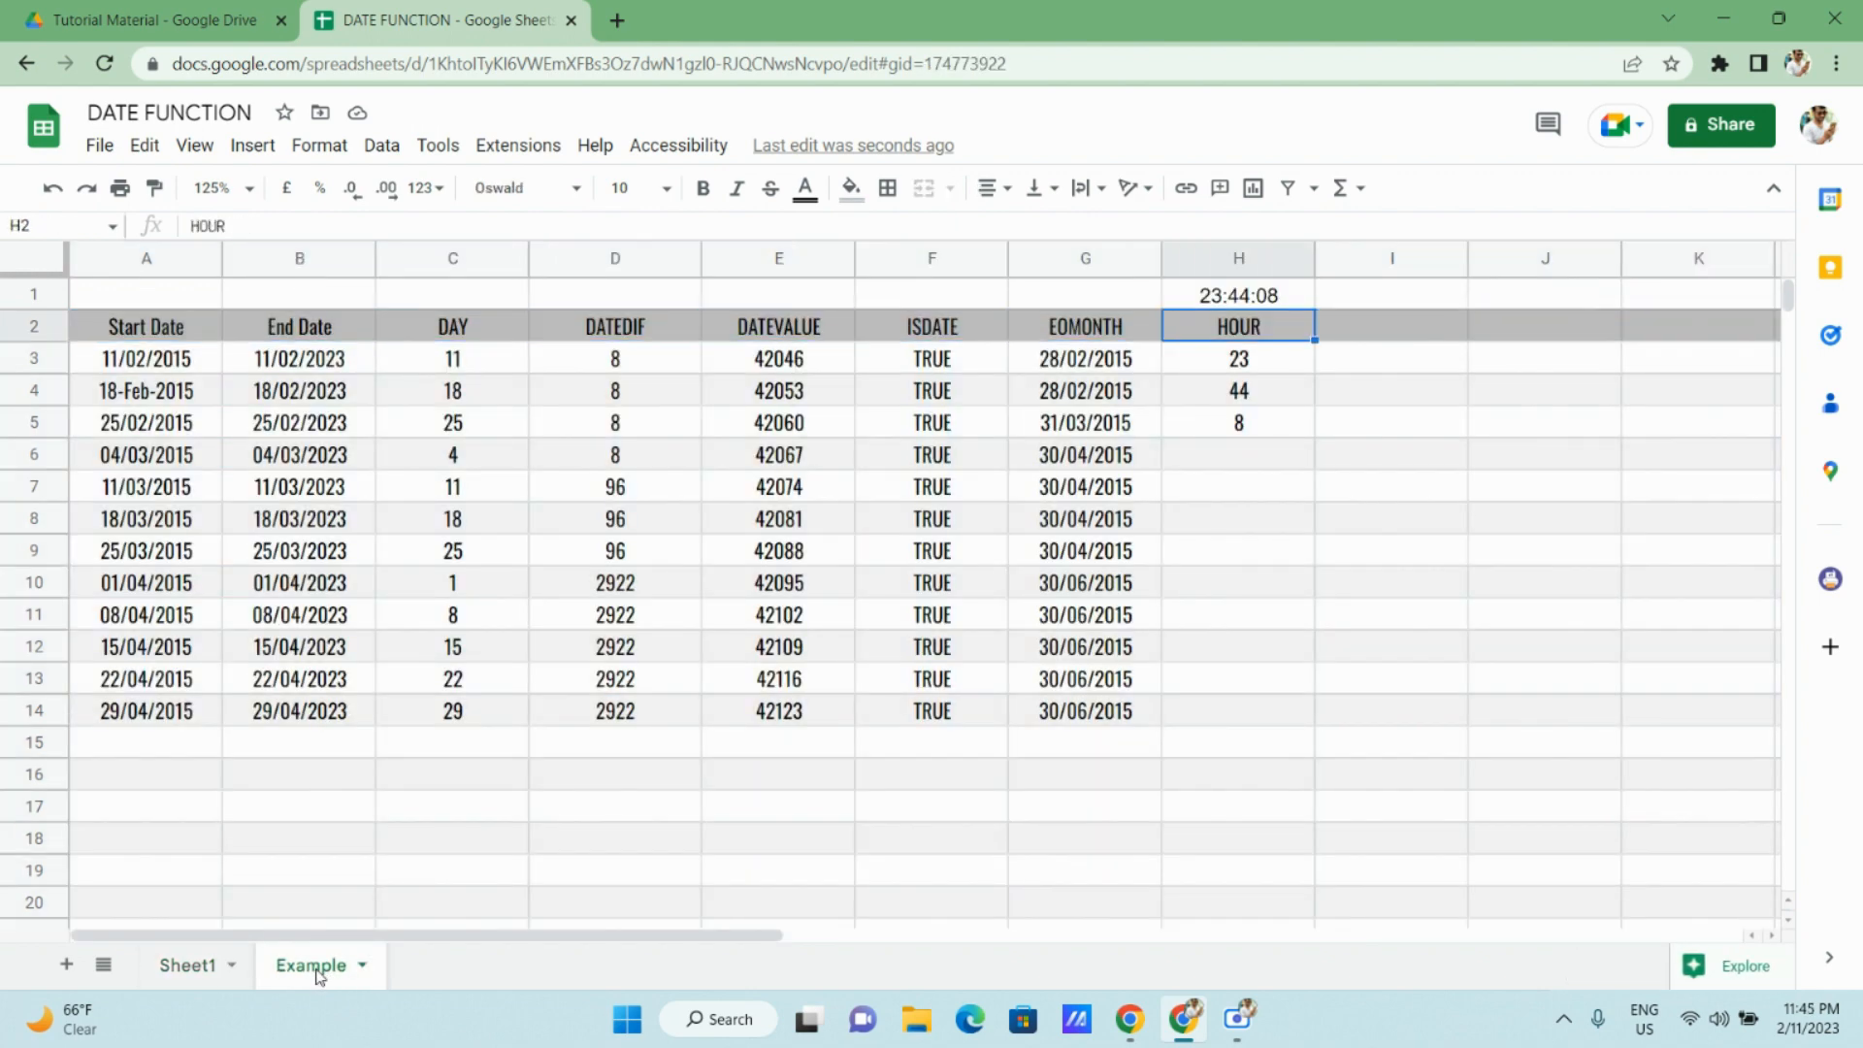
pyautogui.write('MO')
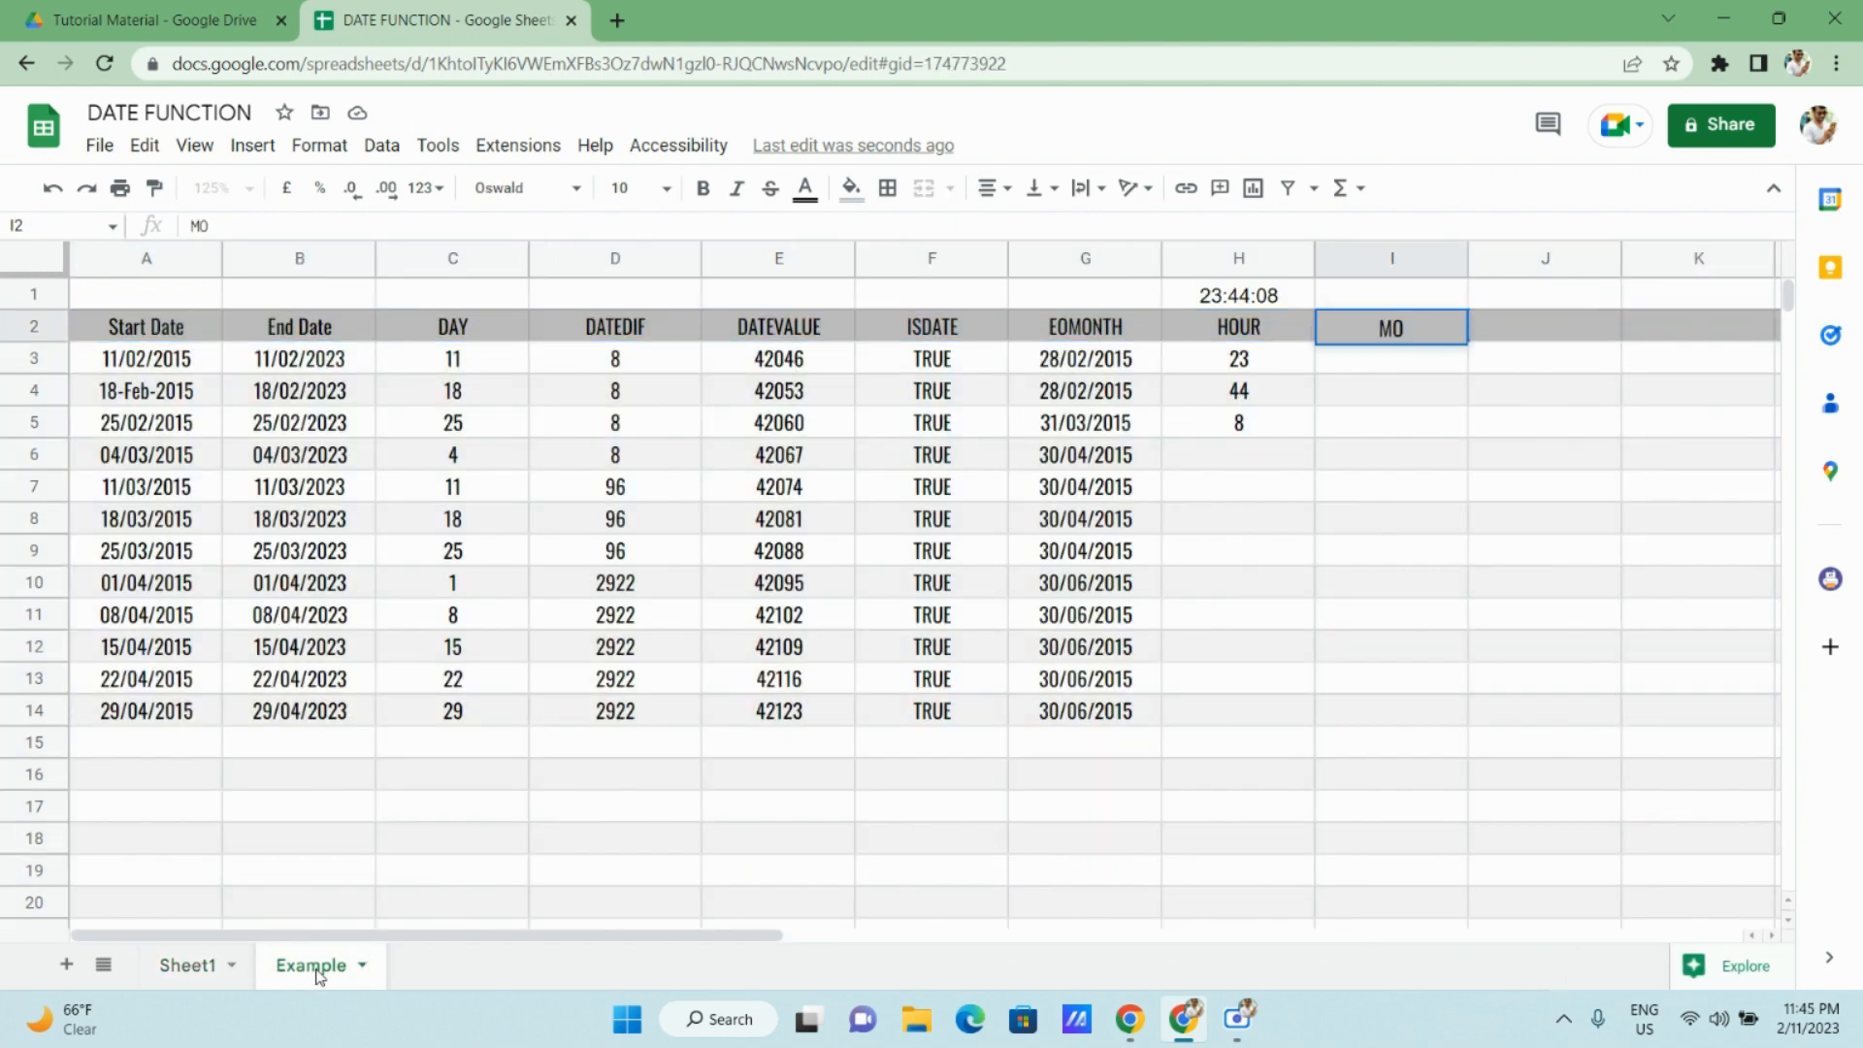
pyautogui.write('NTH')
pyautogui.press('Return')
# Enter =MONTH(A3) in I3 to extract the month from the start date.
pyautogui.write('=MON')
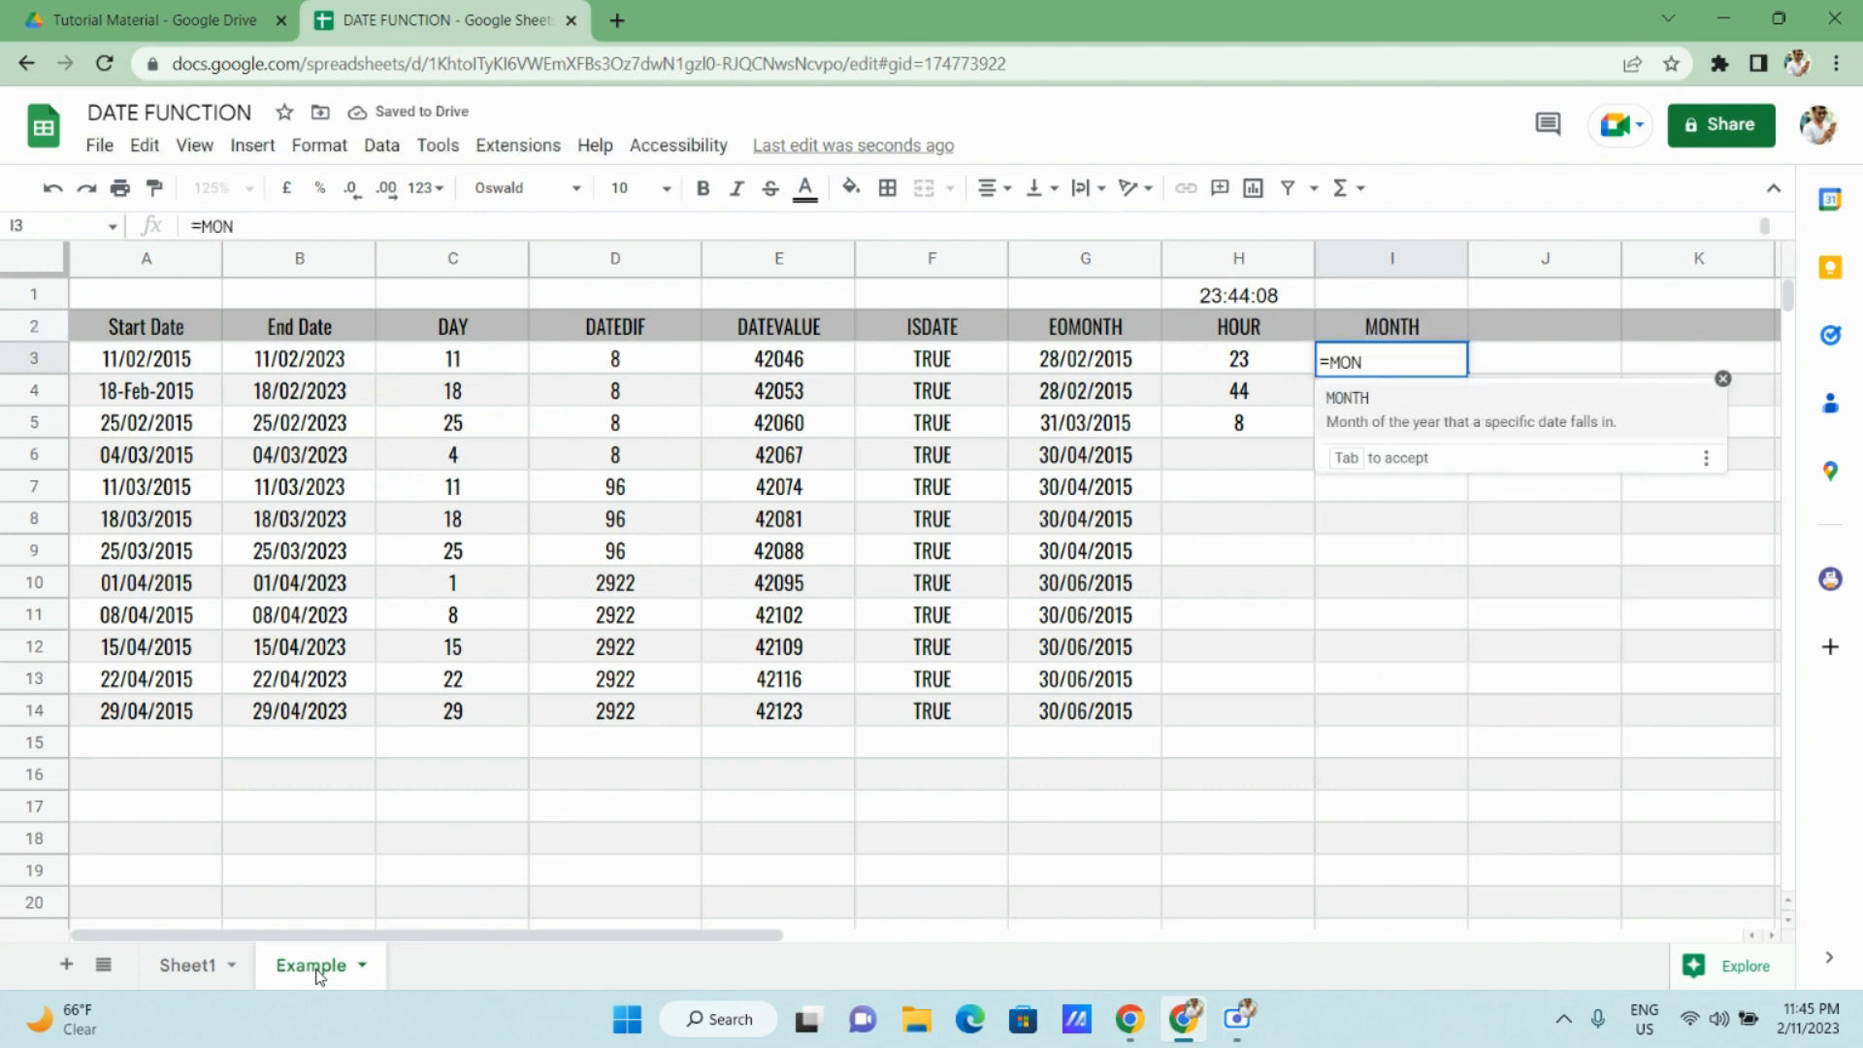
pyautogui.press('Tab')
pyautogui.write('A3')
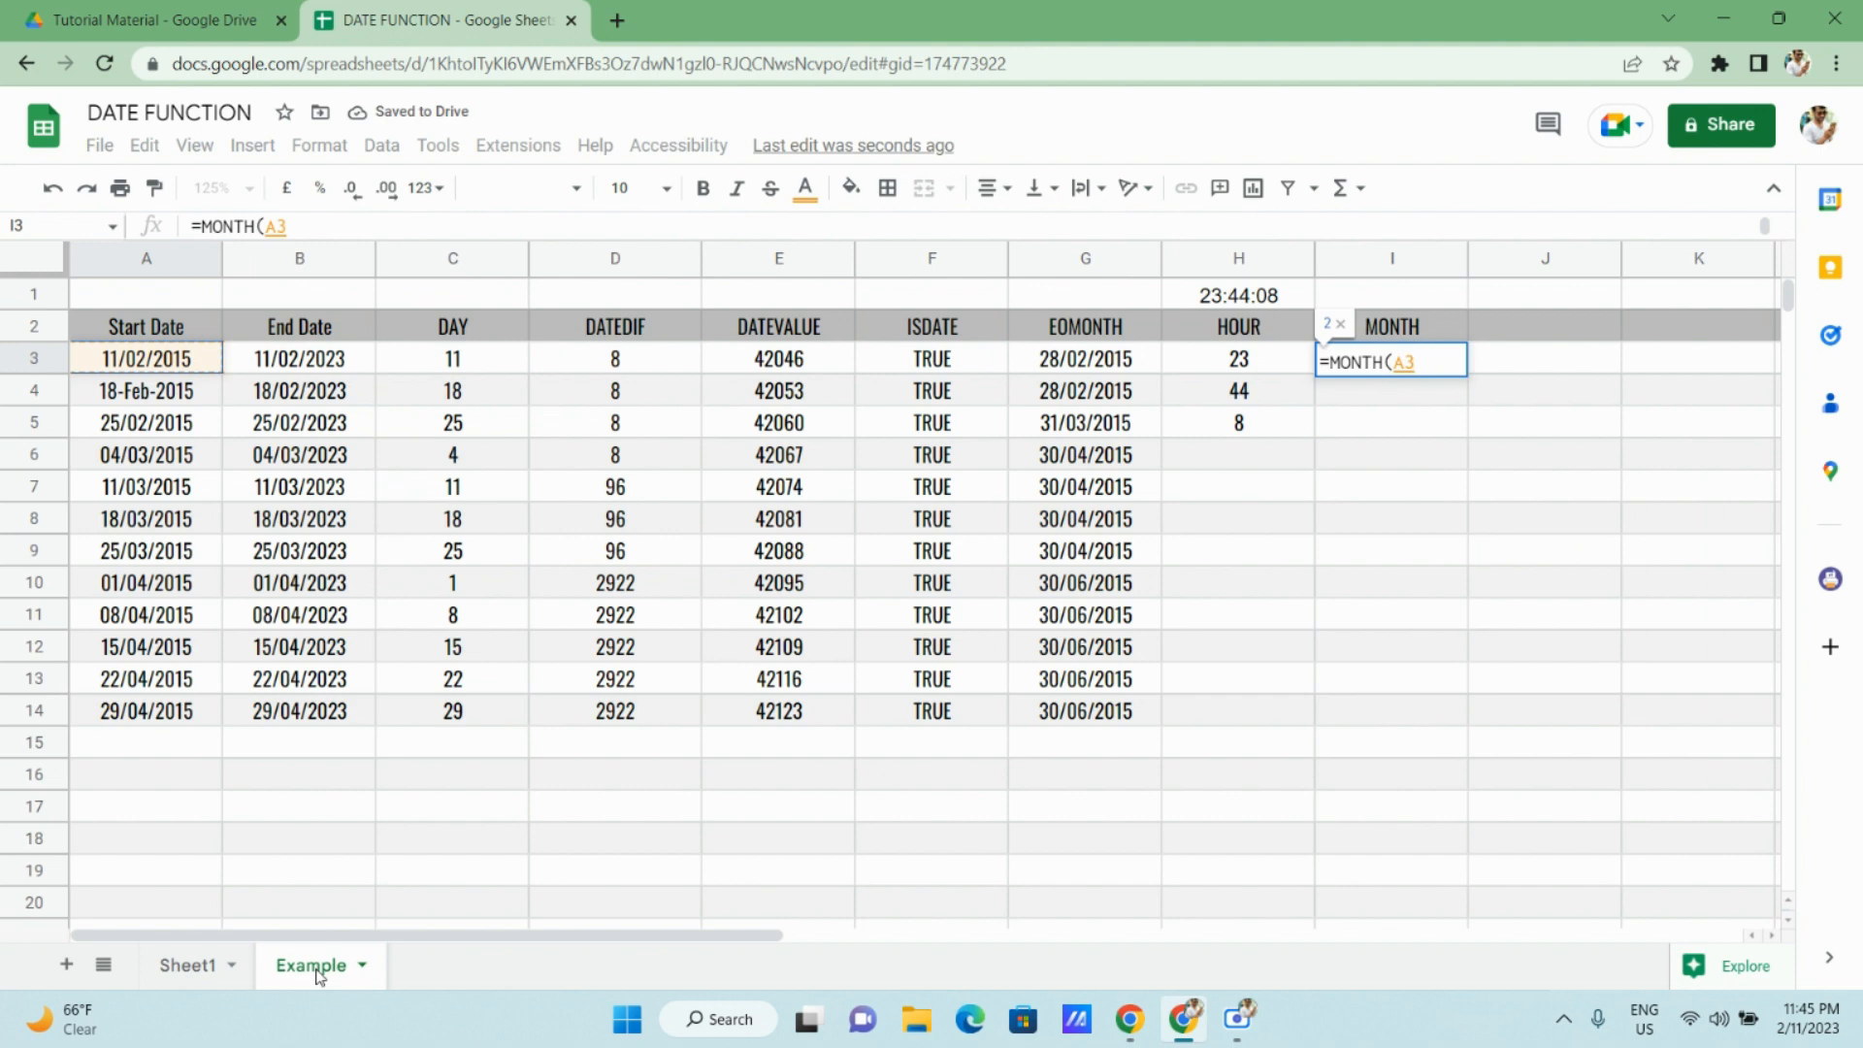
pyautogui.write(')')
pyautogui.press('Return')
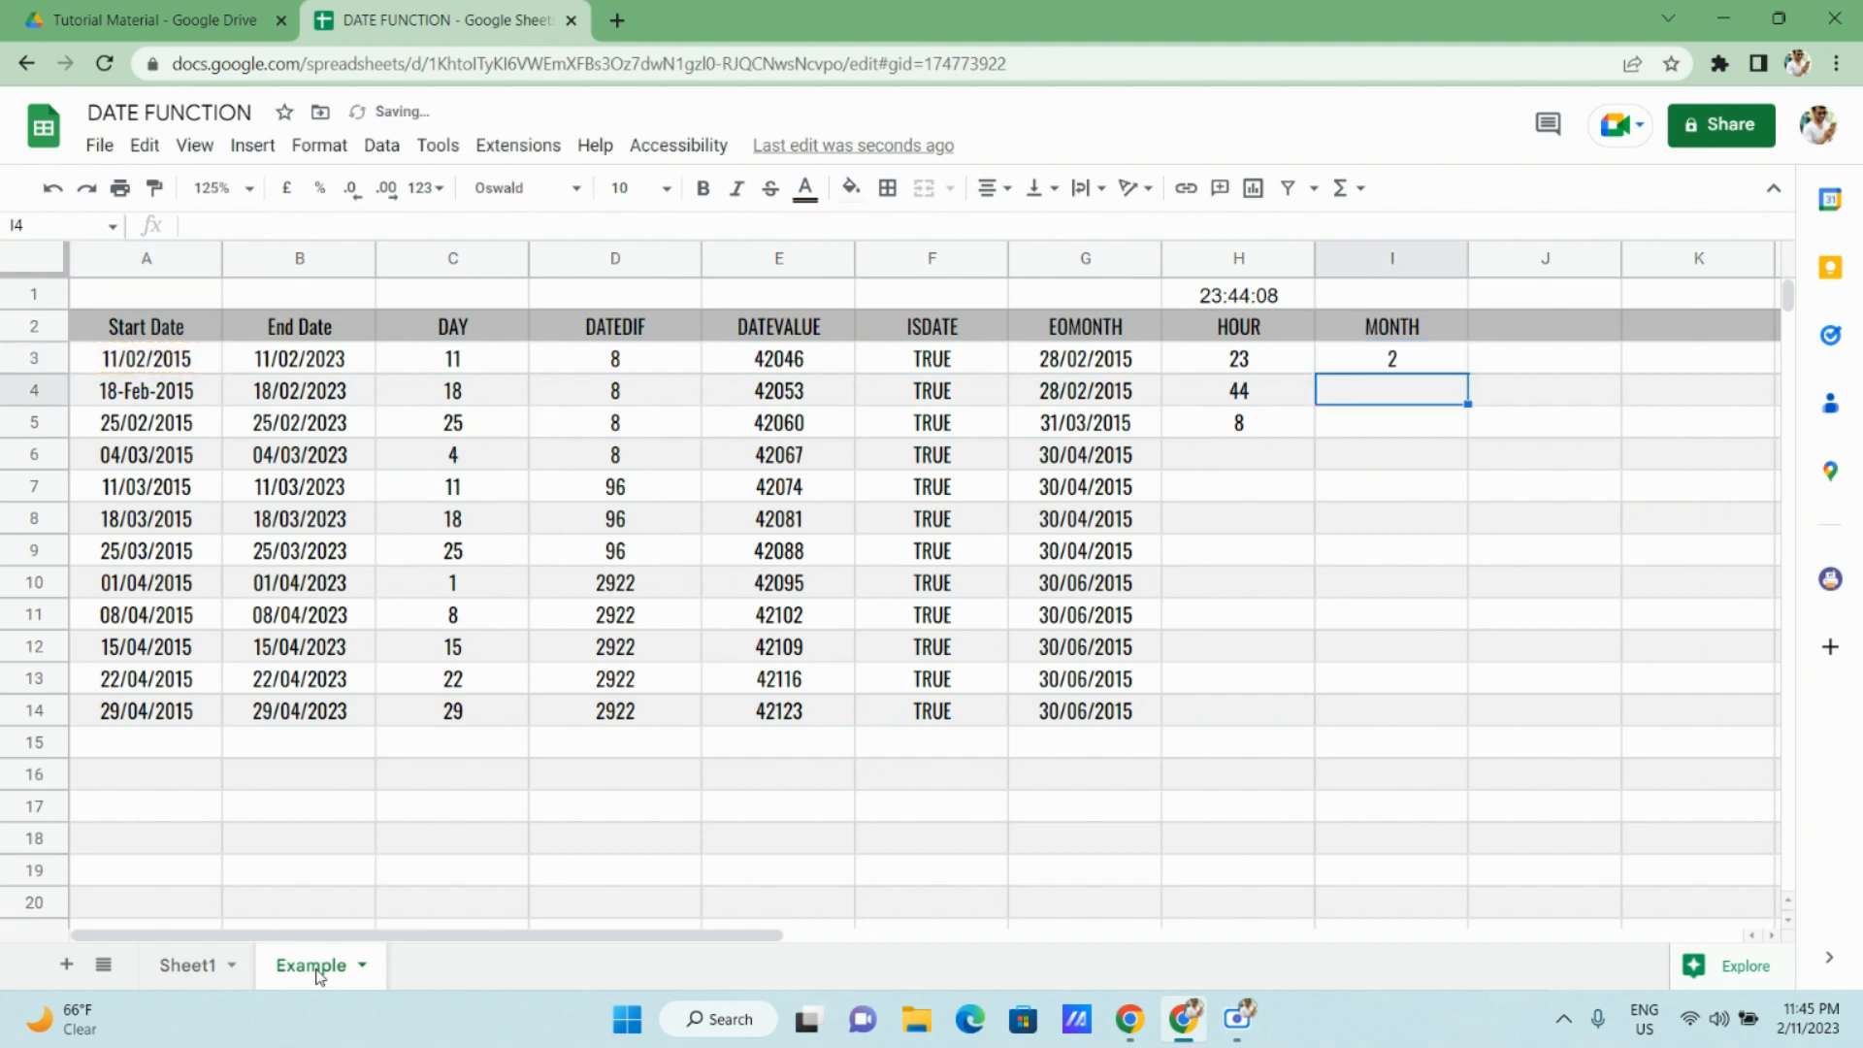
# Fill the MONTH formula in I3 down through I14.
pyautogui.press('Up')
pyautogui.hotkey('shift', 'Down')
pyautogui.hotkey('shift', 'Down')
pyautogui.hotkey('shift', 'Down')
pyautogui.hotkey('shift', 'Down')
pyautogui.hotkey('shift', 'Down')
pyautogui.hotkey('shift', 'Down')
pyautogui.hotkey('shift', 'Down')
pyautogui.hotkey('shift', 'Down')
pyautogui.hotkey('shift', 'Down')
pyautogui.hotkey('shift', 'Down')
pyautogui.hotkey('shift', 'Down')
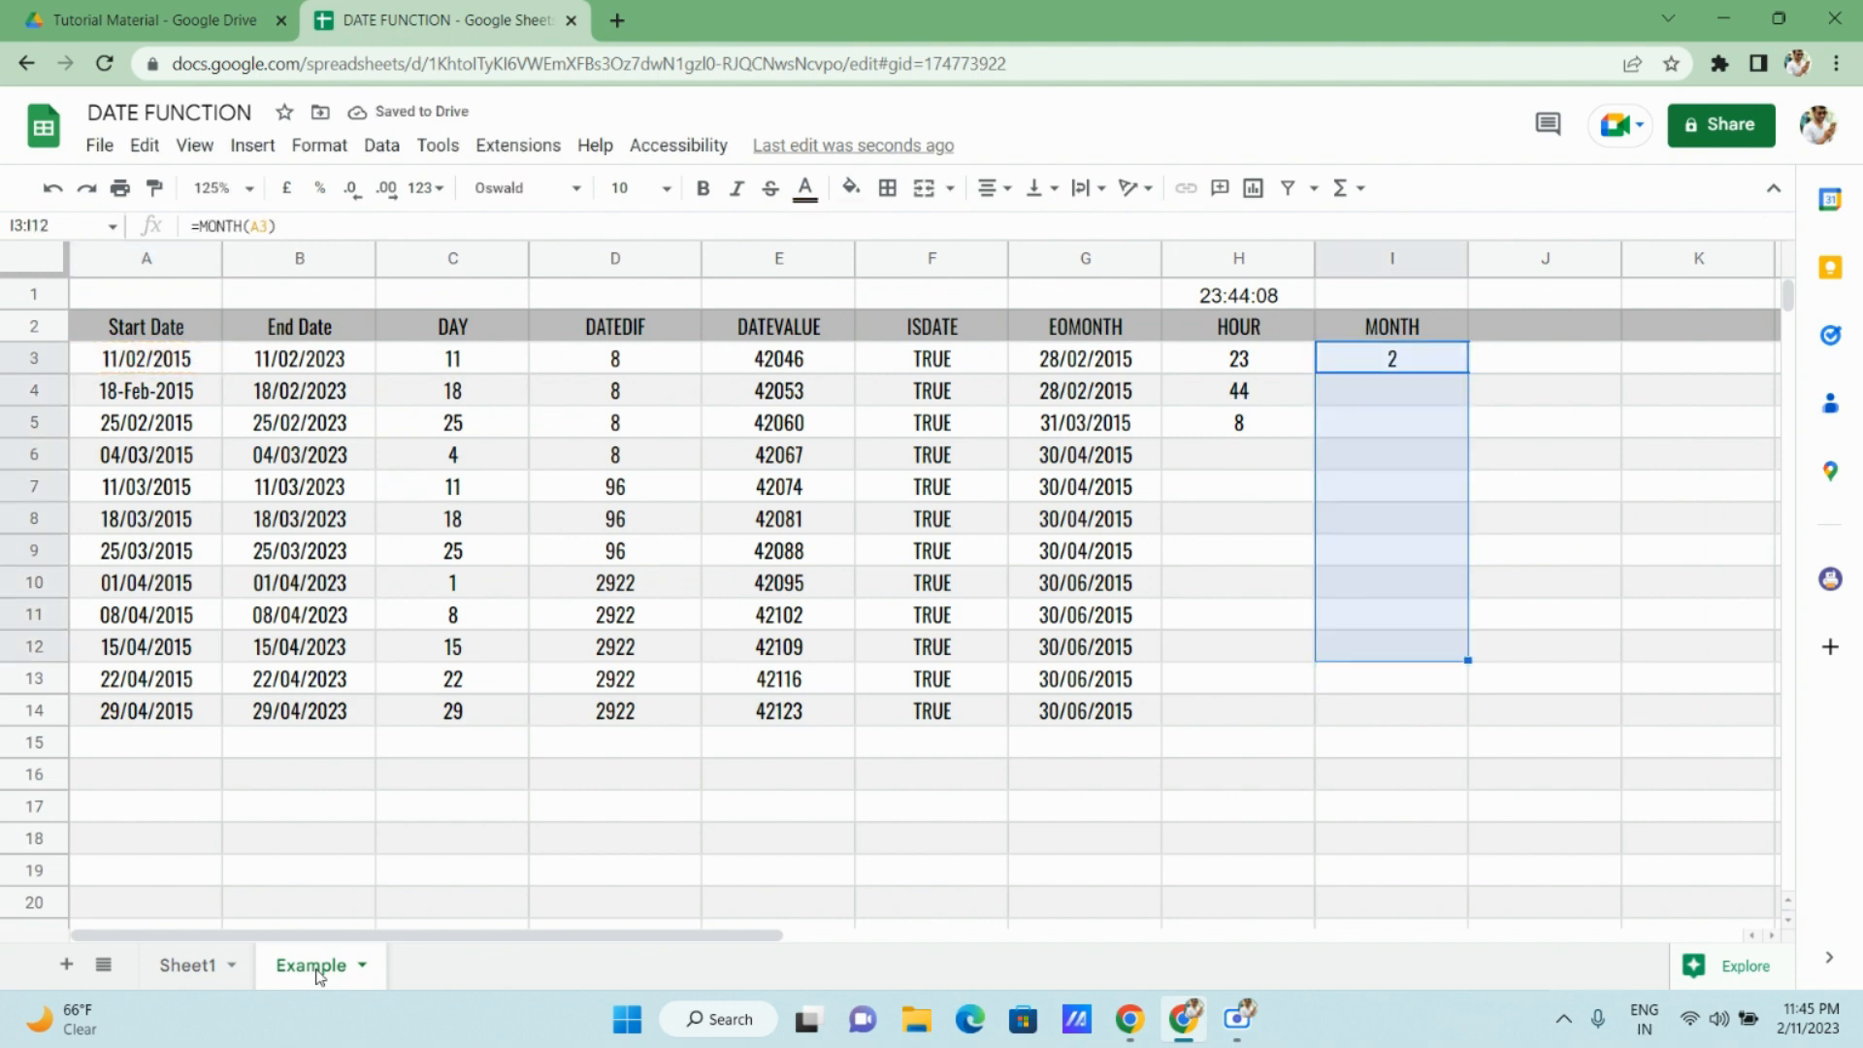
pyautogui.hotkey('ctrl', 'd')
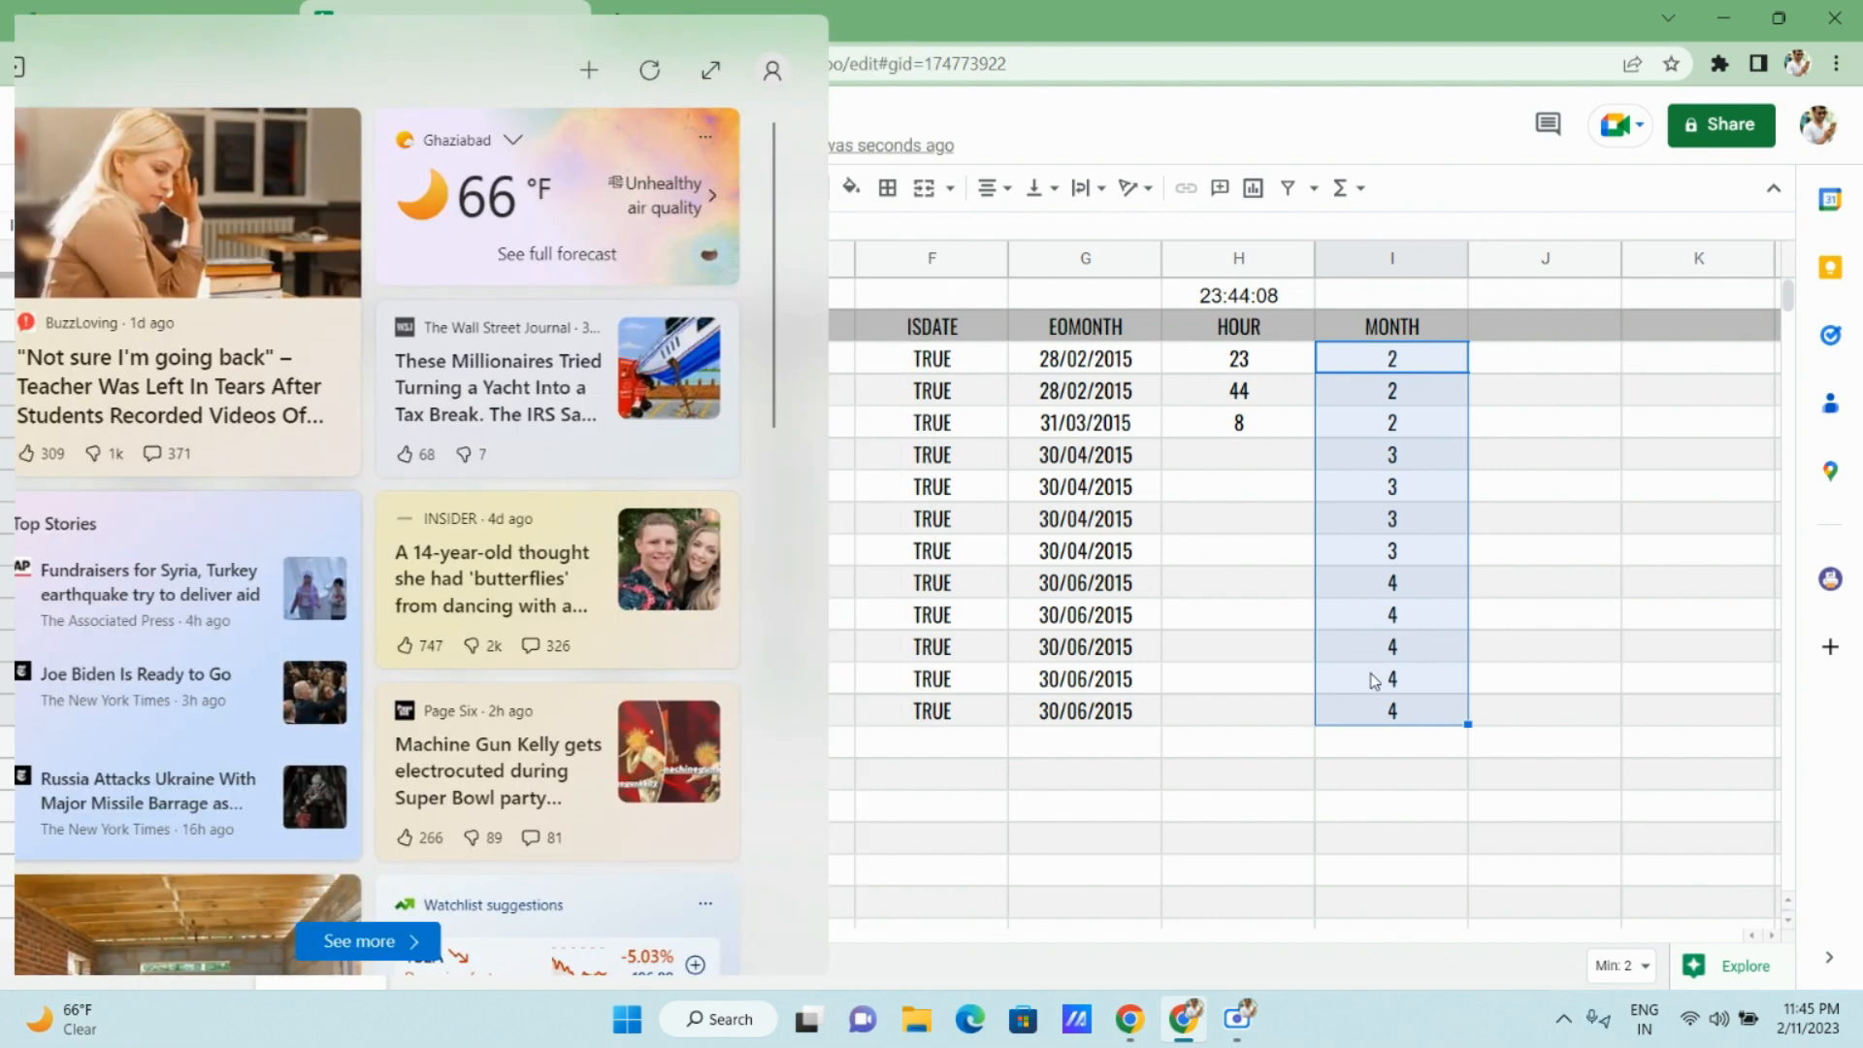
pyautogui.click(1374, 679)
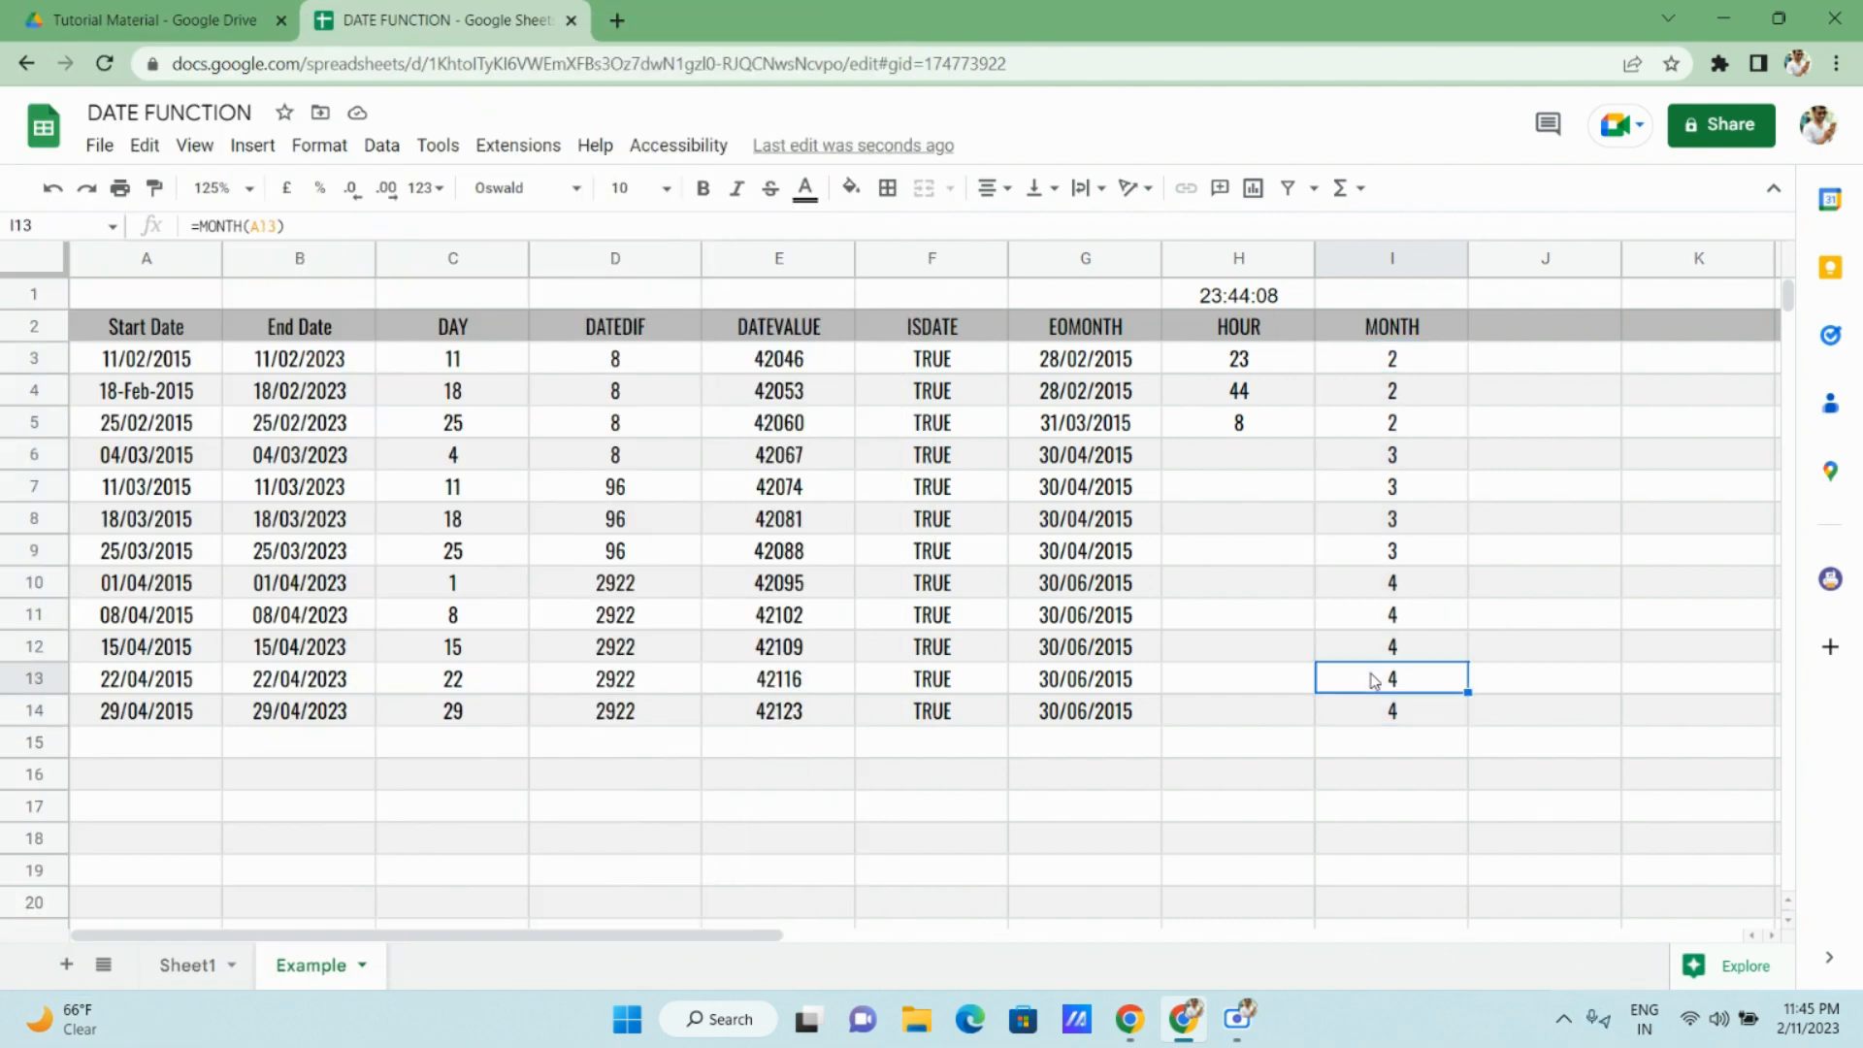
# Make the Month entry in A12 of Sheet1 bold and move on to the NetworkDays entry.
pyautogui.click(183, 966)
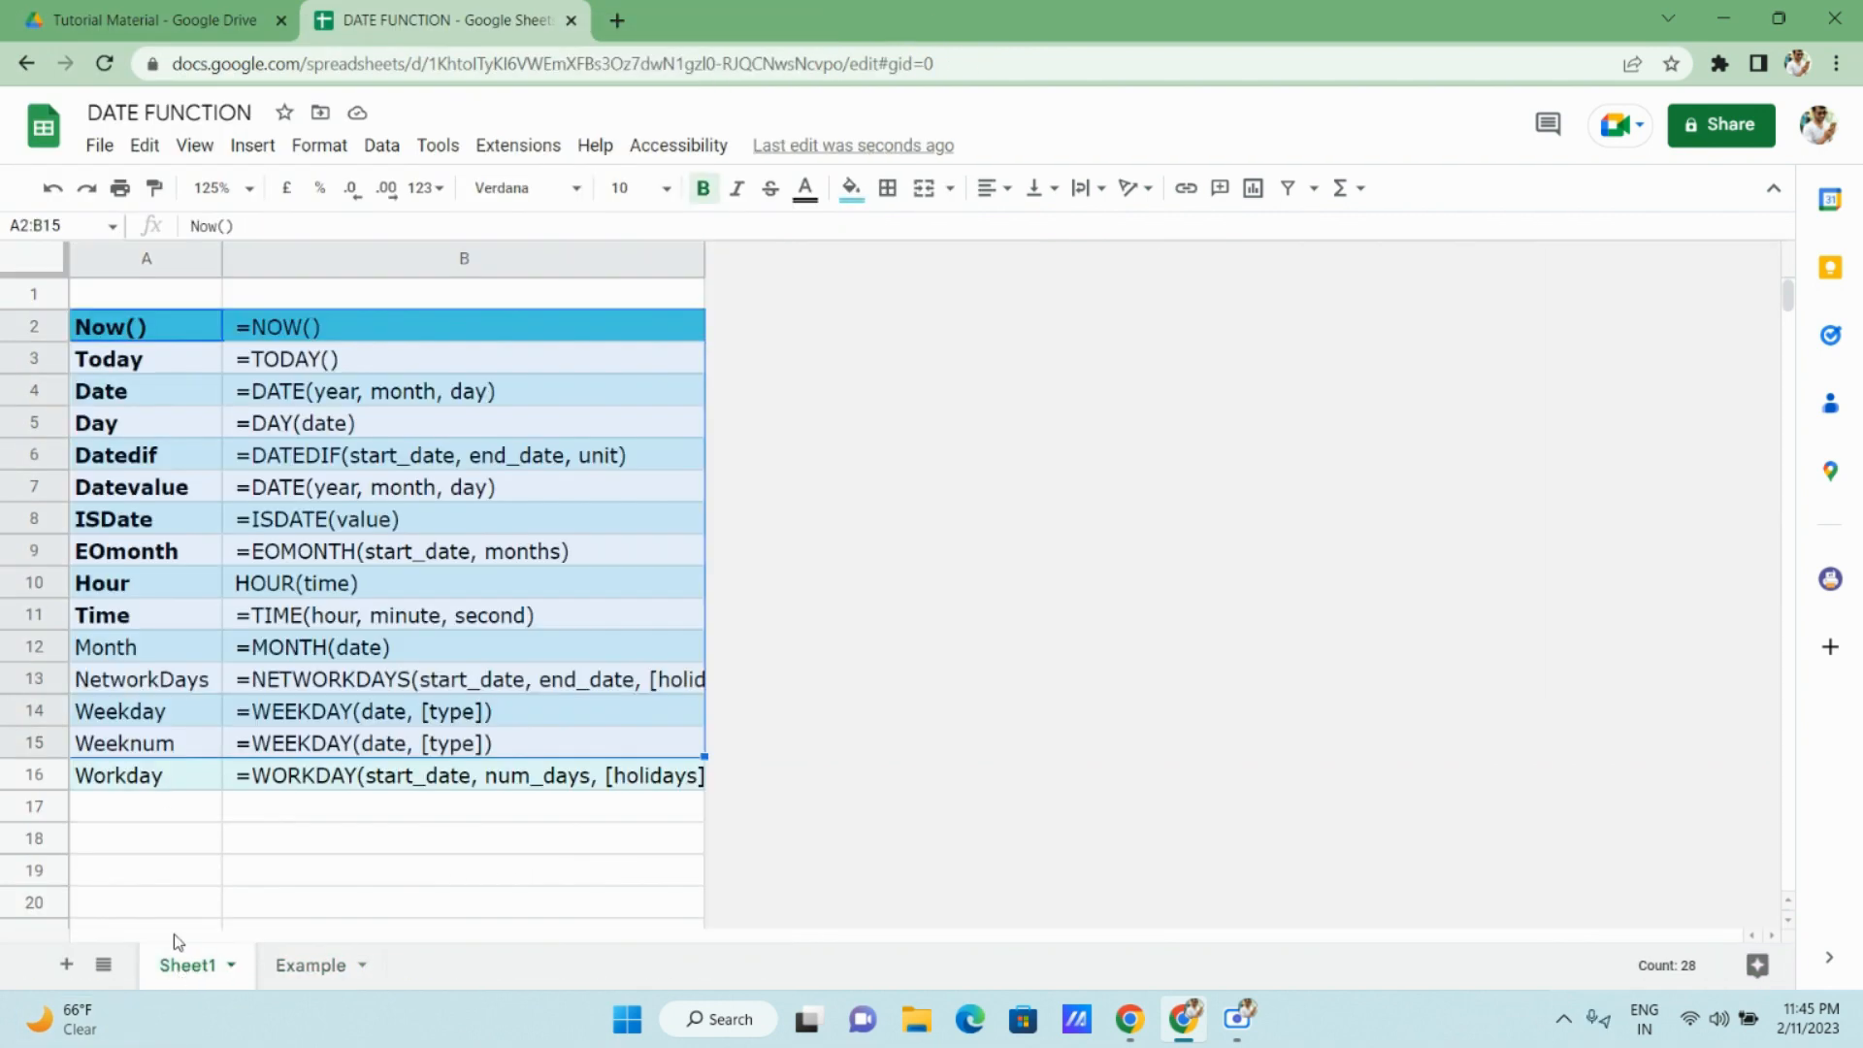
pyautogui.click(154, 645)
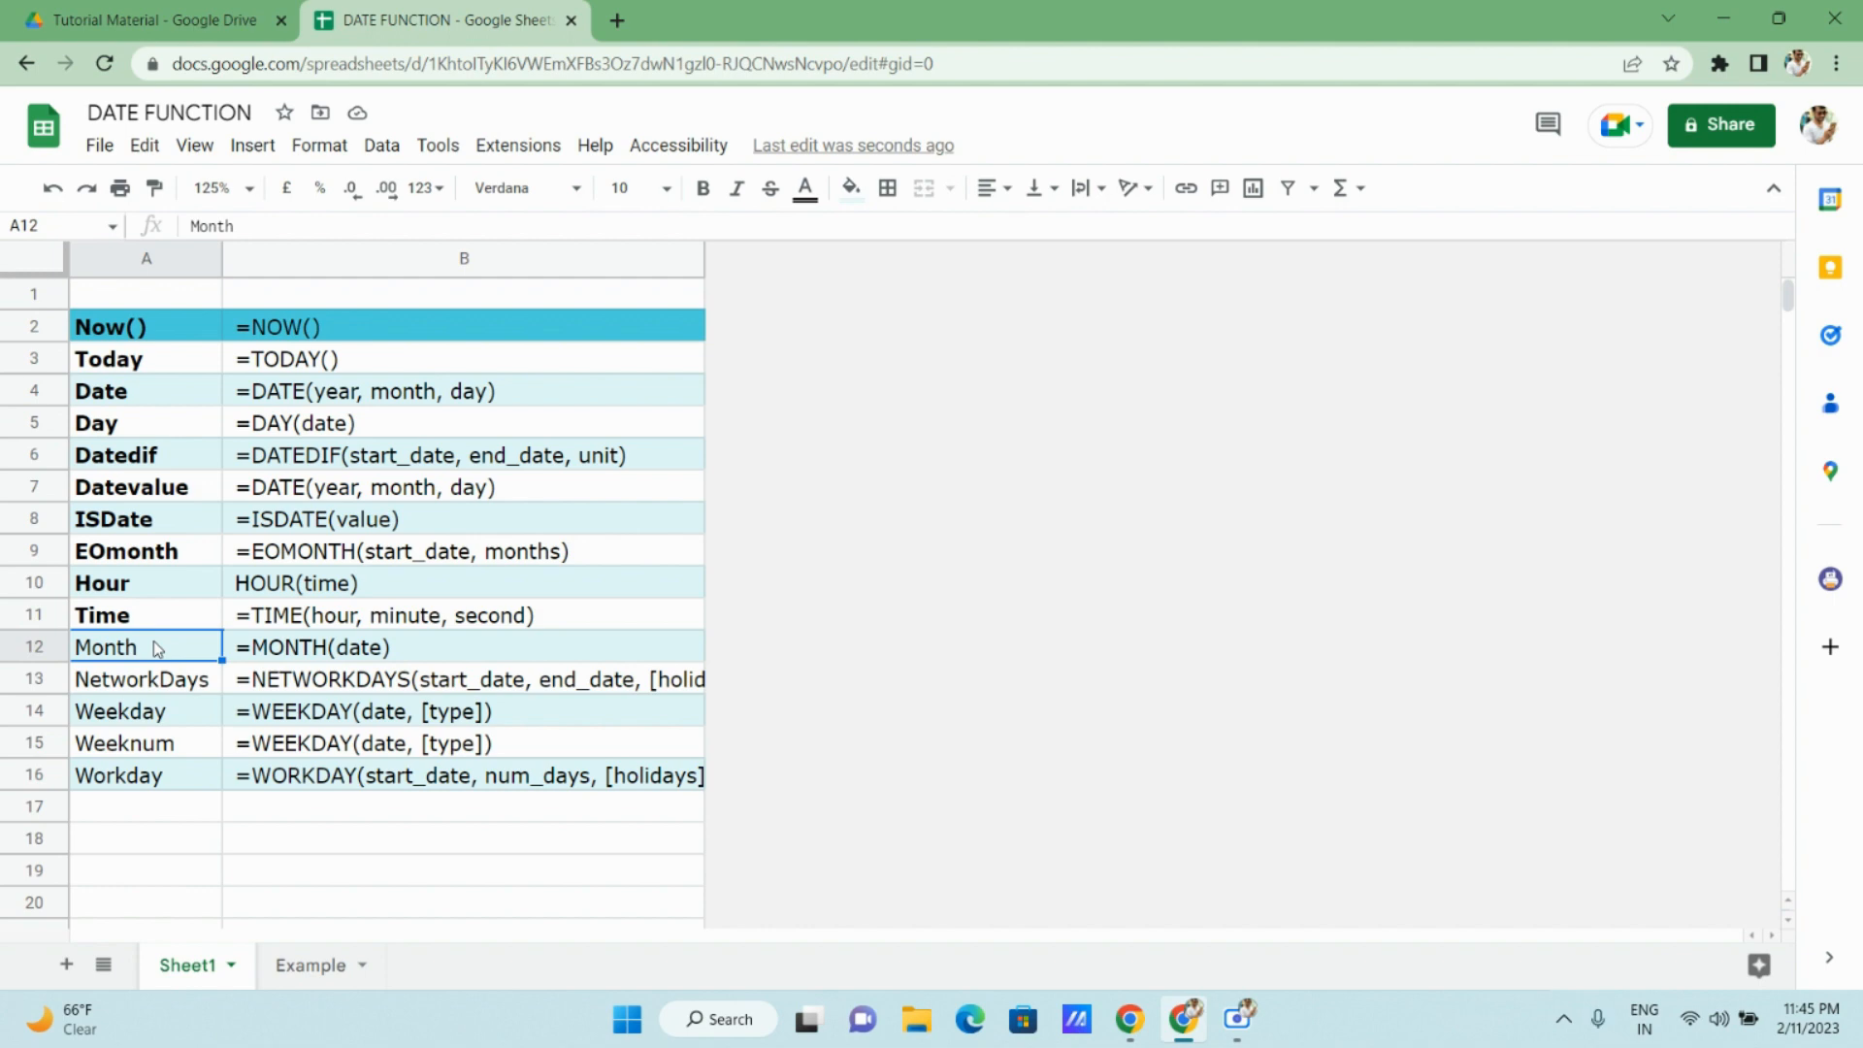
pyautogui.hotkey('ctrl', 'b')
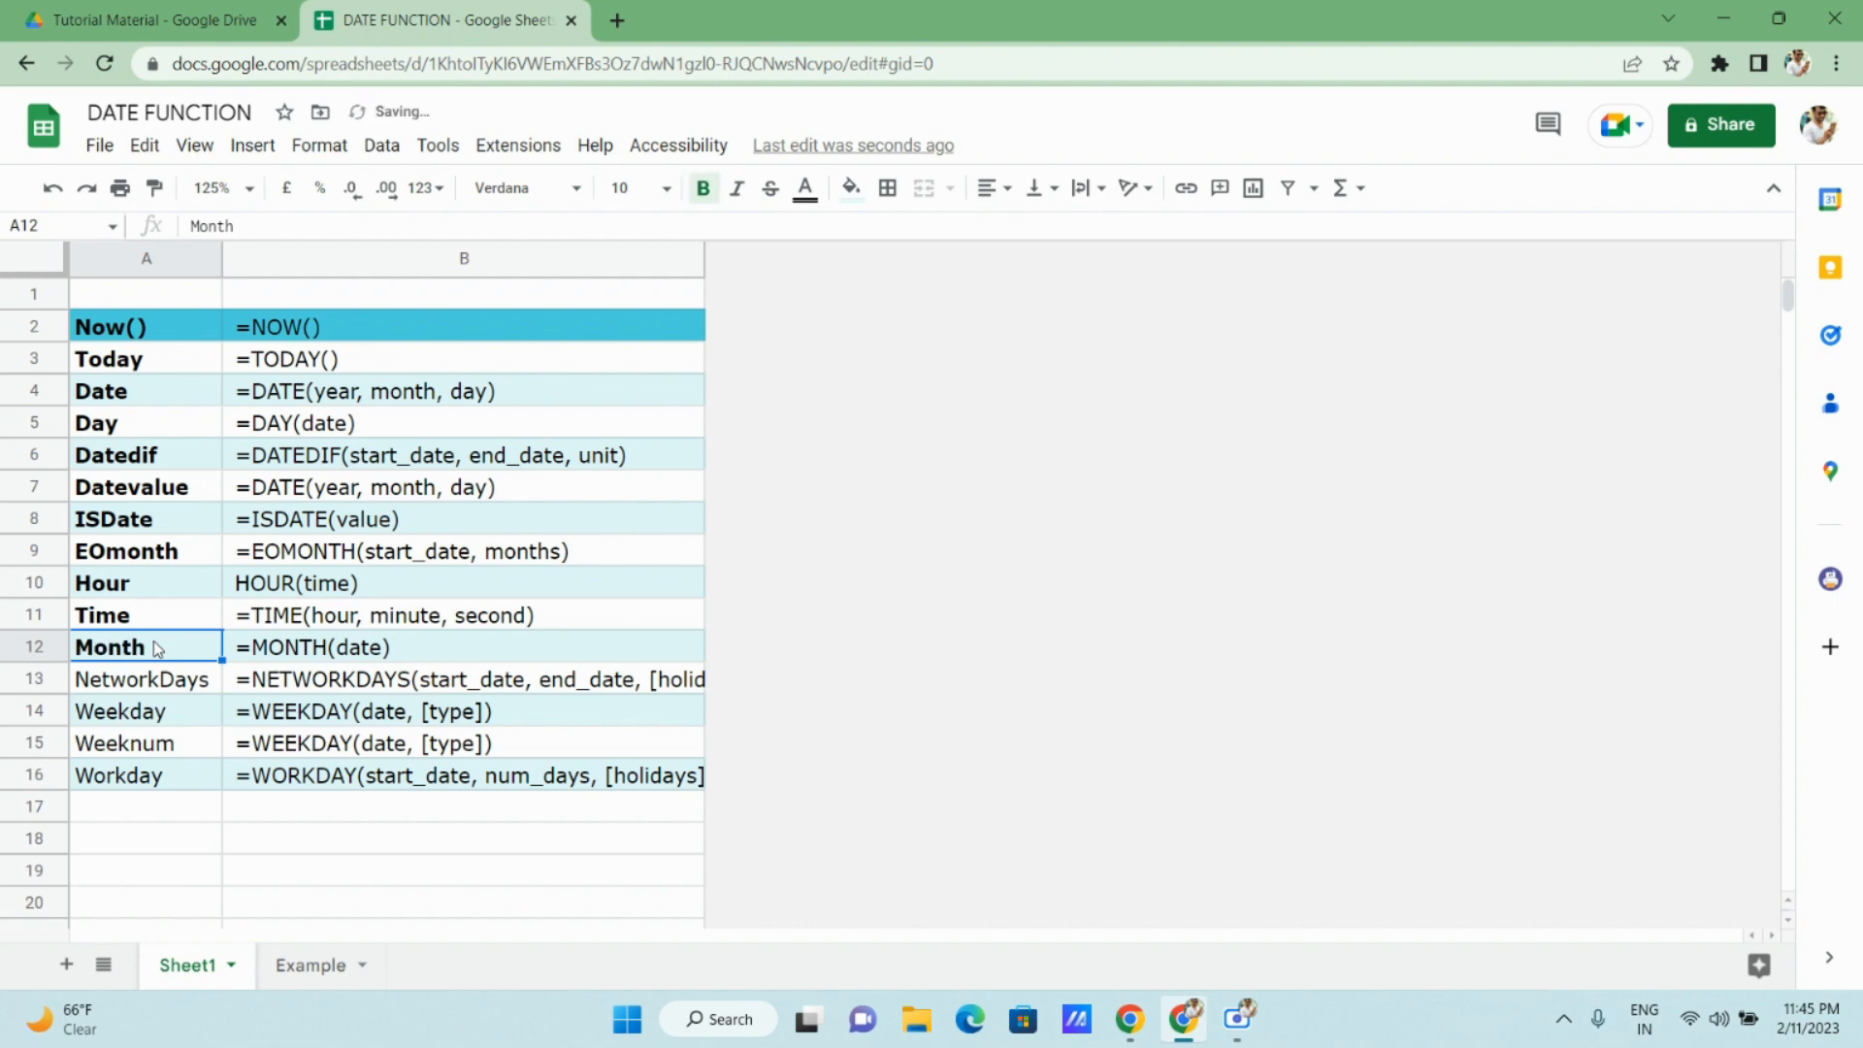
pyautogui.press('Down')
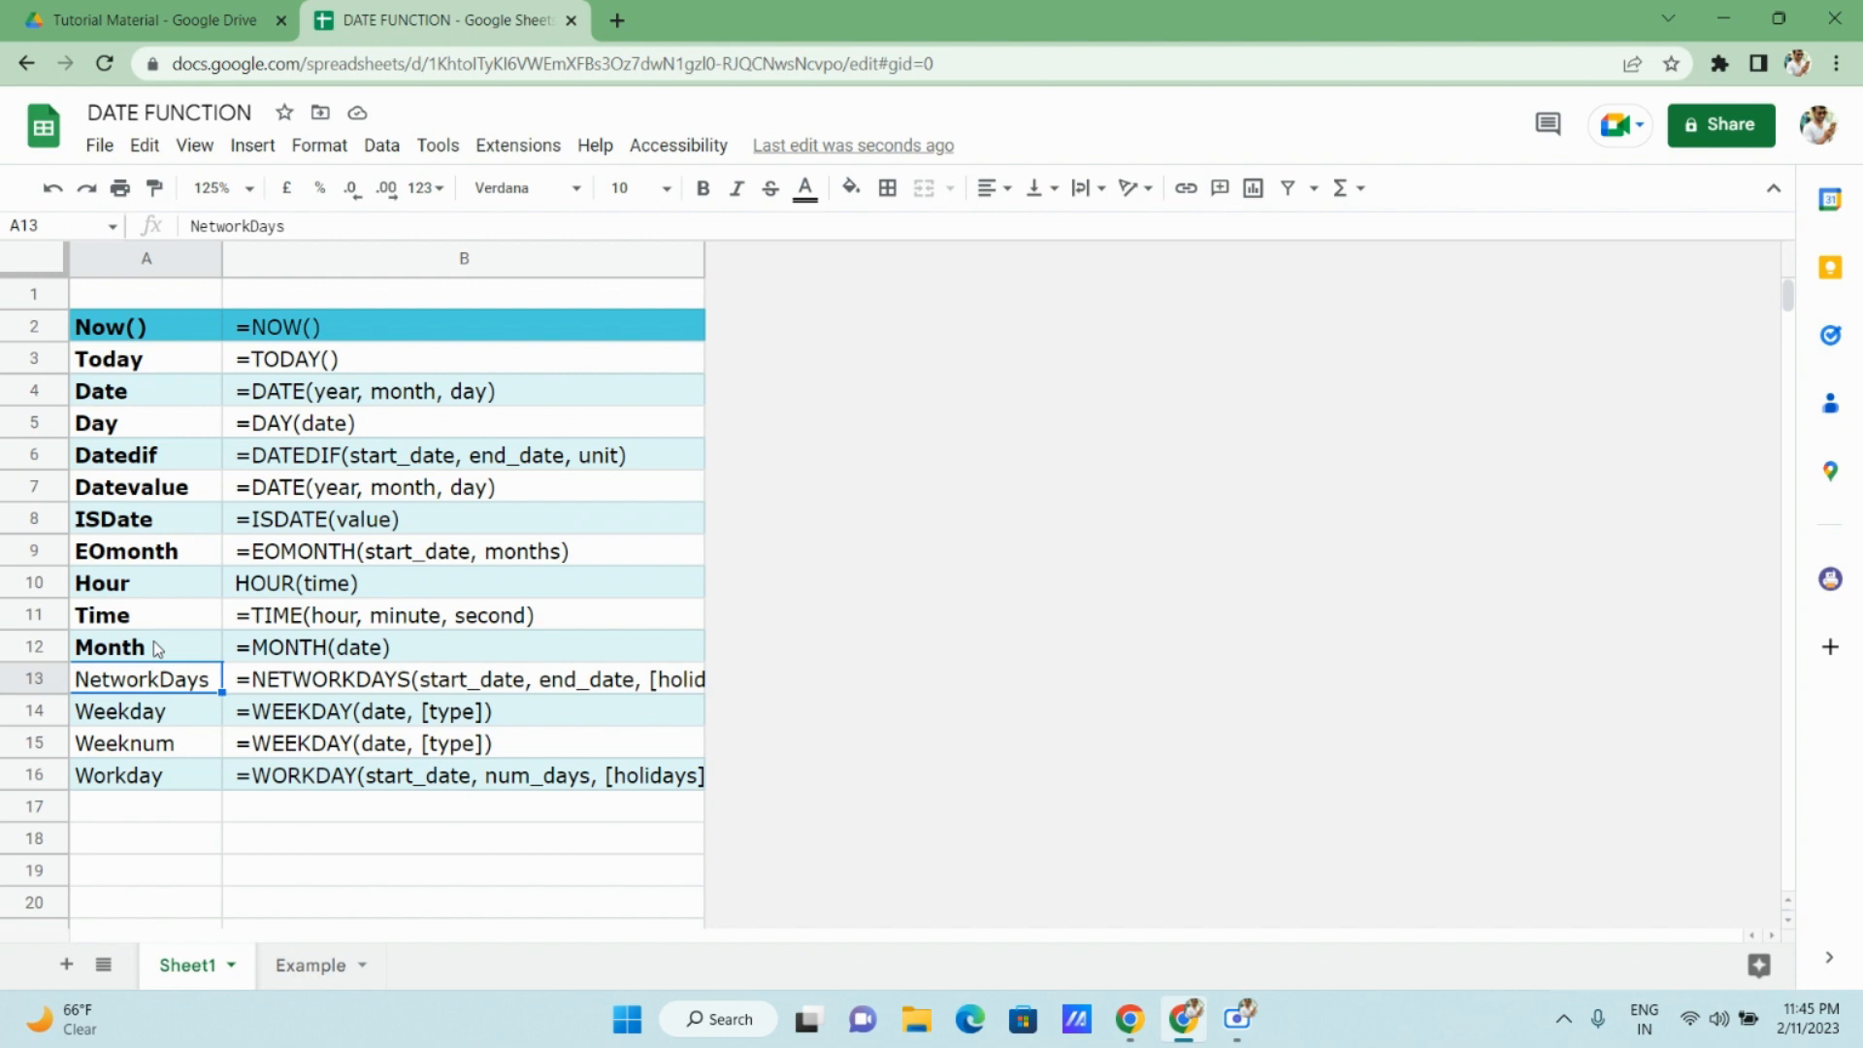
# Enter NEWWORKDAY as the header in J2 of the Example sheet.
pyautogui.click(323, 968)
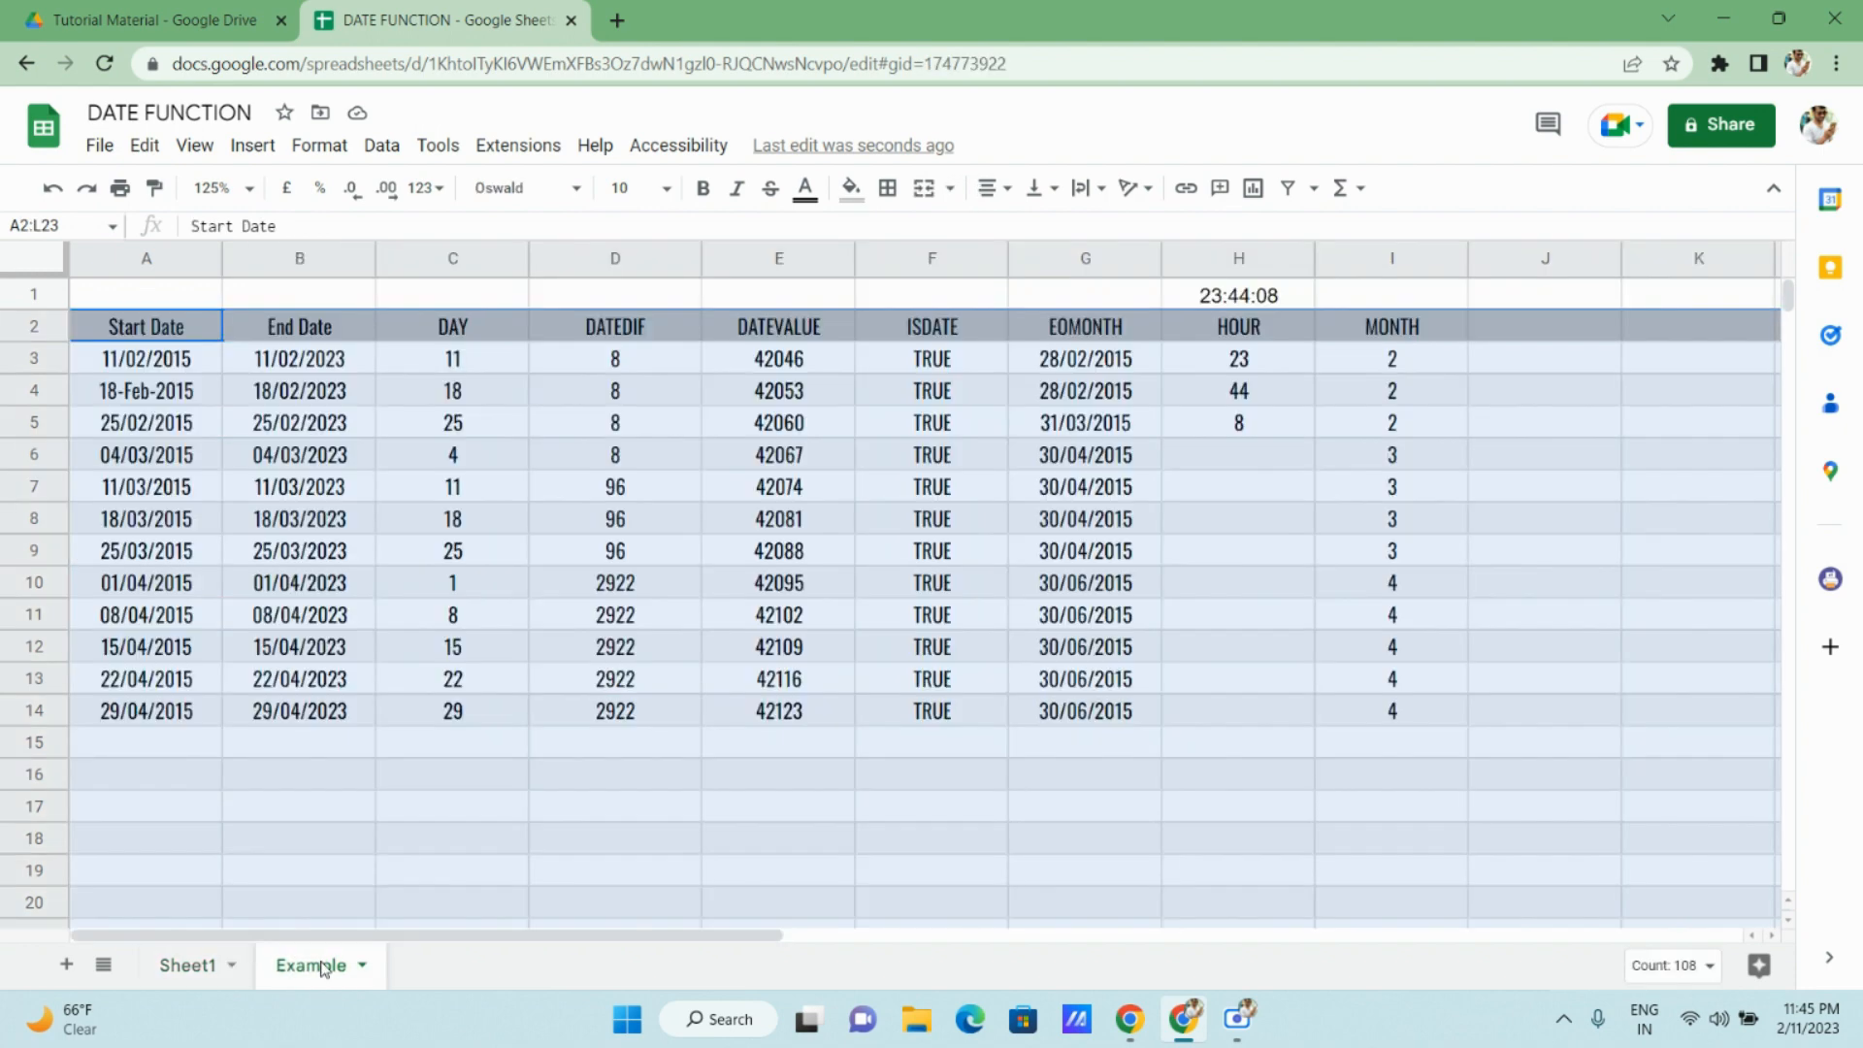
pyautogui.click(1536, 328)
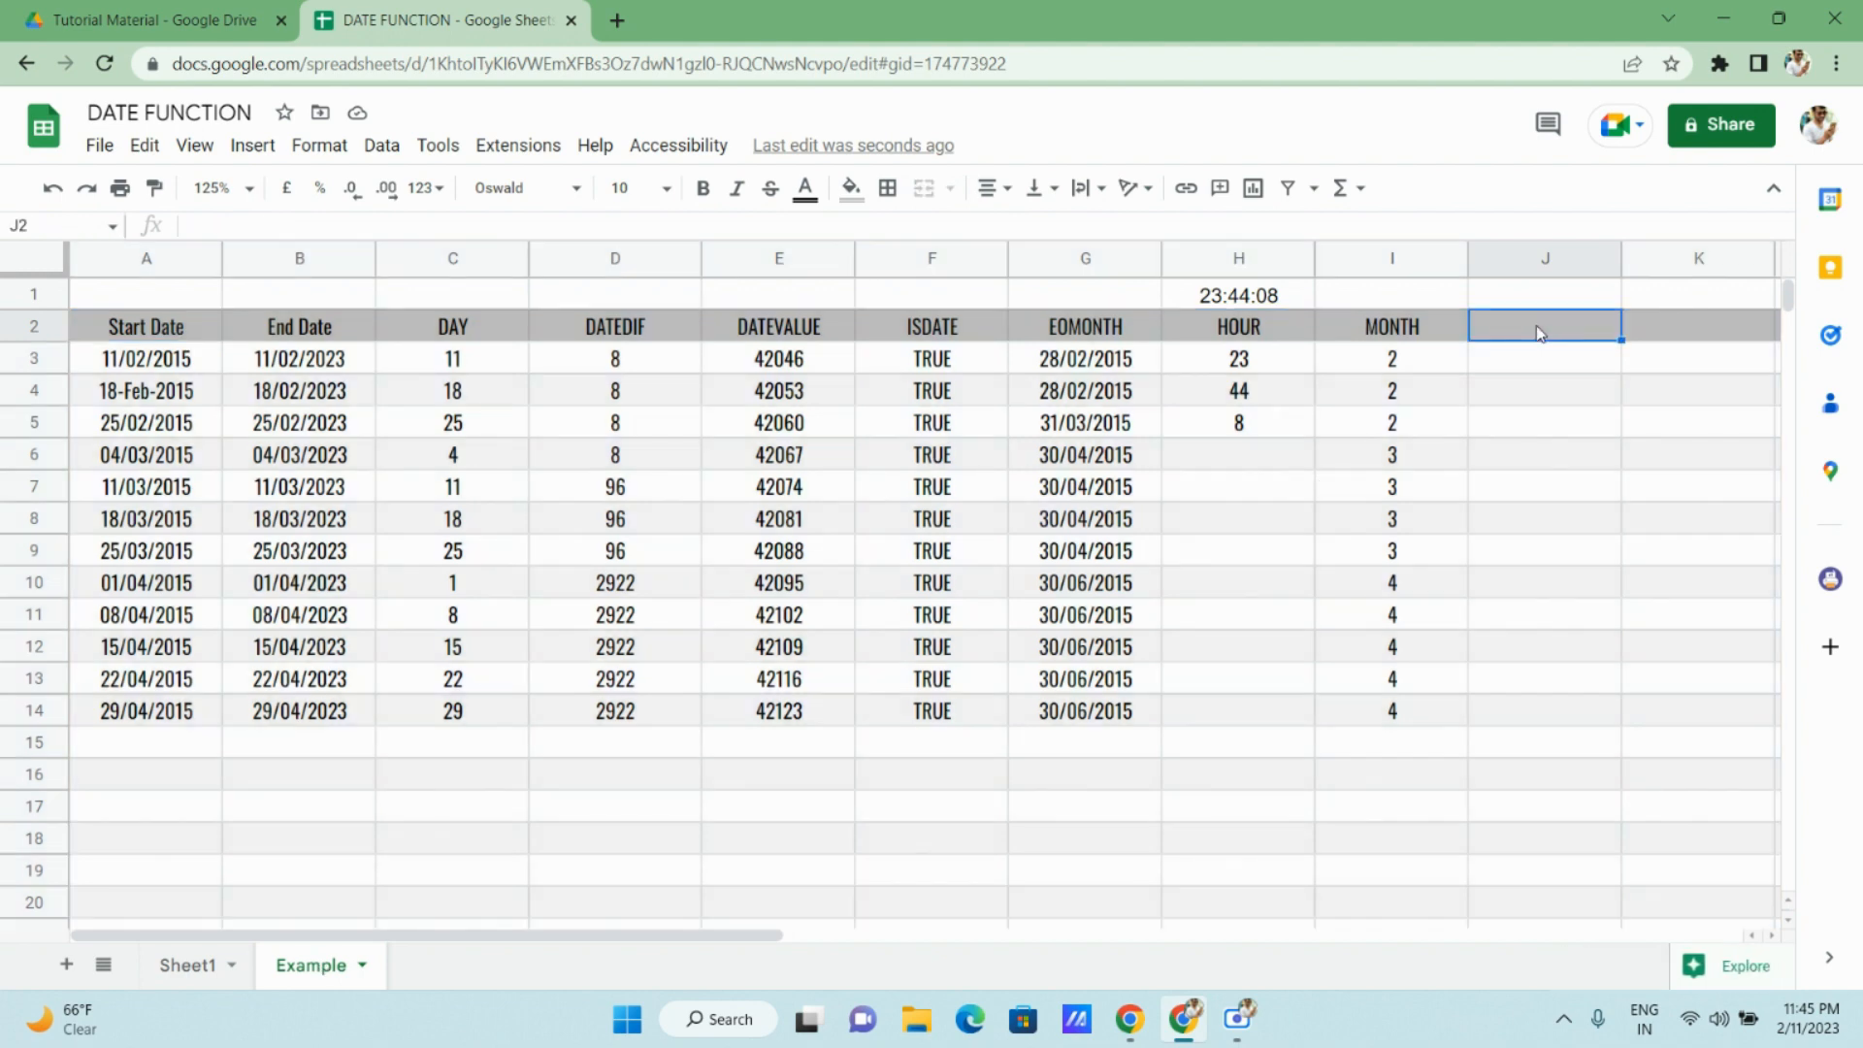
pyautogui.write('NEWWO')
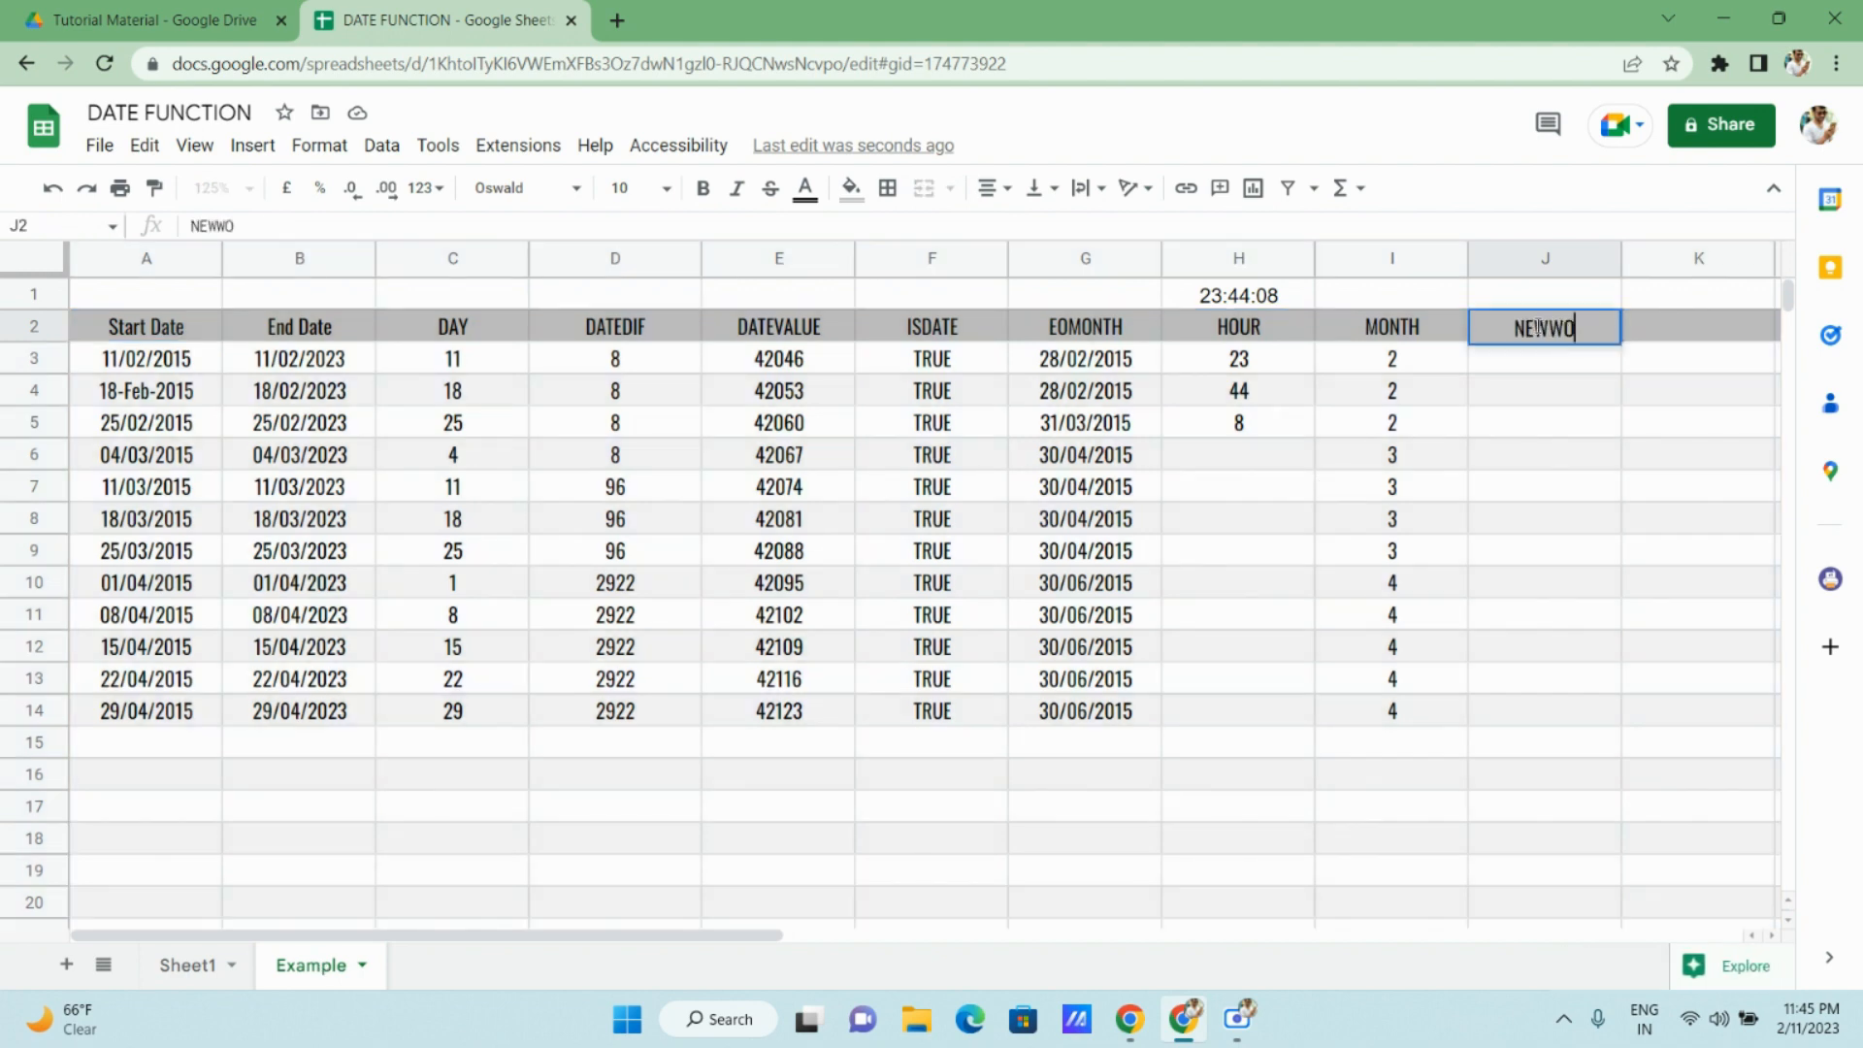
pyautogui.write('RKDAY')
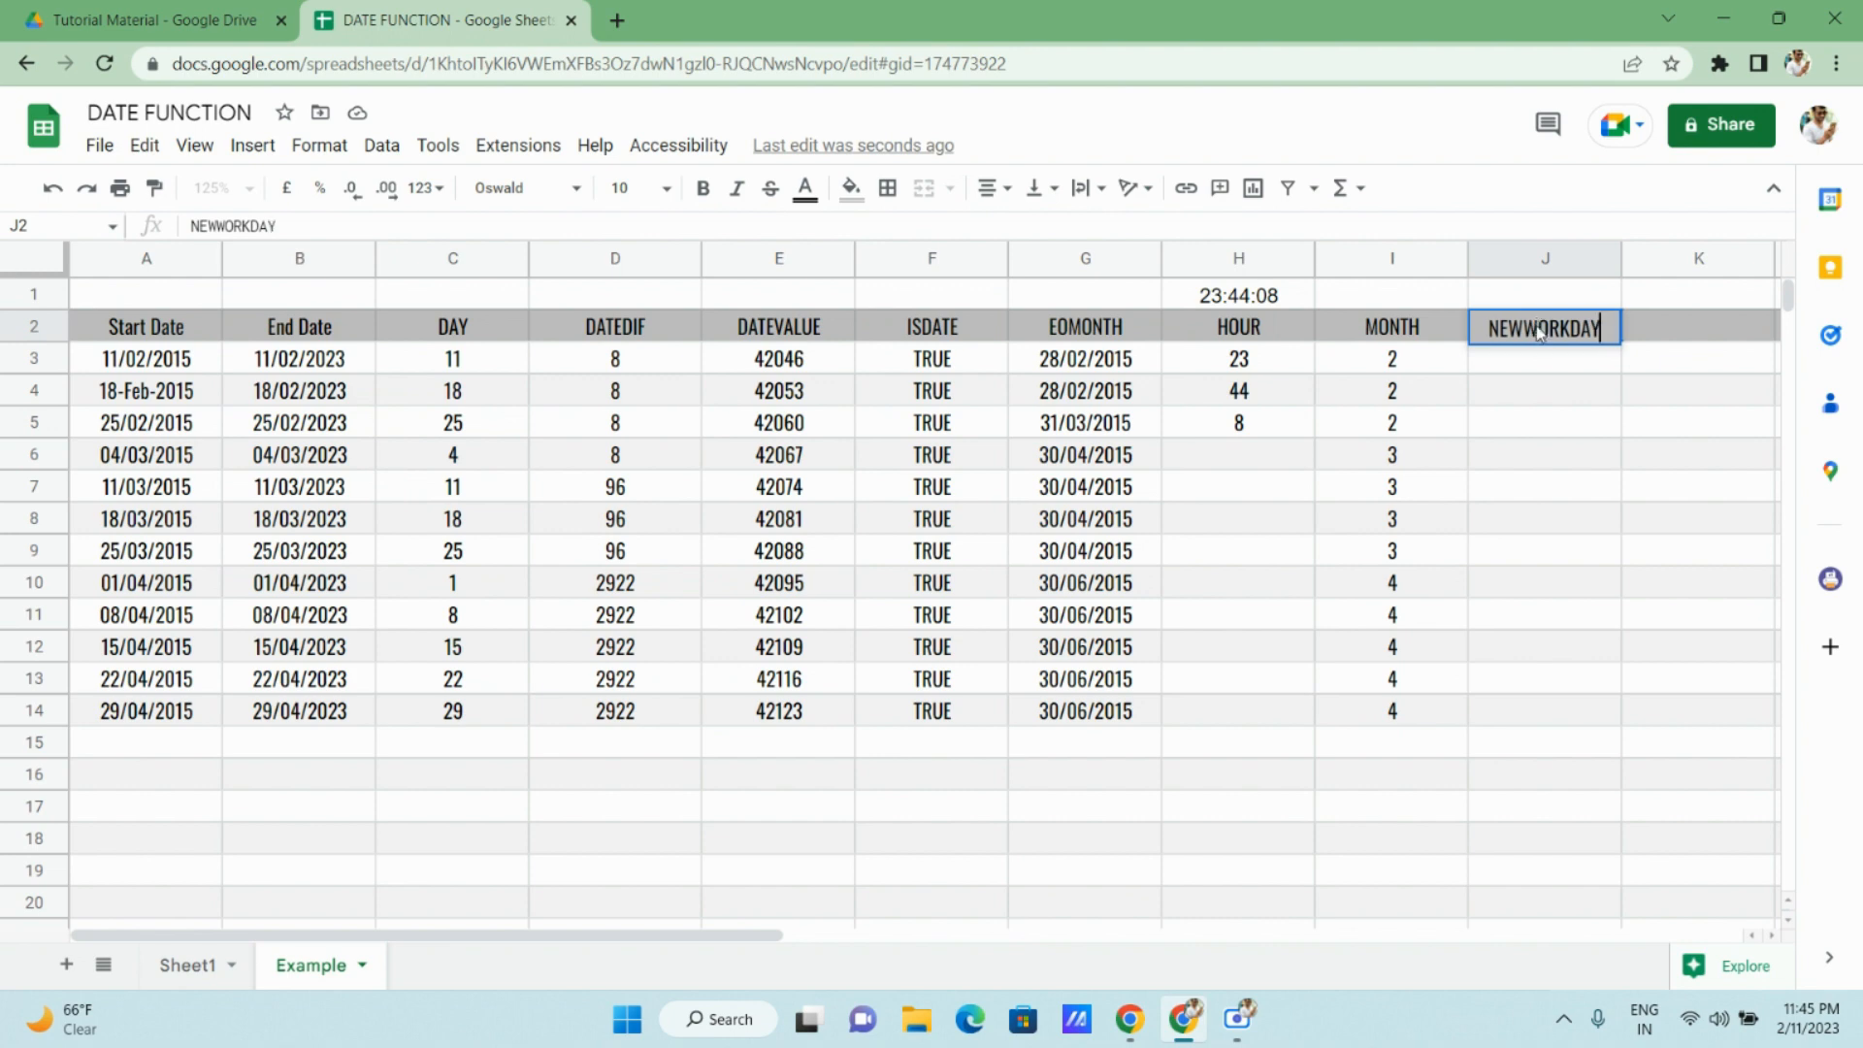
pyautogui.press('Return')
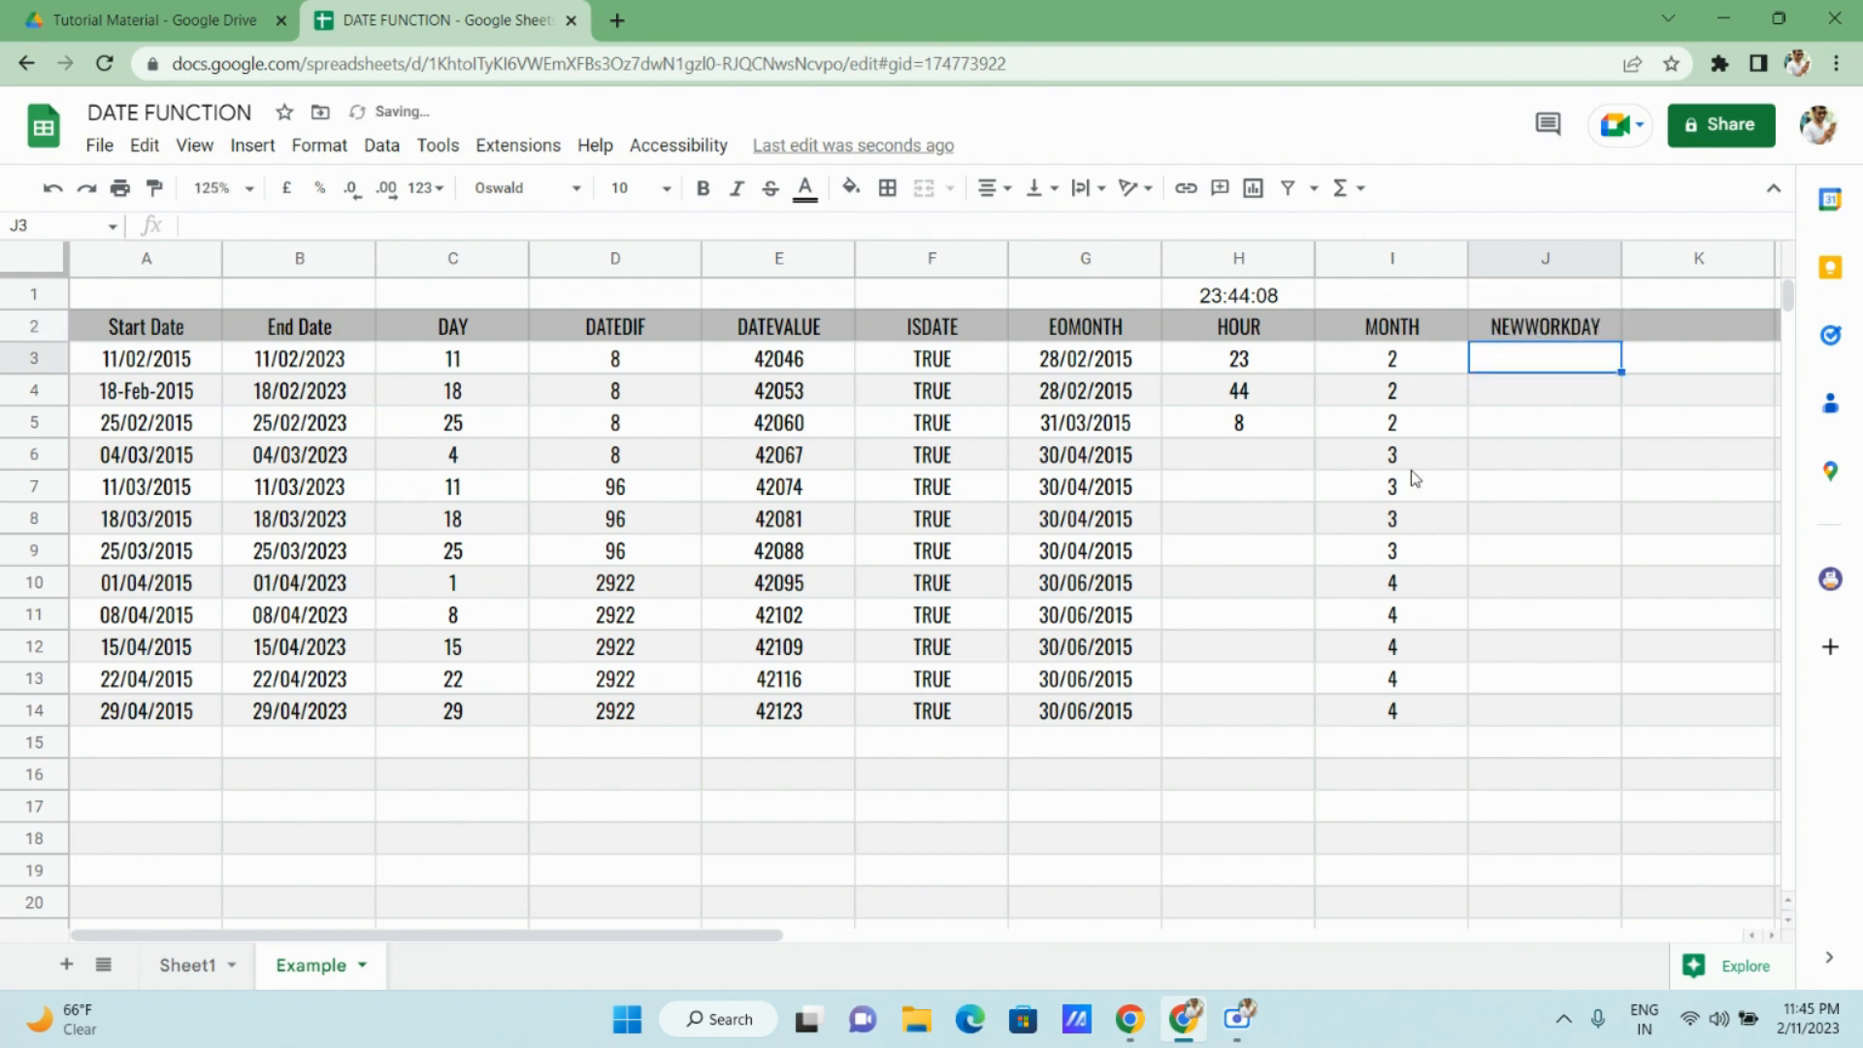
# Start a NETWORKDAYS formula in J3 and review its syntax help.
pyautogui.write('=NETWOR')
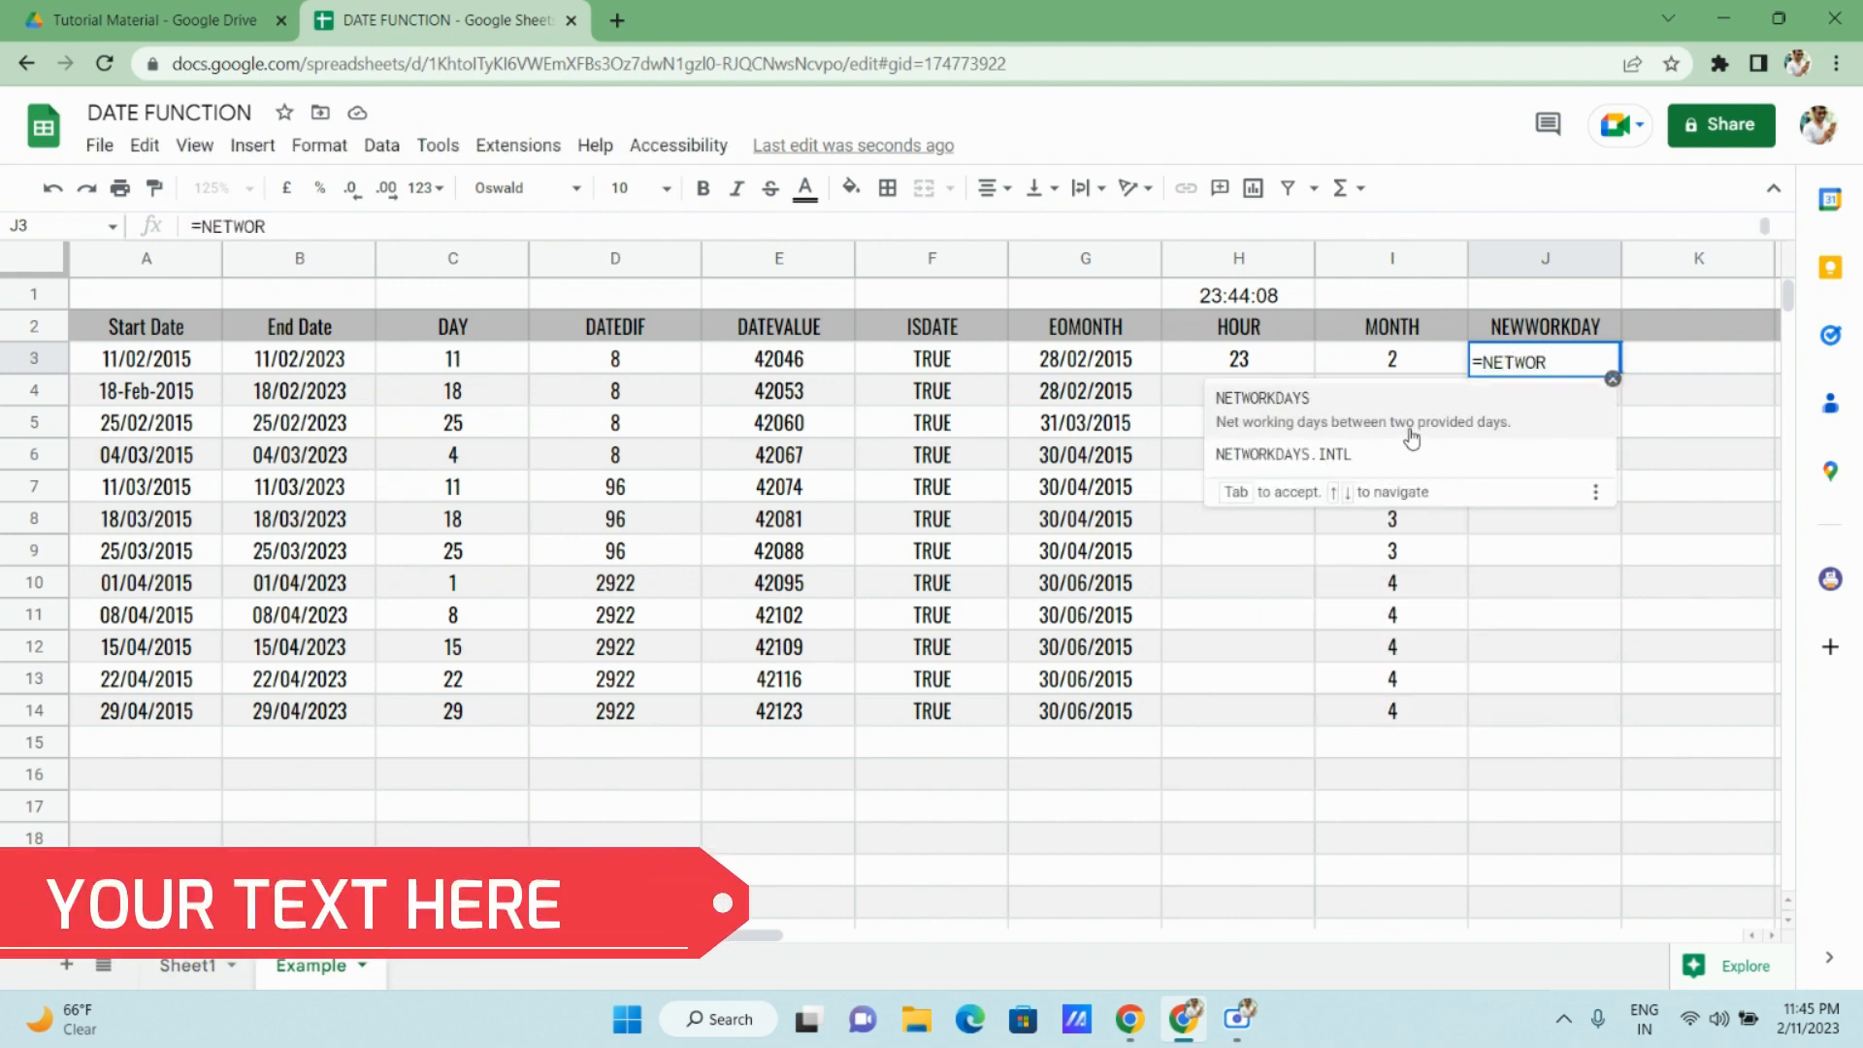
pyautogui.click(1294, 402)
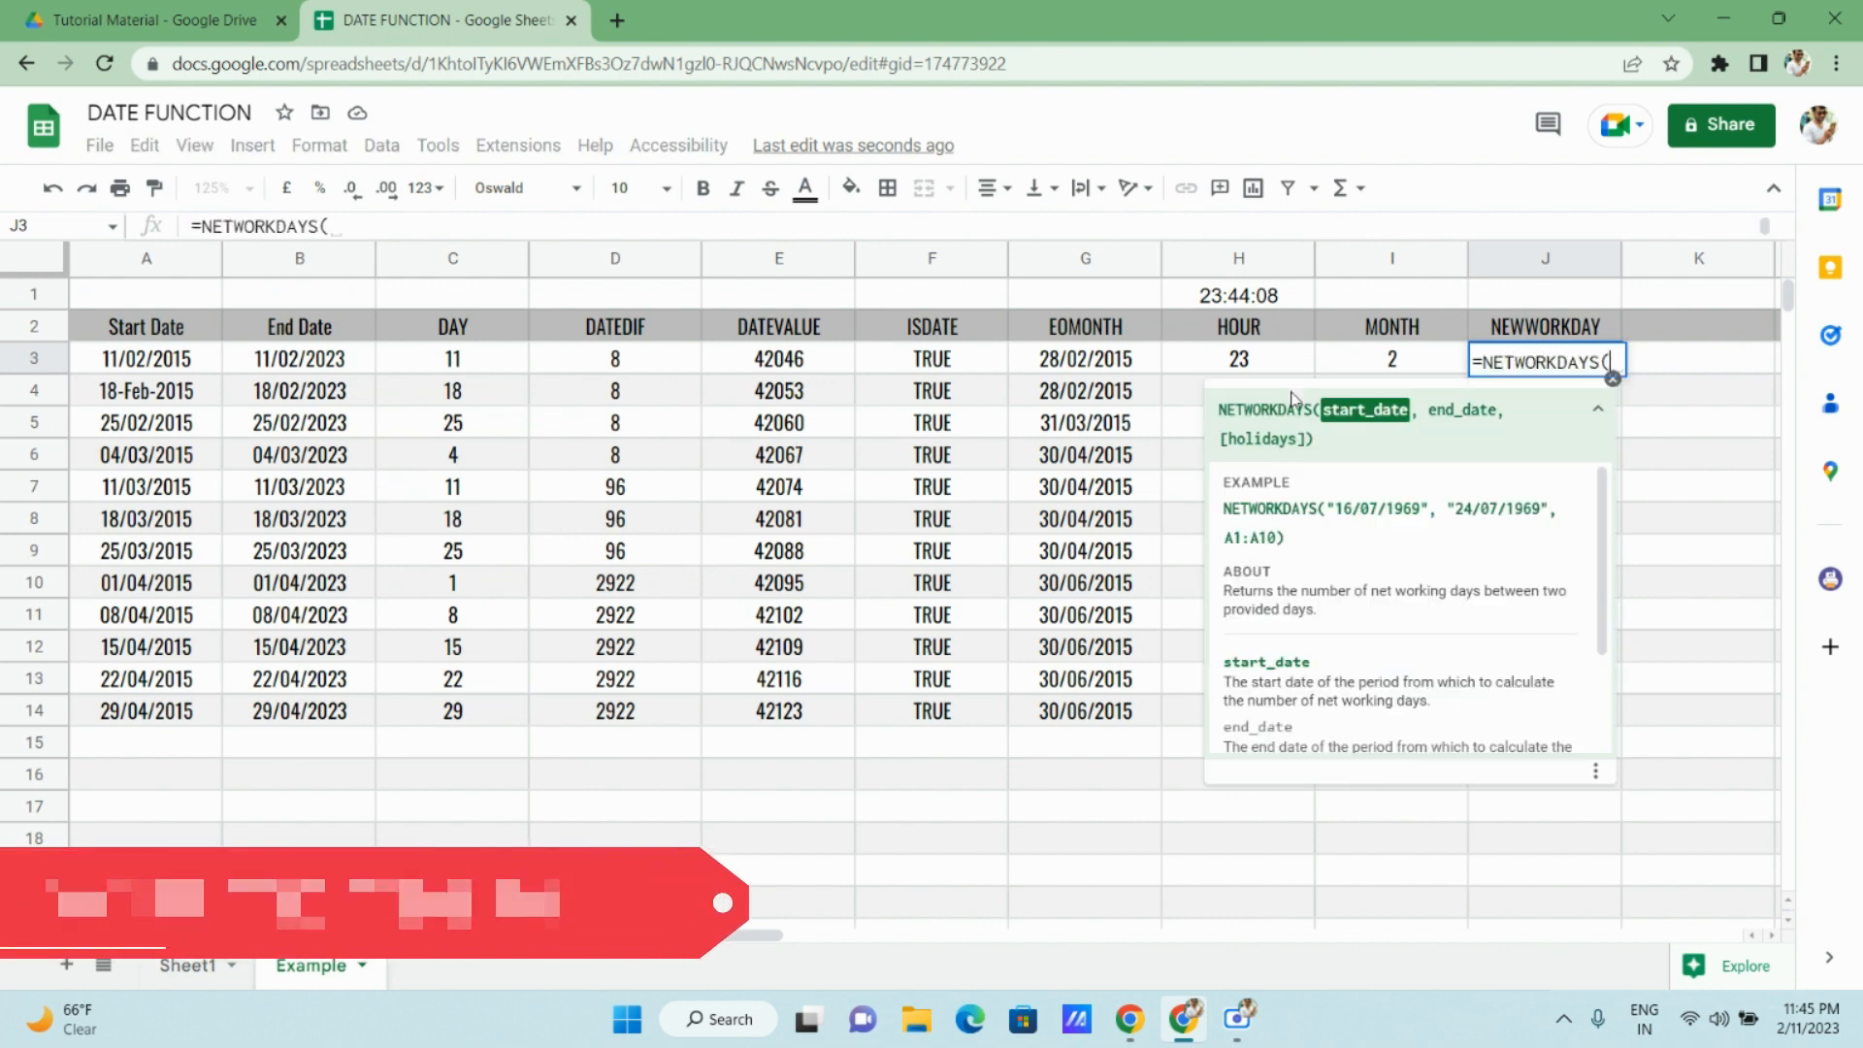
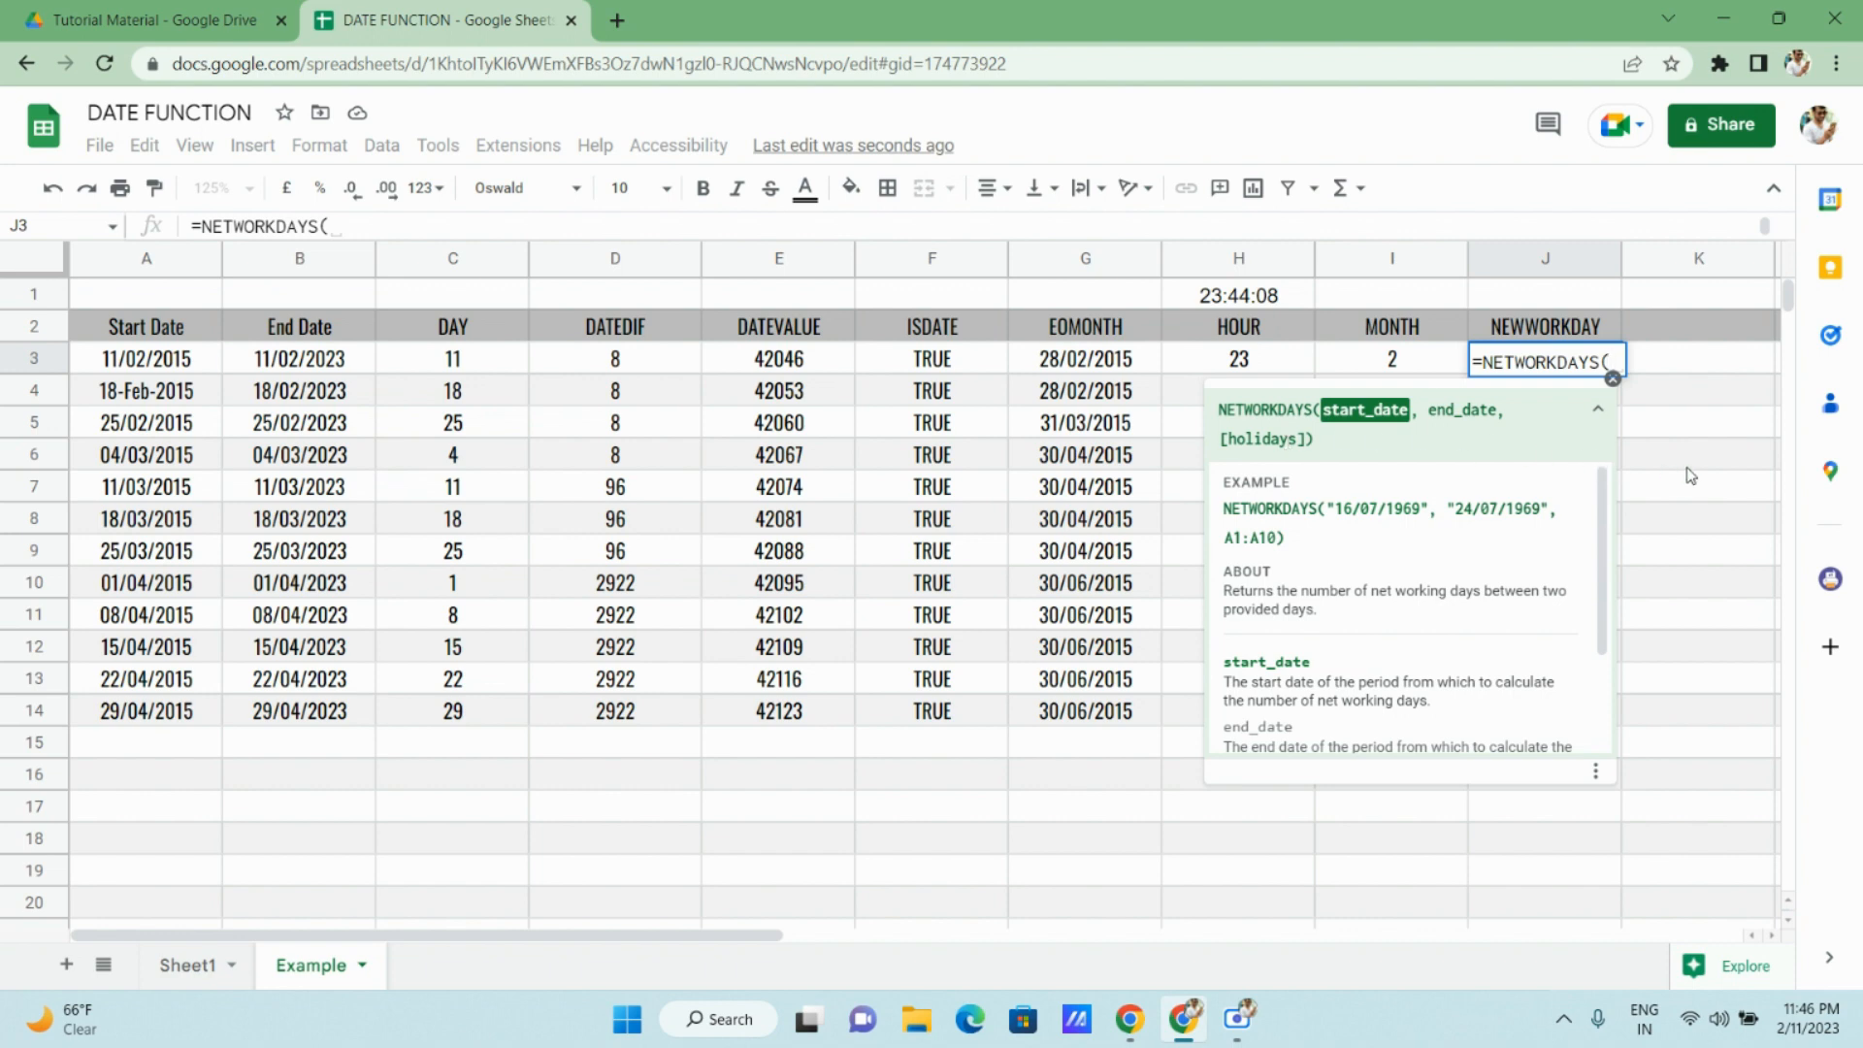
pyautogui.hscroll(3, 1687, 477)
pyautogui.hscroll(-3, 1691, 476)
pyautogui.hscroll(3, 1691, 476)
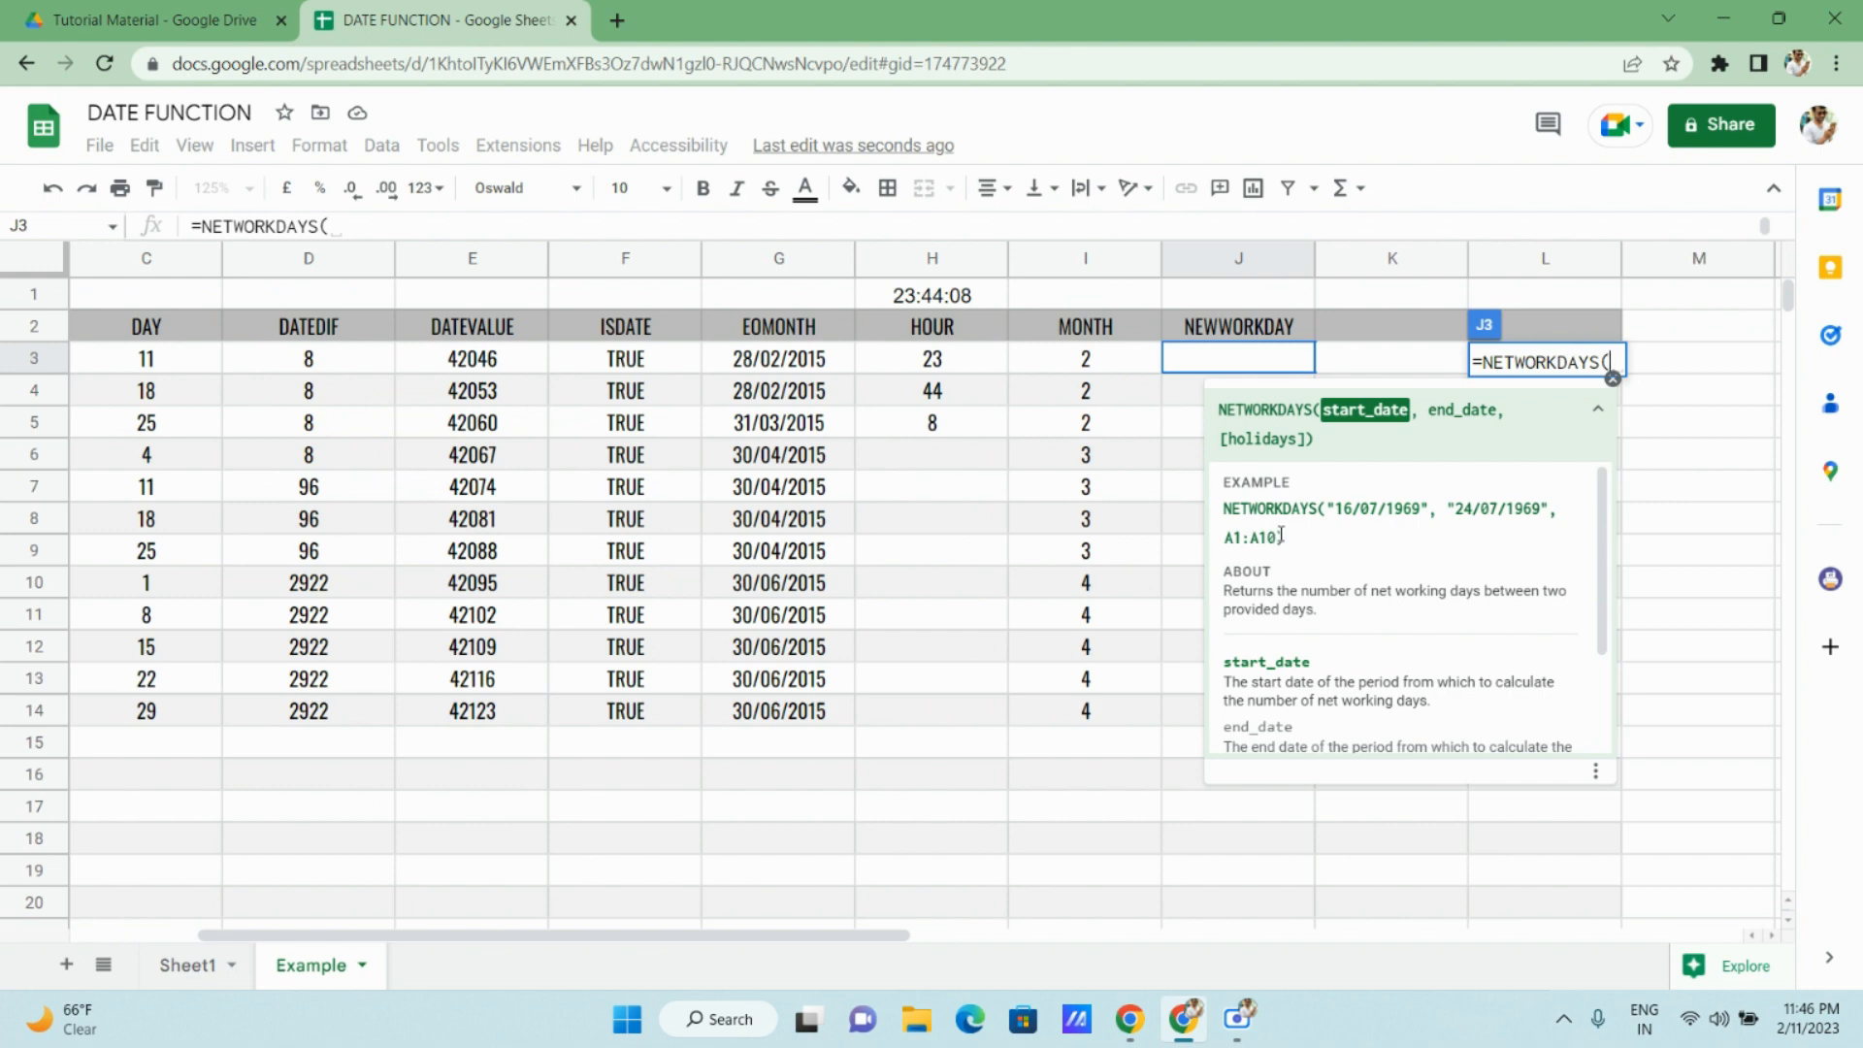
pyautogui.hscroll(-3, 749, 430)
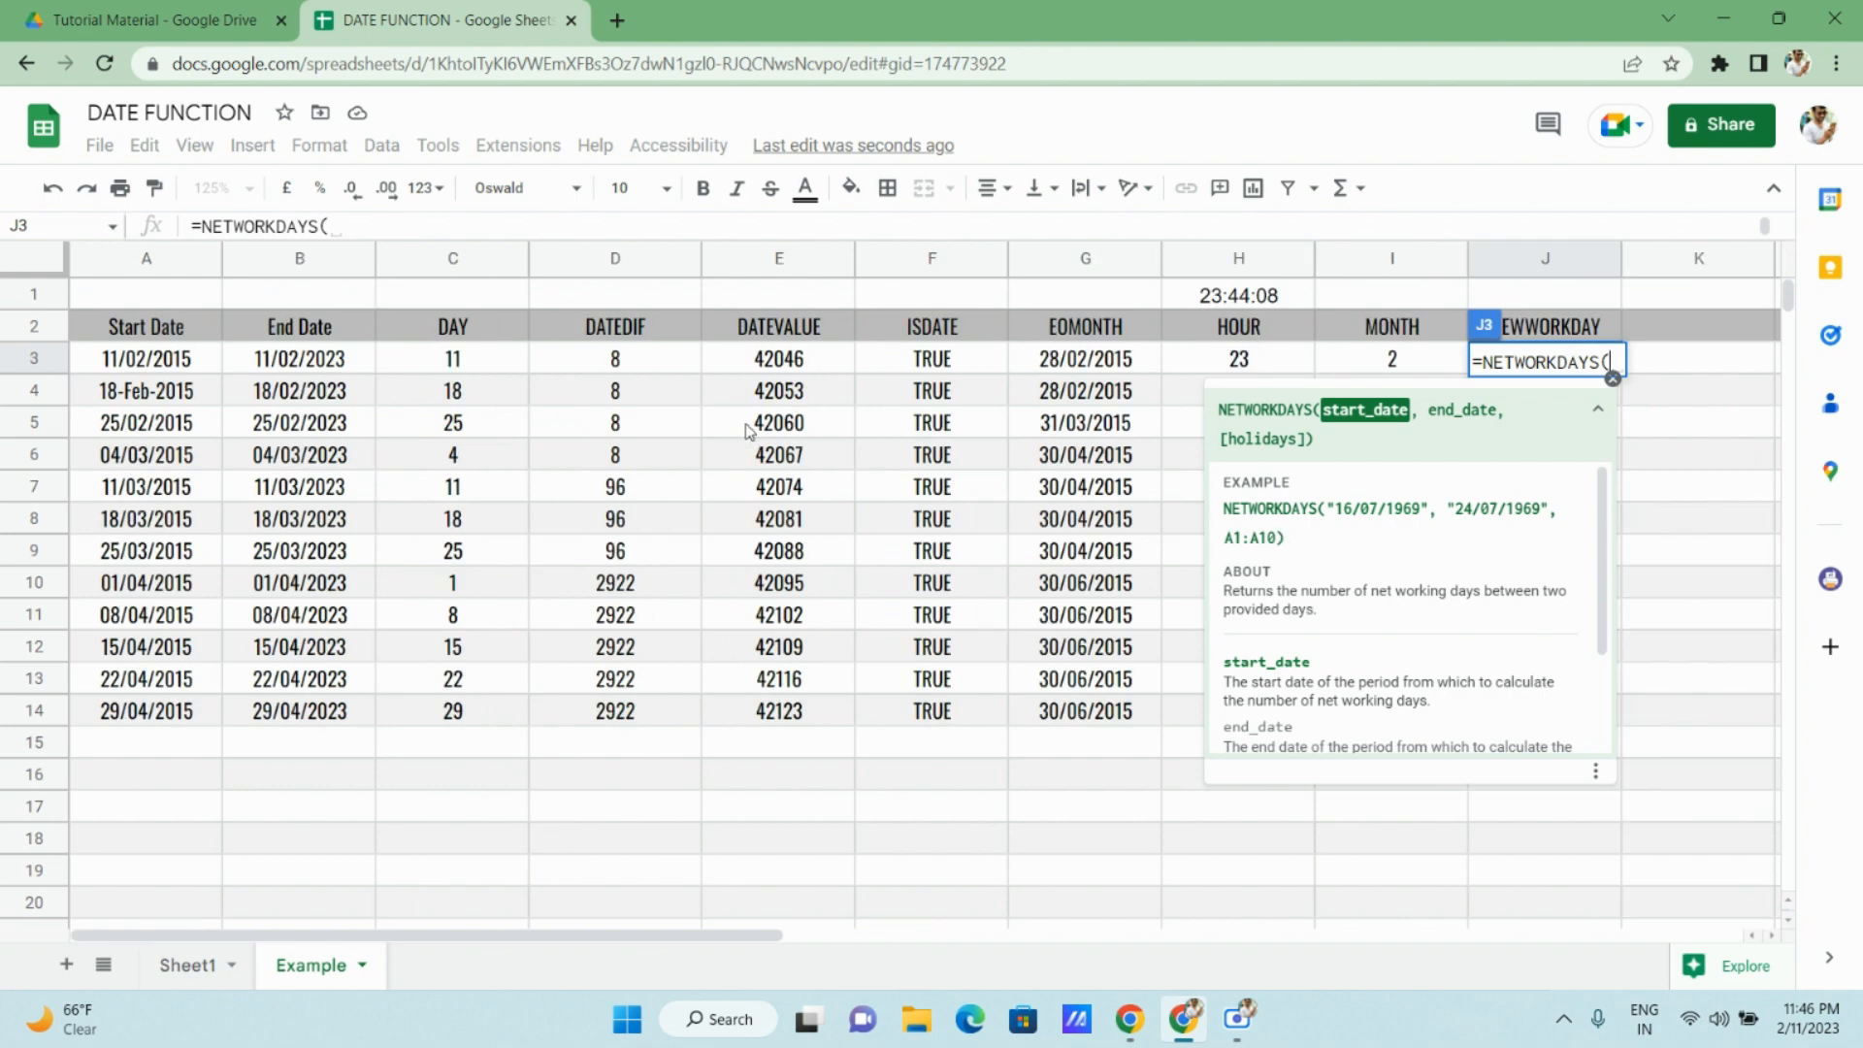
# Copy the function name from the unfinished J3 formula, discard that formula, and replace the J2 header with NETWORKDAYS.
pyautogui.press('BackSpace')
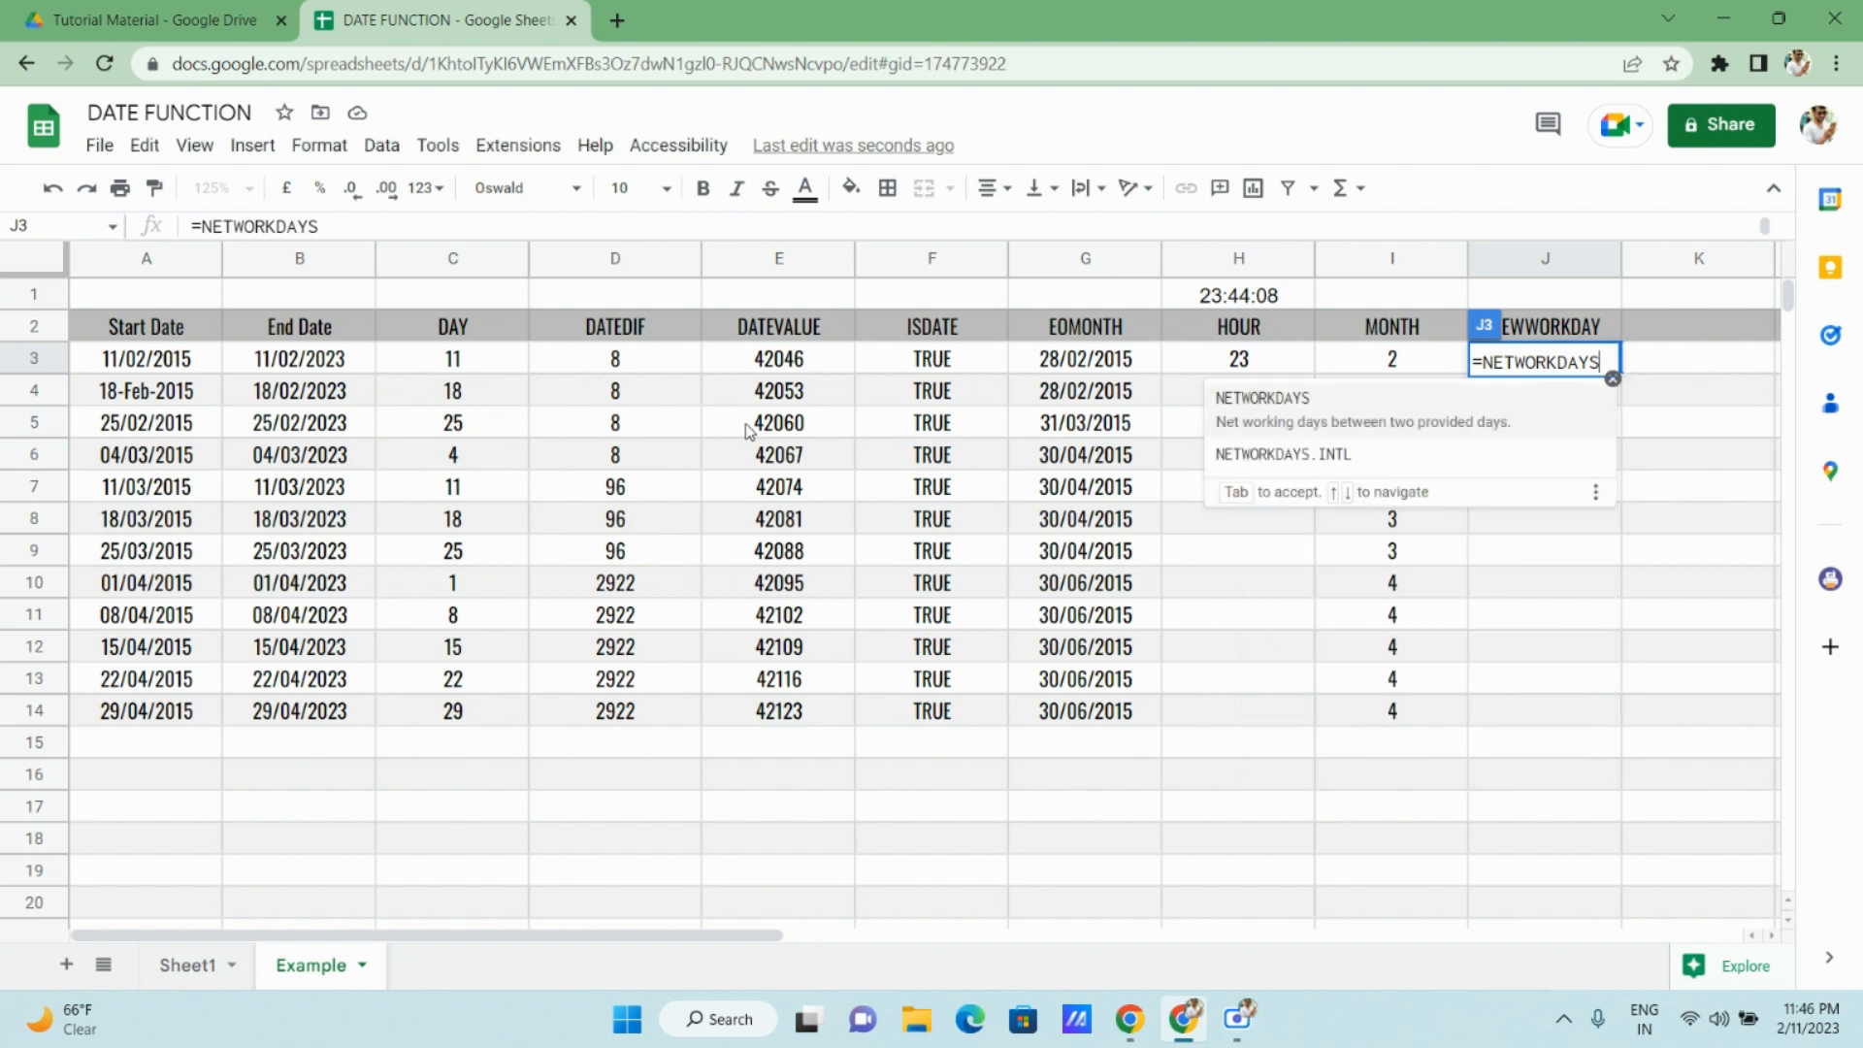
pyautogui.hotkey('ctrl', 'shift', 'Left')
pyautogui.hotkey('ctrl', 'c')
pyautogui.press('super+space')
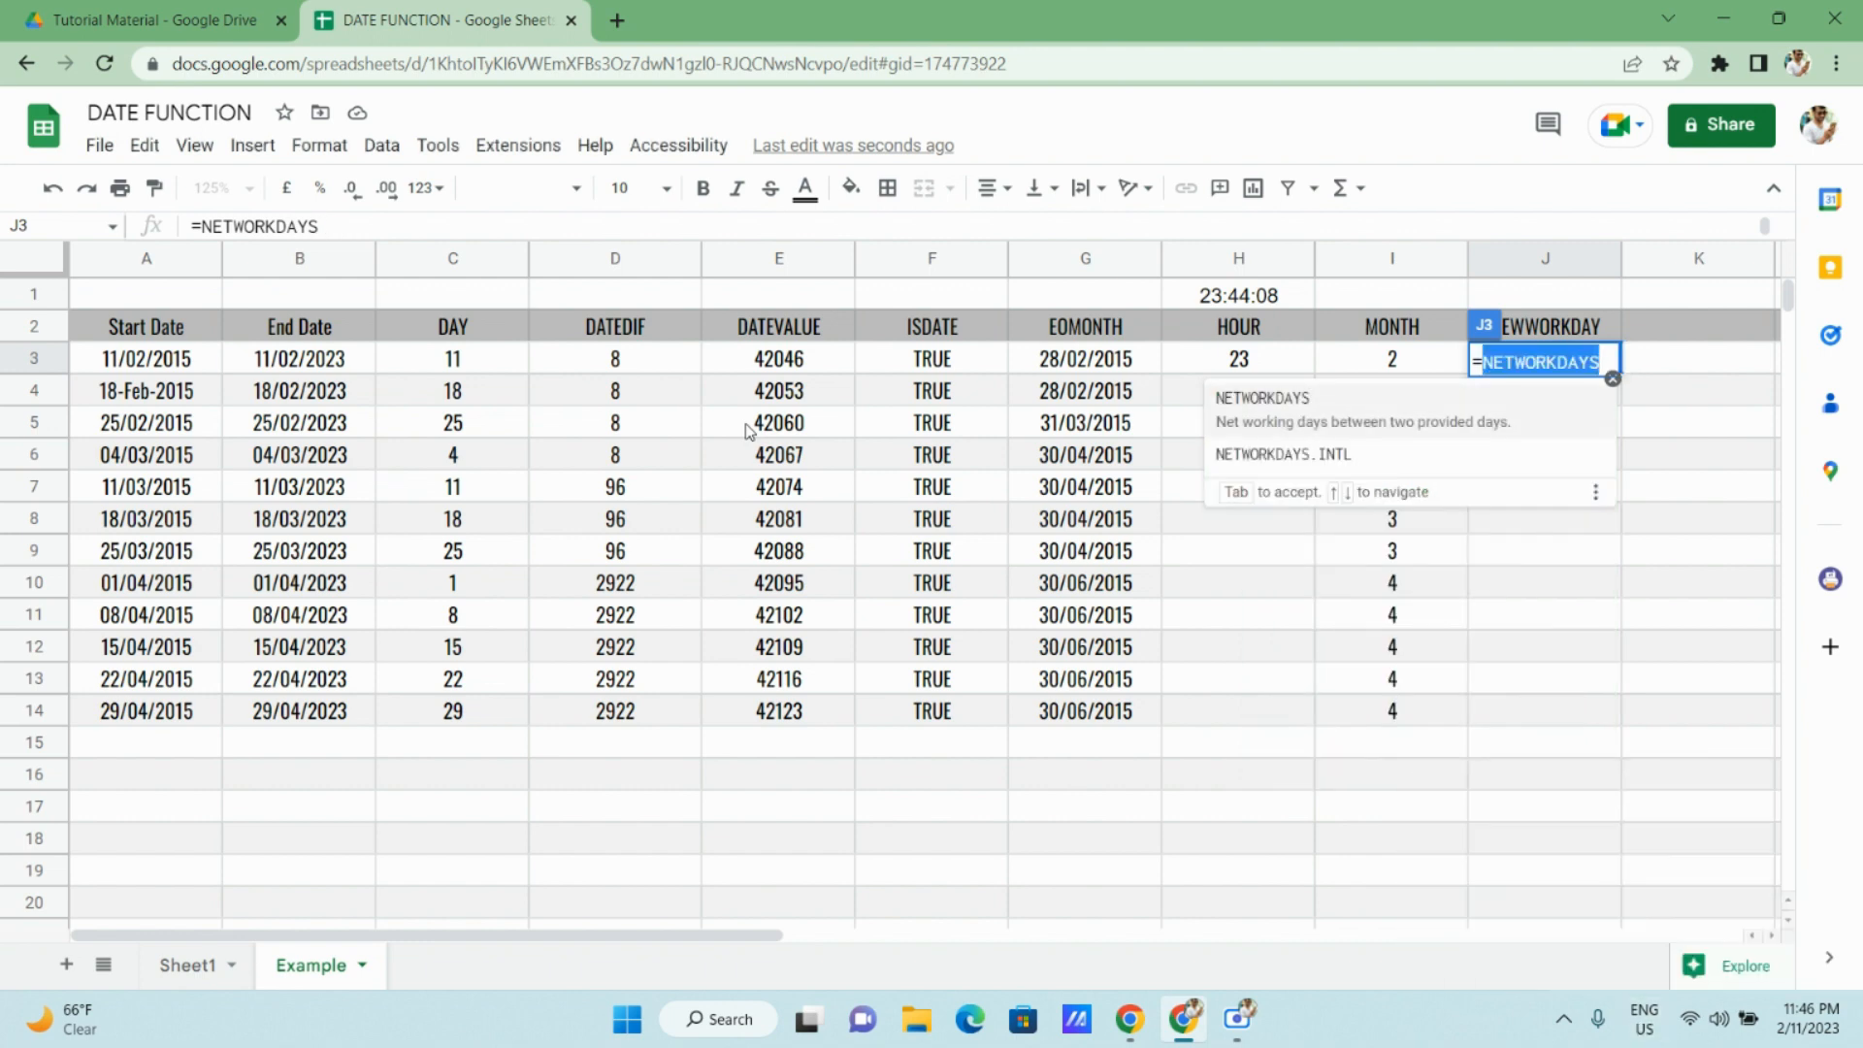
pyautogui.press('Escape')
pyautogui.press('Escape')
pyautogui.press('Up')
pyautogui.press('Return')
pyautogui.hotkey('ctrl', 'shift', 'Left')
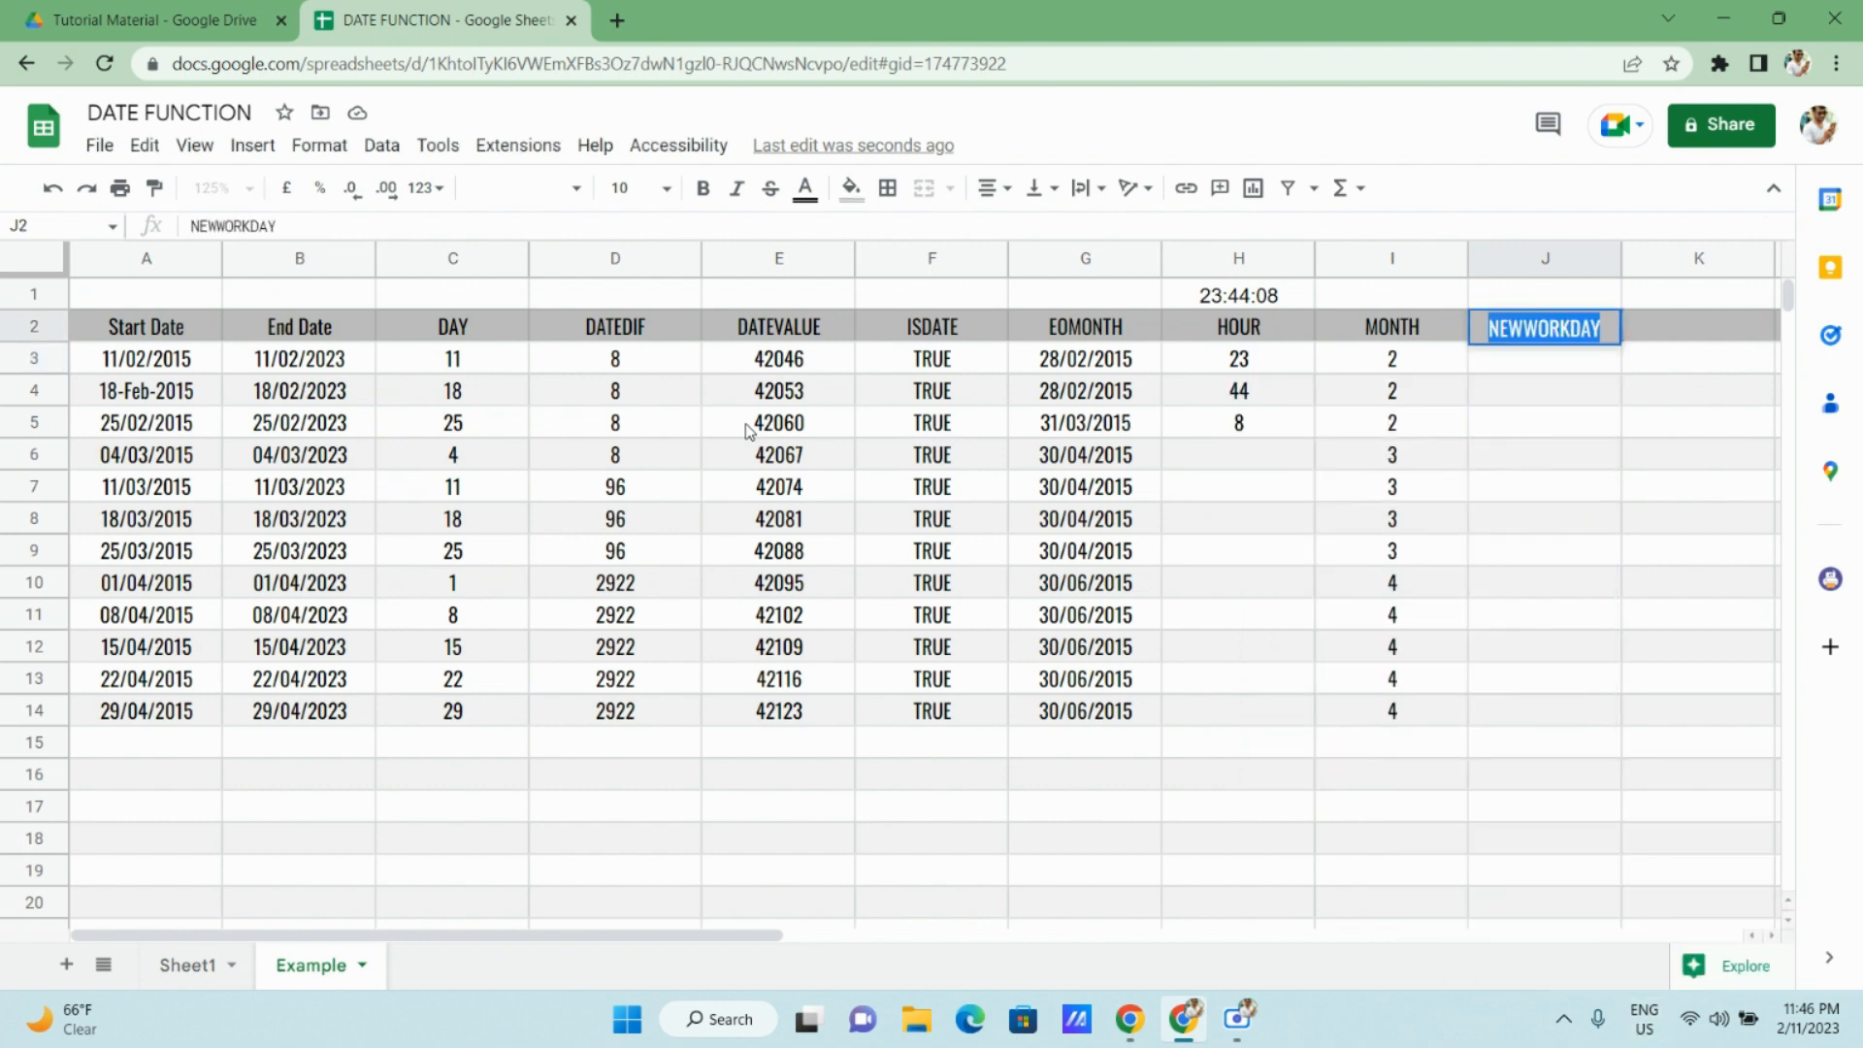
pyautogui.hotkey('ctrl', 'v')
pyautogui.press('Return')
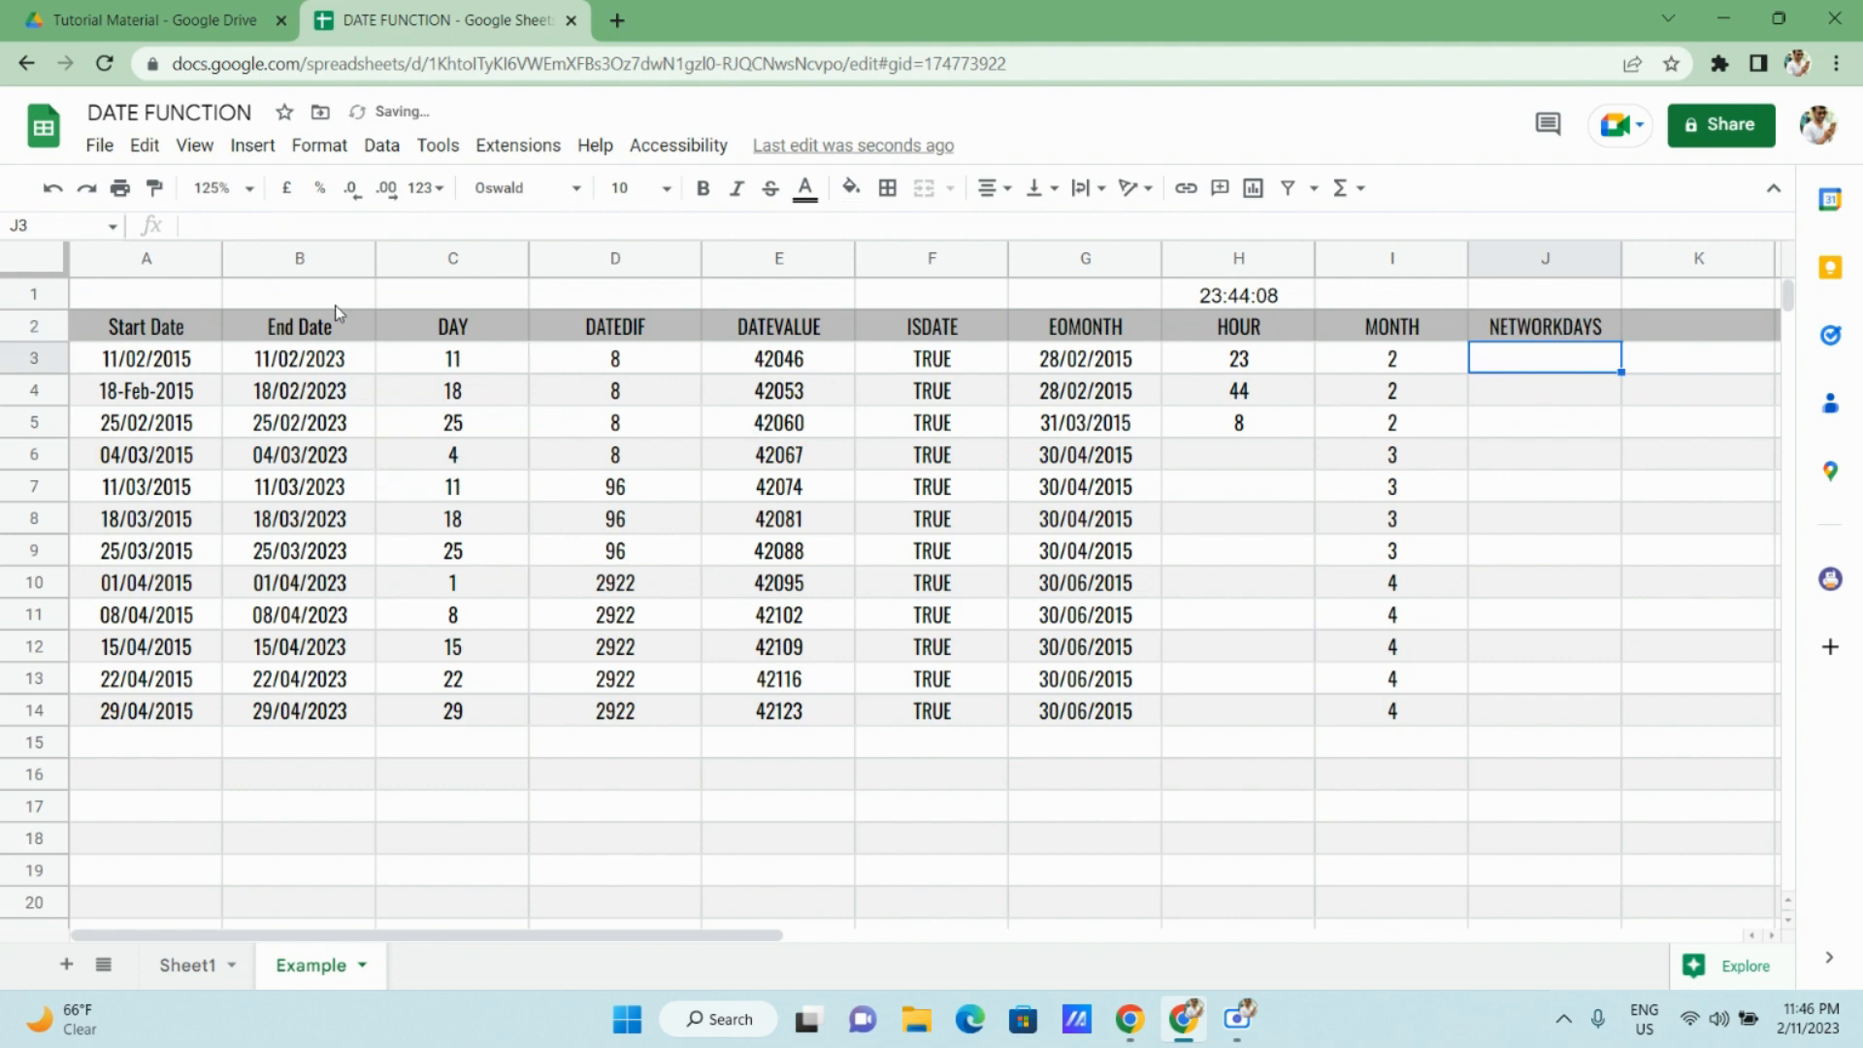
# Auto-fit the column widths of the whole Example sheet to their contents.
pyautogui.click(248, 374)
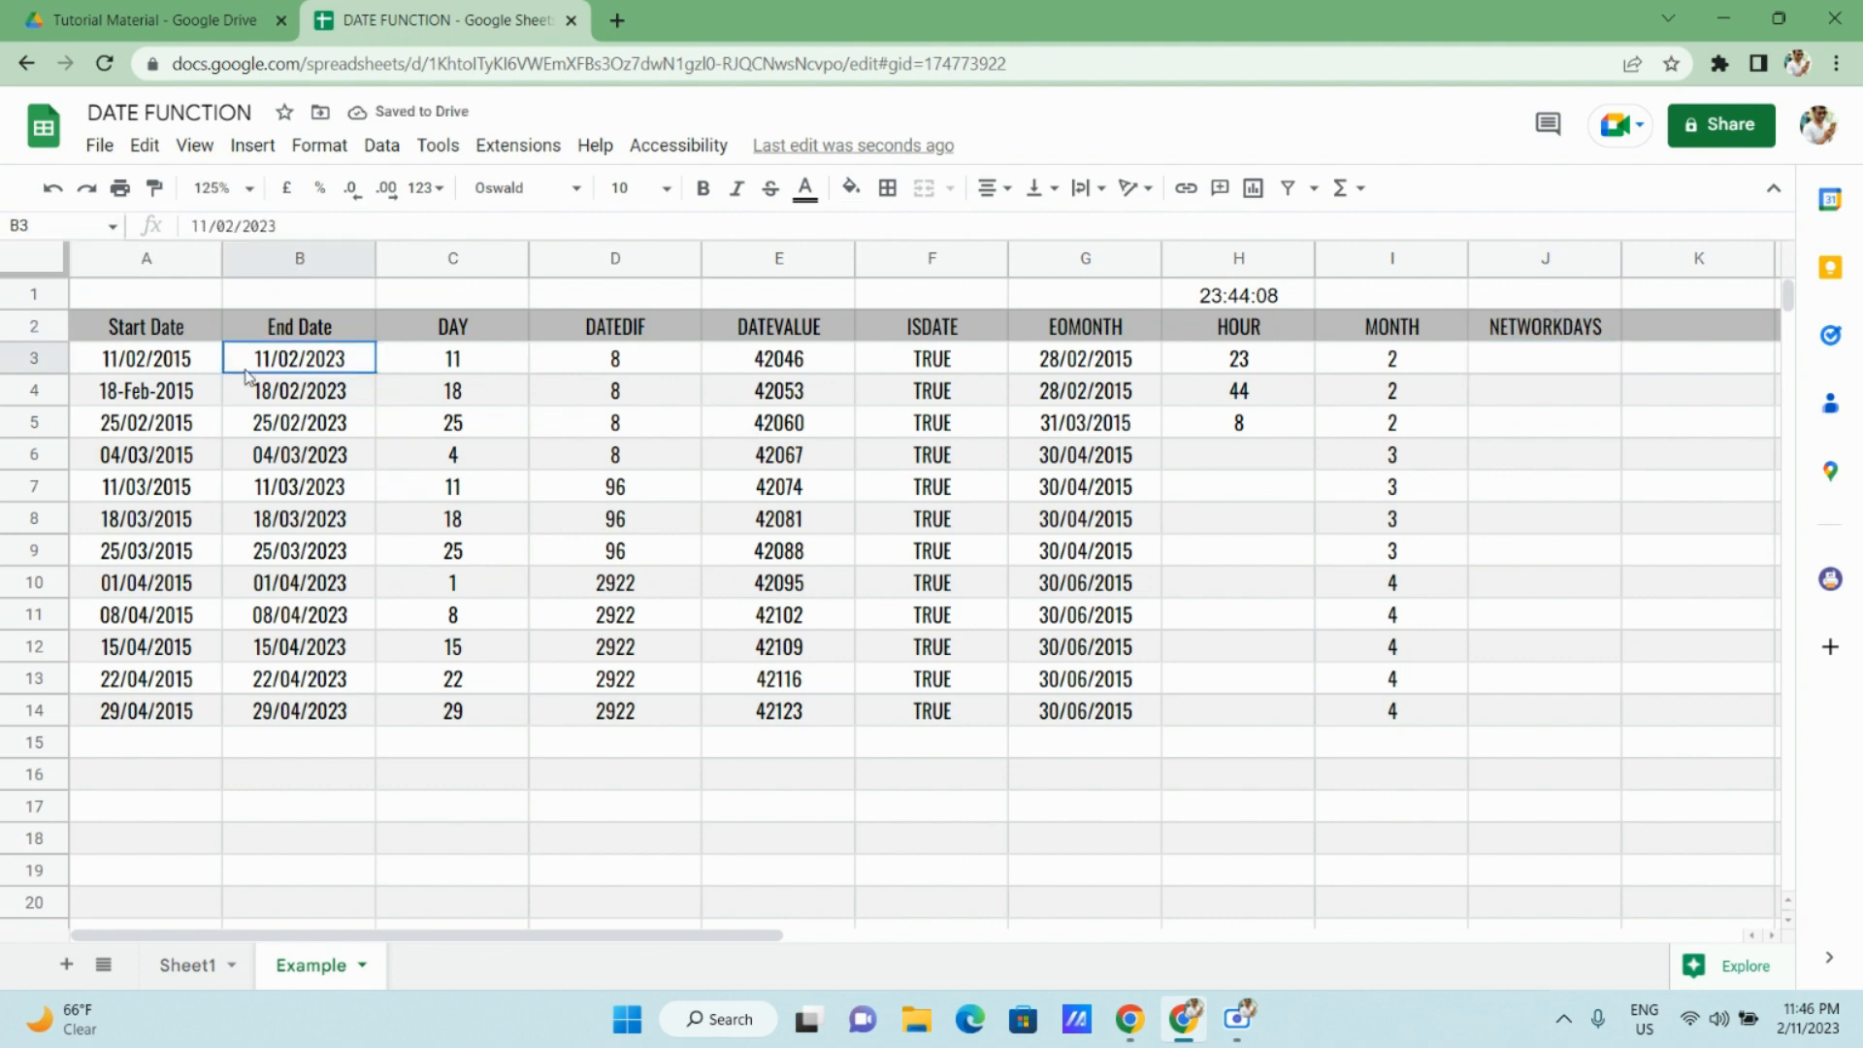
pyautogui.click(60, 254)
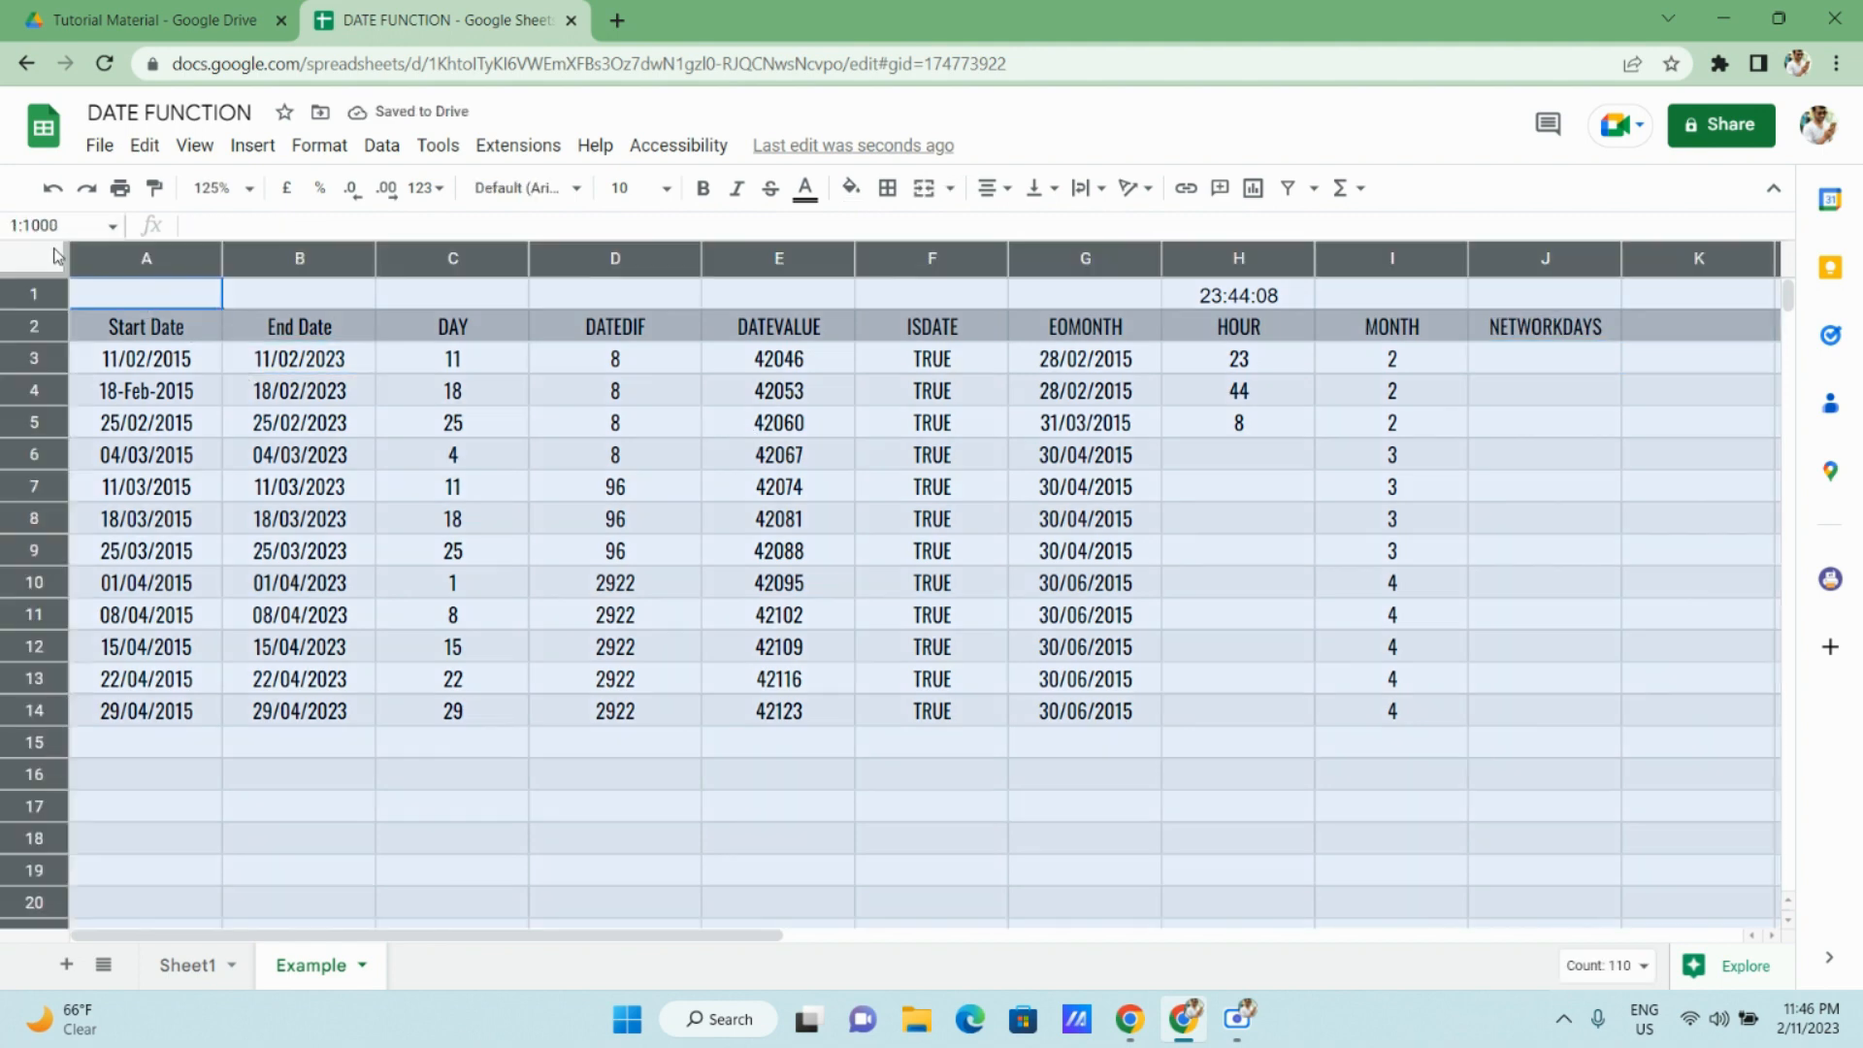
pyautogui.doubleClick(221, 253)
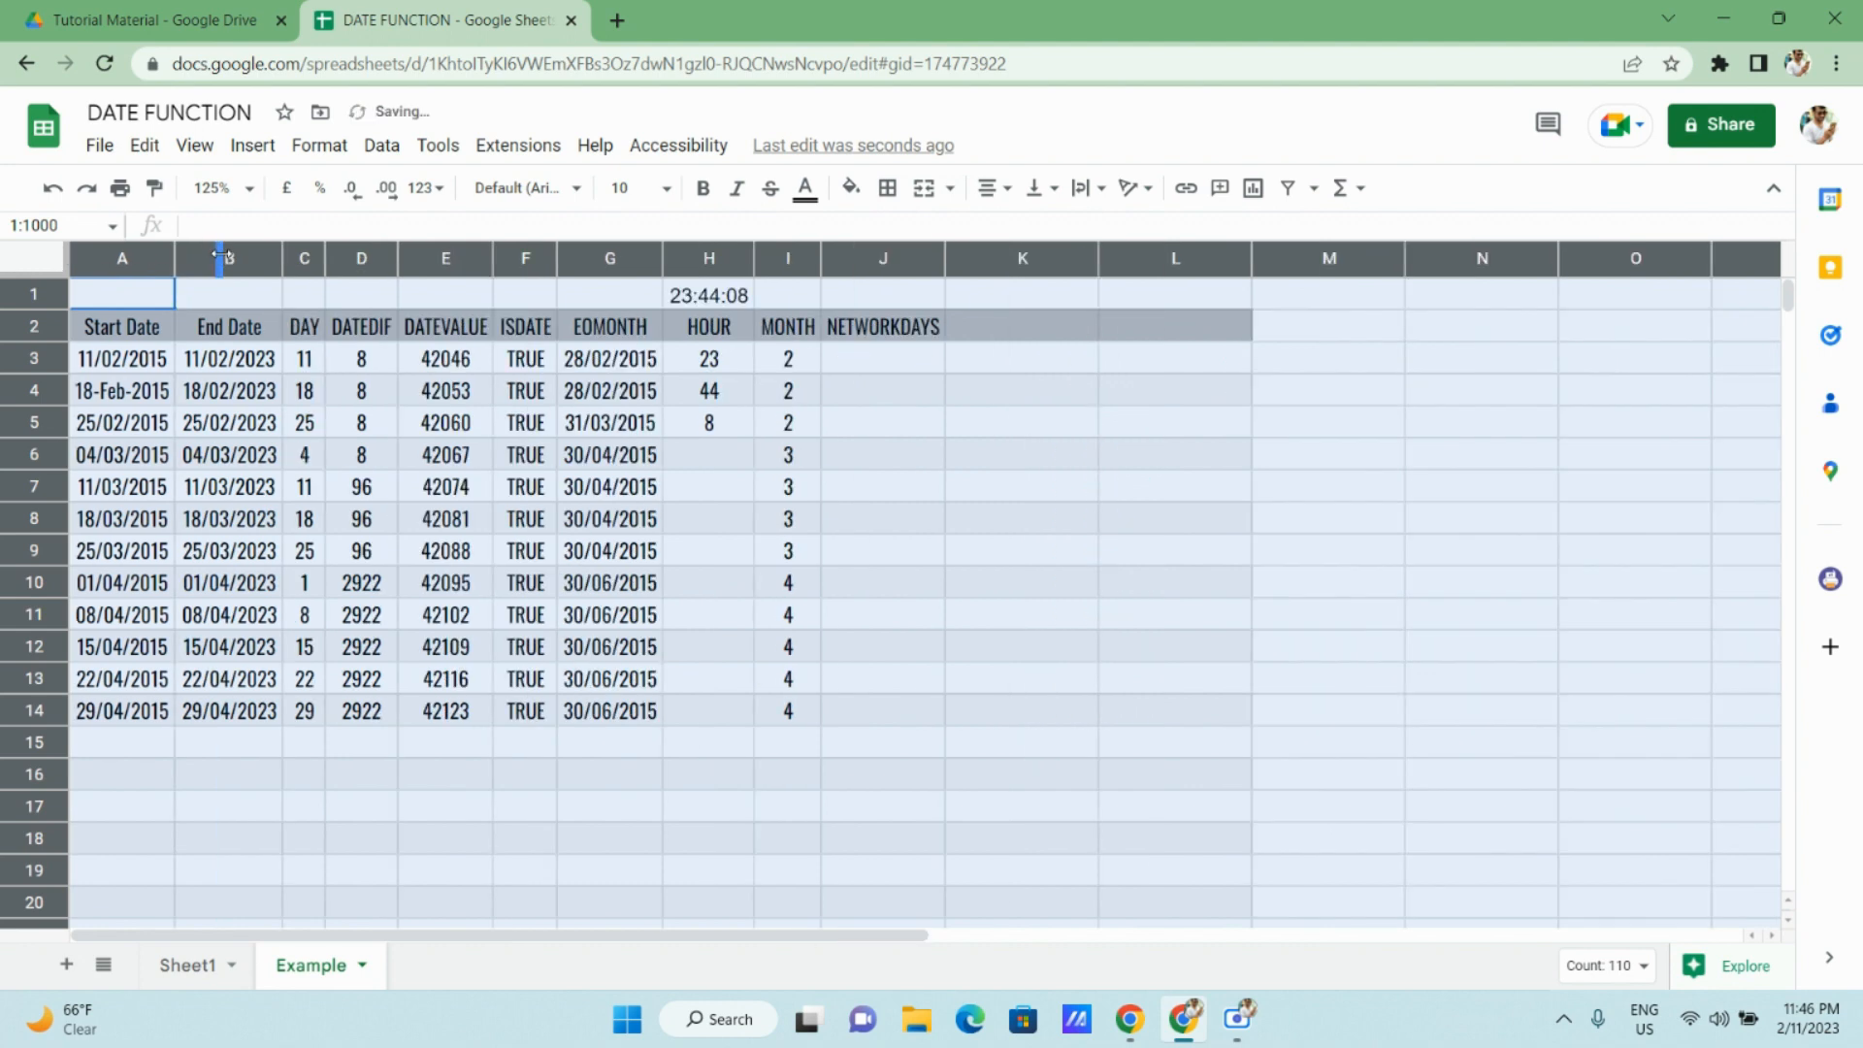
pyautogui.click(864, 358)
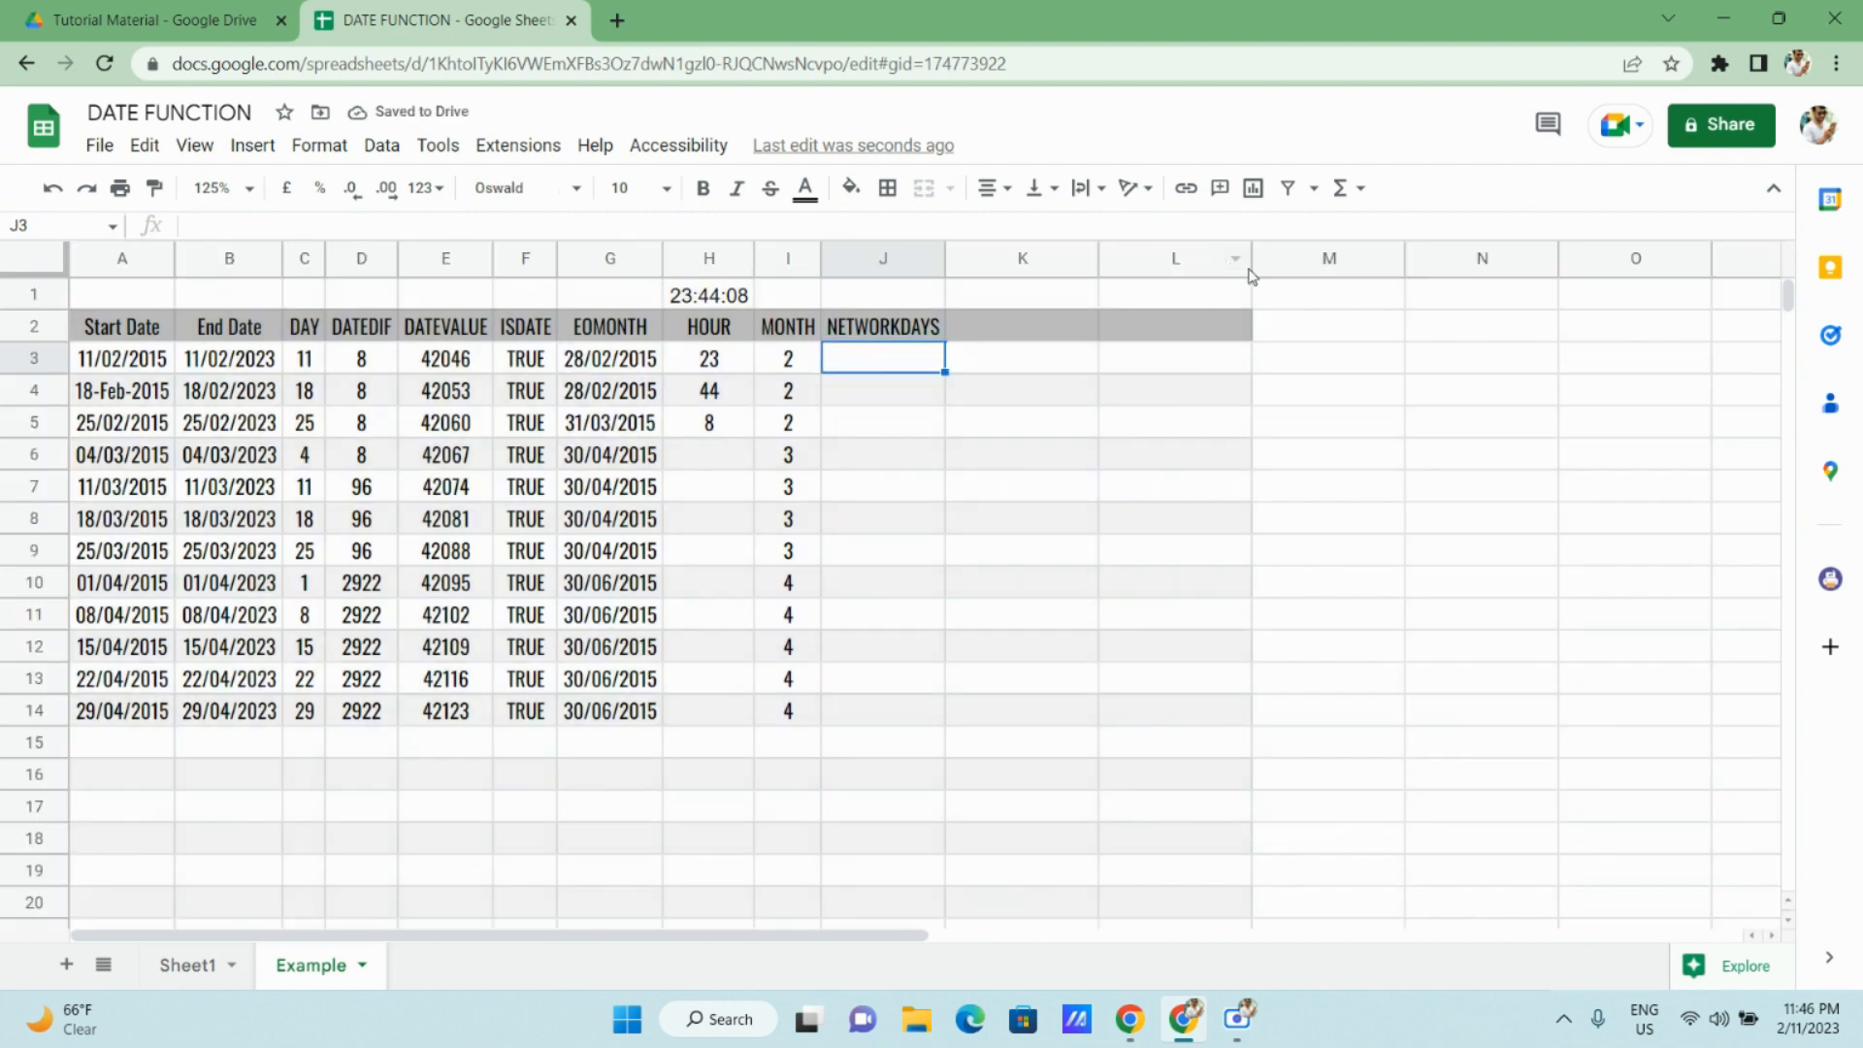
pyautogui.click(1357, 362)
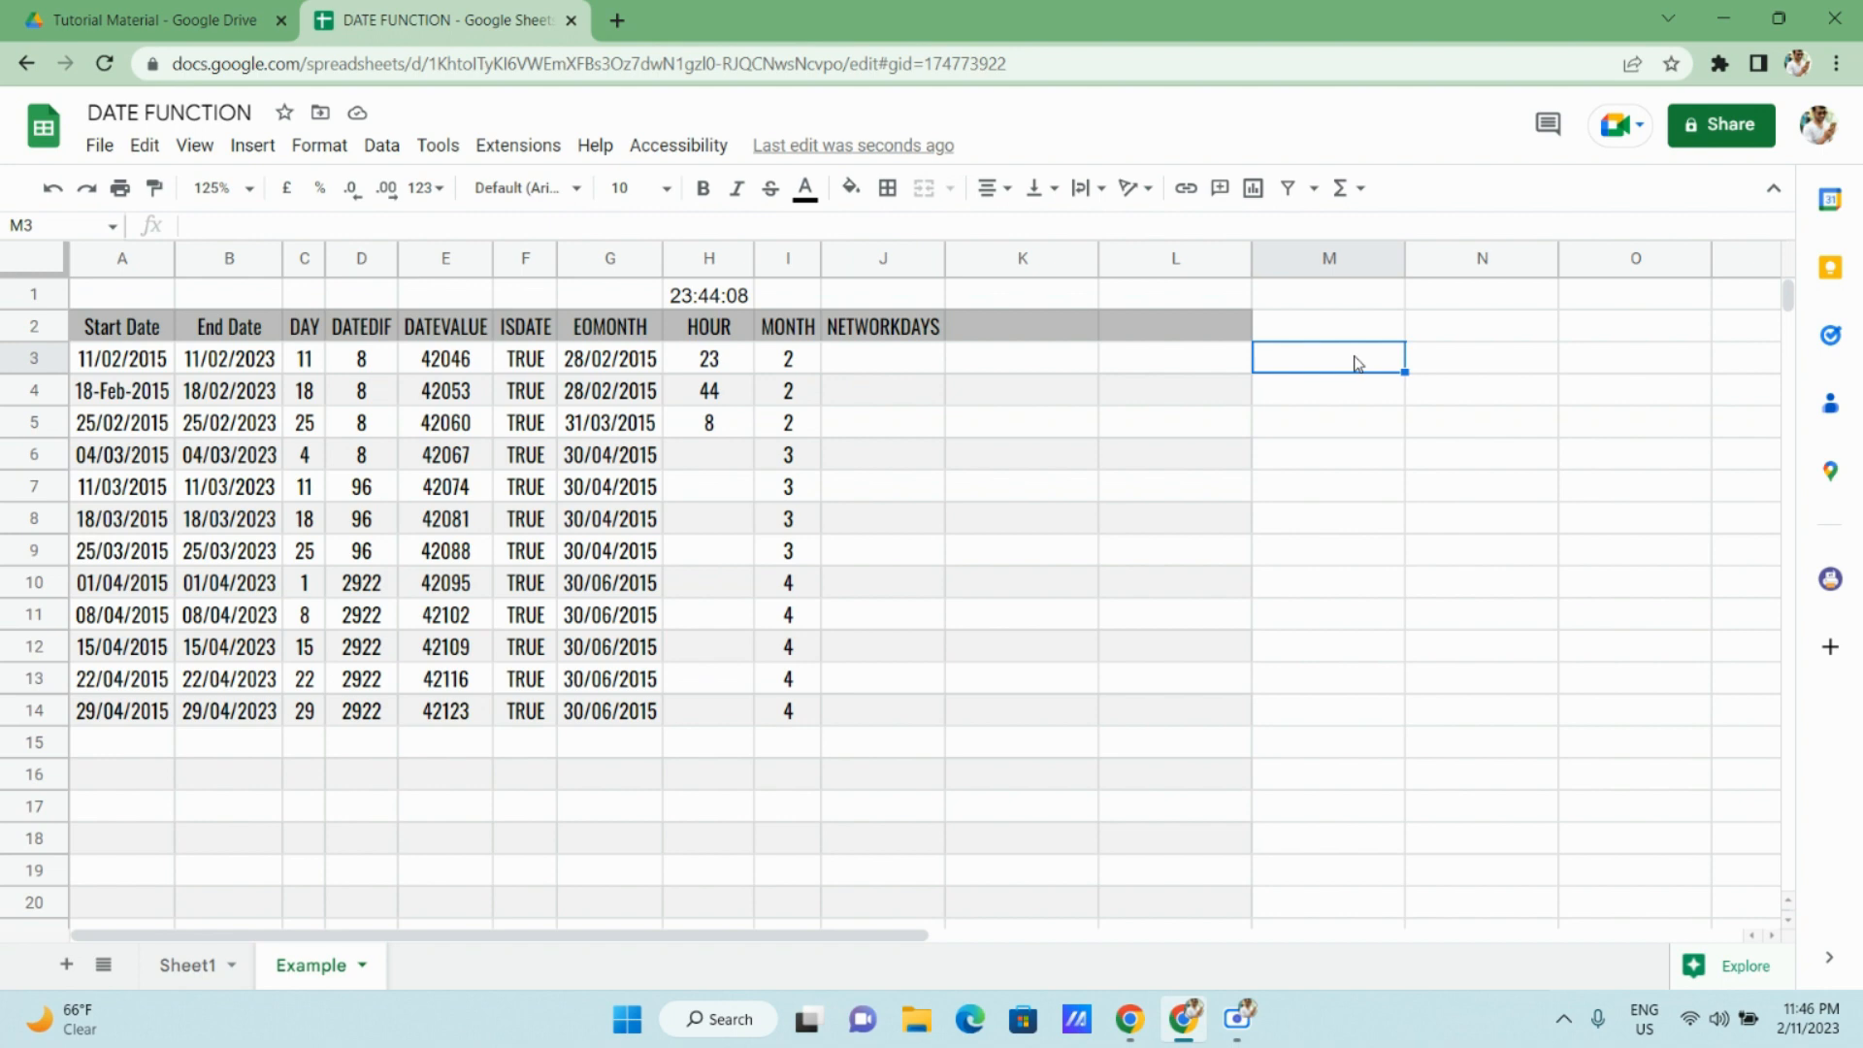
# Copy the start dates in A3:A14 and paste them as values only into M3:M14.
pyautogui.click(143, 367)
pyautogui.hotkey('shift', 'Down')
pyautogui.hotkey('shift', 'Down')
pyautogui.hotkey('shift', 'Down')
pyautogui.hotkey('shift', 'Down')
pyautogui.hotkey('shift', 'Down')
pyautogui.hotkey('shift', 'Down')
pyautogui.hotkey('shift', 'Down')
pyautogui.hotkey('shift', 'Down')
pyautogui.hotkey('shift', 'Down')
pyautogui.hotkey('shift', 'Down')
pyautogui.hotkey('shift', 'Down')
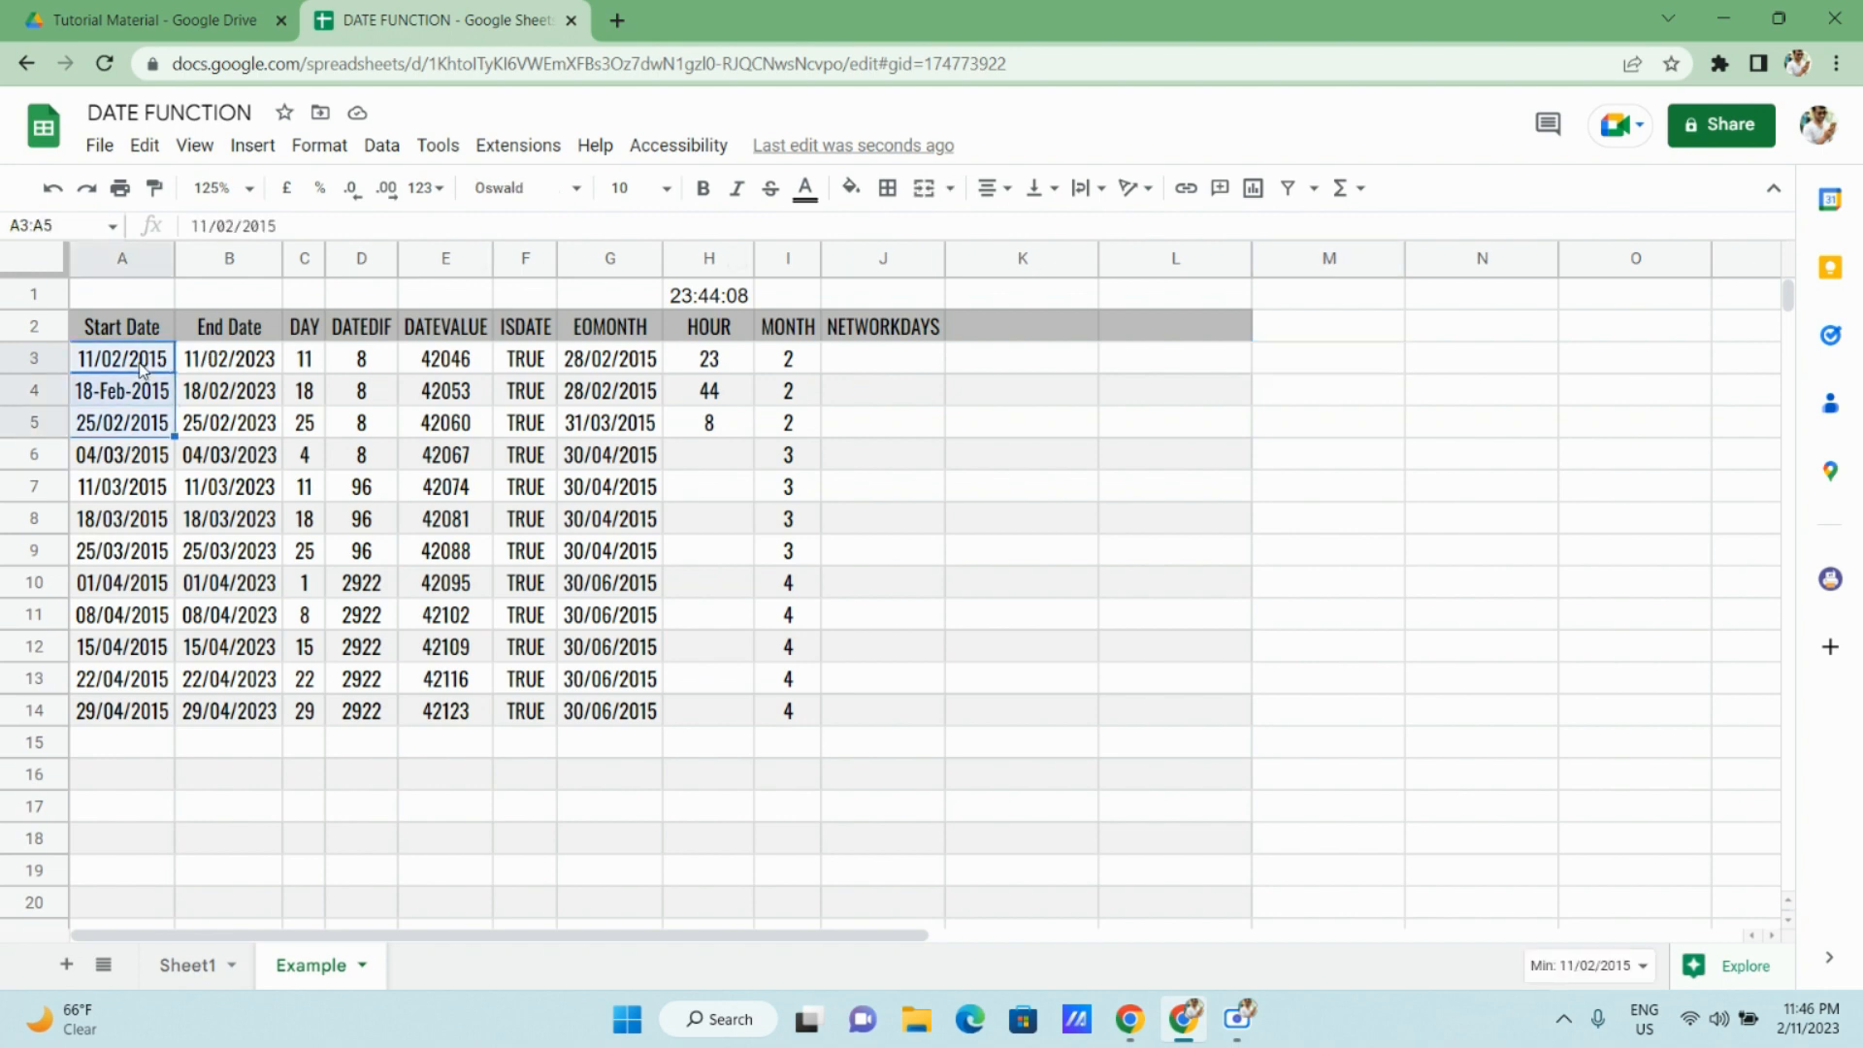
pyautogui.hotkey('ctrl', 'c')
pyautogui.press('Right')
pyautogui.press('Right')
pyautogui.press('Right')
pyautogui.press('Right')
pyautogui.press('Right')
pyautogui.press('Right')
pyautogui.press('Right')
pyautogui.press('Right')
pyautogui.press('Right')
pyautogui.press('Right')
pyautogui.press('Right')
pyautogui.press('Right')
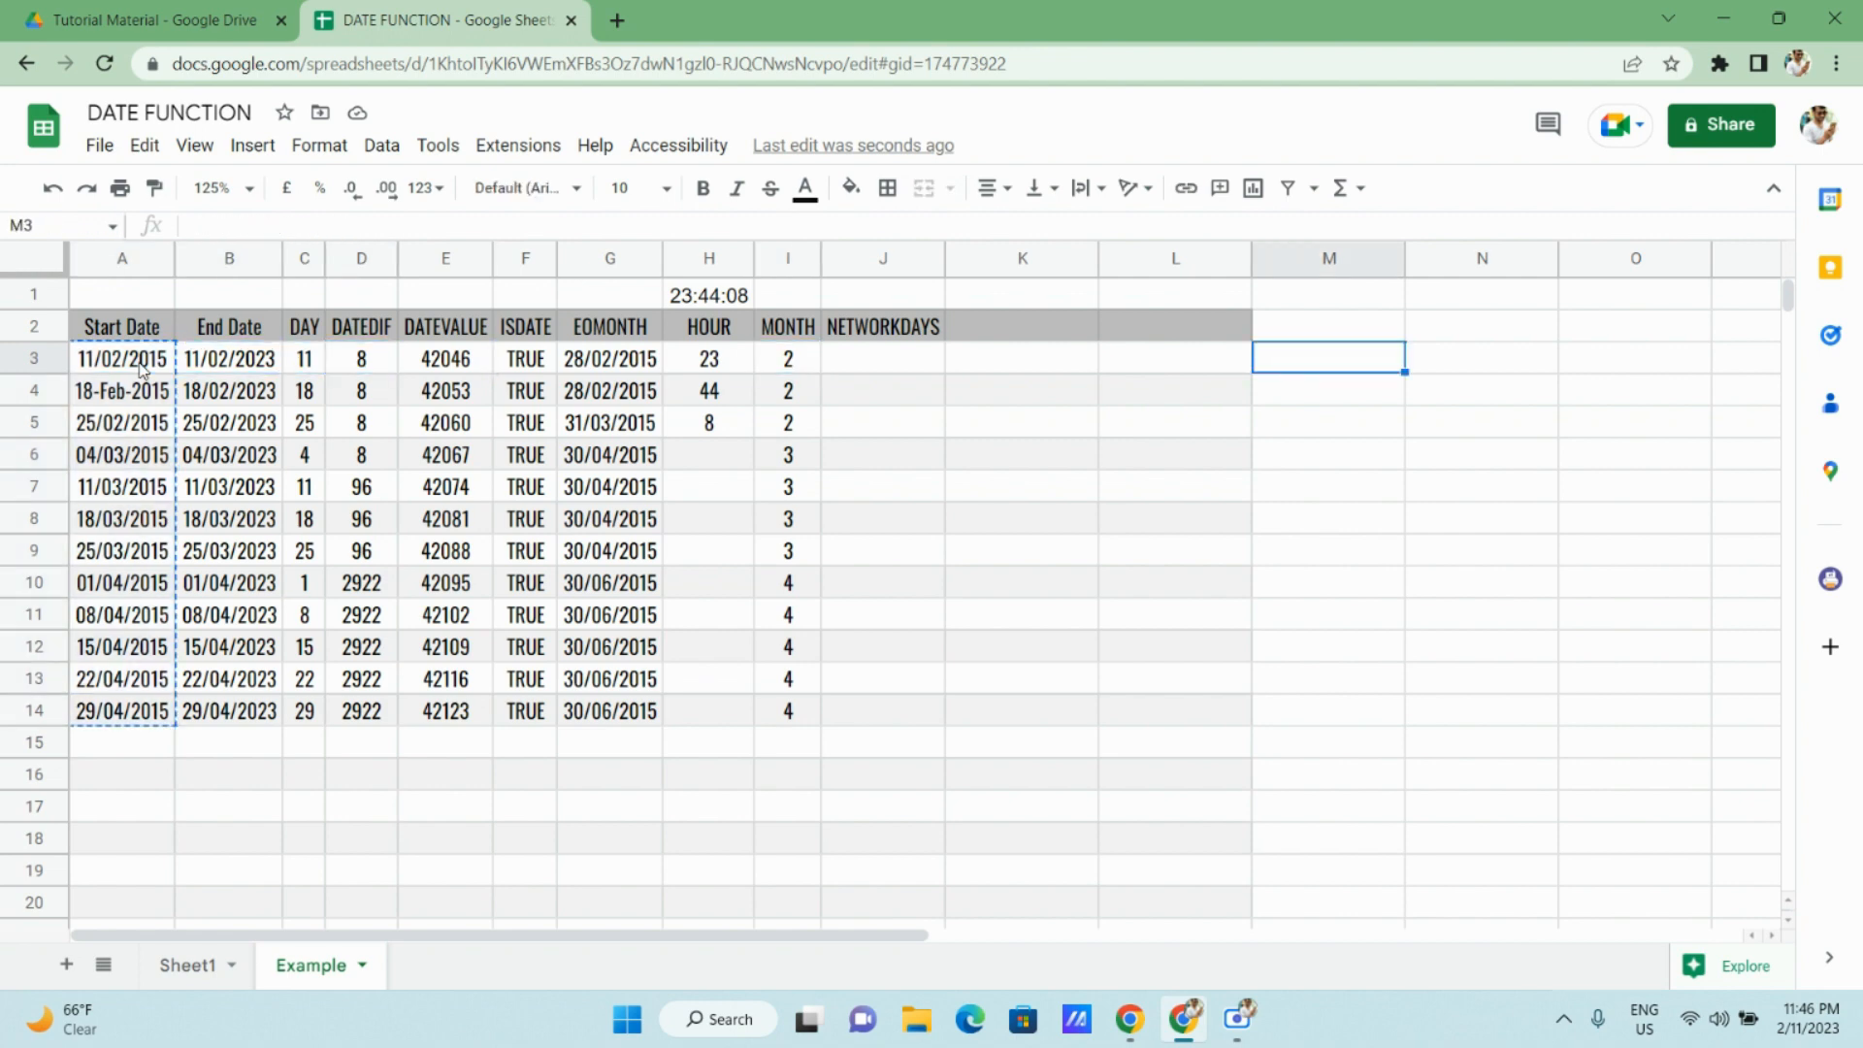
pyautogui.hotkey('ctrl', 'shift', 'v')
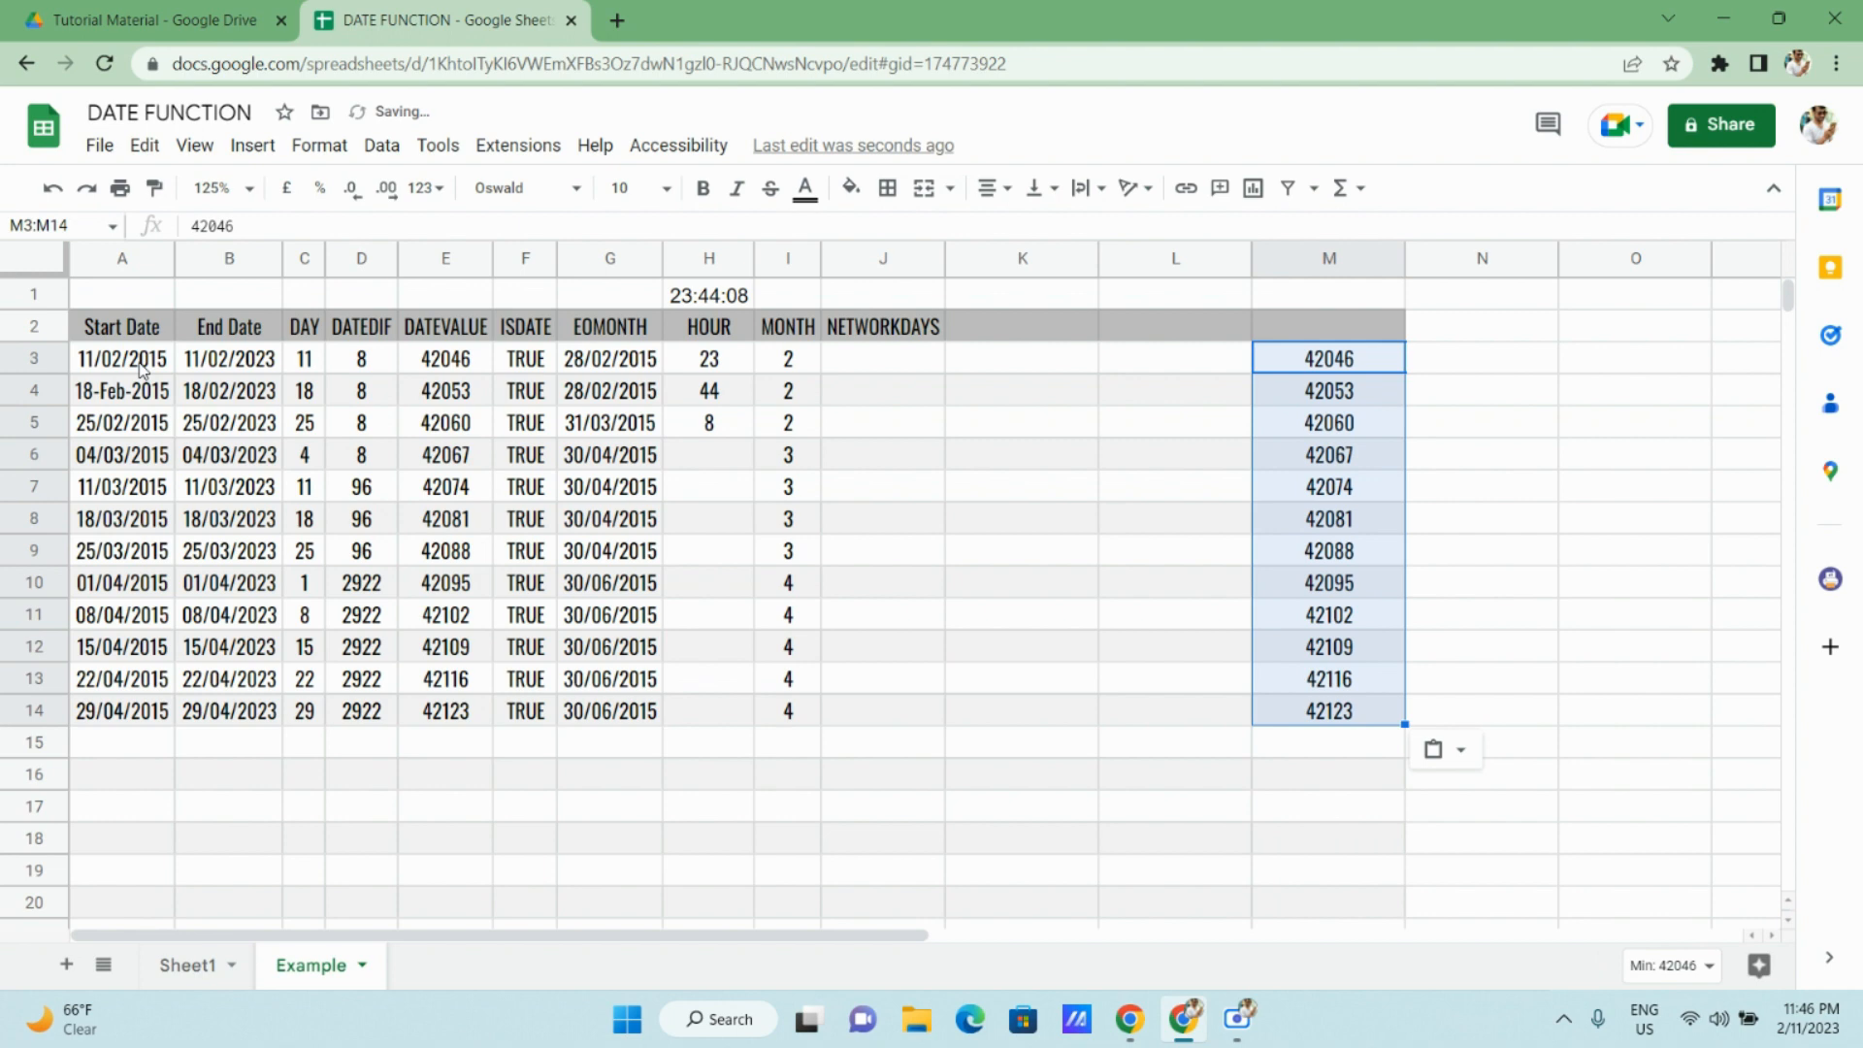
# Paste the copied start dates with their date formatting over M3:M14, and clear M9:M14.
pyautogui.hotkey('ctrl', 'v')
pyautogui.press('Down')
pyautogui.press('Down')
pyautogui.press('Down')
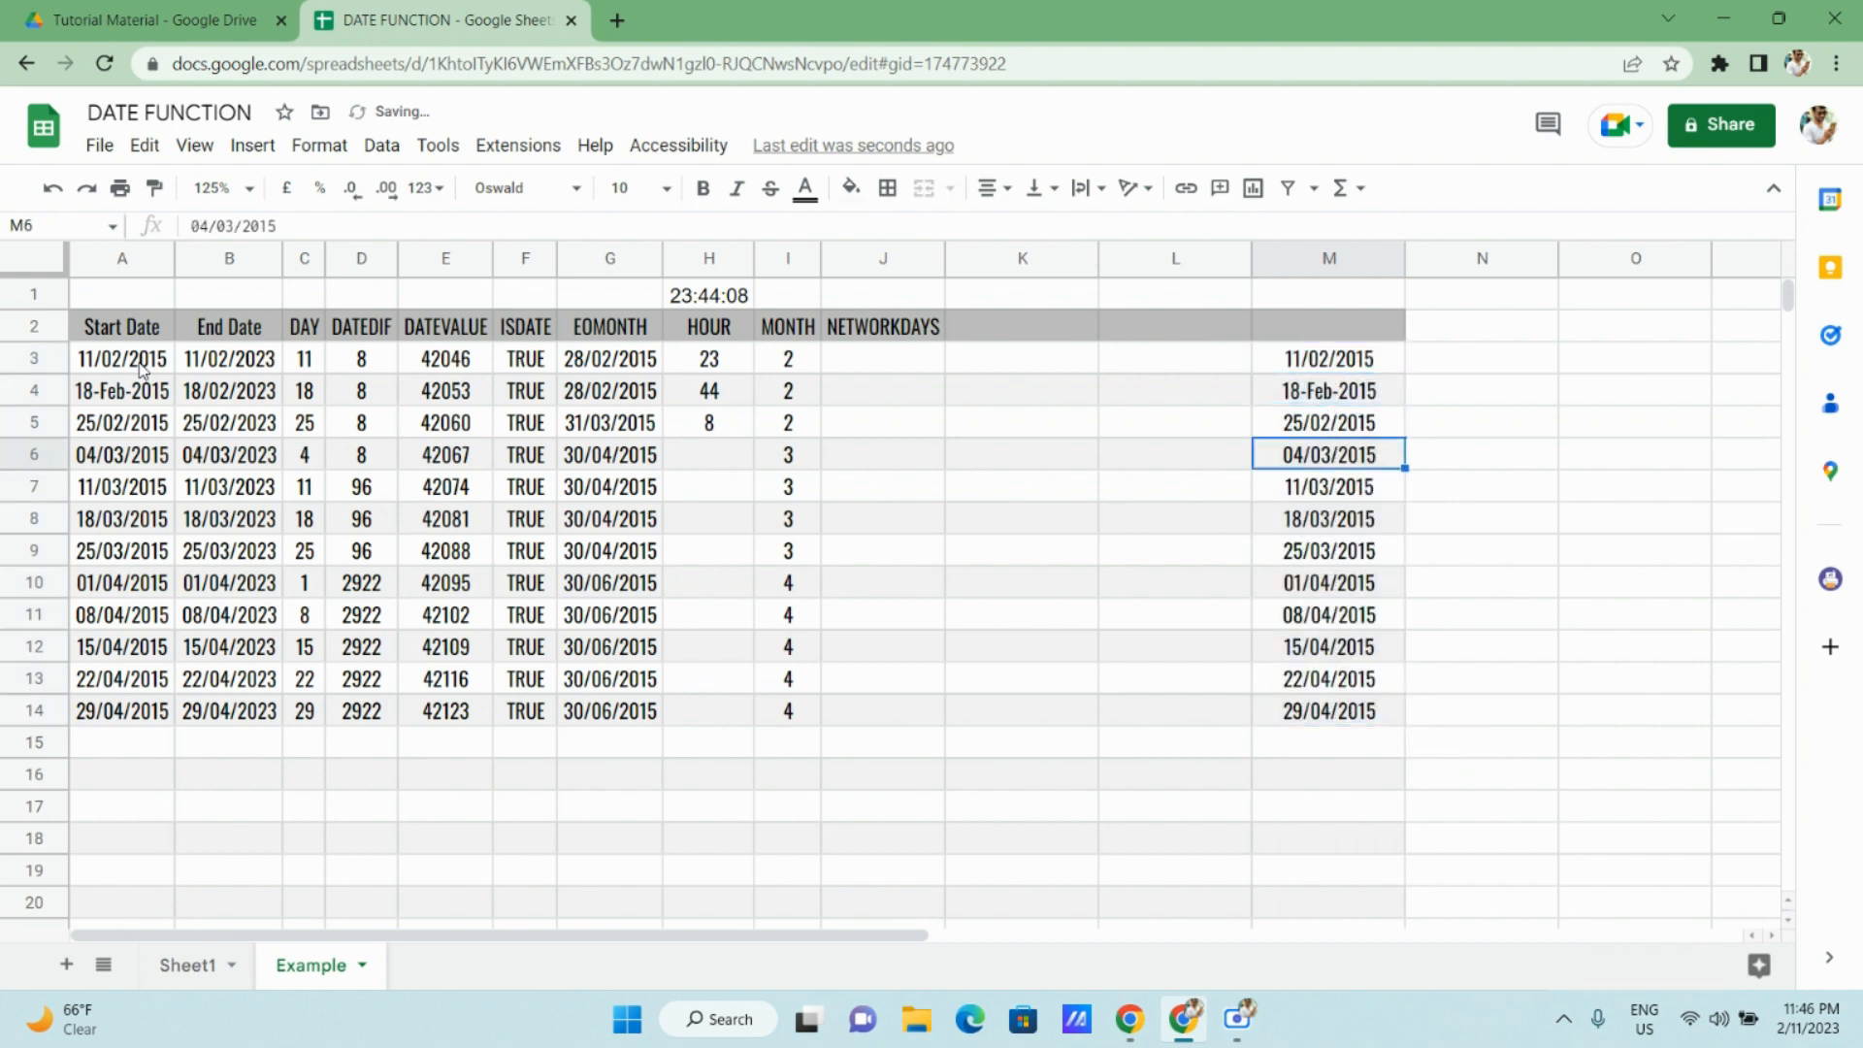
pyautogui.press('Down')
pyautogui.press('Down')
pyautogui.press('Down')
pyautogui.hotkey('ctrl', 'shift', 'Down')
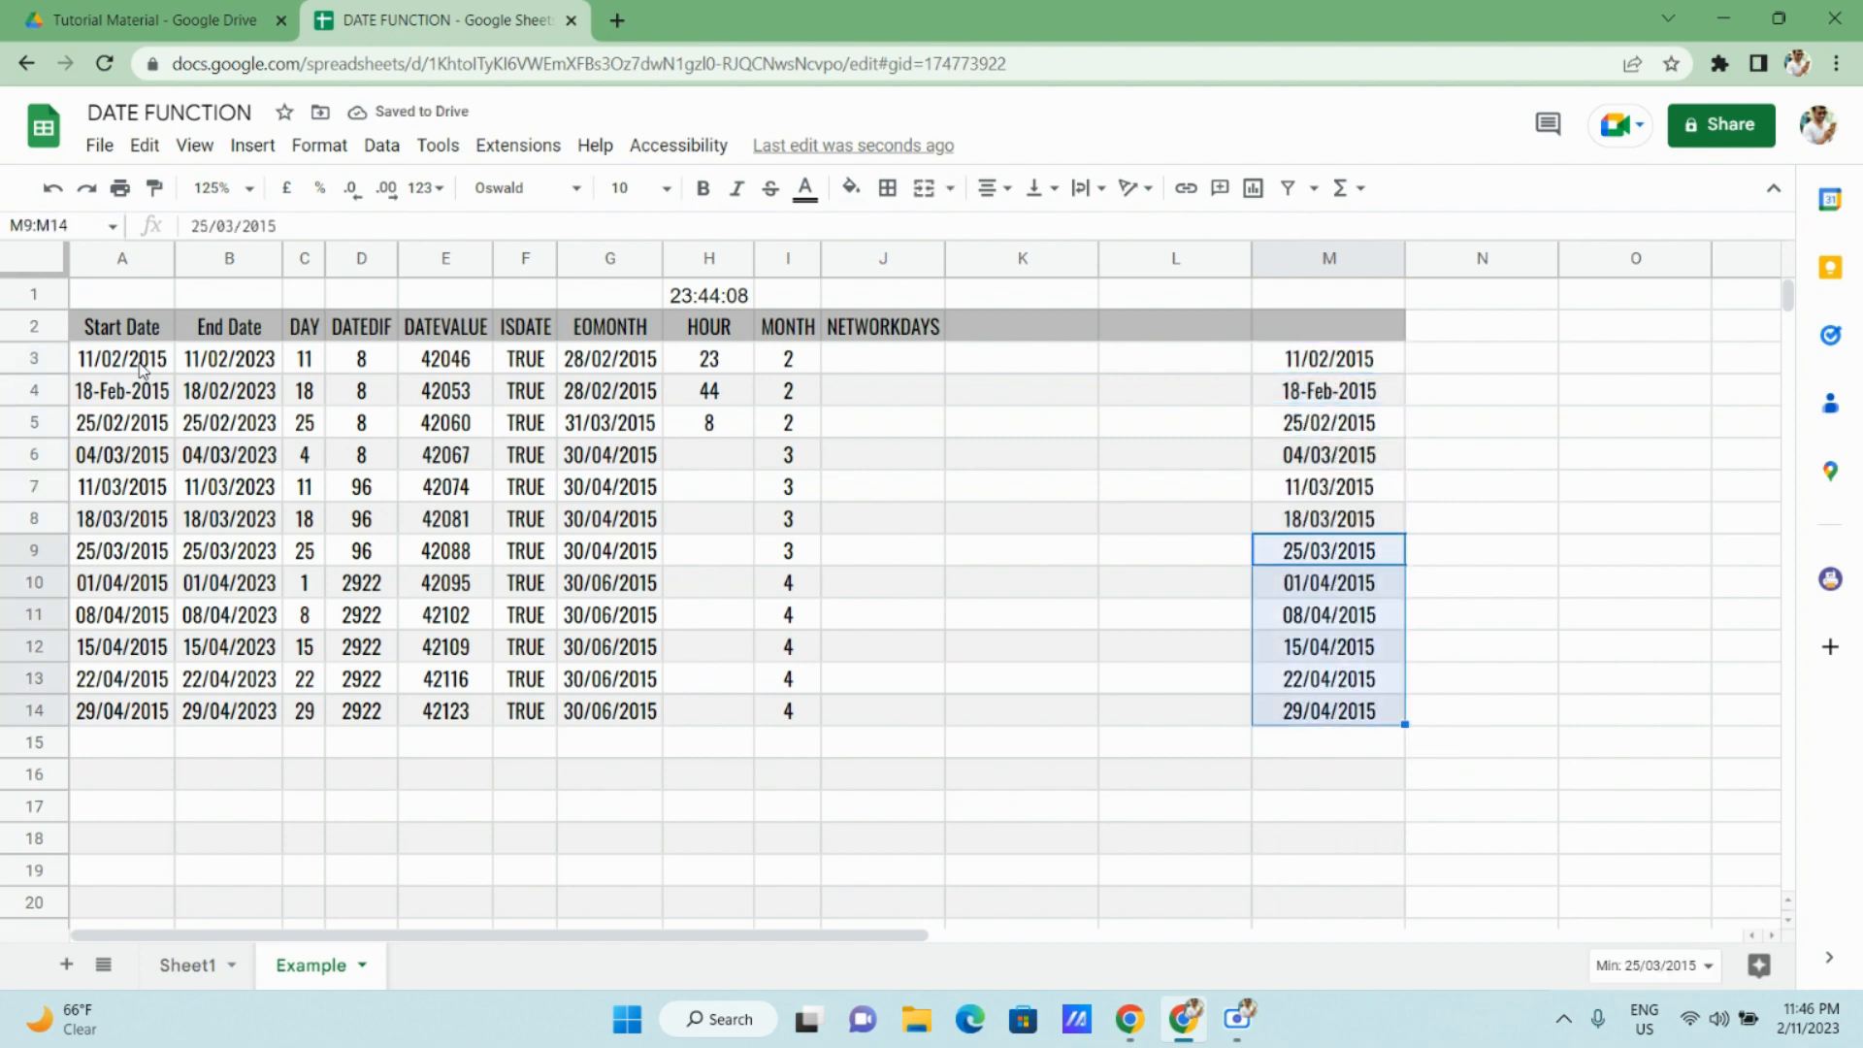
pyautogui.press('Delete')
# Enter =NETWORKDAYS(A3,B3,$M$3:$M$8) in J3, using the absolute range of dates in column M as the holidays.
pyautogui.press('Up')
pyautogui.press('Up')
pyautogui.press('Up')
pyautogui.press('Up')
pyautogui.press('Up')
pyautogui.press('Up')
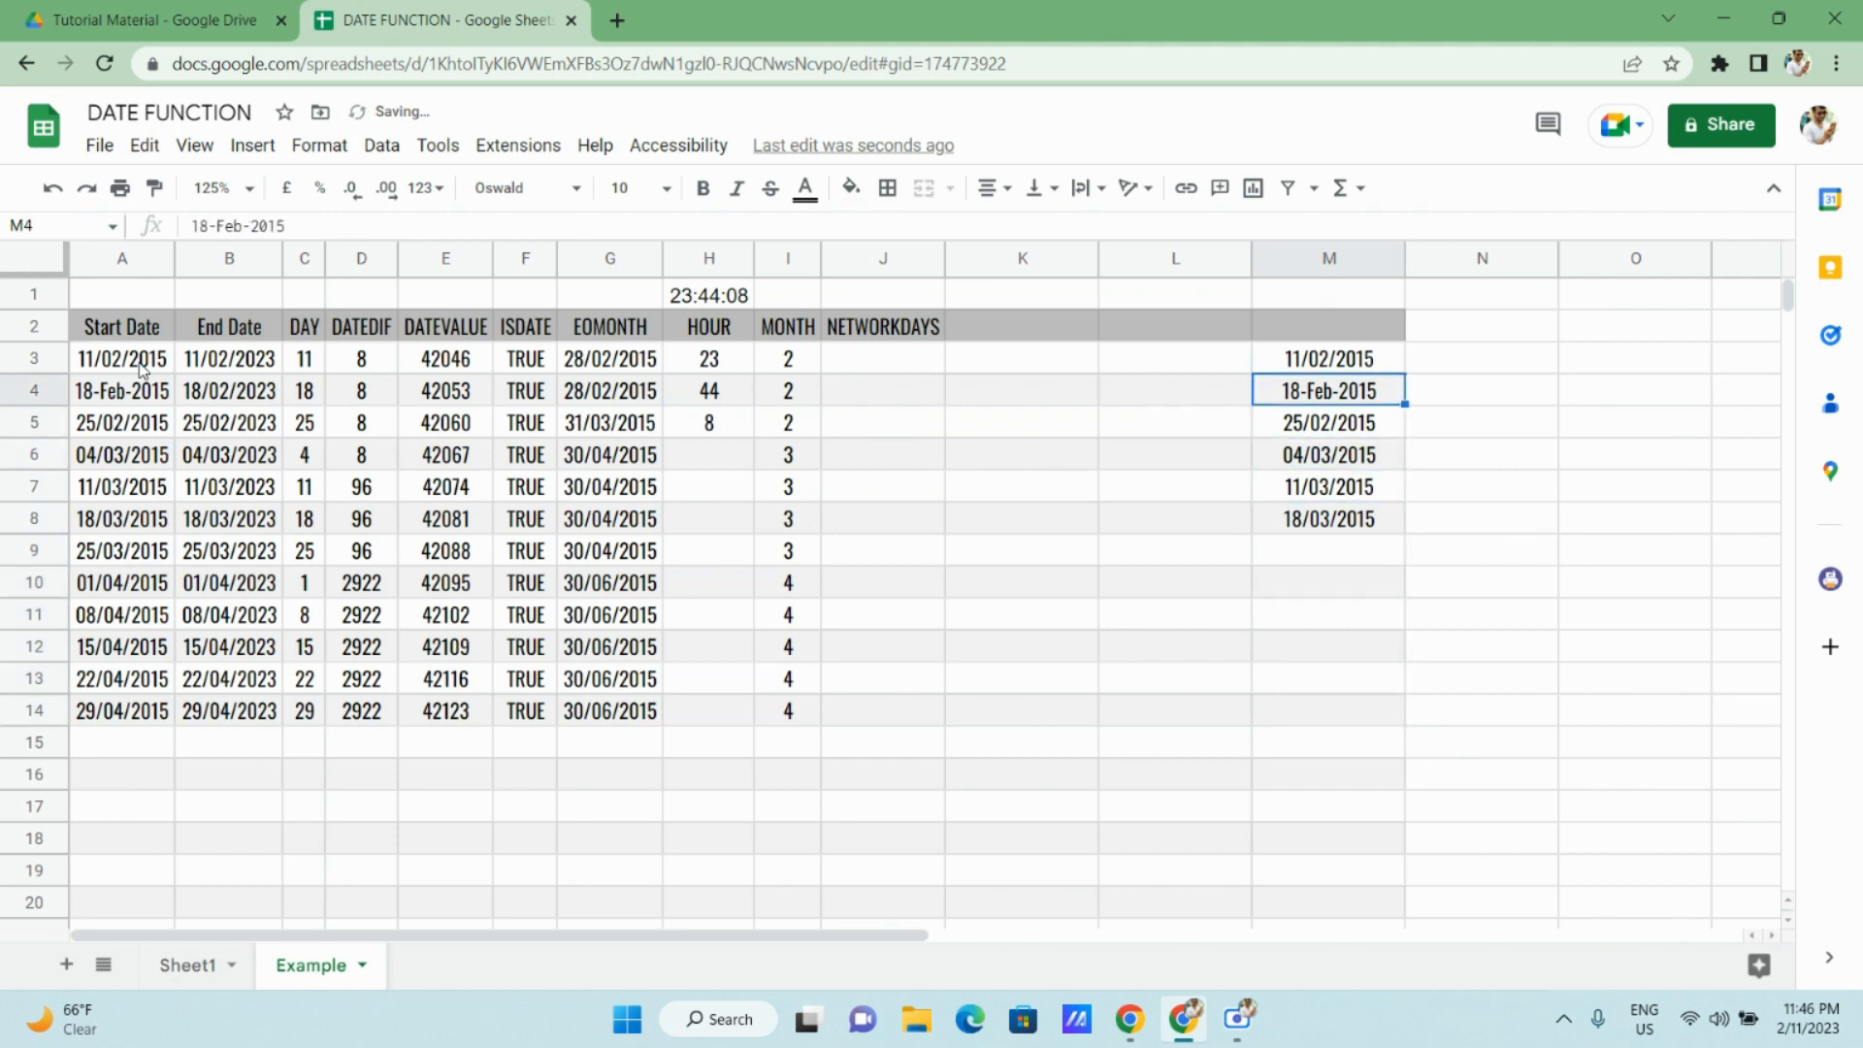
pyautogui.press('Left')
pyautogui.press('Left')
pyautogui.press('Left')
pyautogui.write('=')
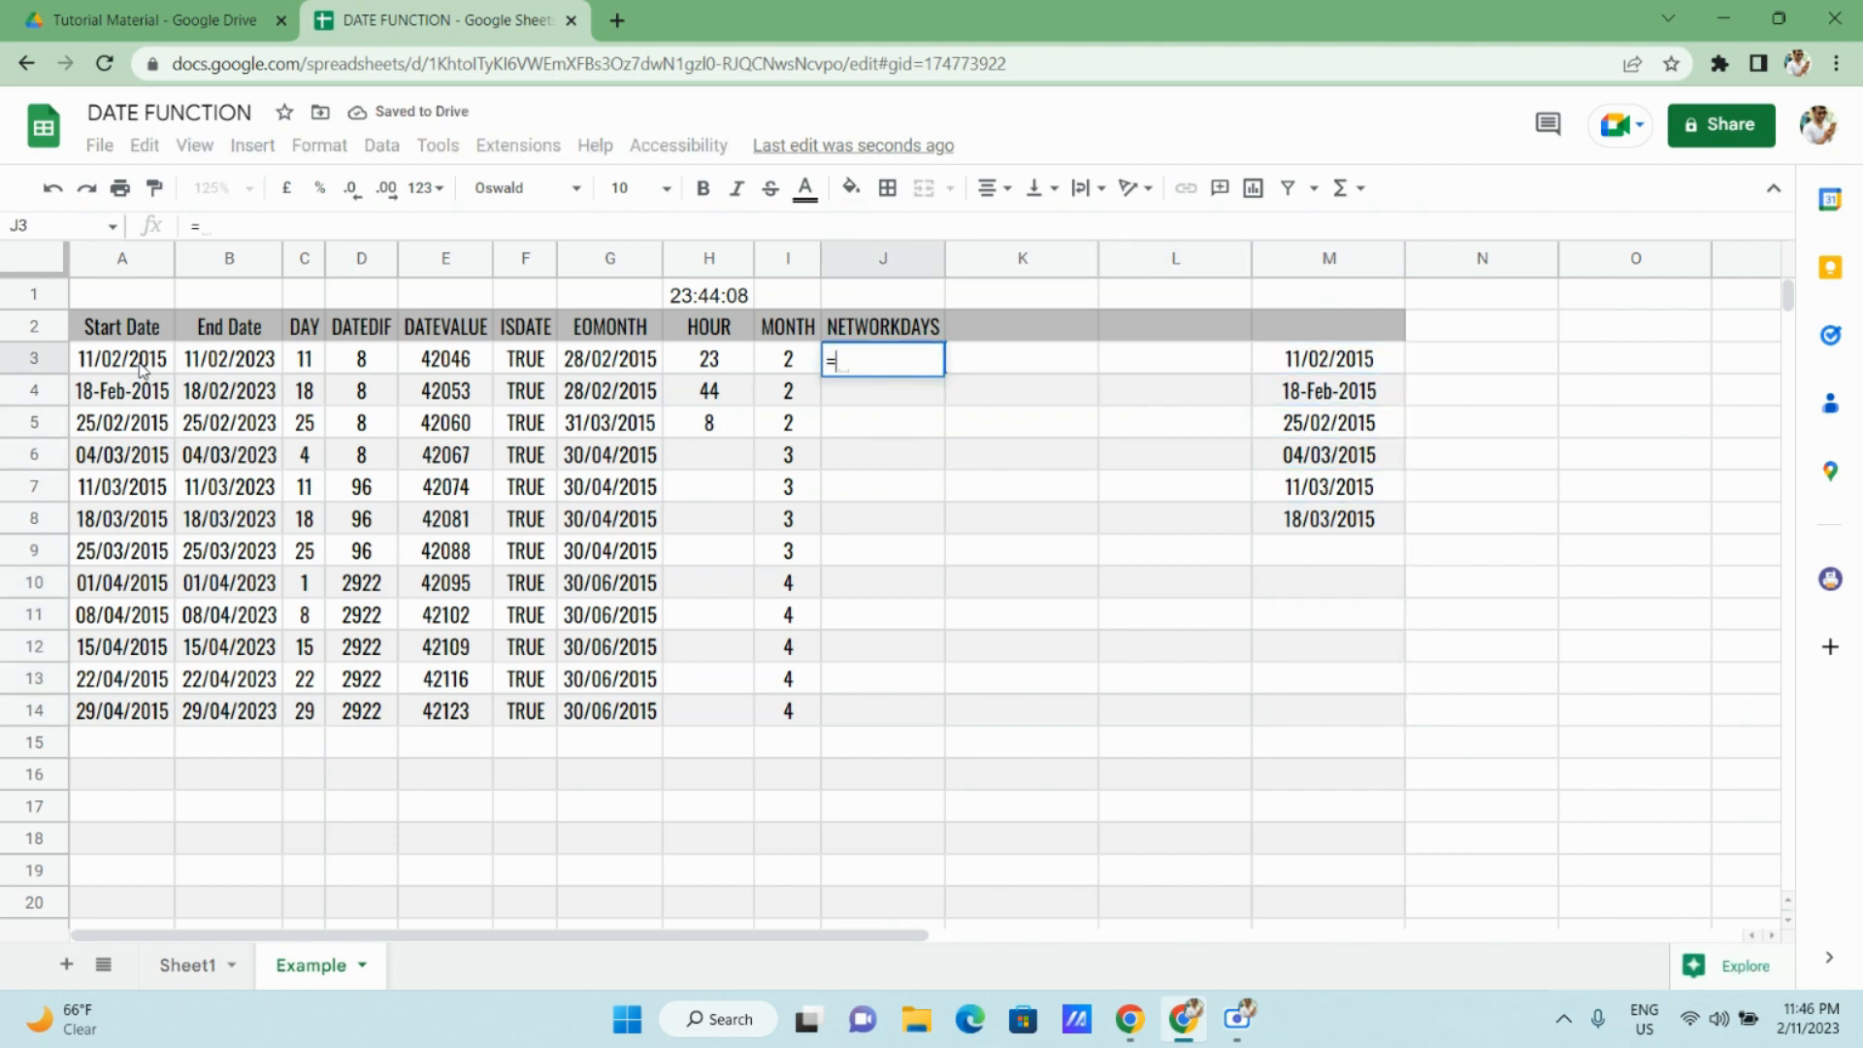
pyautogui.write('NEWT')
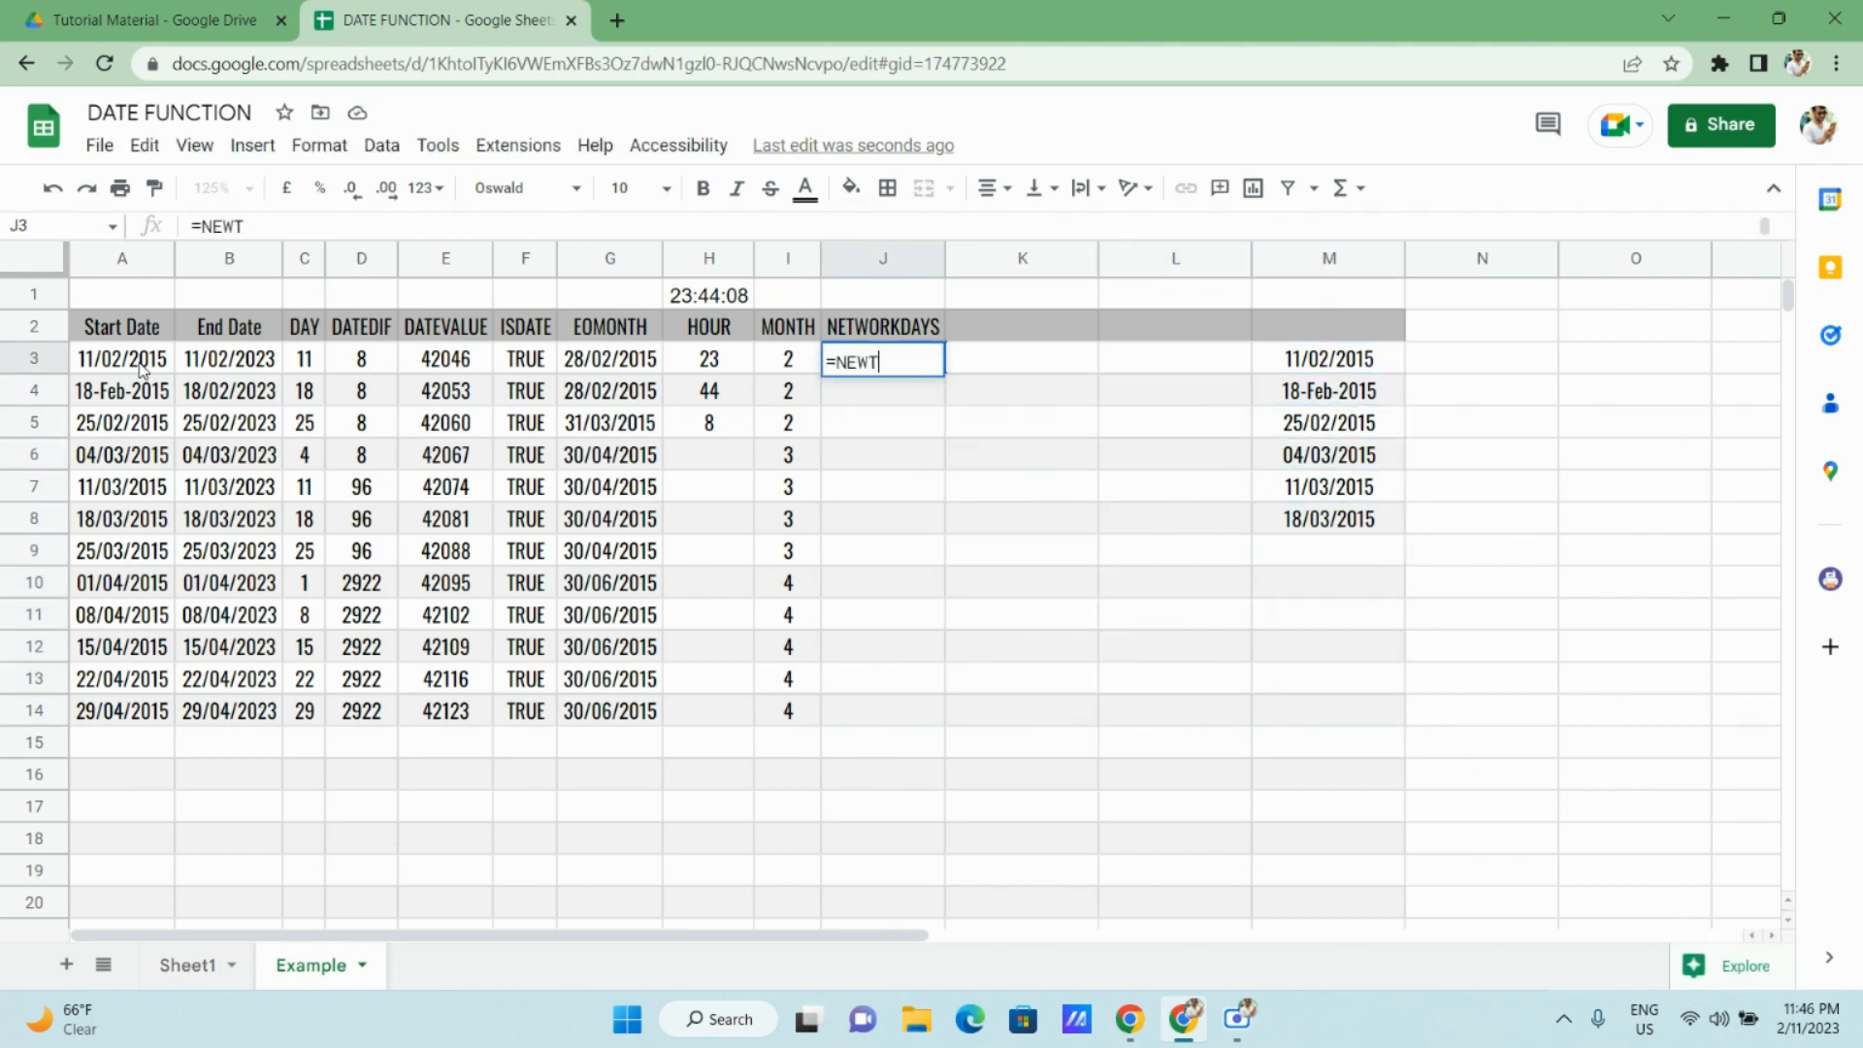
pyautogui.press('BackSpace')
pyautogui.press('BackSpace')
pyautogui.write('T')
pyautogui.press('Tab')
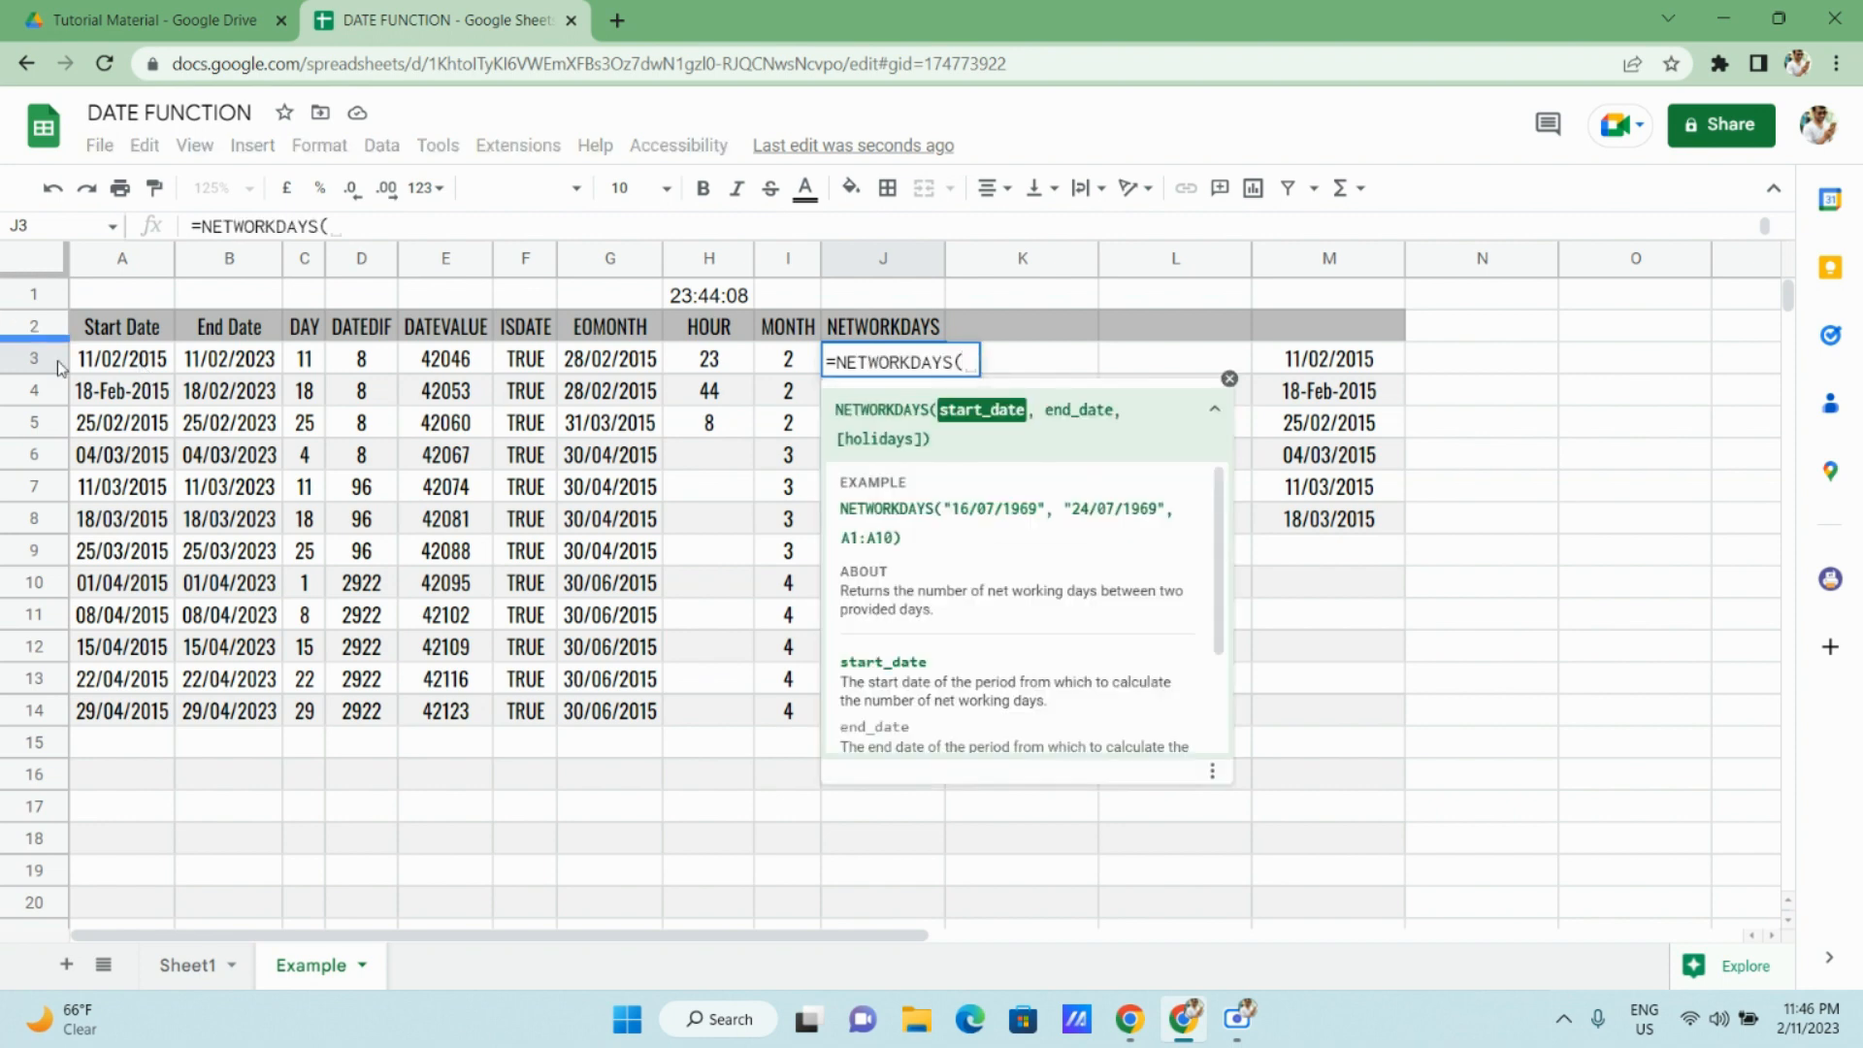
pyautogui.click(125, 366)
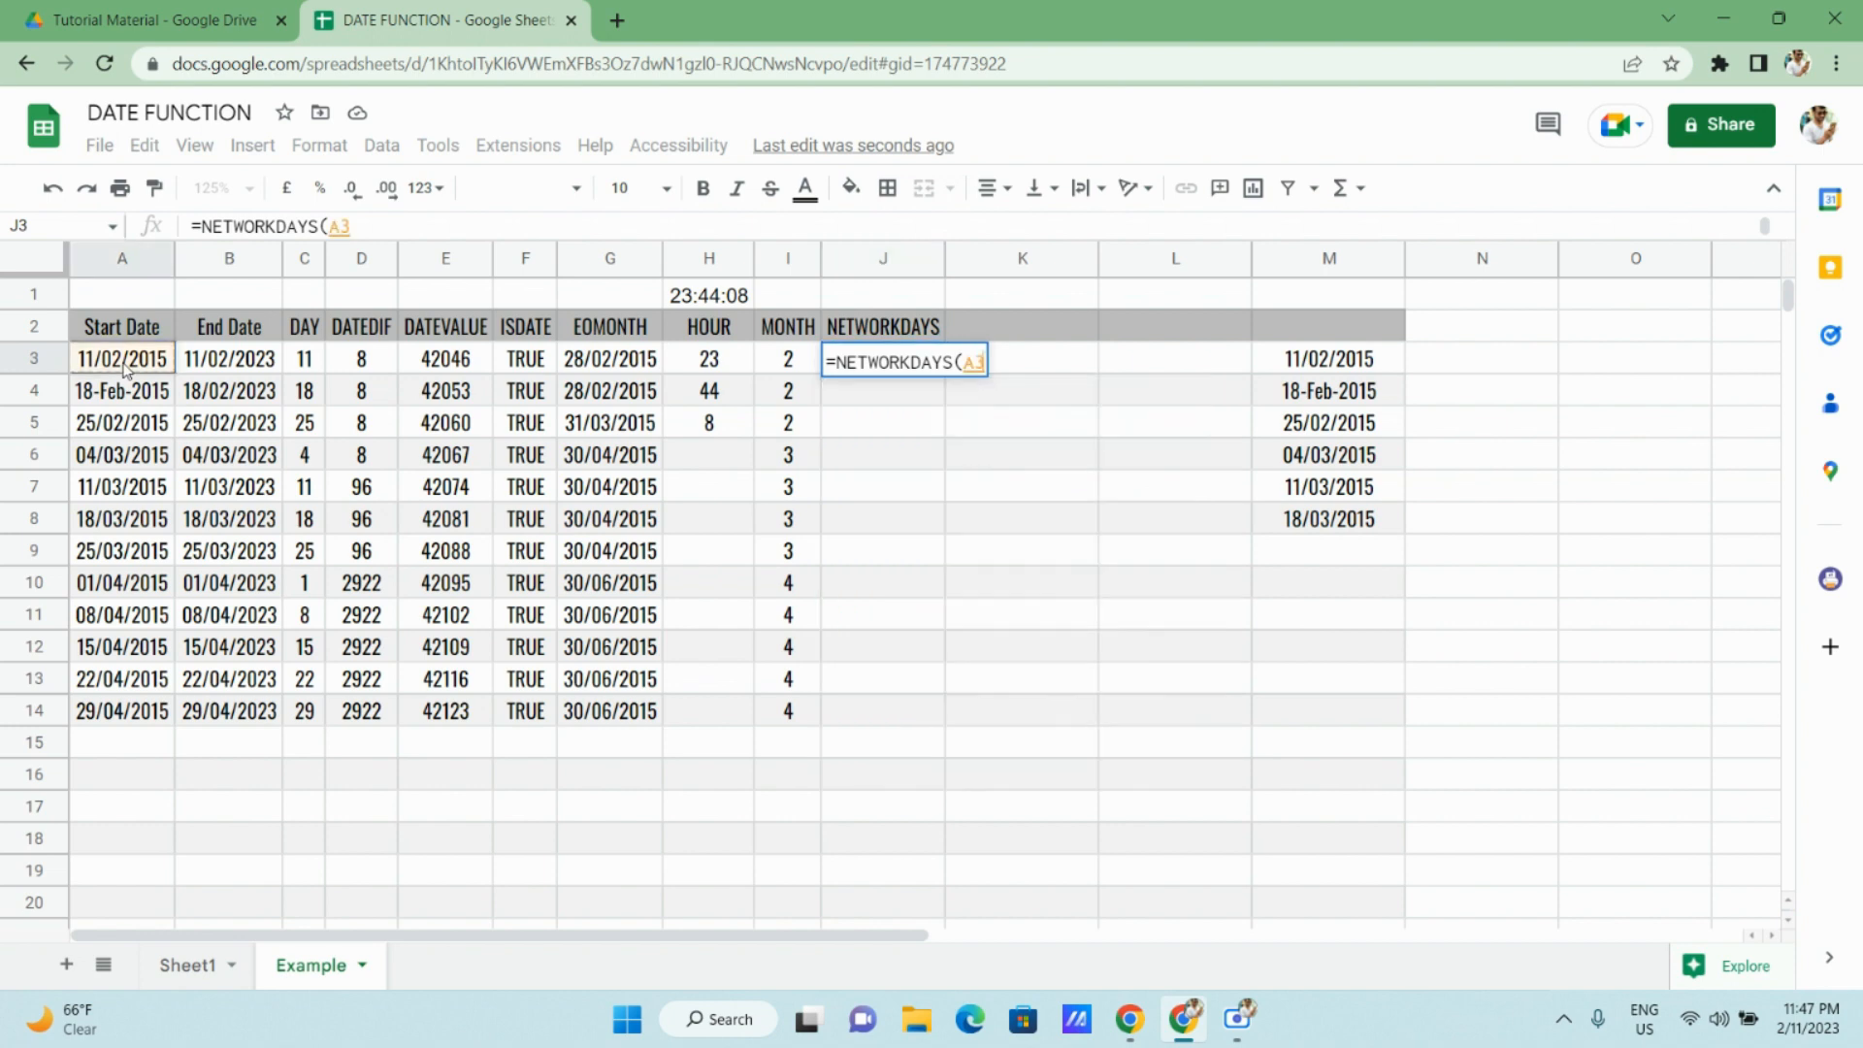
pyautogui.write(',')
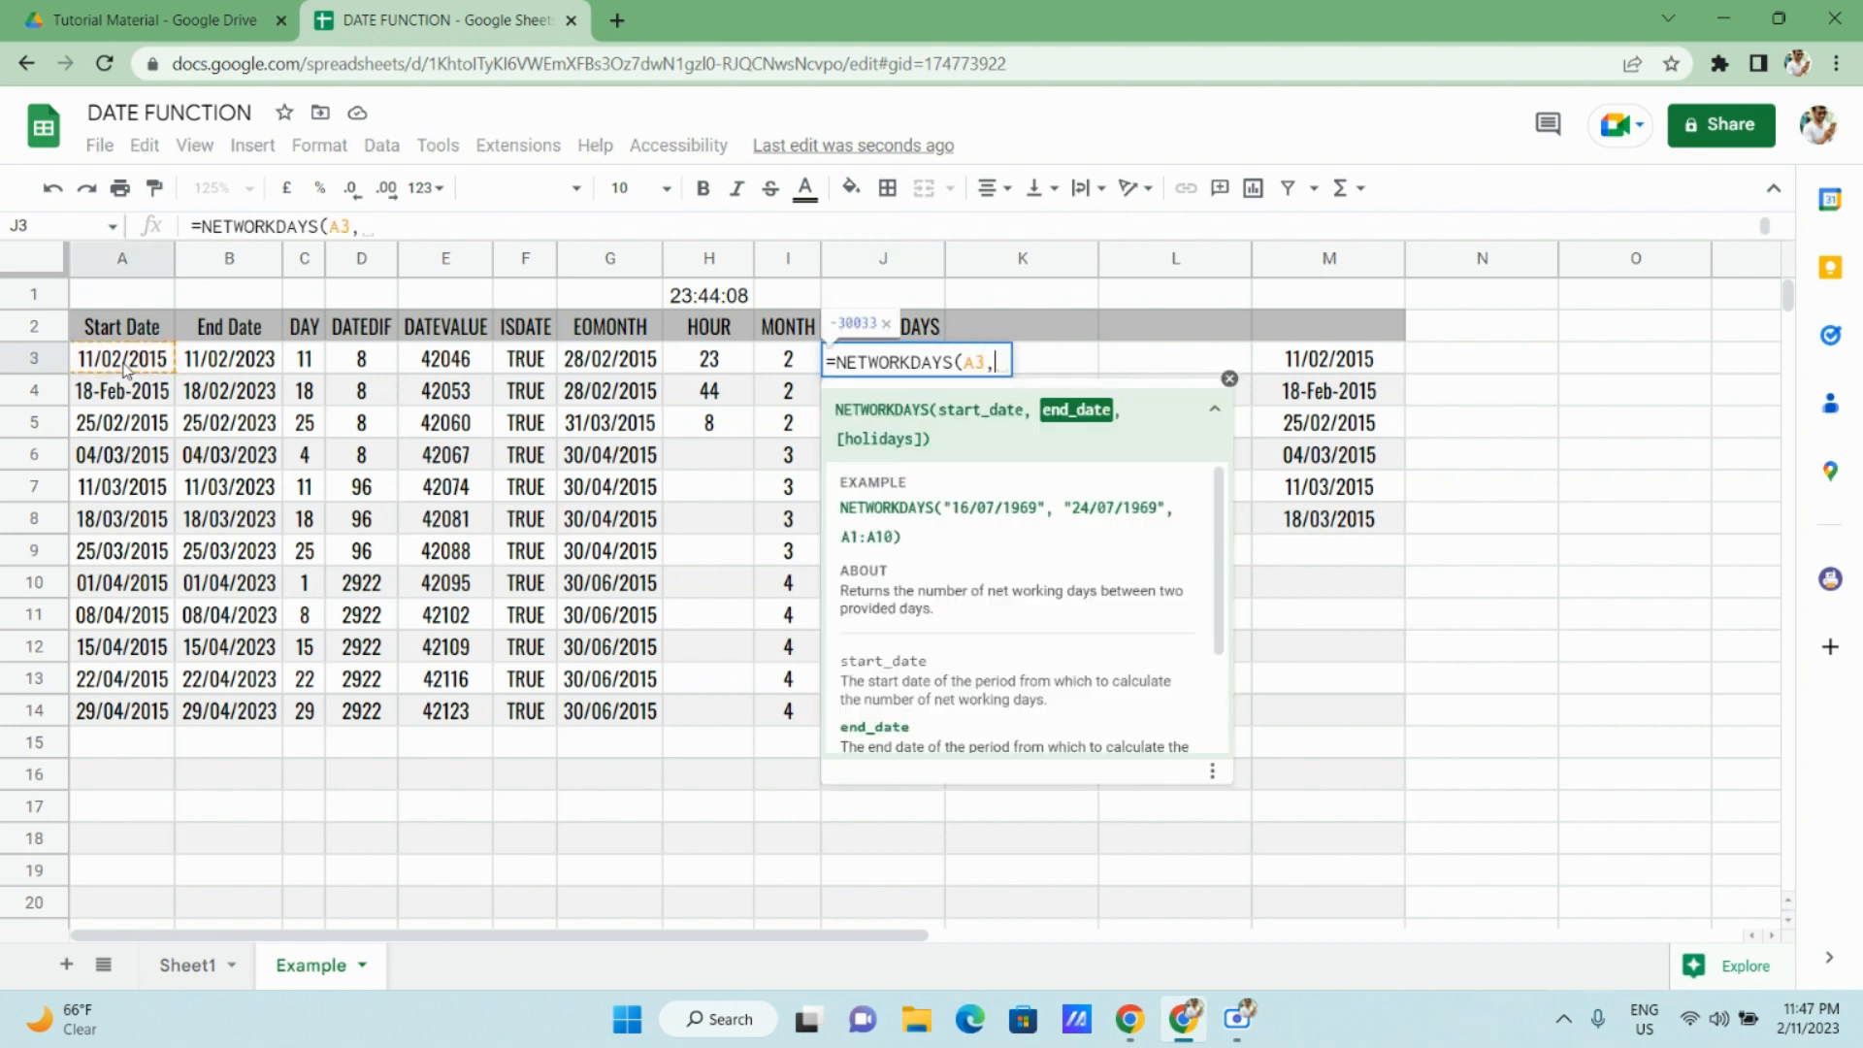
pyautogui.click(231, 361)
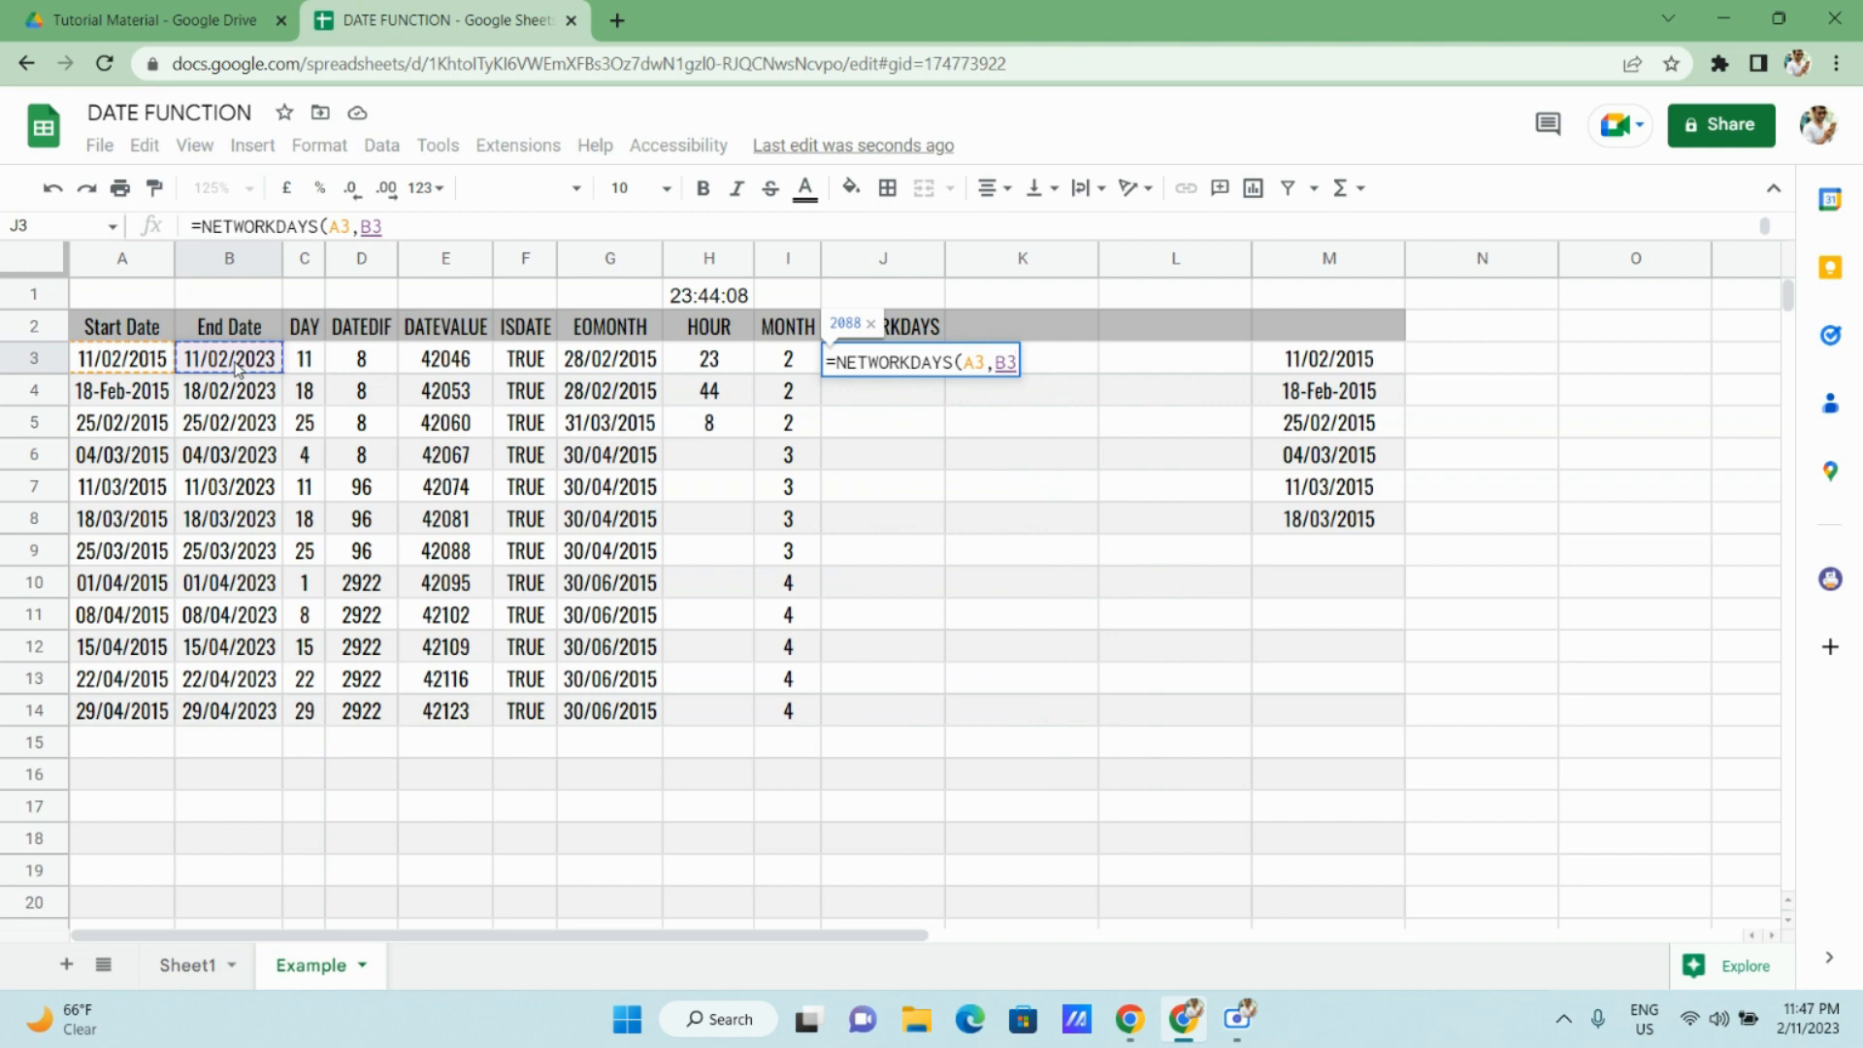
pyautogui.write(',')
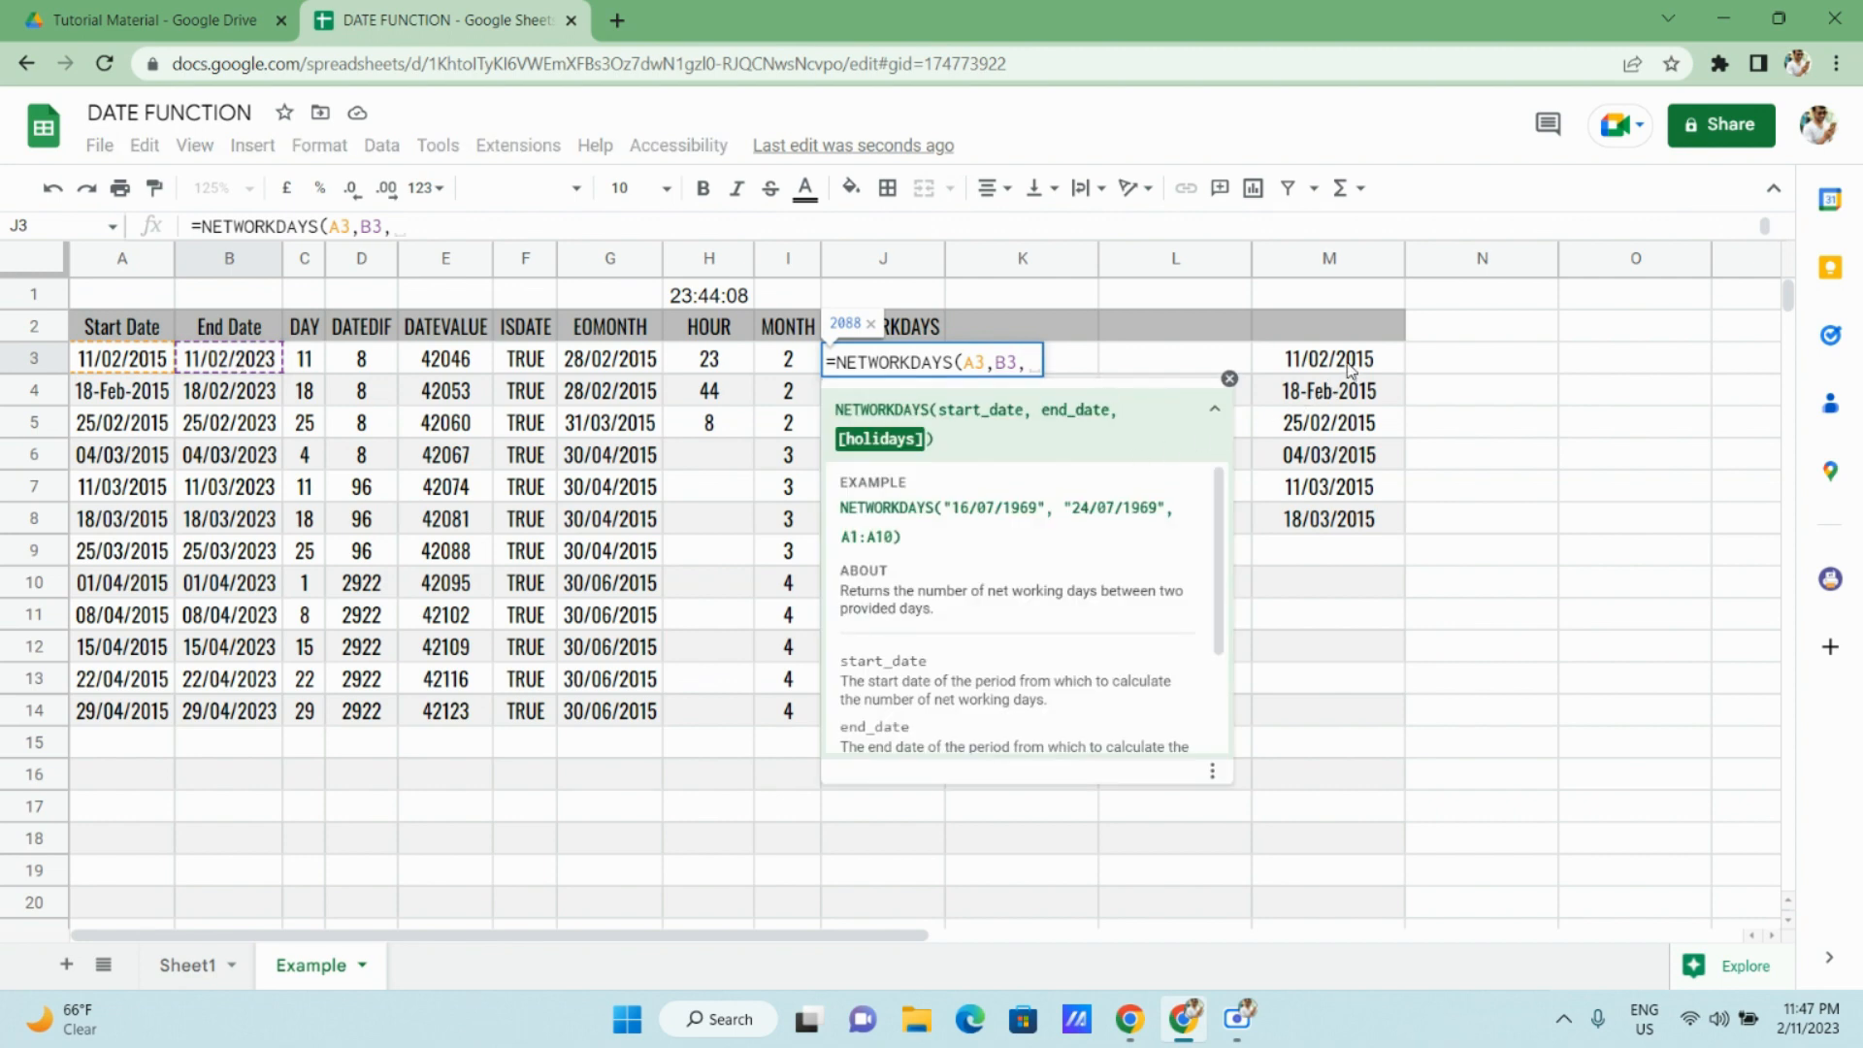
pyautogui.moveTo(1349, 367); pyautogui.dragTo(1364, 514)
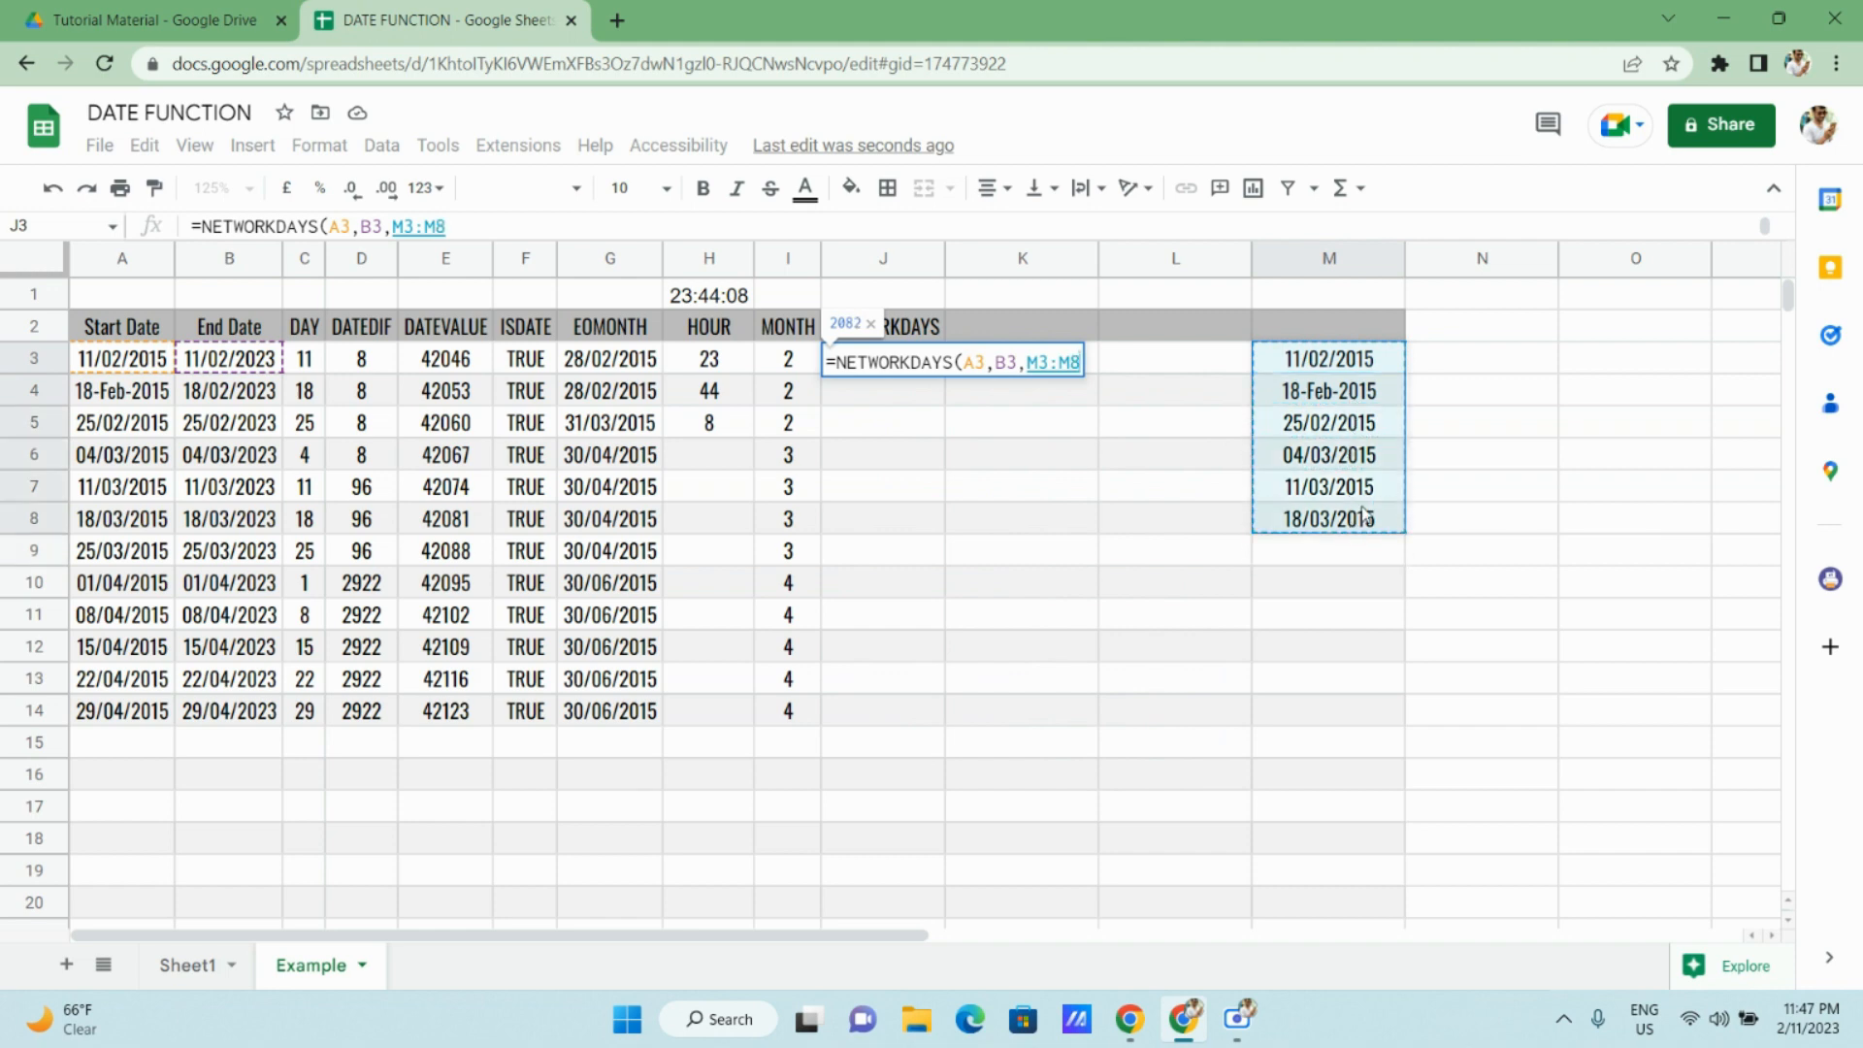
pyautogui.press('F4')
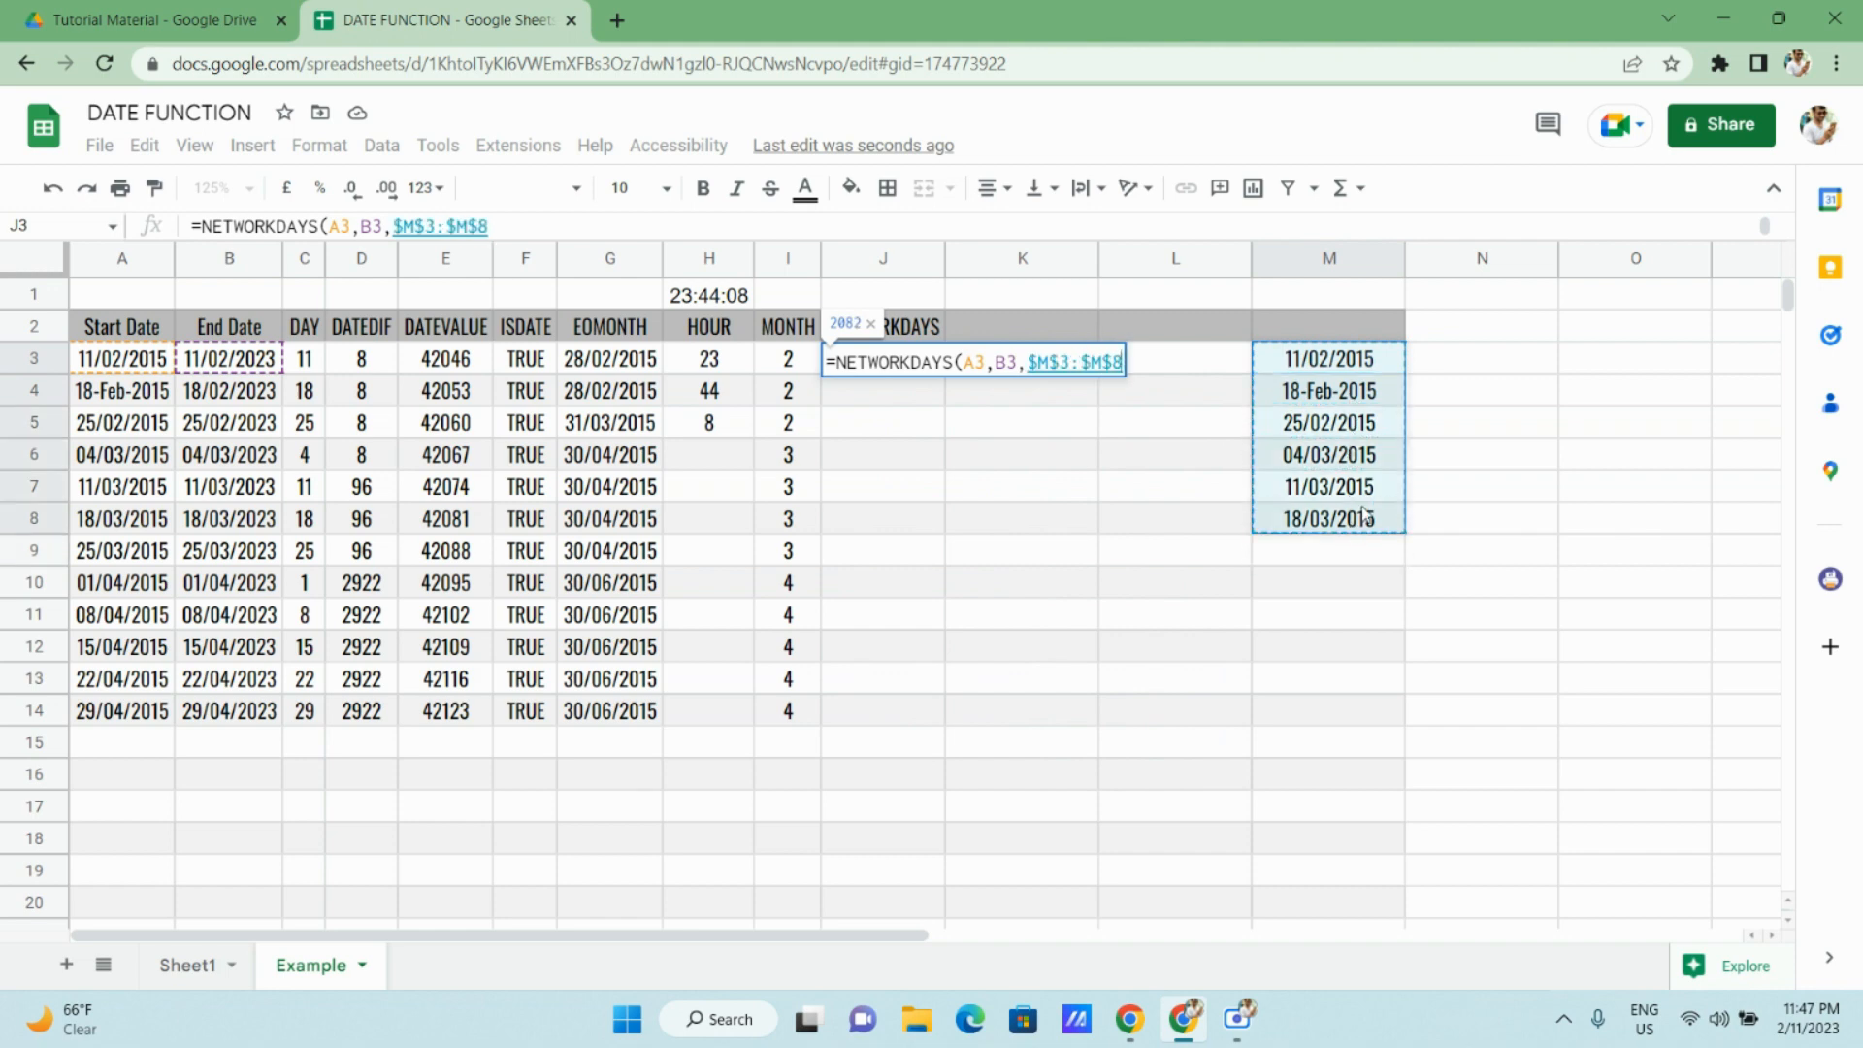
pyautogui.write(')')
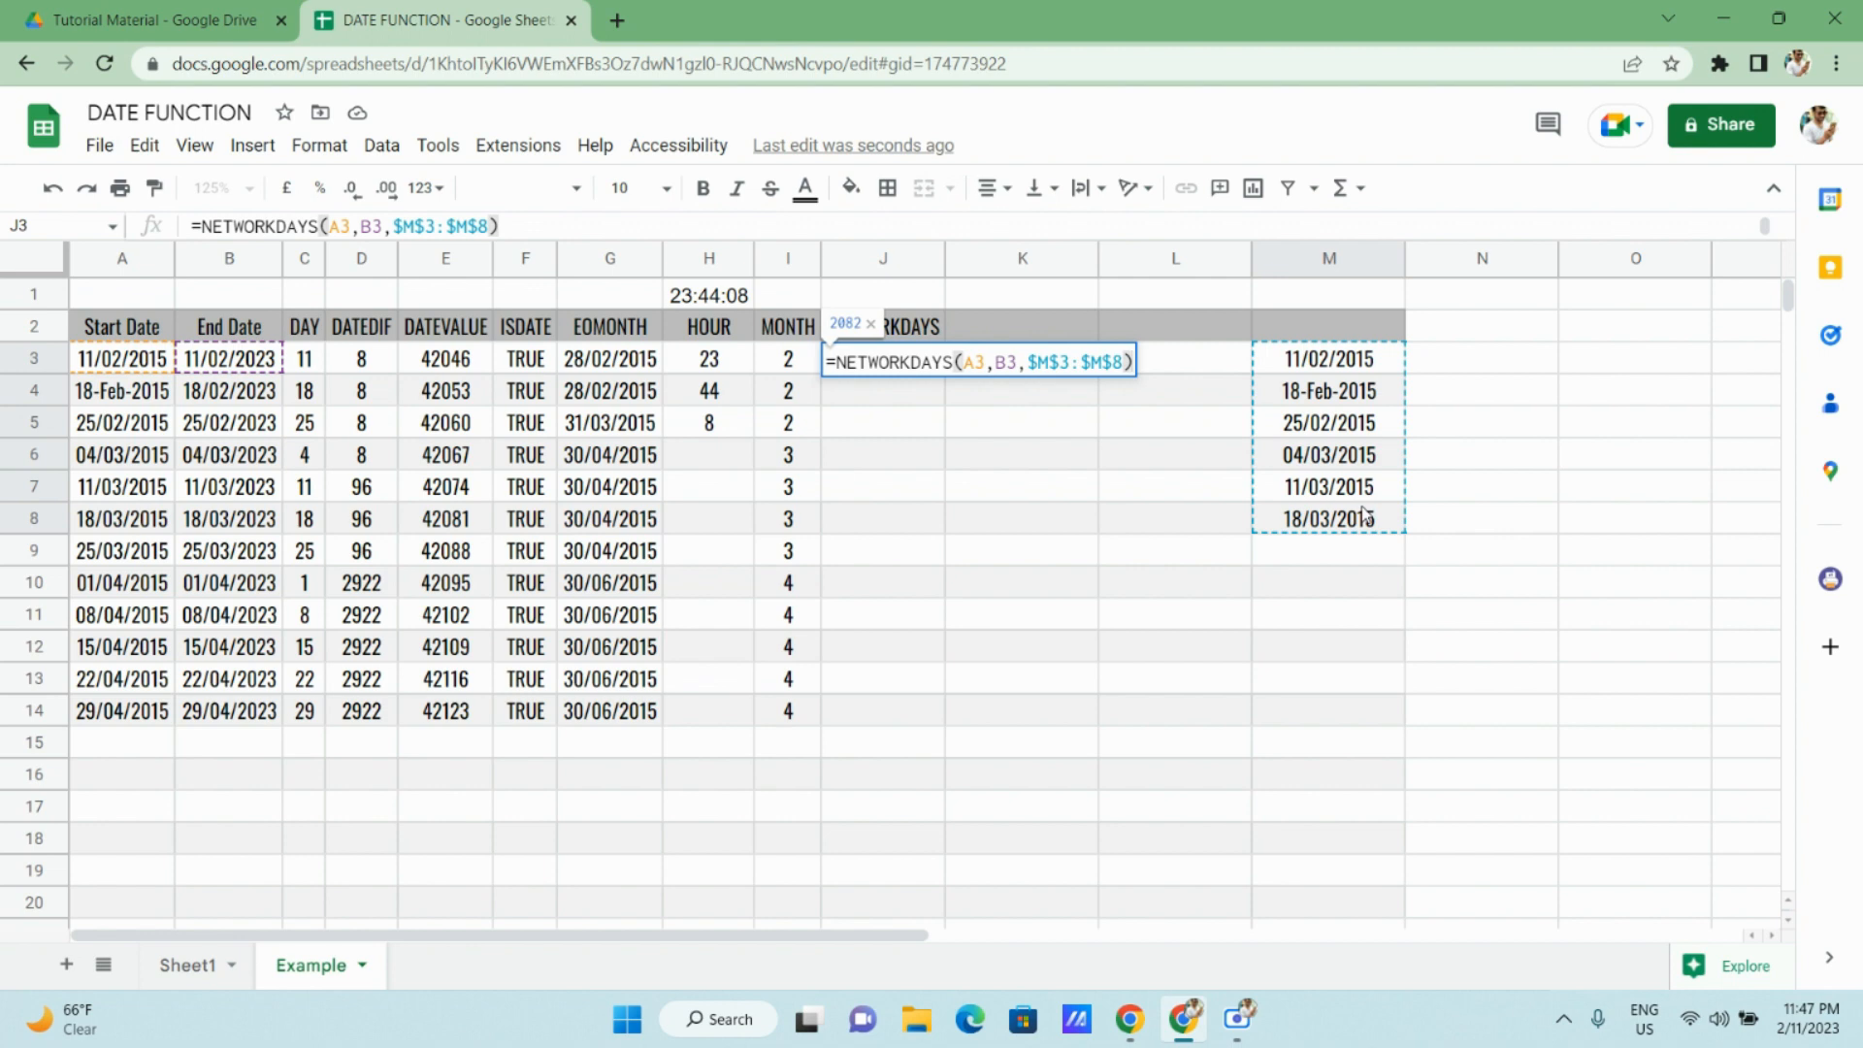
pyautogui.press('Return')
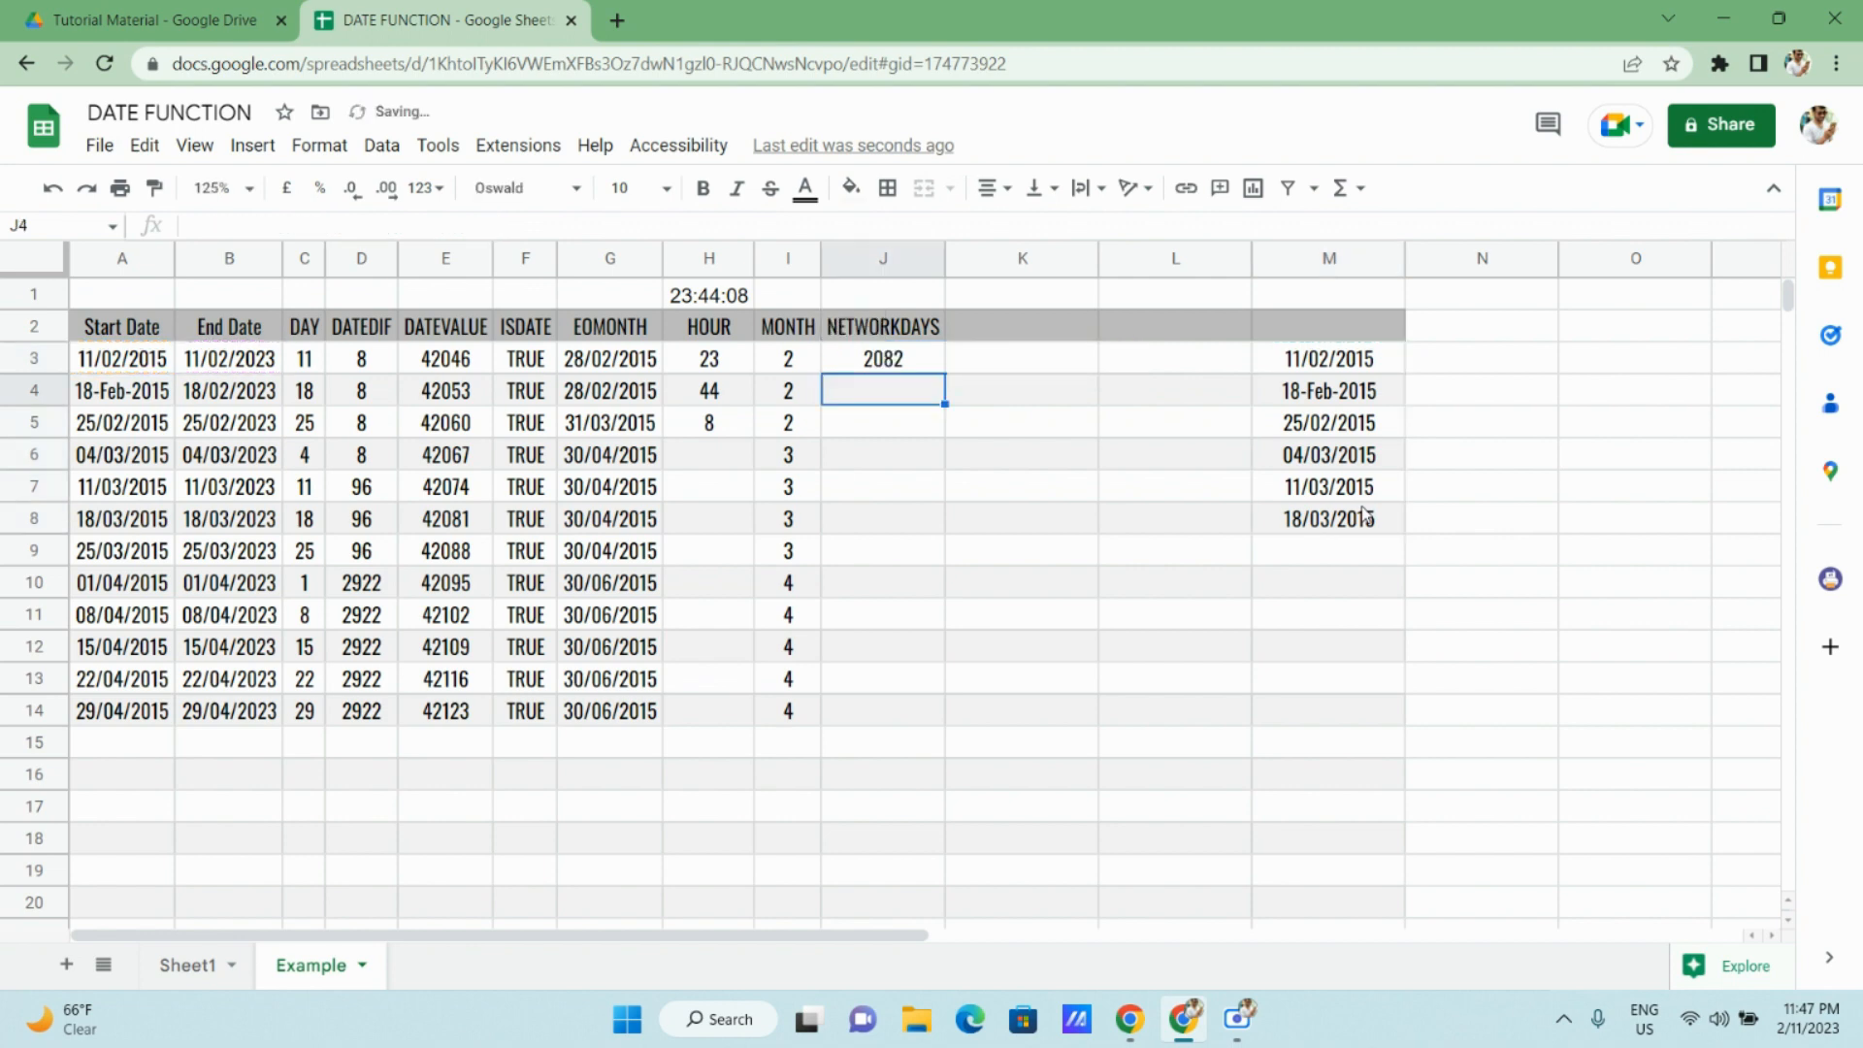
# Fill the NETWORKDAYS formula from J3 down through J14.
pyautogui.press('Up')
pyautogui.hotkey('shift', 'Down')
pyautogui.hotkey('shift', 'Down')
pyautogui.hotkey('shift', 'Down')
pyautogui.hotkey('shift', 'Down')
pyautogui.hotkey('shift', 'Down')
pyautogui.hotkey('shift', 'Down')
pyautogui.hotkey('shift', 'Down')
pyautogui.hotkey('shift', 'Down')
pyautogui.hotkey('shift', 'Down')
pyautogui.hotkey('shift', 'Down')
pyautogui.hotkey('shift', 'Down')
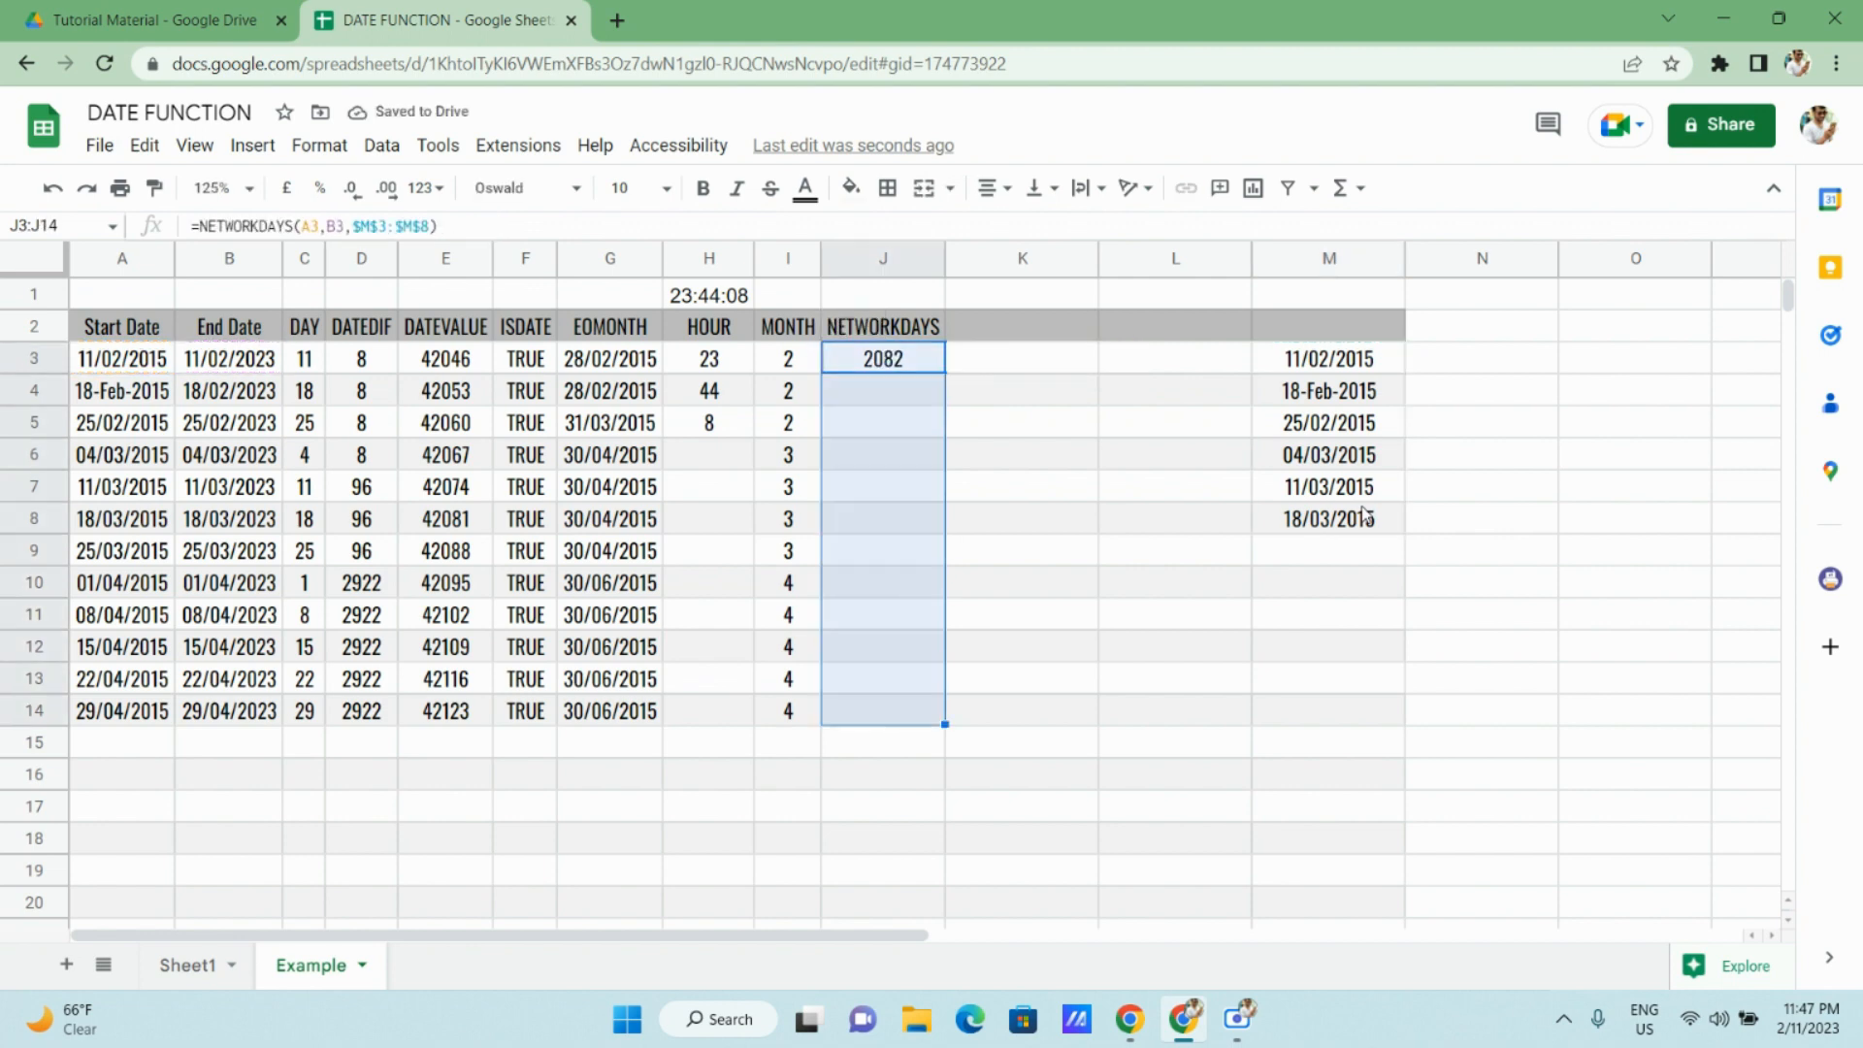
pyautogui.hotkey('ctrl', 'd')
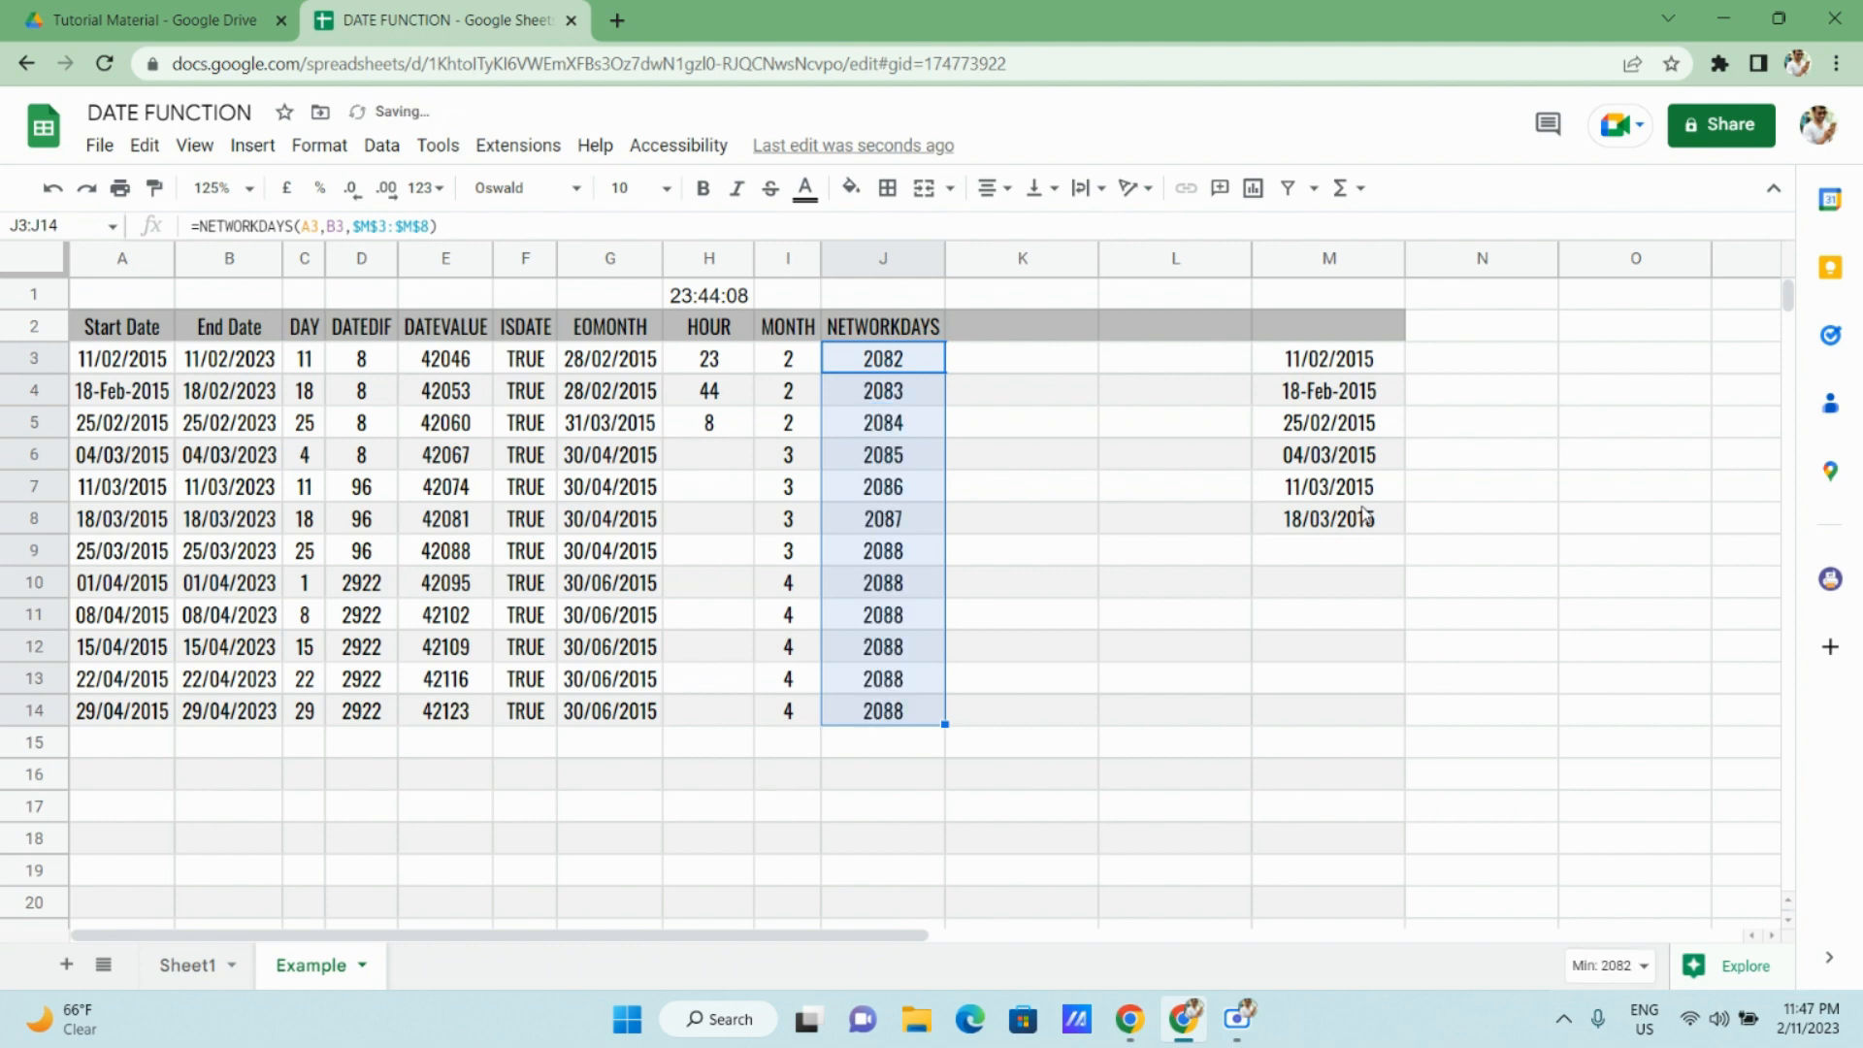
pyautogui.press('Down')
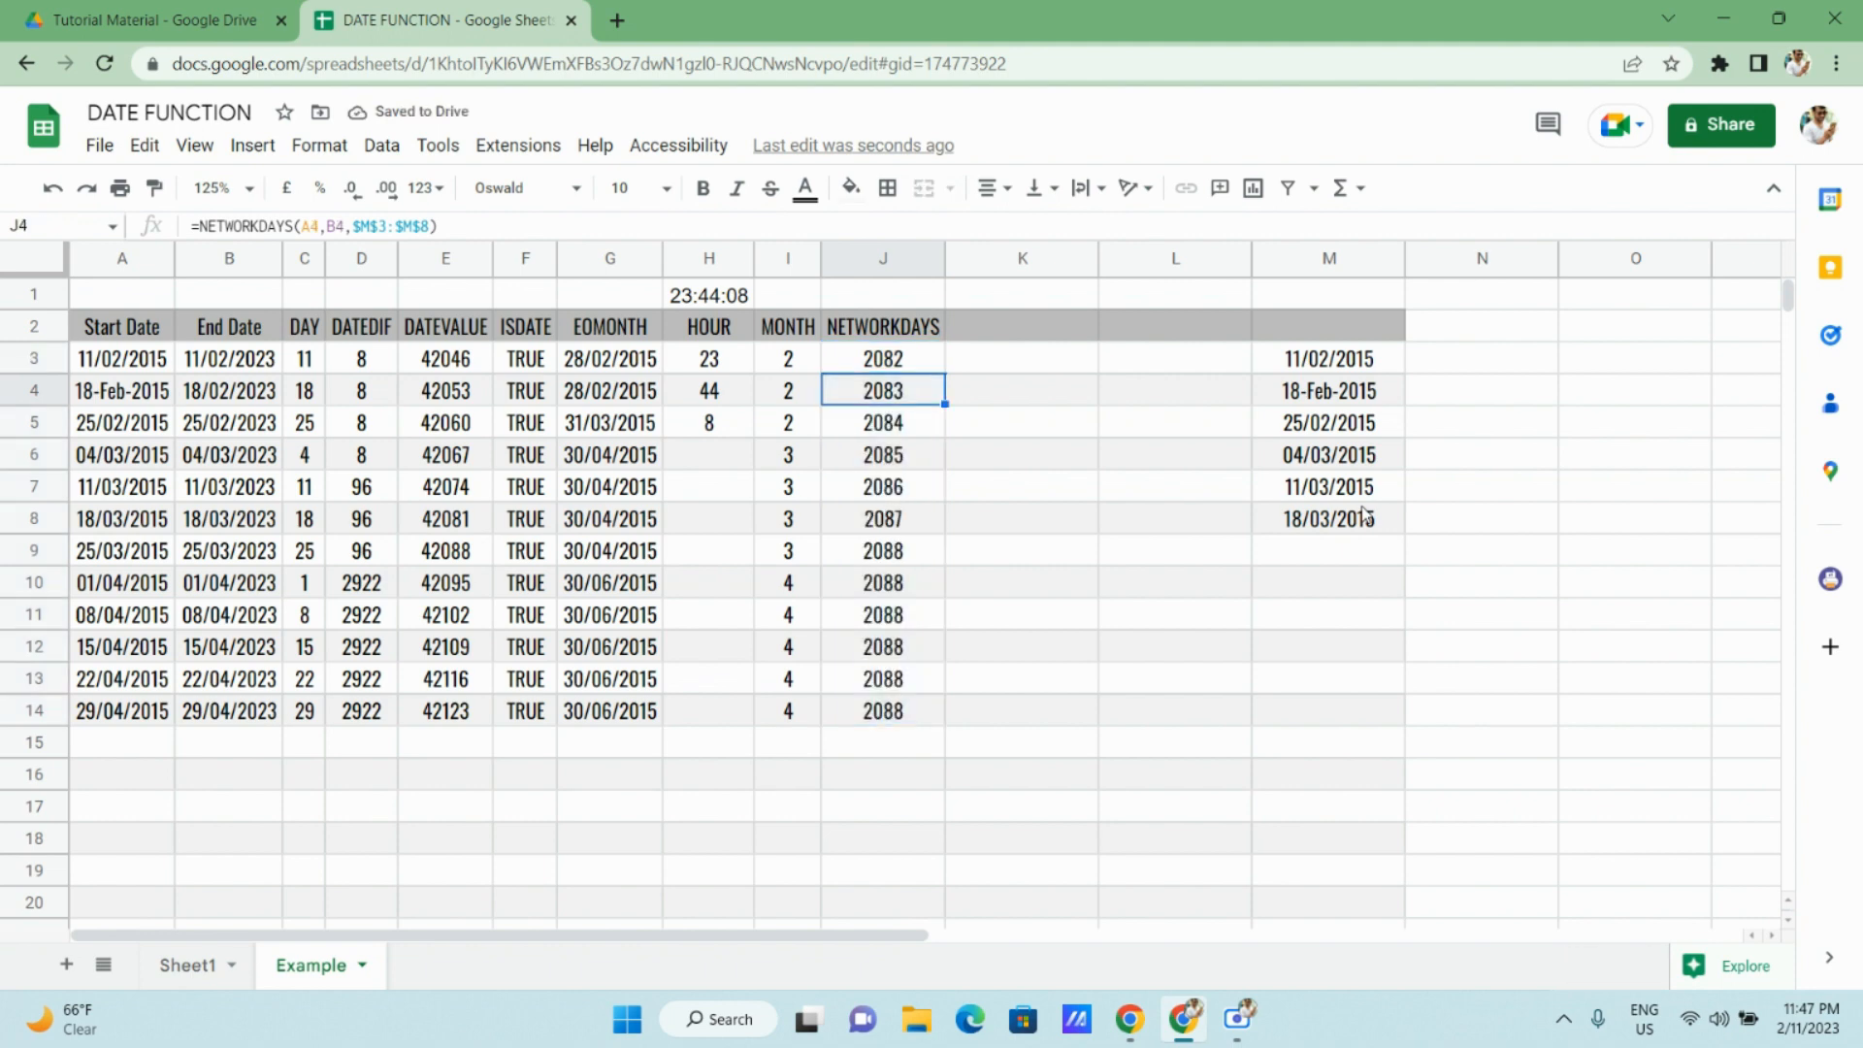
pyautogui.press('Up')
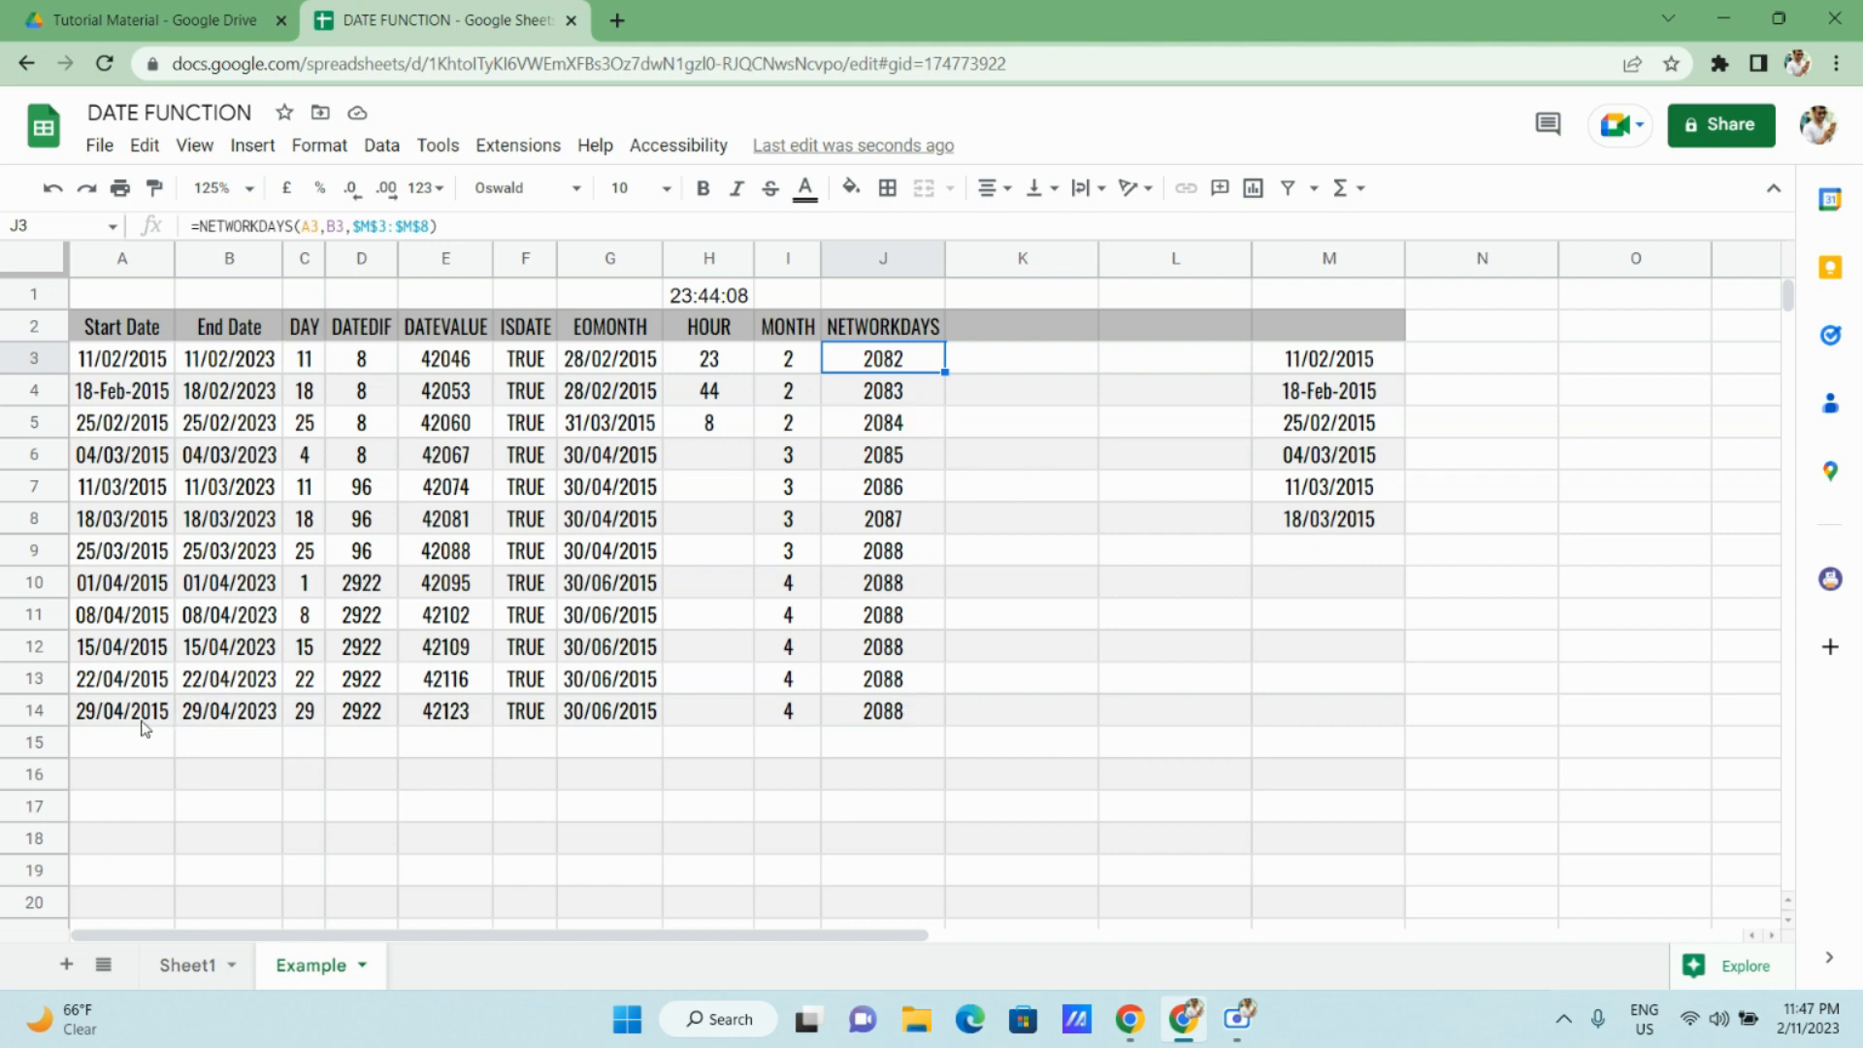
# Copy the end date 29/04/2023 from B14 and paste it into M9, below the holiday list.
pyautogui.click(216, 718)
pyautogui.hotkey('ctrl', 'c')
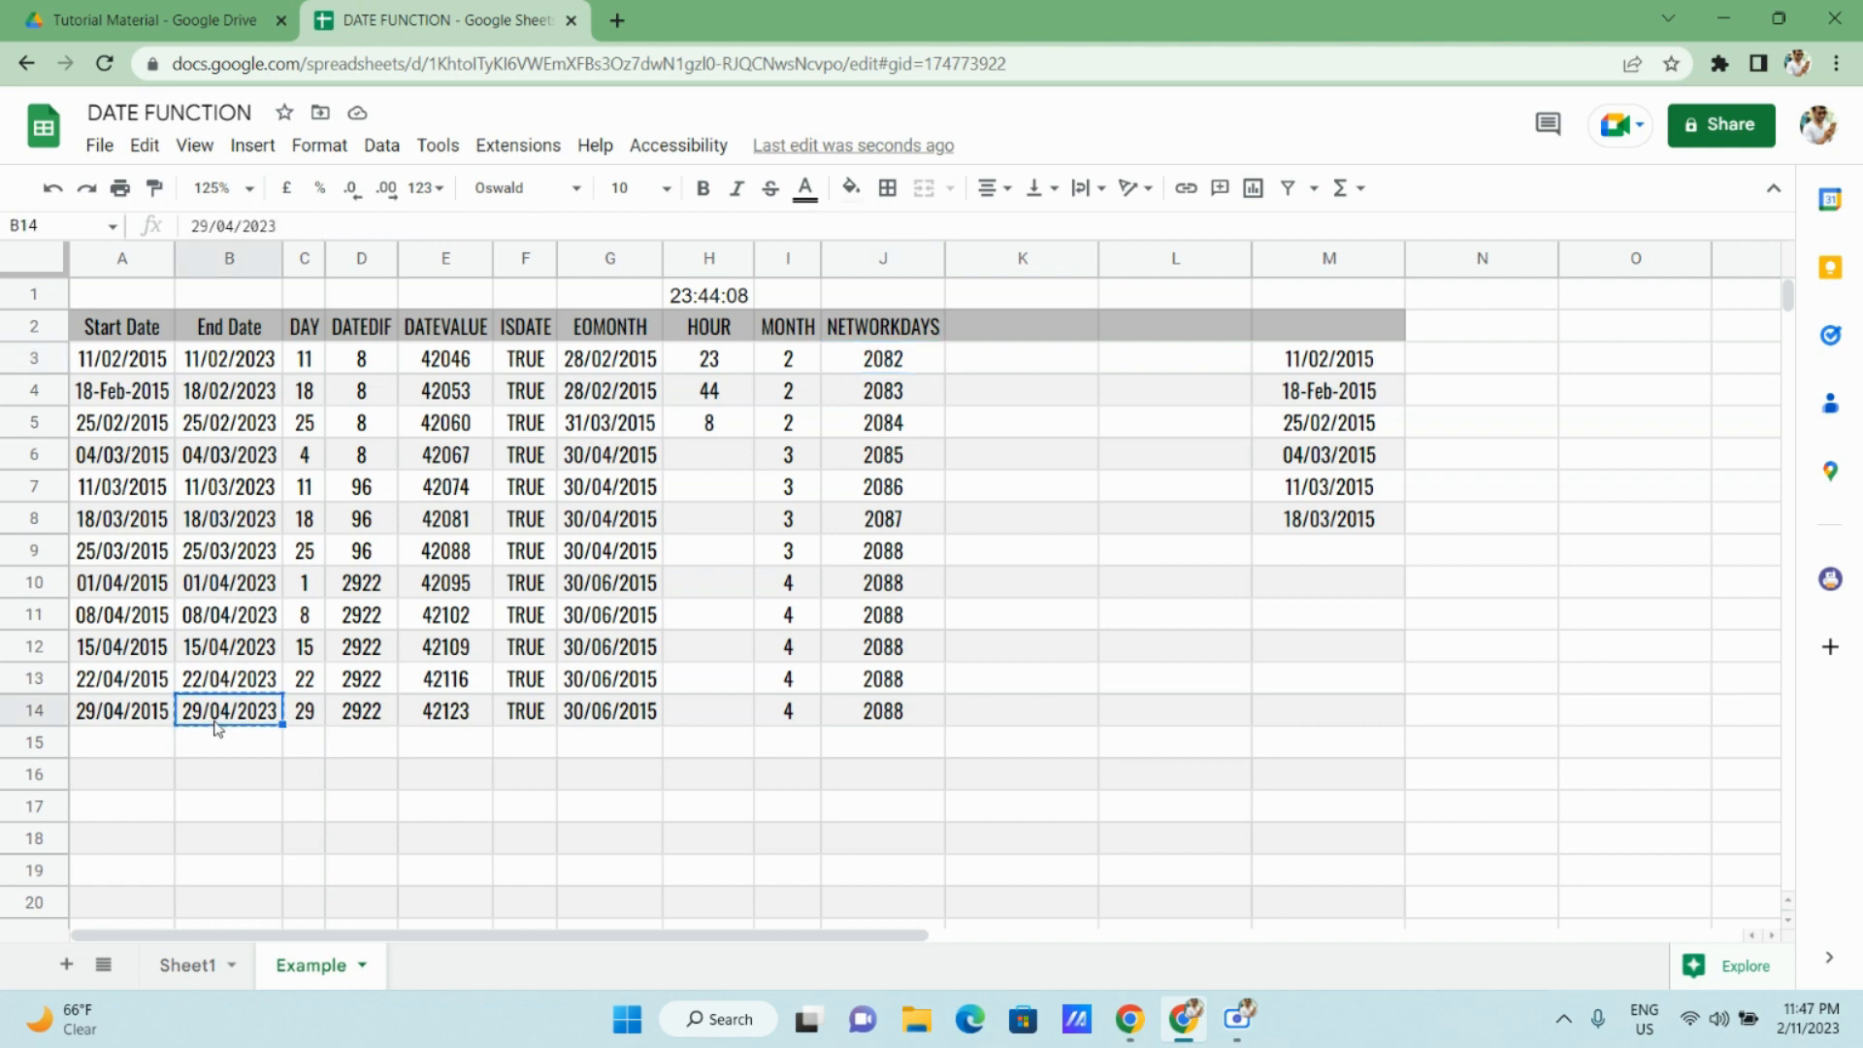
pyautogui.press('Up')
pyautogui.press('Up')
pyautogui.press('Up')
pyautogui.press('Up')
pyautogui.press('Up')
pyautogui.press('Up')
pyautogui.press('Right')
pyautogui.press('Right')
pyautogui.press('Right')
pyautogui.press('Right')
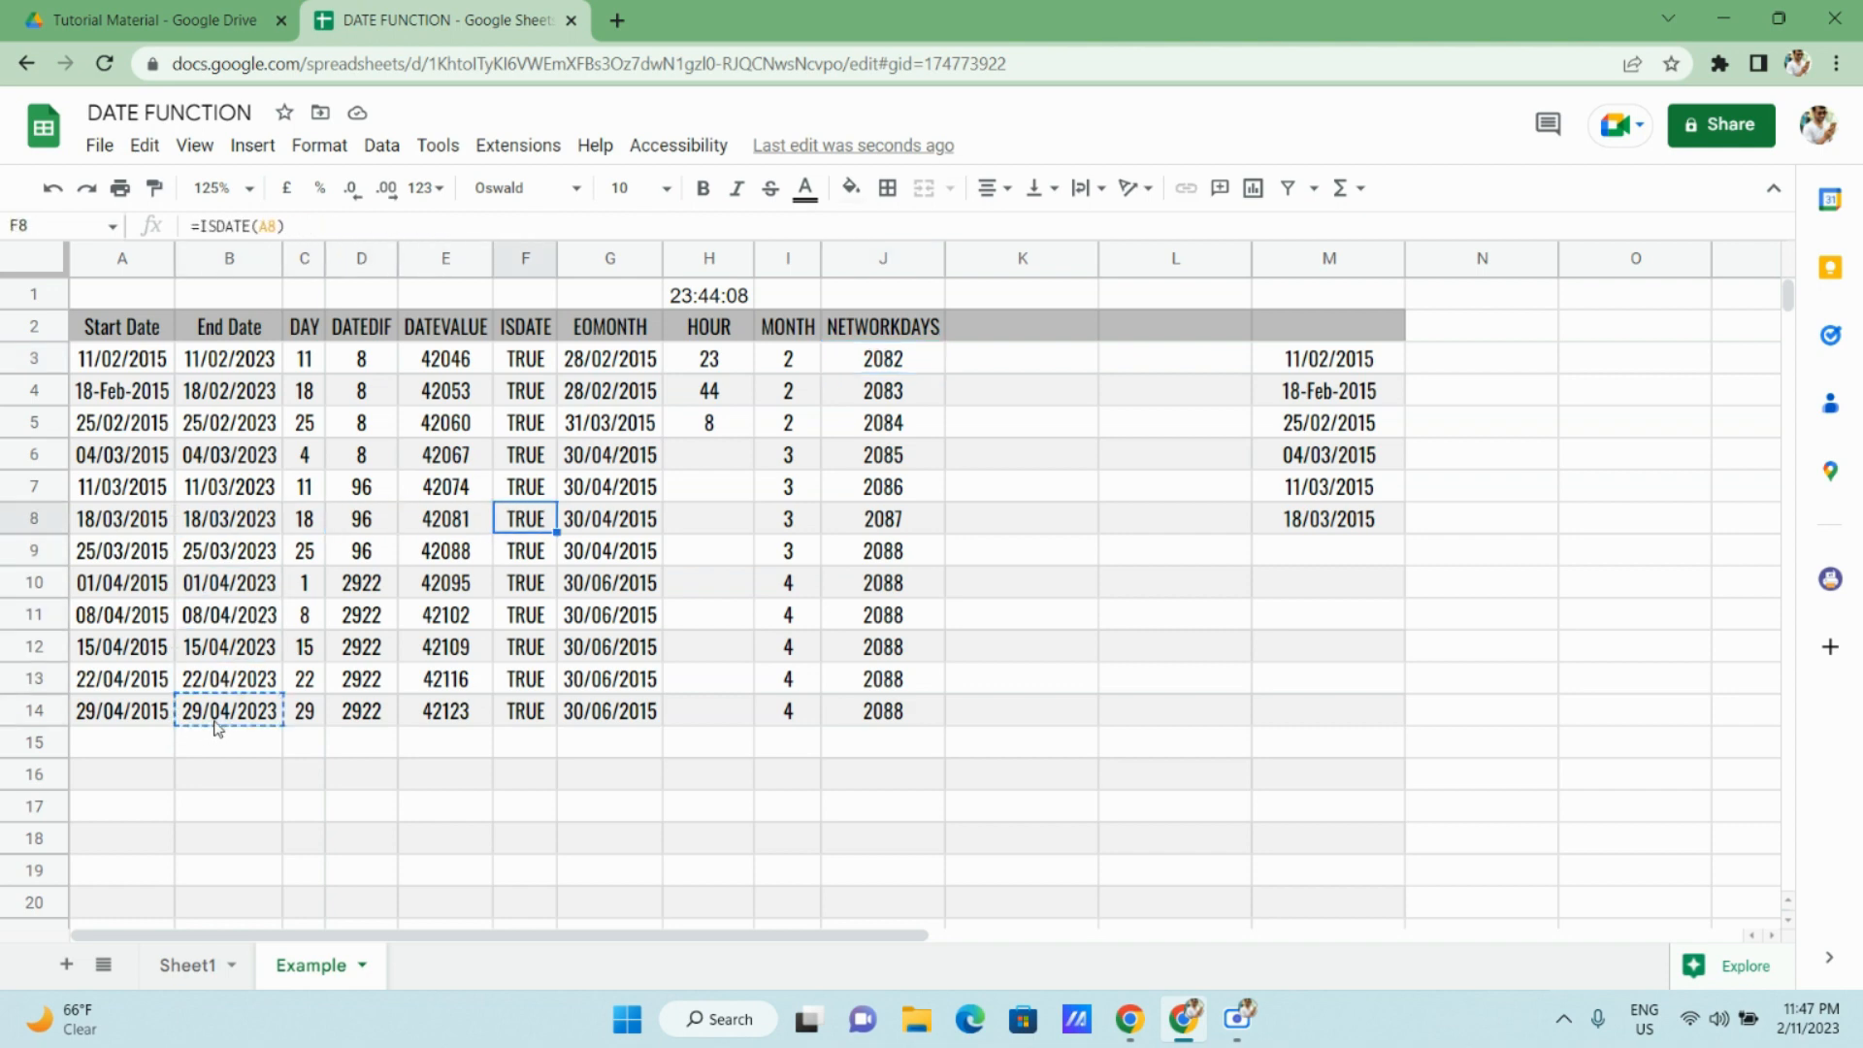
pyautogui.press('Right')
pyautogui.press('Right')
pyautogui.press('Right')
pyautogui.press('Right')
pyautogui.press('Right')
pyautogui.press('Right')
pyautogui.press('Right')
pyautogui.press('Down')
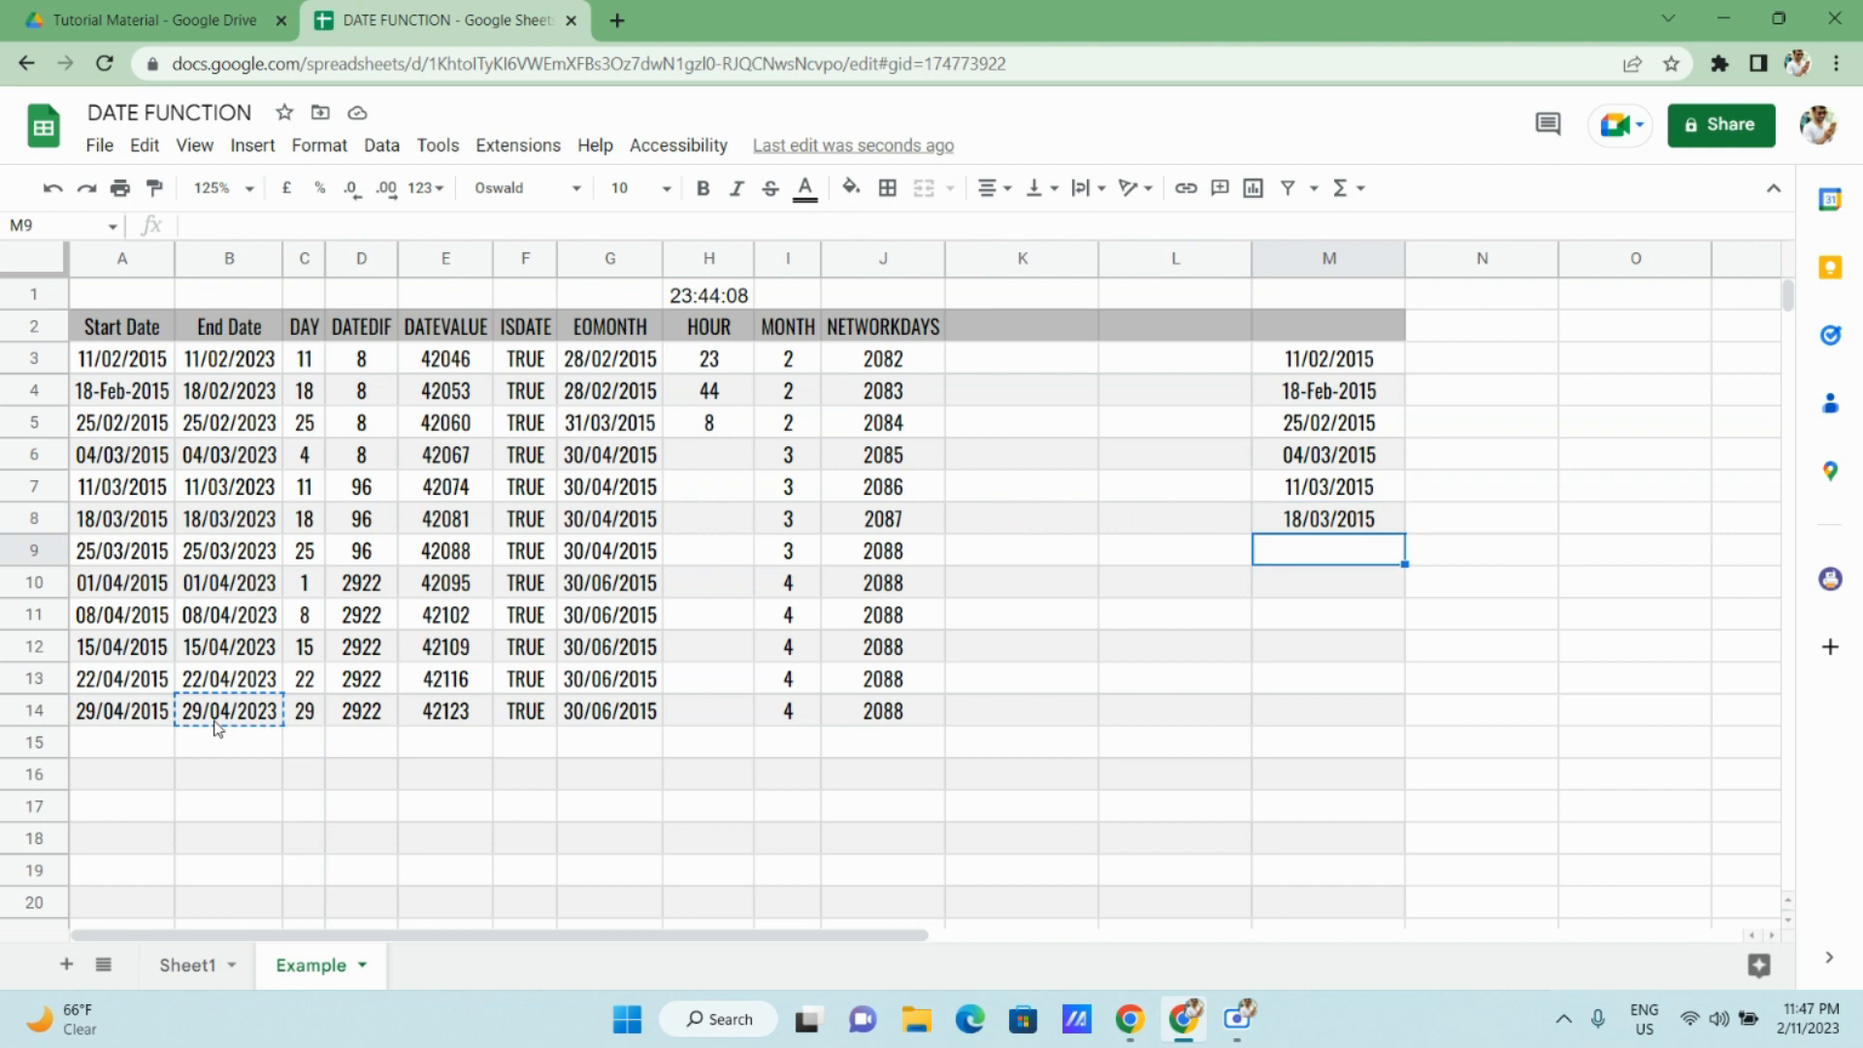
pyautogui.hotkey('ctrl', 'v')
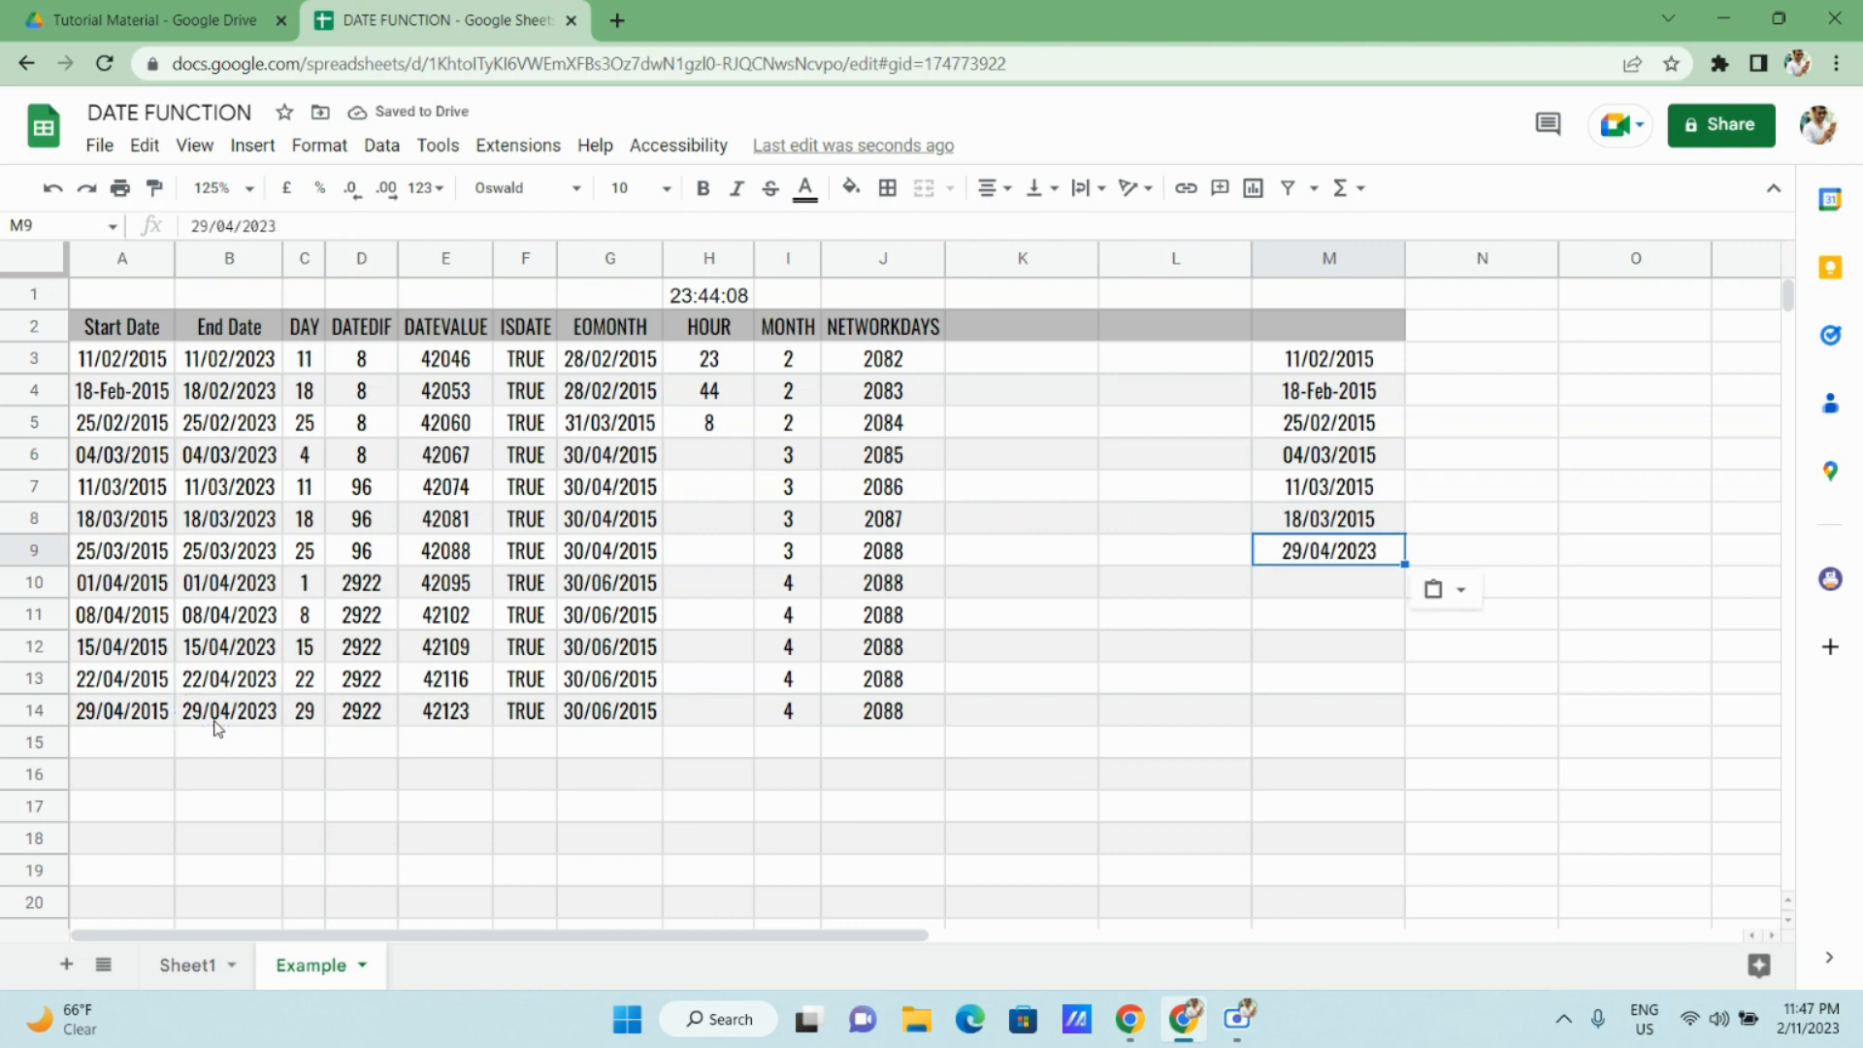
# Paste the copied date 29/04/2023 over the holiday dates in M8 and M7.
pyautogui.press('Up')
pyautogui.hotkey('ctrl', 'v')
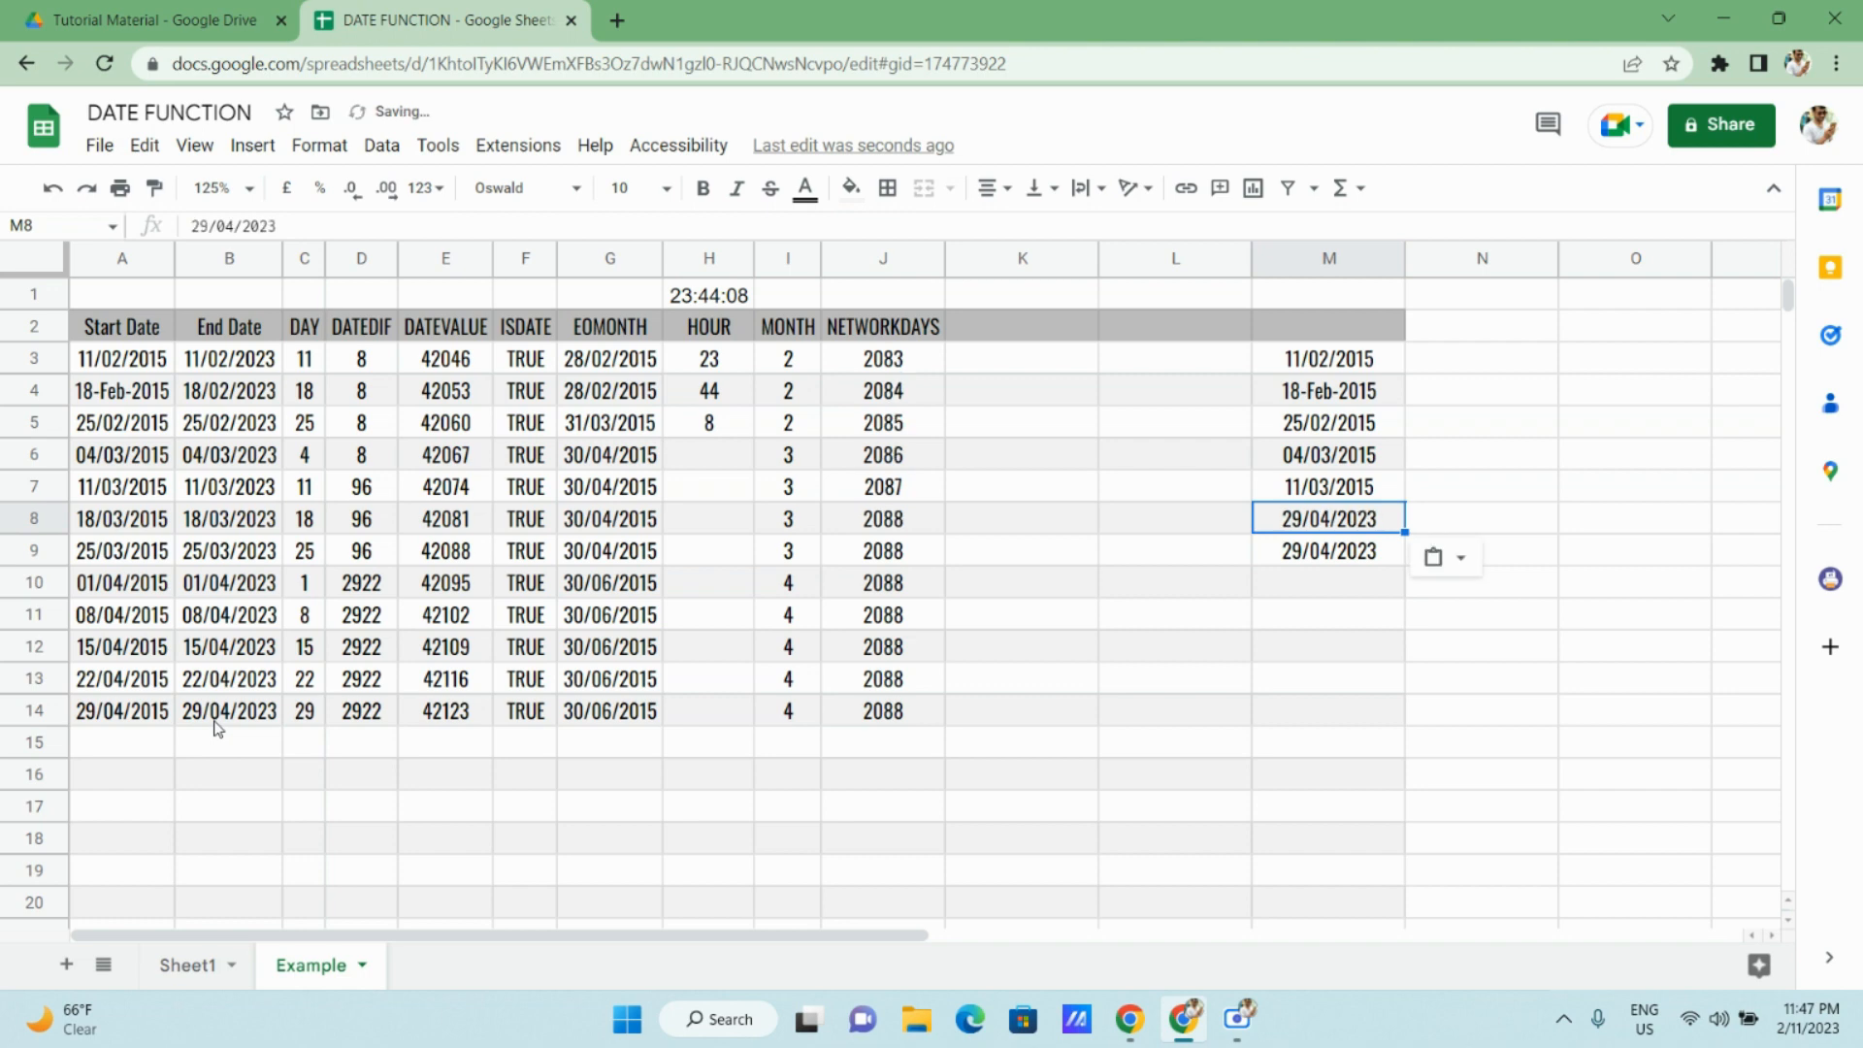
pyautogui.press('Up')
pyautogui.hotkey('ctrl', 'v')
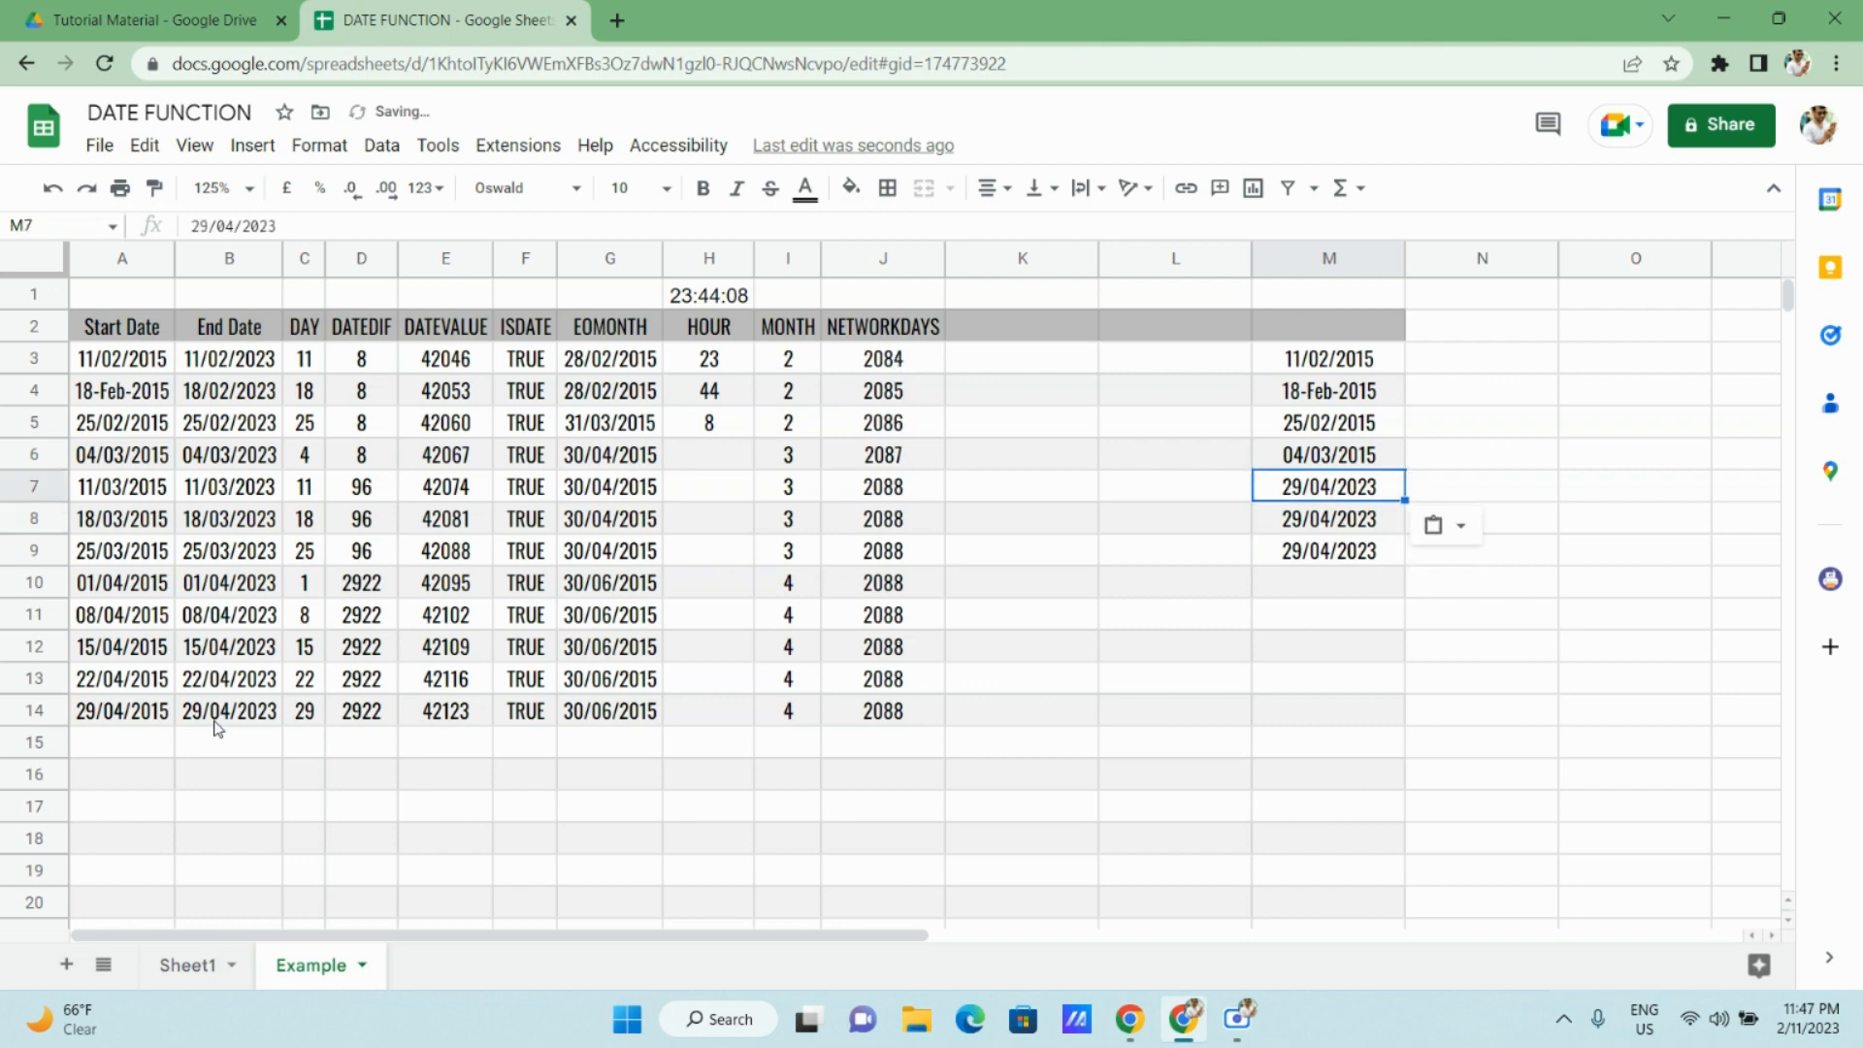
# Clear the dates in M8:M9 of the holiday list.
pyautogui.hotkey('shift', 'Down')
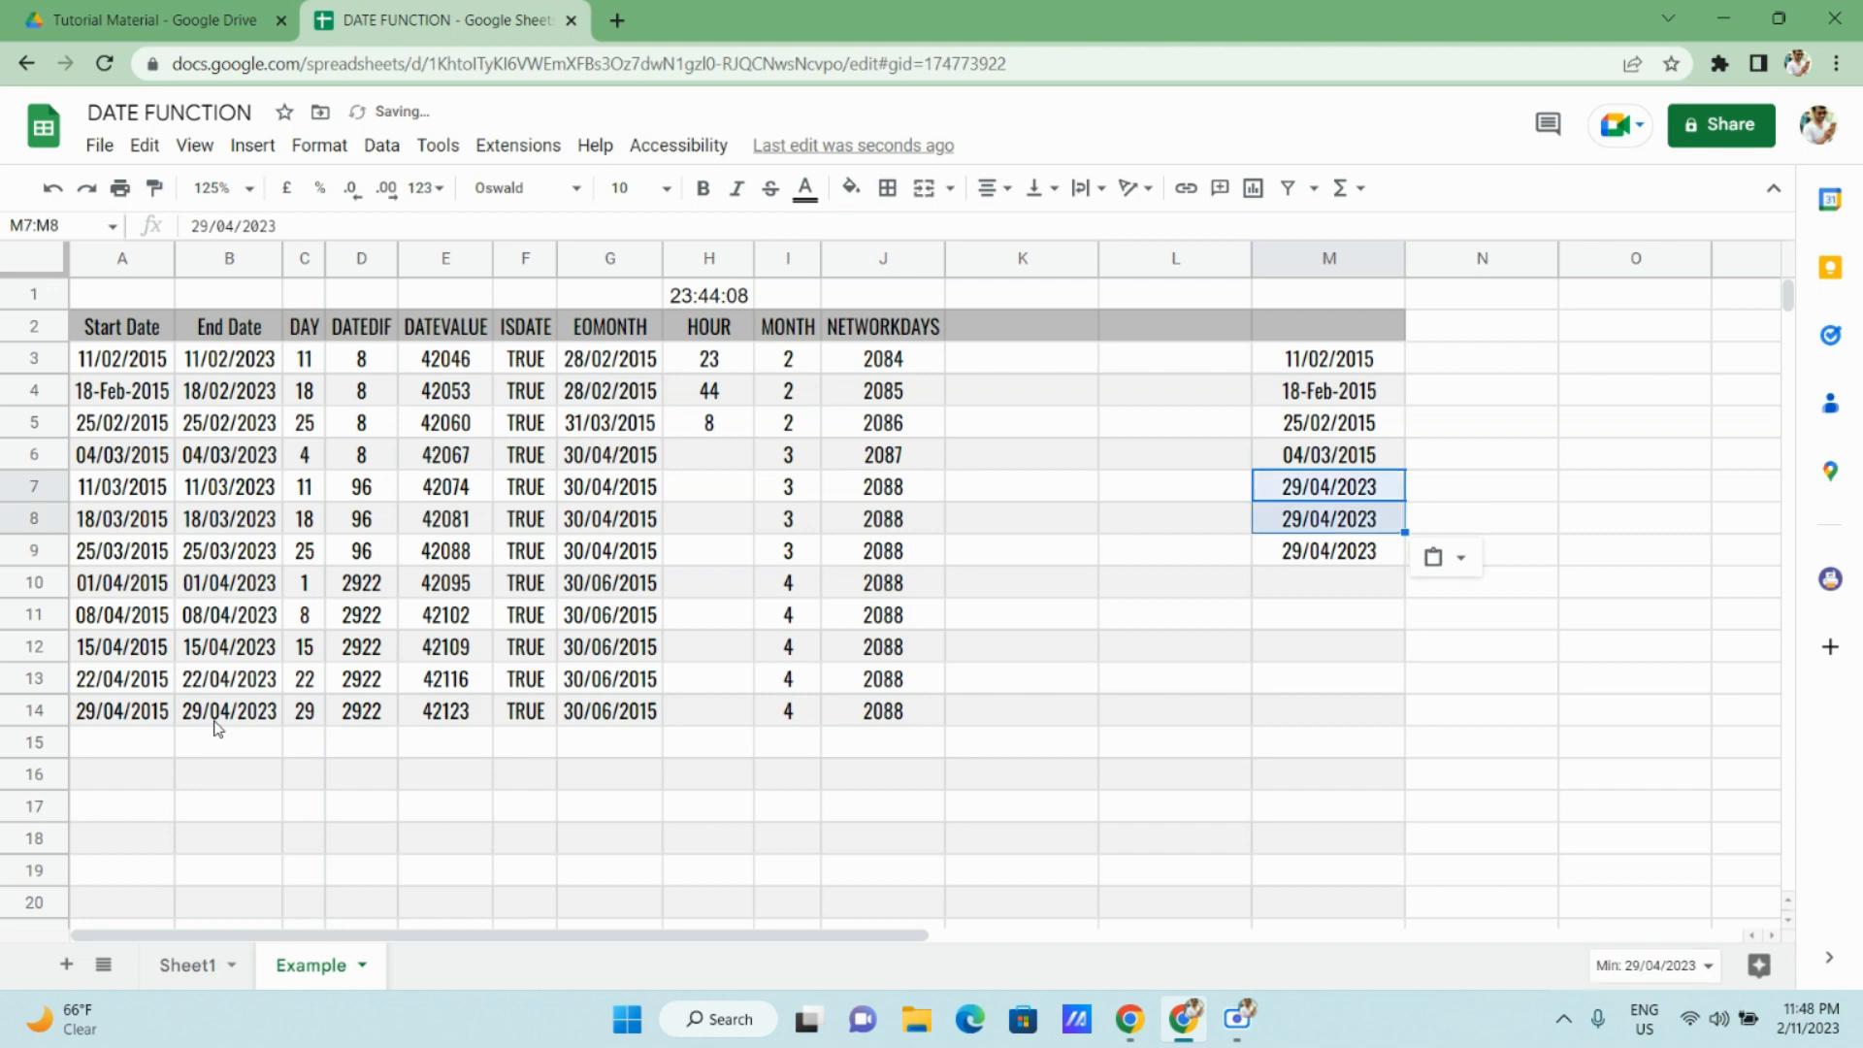
pyautogui.press('Down')
pyautogui.press('Down')
pyautogui.press('Up')
pyautogui.hotkey('shift', 'Down')
pyautogui.press('Delete')
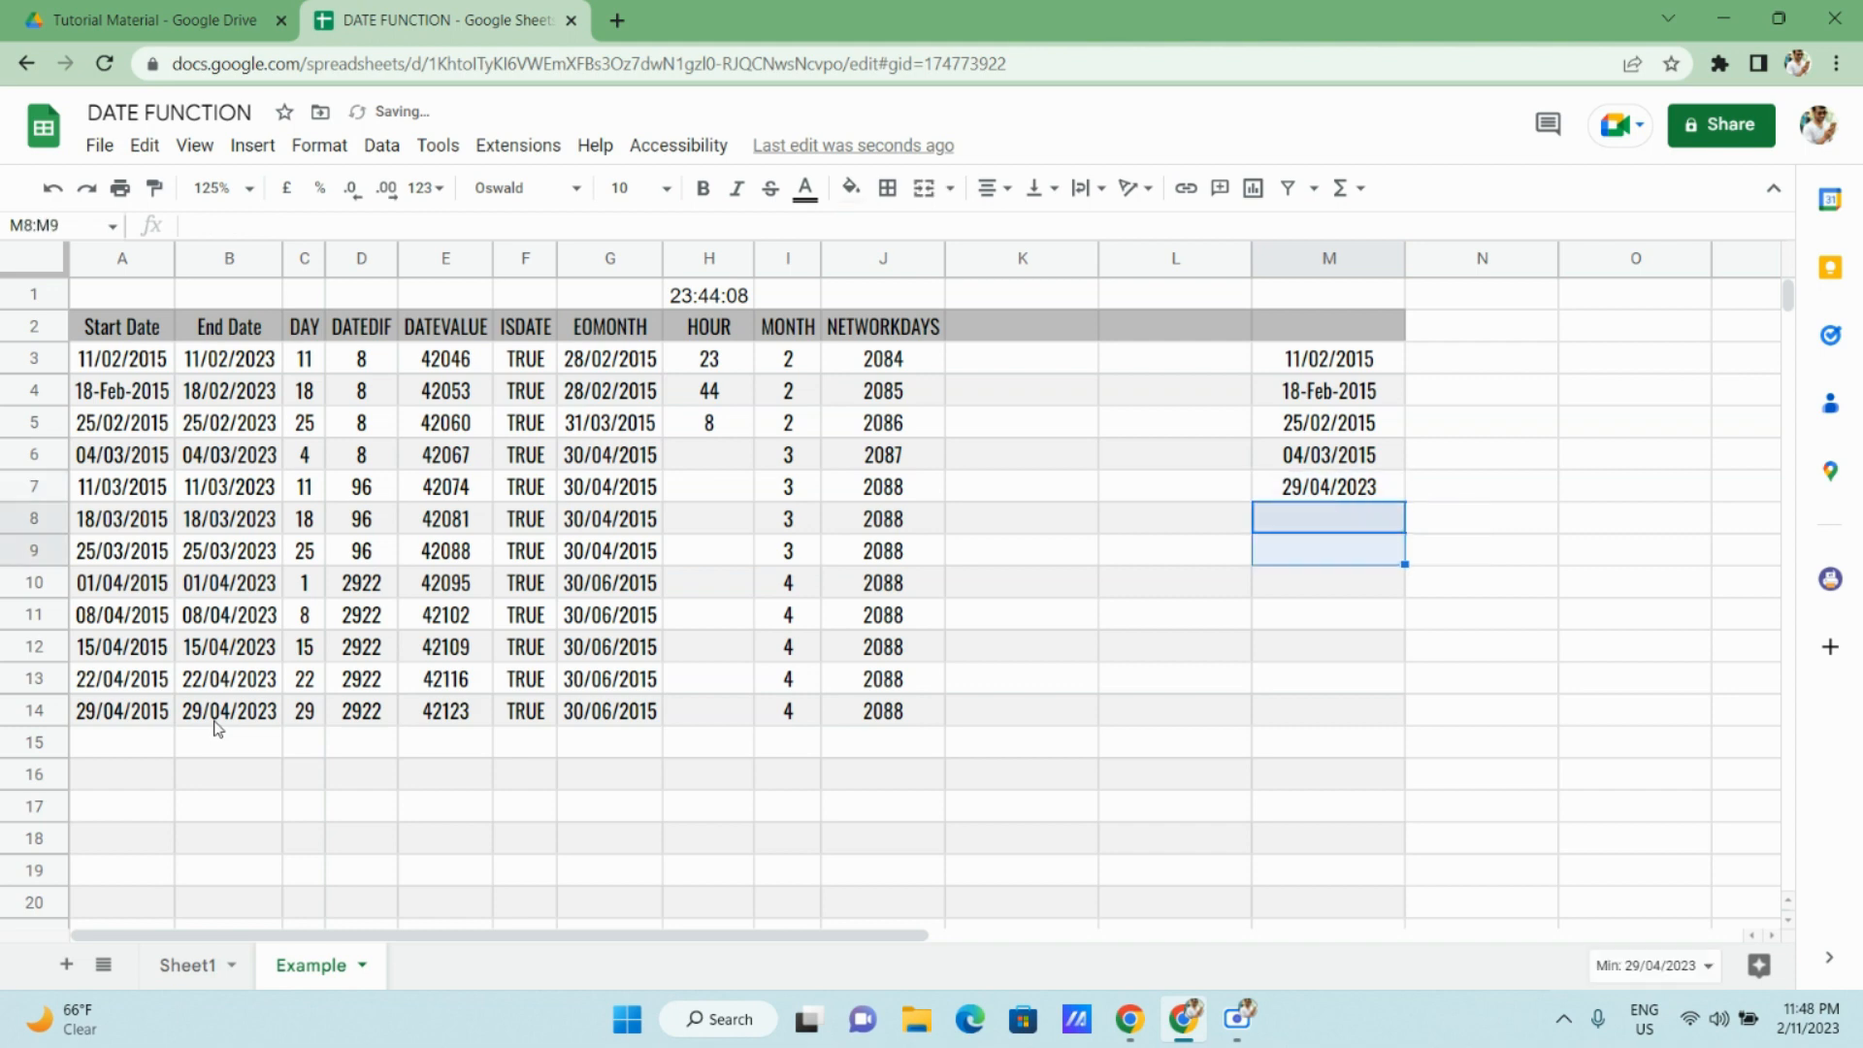
# Examine the NETWORKDAYS result in J3 together with the holiday dates in M3:M14.
pyautogui.press('Up')
pyautogui.press('Left')
pyautogui.press('Left')
pyautogui.press('Left')
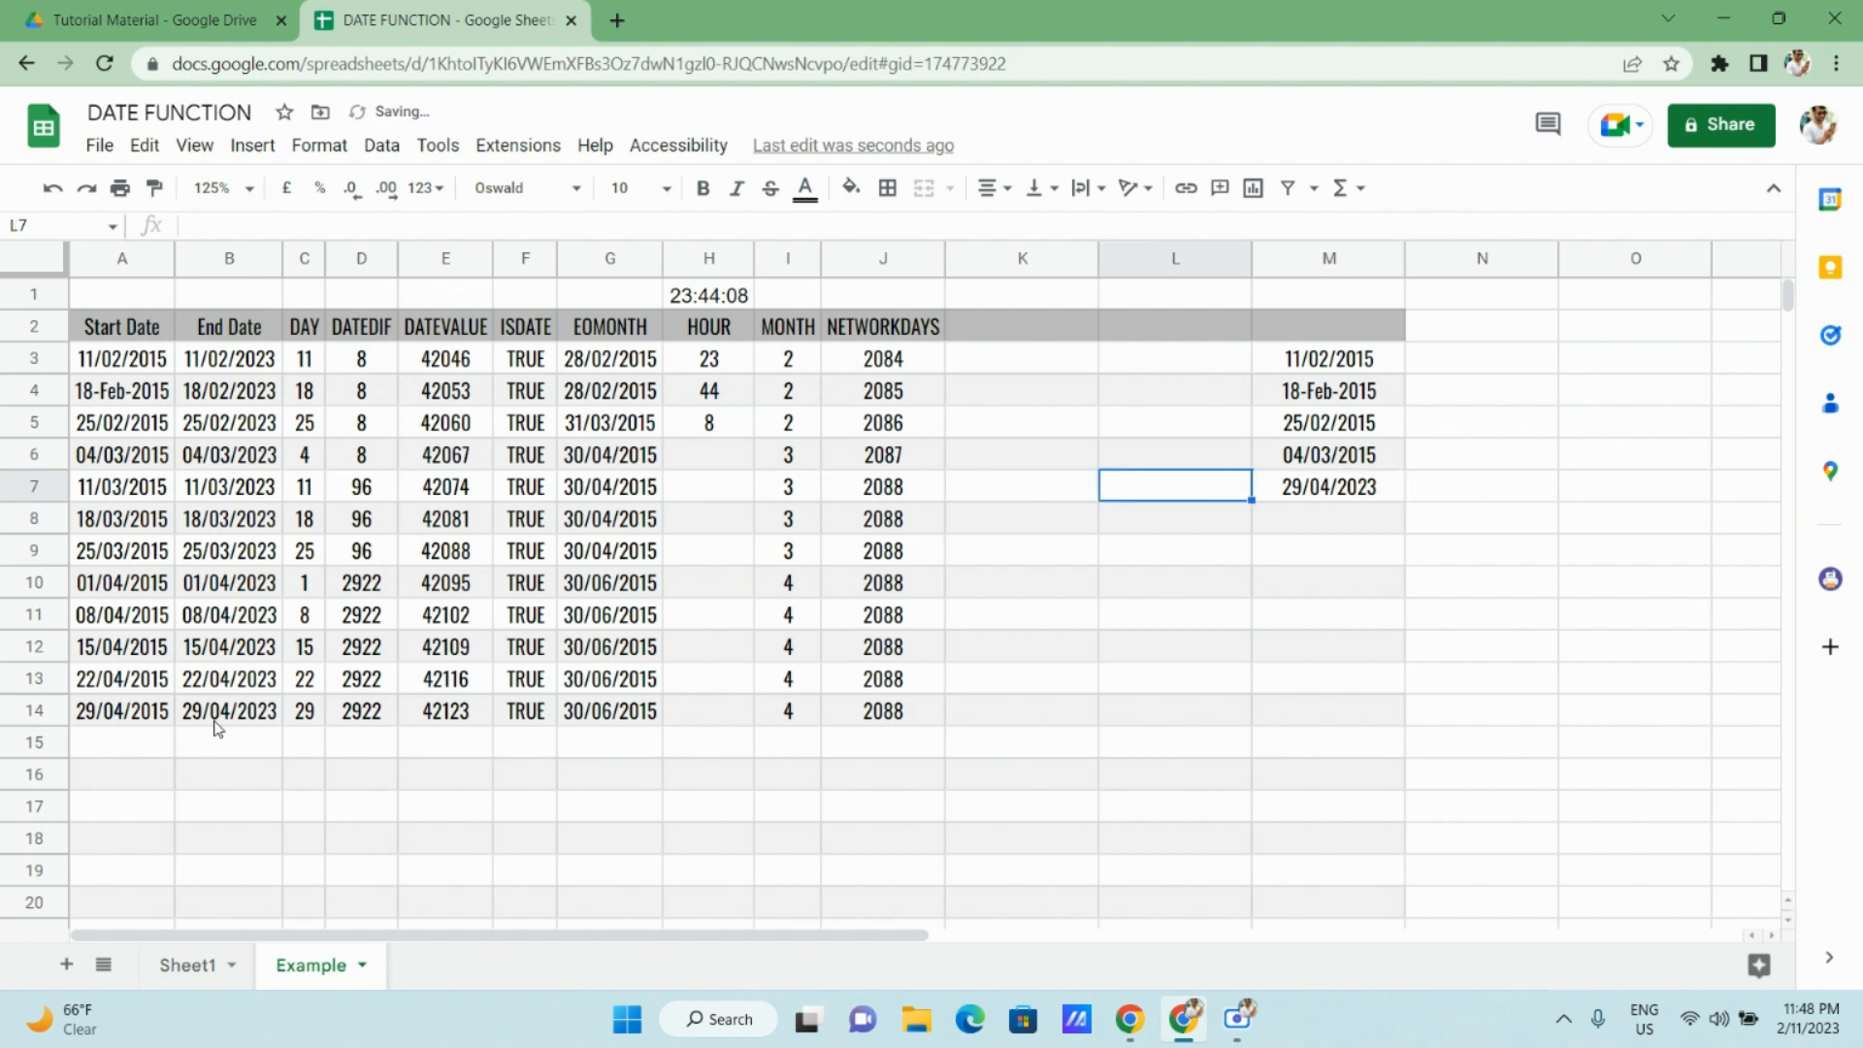
pyautogui.press('Up')
pyautogui.press('Up')
pyautogui.press('Up')
pyautogui.press('Up')
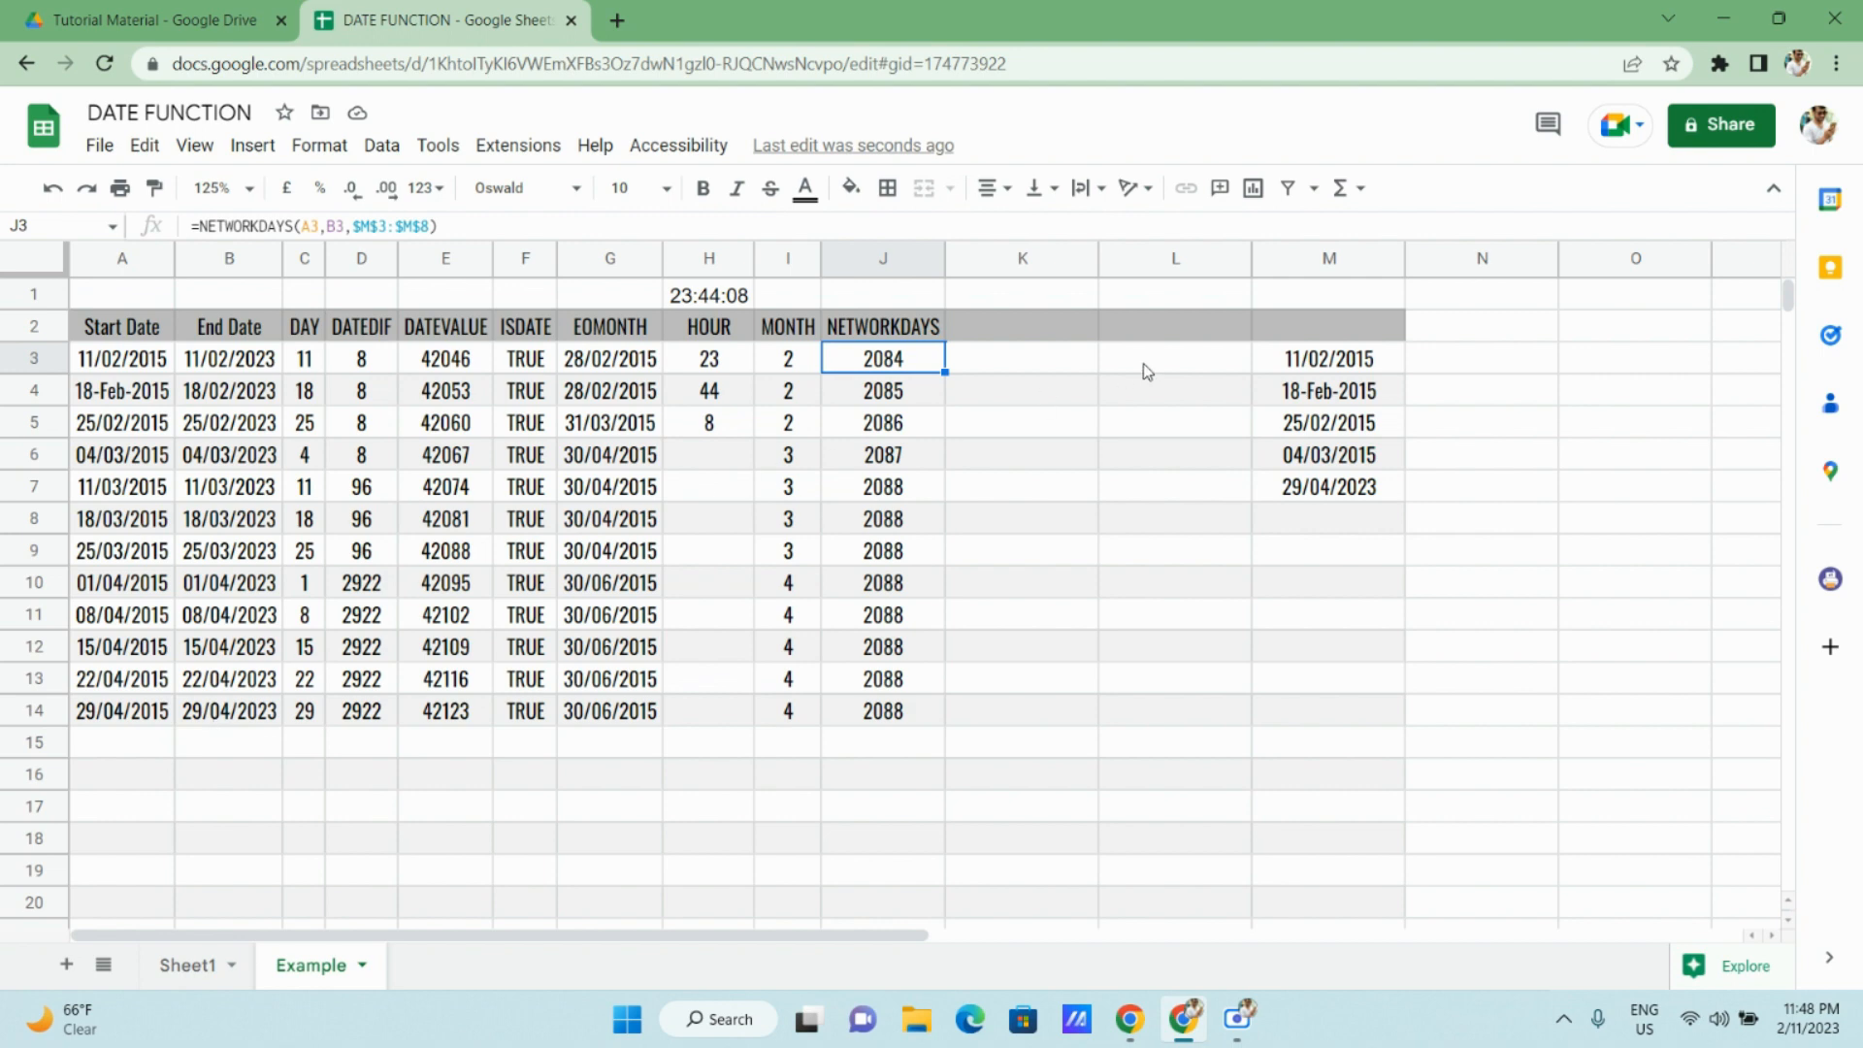
pyautogui.moveTo(1326, 361); pyautogui.dragTo(1322, 423)
pyautogui.moveTo(1314, 542); pyautogui.dragTo(1314, 728)
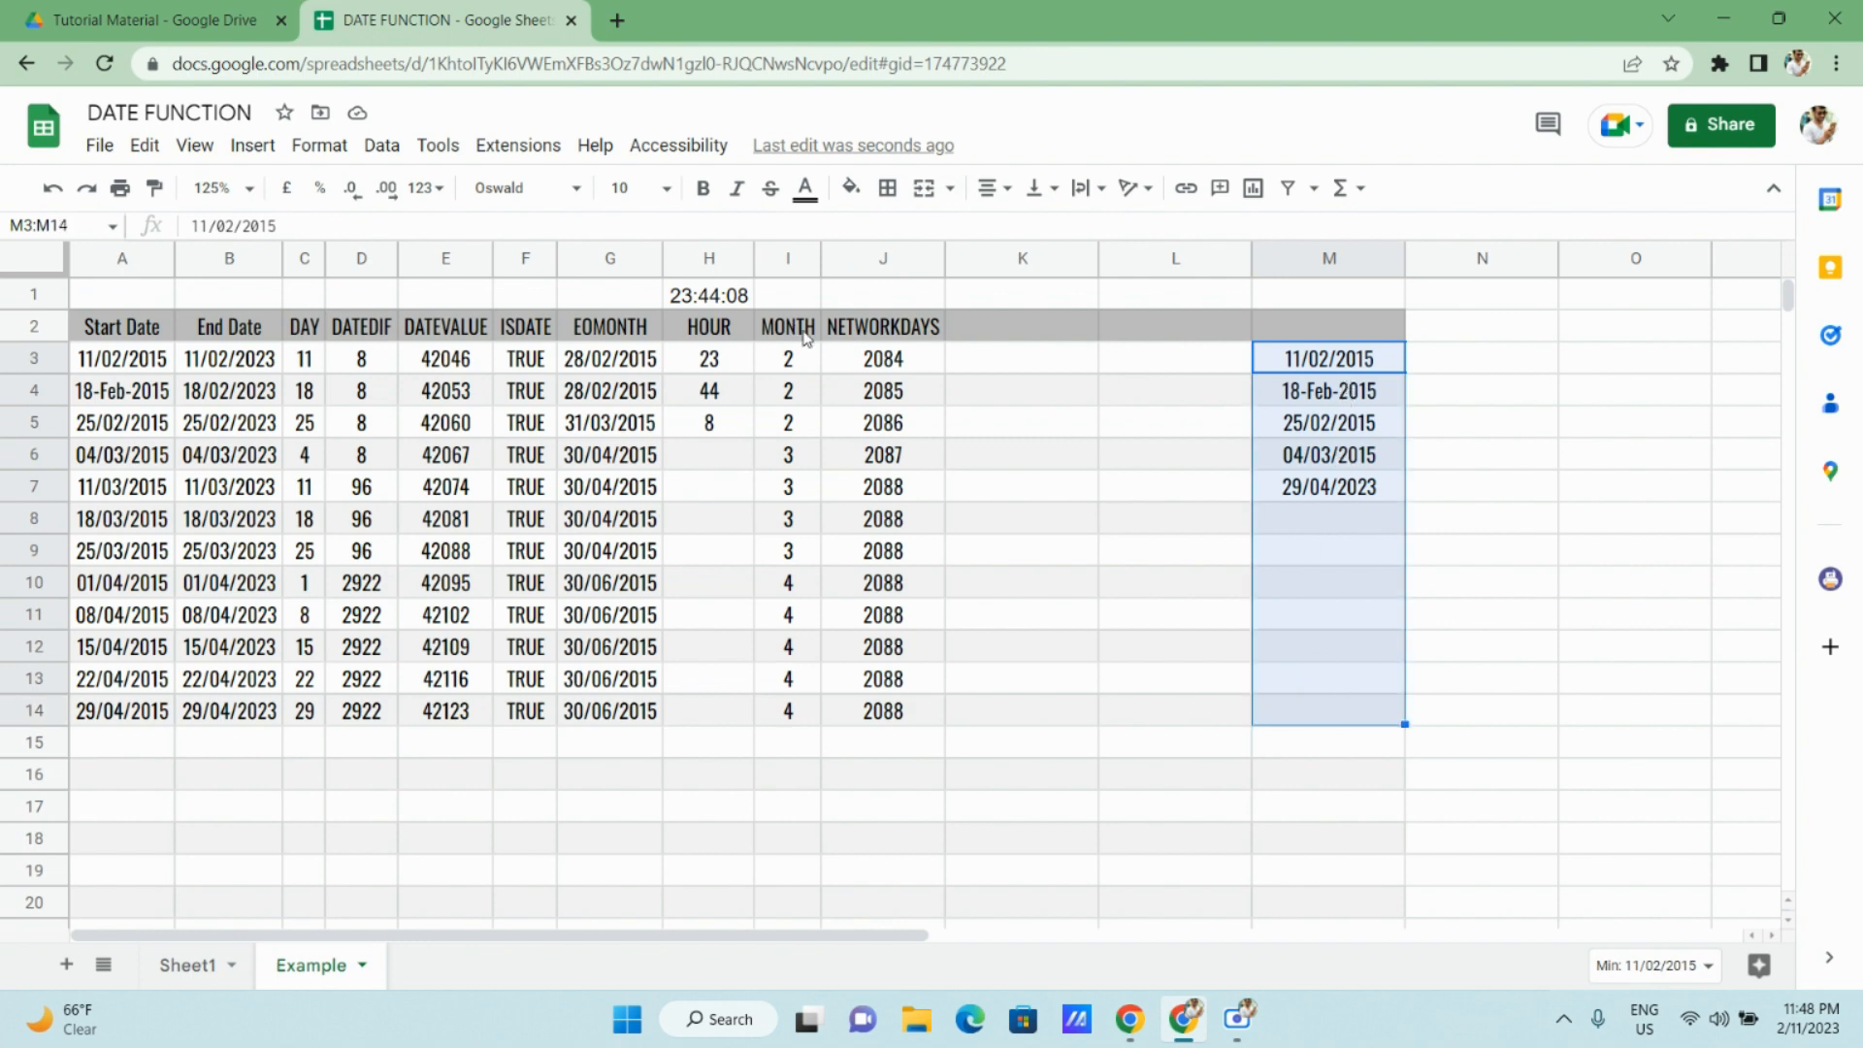
pyautogui.click(868, 359)
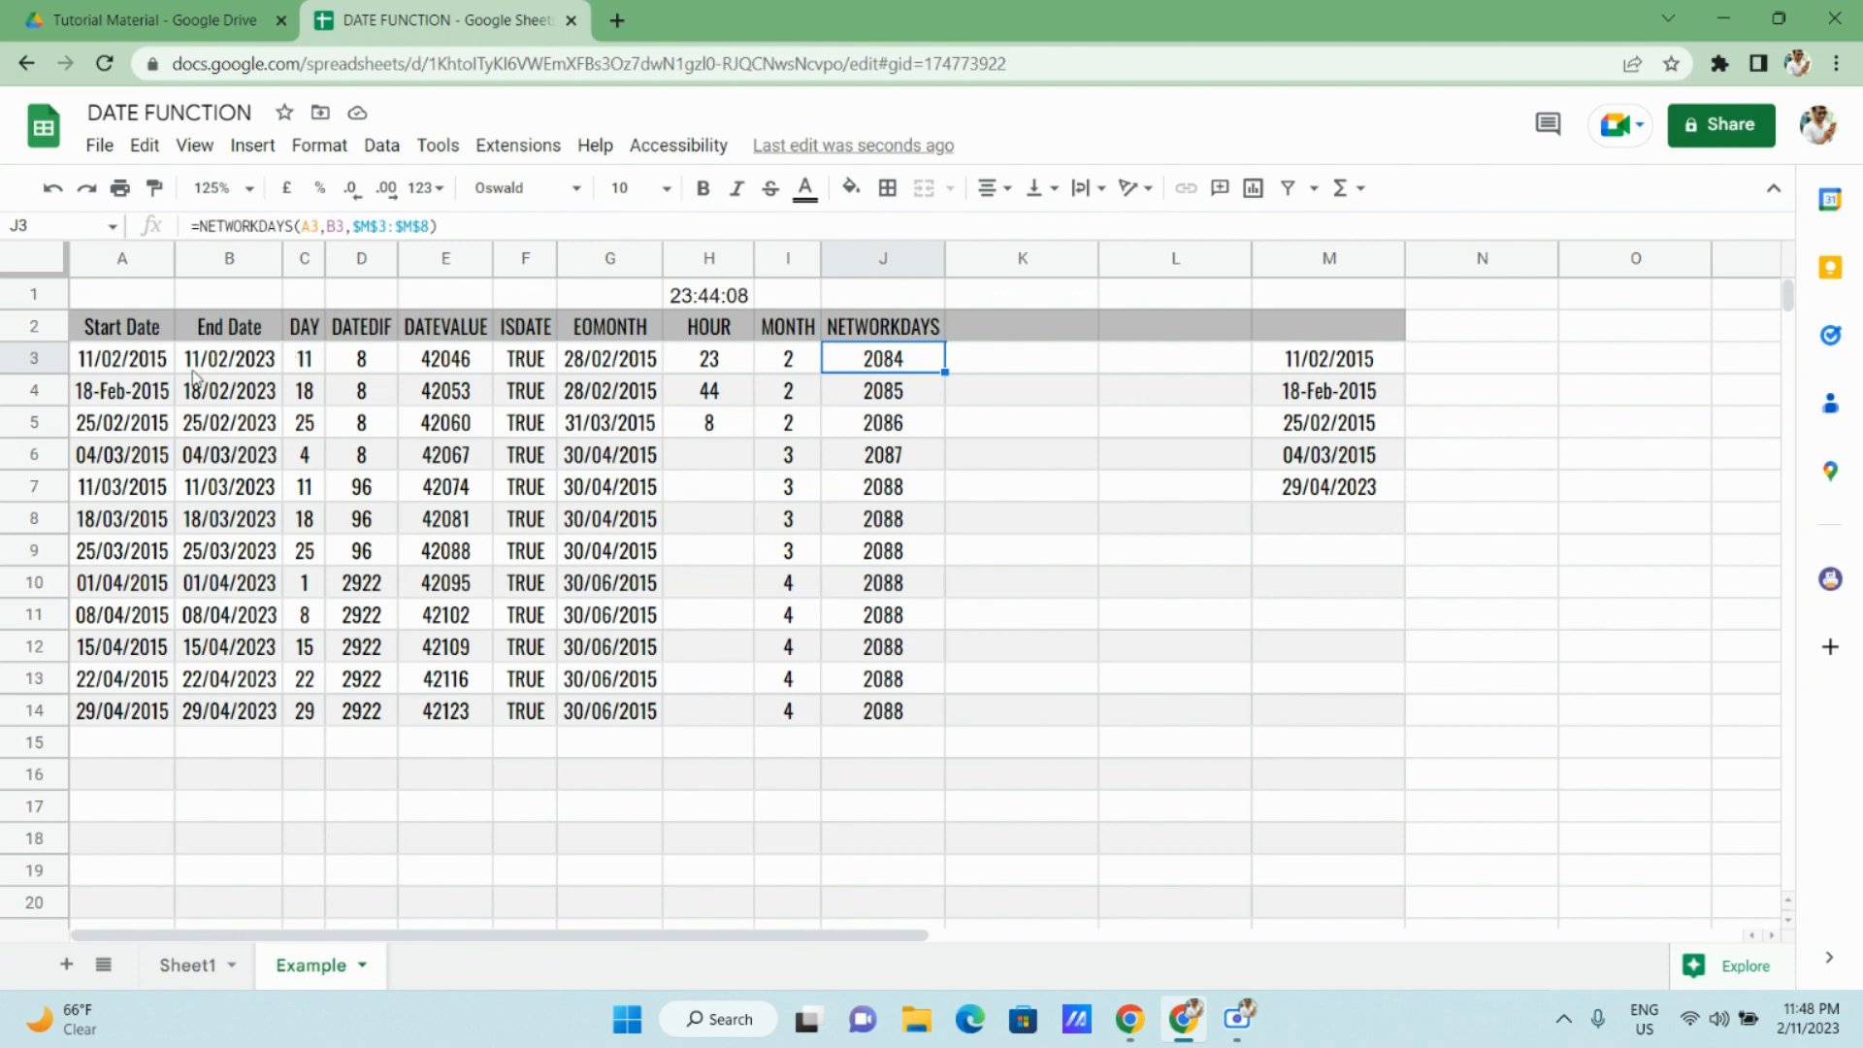
# Change the year of the start date in A3 so that it reads 11/02/2023.
pyautogui.doubleClick(139, 361)
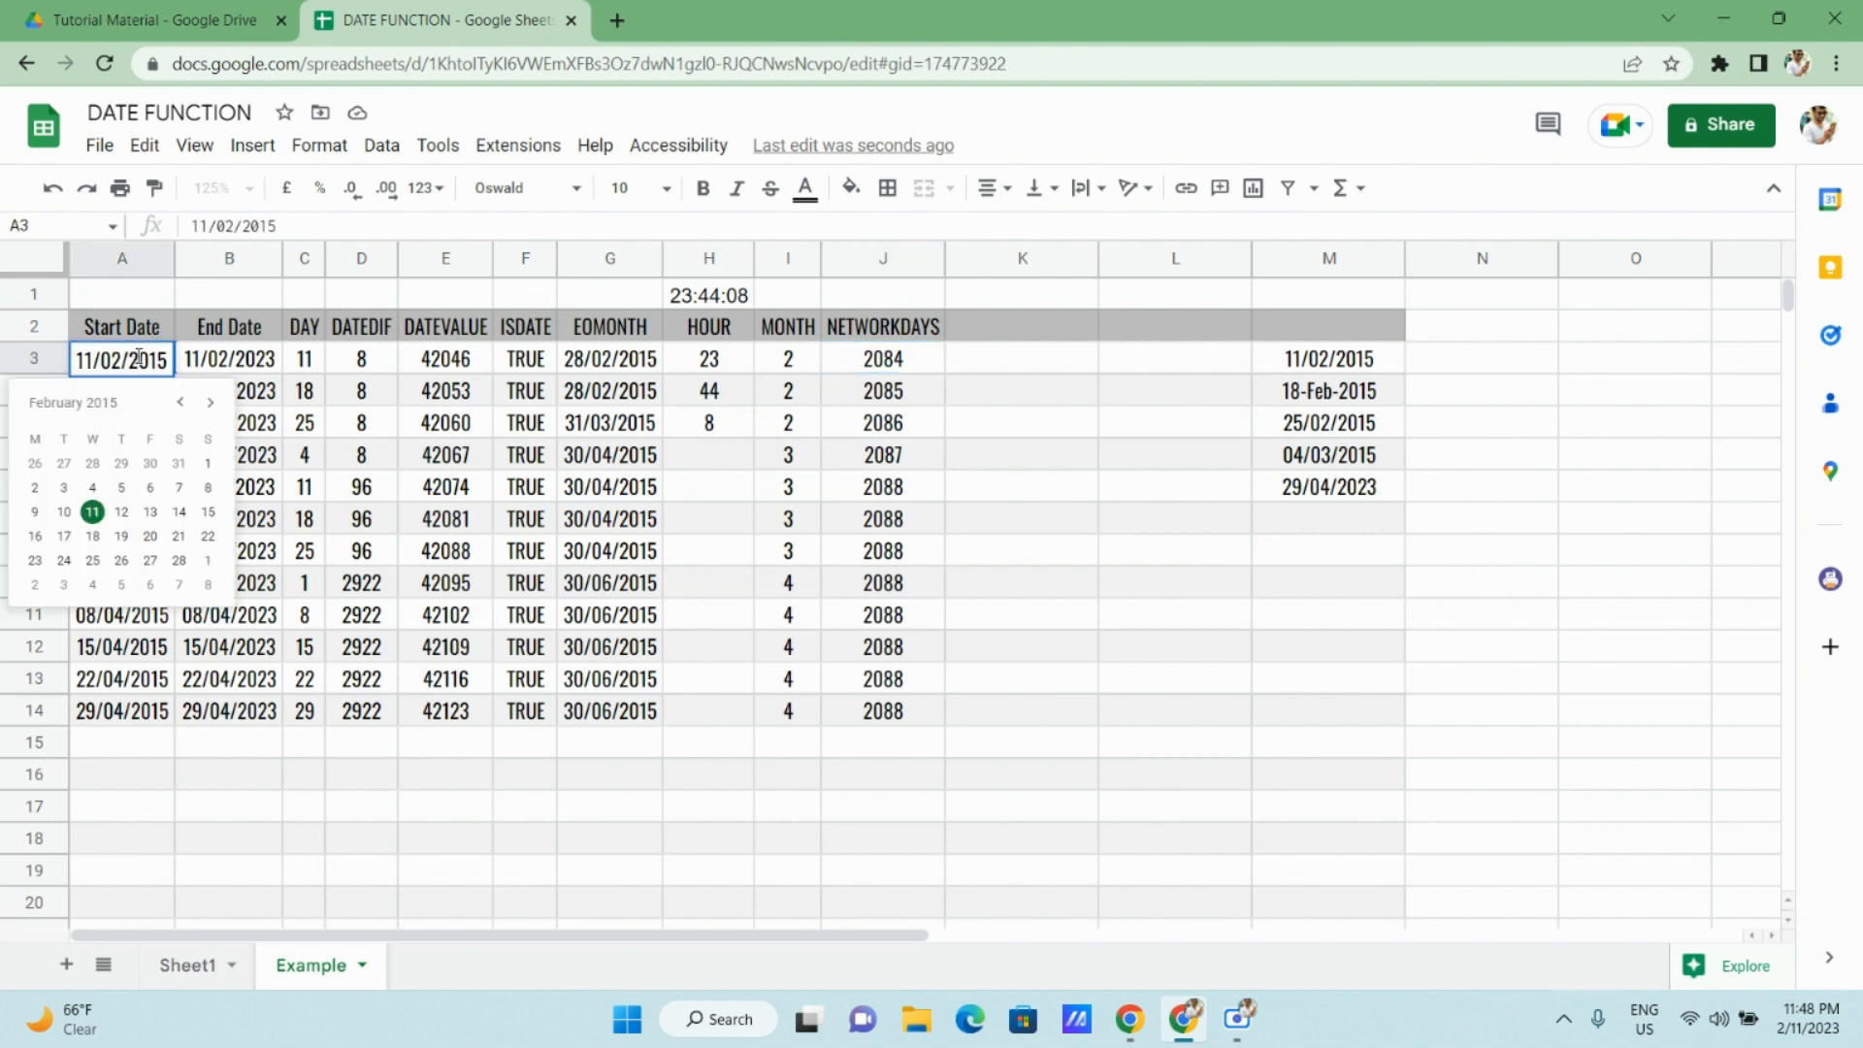
pyautogui.click(210, 402)
pyautogui.click(211, 401)
pyautogui.click(211, 402)
pyautogui.click(211, 402)
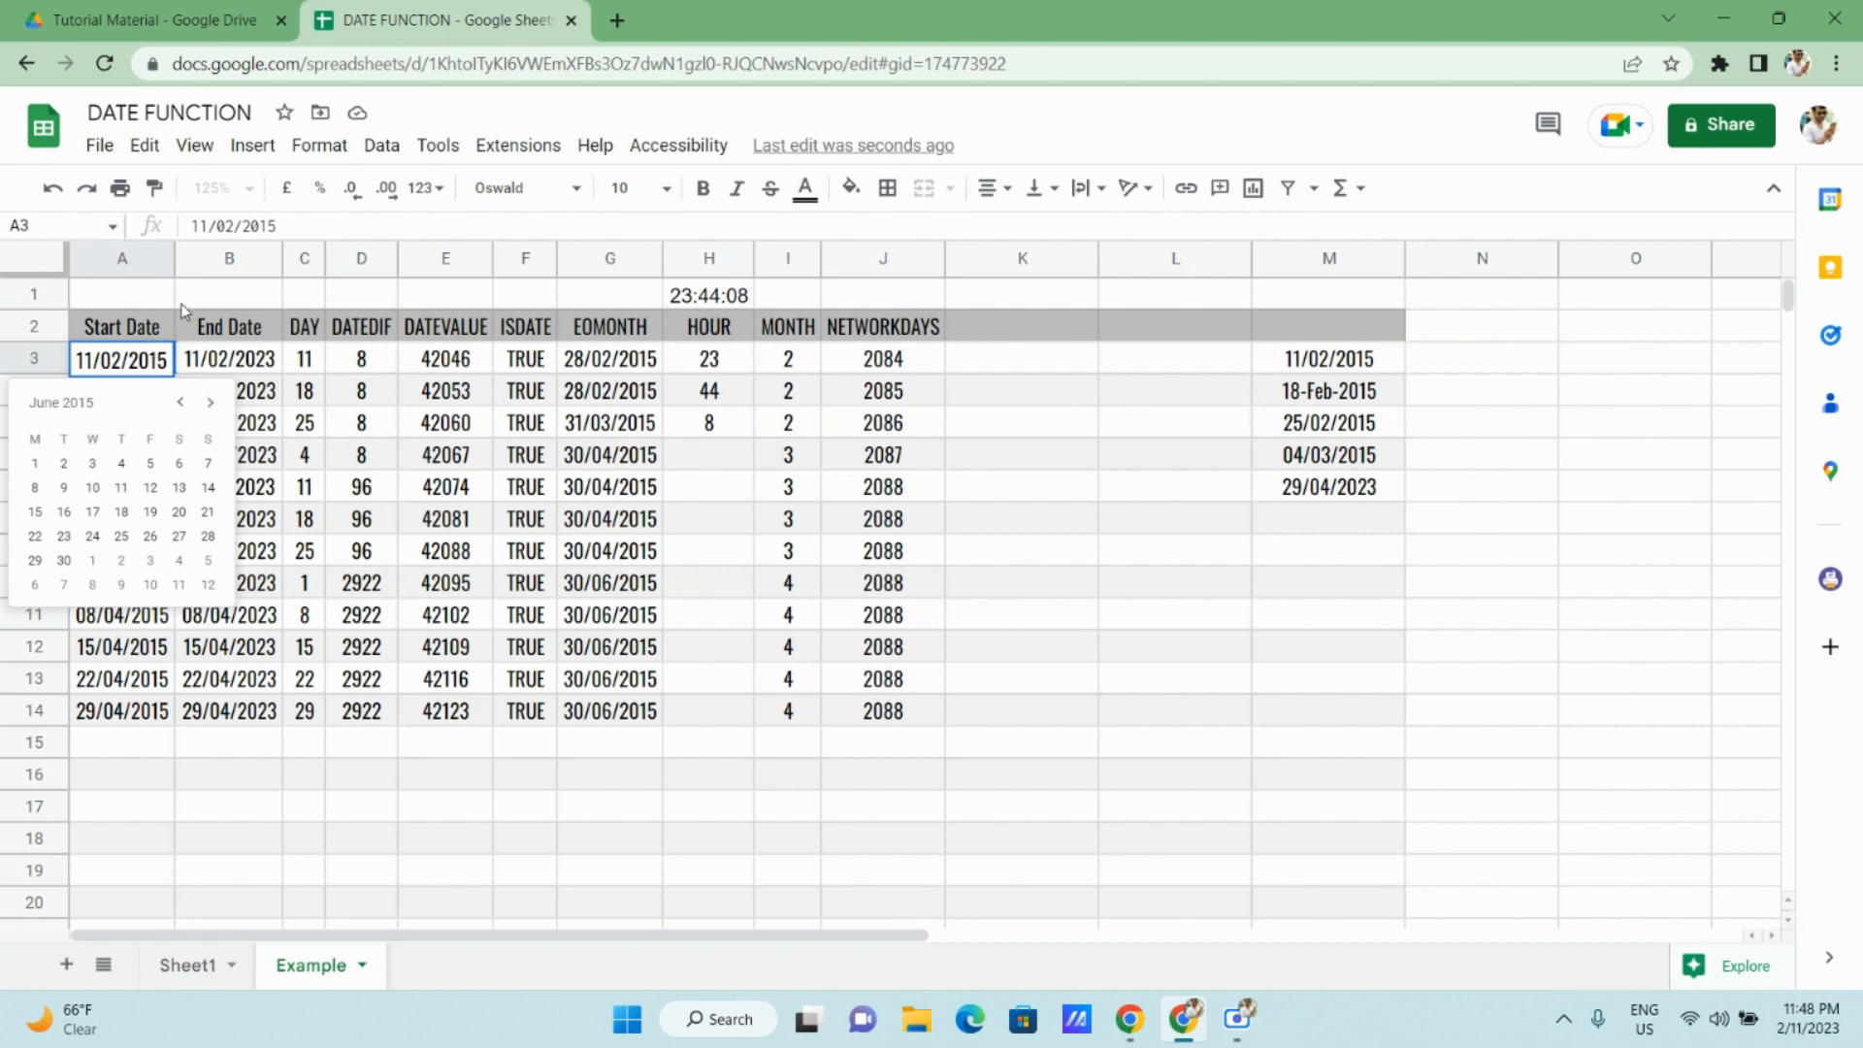
pyautogui.moveTo(270, 226); pyautogui.dragTo(288, 228)
pyautogui.click(289, 228)
pyautogui.hotkey('shift', 'Left')
pyautogui.hotkey('shift', 'Left')
pyautogui.write('23')
pyautogui.press('Return')
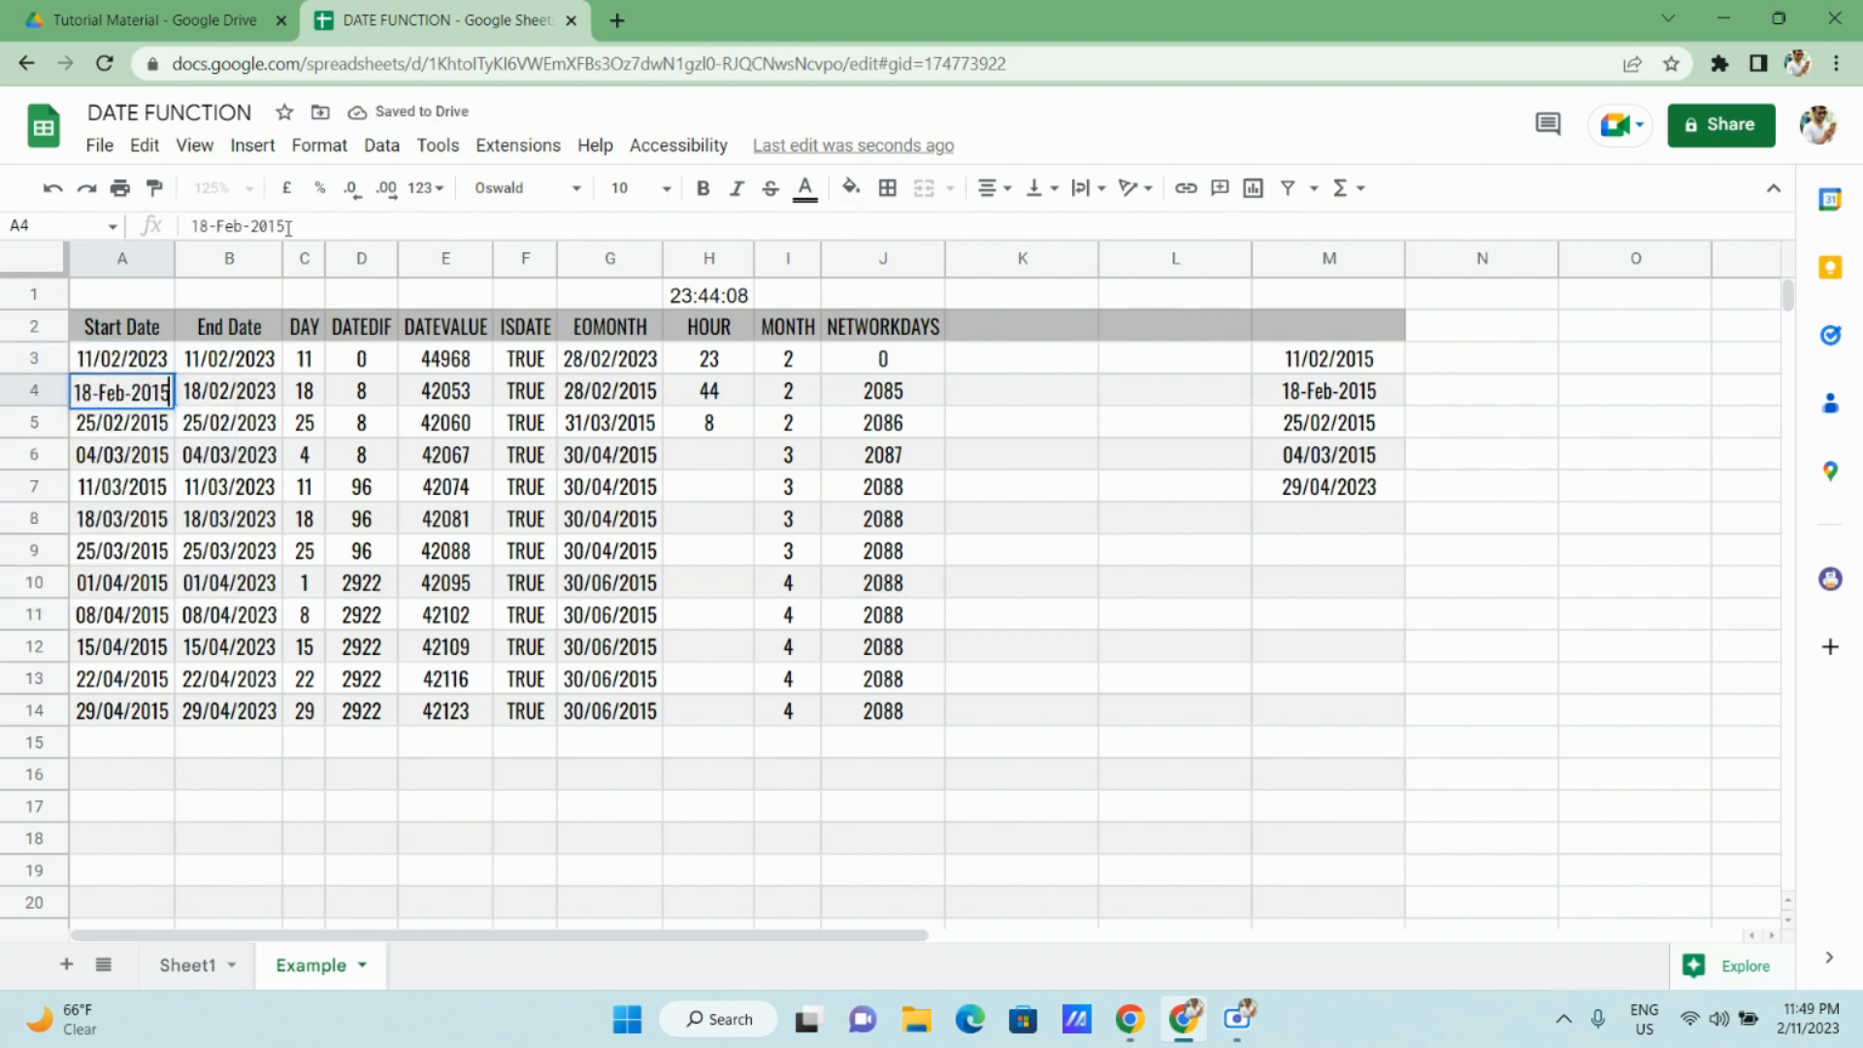
# Change the month of the end date in B3 so that it reads 11/12/2023.
pyautogui.press('Up')
pyautogui.press('Right')
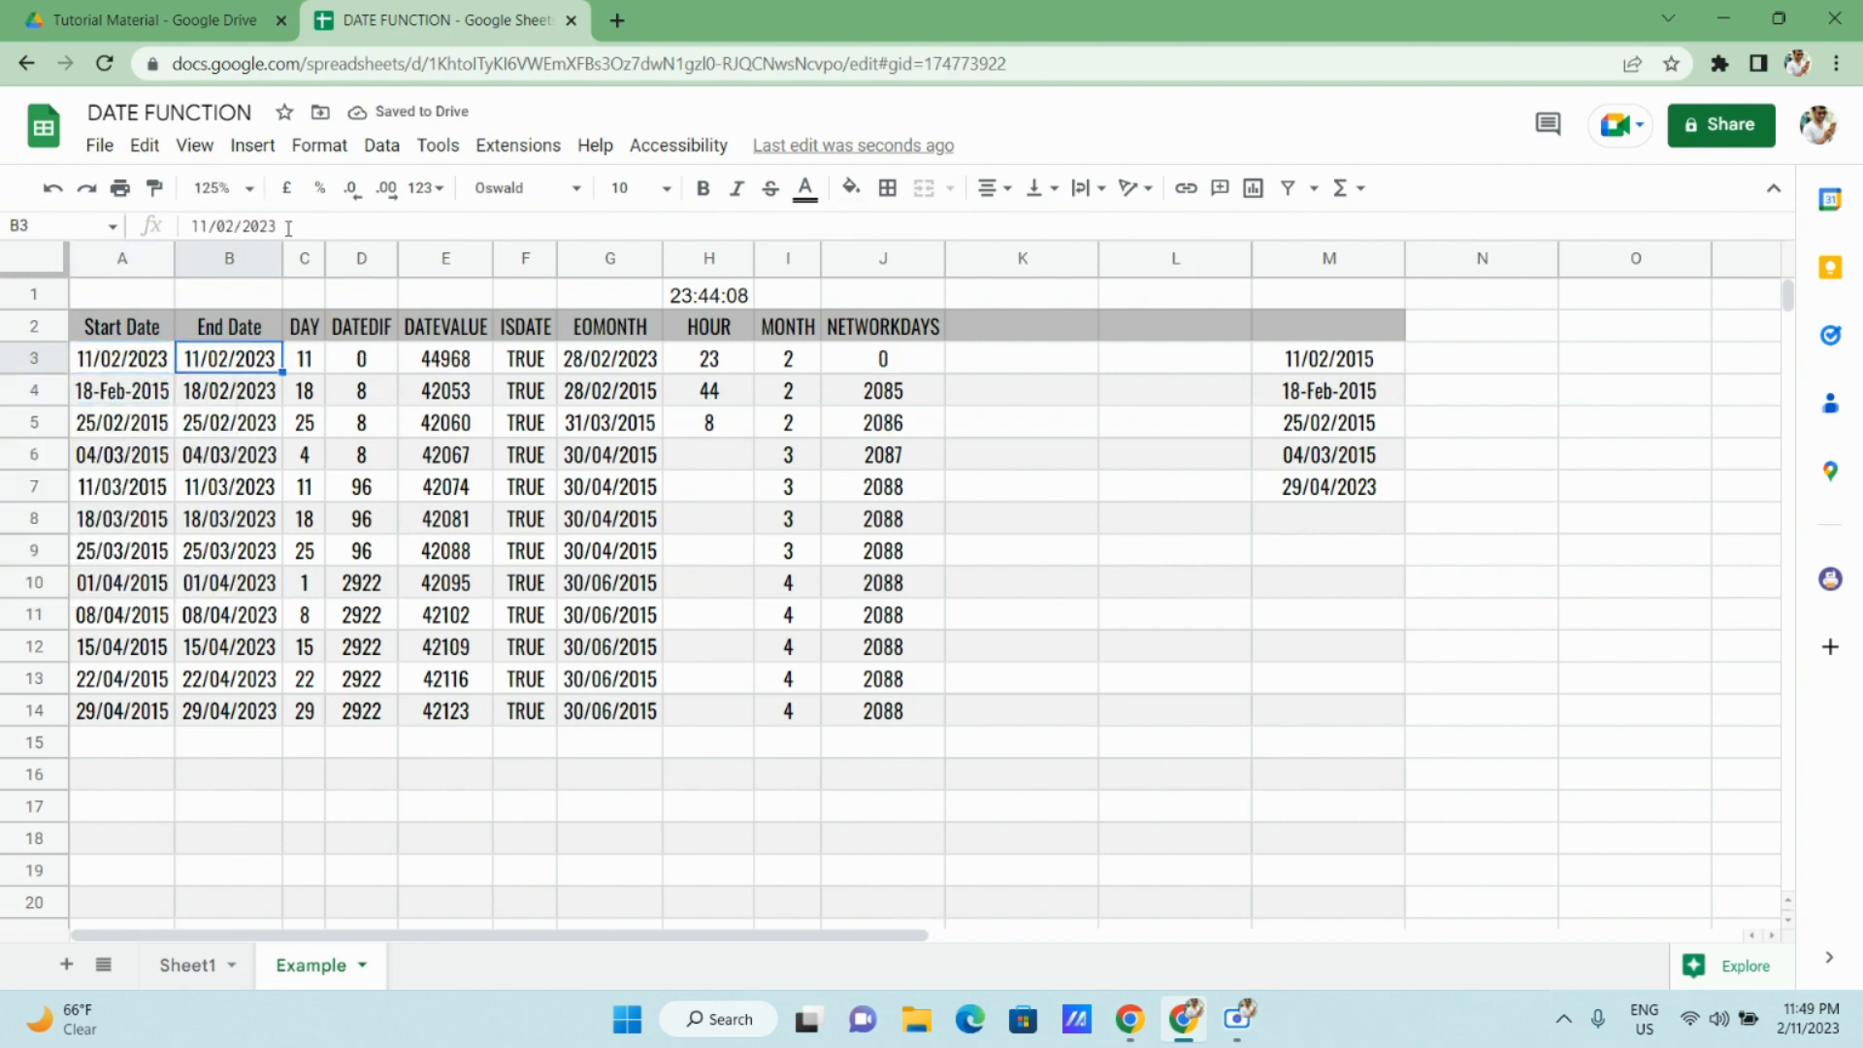
pyautogui.press('F2')
pyautogui.press('Left')
pyautogui.press('Left')
pyautogui.press('Left')
pyautogui.press('Left')
pyautogui.press('Left')
pyautogui.press('Left')
pyautogui.hotkey('shift', 'Left')
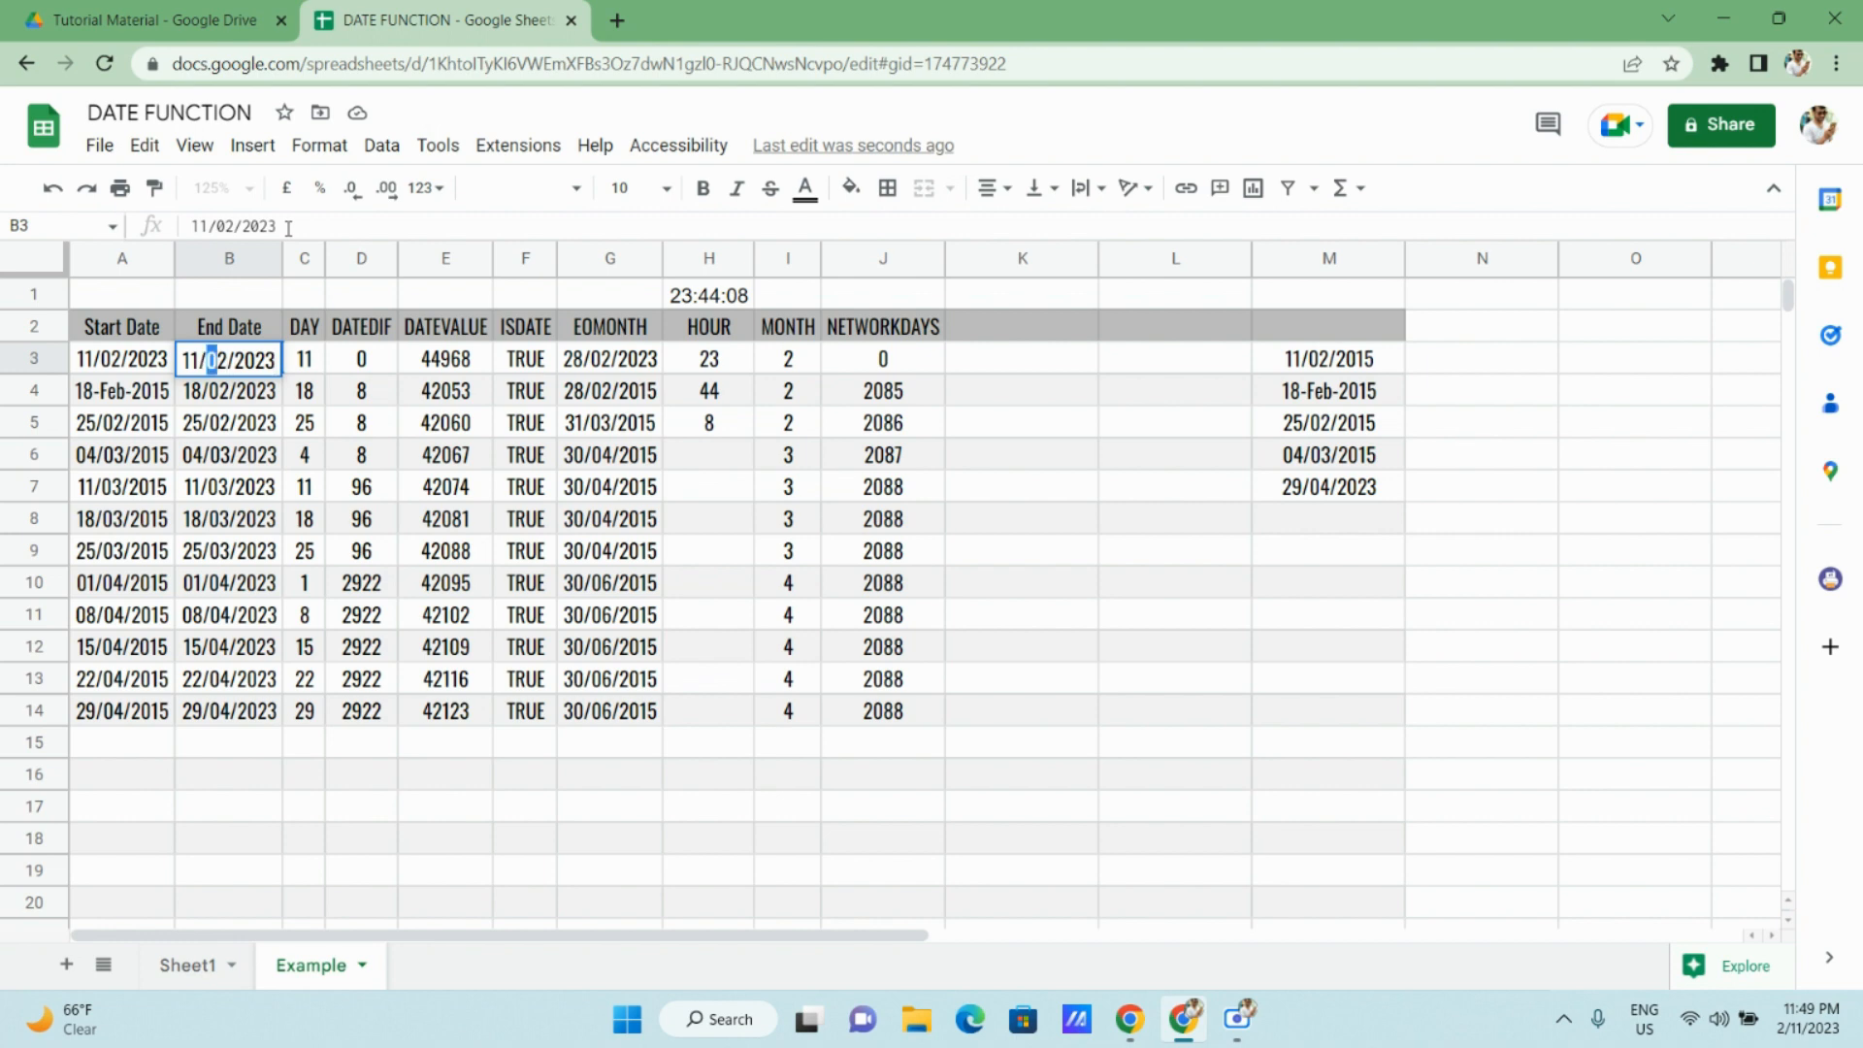
pyautogui.write('1')
pyautogui.press('Return')
pyautogui.press('Up')
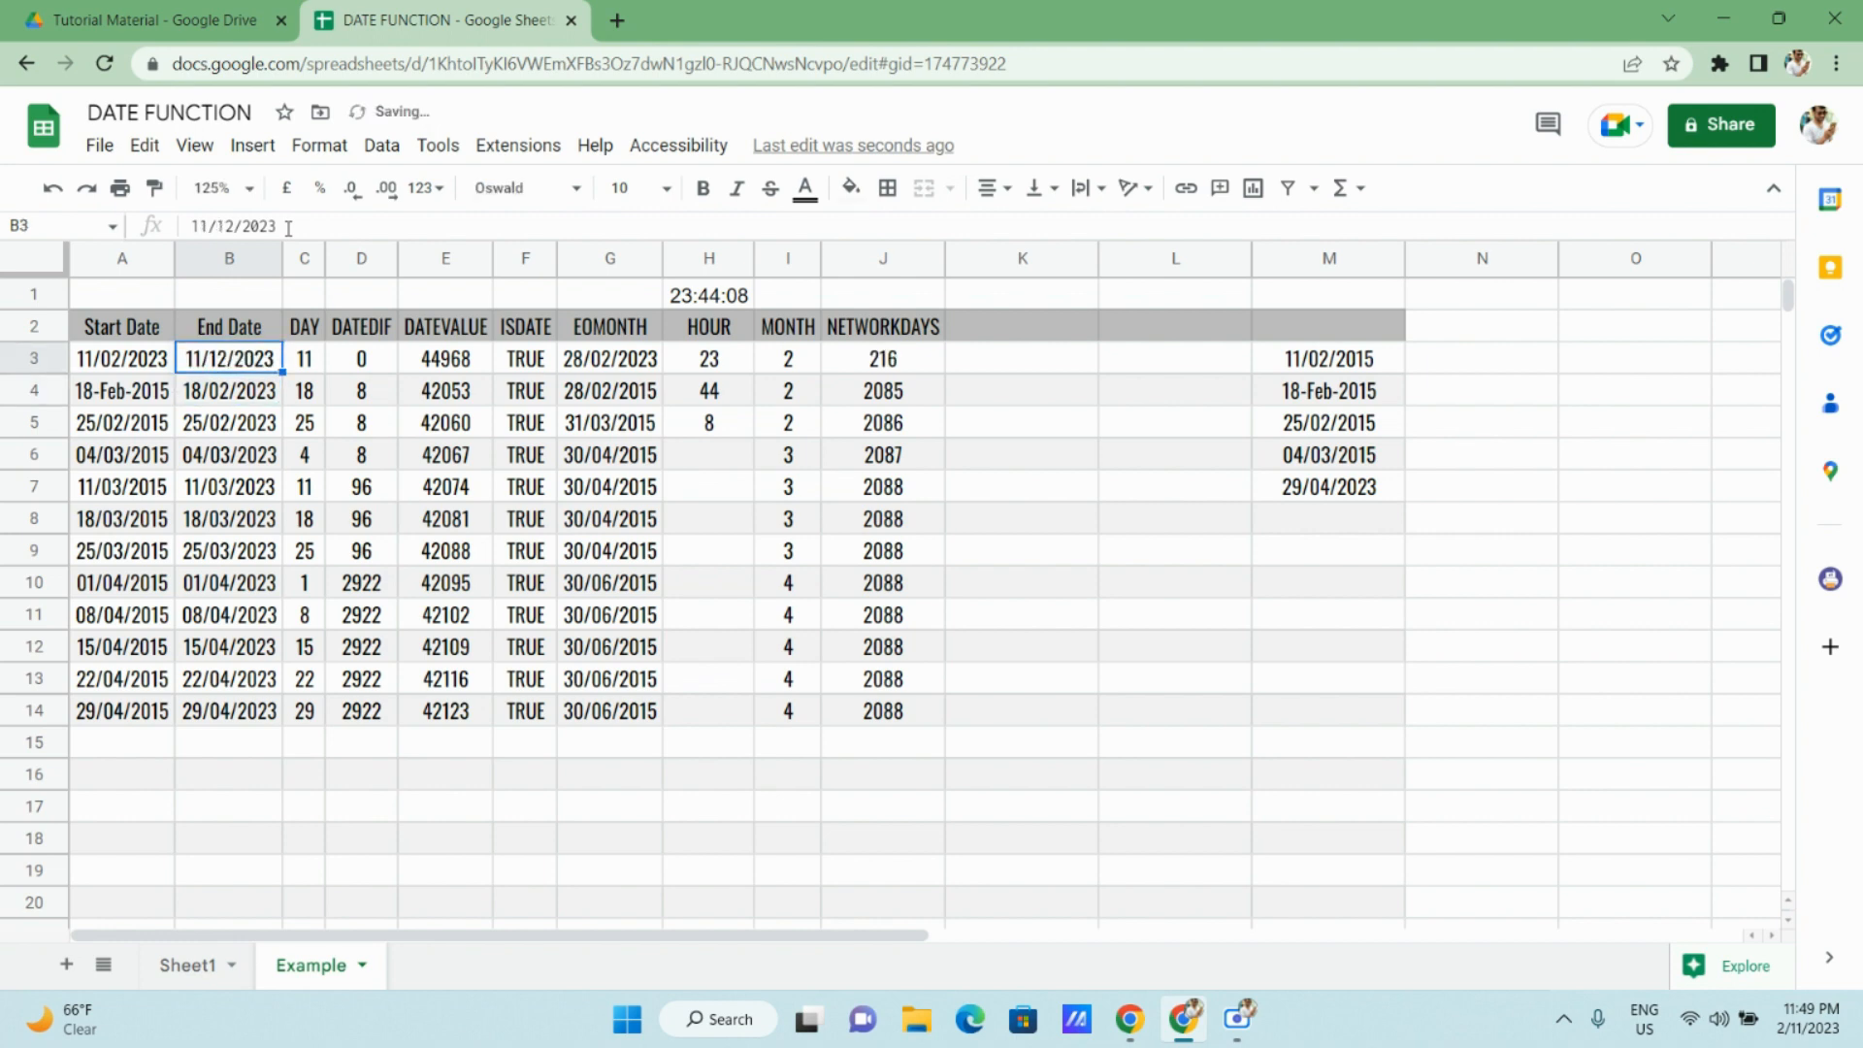
# Enter the formula =A3+1 in A4 and fill it down the Start Date column to A14.
pyautogui.press('Left')
pyautogui.press('Down')
pyautogui.press('Down')
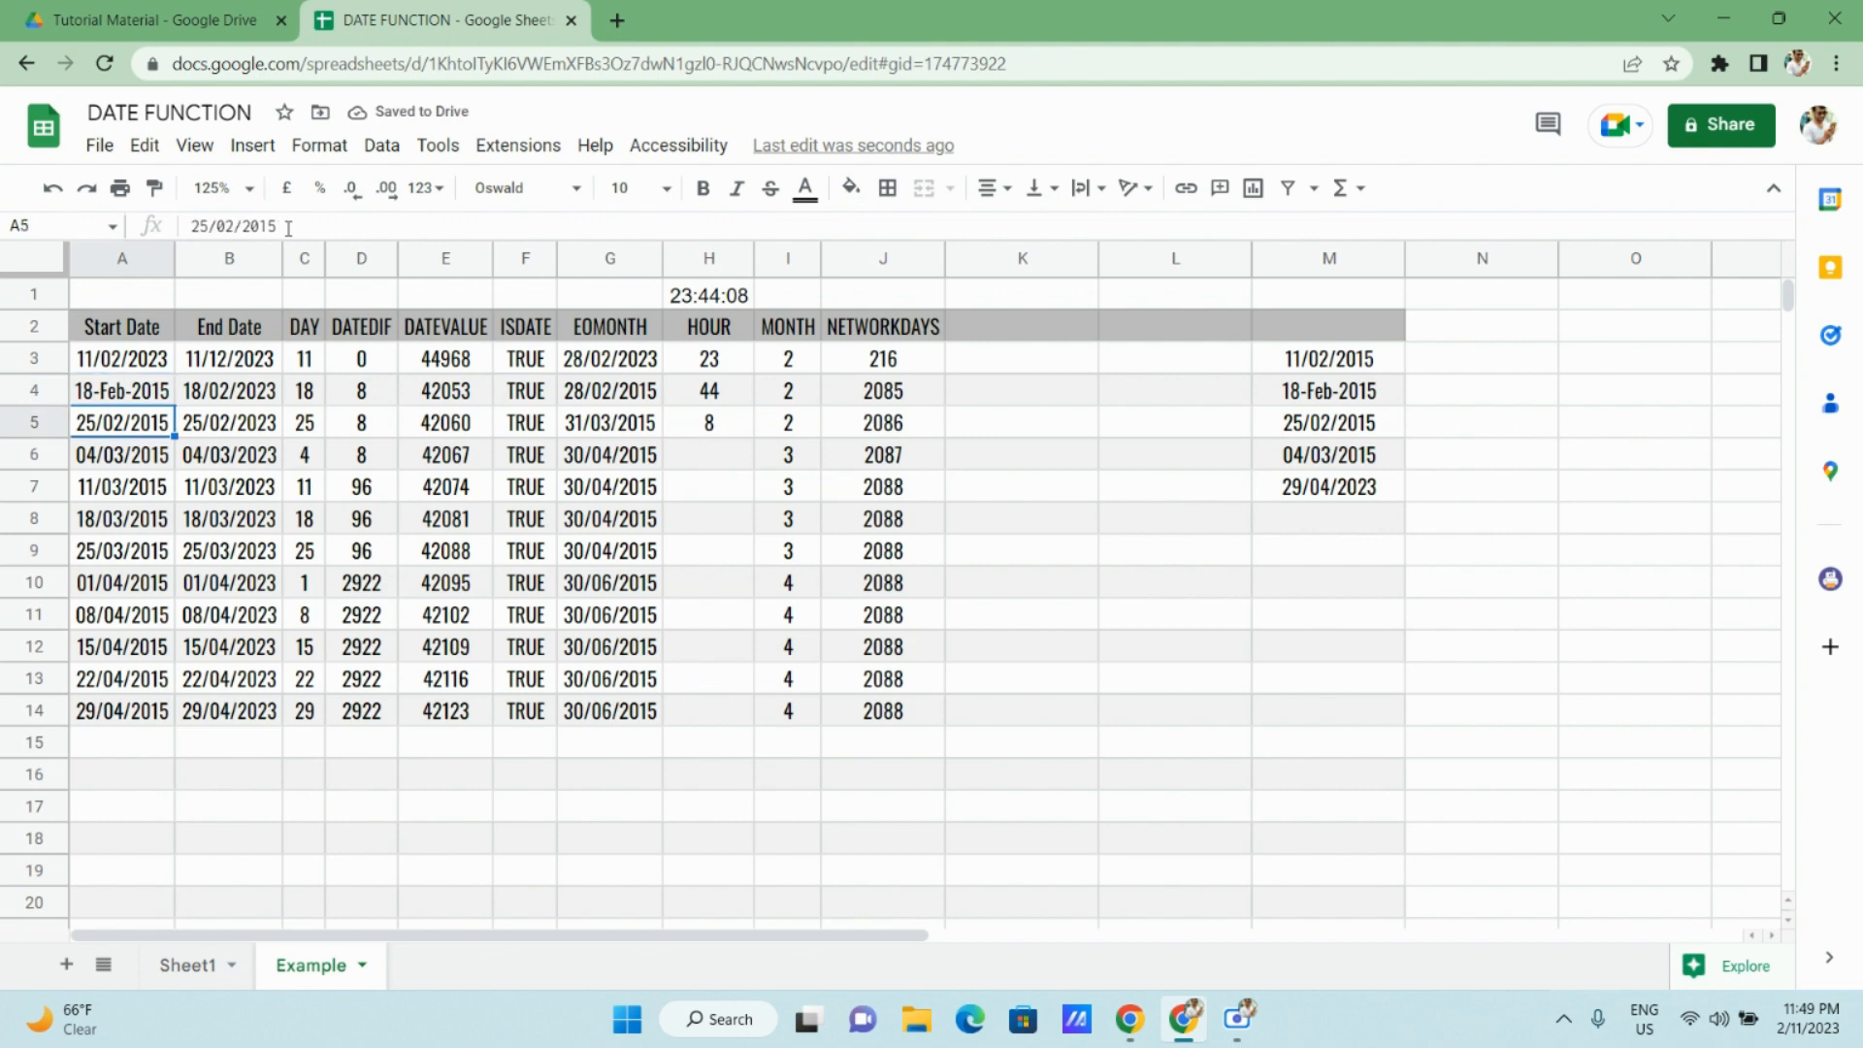
pyautogui.press('Up')
pyautogui.press('Up')
pyautogui.press('Down')
pyautogui.write('=A3+1')
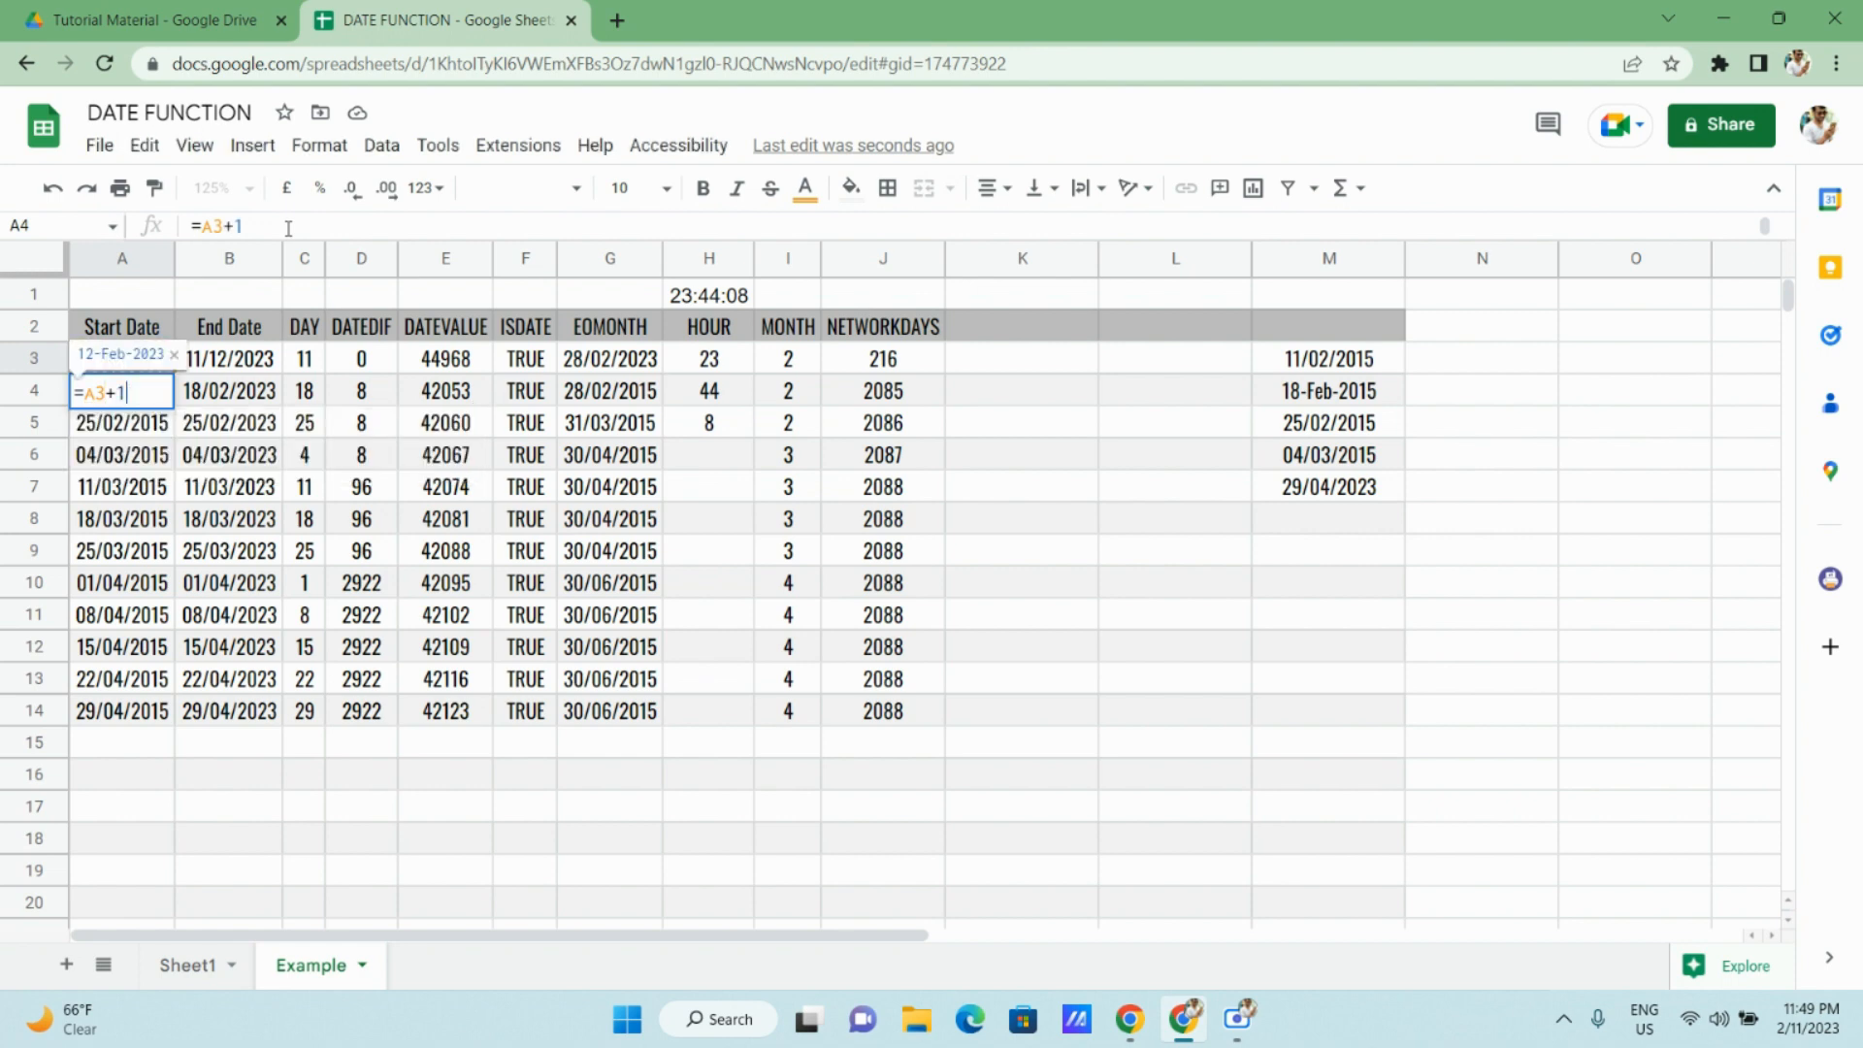
pyautogui.press('Return')
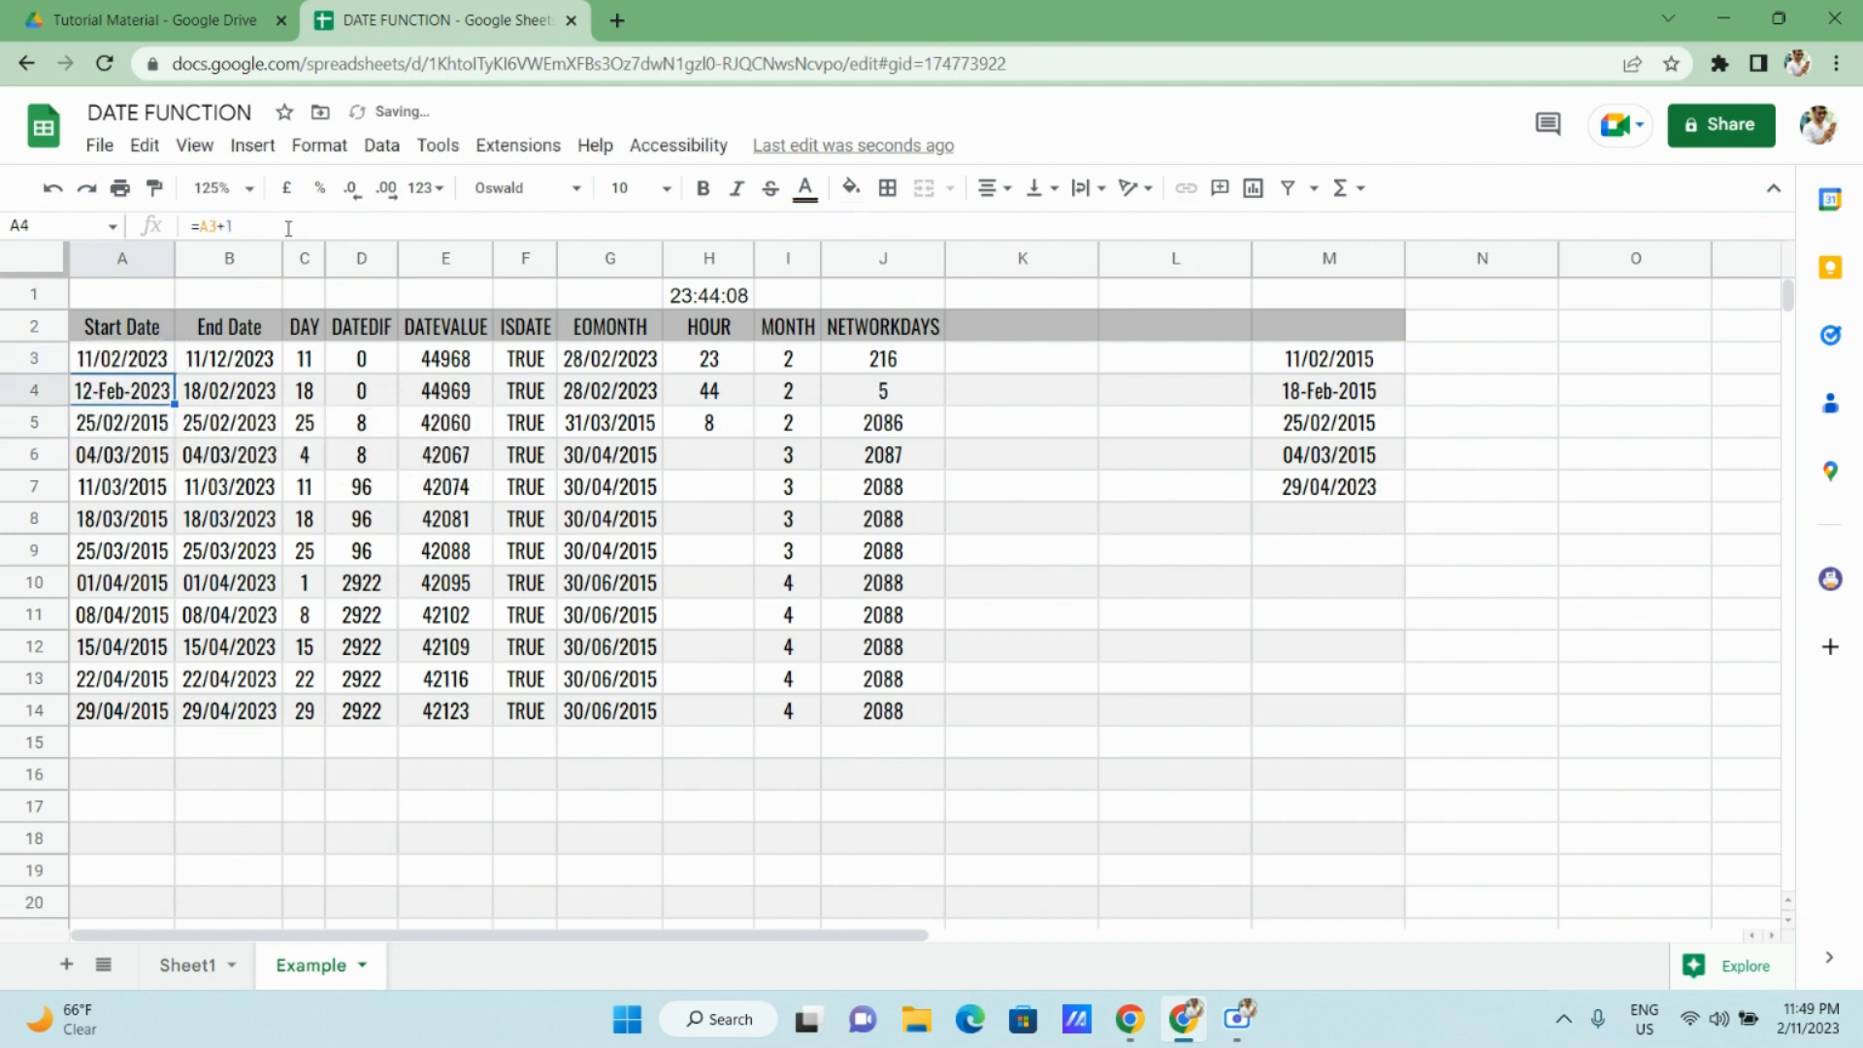
pyautogui.hotkey('ctrl', 'shift', 'Down')
pyautogui.hotkey('ctrl', 'd')
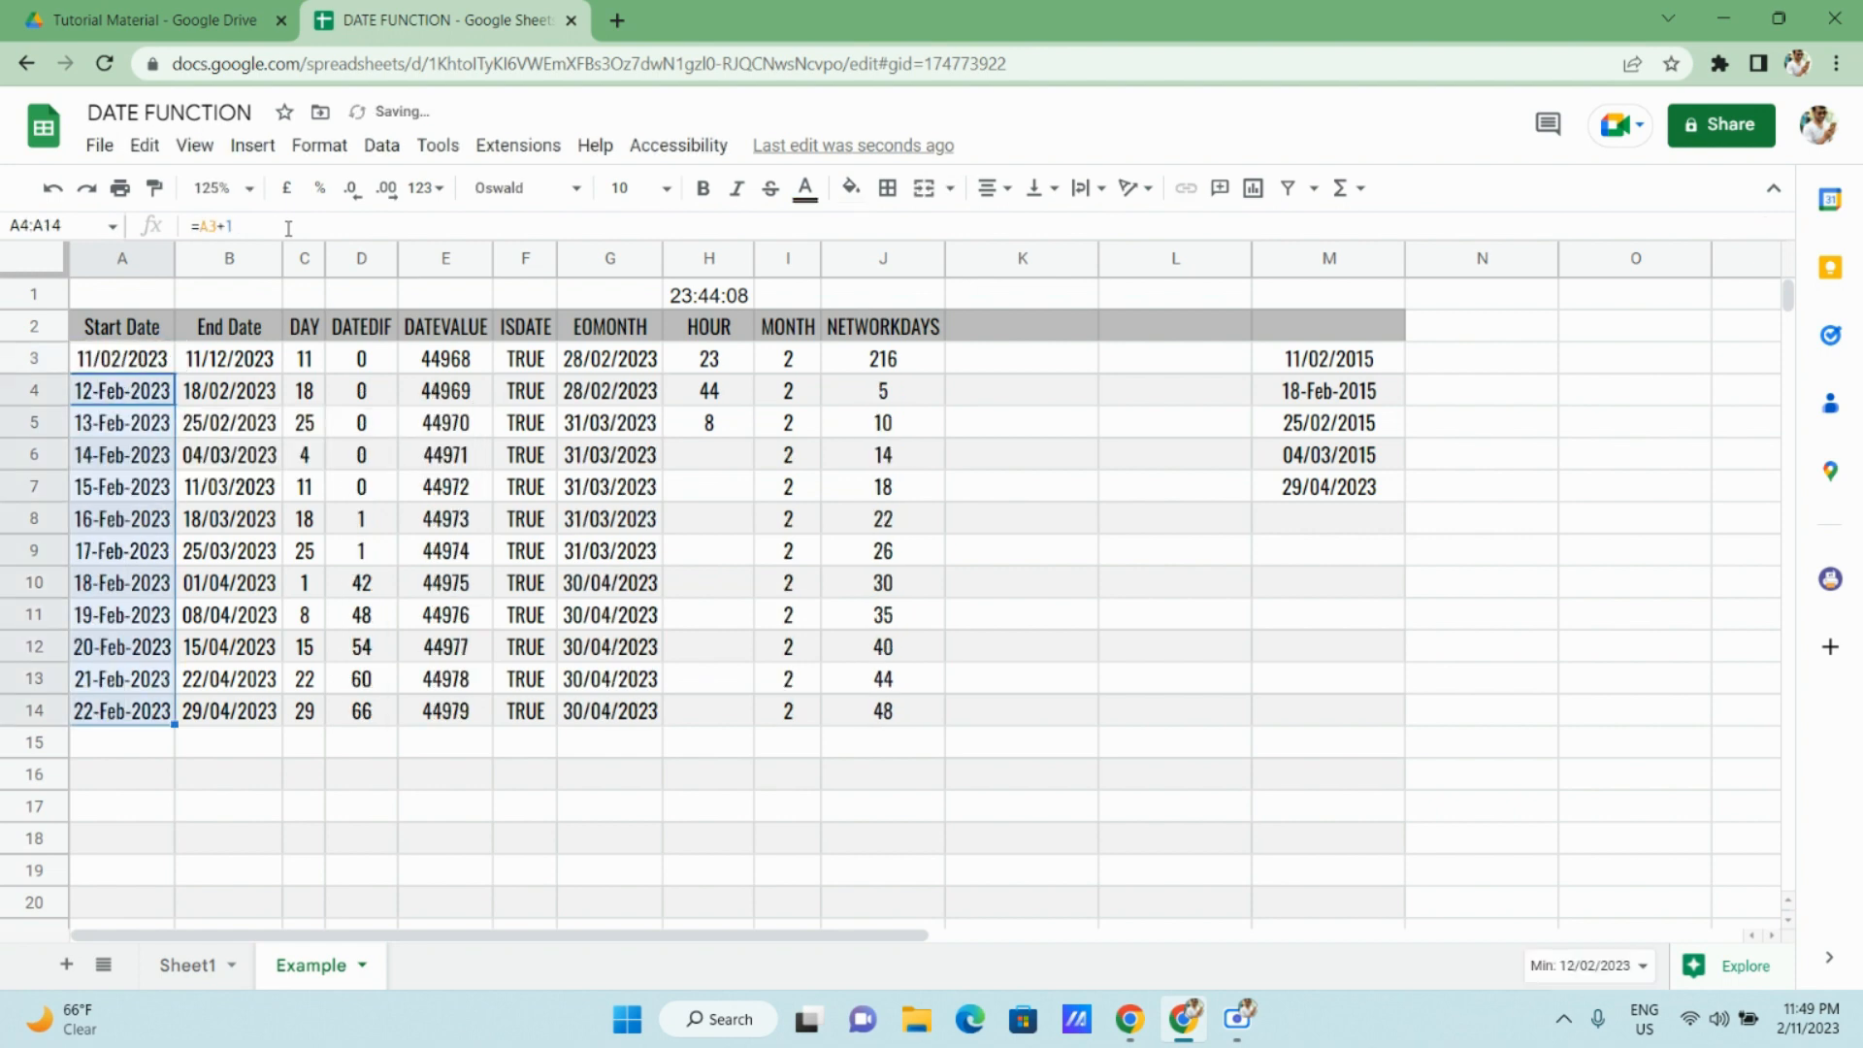
# Change the start date formula in A4 to =A3+30.
pyautogui.press('Down')
pyautogui.press('Up')
pyautogui.press('F2')
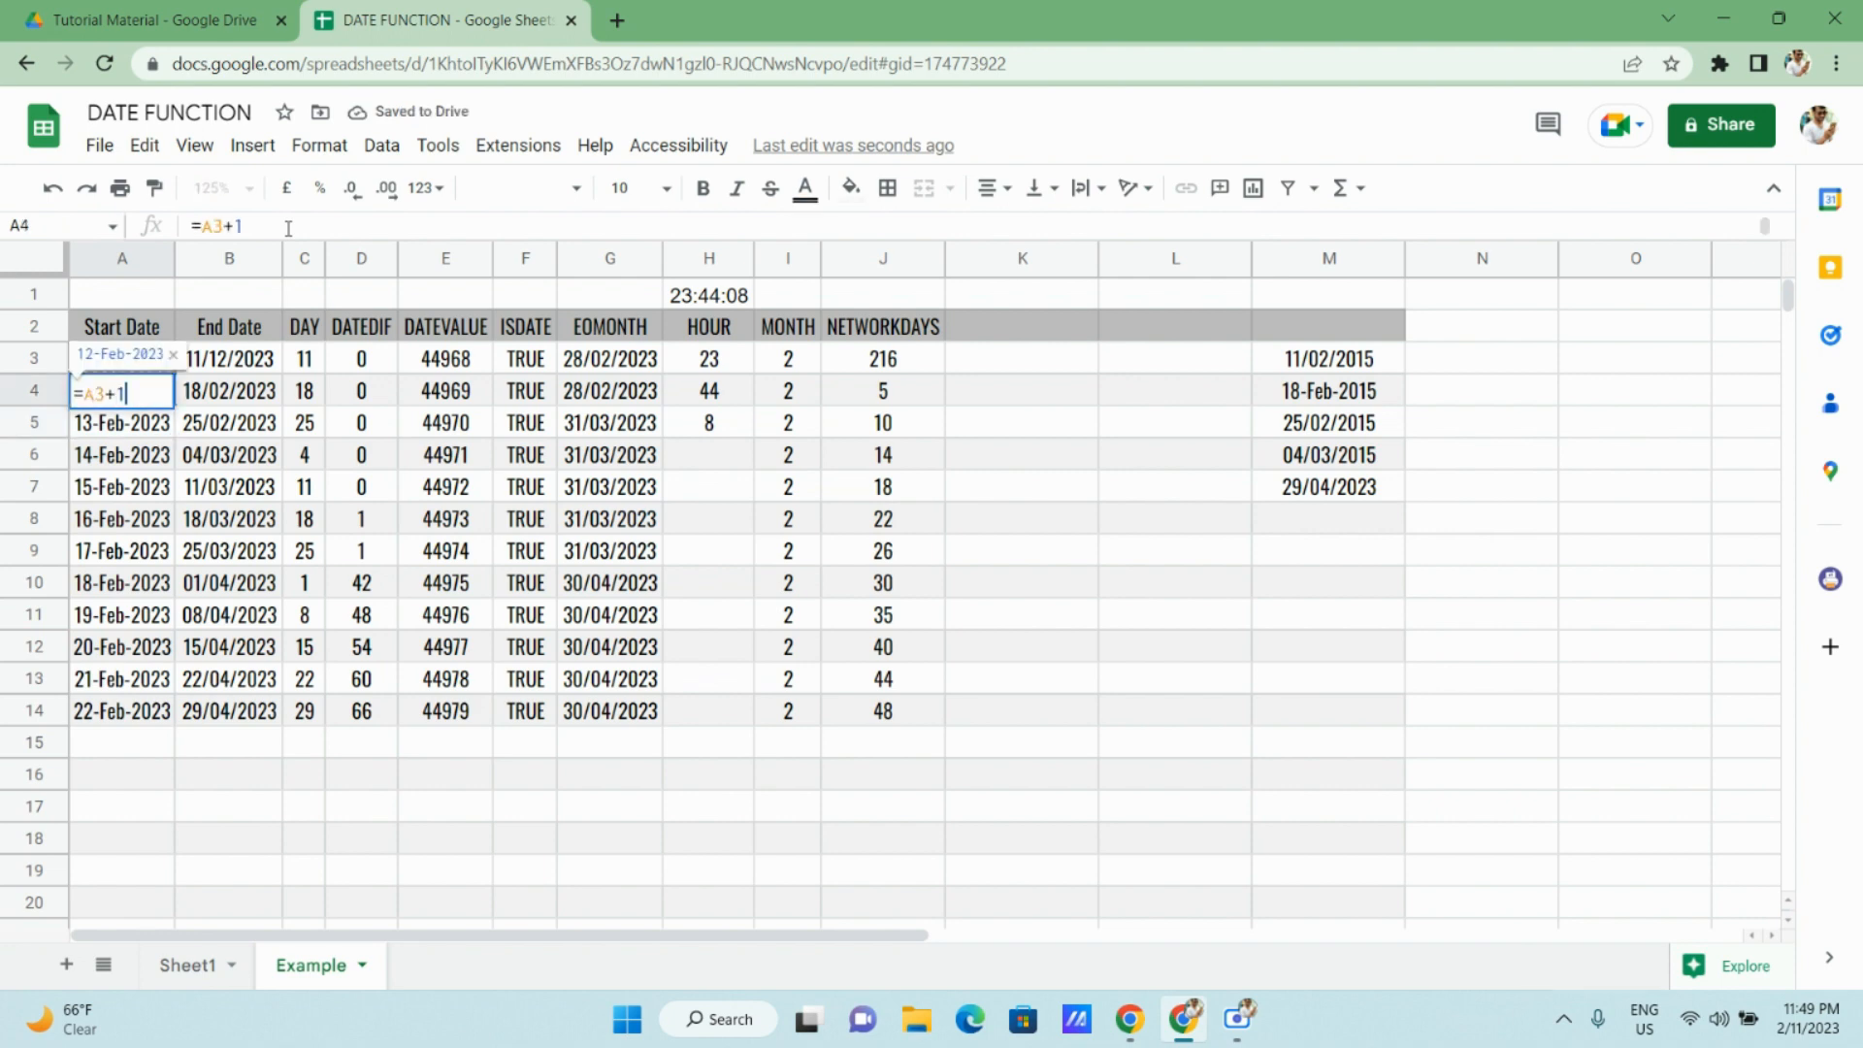
pyautogui.press('BackSpace')
pyautogui.write('30')
pyautogui.press('Return')
pyautogui.press('Up')
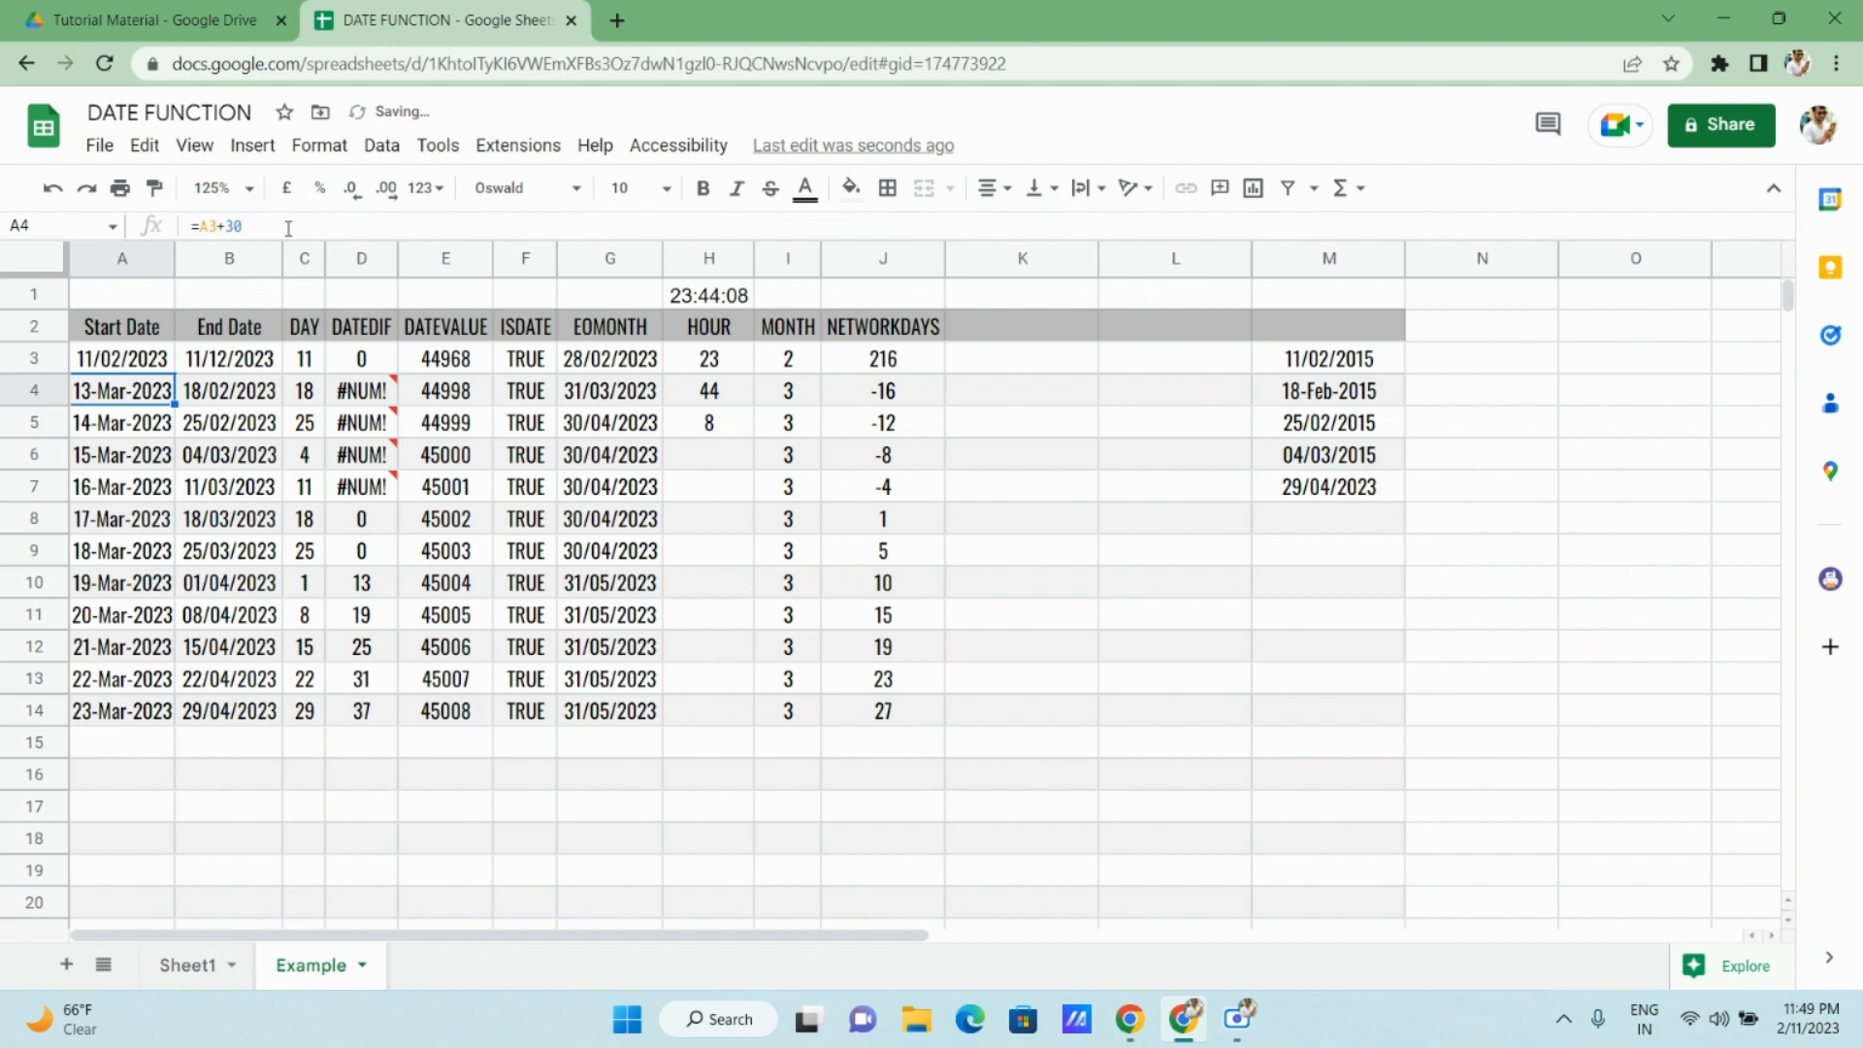
pyautogui.press('Right')
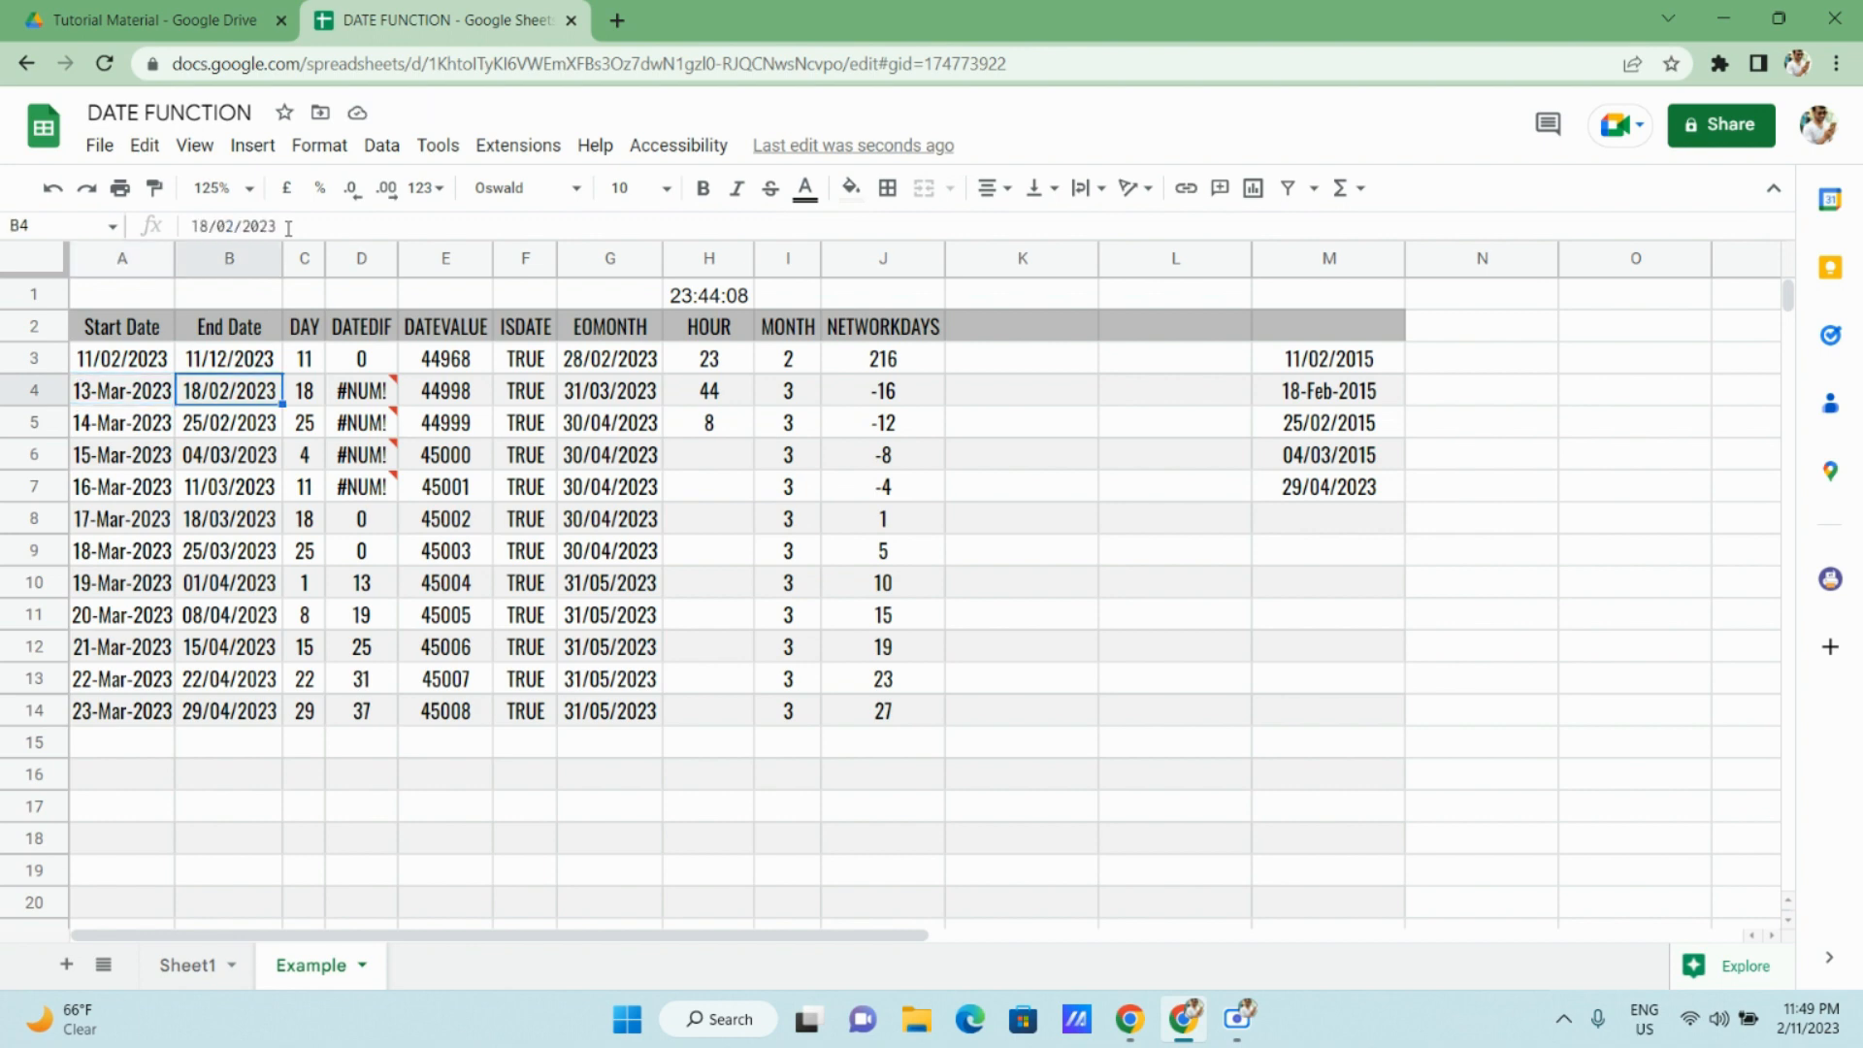
# Change the day of the start date in A3 so that it reads 01/02/2023.
pyautogui.press('Up')
pyautogui.press('Left')
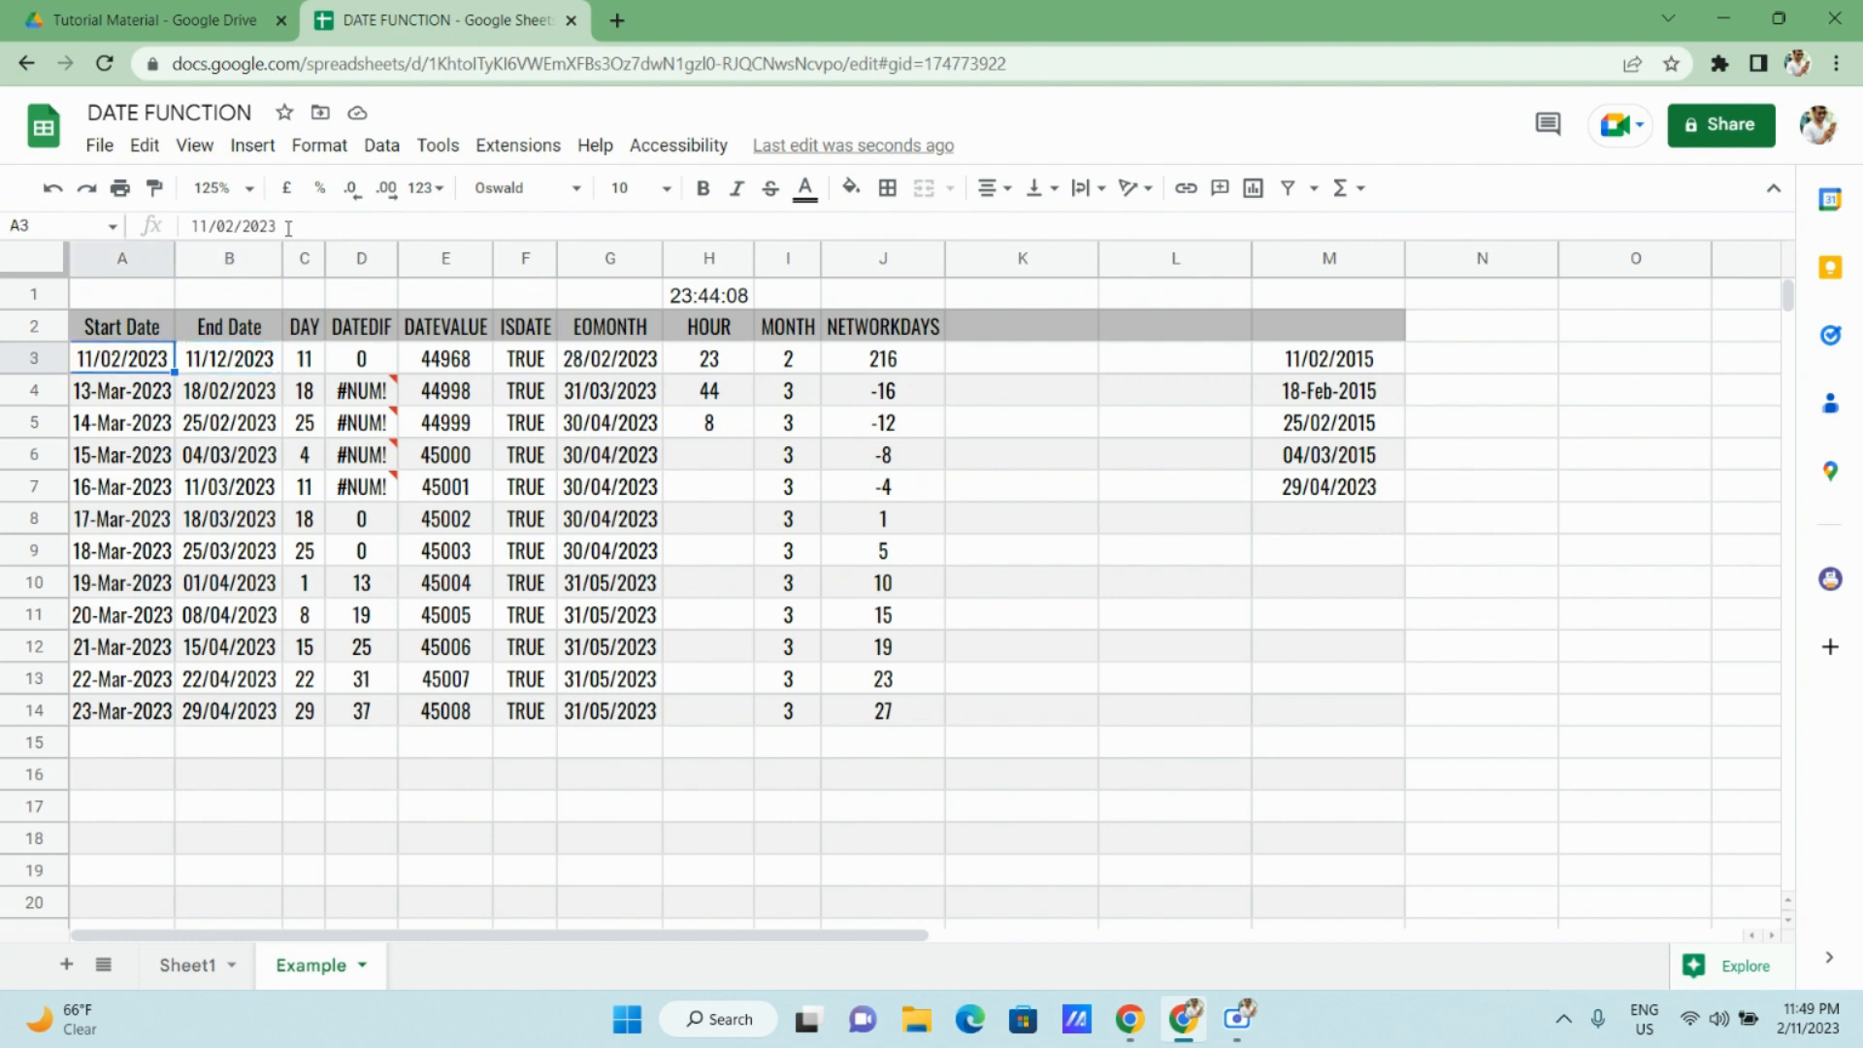
pyautogui.press('F2')
pyautogui.press('Home')
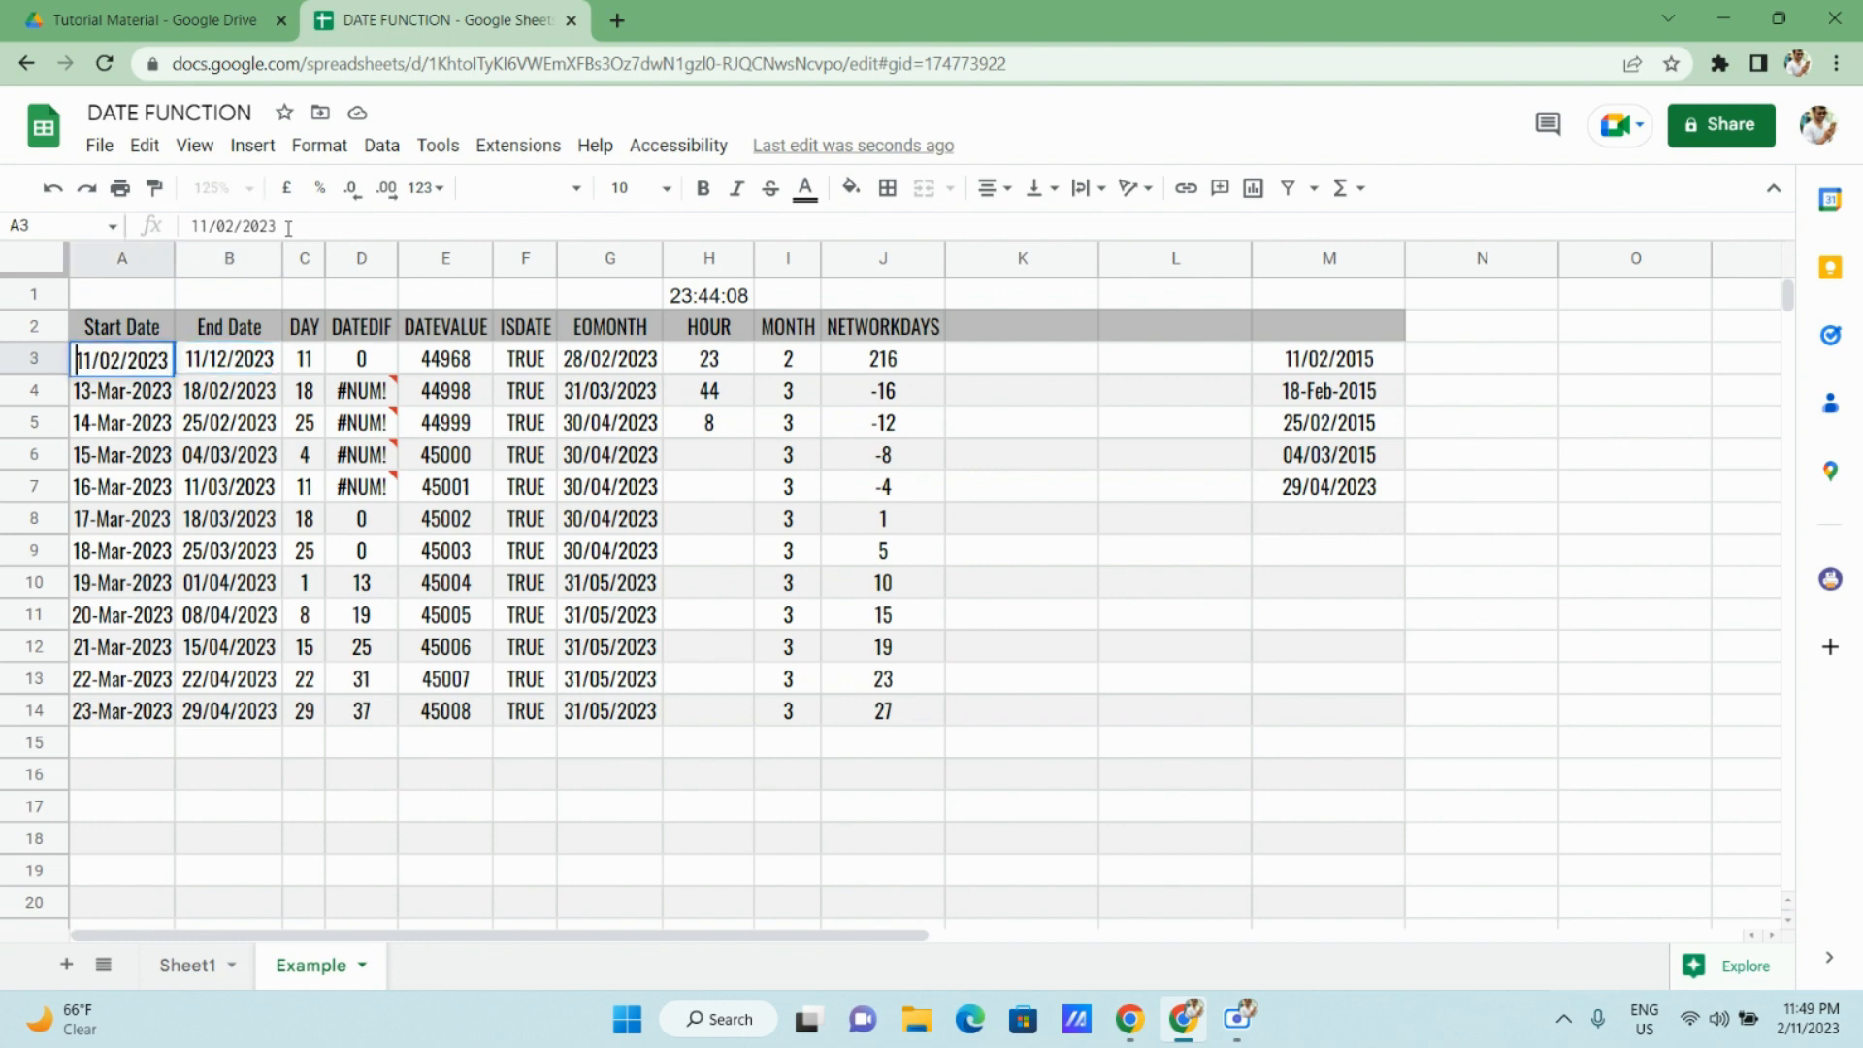
pyautogui.press('Right')
pyautogui.hotkey('shift', 'Right')
pyautogui.write('0')
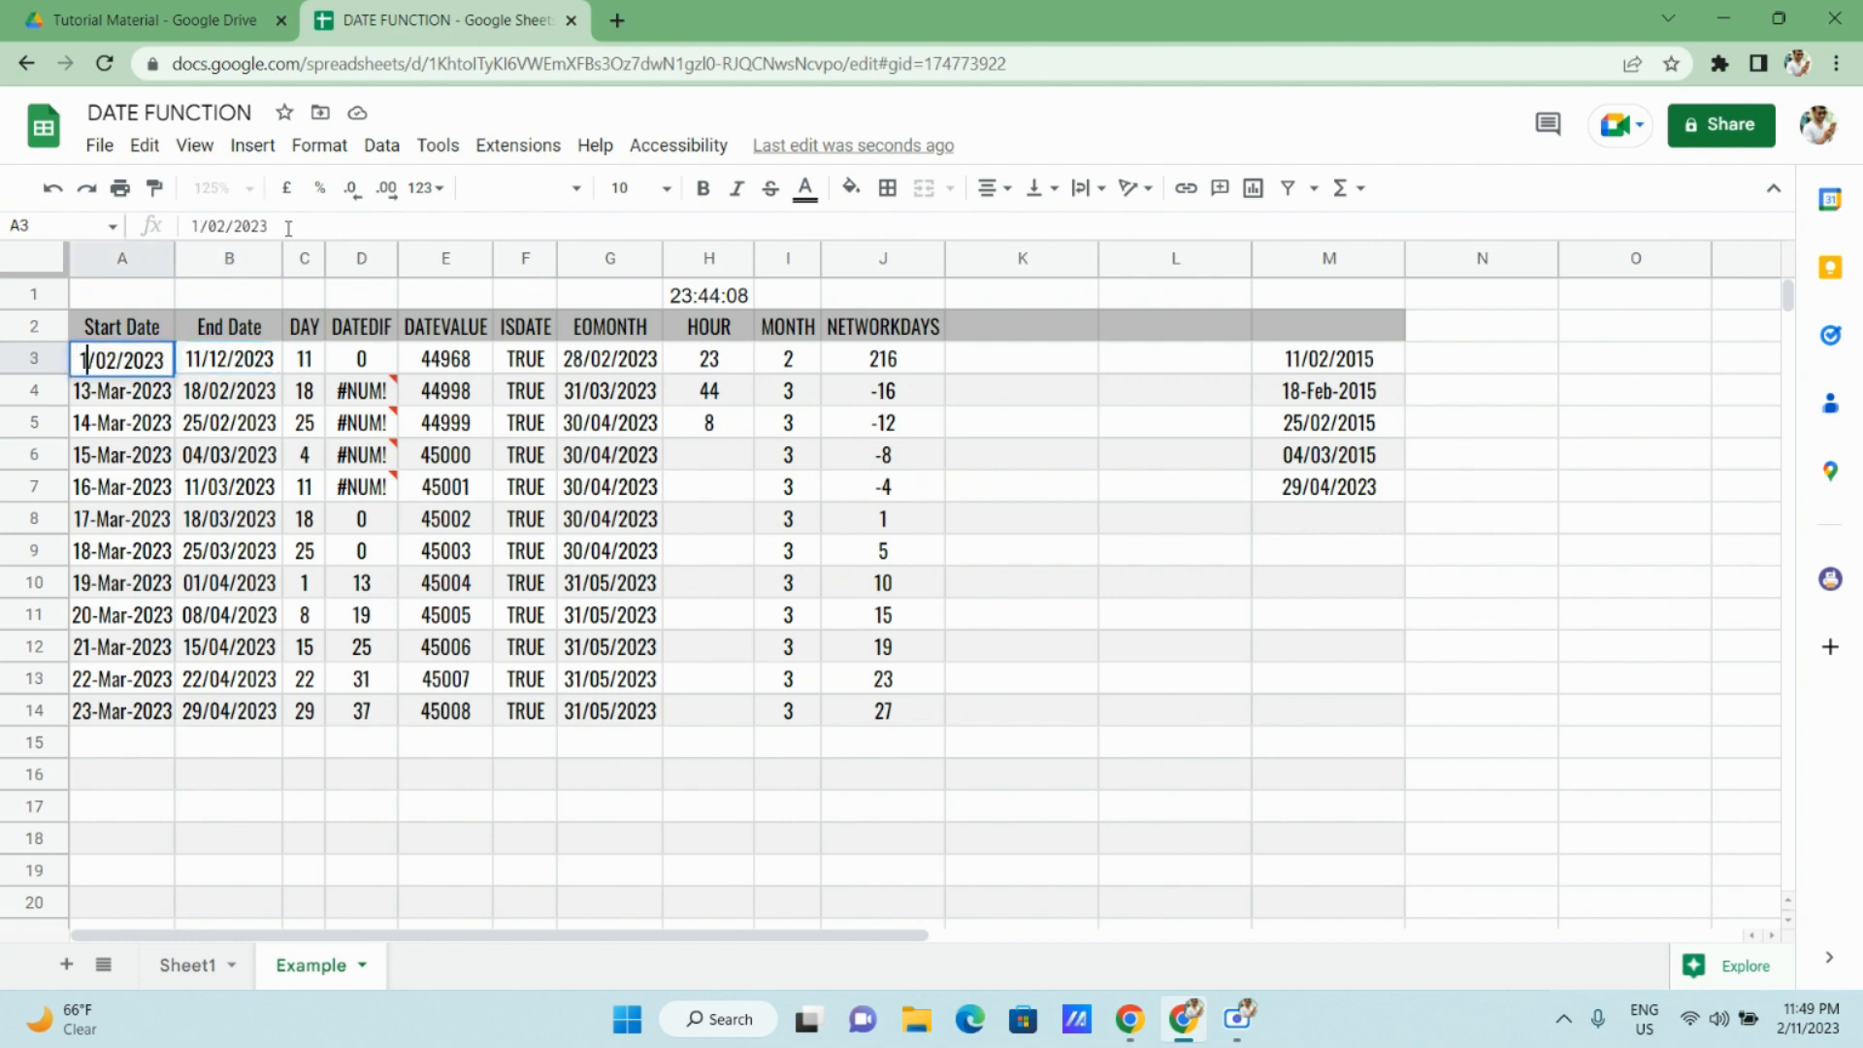
pyautogui.press('Return')
pyautogui.press('Up')
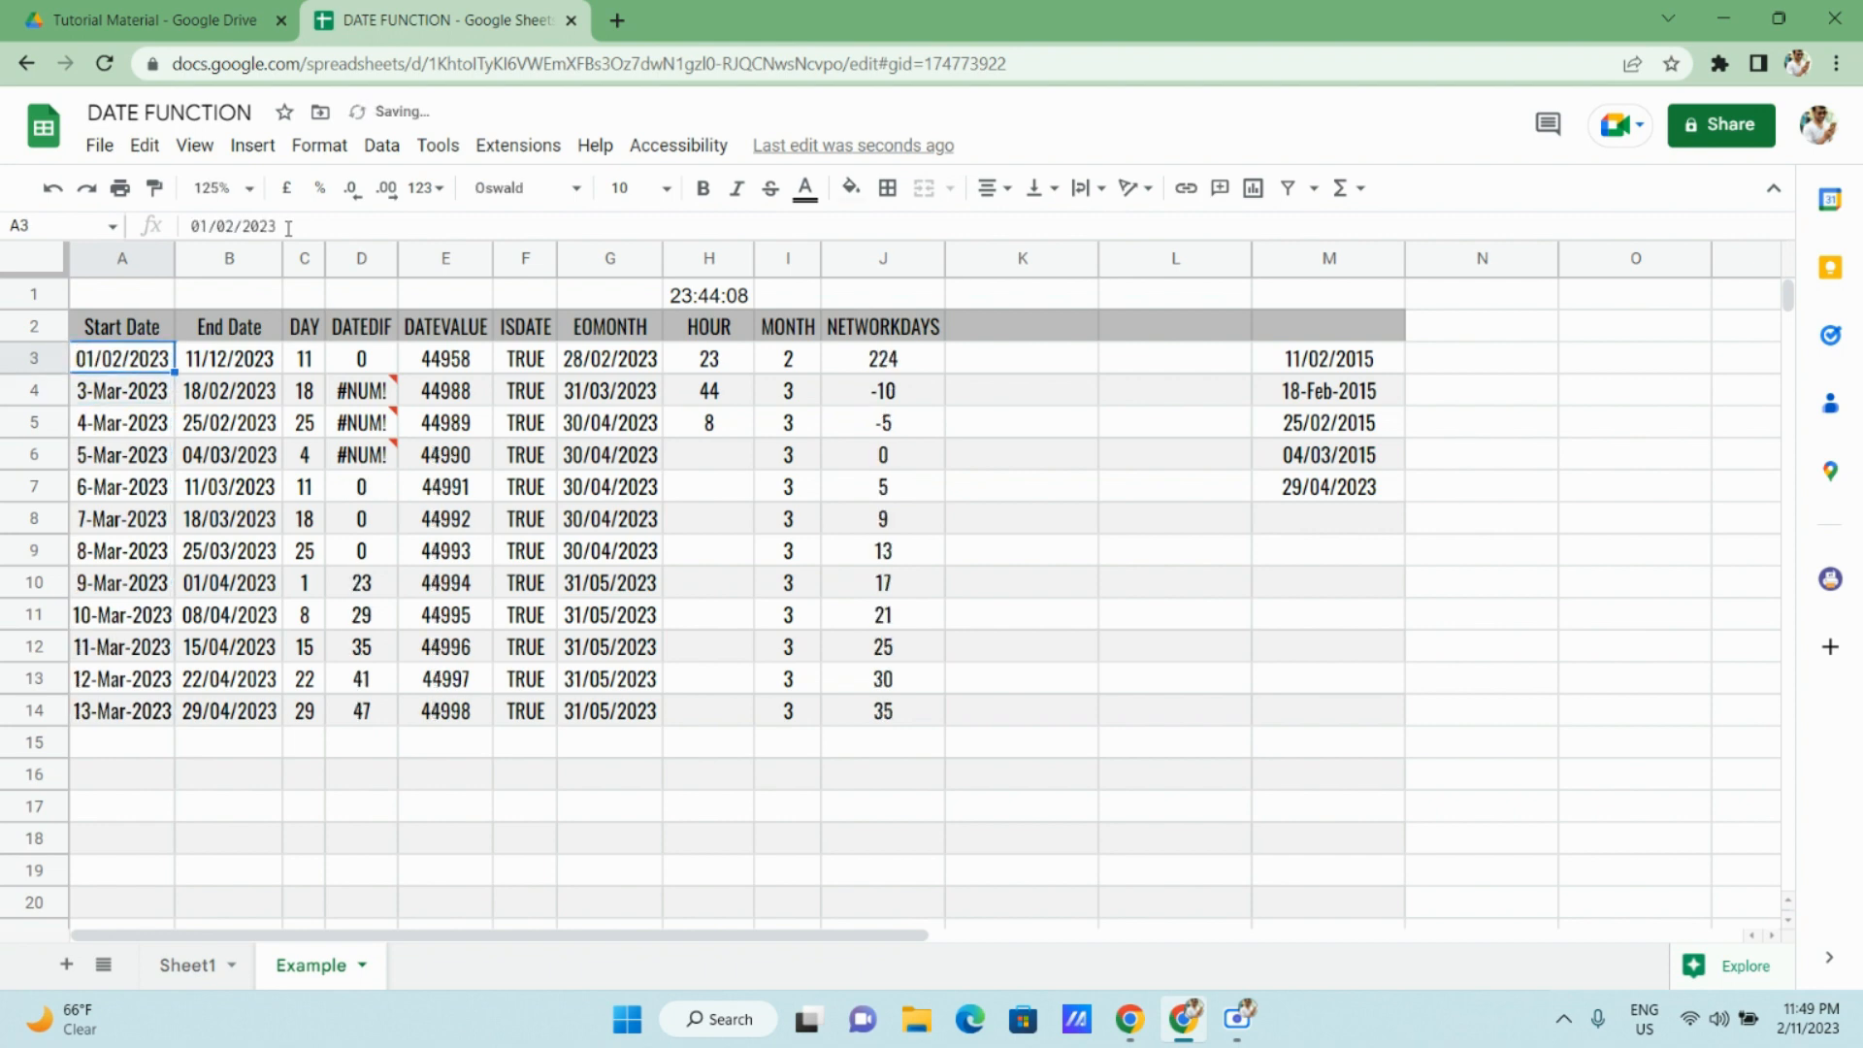
# Enter the formula =B3+1 in B4 and fill it down the End Date column to B14.
pyautogui.press('Down')
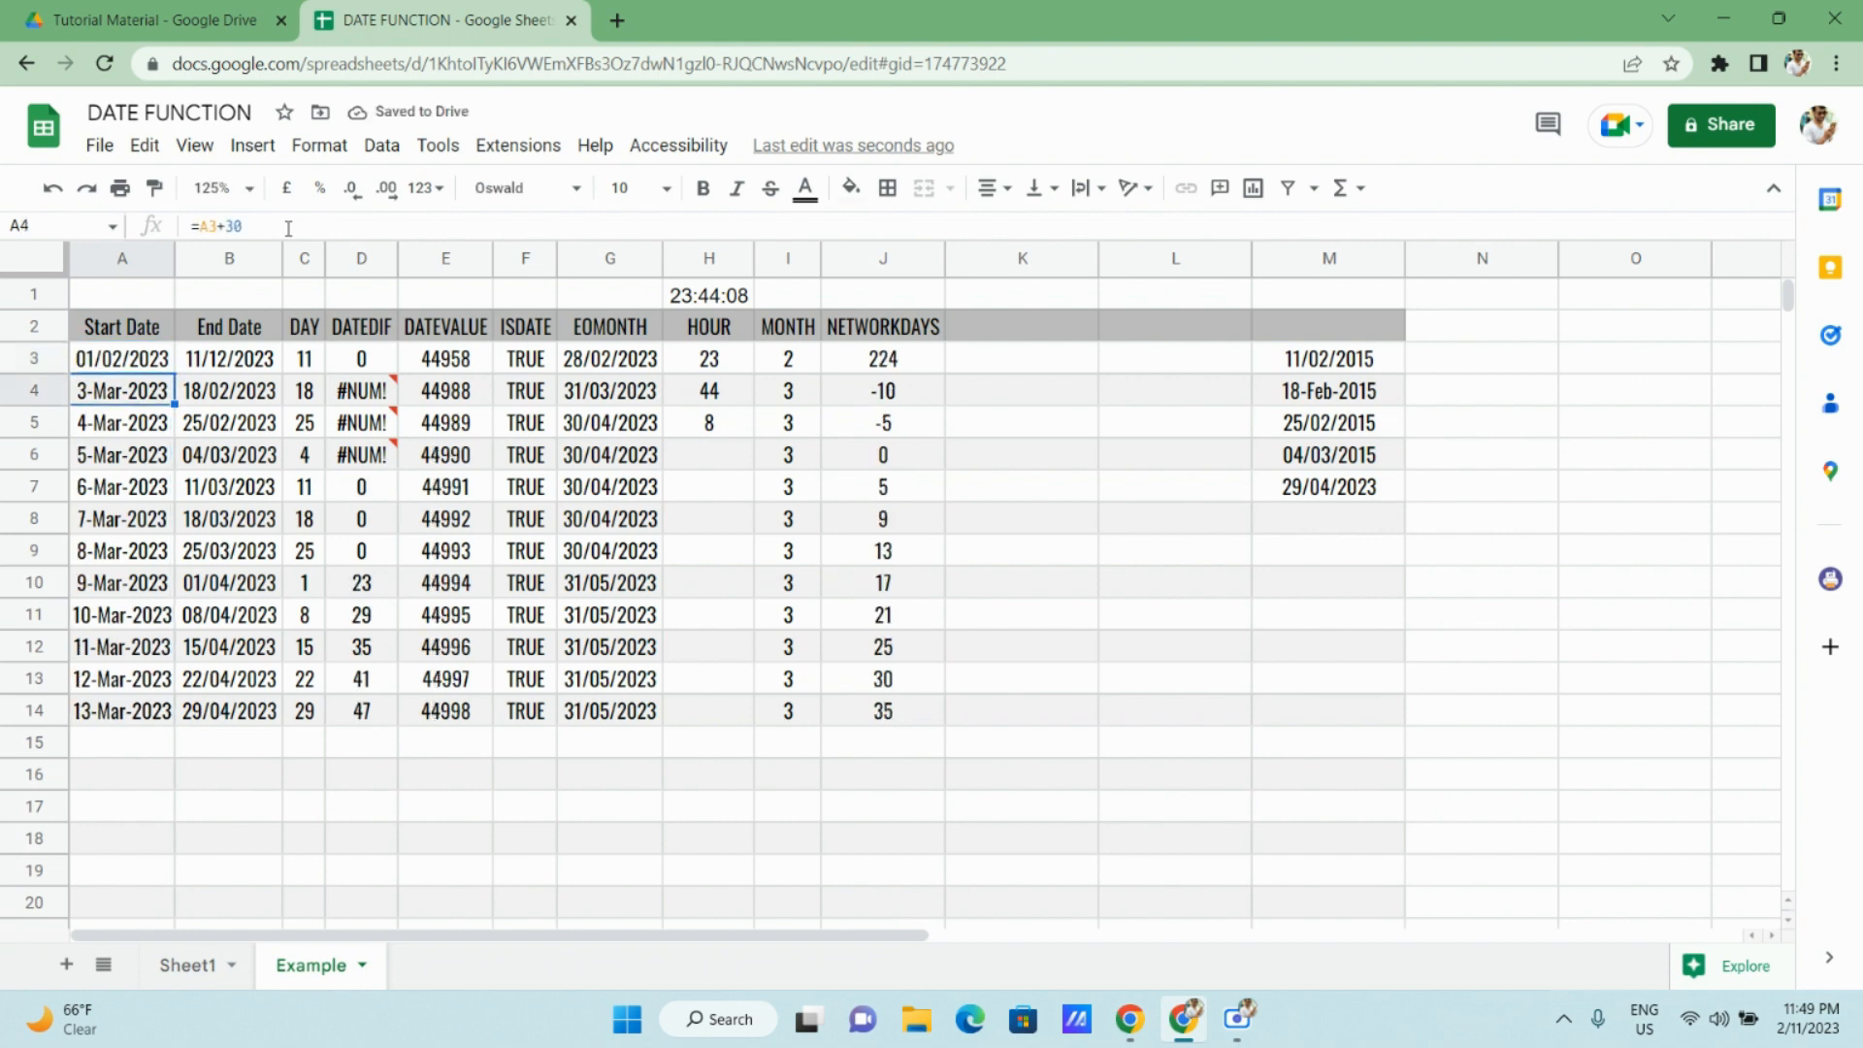
pyautogui.press('Up')
pyautogui.press('Right')
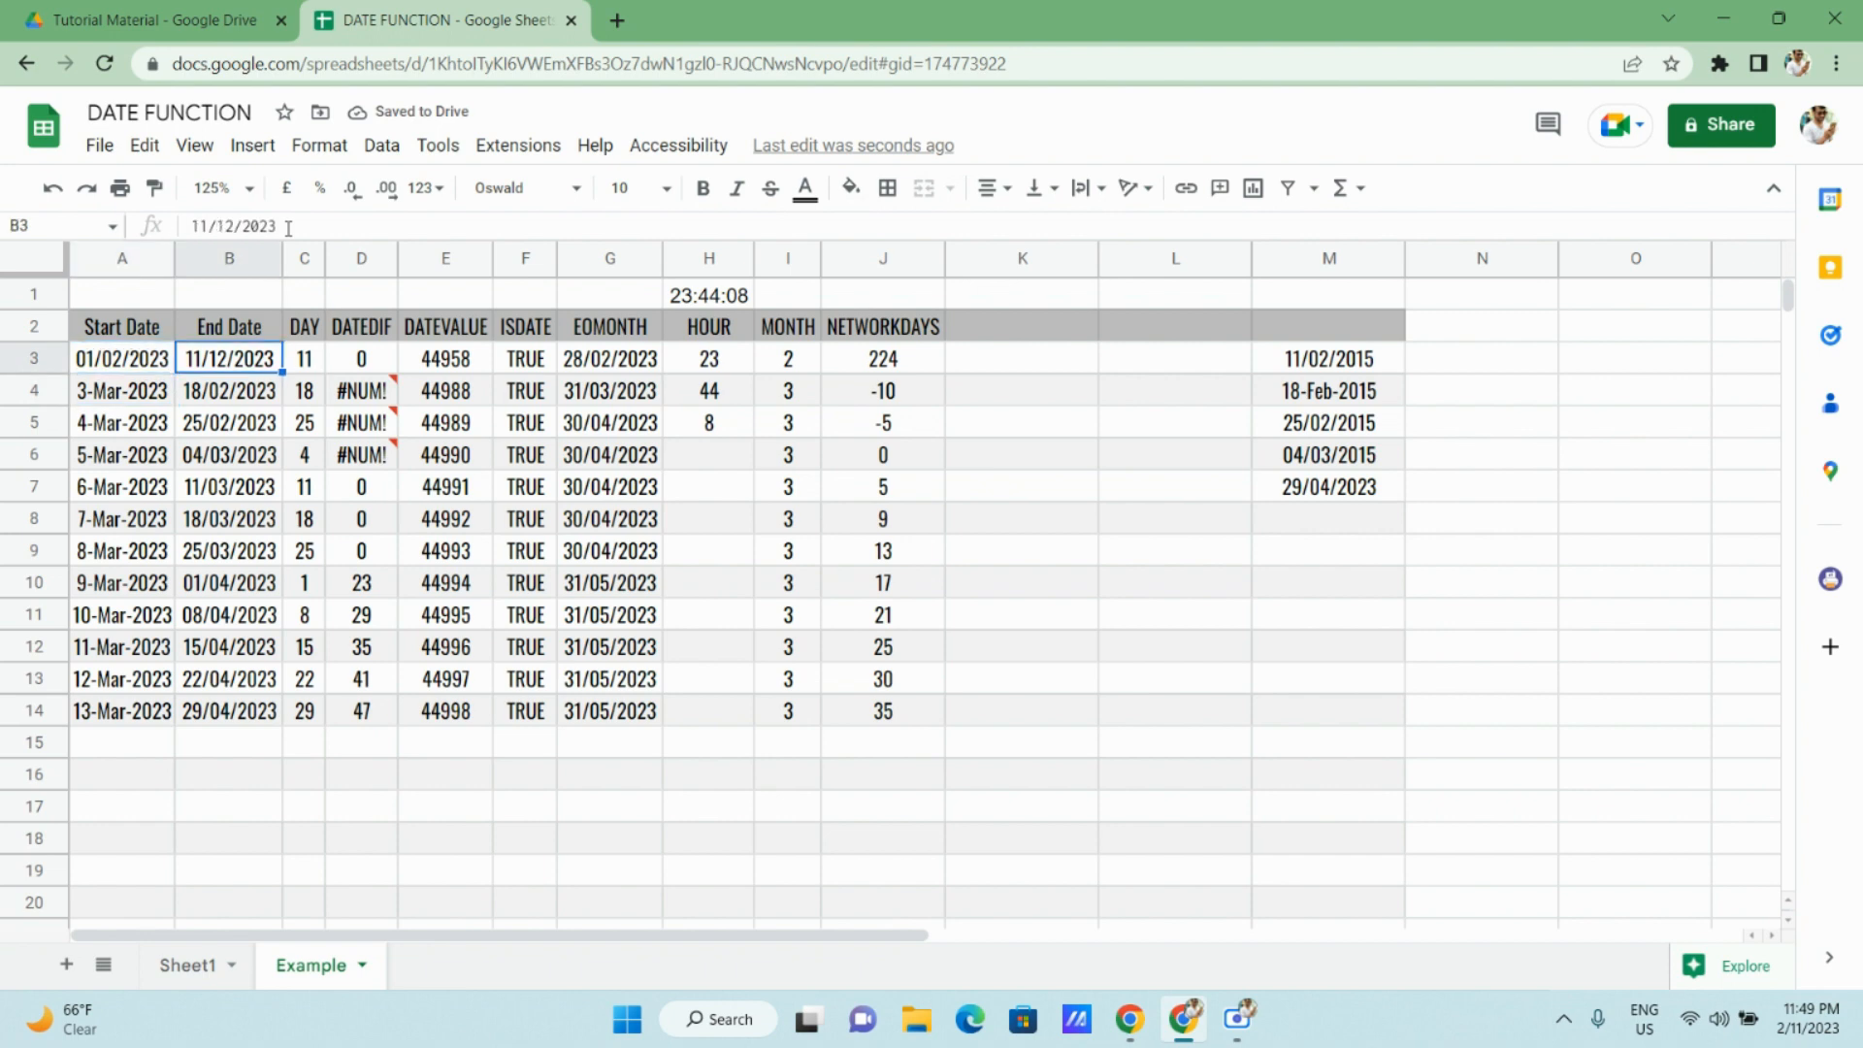
pyautogui.press('Right')
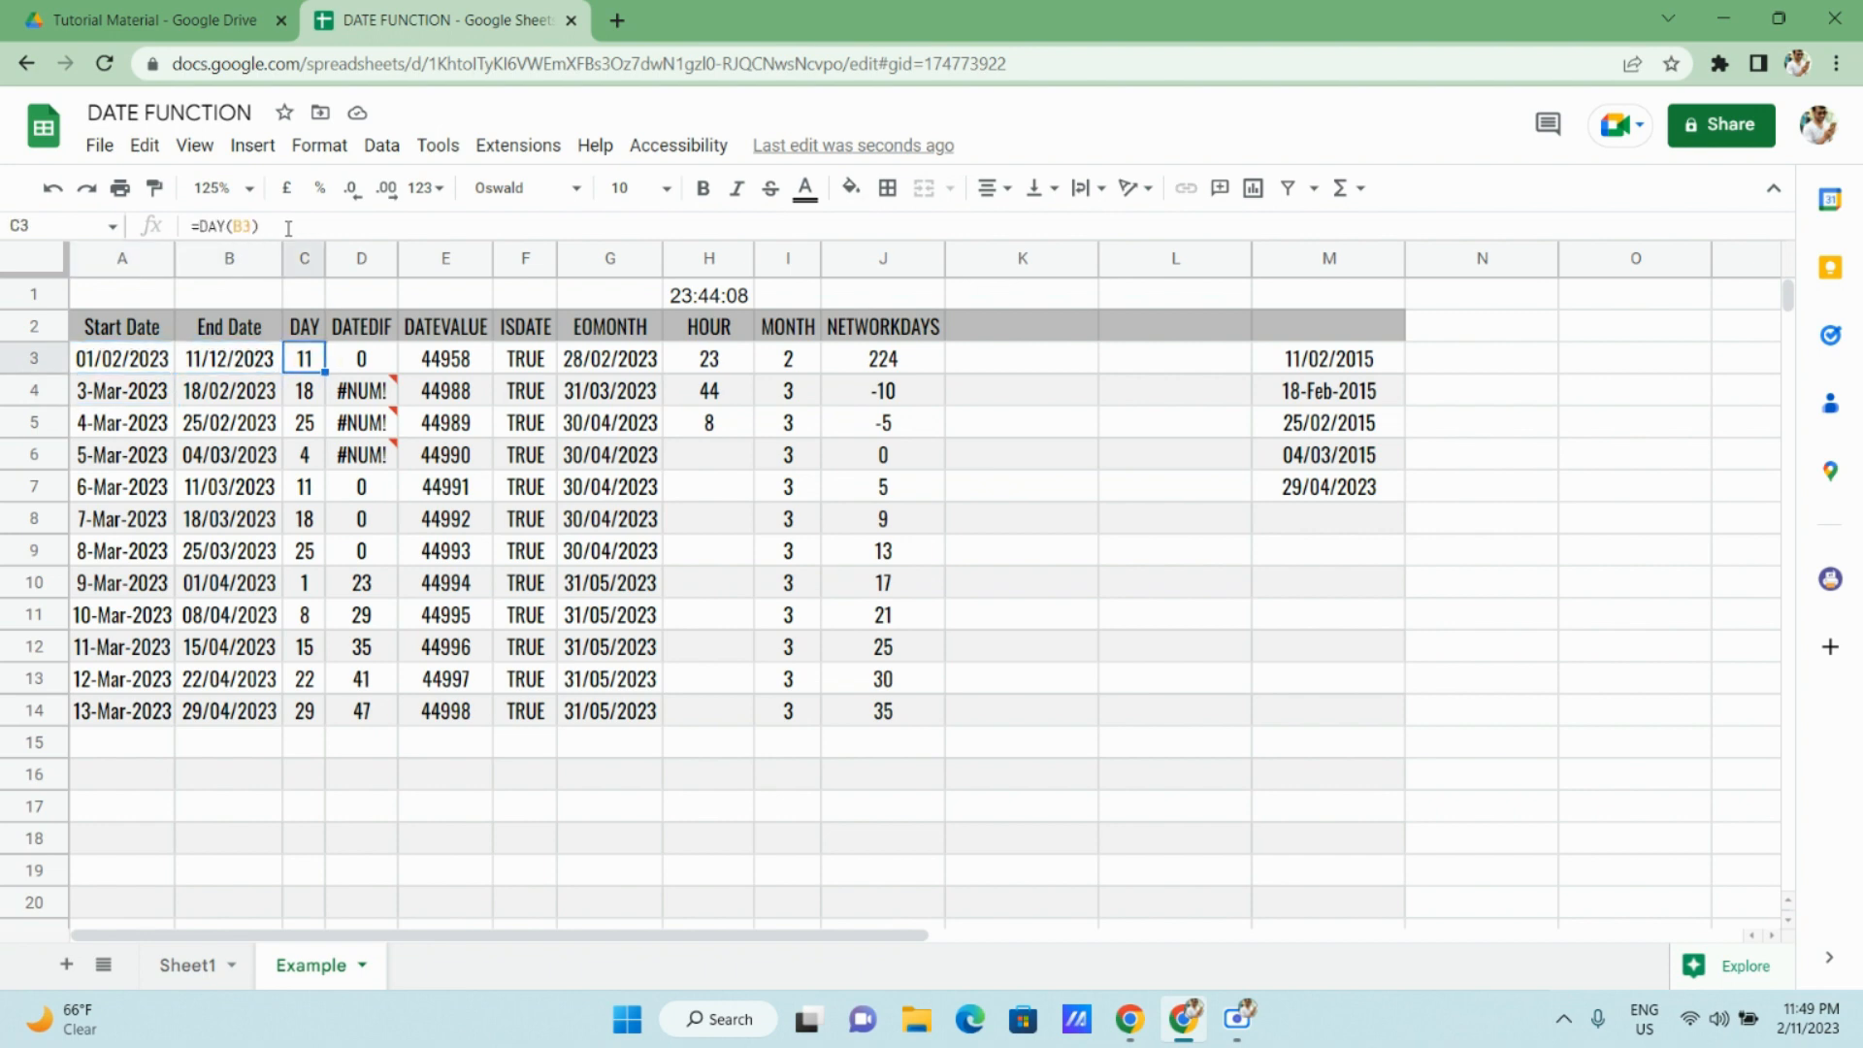
pyautogui.press('Left')
pyautogui.press('Down')
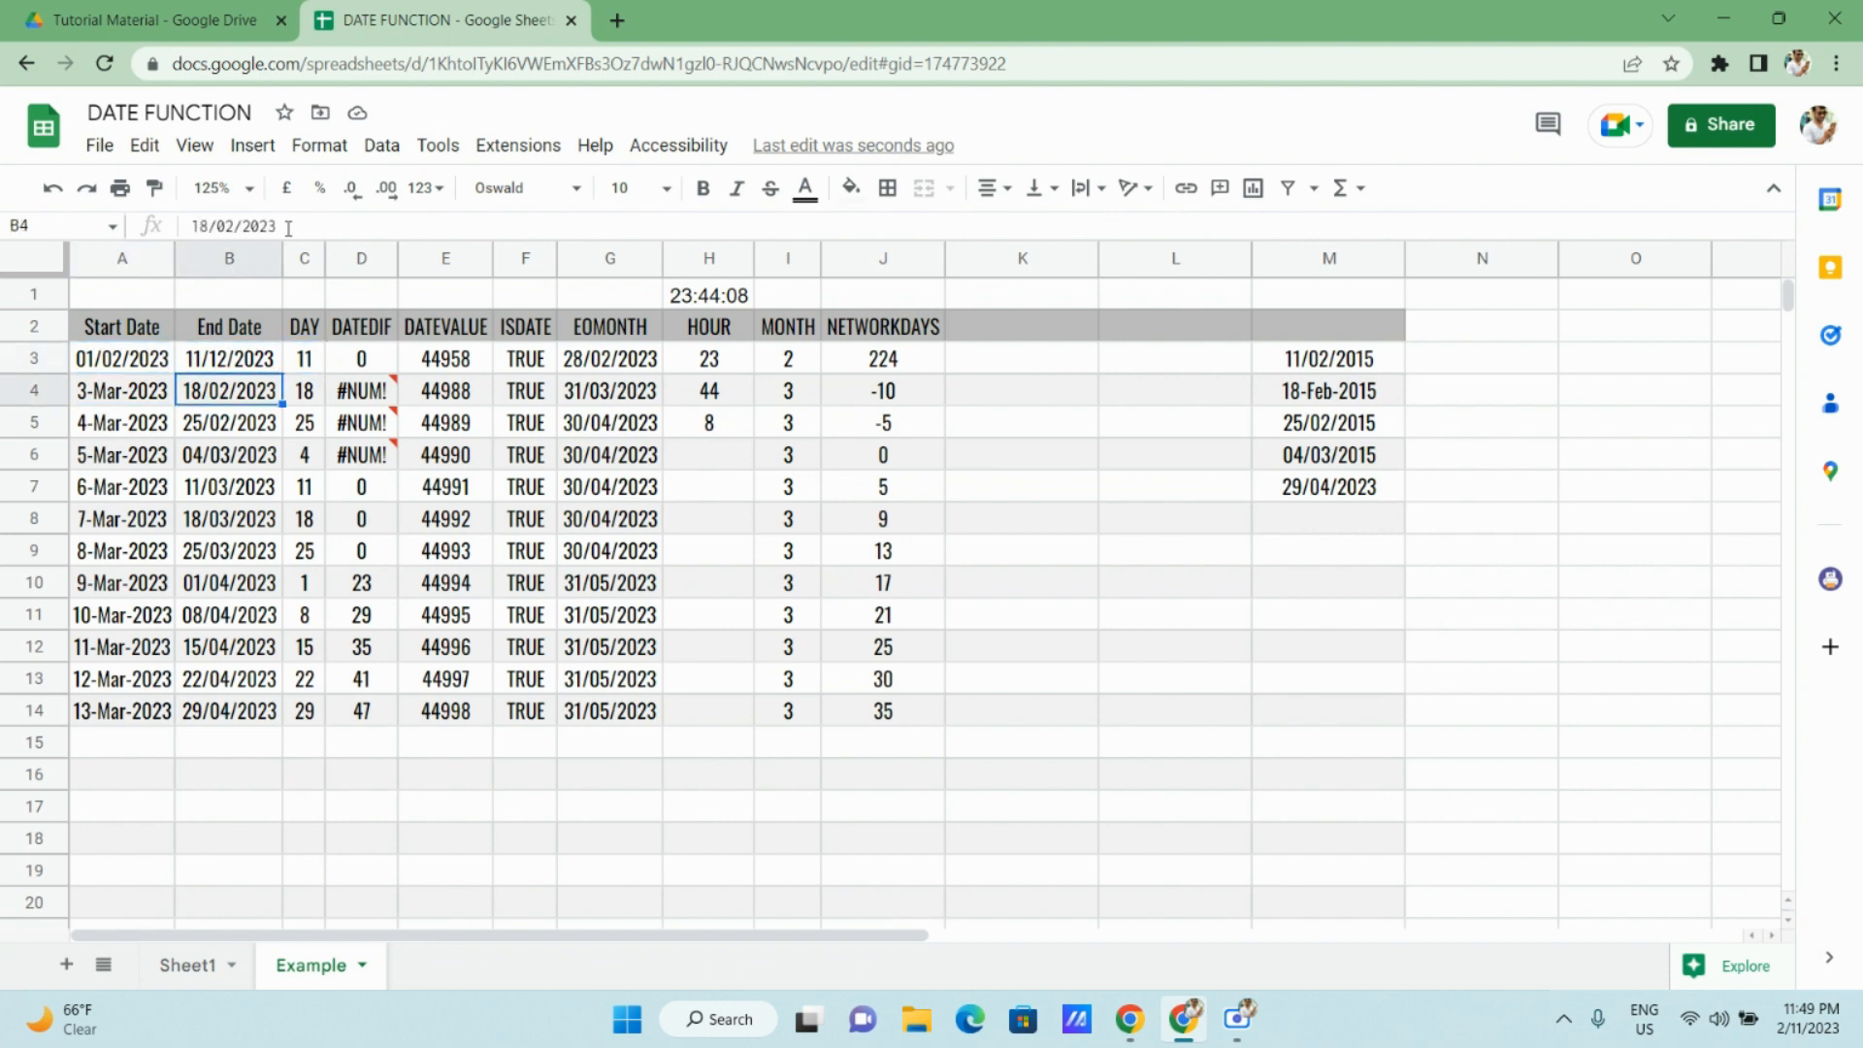
pyautogui.write('=B3')
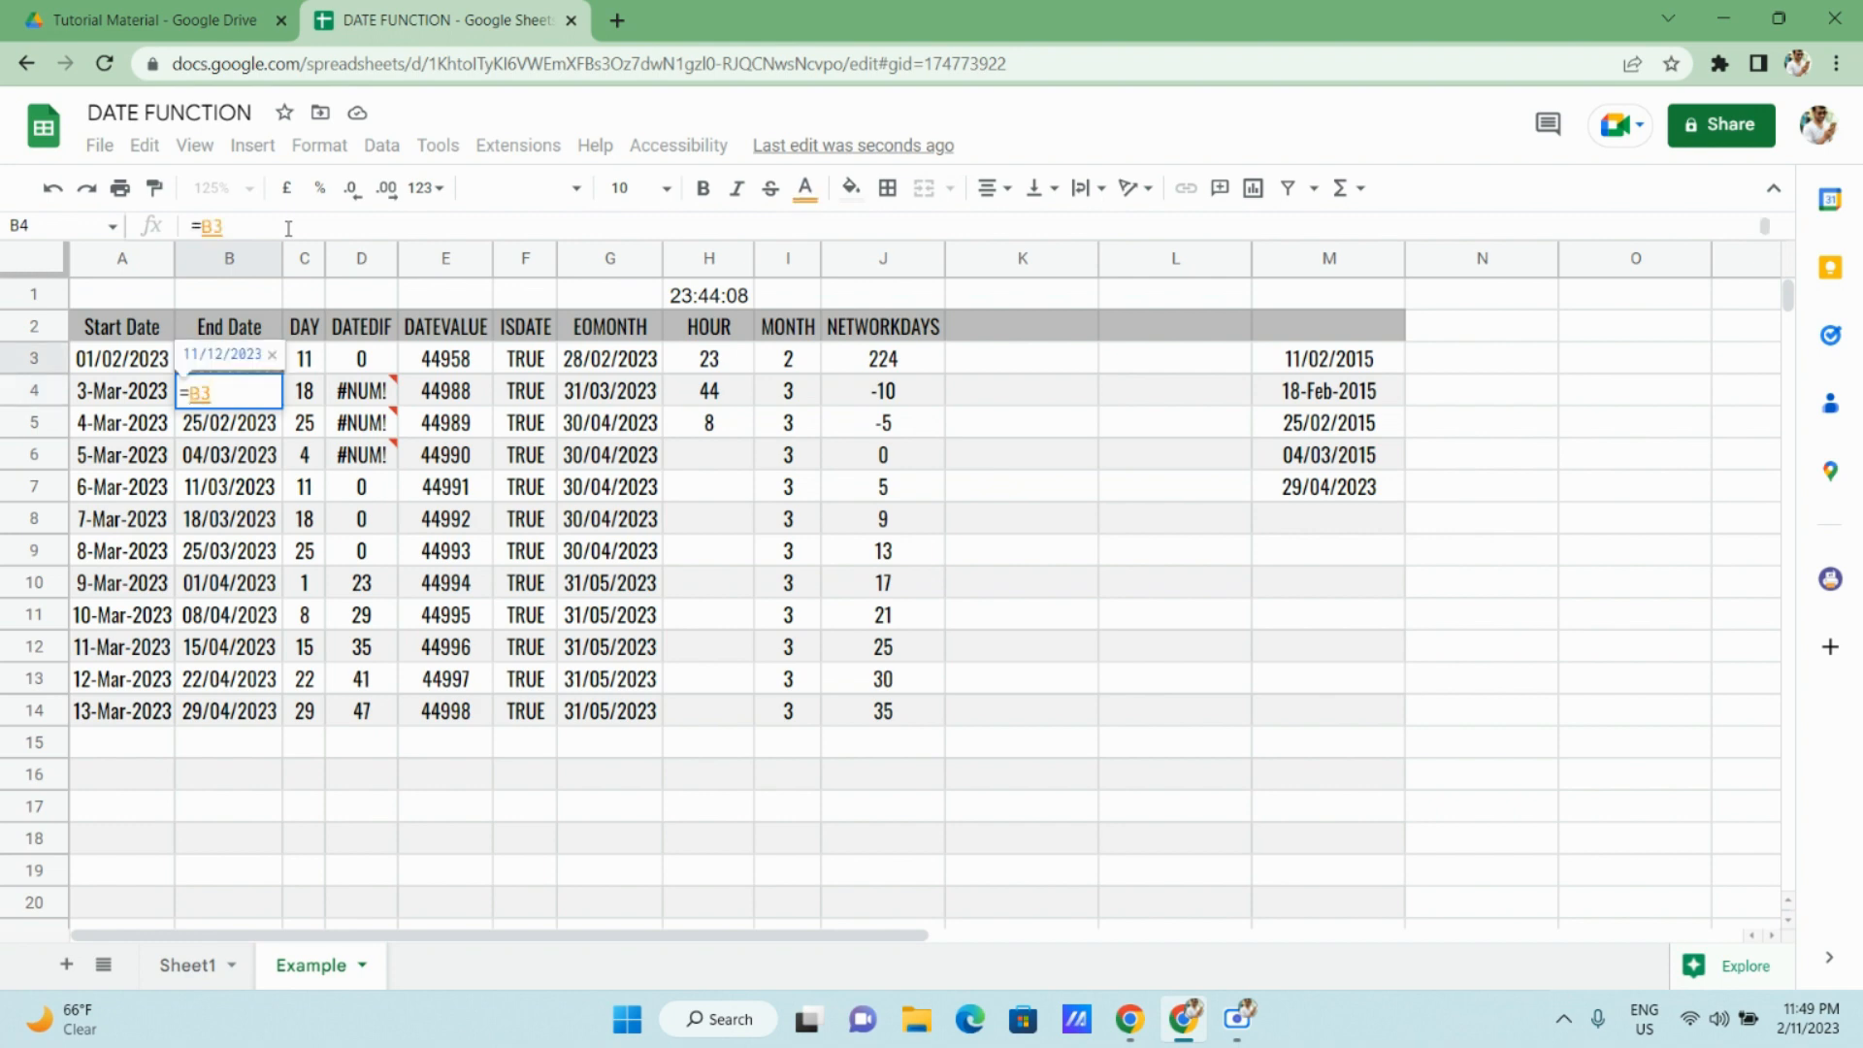
pyautogui.write('+1')
pyautogui.press('Return')
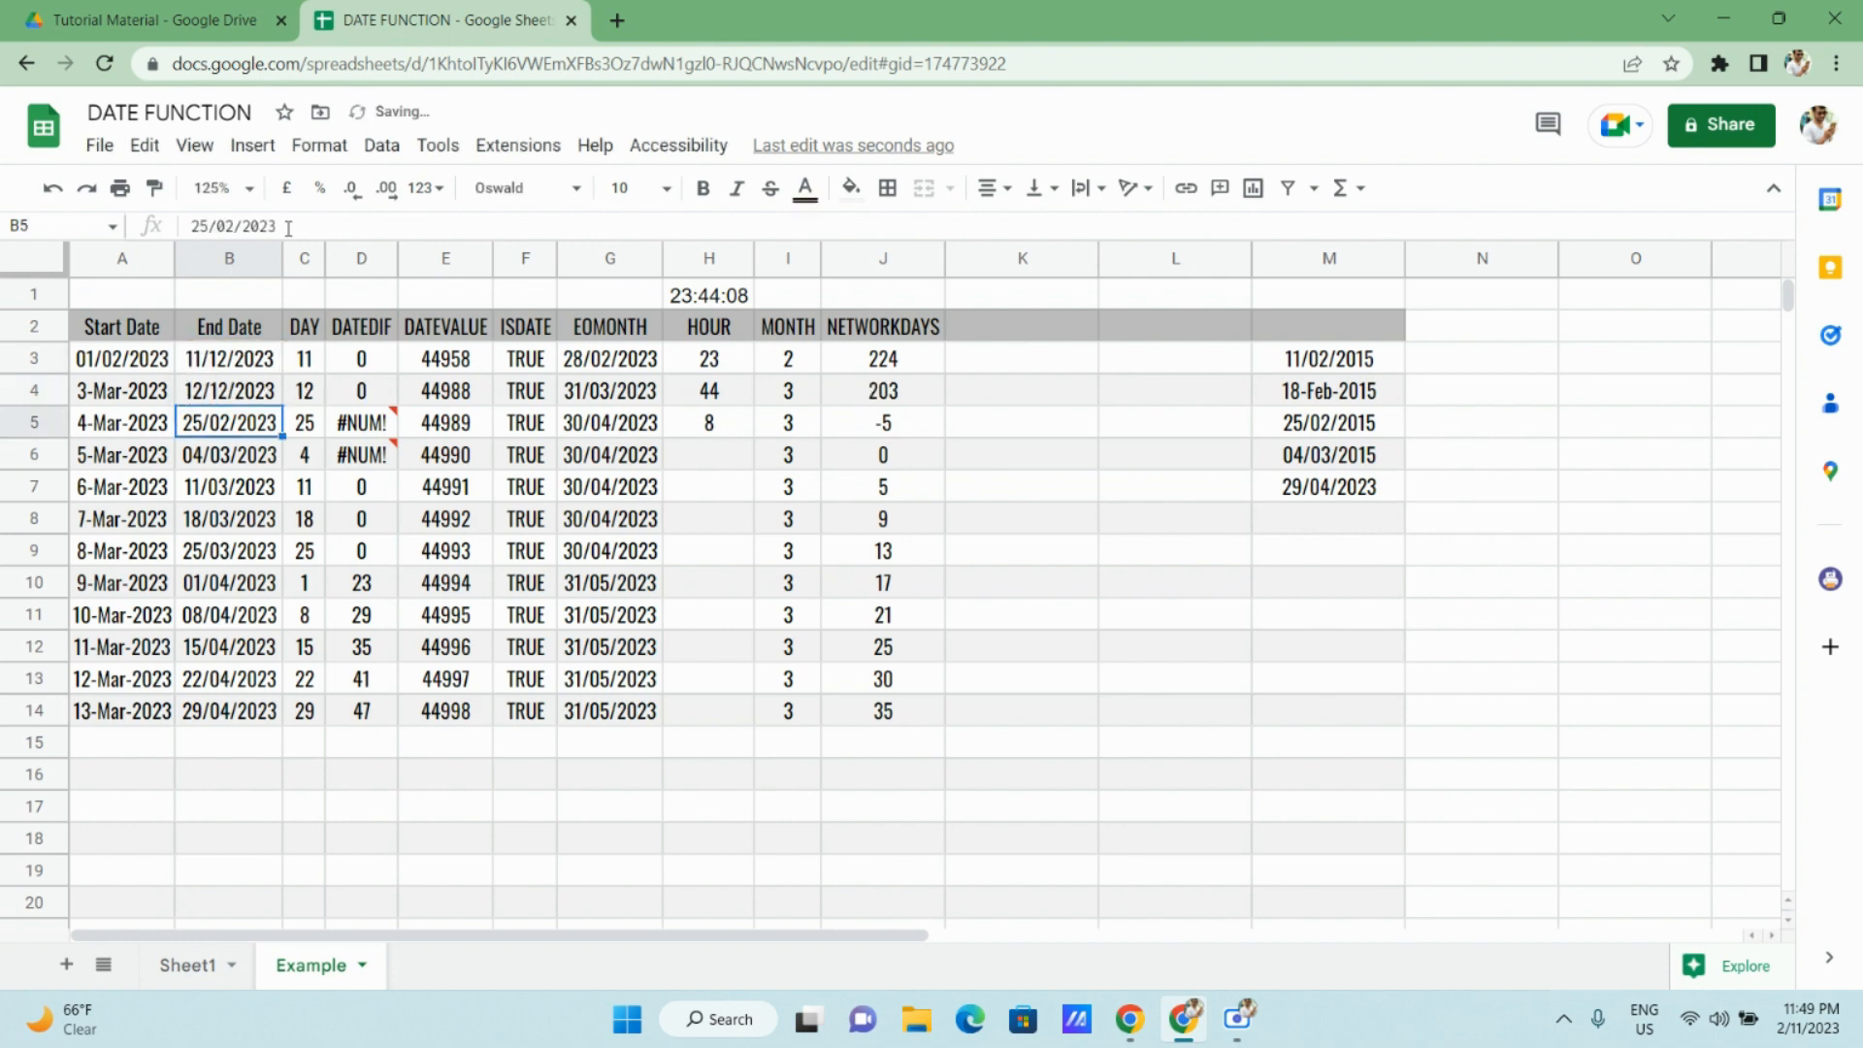
pyautogui.press('Up')
pyautogui.hotkey('ctrl', 'shift', 'Down')
pyautogui.hotkey('ctrl', 'd')
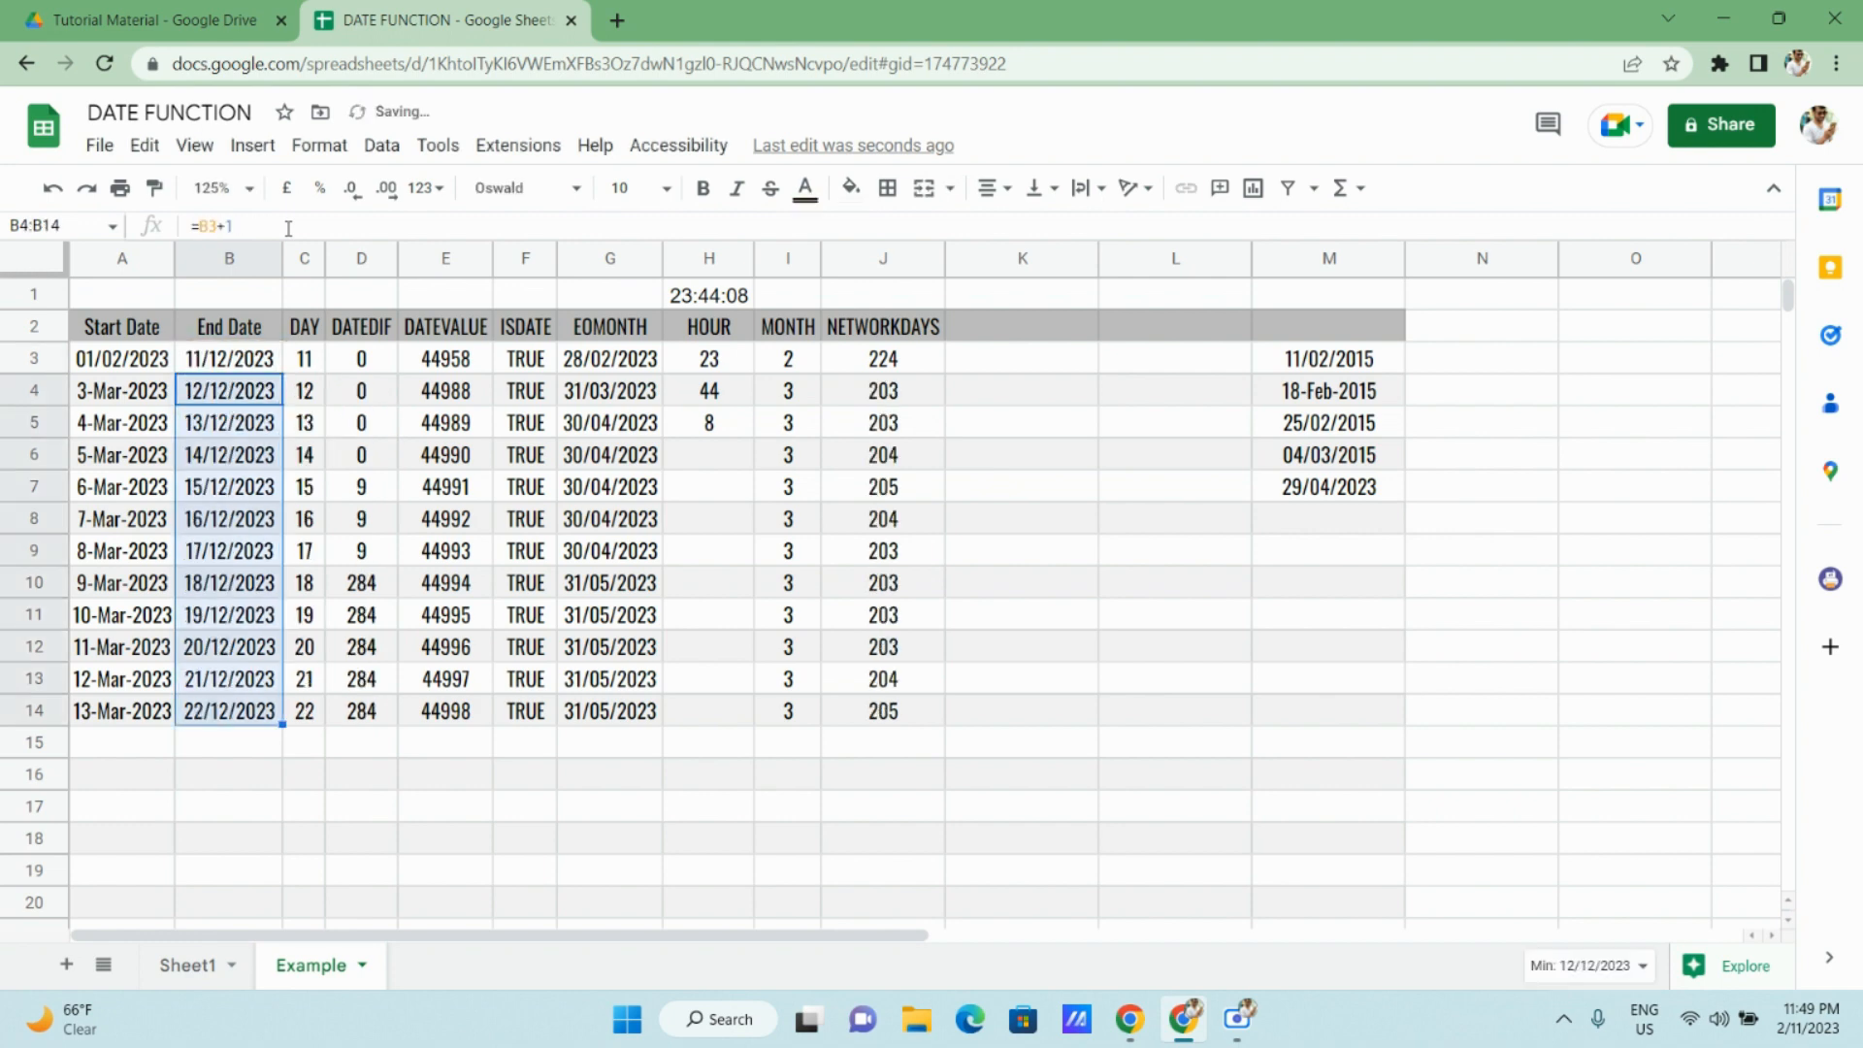
# Examine the NETWORKDAYS formula and result in J3 against the updated start and end dates.
pyautogui.press('Right')
pyautogui.press('Right')
pyautogui.press('Right')
pyautogui.press('Right')
pyautogui.press('Right')
pyautogui.press('Right')
pyautogui.press('Right')
pyautogui.press('Right')
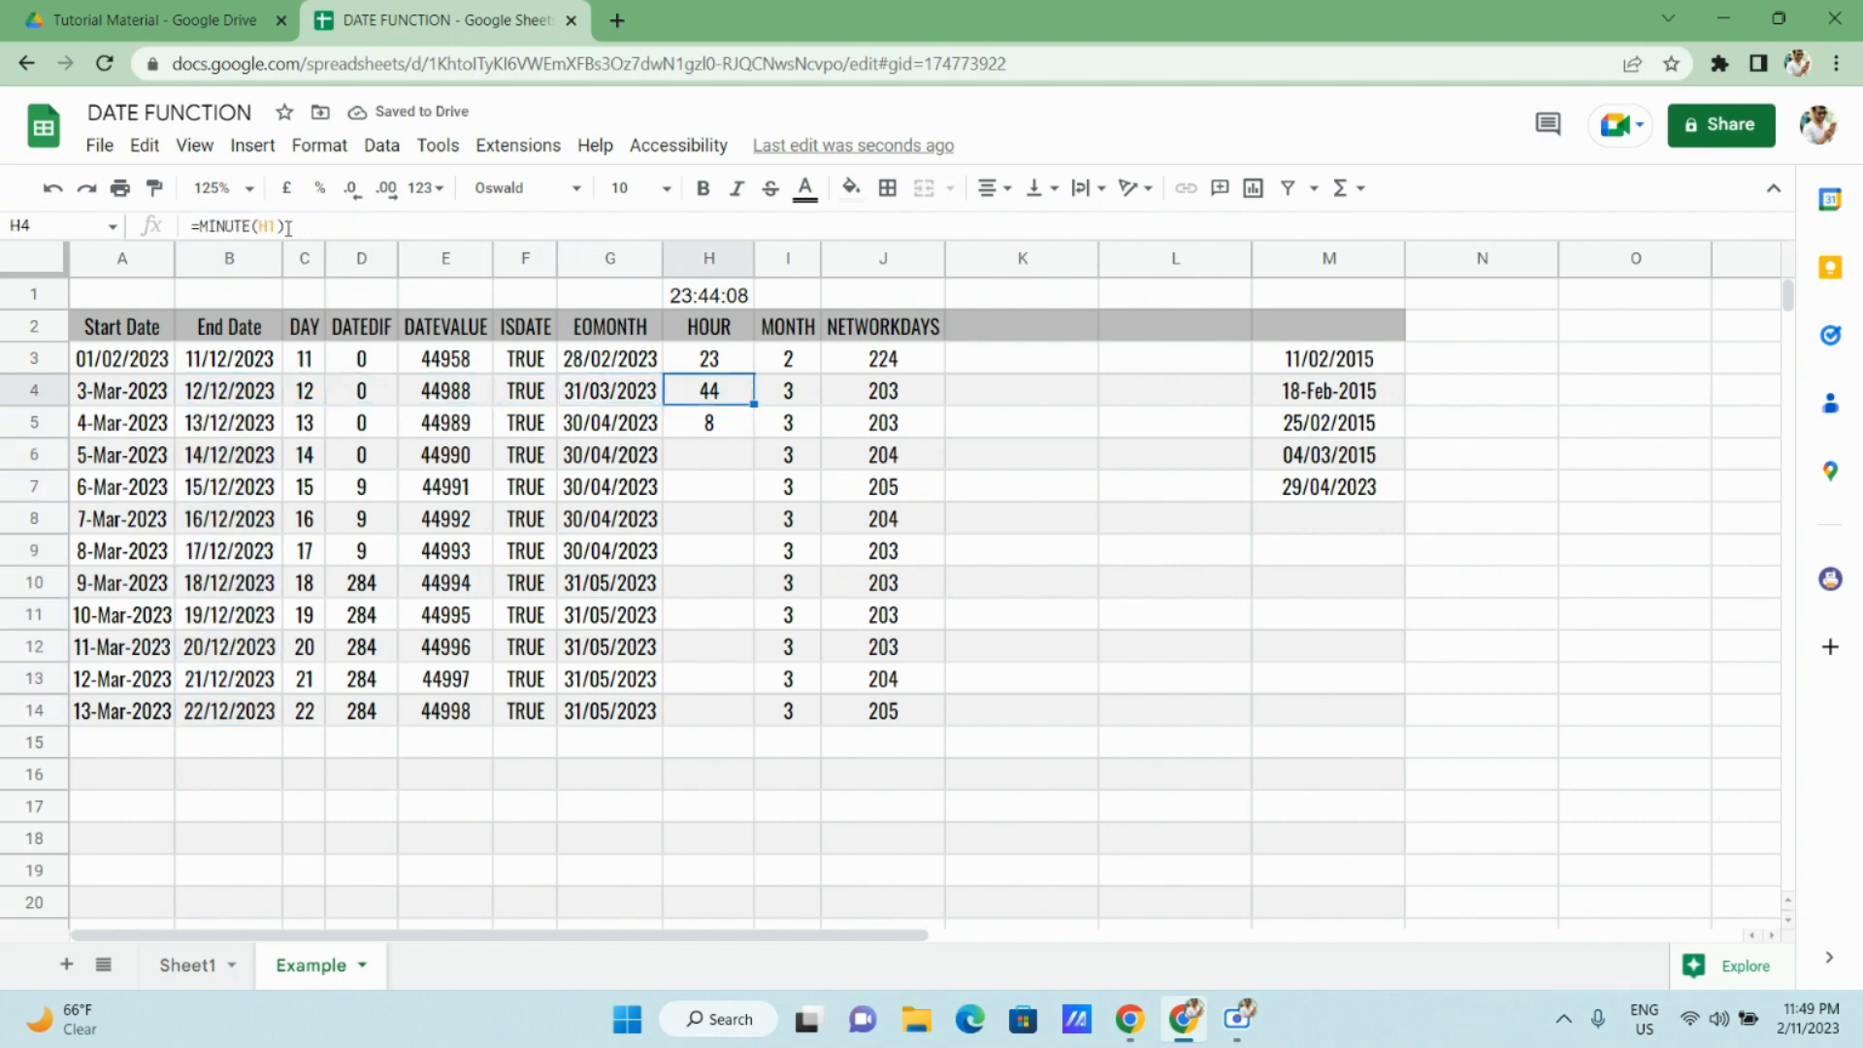
pyautogui.press('Up')
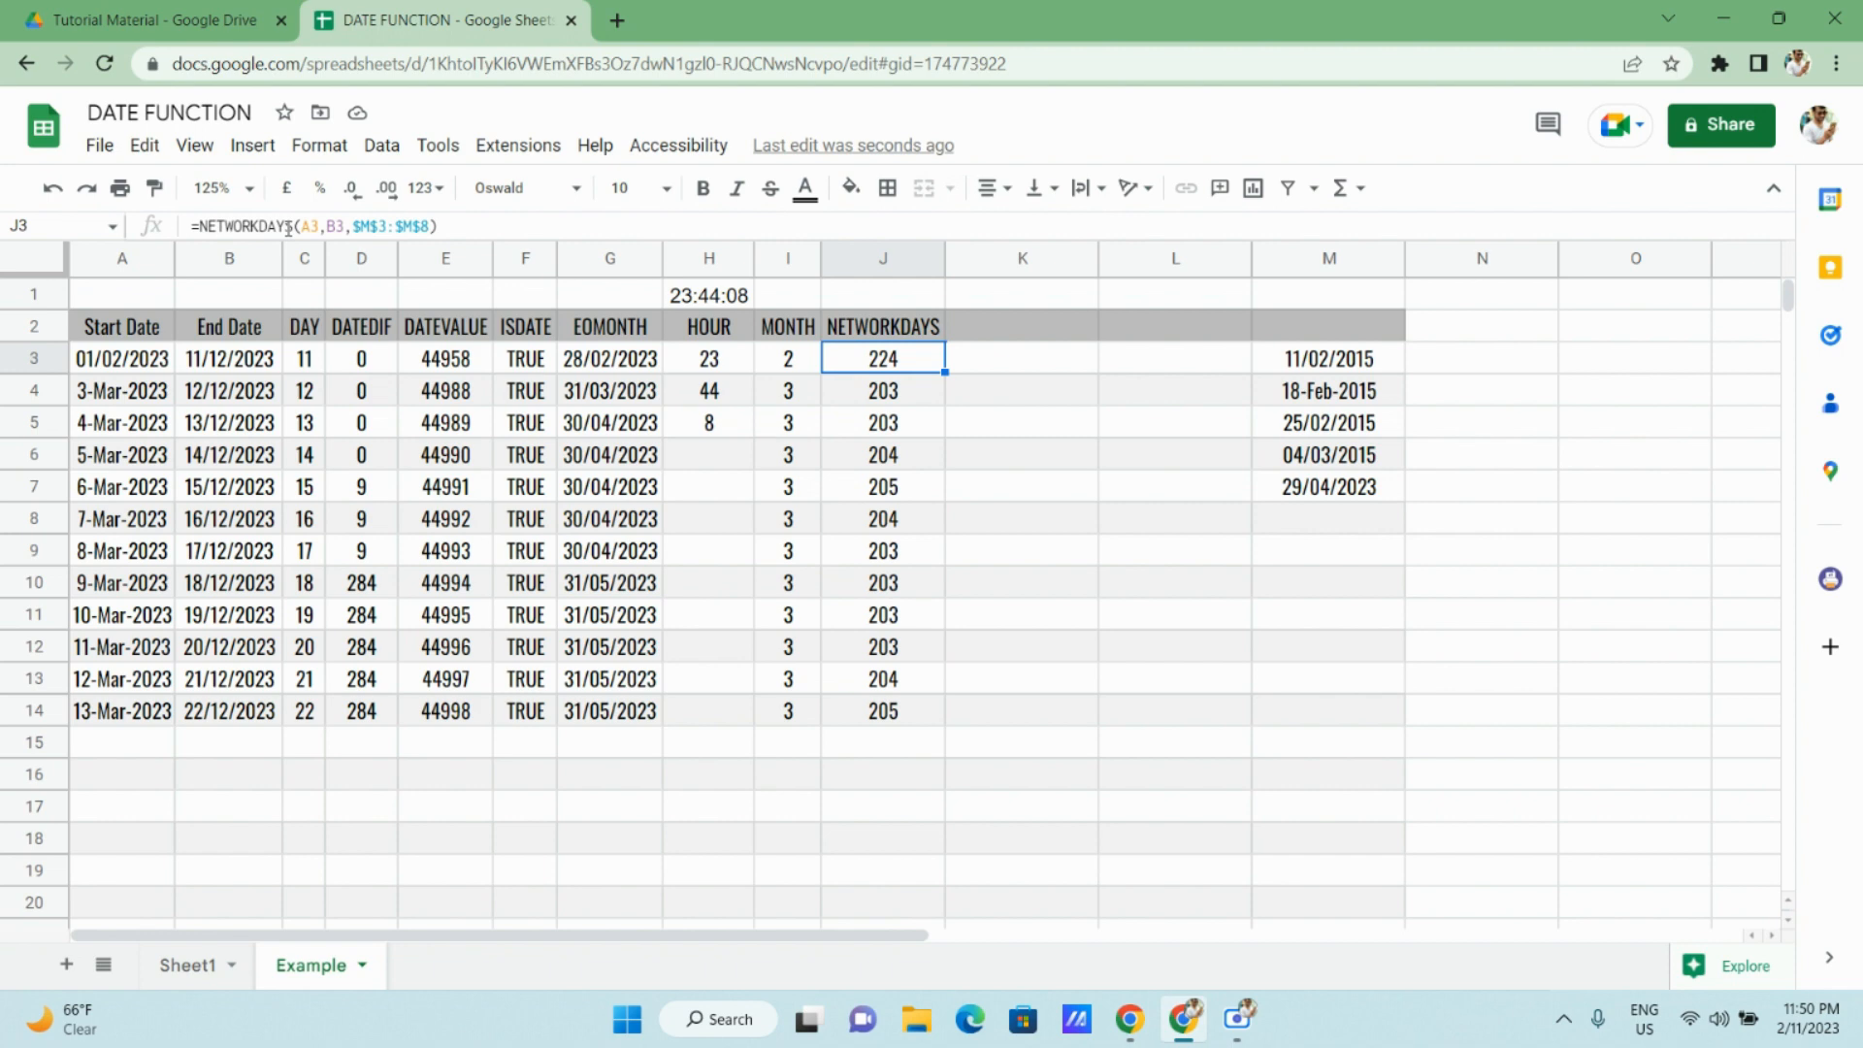
pyautogui.hotkey('ctrl', 'c')
pyautogui.click(895, 330)
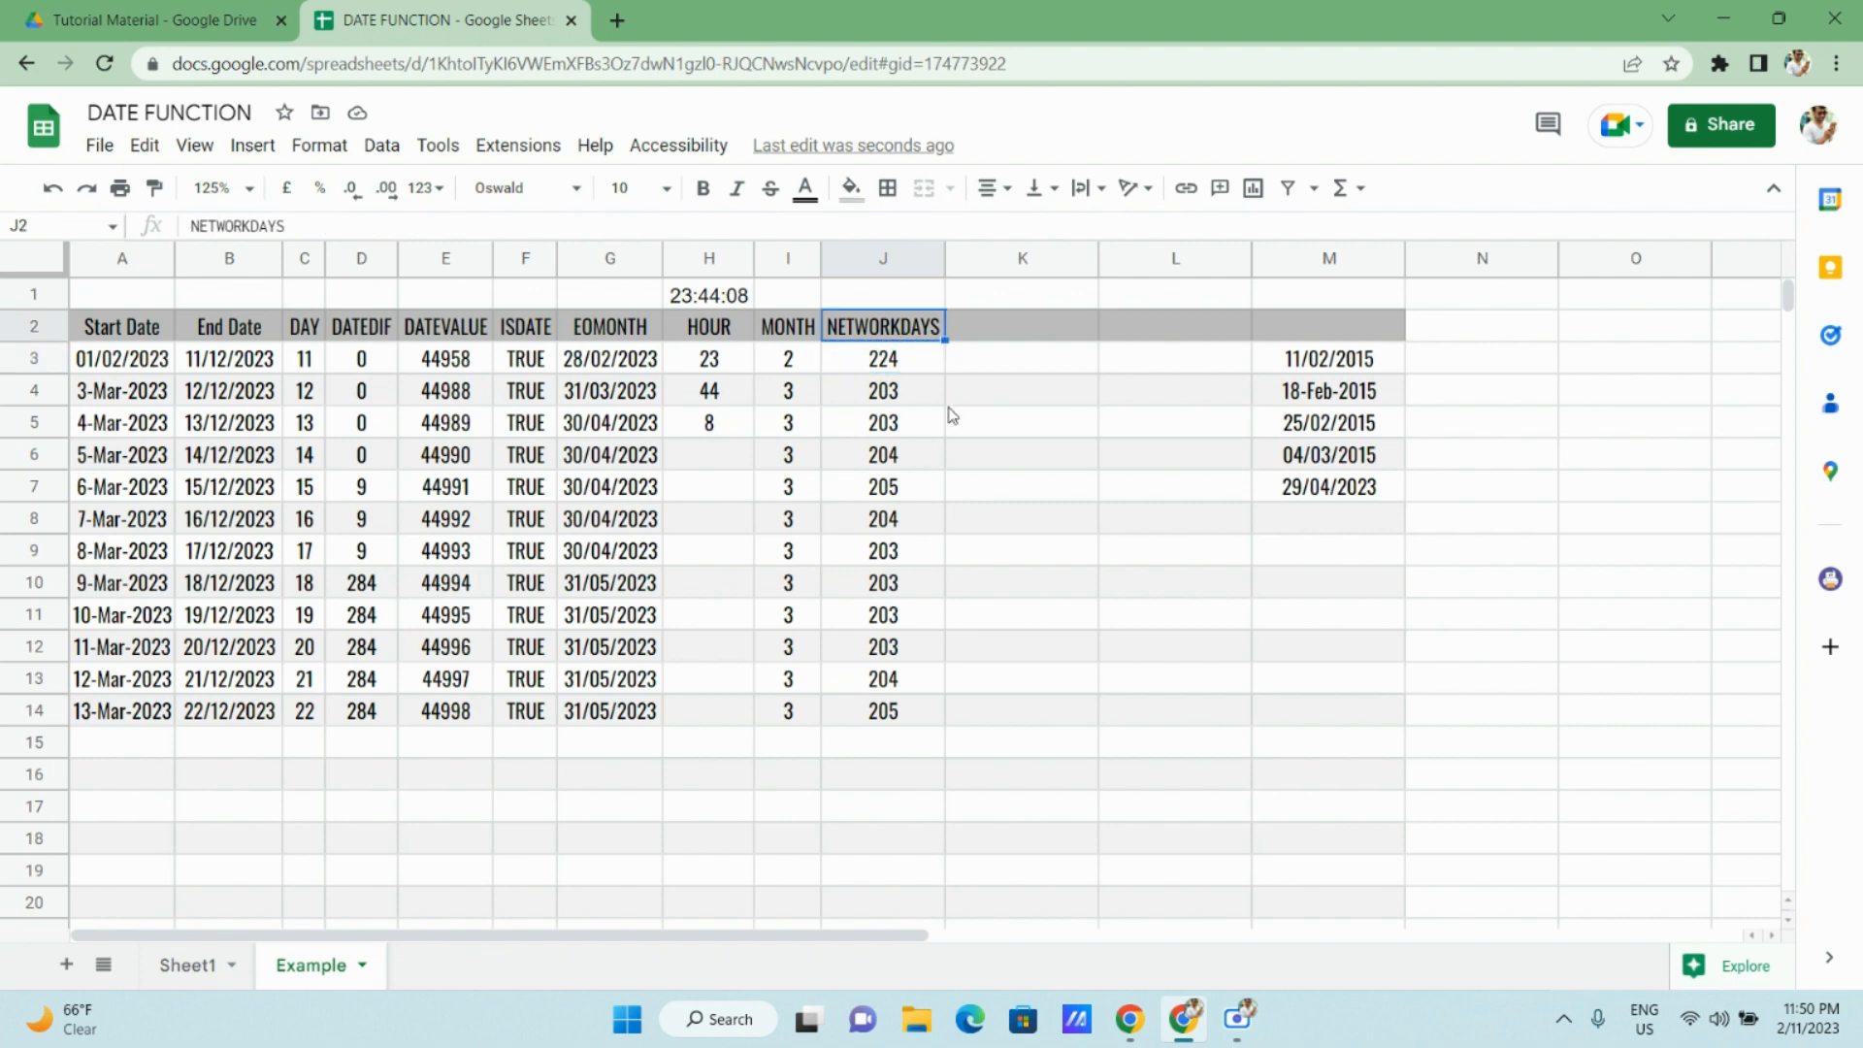
# Make the NetworkDays entry in A13 of Sheet1 bold.
pyautogui.click(185, 968)
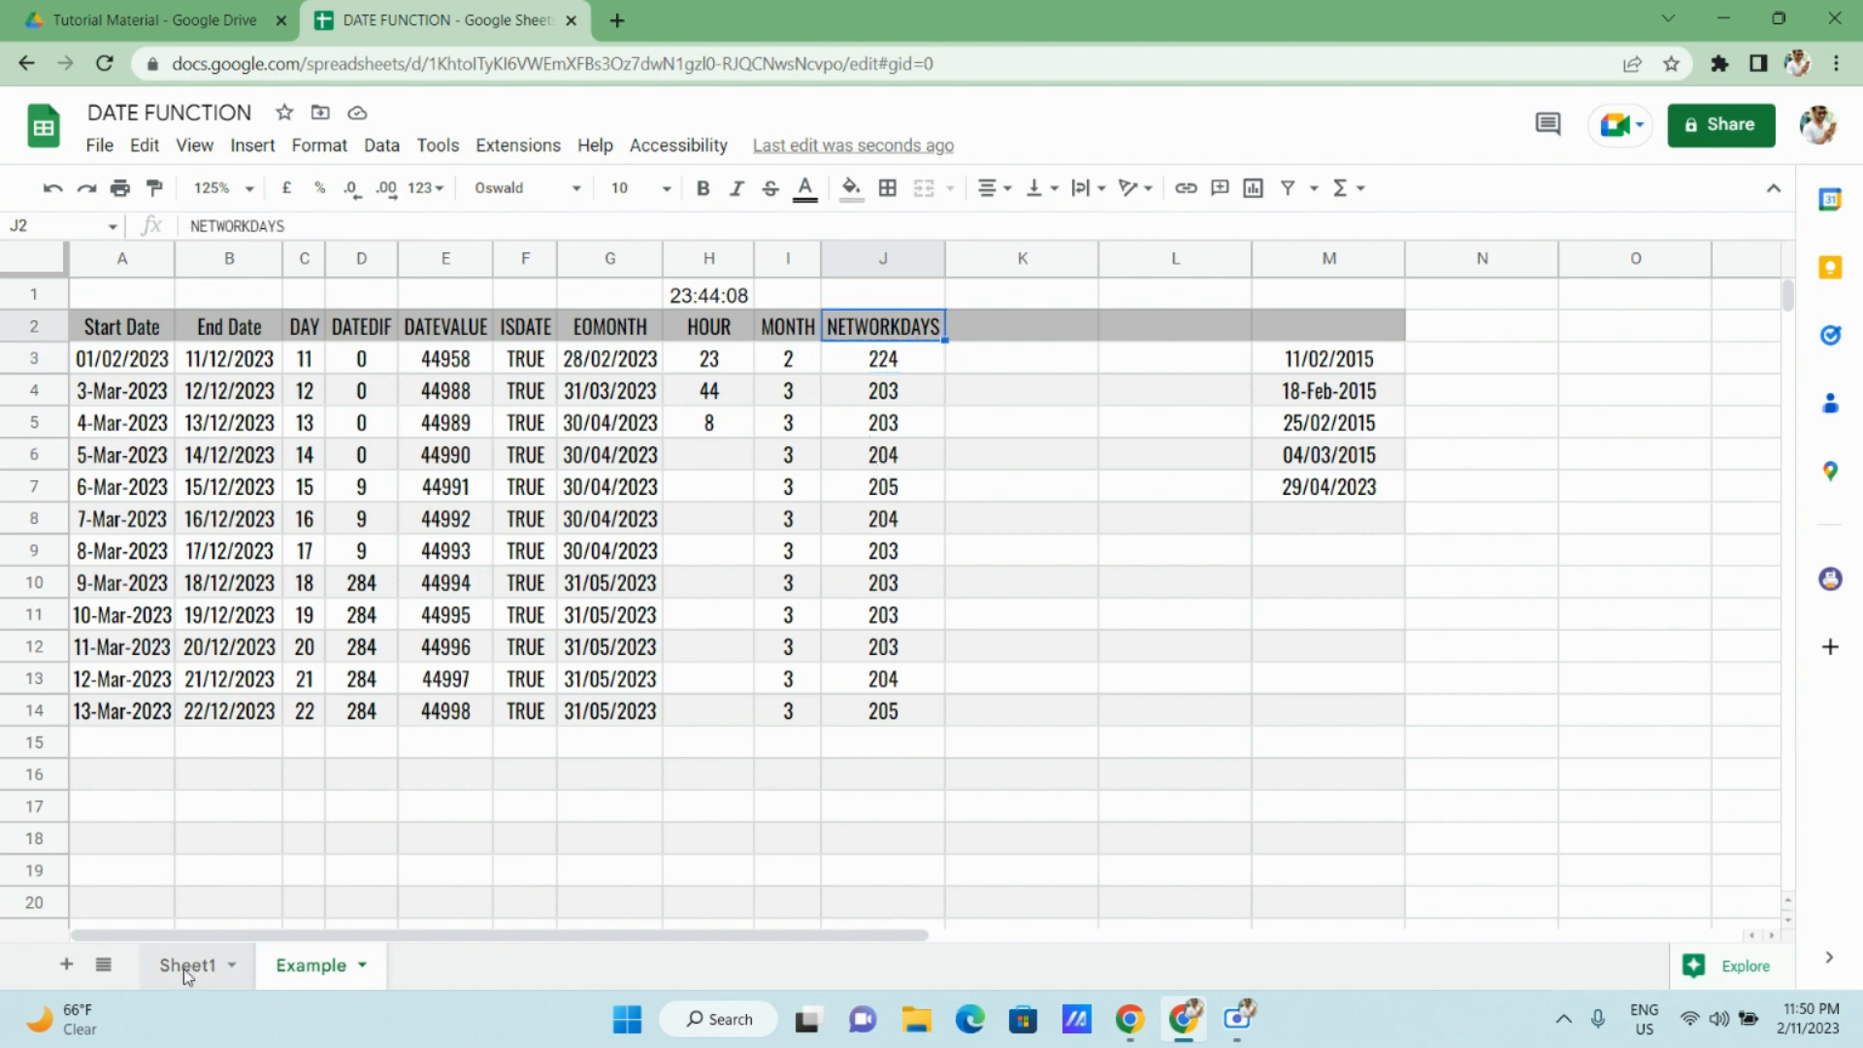
pyautogui.click(144, 684)
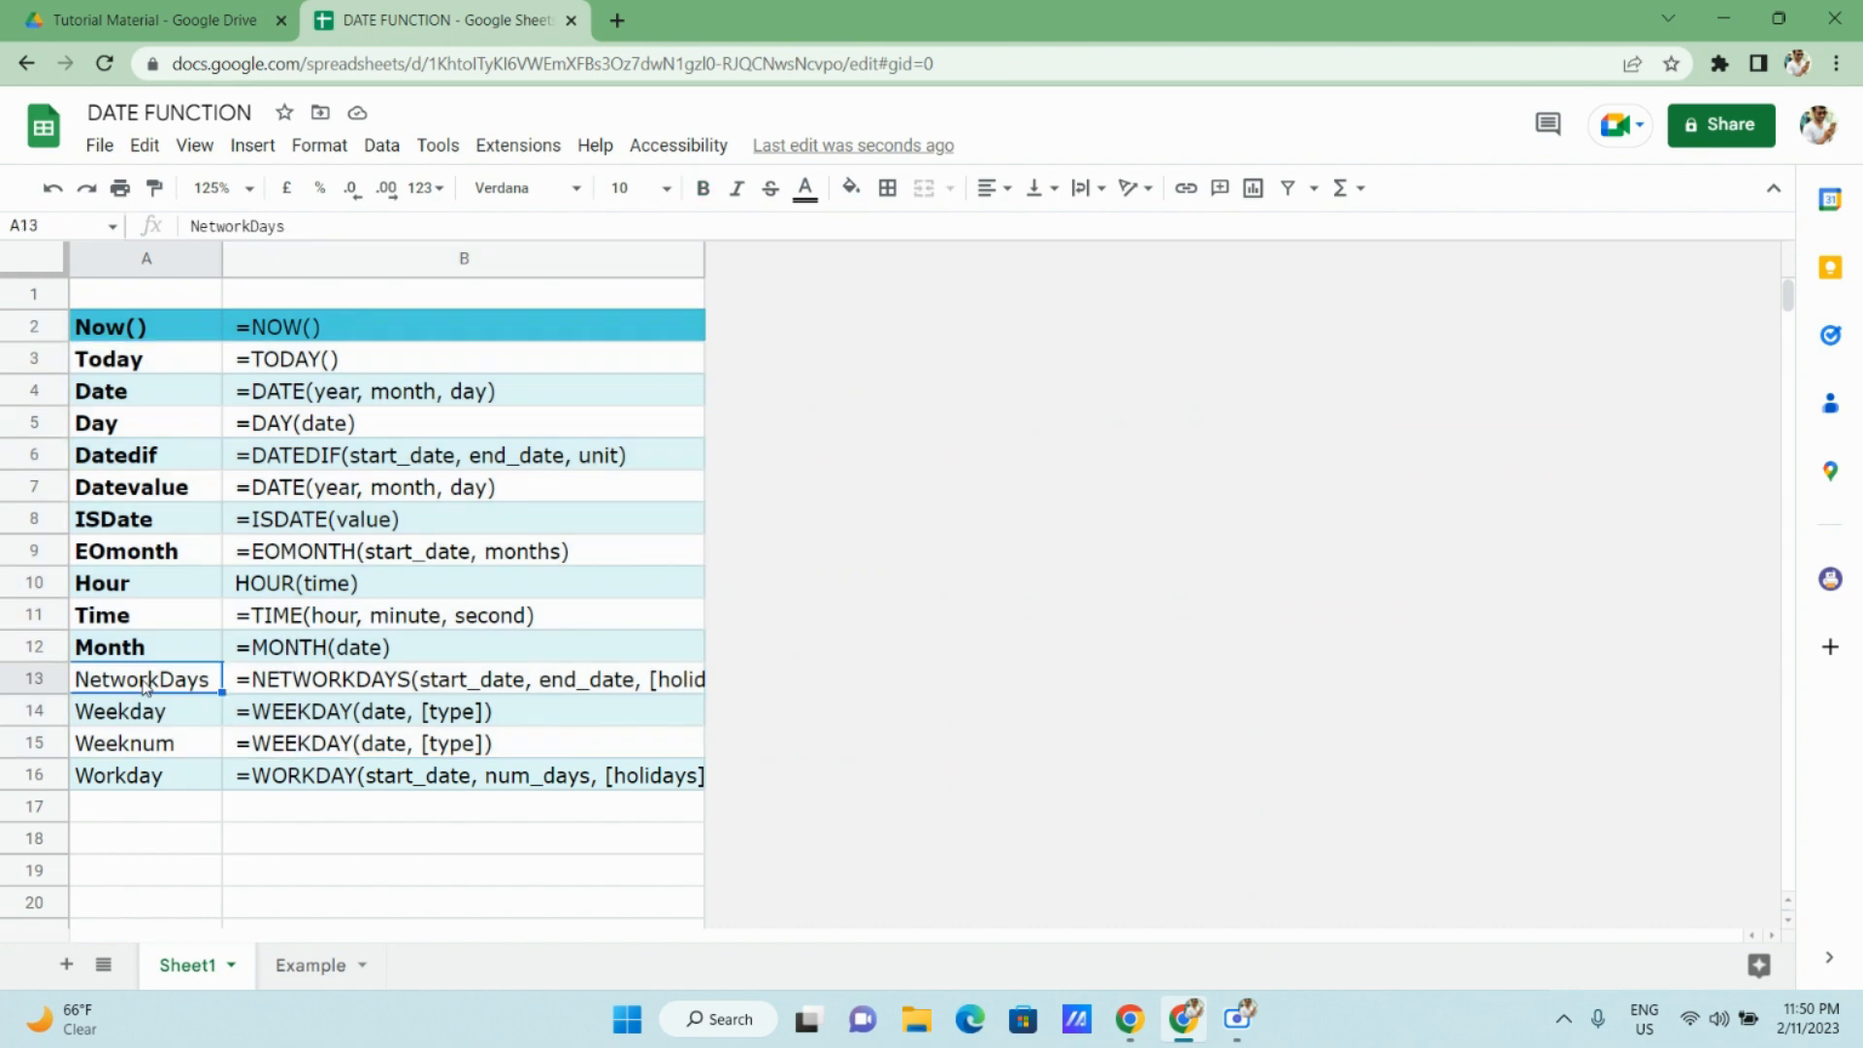
pyautogui.hotkey('ctrl', 'b')
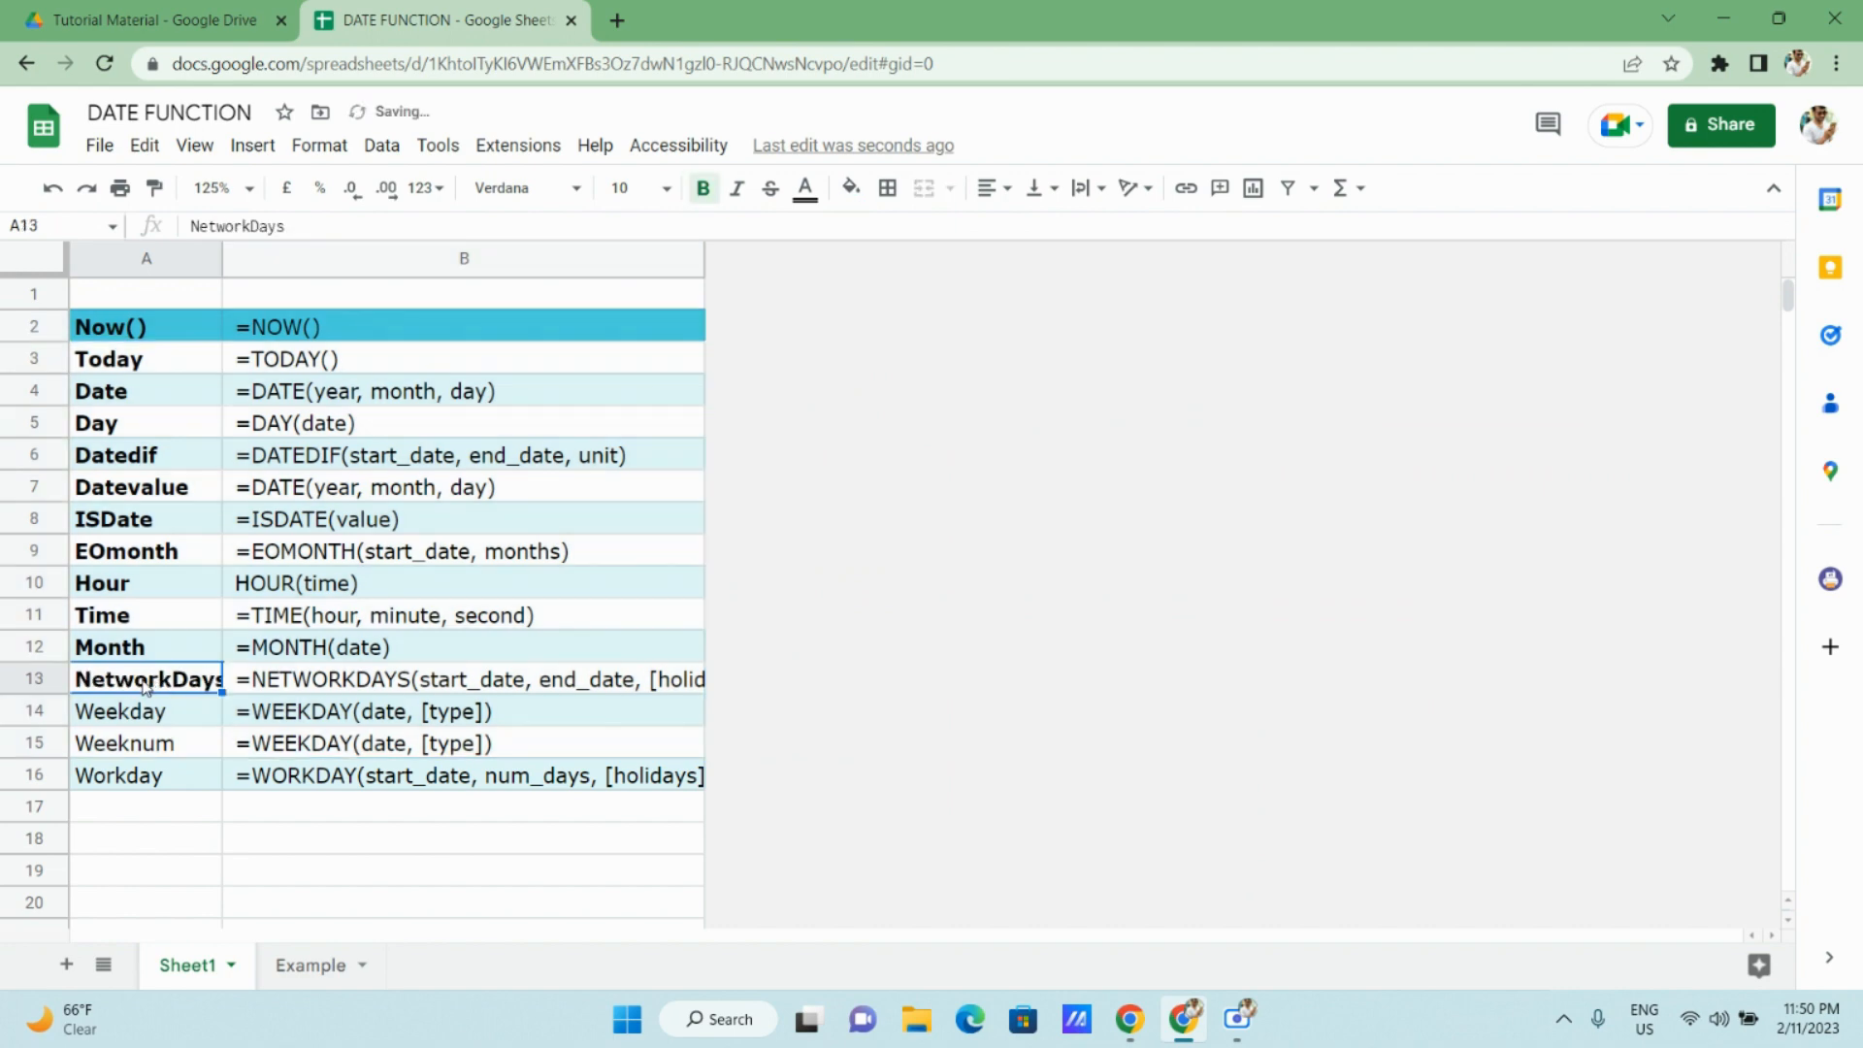
pyautogui.press('Down')
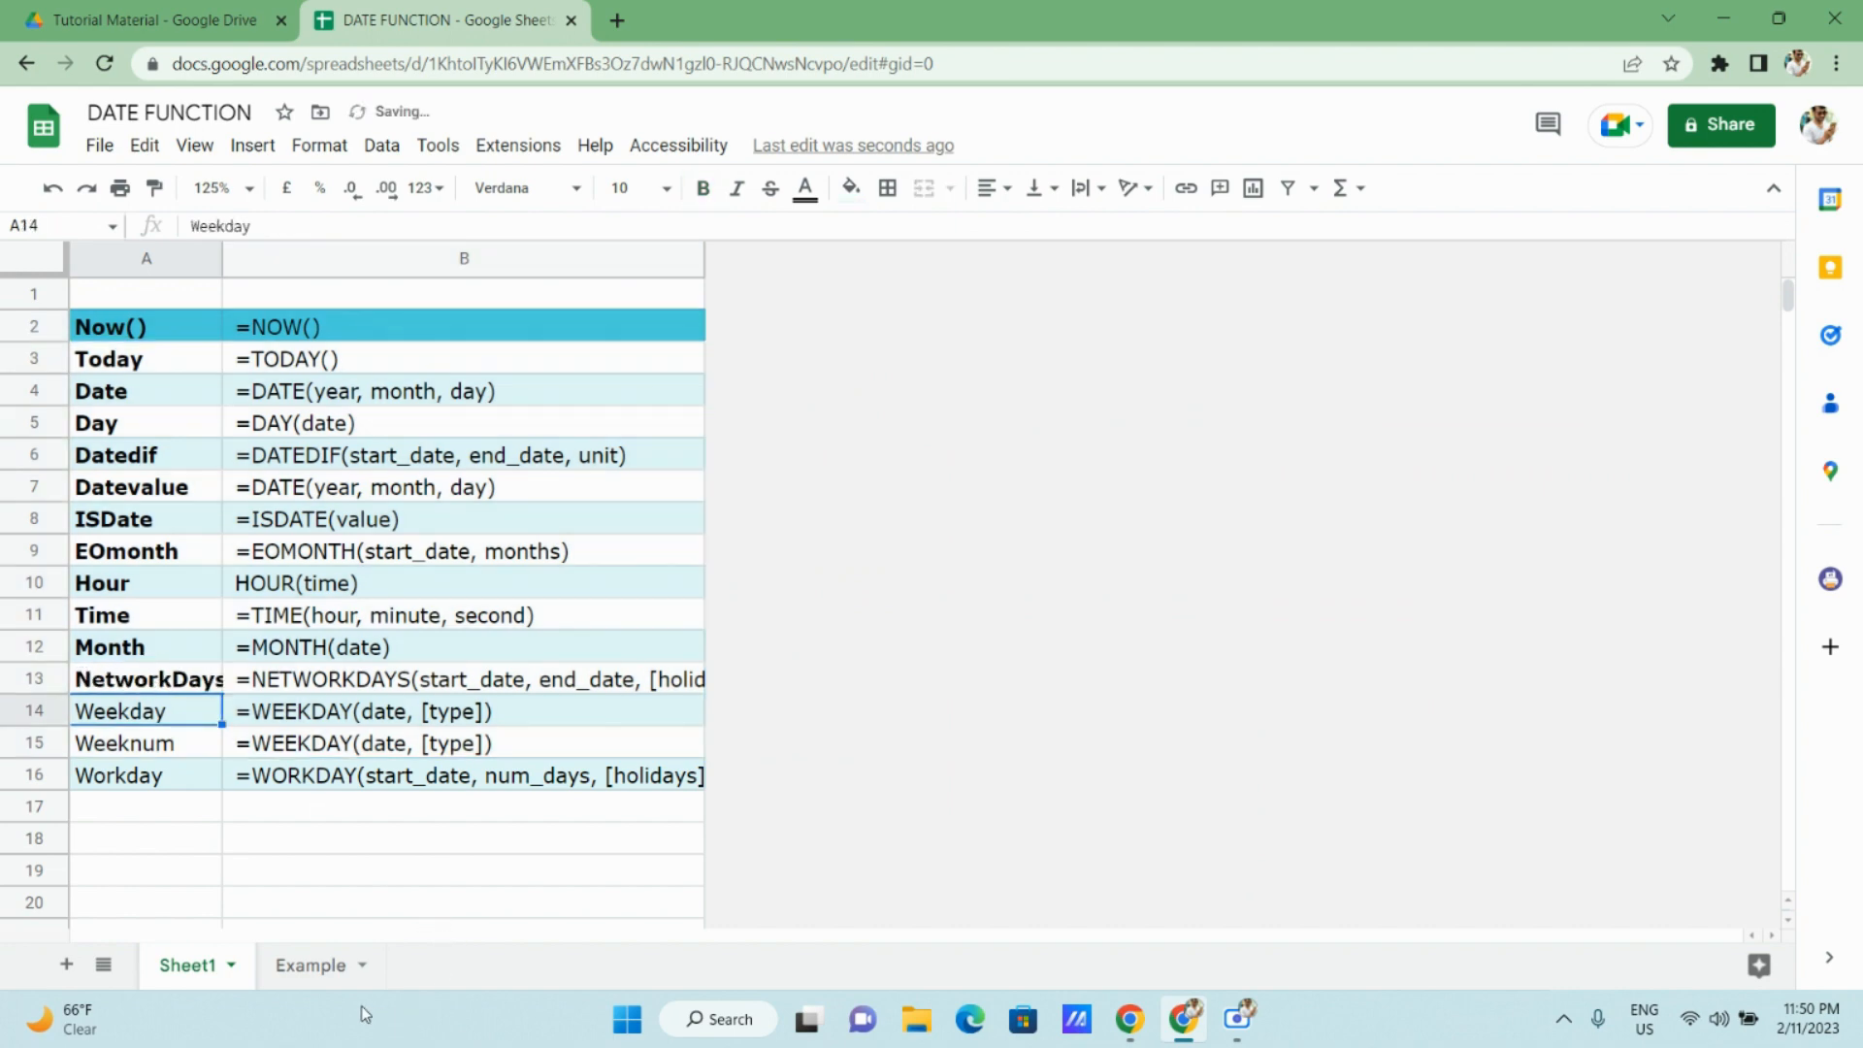
# Return to the Example sheet and enter the header WEEKDAY in K2.
pyautogui.click(313, 966)
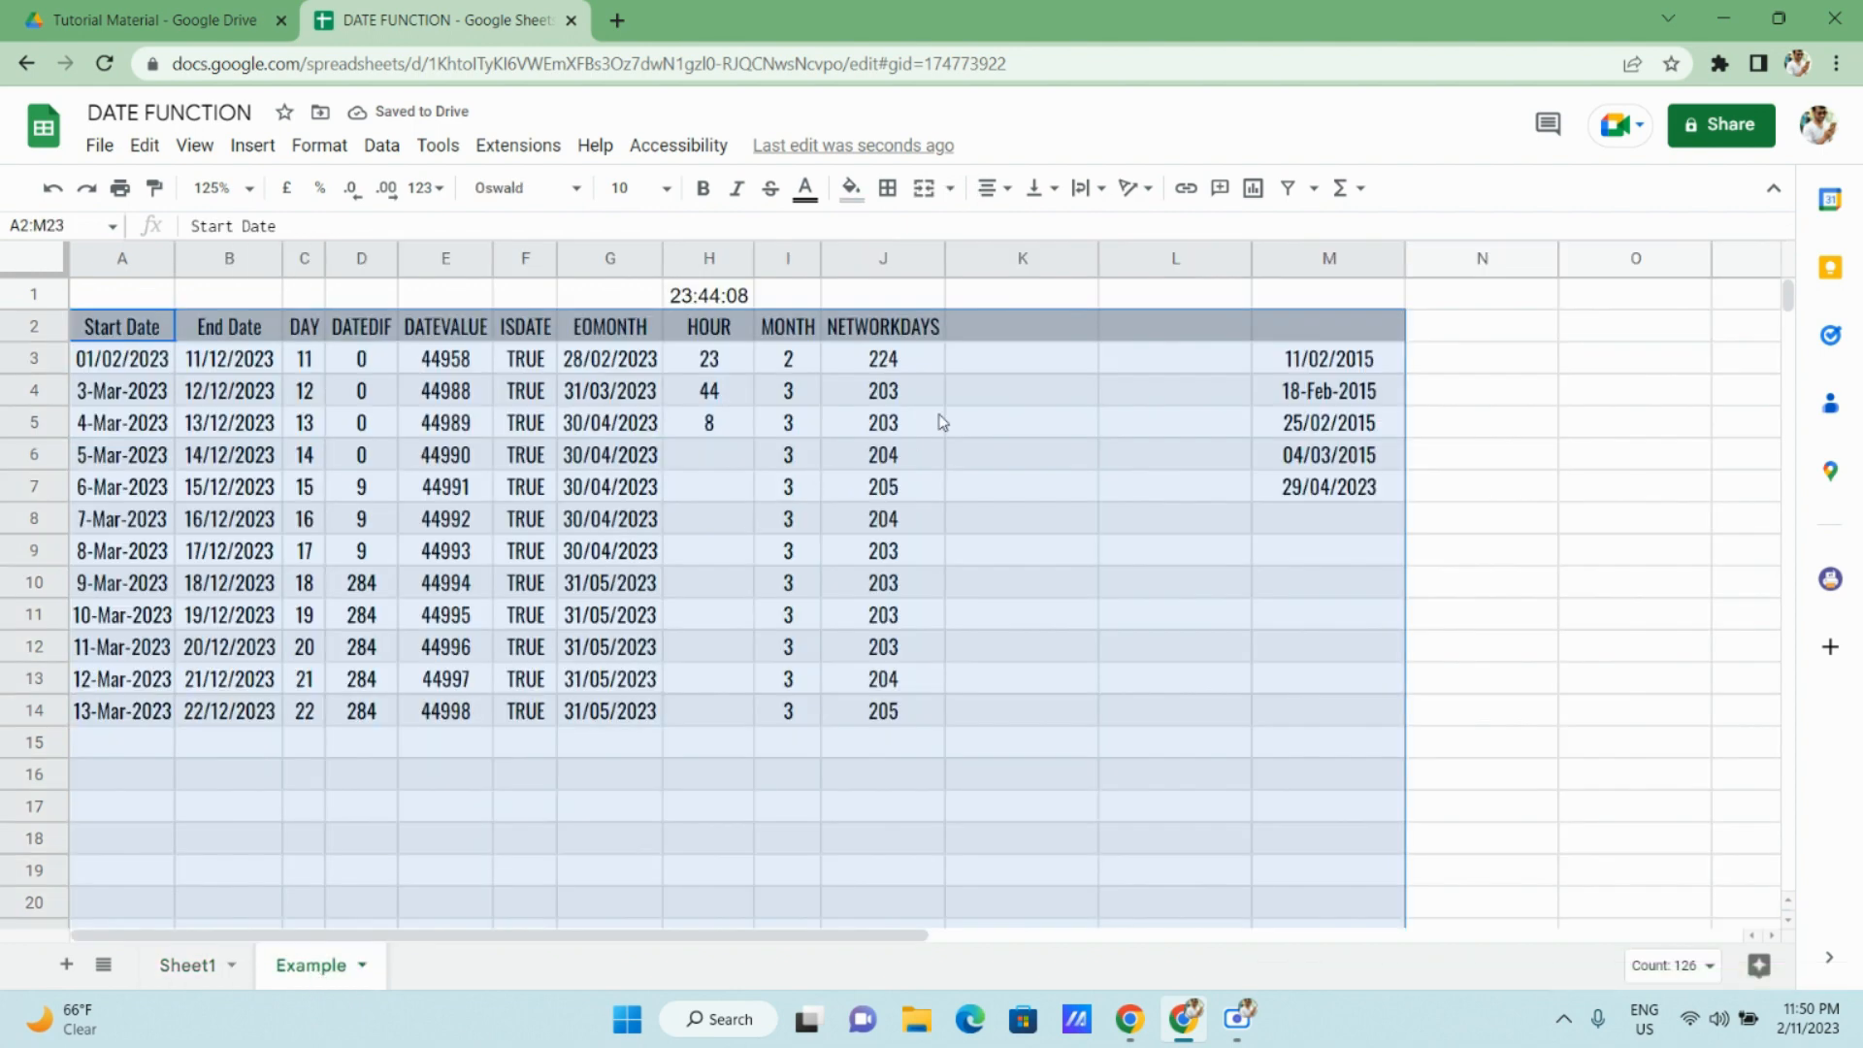
pyautogui.click(1009, 324)
pyautogui.write('WEEK')
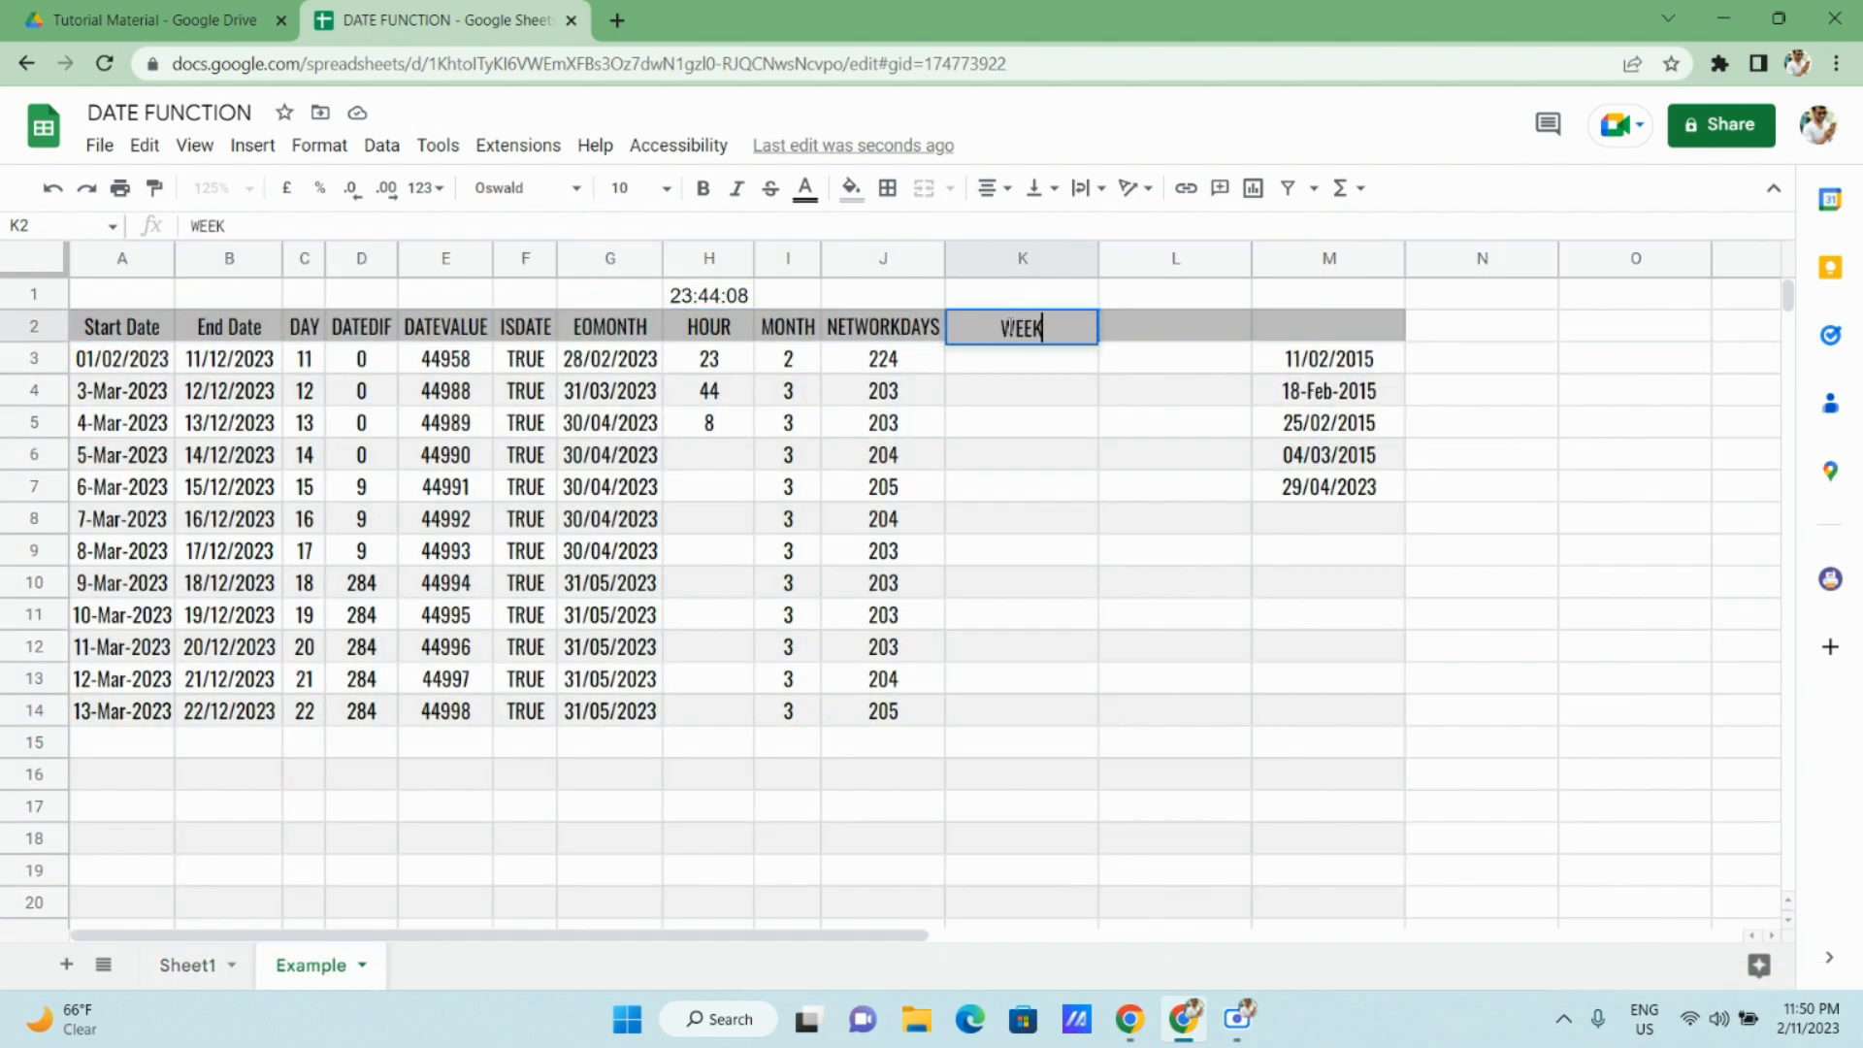
pyautogui.write('DAY')
pyautogui.press('Return')
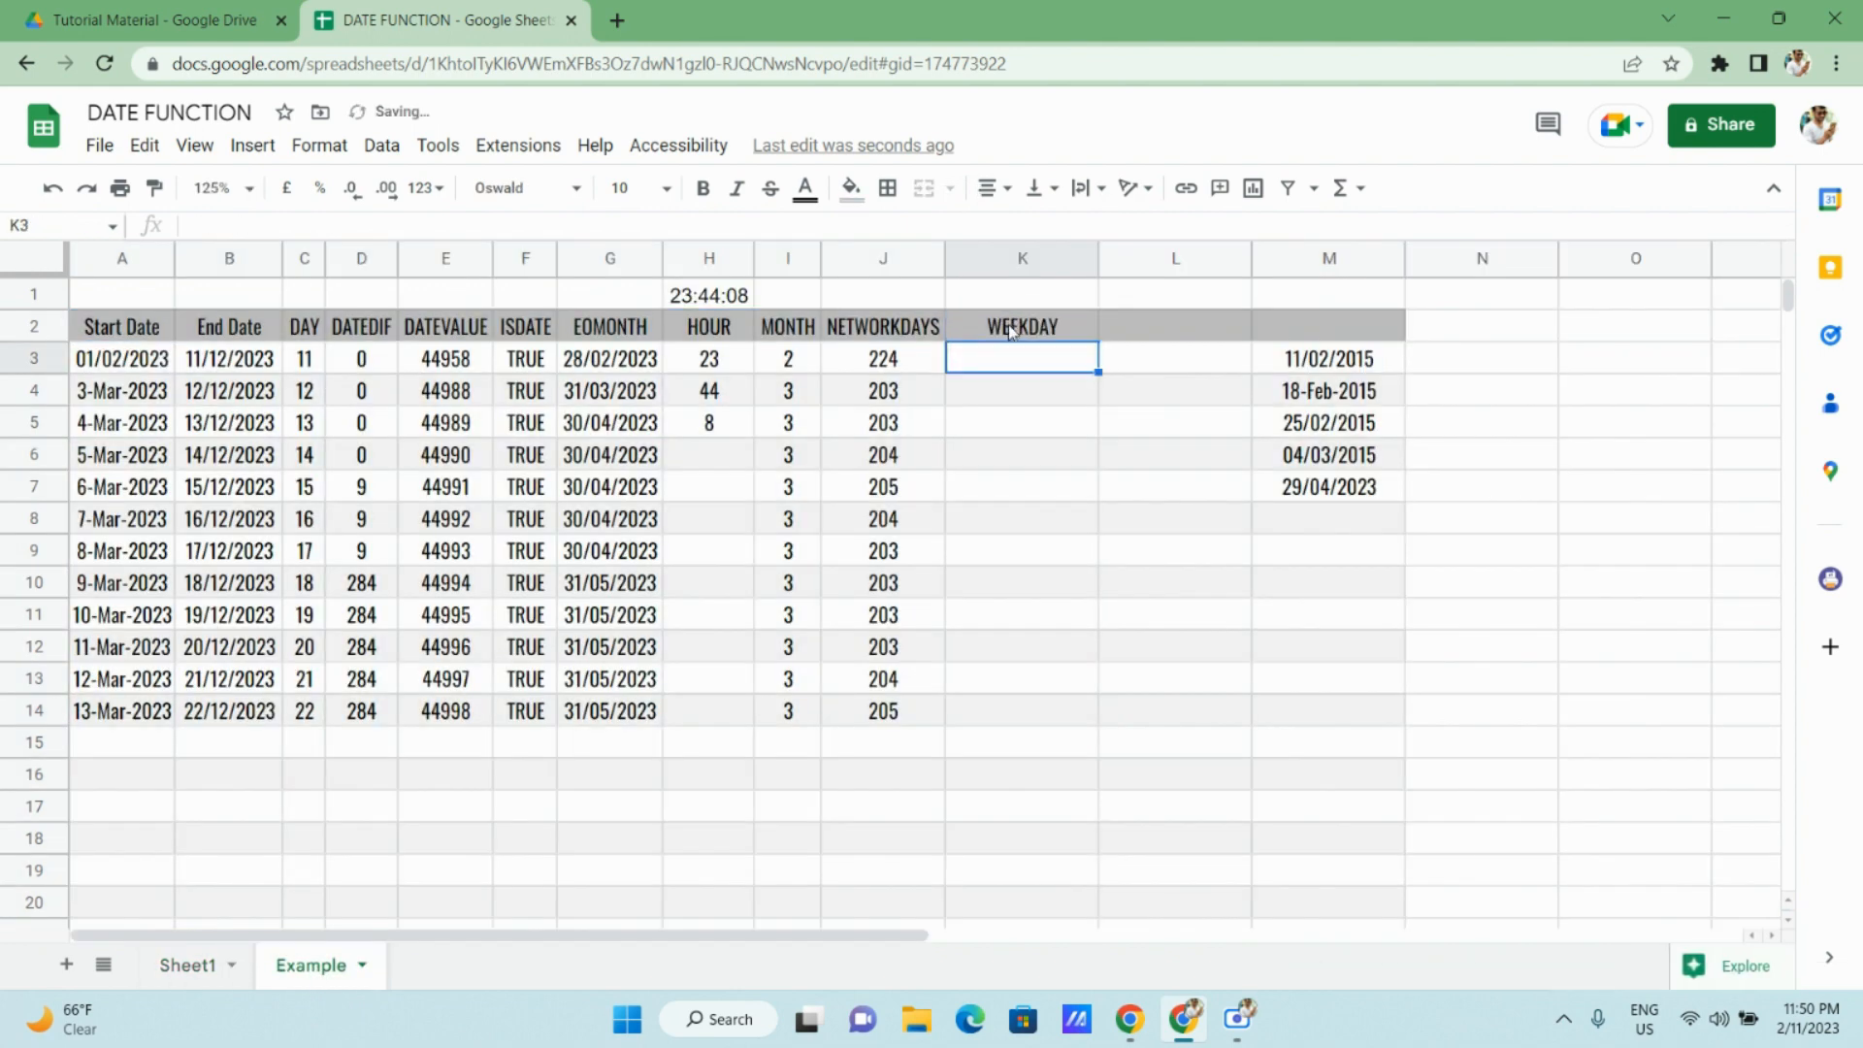
# Enter the formula =WEEKDAY(A3,1) in K3 and fill it down the WEEKDAY column to K14.
pyautogui.write('=')
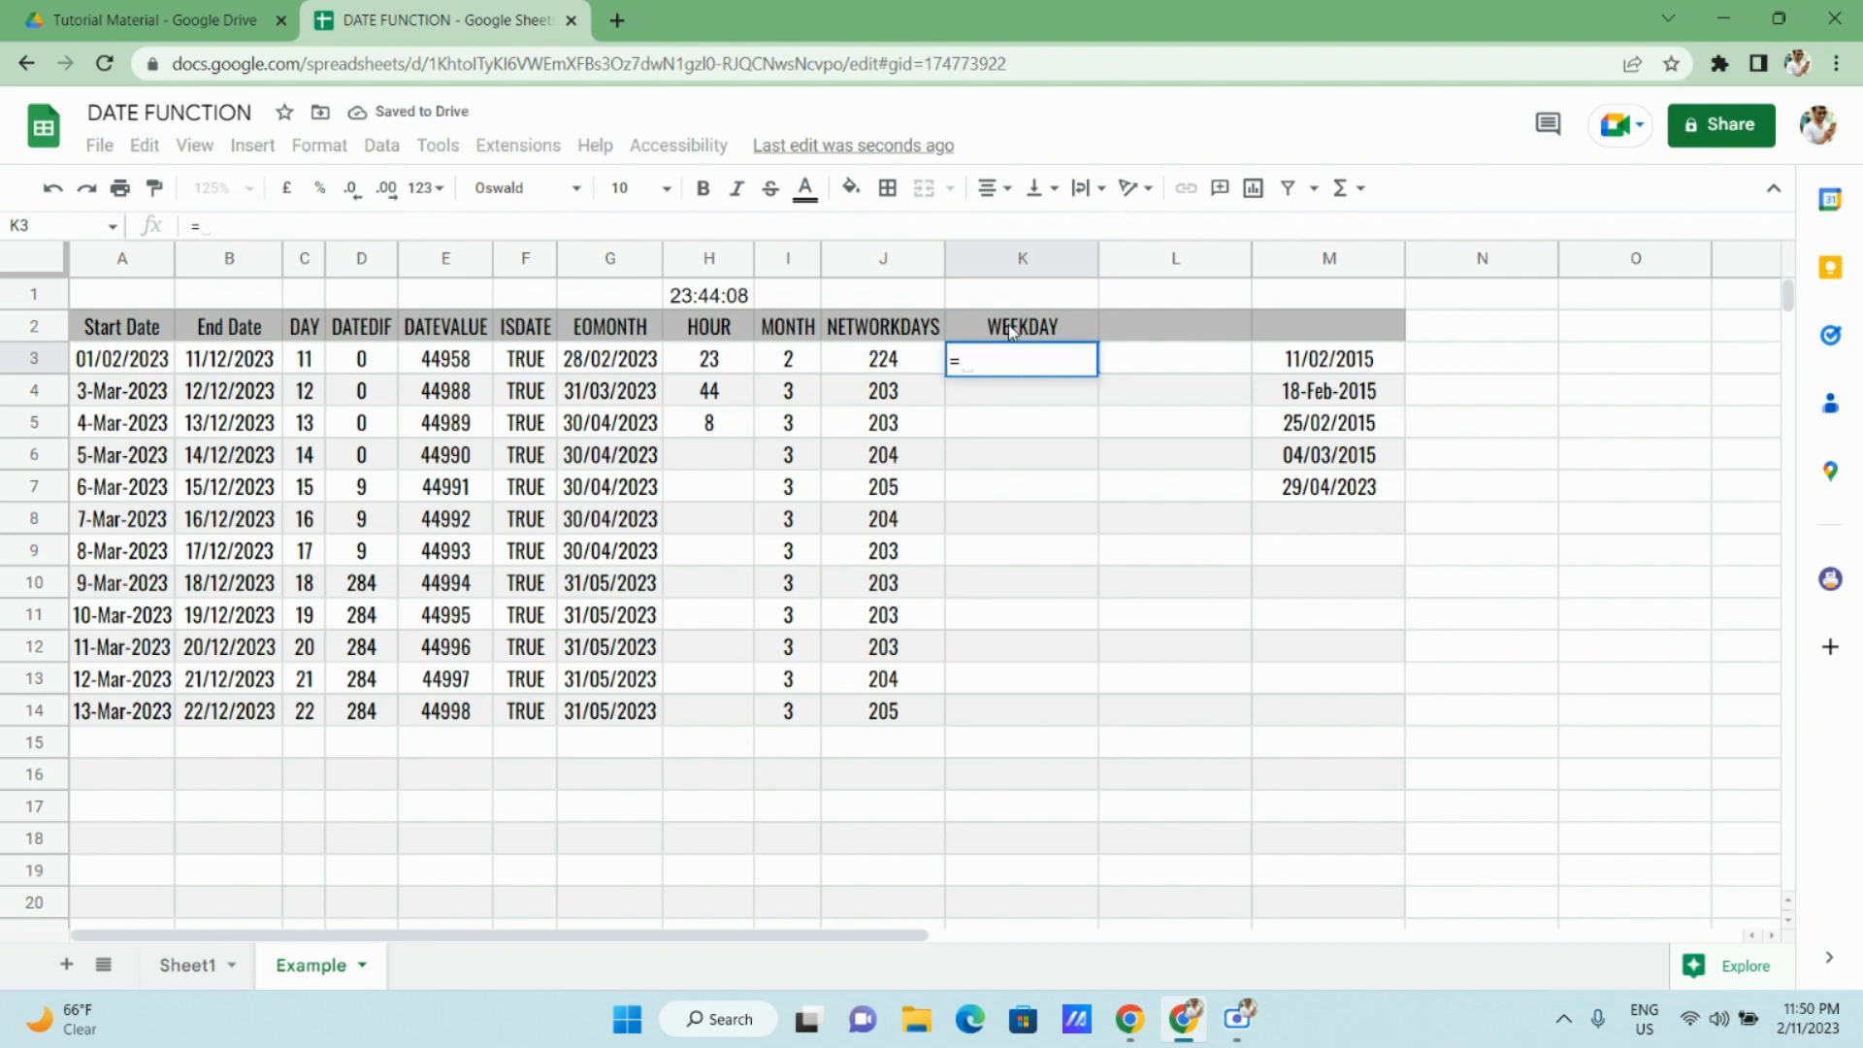
pyautogui.write('WEE')
pyautogui.press('Tab')
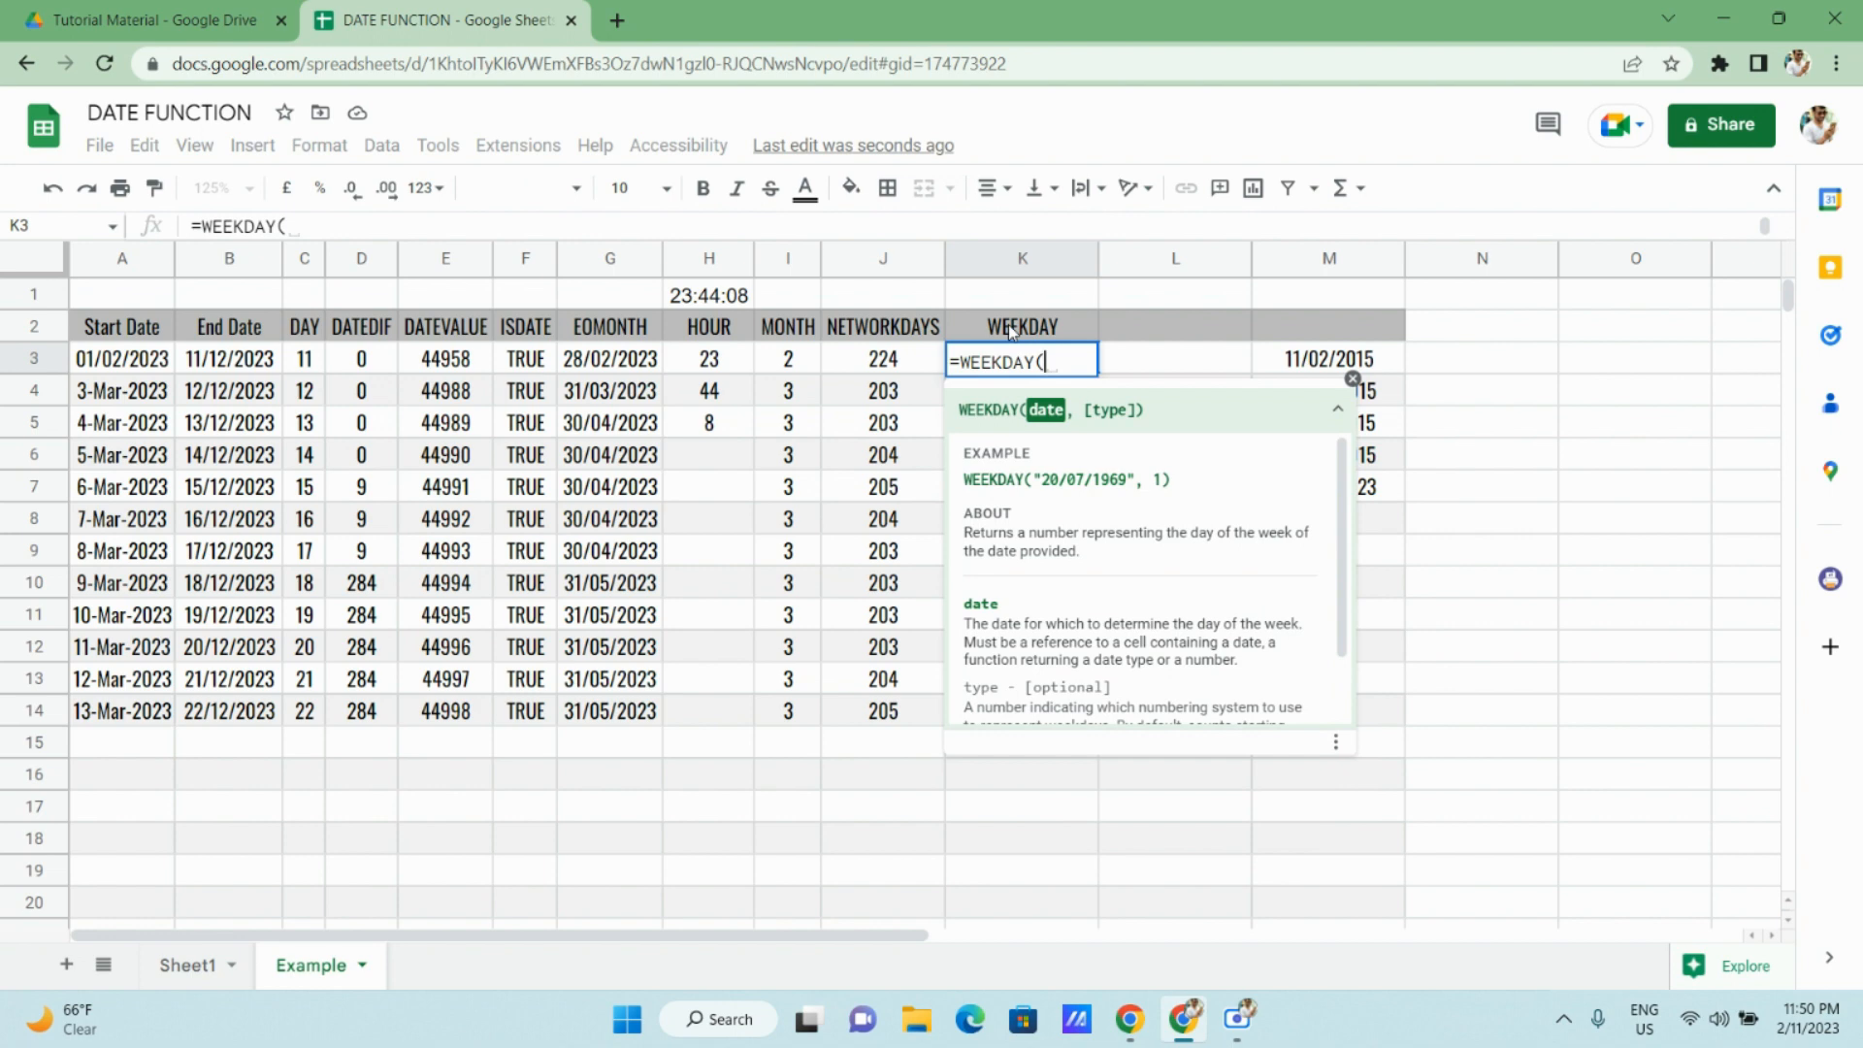
pyautogui.press('Left')
pyautogui.press('Left')
pyautogui.press('Left')
pyautogui.press('Left')
pyautogui.press('Left')
pyautogui.press('Left')
pyautogui.press('Left')
pyautogui.press('Left')
pyautogui.press('Left')
pyautogui.press('Left')
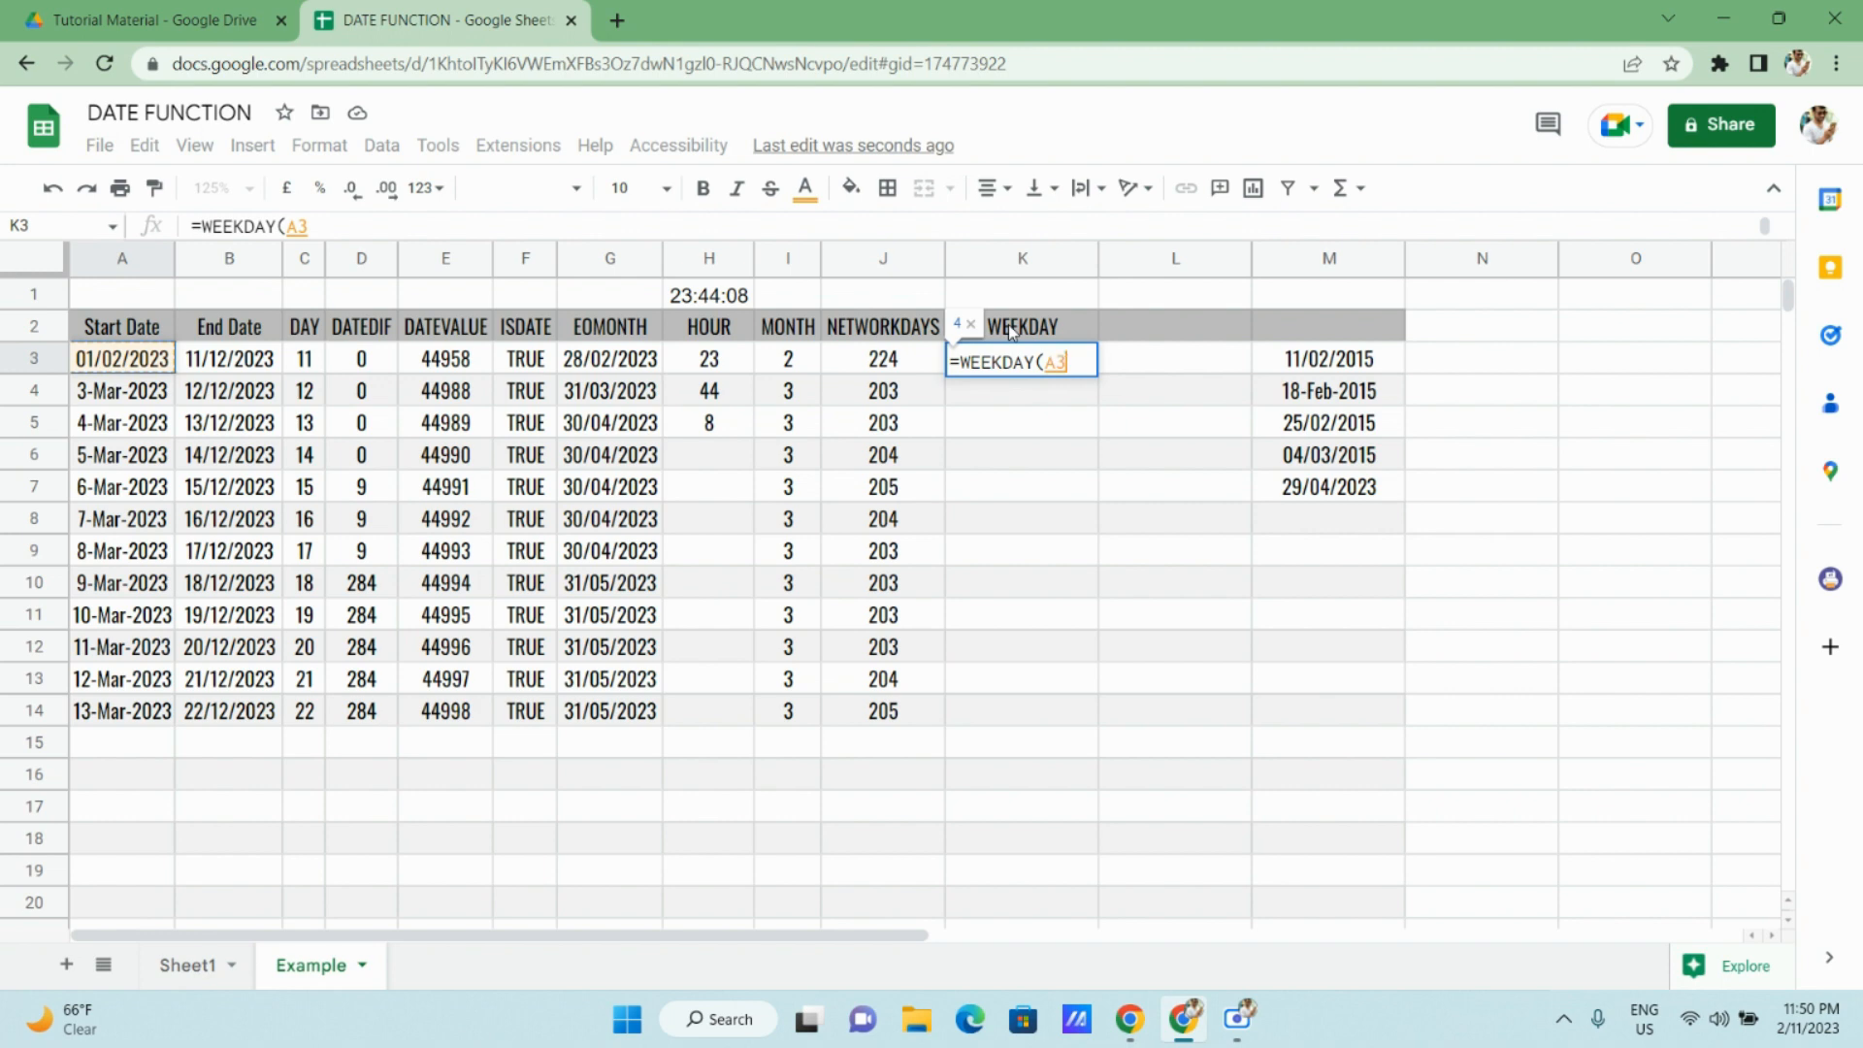
pyautogui.write(',')
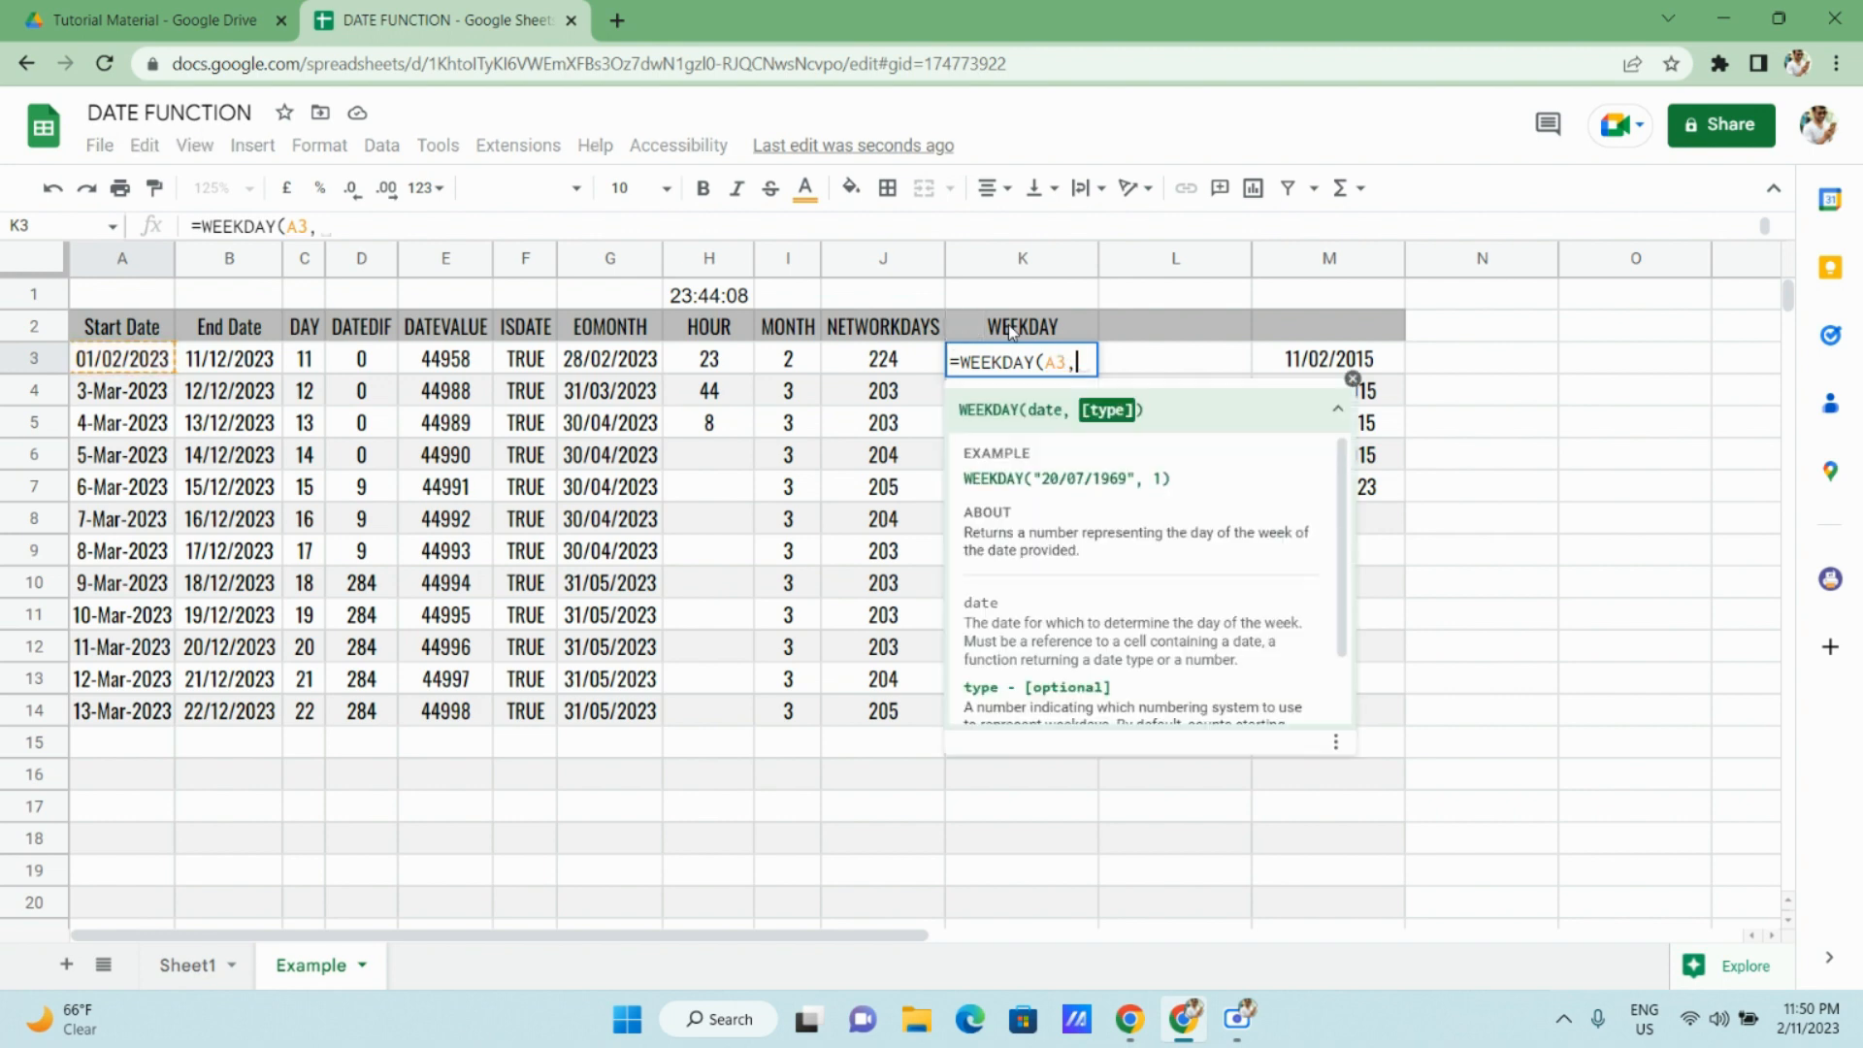
pyautogui.write('1')
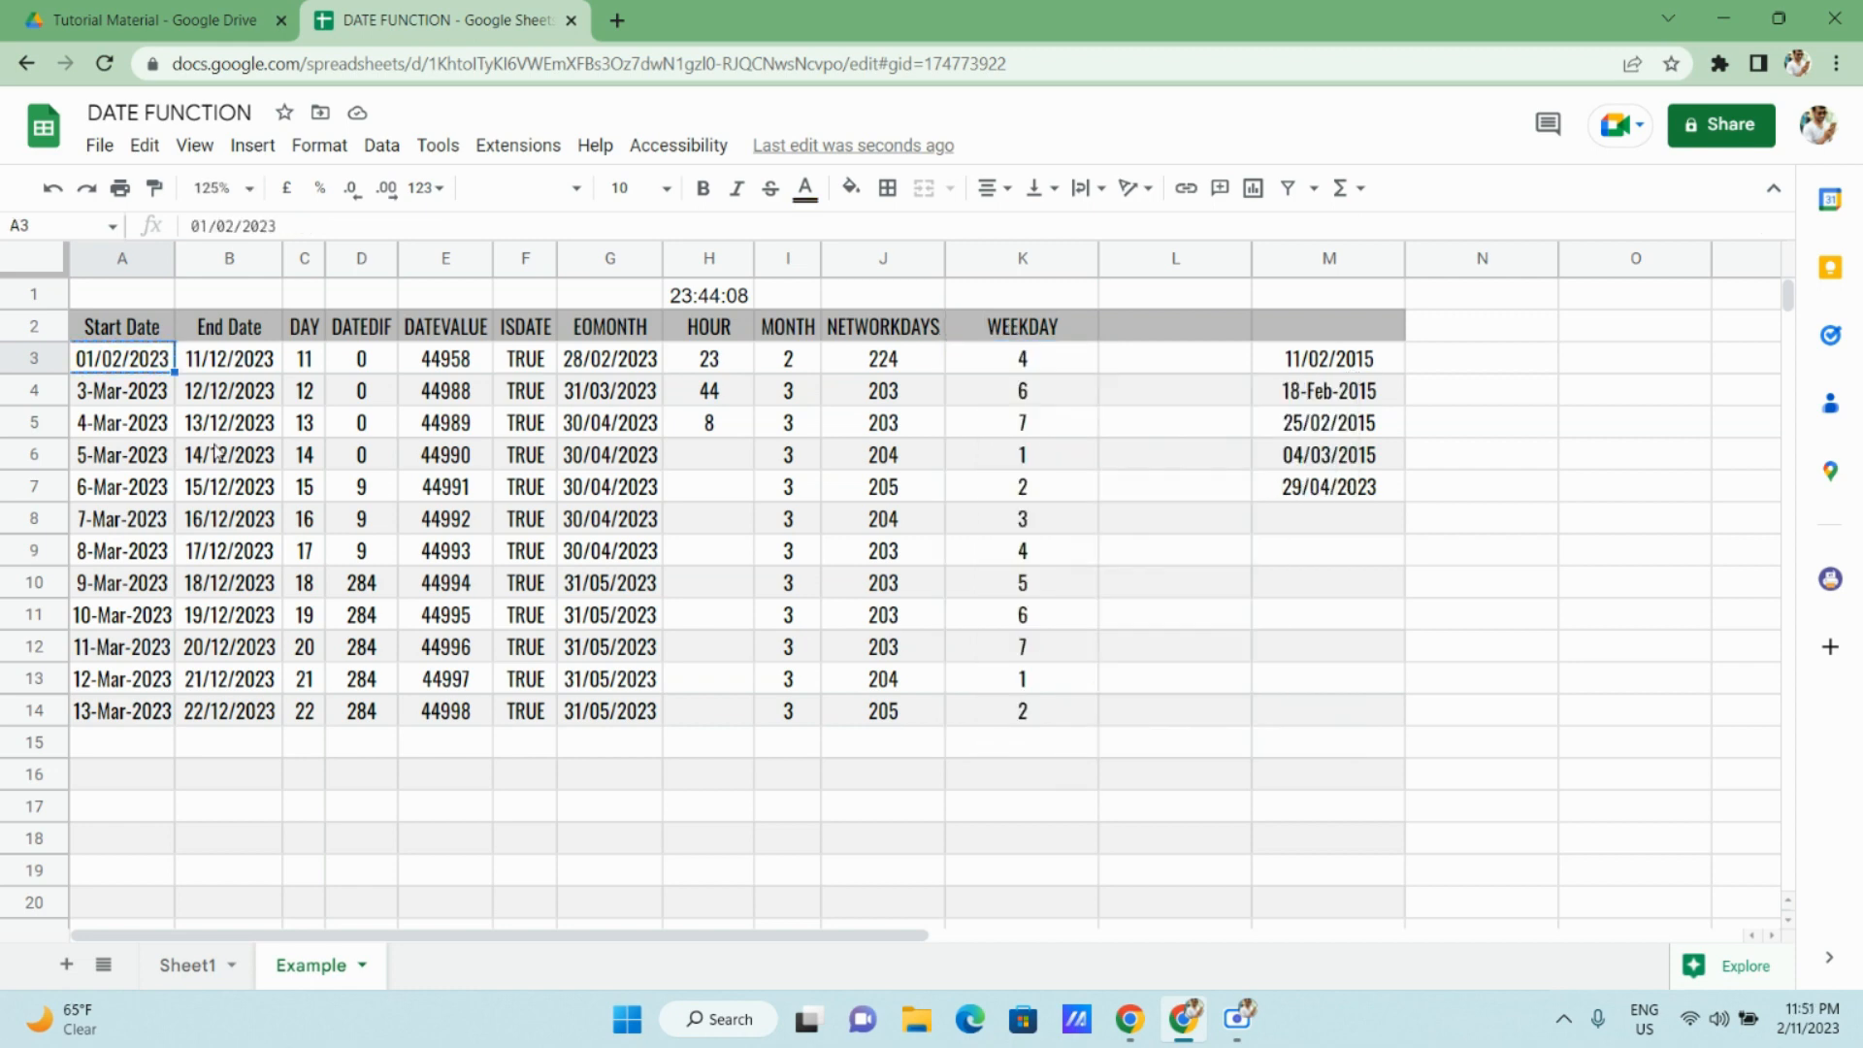
# Examine the WEEKDAY results in column K against the start dates, checking the date in A3 on its calendar.
pyautogui.click(1021, 337)
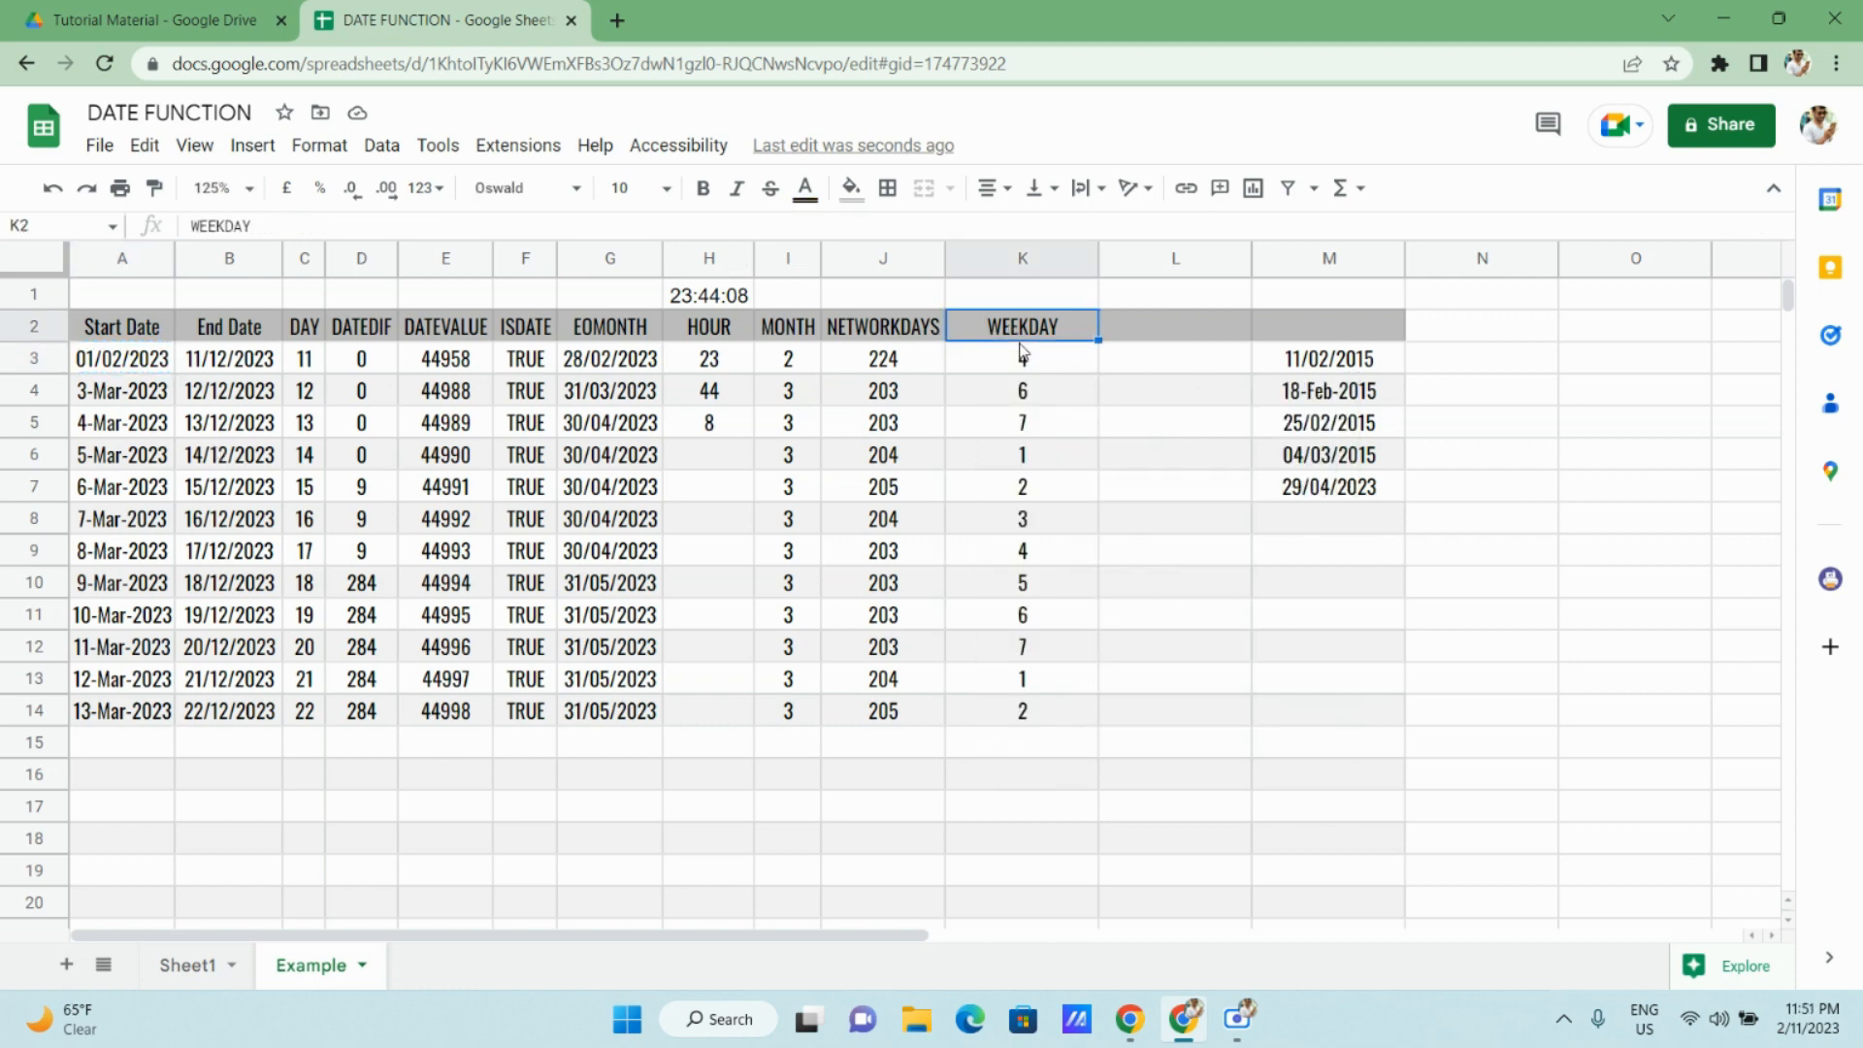
pyautogui.click(122, 375)
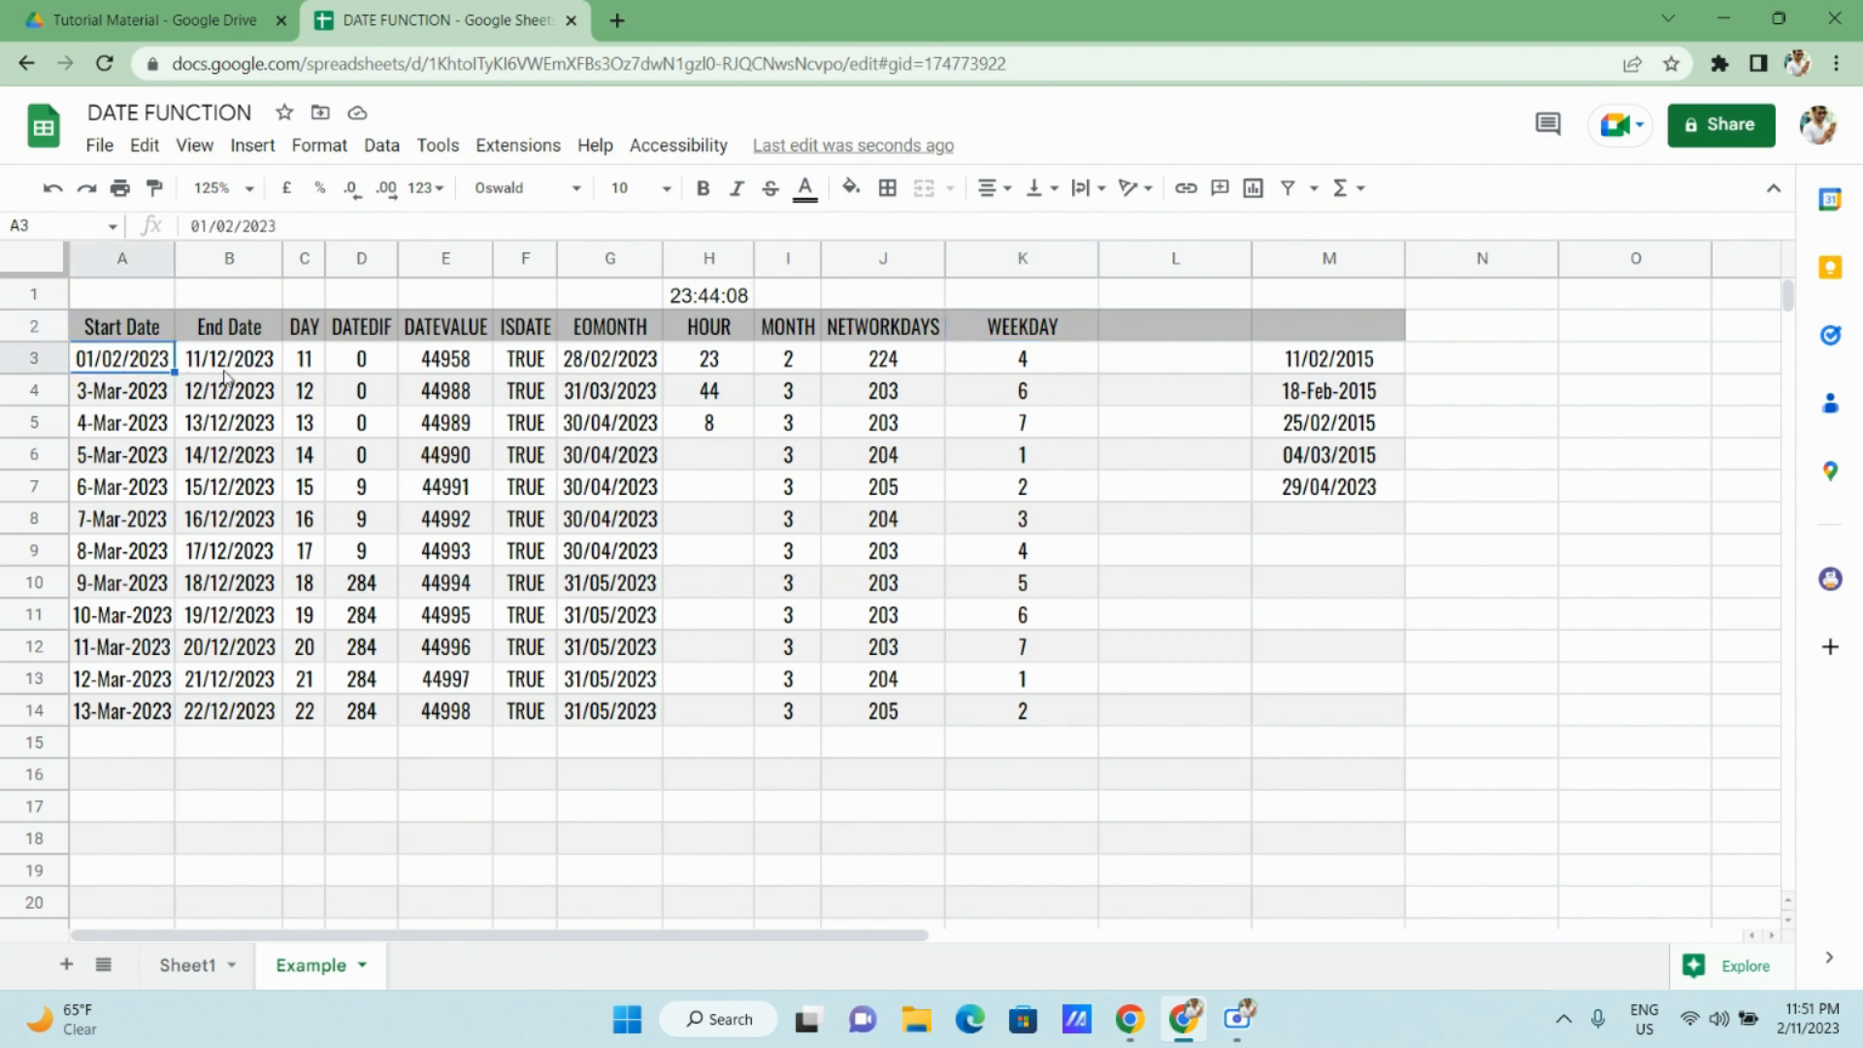
pyautogui.click(1032, 389)
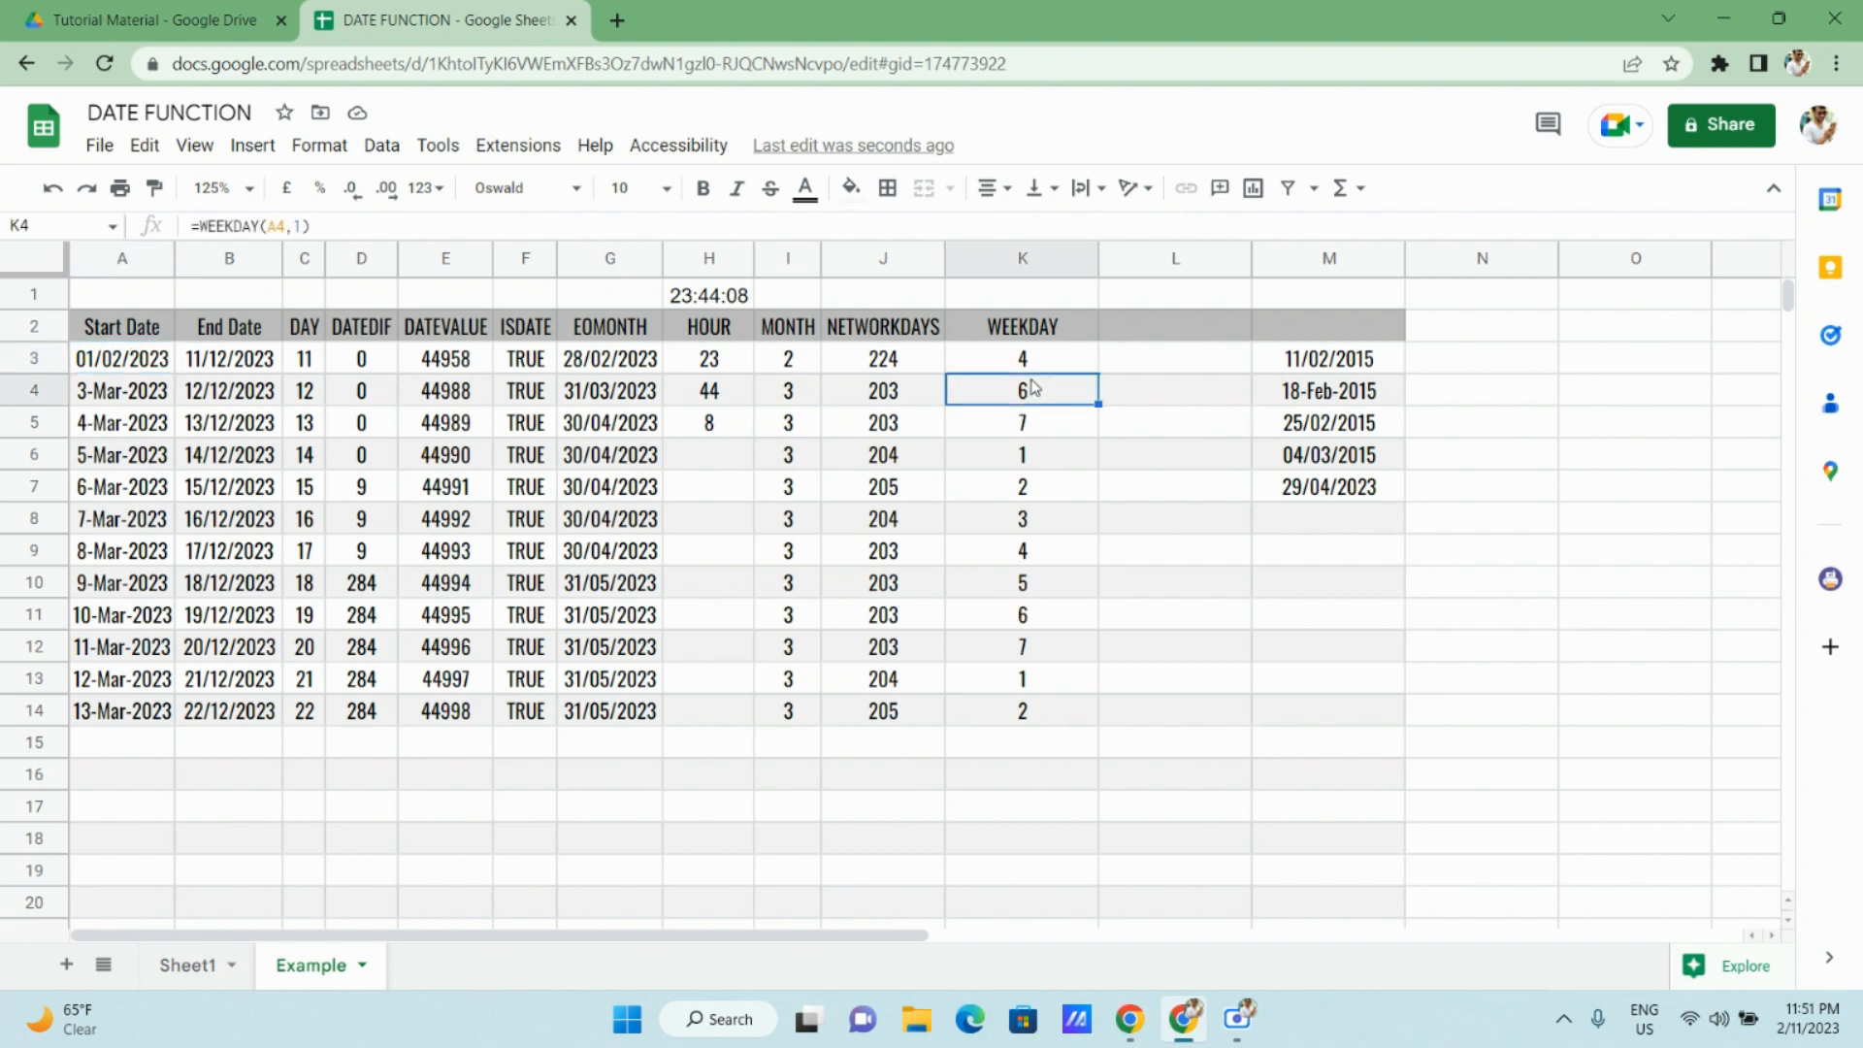
pyautogui.click(1025, 361)
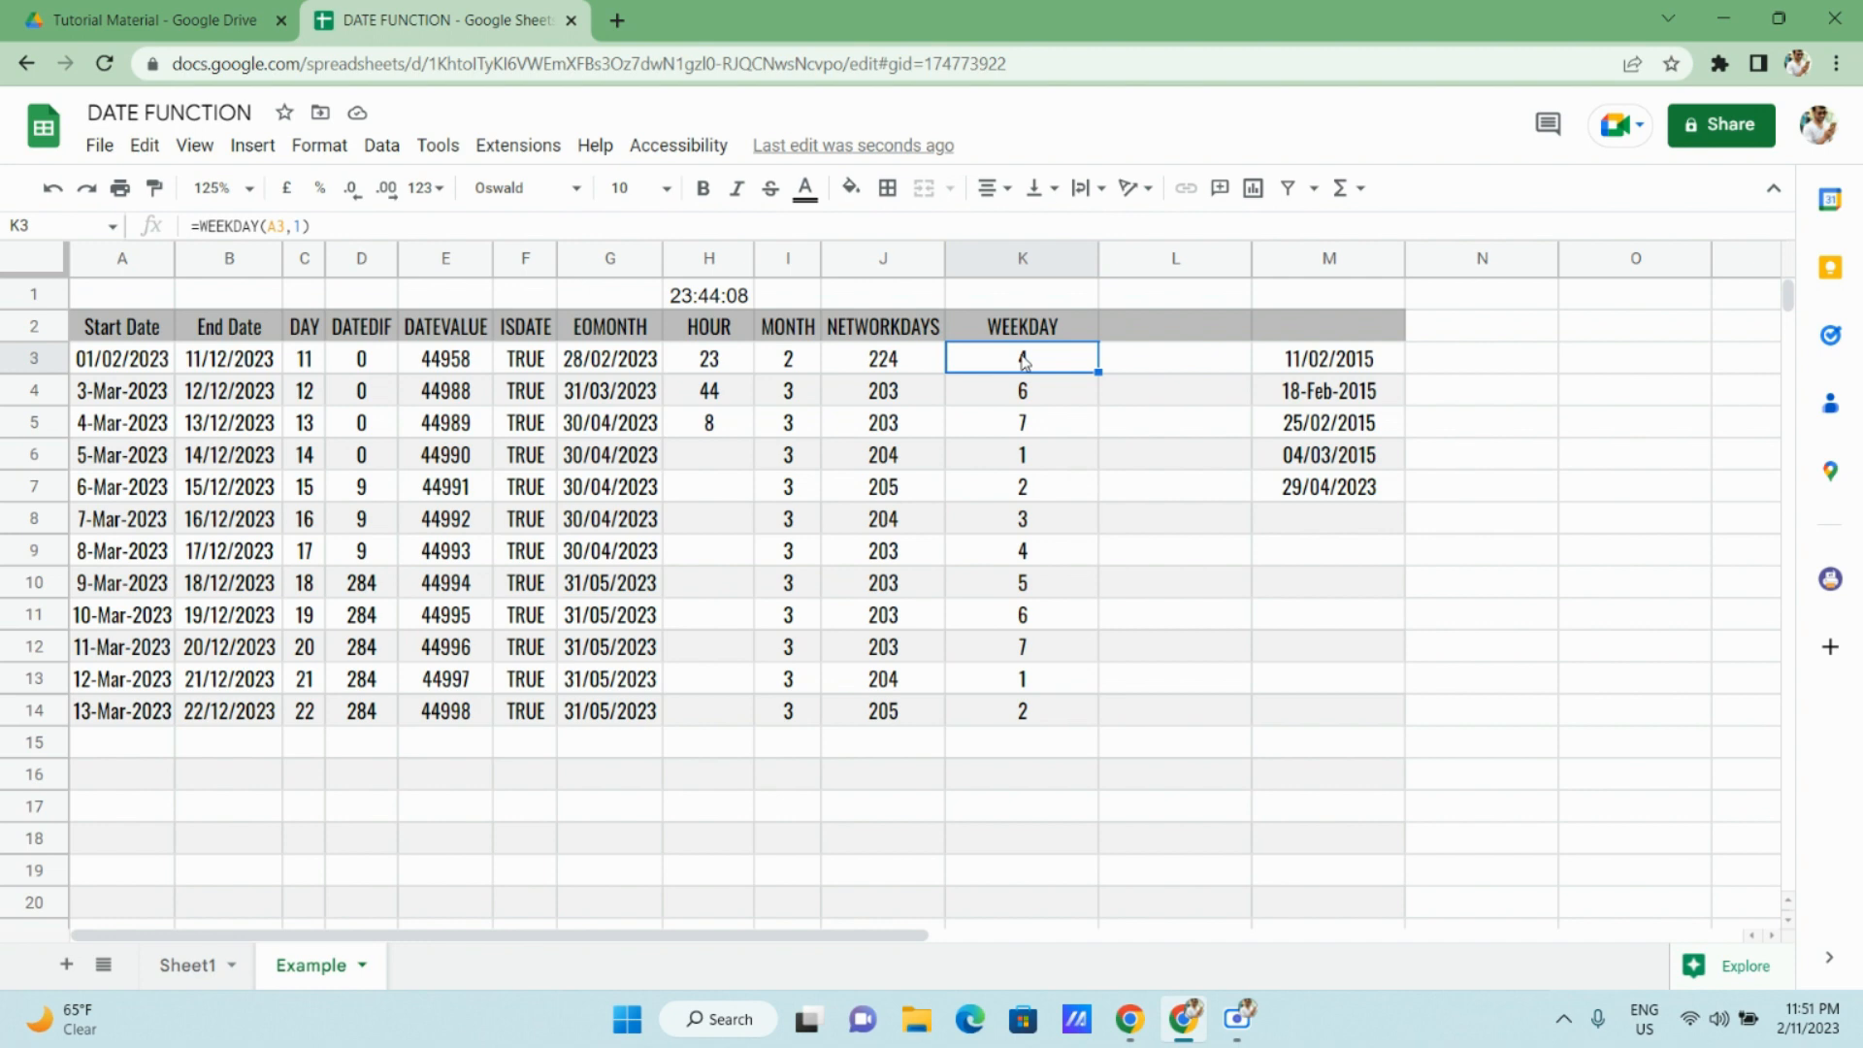
pyautogui.click(122, 358)
pyautogui.doubleClick(123, 358)
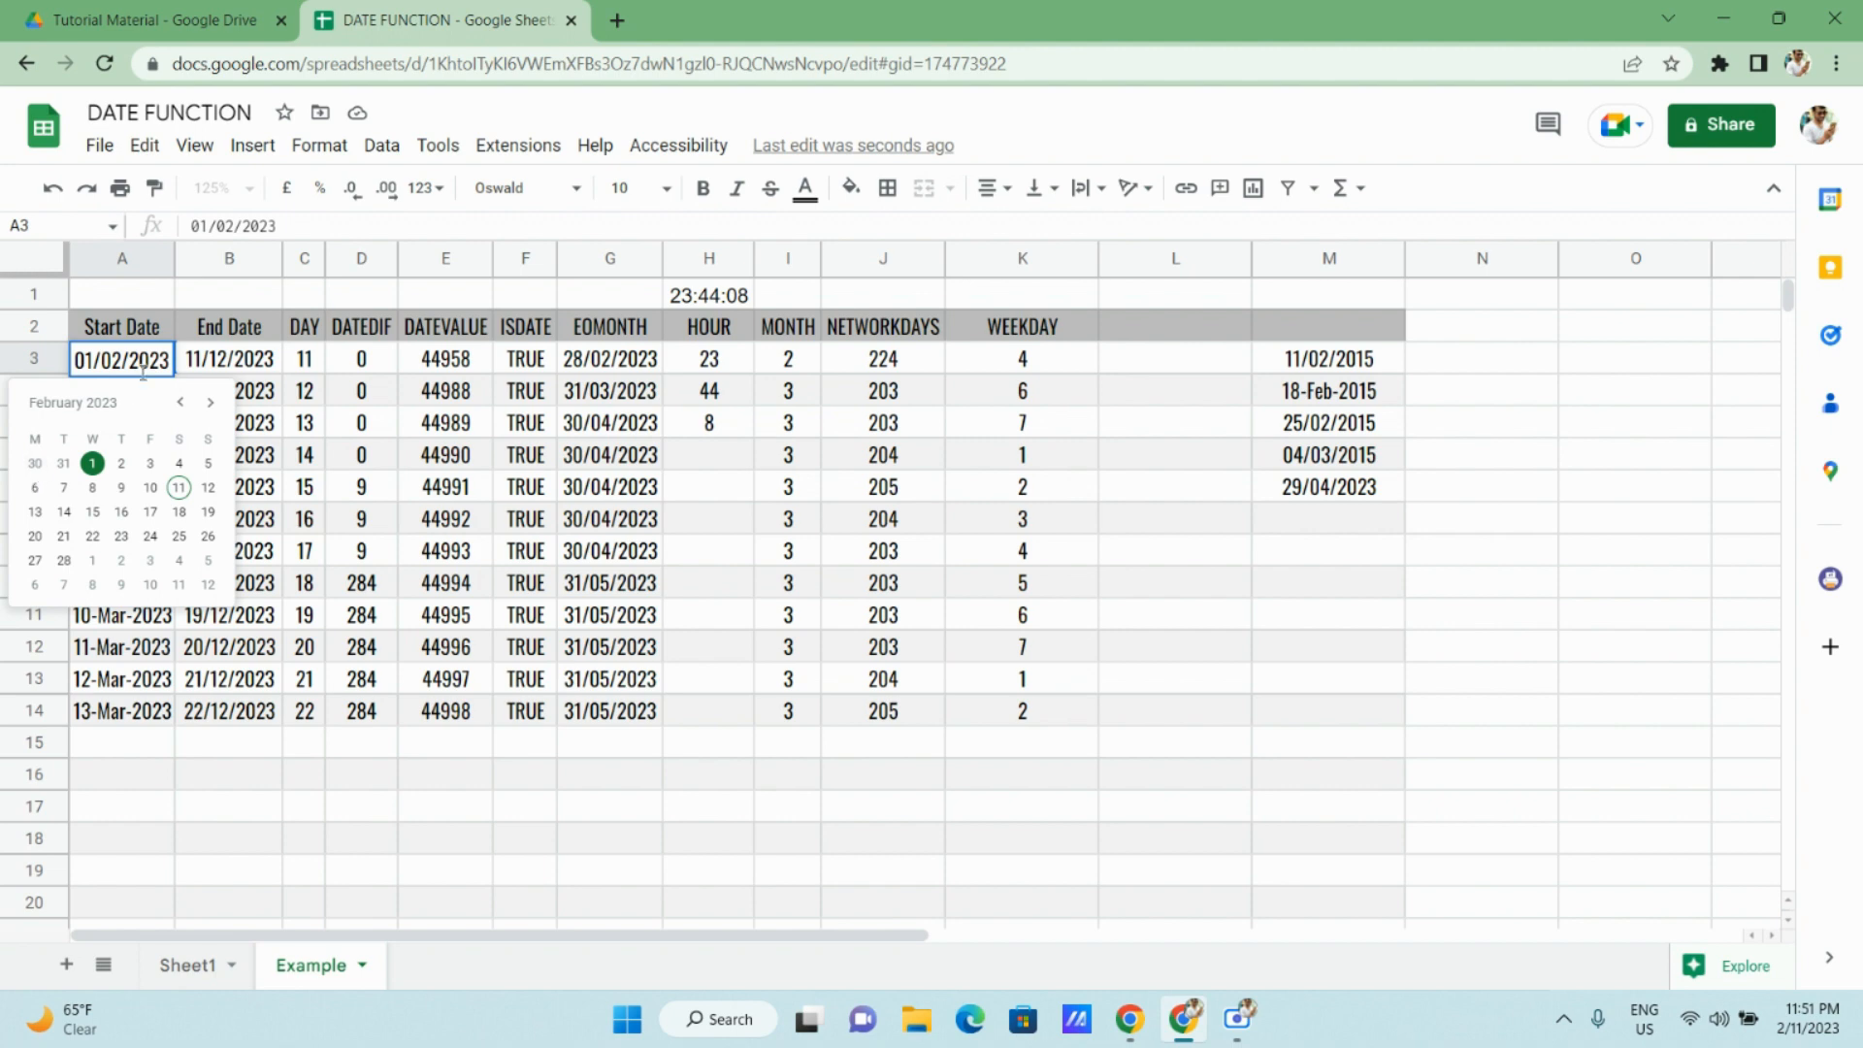
pyautogui.click(179, 402)
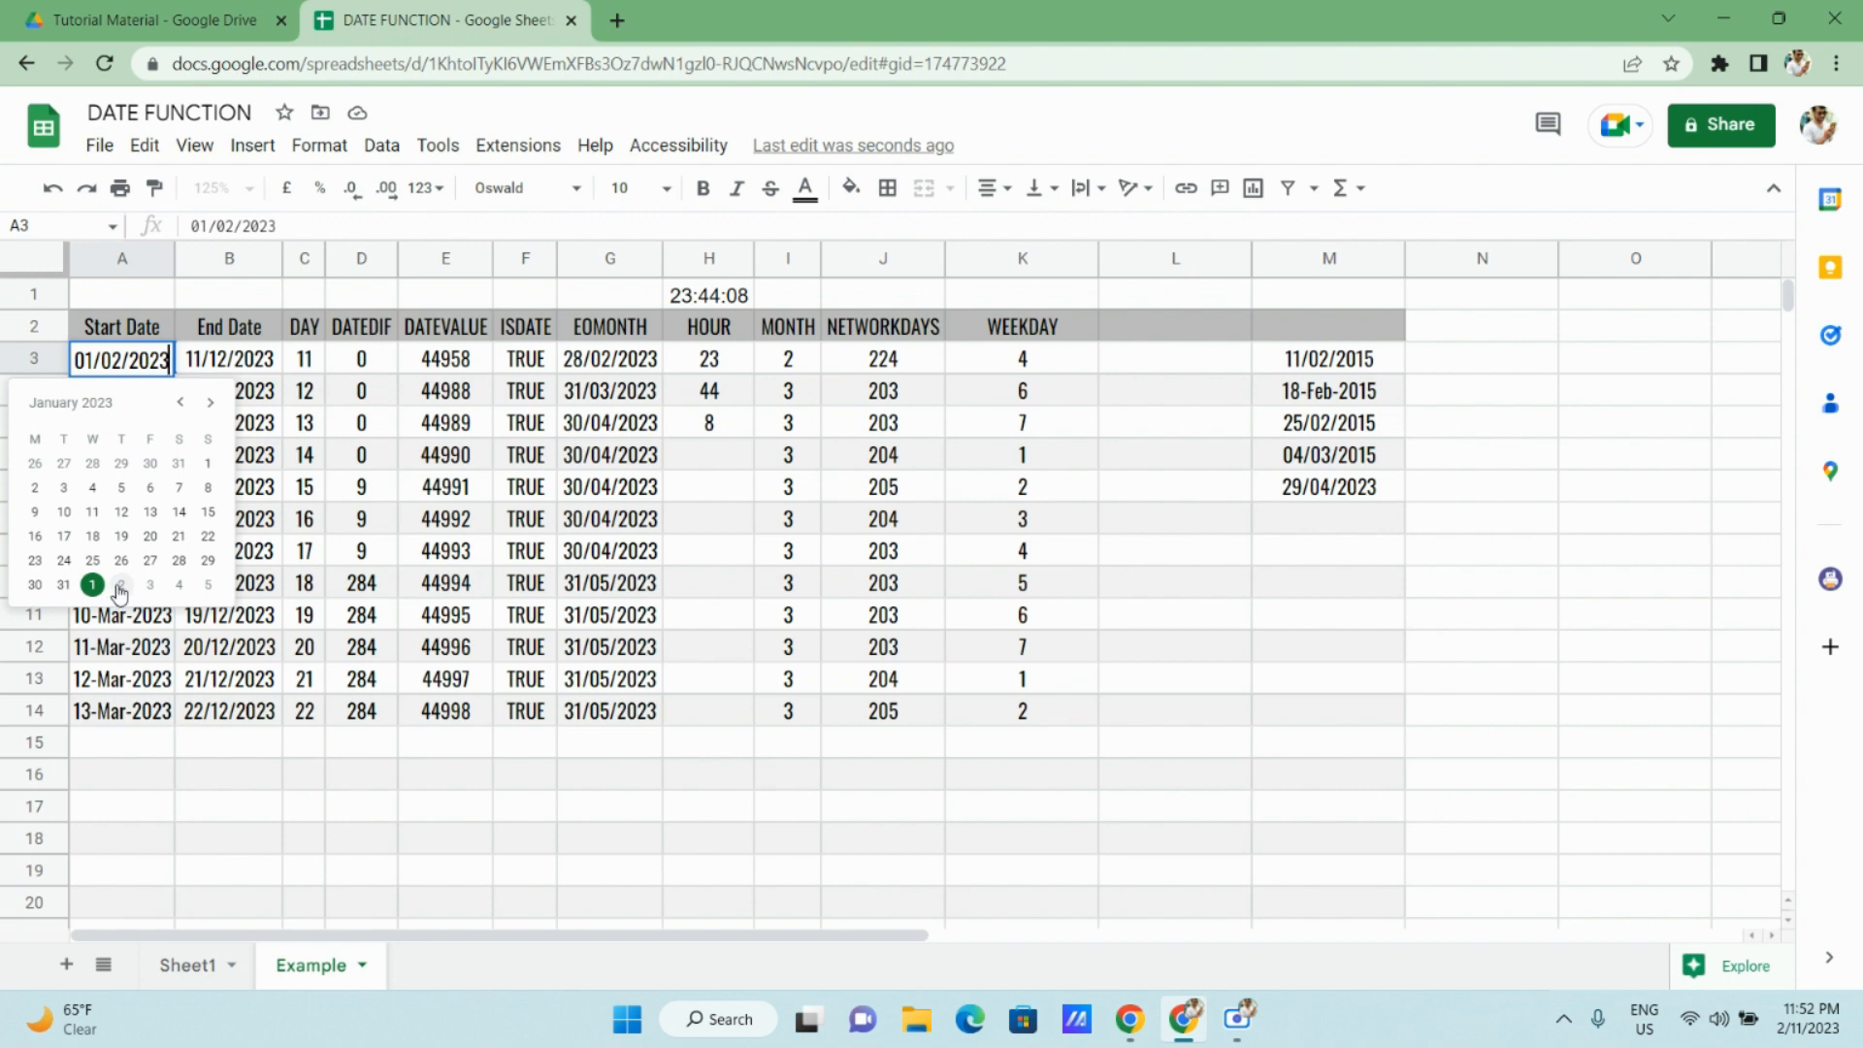
pyautogui.press('Escape')
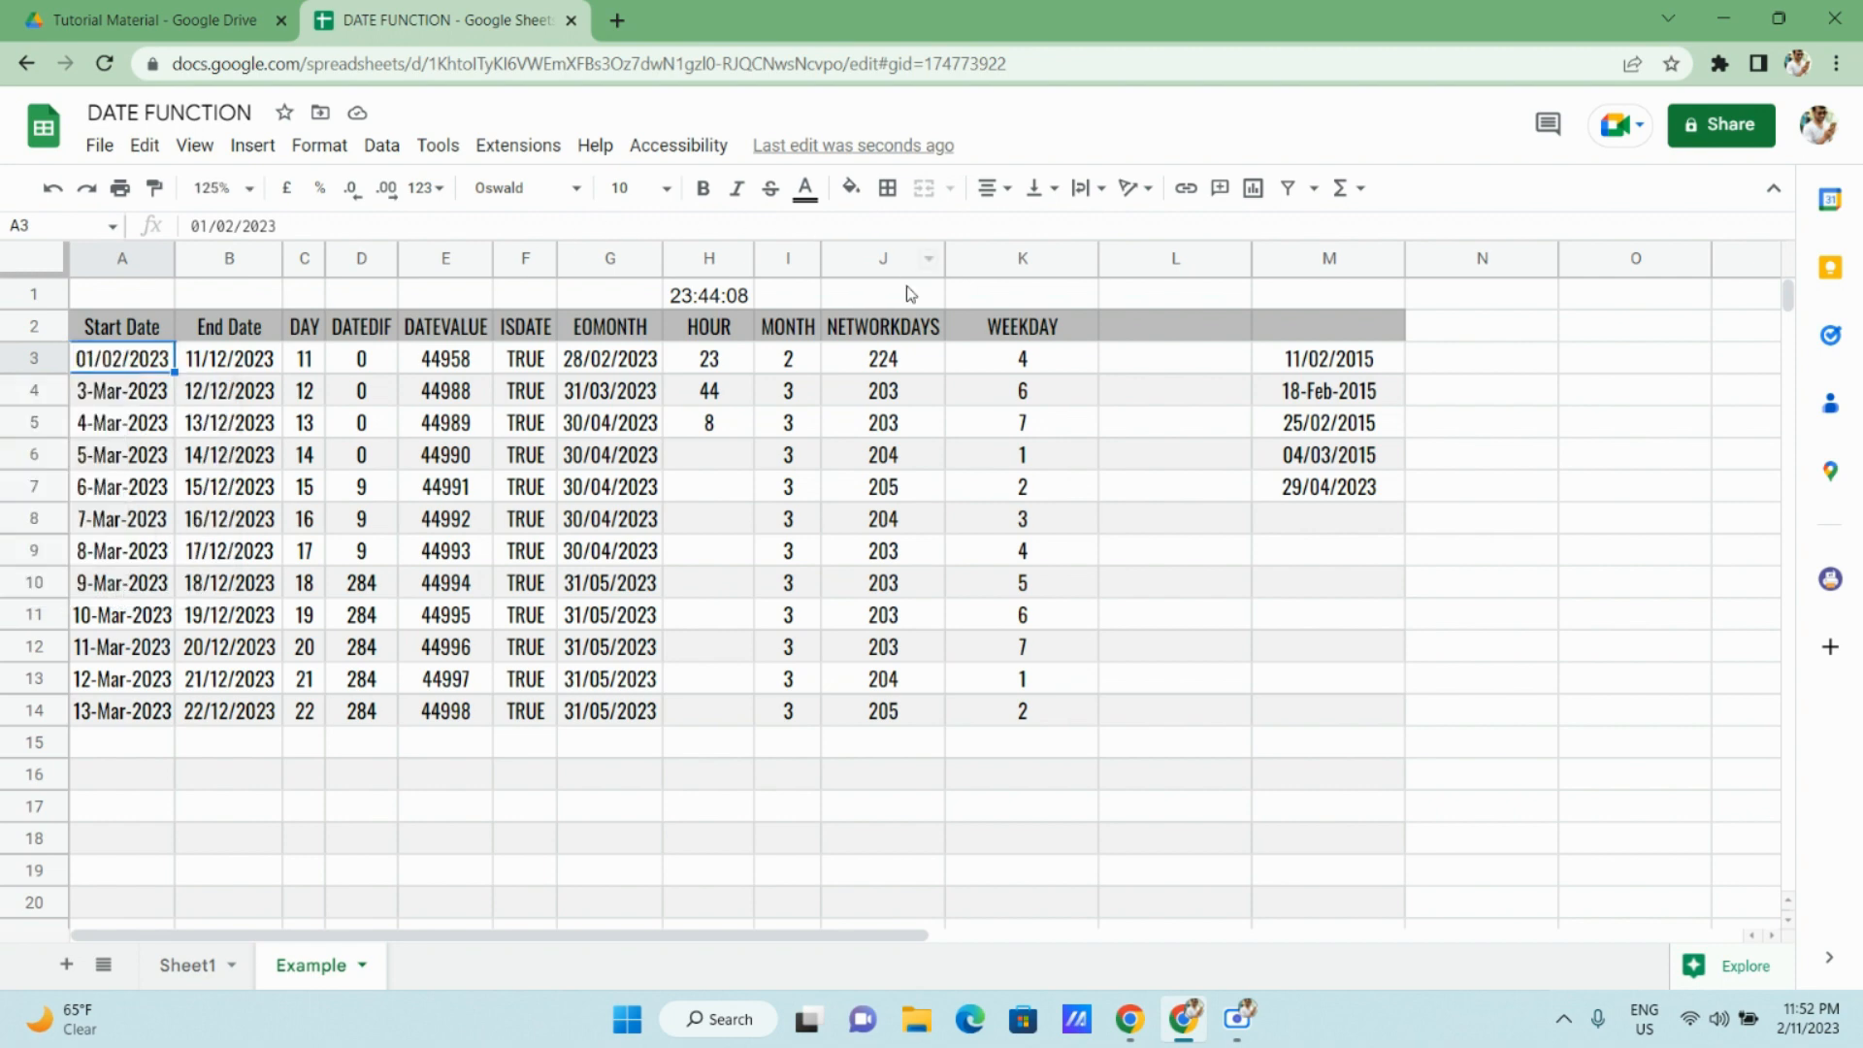
pyautogui.click(1069, 375)
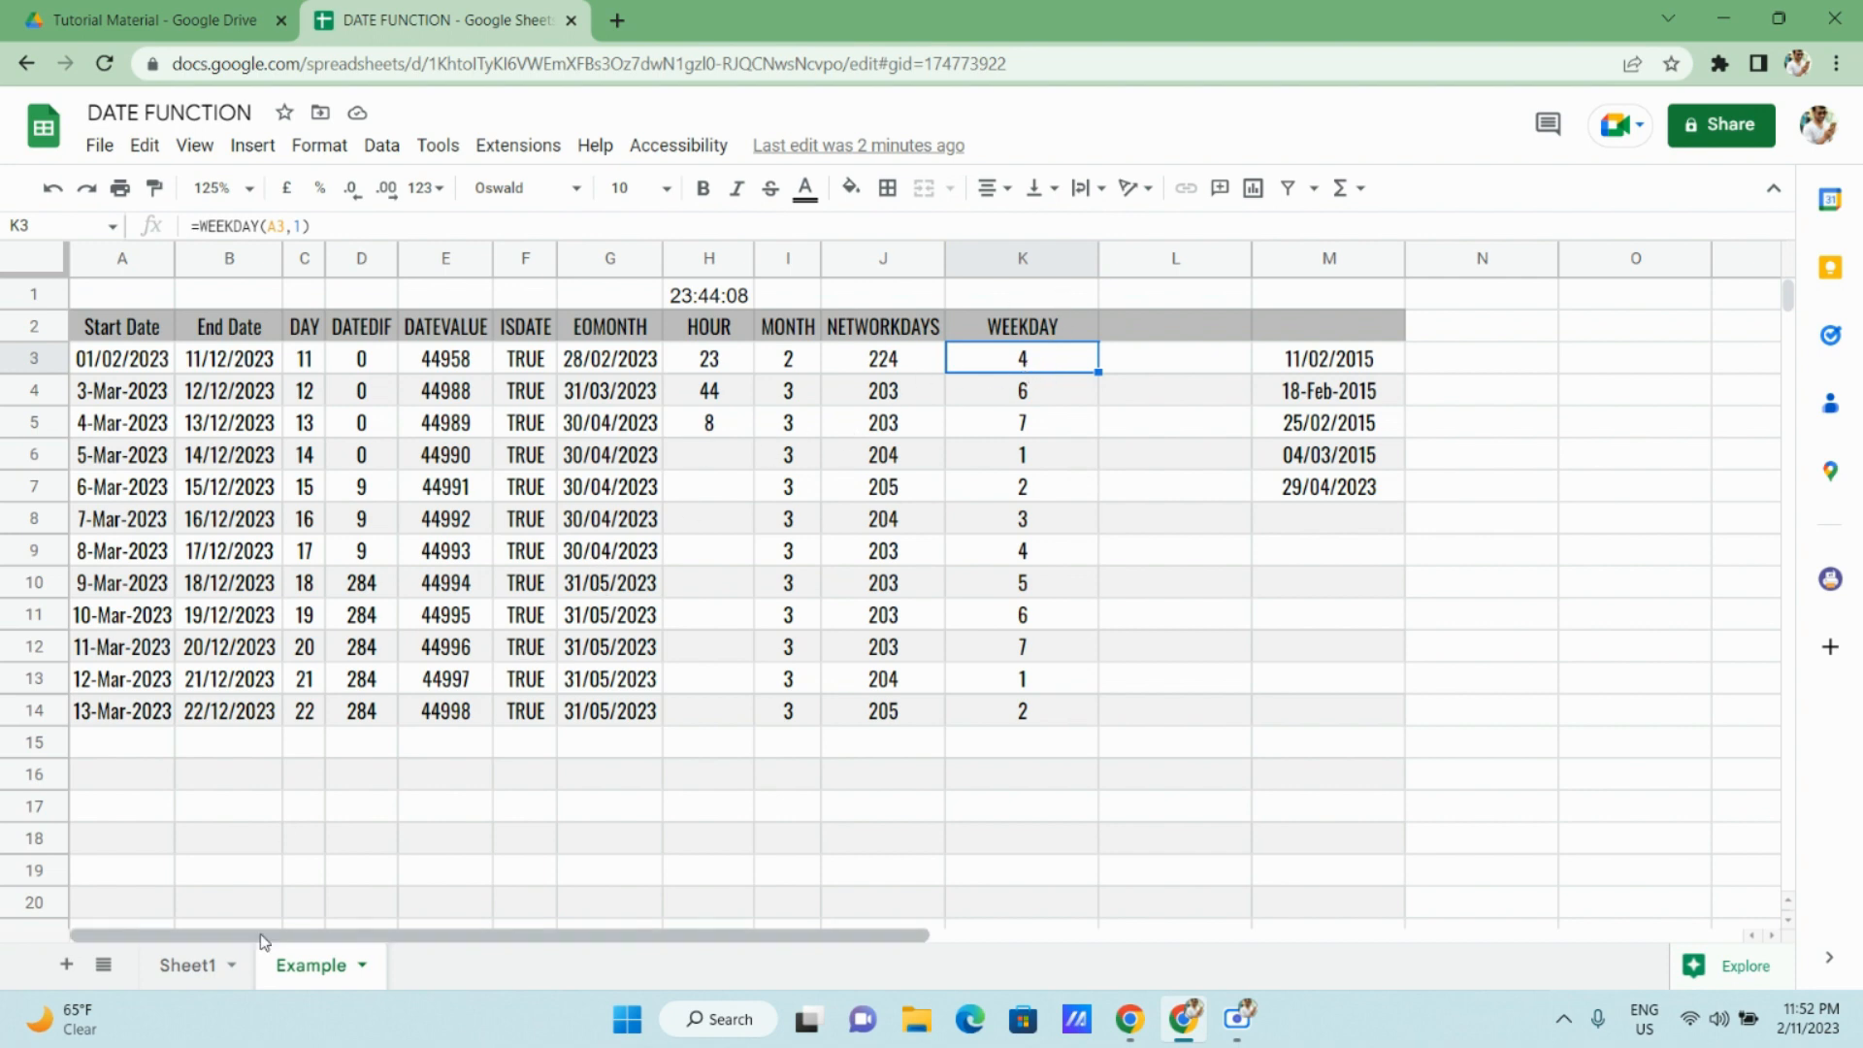
# Make the Weekday entry in A14 of Sheet1 bold.
pyautogui.click(217, 978)
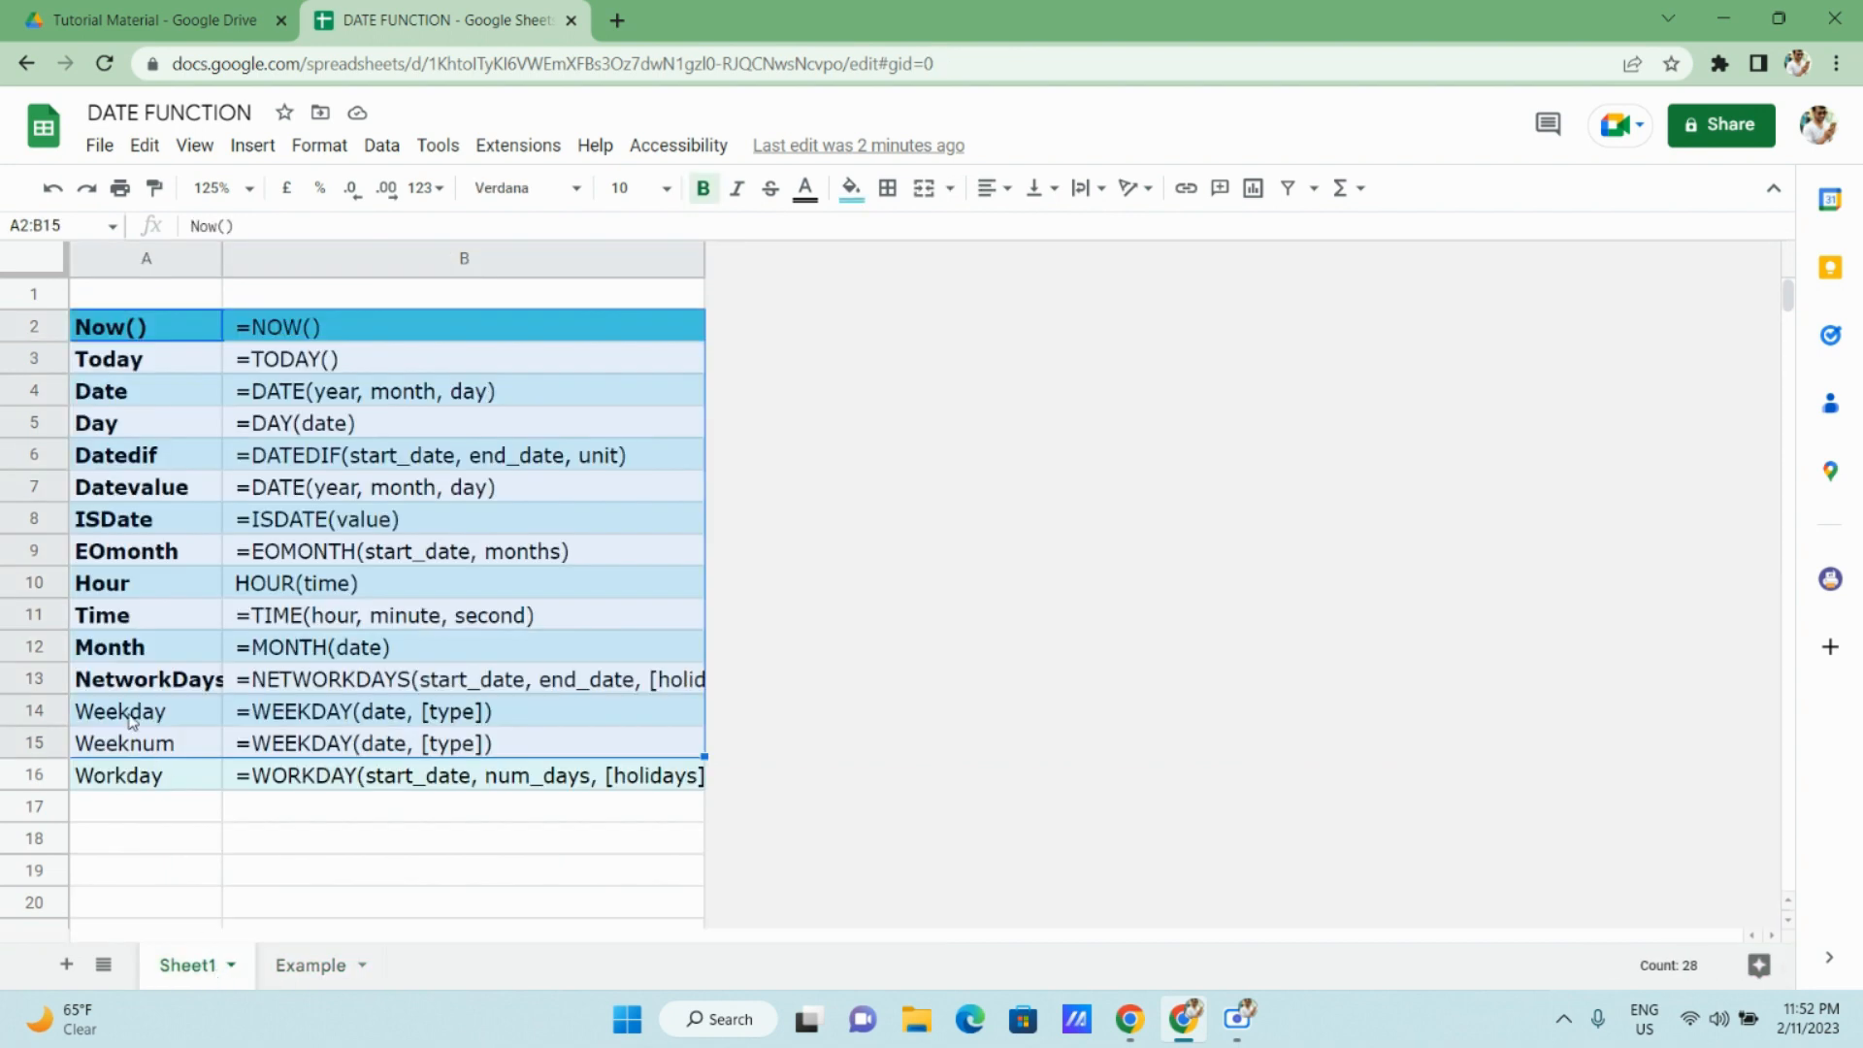
pyautogui.click(131, 718)
pyautogui.hotkey('ctrl', 'b')
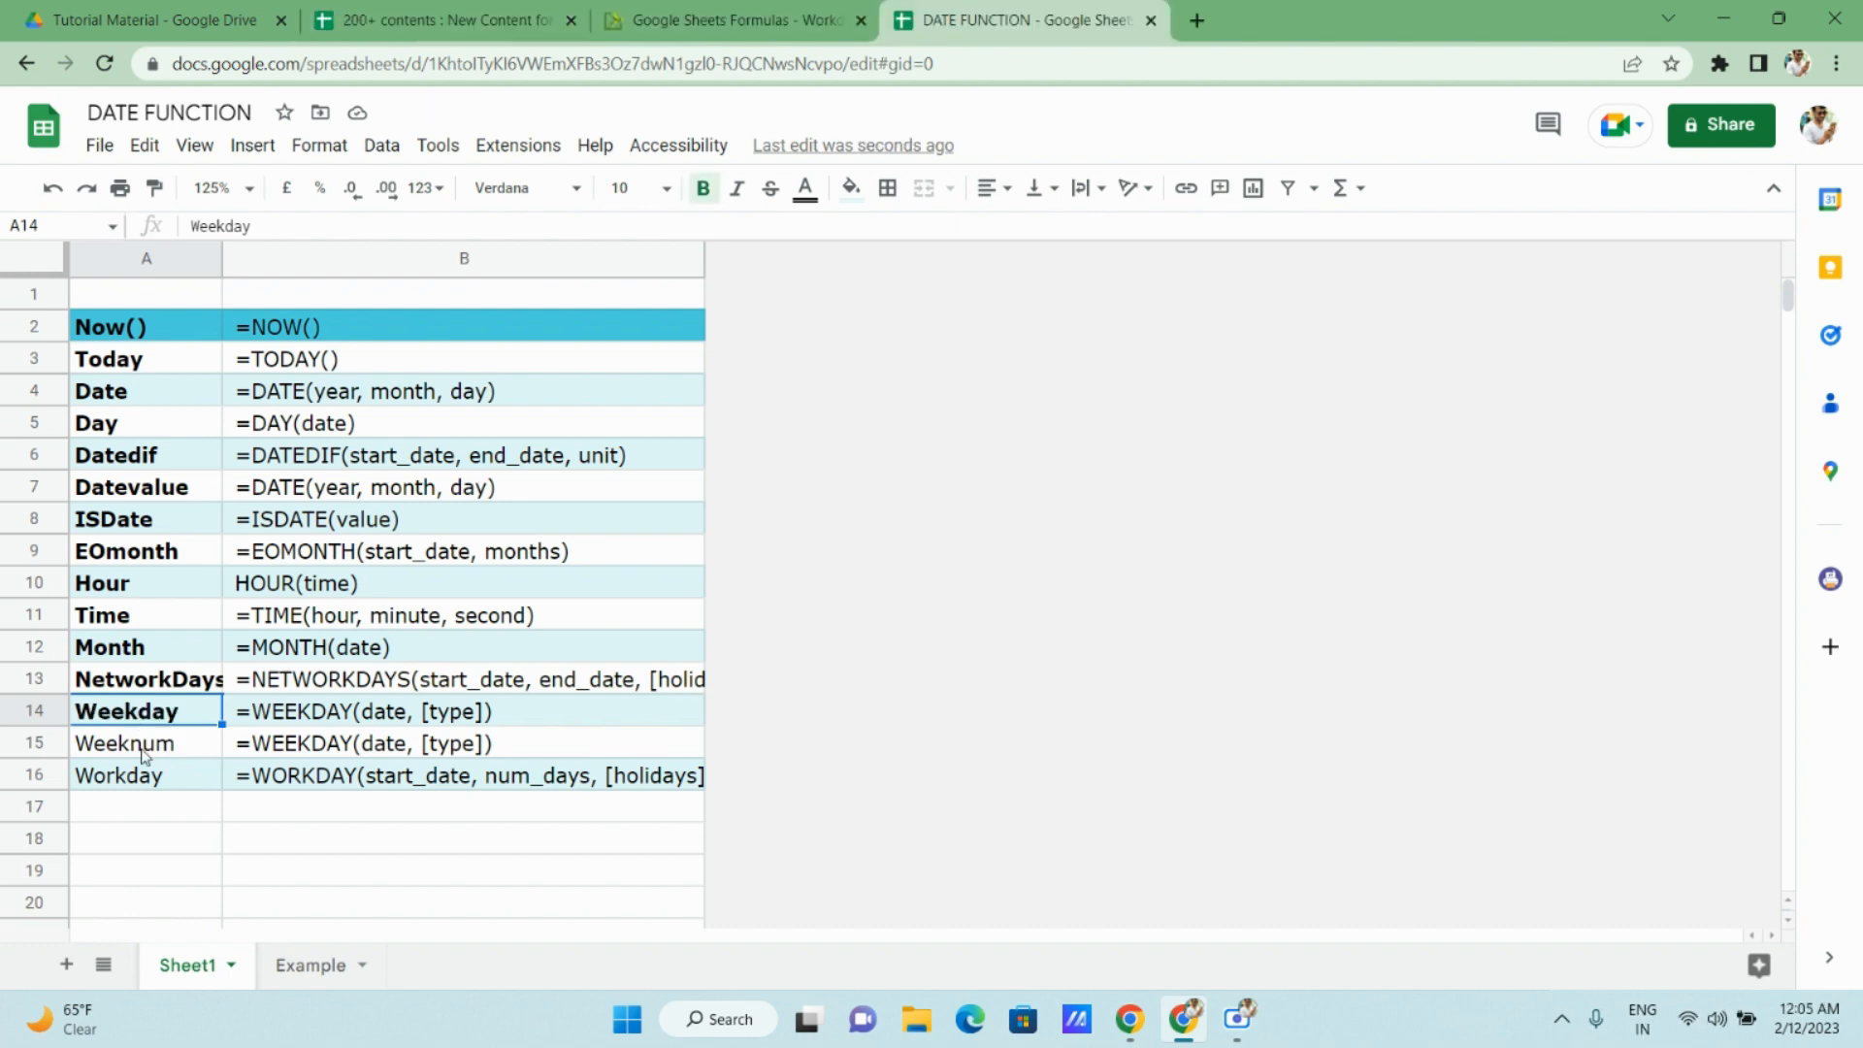
# Correct the Weeknum syntax in B15 of Sheet1 to =WEEKNUM(date, [type]).
pyautogui.click(143, 755)
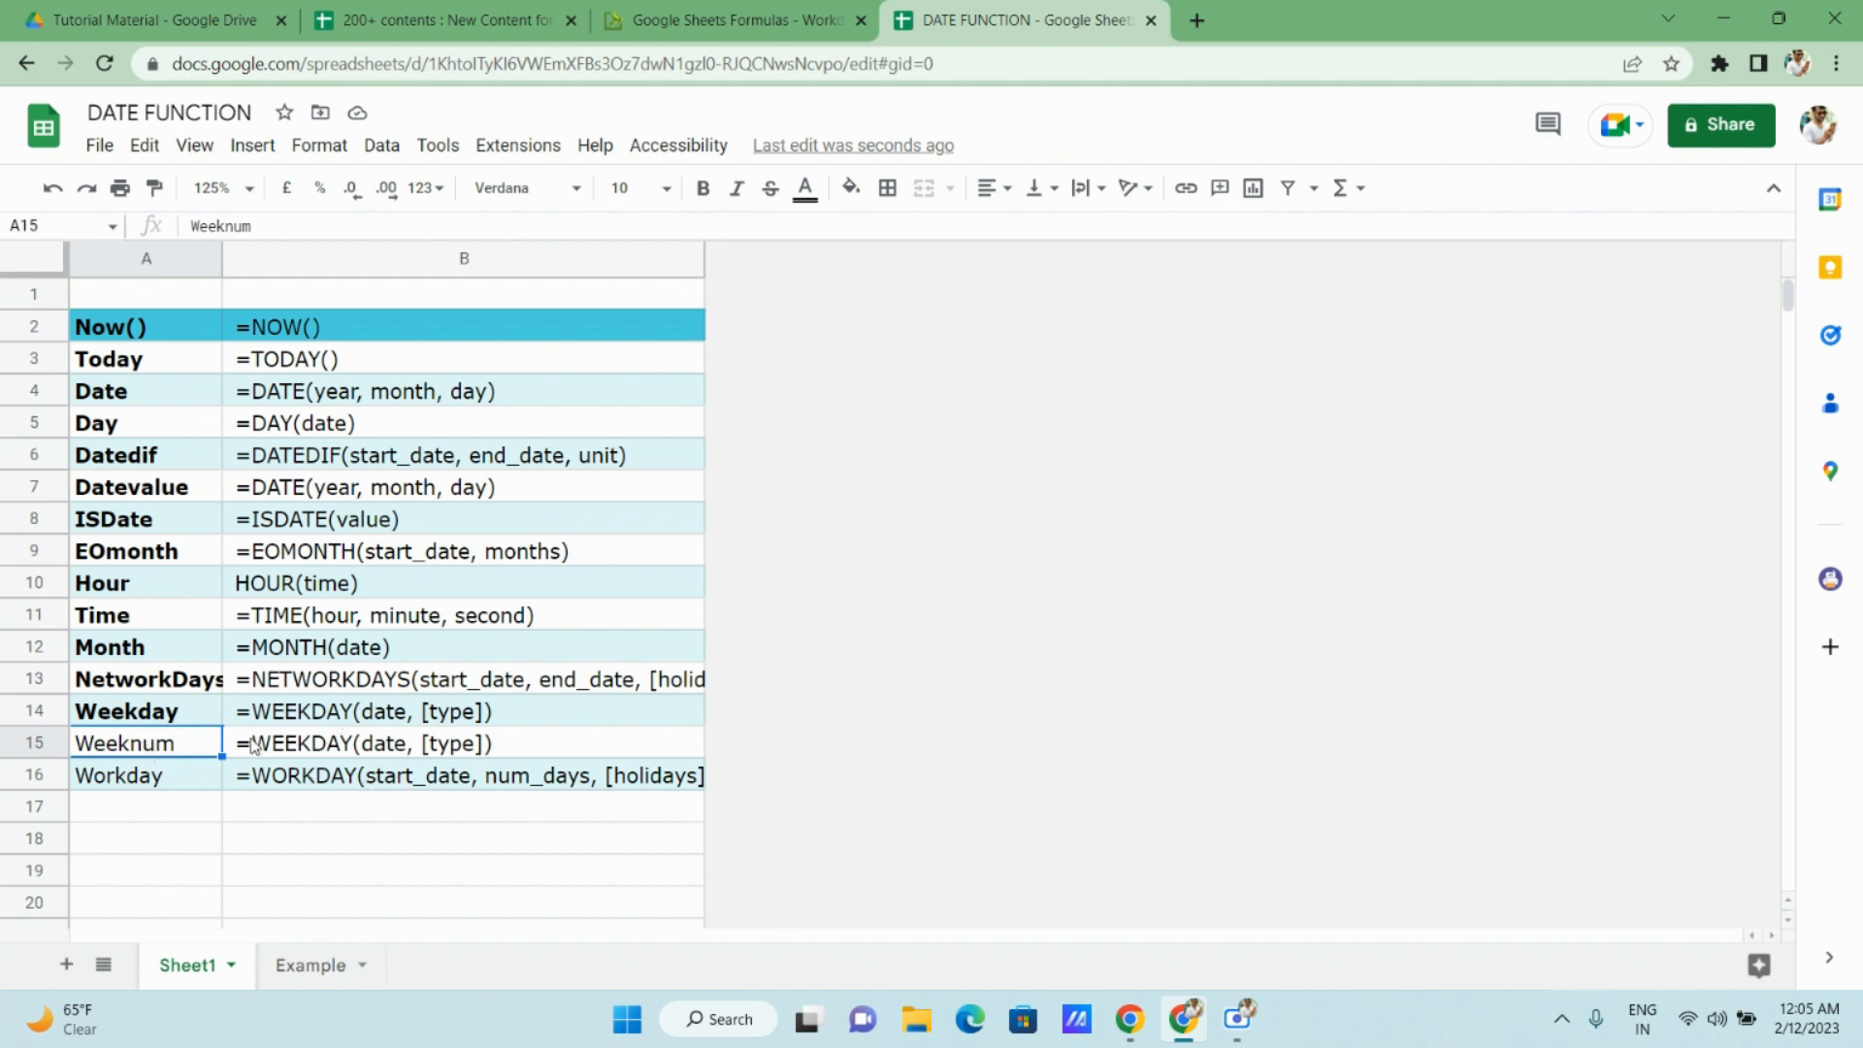
pyautogui.doubleClick(289, 750)
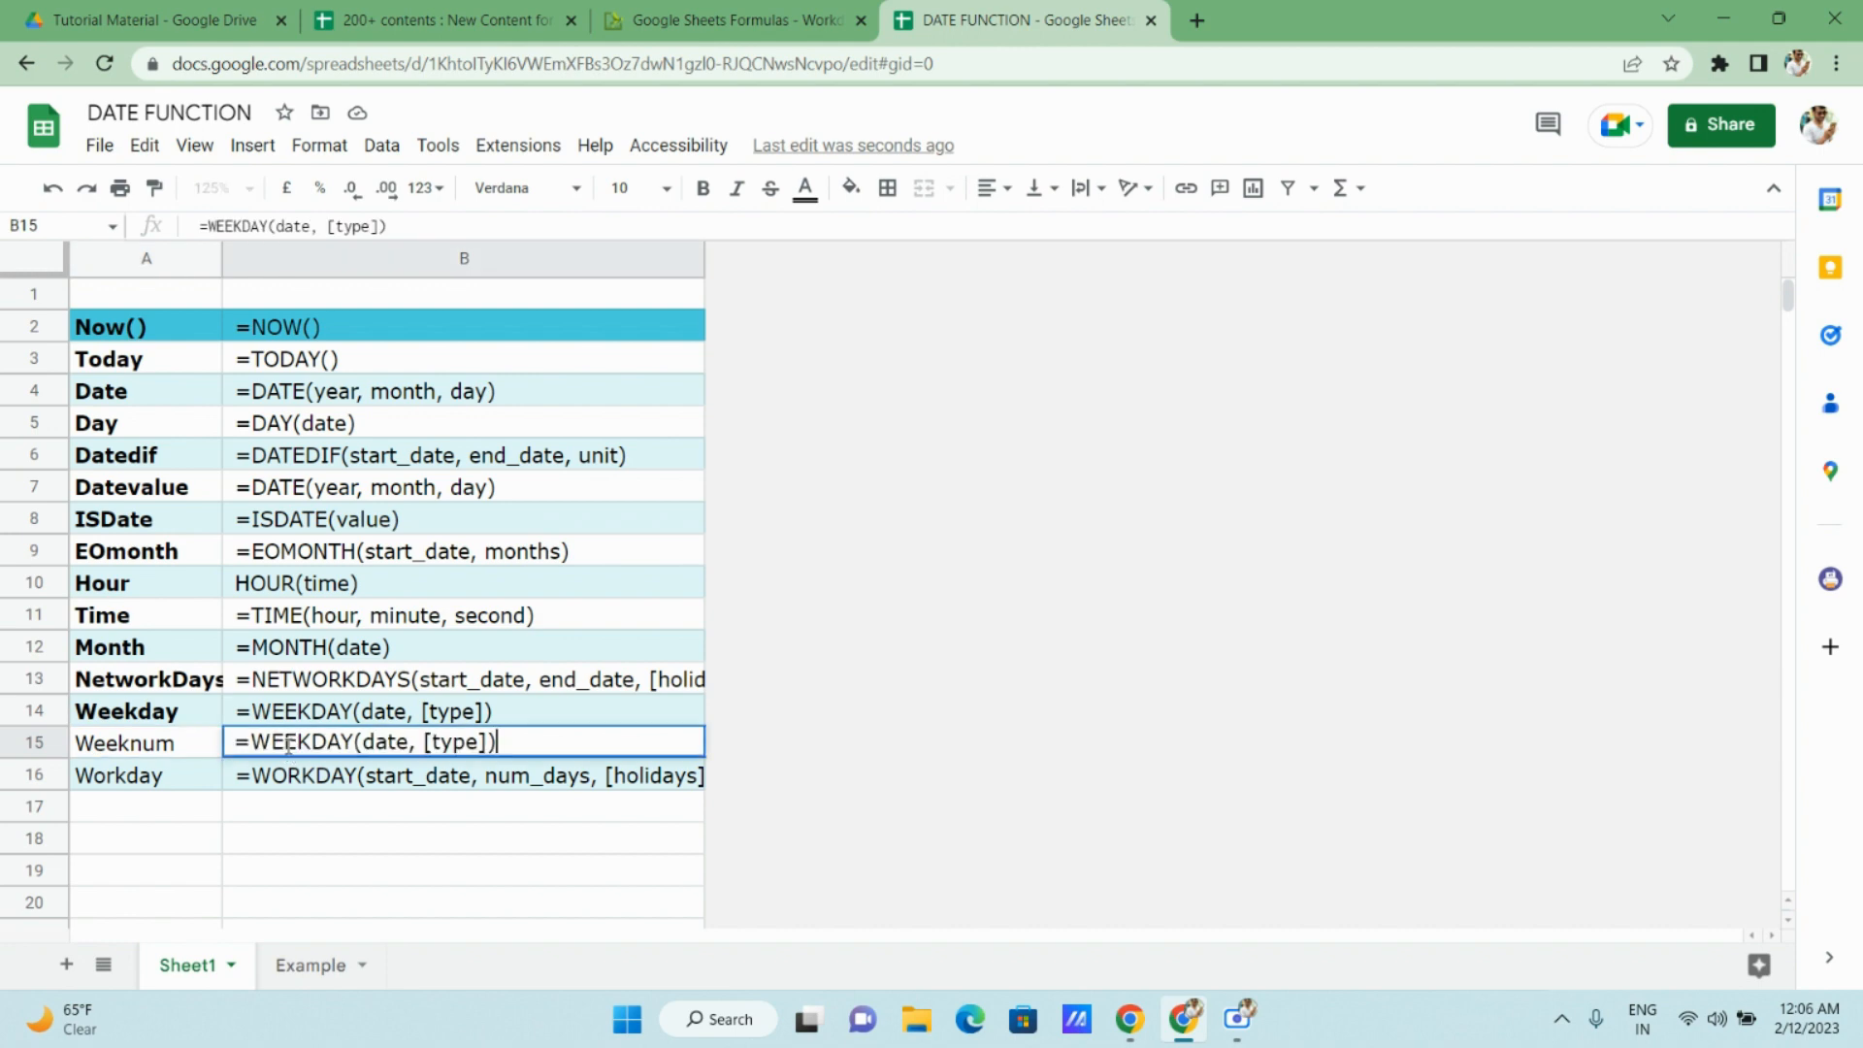
pyautogui.press('Left')
pyautogui.press('Left')
pyautogui.press('Left')
pyautogui.press('Left')
pyautogui.press('Left')
pyautogui.press('Left')
pyautogui.press('Left')
pyautogui.press('Left')
pyautogui.press('Left')
pyautogui.press('Left')
pyautogui.press('Left')
pyautogui.press('Left')
pyautogui.press('Left')
pyautogui.press('Left')
pyautogui.hotkey('shift', 'Left')
pyautogui.hotkey('shift', 'Left')
pyautogui.hotkey('shift', 'Left')
pyautogui.write('num')
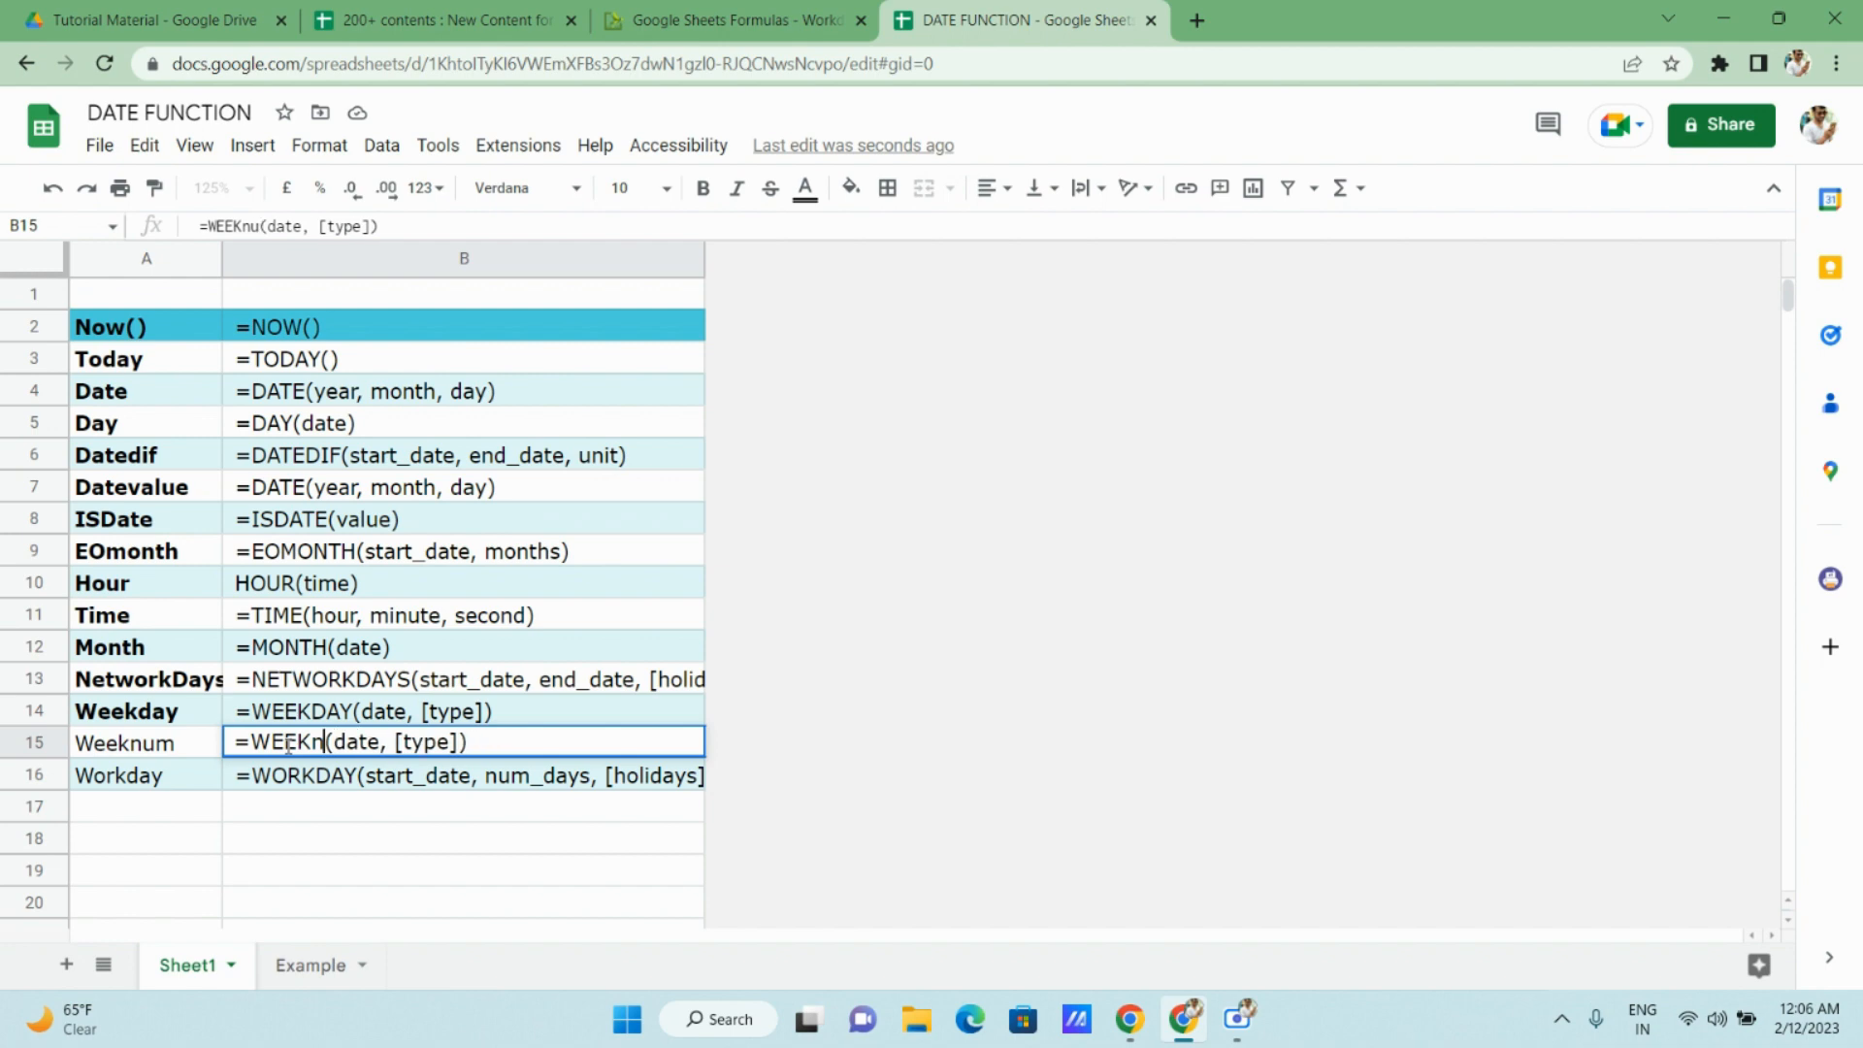
pyautogui.write('NUM')
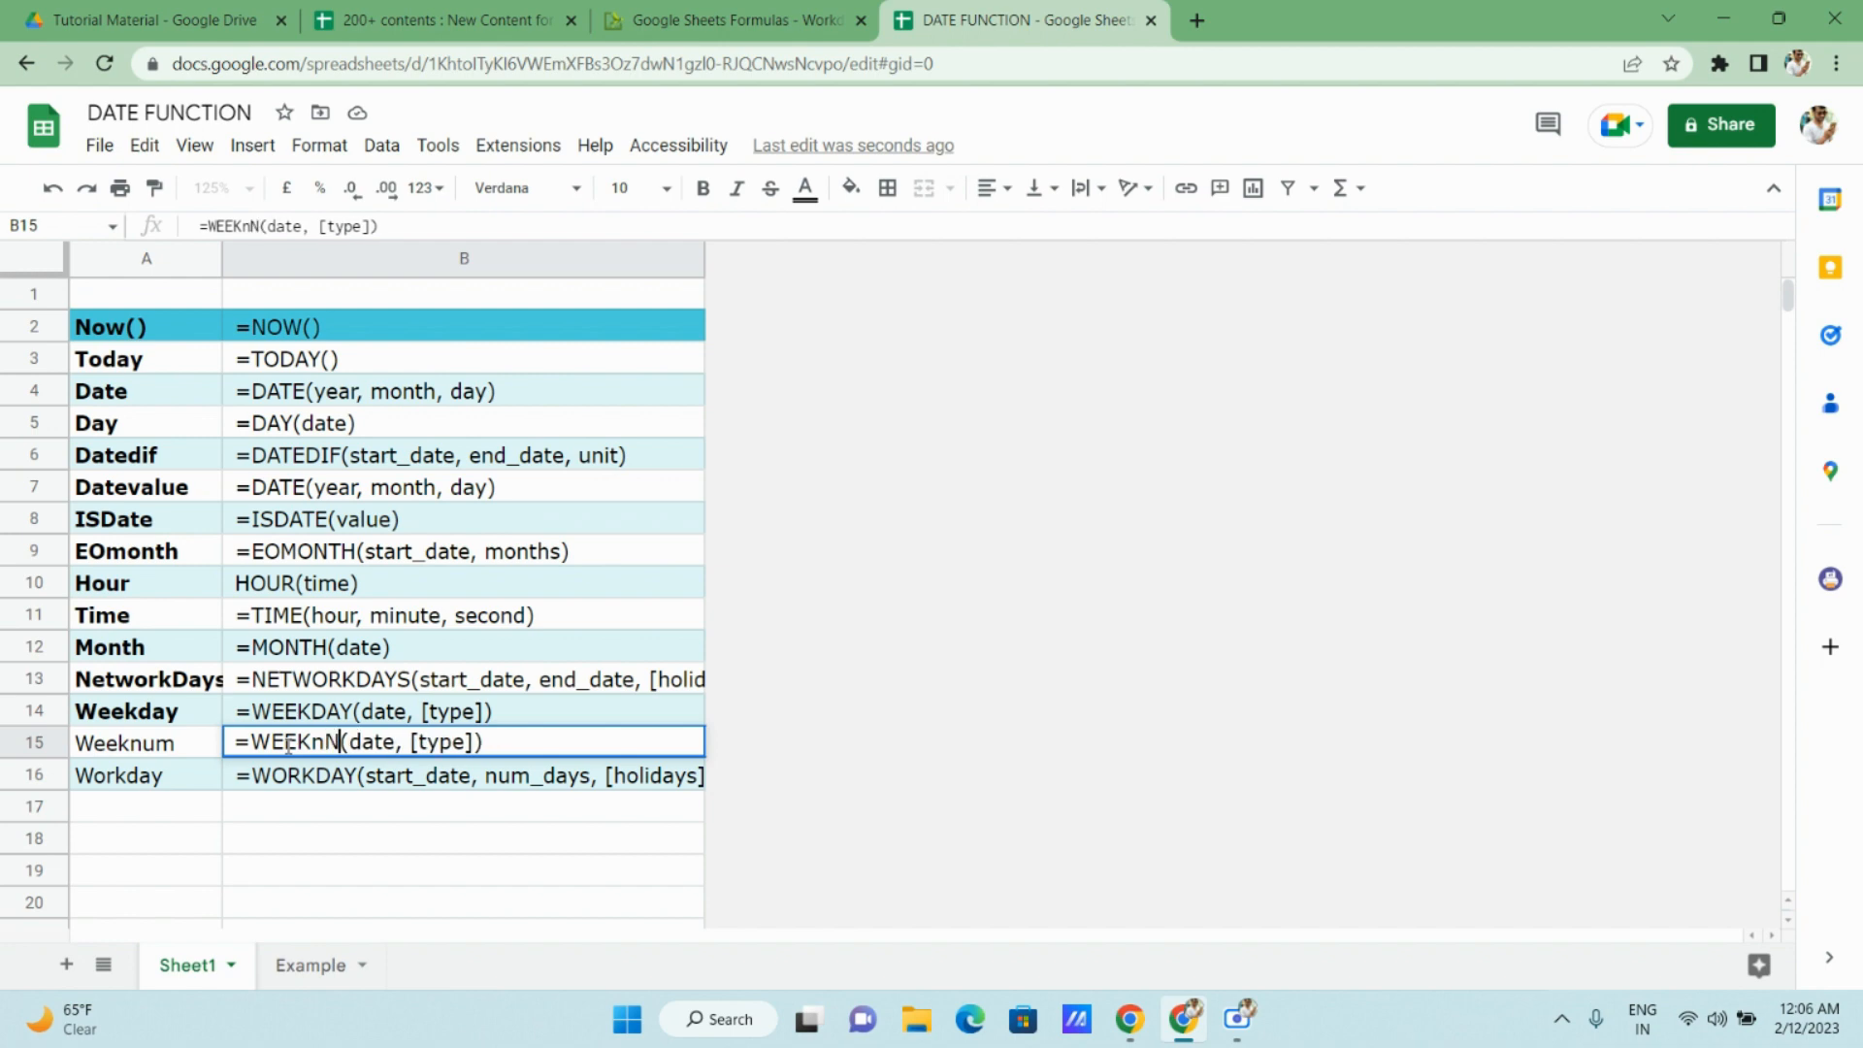
pyautogui.press('Left')
pyautogui.press('Left')
pyautogui.press('Left')
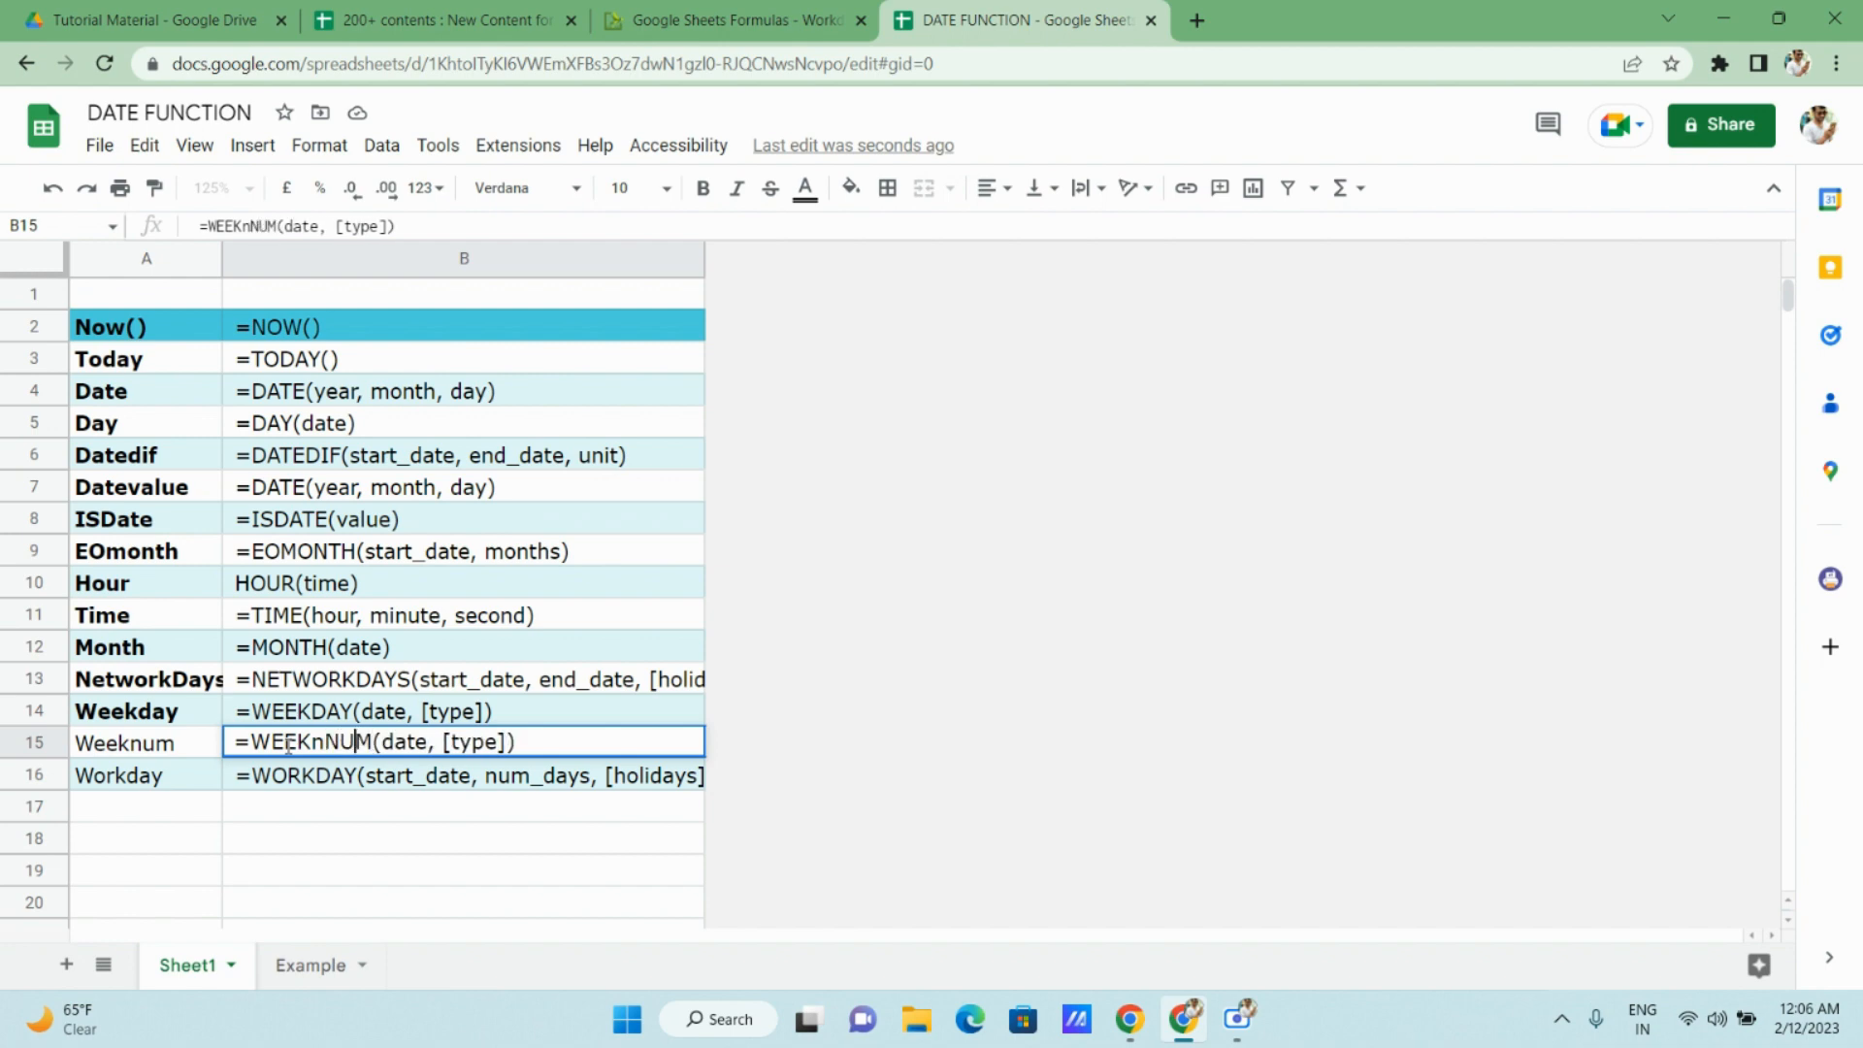
pyautogui.press('BackSpace')
pyautogui.press('Return')
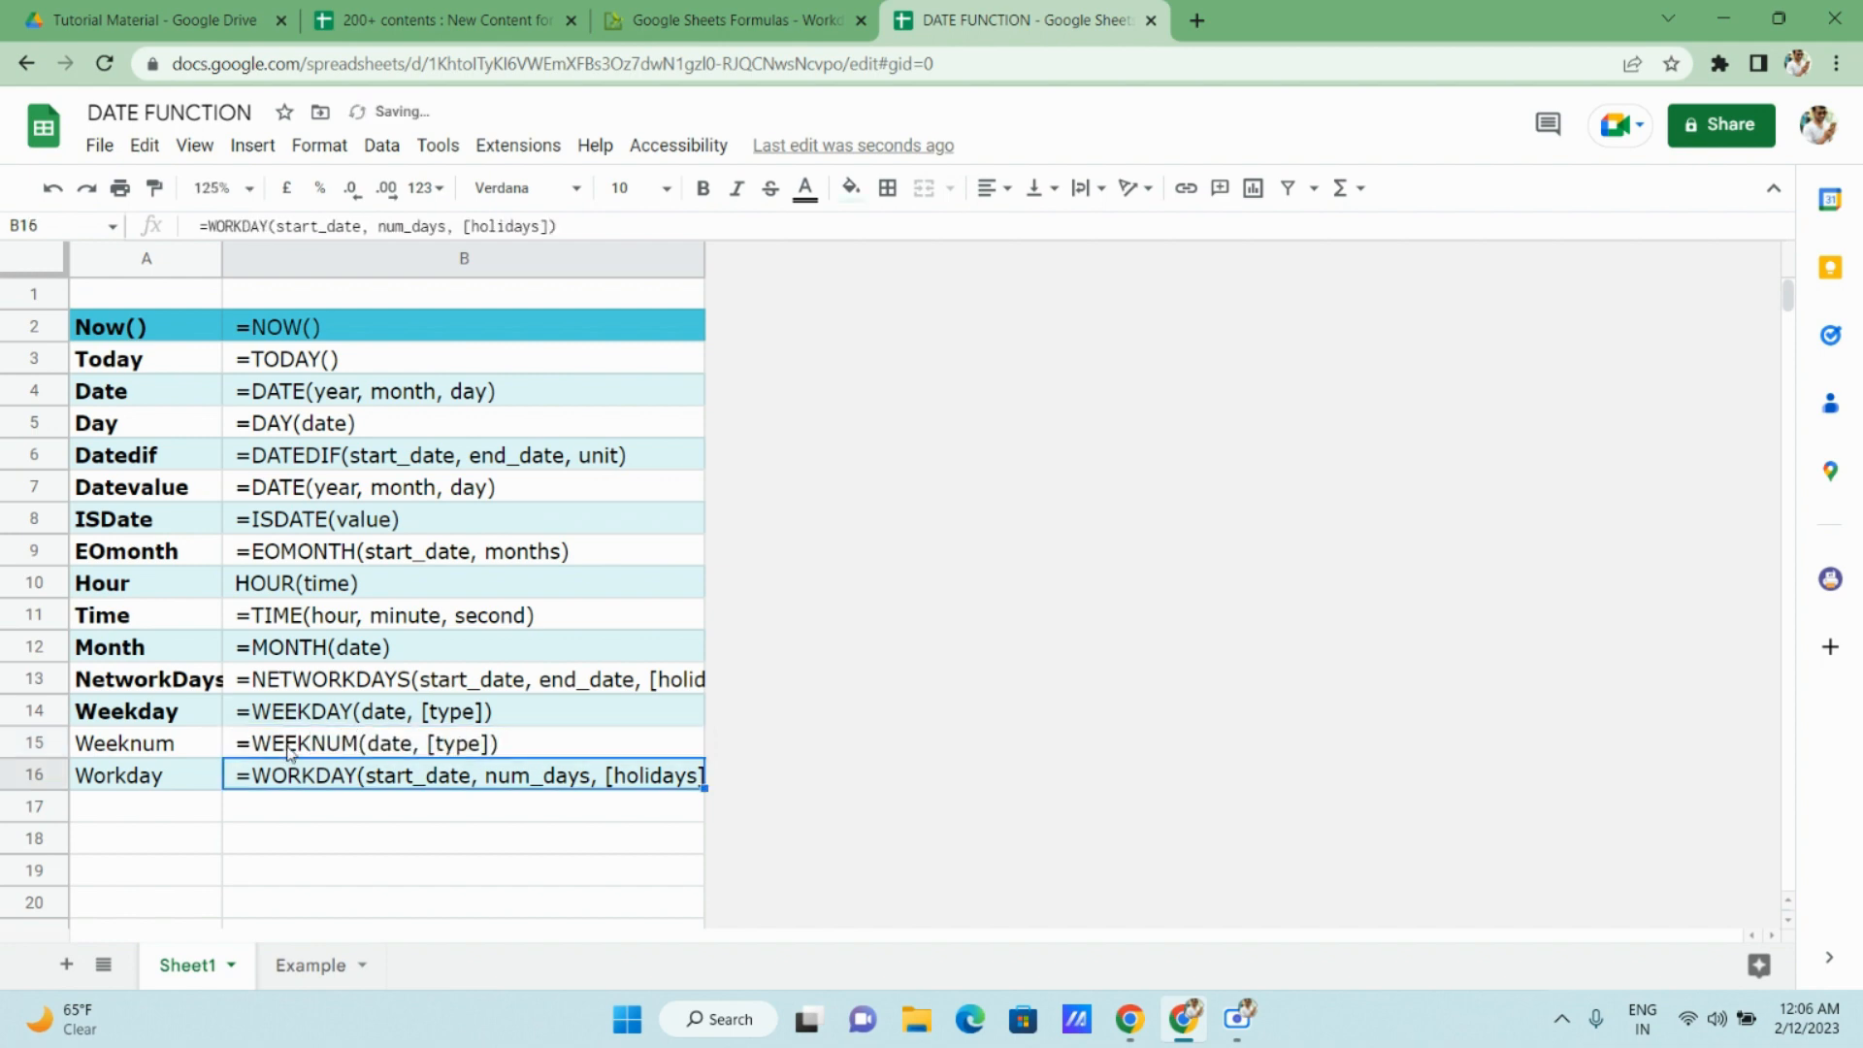
# Return to the Example sheet and enter the formula =WEEKNUM(A3) in L3.
pyautogui.click(316, 980)
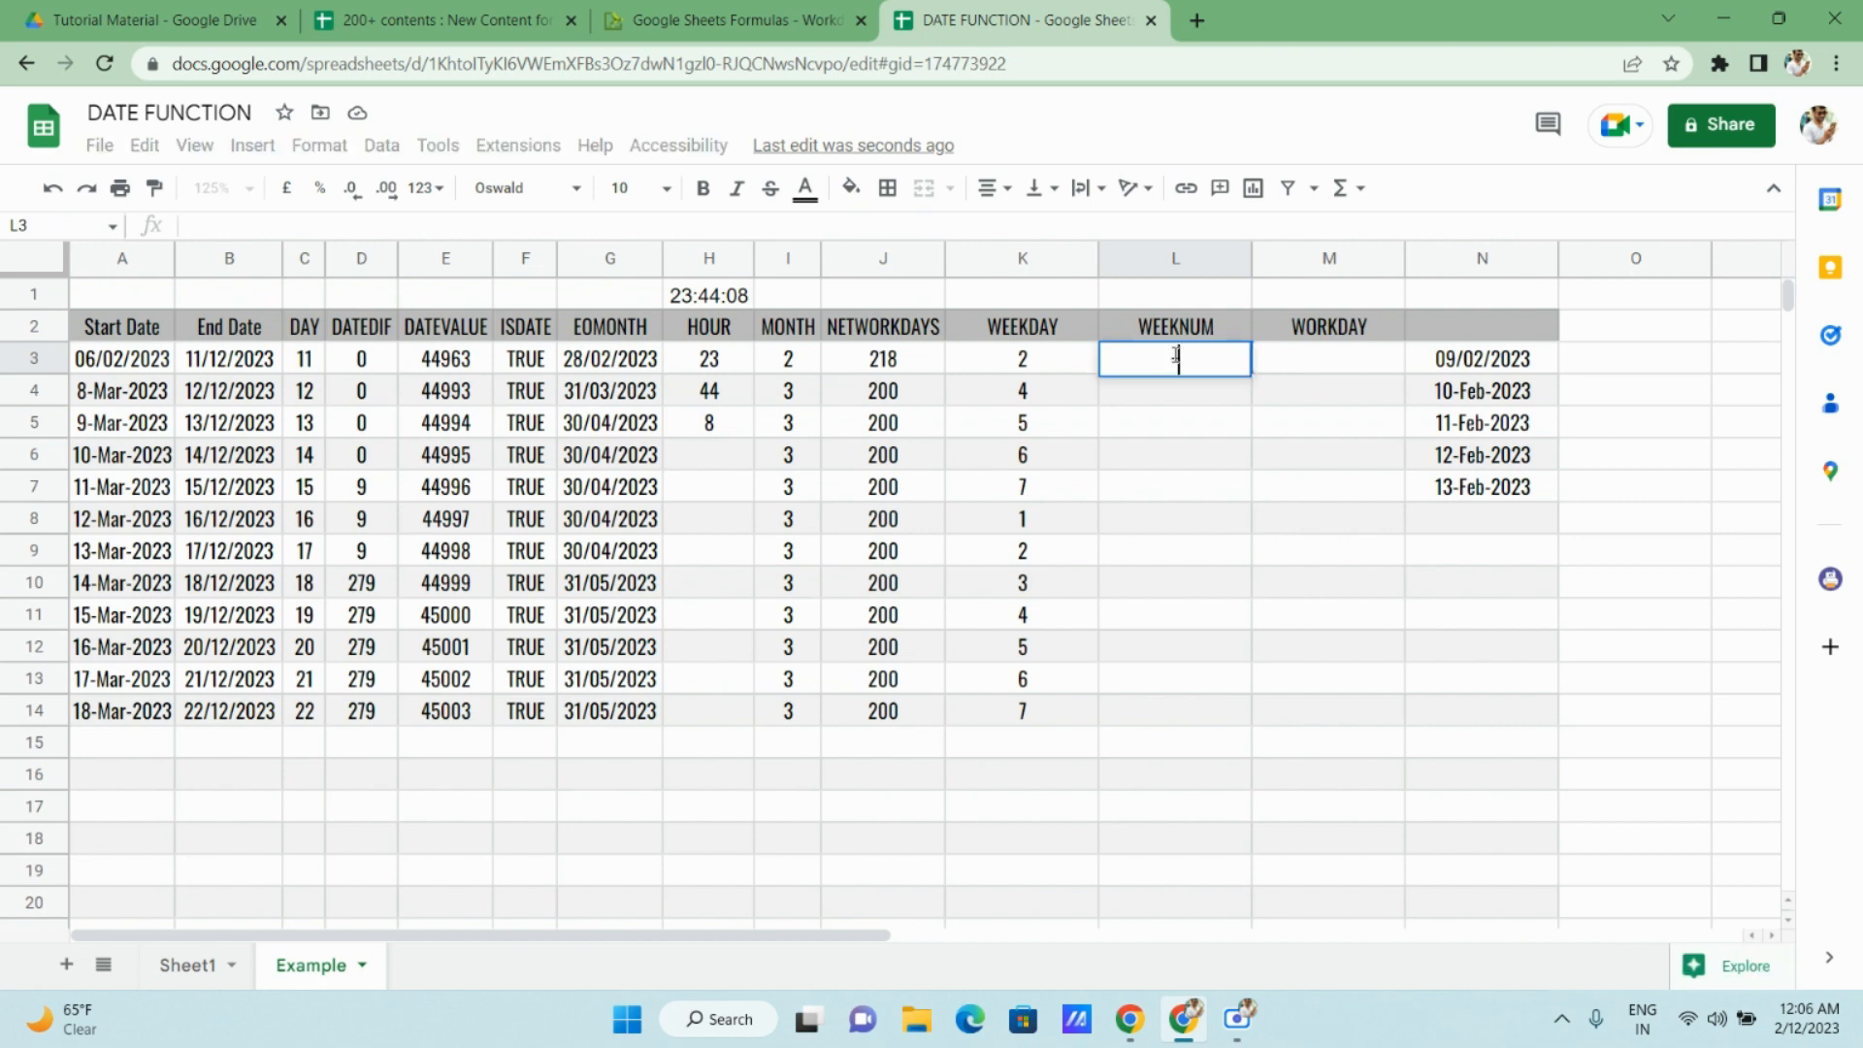
pyautogui.write('=WEEKN')
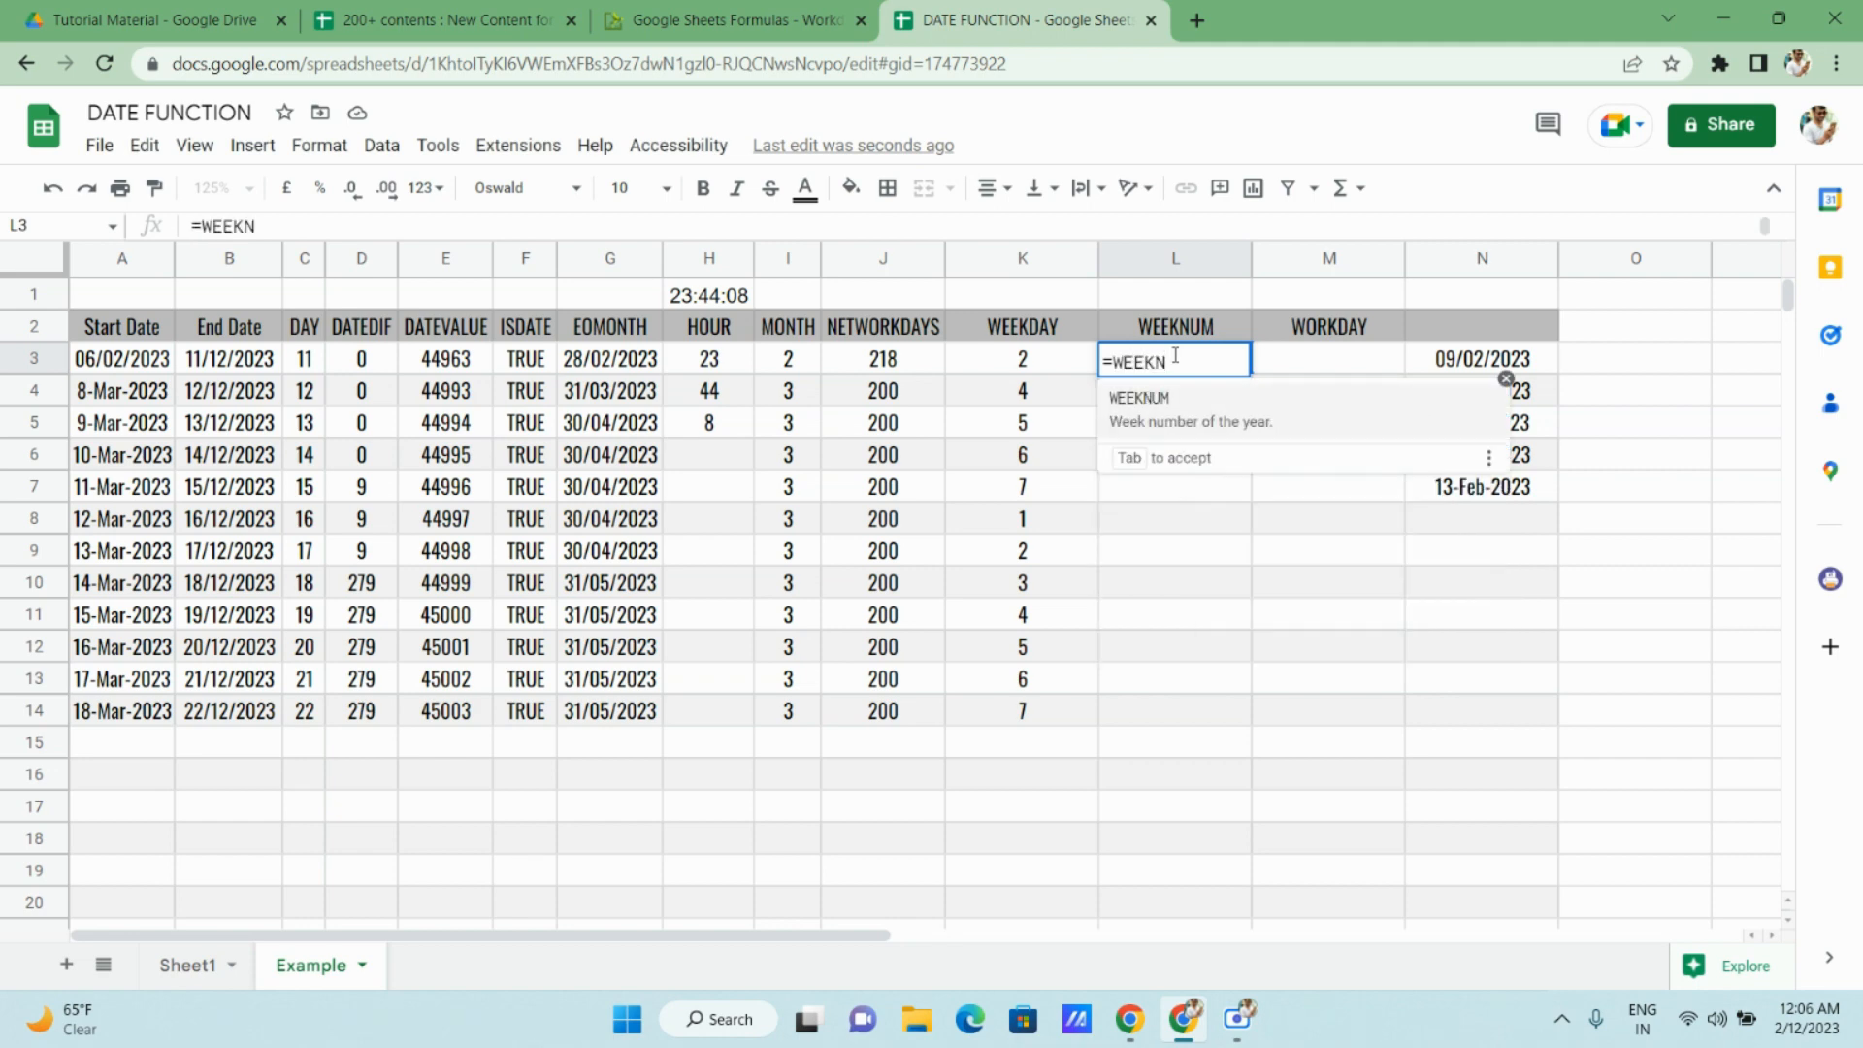
pyautogui.press('Tab')
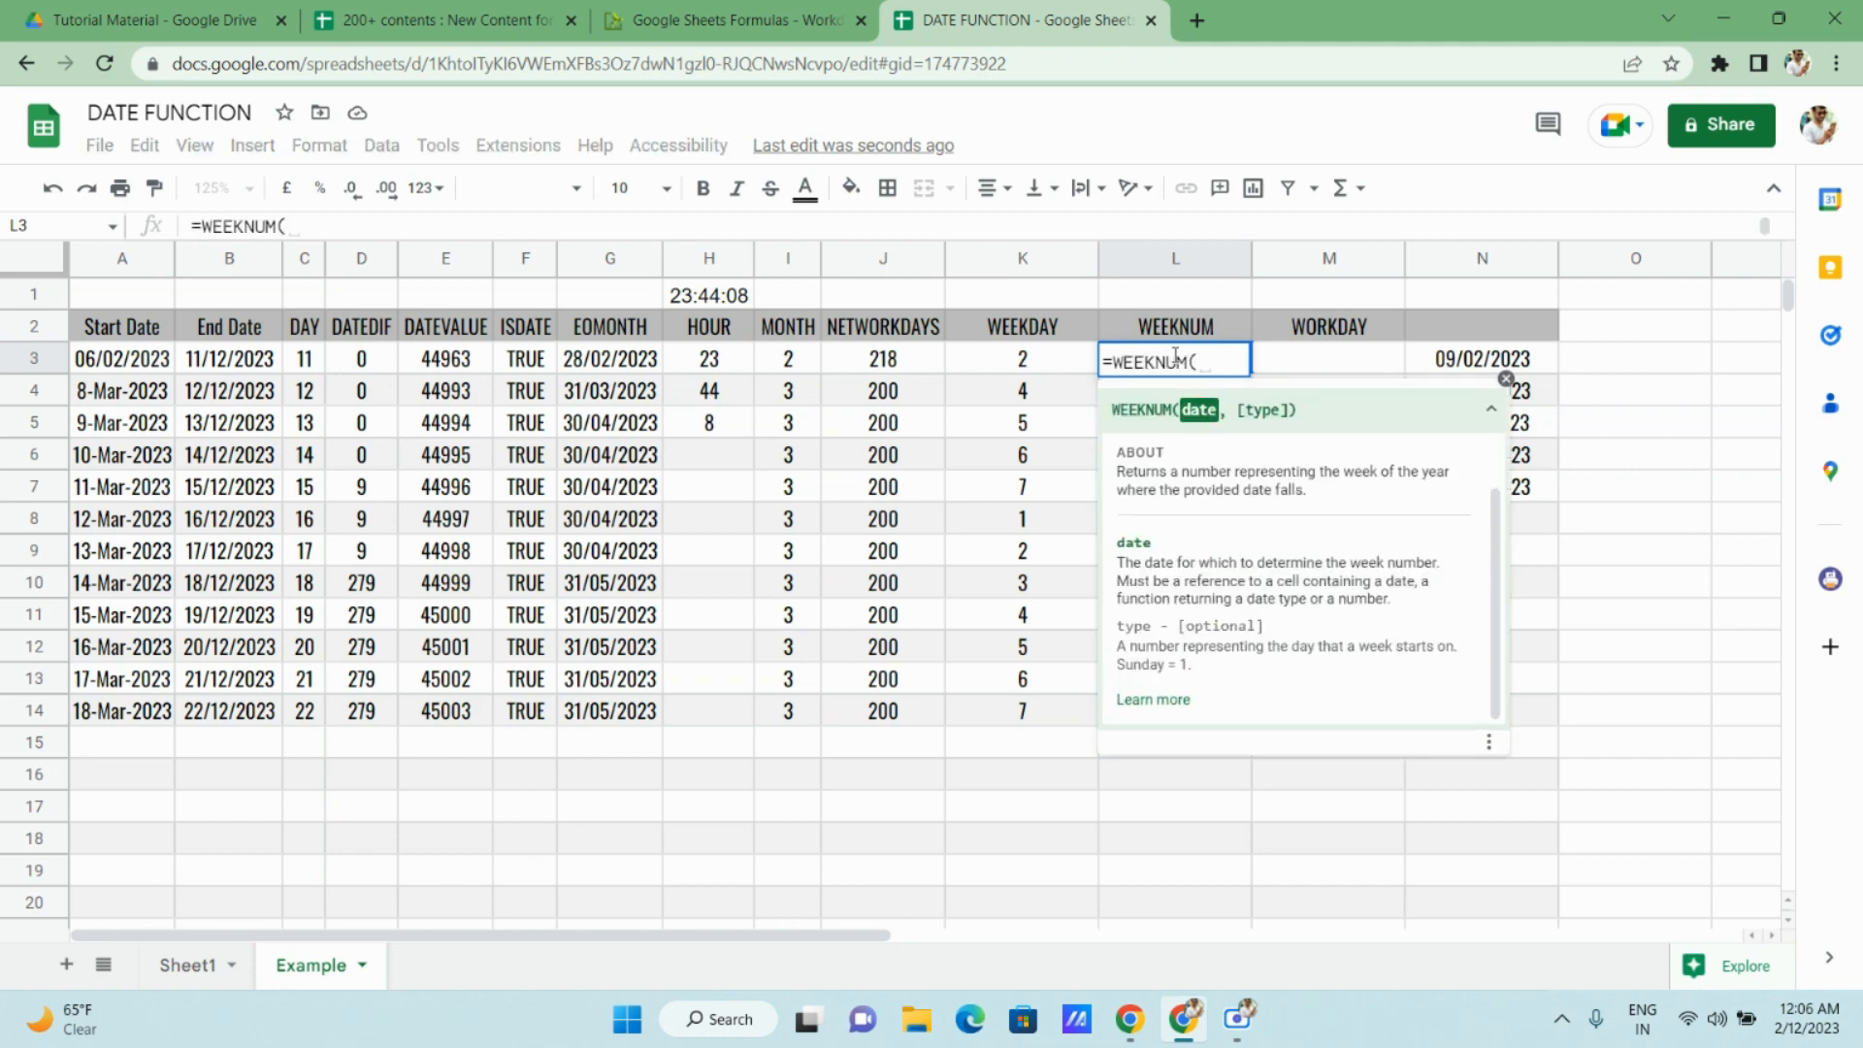
pyautogui.press('Left')
pyautogui.press('Left')
pyautogui.press('Left')
pyautogui.press('Left')
pyautogui.press('Left')
pyautogui.press('Left')
pyautogui.press('Left')
pyautogui.press('Left')
pyautogui.press('Left')
pyautogui.press('Left')
pyautogui.press('Left')
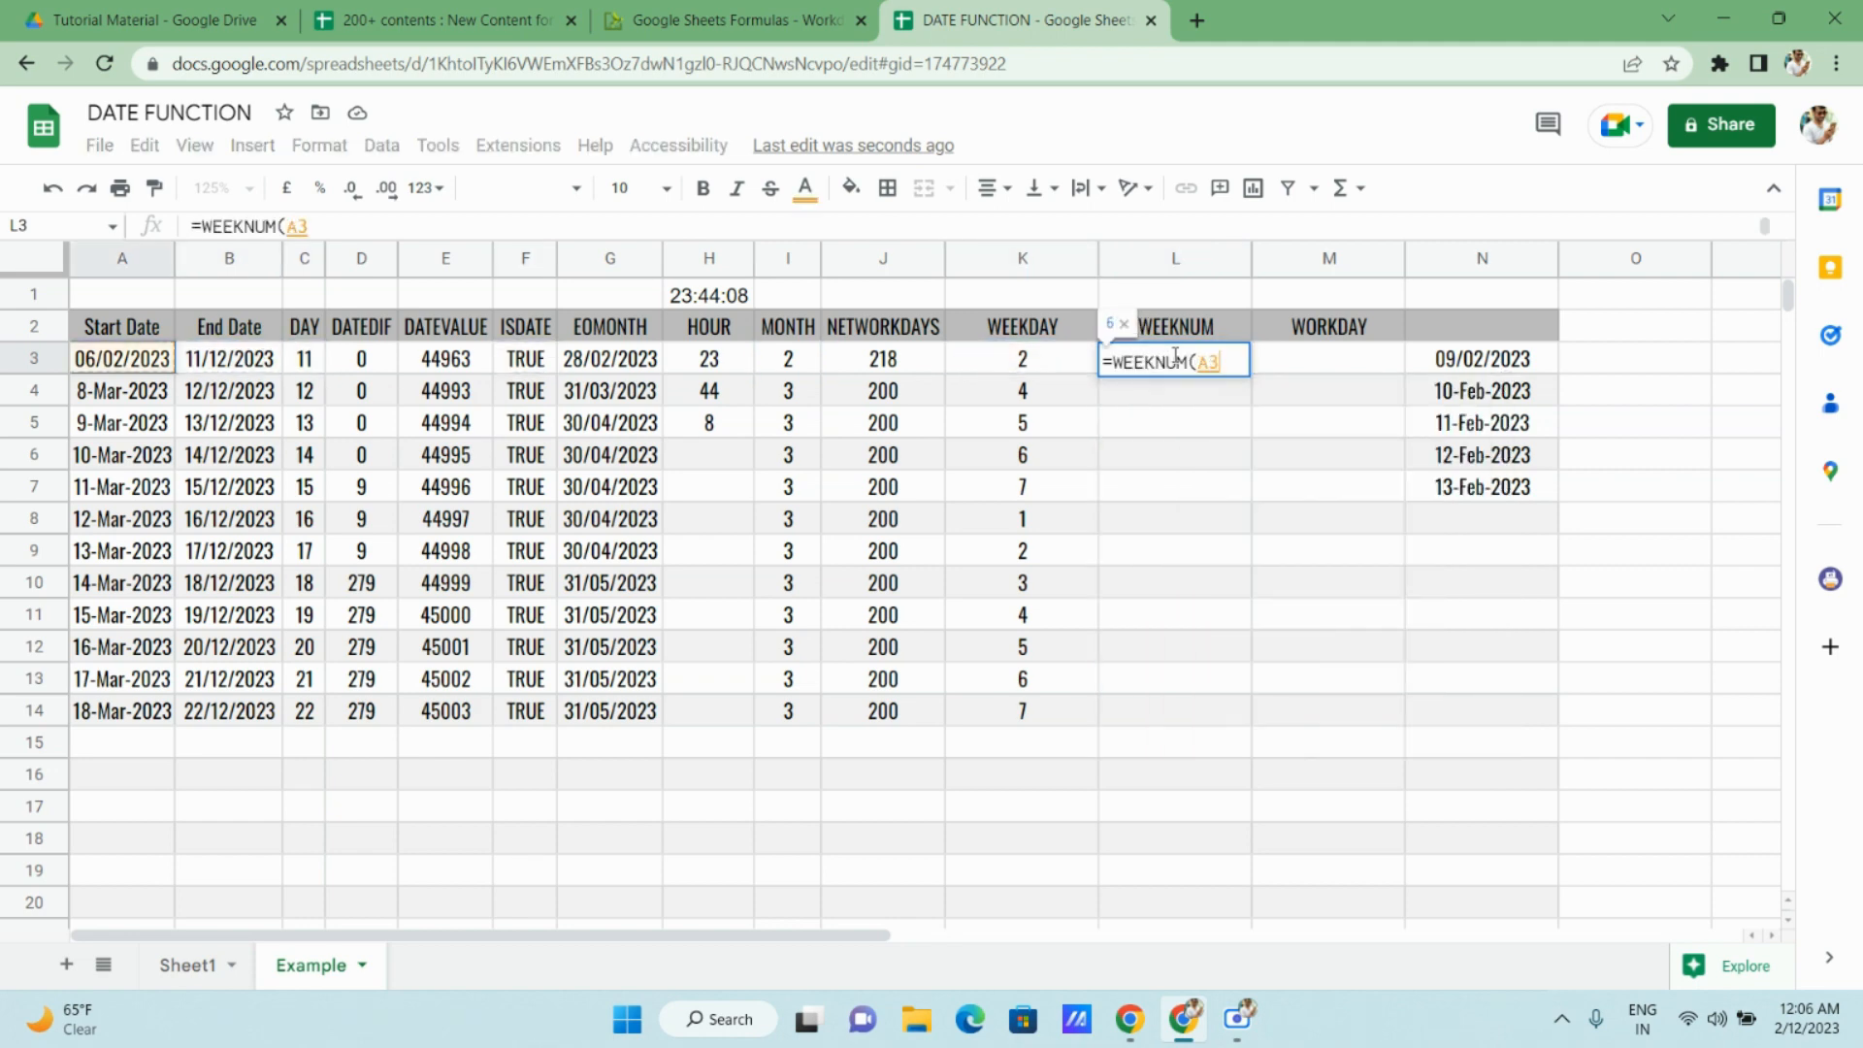
pyautogui.press('Return')
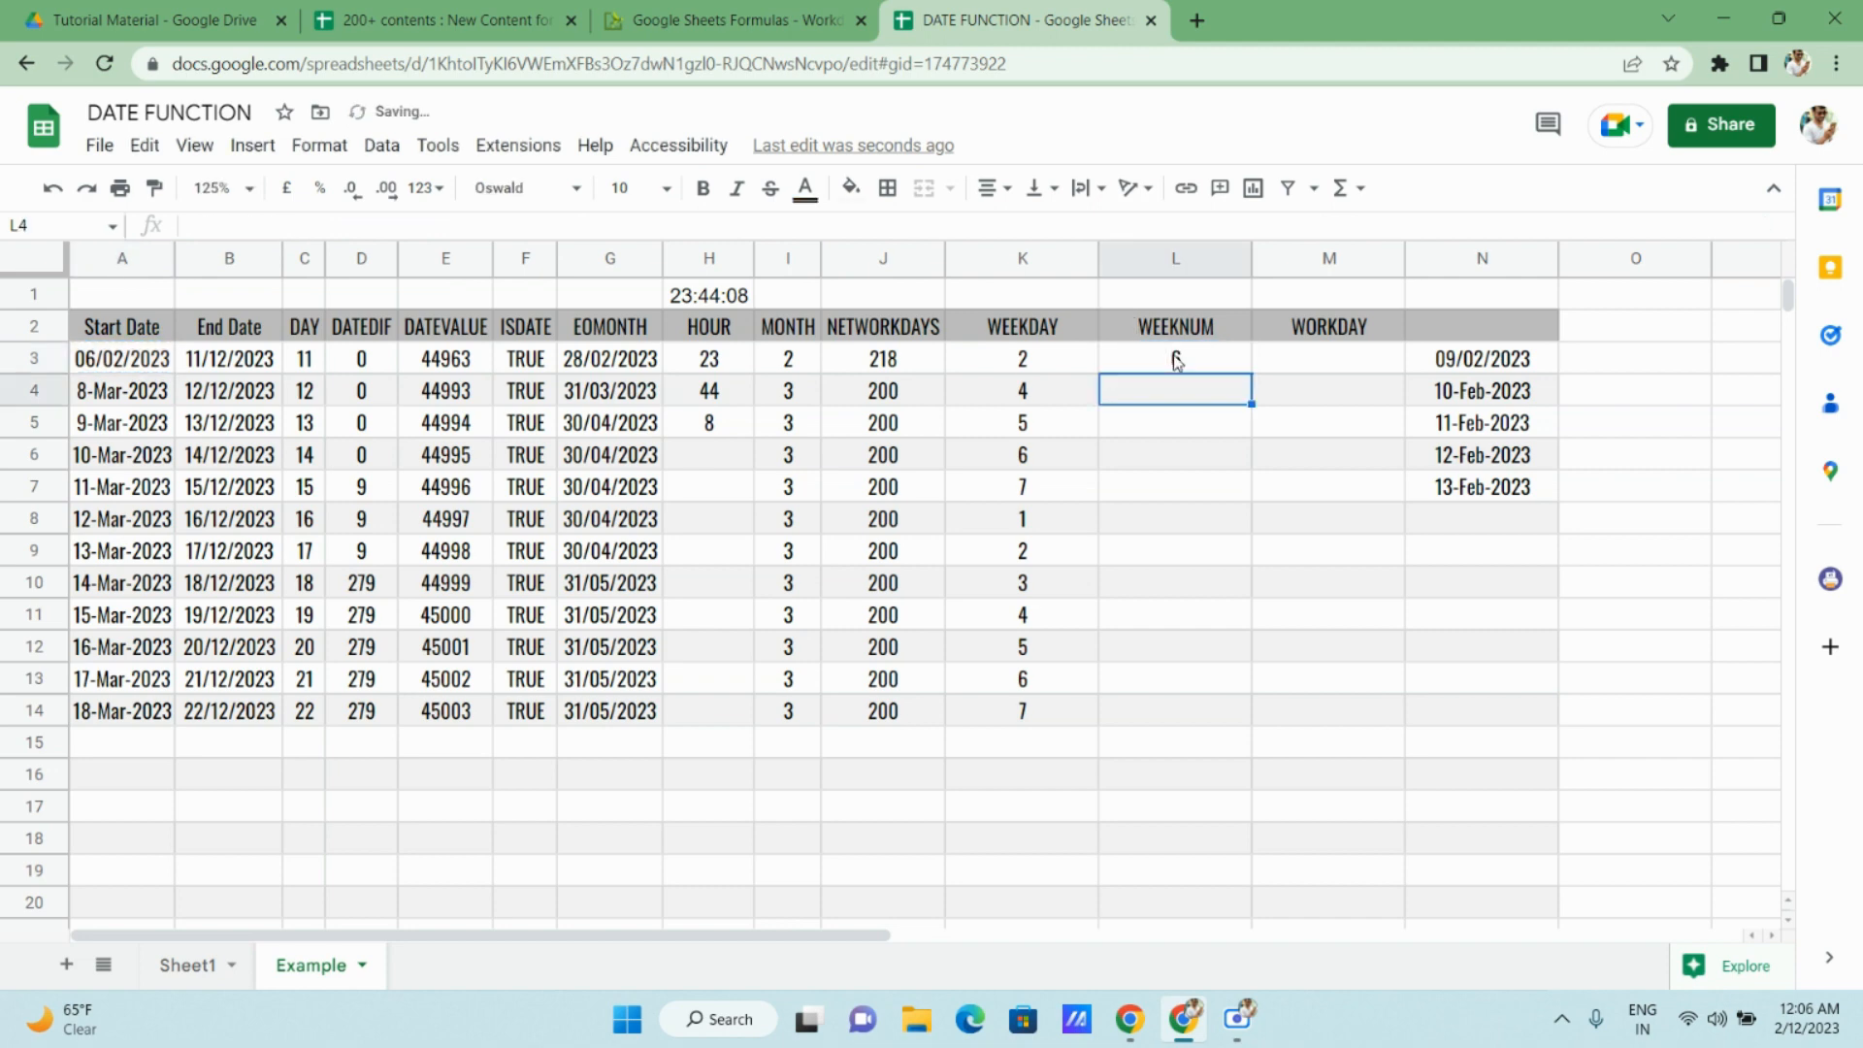
# Fill the WEEKNUM formula from L3 down to L14.
pyautogui.press('Up')
pyautogui.hotkey('shift', 'Down')
pyautogui.hotkey('shift', 'Down')
pyautogui.hotkey('shift', 'Down')
pyautogui.hotkey('shift', 'Down')
pyautogui.hotkey('shift', 'Down')
pyautogui.hotkey('shift', 'Down')
pyautogui.hotkey('shift', 'Down')
pyautogui.hotkey('shift', 'Down')
pyautogui.hotkey('shift', 'Down')
pyautogui.hotkey('shift', 'Down')
pyautogui.hotkey('shift', 'Down')
pyautogui.press('super+space')
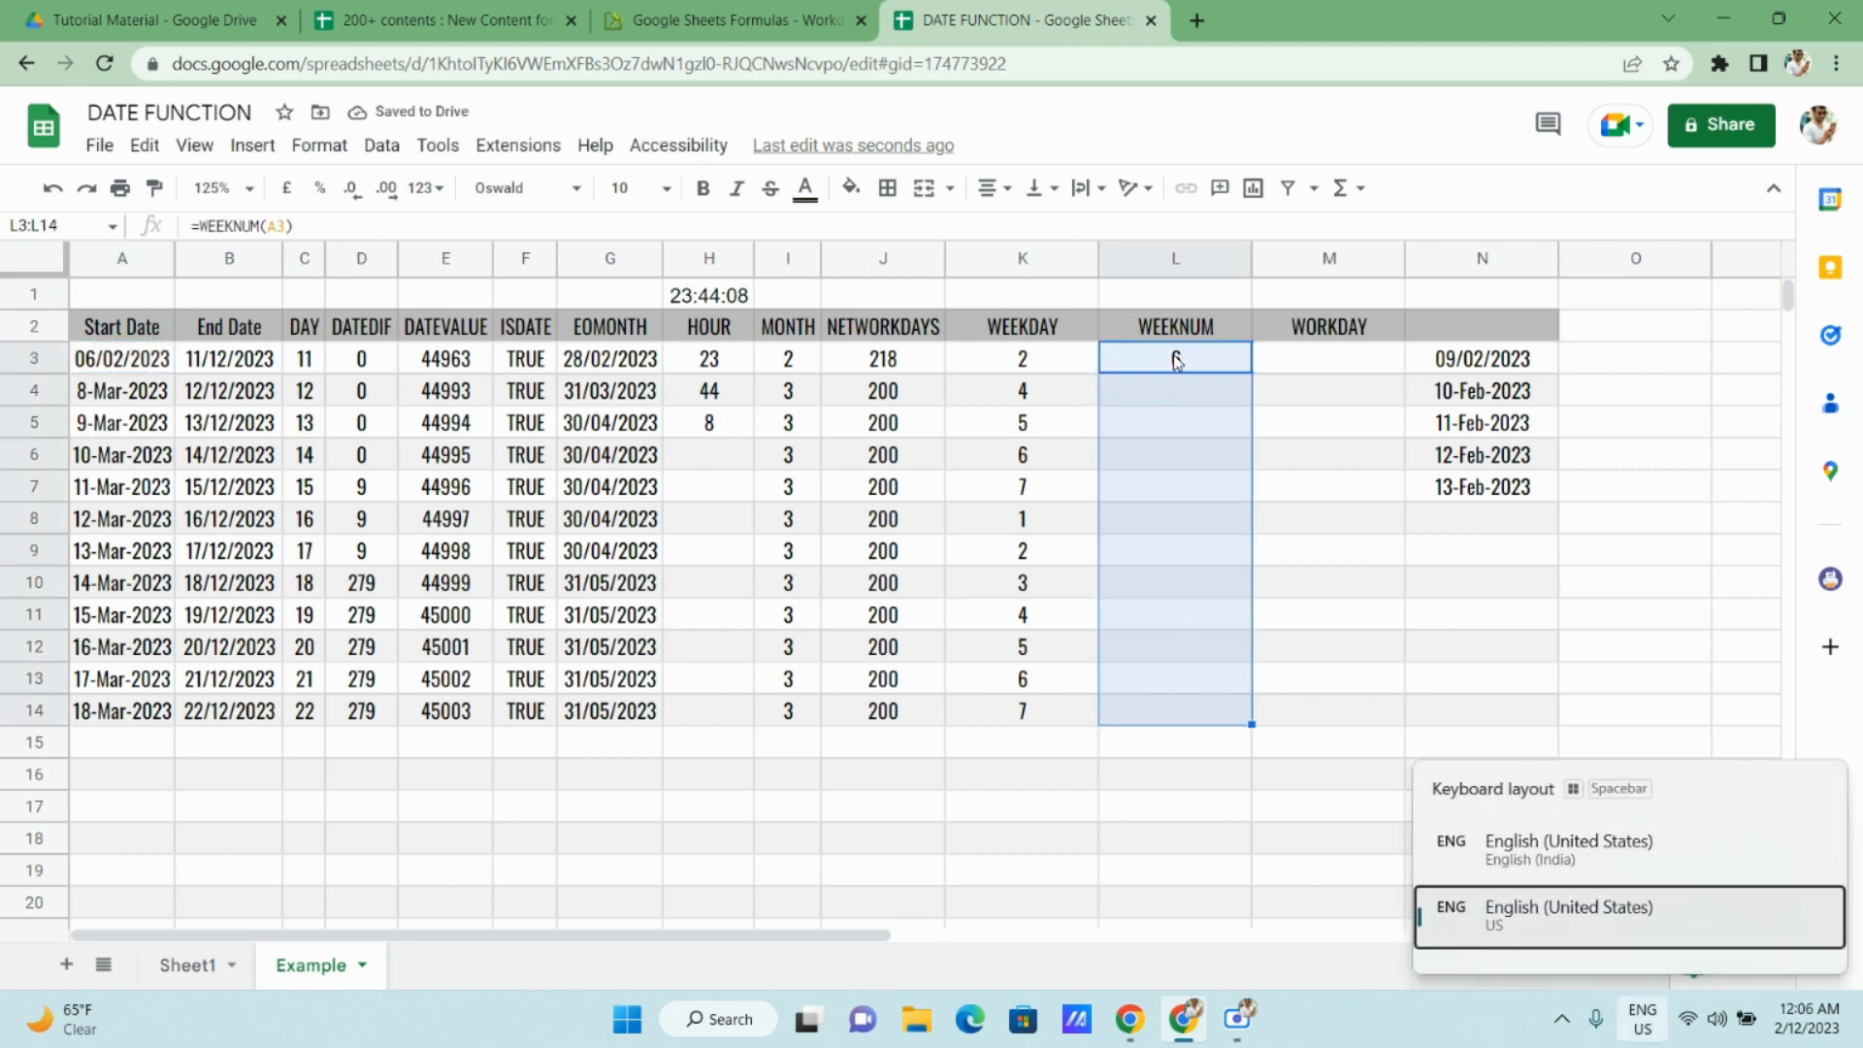
pyautogui.hotkey('ctrl', 'd')
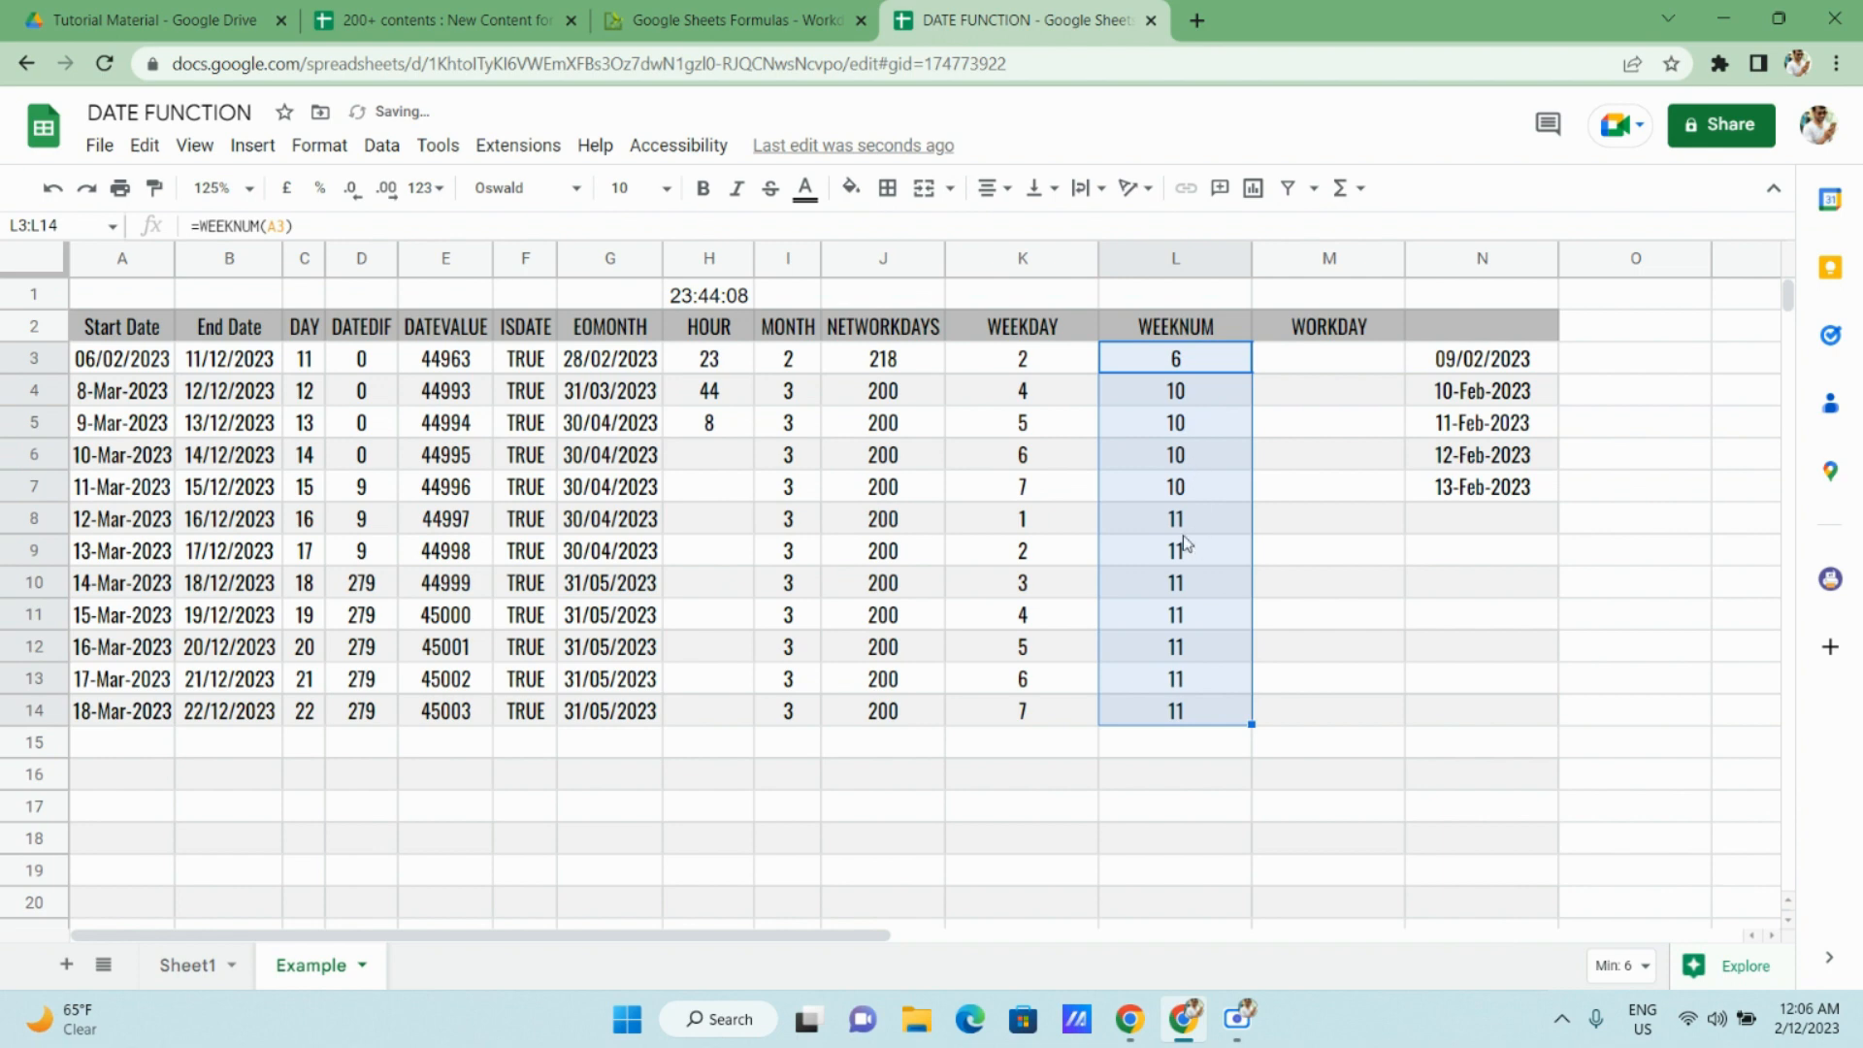
# Set the start date in A3 to 01/01/2023 and review the WEEKNUM and WEEKDAY results.
pyautogui.click(118, 368)
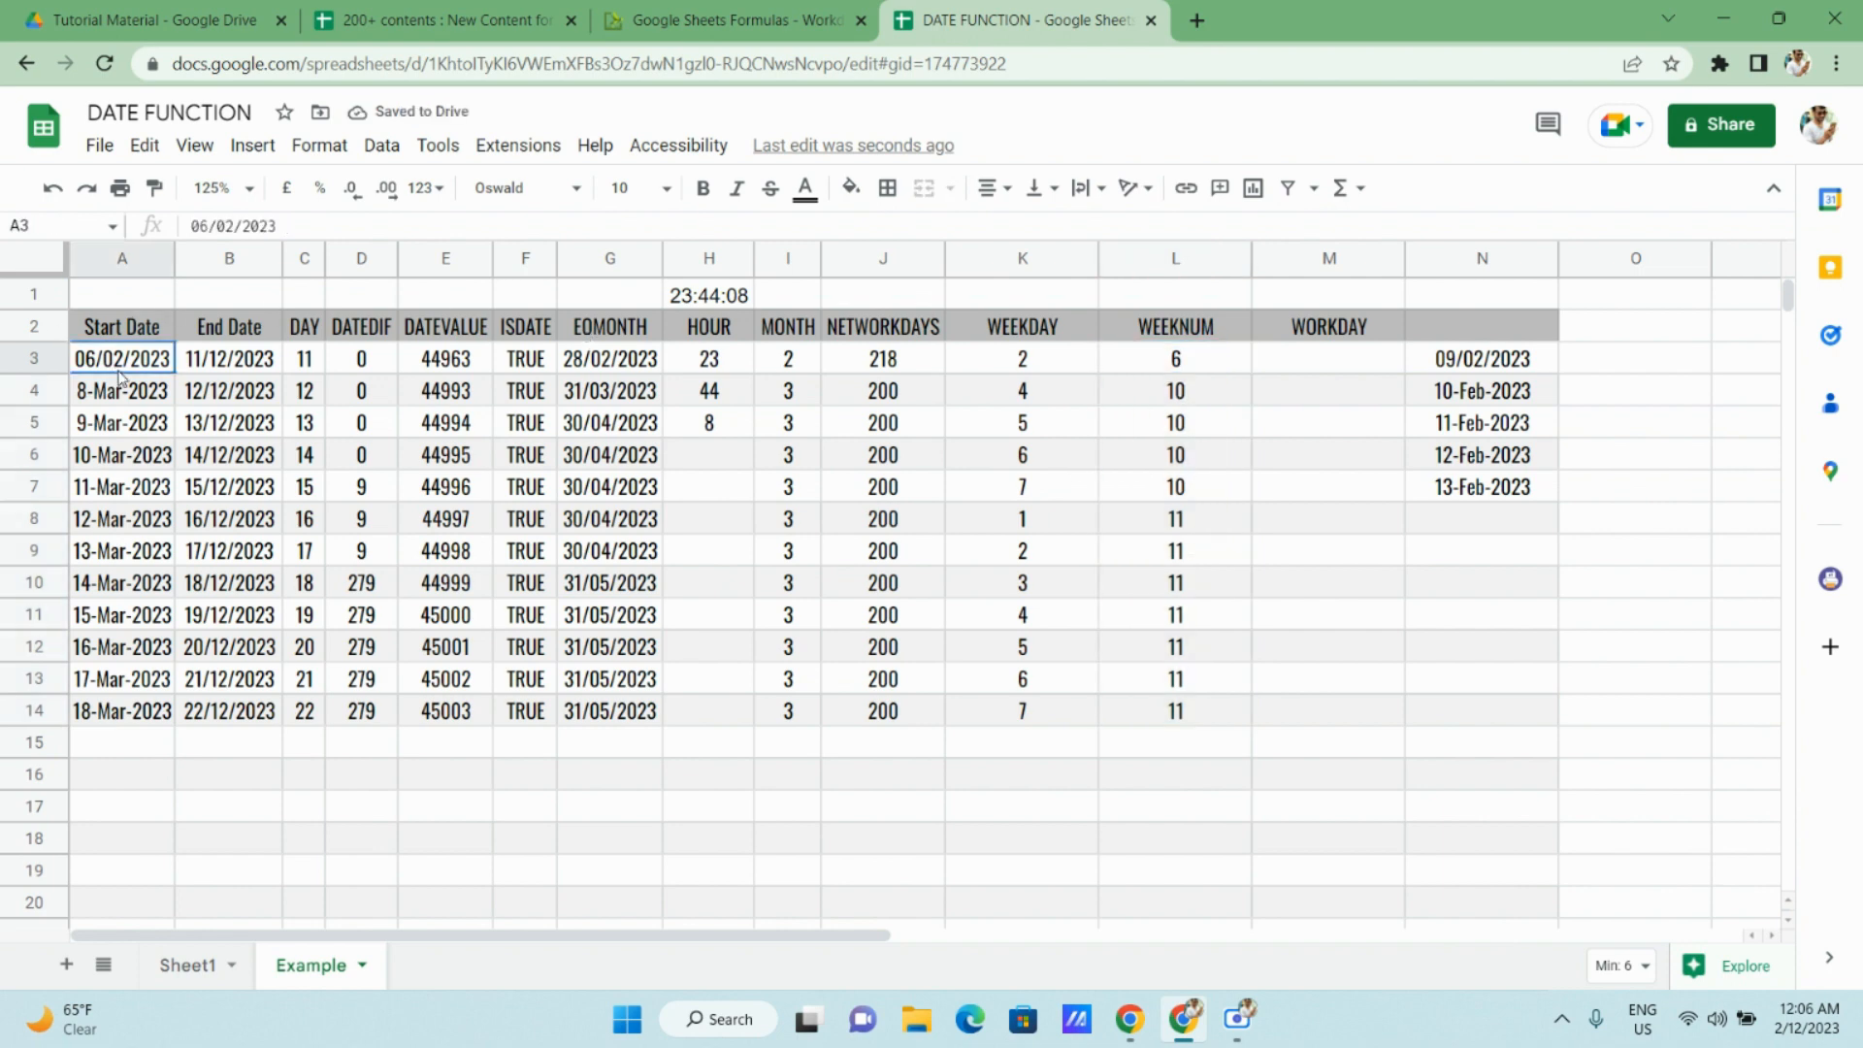
pyautogui.doubleClick(119, 376)
pyautogui.click(177, 404)
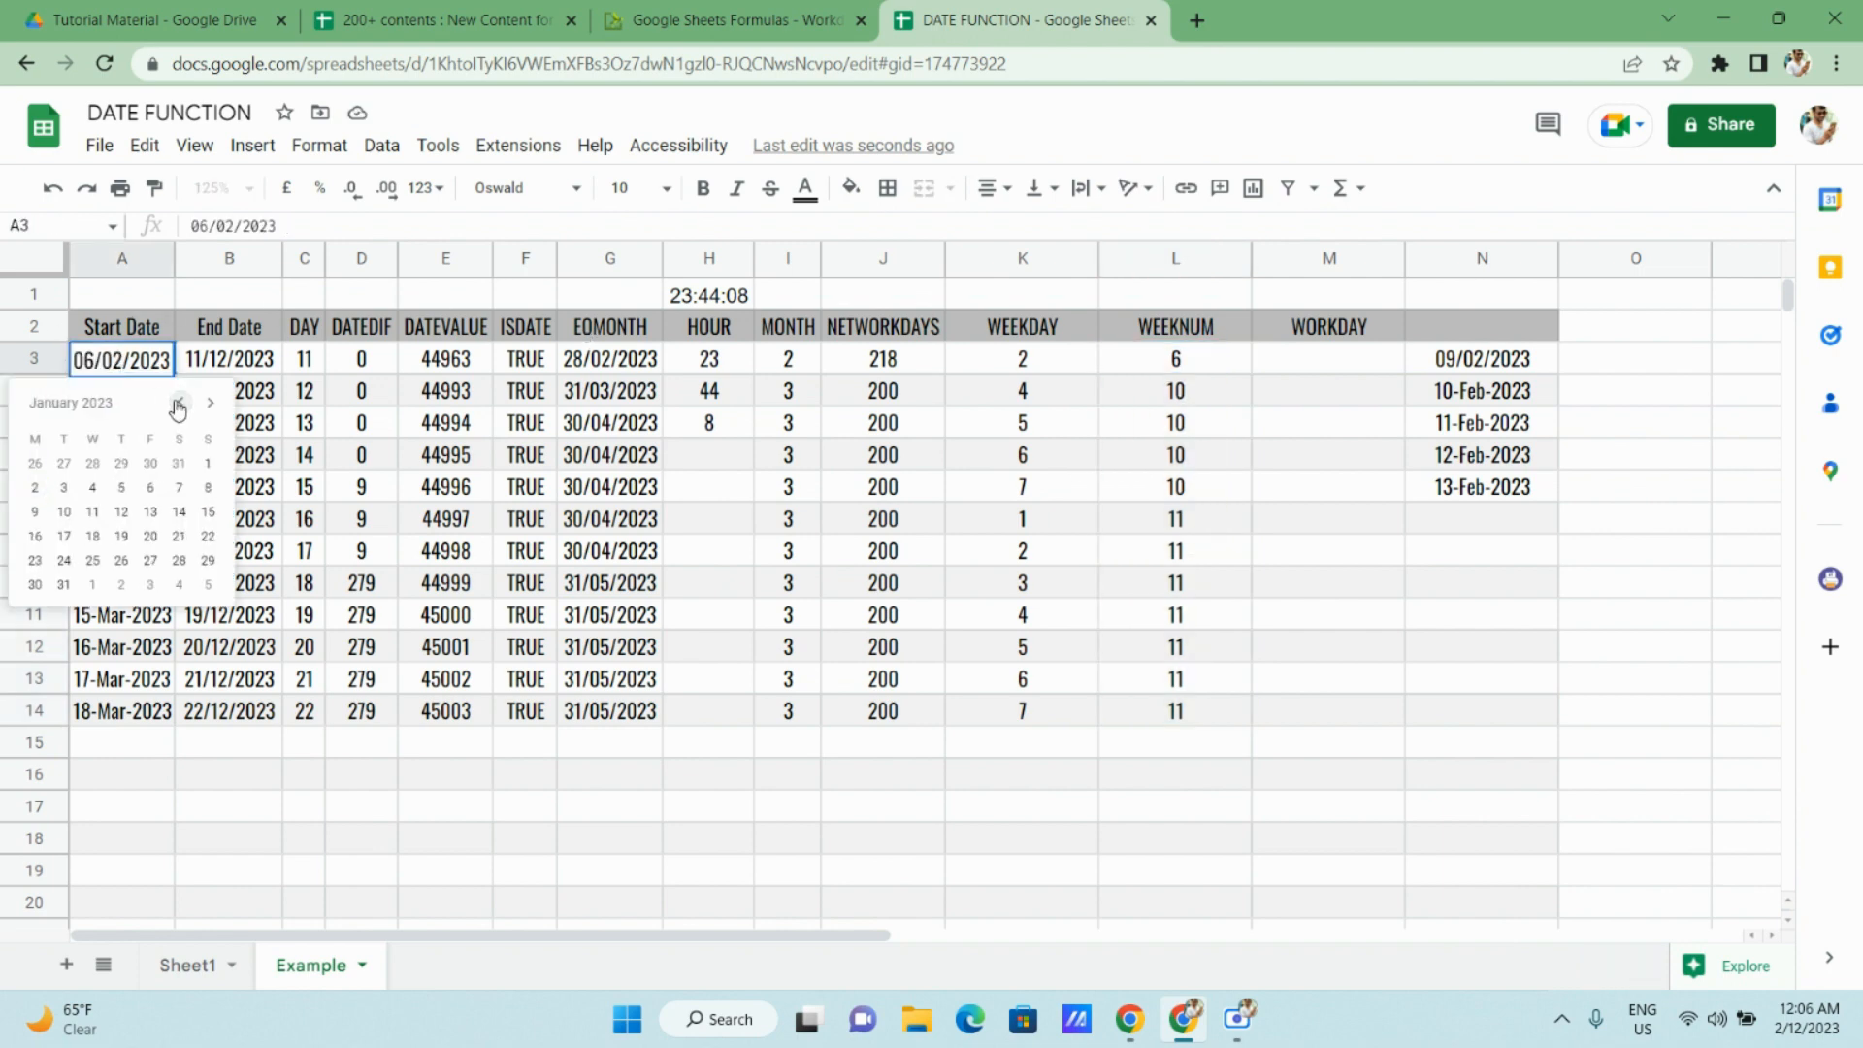
pyautogui.click(209, 466)
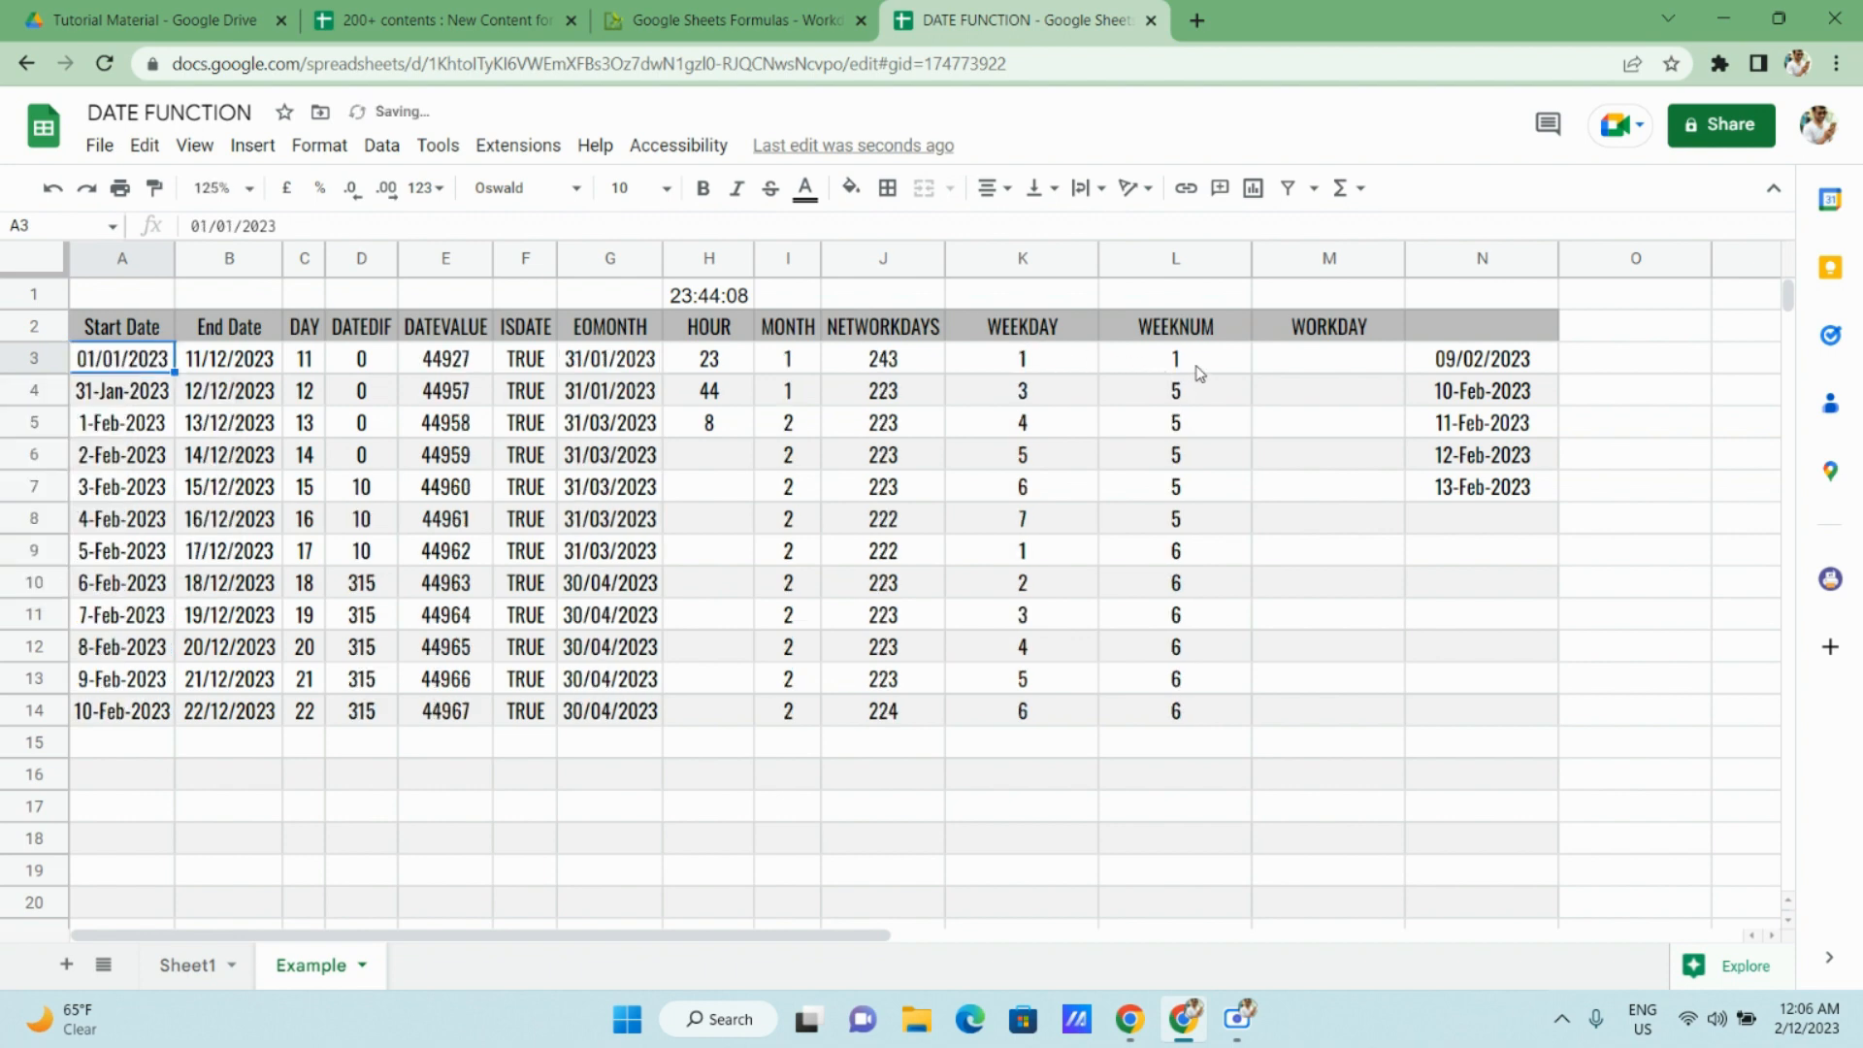
pyautogui.moveTo(1201, 369); pyautogui.dragTo(1190, 719)
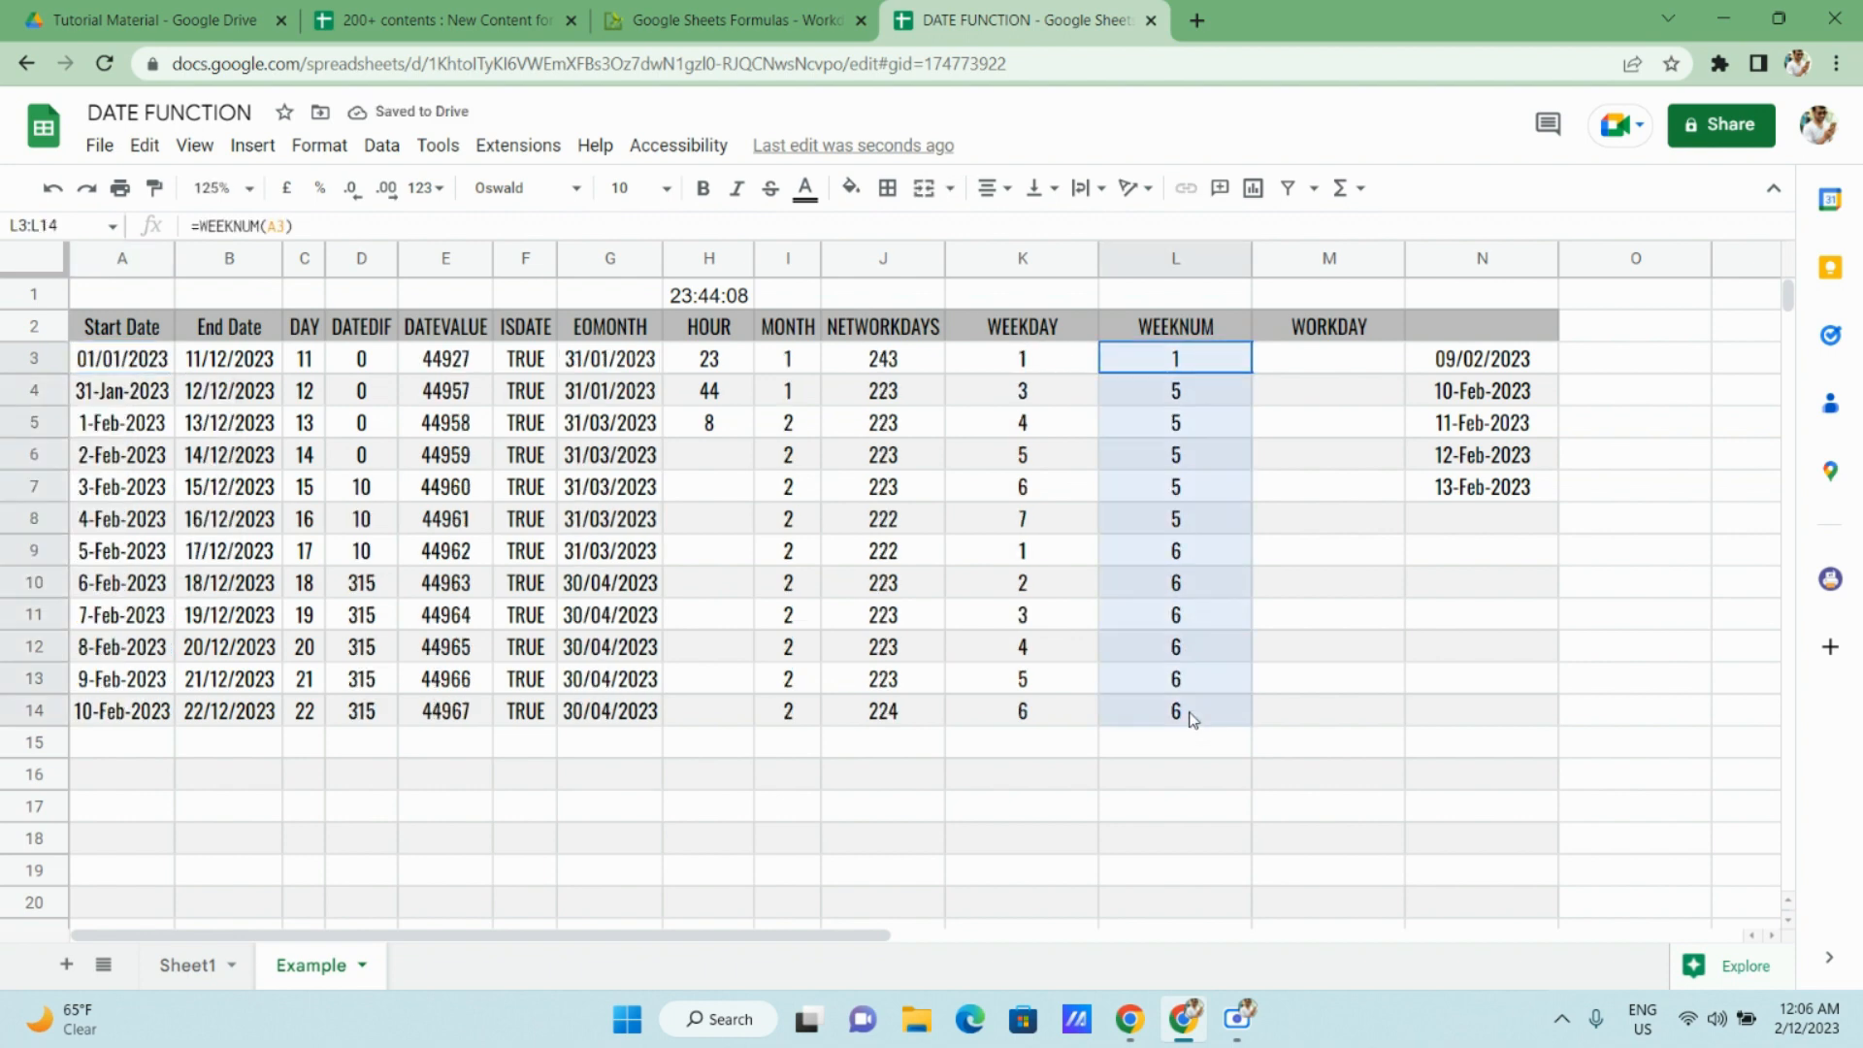
pyautogui.click(1027, 362)
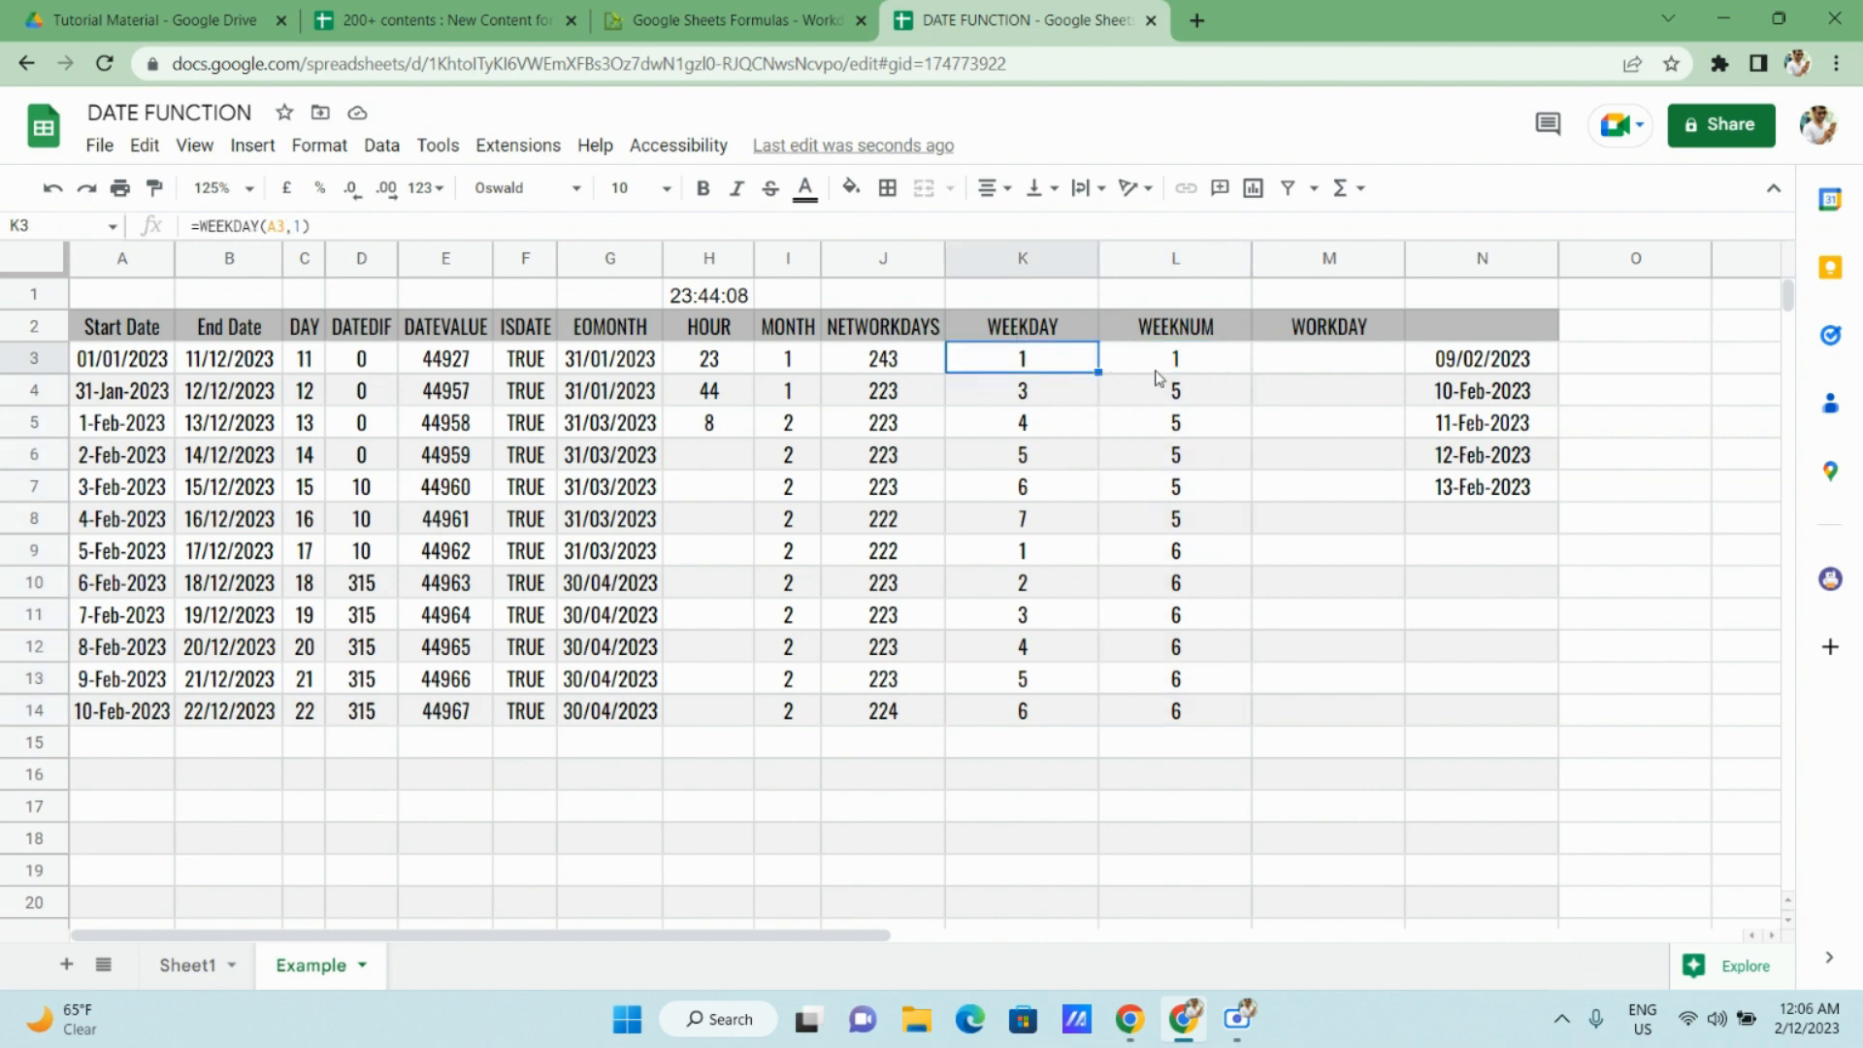
pyautogui.click(1180, 377)
pyautogui.click(1357, 377)
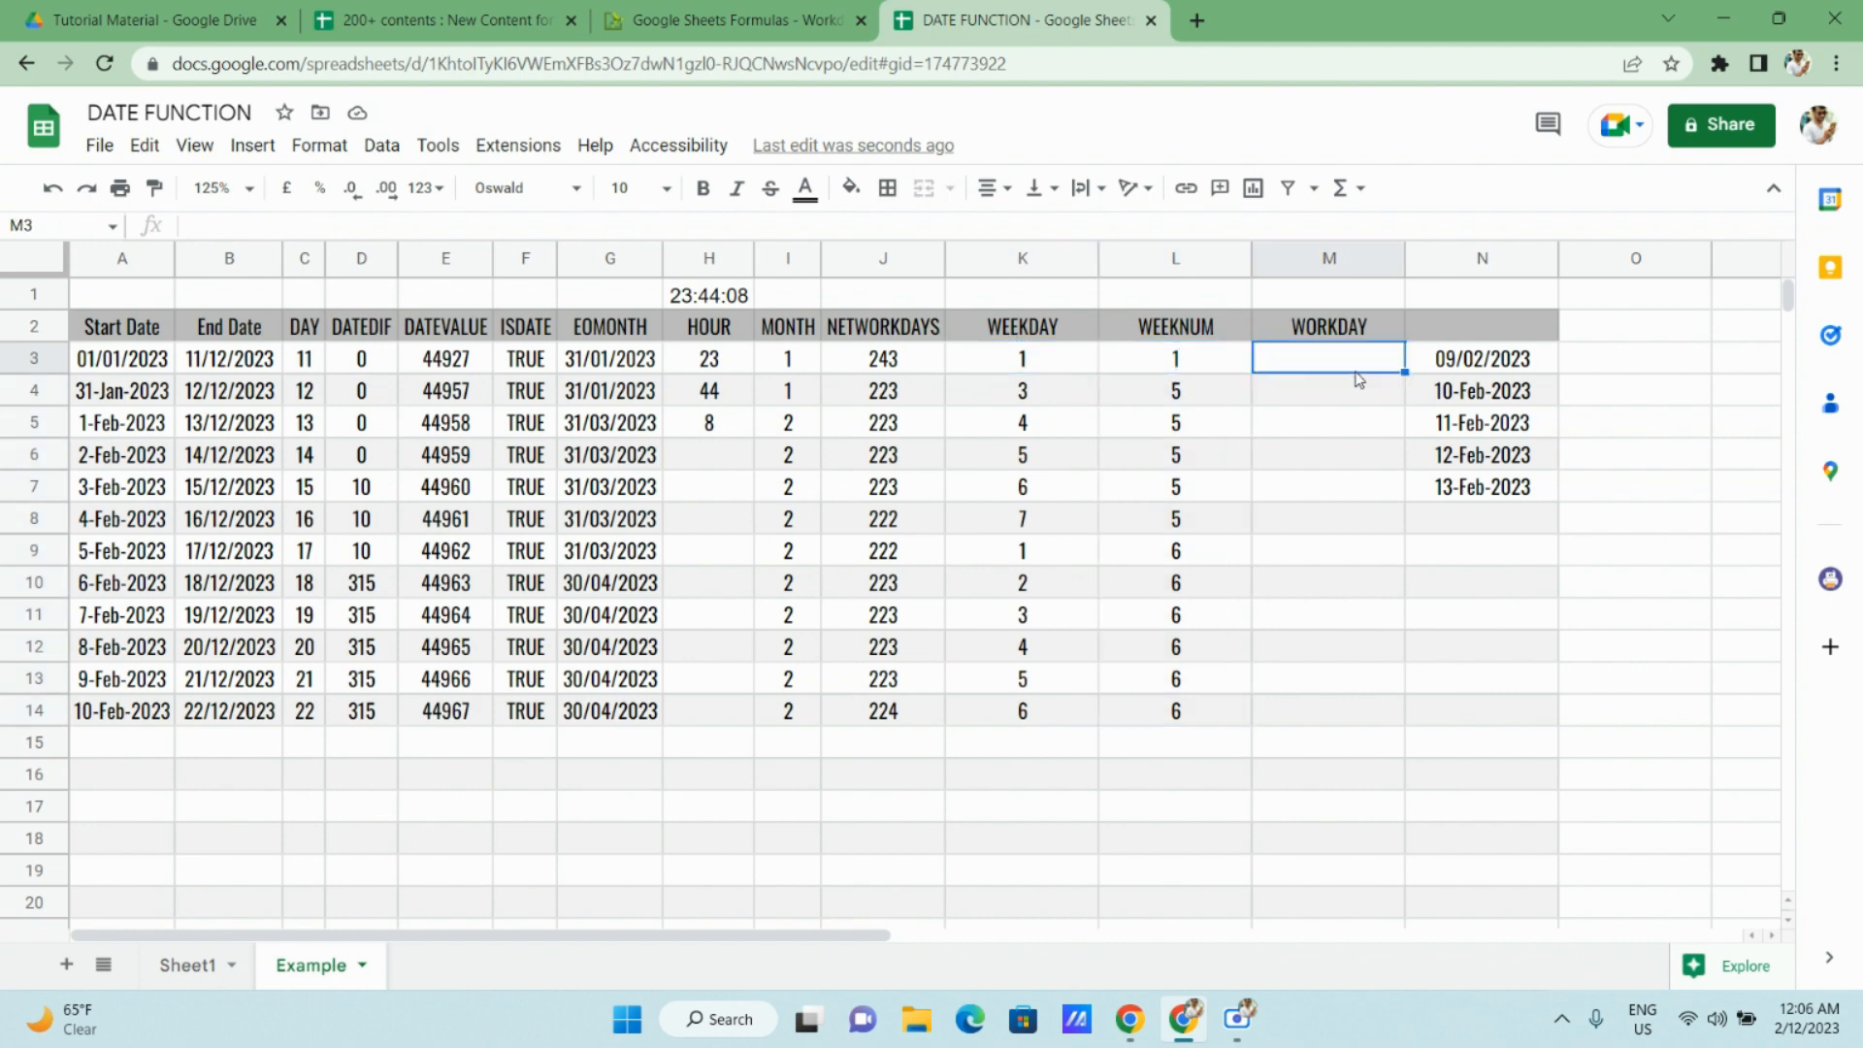
pyautogui.write('=')
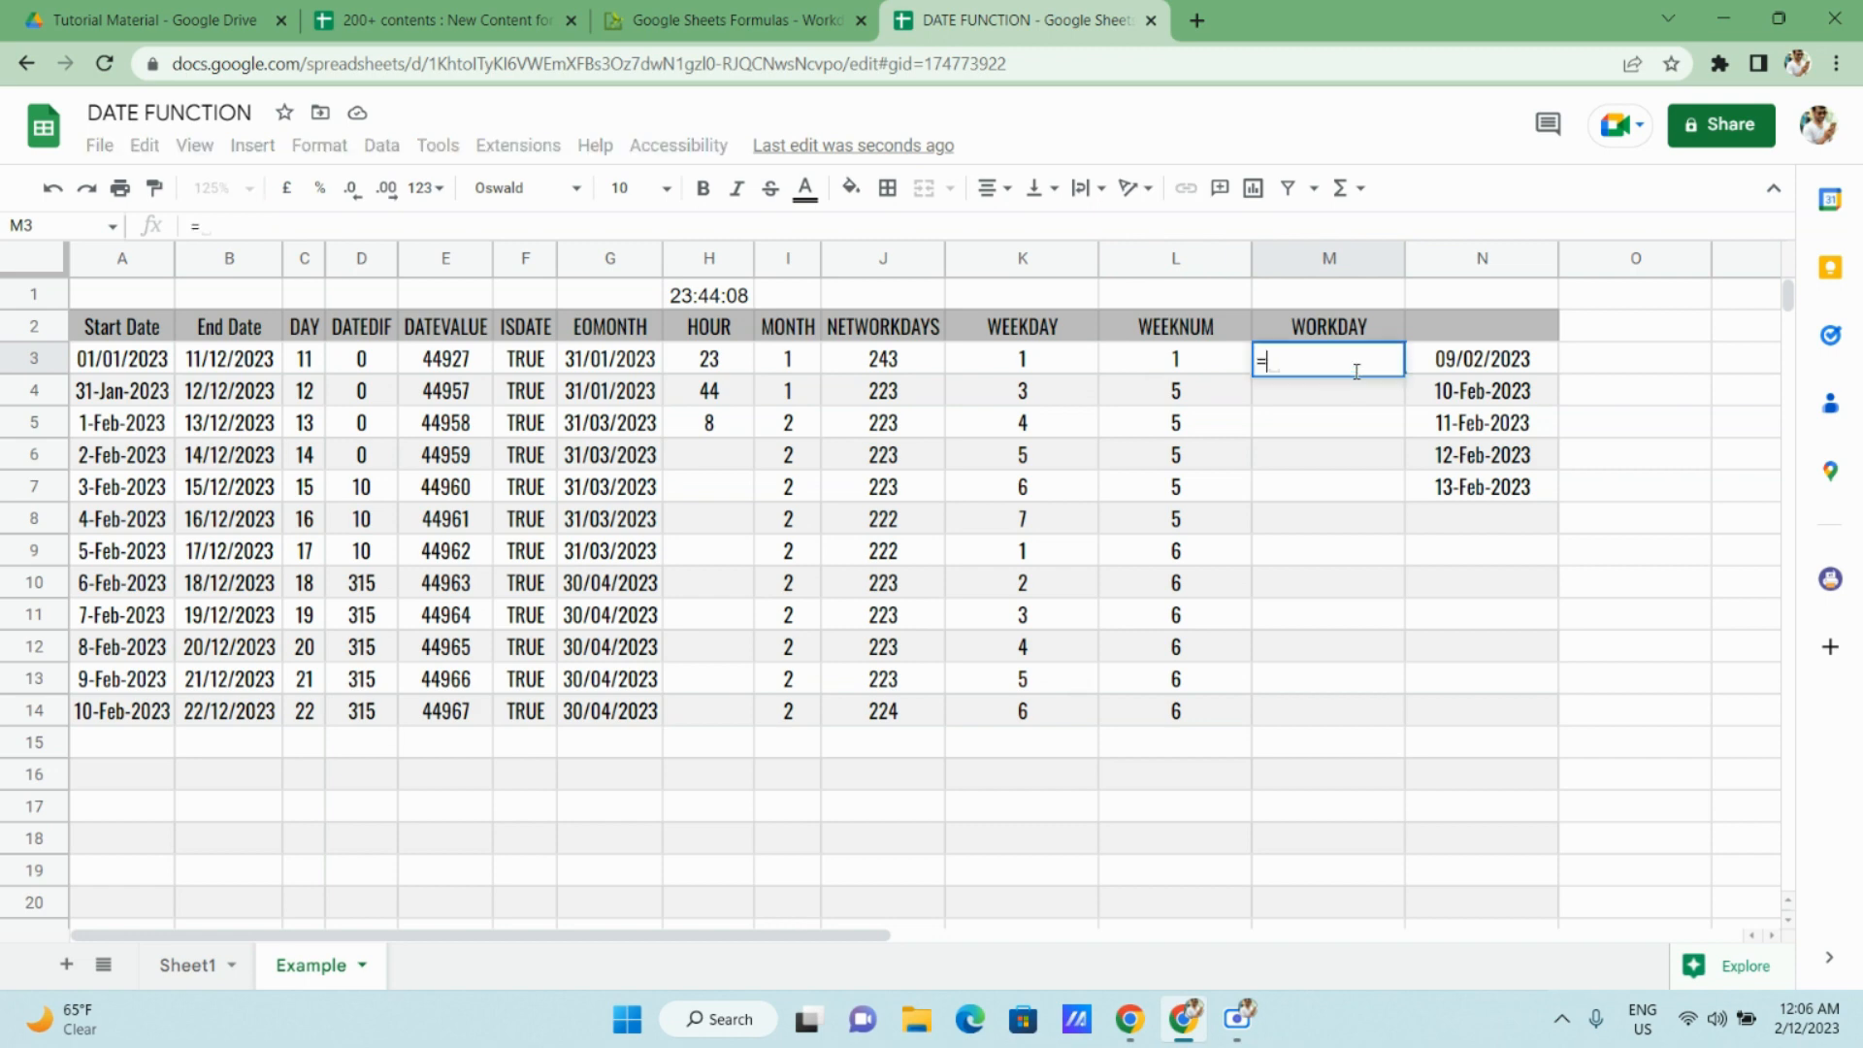
pyautogui.press('Escape')
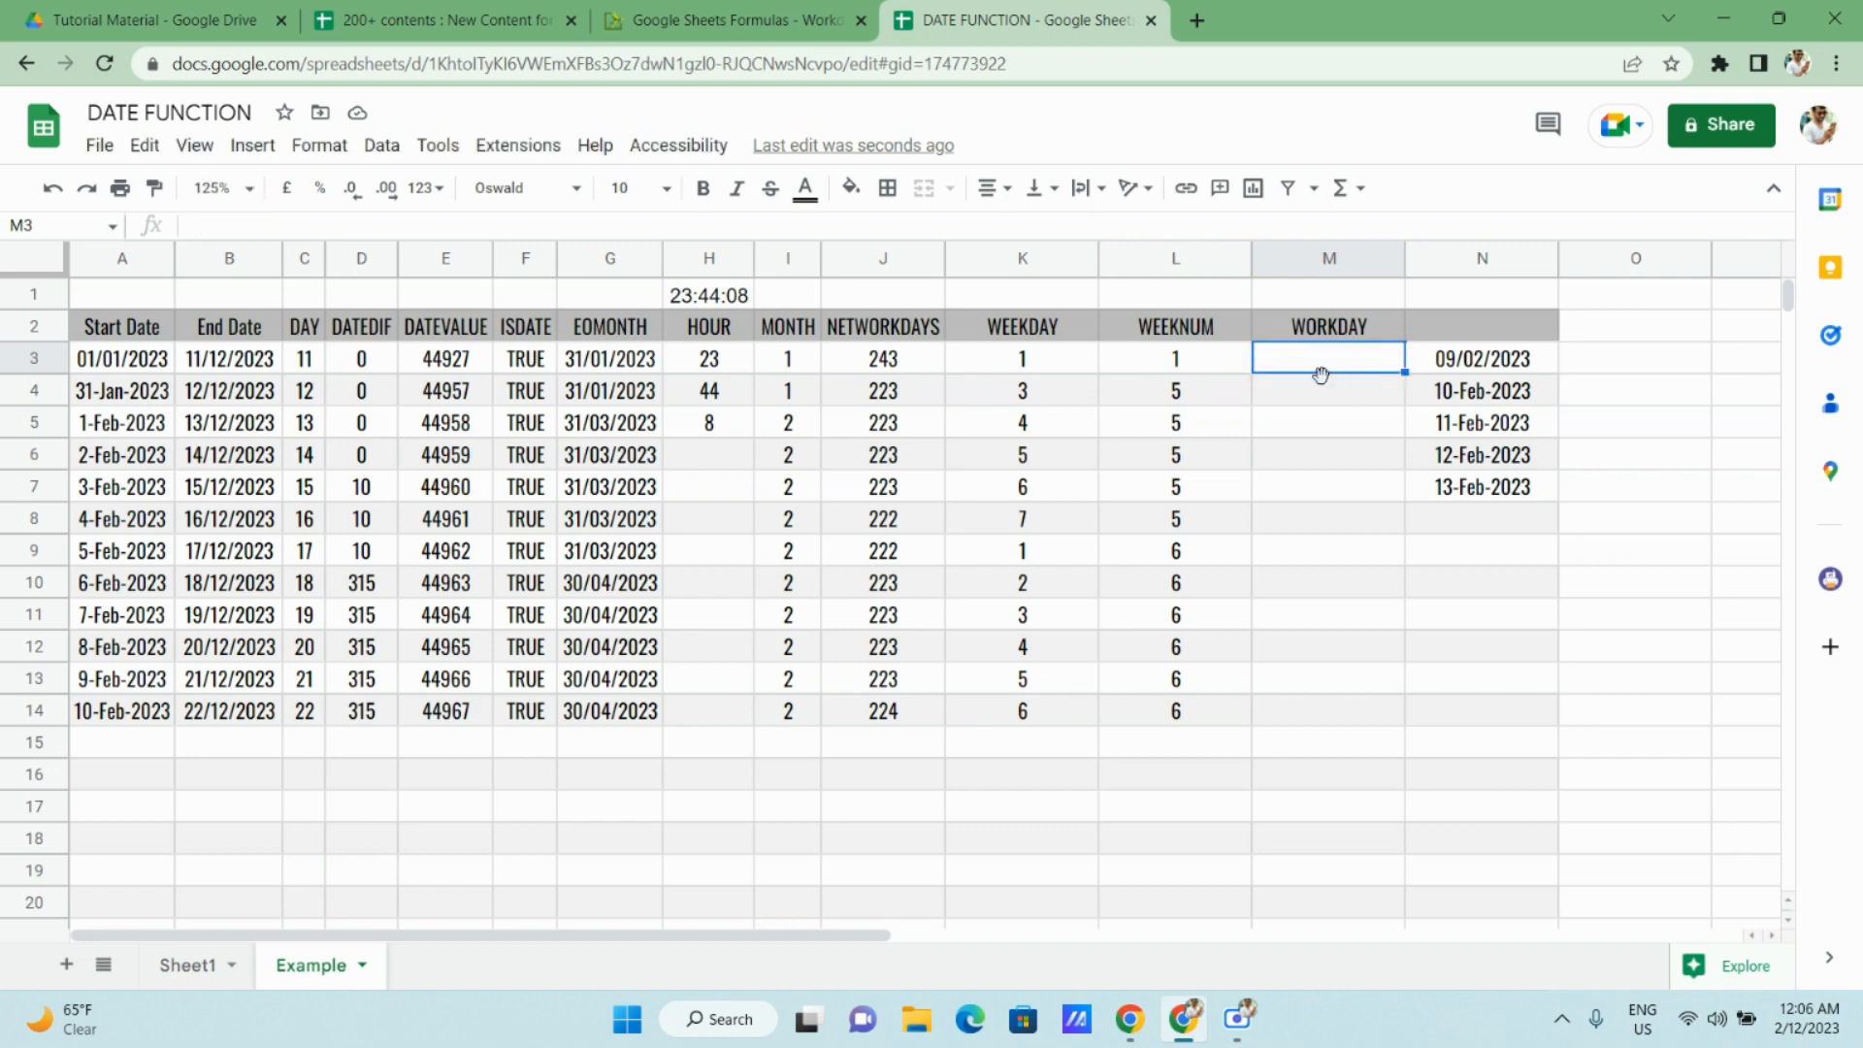
# Make the Weeknum label in A15 of Sheet1 bold and select the Workday entry in A16.
pyautogui.click(179, 969)
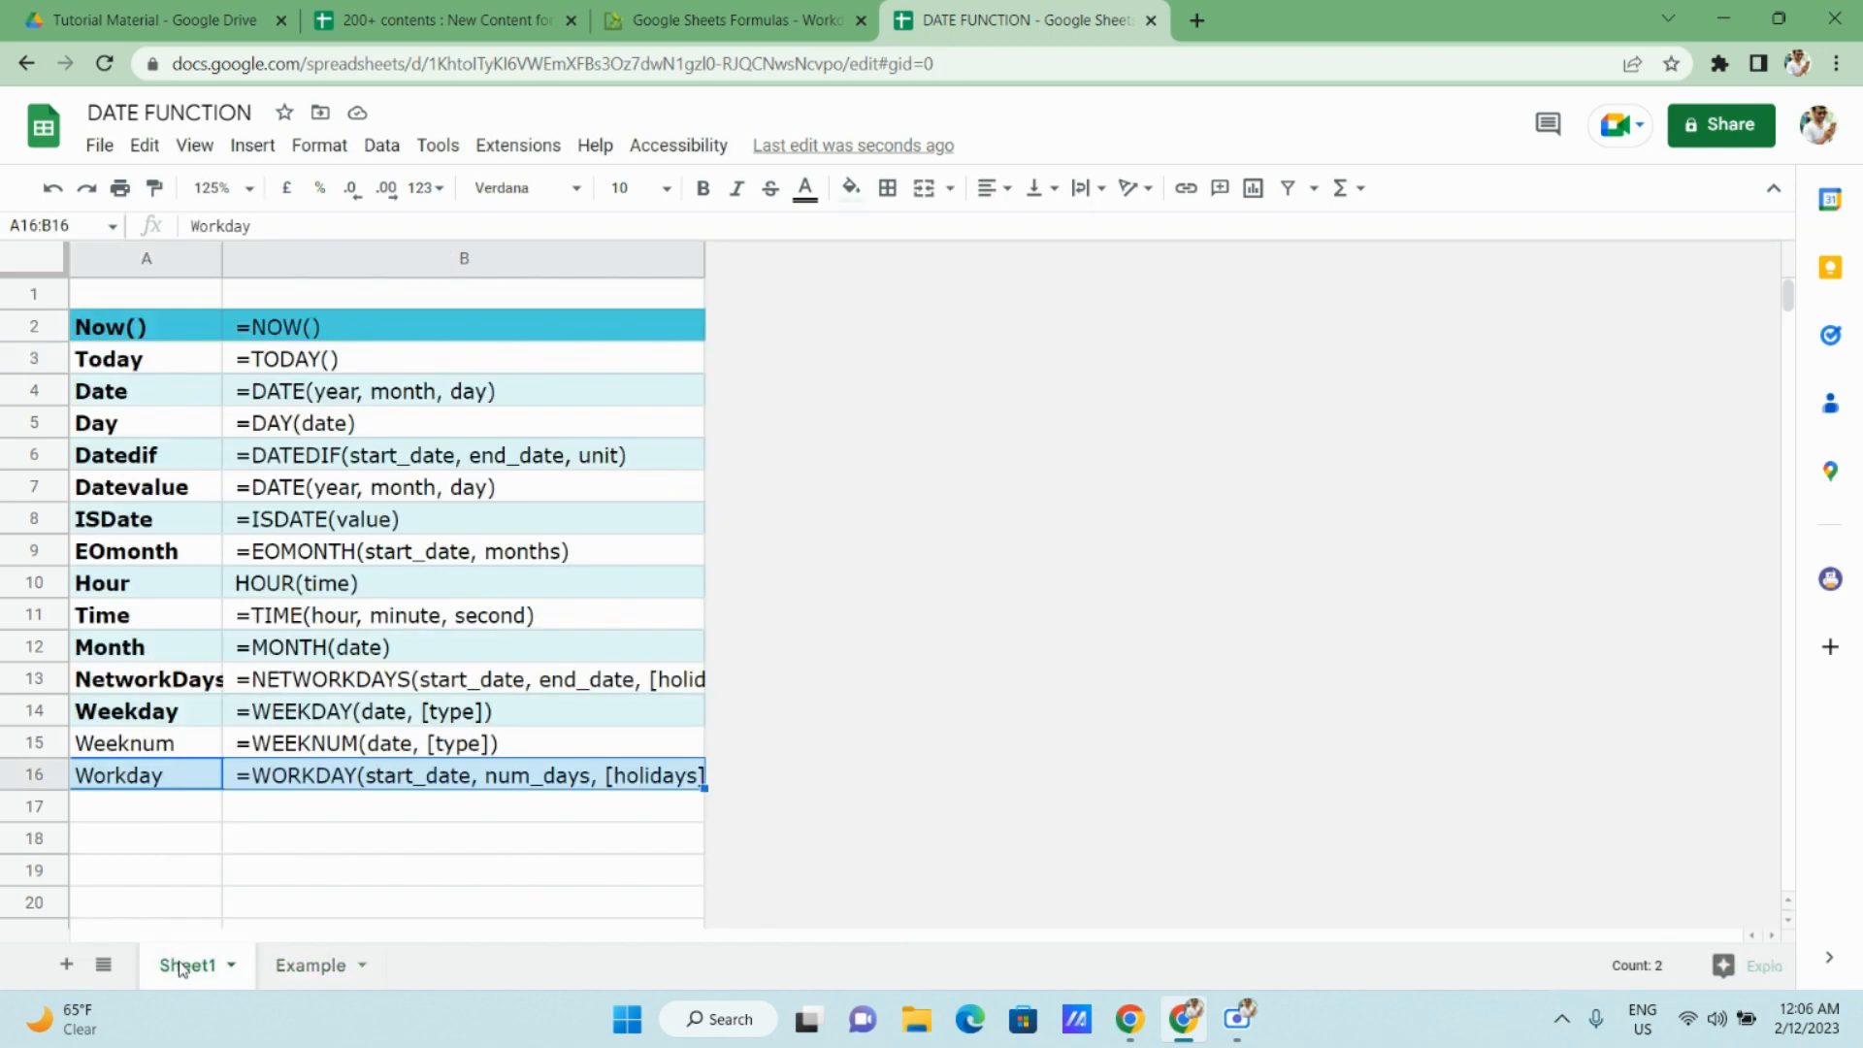
pyautogui.click(136, 733)
pyautogui.hotkey('ctrl', 'b')
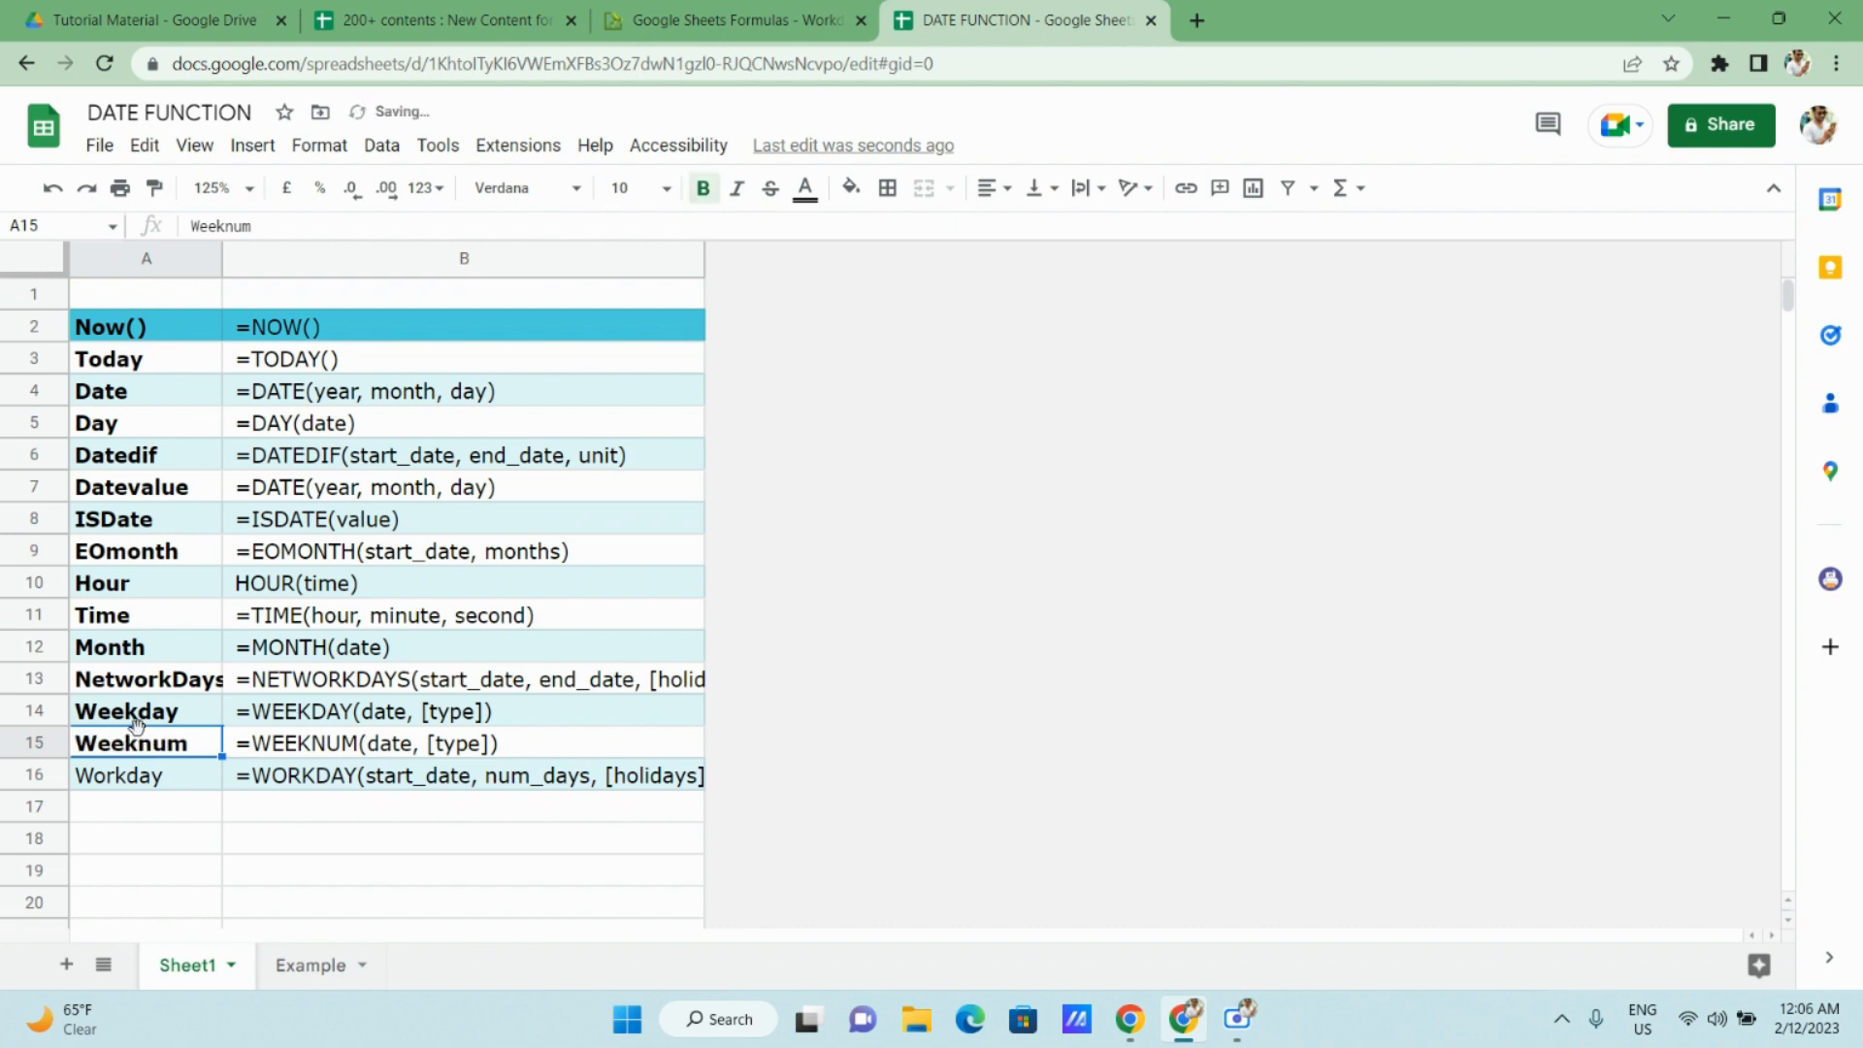
pyautogui.click(151, 783)
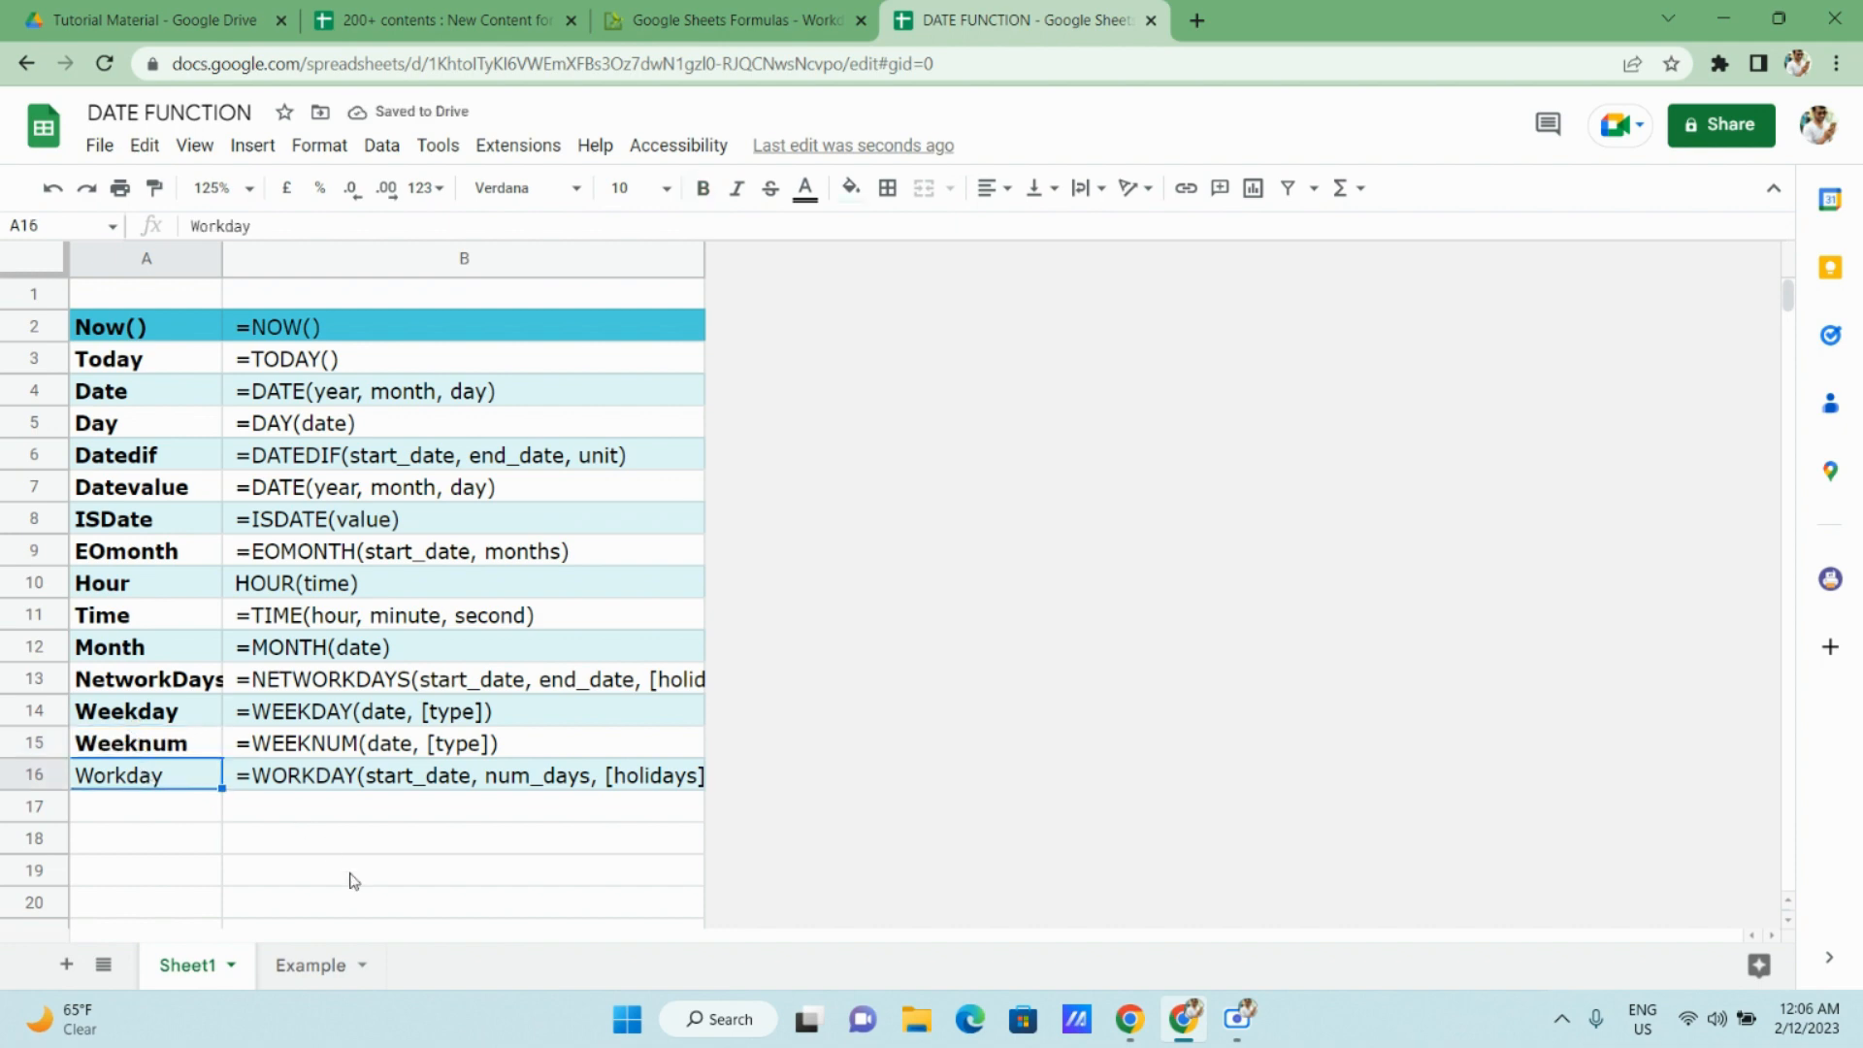
# Return to the Example sheet and start a WORKDAY formula in M3 with A3 as start date and 5 working days.
pyautogui.click(315, 985)
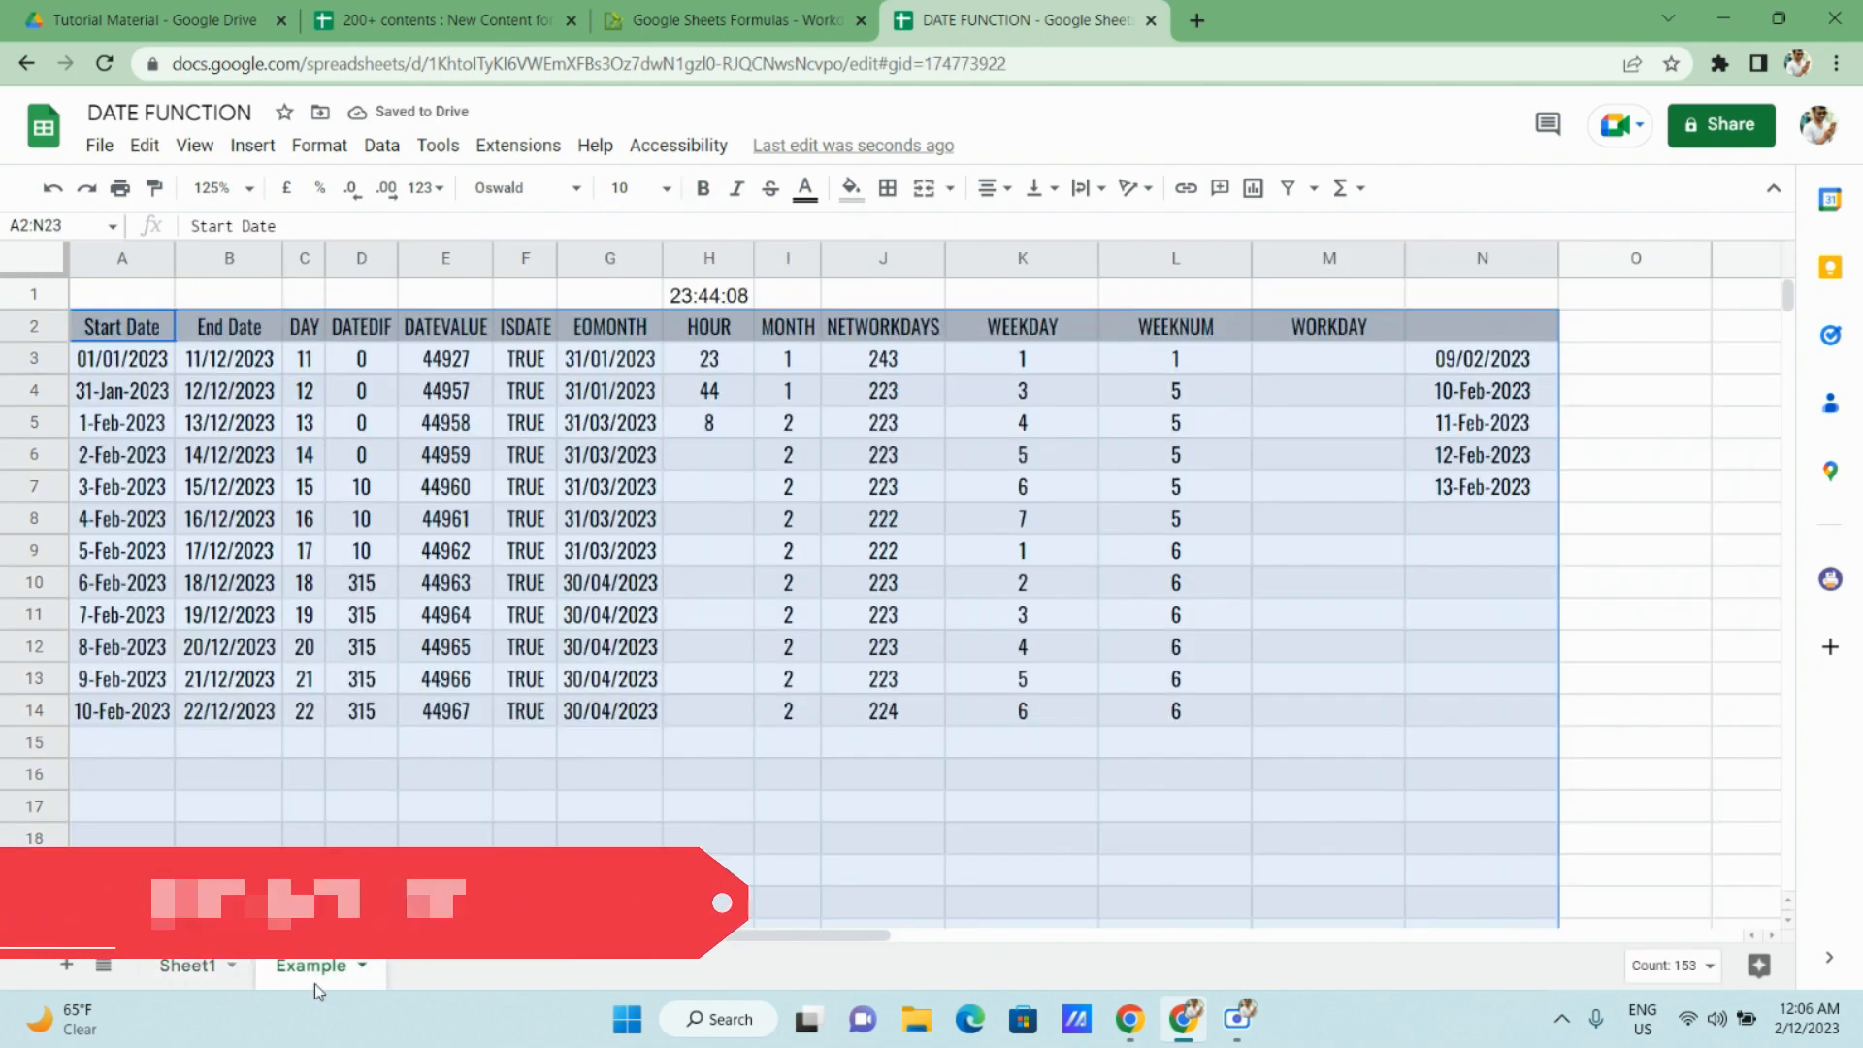
pyautogui.click(136, 359)
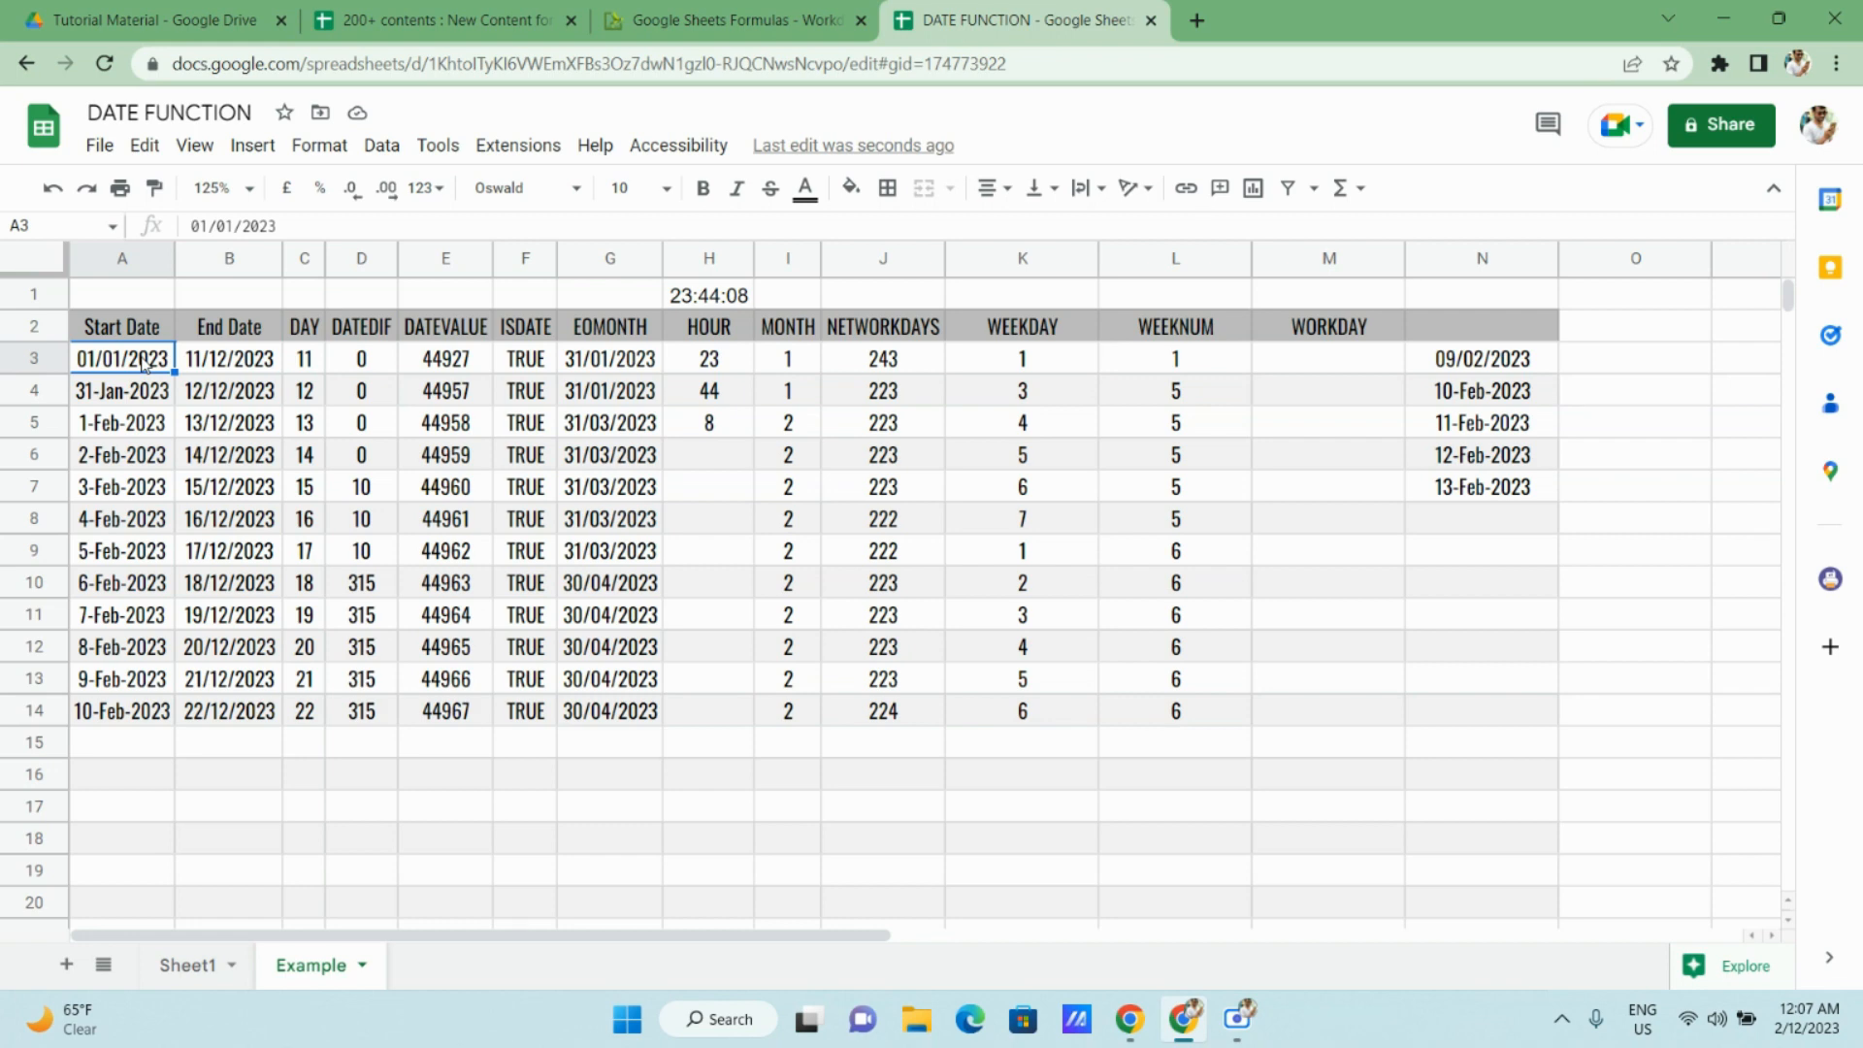
pyautogui.click(1301, 378)
pyautogui.click(1318, 359)
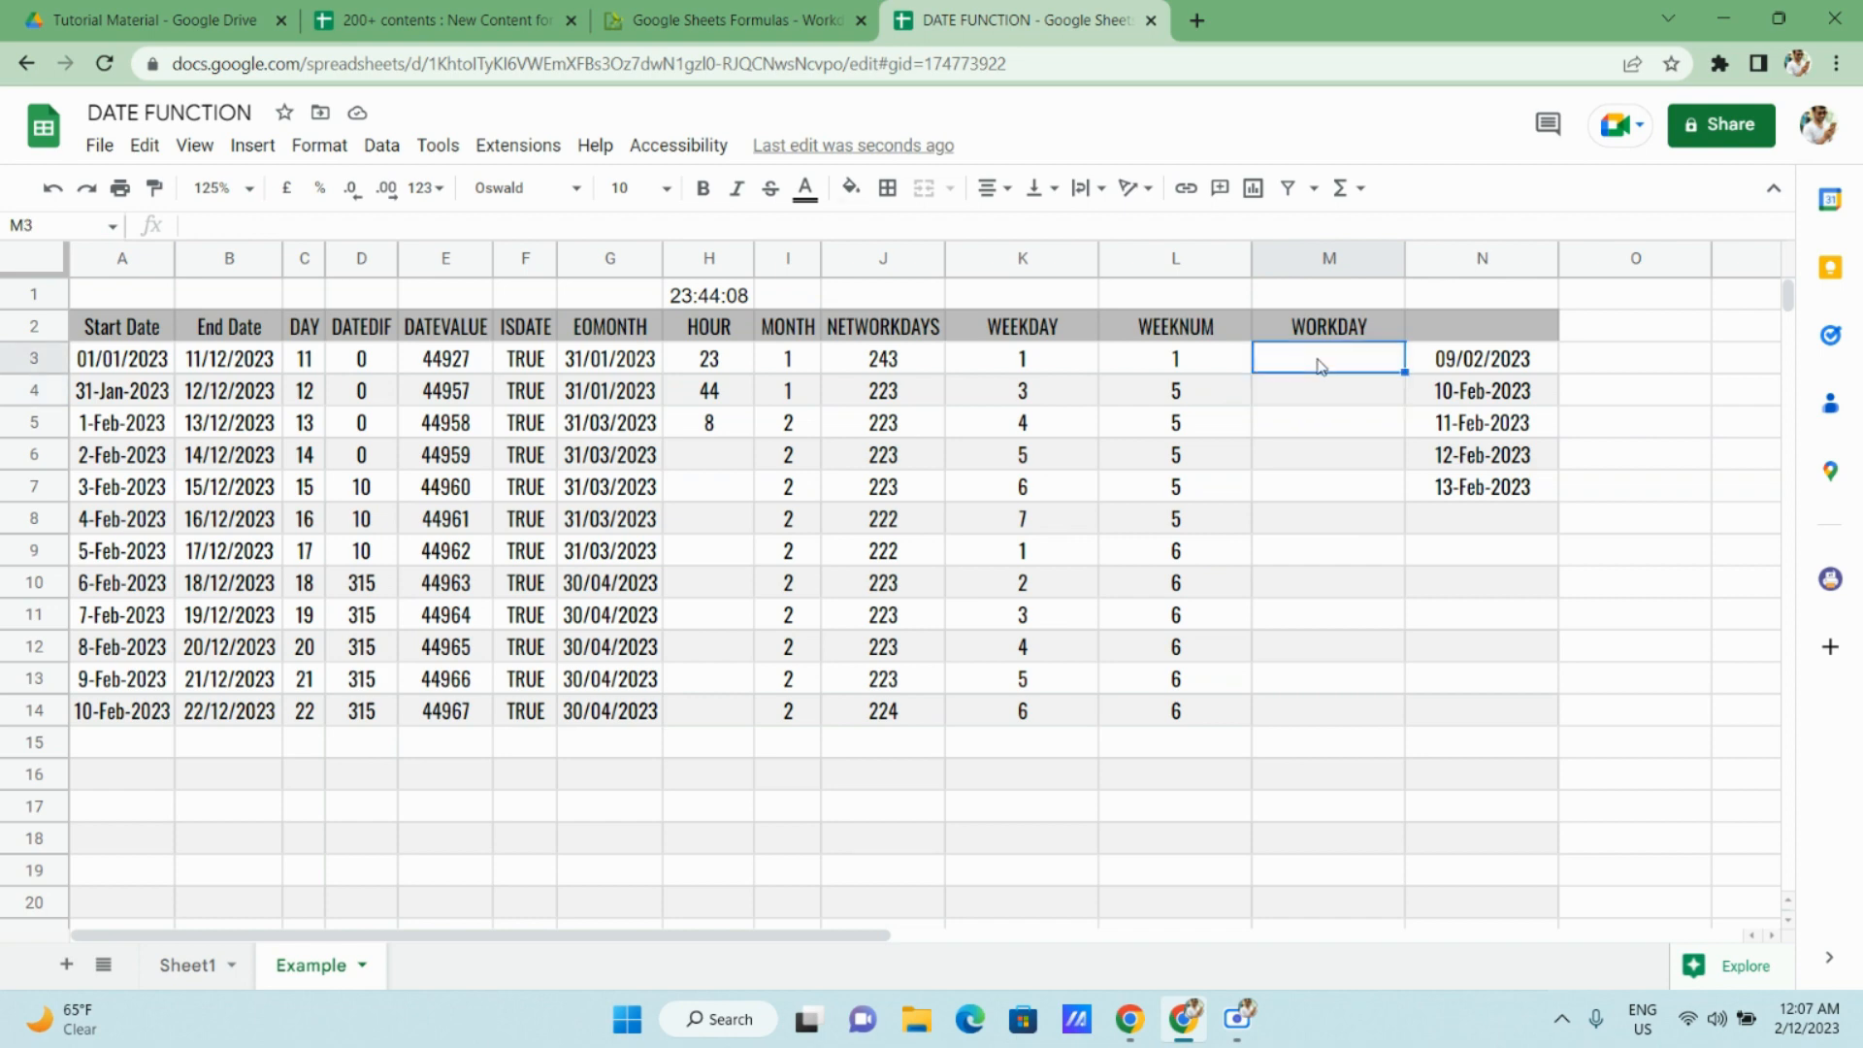
pyautogui.write('=WOR')
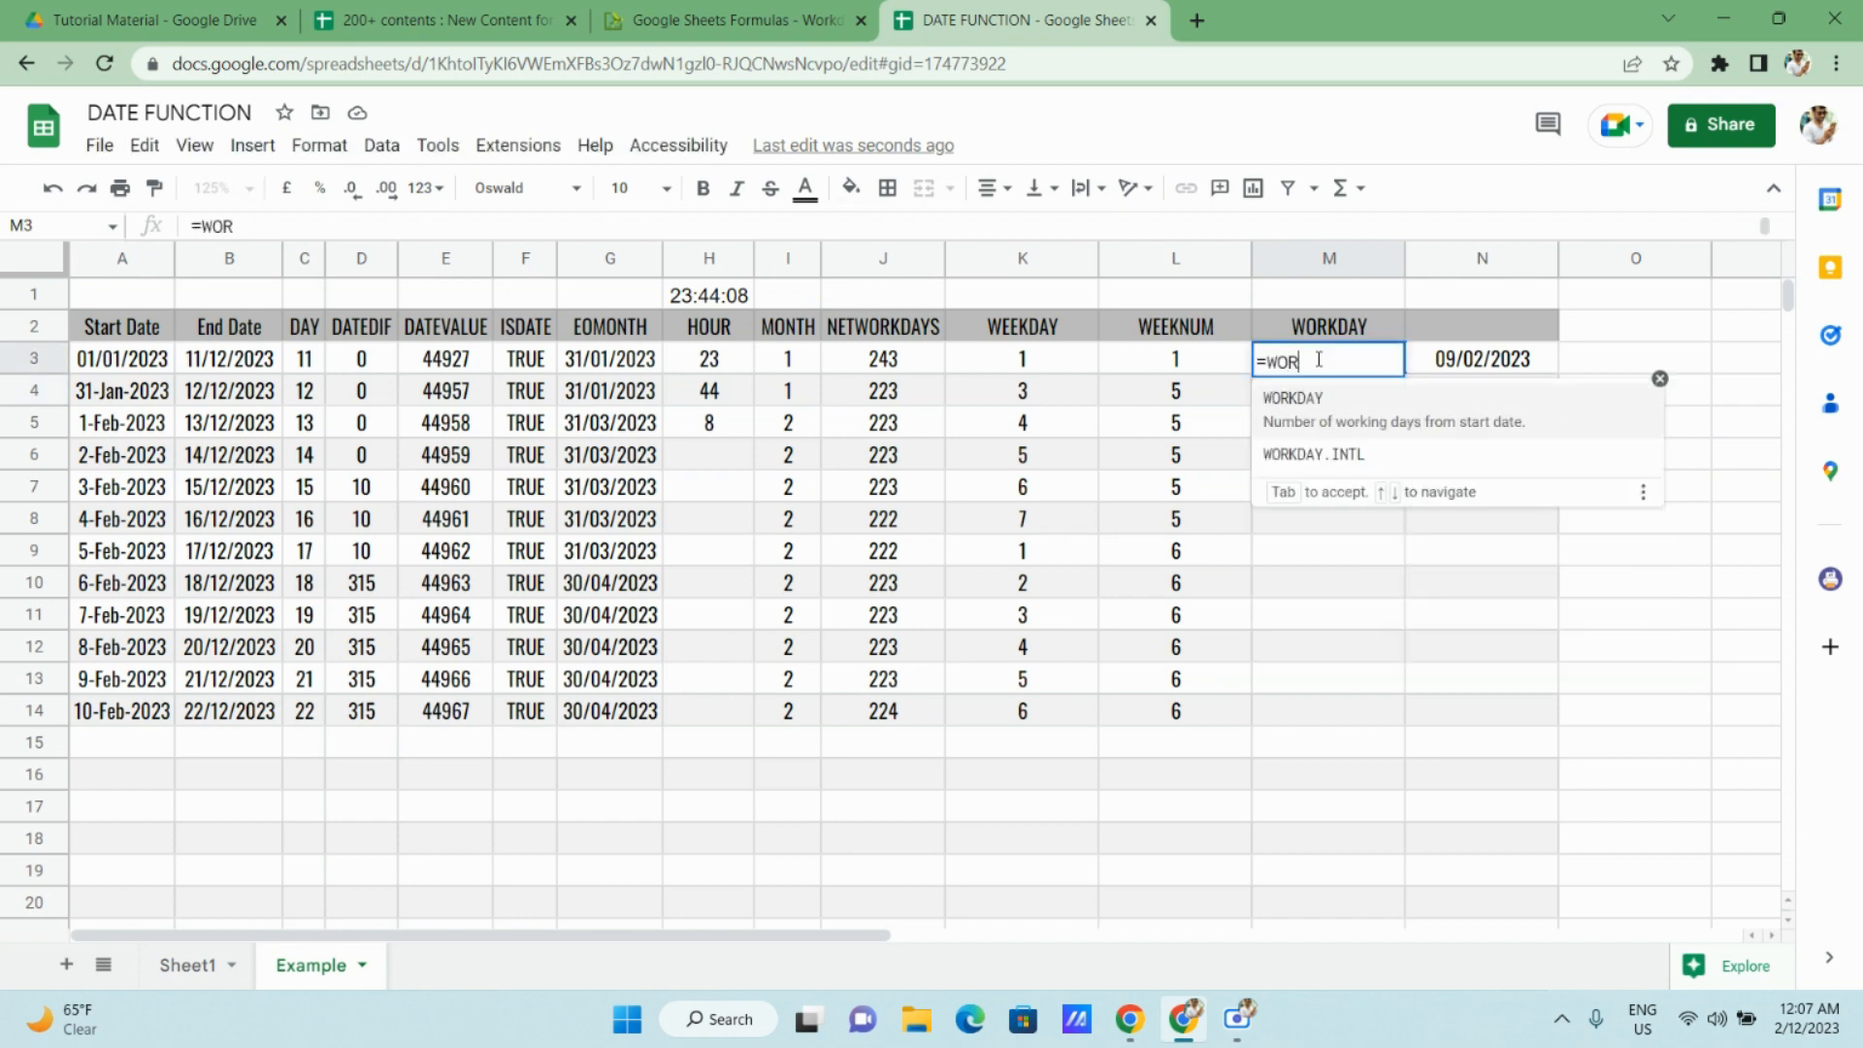
pyautogui.write('KDAY(')
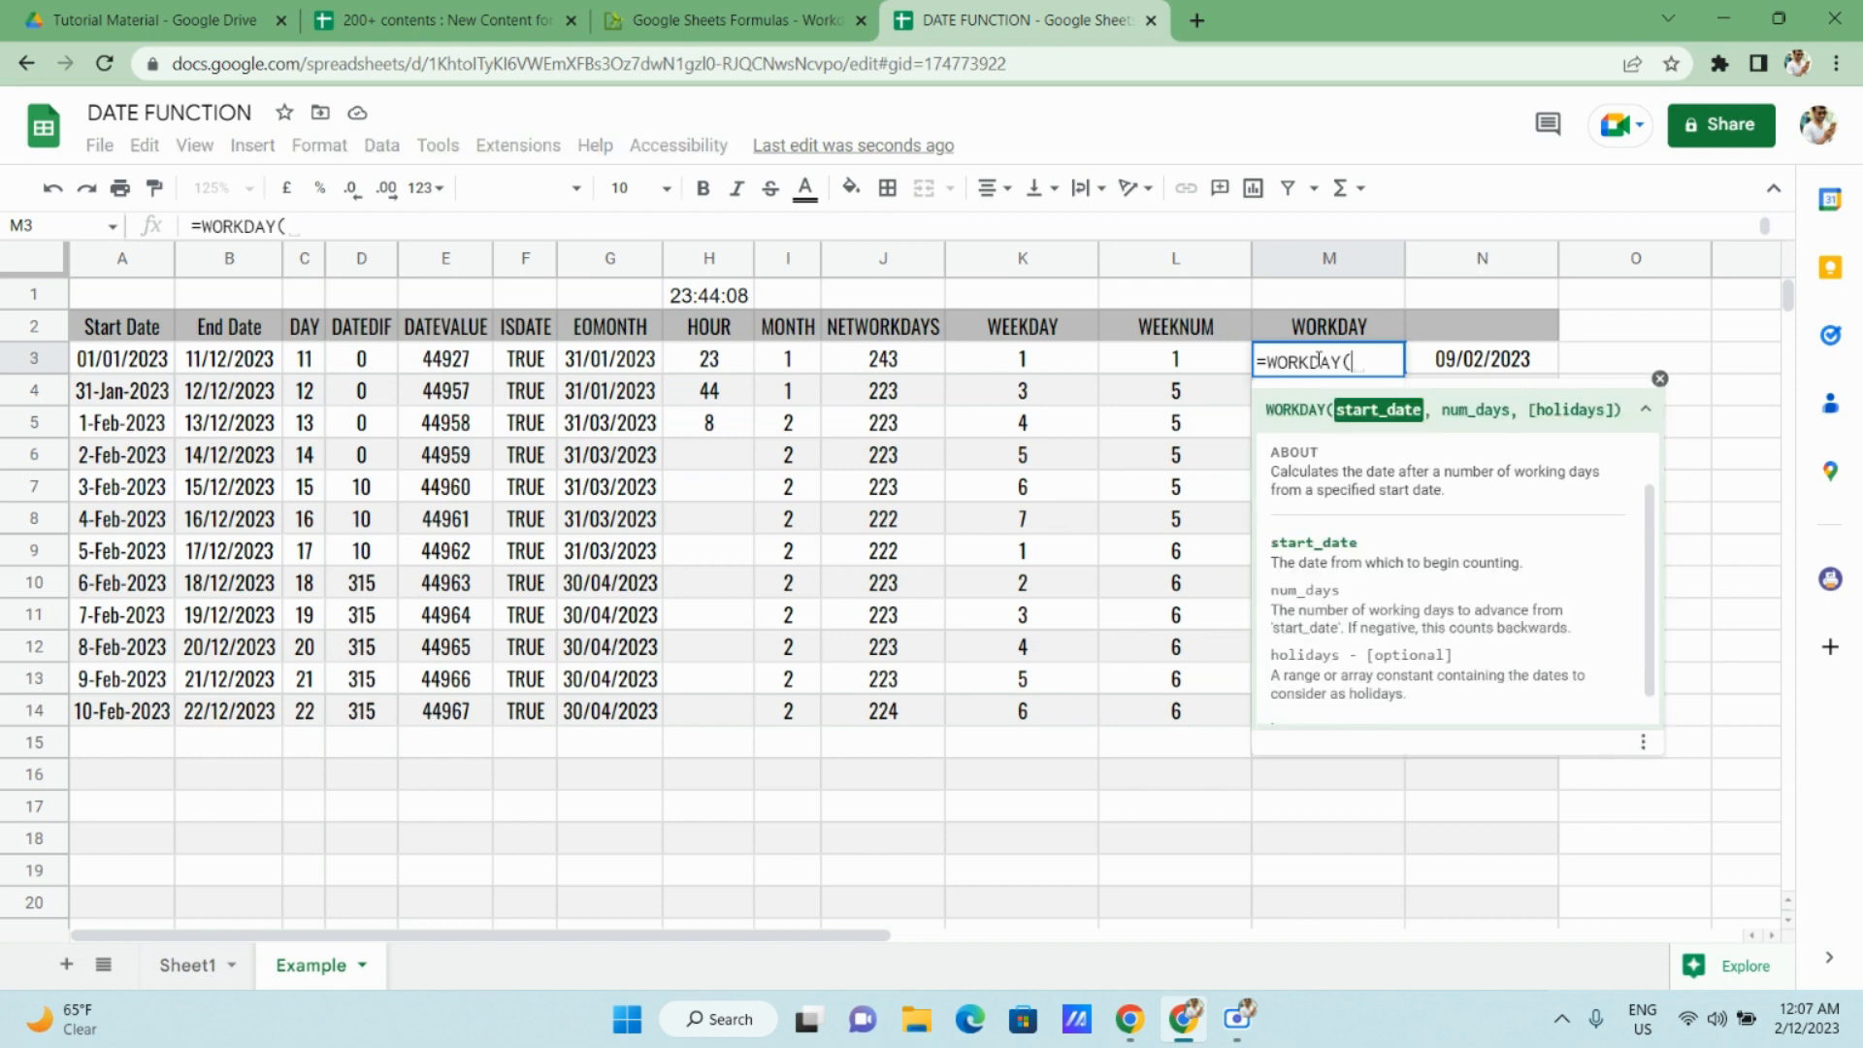
pyautogui.press('Left')
pyautogui.hotkey('ctrl', 'Left')
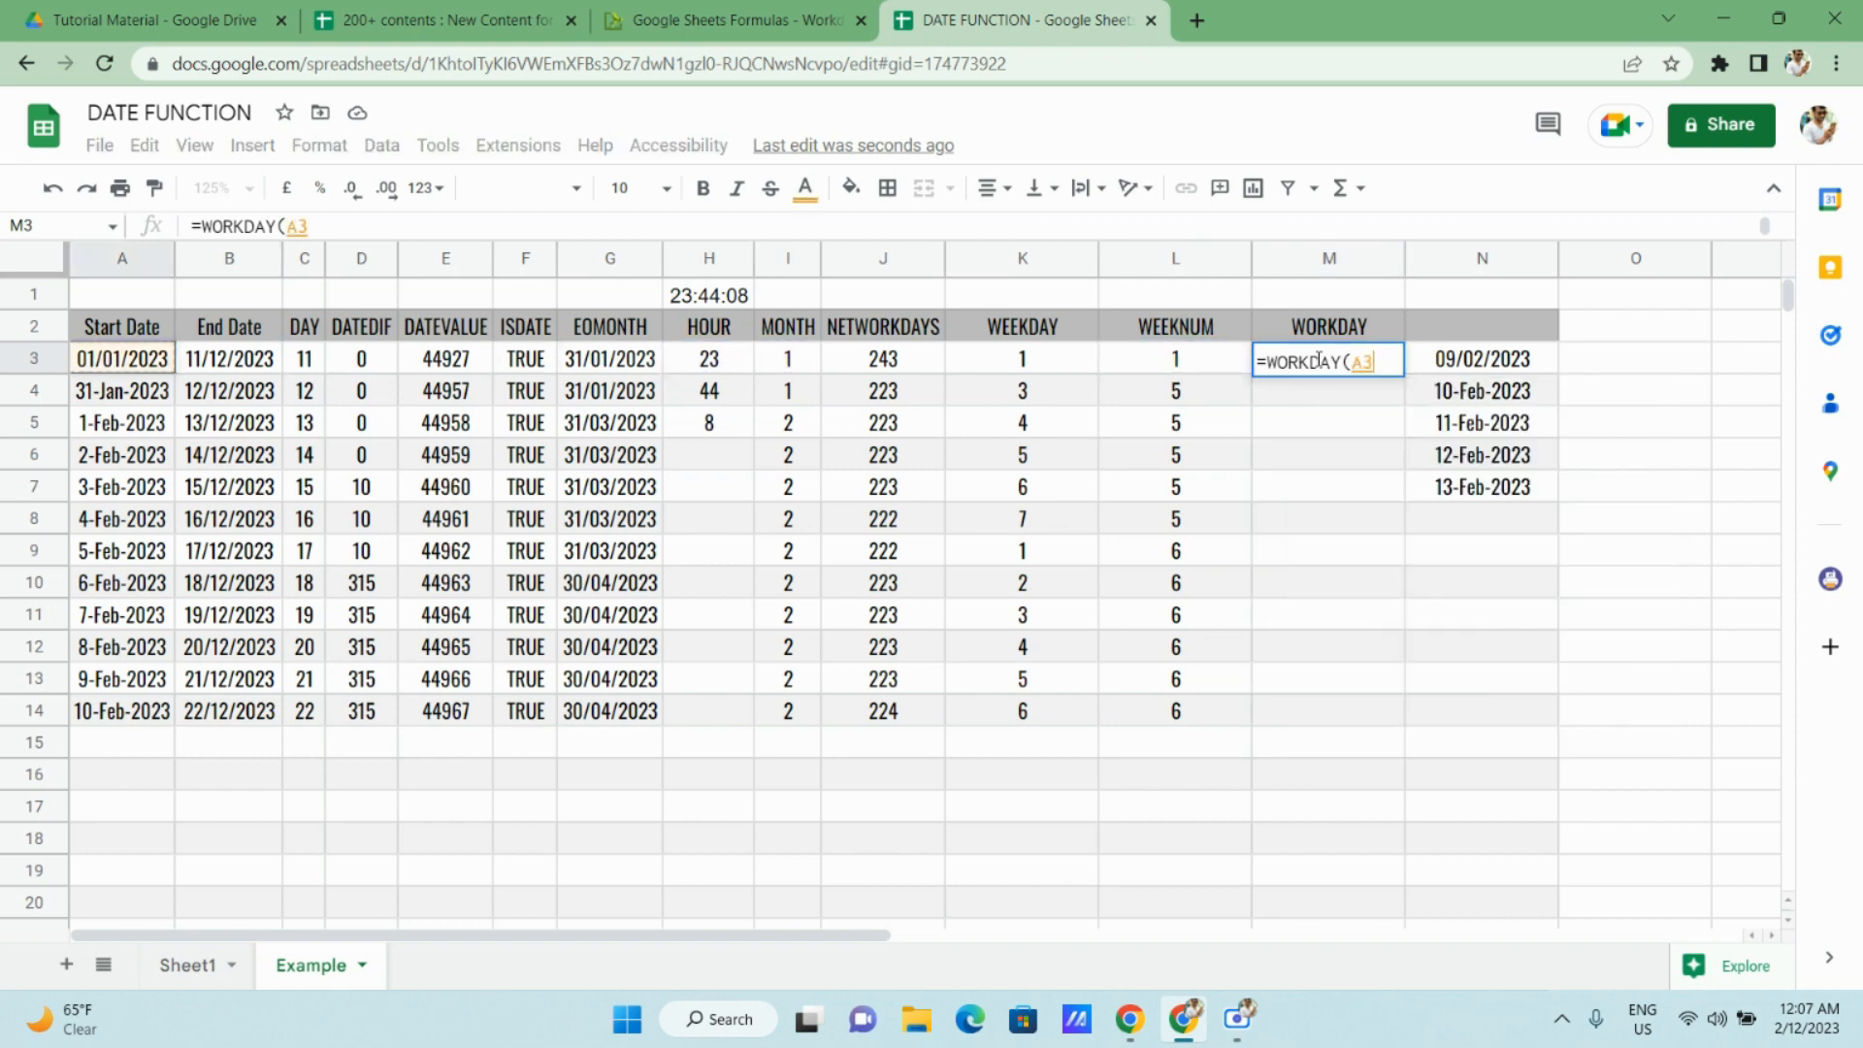
pyautogui.write(',')
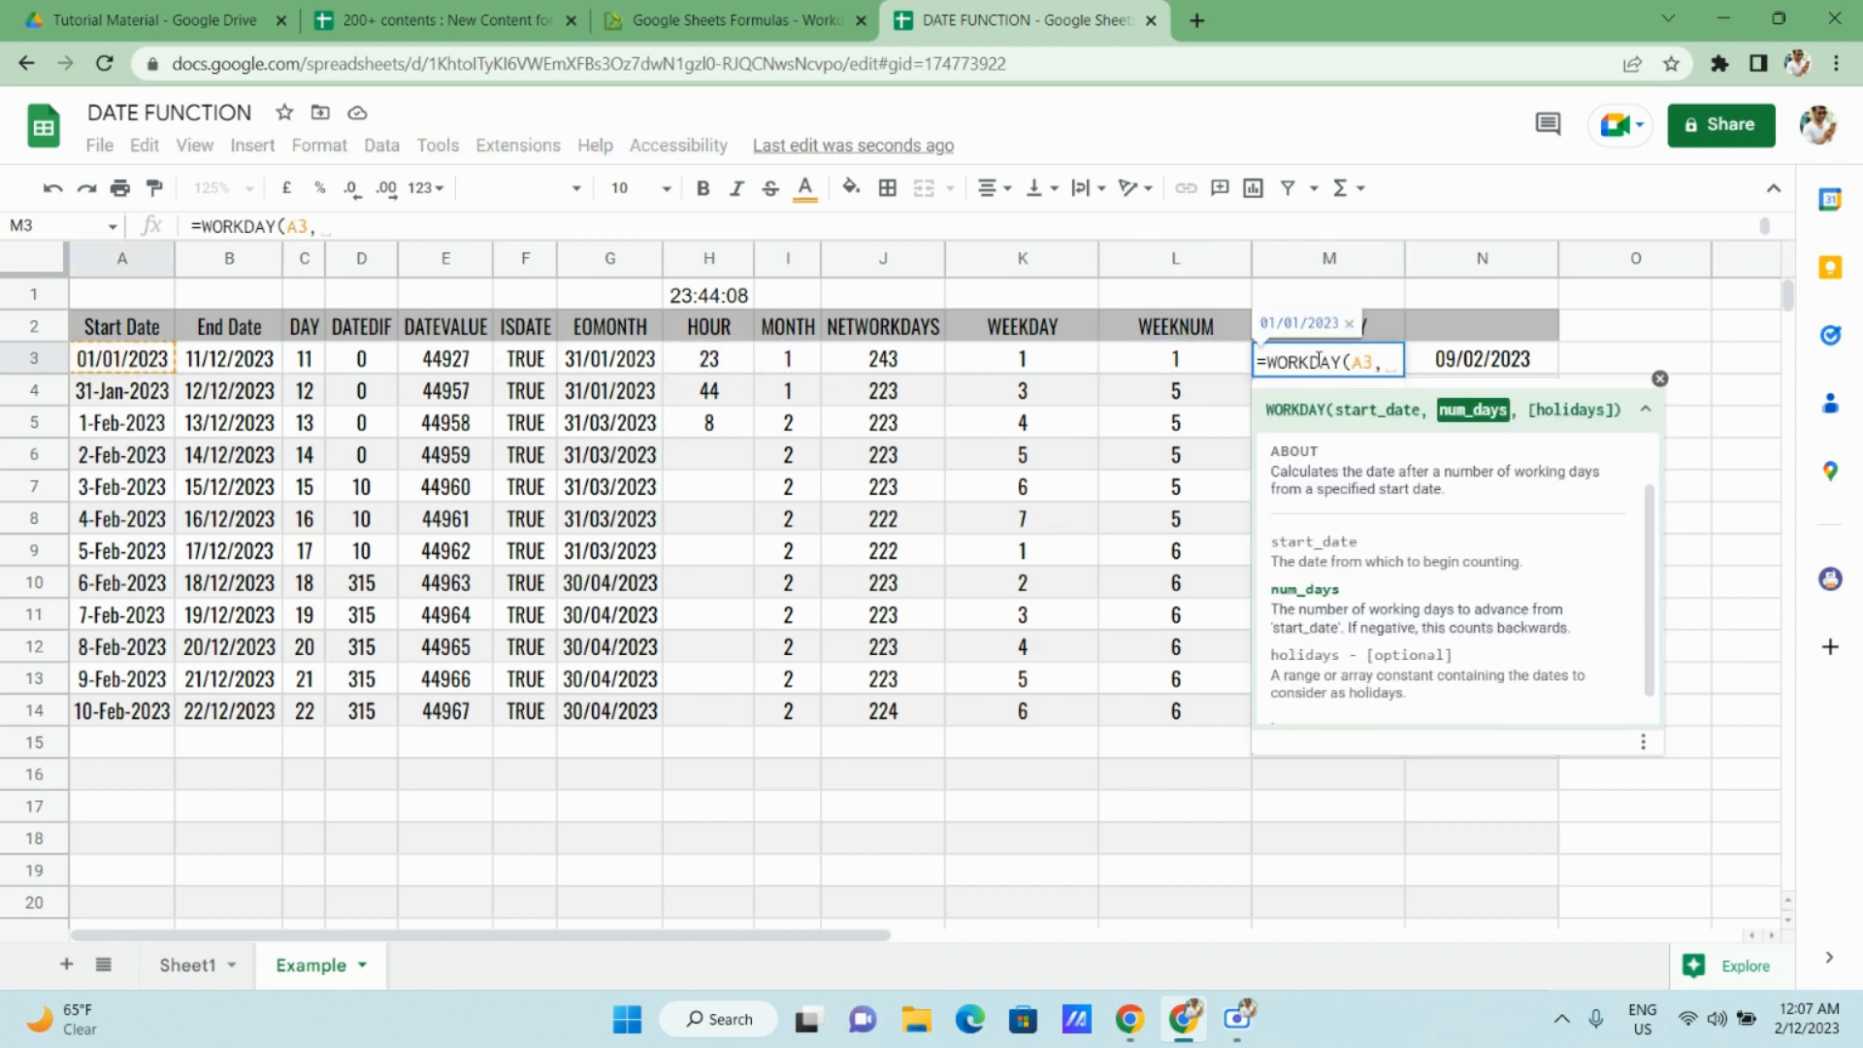
pyautogui.write('4')
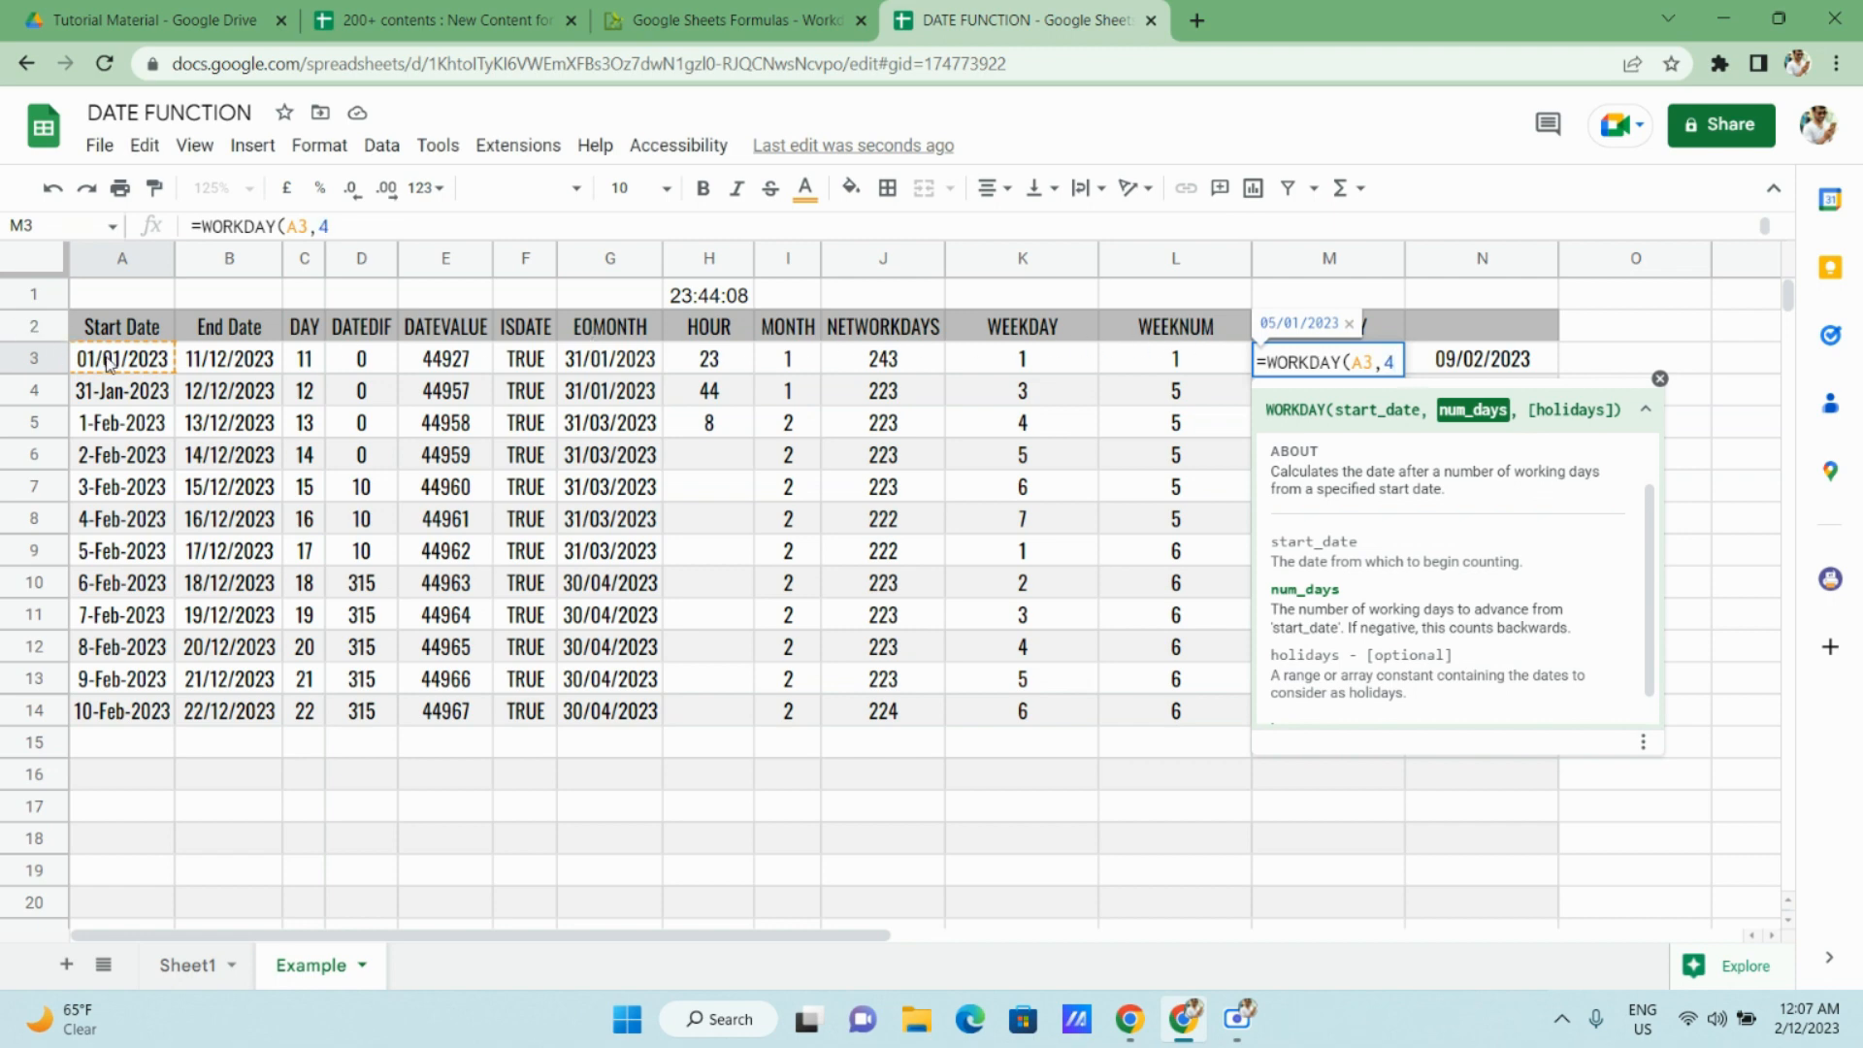
pyautogui.press('BackSpace')
pyautogui.write('5')
pyautogui.press('BackSpace')
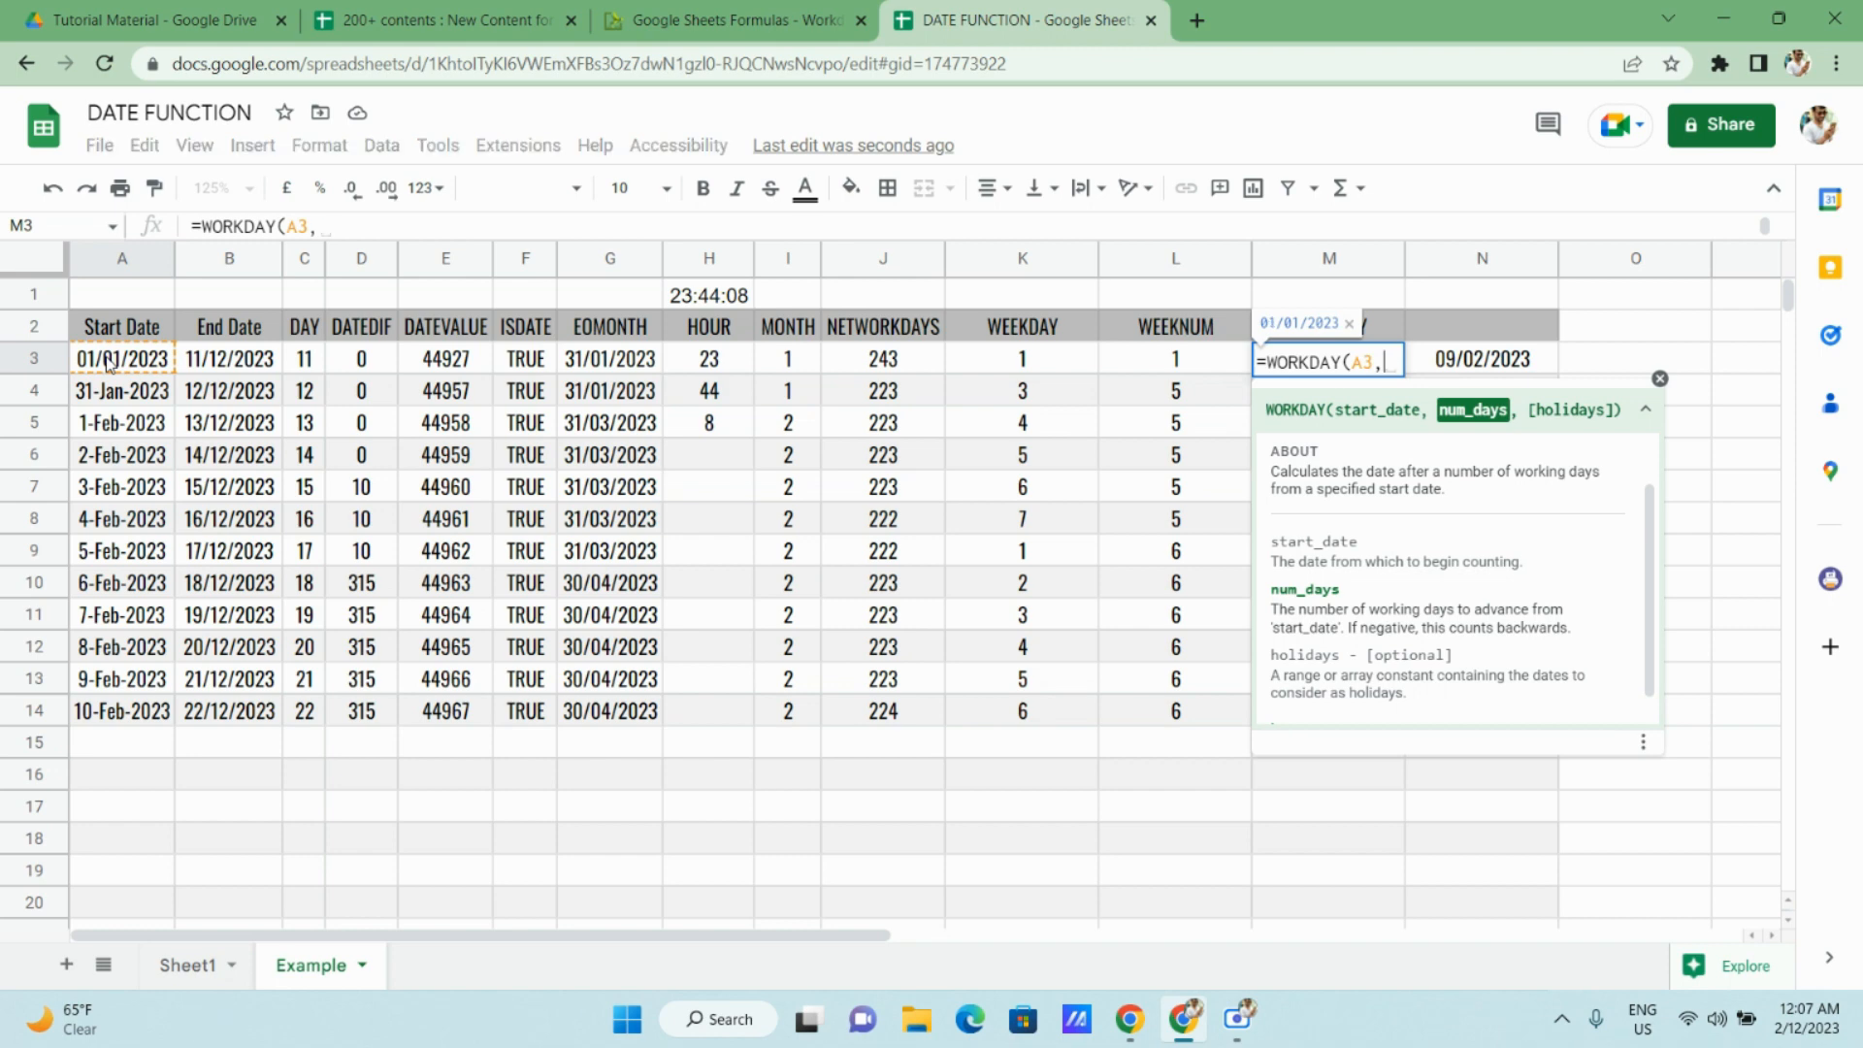
pyautogui.write('6')
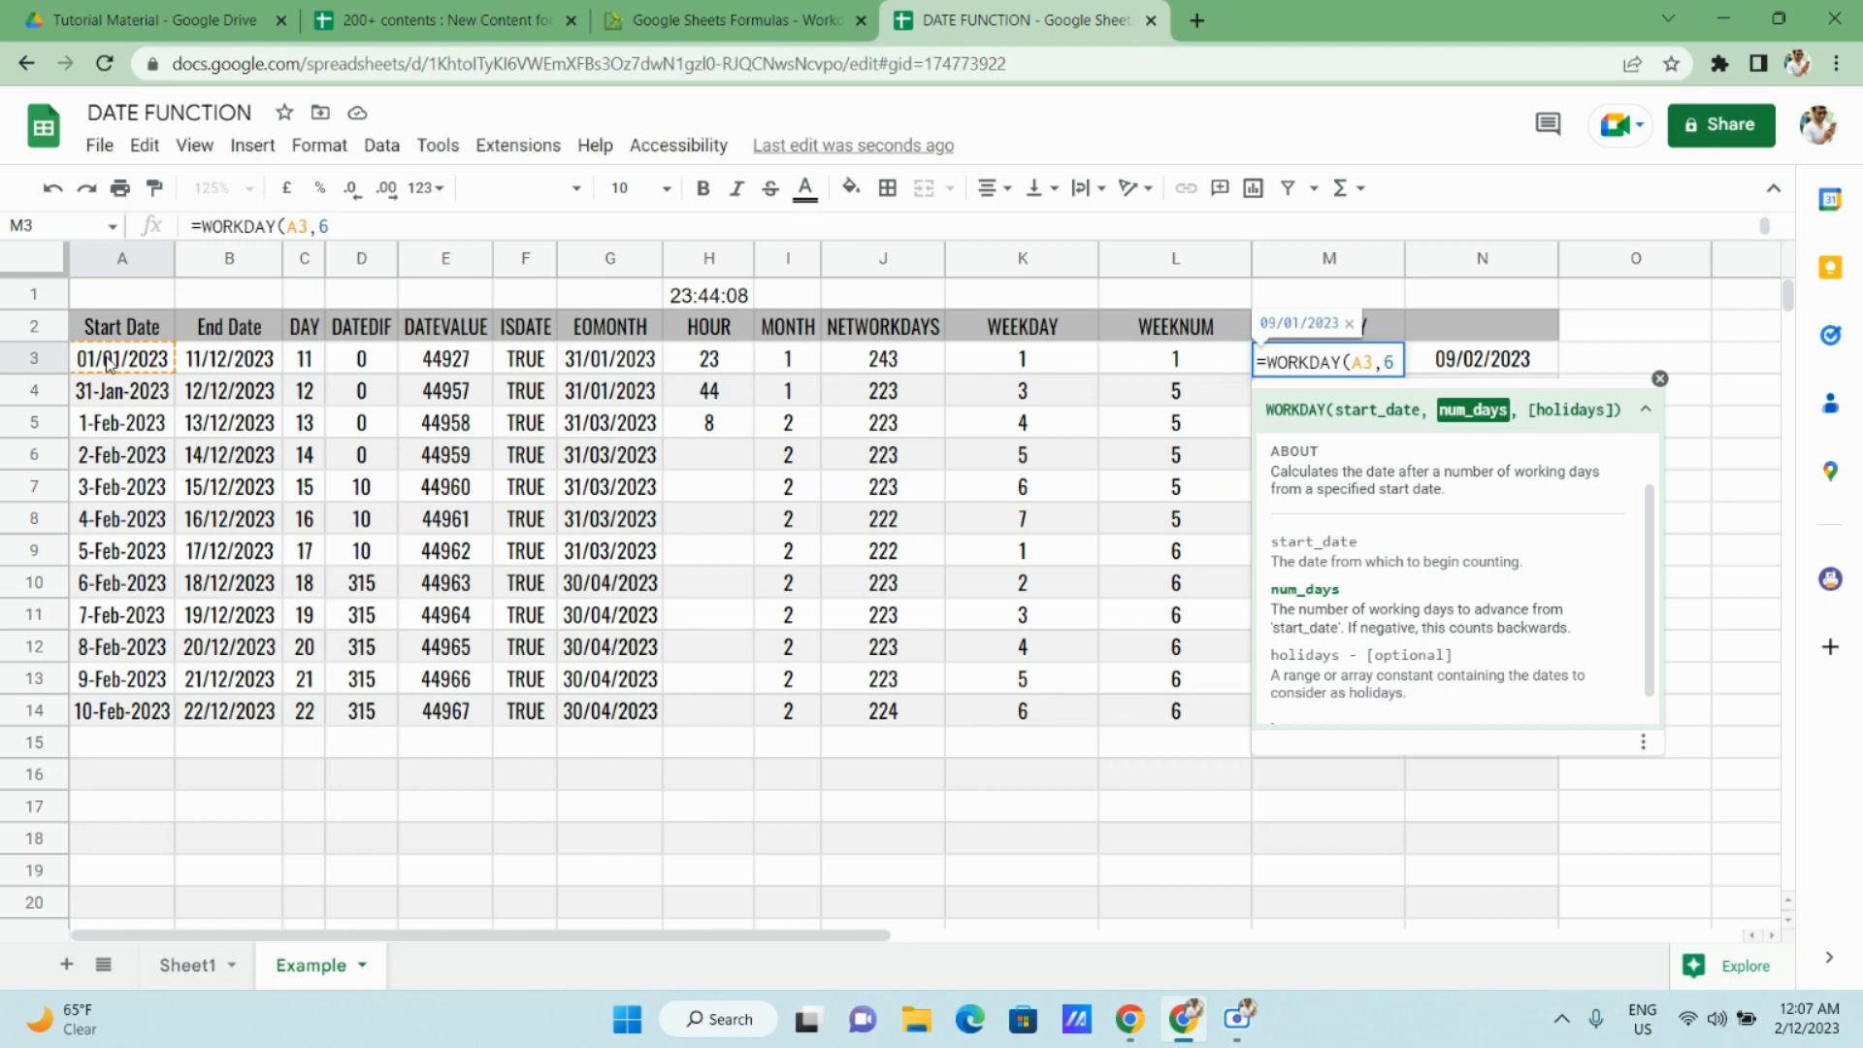
pyautogui.press('BackSpace')
pyautogui.write('5,')
# Complete the WORKDAY formula in M3 with the absolute range $N$3:$N$7 as its holidays.
pyautogui.press('Right')
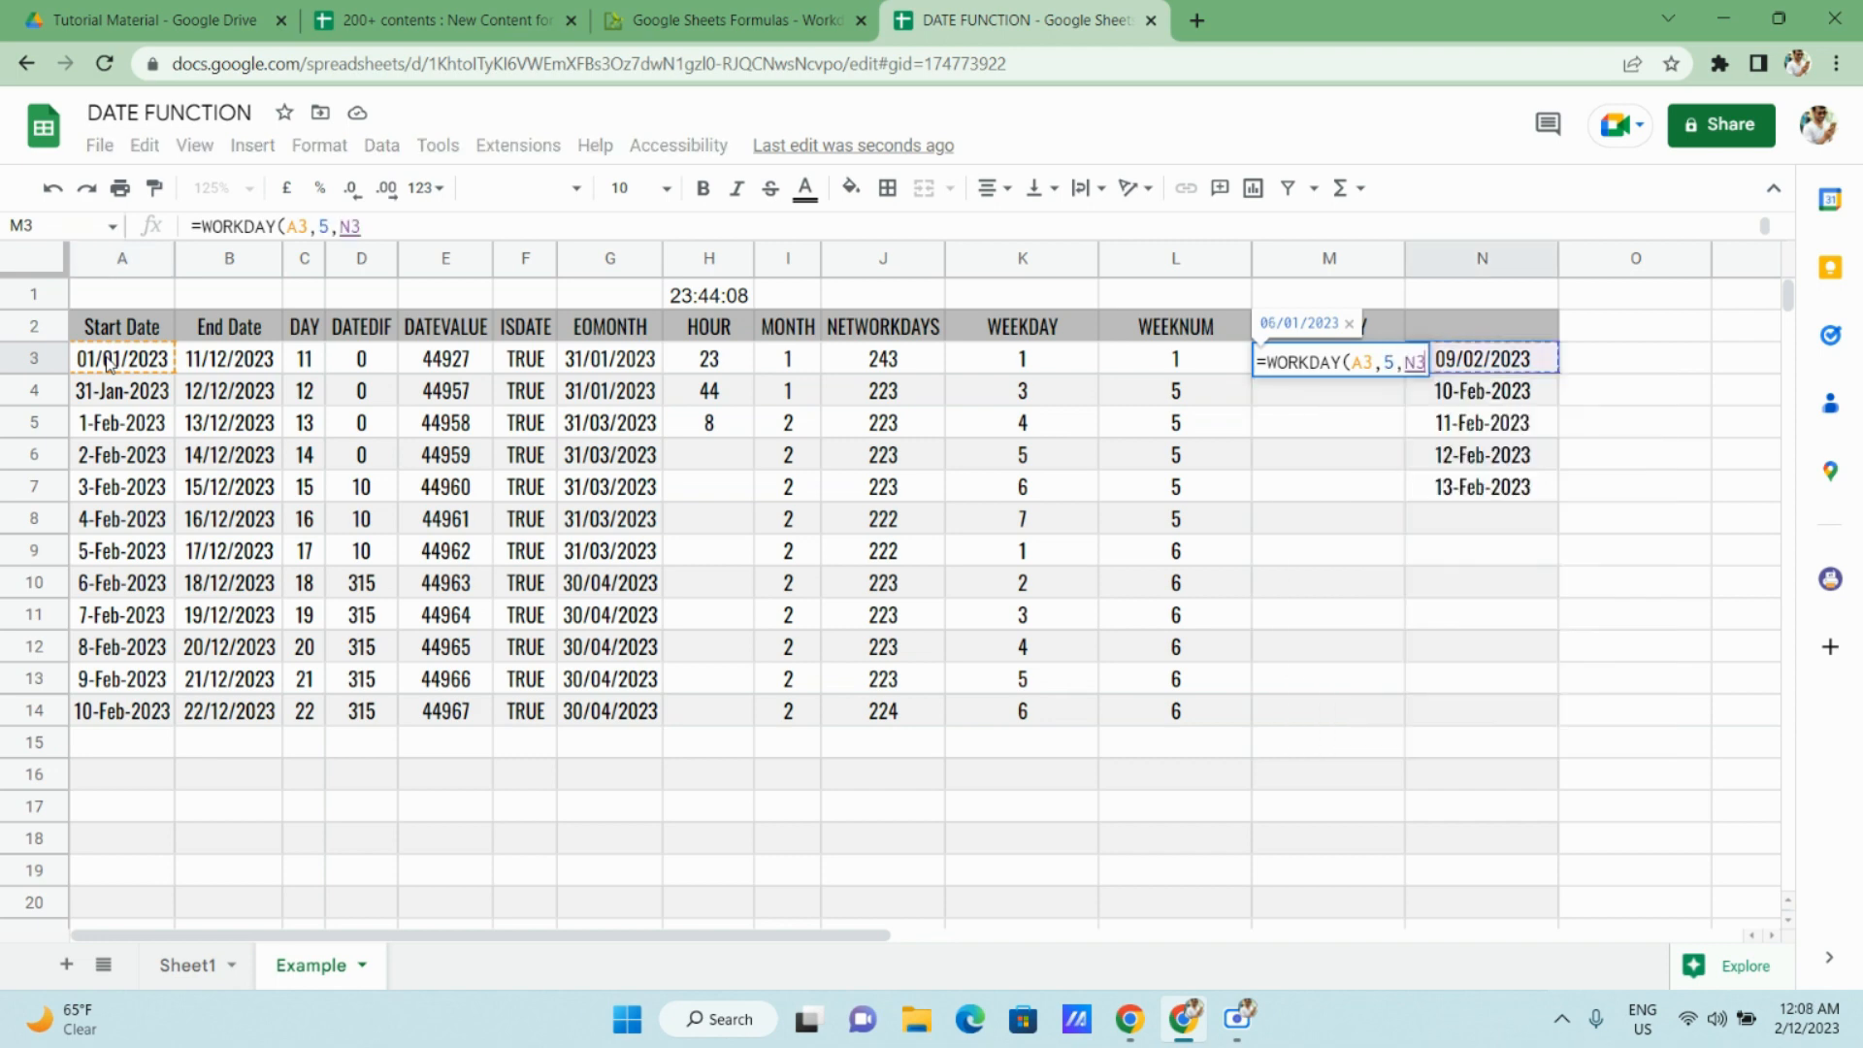
pyautogui.hotkey('shift', 'Down')
pyautogui.hotkey('shift', 'Down')
pyautogui.hotkey('shift', 'Down')
pyautogui.hotkey('shift', 'Down')
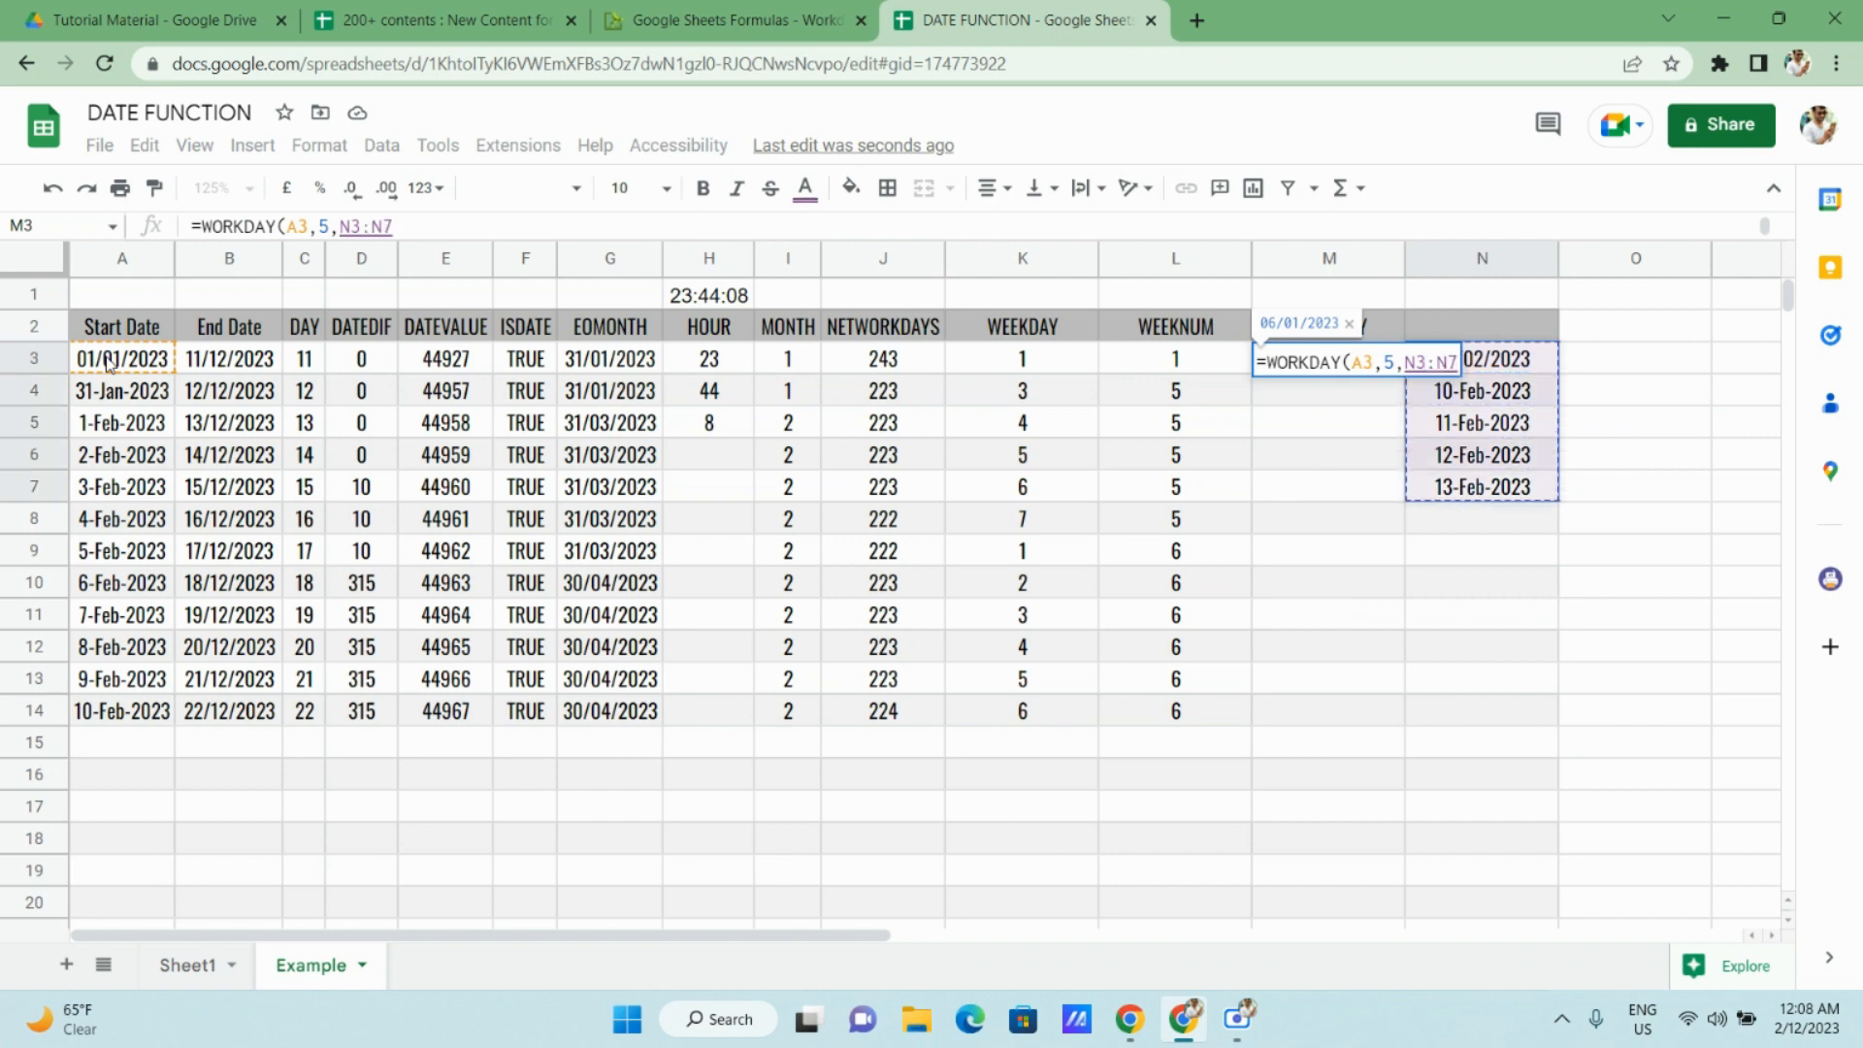
pyautogui.press('F4')
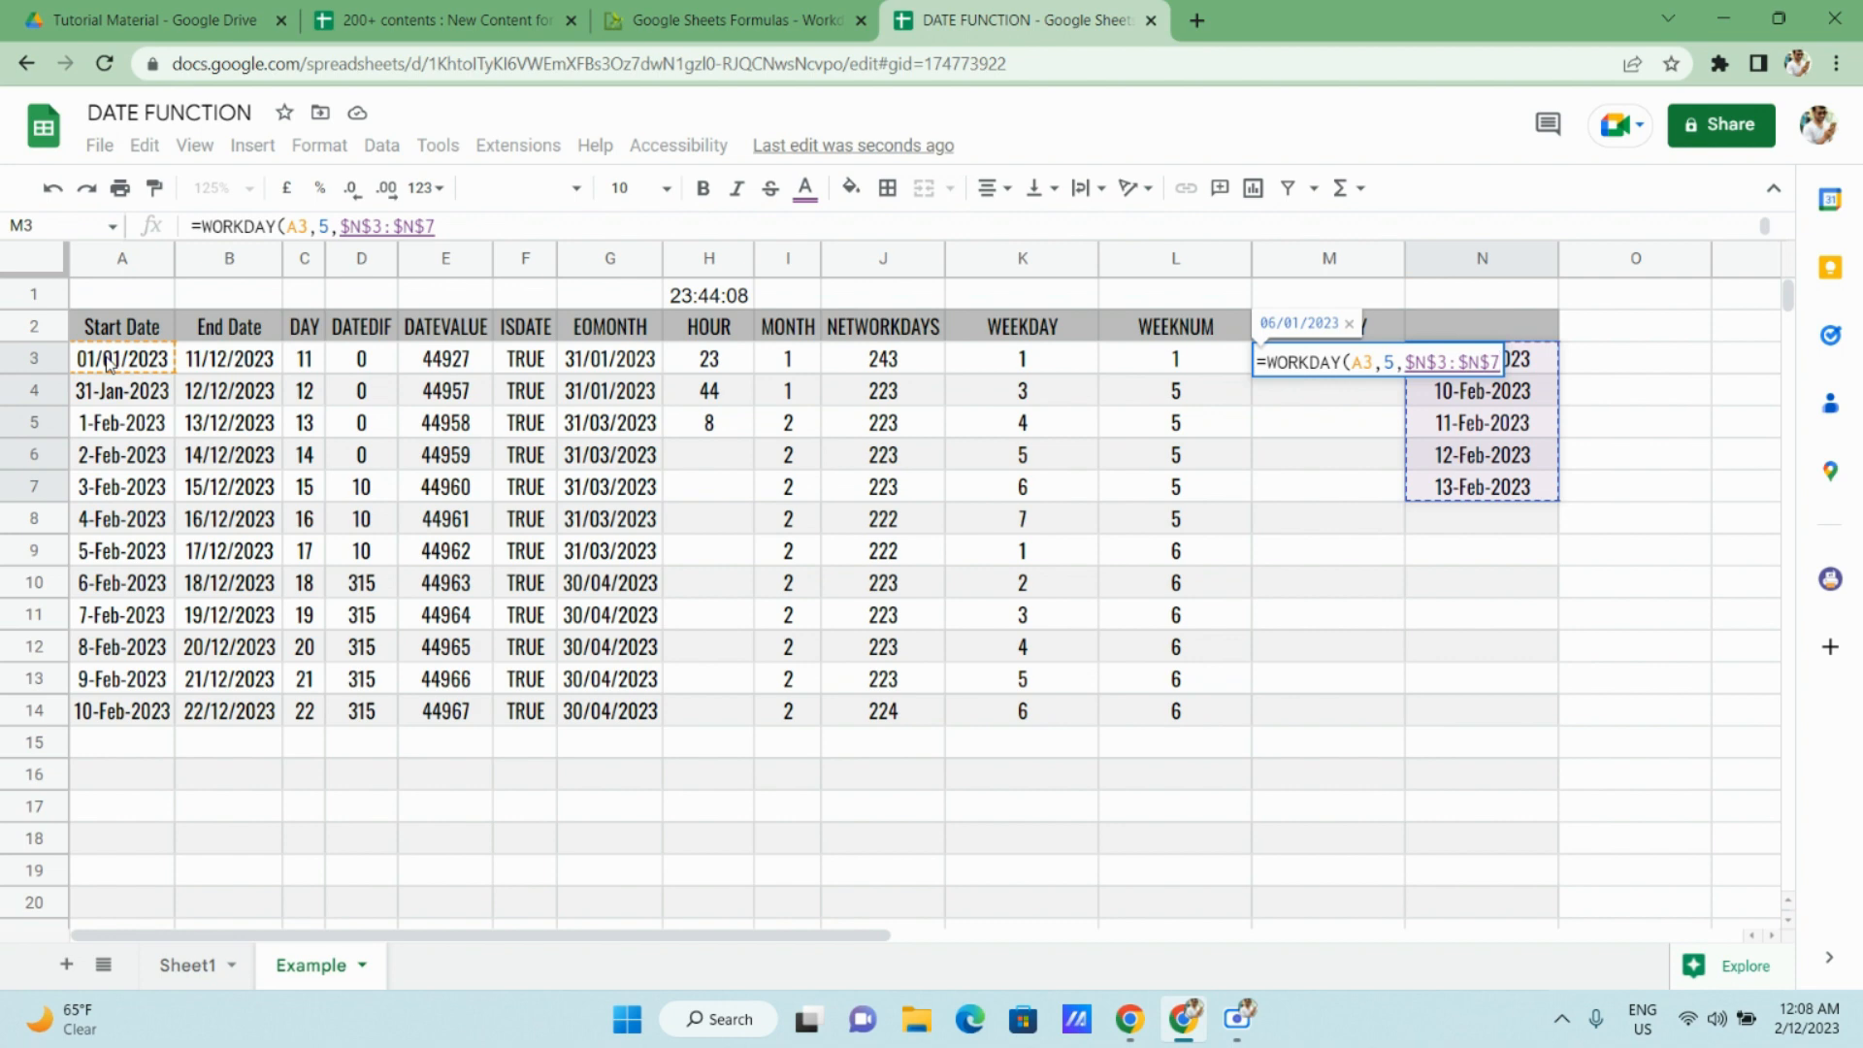
pyautogui.press('Return')
# Fill the WORKDAY formula from M3 down to M14.
pyautogui.press('Up')
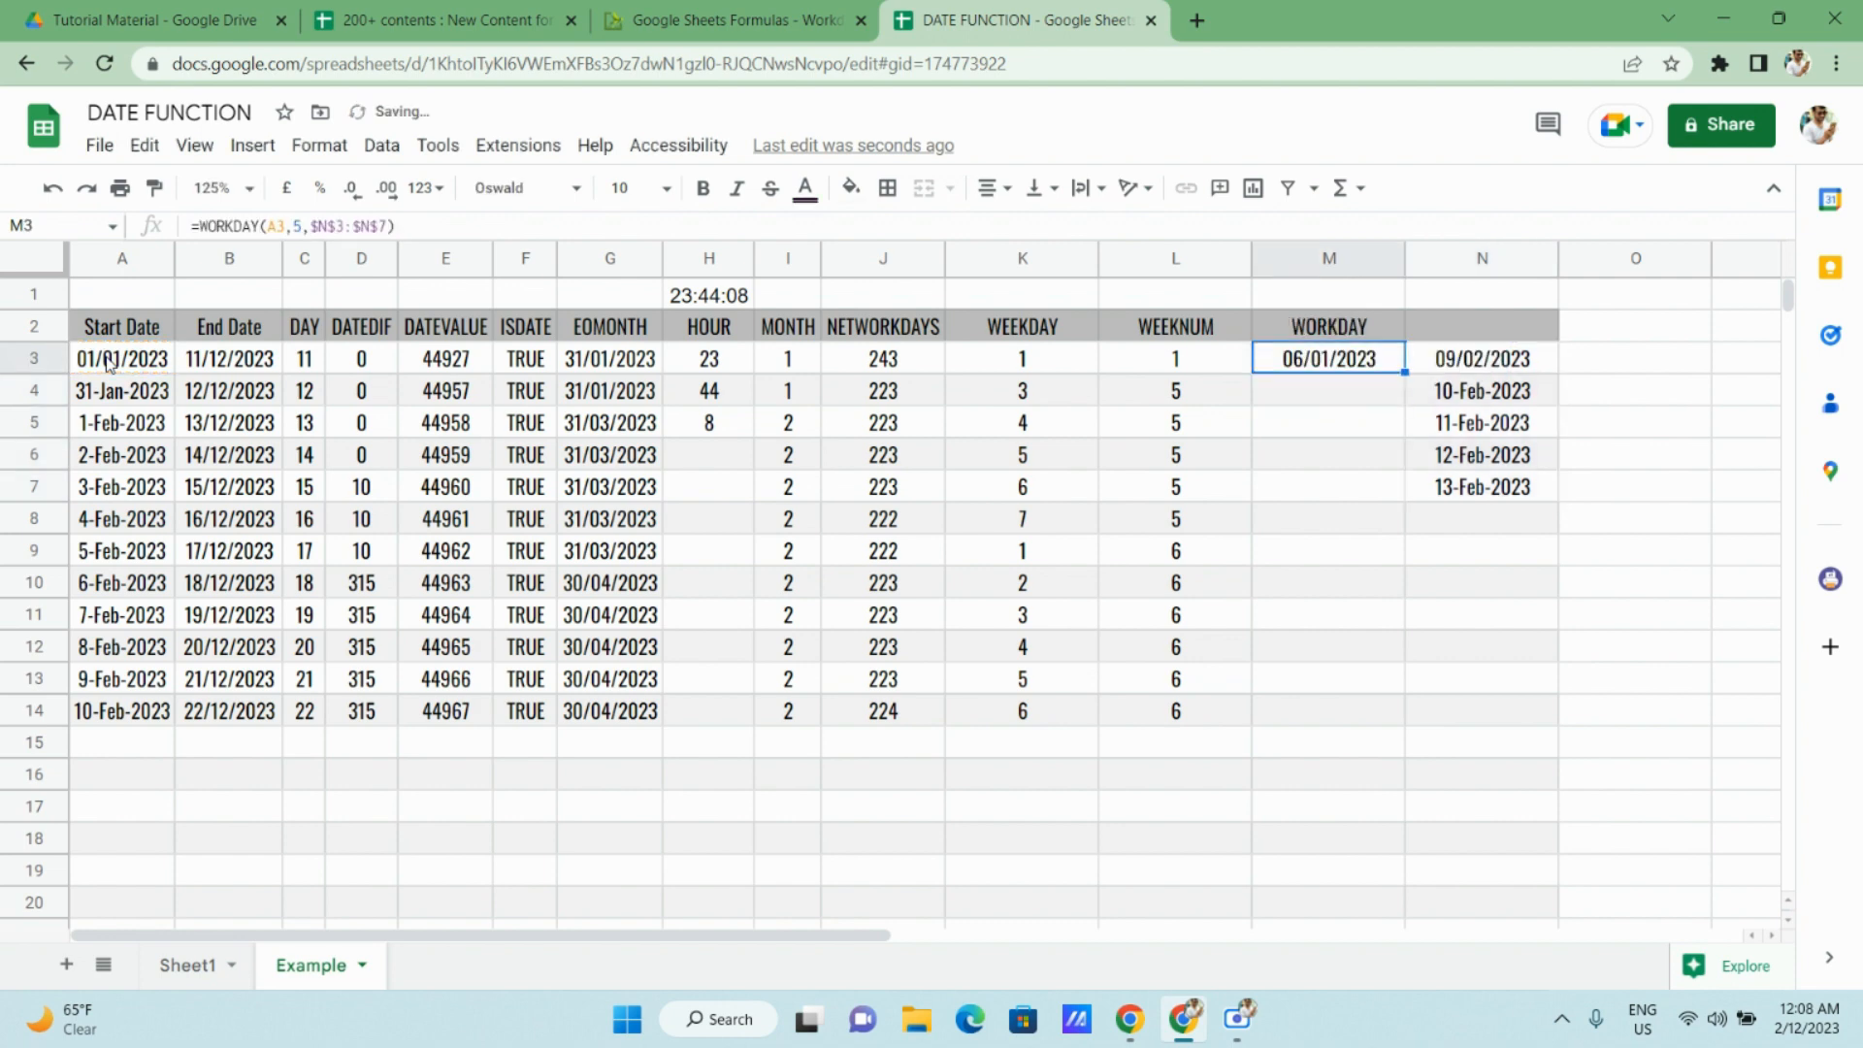
pyautogui.hotkey('shift', 'Down')
pyautogui.hotkey('shift', 'Down')
pyautogui.hotkey('shift', 'Down')
pyautogui.hotkey('shift', 'Down')
pyautogui.hotkey('shift', 'Down')
pyautogui.hotkey('shift', 'Down')
pyautogui.hotkey('shift', 'Down')
pyautogui.hotkey('shift', 'Down')
pyautogui.hotkey('shift', 'Down')
pyautogui.hotkey('shift', 'Down')
pyautogui.hotkey('shift', 'Down')
pyautogui.hotkey('alt', 'shift')
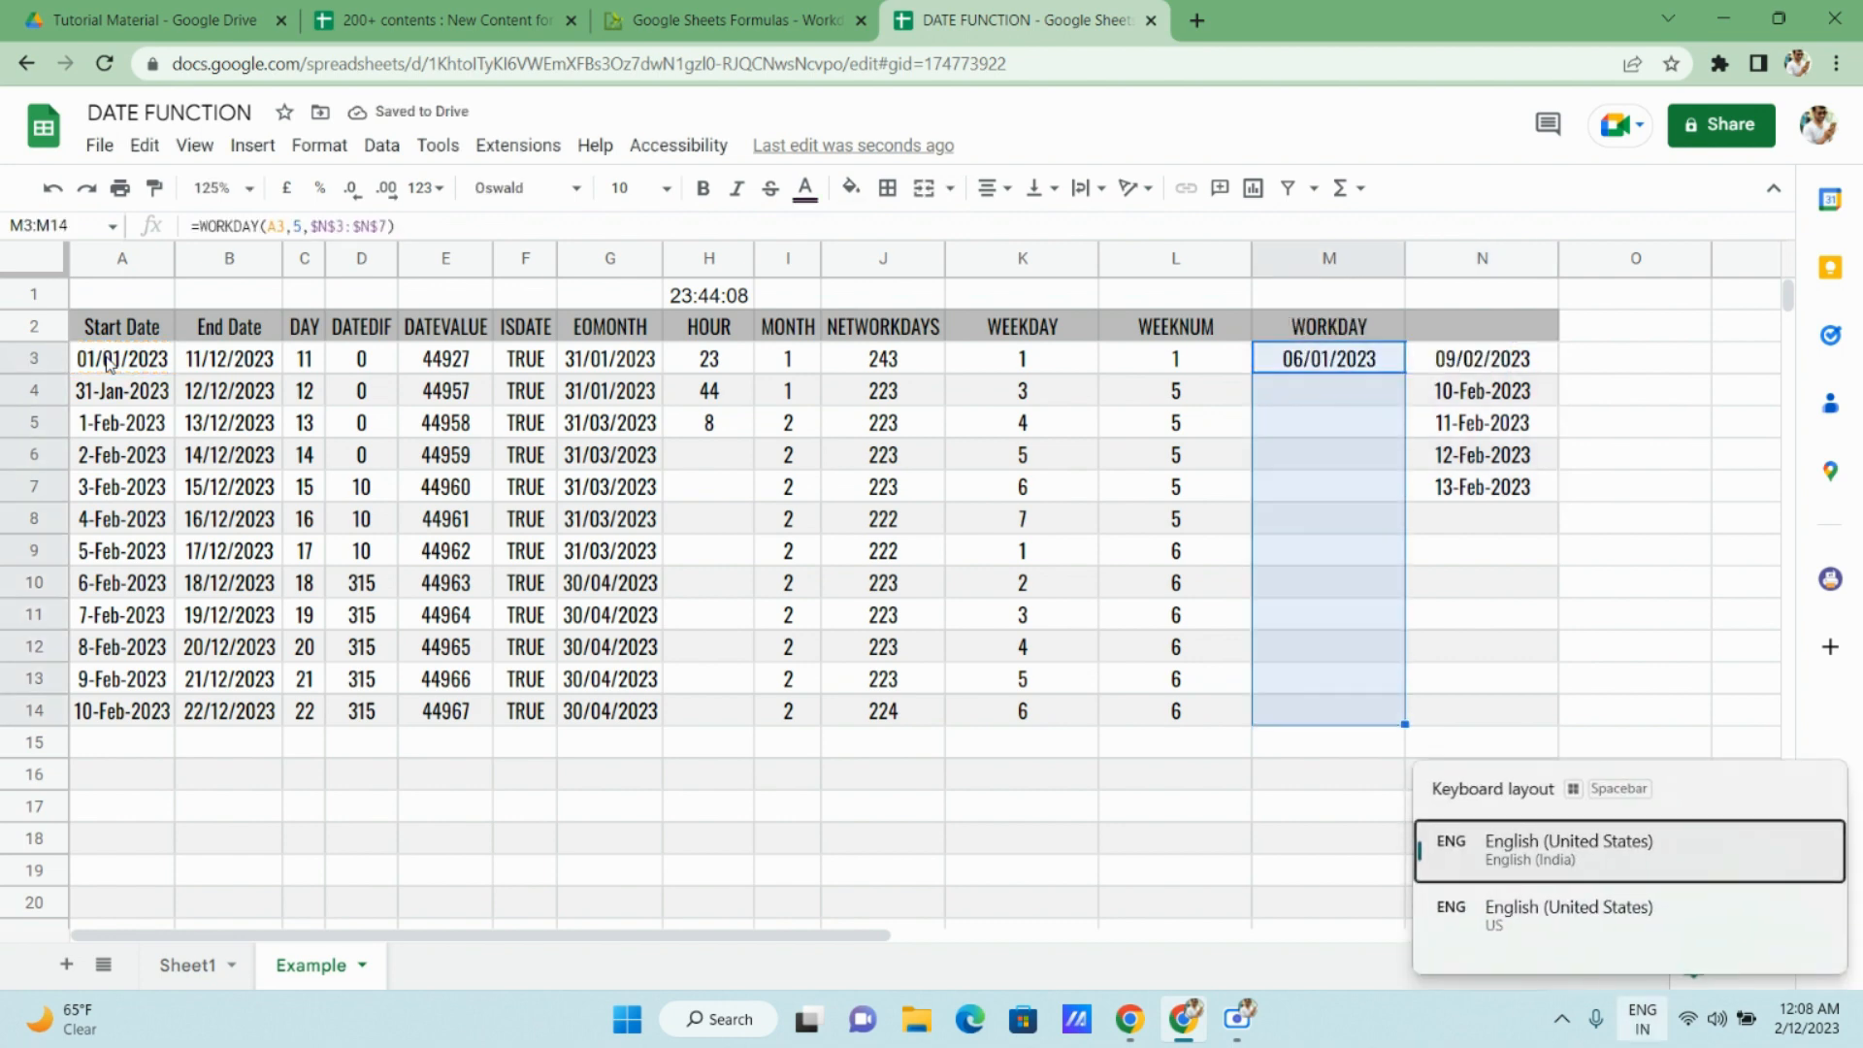
pyautogui.hotkey('ctrl', 'd')
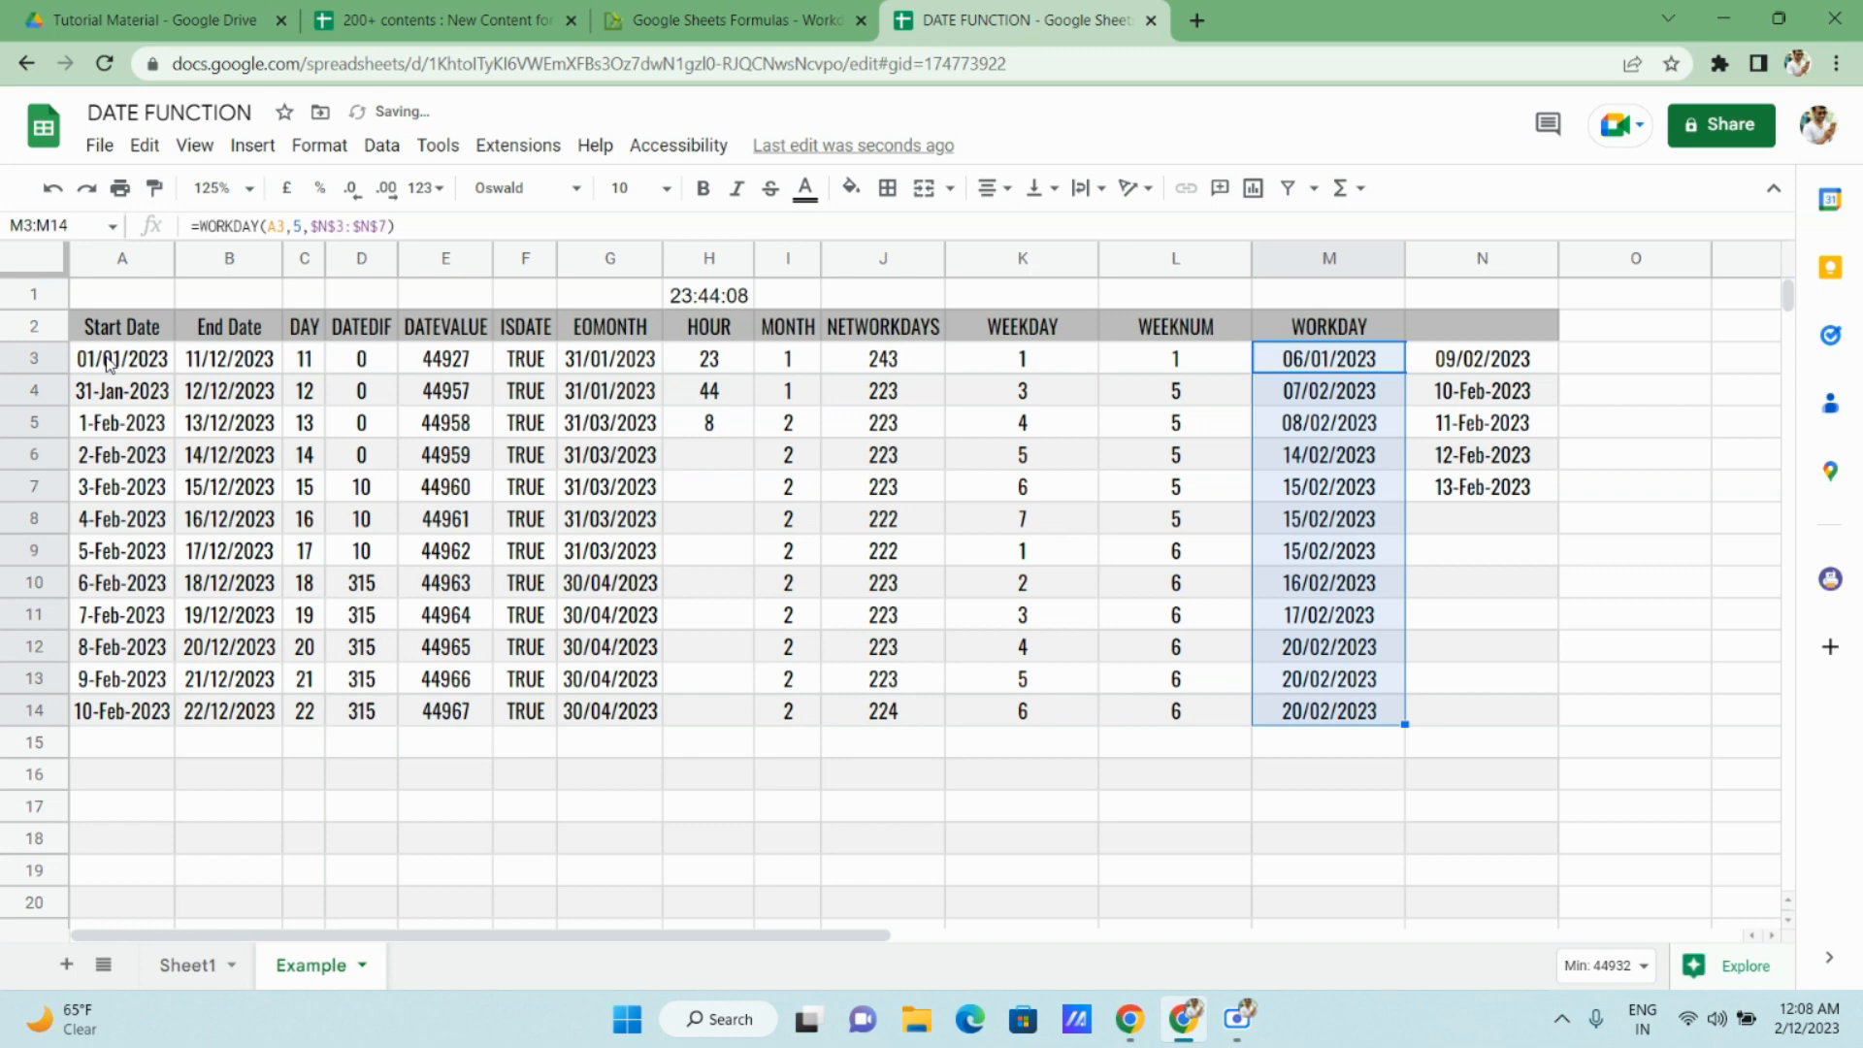
# Review the arguments of the WORKDAY formula in M3 without changing them.
pyautogui.press('Down')
pyautogui.press('Up')
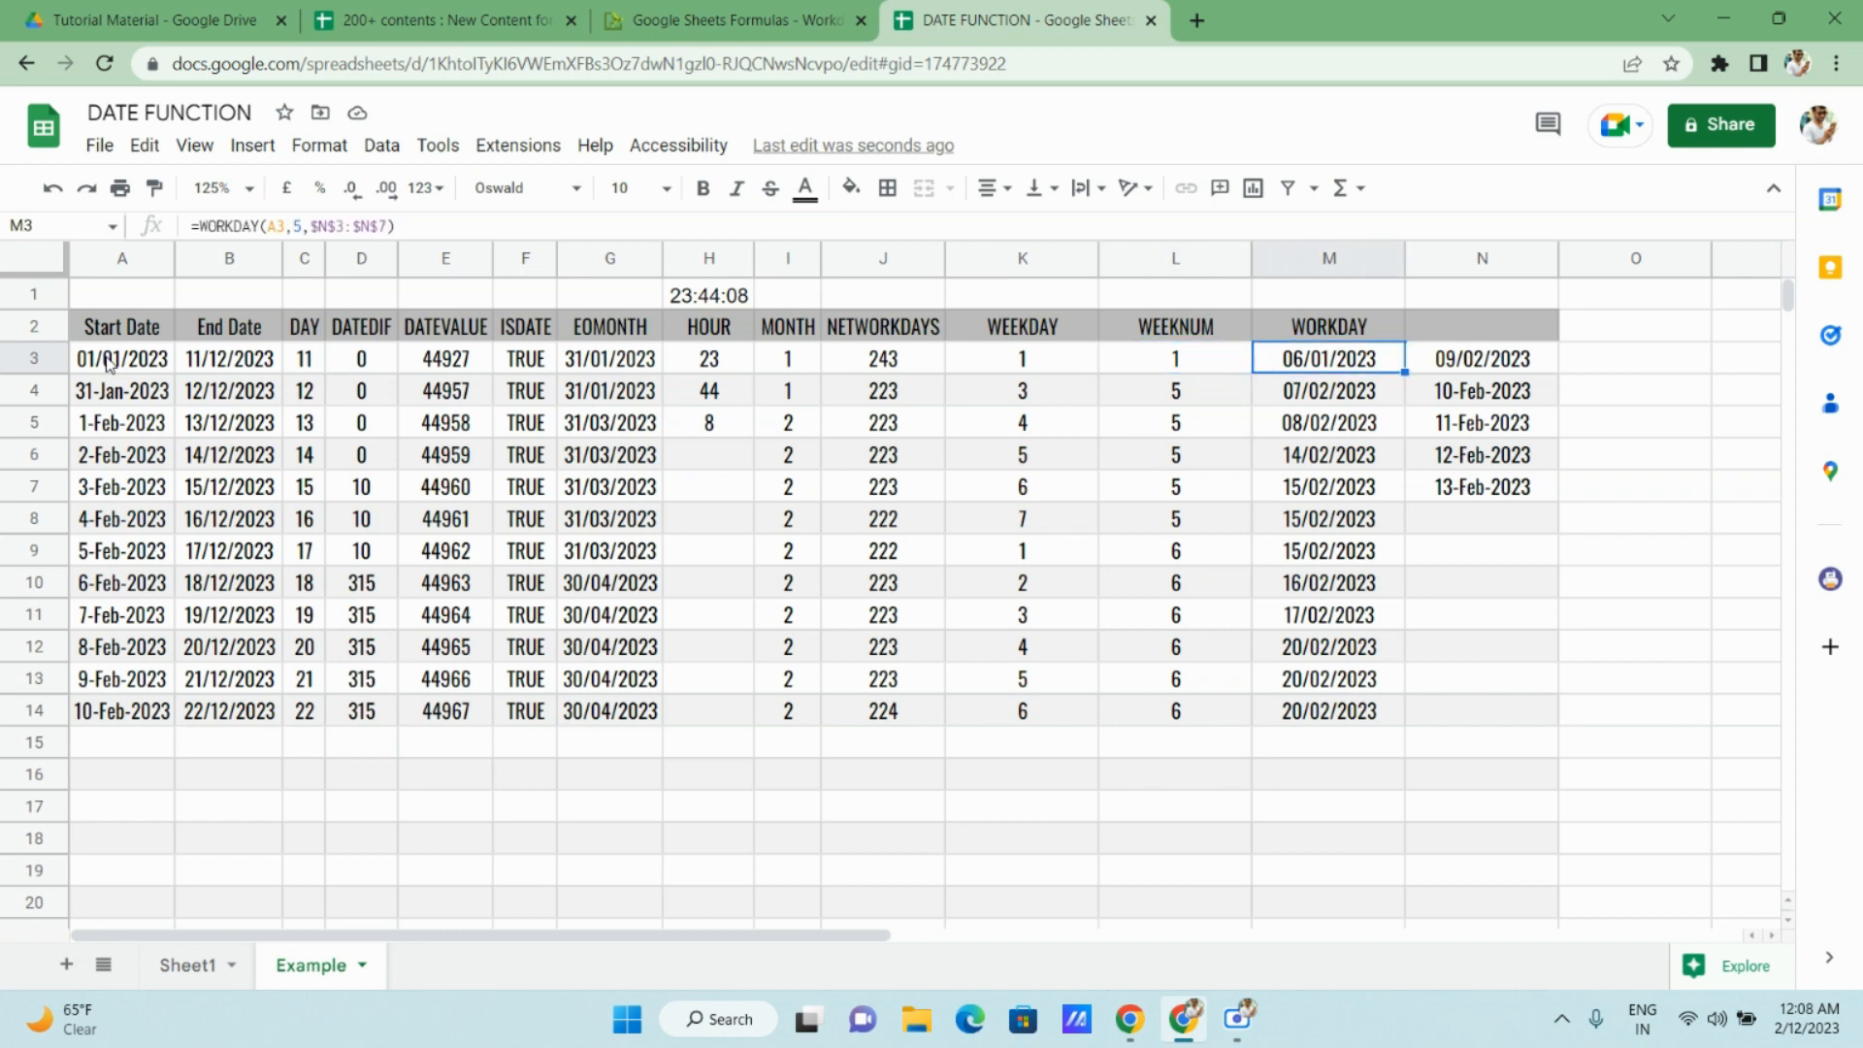
pyautogui.press('F2')
pyautogui.press('Left')
pyautogui.press('Left')
pyautogui.press('Left')
pyautogui.press('Left')
pyautogui.press('Left')
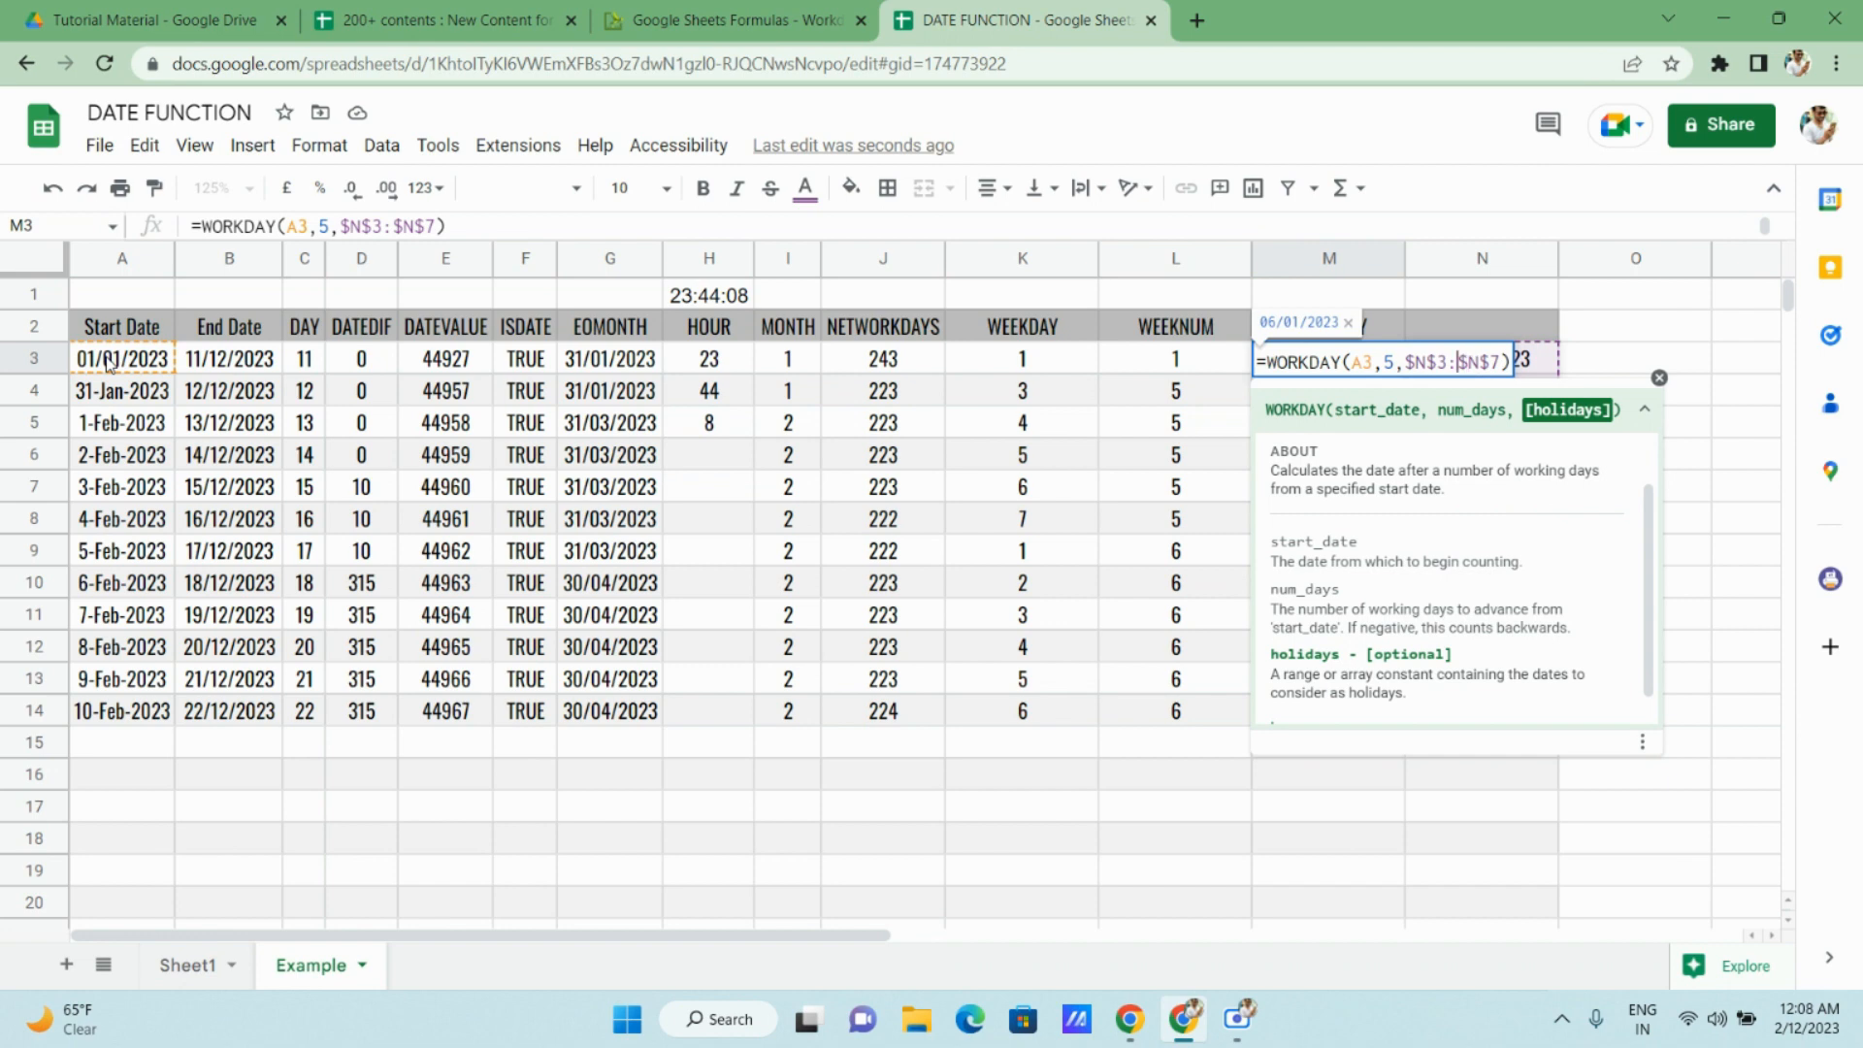
pyautogui.press('Left')
pyautogui.press('Left')
pyautogui.press('Left')
pyautogui.press('Left')
pyautogui.press('Left')
pyautogui.press('Escape')
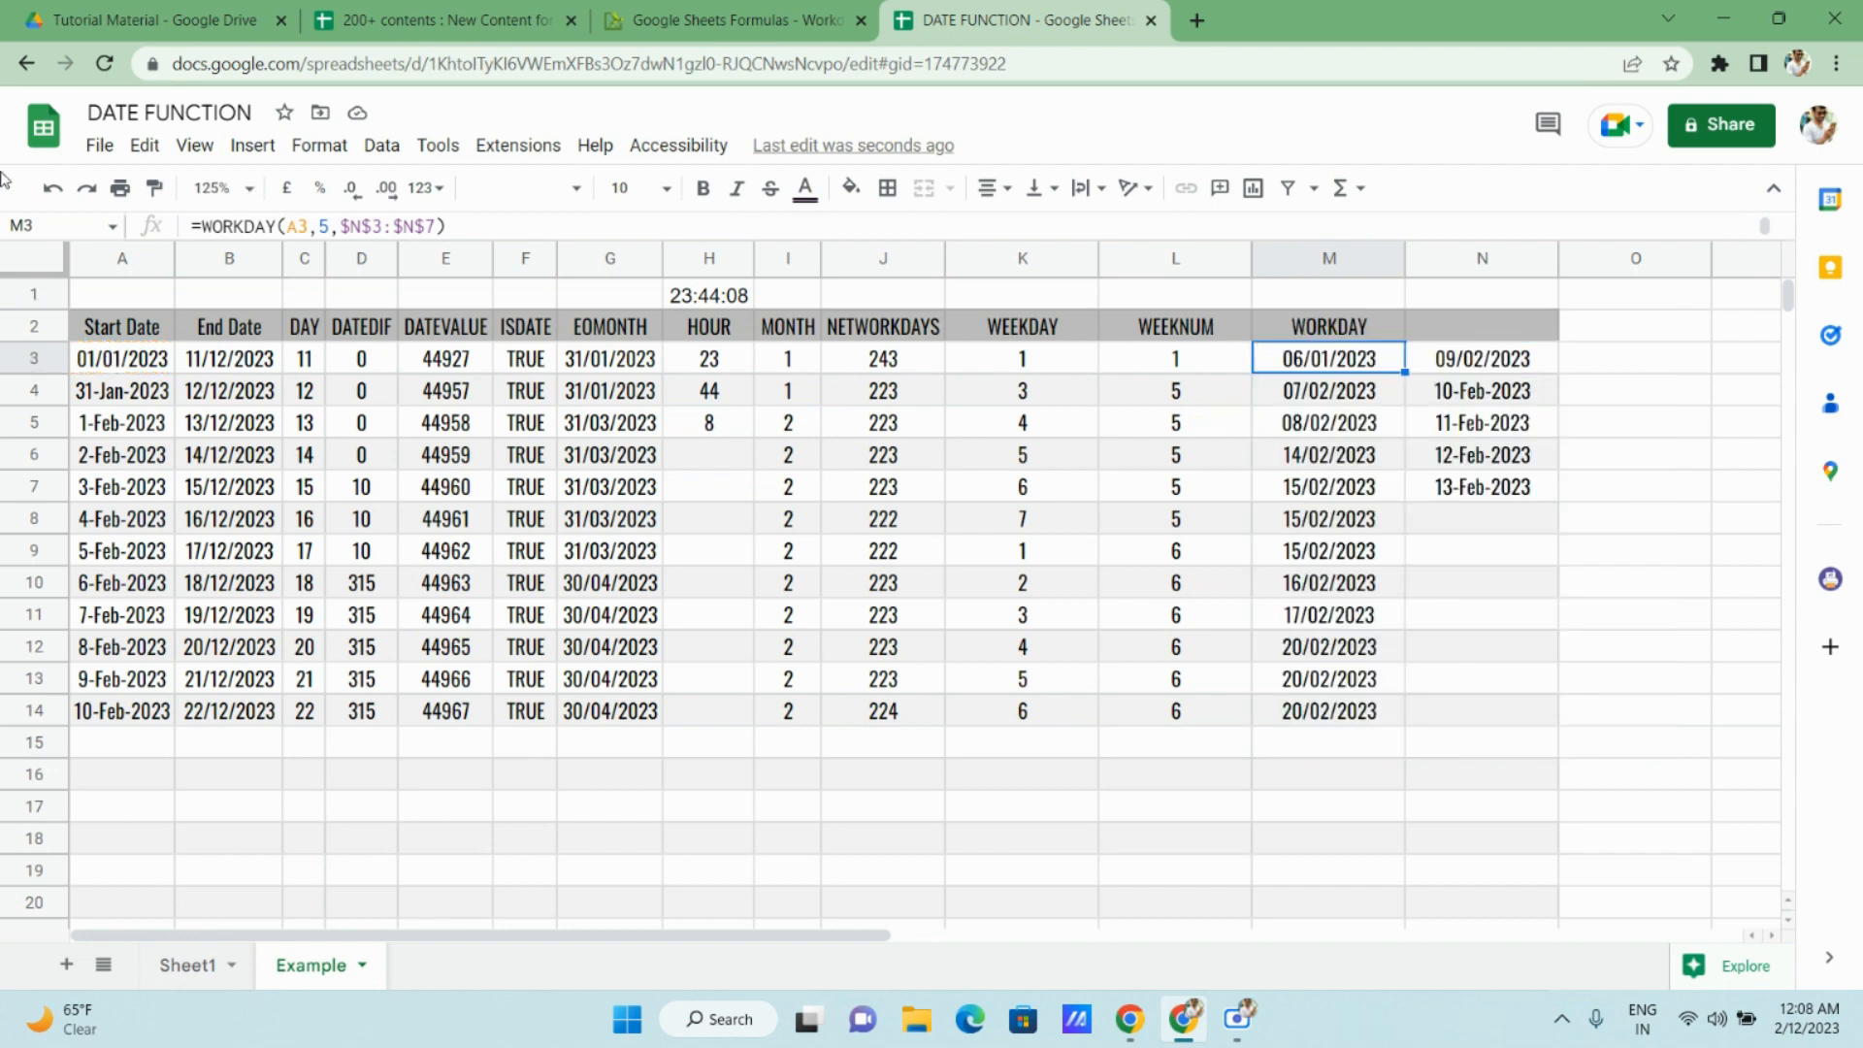
# Set the start date in A3 to 01/02/2023 and check the WORKDAY result in M3 against the February calendar.
pyautogui.doubleClick(158, 367)
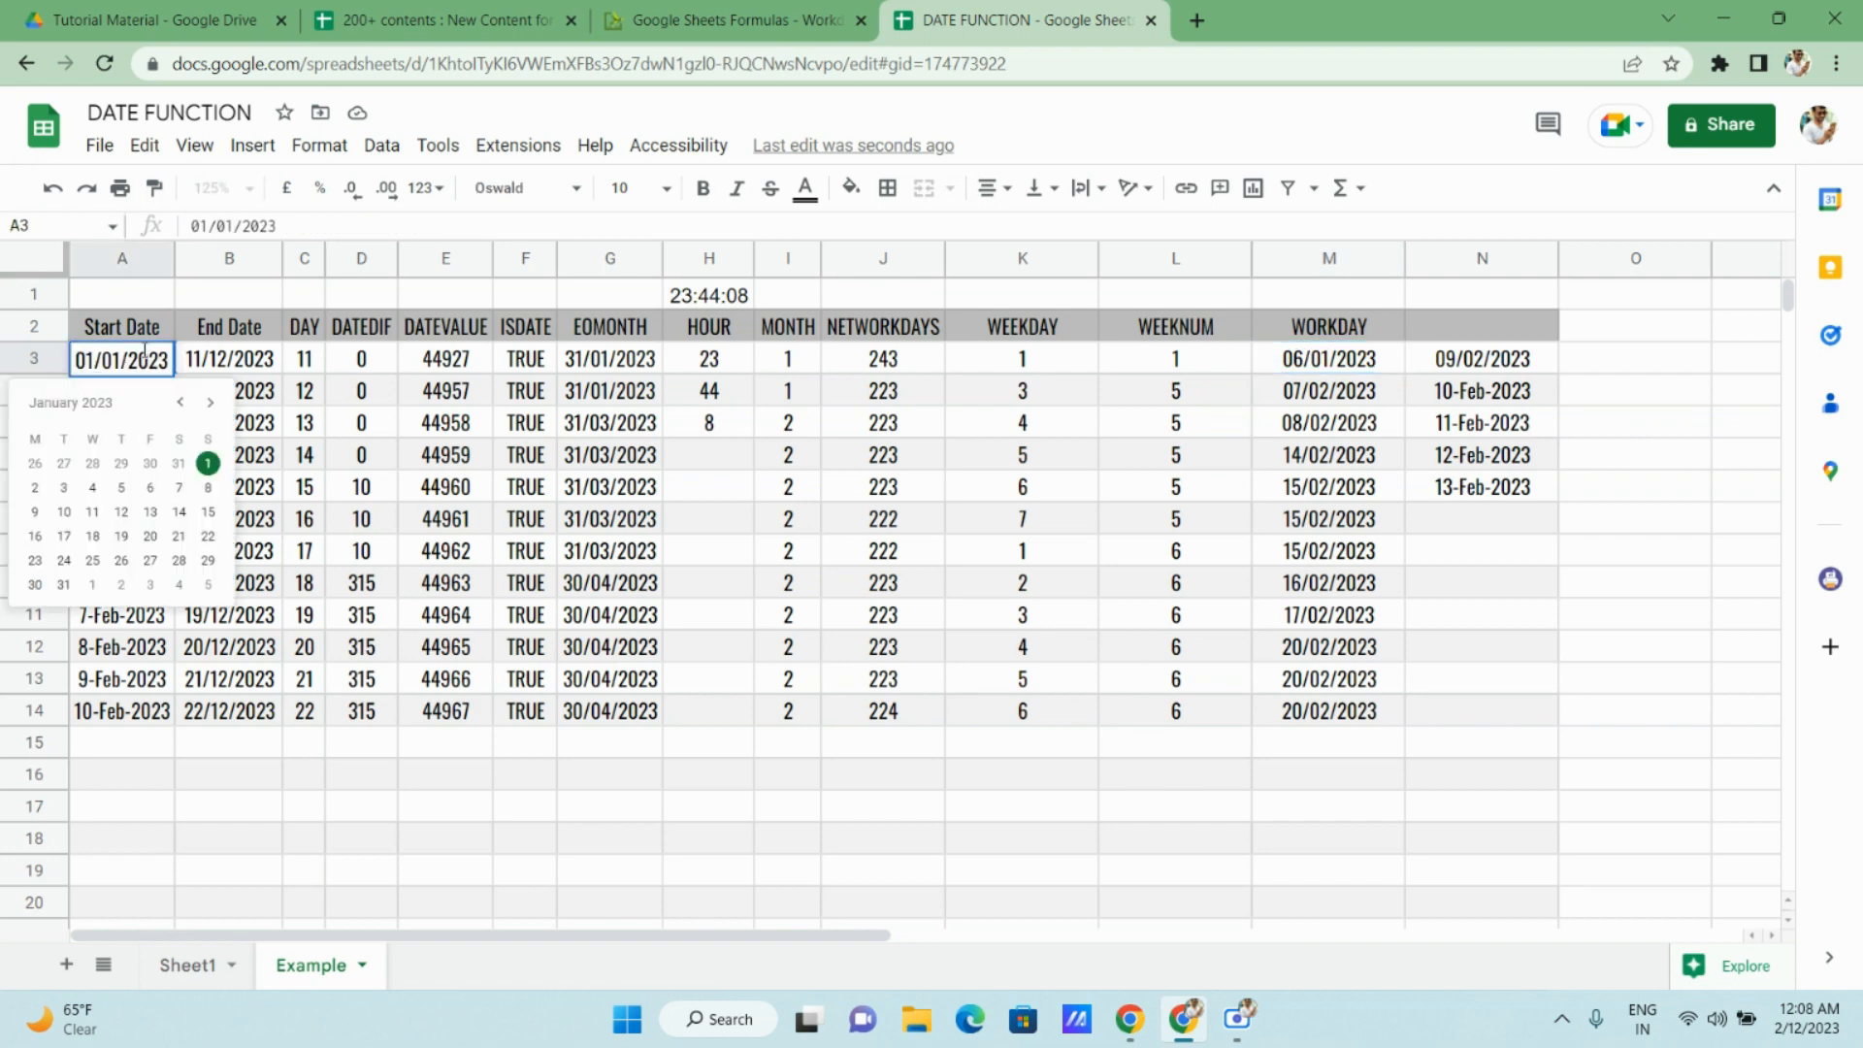
pyautogui.click(210, 402)
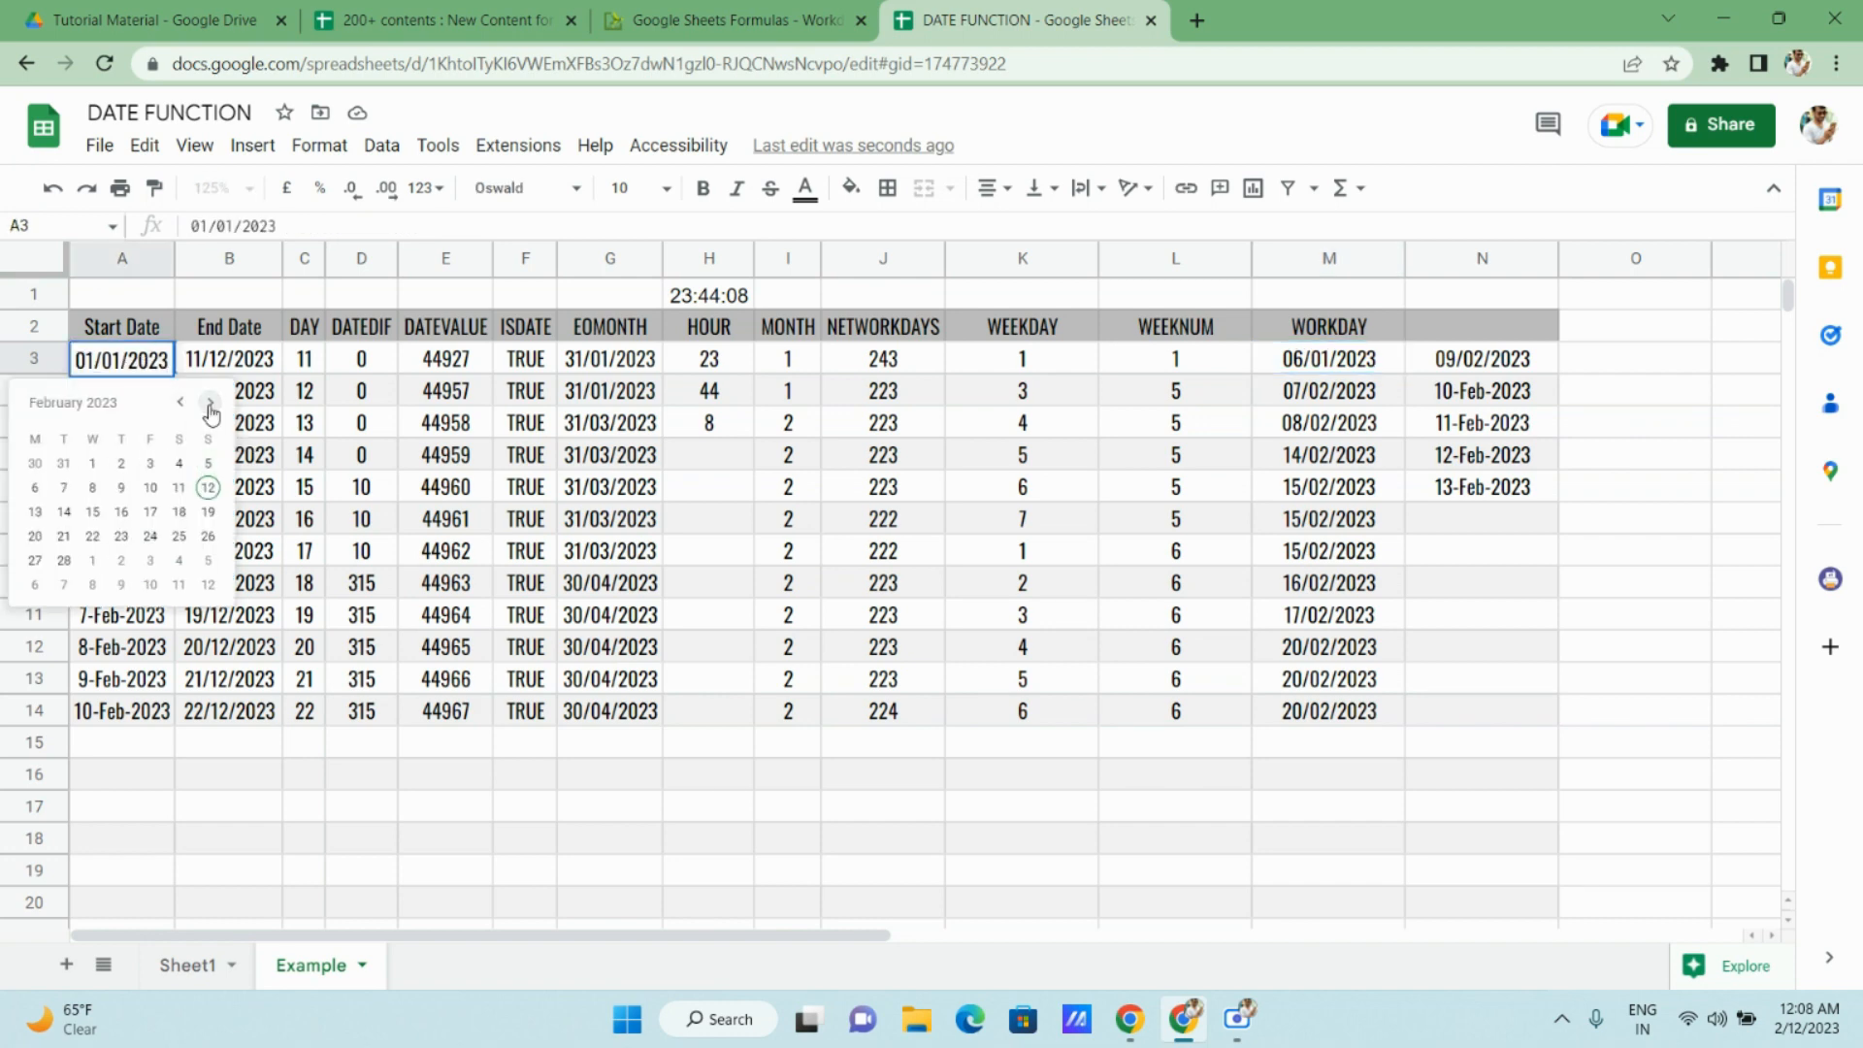
pyautogui.click(93, 464)
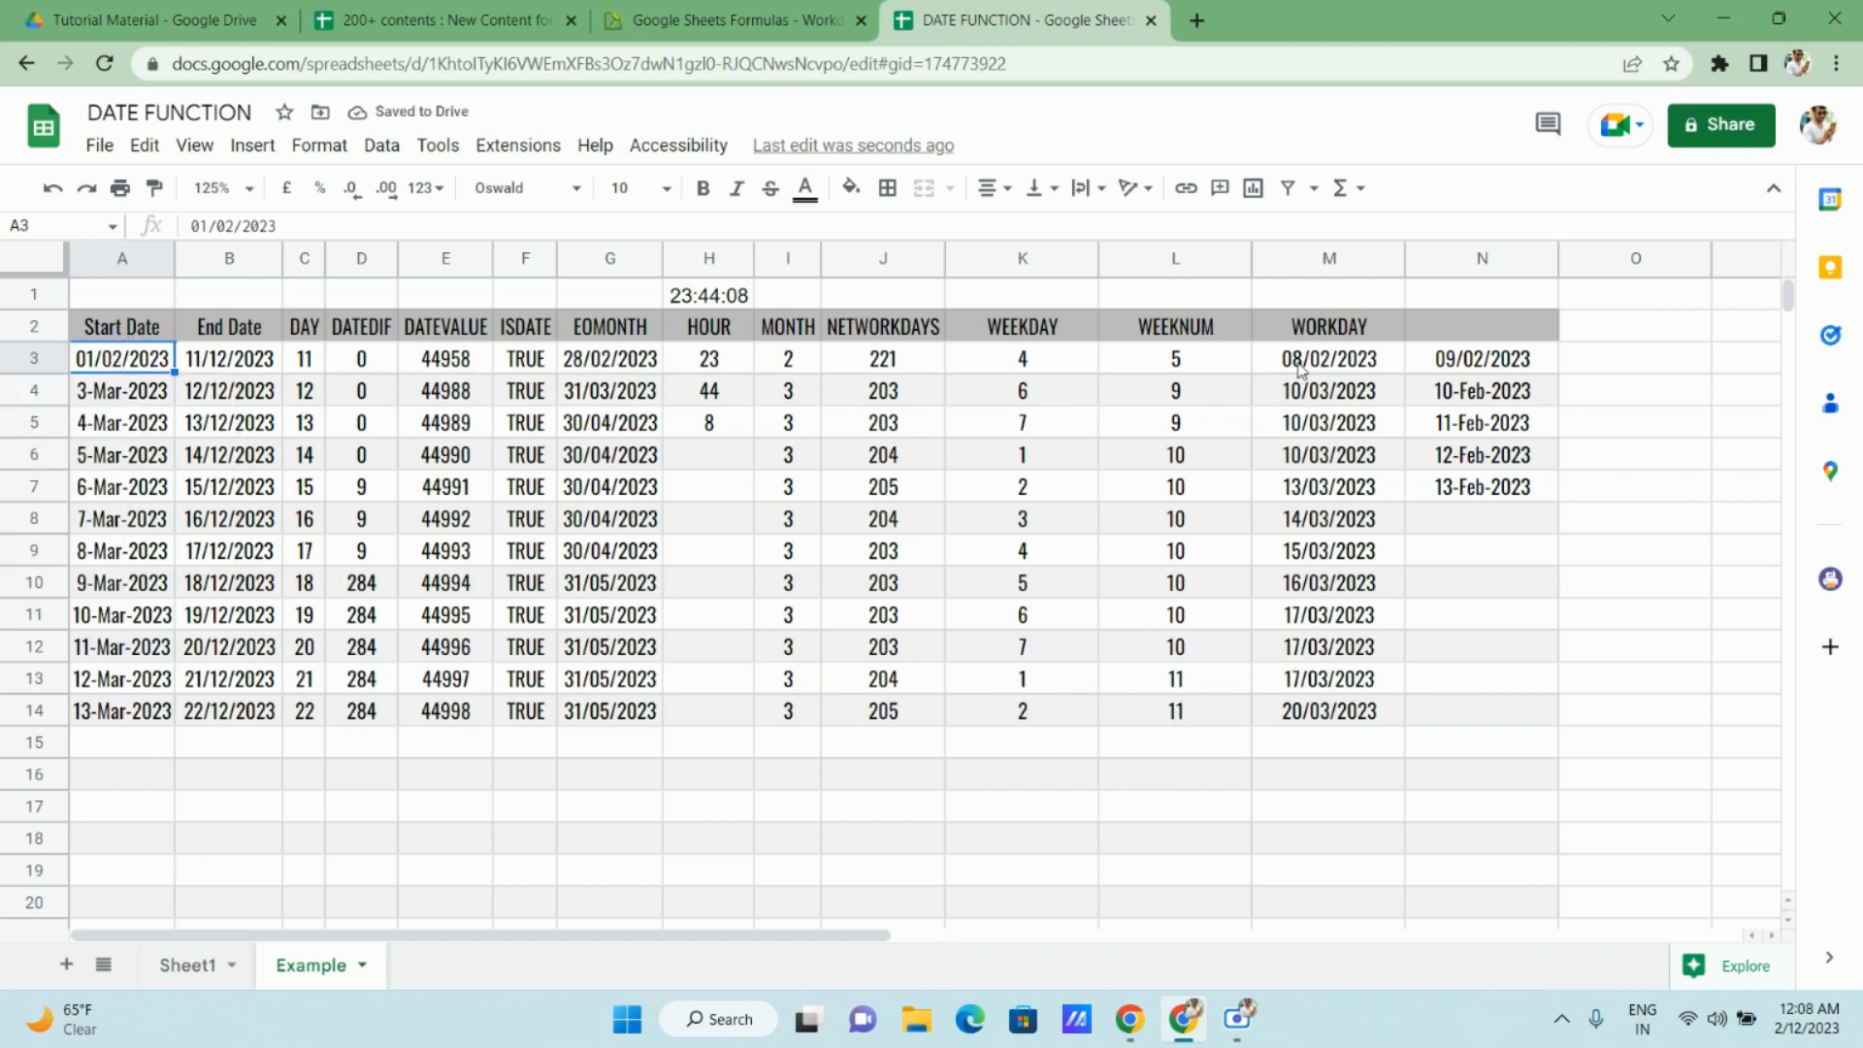
pyautogui.doubleClick(101, 366)
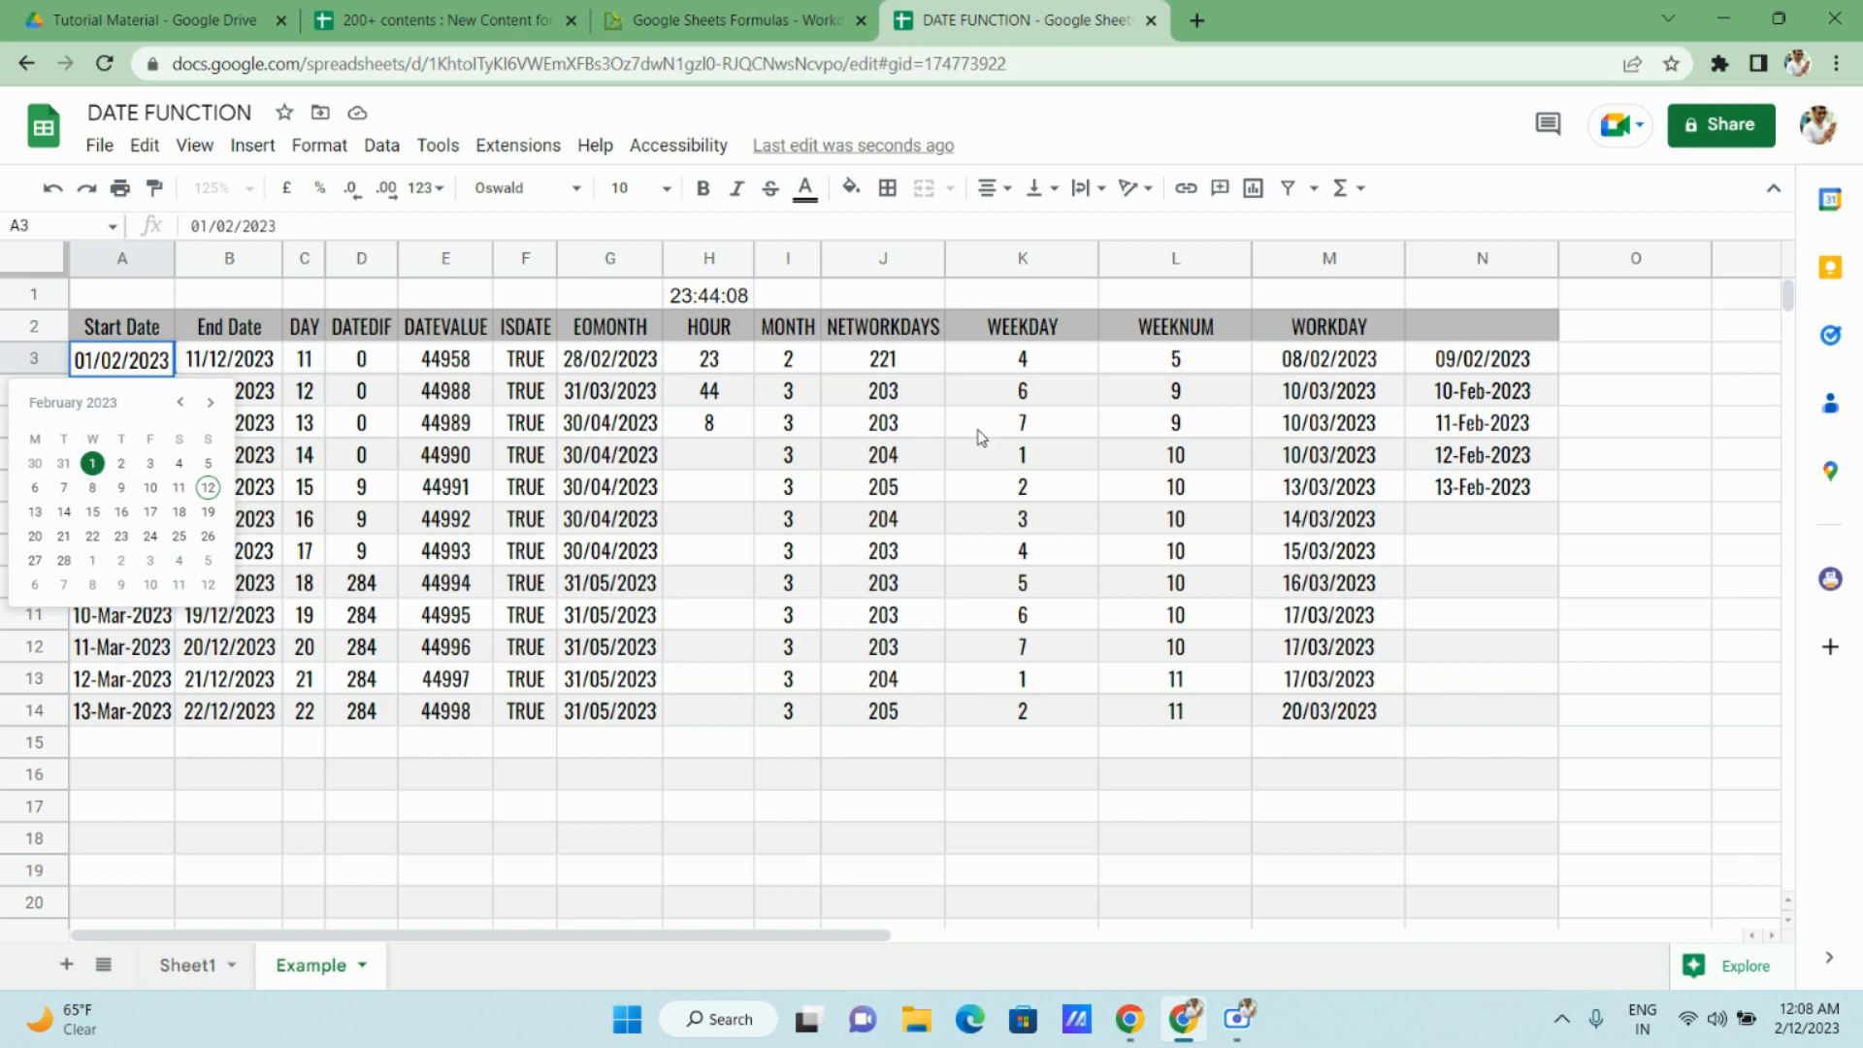
pyautogui.click(1356, 362)
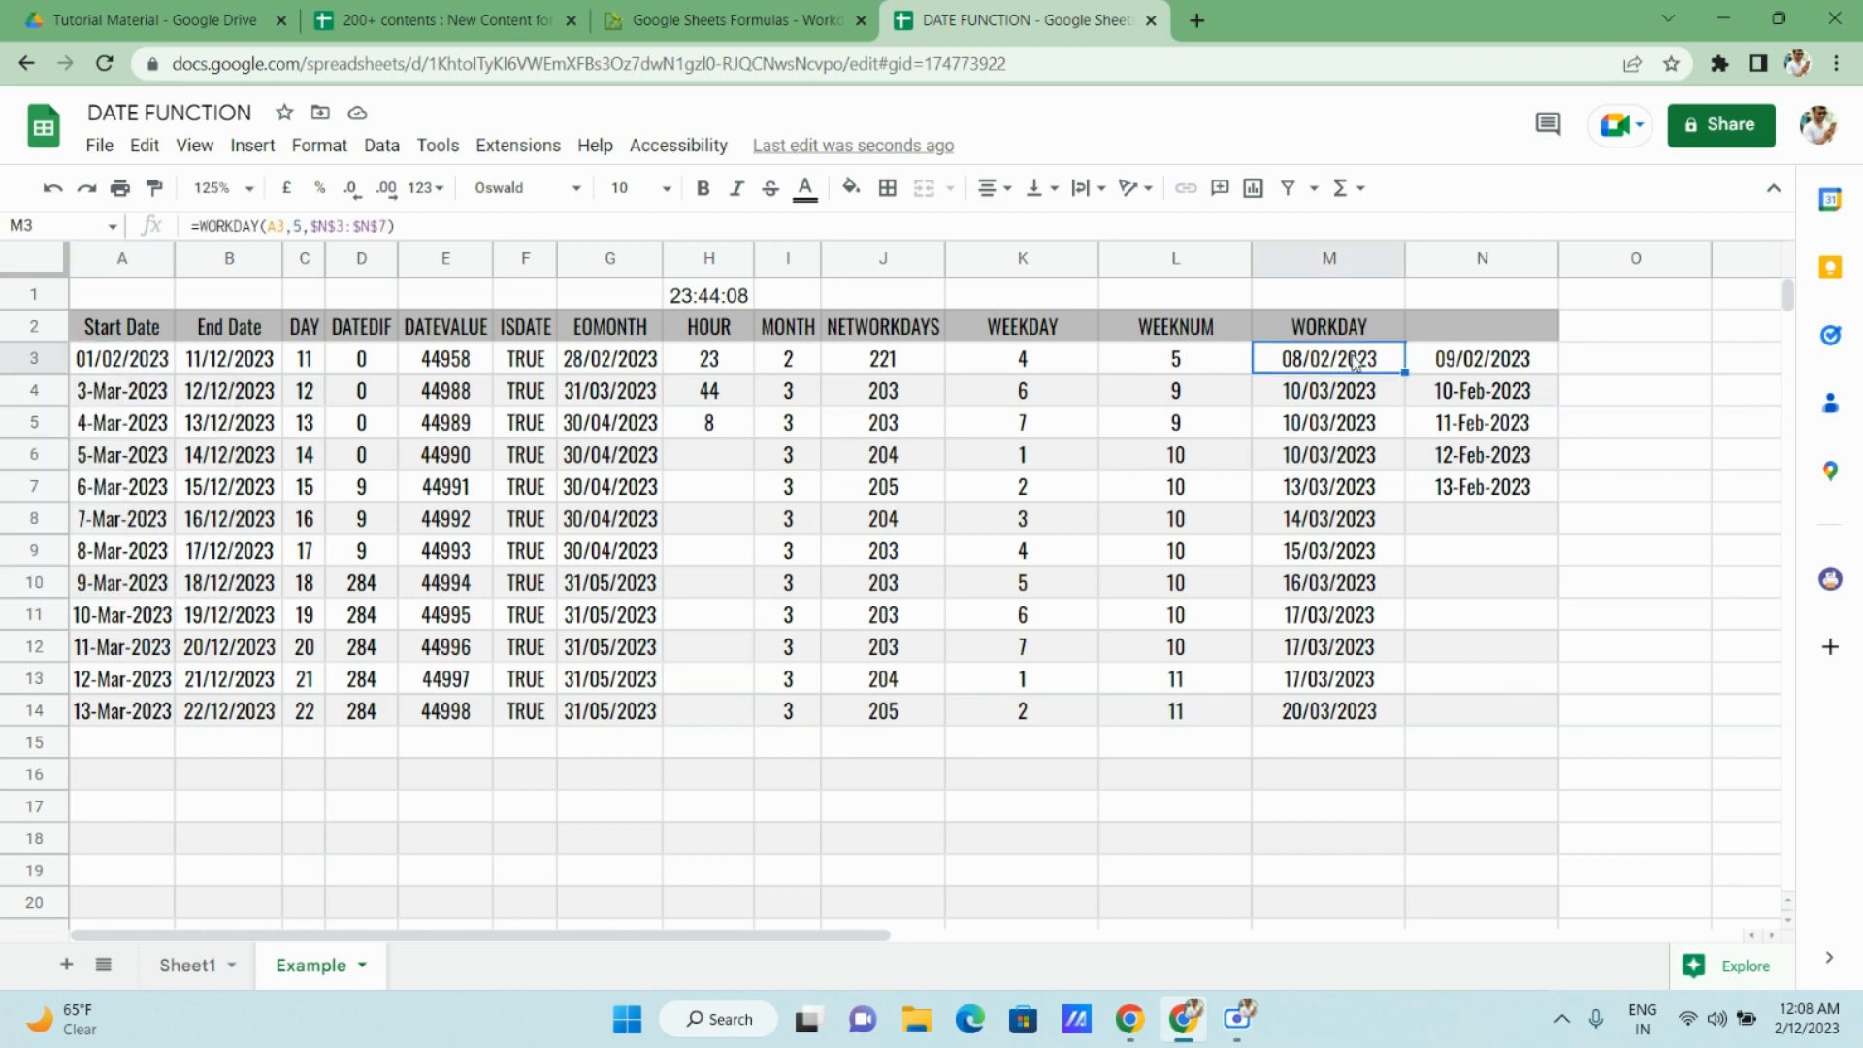
pyautogui.doubleClick(107, 362)
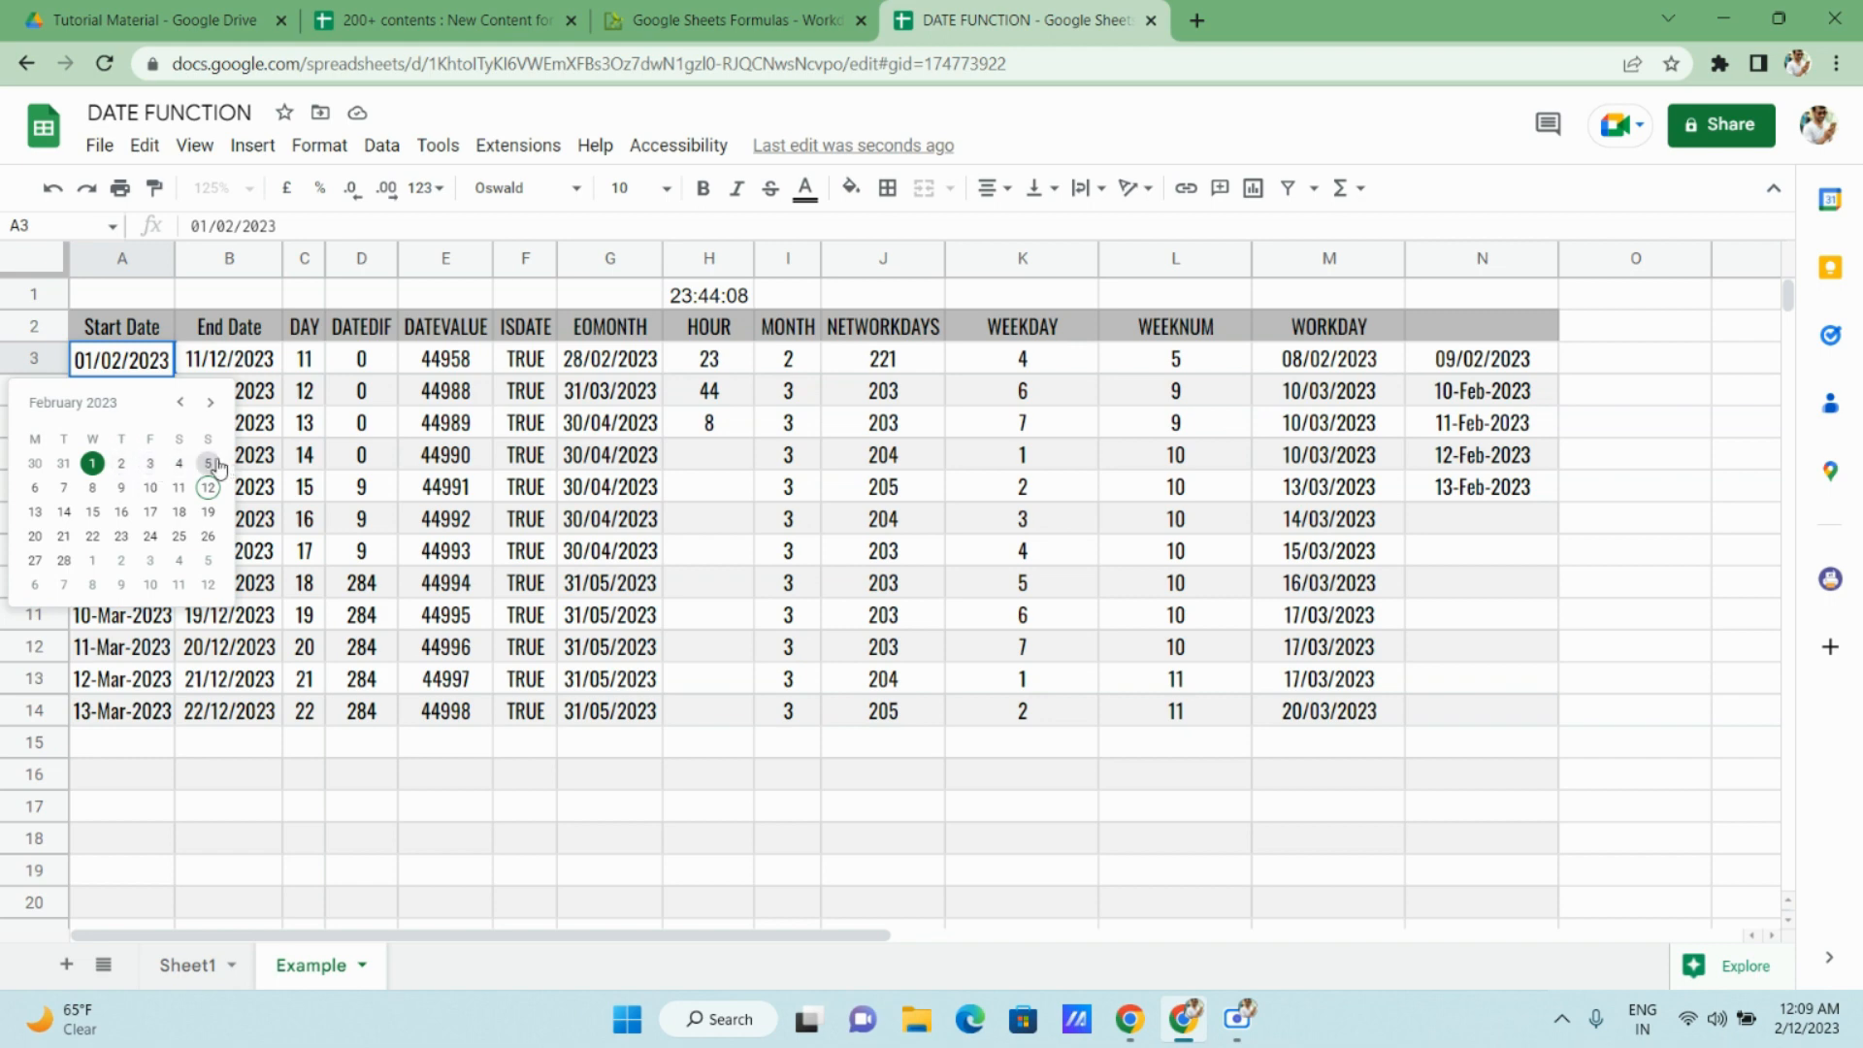
# Set the first holiday date in N3 to 03/02/2023 and check the holiday list against the calendar.
pyautogui.doubleClick(1491, 365)
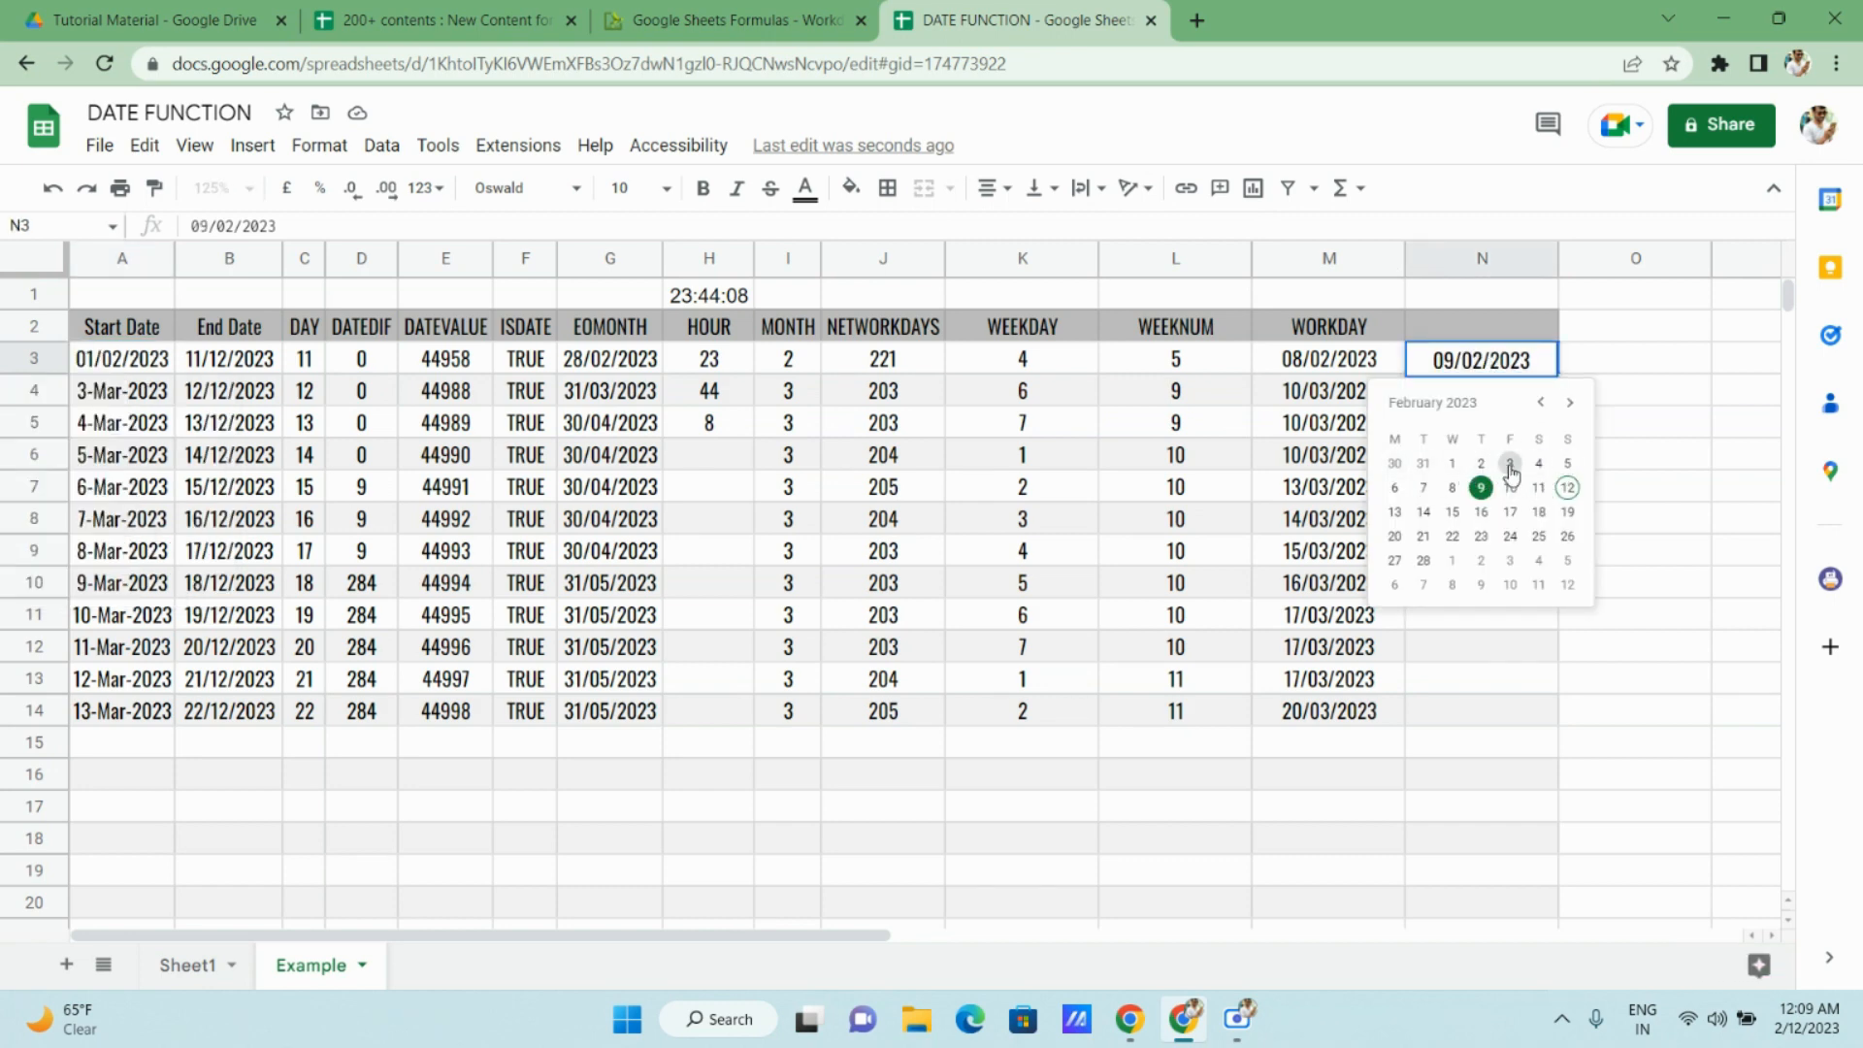
pyautogui.click(1511, 469)
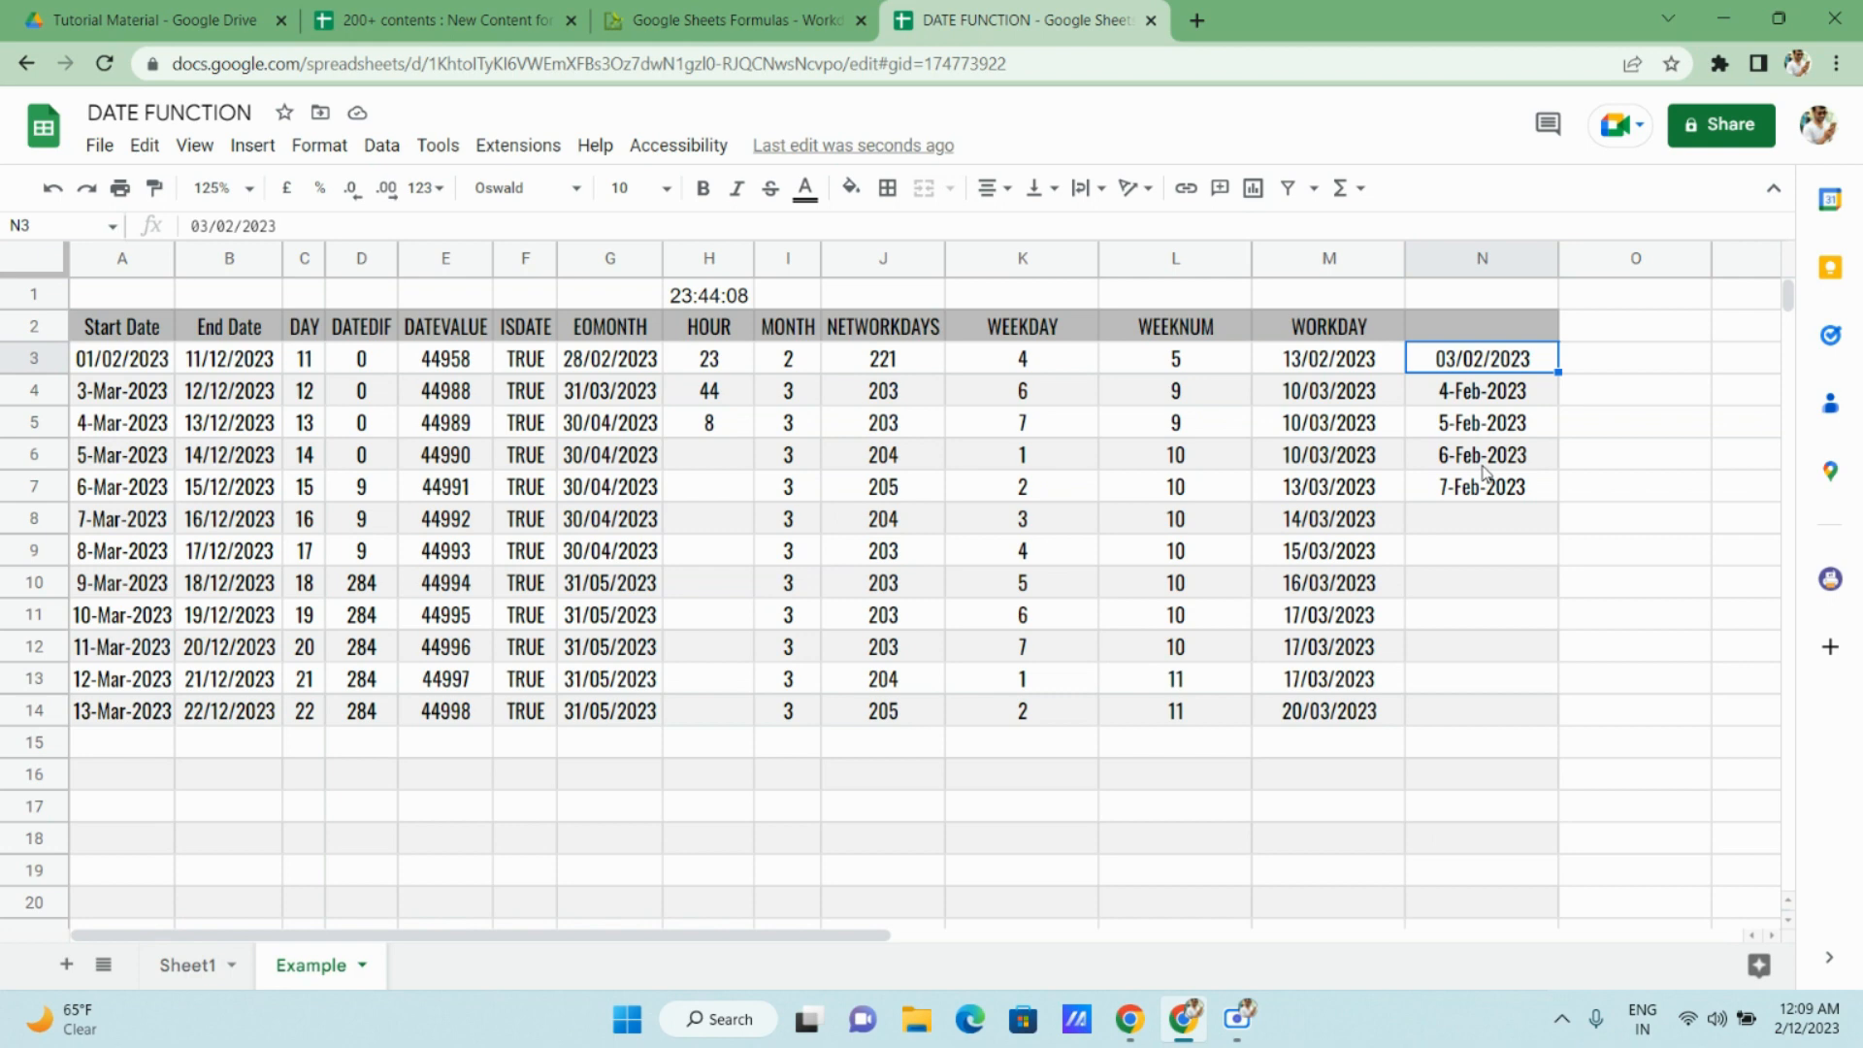
pyautogui.click(1457, 394)
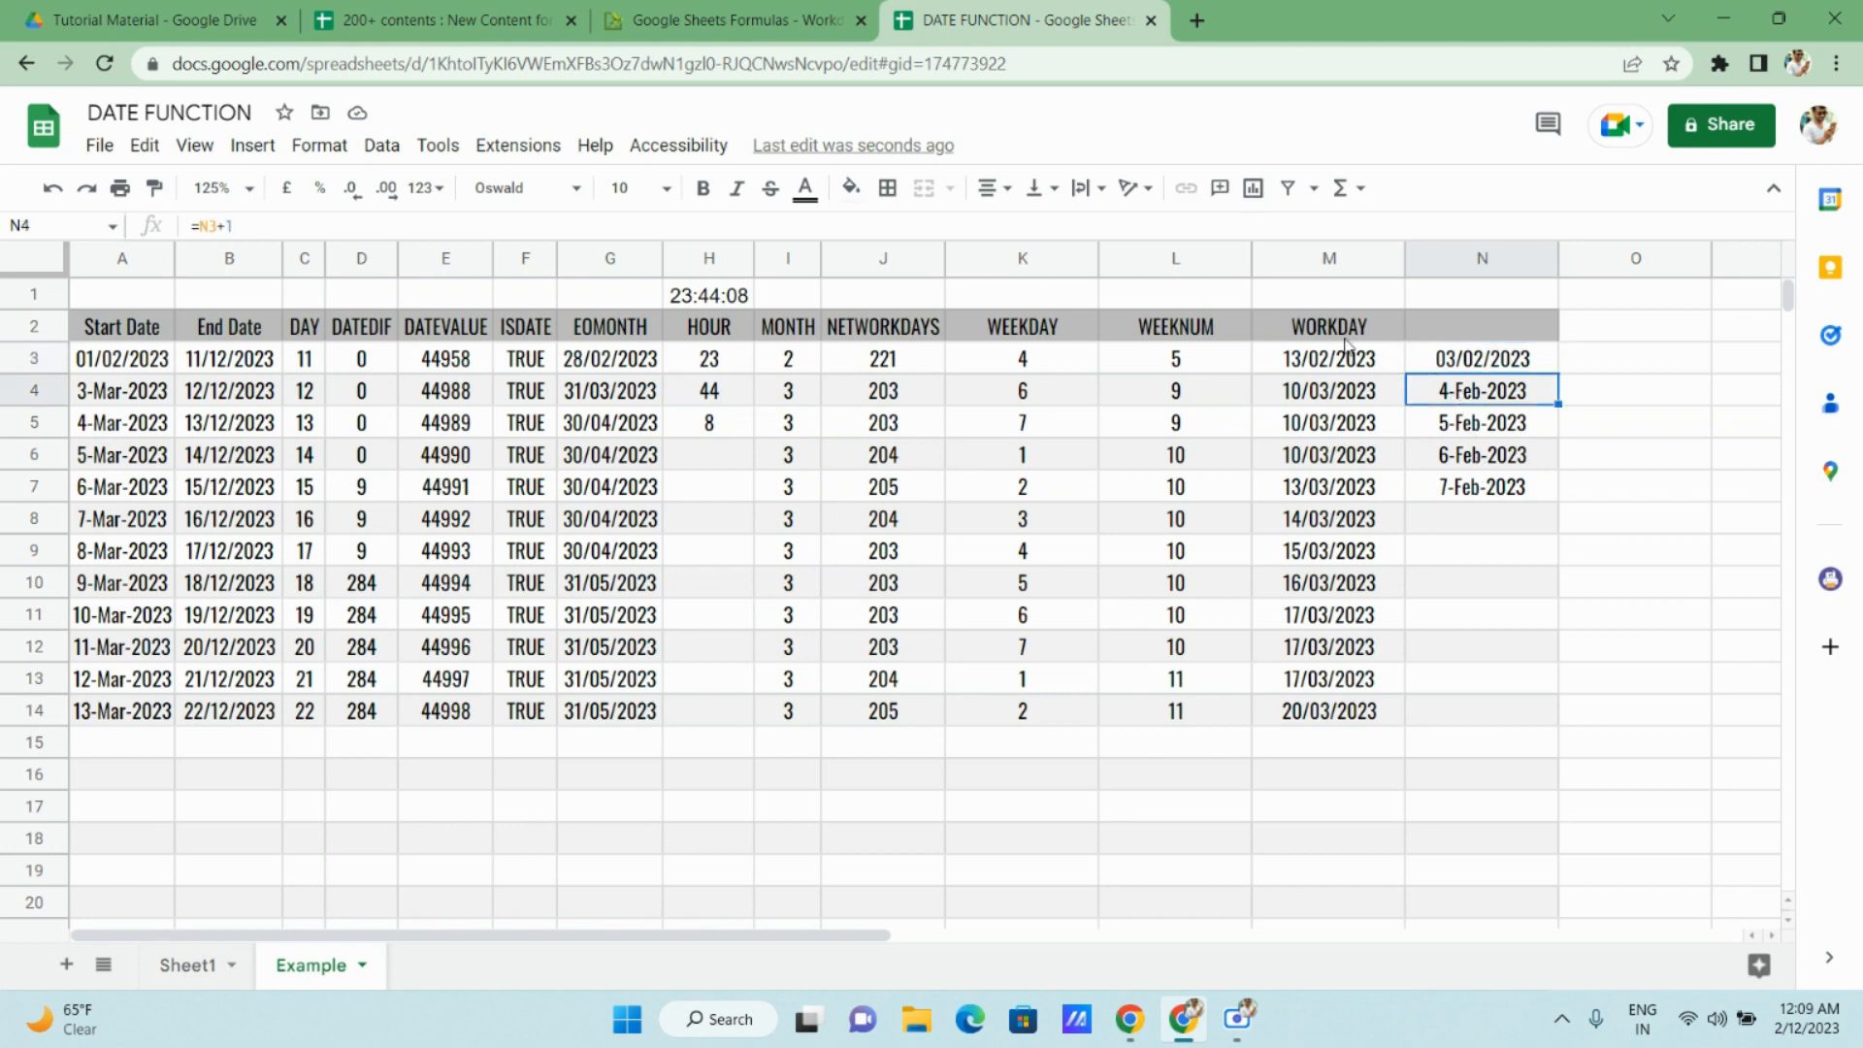
pyautogui.doubleClick(1458, 364)
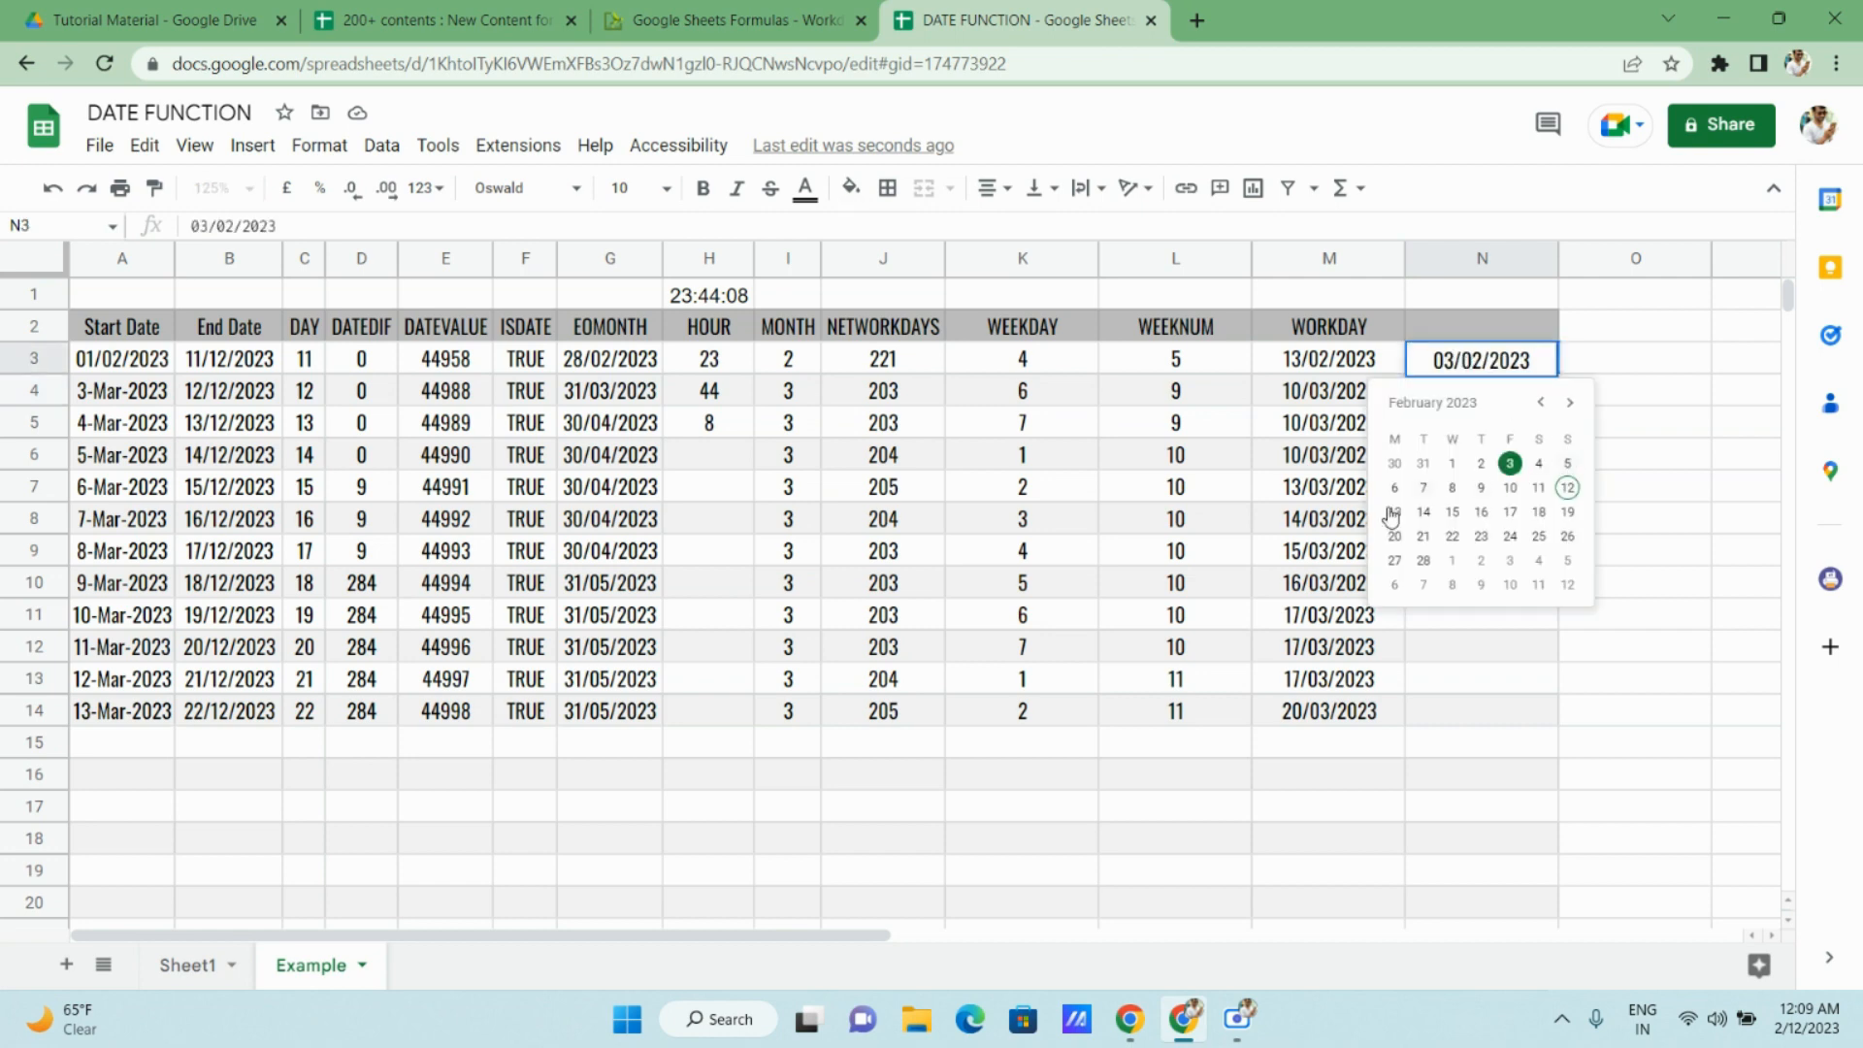
# Set the first holiday date in N3 to 15/02/2023 and check the WORKDAY result in M3.
pyautogui.click(1453, 514)
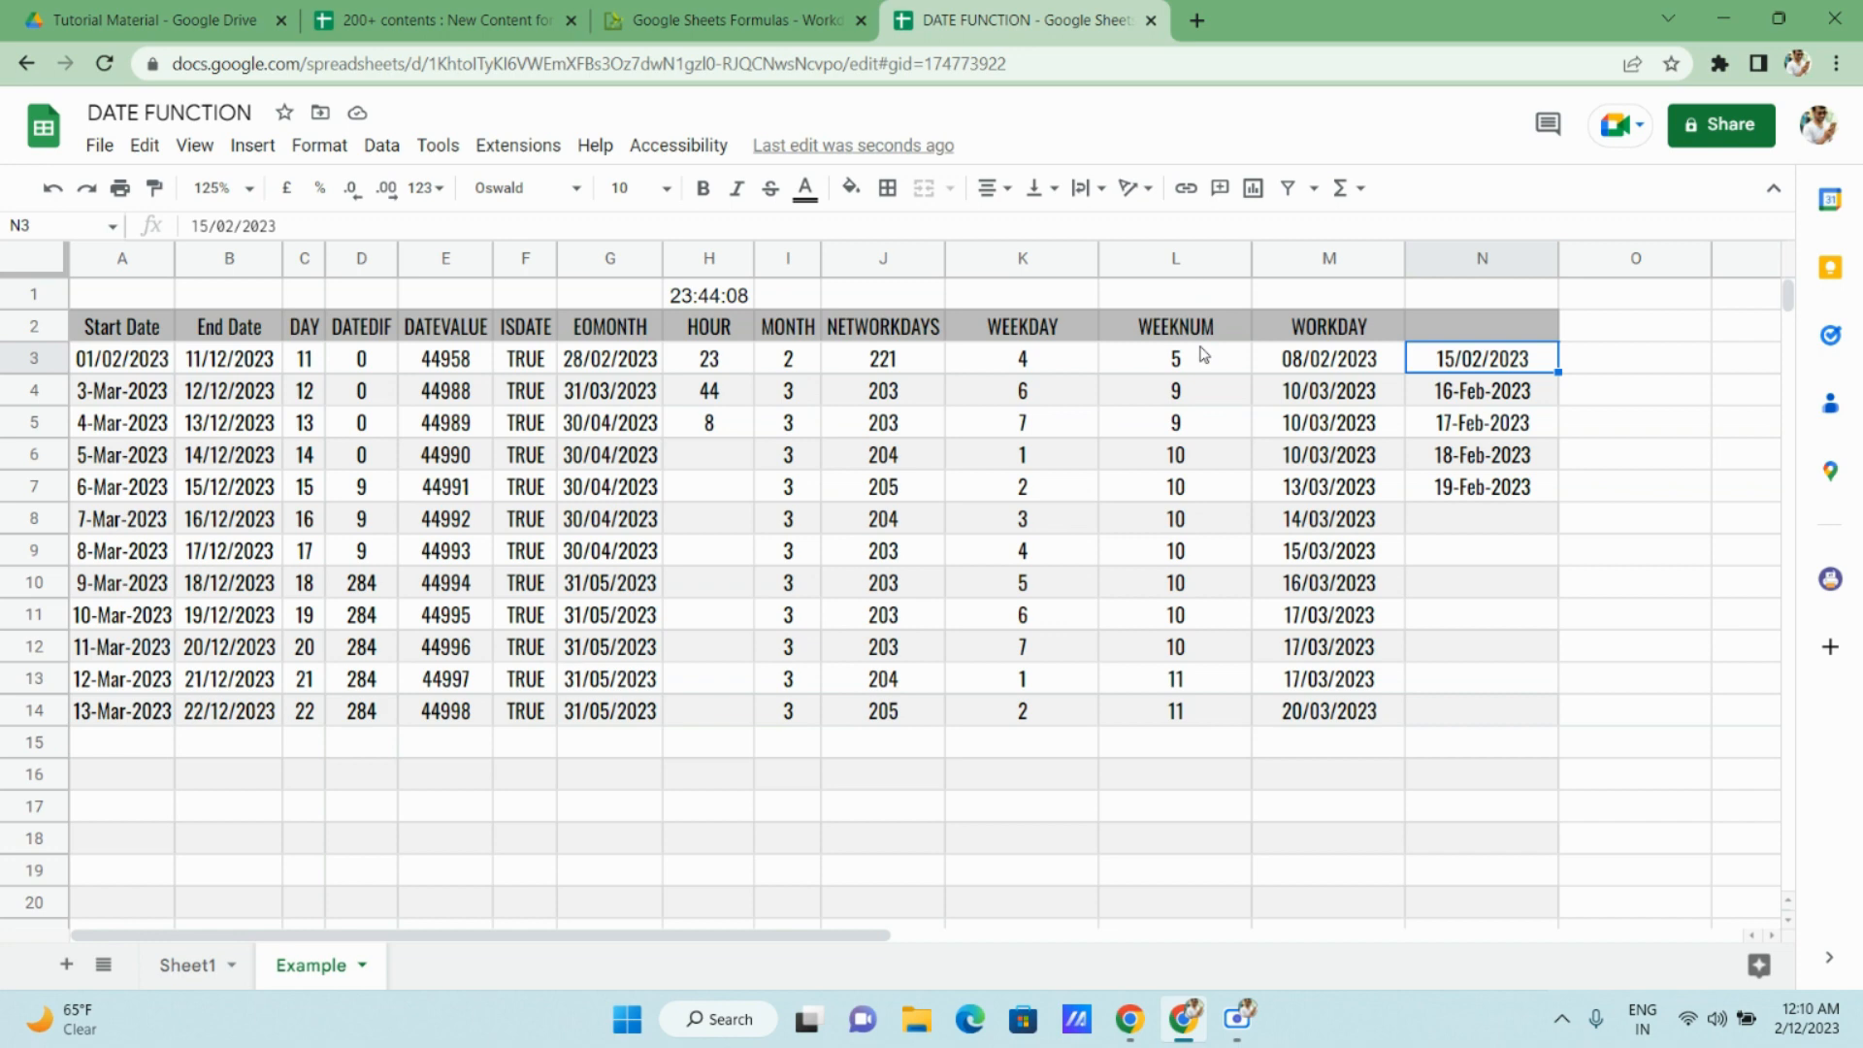
pyautogui.click(1349, 367)
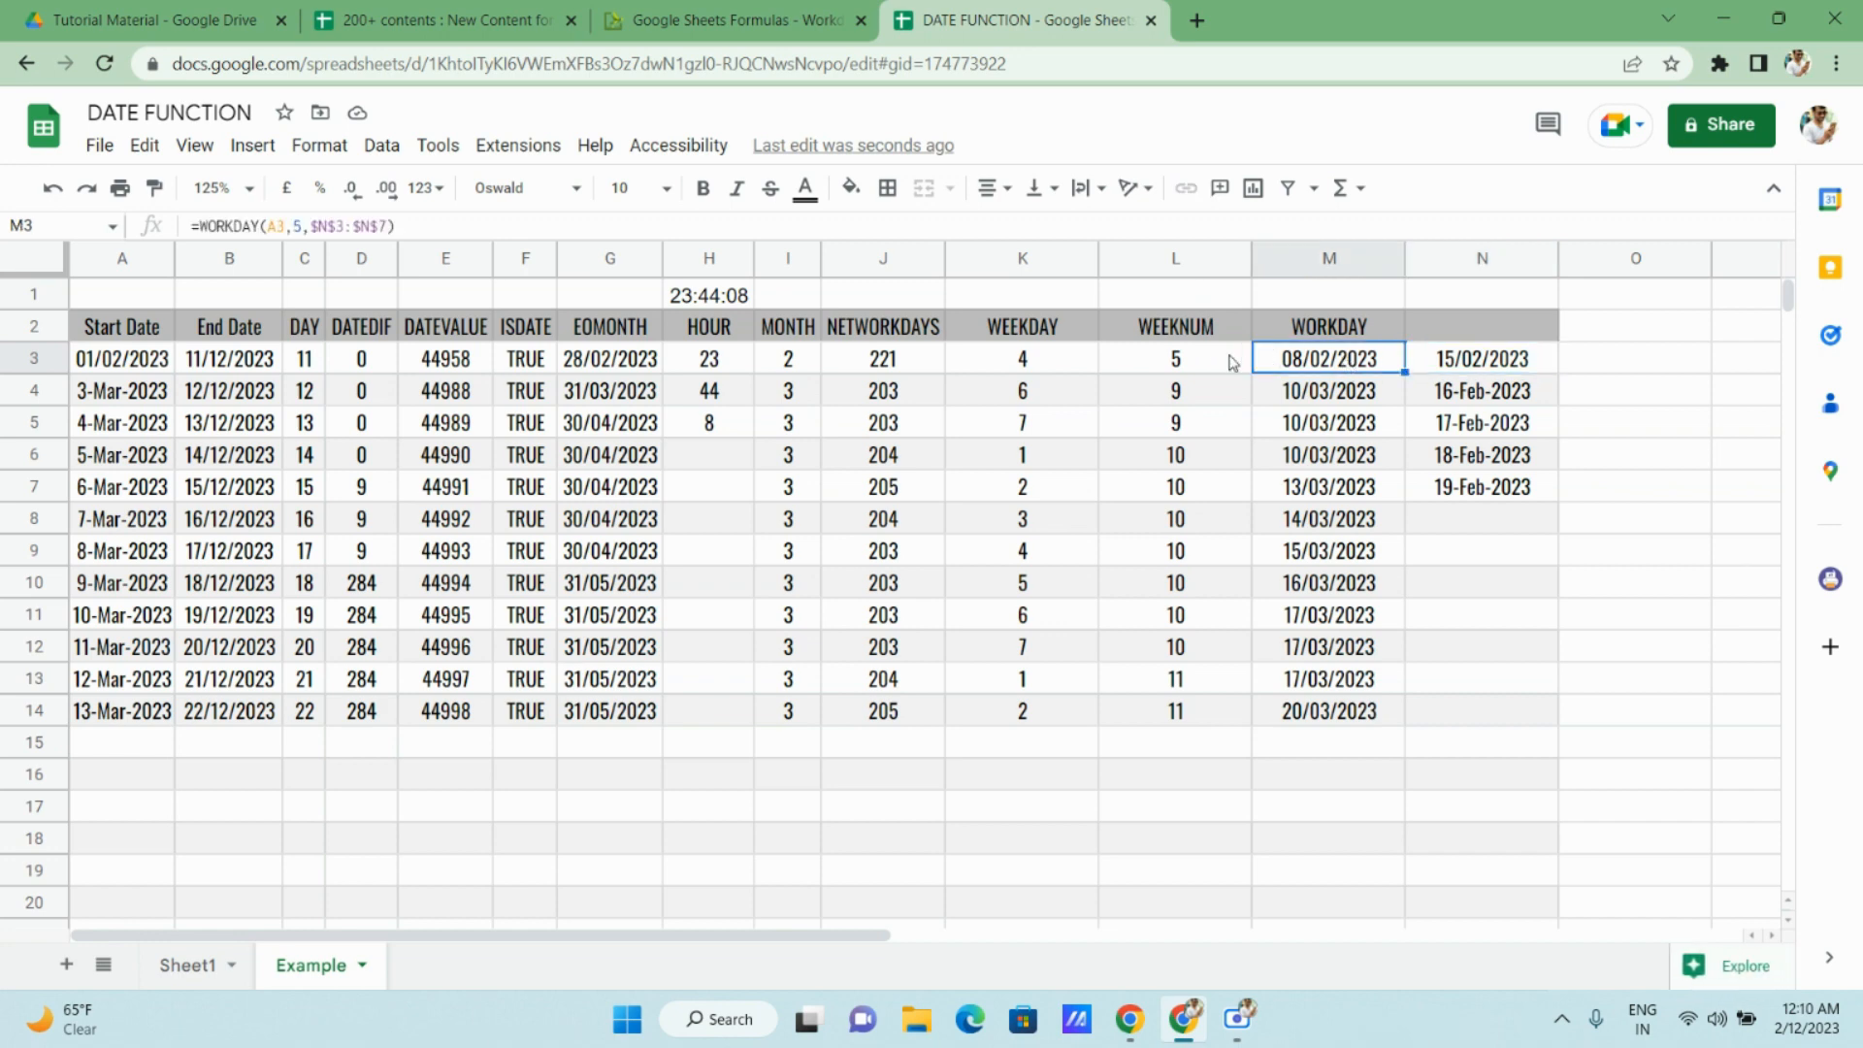
# Review the row 3 formulas from WEEKNUM back to DAY, including WEEKDAY, NETWORKDAYS, ISDATE, DATEVALUE and DATEDIF.
pyautogui.click(1206, 363)
pyautogui.click(1016, 366)
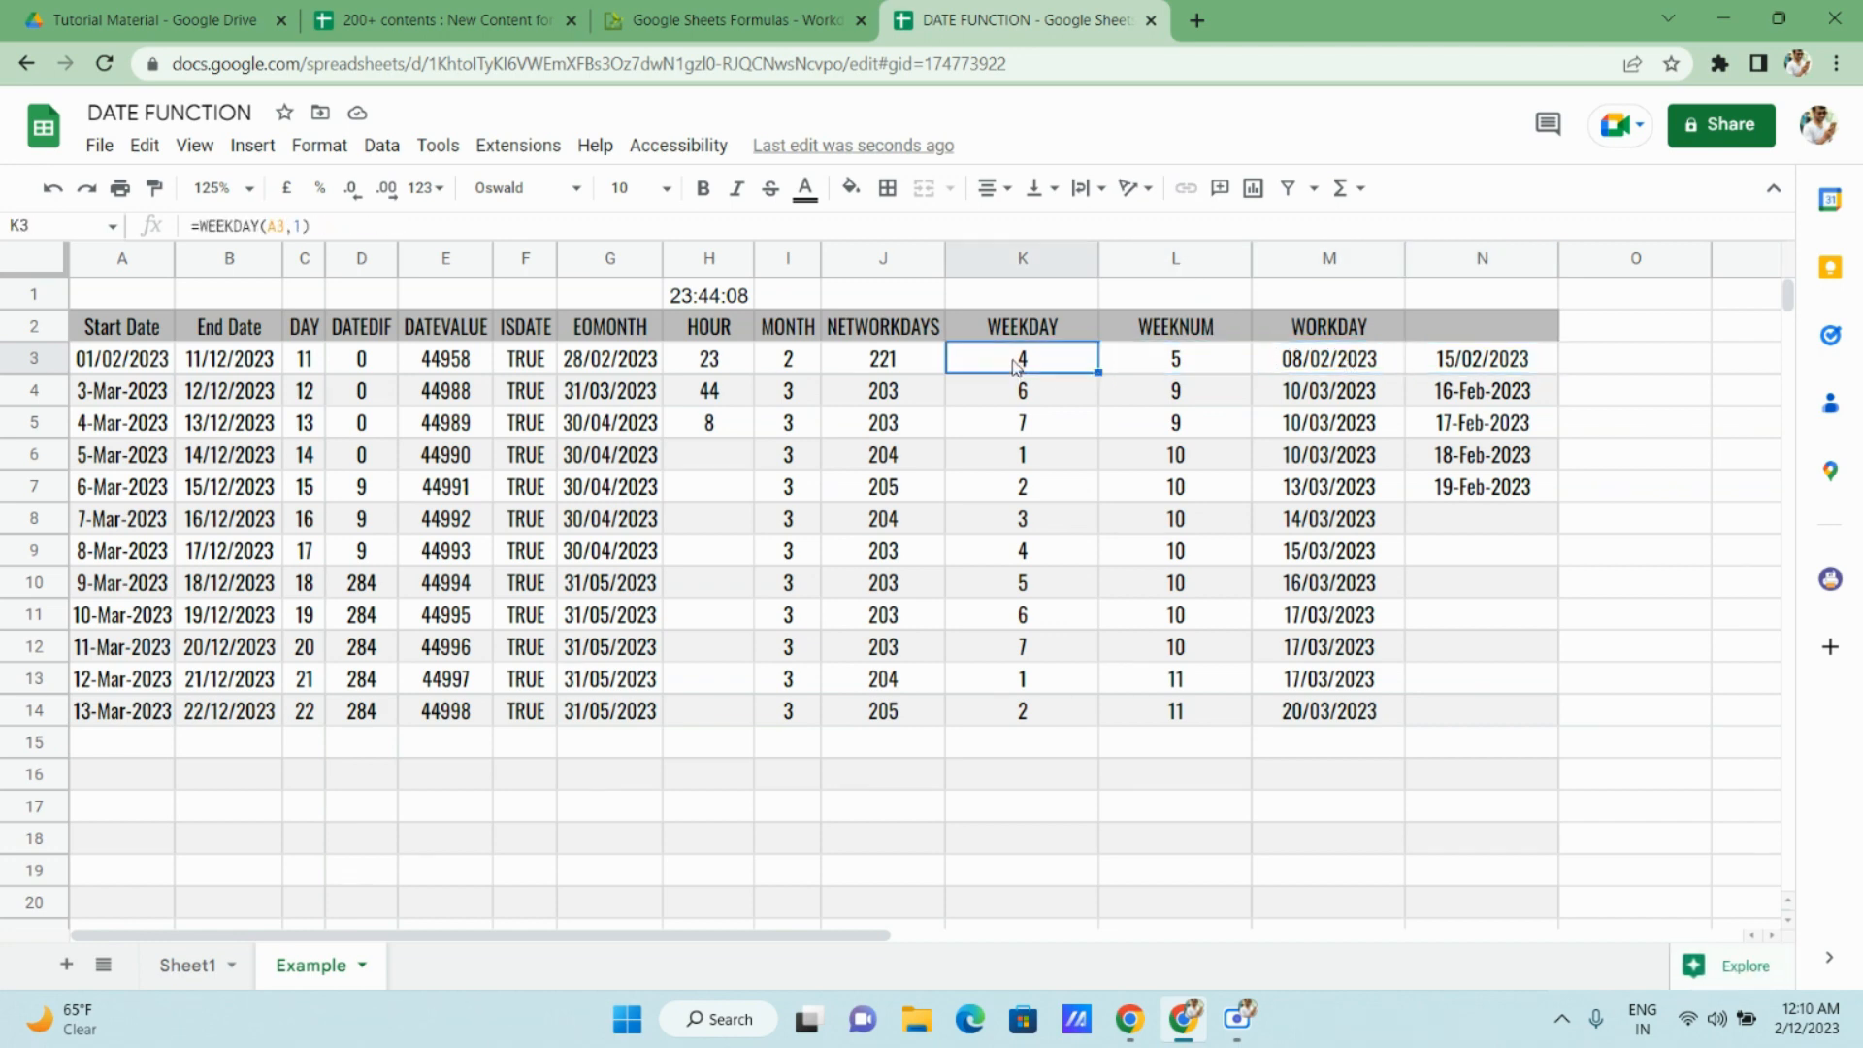
pyautogui.click(890, 364)
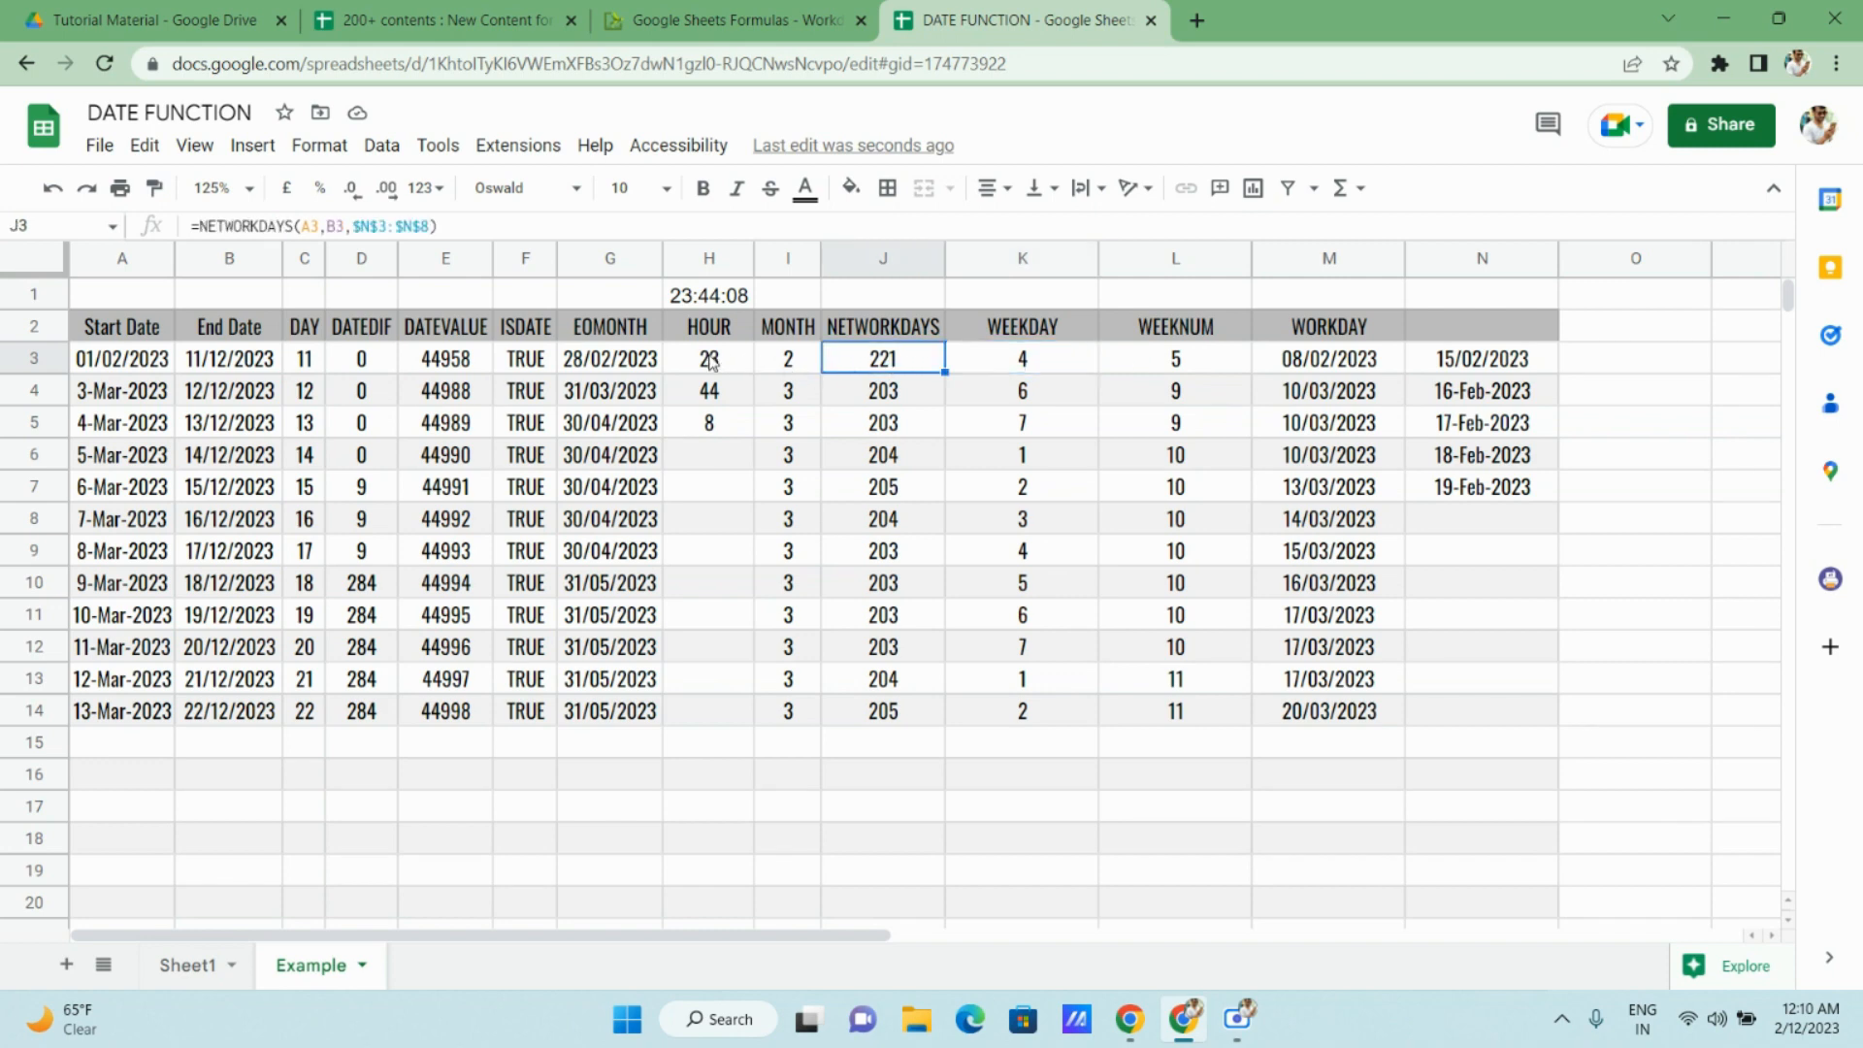
pyautogui.click(524, 364)
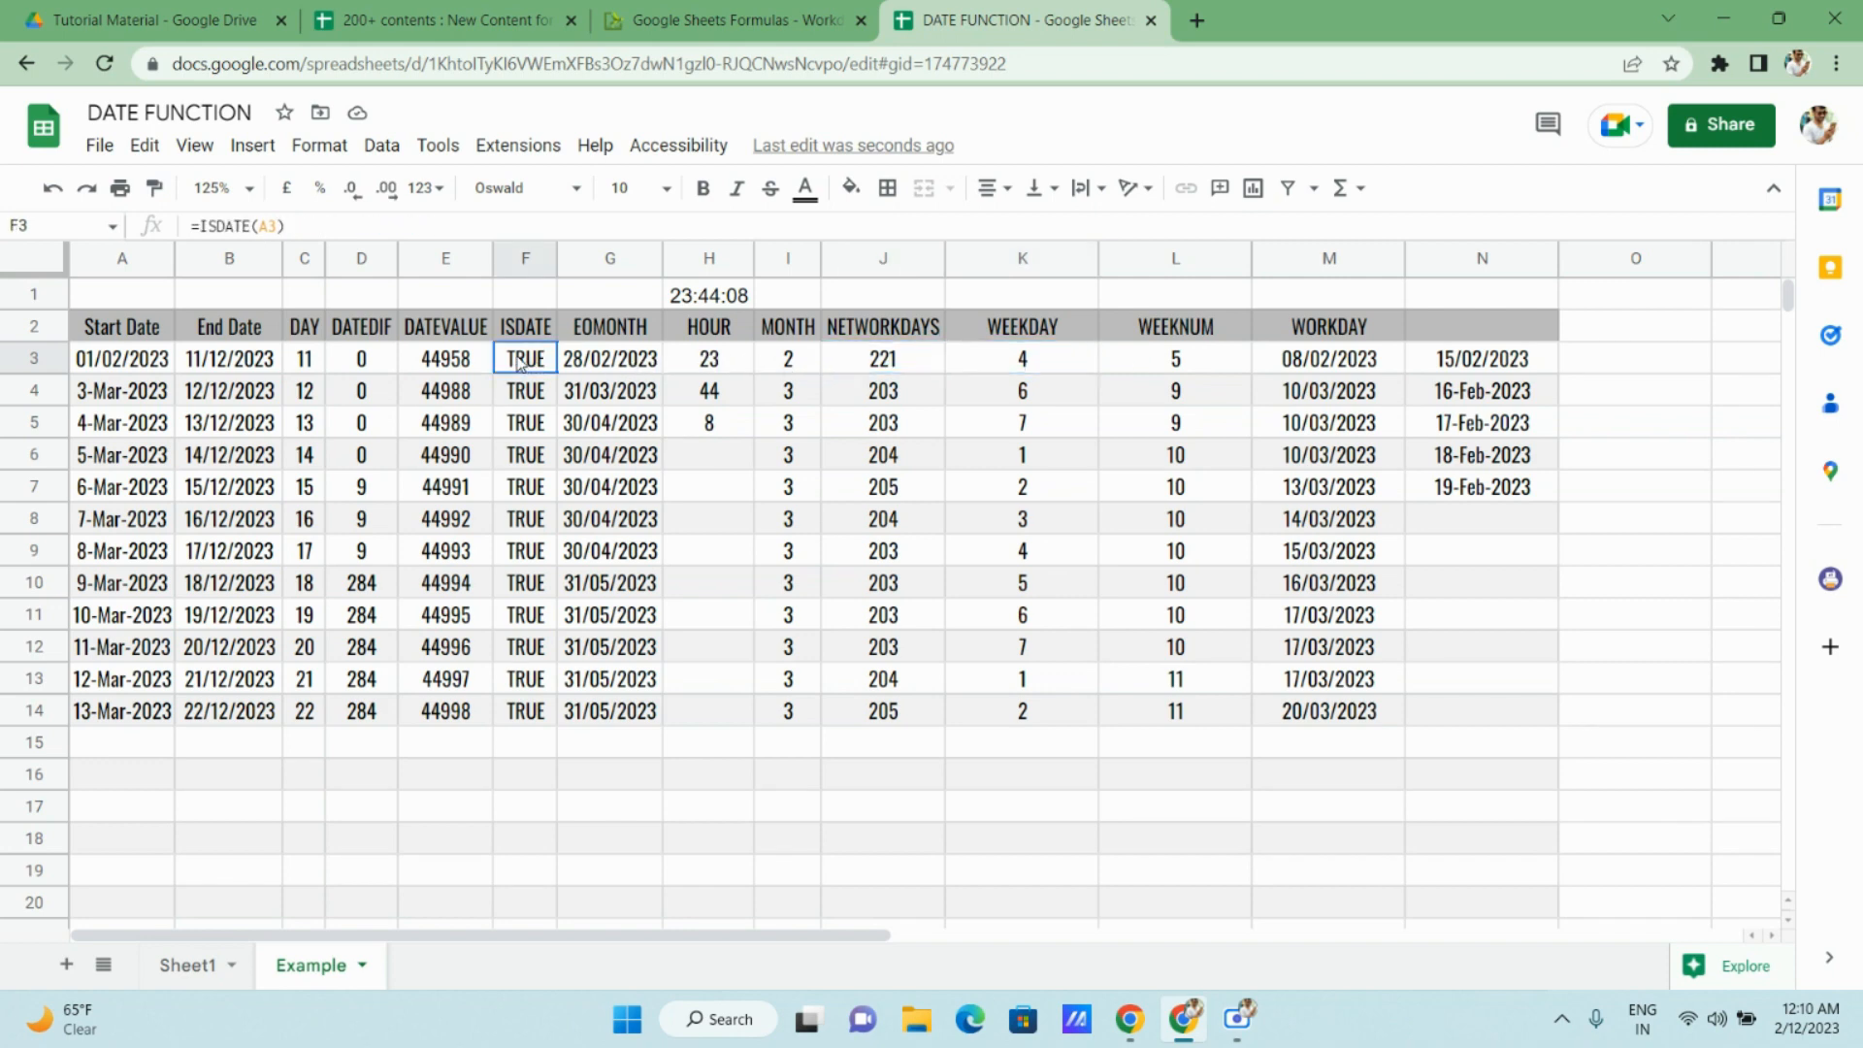
pyautogui.click(461, 363)
pyautogui.click(362, 366)
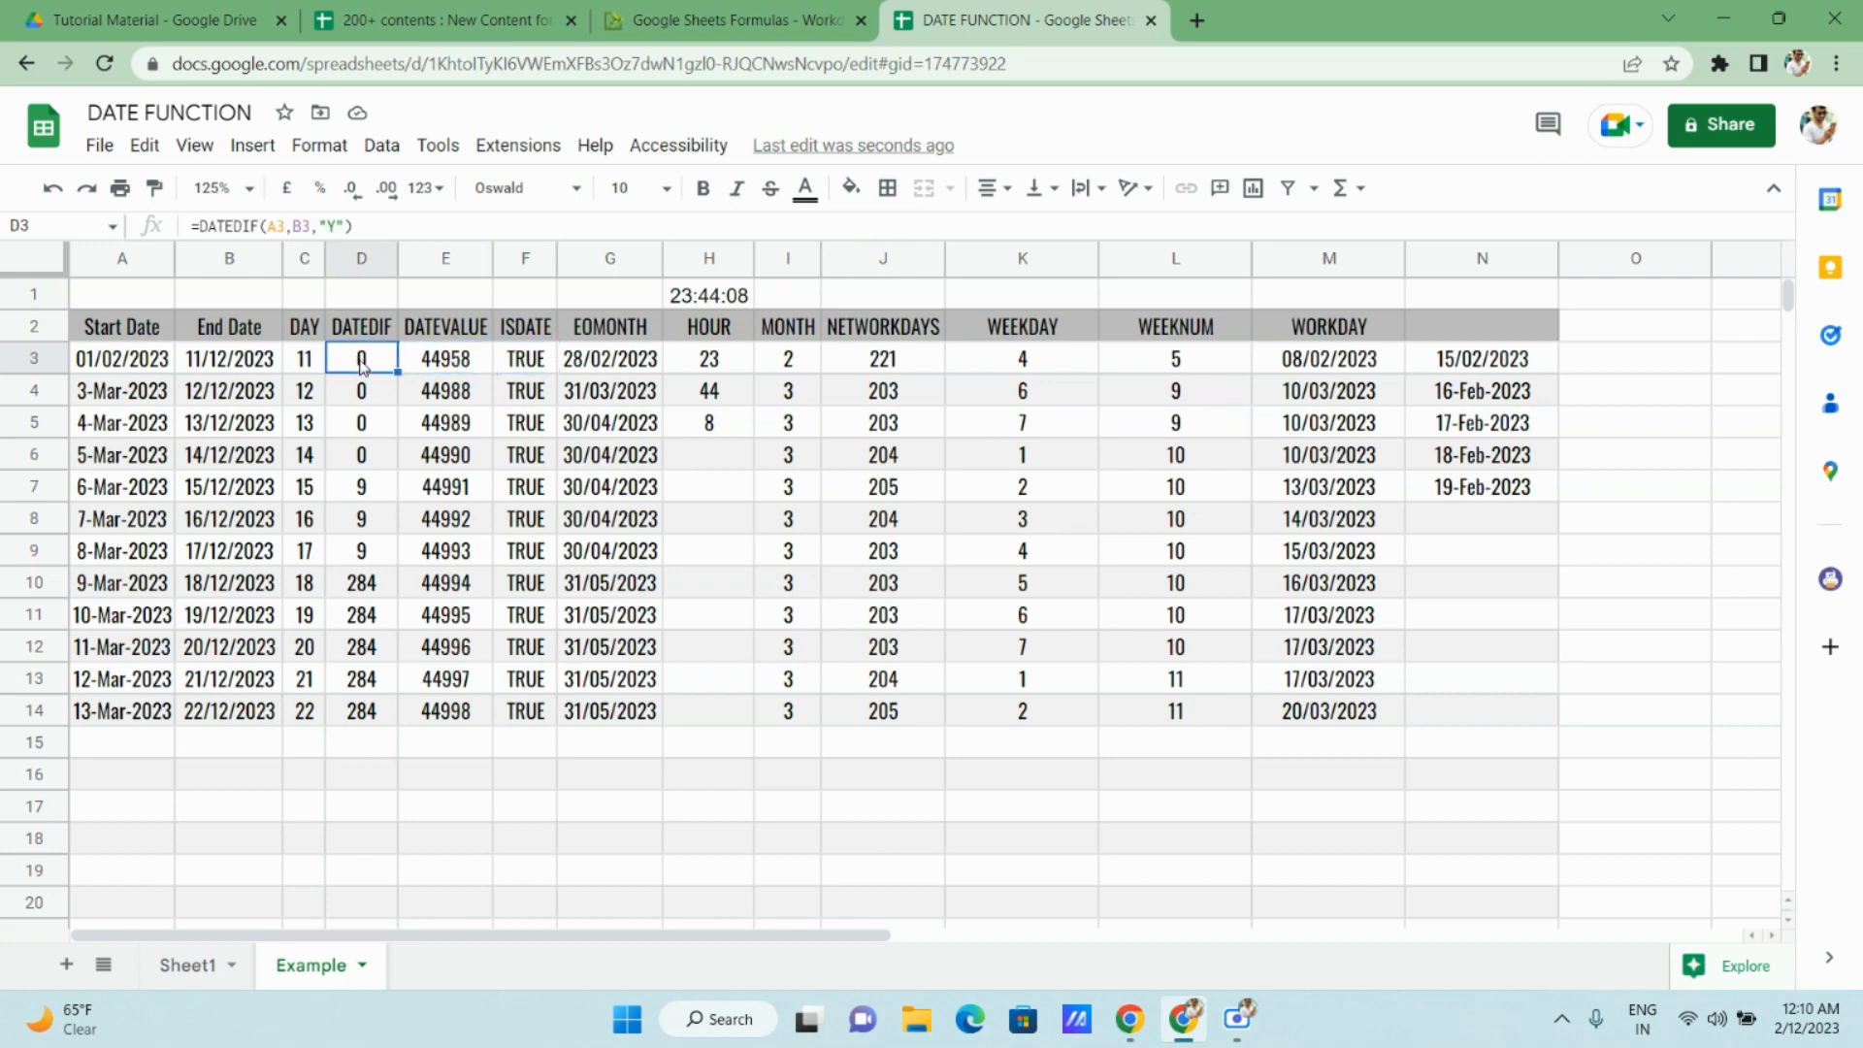
pyautogui.click(308, 366)
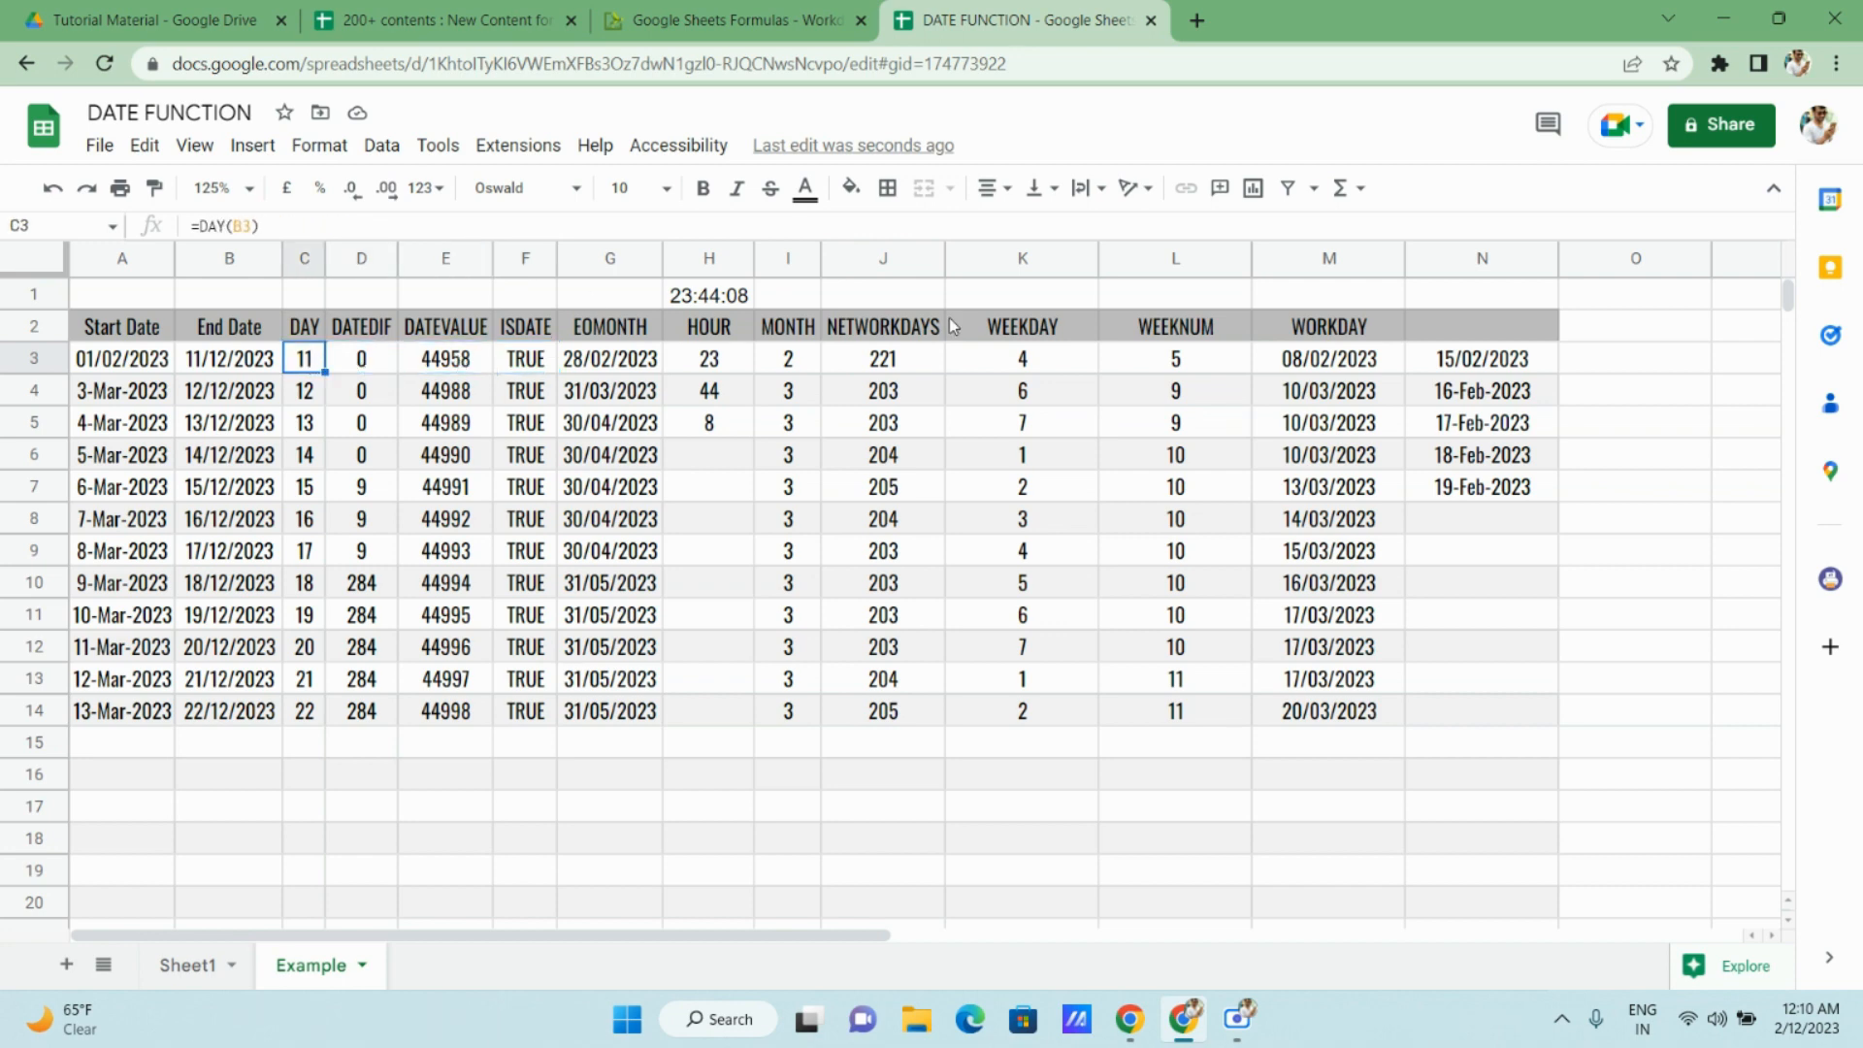